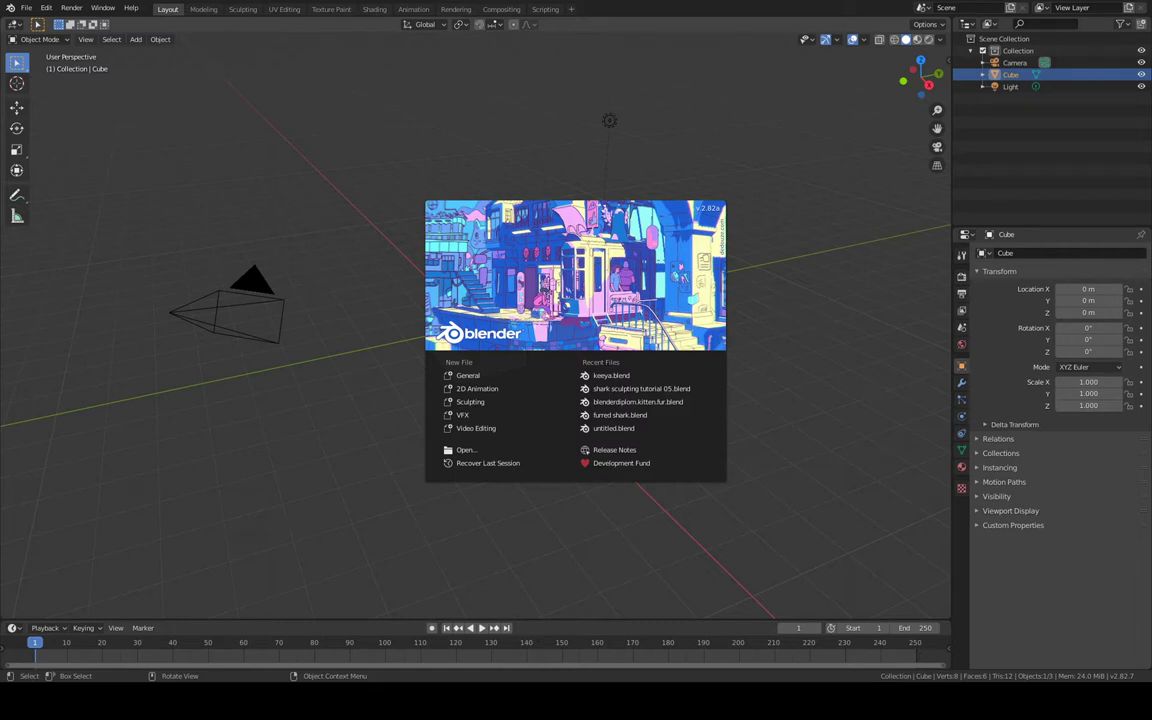
Open keeya.blend from Recent Files and frame the horned creature's head from the front.
{"action": "left_click", "coordinate": [626, 374]}
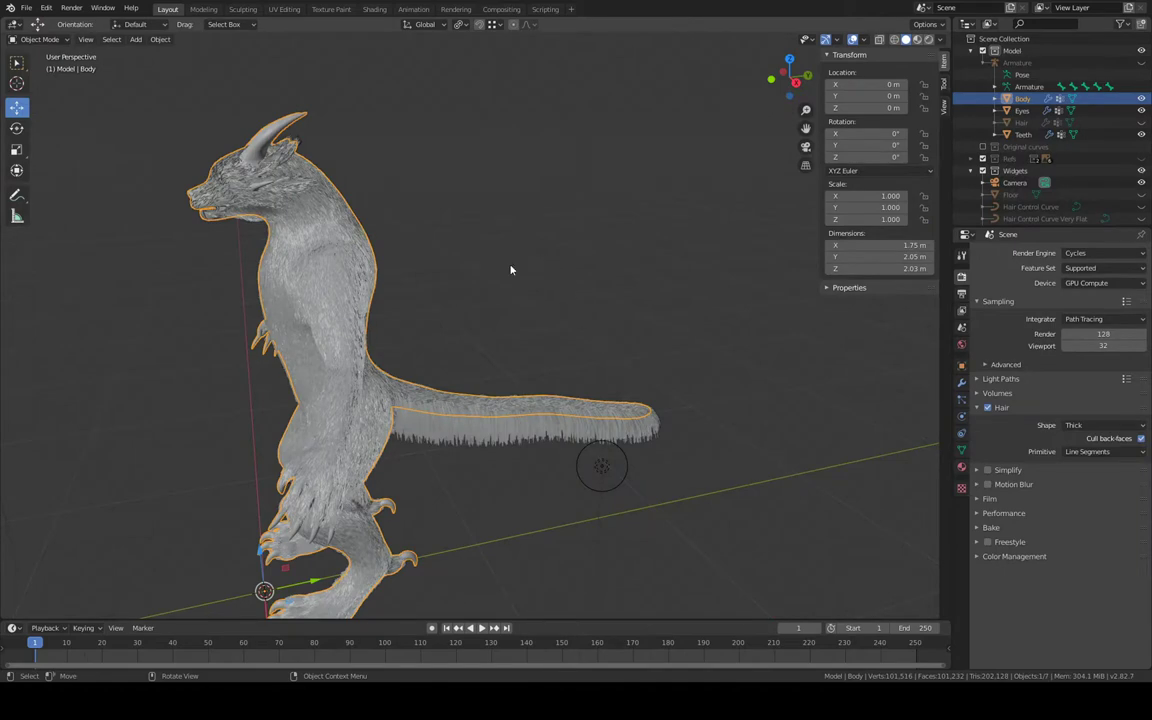
{"action": "mouse_move", "coordinate": [390, 349]}
{"action": "middle_mouse_down"}
{"action": "mouse_move", "coordinate": [396, 317]}
{"action": "mouse_move", "coordinate": [450, 300]}
{"action": "middle_mouse_up"}
{"action": "scroll", "coordinate": [450, 300], "scroll_direction": "up", "scroll_amount": 3}
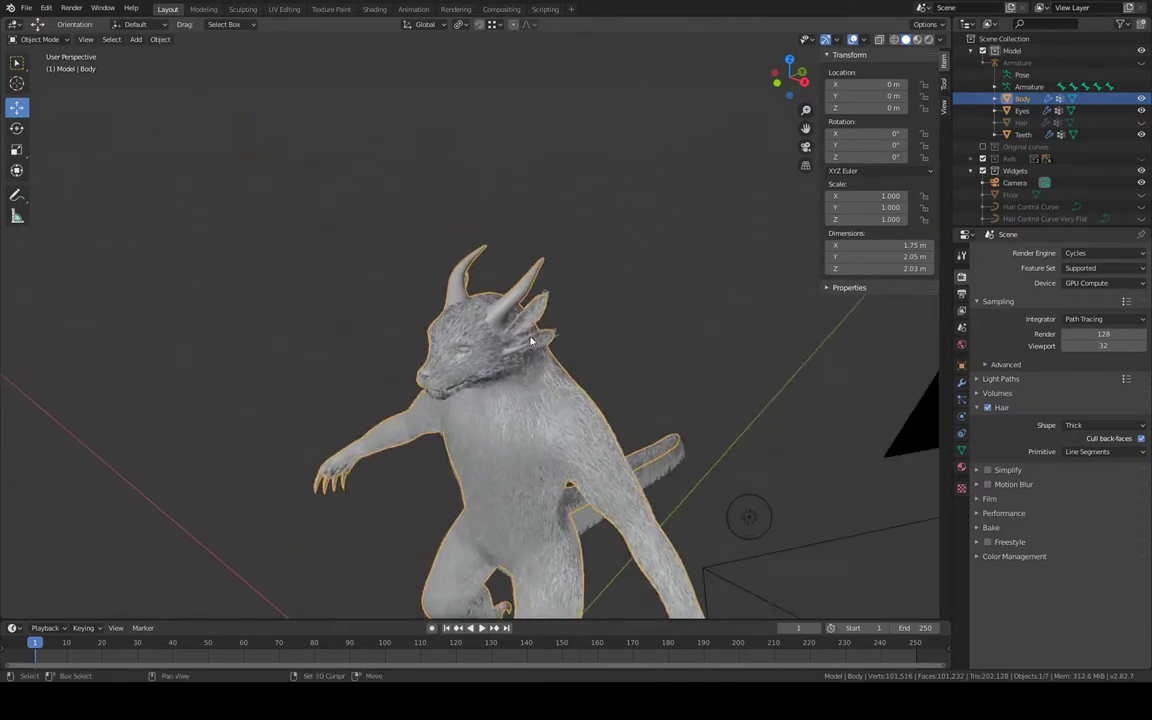
{"action": "scroll", "coordinate": [531, 313], "scroll_direction": "up", "scroll_amount": 3}
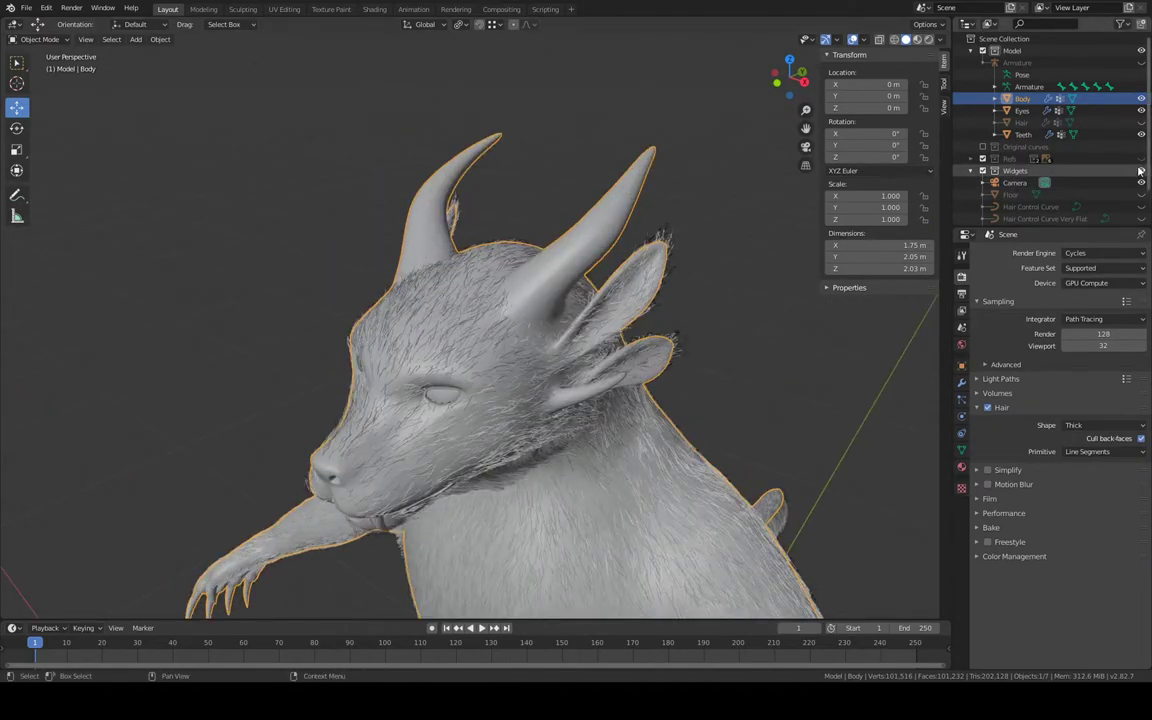
{"action": "scroll", "coordinate": [472, 299], "scroll_direction": "down", "scroll_amount": 5}
{"action": "scroll", "coordinate": [478, 301], "scroll_direction": "up", "scroll_amount": 5}
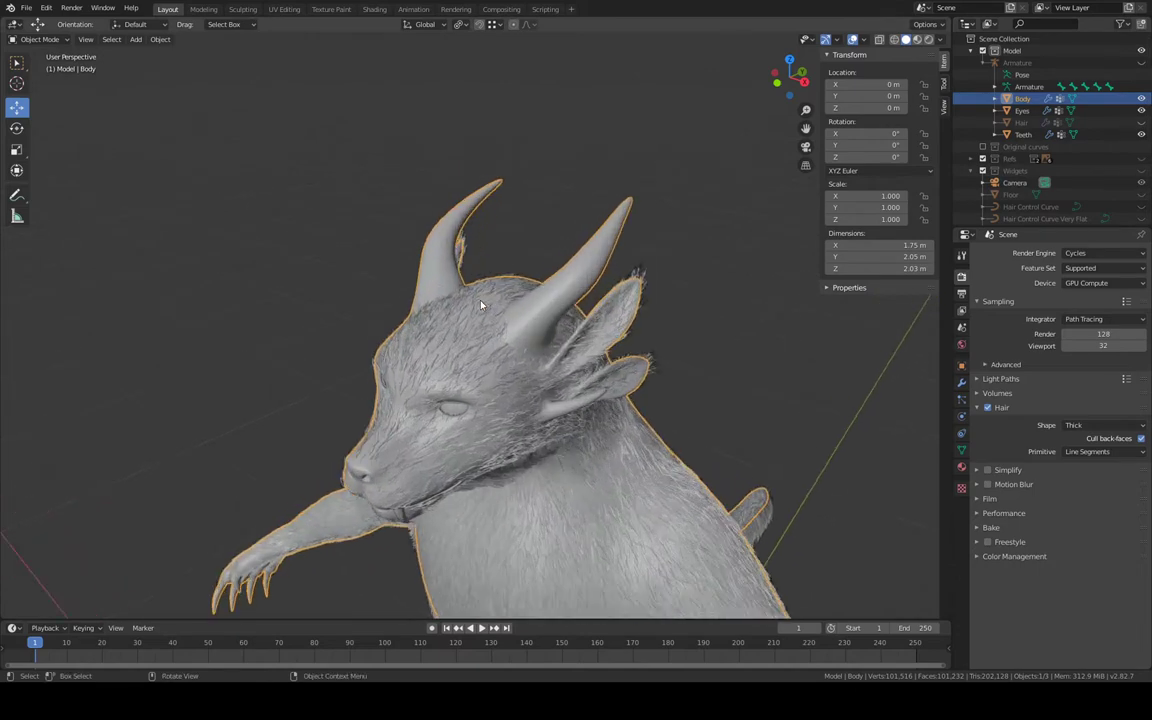
{"action": "scroll", "coordinate": [478, 301], "scroll_direction": "down", "scroll_amount": 1}
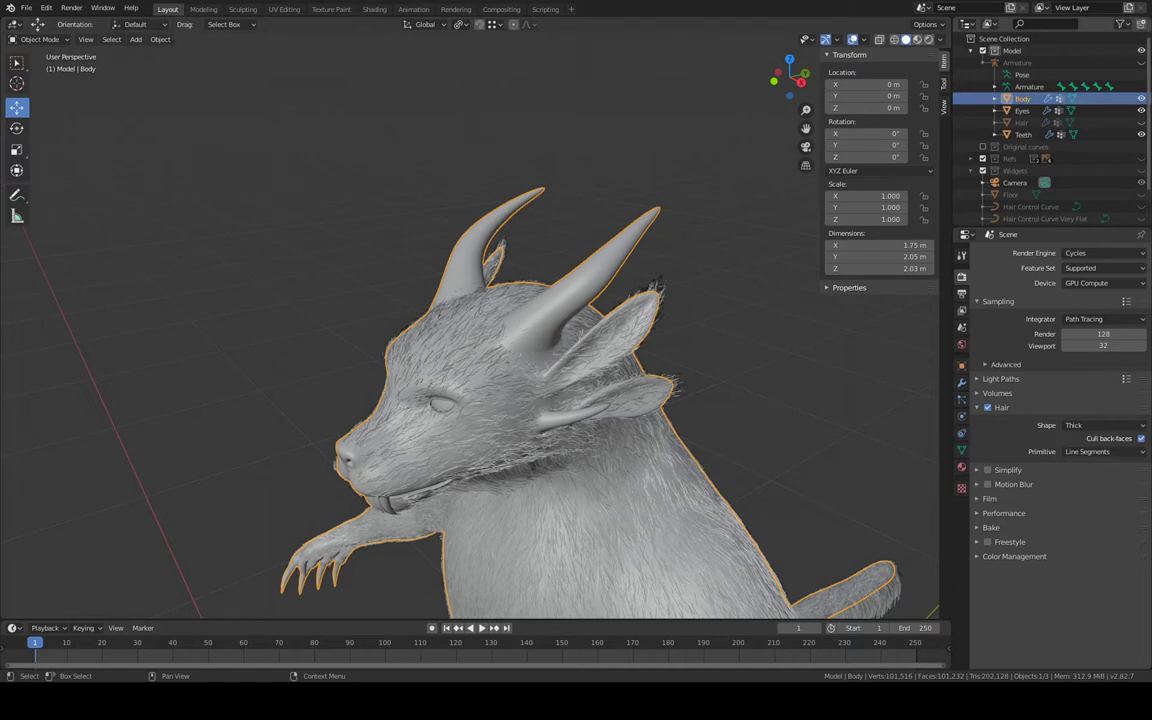
Bring up the Body's particle systems list and make it taller.
{"action": "middle_click_drag", "start_coordinate": [489, 200], "coordinate": [429, 173], "text": "shift"}
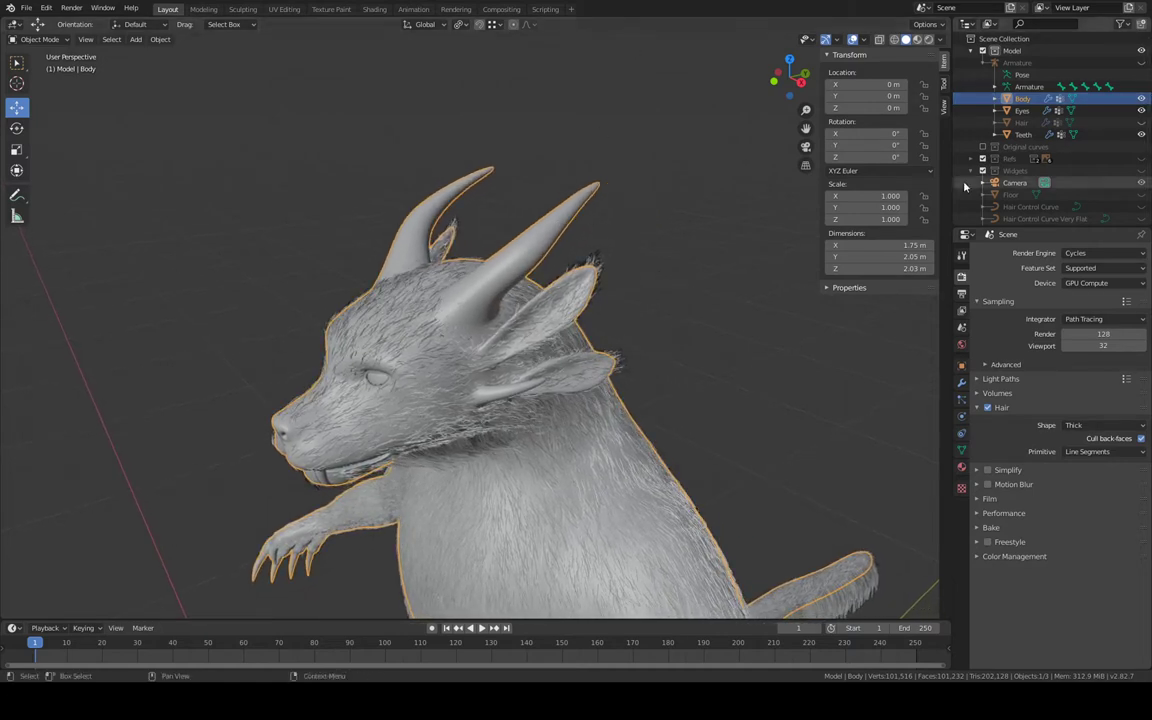
{"action": "left_click", "coordinate": [1141, 122]}
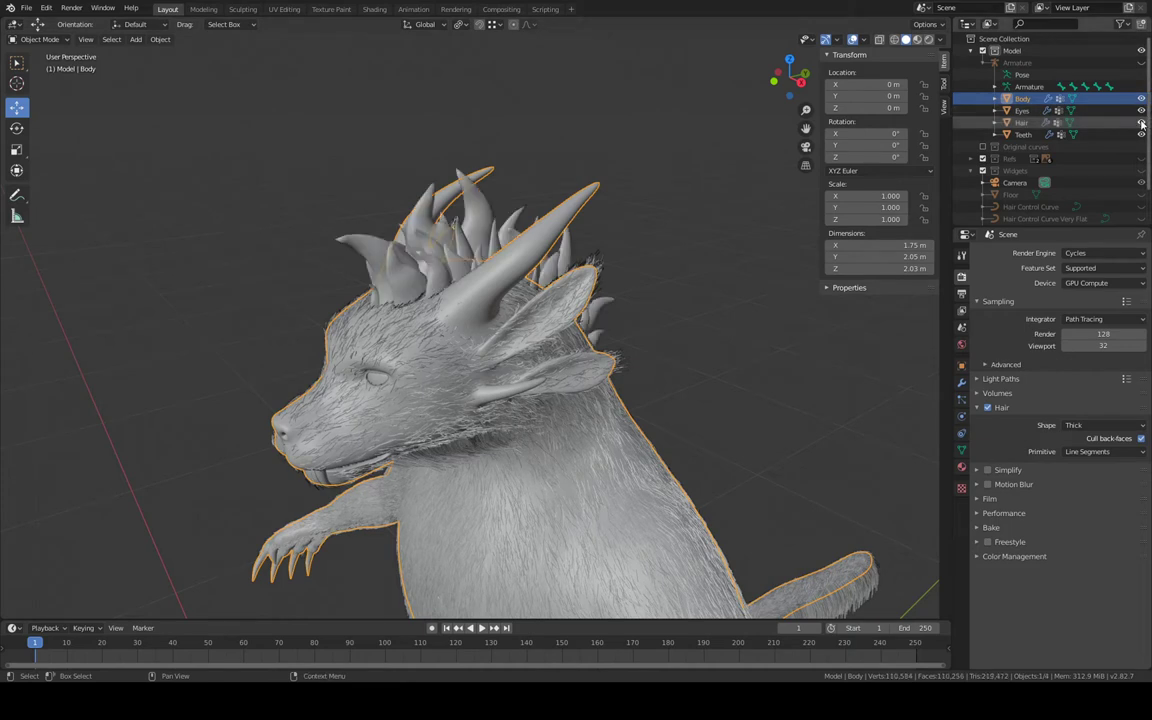
{"action": "left_click", "coordinate": [1141, 122]}
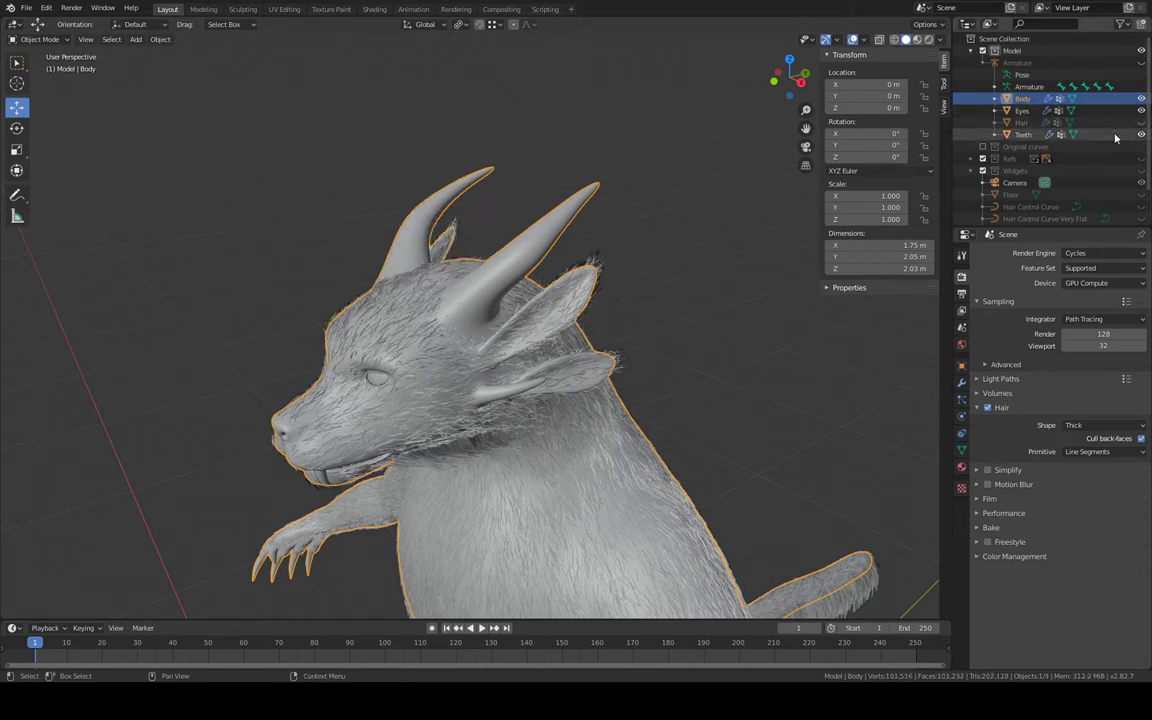
{"action": "left_click", "coordinate": [962, 398]}
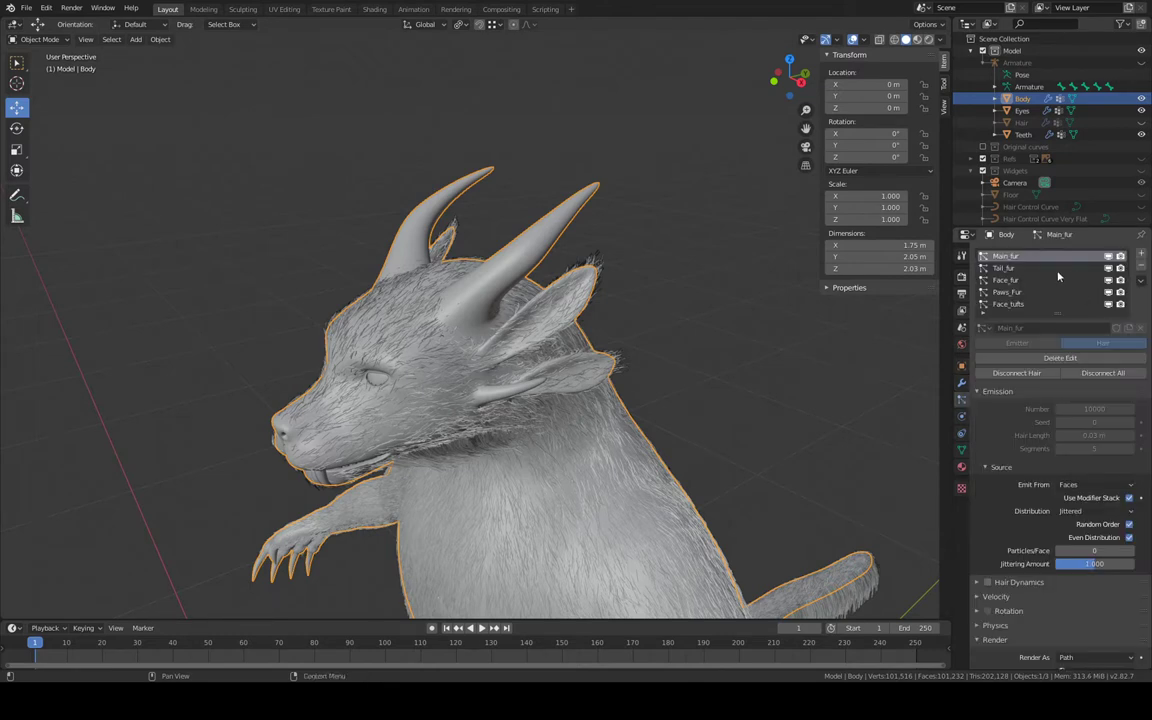
{"action": "scroll", "coordinate": [1010, 300], "scroll_direction": "down", "scroll_amount": 4}
{"action": "scroll", "coordinate": [1040, 330], "scroll_direction": "up", "scroll_amount": 4}
{"action": "mouse_move", "coordinate": [1057, 313]}
{"action": "left_mouse_down"}
{"action": "mouse_move", "coordinate": [1060, 337]}
{"action": "mouse_move", "coordinate": [1059, 325]}
{"action": "left_mouse_up"}
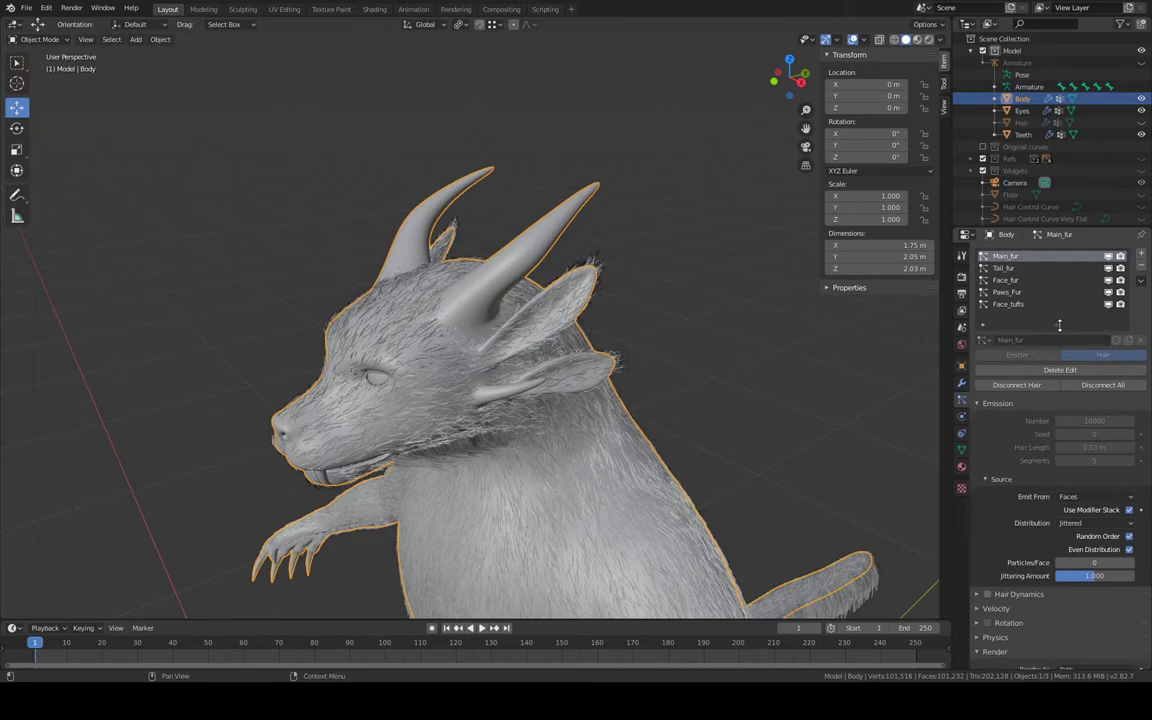
Add a new particle system to the body and name it Hair.
{"action": "left_click", "coordinate": [1143, 257]}
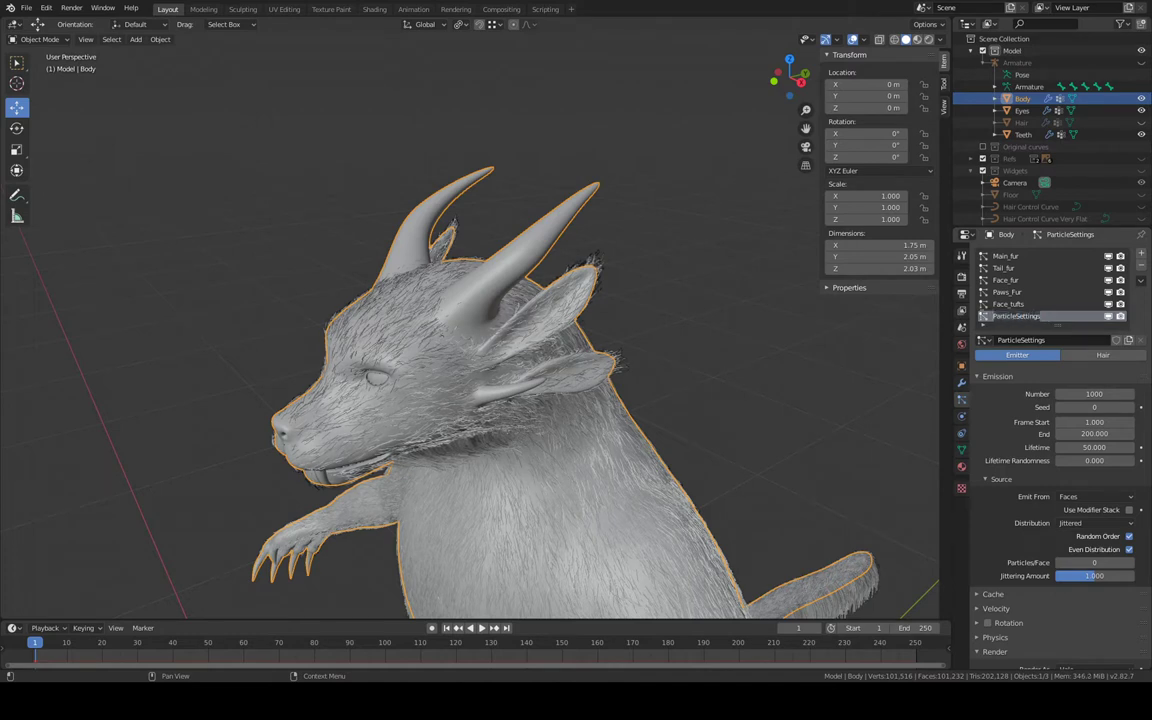
{"action": "double_click", "coordinate": [1016, 316]}
{"action": "type", "text": "Hair"}
{"action": "key", "text": "Return"}
Hide Main_fur, Tail_fur, Face_fur, Paws_Fur and Face_tufts in the viewport.
{"action": "left_click", "coordinate": [1108, 256]}
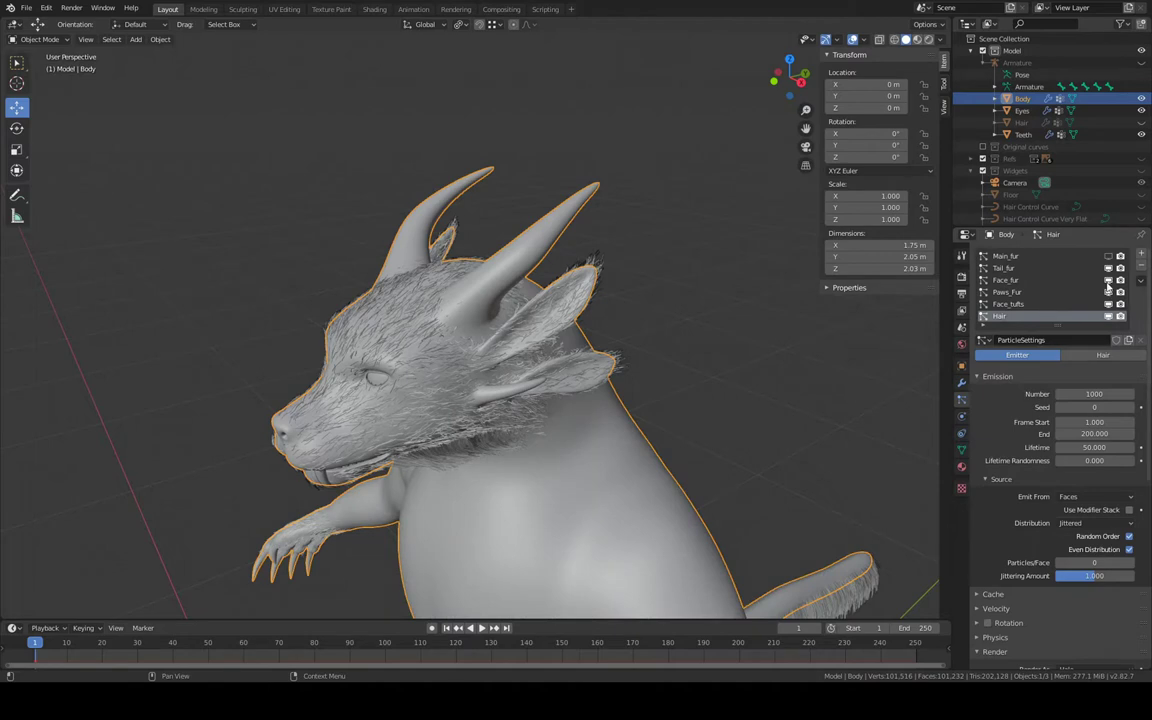
{"action": "left_click", "coordinate": [1108, 268]}
{"action": "left_click", "coordinate": [1108, 280]}
{"action": "left_click", "coordinate": [1108, 292]}
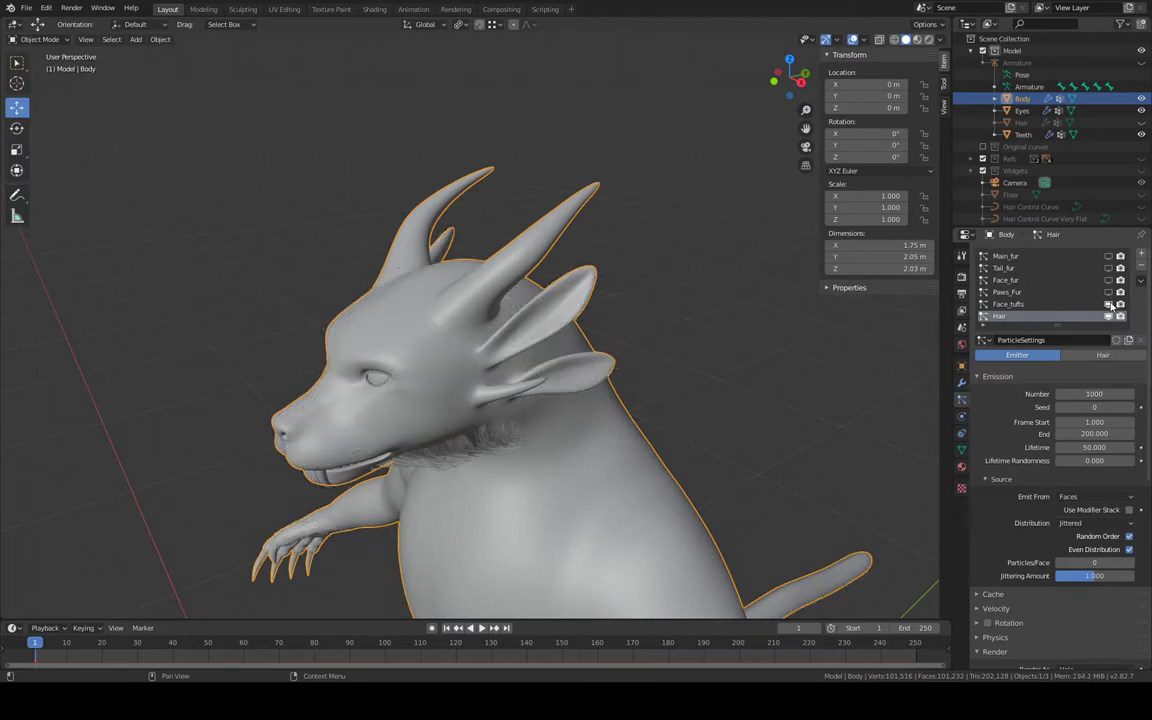
{"action": "left_click", "coordinate": [1108, 304]}
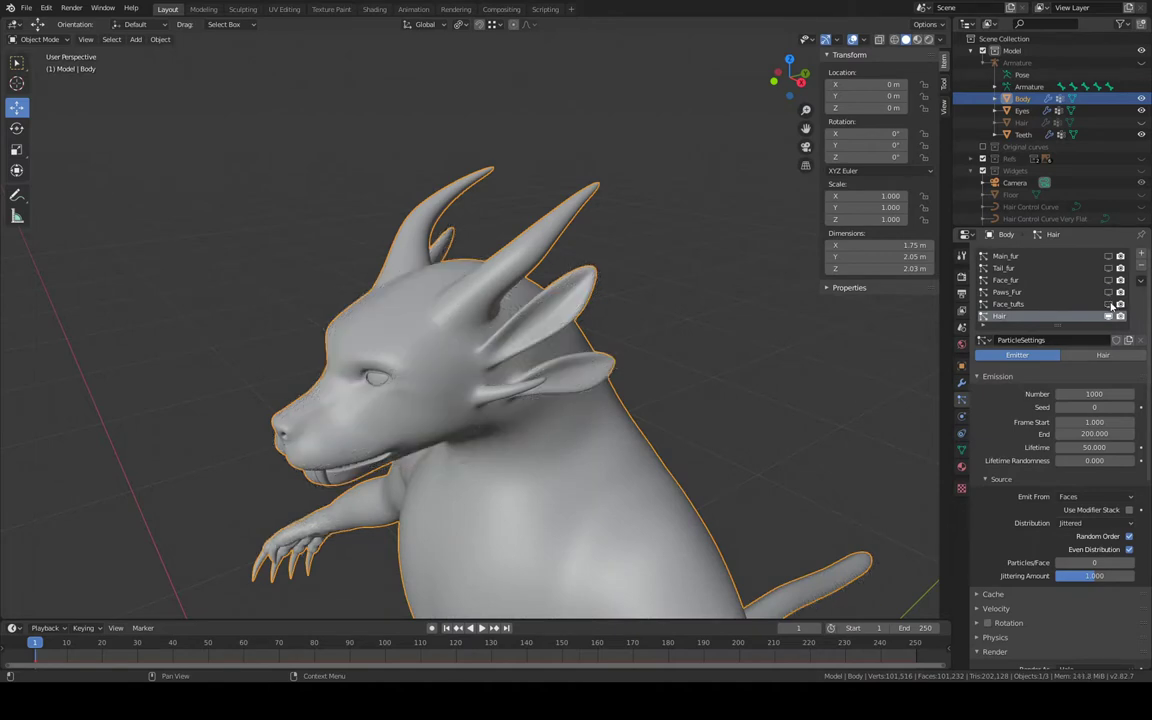
Reselect the Hair particle system and browse the existing particle settings.
{"action": "left_click", "coordinate": [1021, 305]}
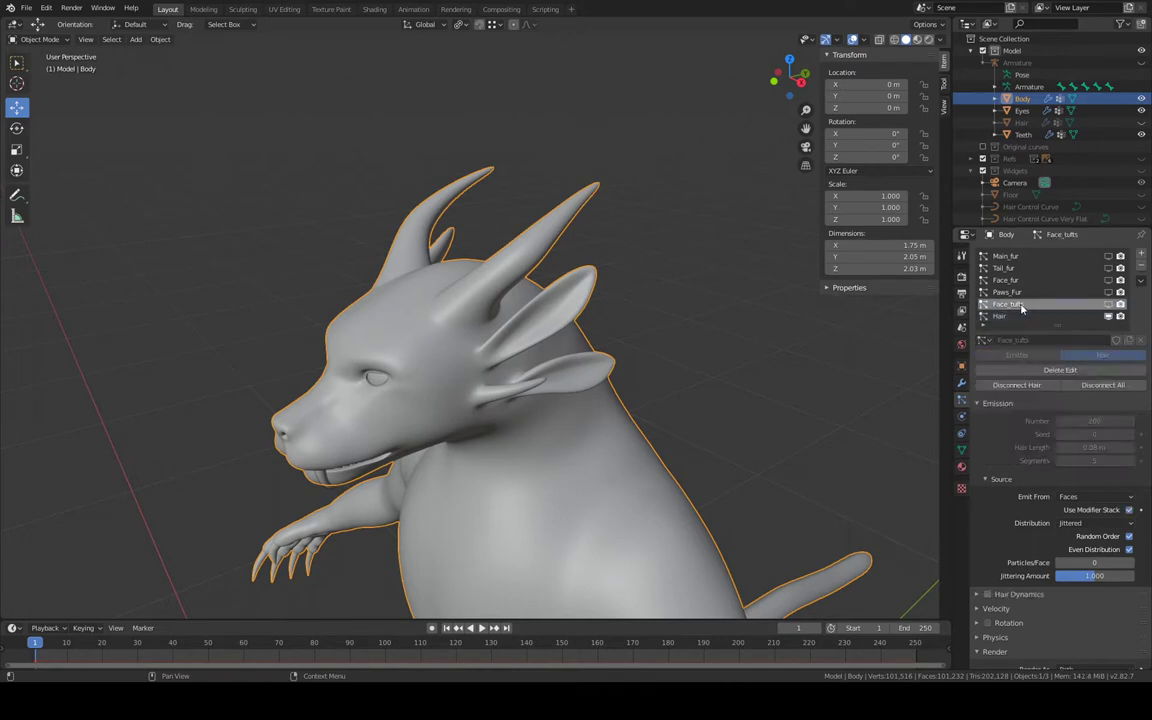
{"action": "left_click", "coordinate": [1000, 316]}
{"action": "left_click", "coordinate": [995, 340]}
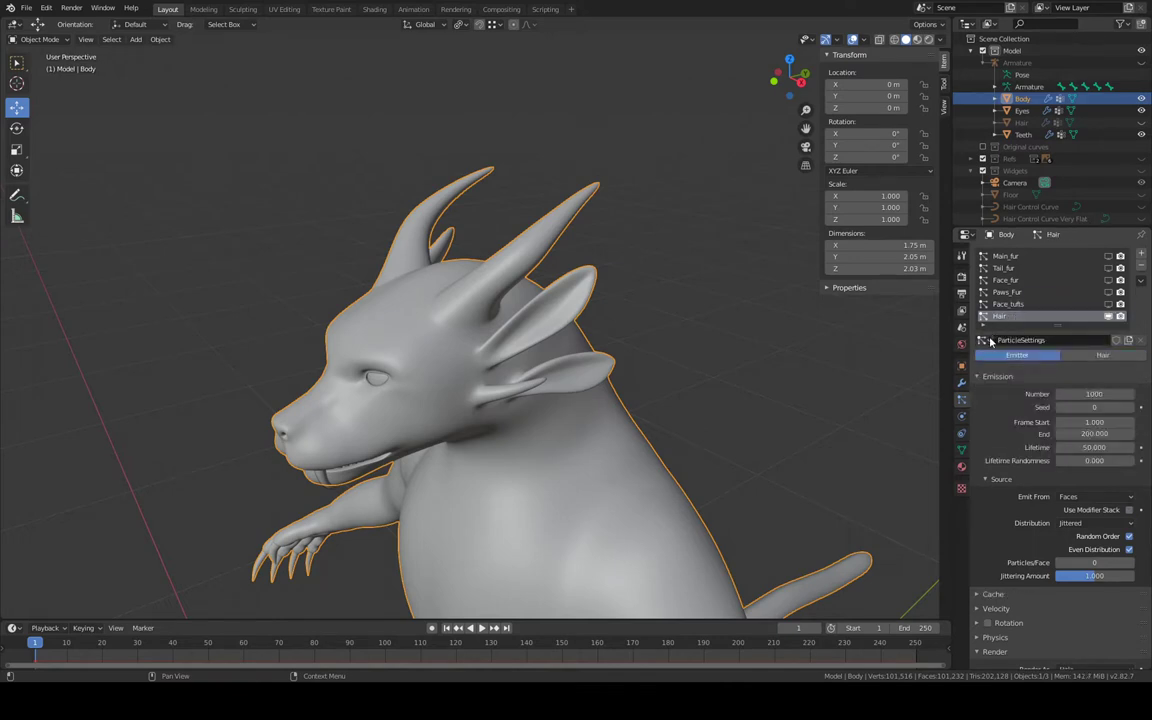
{"action": "left_click", "coordinate": [990, 341]}
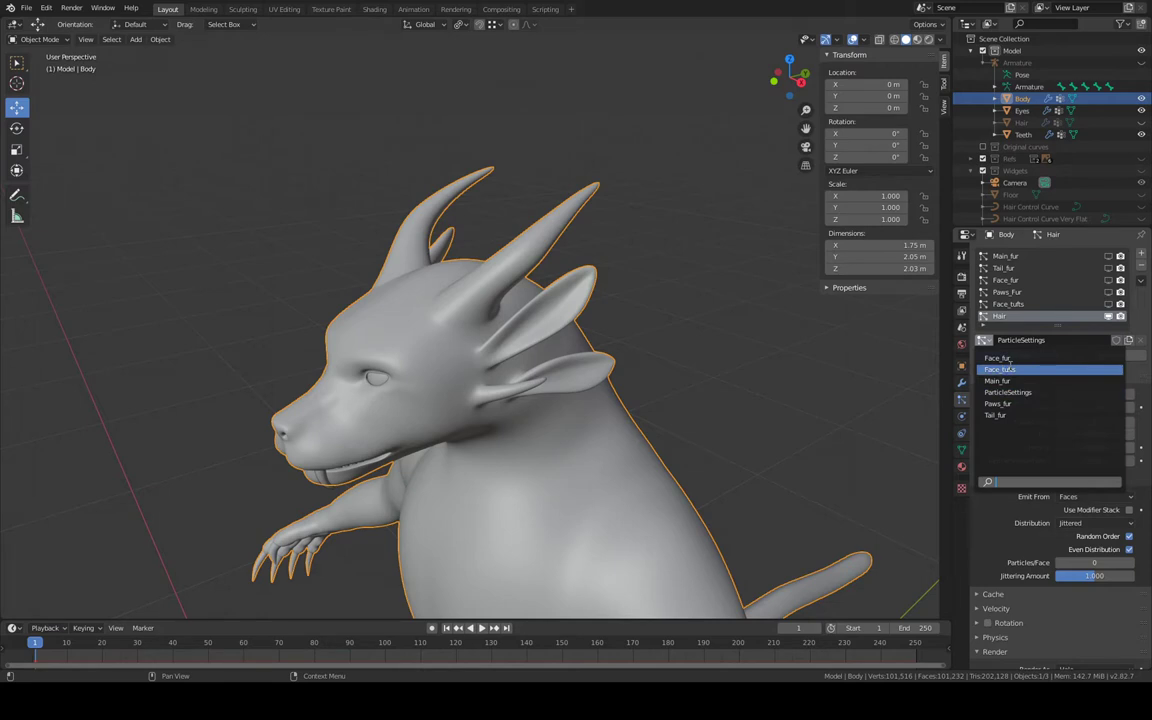
Assign the Face_tufts particle settings to the Hair system.
{"action": "left_click", "coordinate": [1005, 370]}
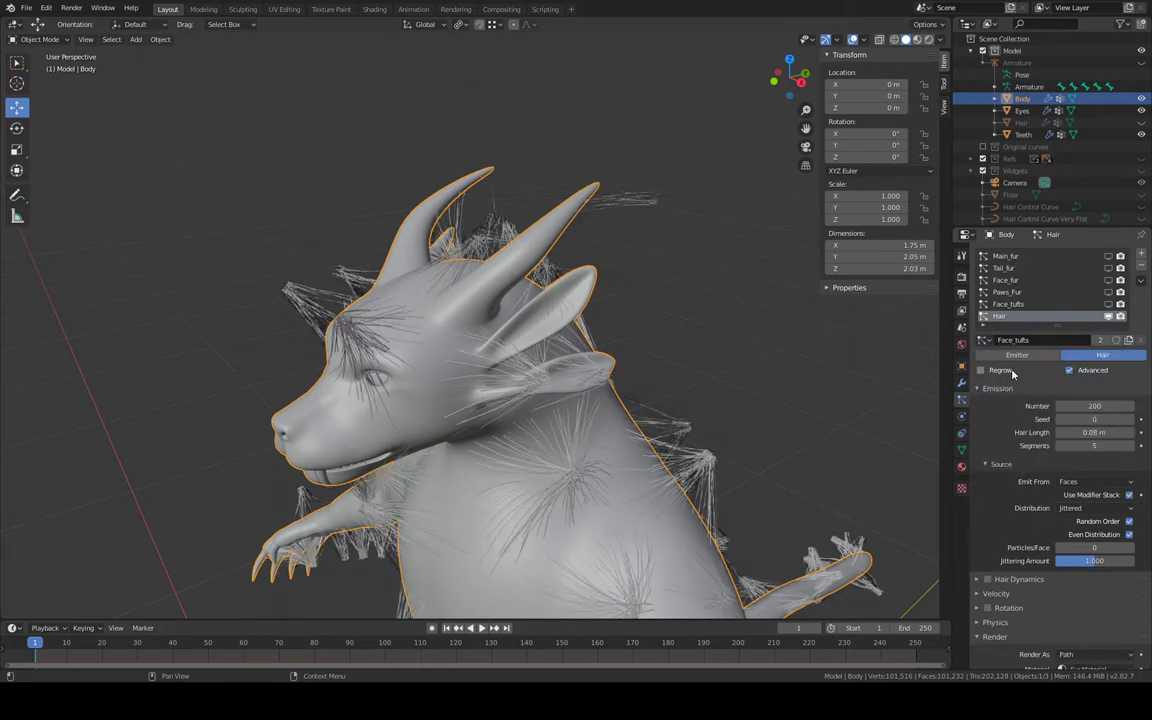
{"action": "scroll", "coordinate": [767, 311], "scroll_direction": "down", "scroll_amount": 4}
{"action": "middle_click_drag", "start_coordinate": [767, 311], "coordinate": [717, 369]}
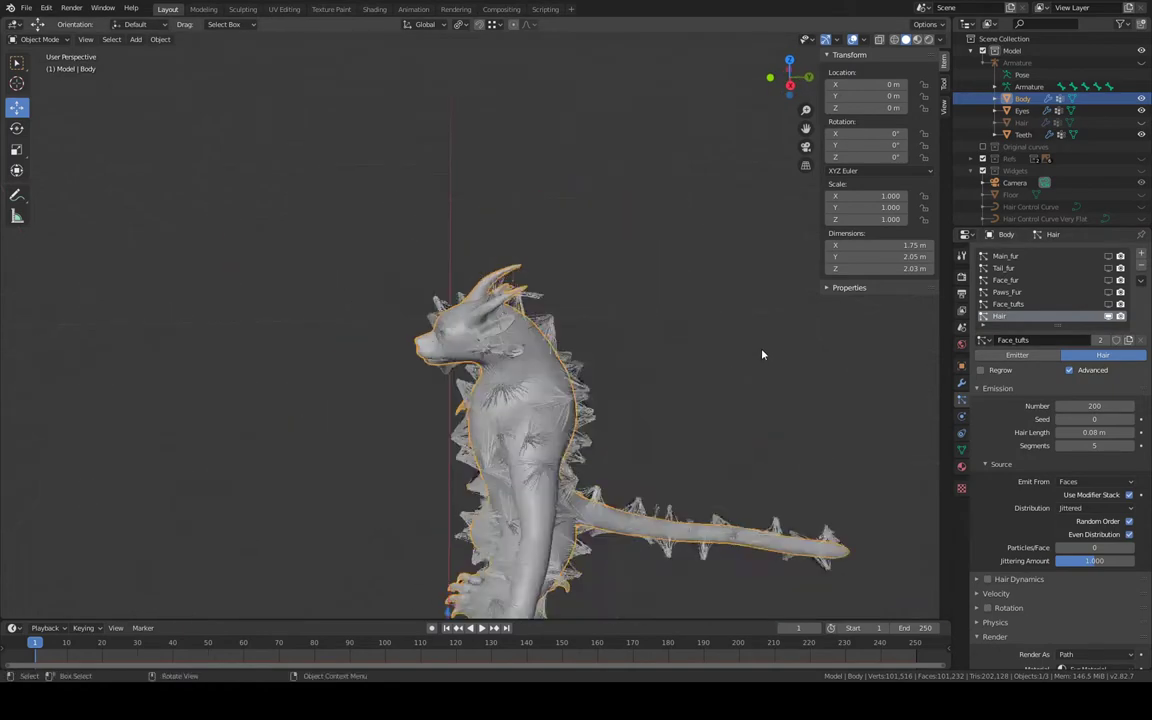
{"action": "scroll", "coordinate": [629, 371], "scroll_direction": "up", "scroll_amount": 5}
{"action": "mouse_move", "coordinate": [630, 367]}
{"action": "middle_mouse_down"}
{"action": "mouse_move", "coordinate": [826, 297]}
{"action": "mouse_move", "coordinate": [681, 327]}
{"action": "mouse_move", "coordinate": [689, 311]}
{"action": "mouse_move", "coordinate": [664, 278]}
{"action": "middle_mouse_up"}
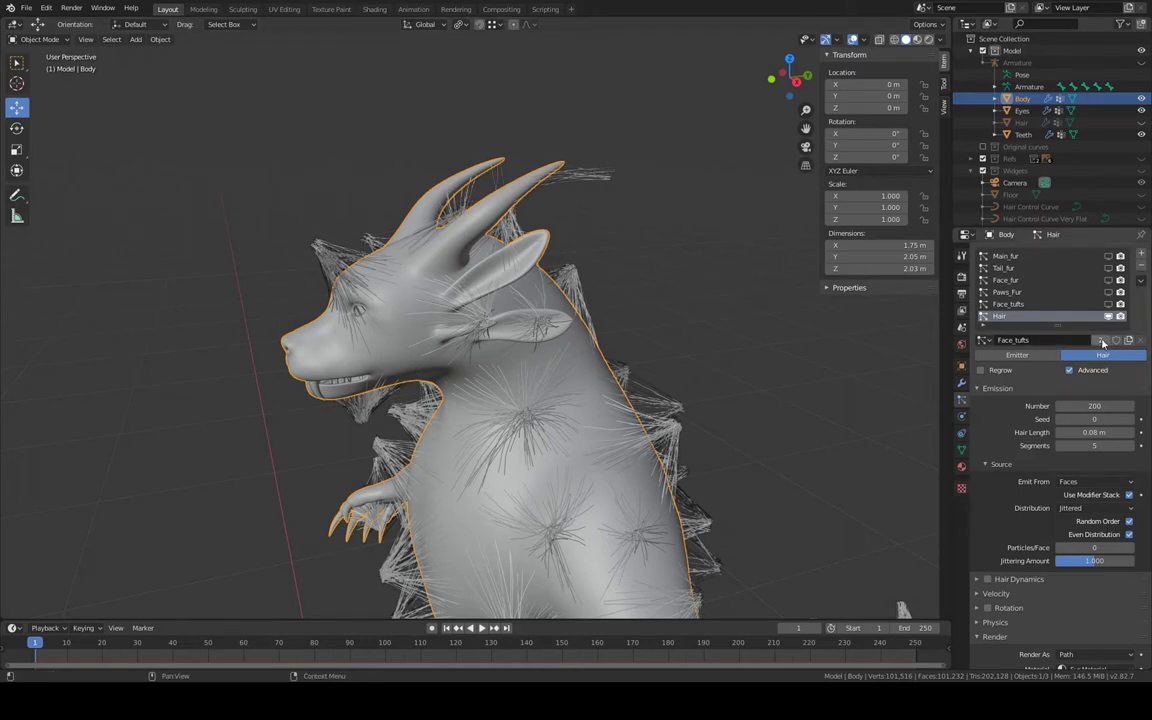
Make the particle settings a single-user copy and rename them Hair.
{"action": "left_click", "coordinate": [1100, 340]}
{"action": "left_click", "coordinate": [1050, 341]}
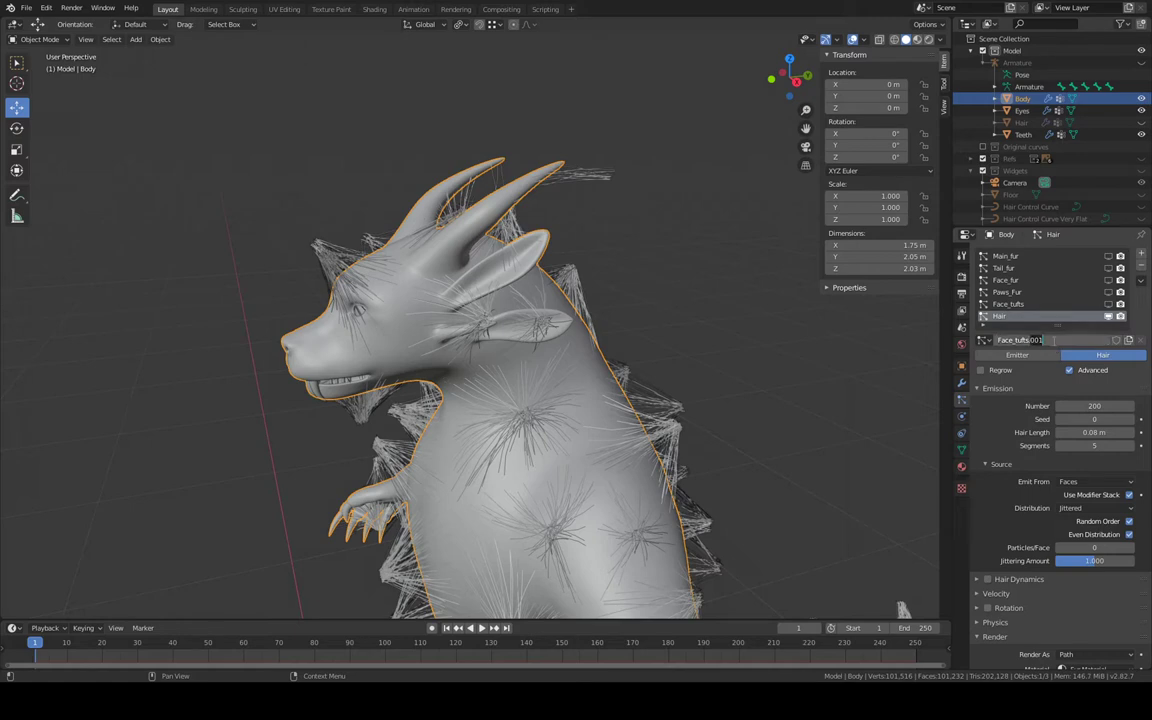
{"action": "type", "text": "Hair"}
{"action": "key", "text": "Return"}
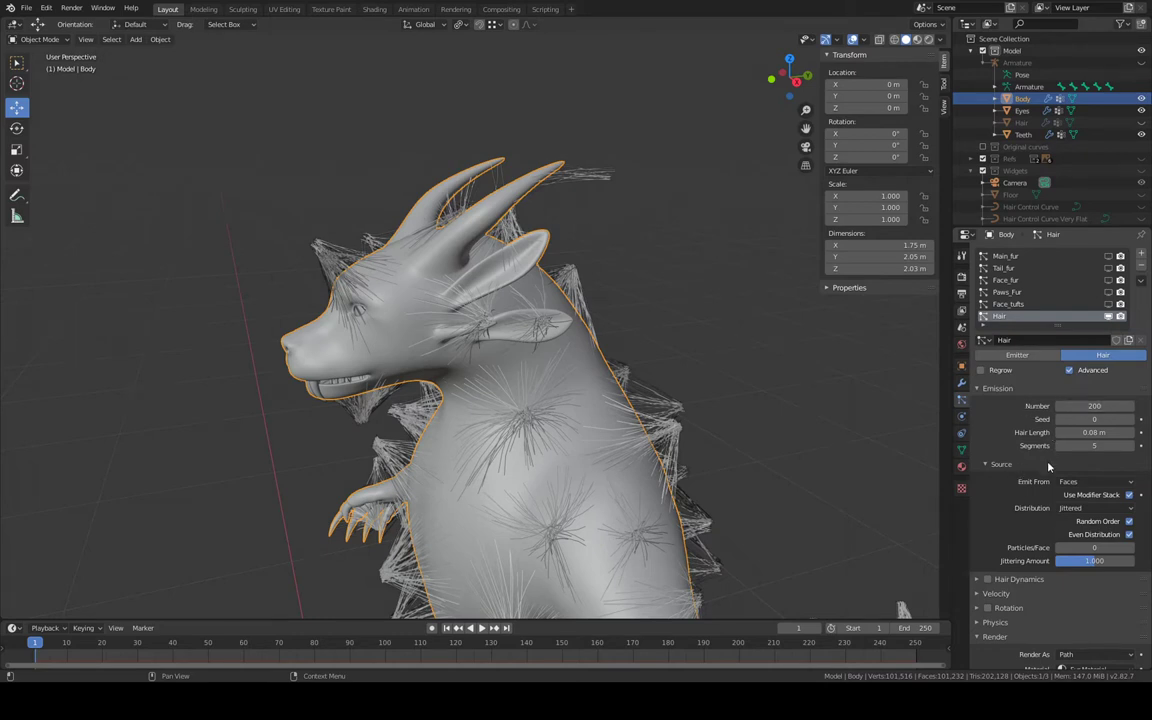
{"action": "scroll", "coordinate": [1048, 466], "scroll_direction": "down", "scroll_amount": 3}
{"action": "scroll", "coordinate": [1044, 432], "scroll_direction": "up", "scroll_amount": 1}
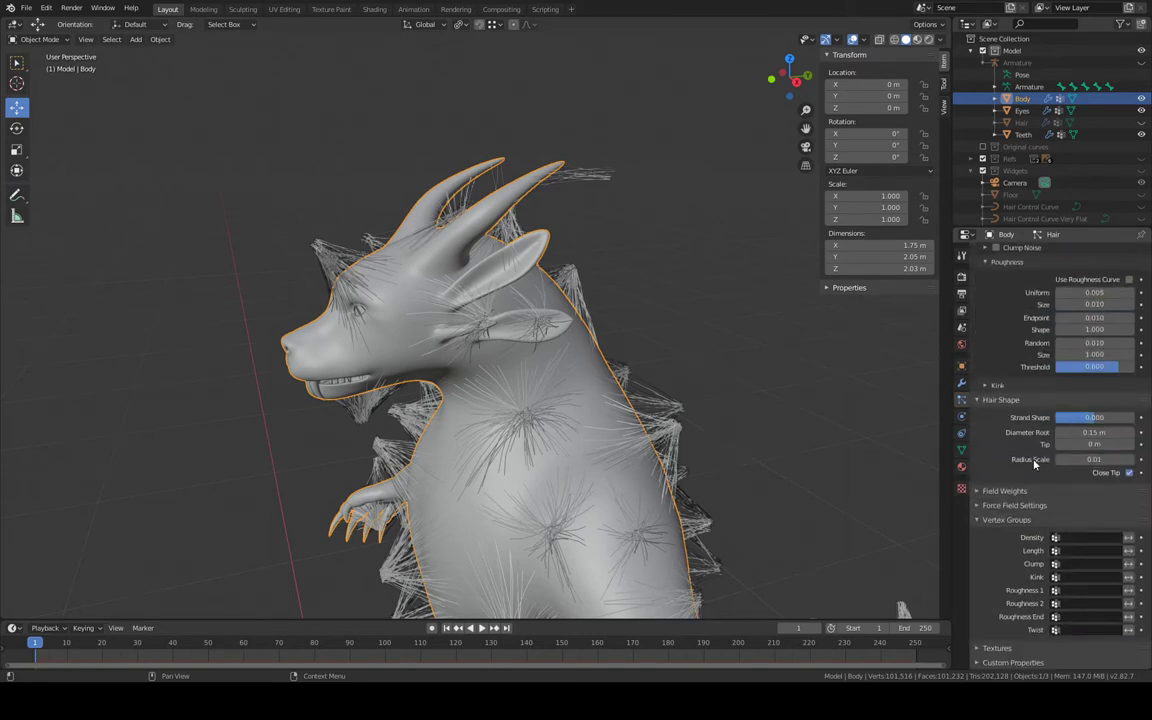
{"action": "scroll", "coordinate": [1029, 483], "scroll_direction": "up", "scroll_amount": 2}
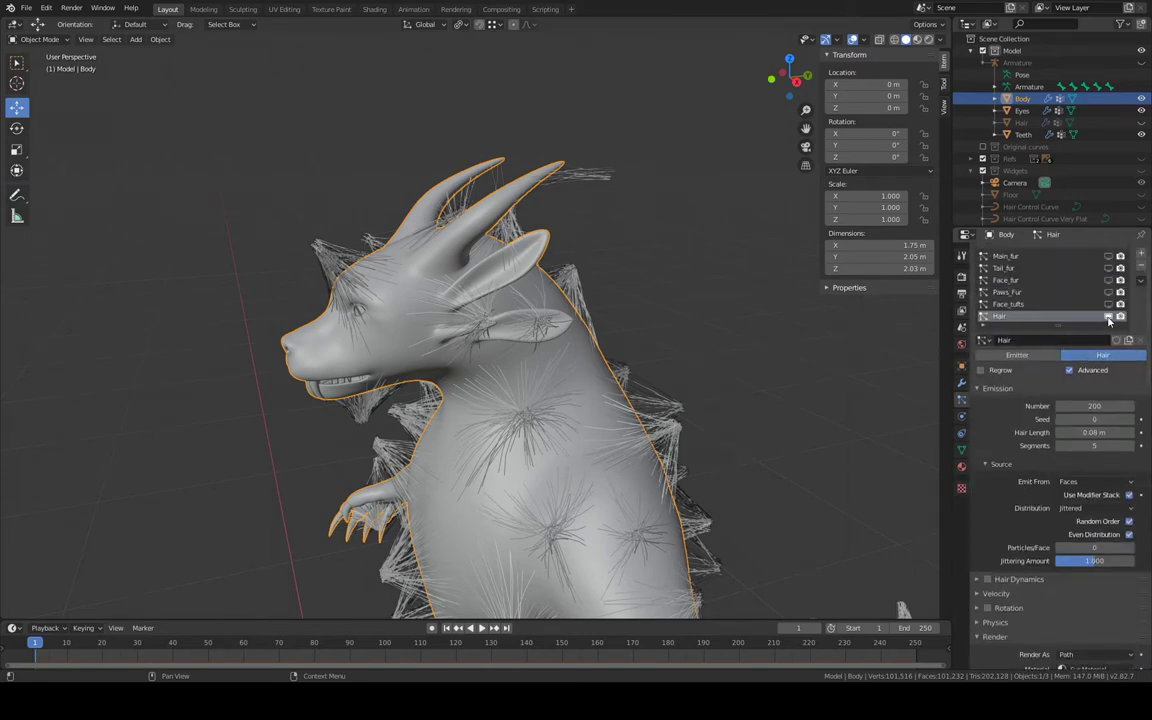
{"action": "left_click", "coordinate": [1108, 316]}
{"action": "left_click", "coordinate": [1108, 316]}
{"action": "left_click", "coordinate": [1070, 370]}
{"action": "scroll", "coordinate": [1054, 507], "scroll_direction": "down", "scroll_amount": 5}
{"action": "scroll", "coordinate": [1054, 507], "scroll_direction": "down", "scroll_amount": 6}
{"action": "scroll", "coordinate": [1054, 507], "scroll_direction": "down", "scroll_amount": 6}
{"action": "left_click", "coordinate": [1129, 406]}
{"action": "left_click", "coordinate": [1059, 406]}
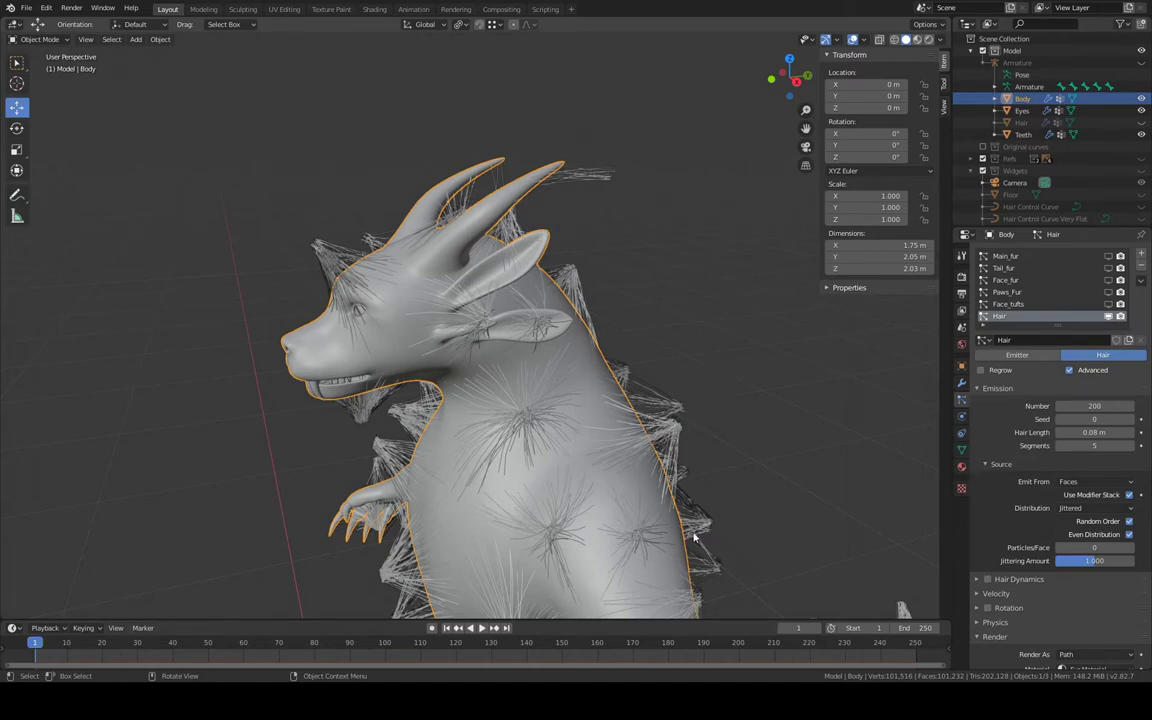
{"action": "scroll", "coordinate": [1078, 580], "scroll_direction": "down", "scroll_amount": 5}
{"action": "scroll", "coordinate": [1078, 580], "scroll_direction": "down", "scroll_amount": 5}
{"action": "scroll", "coordinate": [1078, 580], "scroll_direction": "down", "scroll_amount": 5}
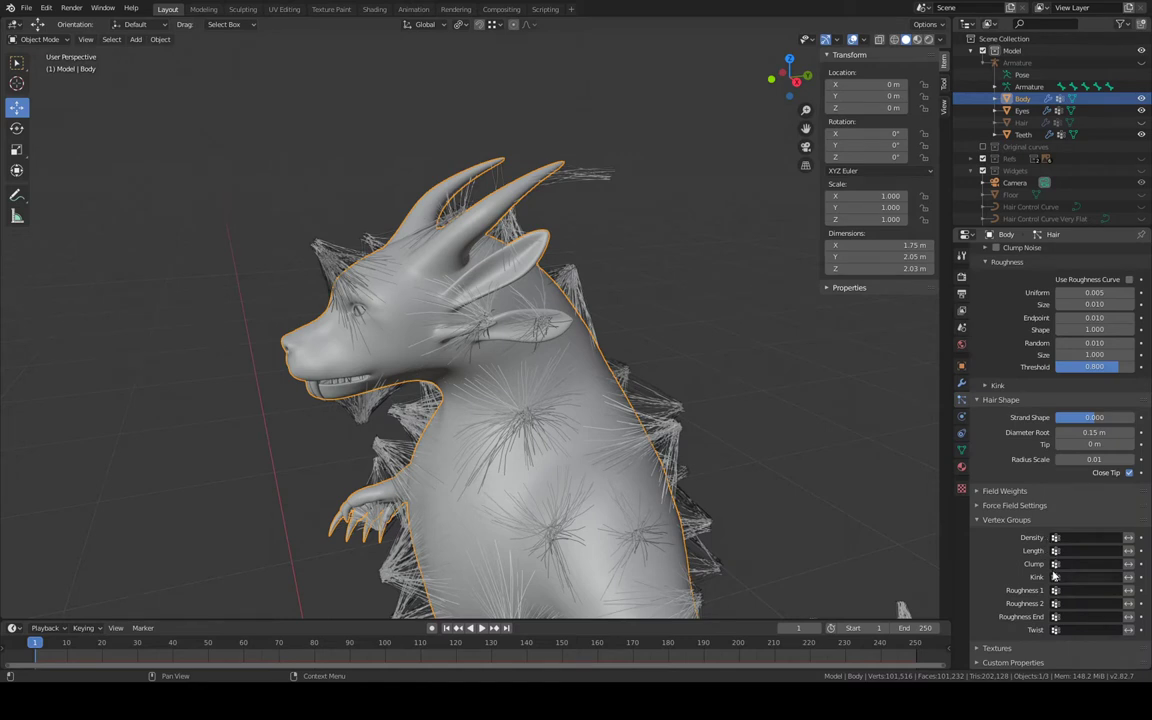
{"action": "scroll", "coordinate": [1053, 575], "scroll_direction": "up", "scroll_amount": 5}
{"action": "scroll", "coordinate": [1052, 577], "scroll_direction": "up", "scroll_amount": 5}
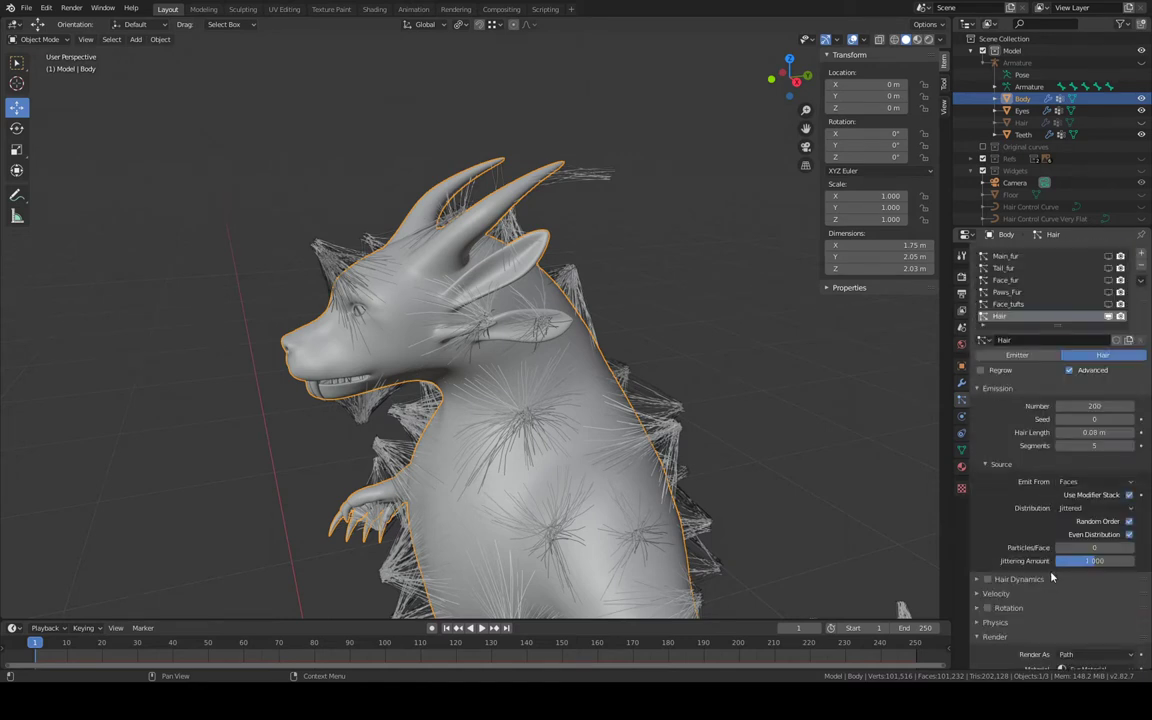
{"action": "left_click", "coordinate": [40, 39]}
{"action": "left_click", "coordinate": [44, 134]}
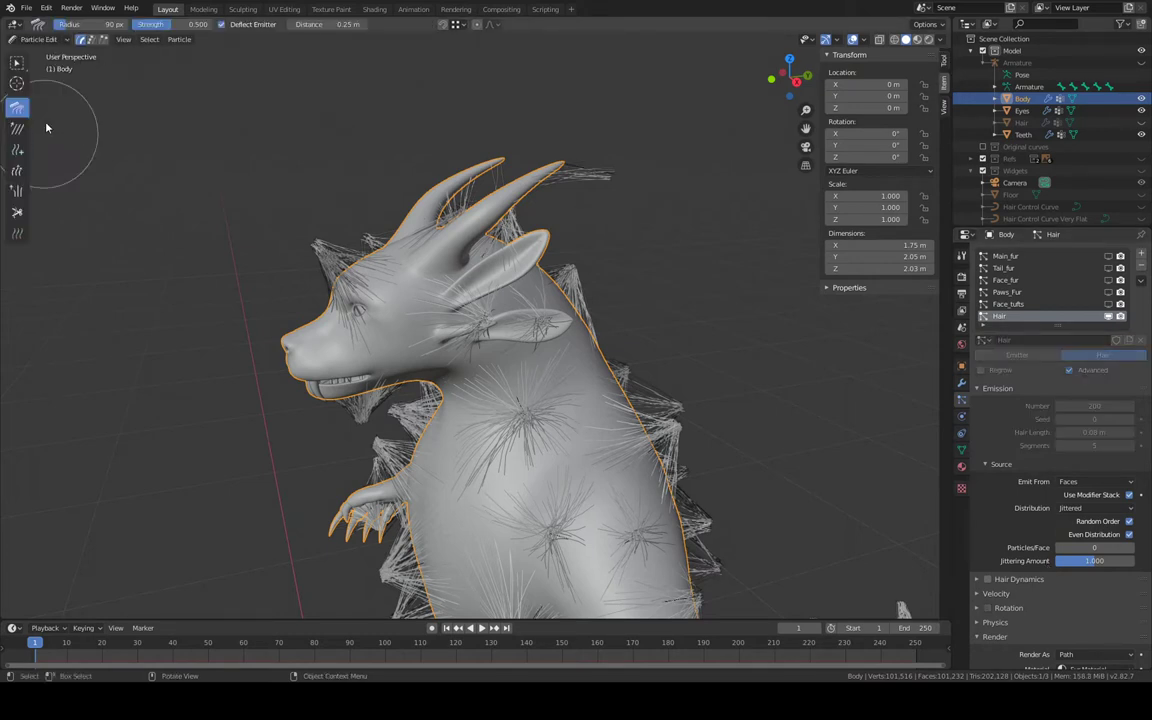
{"action": "left_click", "coordinate": [51, 41]}
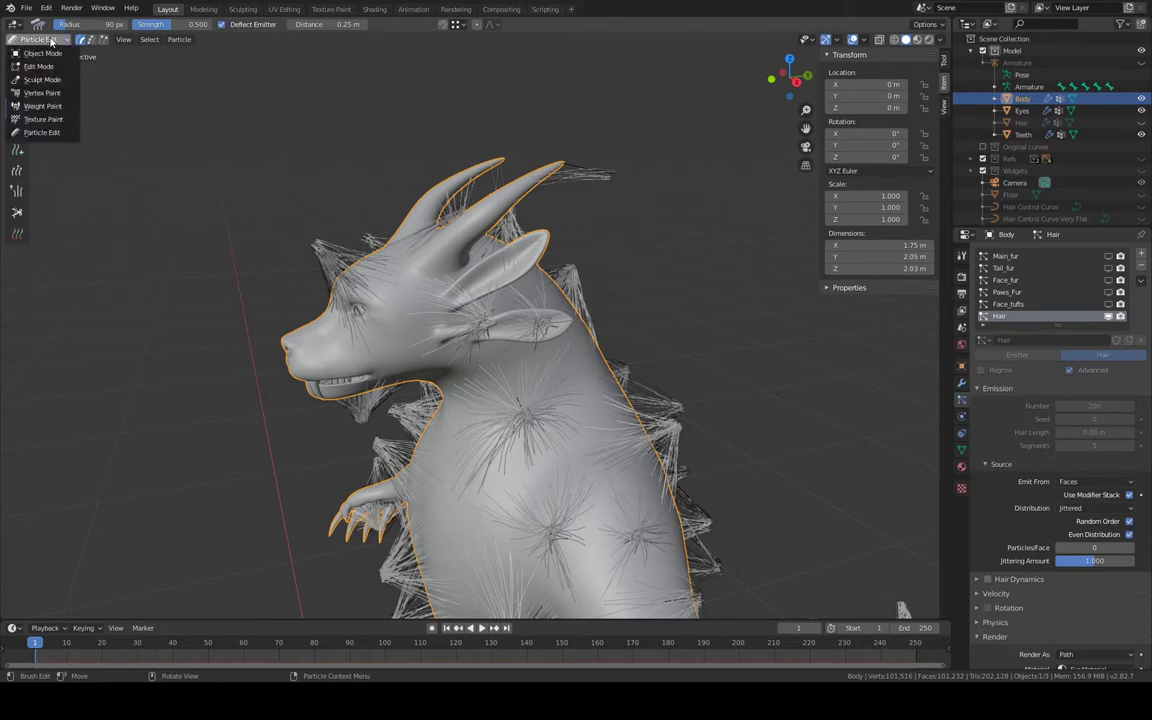
{"action": "left_click", "coordinate": [58, 55]}
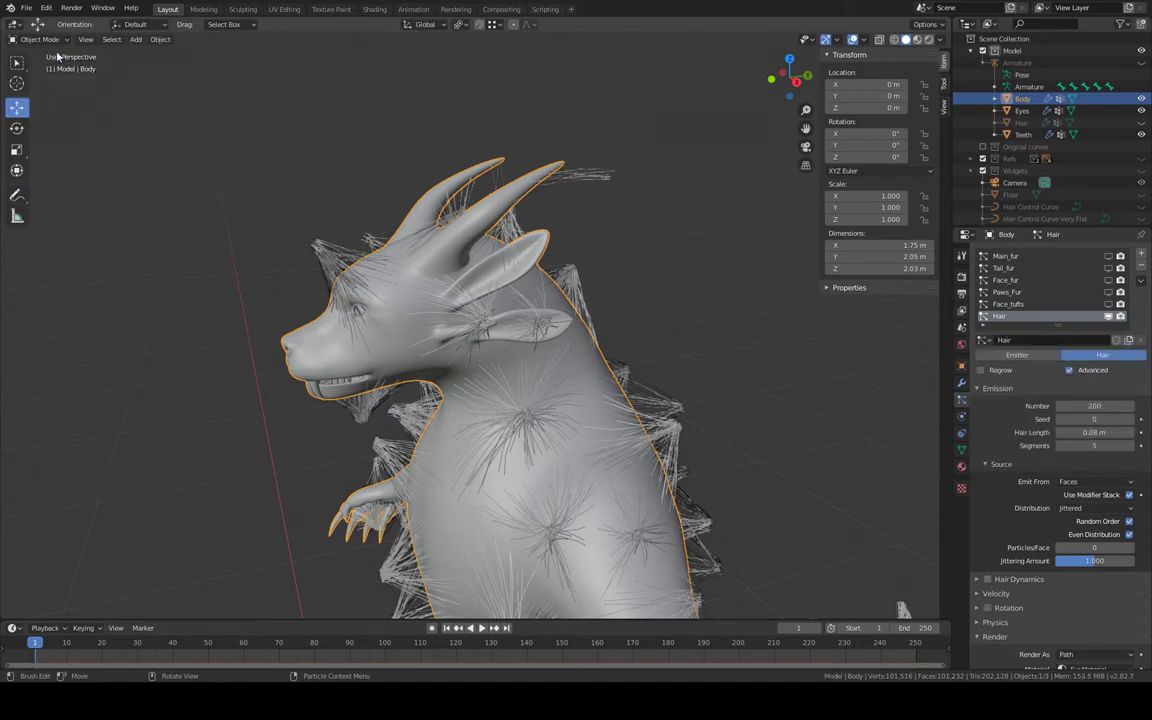
{"action": "left_click", "coordinate": [1131, 419]}
{"action": "key", "text": "ctrl+z"}
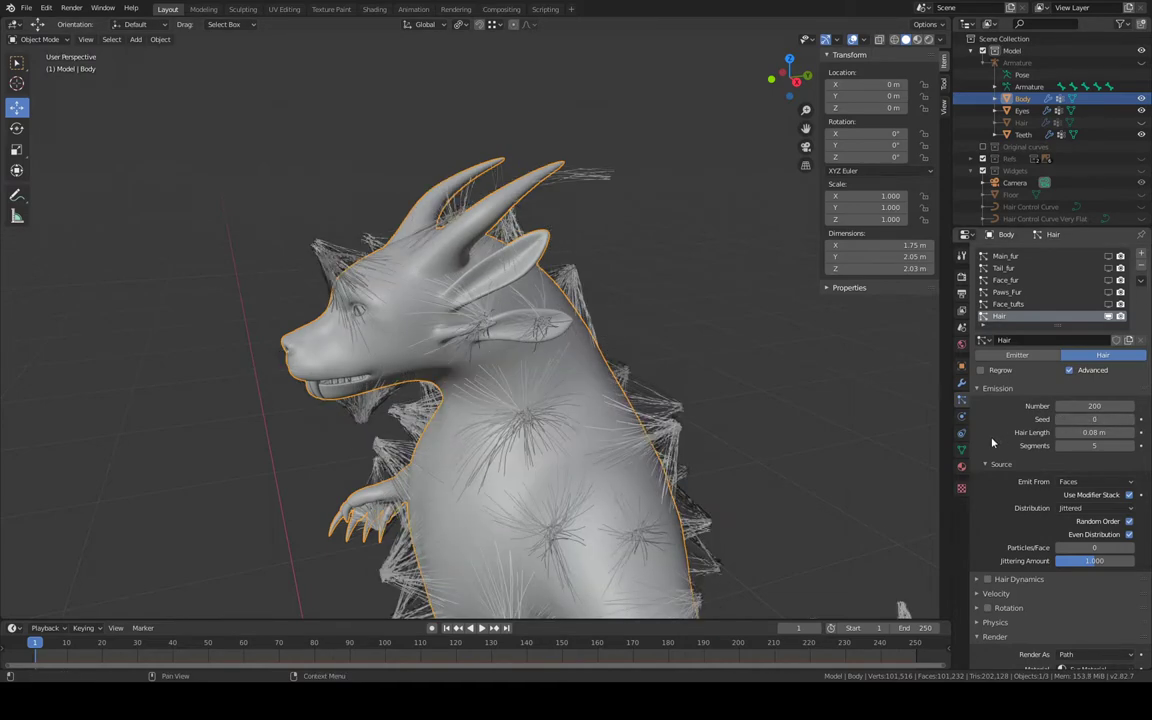
{"action": "mouse_move", "coordinate": [591, 371]}
{"action": "middle_mouse_down"}
{"action": "mouse_move", "coordinate": [858, 396]}
{"action": "mouse_move", "coordinate": [641, 534]}
{"action": "mouse_move", "coordinate": [610, 420]}
{"action": "middle_mouse_up"}
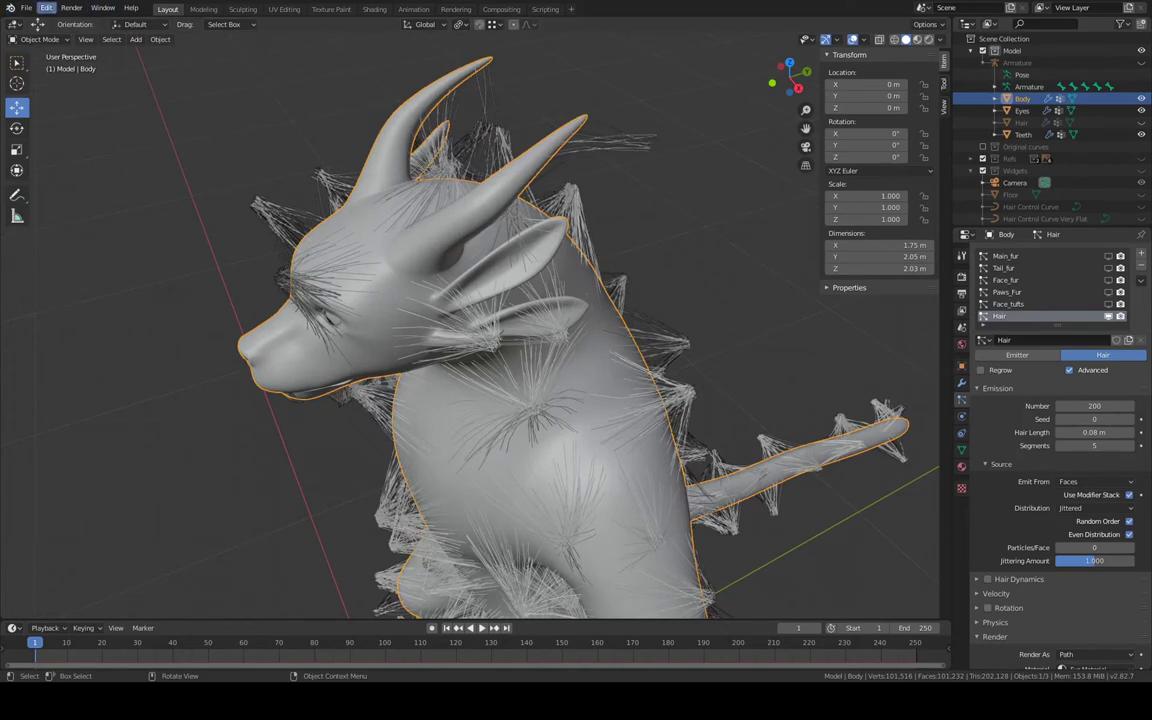
{"action": "mouse_move", "coordinate": [561, 309]}
{"action": "middle_mouse_down"}
{"action": "mouse_move", "coordinate": [619, 371]}
{"action": "mouse_move", "coordinate": [608, 292]}
{"action": "middle_mouse_up"}
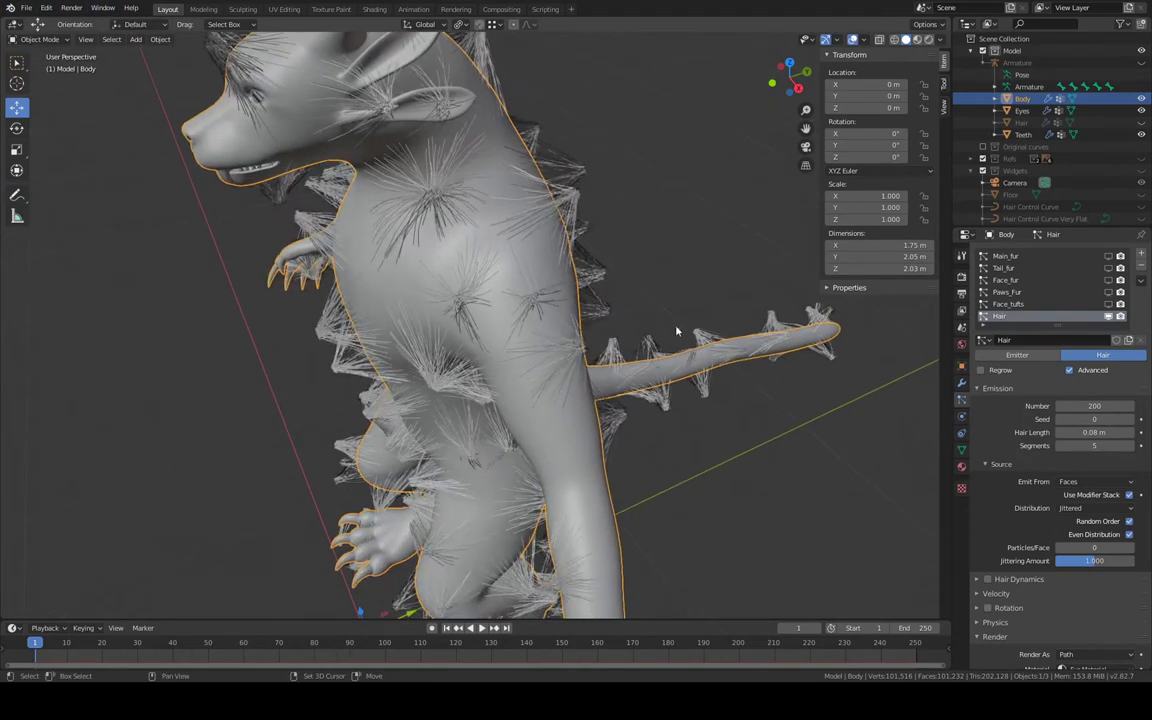
{"action": "middle_click_drag", "start_coordinate": [705, 333], "coordinate": [643, 221]}
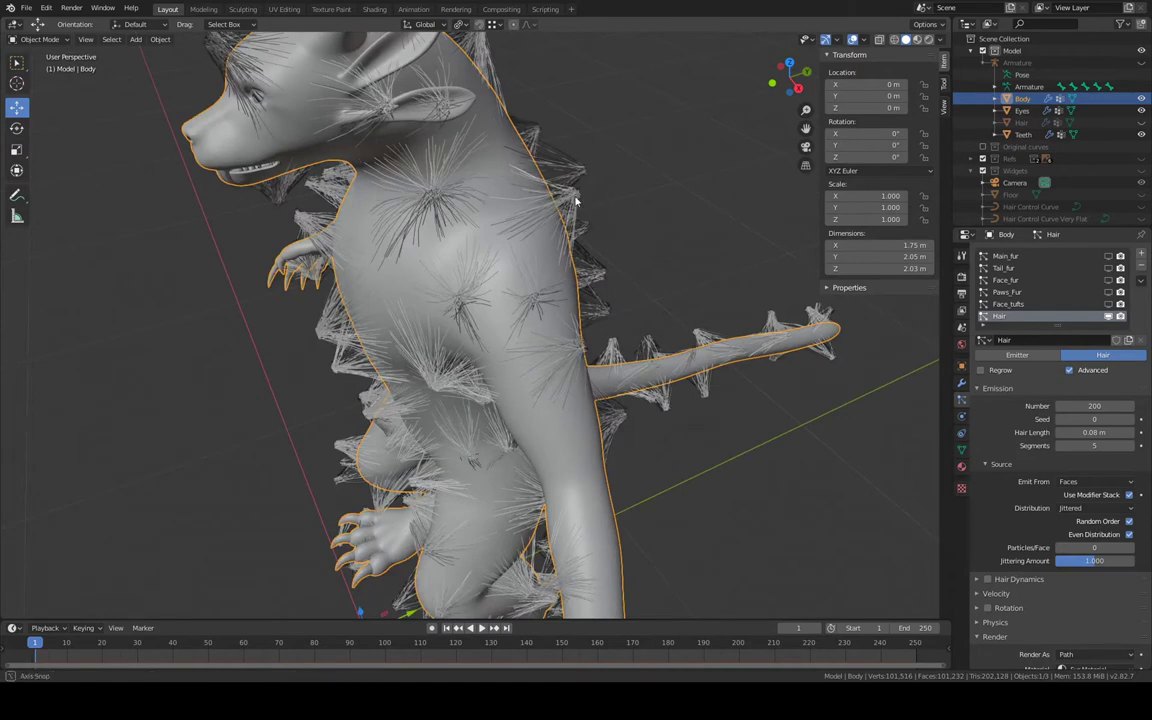
{"action": "mouse_move", "coordinate": [571, 198]}
{"action": "middle_mouse_down"}
{"action": "mouse_move", "coordinate": [590, 230]}
{"action": "mouse_move", "coordinate": [600, 215]}
{"action": "mouse_move", "coordinate": [608, 222]}
{"action": "middle_mouse_up"}
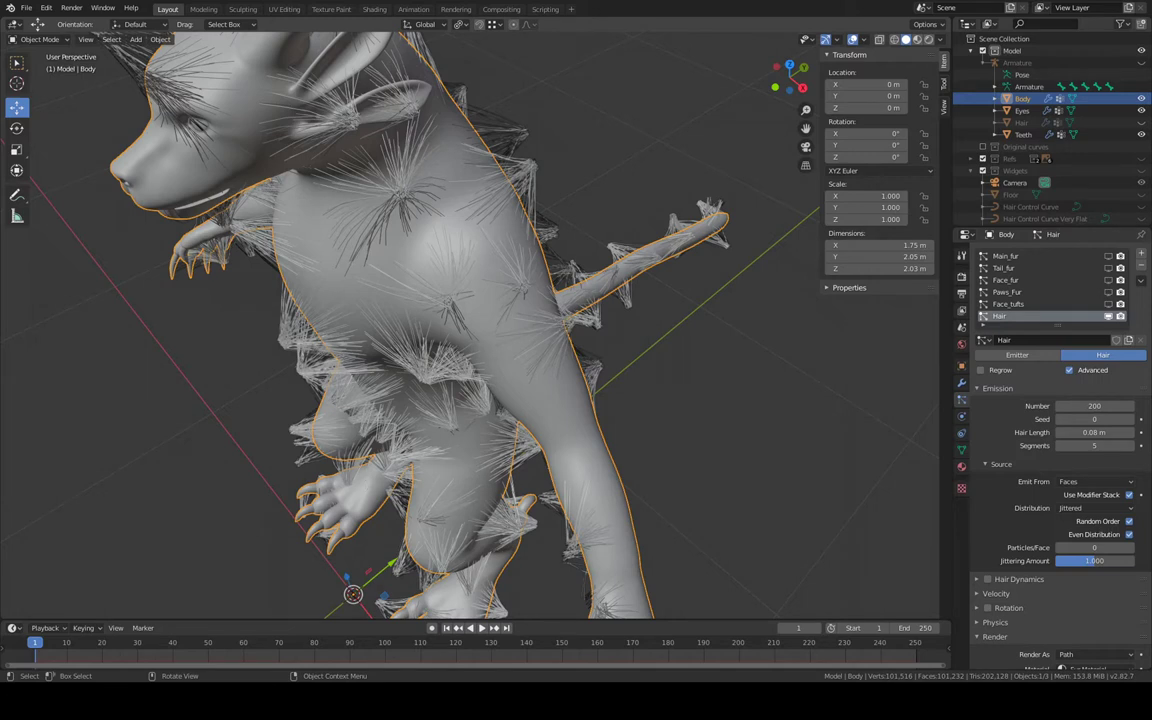
Revert the file to its last saved version.
{"action": "left_click", "coordinate": [27, 8]}
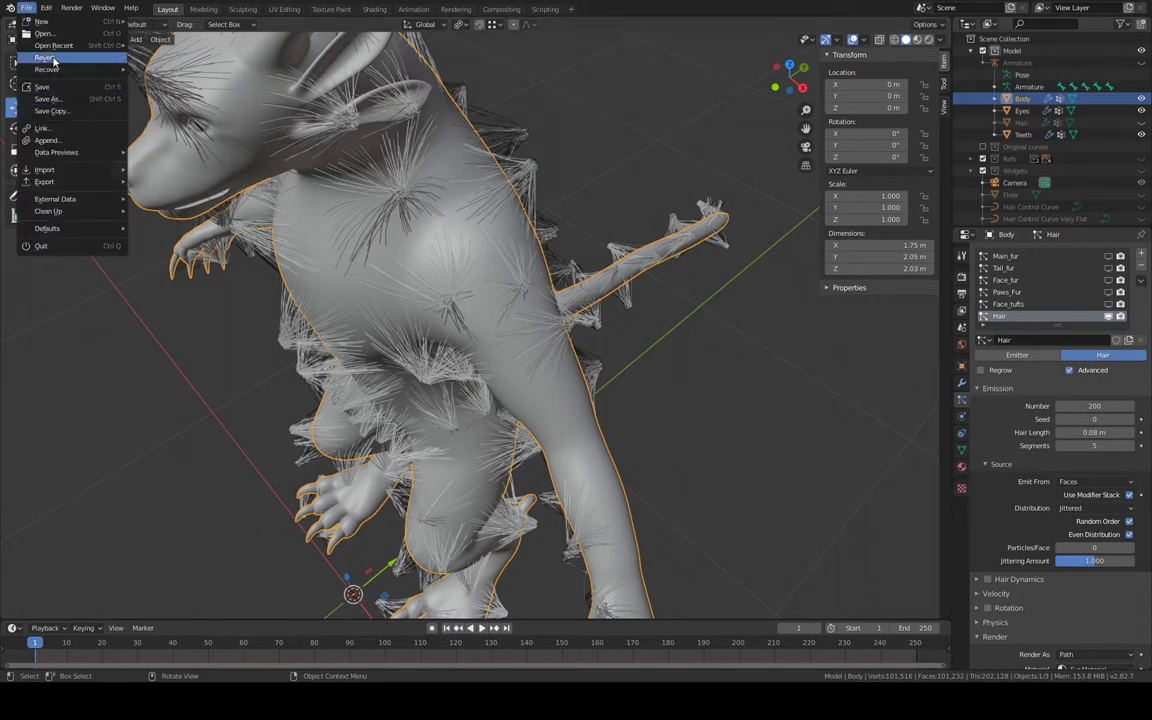
{"action": "left_click", "coordinate": [54, 60]}
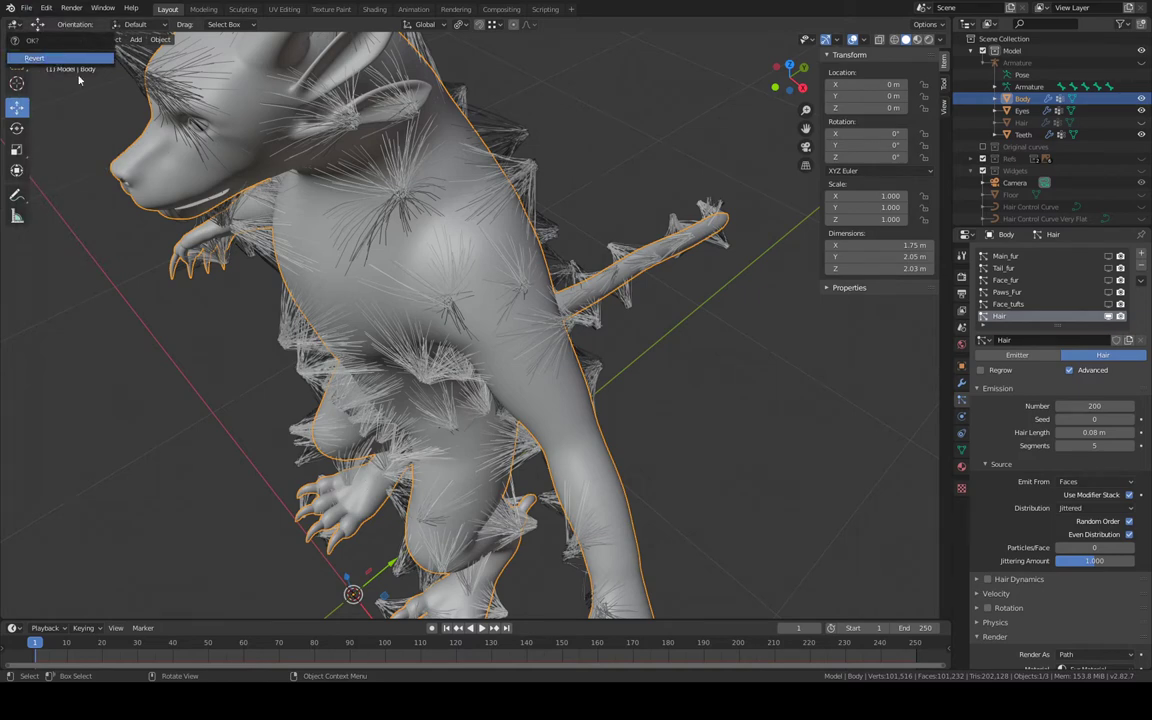
{"action": "key", "text": "Return"}
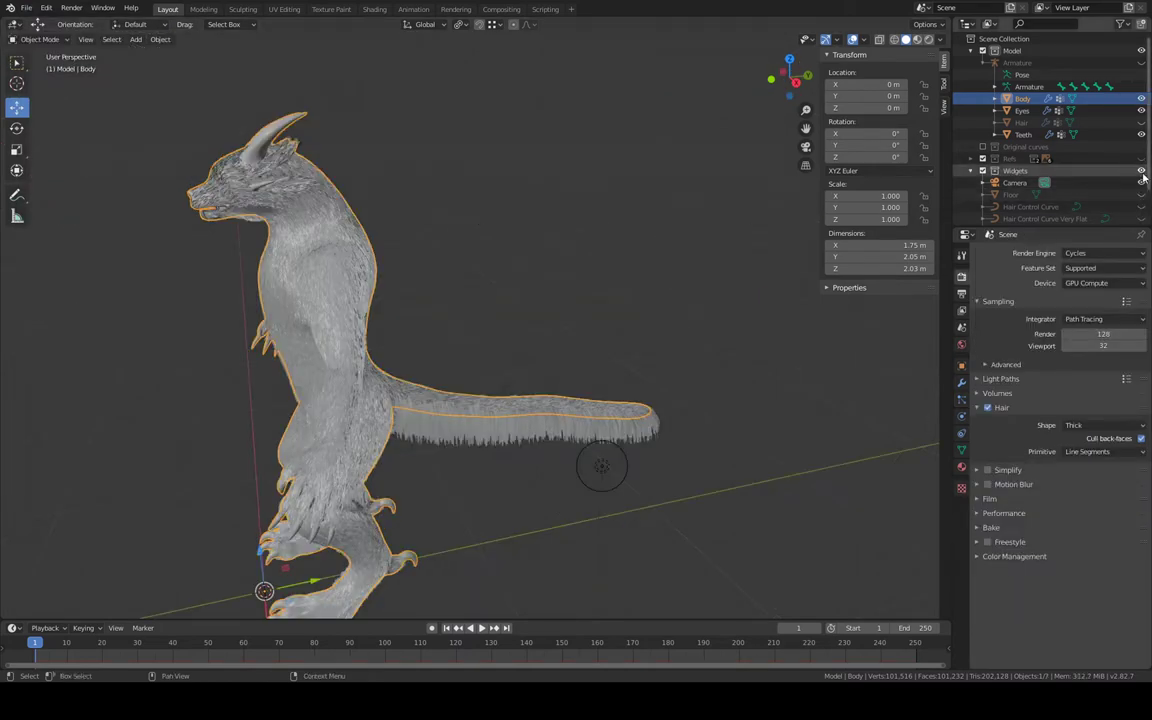
Hide Main_fur, Tail_fur, Face_fur and Paws_fur in the viewport.
{"action": "middle_click_drag", "start_coordinate": [752, 219], "coordinate": [473, 175]}
{"action": "scroll", "coordinate": [478, 200], "scroll_direction": "up", "scroll_amount": 5}
{"action": "mouse_move", "coordinate": [480, 222]}
{"action": "middle_mouse_down"}
{"action": "mouse_move", "coordinate": [710, 260]}
{"action": "mouse_move", "coordinate": [860, 255]}
{"action": "middle_mouse_up"}
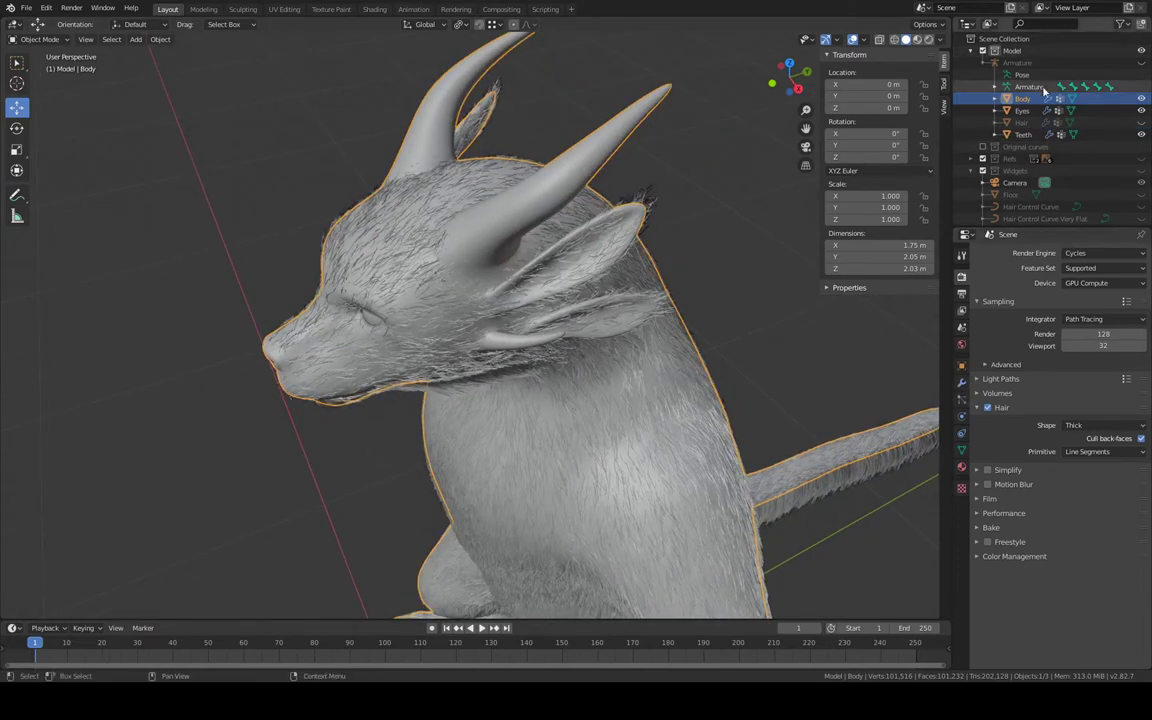
{"action": "left_click", "coordinate": [962, 399]}
{"action": "mouse_move", "coordinate": [1108, 257]}
{"action": "left_mouse_down"}
{"action": "mouse_move", "coordinate": [1109, 305]}
{"action": "mouse_move", "coordinate": [1056, 323]}
{"action": "left_mouse_up"}
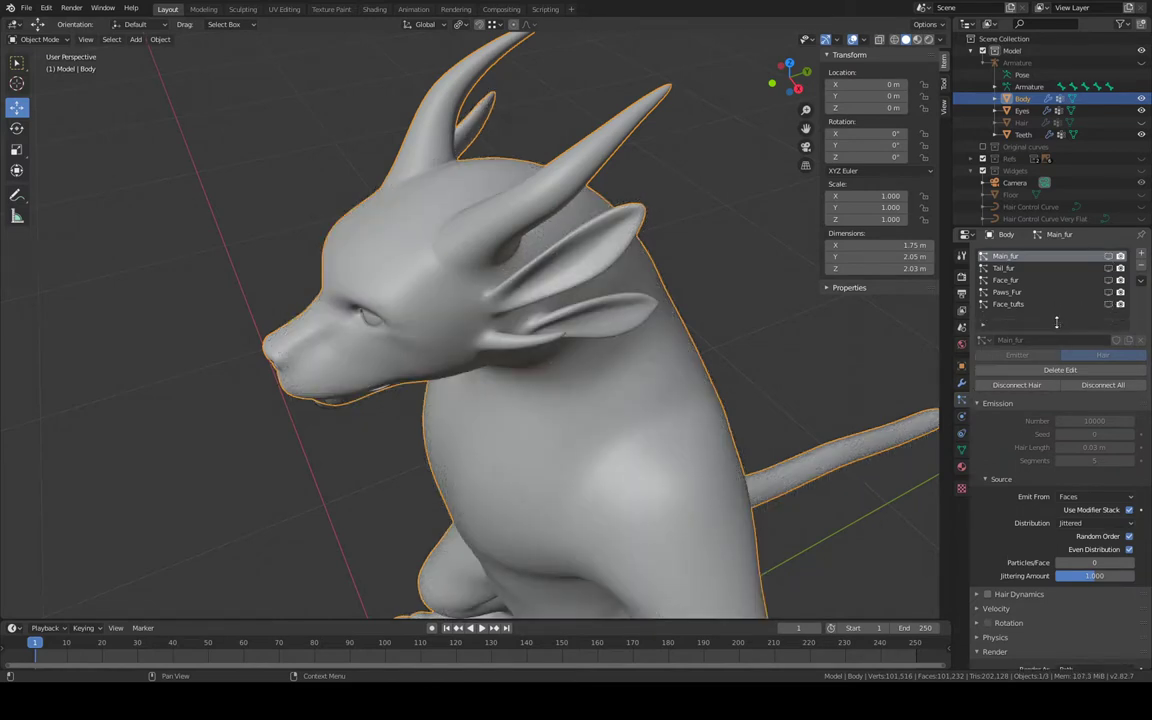
Add a new particle system named Hair with settings also named Hair.
{"action": "left_click", "coordinate": [1141, 255]}
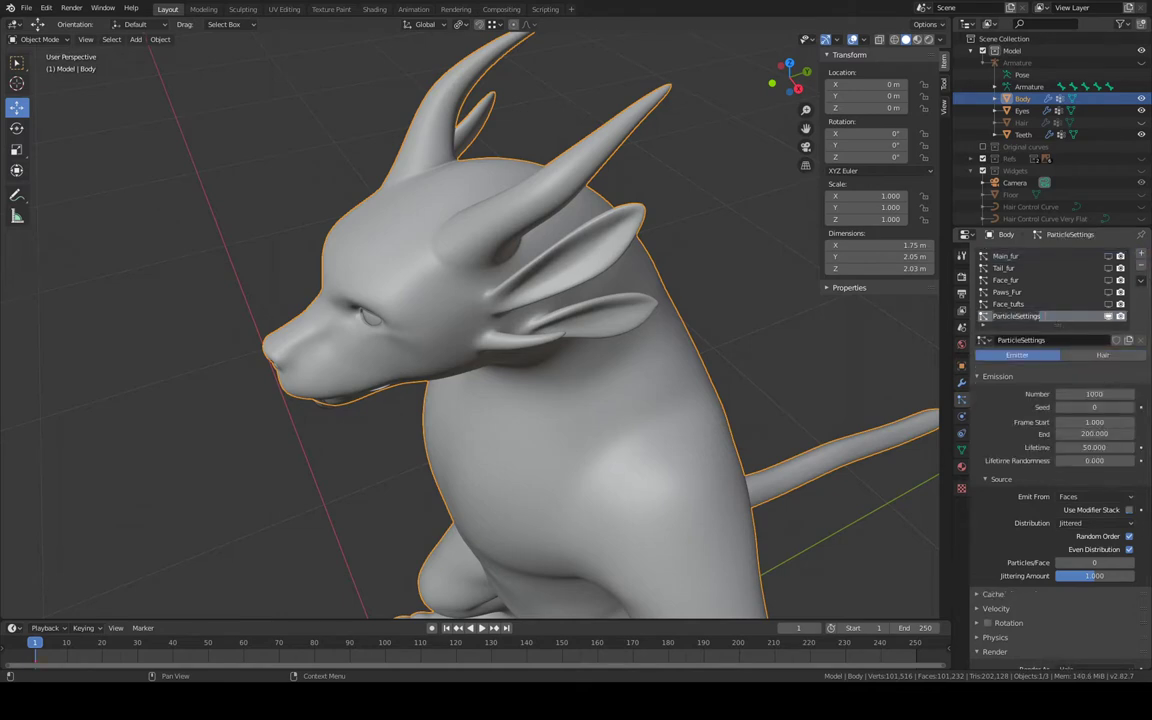
{"action": "type", "text": "Hair"}
{"action": "key", "text": "Return"}
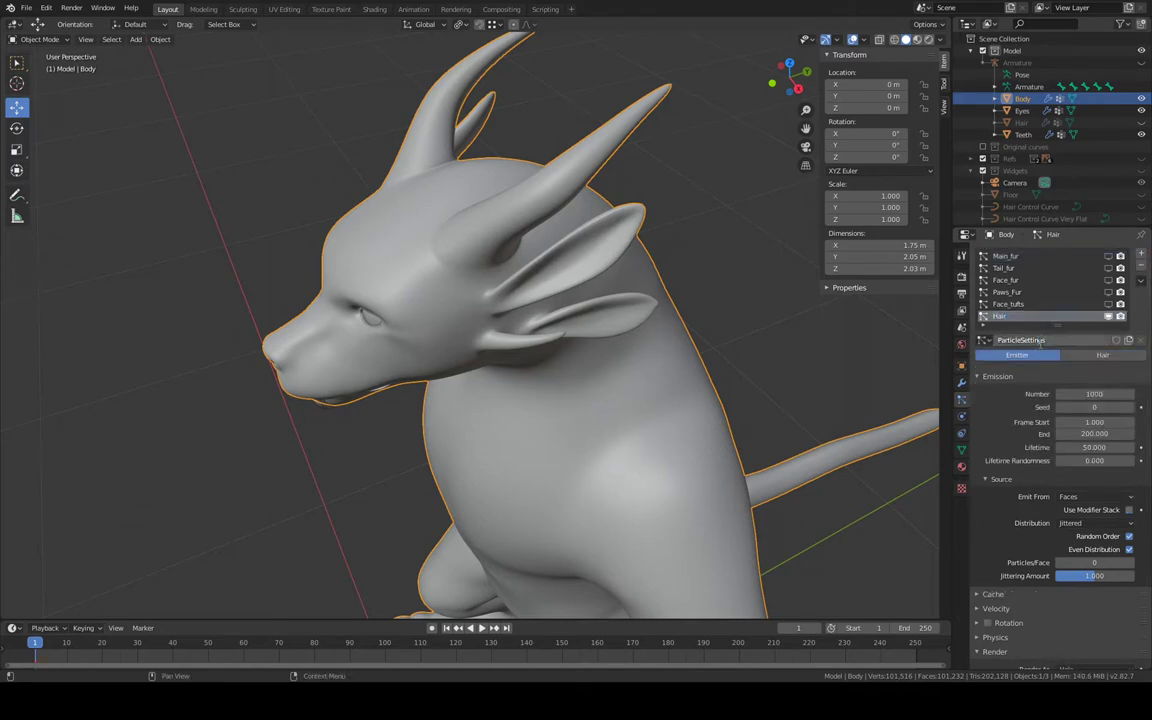
{"action": "double_click", "coordinate": [1069, 340]}
{"action": "type", "text": "Hair"}
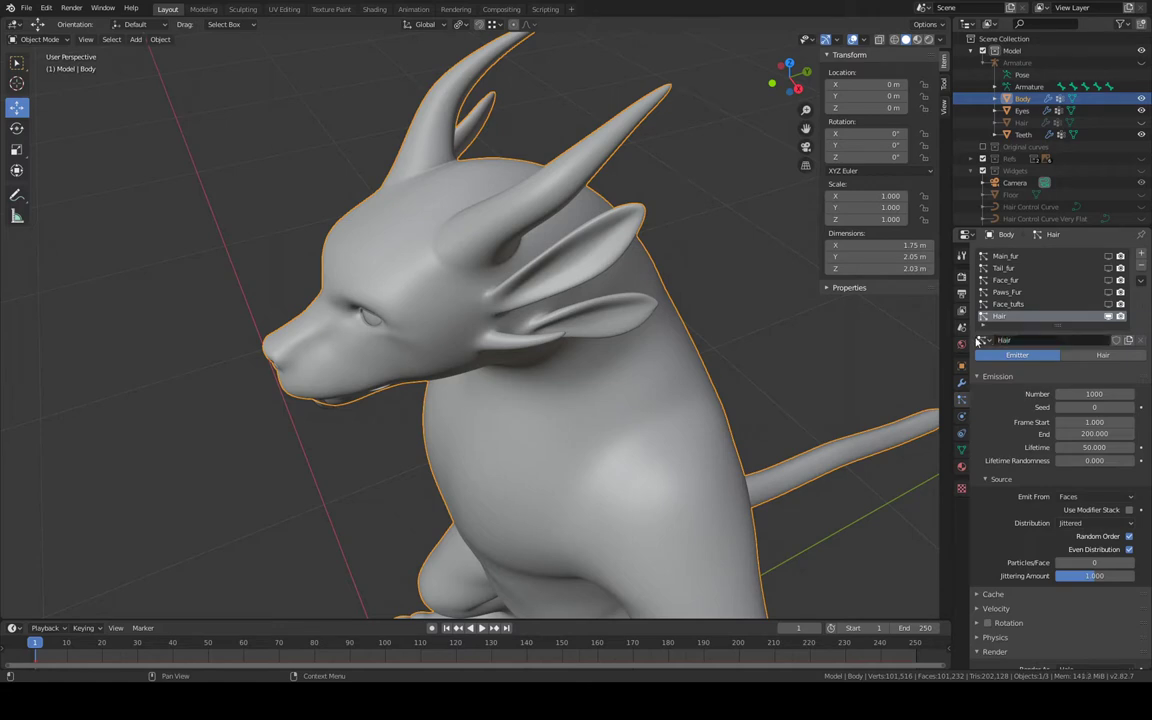
{"action": "key", "text": "Return"}
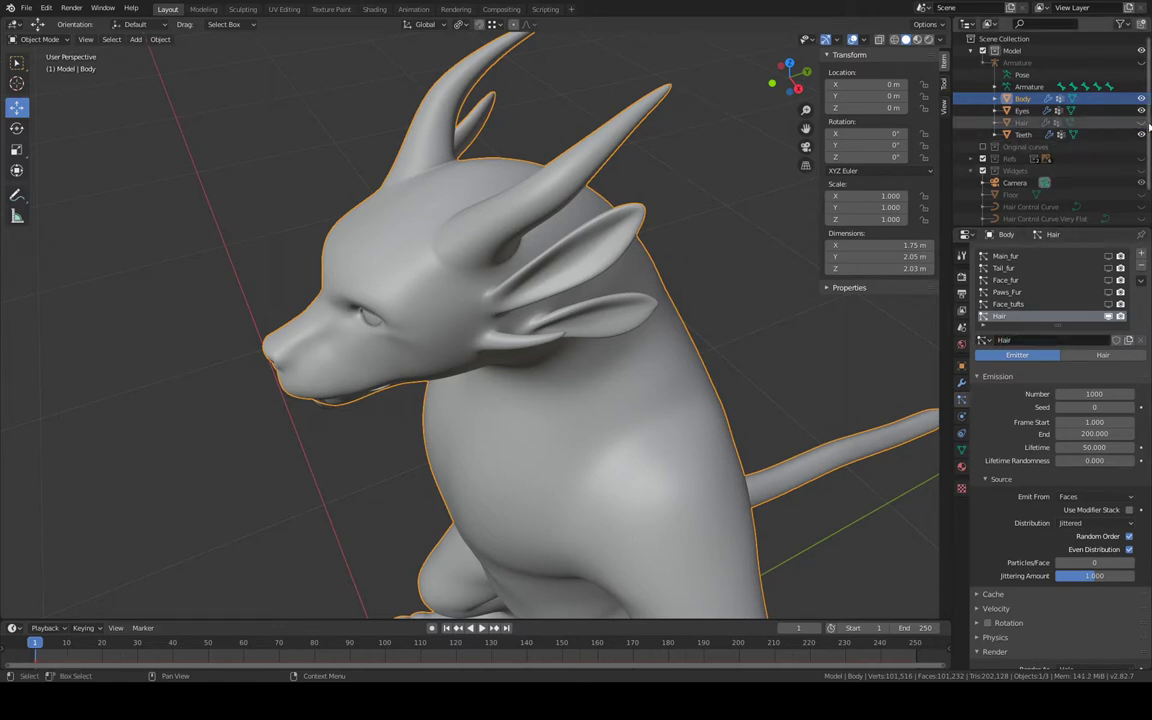
Make the Hair object visible and inspect the creature in profile.
{"action": "left_click", "coordinate": [1141, 123]}
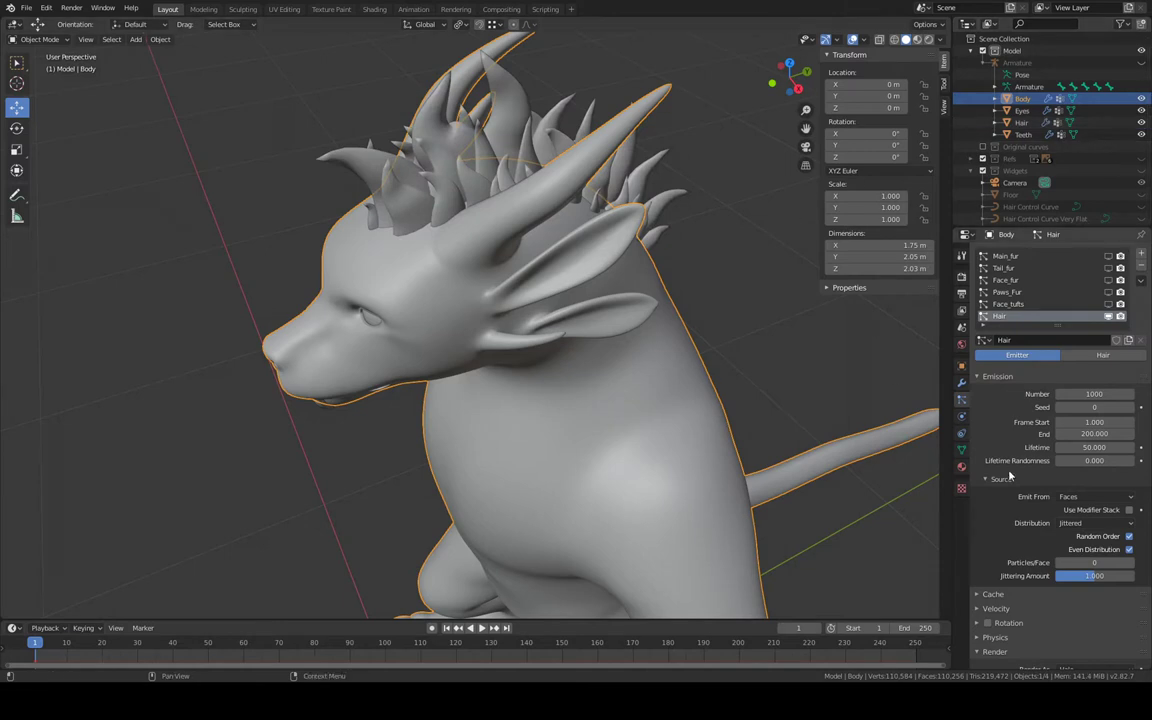
{"action": "scroll", "coordinate": [1048, 423], "scroll_direction": "down", "scroll_amount": 3}
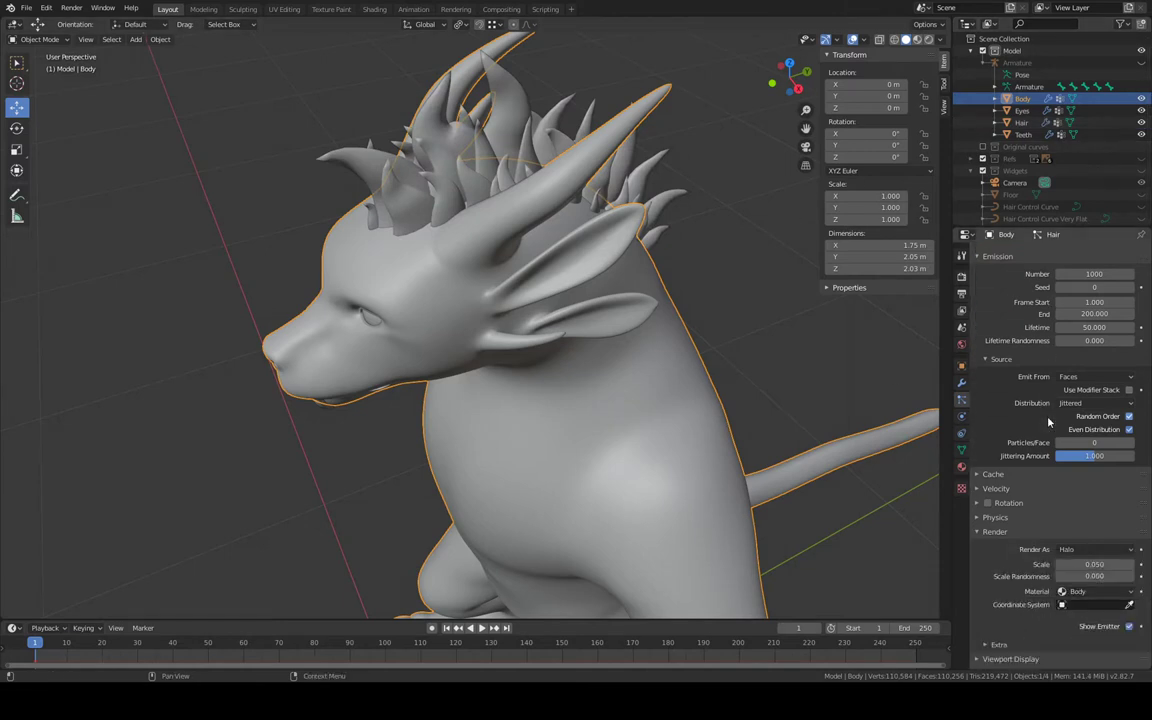
{"action": "scroll", "coordinate": [1048, 423], "scroll_direction": "up", "scroll_amount": 3}
{"action": "scroll", "coordinate": [1048, 423], "scroll_direction": "down", "scroll_amount": 6}
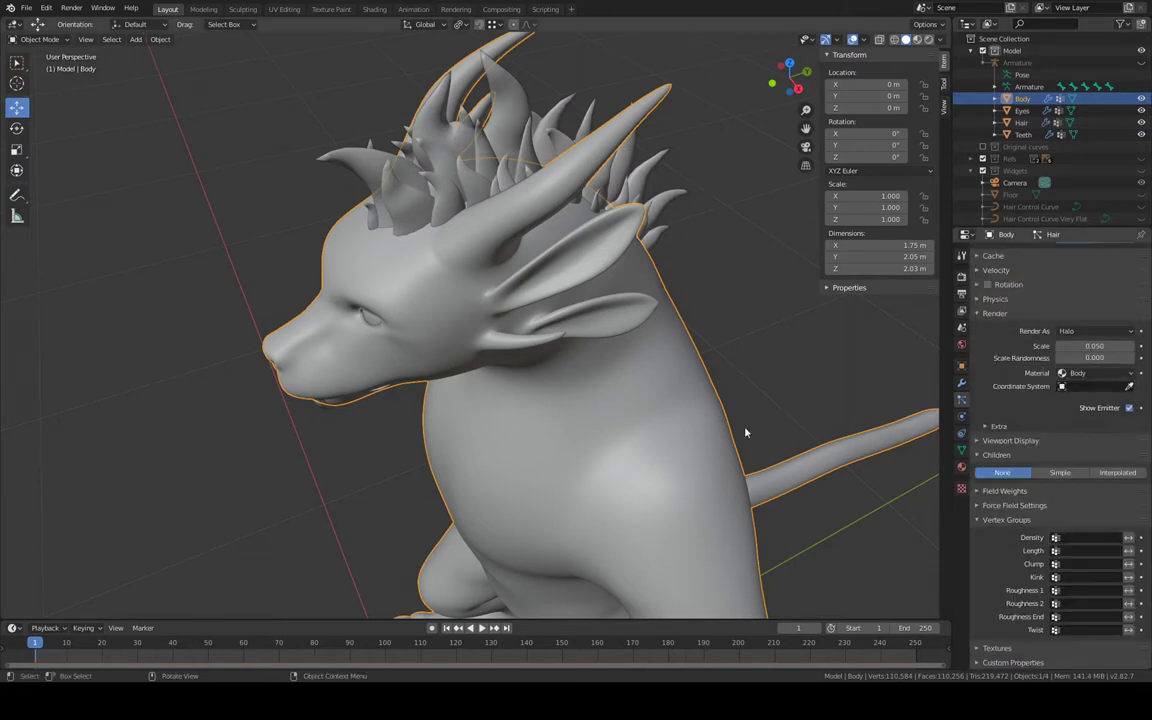
{"action": "scroll", "coordinate": [746, 431], "scroll_direction": "down", "scroll_amount": 10}
{"action": "scroll", "coordinate": [748, 429], "scroll_direction": "up", "scroll_amount": 3}
{"action": "scroll", "coordinate": [748, 429], "scroll_direction": "up", "scroll_amount": 4}
{"action": "scroll", "coordinate": [740, 400], "scroll_direction": "up", "scroll_amount": 2}
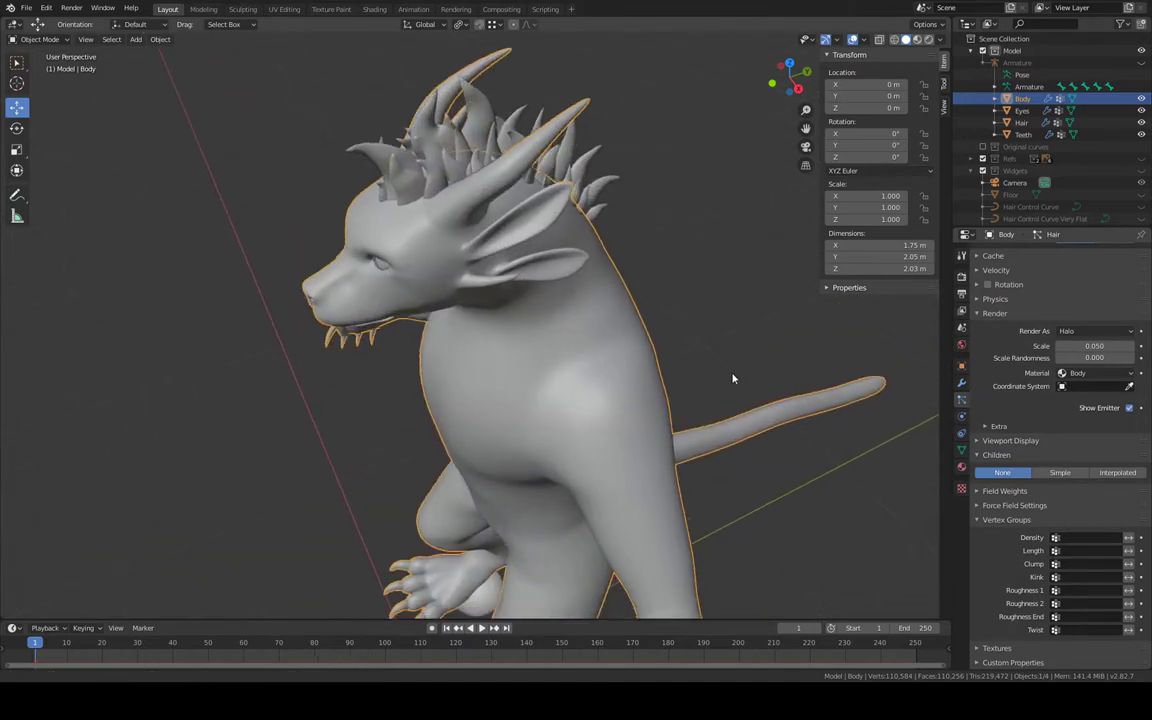
{"action": "middle_click_drag", "start_coordinate": [732, 378], "coordinate": [770, 350]}
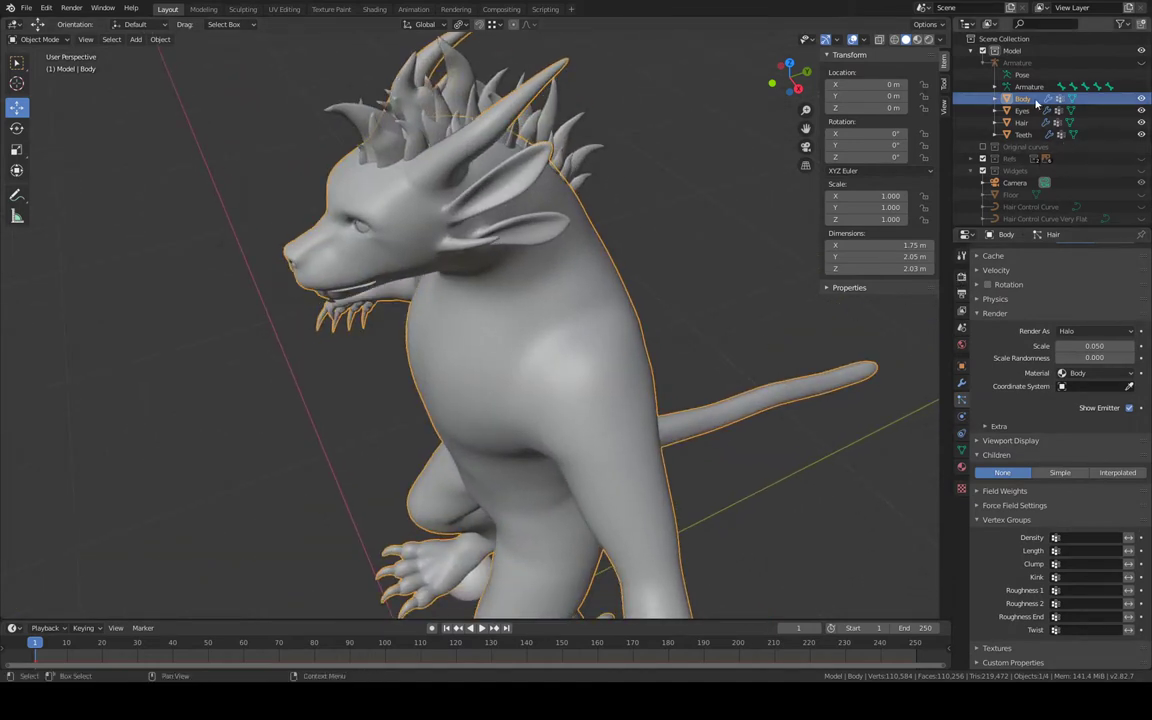
{"action": "scroll", "coordinate": [1062, 343], "scroll_direction": "up", "scroll_amount": 6}
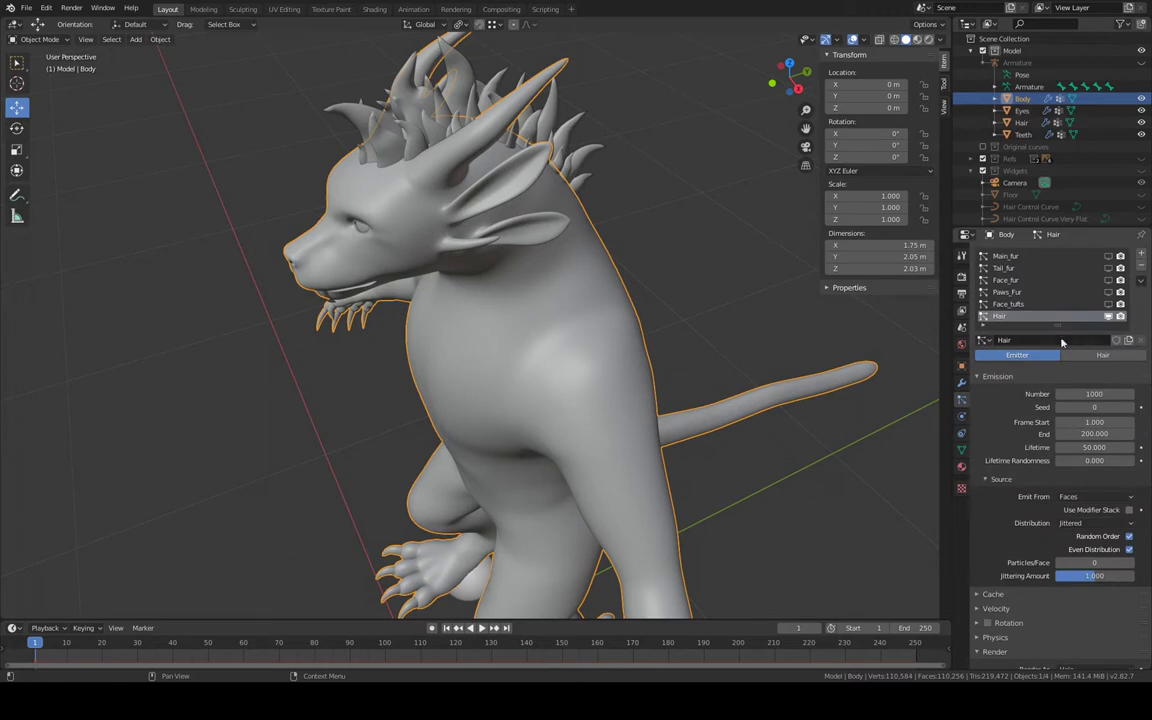
{"action": "scroll", "coordinate": [1064, 361], "scroll_direction": "down", "scroll_amount": 2}
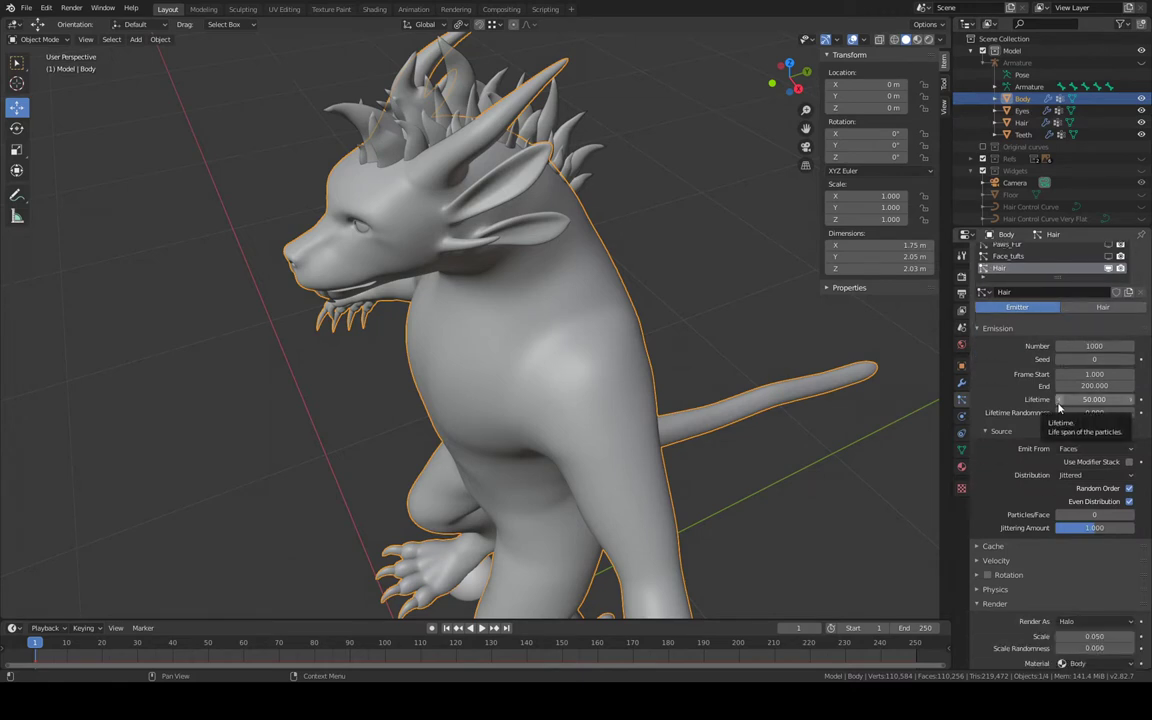
{"action": "scroll", "coordinate": [1045, 520], "scroll_direction": "down", "scroll_amount": 12}
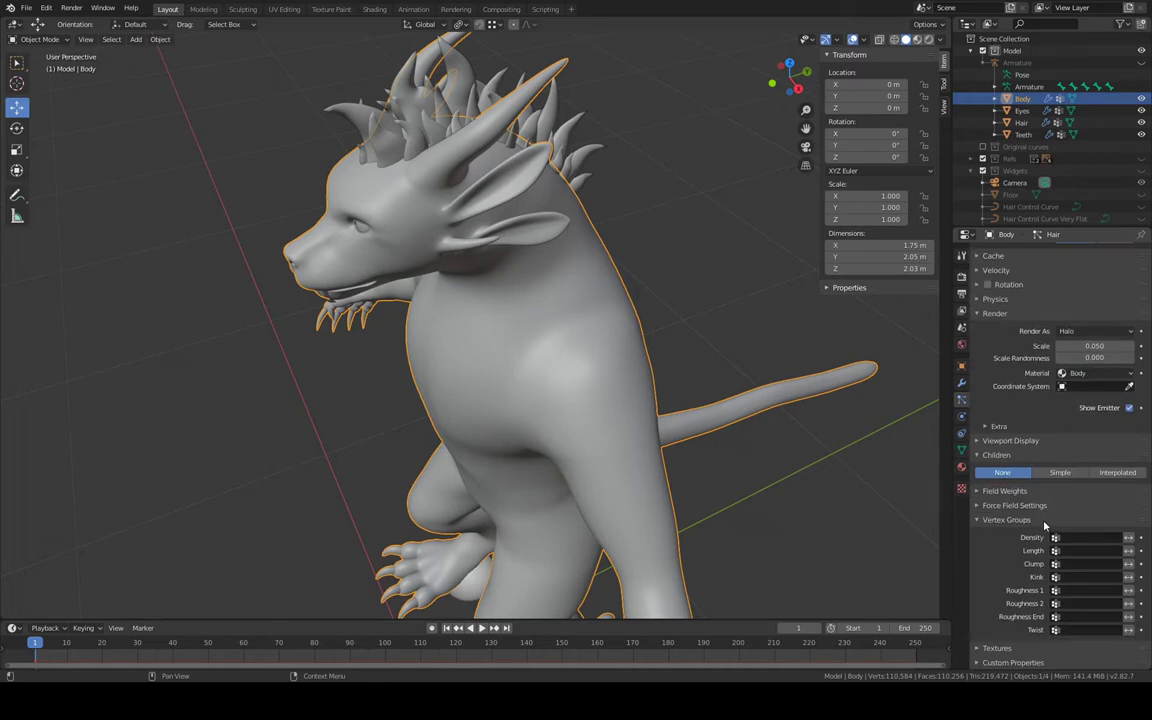
{"action": "scroll", "coordinate": [1046, 525], "scroll_direction": "up", "scroll_amount": 15}
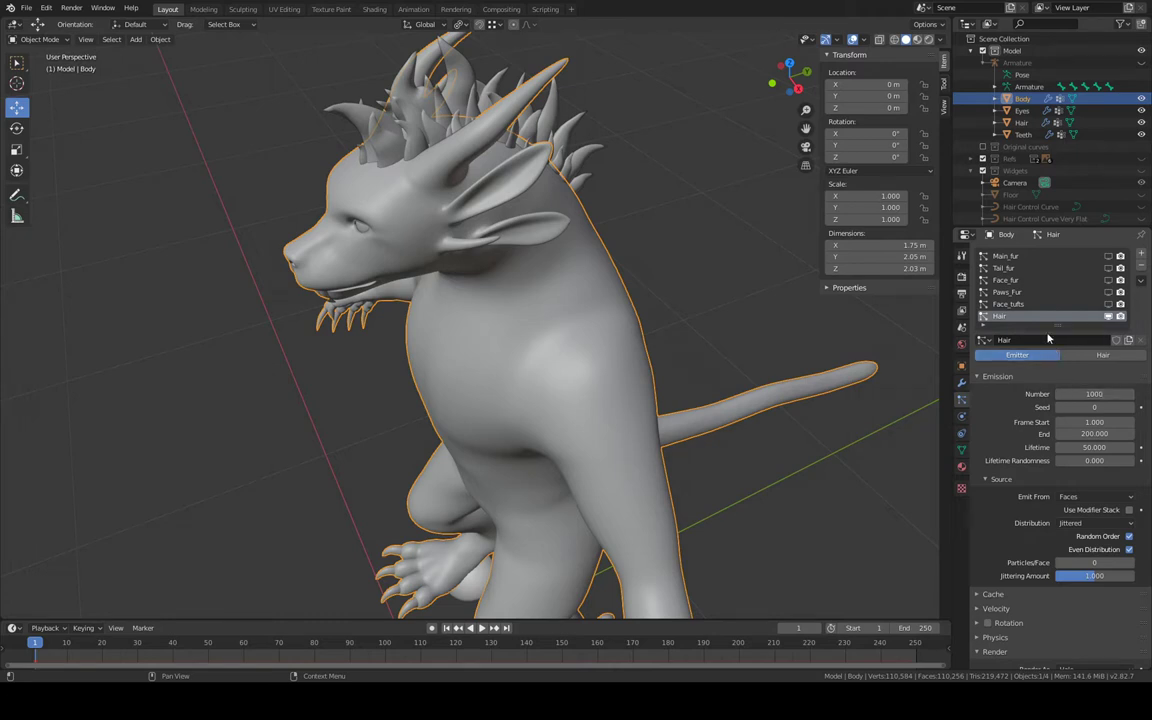
Switch the new system to Hair type with a 0.2 m hair length.
{"action": "left_click", "coordinate": [1101, 356]}
{"action": "mouse_move", "coordinate": [1094, 419]}
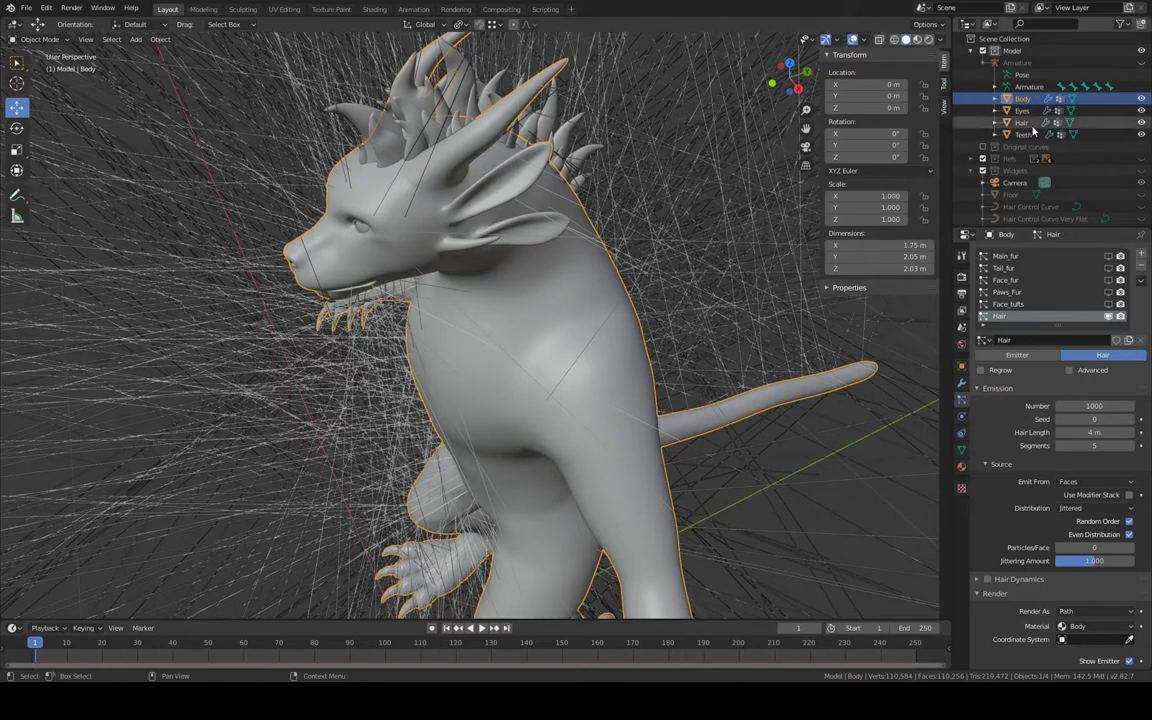
{"action": "left_click", "coordinate": [1010, 304]}
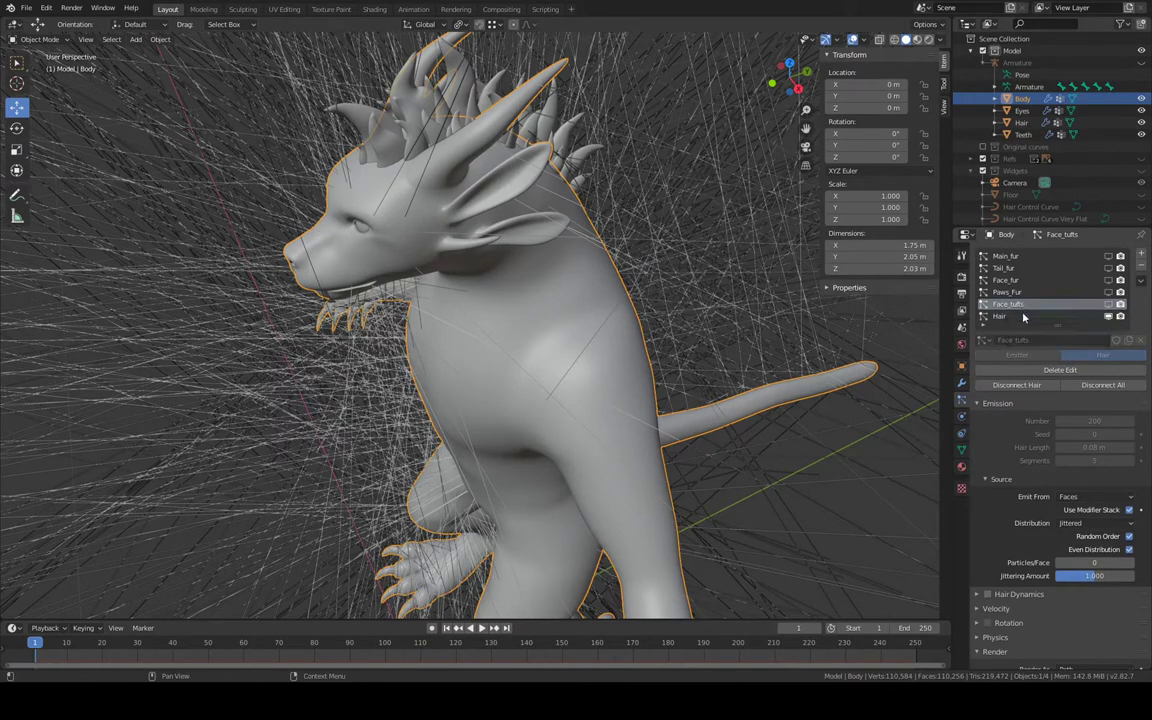
{"action": "left_click", "coordinate": [1000, 316]}
{"action": "left_click", "coordinate": [1098, 432]}
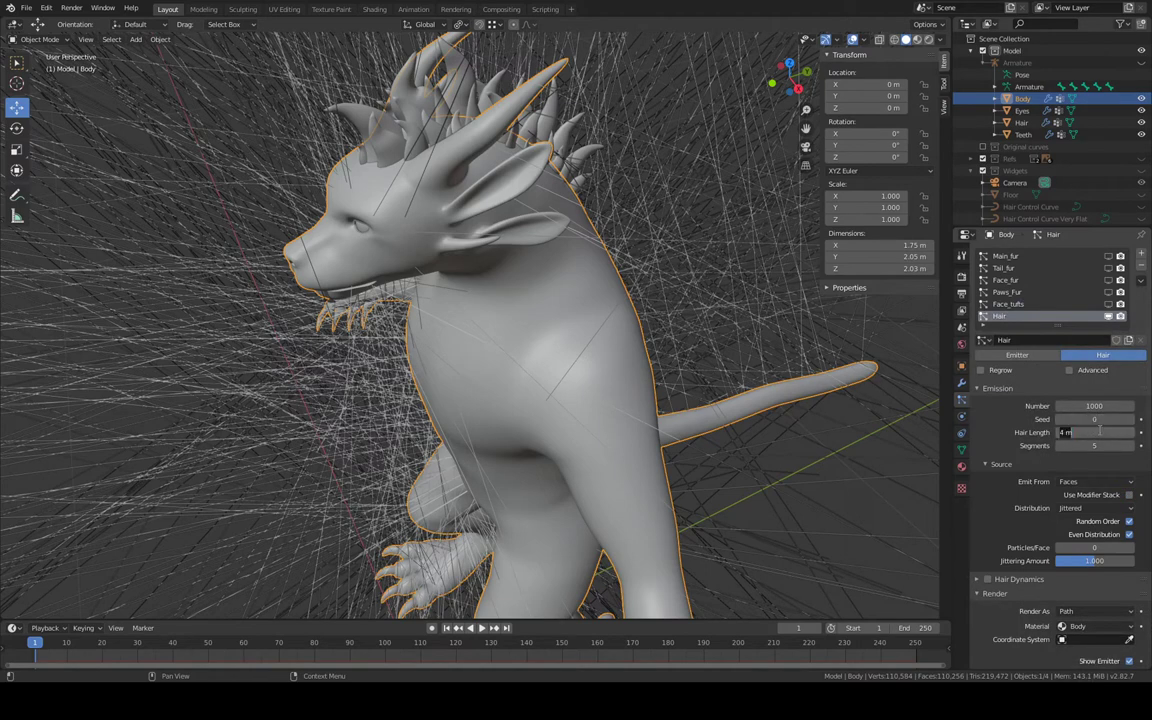
{"action": "type", "text": "0.2"}
{"action": "key", "text": "Return"}
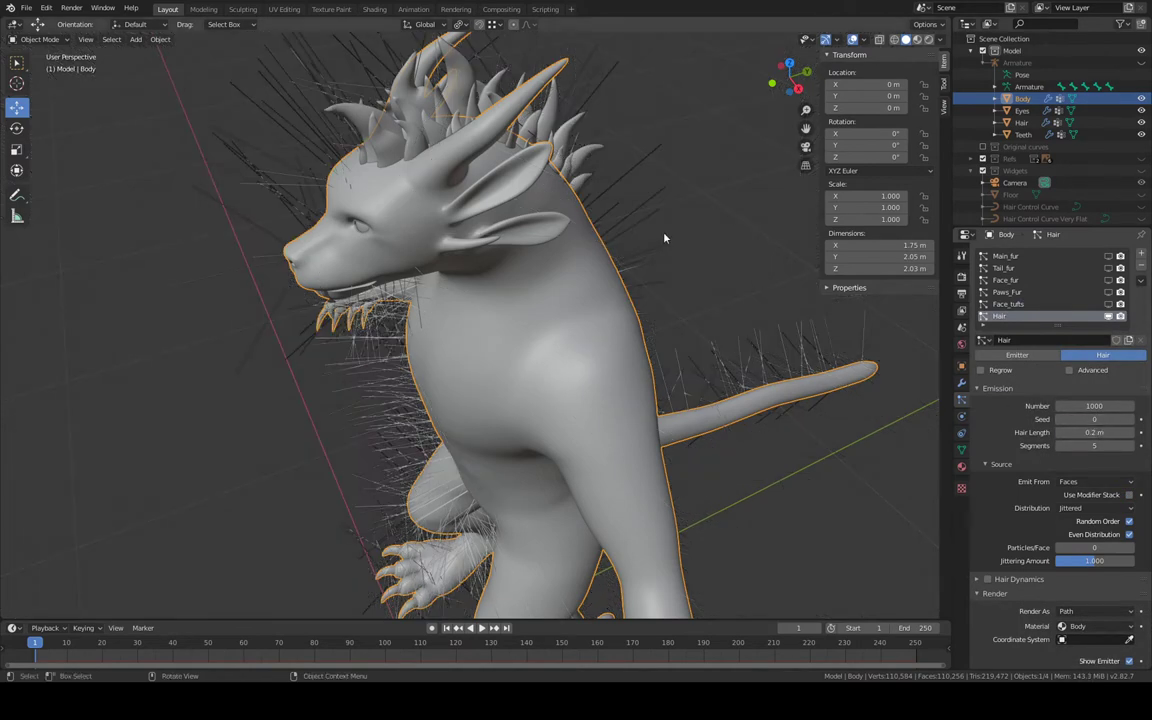
Try a 0.3 m hair length, then set it back to 0.2 m.
{"action": "mouse_move", "coordinate": [664, 238]}
{"action": "middle_mouse_down"}
{"action": "mouse_move", "coordinate": [650, 206]}
{"action": "mouse_move", "coordinate": [892, 417]}
{"action": "middle_mouse_up"}
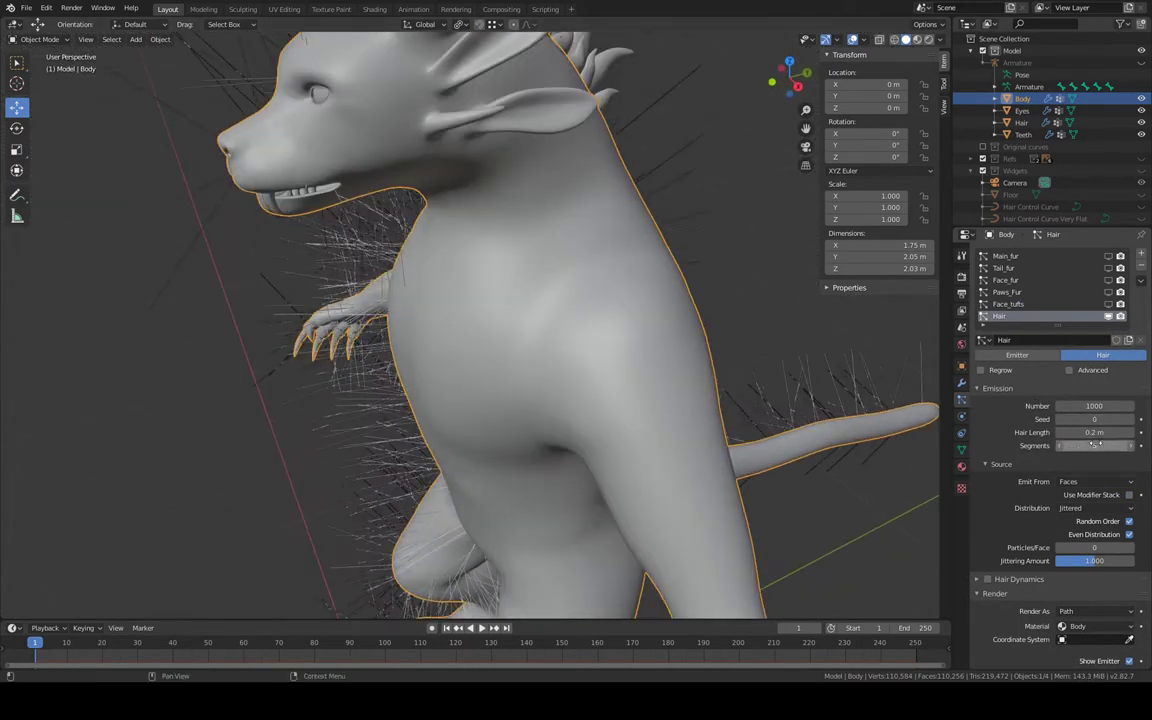
{"action": "left_click_drag", "start_coordinate": [1100, 432], "coordinate": [1110, 432]}
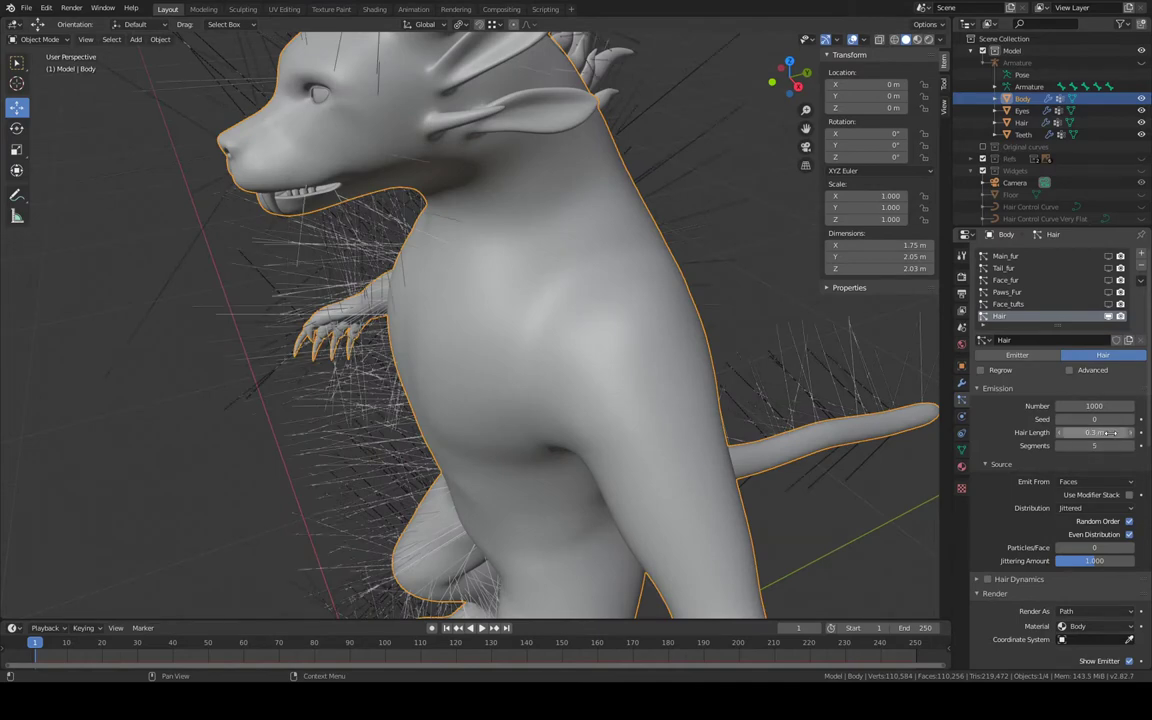
{"action": "middle_click_drag", "start_coordinate": [720, 233], "coordinate": [737, 262]}
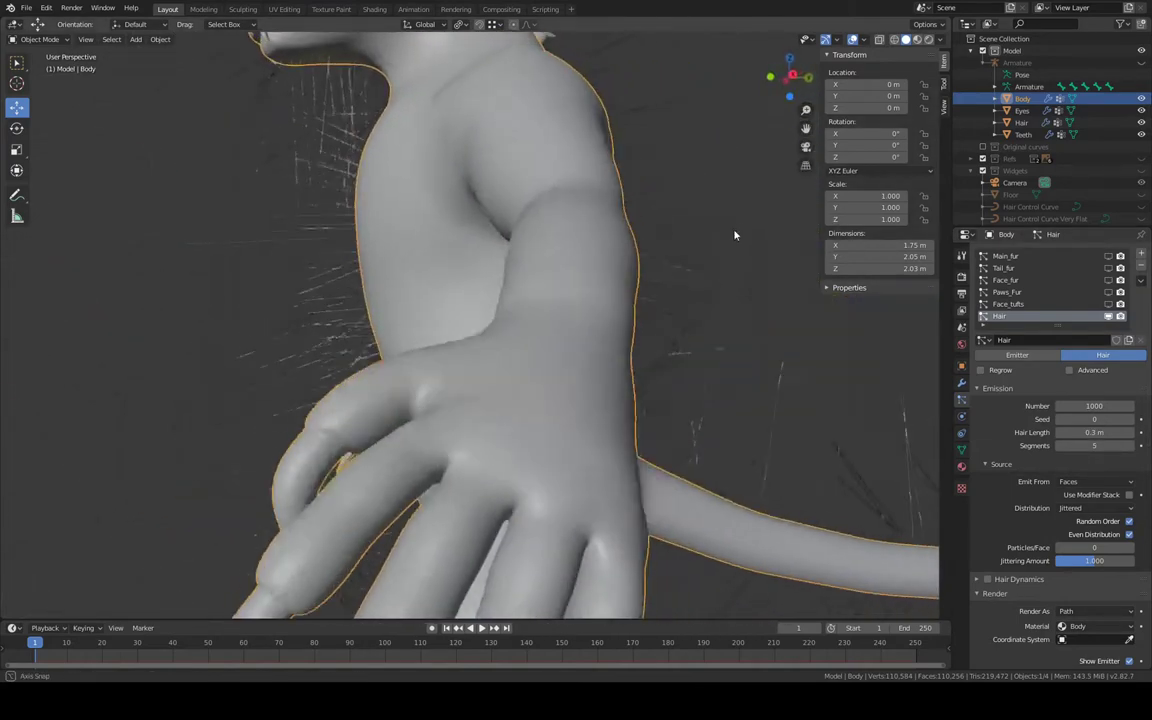
{"action": "middle_click_drag", "start_coordinate": [737, 262], "coordinate": [673, 259]}
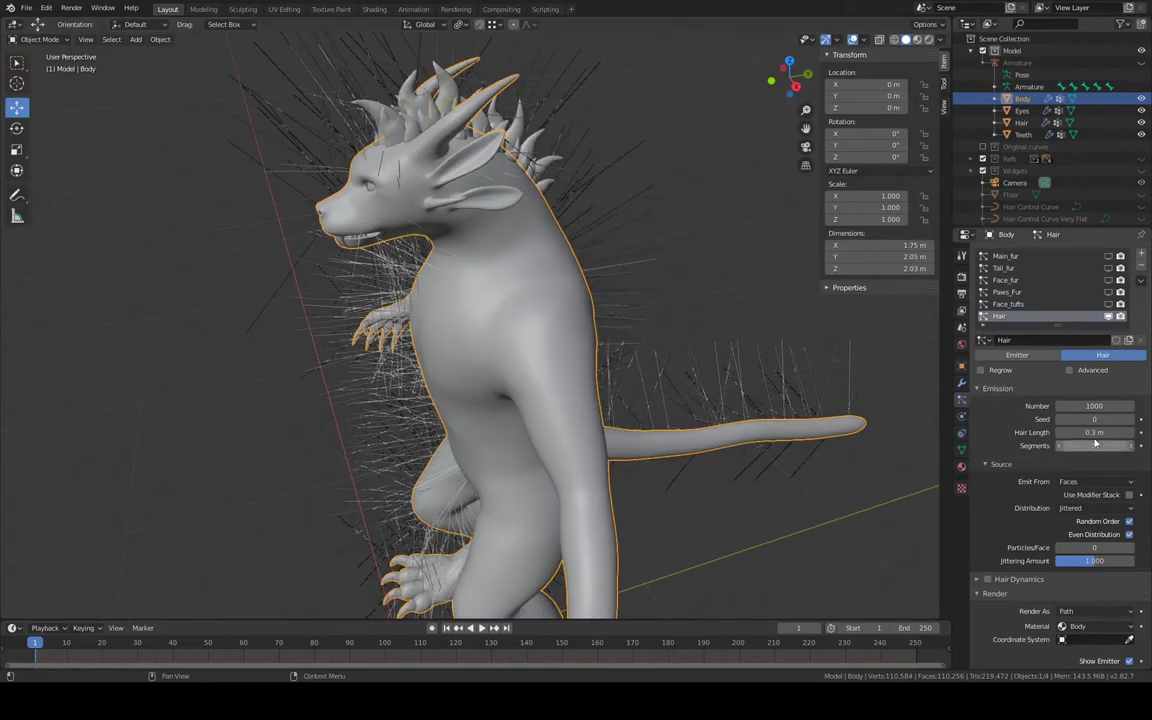
{"action": "left_click", "coordinate": [1090, 432]}
{"action": "type", "text": "0.2"}
{"action": "key", "text": "Return"}
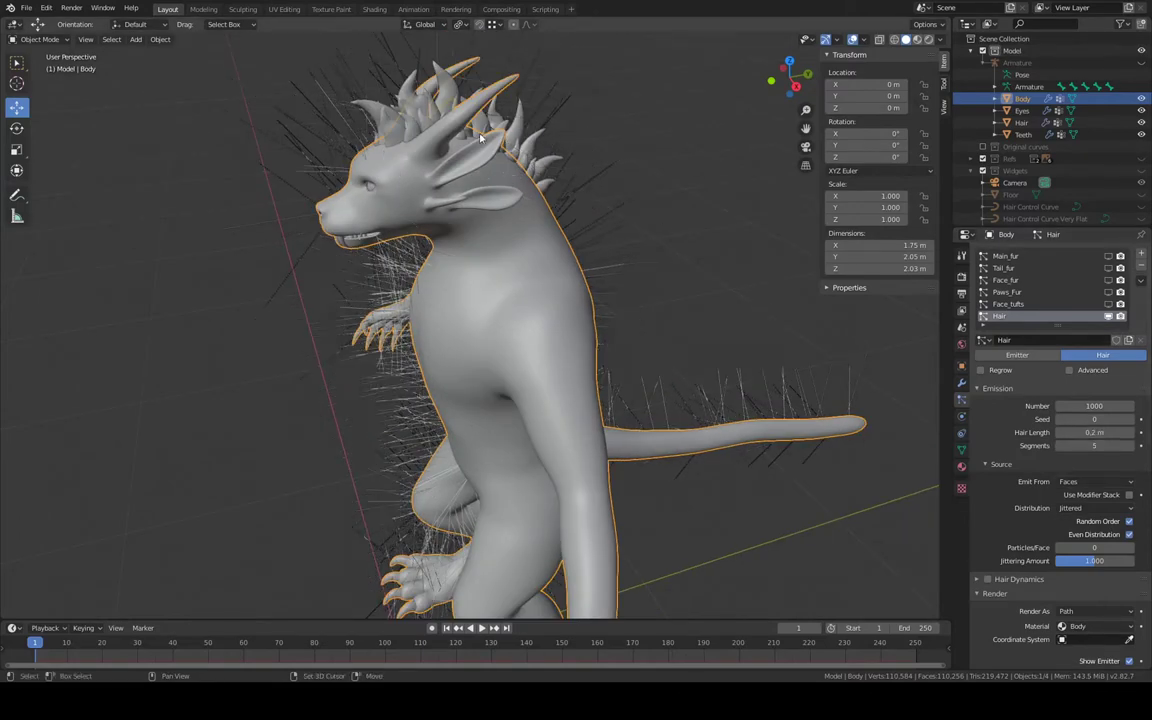
Enable Use Modifier Stack so the hair follows the body's modifiers.
{"action": "mouse_move", "coordinate": [560, 330]}
{"action": "middle_mouse_down"}
{"action": "mouse_move", "coordinate": [591, 288]}
{"action": "mouse_move", "coordinate": [558, 268]}
{"action": "mouse_move", "coordinate": [621, 235]}
{"action": "mouse_move", "coordinate": [650, 250]}
{"action": "middle_mouse_up"}
{"action": "left_click", "coordinate": [1130, 496]}
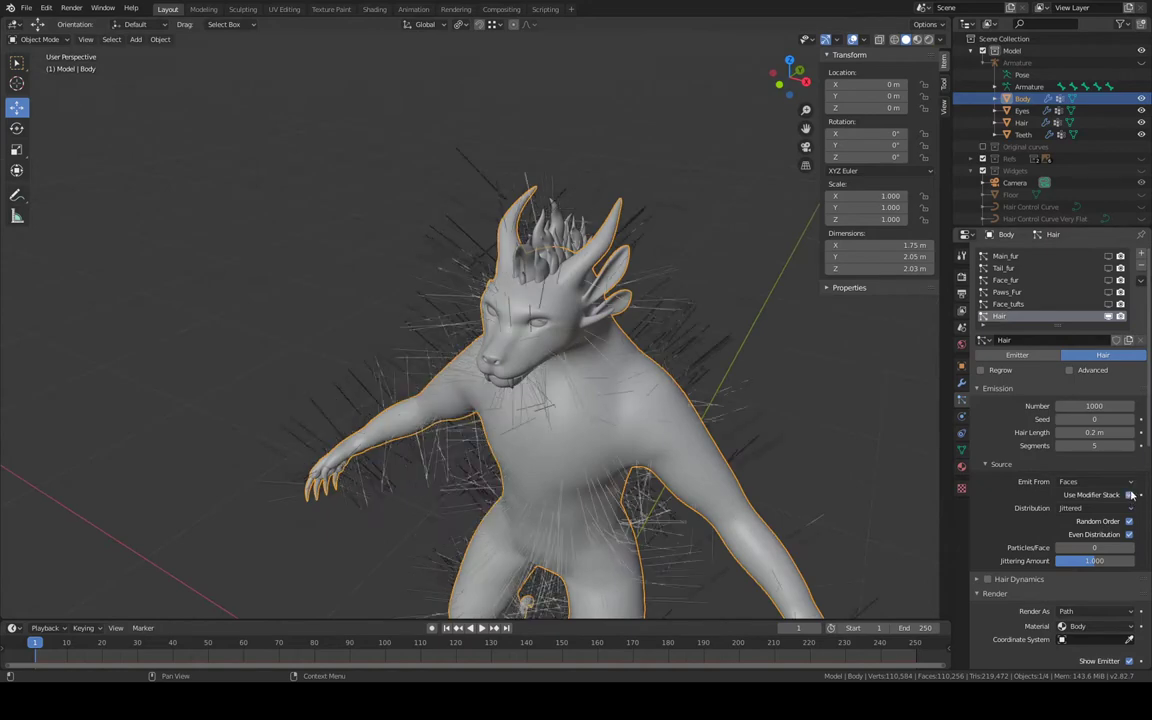
{"action": "mouse_move", "coordinate": [748, 292]}
{"action": "middle_mouse_down"}
{"action": "mouse_move", "coordinate": [671, 284]}
{"action": "mouse_move", "coordinate": [767, 348]}
{"action": "mouse_move", "coordinate": [766, 324]}
{"action": "mouse_move", "coordinate": [712, 314]}
{"action": "mouse_move", "coordinate": [380, 398]}
{"action": "middle_mouse_up"}
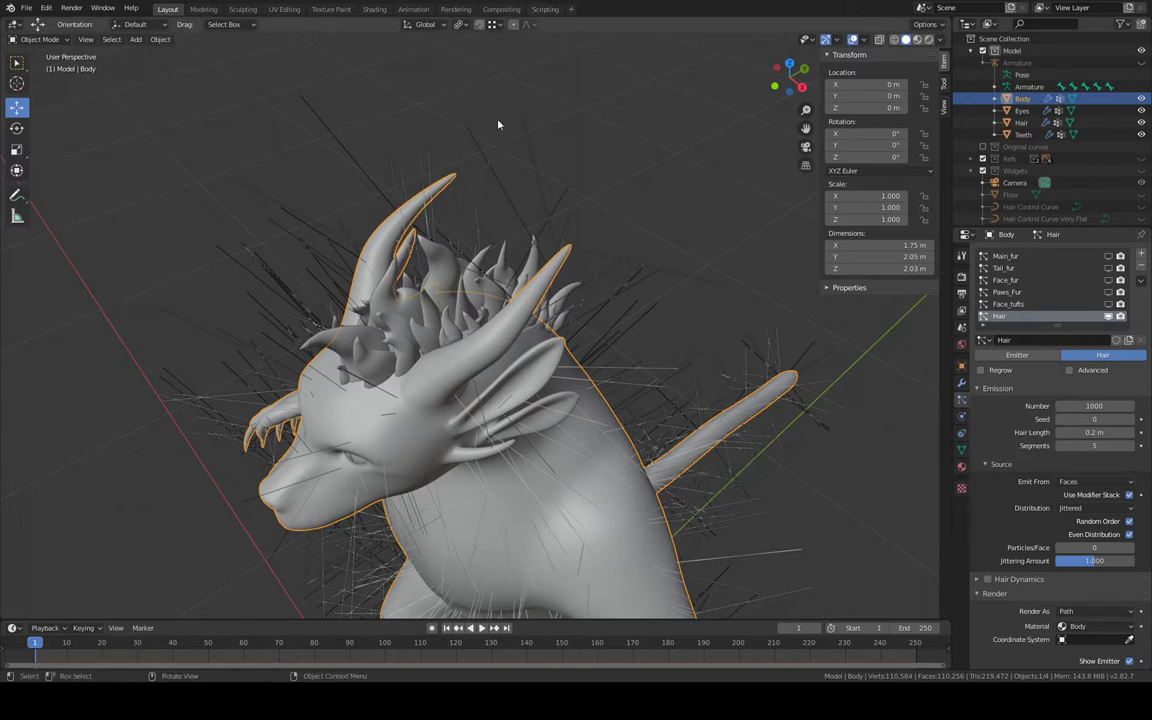
Switch the body to Weight Paint mode and show its vertex groups.
{"action": "left_click", "coordinate": [62, 40]}
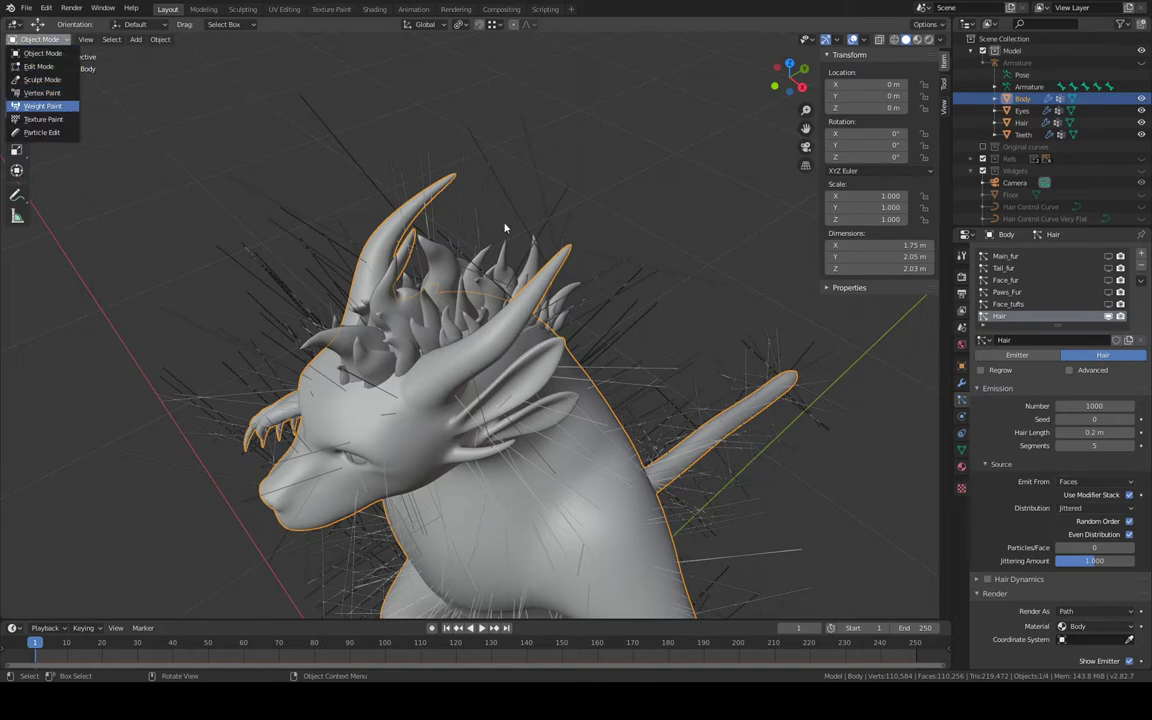
{"action": "key", "text": "Return"}
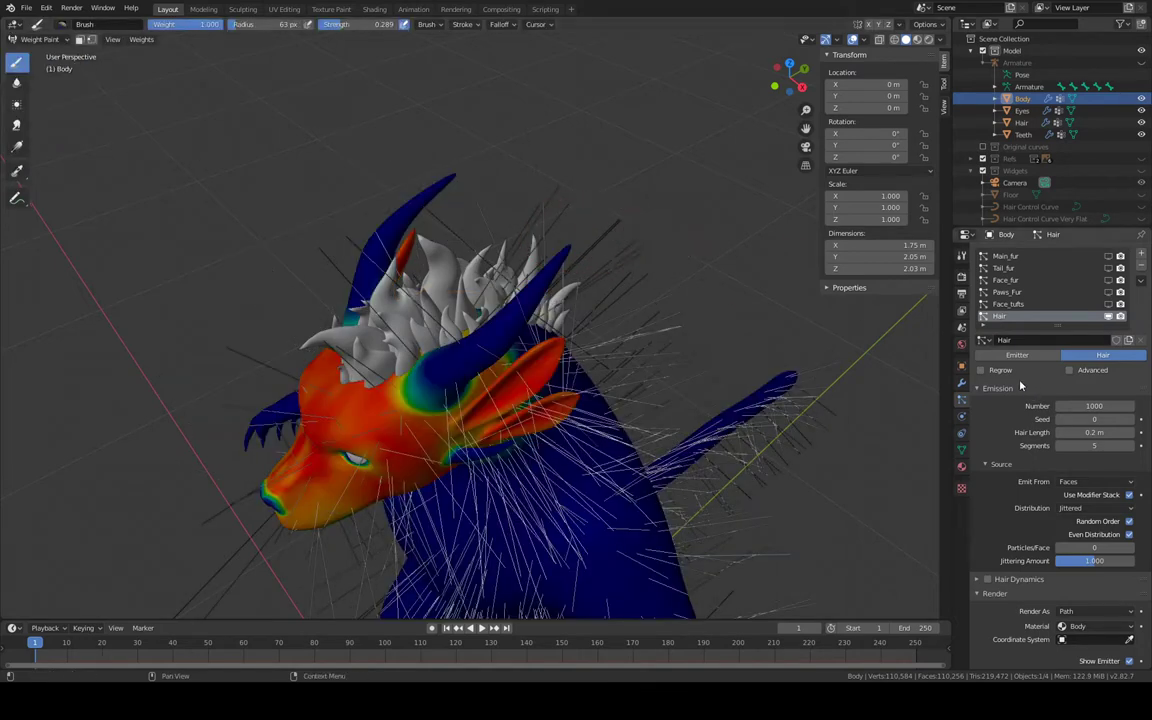
{"action": "left_click", "coordinate": [963, 451]}
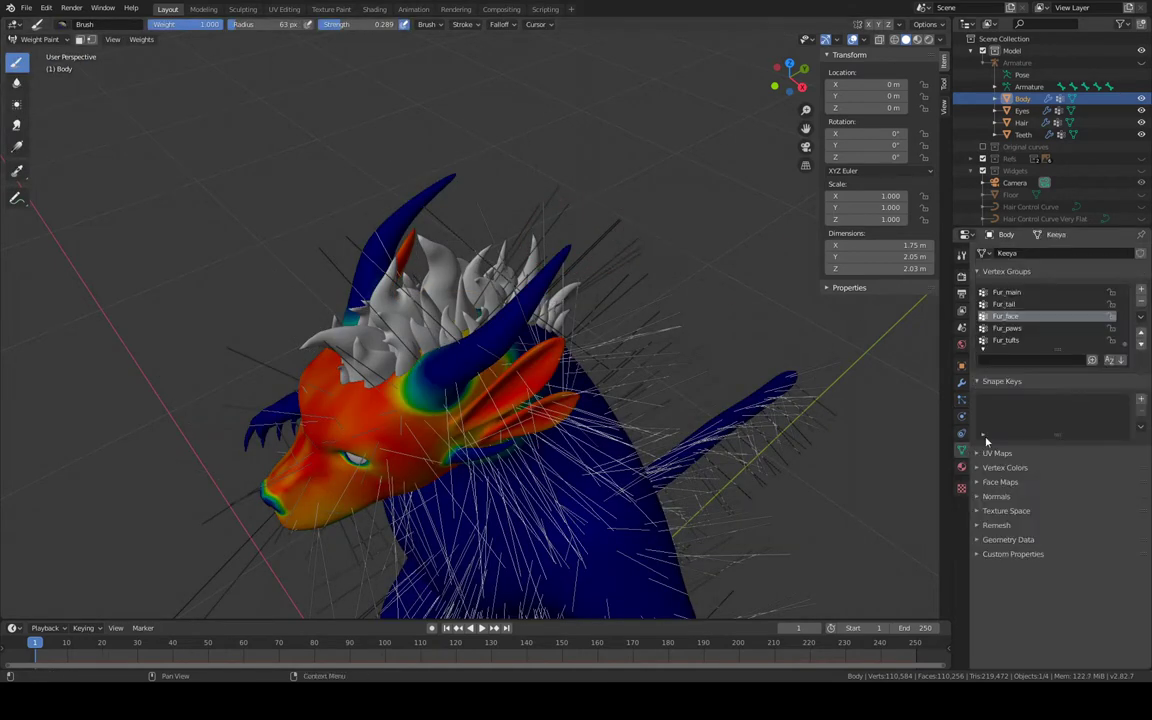
{"action": "left_click", "coordinate": [1020, 341]}
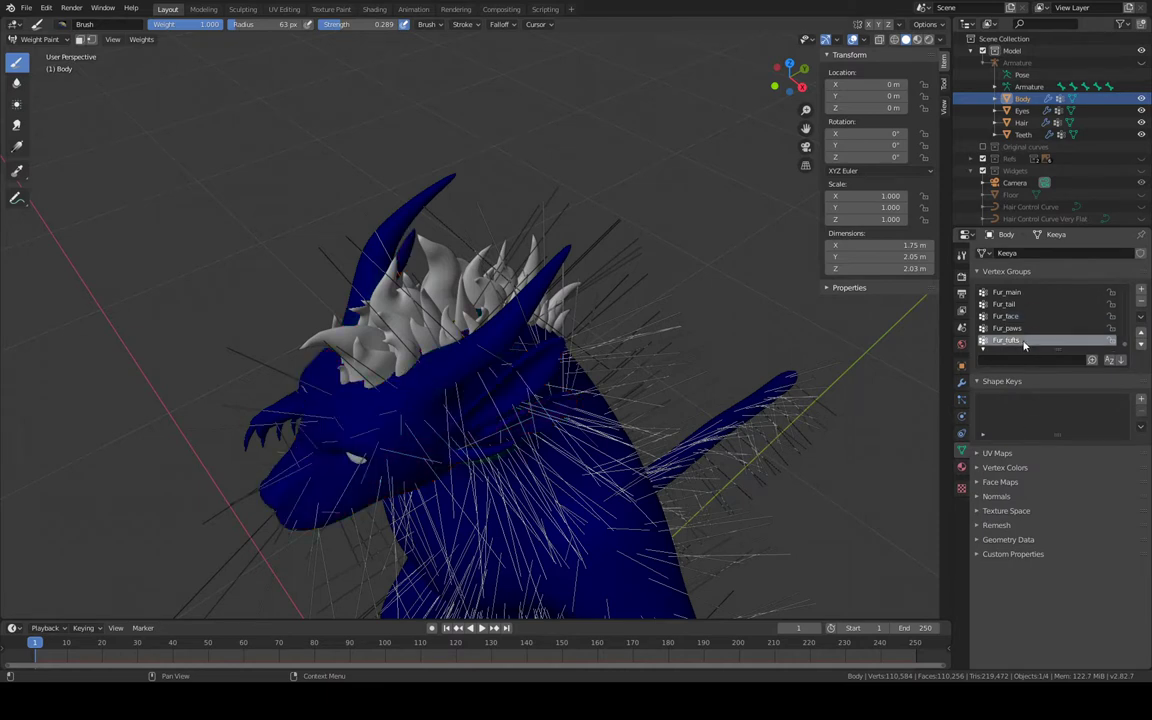
Add a new vertex group and name it Hair.
{"action": "left_click", "coordinate": [1141, 291]}
{"action": "double_click", "coordinate": [1005, 341]}
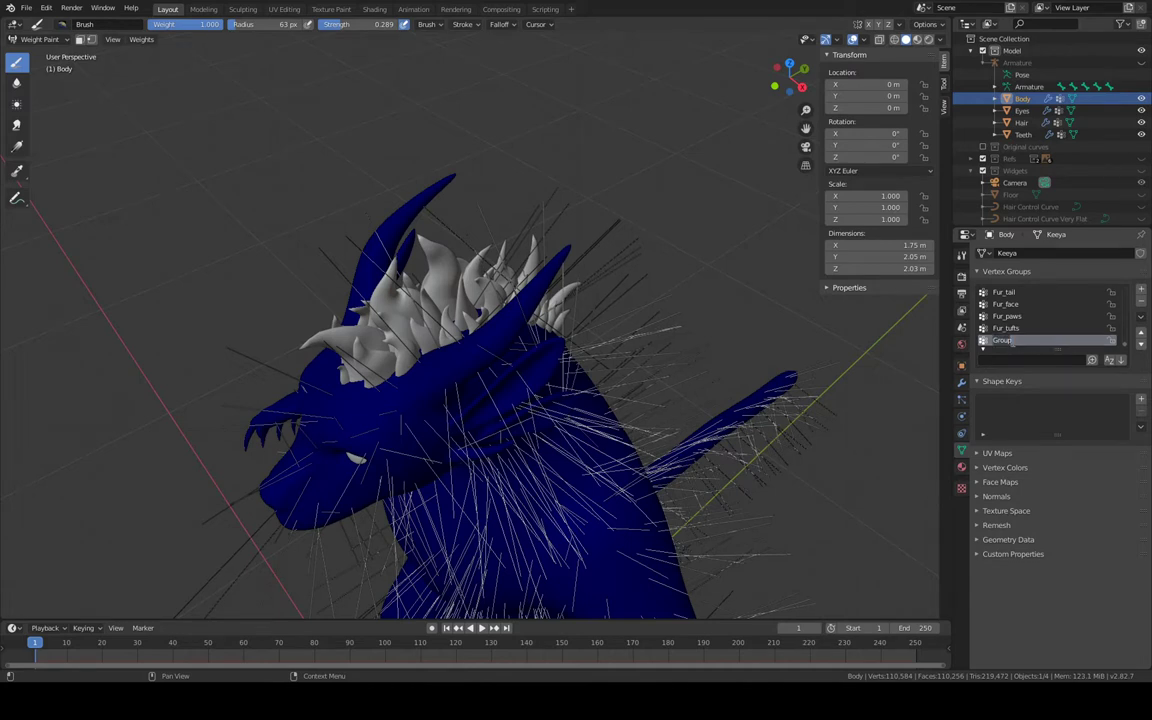
{"action": "type", "text": "Hair"}
{"action": "key", "text": "Return"}
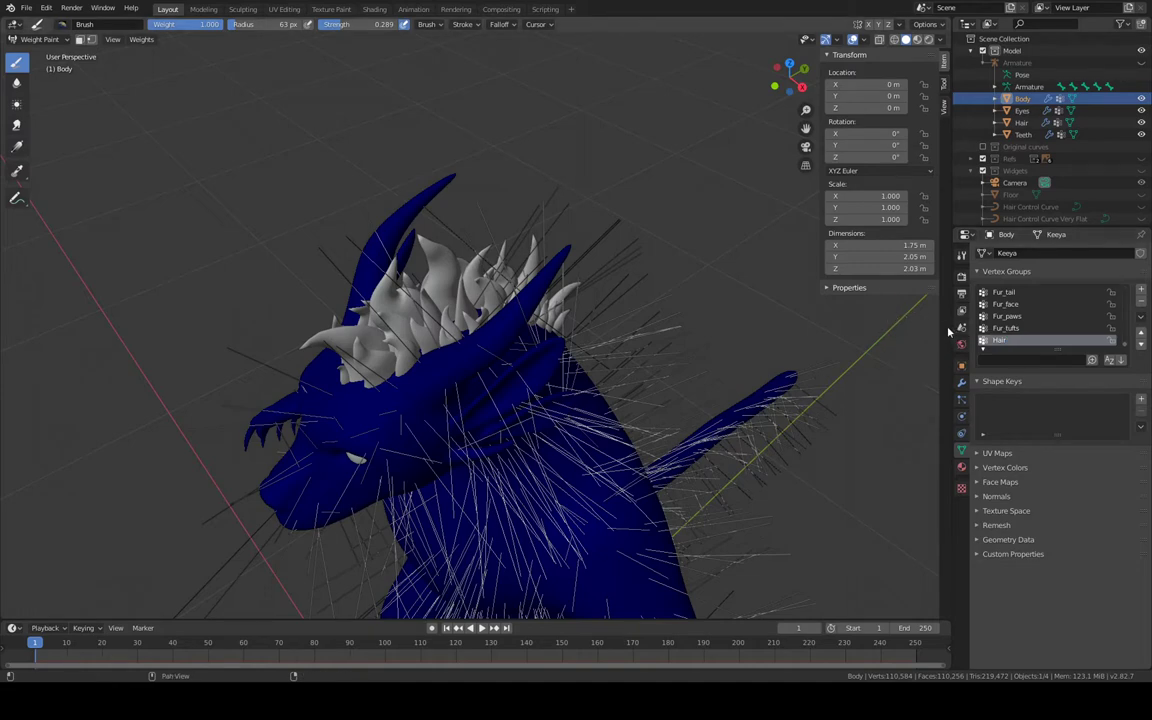
Return the body to Object Mode with the Hair particle settings shown.
{"action": "left_click", "coordinate": [38, 39]}
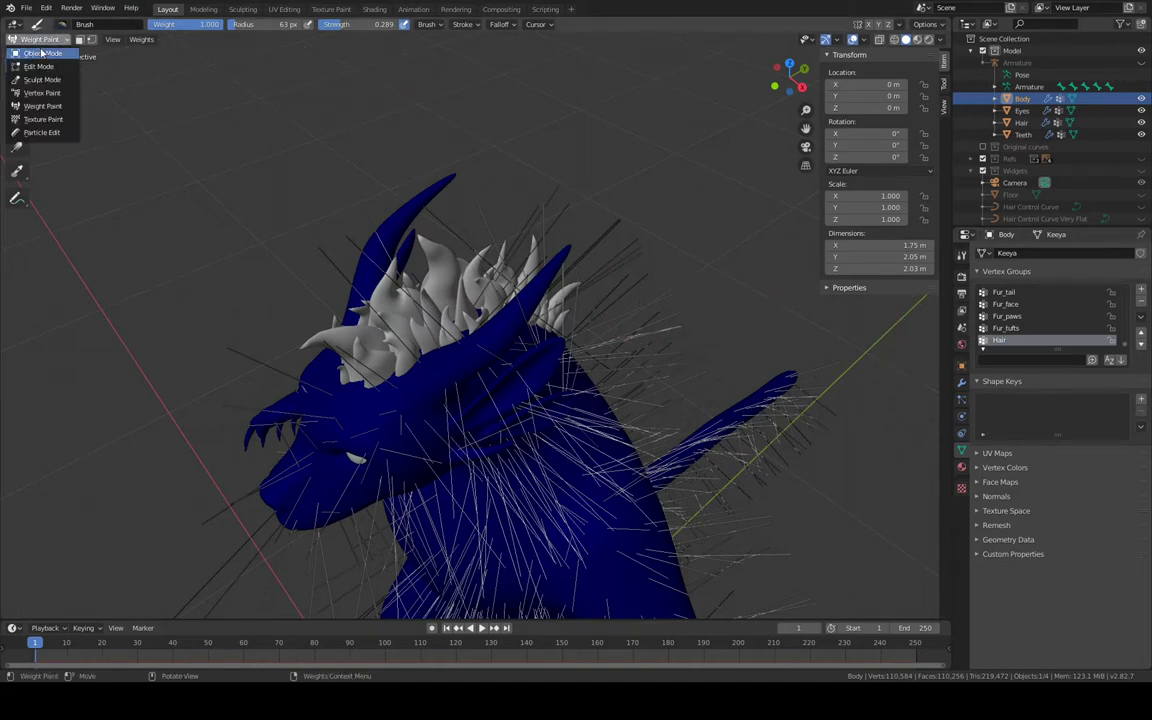
{"action": "left_click", "coordinate": [42, 53]}
{"action": "scroll", "coordinate": [437, 175], "scroll_direction": "down", "scroll_amount": 5}
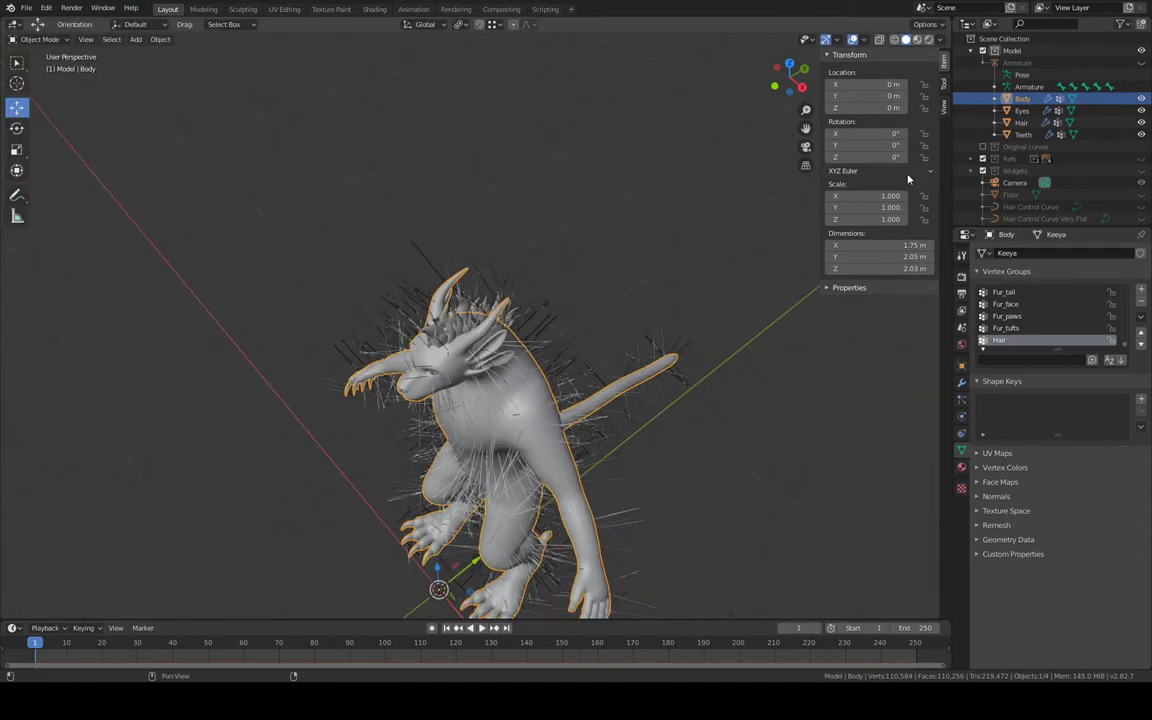
{"action": "left_click", "coordinate": [962, 400]}
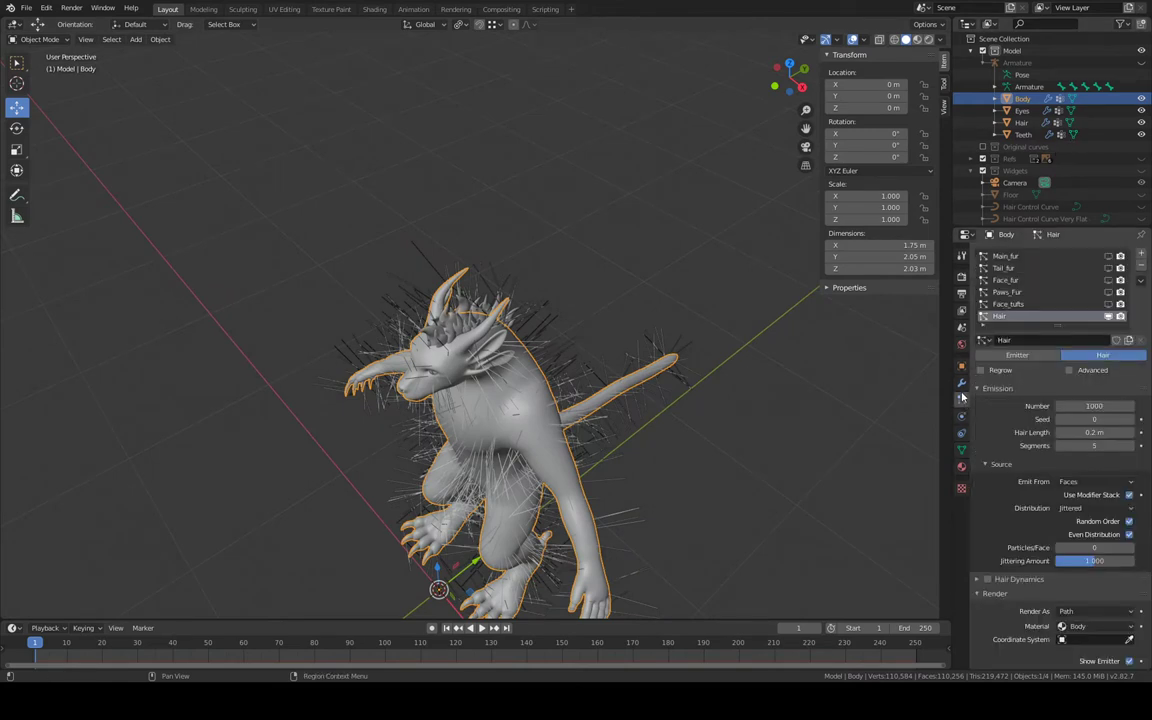
Briefly show MainFur and TailFur in the modifier stack, then hide TailFur again.
{"action": "left_click", "coordinate": [962, 383]}
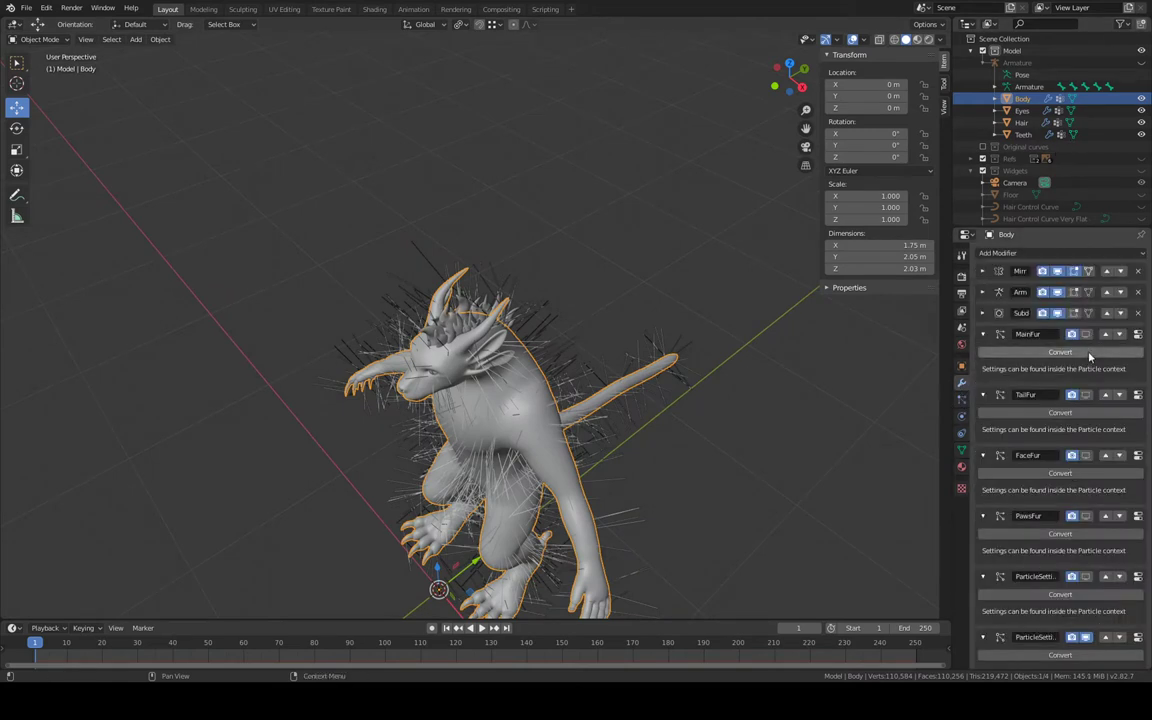
{"action": "left_click_drag", "start_coordinate": [1086, 334], "coordinate": [1086, 395]}
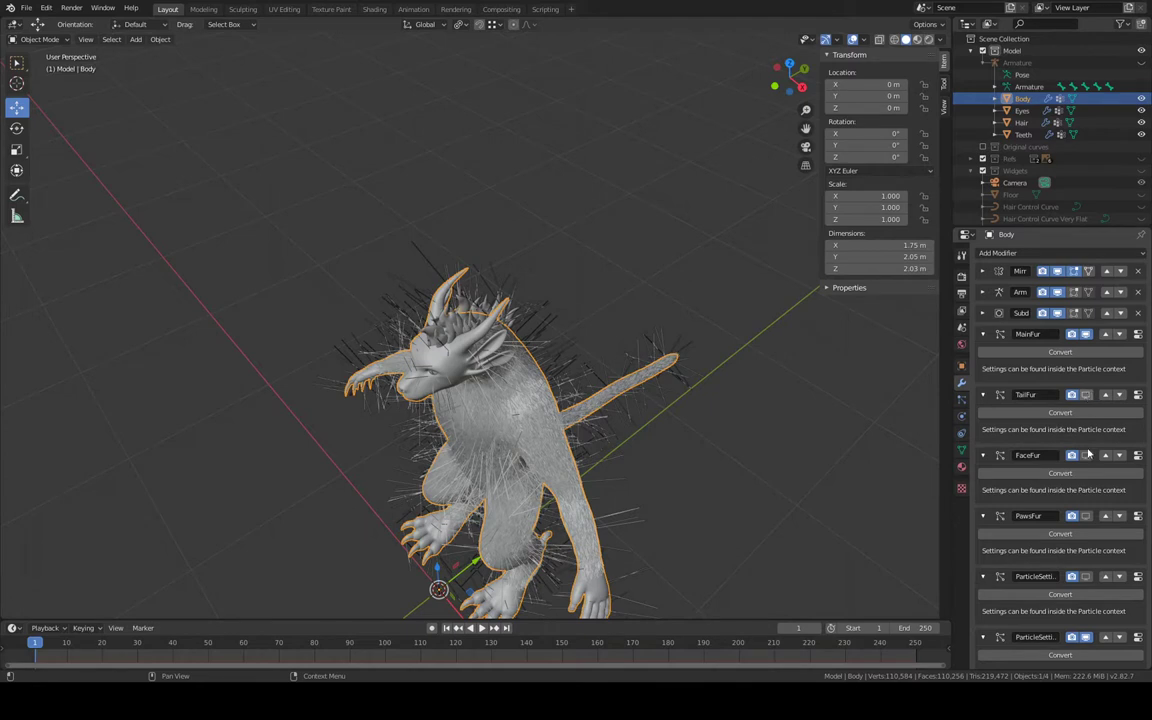
{"action": "left_click", "coordinate": [1086, 395]}
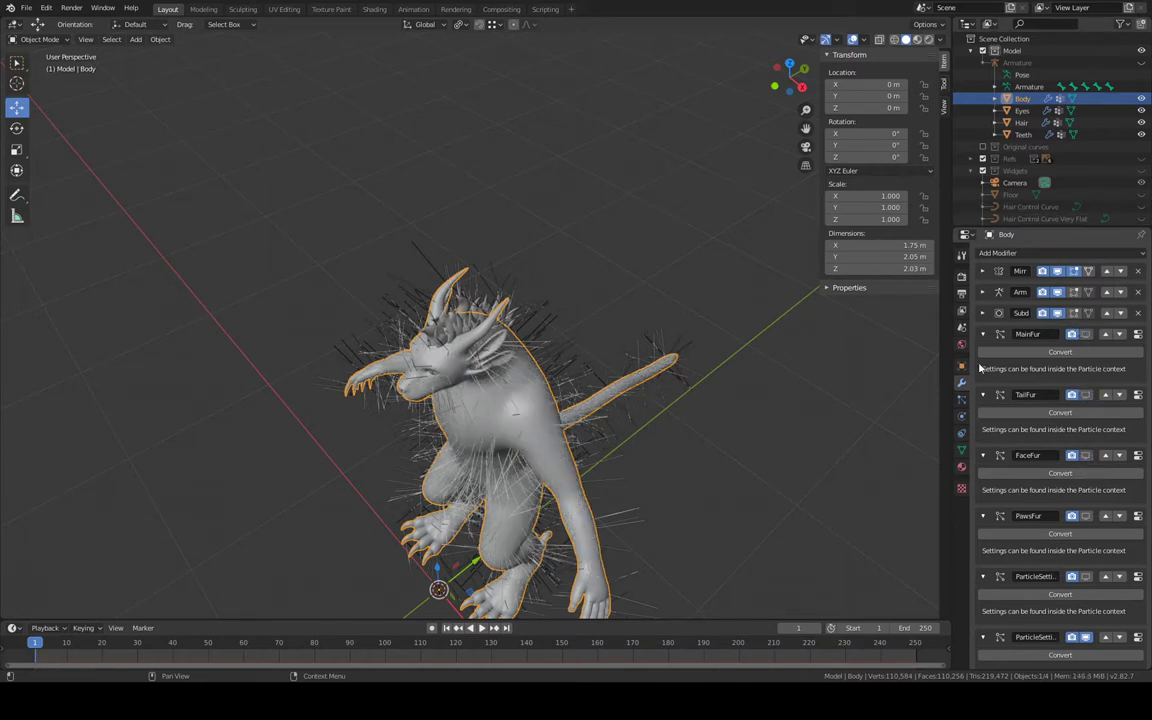
{"action": "left_click", "coordinate": [963, 452]}
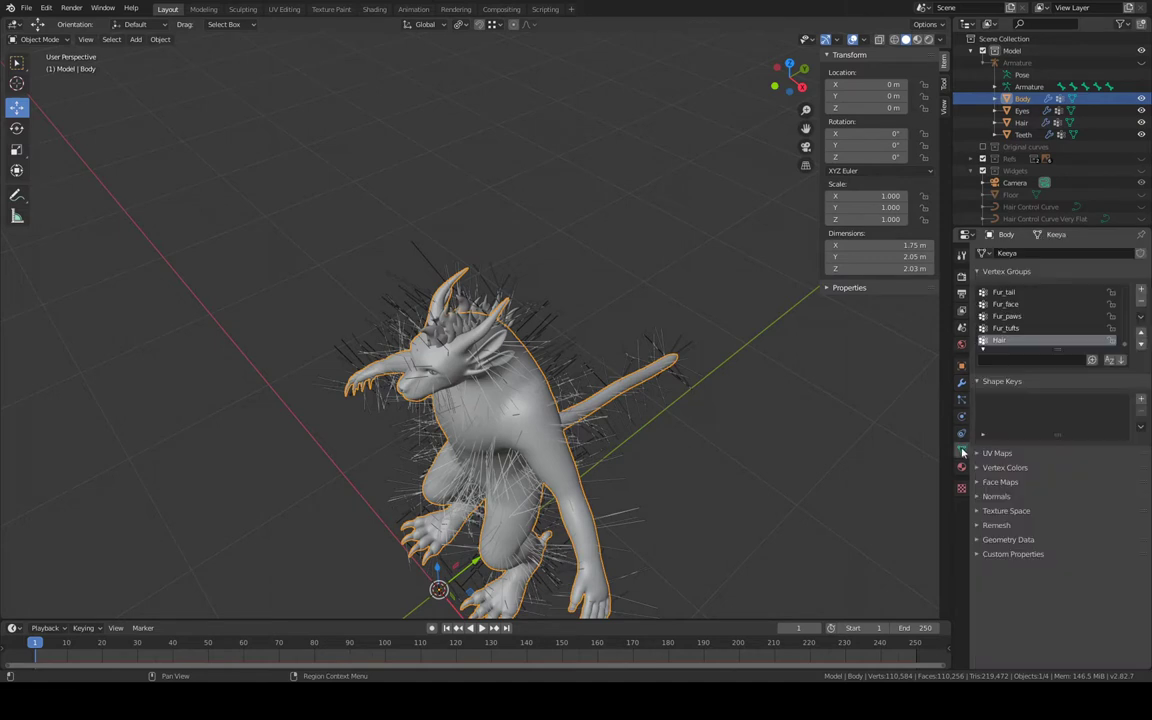
{"action": "left_click", "coordinate": [42, 39]}
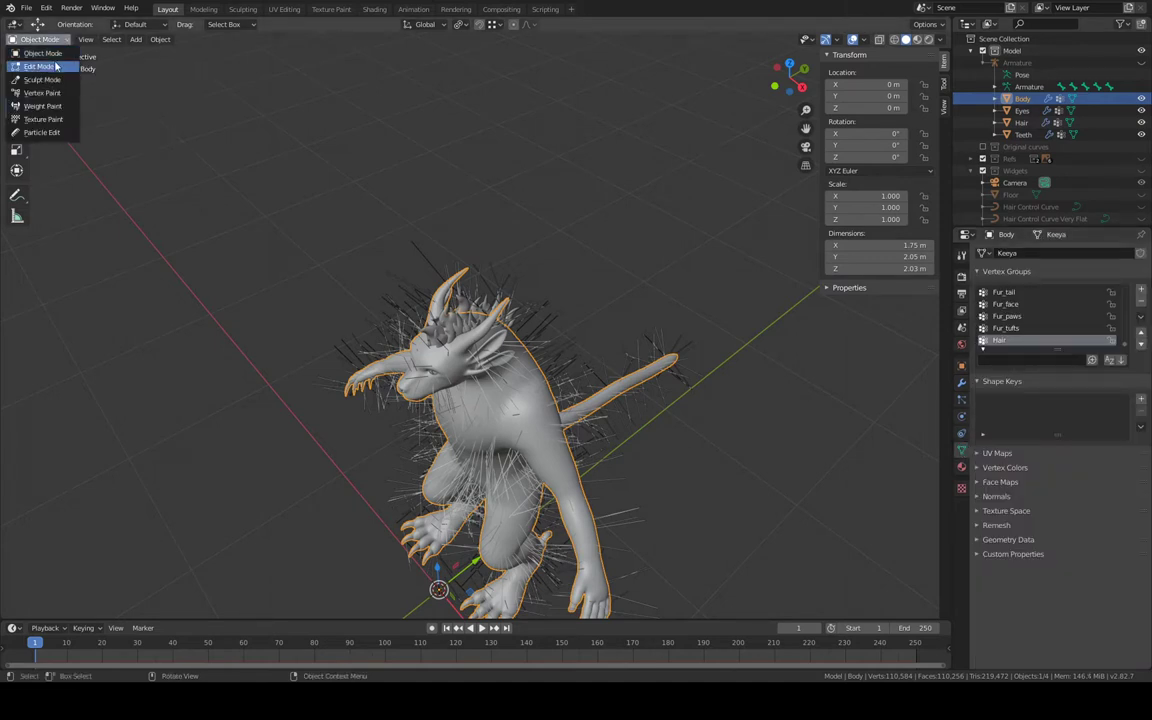
Enter Weight Paint mode with Hair particle settings shown, cycling through Object Mode once.
{"action": "left_click", "coordinate": [44, 106]}
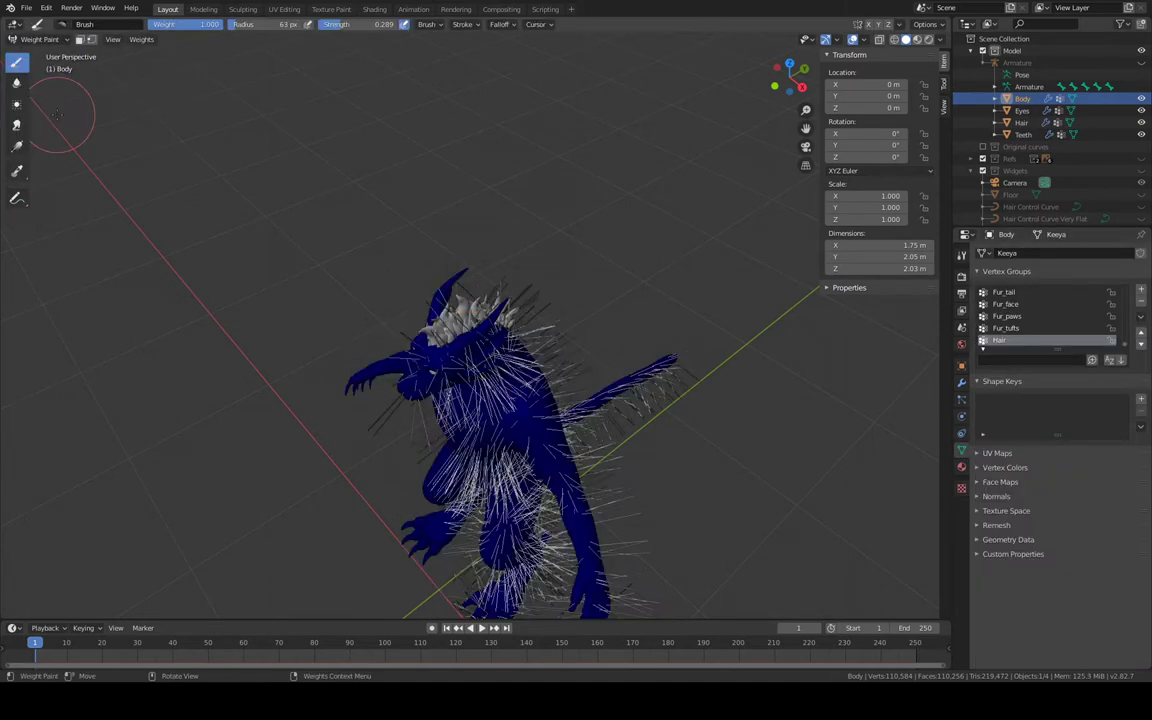
{"action": "mouse_move", "coordinate": [427, 249]}
{"action": "middle_mouse_down"}
{"action": "mouse_move", "coordinate": [540, 330]}
{"action": "mouse_move", "coordinate": [575, 160]}
{"action": "middle_mouse_up"}
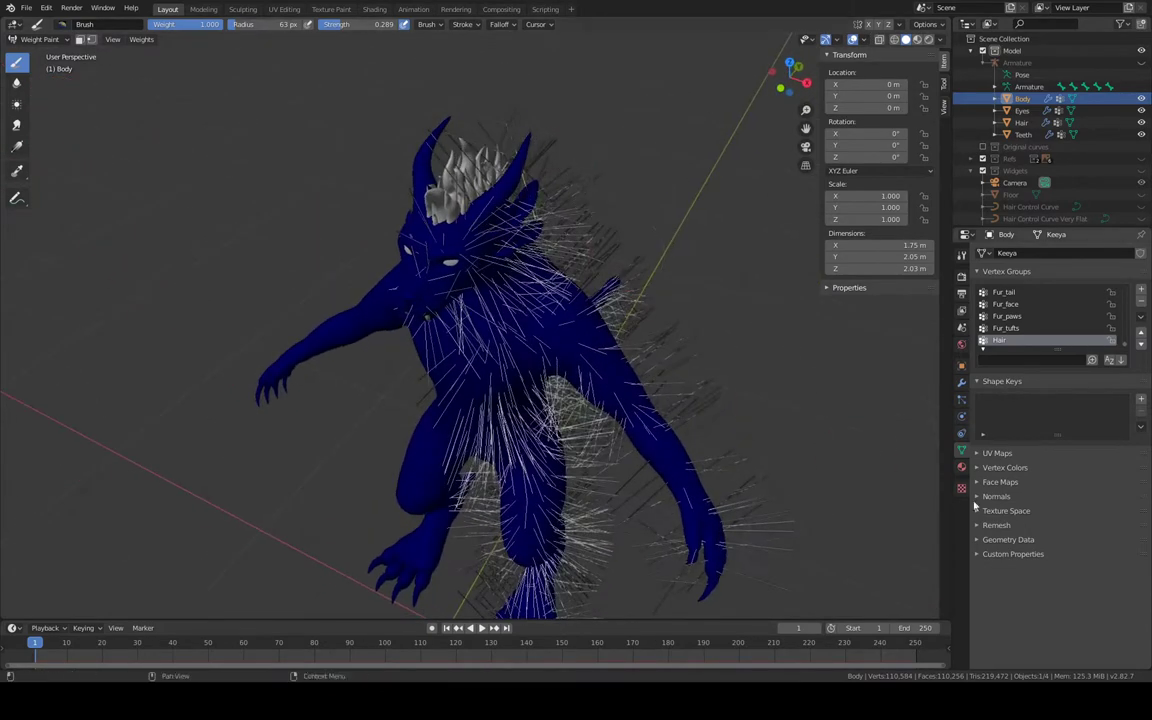
{"action": "left_click", "coordinate": [962, 399]}
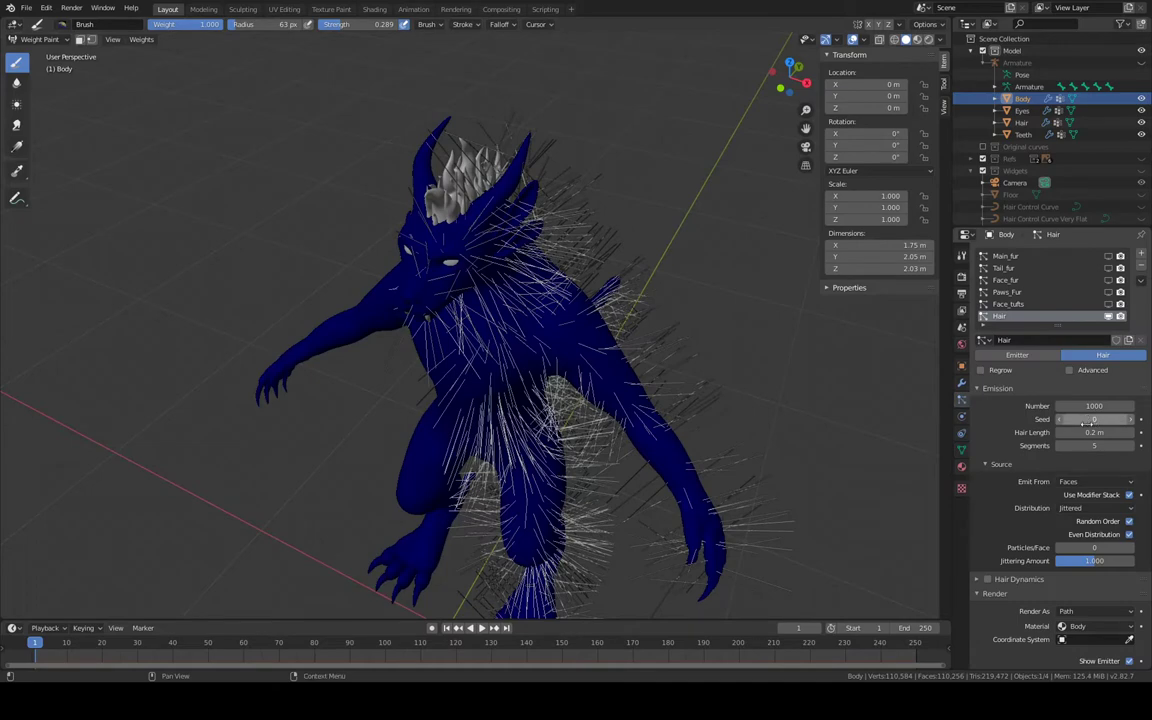
{"action": "left_click", "coordinate": [40, 39]}
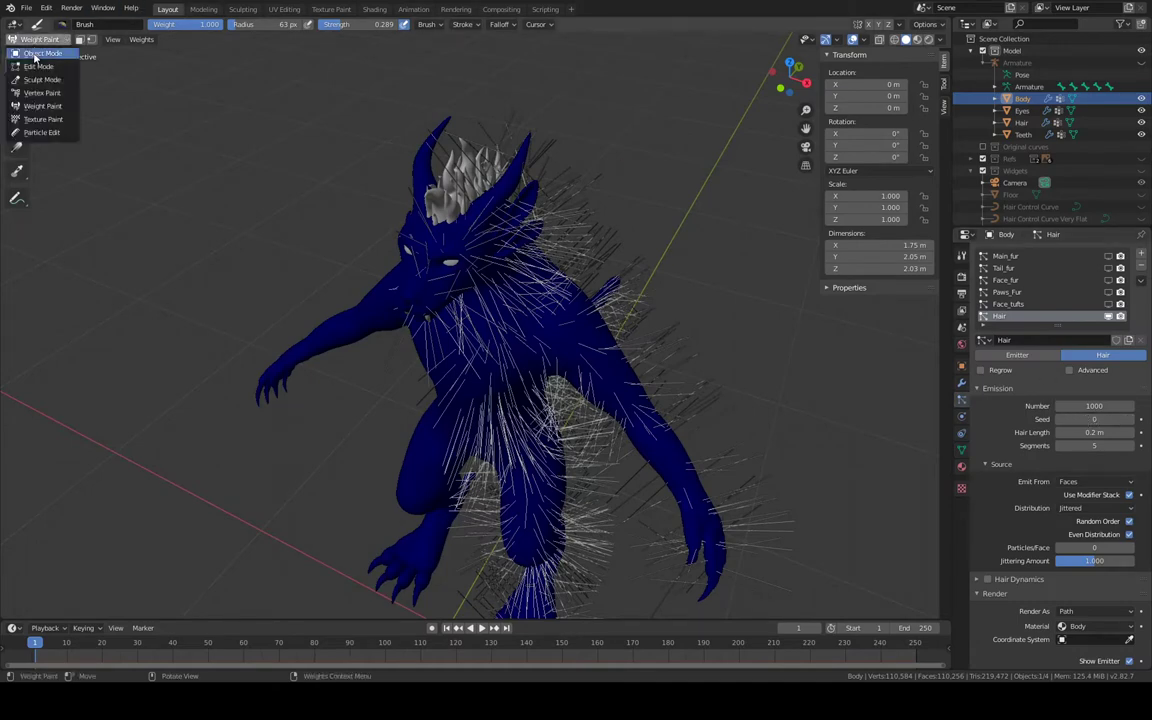
{"action": "left_click", "coordinate": [38, 54]}
{"action": "mouse_move", "coordinate": [360, 196]}
{"action": "middle_mouse_down"}
{"action": "mouse_move", "coordinate": [408, 204]}
{"action": "mouse_move", "coordinate": [374, 186]}
{"action": "mouse_move", "coordinate": [405, 186]}
{"action": "middle_mouse_up"}
{"action": "left_click", "coordinate": [62, 39]}
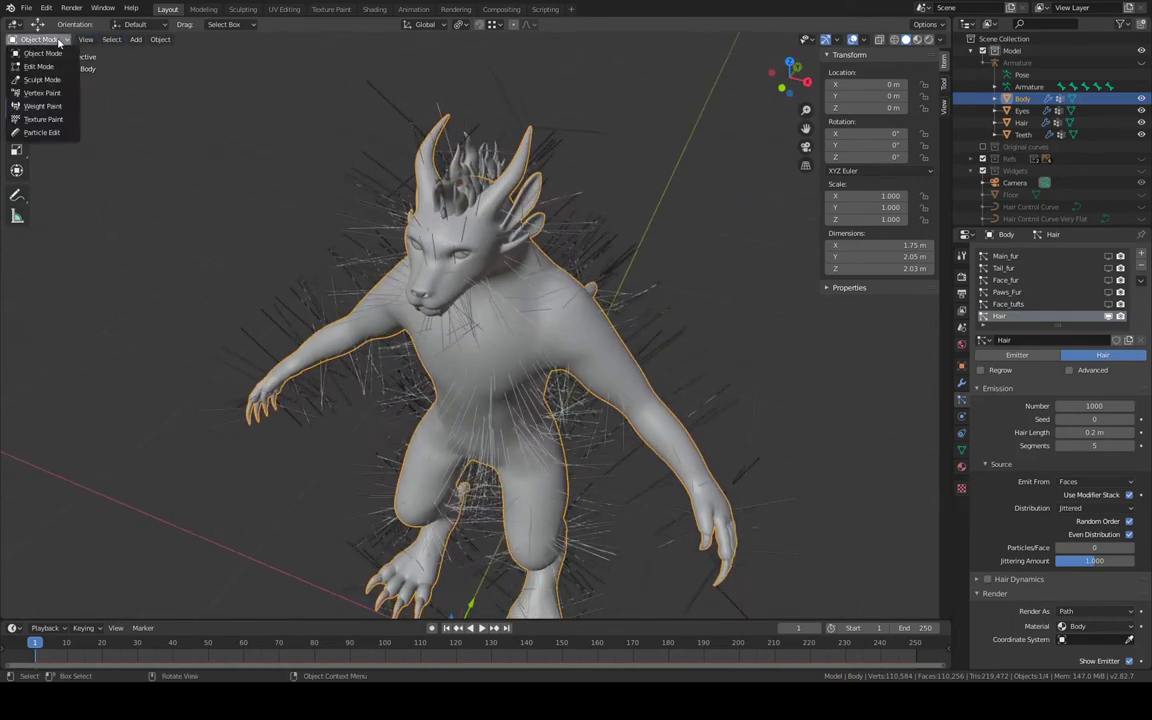
{"action": "left_click", "coordinate": [50, 106]}
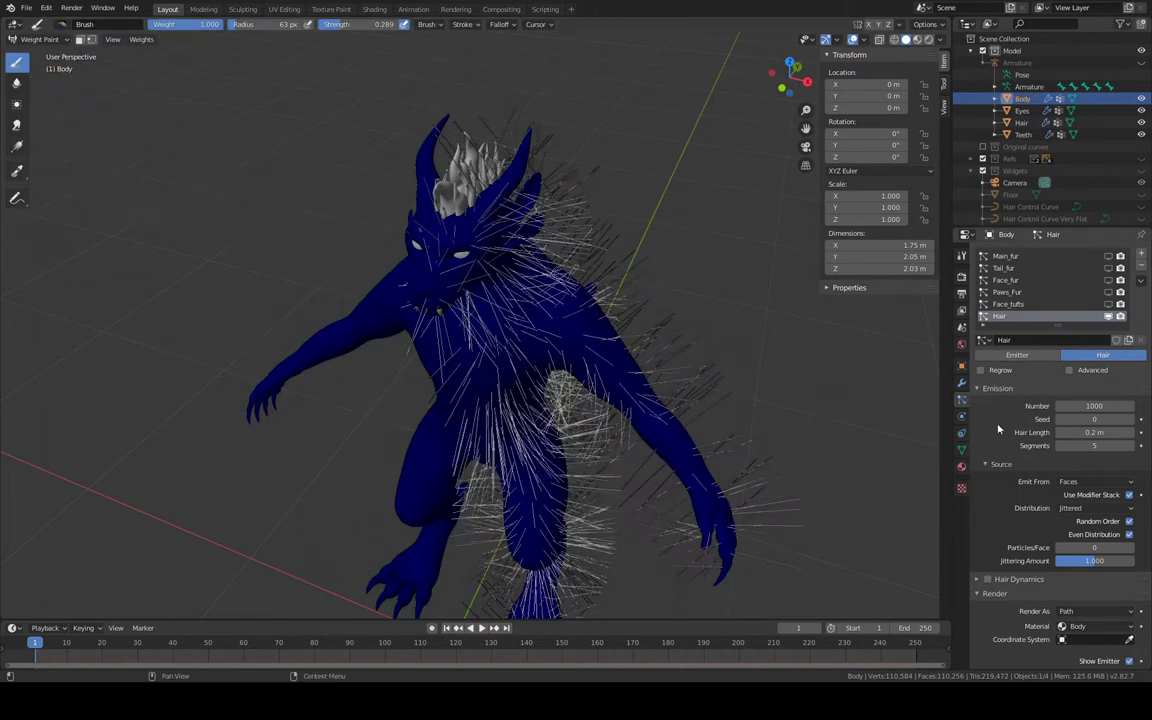
In the modifier stack, show the last ParticleSettings hair, chest fur patch and paw fur.
{"action": "left_click", "coordinate": [961, 382]}
{"action": "scroll", "coordinate": [1060, 450], "scroll_direction": "down", "scroll_amount": 2}
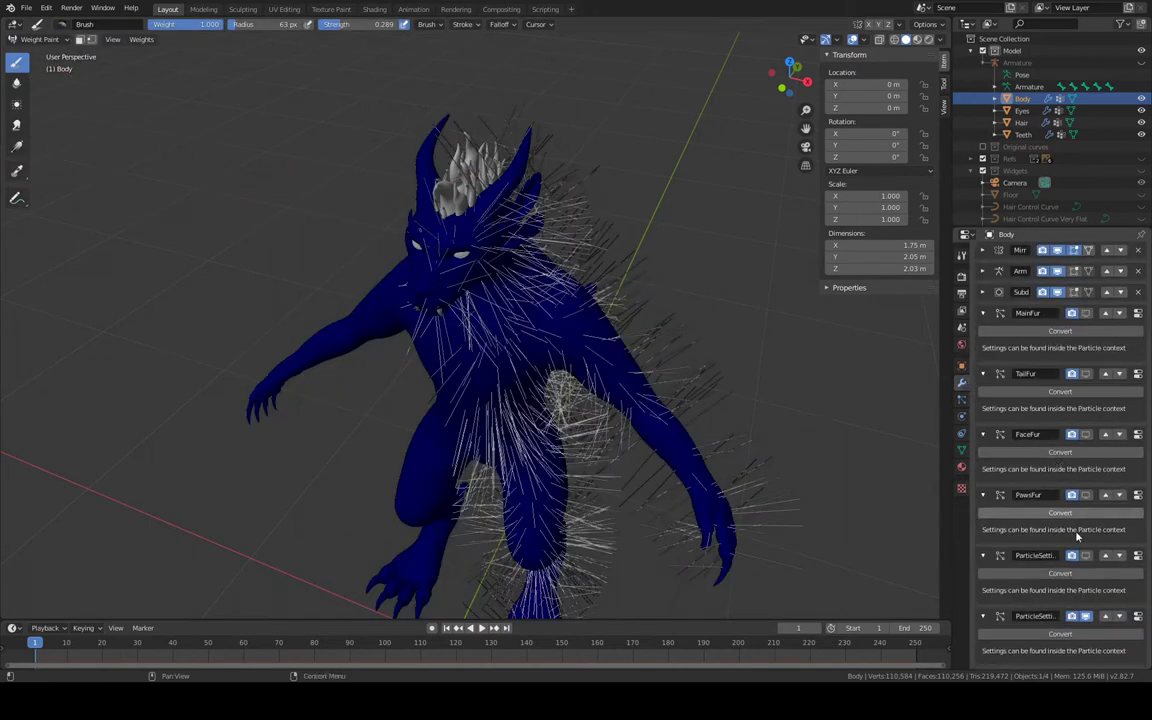
{"action": "left_click", "coordinate": [1087, 617]}
{"action": "left_click", "coordinate": [1087, 616]}
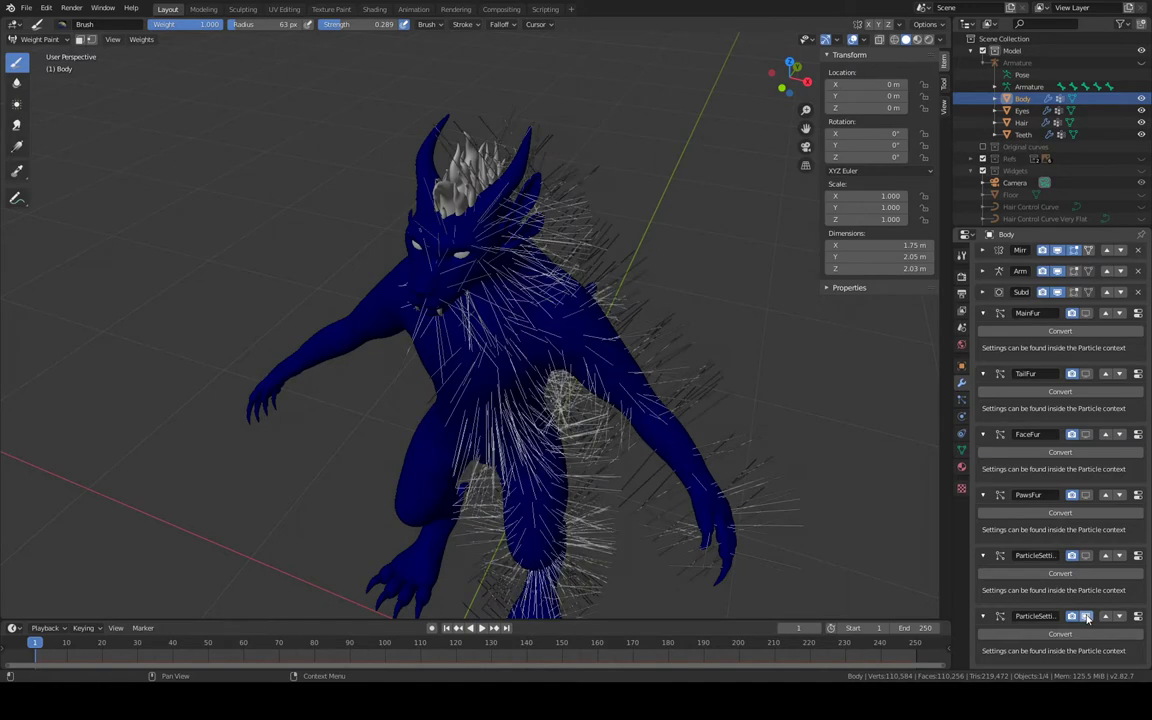
{"action": "left_click", "coordinate": [1085, 556]}
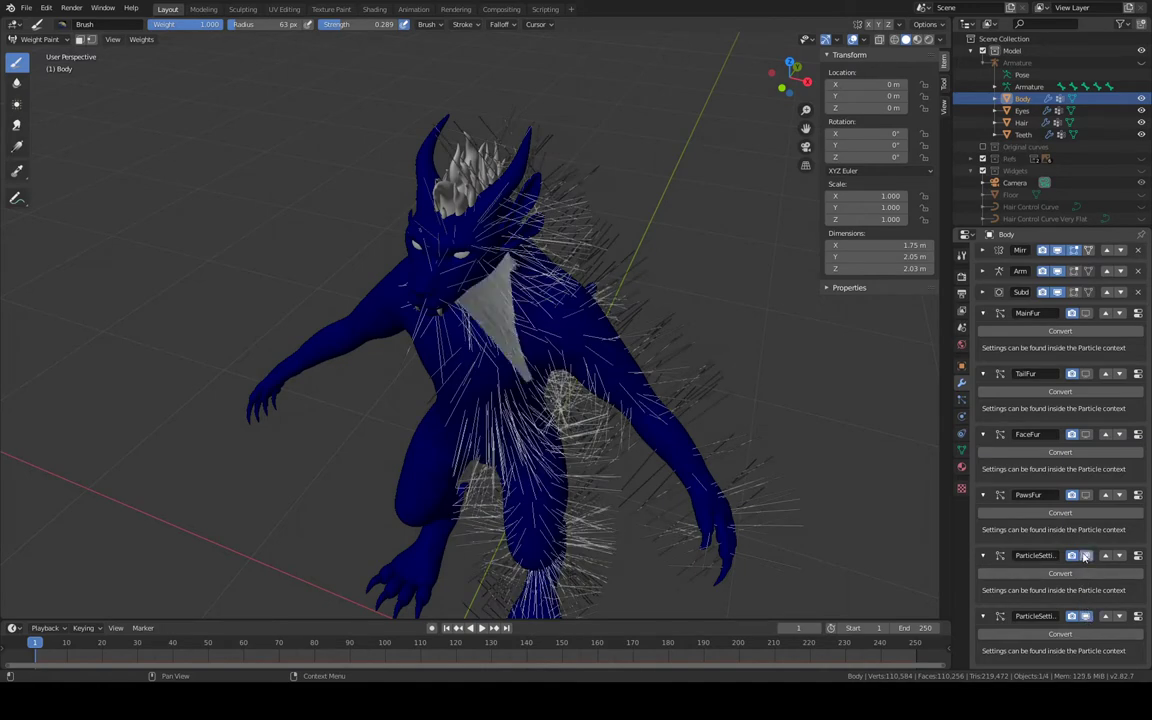
{"action": "middle_click_drag", "start_coordinate": [754, 404], "coordinate": [820, 378]}
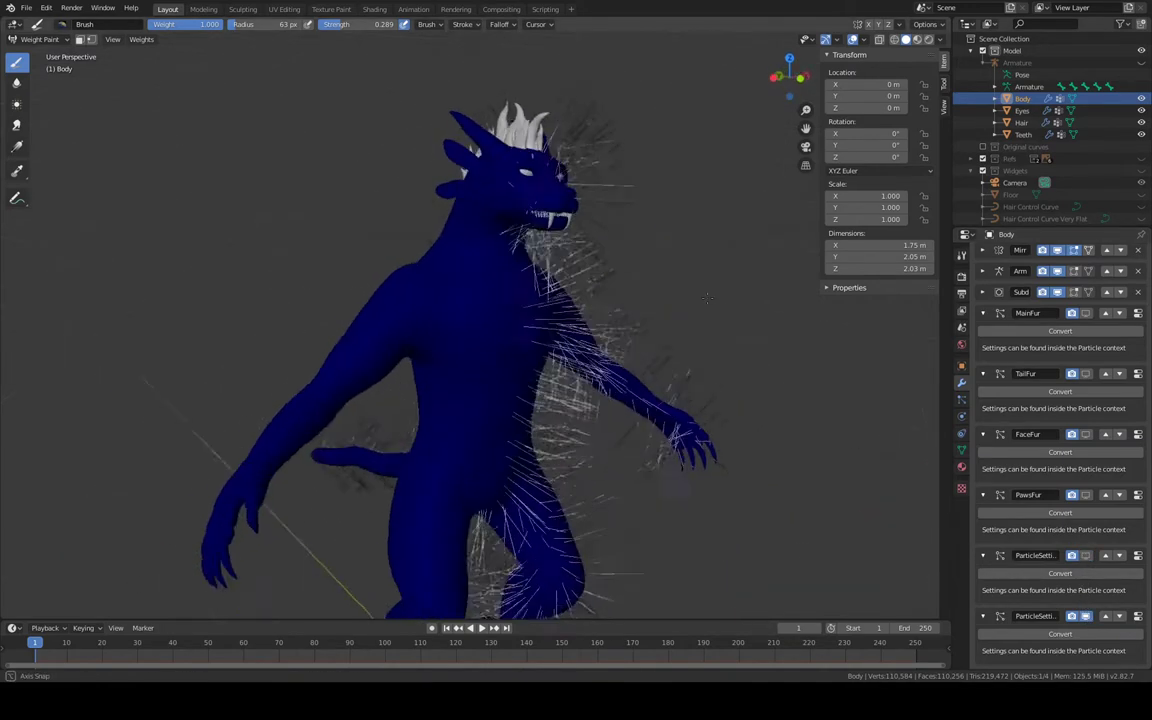
{"action": "left_click", "coordinate": [1087, 495]}
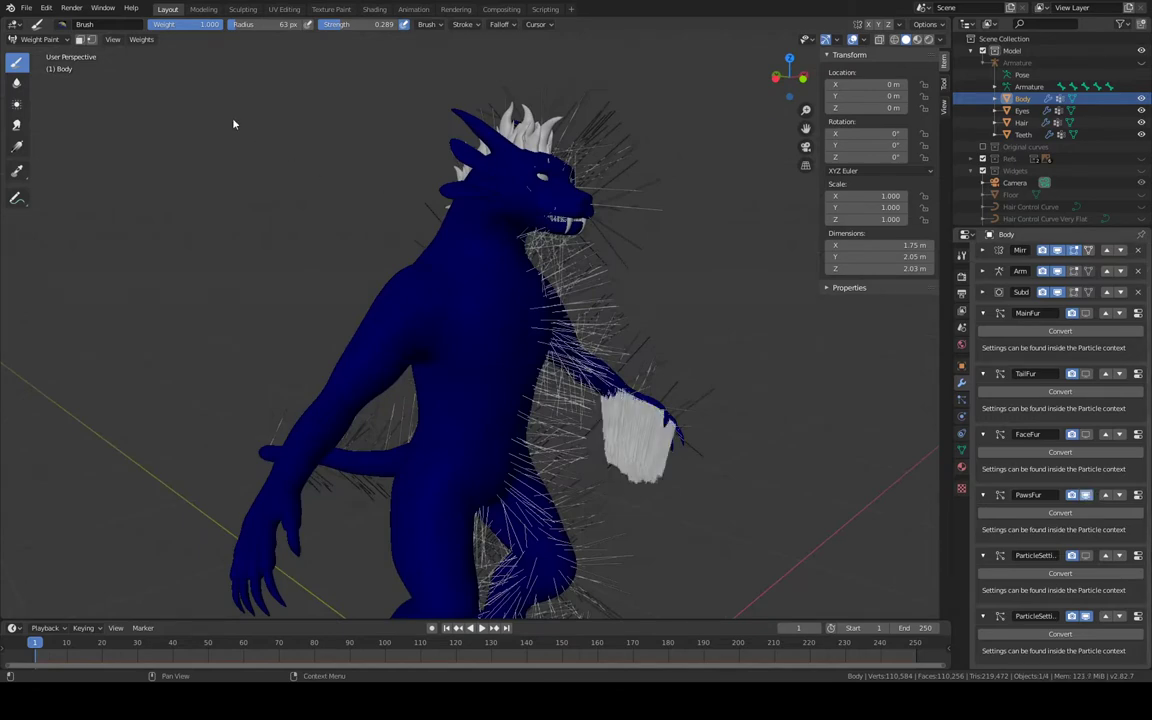
Hide the paw fur again, return to Weight Paint, and show the MainFur hair.
{"action": "left_click", "coordinate": [38, 39]}
{"action": "left_click", "coordinate": [40, 52]}
{"action": "middle_click_drag", "start_coordinate": [678, 303], "coordinate": [763, 406]}
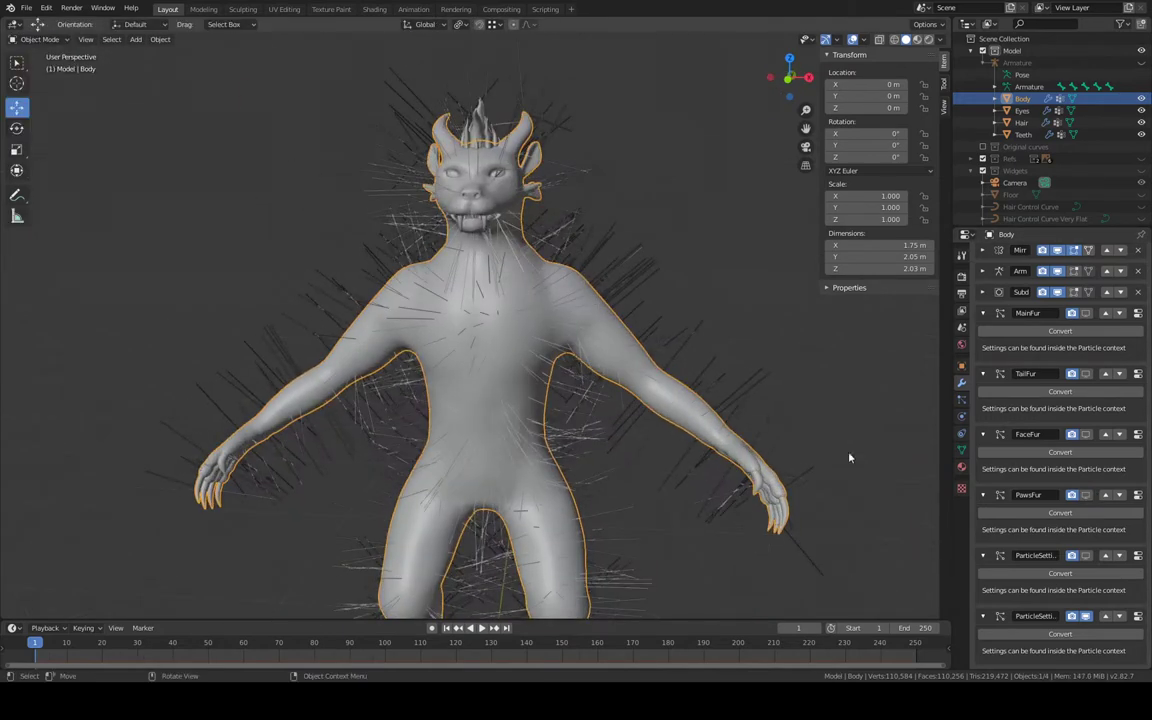
{"action": "left_click", "coordinate": [1087, 497]}
{"action": "left_click", "coordinate": [38, 39]}
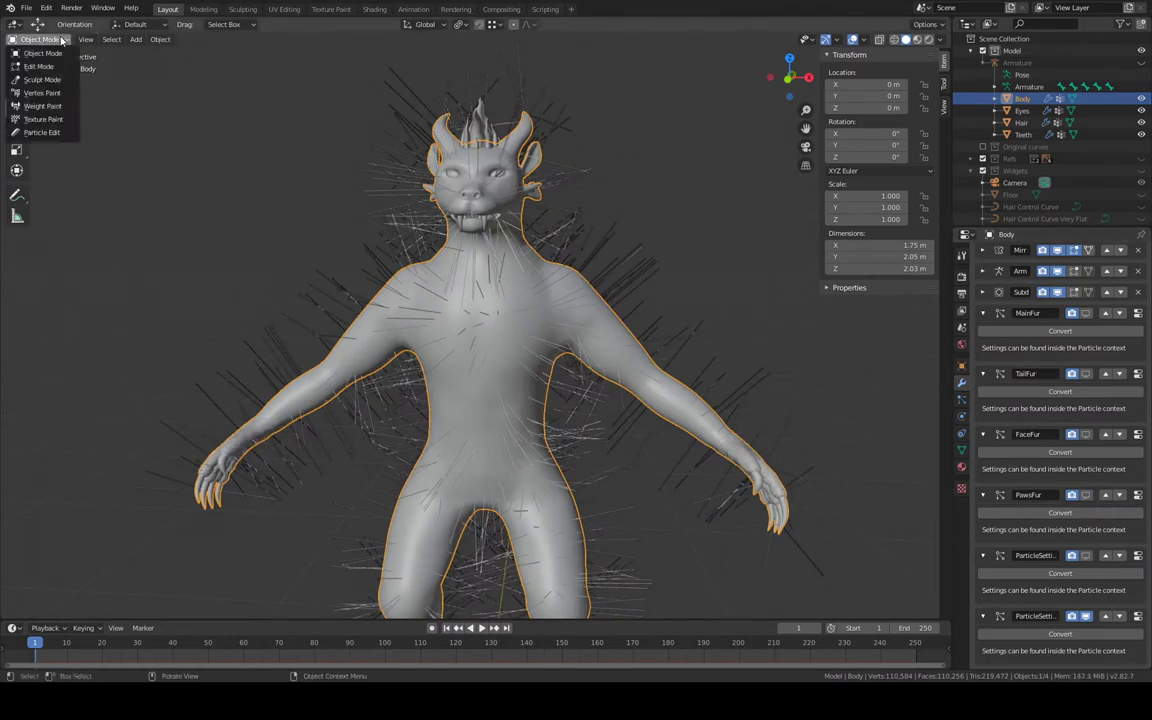
{"action": "left_click", "coordinate": [48, 106]}
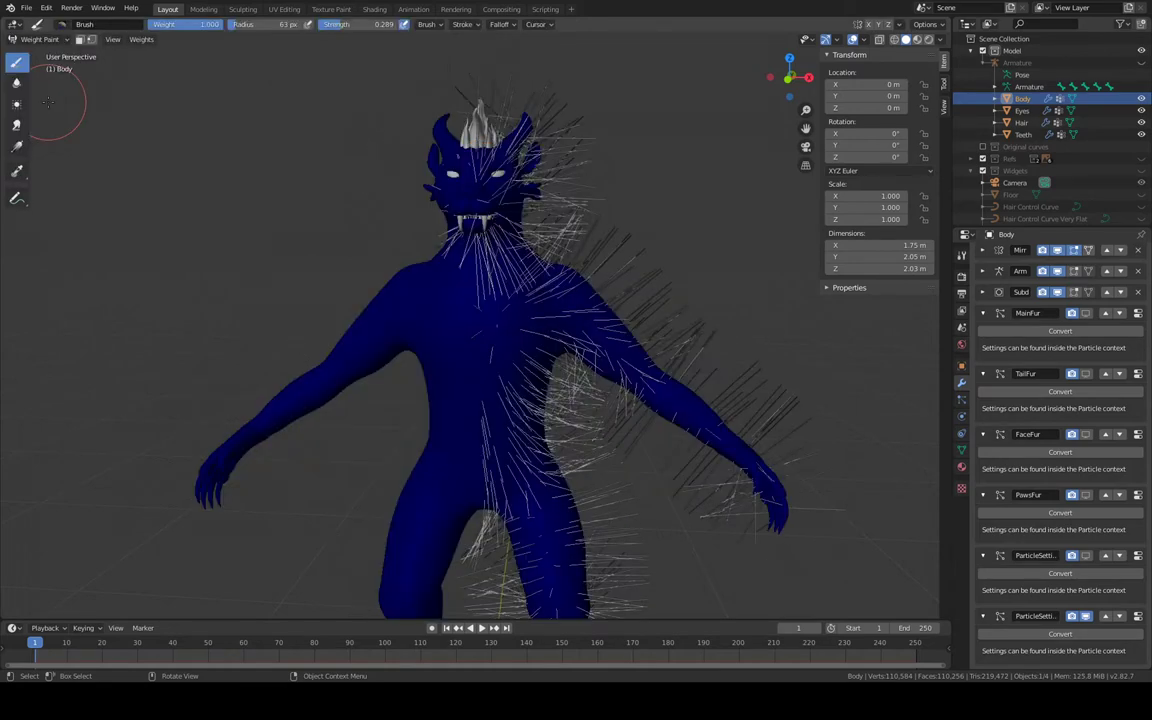
{"action": "left_click", "coordinate": [1087, 313]}
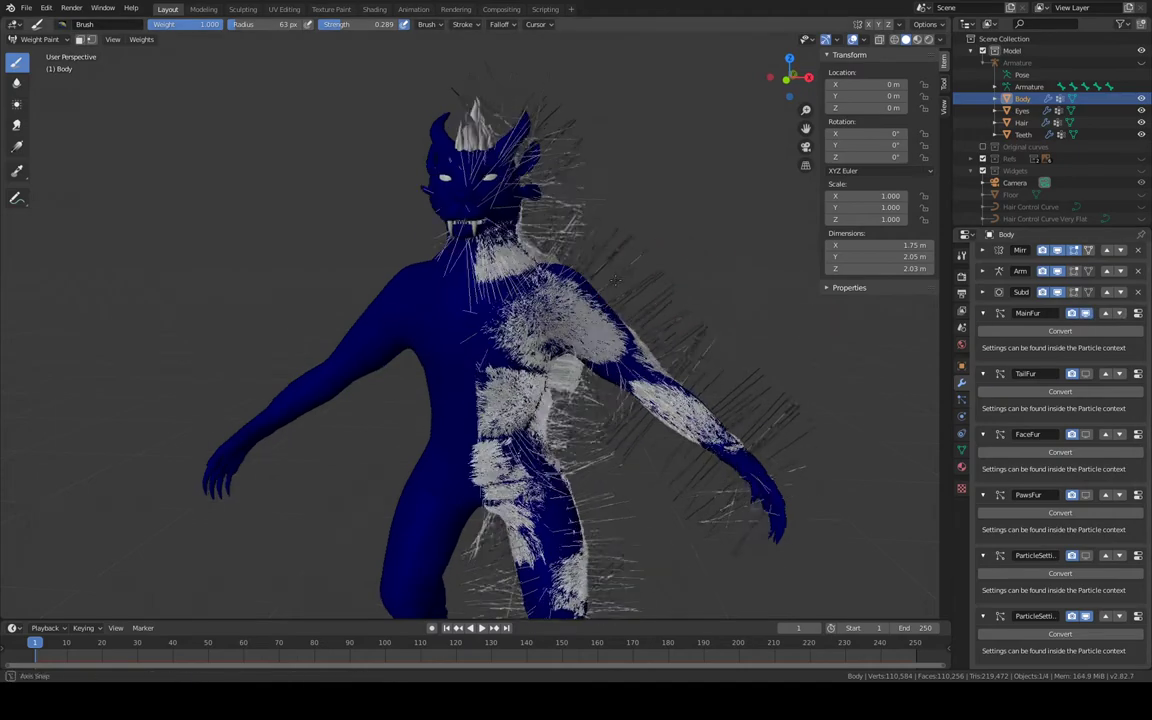
{"action": "middle_click_drag", "start_coordinate": [600, 350], "coordinate": [210, 340]}
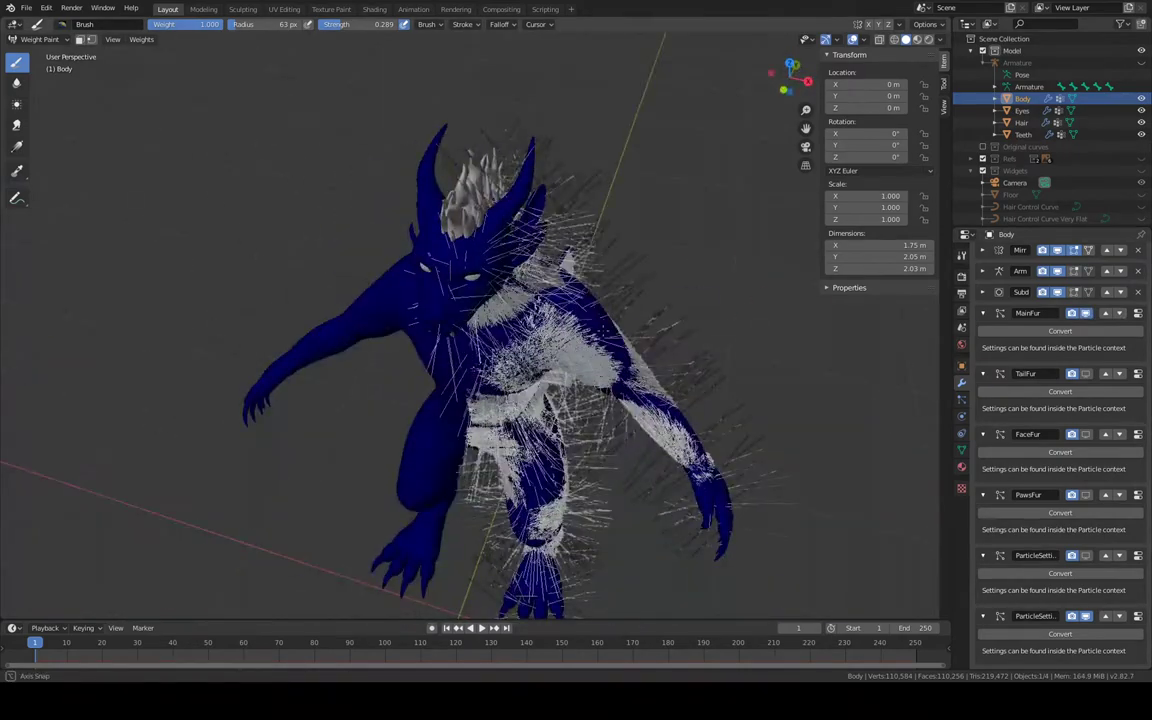
Select Main_fur and show Paws_Fur and Face_tufts in the viewport.
{"action": "left_click", "coordinate": [962, 399]}
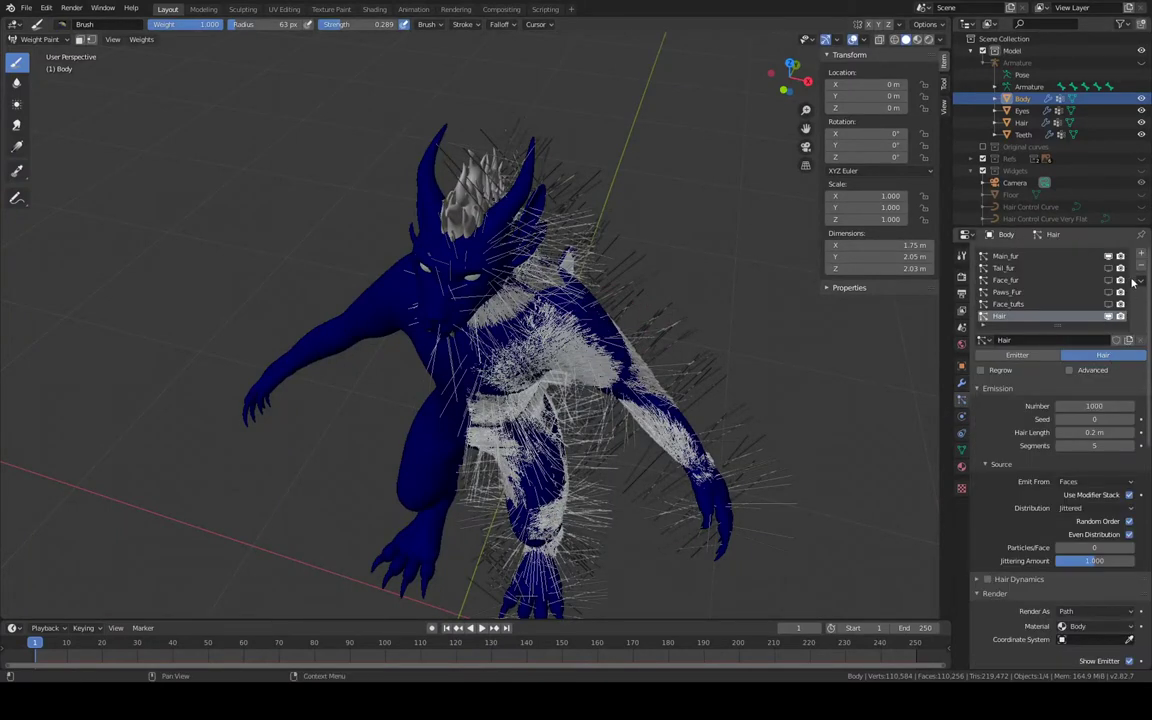
{"action": "left_click", "coordinate": [1034, 258]}
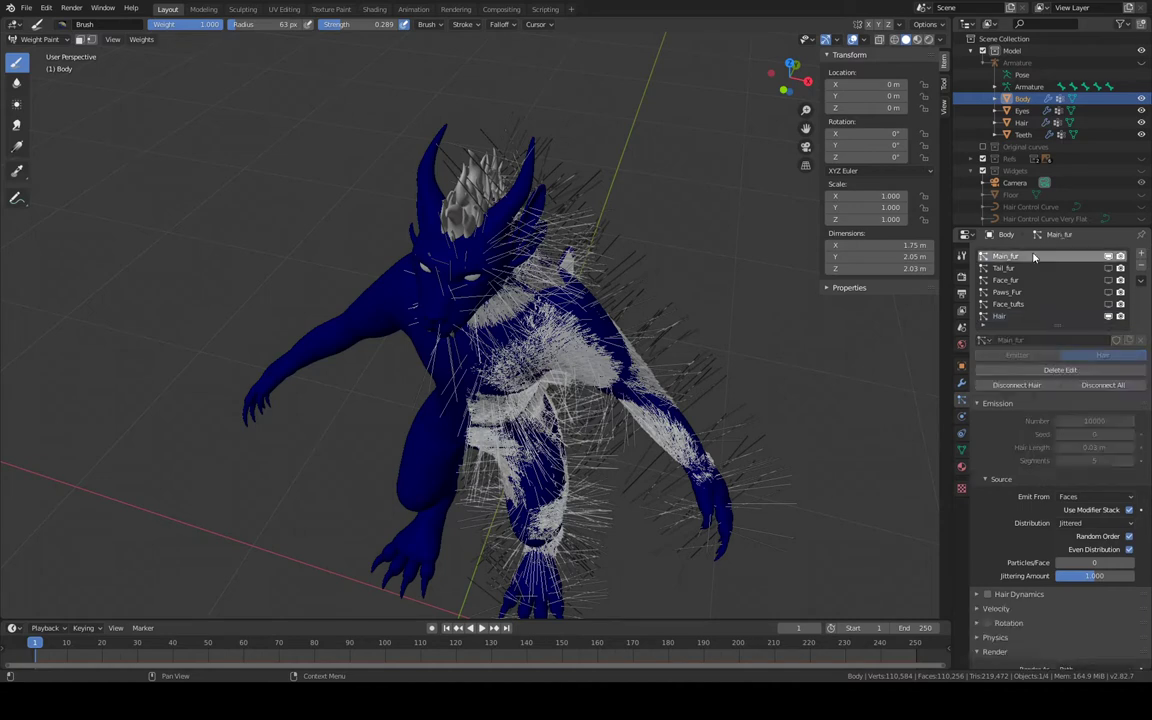
{"action": "left_click", "coordinate": [1108, 292]}
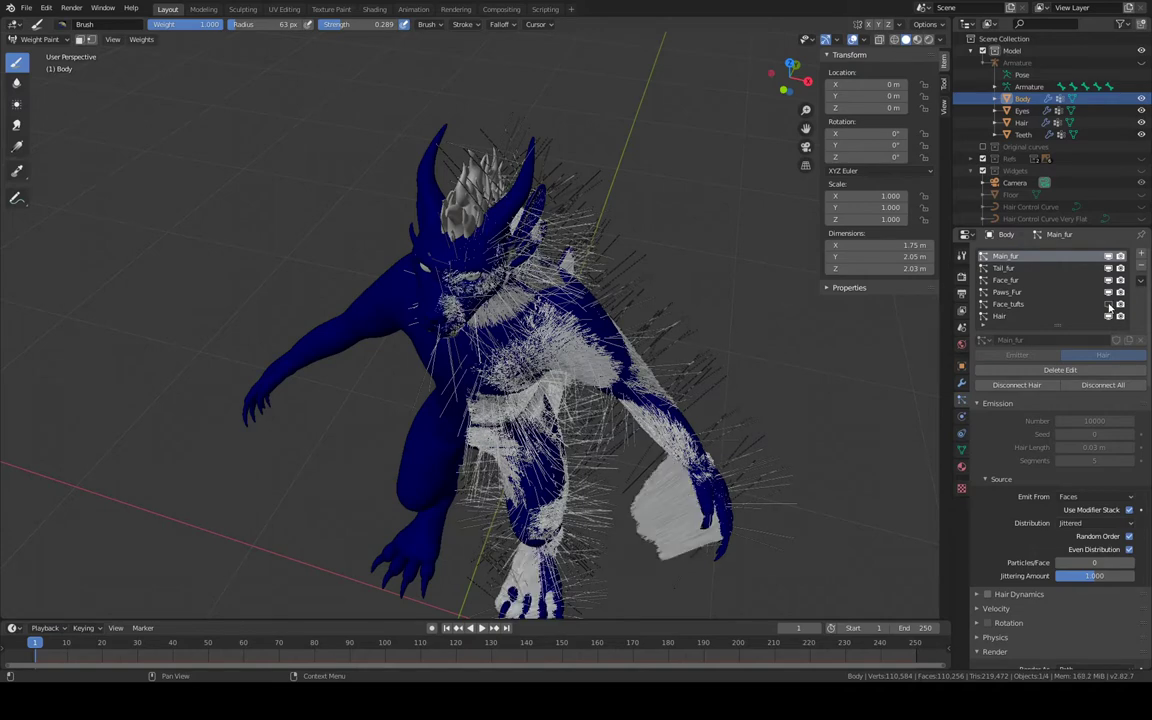
{"action": "left_click", "coordinate": [1108, 304]}
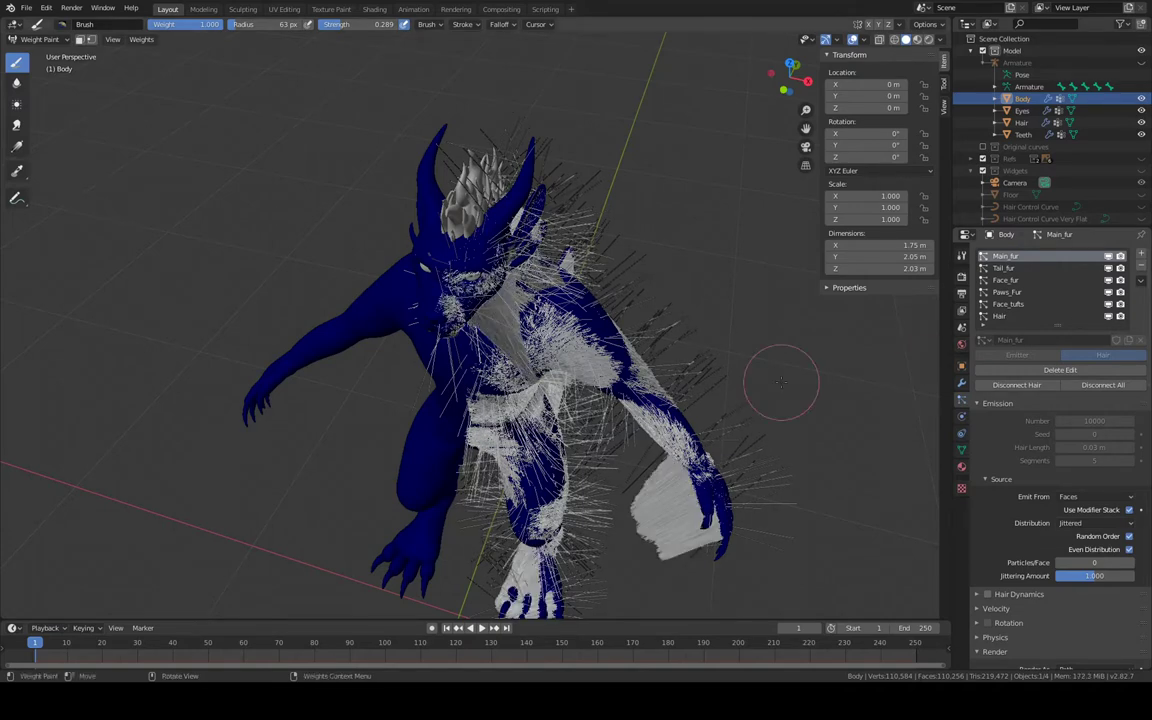
{"action": "mouse_move", "coordinate": [738, 345]}
{"action": "middle_mouse_down"}
{"action": "mouse_move", "coordinate": [643, 322]}
{"action": "mouse_move", "coordinate": [590, 330]}
{"action": "middle_mouse_up"}
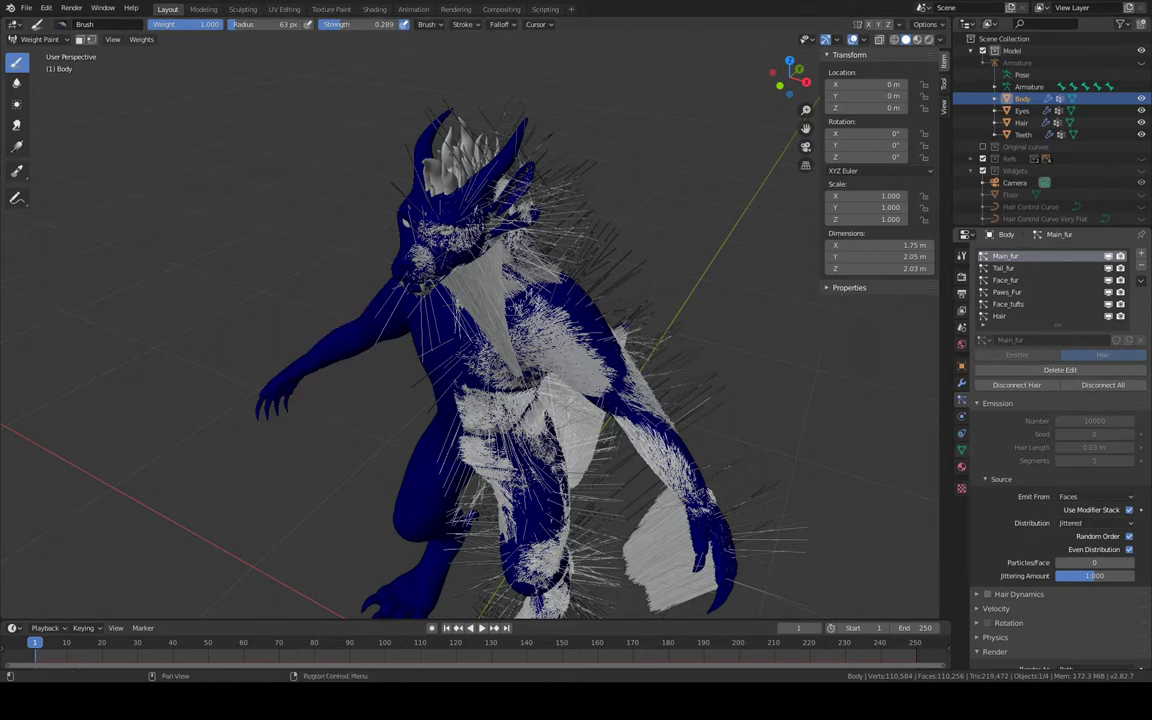
Display the Fur_main vertex group weights, then switch back to Object Mode.
{"action": "left_click", "coordinate": [961, 450]}
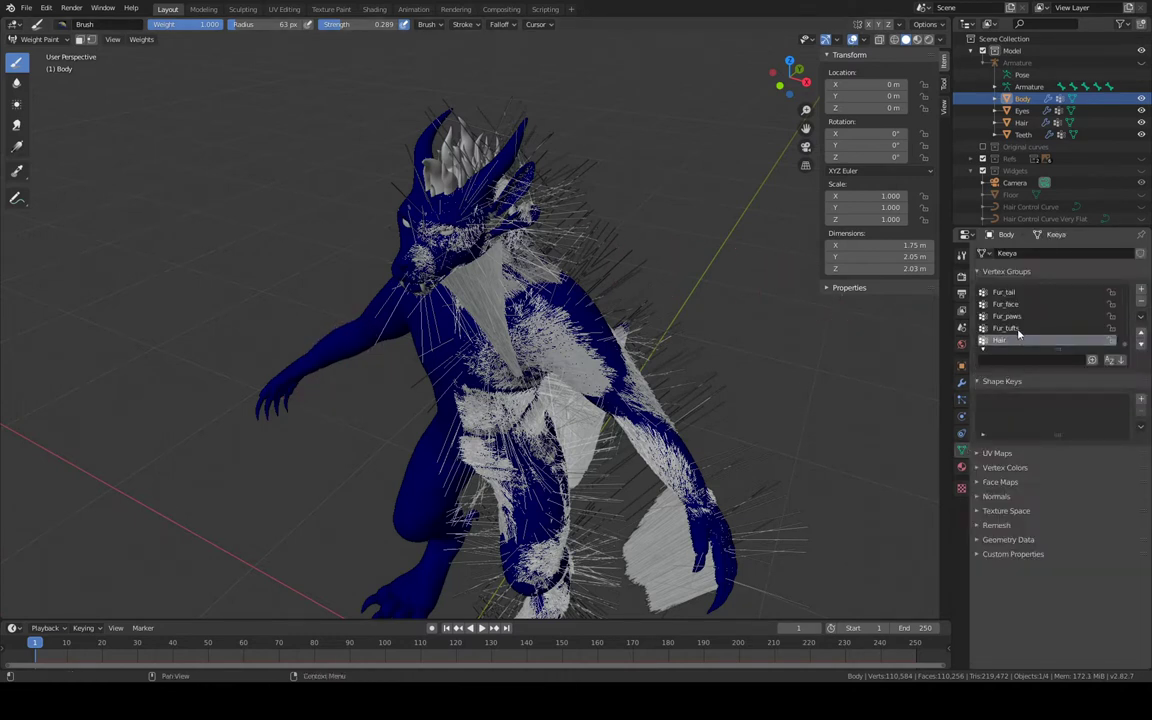
{"action": "scroll", "coordinate": [1018, 333], "scroll_direction": "up", "scroll_amount": 1}
{"action": "left_click", "coordinate": [1008, 292]}
{"action": "mouse_move", "coordinate": [771, 309]}
{"action": "middle_mouse_down"}
{"action": "mouse_move", "coordinate": [733, 336]}
{"action": "mouse_move", "coordinate": [430, 150]}
{"action": "middle_mouse_up"}
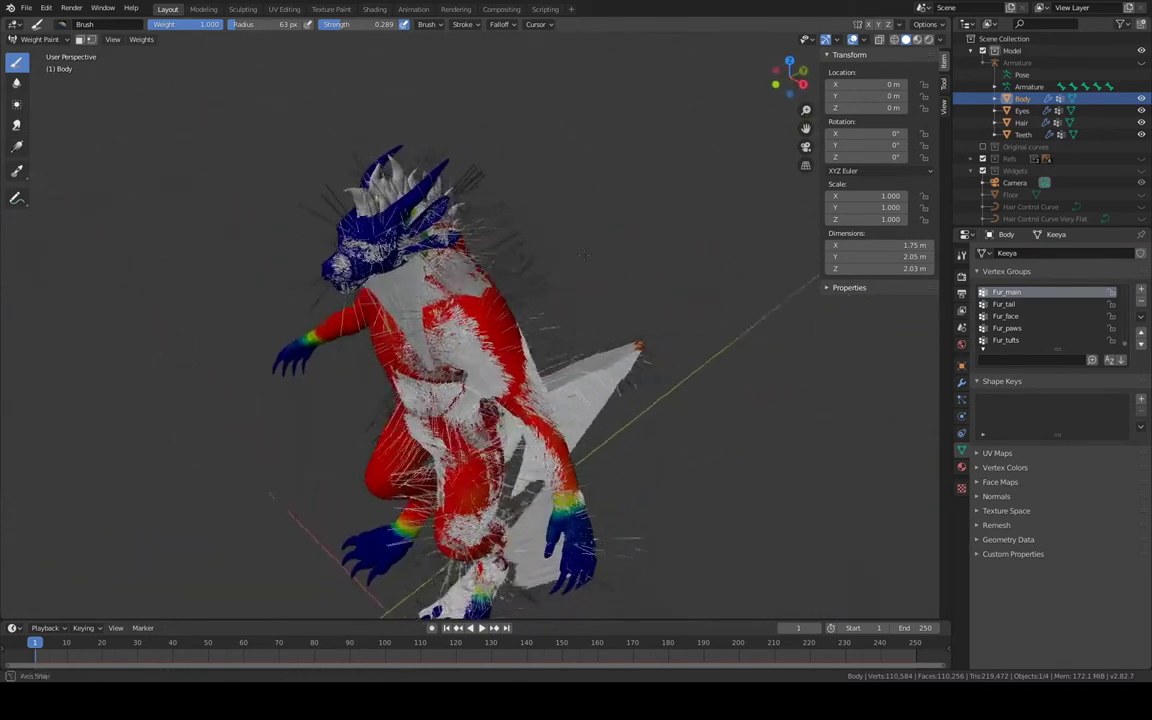
{"action": "left_click", "coordinate": [36, 39]}
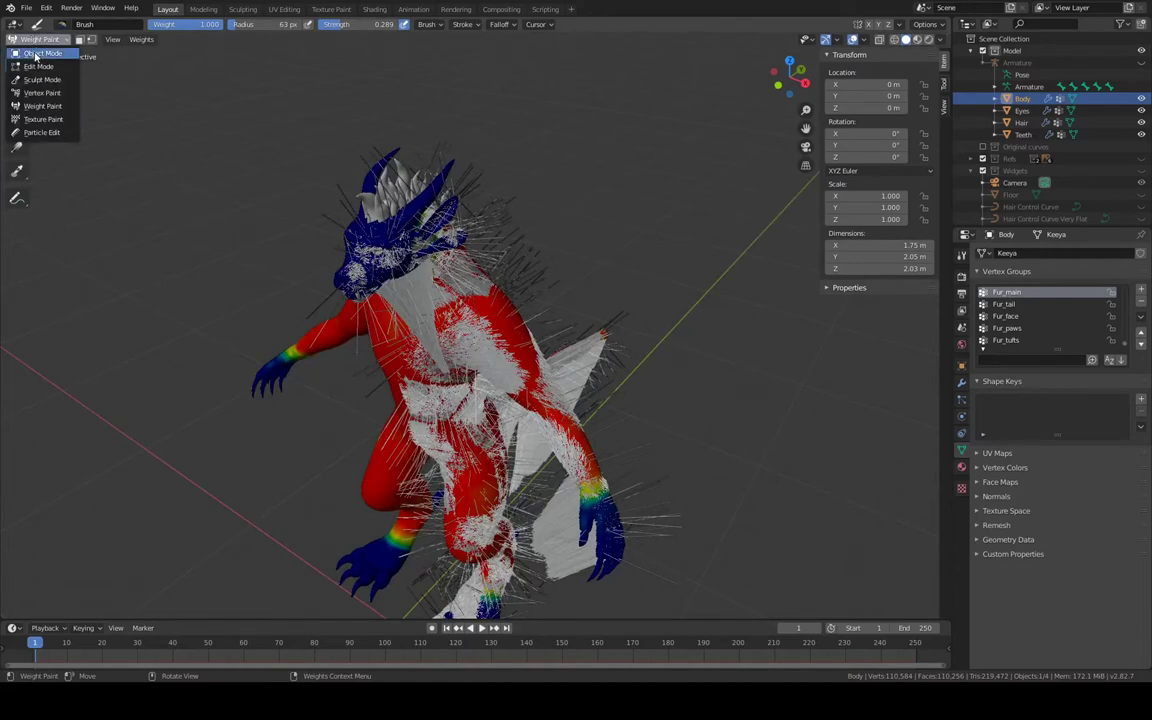
{"action": "left_click", "coordinate": [38, 53]}
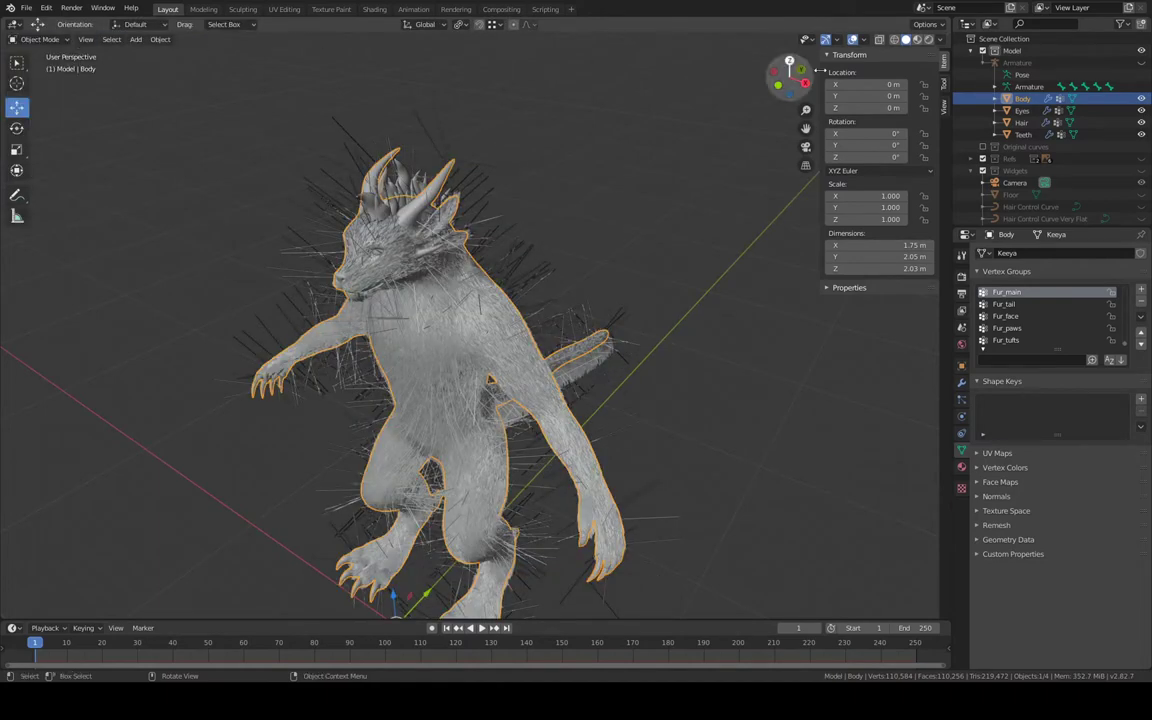
Select the Body, return it to Weight Paint mode showing Fur_main weights, and view its modifiers.
{"action": "left_click", "coordinate": [1022, 111]}
{"action": "left_click", "coordinate": [1022, 98]}
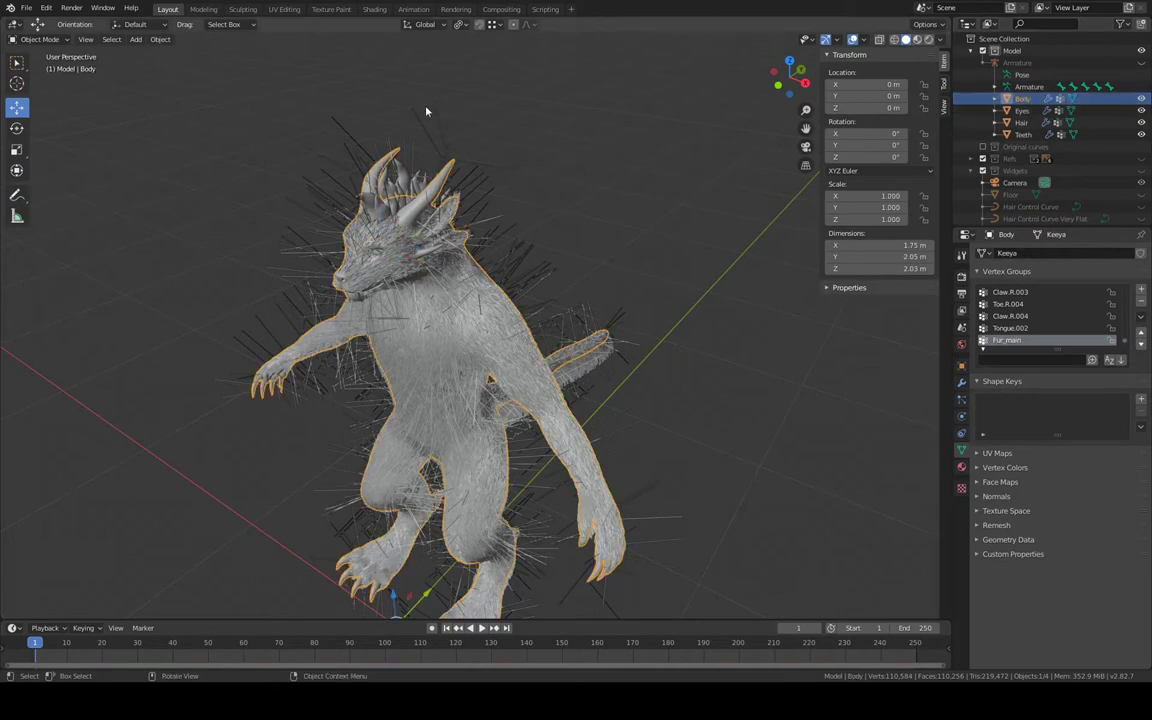
{"action": "scroll", "coordinate": [384, 94], "scroll_direction": "up", "scroll_amount": 2}
{"action": "left_click", "coordinate": [38, 39]}
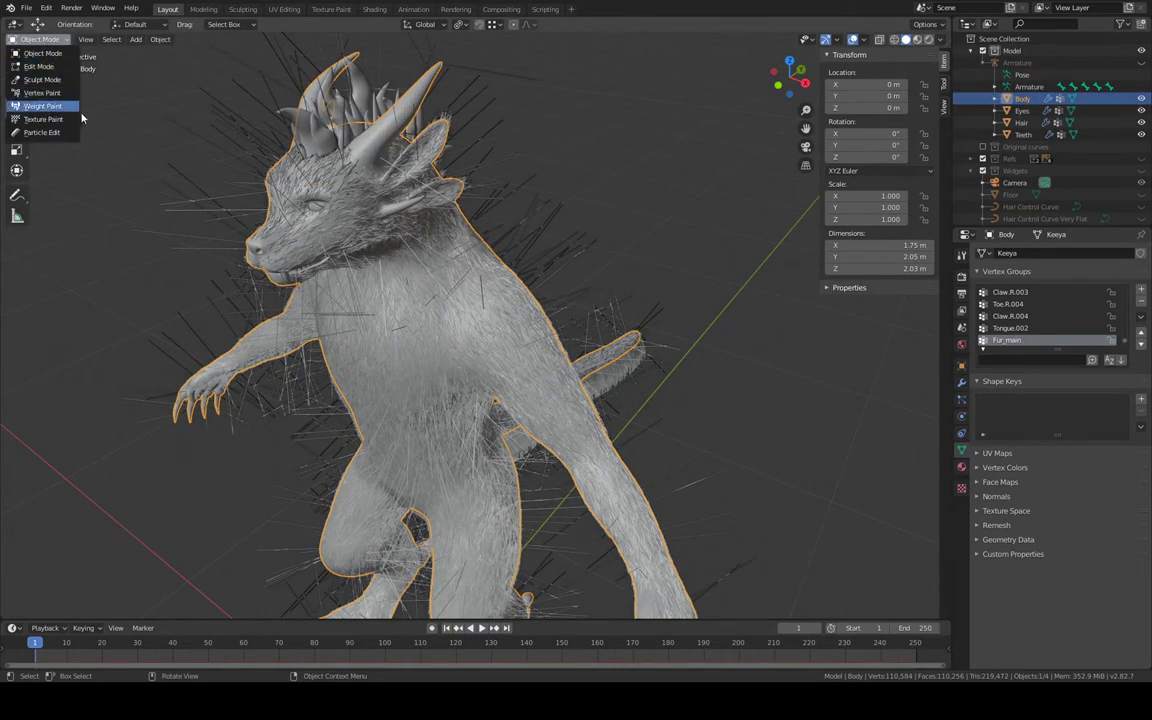
{"action": "left_click", "coordinate": [64, 105]}
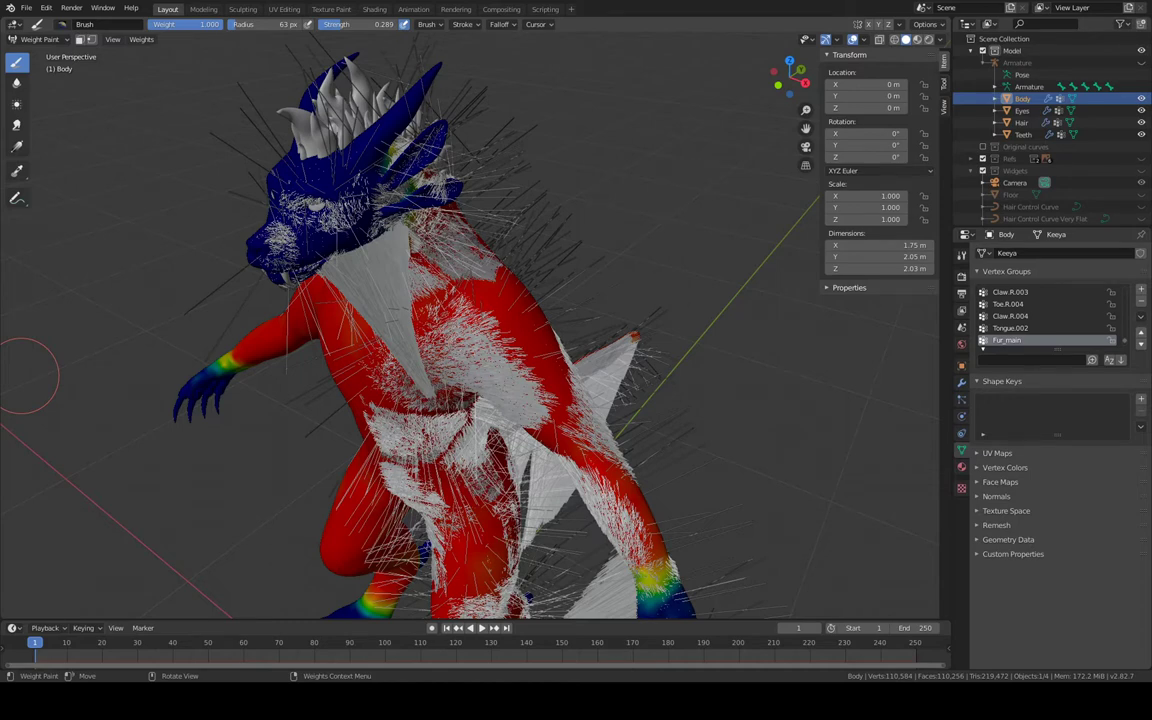
{"action": "middle_click_drag", "start_coordinate": [242, 280], "coordinate": [258, 275]}
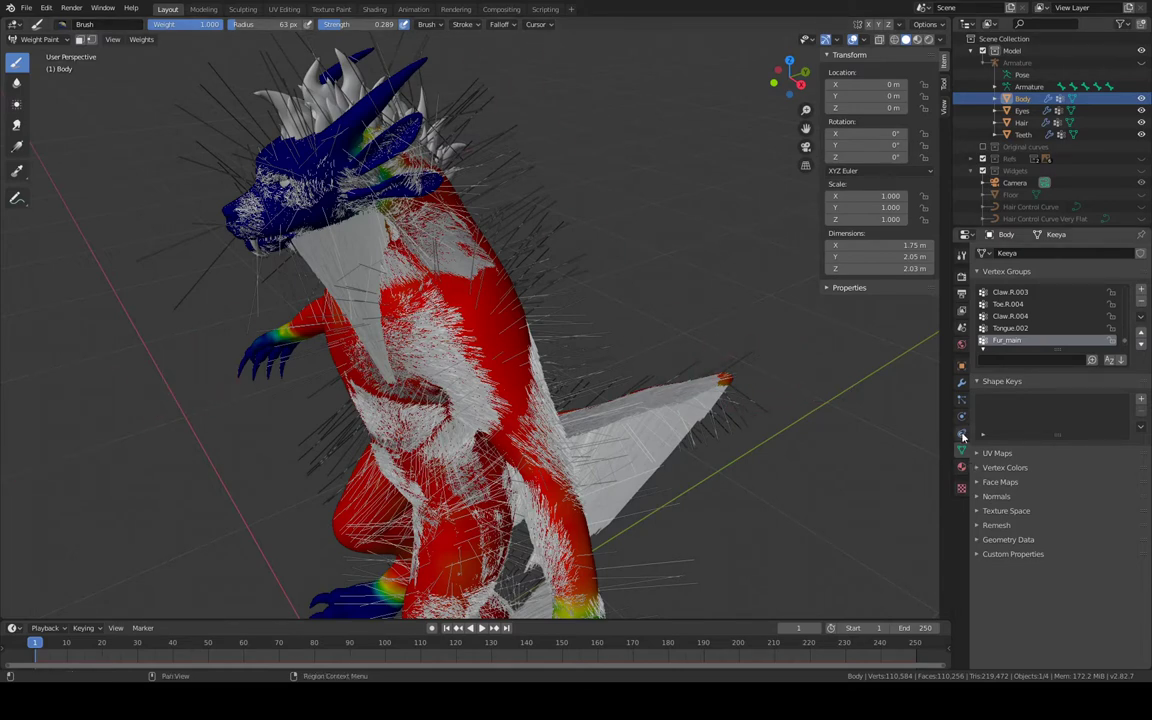
{"action": "left_click", "coordinate": [961, 383]}
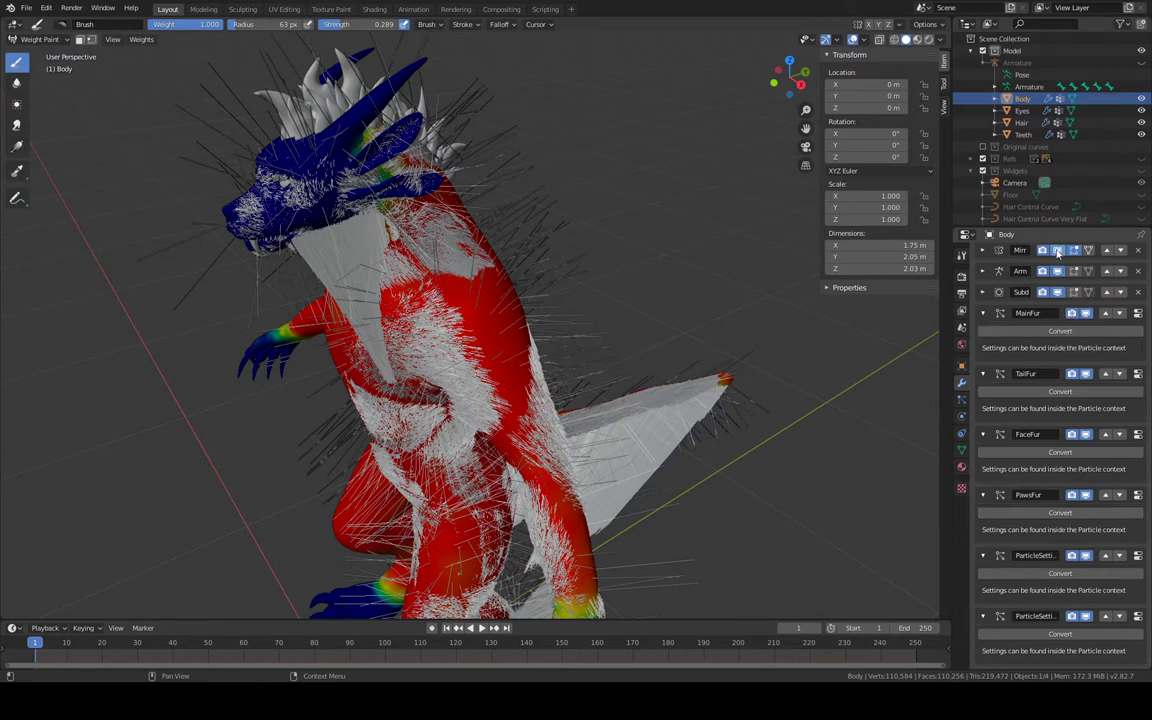
{"action": "left_click", "coordinate": [1058, 251]}
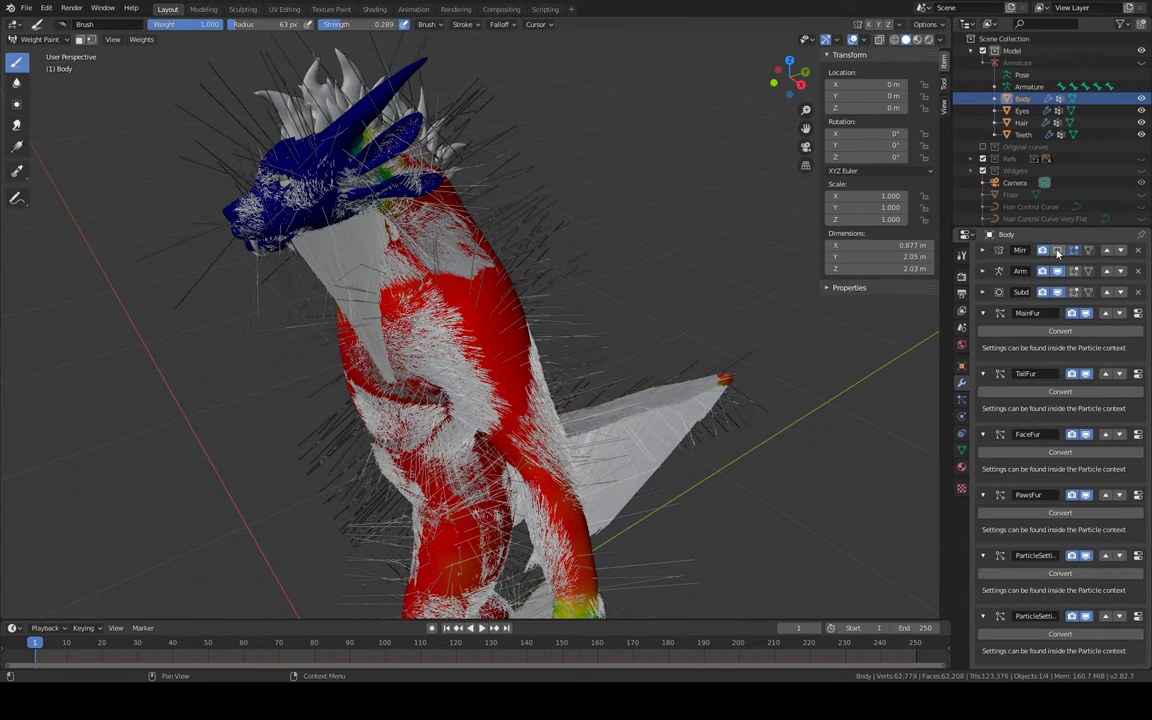
{"action": "left_click", "coordinate": [1058, 251]}
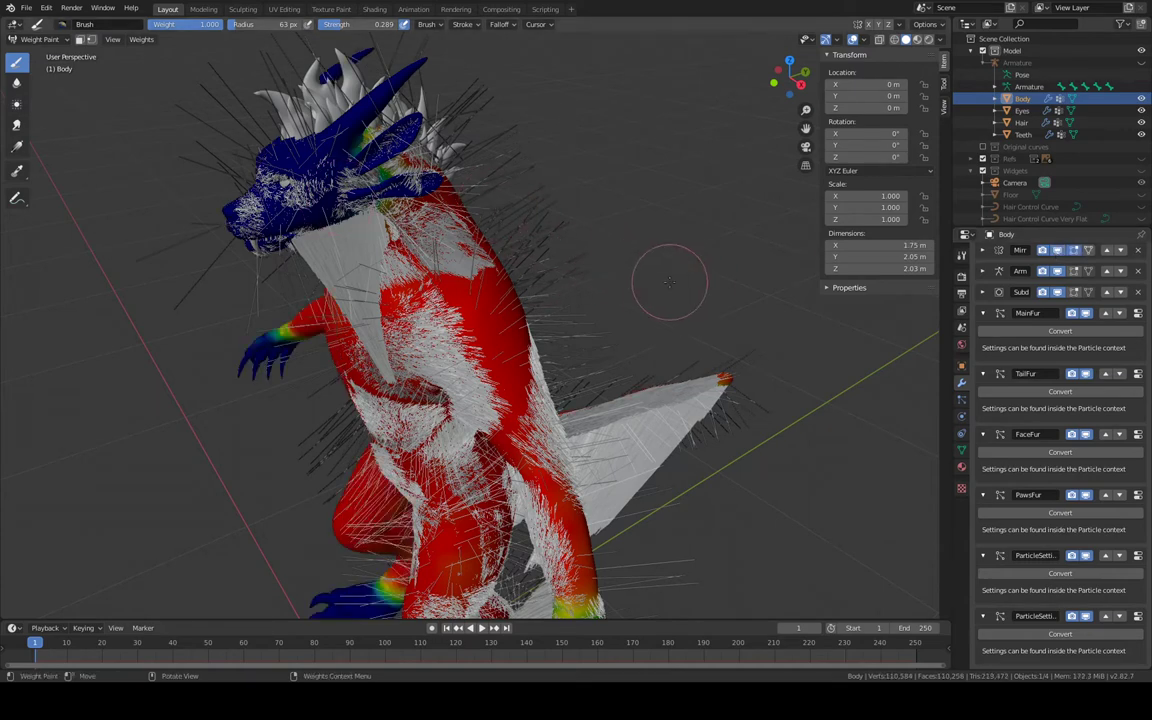
{"action": "middle_click_drag", "start_coordinate": [656, 322], "coordinate": [690, 326]}
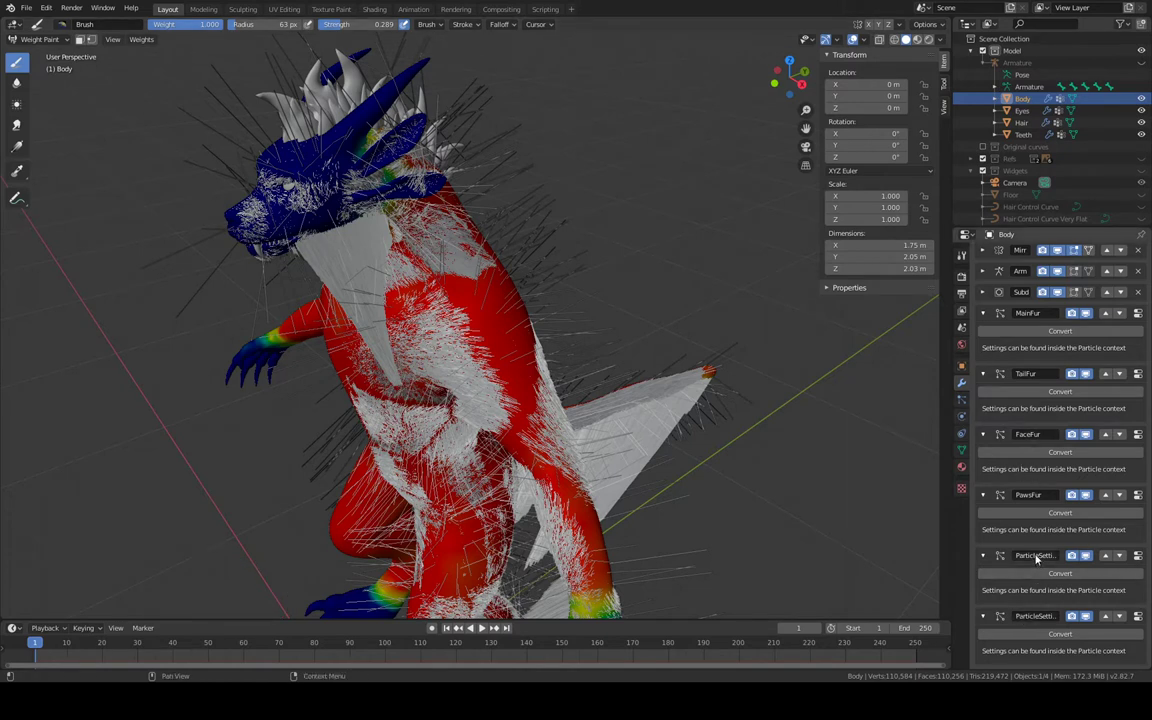
Identify the chest-fur particle modifier and rename the first generic one to FaceTufts.
{"action": "left_click", "coordinate": [1087, 556]}
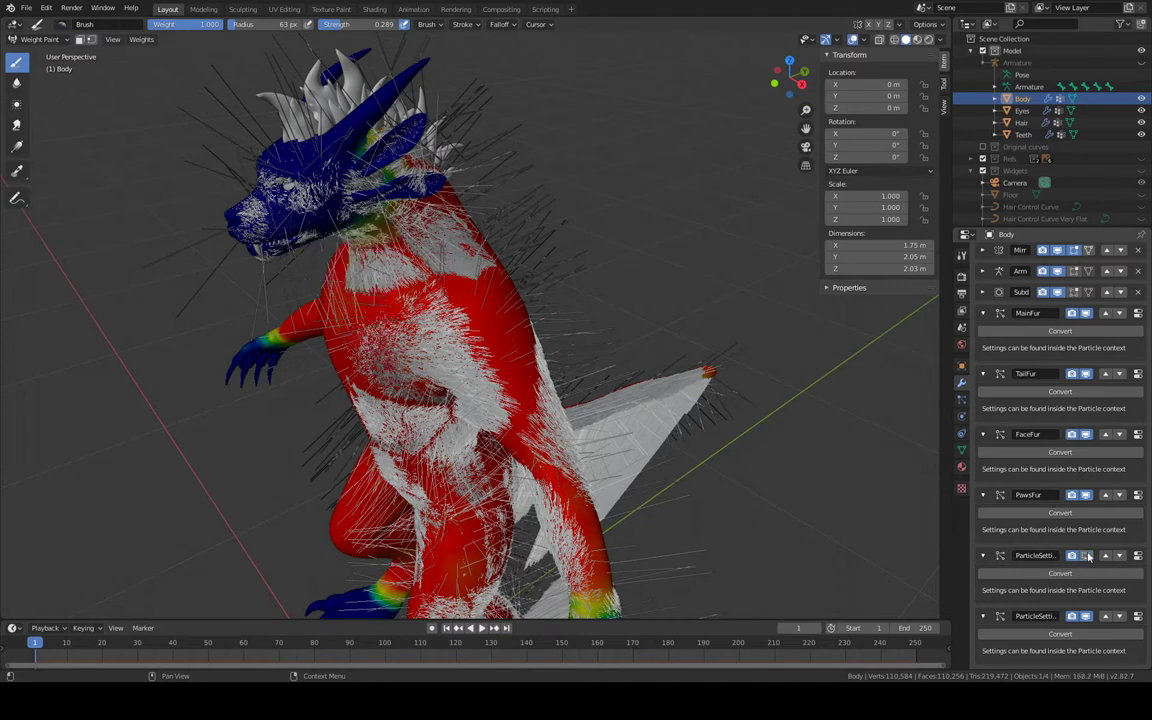
{"action": "left_click", "coordinate": [1087, 556]}
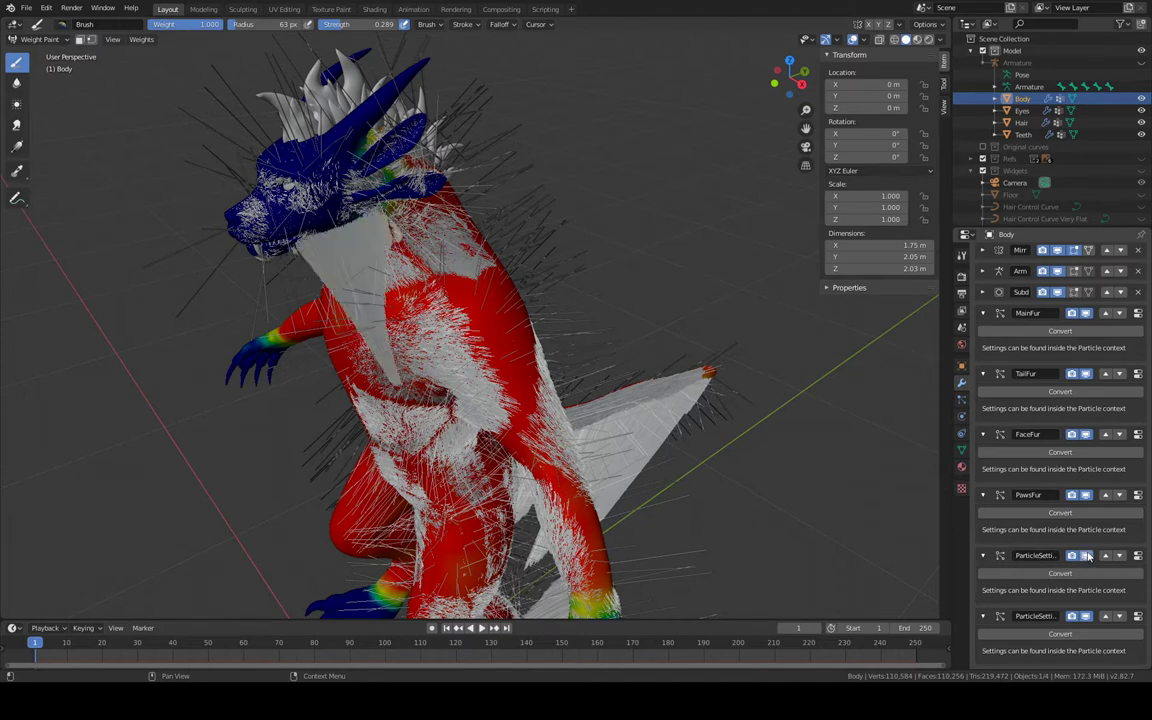
{"action": "left_click", "coordinate": [1035, 556]}
{"action": "key", "text": "End"}
{"action": "type", "text": "FaceTufts"}
{"action": "key", "text": "Return"}
Rename the second generic particle modifier to Hair and show the particle settings.
{"action": "double_click", "coordinate": [1031, 617]}
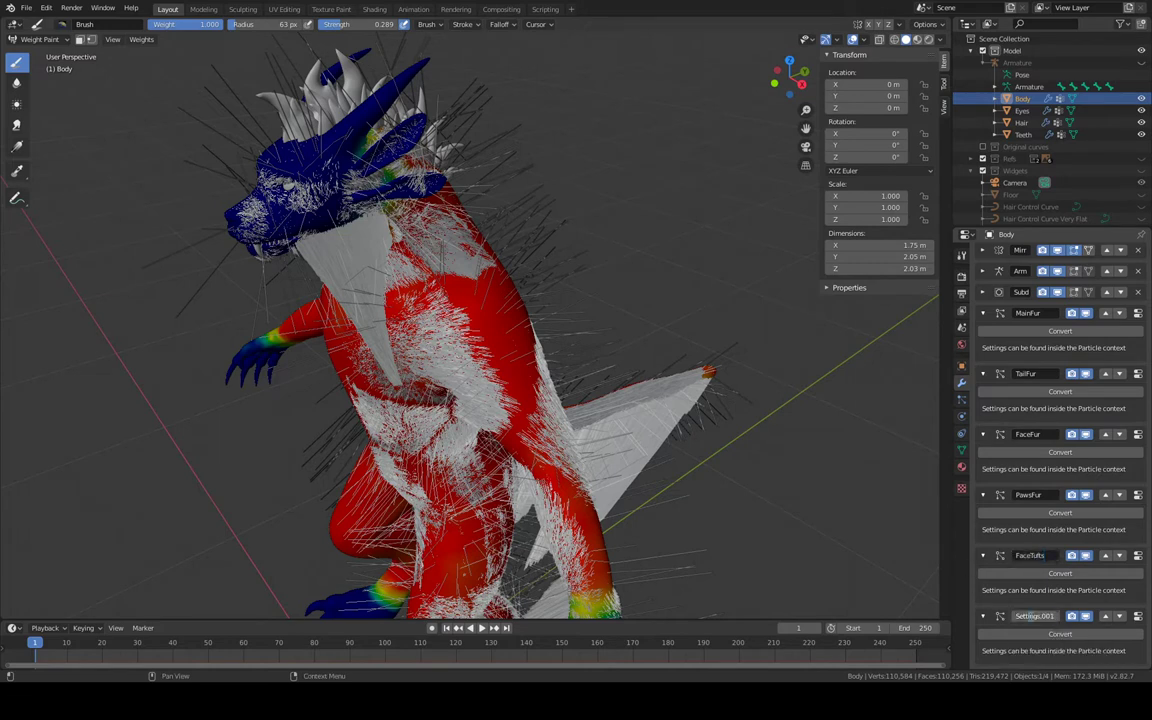
{"action": "key", "text": "Home"}
{"action": "key", "text": "ctrl+a"}
{"action": "type", "text": "Hair"}
{"action": "key", "text": "Return"}
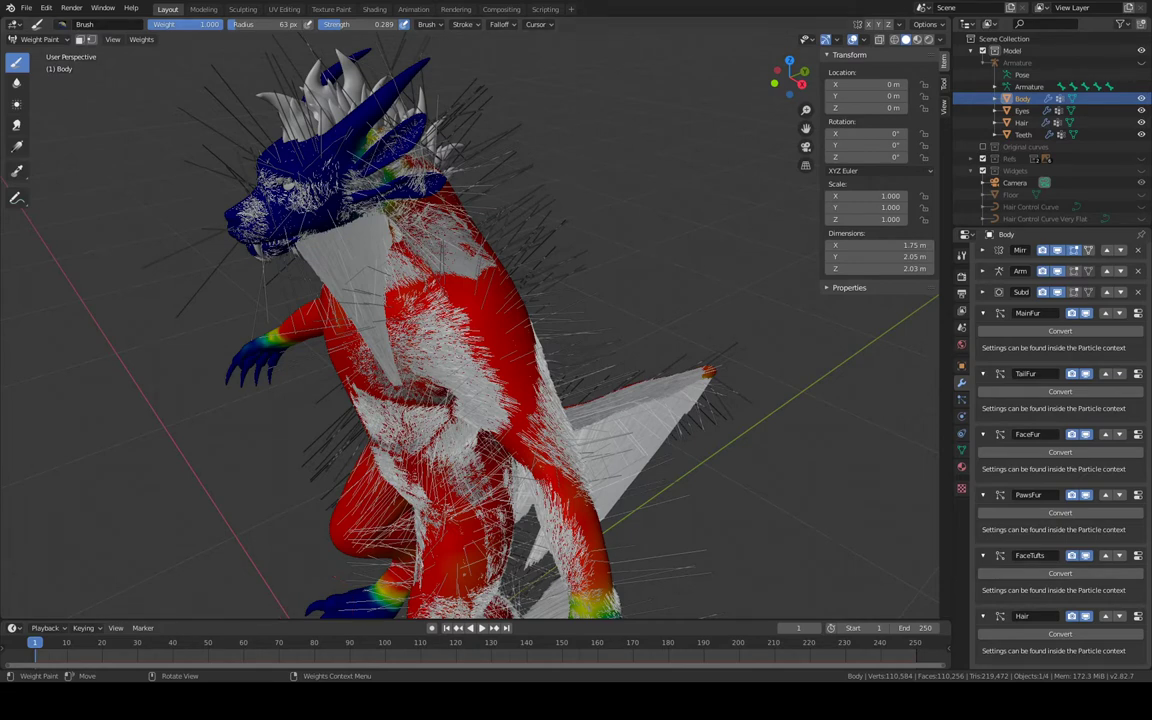
{"action": "left_click", "coordinate": [961, 399]}
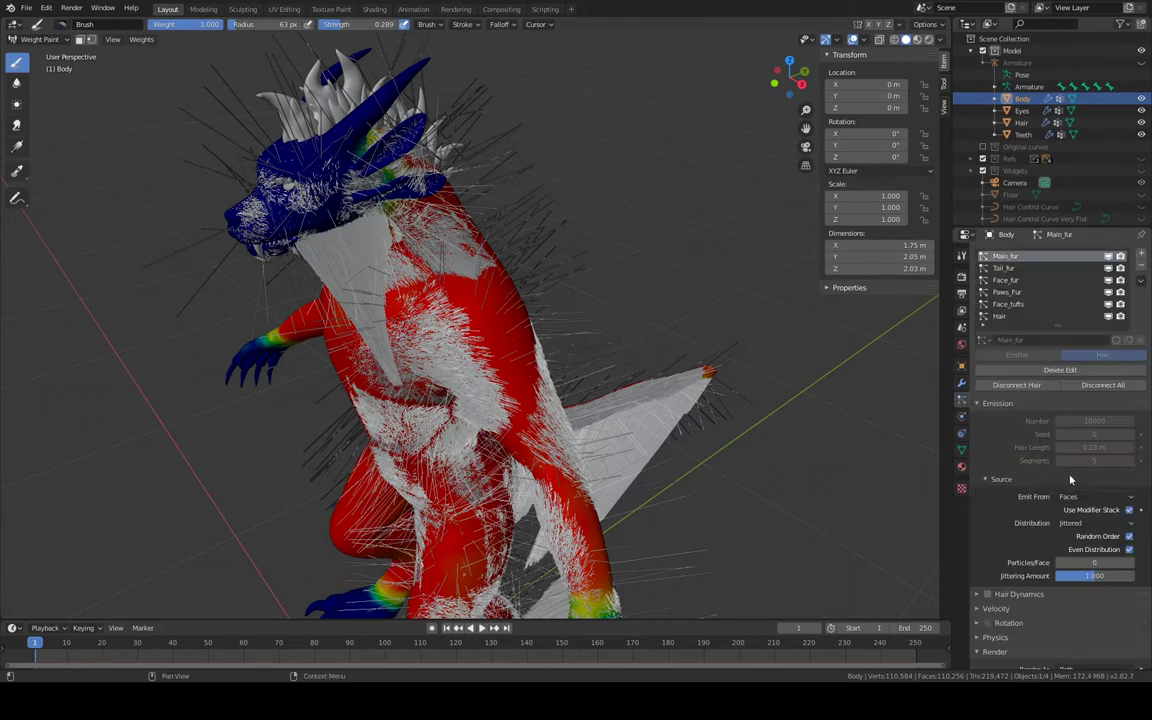
Select the Hair particle system and toggle its Use Modifier Stack off and back on.
{"action": "left_click", "coordinate": [1001, 319]}
{"action": "middle_click_drag", "start_coordinate": [720, 330], "coordinate": [653, 320]}
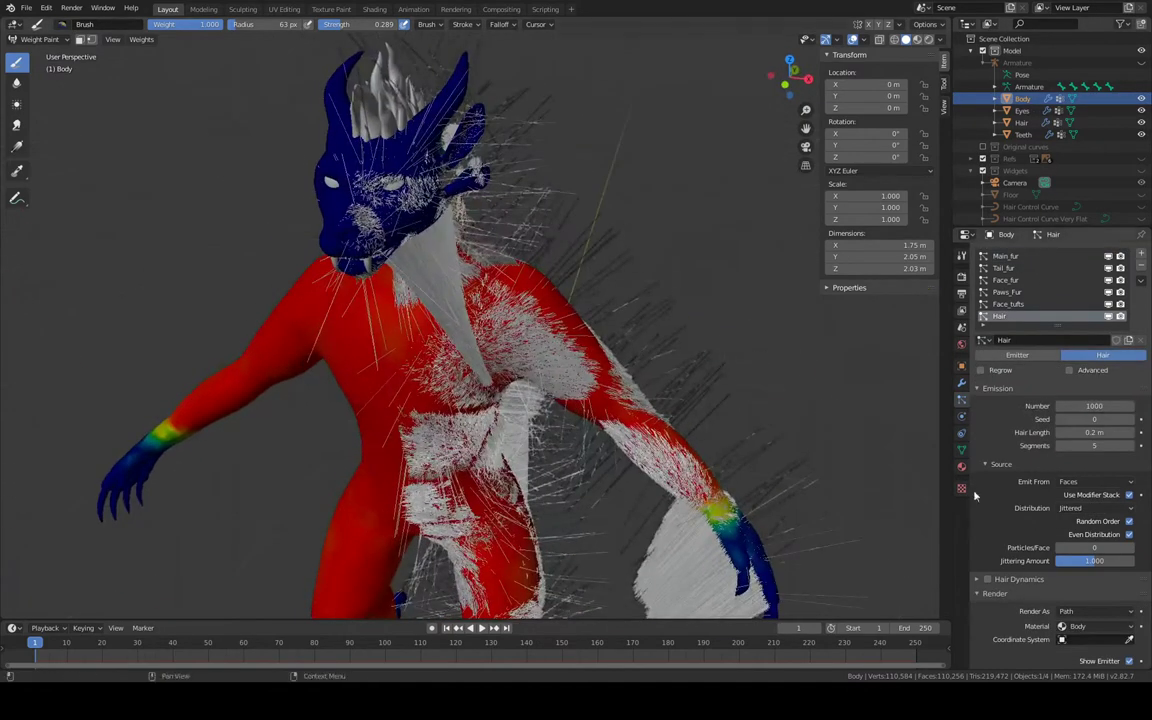
{"action": "left_click", "coordinate": [1130, 495]}
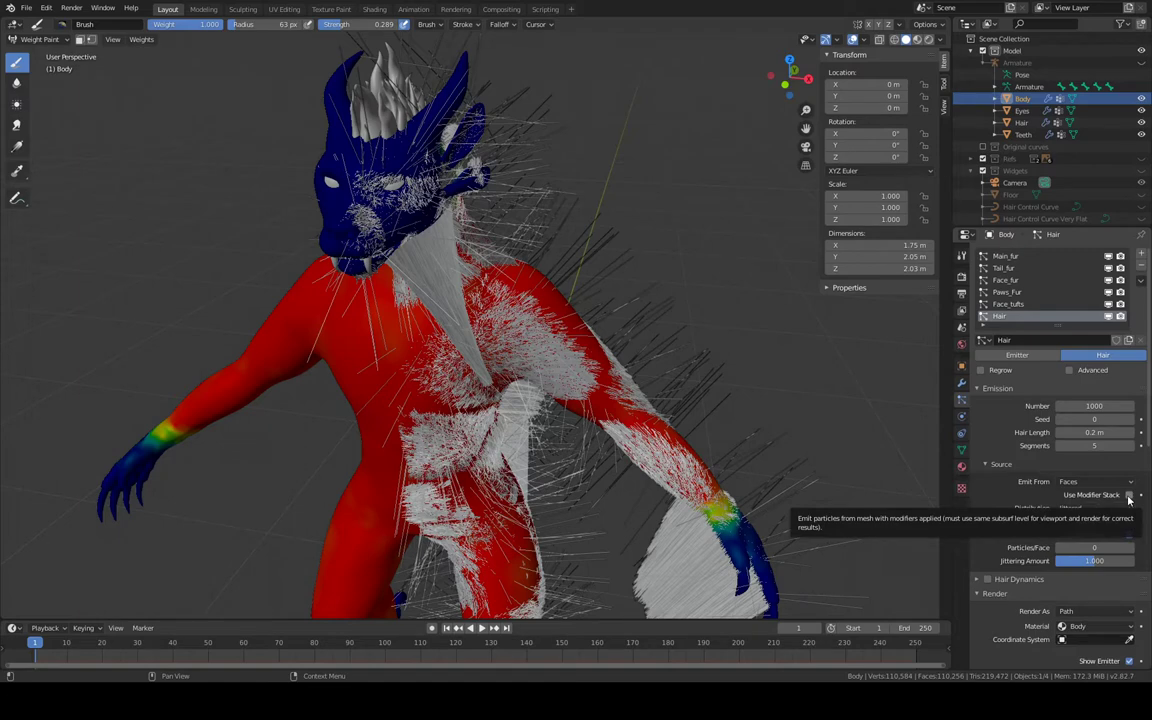
{"action": "left_click", "coordinate": [1130, 495]}
{"action": "middle_click_drag", "start_coordinate": [848, 488], "coordinate": [700, 580]}
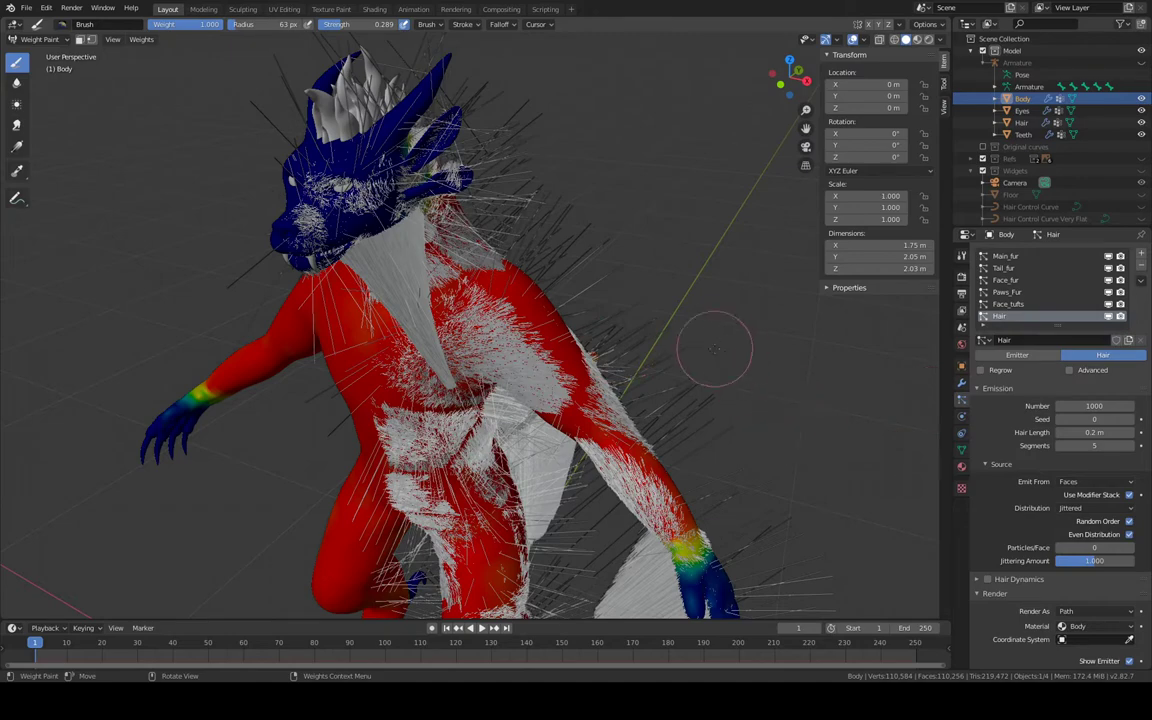
Switch the Body via Object Mode into Weight Paint mode to see Fur_main weights.
{"action": "mouse_move", "coordinate": [643, 314]}
{"action": "middle_mouse_down"}
{"action": "mouse_move", "coordinate": [719, 373]}
{"action": "mouse_move", "coordinate": [706, 292]}
{"action": "middle_mouse_up"}
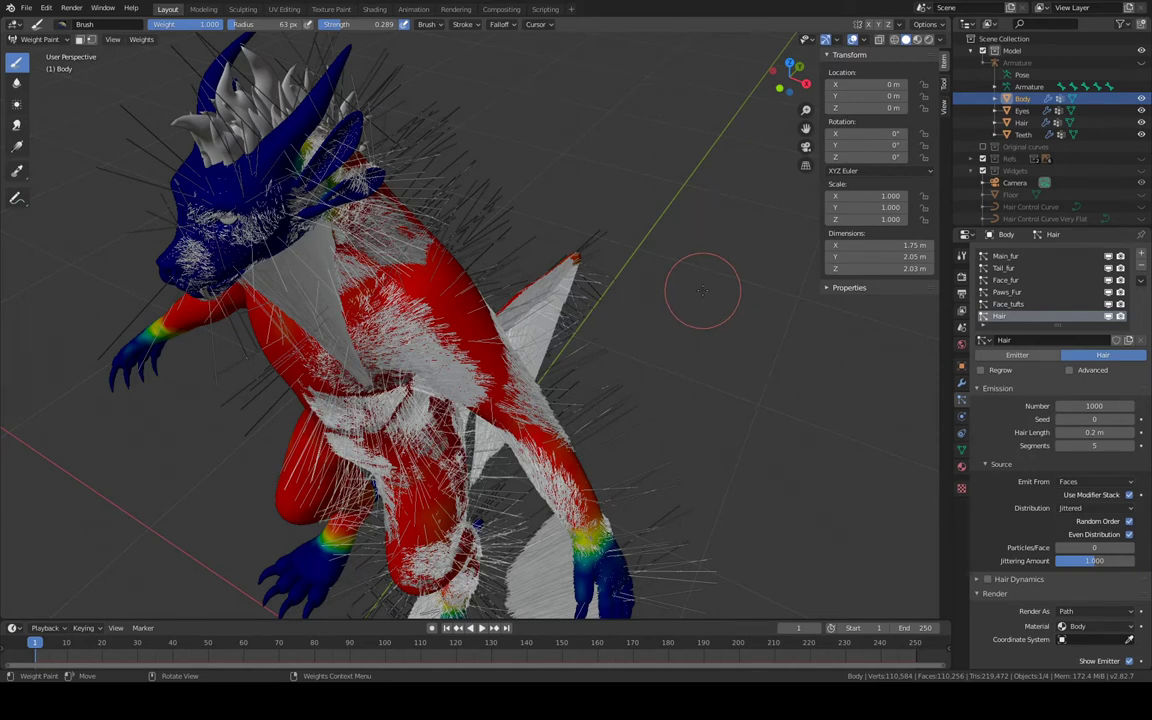
{"action": "left_click", "coordinate": [38, 39]}
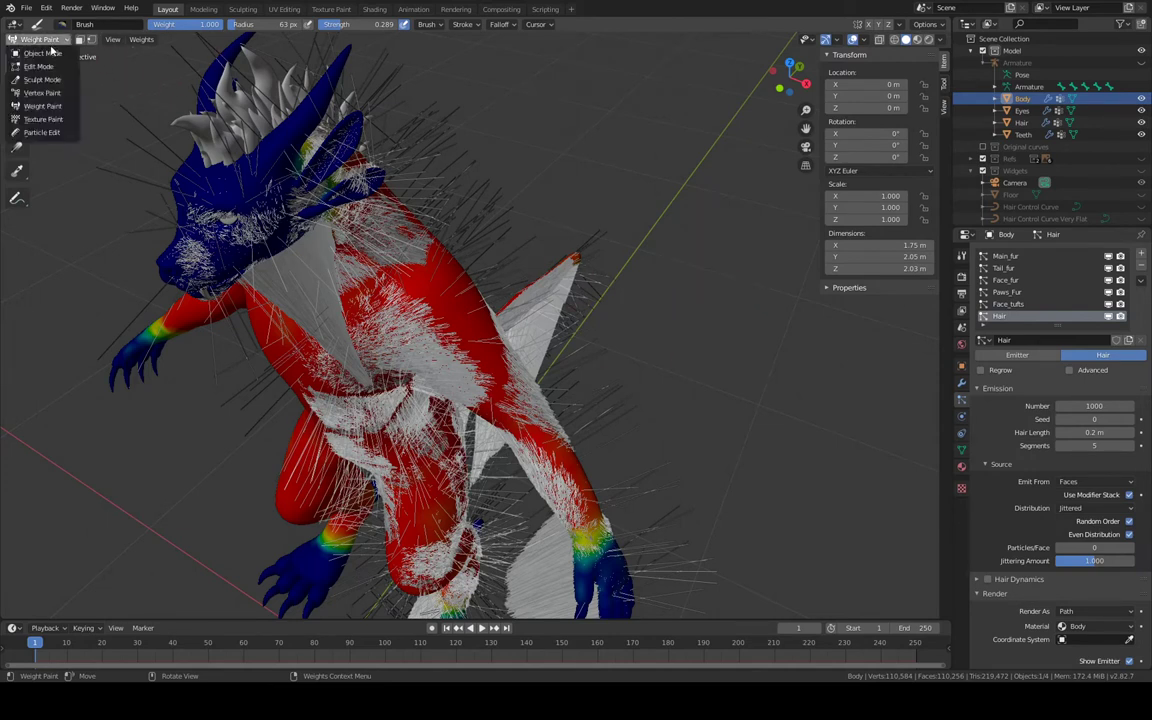
{"action": "left_click", "coordinate": [45, 54]}
{"action": "scroll", "coordinate": [352, 198], "scroll_direction": "up", "scroll_amount": 2}
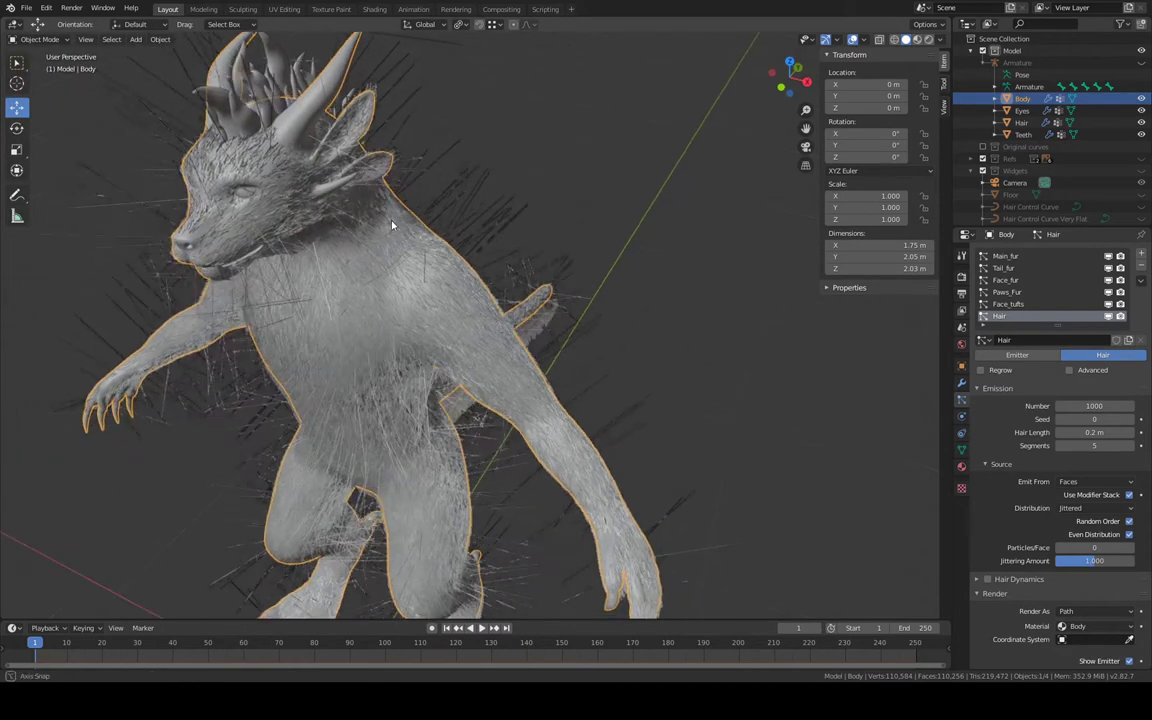
{"action": "left_click", "coordinate": [38, 39]}
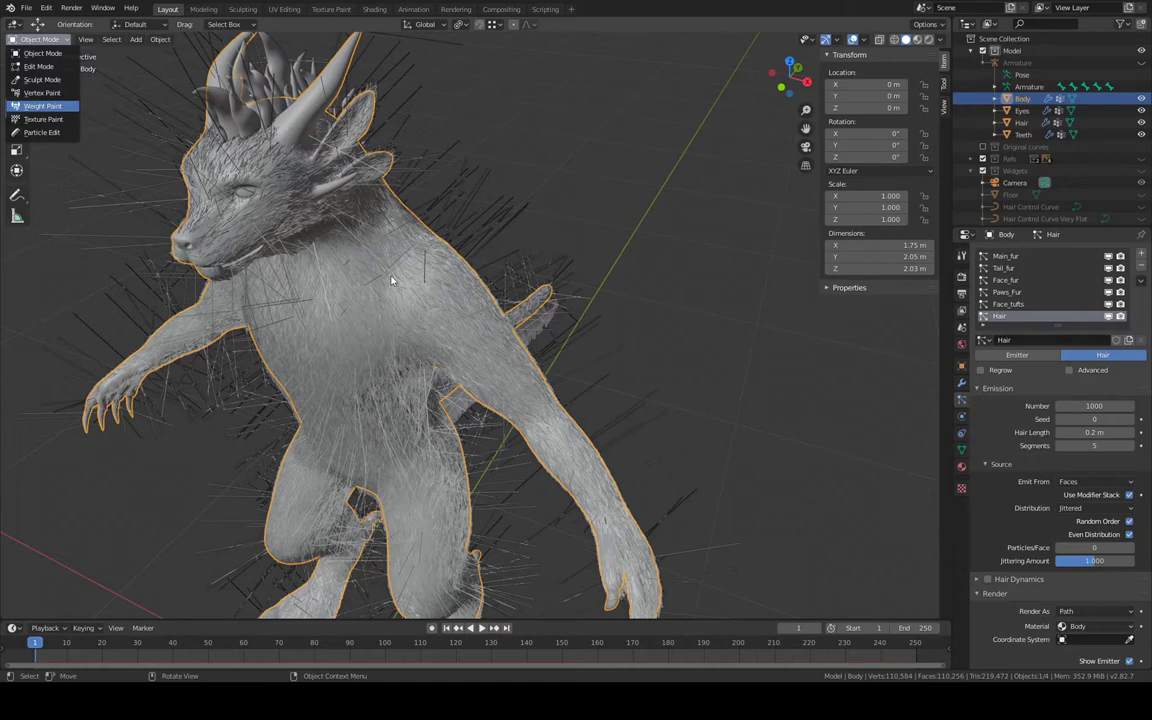
{"action": "key", "text": "Return"}
{"action": "mouse_move", "coordinate": [470, 330]}
{"action": "middle_mouse_down"}
{"action": "mouse_move", "coordinate": [490, 330]}
{"action": "mouse_move", "coordinate": [262, 283]}
{"action": "middle_mouse_up"}
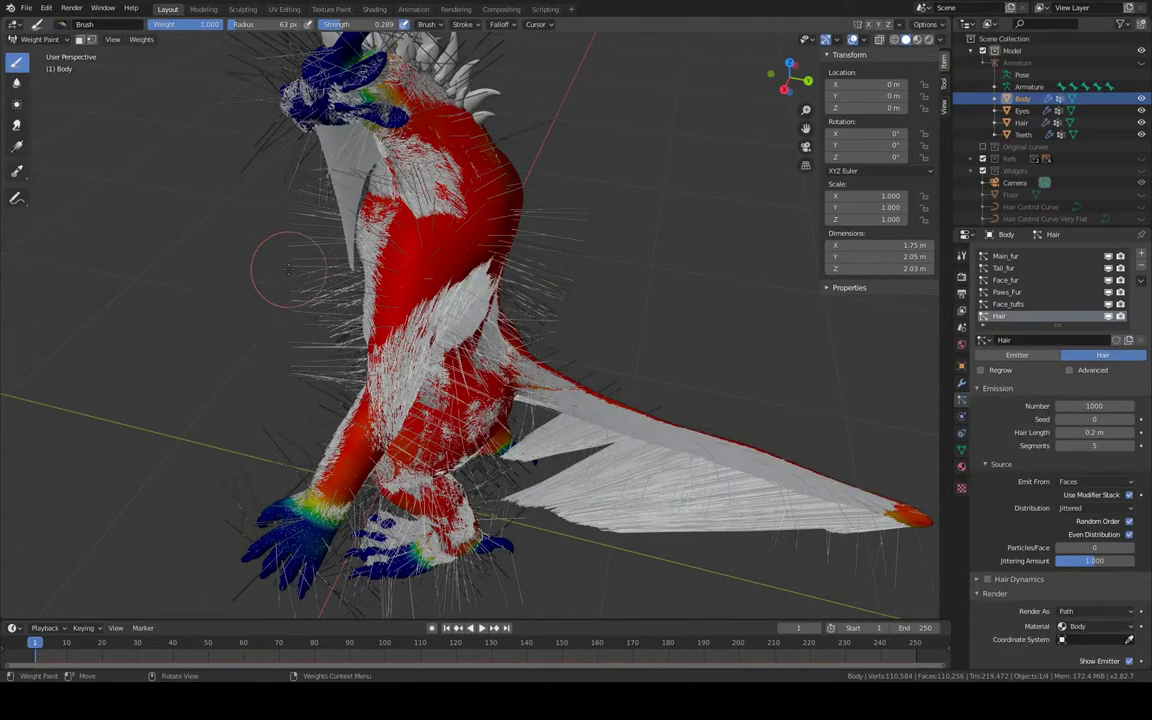
Make the empty Hair vertex group active, turning the mesh uniformly blue, then return to particle settings.
{"action": "left_click", "coordinate": [961, 450]}
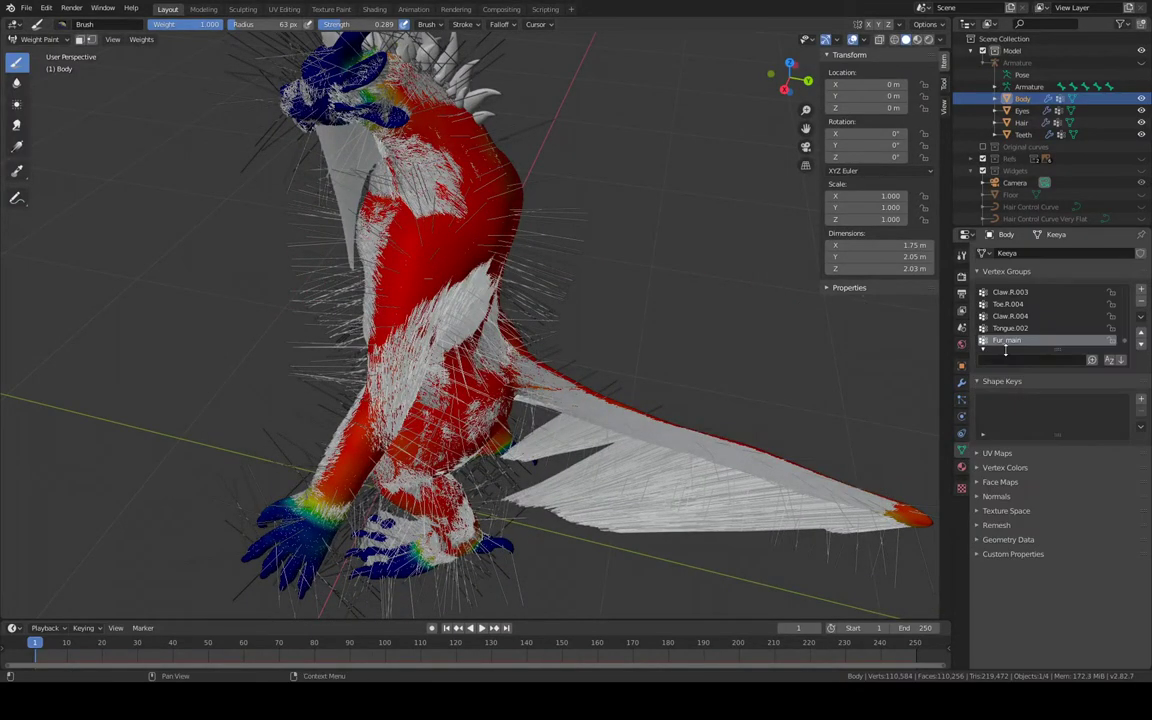
{"action": "scroll", "coordinate": [1005, 330], "scroll_direction": "down", "scroll_amount": 3}
{"action": "scroll", "coordinate": [1010, 330], "scroll_direction": "down", "scroll_amount": 2}
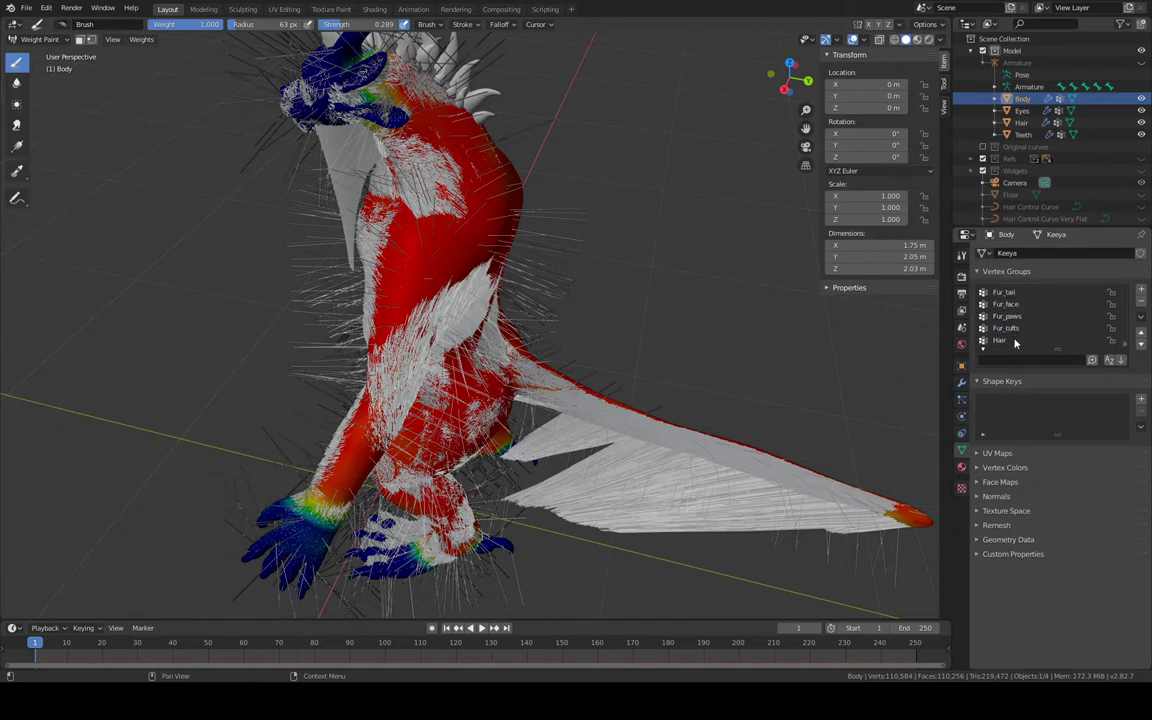
{"action": "left_click", "coordinate": [1006, 329]}
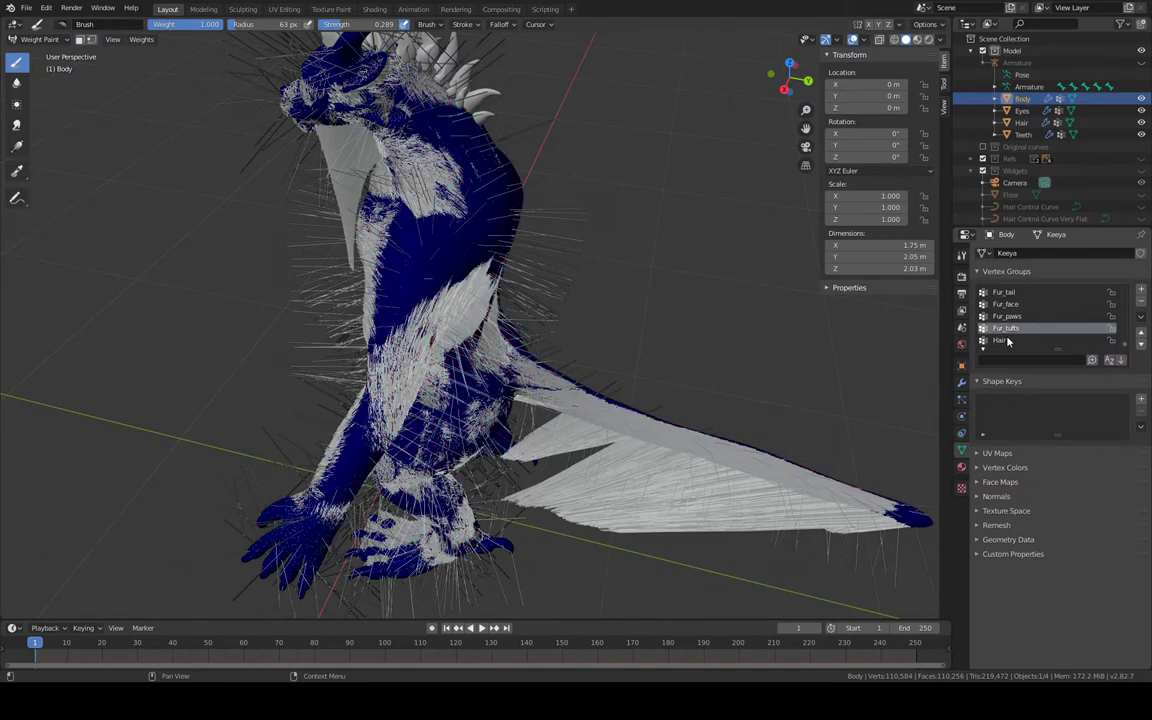
{"action": "left_click", "coordinate": [1000, 340]}
{"action": "mouse_move", "coordinate": [565, 243]}
{"action": "middle_mouse_down"}
{"action": "mouse_move", "coordinate": [462, 238]}
{"action": "mouse_move", "coordinate": [751, 283]}
{"action": "mouse_move", "coordinate": [729, 275]}
{"action": "middle_mouse_up"}
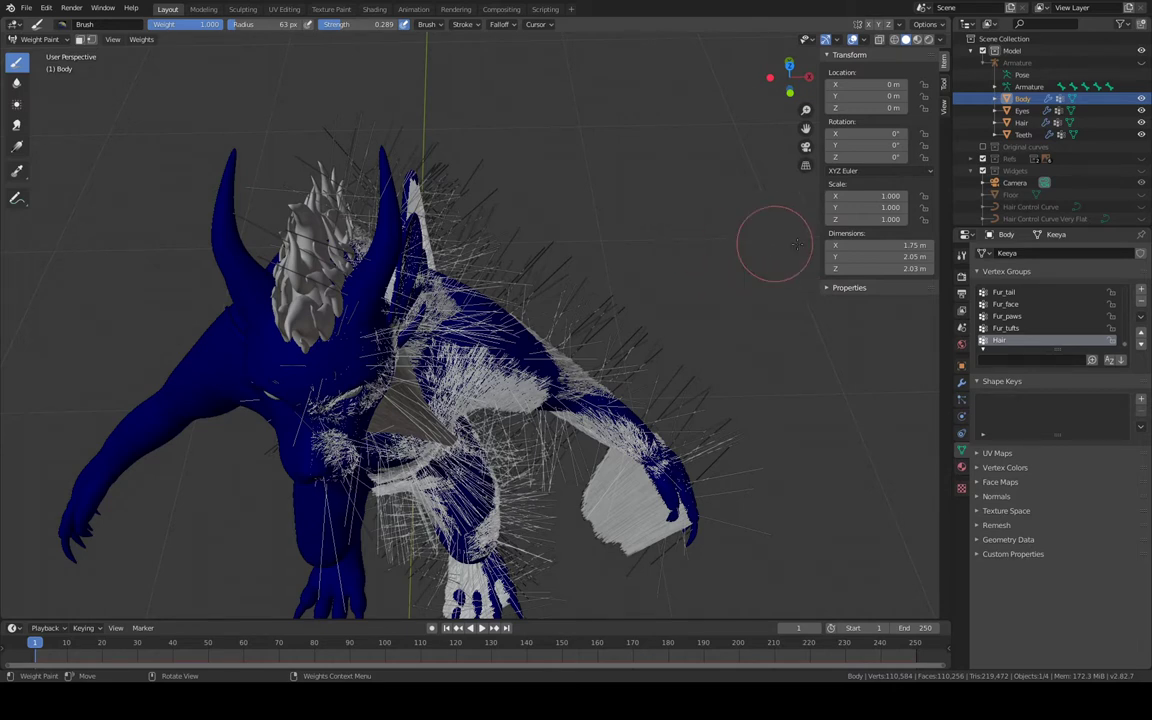
{"action": "left_click", "coordinate": [961, 404]}
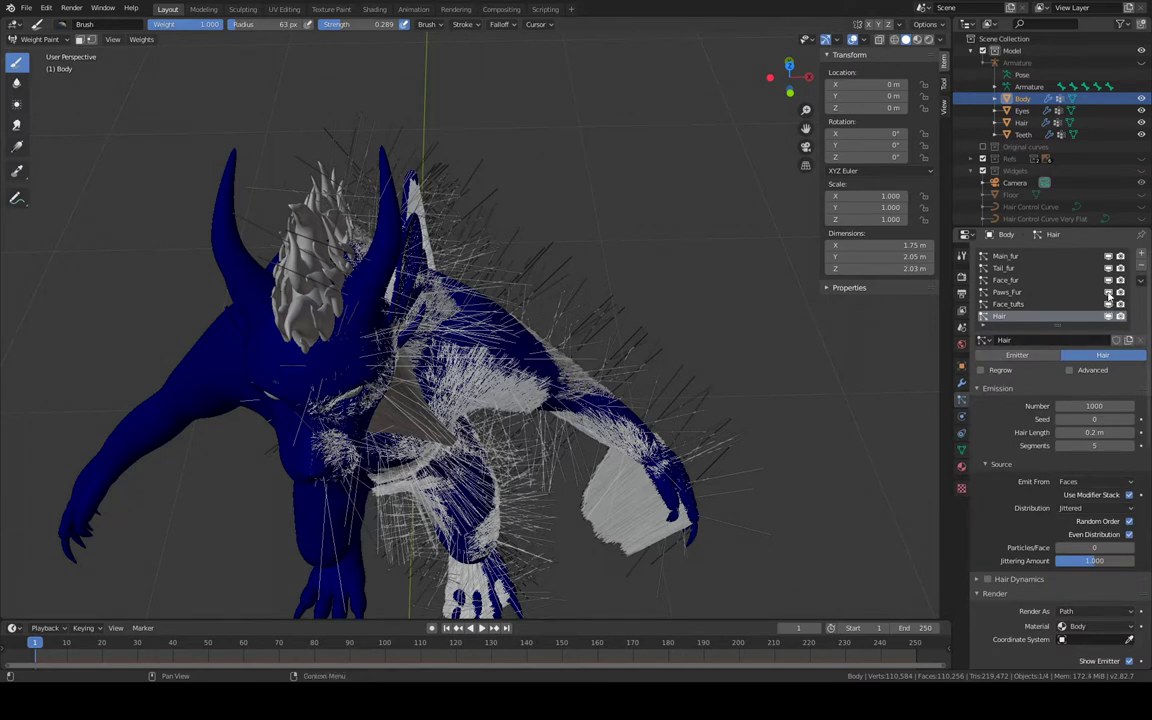
Turn off viewport display for the Face_tufts, Paws_Fur, Face_fur and Tail_fur particle systems.
{"action": "left_click", "coordinate": [1108, 304]}
{"action": "left_click", "coordinate": [1108, 291]}
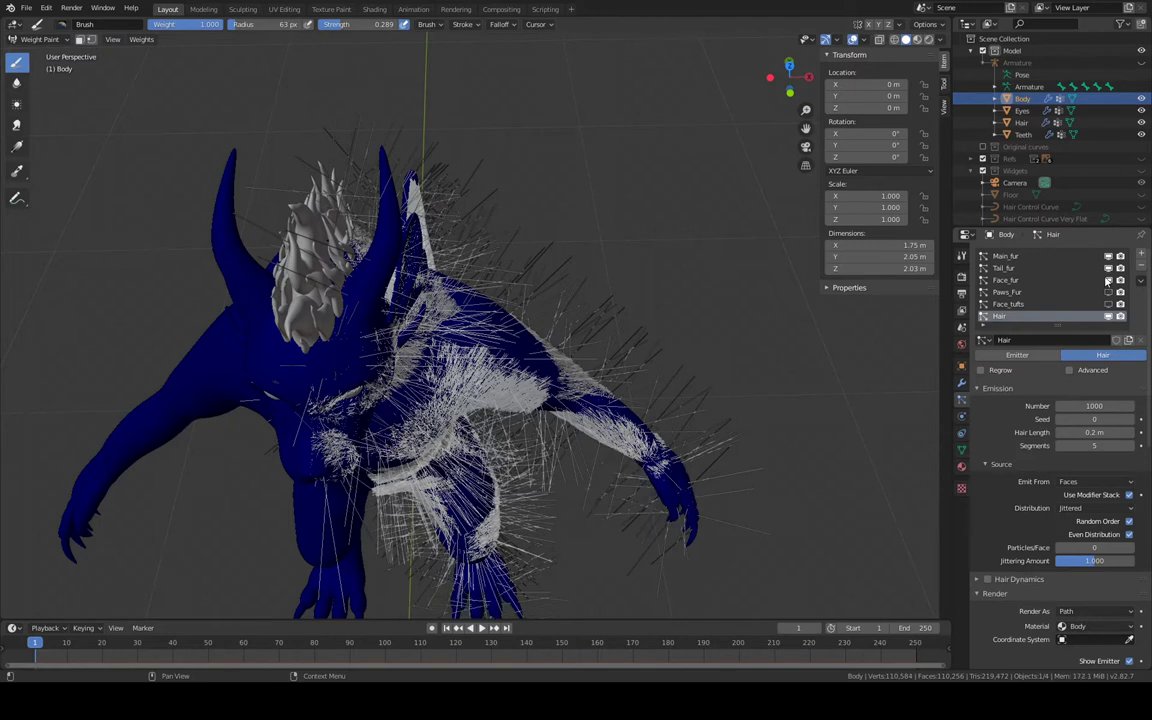
{"action": "left_click", "coordinate": [1108, 280]}
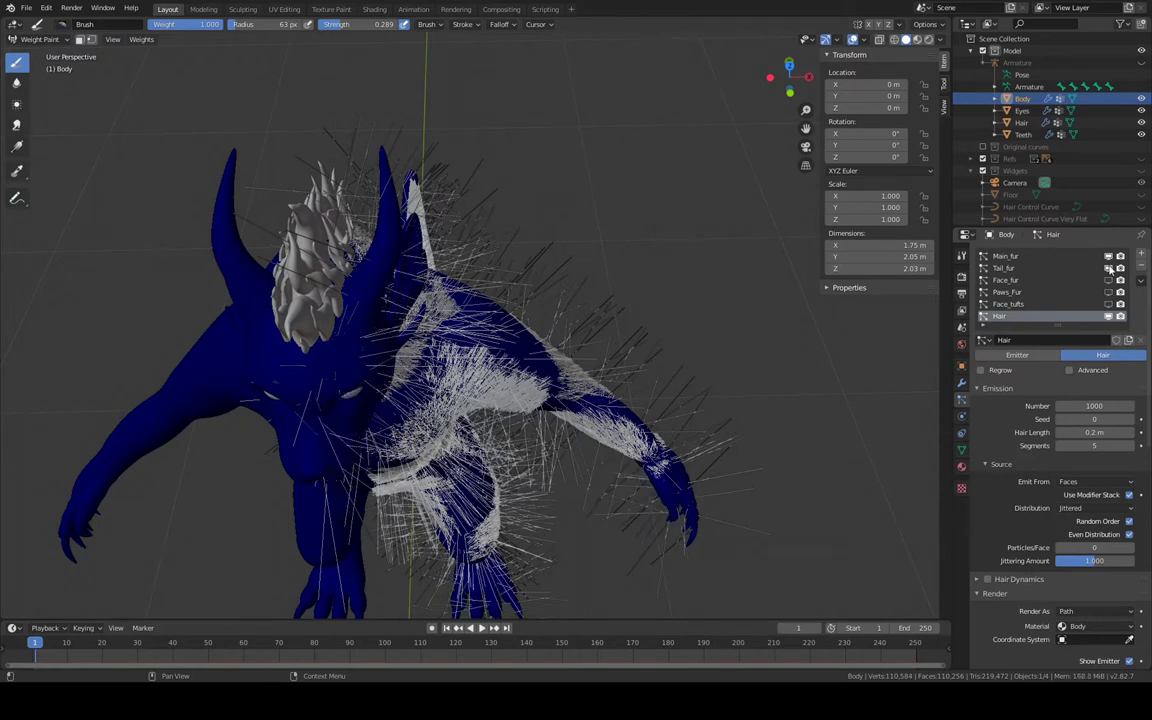
{"action": "left_click", "coordinate": [1108, 268]}
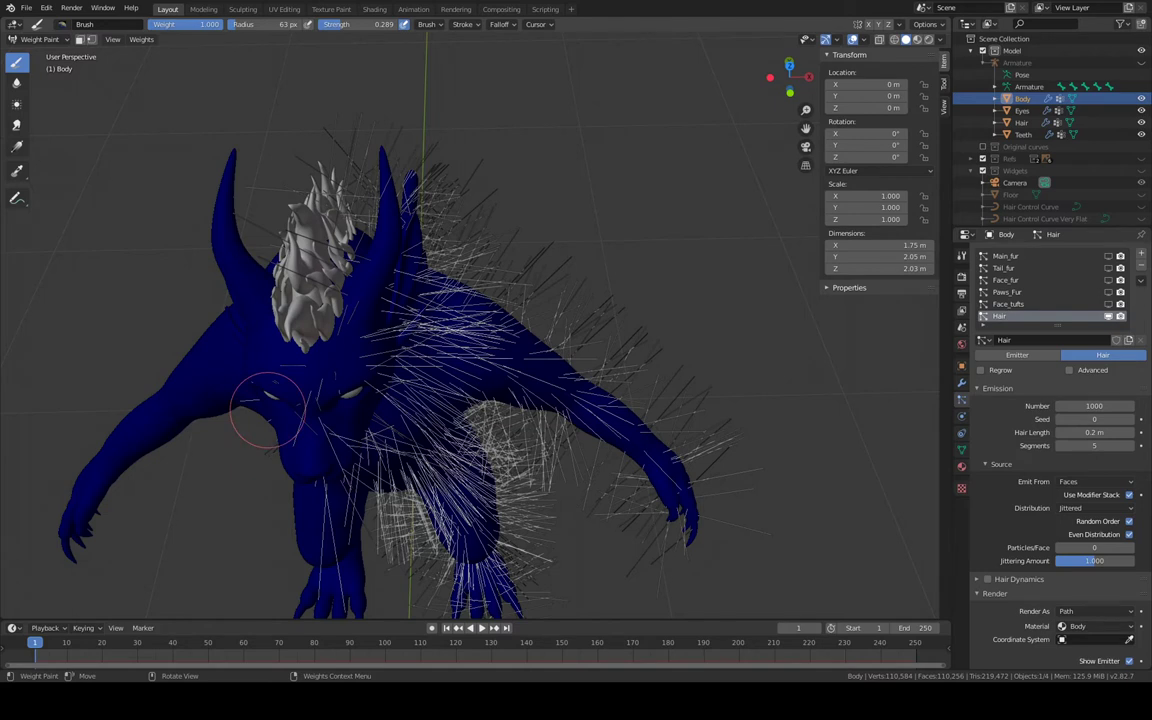
Orbit round to the creature's back and show the Mirror, Armature, Subdivision and particle modifiers.
{"action": "left_click", "coordinate": [962, 384]}
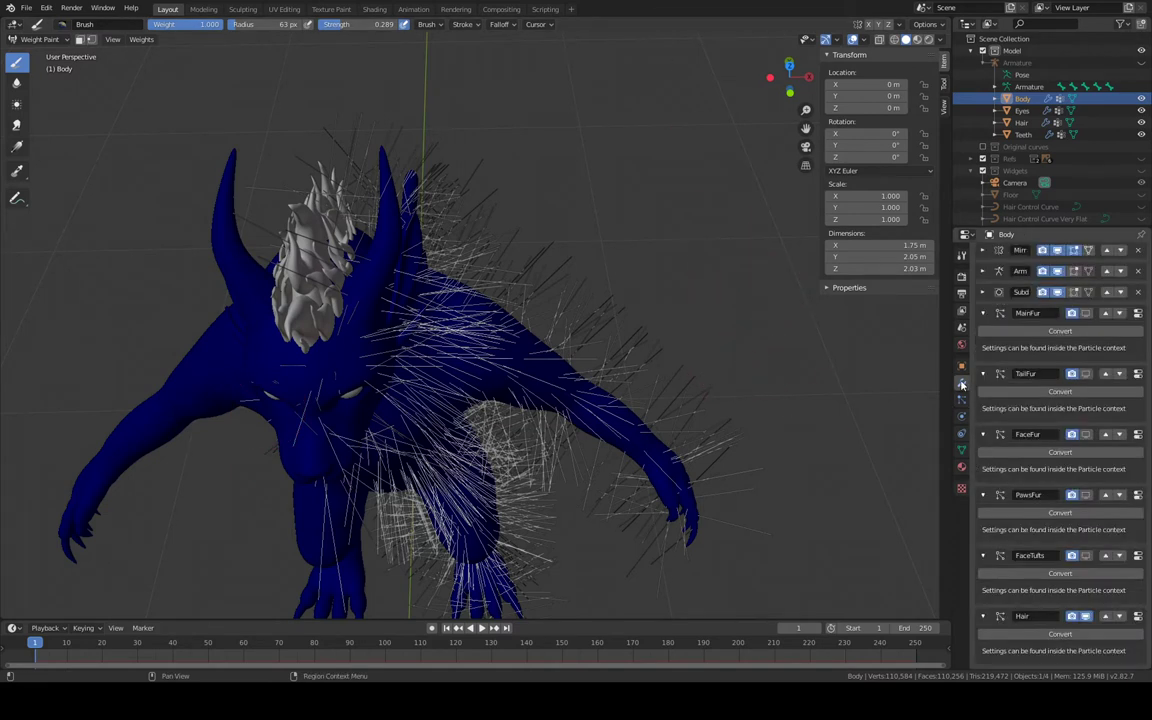
{"action": "left_click", "coordinate": [962, 400]}
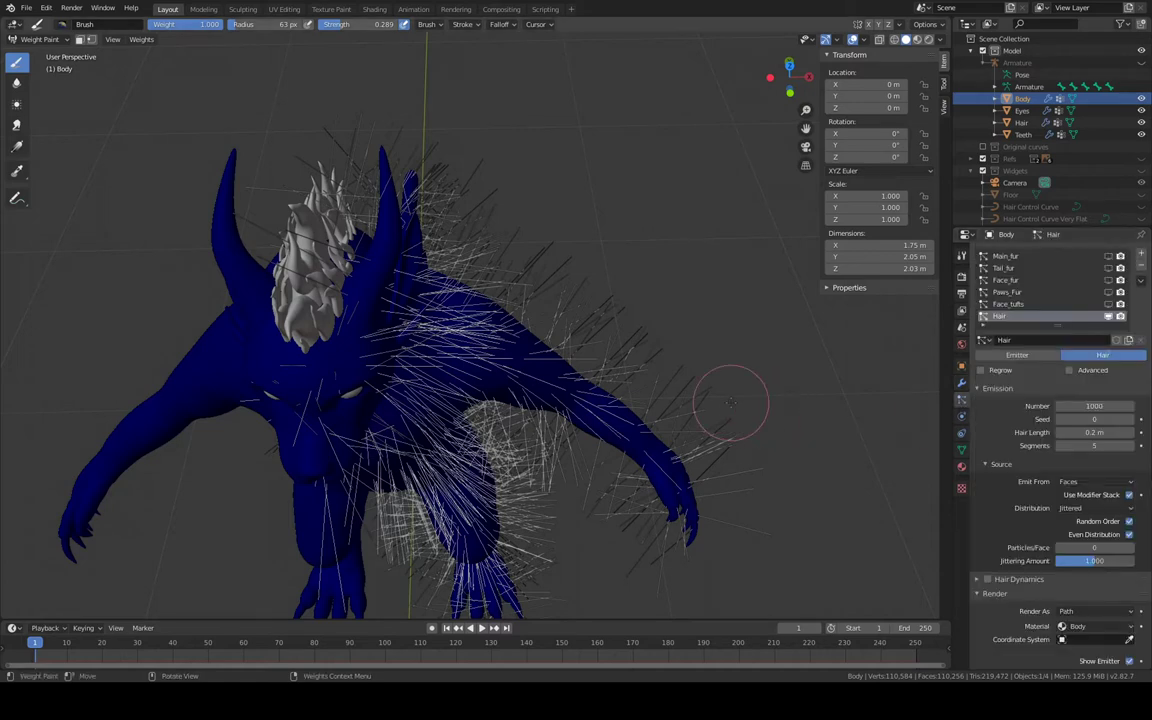
{"action": "middle_click_drag", "start_coordinate": [728, 399], "coordinate": [842, 411]}
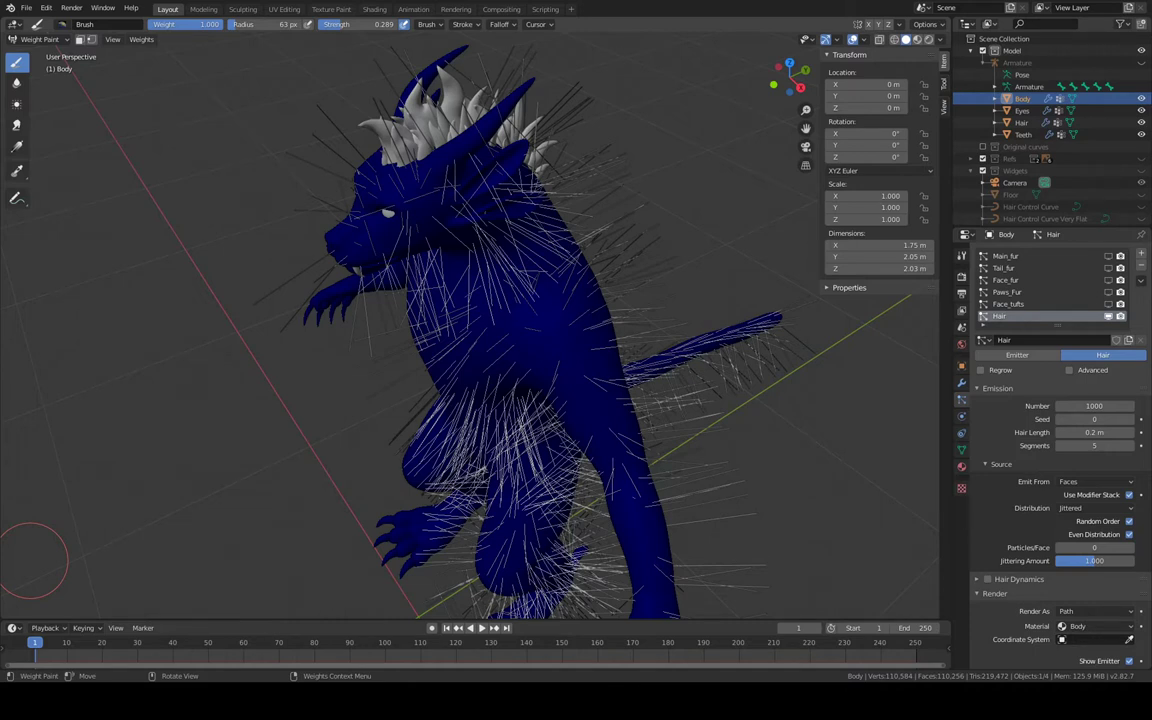
{"action": "mouse_move", "coordinate": [726, 488]}
{"action": "middle_mouse_down"}
{"action": "mouse_move", "coordinate": [614, 477]}
{"action": "mouse_move", "coordinate": [592, 424]}
{"action": "middle_mouse_up"}
{"action": "scroll", "coordinate": [600, 440], "scroll_direction": "down", "scroll_amount": 4}
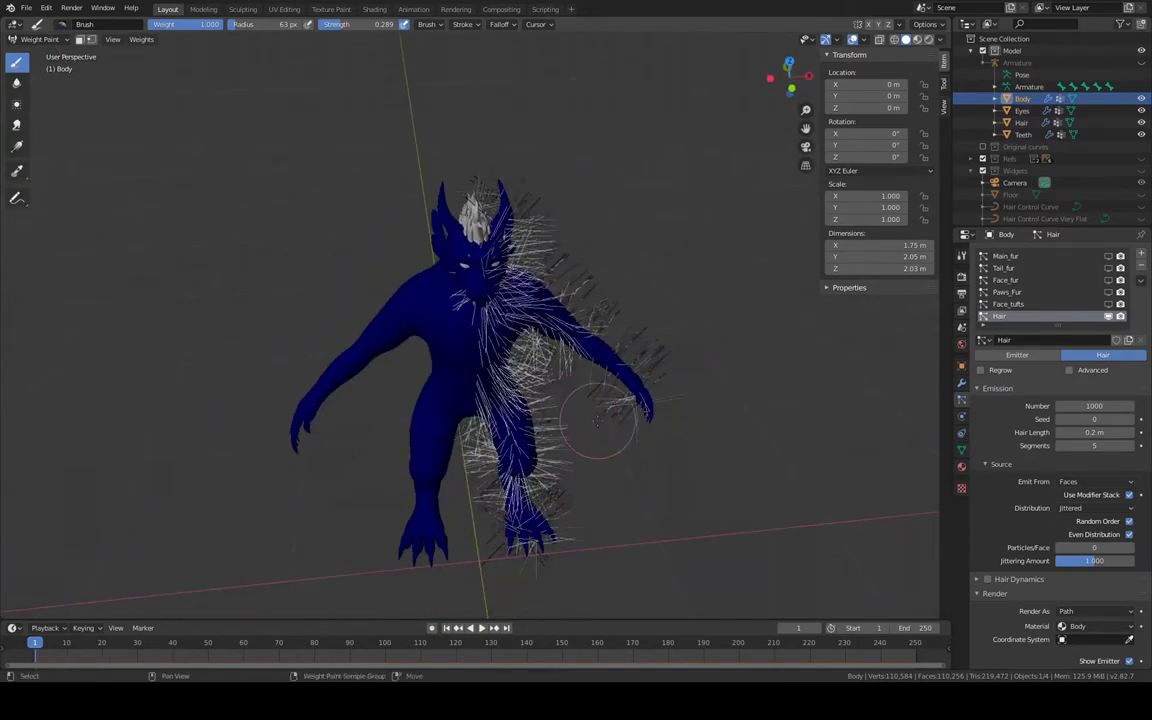
{"action": "left_click", "coordinate": [962, 383]}
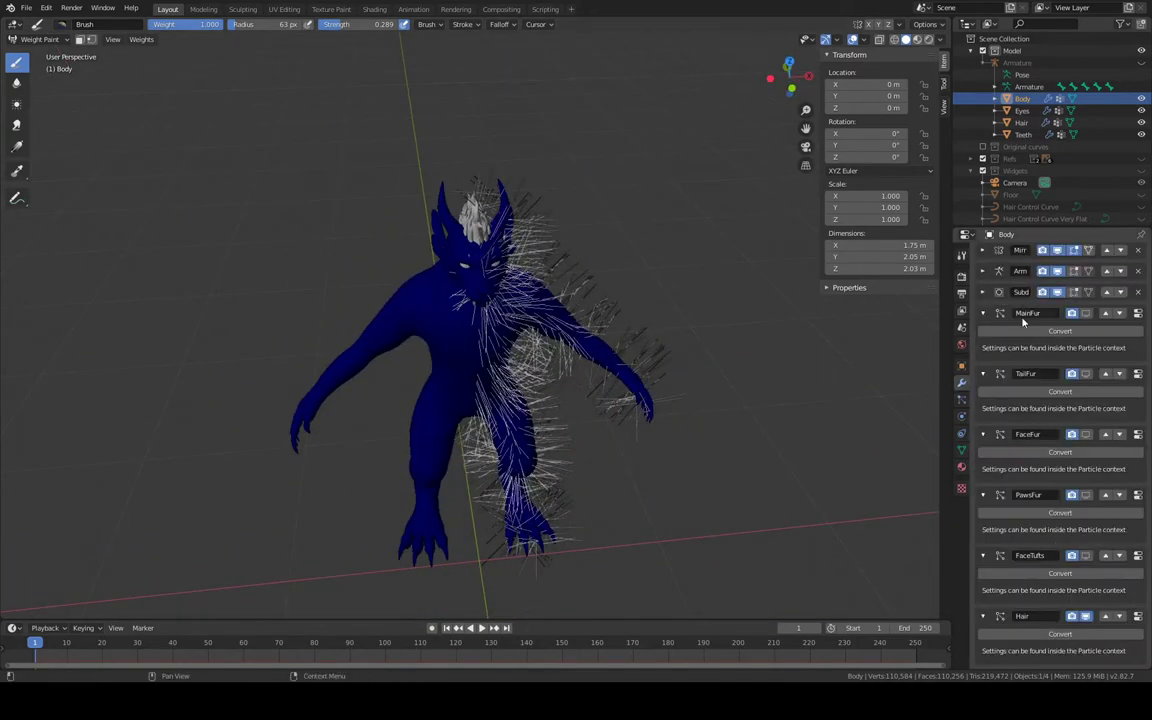
Toggle the Mirror and Subdivision modifiers' viewport display off and back on.
{"action": "left_click", "coordinate": [1058, 250]}
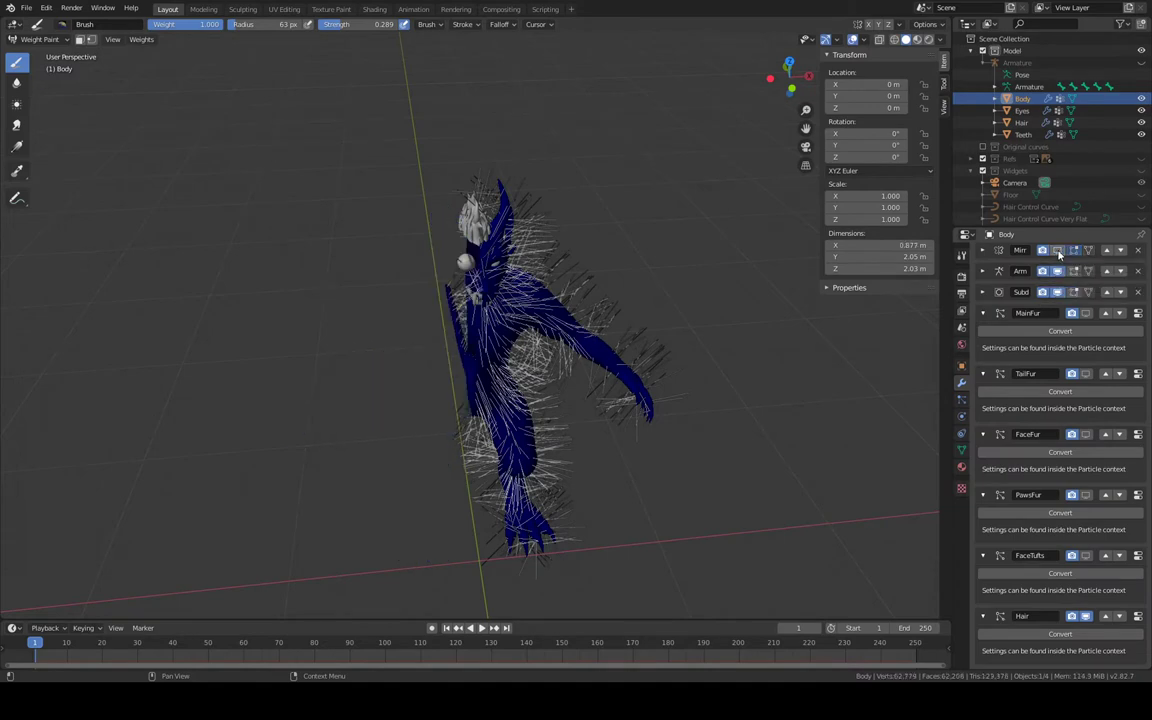
{"action": "left_click", "coordinate": [1058, 250]}
{"action": "scroll", "coordinate": [727, 306], "scroll_direction": "up", "scroll_amount": 1}
{"action": "scroll", "coordinate": [727, 301], "scroll_direction": "up", "scroll_amount": 2}
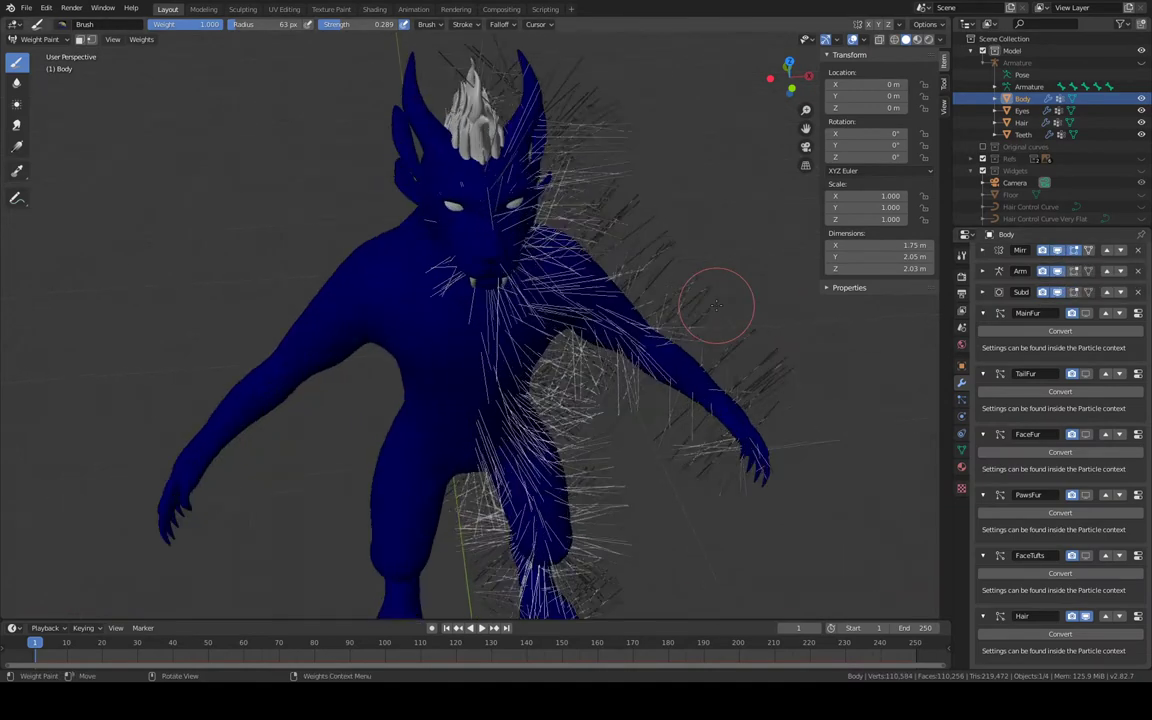
{"action": "scroll", "coordinate": [752, 315], "scroll_direction": "up", "scroll_amount": 2}
{"action": "middle_click_drag", "start_coordinate": [752, 314], "coordinate": [771, 321]}
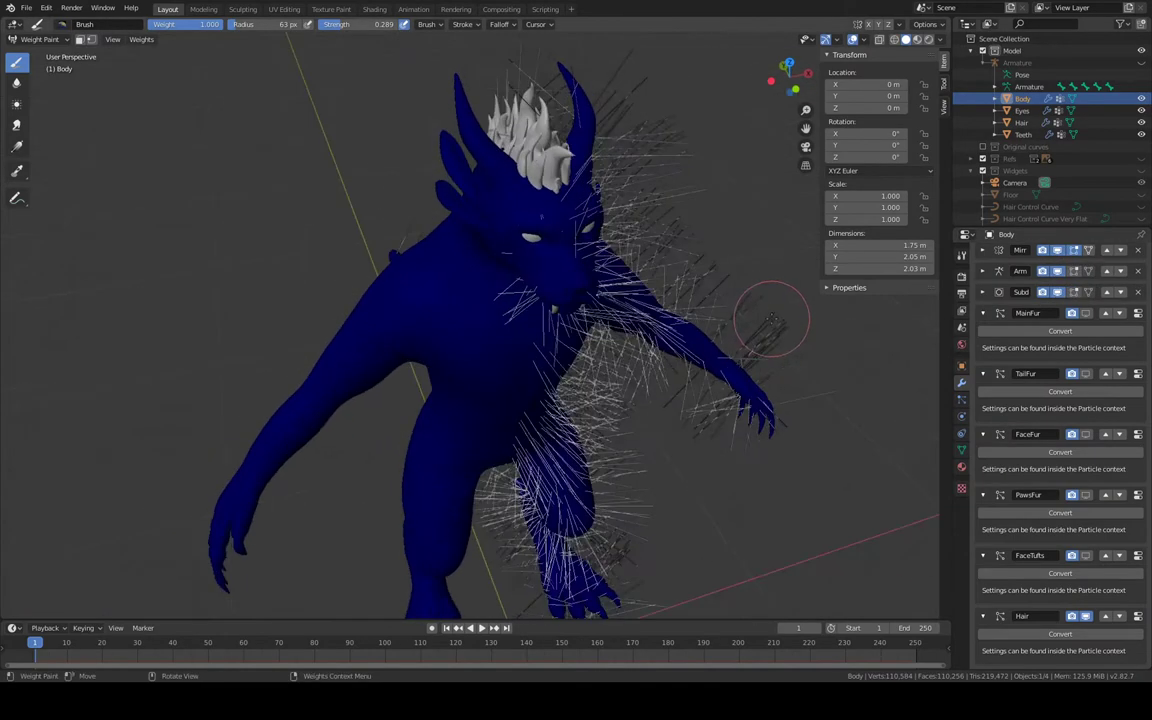
{"action": "left_click", "coordinate": [1057, 292]}
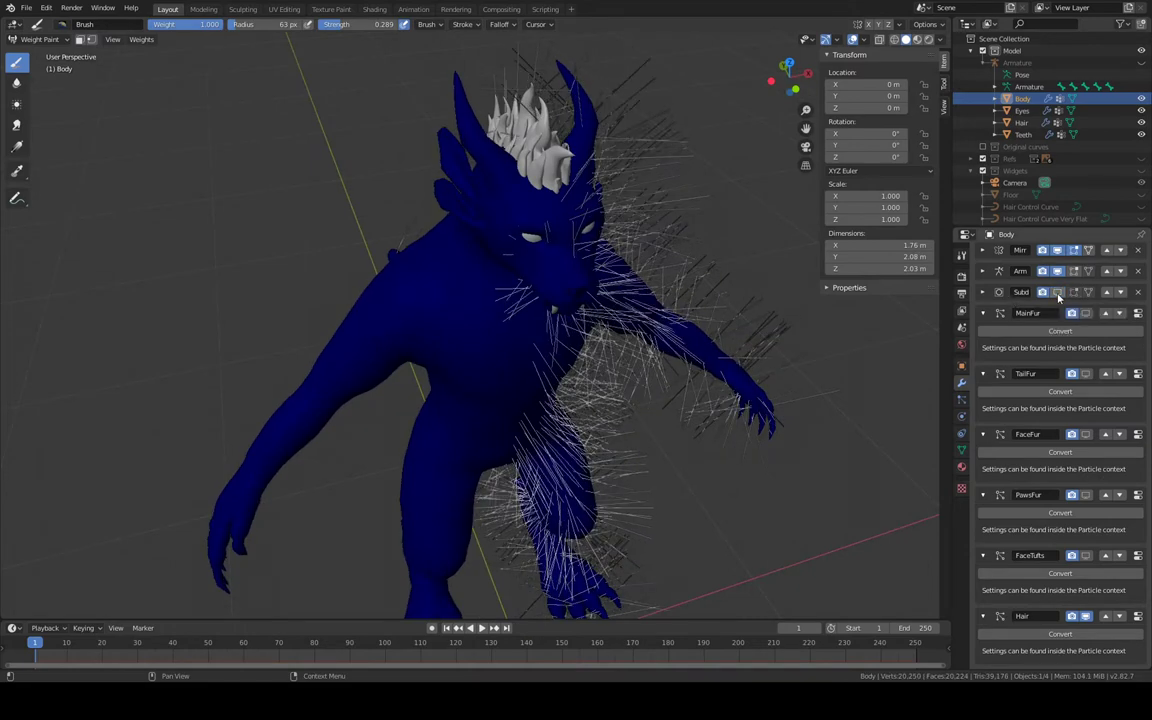
{"action": "left_click", "coordinate": [1057, 292]}
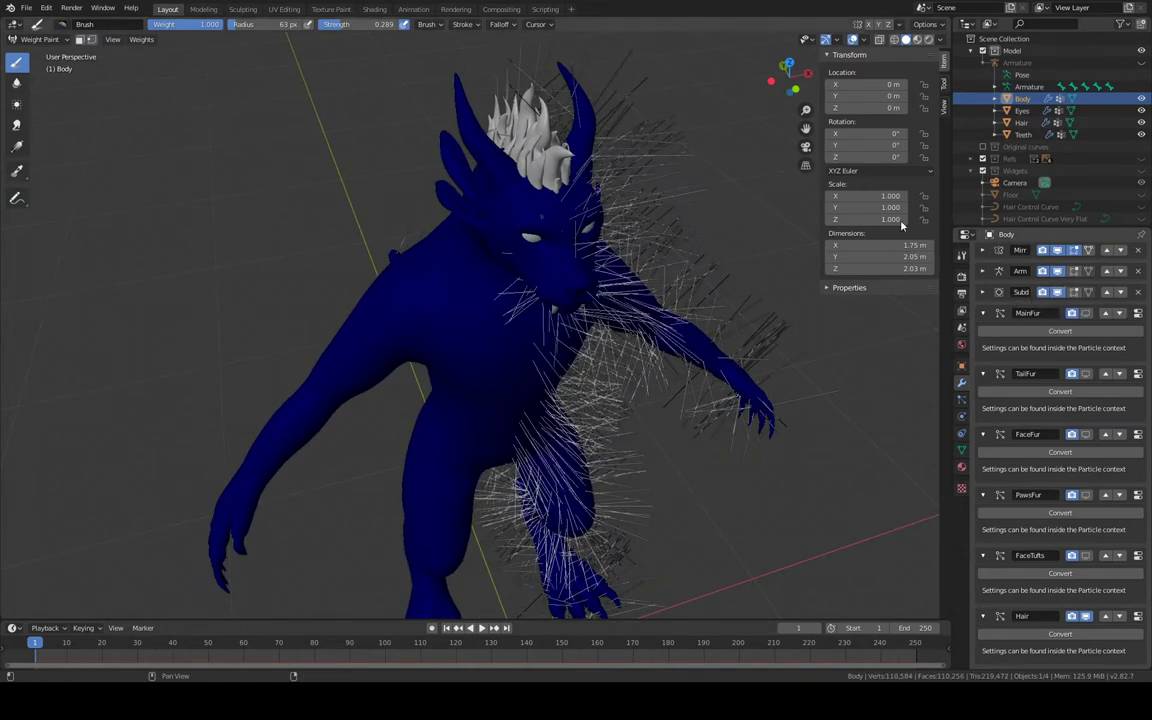
Switch the Body to Object Mode and show the MainFur hair in the viewport.
{"action": "left_click", "coordinate": [40, 39]}
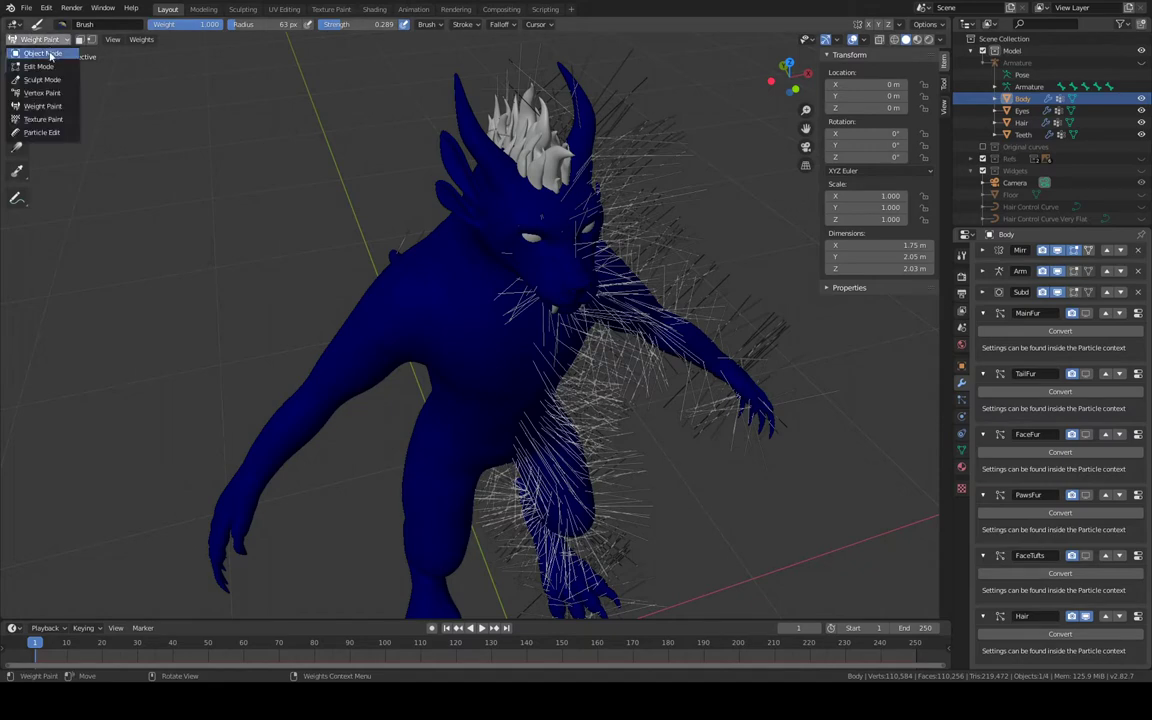
{"action": "left_click", "coordinate": [50, 56]}
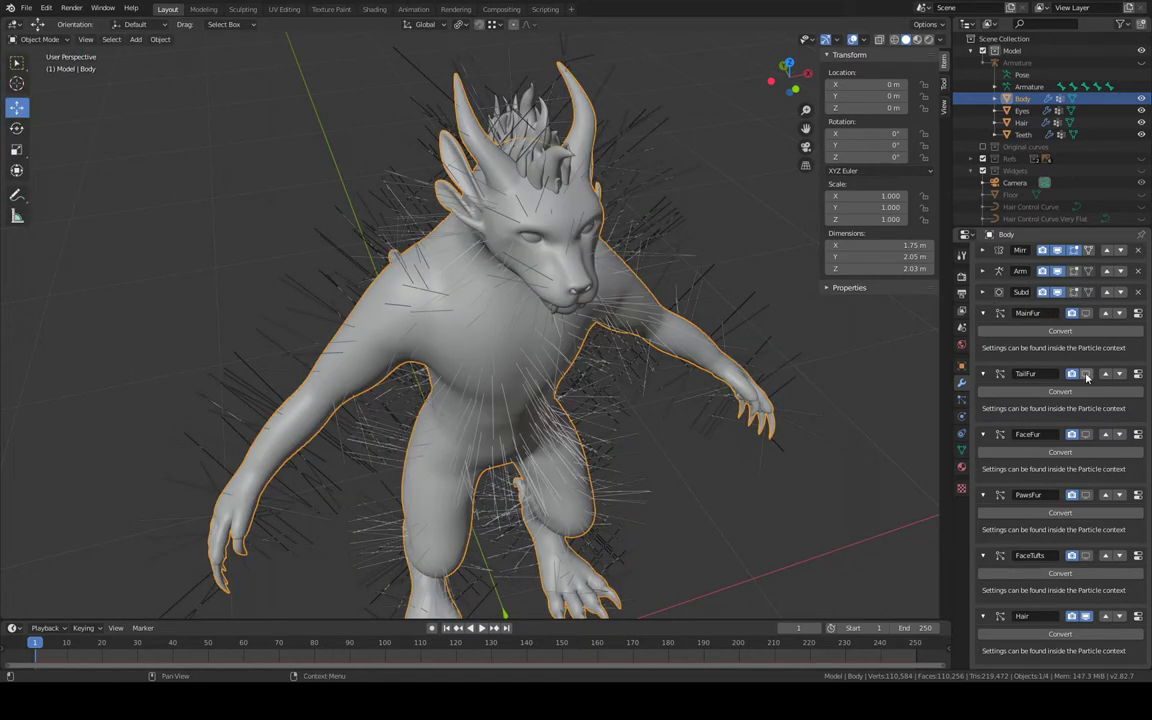
{"action": "scroll", "coordinate": [1088, 350], "scroll_direction": "up", "scroll_amount": 1}
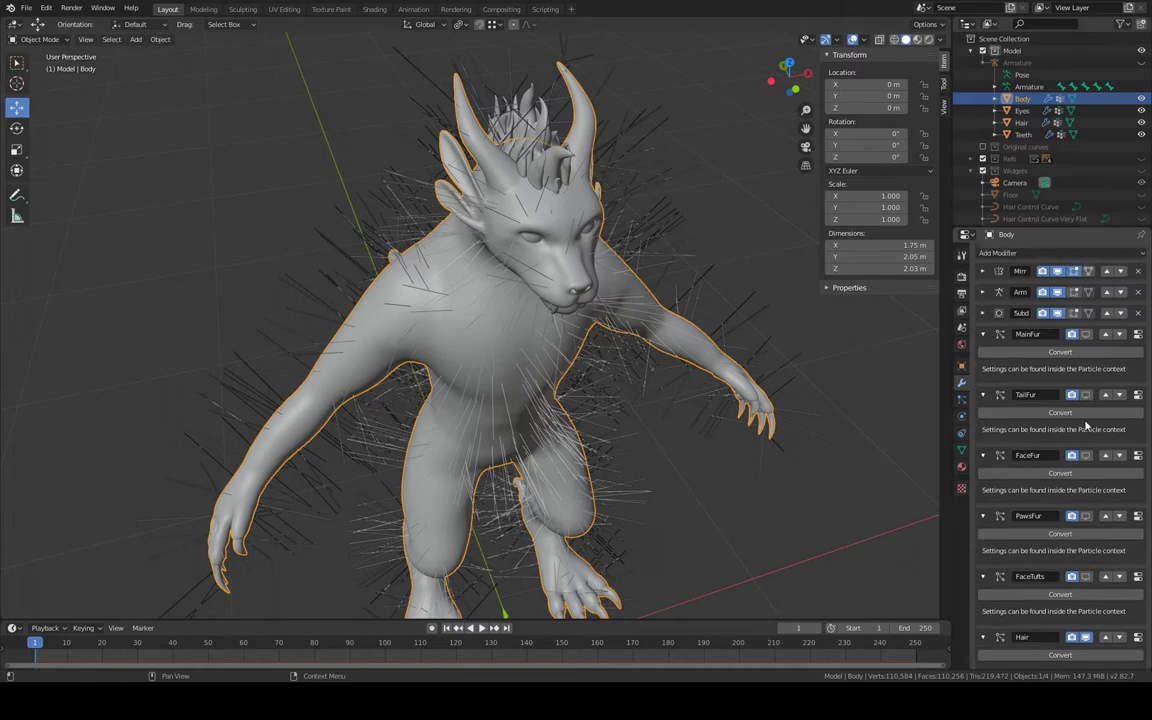
{"action": "left_click", "coordinate": [1087, 333]}
Recheck the Subdivision and Mirror viewport toggles, leaving both on, from the creature's front.
{"action": "left_click", "coordinate": [1057, 313]}
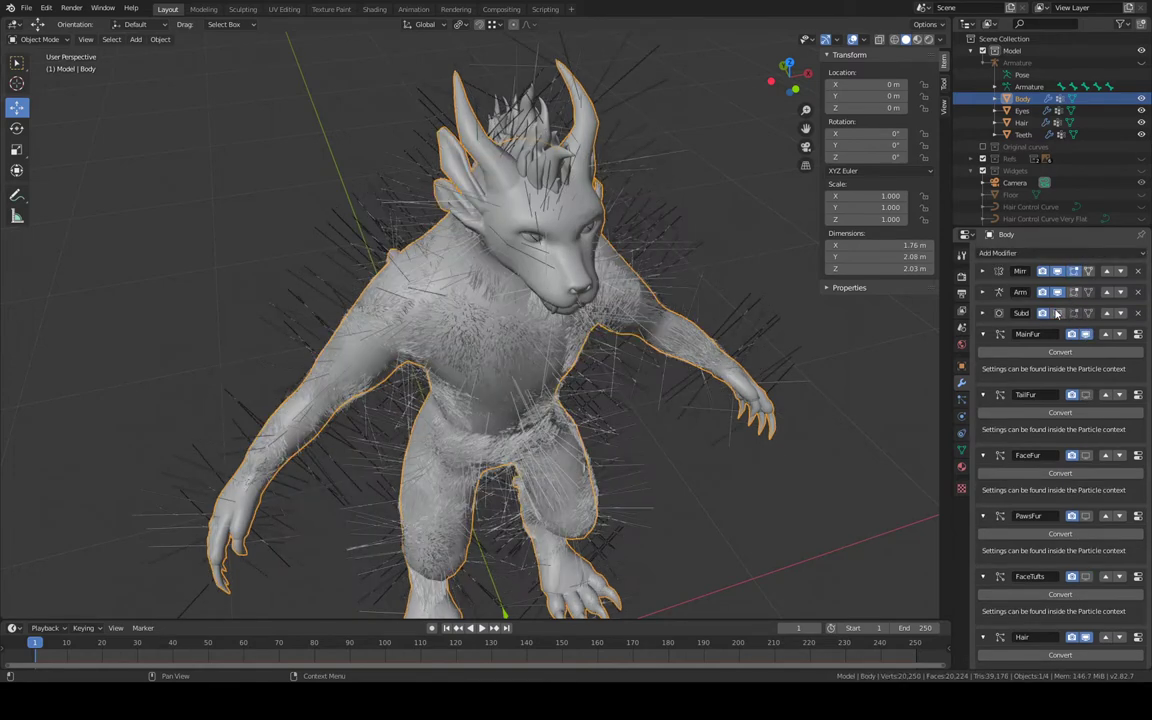
{"action": "mouse_move", "coordinate": [700, 320]}
{"action": "middle_mouse_down"}
{"action": "mouse_move", "coordinate": [639, 275]}
{"action": "mouse_move", "coordinate": [700, 300]}
{"action": "mouse_move", "coordinate": [895, 334]}
{"action": "middle_mouse_up"}
{"action": "left_click", "coordinate": [1057, 313]}
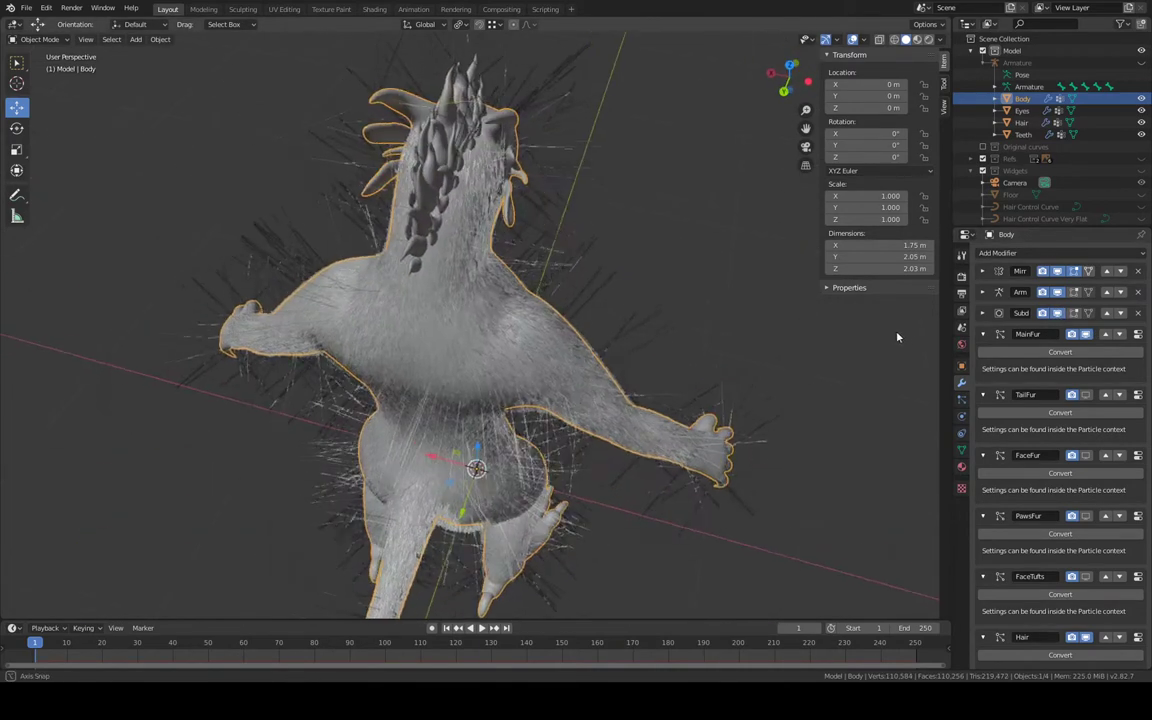
{"action": "left_click", "coordinate": [1058, 274]}
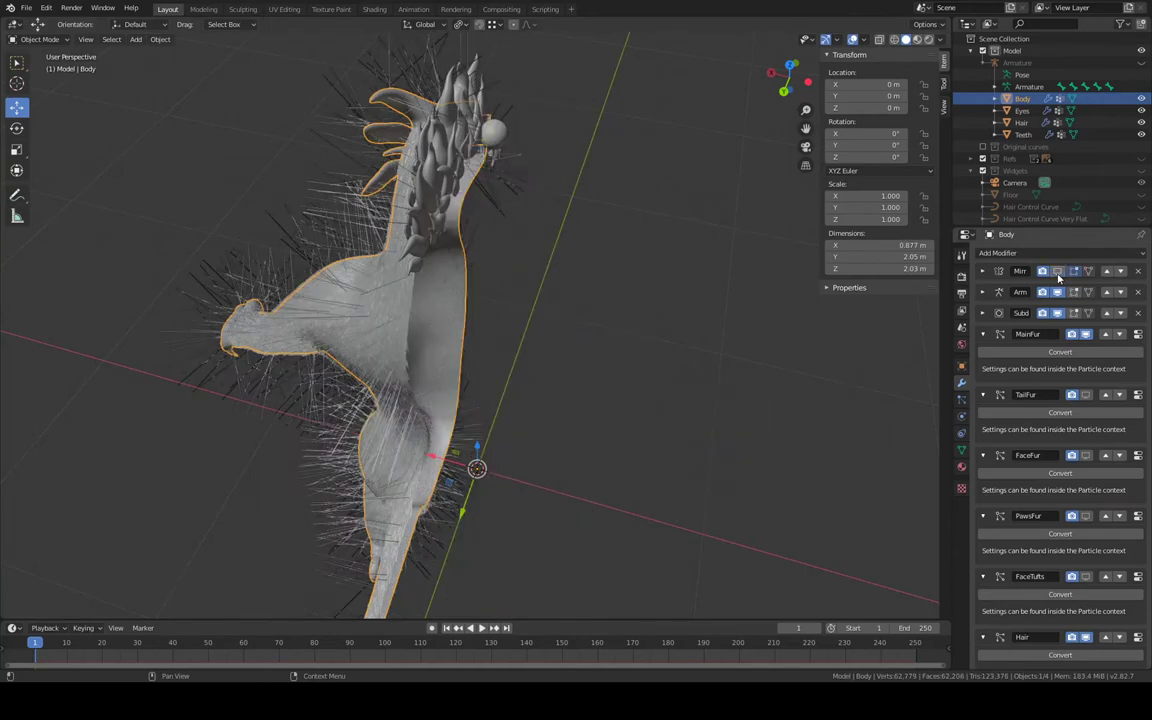
{"action": "left_click", "coordinate": [1058, 274]}
{"action": "mouse_move", "coordinate": [771, 334]}
{"action": "middle_mouse_down"}
{"action": "mouse_move", "coordinate": [562, 325]}
{"action": "mouse_move", "coordinate": [416, 355]}
{"action": "mouse_move", "coordinate": [331, 311]}
{"action": "mouse_move", "coordinate": [367, 351]}
{"action": "mouse_move", "coordinate": [473, 347]}
{"action": "mouse_move", "coordinate": [470, 320]}
{"action": "middle_mouse_up"}
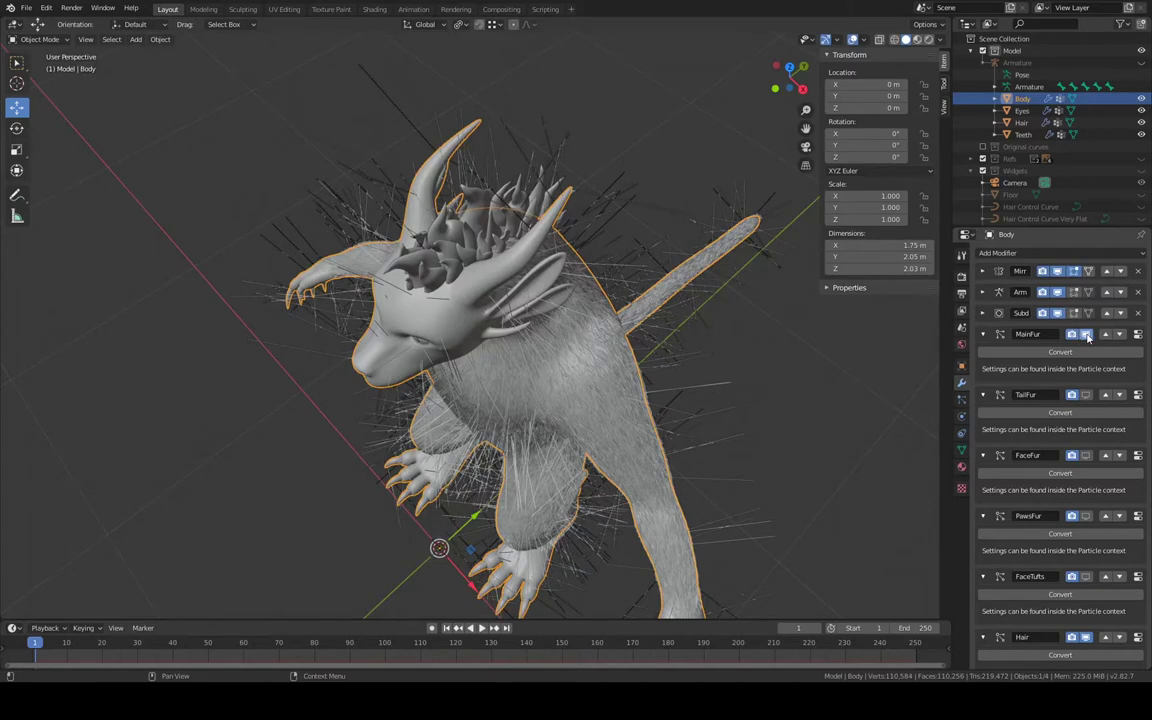
{"action": "scroll", "coordinate": [1079, 478], "scroll_direction": "down", "scroll_amount": 1}
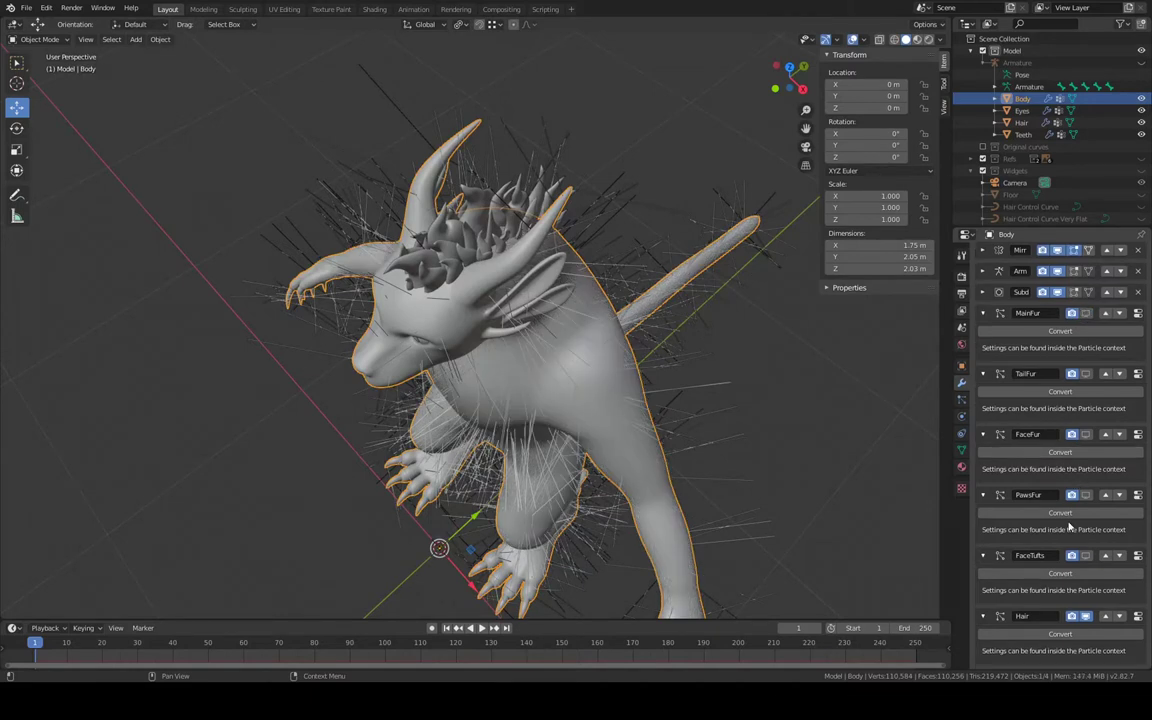
{"action": "scroll", "coordinate": [1069, 527], "scroll_direction": "up", "scroll_amount": 1}
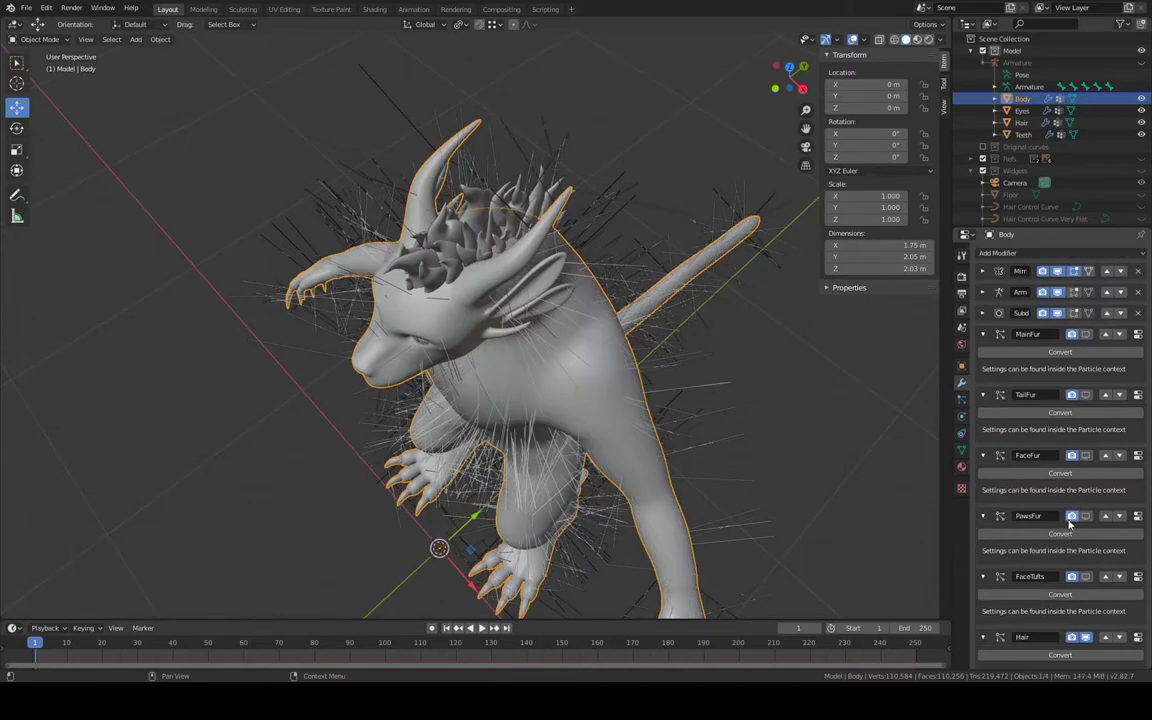
Show the Hair particle settings: 1000 strands, 0.2 m long, emitted from faces.
{"action": "left_click", "coordinate": [962, 401]}
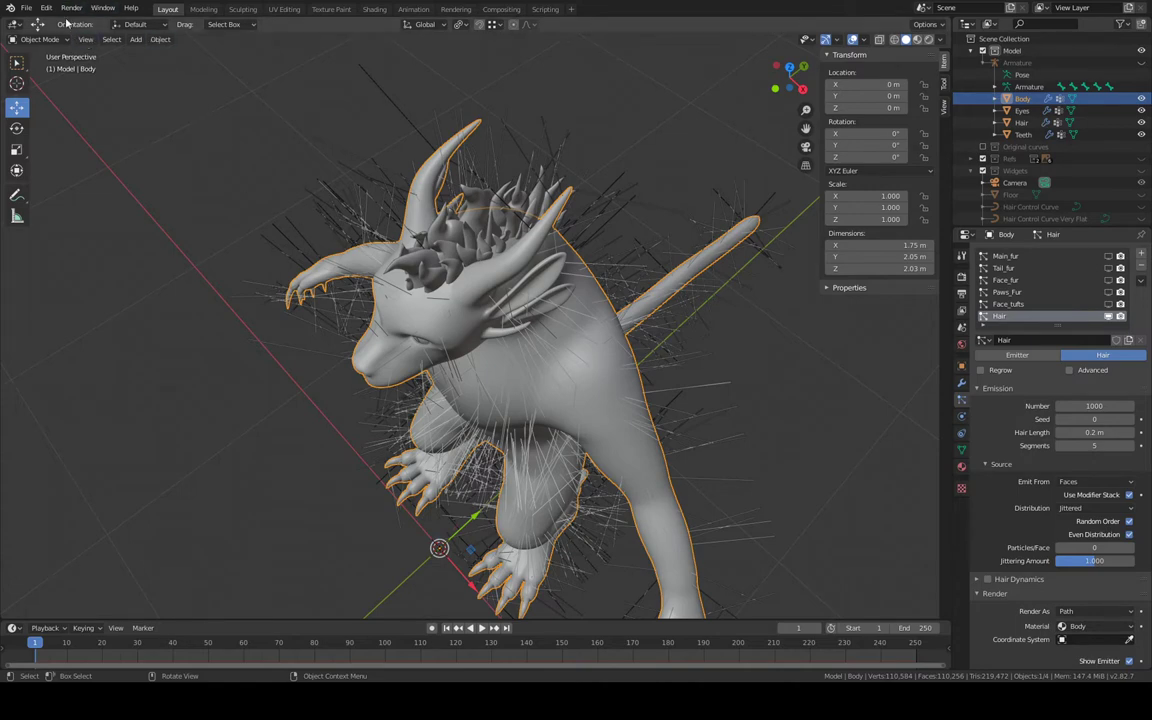
Put the Body in Weight Paint mode, hide the Hair strands, and zoom onto the chest from the front.
{"action": "left_click", "coordinate": [44, 40]}
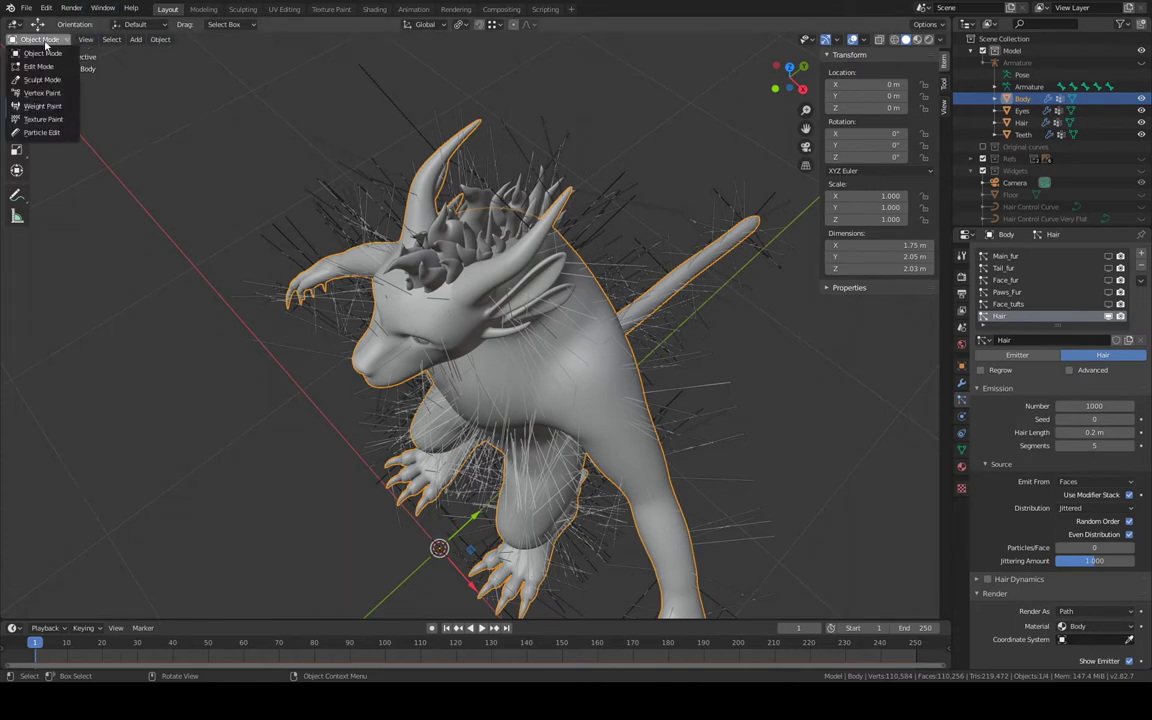
{"action": "left_click", "coordinate": [52, 108]}
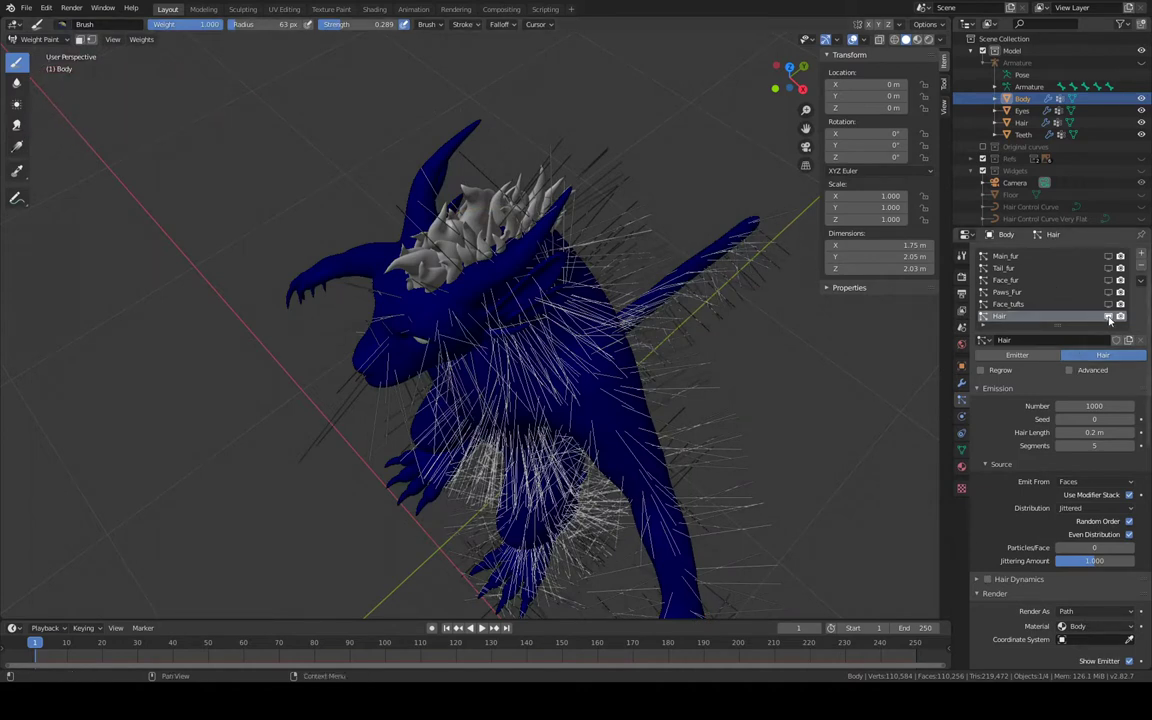
{"action": "left_click", "coordinate": [1110, 316]}
{"action": "mouse_move", "coordinate": [607, 270]}
{"action": "middle_mouse_down"}
{"action": "mouse_move", "coordinate": [520, 225]}
{"action": "mouse_move", "coordinate": [461, 231]}
{"action": "mouse_move", "coordinate": [363, 343]}
{"action": "middle_mouse_up"}
{"action": "scroll", "coordinate": [461, 231], "scroll_direction": "up", "scroll_amount": 2}
{"action": "scroll", "coordinate": [461, 231], "scroll_direction": "up", "scroll_amount": 2}
{"action": "scroll", "coordinate": [461, 231], "scroll_direction": "up", "scroll_amount": 2}
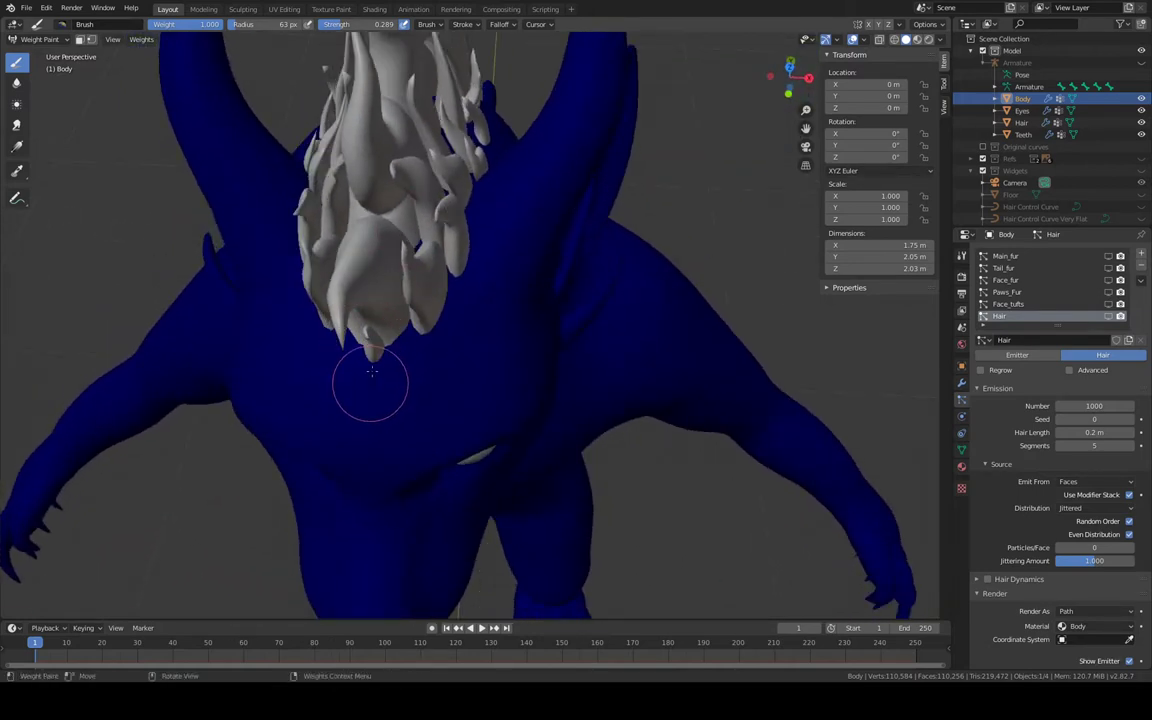
Show the wireframe overlay and paint first light weight strokes on the chest.
{"action": "left_click", "coordinate": [861, 44]}
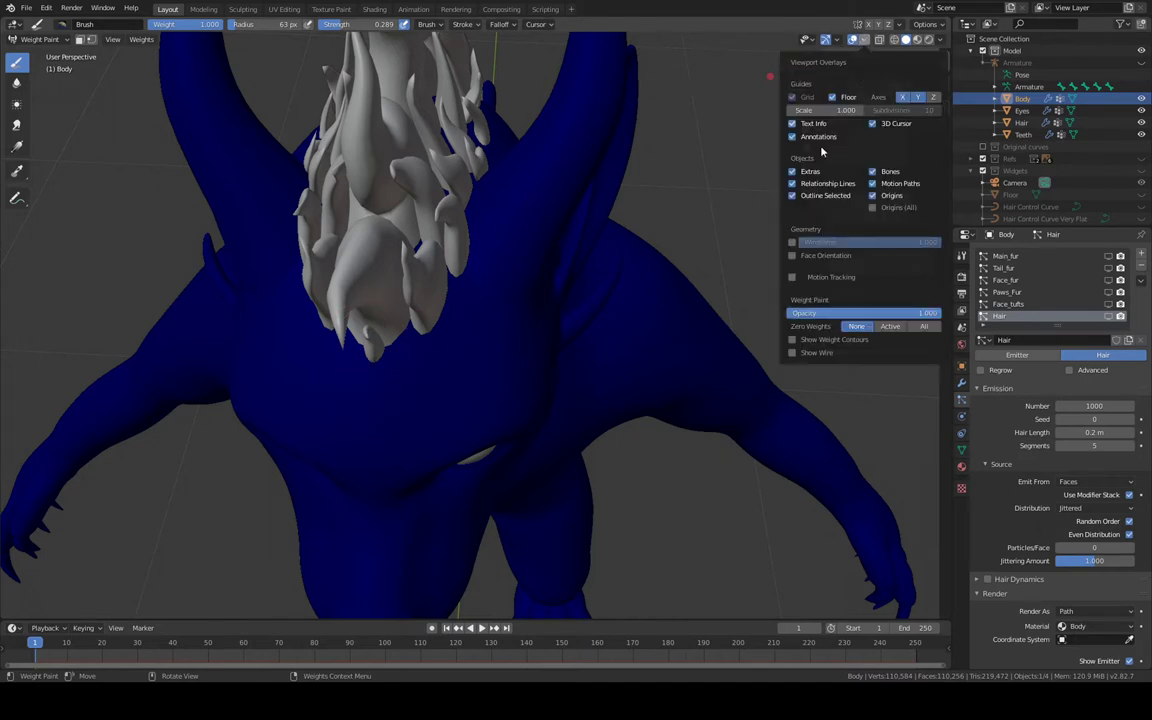
{"action": "left_click", "coordinate": [788, 242]}
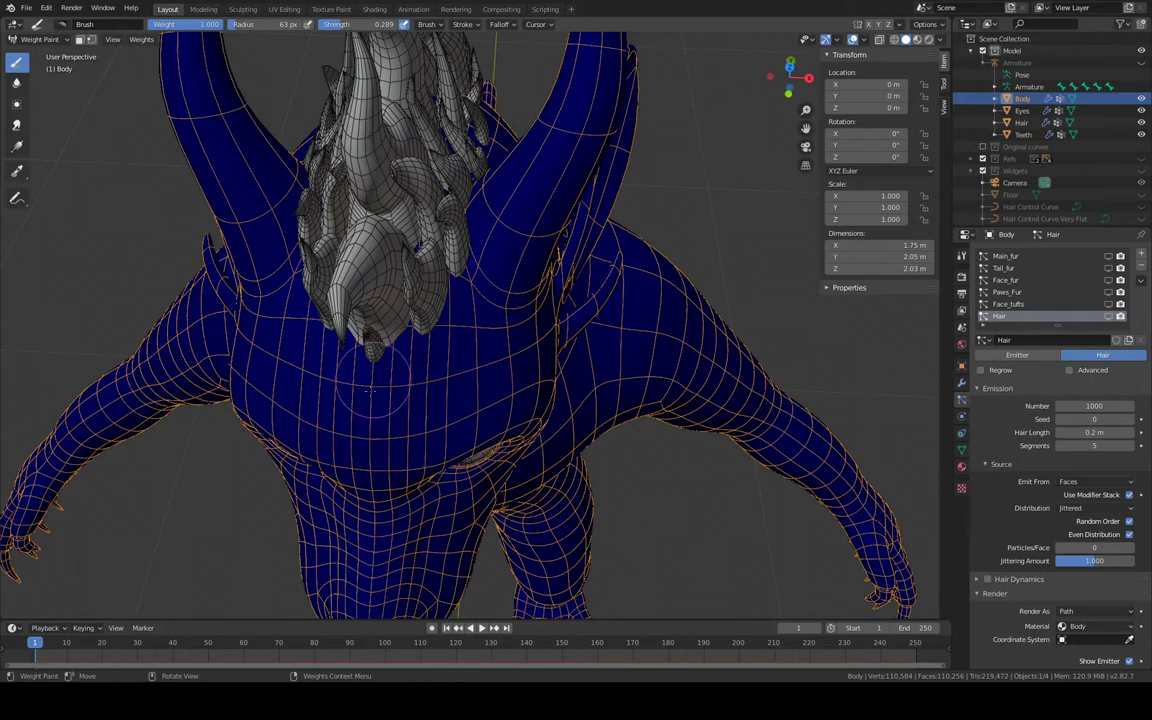
{"action": "left_click_drag", "start_coordinate": [386, 360], "coordinate": [338, 345]}
{"action": "left_click_drag", "start_coordinate": [430, 250], "coordinate": [390, 312]}
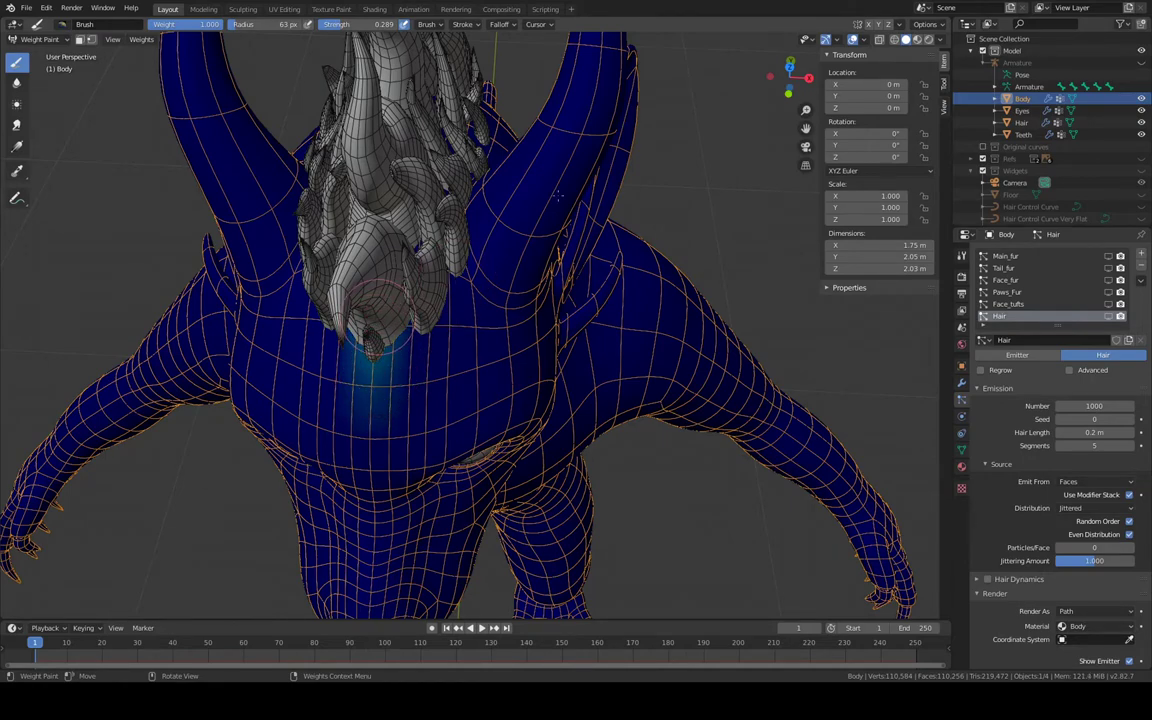
Paint weight on the back of the neck and raise the brush strength to 1.000.
{"action": "middle_click_drag", "start_coordinate": [379, 314], "coordinate": [526, 179]}
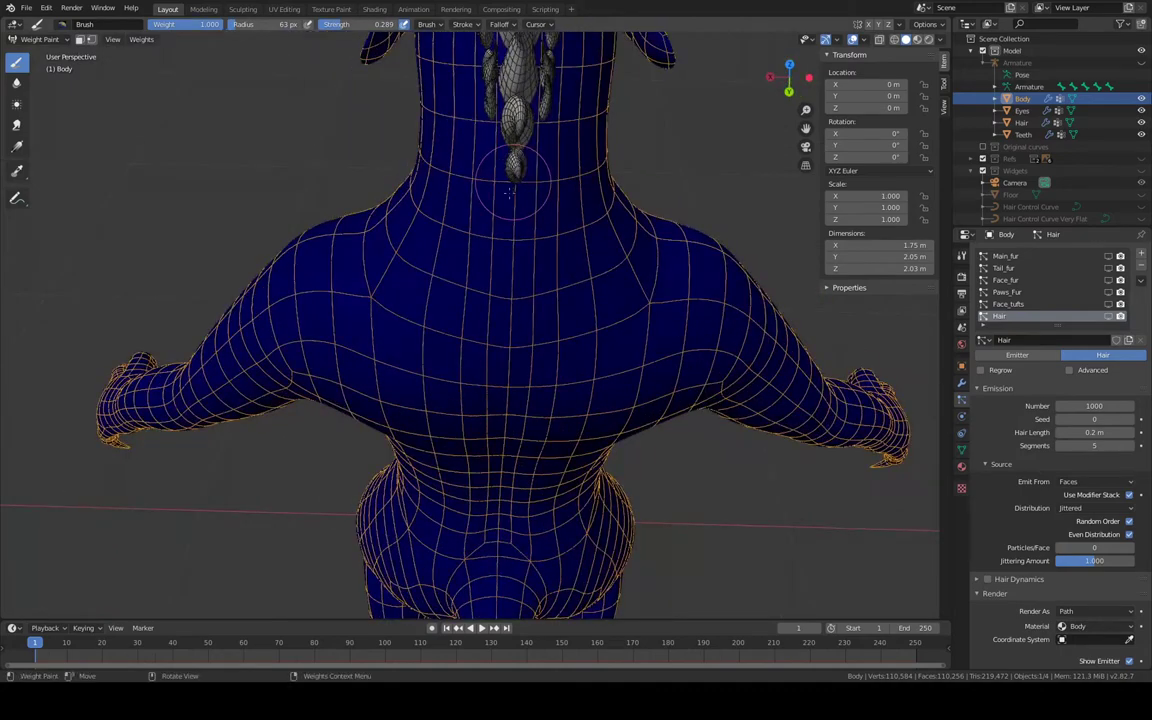
{"action": "left_click_drag", "start_coordinate": [514, 177], "coordinate": [514, 172]}
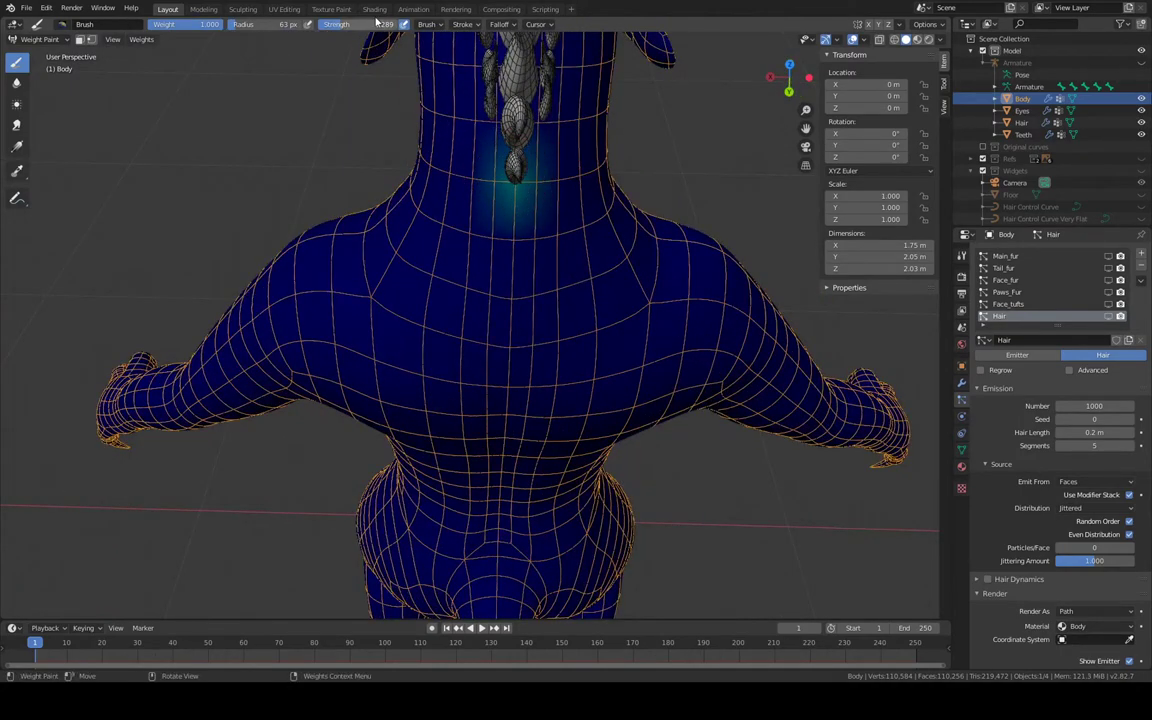
{"action": "left_click_drag", "start_coordinate": [340, 24], "coordinate": [418, 26]}
{"action": "middle_click_drag", "start_coordinate": [750, 76], "coordinate": [690, 120]}
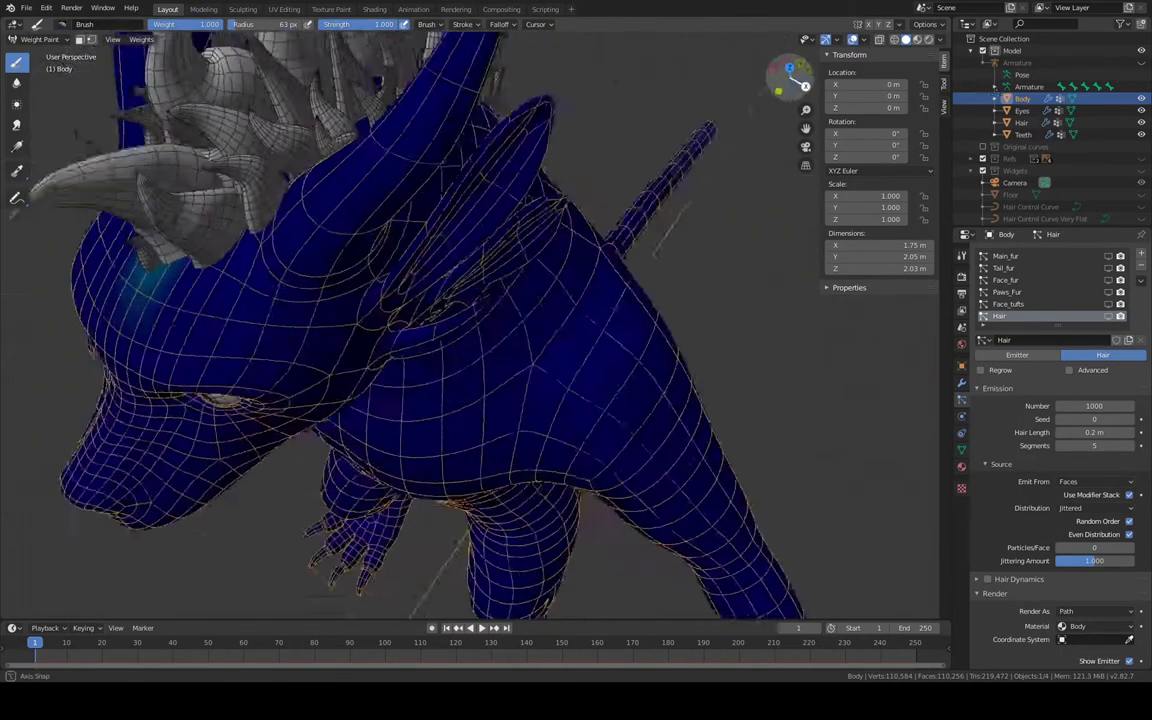
Hide the Hair spikes object and paint a full-weight stripe up the spine toward the head.
{"action": "left_click", "coordinate": [1141, 123]}
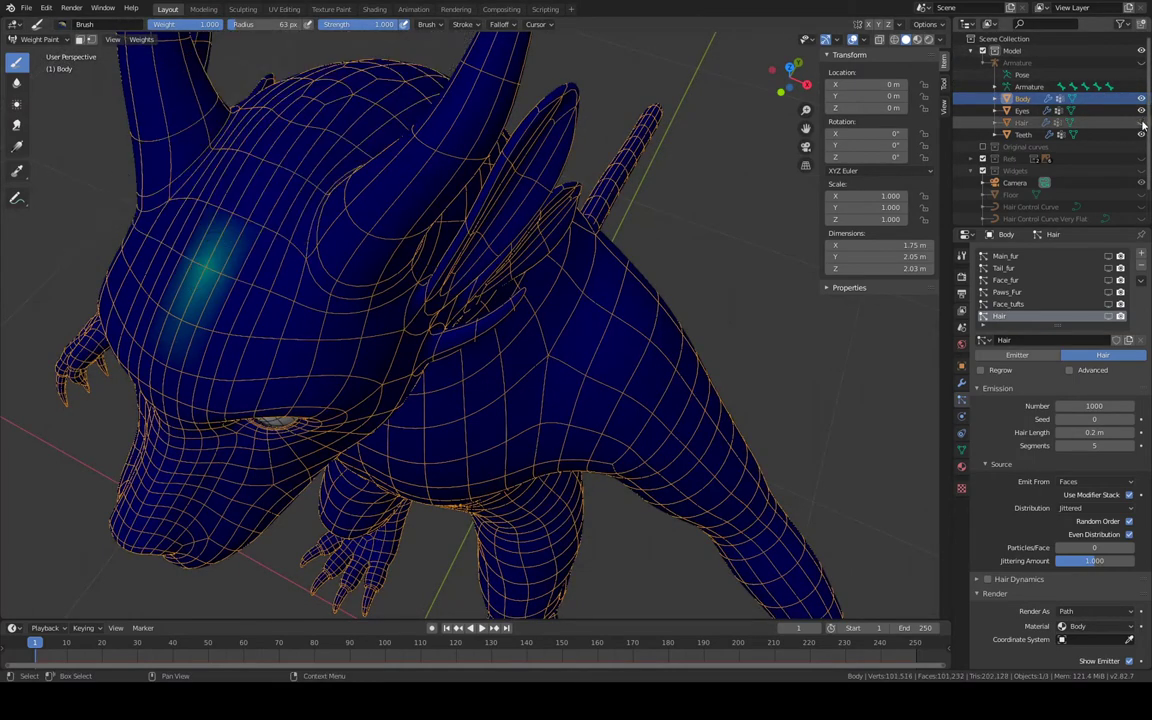
{"action": "mouse_move", "coordinate": [725, 80]}
{"action": "middle_mouse_down"}
{"action": "mouse_move", "coordinate": [711, 55]}
{"action": "mouse_move", "coordinate": [711, 70]}
{"action": "middle_mouse_up"}
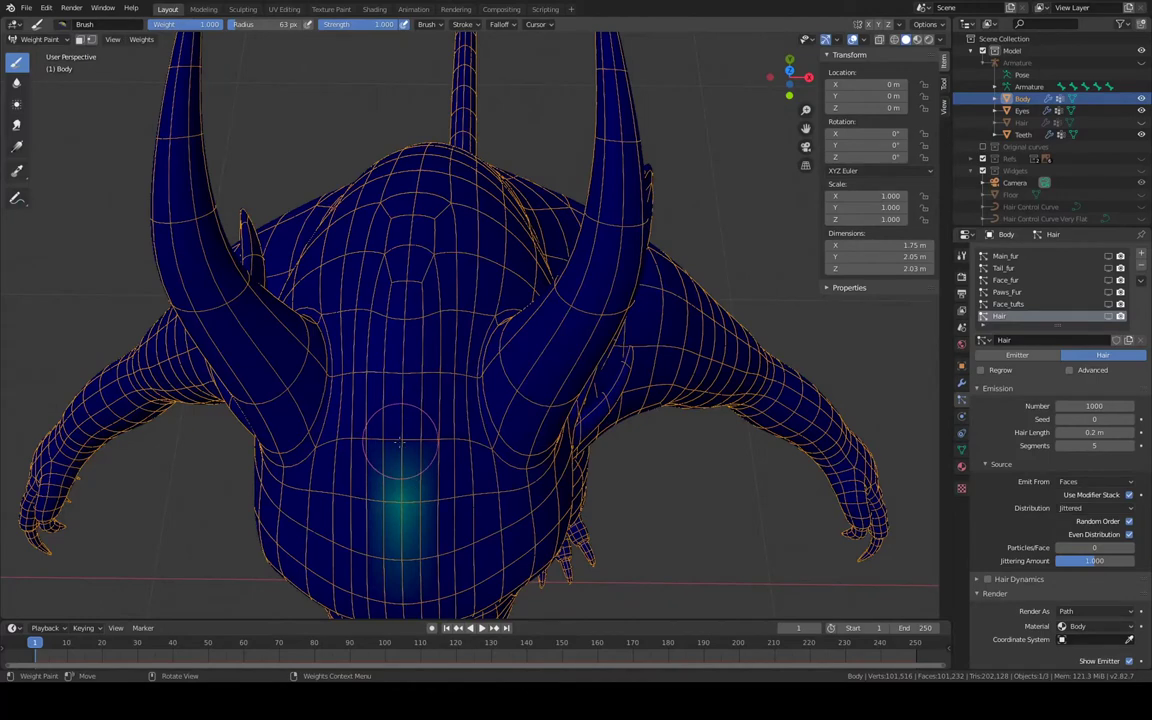
{"action": "left_click_drag", "start_coordinate": [400, 448], "coordinate": [405, 225]}
{"action": "middle_click_drag", "start_coordinate": [405, 225], "coordinate": [420, 425]}
{"action": "left_click_drag", "start_coordinate": [416, 425], "coordinate": [430, 215]}
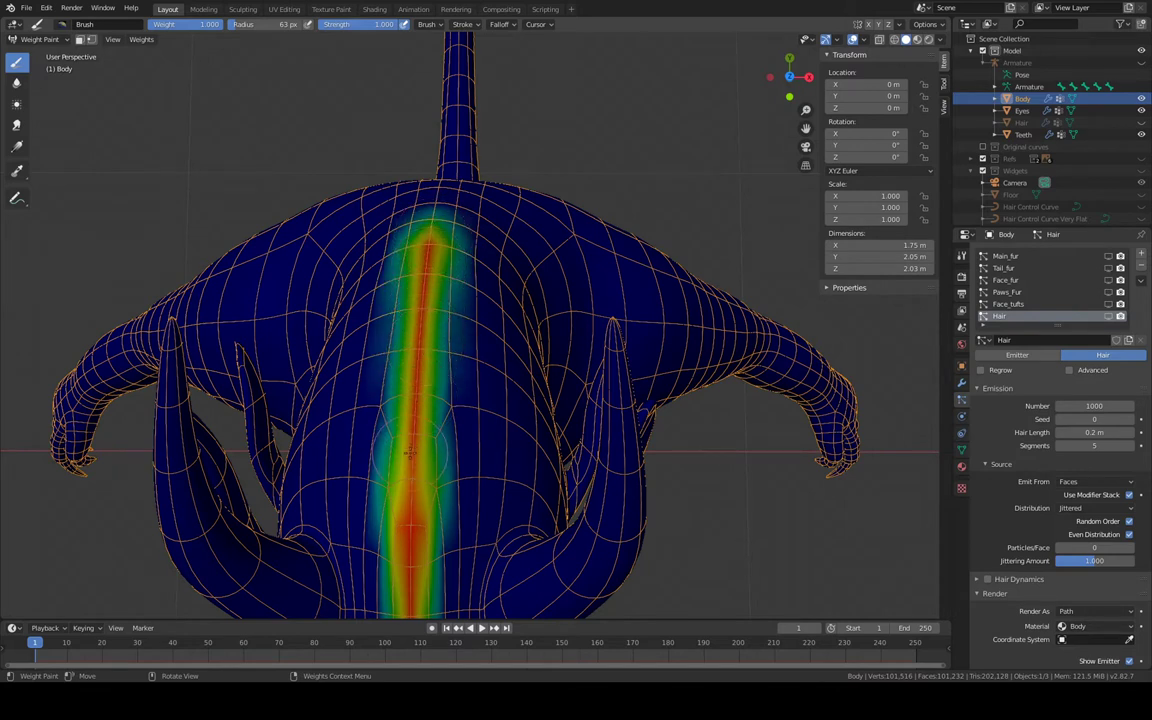
{"action": "mouse_move", "coordinate": [410, 452]}
{"action": "left_mouse_down"}
{"action": "mouse_move", "coordinate": [418, 395]}
{"action": "mouse_move", "coordinate": [448, 345]}
{"action": "mouse_move", "coordinate": [430, 280]}
{"action": "left_mouse_up"}
{"action": "middle_click_drag", "start_coordinate": [426, 395], "coordinate": [408, 502]}
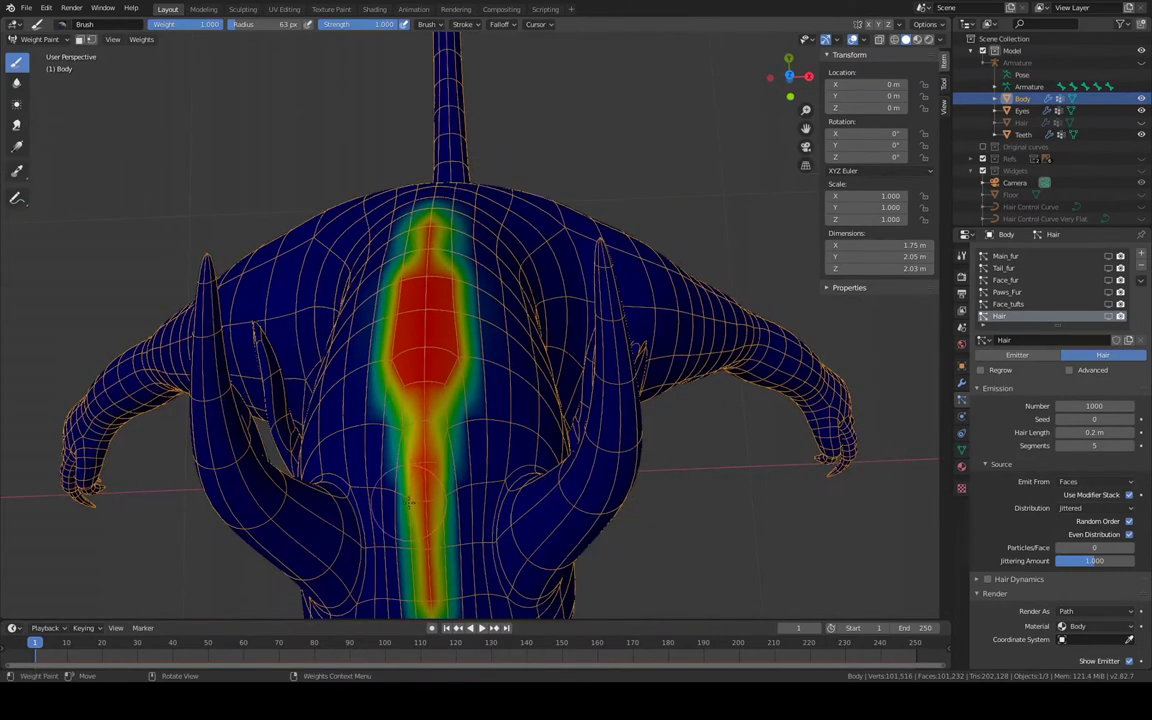
Widen the high weight along the lower spine and across the back, covering the green spots.
{"action": "mouse_move", "coordinate": [420, 400]}
{"action": "middle_mouse_down"}
{"action": "mouse_move", "coordinate": [420, 370]}
{"action": "mouse_move", "coordinate": [421, 520]}
{"action": "middle_mouse_up"}
{"action": "scroll", "coordinate": [420, 380], "scroll_direction": "down", "scroll_amount": 2}
{"action": "scroll", "coordinate": [420, 440], "scroll_direction": "up", "scroll_amount": 2}
{"action": "scroll", "coordinate": [420, 440], "scroll_direction": "up", "scroll_amount": 2}
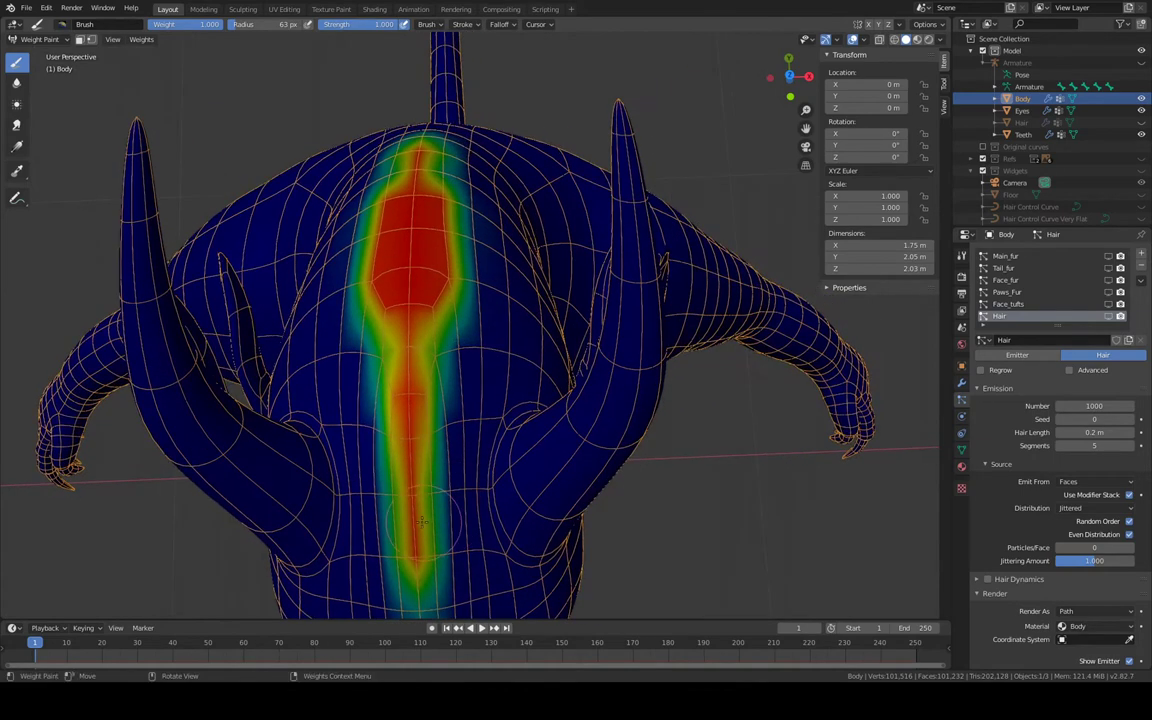
{"action": "mouse_move", "coordinate": [421, 521]}
{"action": "left_mouse_down"}
{"action": "mouse_move", "coordinate": [478, 276]}
{"action": "mouse_move", "coordinate": [430, 185]}
{"action": "left_mouse_up"}
{"action": "mouse_move", "coordinate": [430, 185]}
{"action": "middle_mouse_down"}
{"action": "mouse_move", "coordinate": [430, 260]}
{"action": "mouse_move", "coordinate": [473, 250]}
{"action": "middle_mouse_up"}
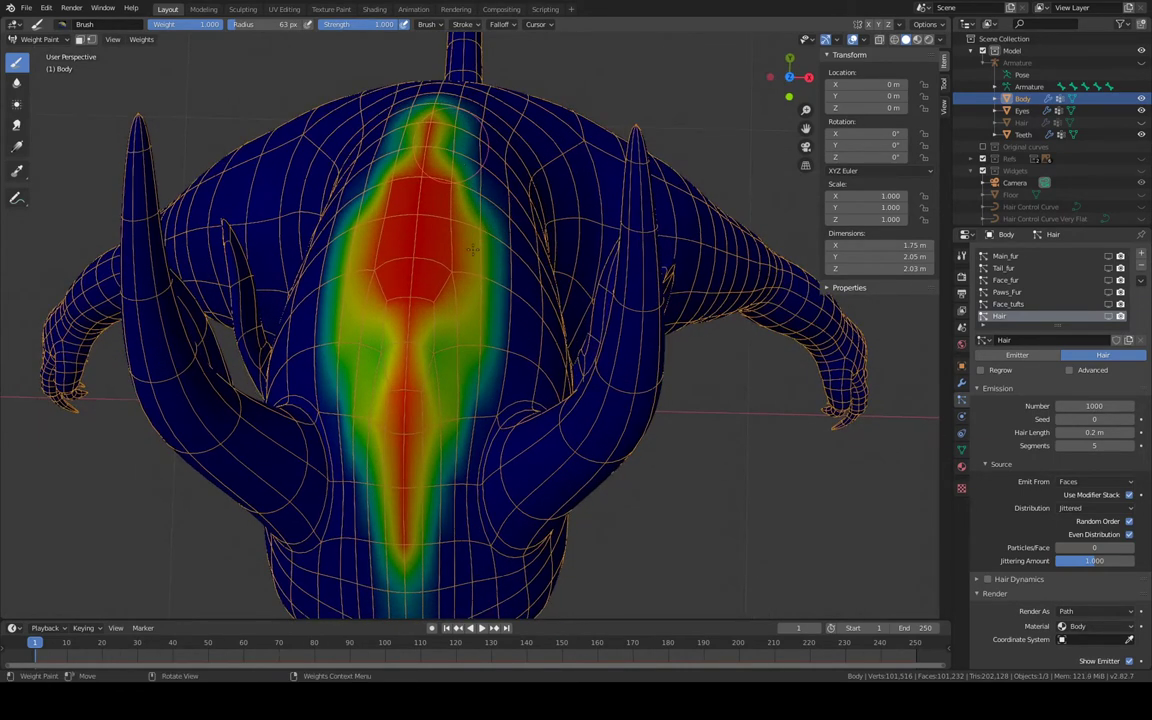
{"action": "left_click_drag", "start_coordinate": [472, 250], "coordinate": [470, 376]}
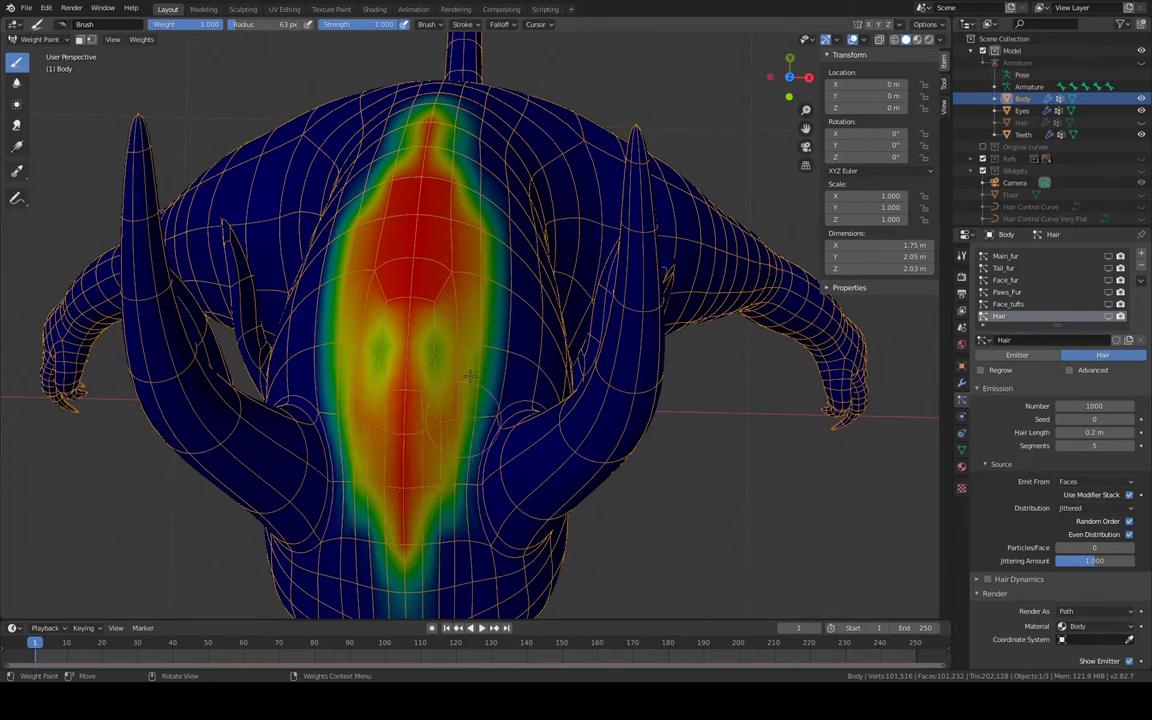
{"action": "mouse_move", "coordinate": [470, 376]}
{"action": "middle_mouse_down"}
{"action": "mouse_move", "coordinate": [470, 420]}
{"action": "mouse_move", "coordinate": [494, 258]}
{"action": "mouse_move", "coordinate": [470, 300]}
{"action": "mouse_move", "coordinate": [385, 350]}
{"action": "middle_mouse_up"}
{"action": "left_click_drag", "start_coordinate": [385, 350], "coordinate": [438, 334]}
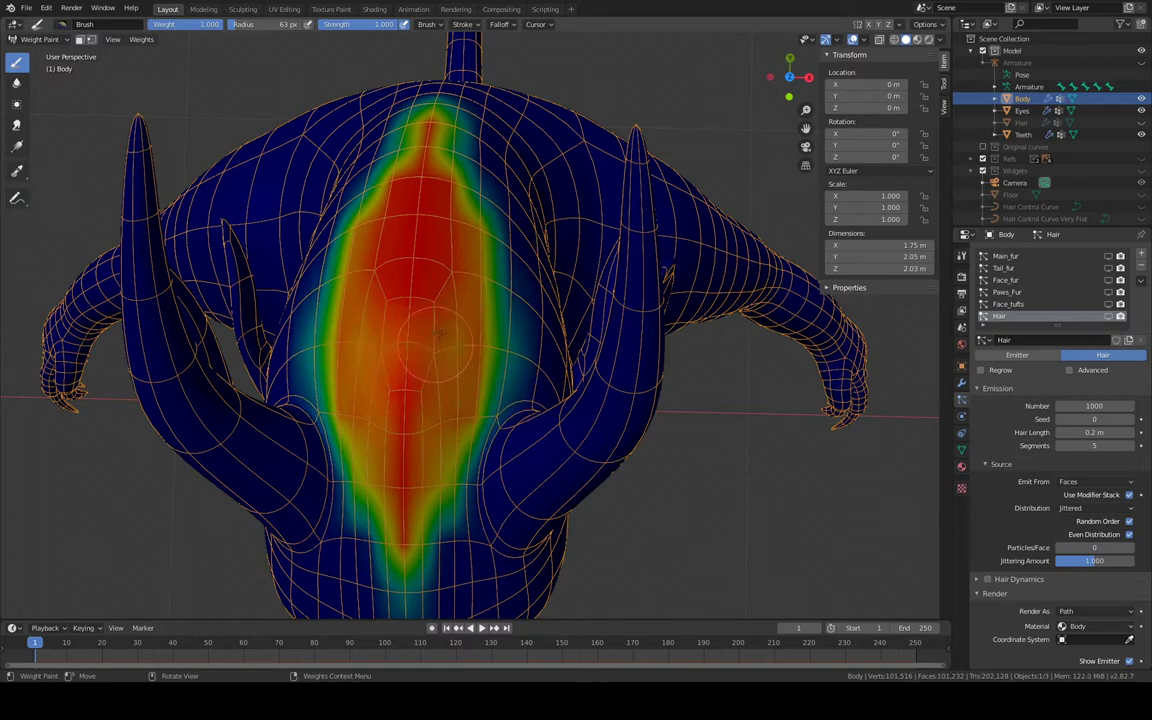
Briefly show the Hair spikes to compare, then hide them and view the back from the side.
{"action": "middle_click_drag", "start_coordinate": [375, 354], "coordinate": [485, 205]}
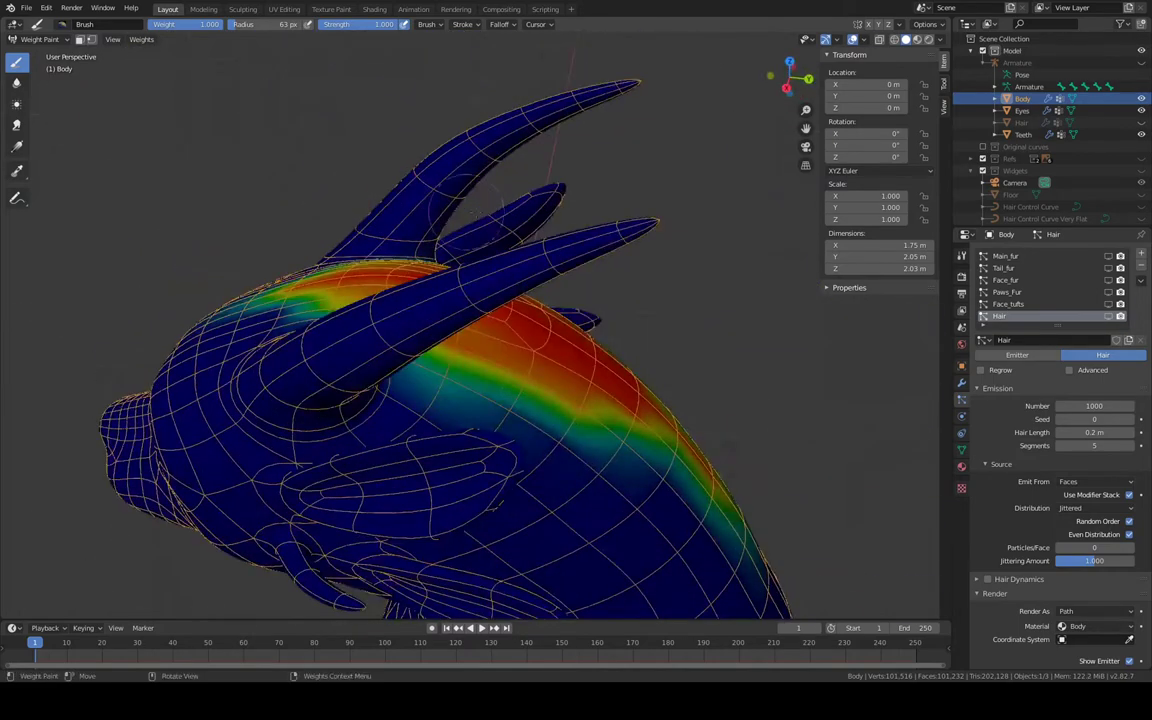
{"action": "left_click", "coordinate": [1141, 122]}
{"action": "mouse_move", "coordinate": [758, 175]}
{"action": "middle_mouse_down"}
{"action": "mouse_move", "coordinate": [540, 232]}
{"action": "mouse_move", "coordinate": [510, 197]}
{"action": "mouse_move", "coordinate": [470, 240]}
{"action": "middle_mouse_up"}
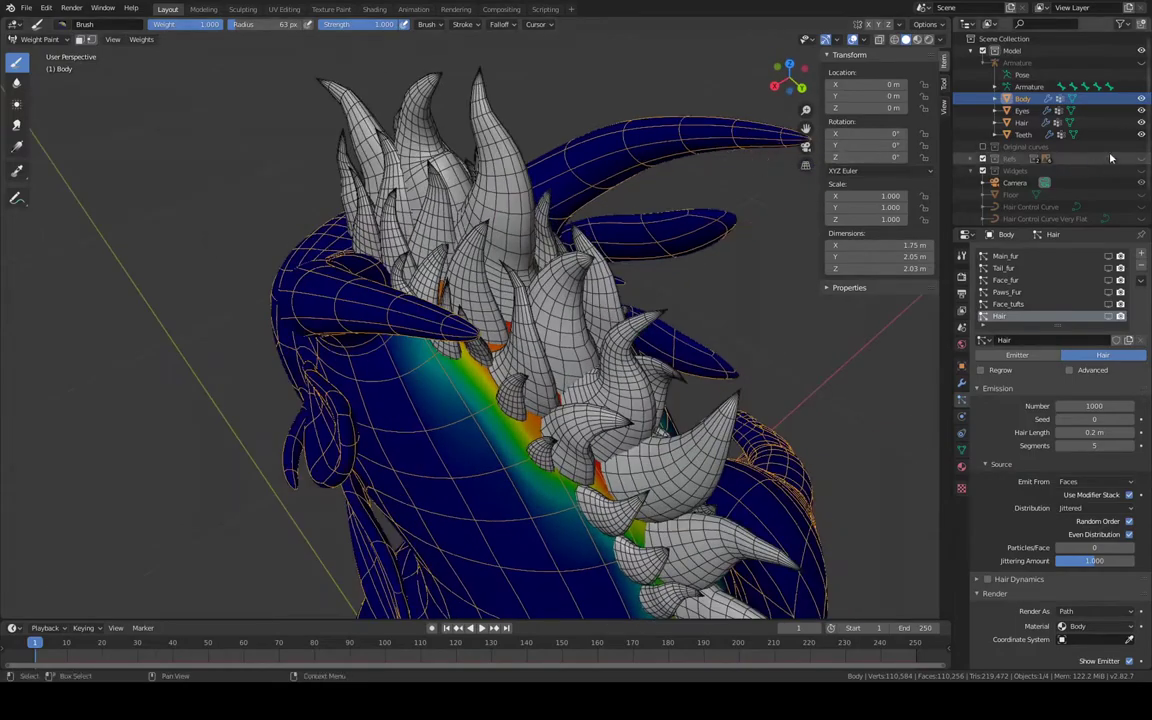
{"action": "left_click", "coordinate": [1142, 123]}
{"action": "middle_click_drag", "start_coordinate": [697, 258], "coordinate": [754, 284]}
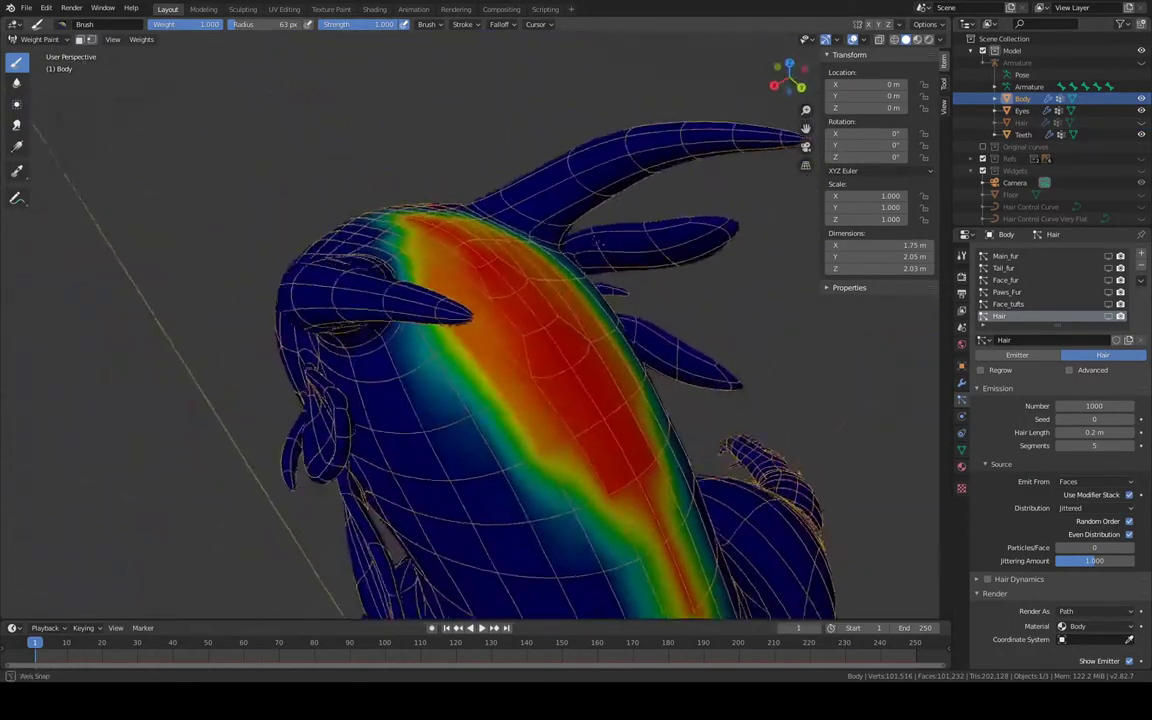
{"action": "middle_click_drag", "start_coordinate": [754, 287], "coordinate": [740, 60]}
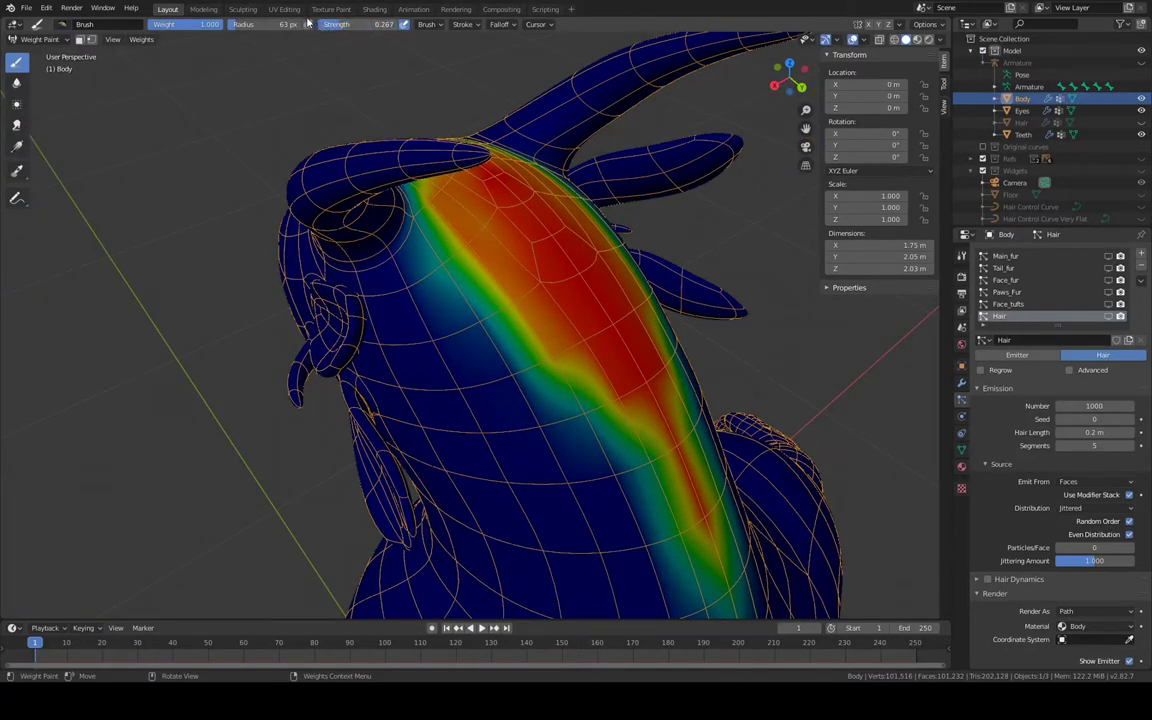
{"action": "mouse_move", "coordinate": [360, 110]}
{"action": "middle_mouse_down"}
{"action": "mouse_move", "coordinate": [405, 193]}
{"action": "mouse_move", "coordinate": [395, 262]}
{"action": "middle_mouse_up"}
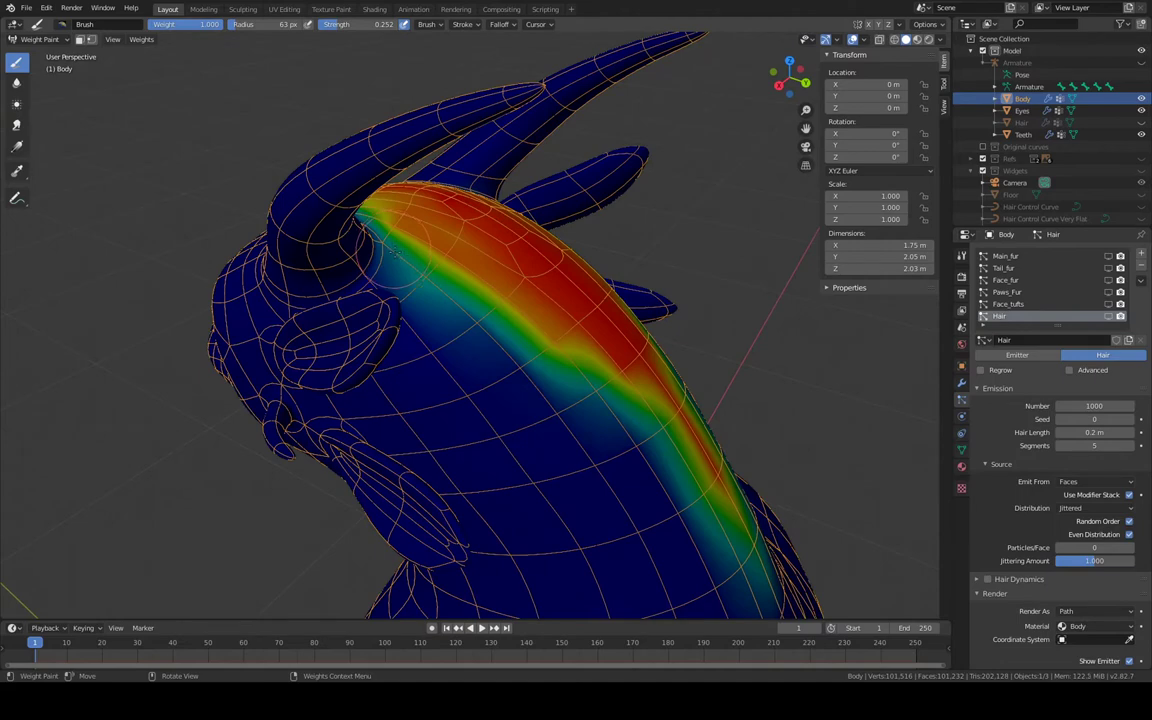
Spread softer weight down the back and along its left side.
{"action": "mouse_move", "coordinate": [393, 255]}
{"action": "left_mouse_down"}
{"action": "mouse_move", "coordinate": [454, 310]}
{"action": "mouse_move", "coordinate": [440, 322]}
{"action": "mouse_move", "coordinate": [575, 349]}
{"action": "left_mouse_up"}
{"action": "mouse_move", "coordinate": [575, 349]}
{"action": "middle_mouse_down"}
{"action": "mouse_move", "coordinate": [541, 352]}
{"action": "mouse_move", "coordinate": [432, 272]}
{"action": "middle_mouse_up"}
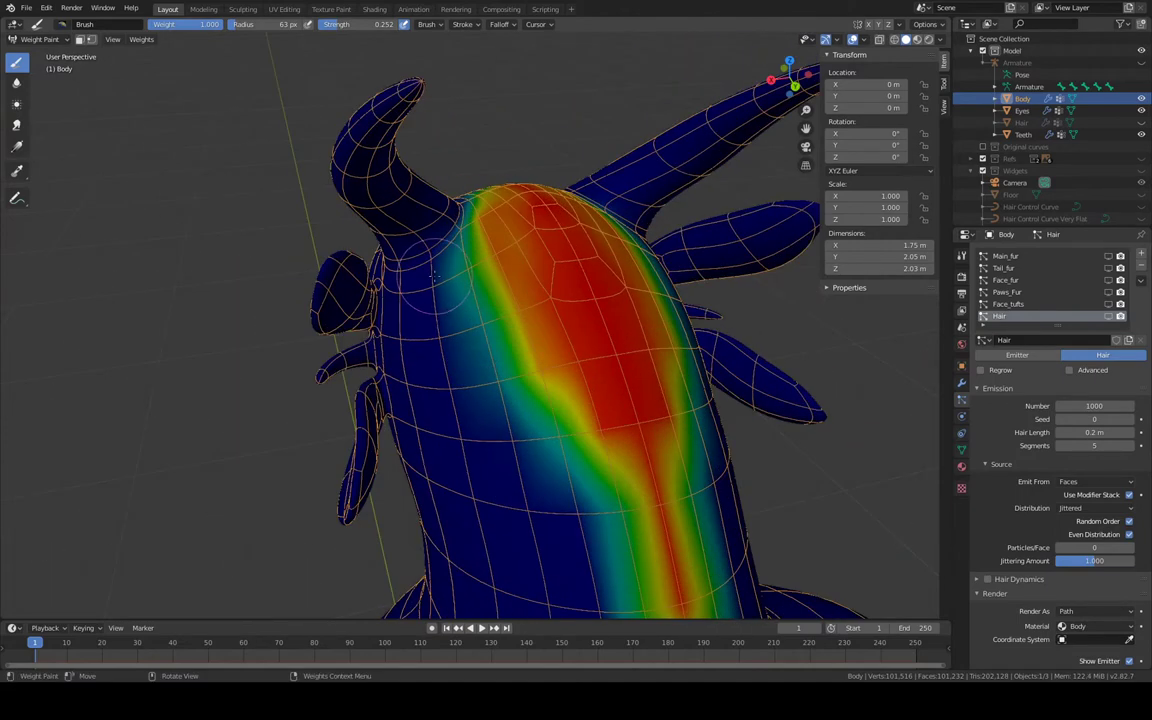
{"action": "mouse_move", "coordinate": [395, 250]}
{"action": "left_mouse_down"}
{"action": "mouse_move", "coordinate": [400, 330]}
{"action": "mouse_move", "coordinate": [425, 390]}
{"action": "mouse_move", "coordinate": [460, 415]}
{"action": "left_mouse_up"}
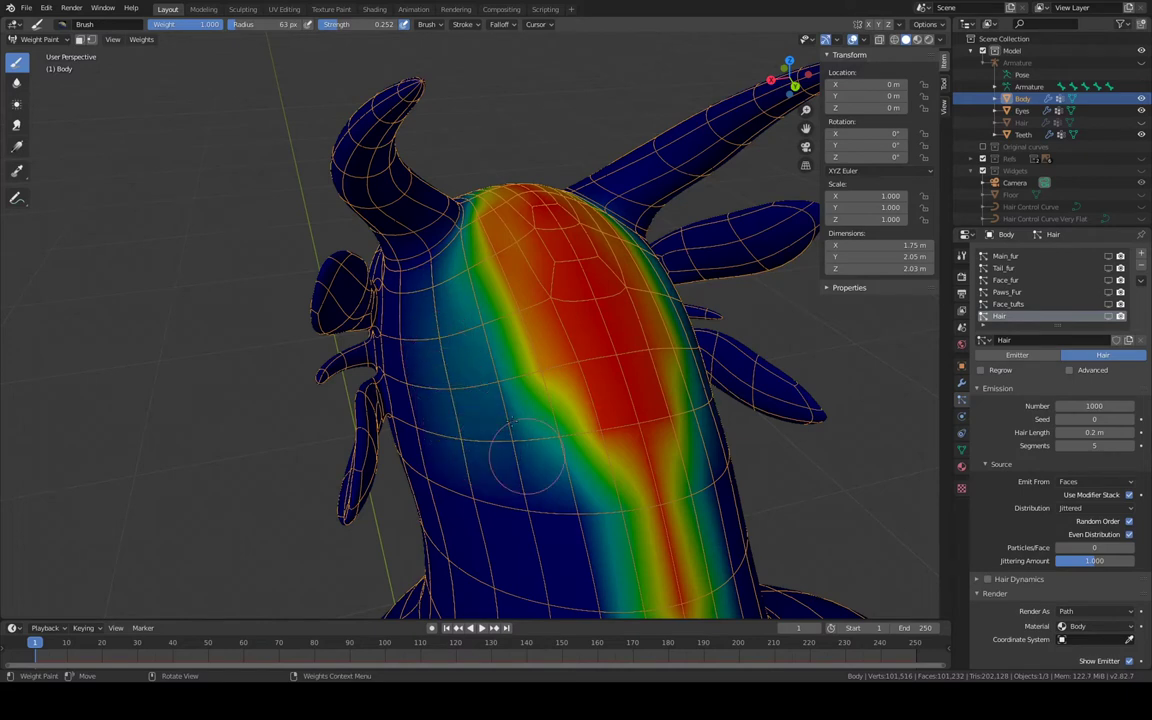
{"action": "middle_click_drag", "start_coordinate": [460, 415], "coordinate": [455, 262]}
{"action": "mouse_move", "coordinate": [430, 257]}
{"action": "left_mouse_down"}
{"action": "mouse_move", "coordinate": [385, 270]}
{"action": "mouse_move", "coordinate": [430, 400]}
{"action": "mouse_move", "coordinate": [497, 374]}
{"action": "mouse_move", "coordinate": [470, 338]}
{"action": "left_mouse_up"}
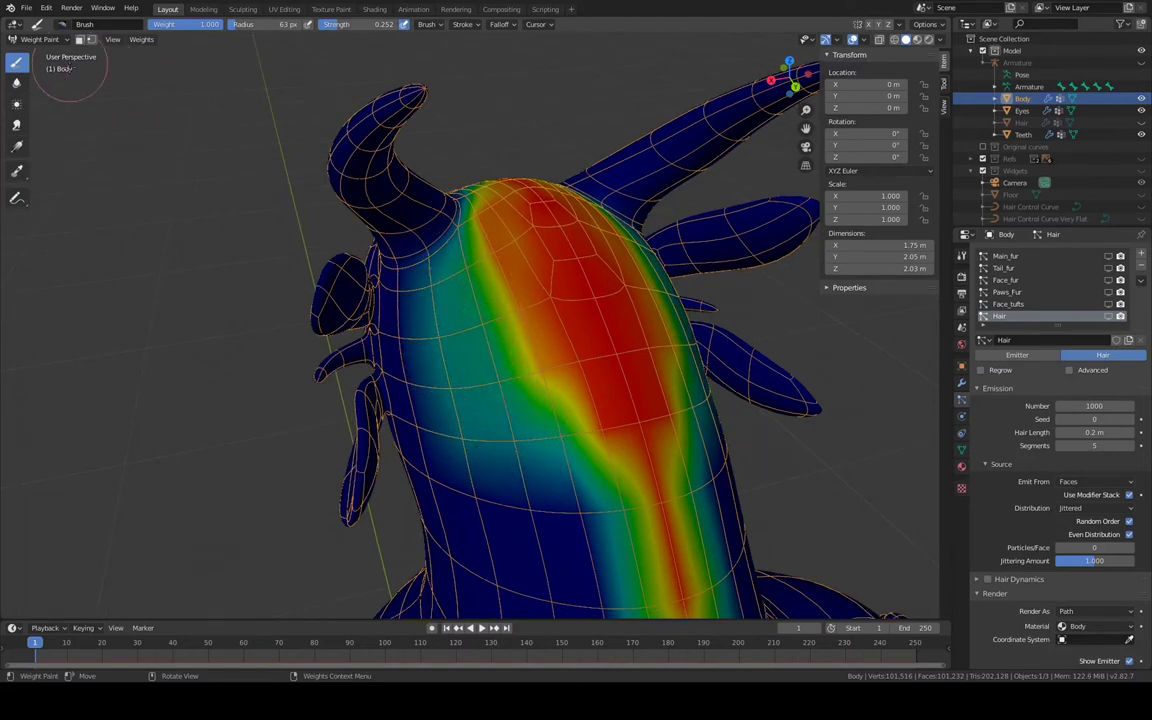
Smooth the upper back's weights with the Average and Blur tools.
{"action": "left_click", "coordinate": [16, 105]}
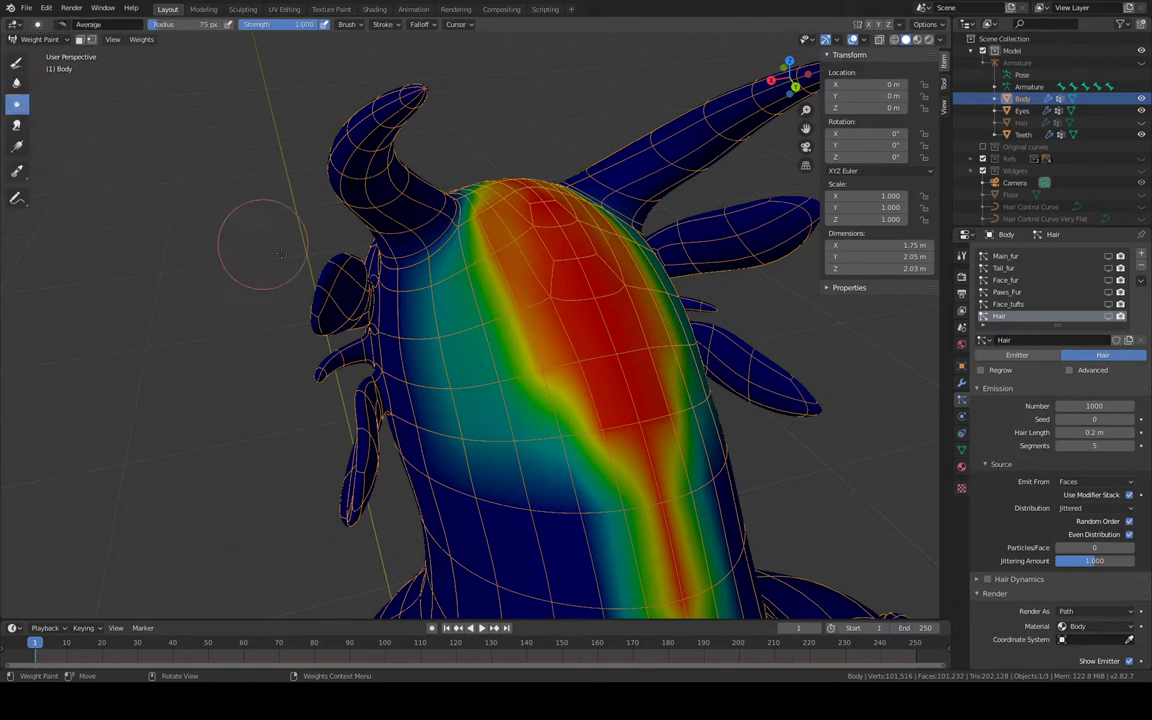
{"action": "mouse_move", "coordinate": [486, 344]}
{"action": "left_mouse_down"}
{"action": "mouse_move", "coordinate": [415, 260]}
{"action": "mouse_move", "coordinate": [491, 377]}
{"action": "left_mouse_up"}
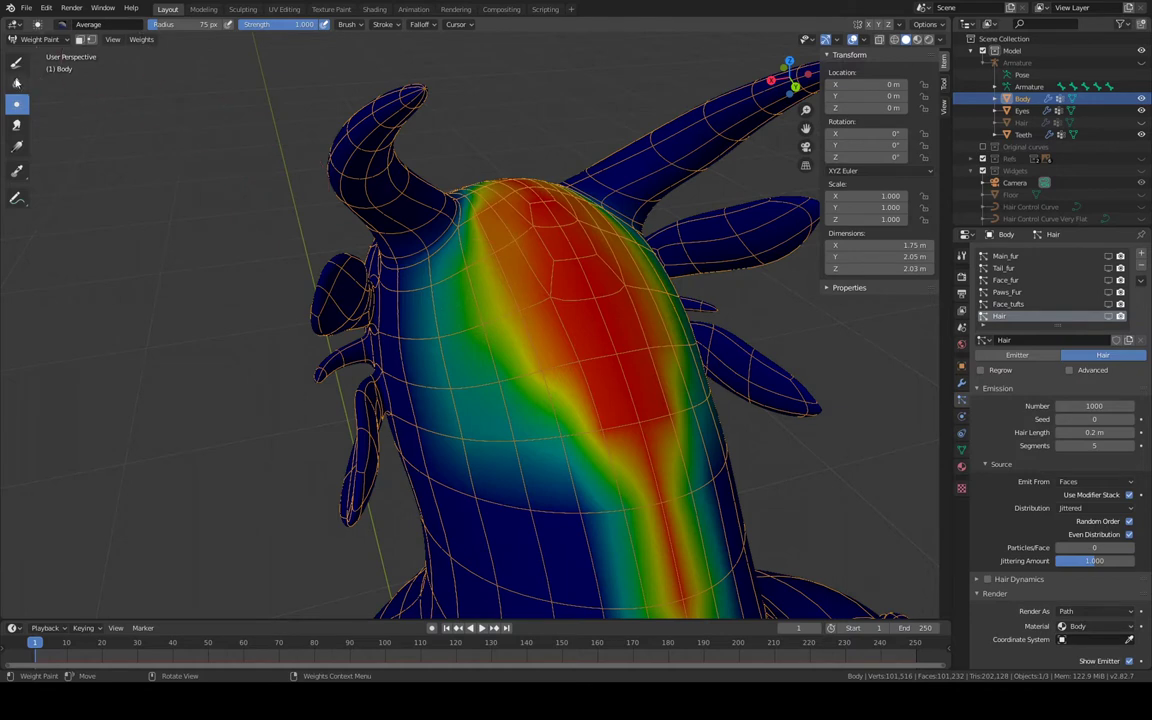
{"action": "left_click", "coordinate": [16, 83]}
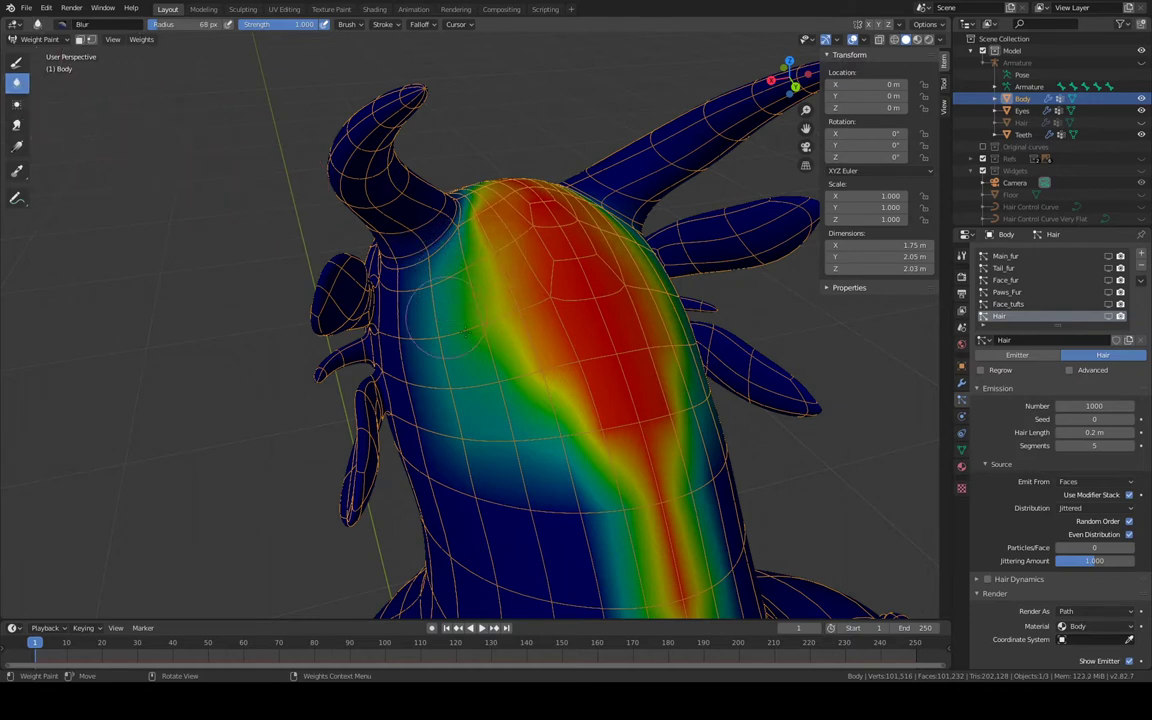
{"action": "left_click_drag", "start_coordinate": [446, 296], "coordinate": [506, 408]}
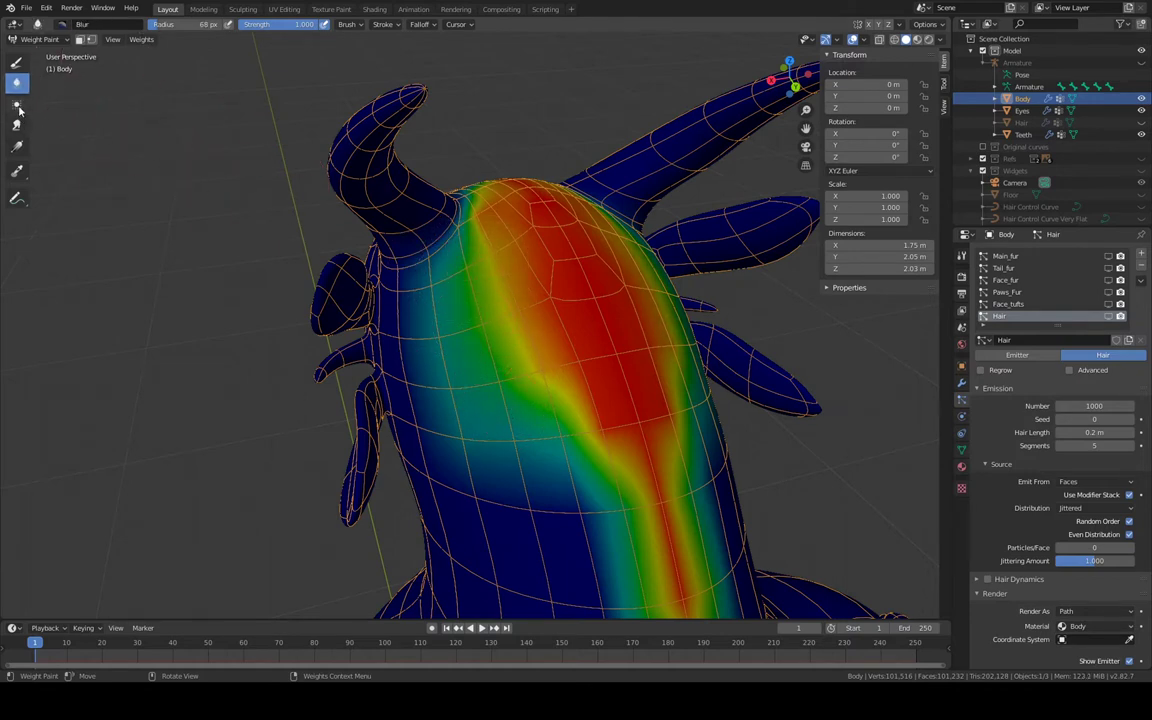
{"action": "left_click", "coordinate": [17, 105]}
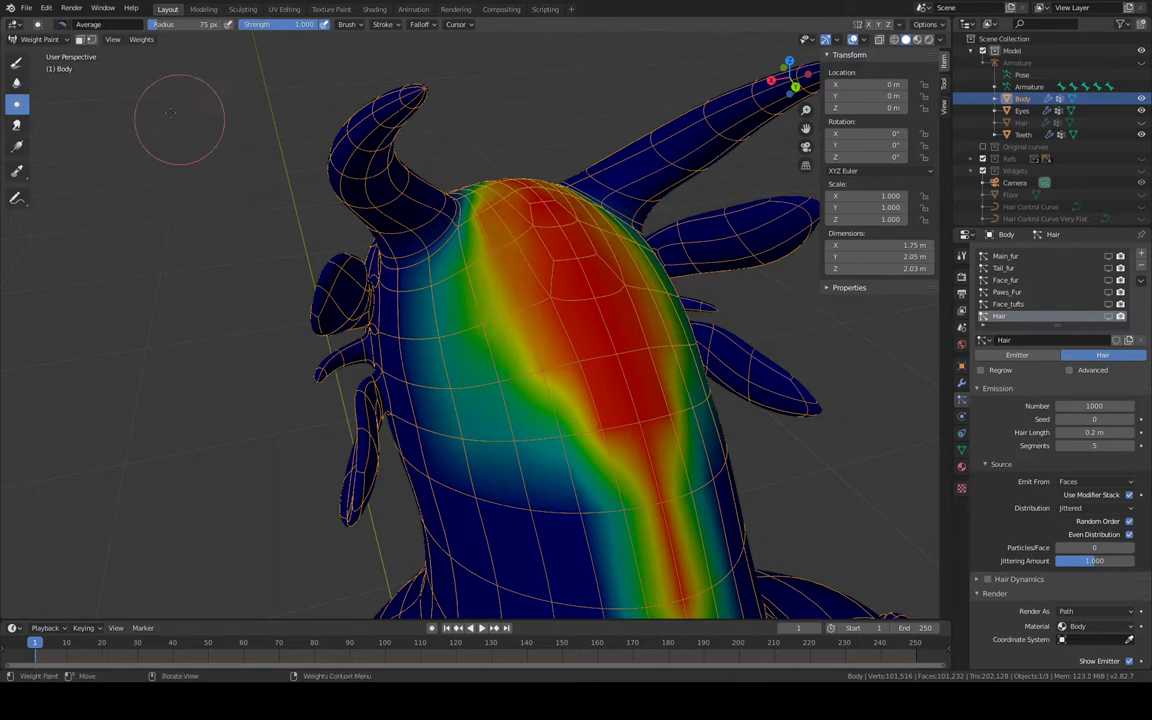
Add a little more weight down the side and across the body with the Draw brush.
{"action": "left_click", "coordinate": [16, 62]}
{"action": "middle_click_drag", "start_coordinate": [356, 250], "coordinate": [397, 327]}
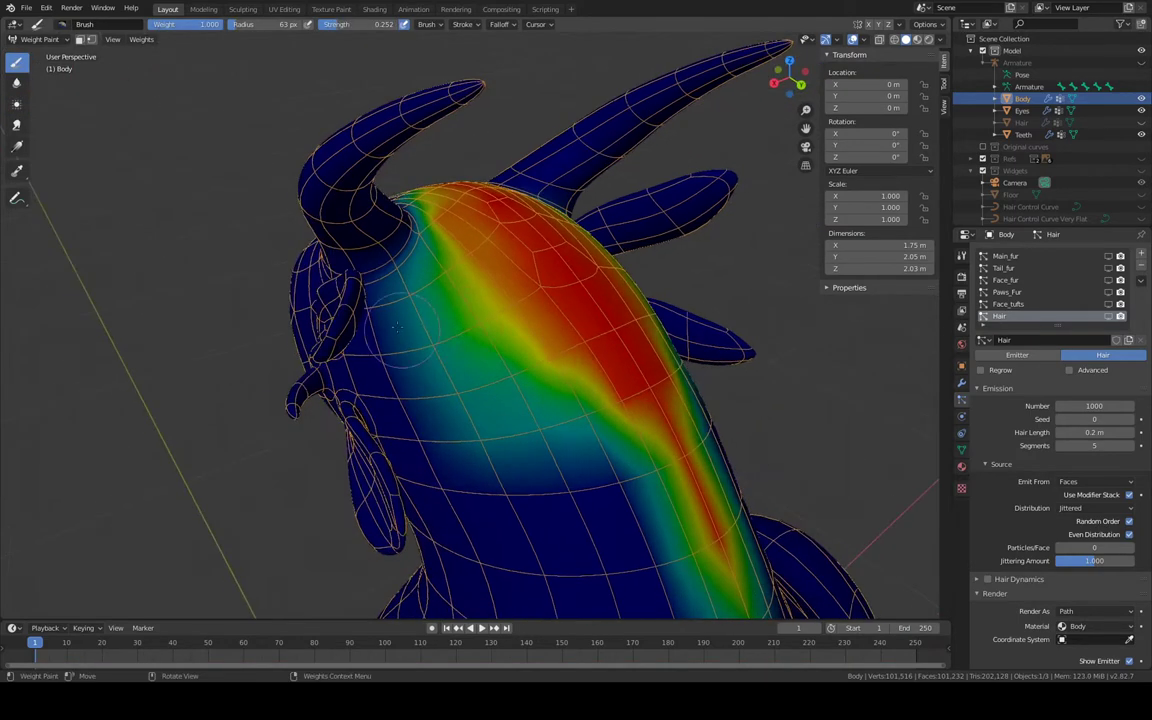
{"action": "mouse_move", "coordinate": [392, 366]}
{"action": "left_mouse_down"}
{"action": "mouse_move", "coordinate": [620, 498]}
{"action": "mouse_move", "coordinate": [501, 407]}
{"action": "left_mouse_up"}
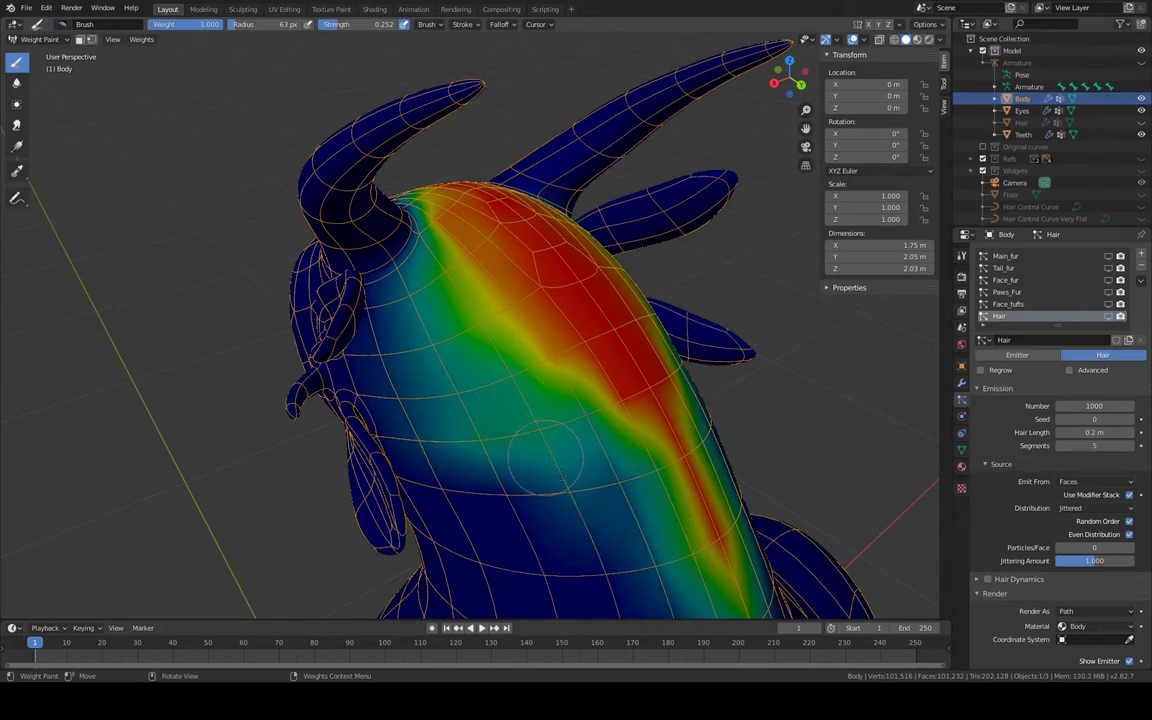
{"action": "left_click_drag", "start_coordinate": [556, 456], "coordinate": [632, 482]}
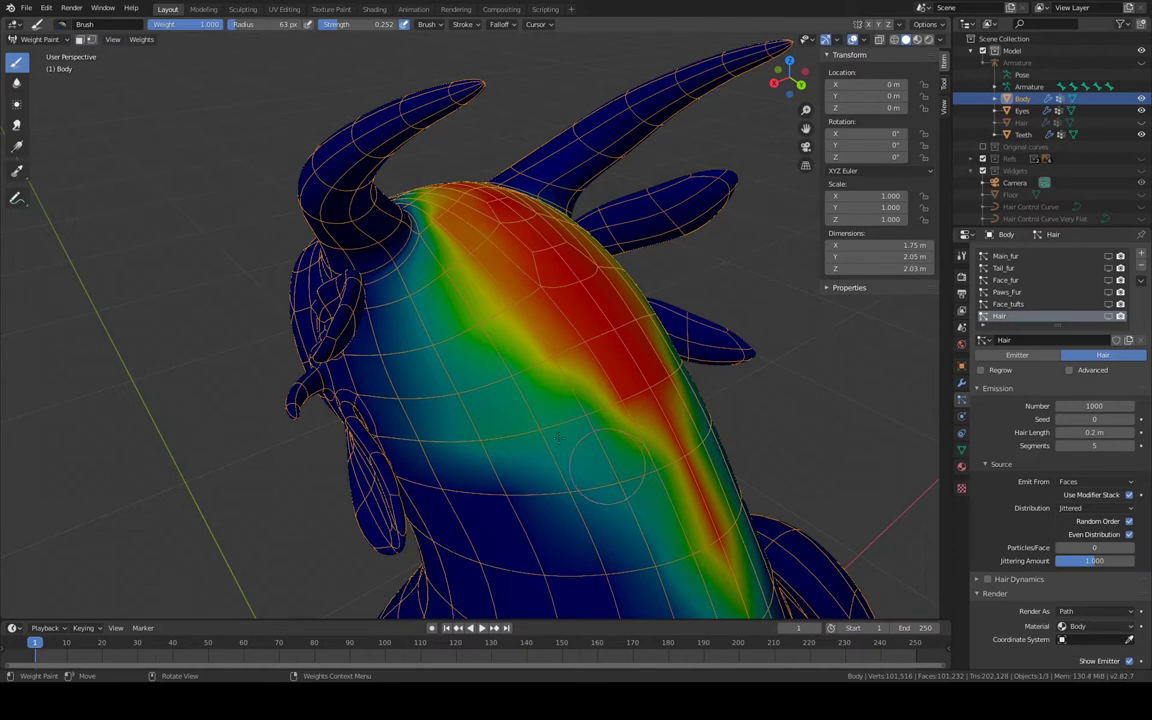
Blur the boundary between the red and yellow weights on the back.
{"action": "left_click", "coordinate": [22, 105]}
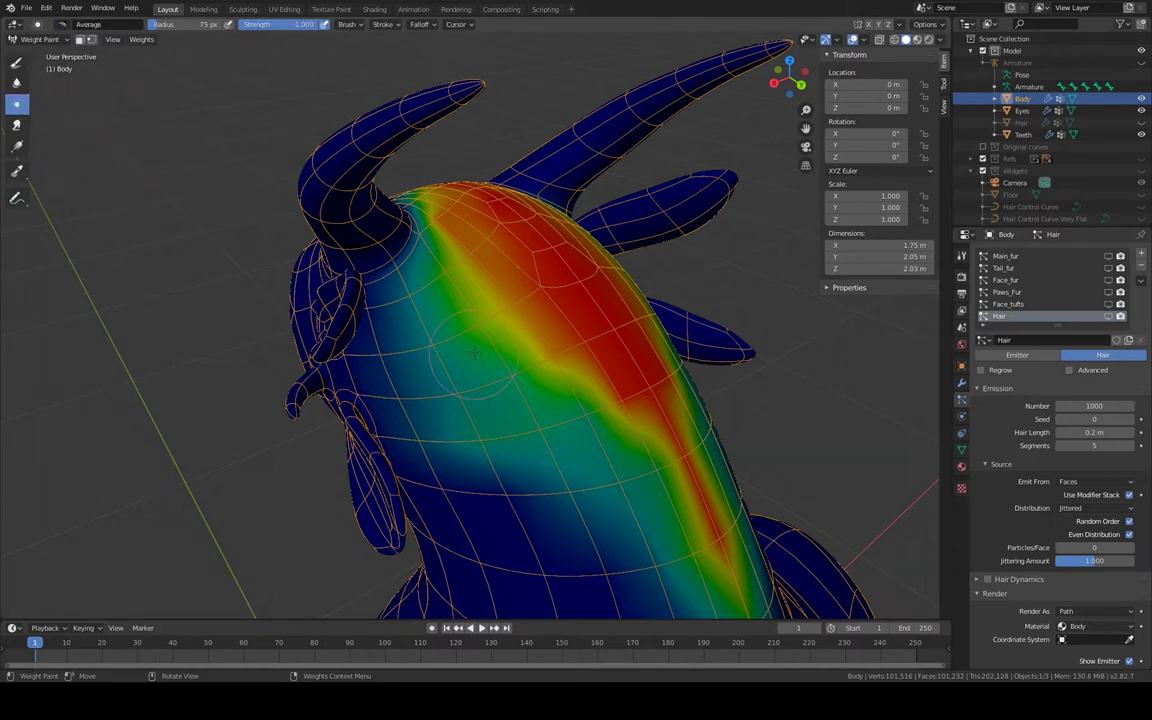
{"action": "left_click_drag", "start_coordinate": [478, 356], "coordinate": [604, 432]}
{"action": "middle_click_drag", "start_coordinate": [568, 357], "coordinate": [528, 473]}
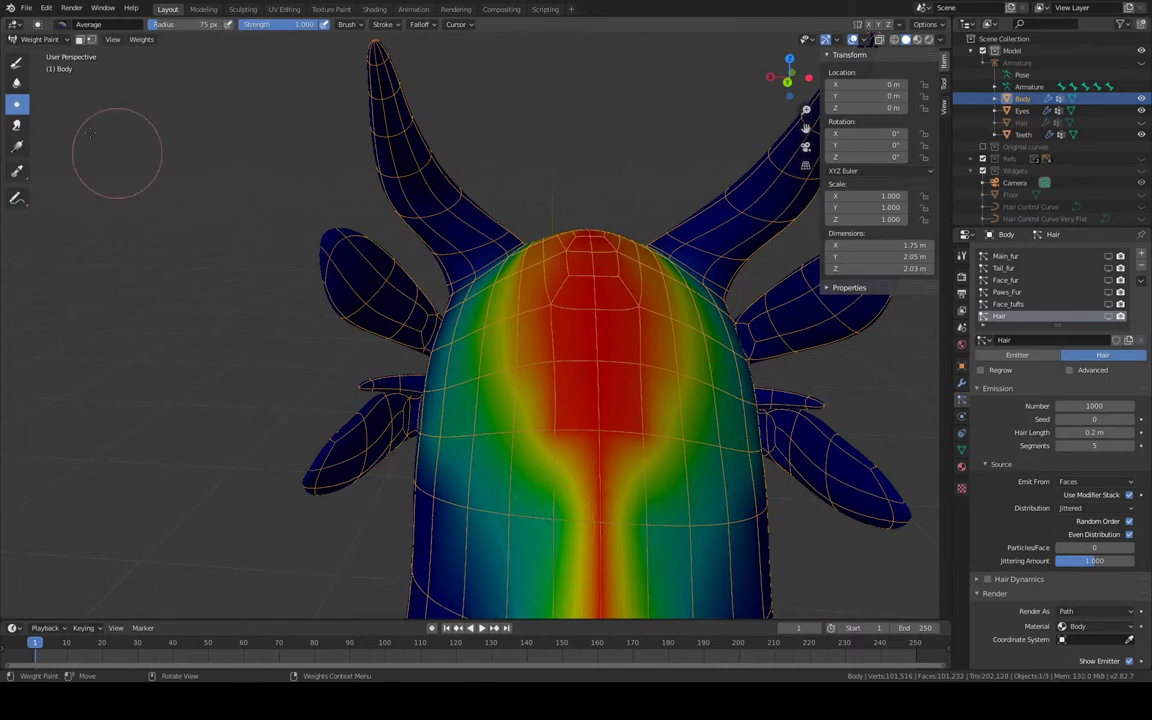
{"action": "left_click", "coordinate": [16, 62]}
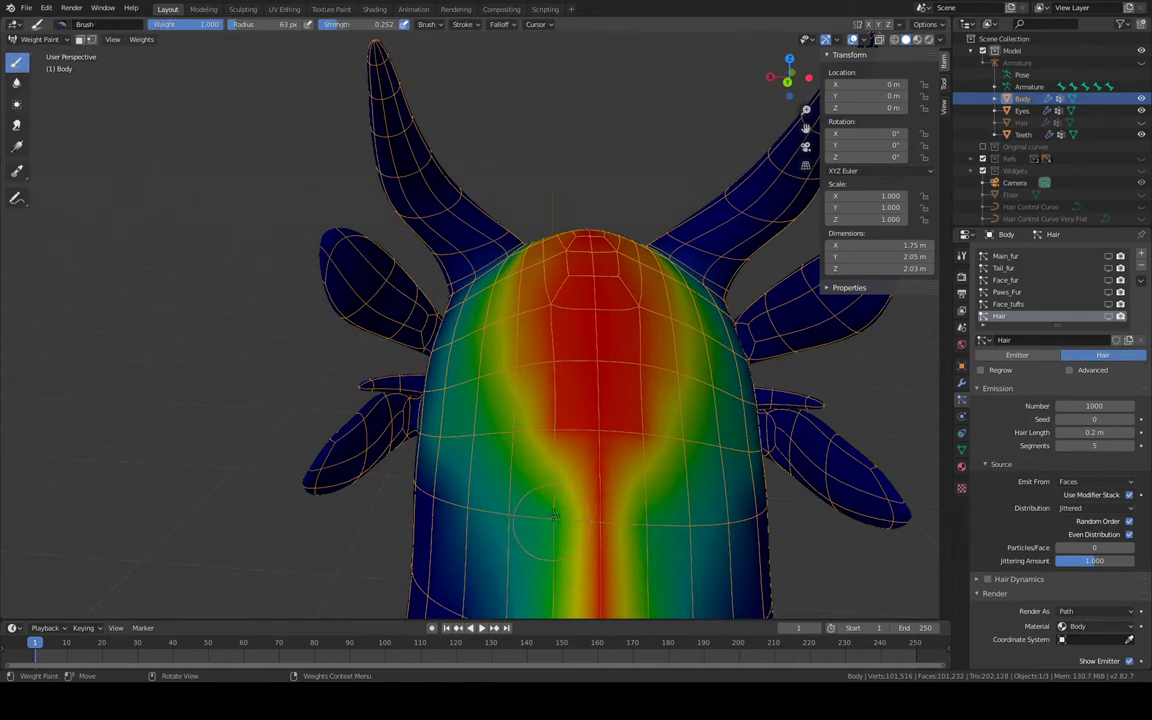
Paint the red-to-blue weight gradient further down the lower back, checking coverage from several angles.
{"action": "left_click_drag", "start_coordinate": [549, 503], "coordinate": [541, 519]}
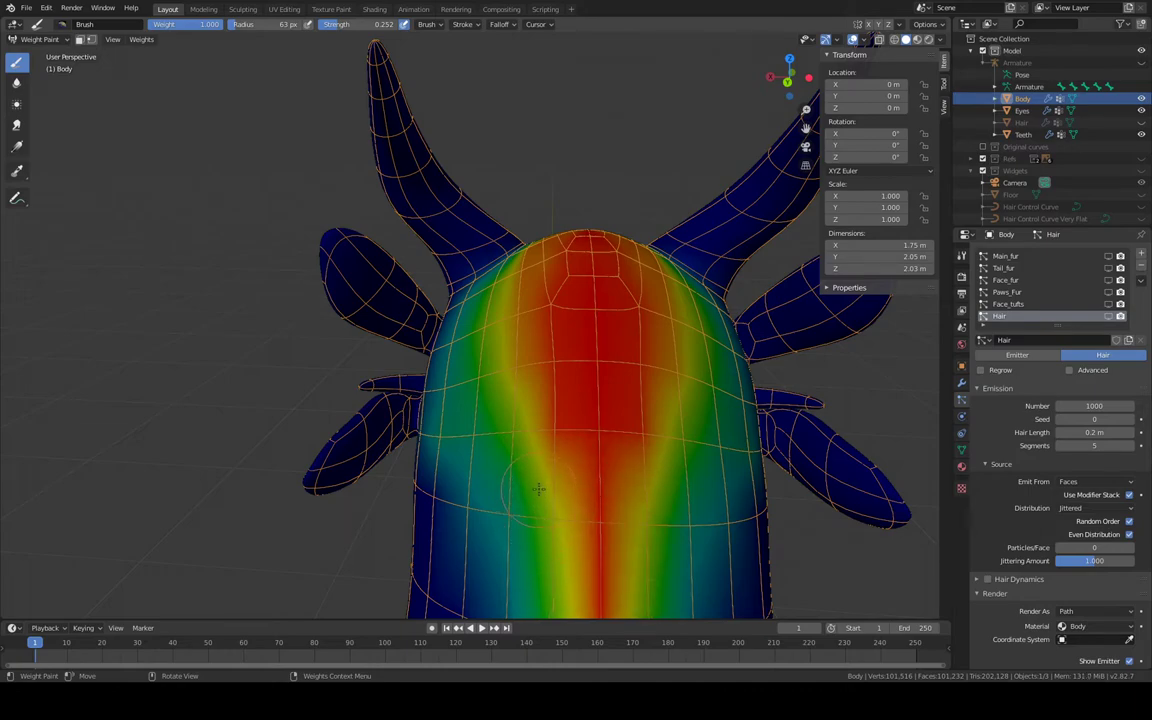
{"action": "mouse_move", "coordinate": [539, 489]}
{"action": "middle_mouse_down"}
{"action": "mouse_move", "coordinate": [800, 543]}
{"action": "mouse_move", "coordinate": [428, 285]}
{"action": "middle_mouse_up"}
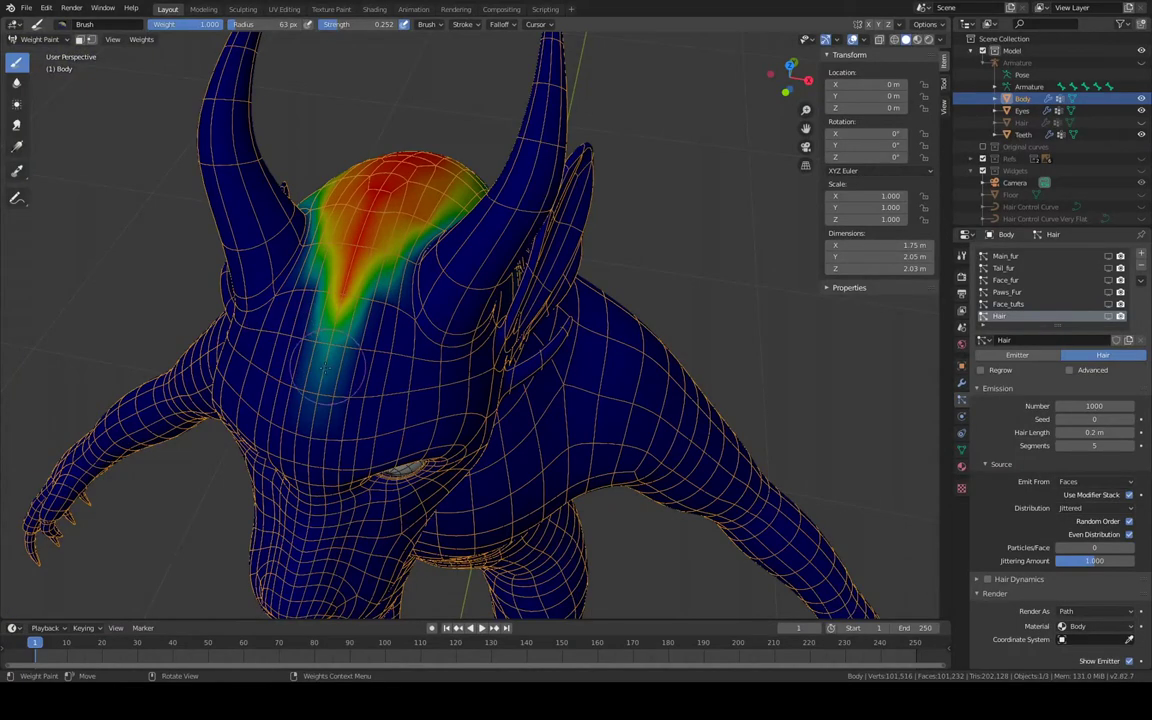
{"action": "mouse_move", "coordinate": [326, 366]}
{"action": "left_mouse_down"}
{"action": "mouse_move", "coordinate": [330, 300]}
{"action": "mouse_move", "coordinate": [398, 240]}
{"action": "left_mouse_up"}
{"action": "left_click_drag", "start_coordinate": [343, 210], "coordinate": [310, 330]}
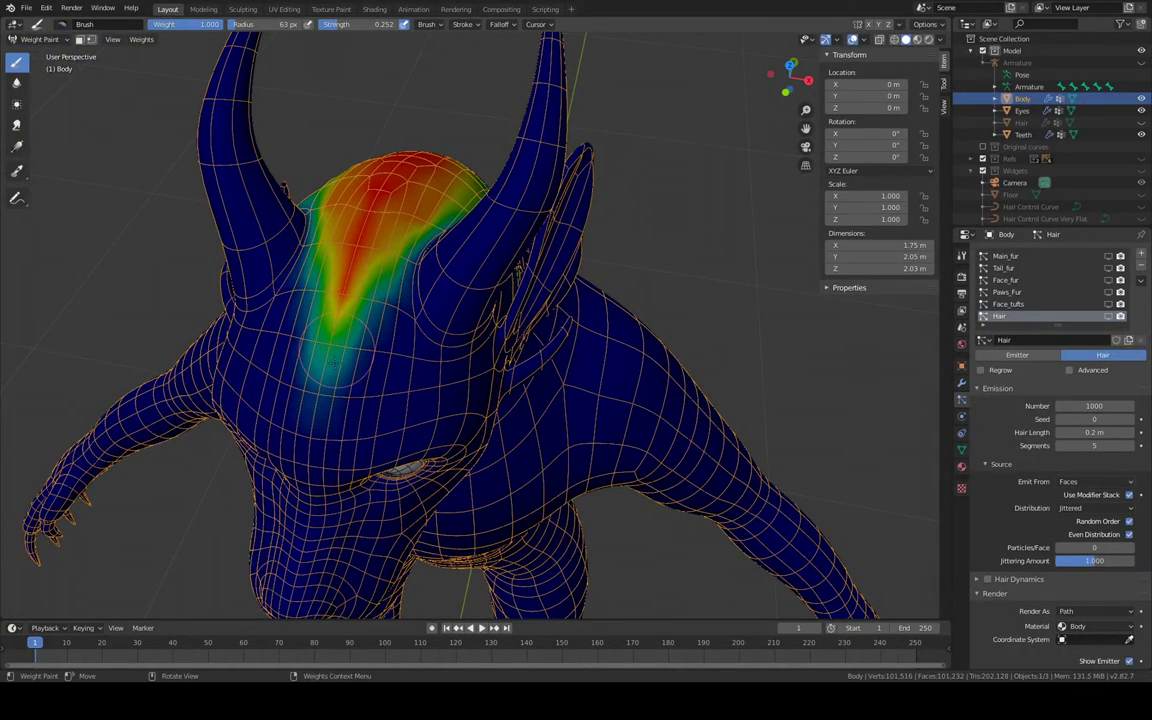
{"action": "middle_click_drag", "start_coordinate": [310, 330], "coordinate": [435, 227]}
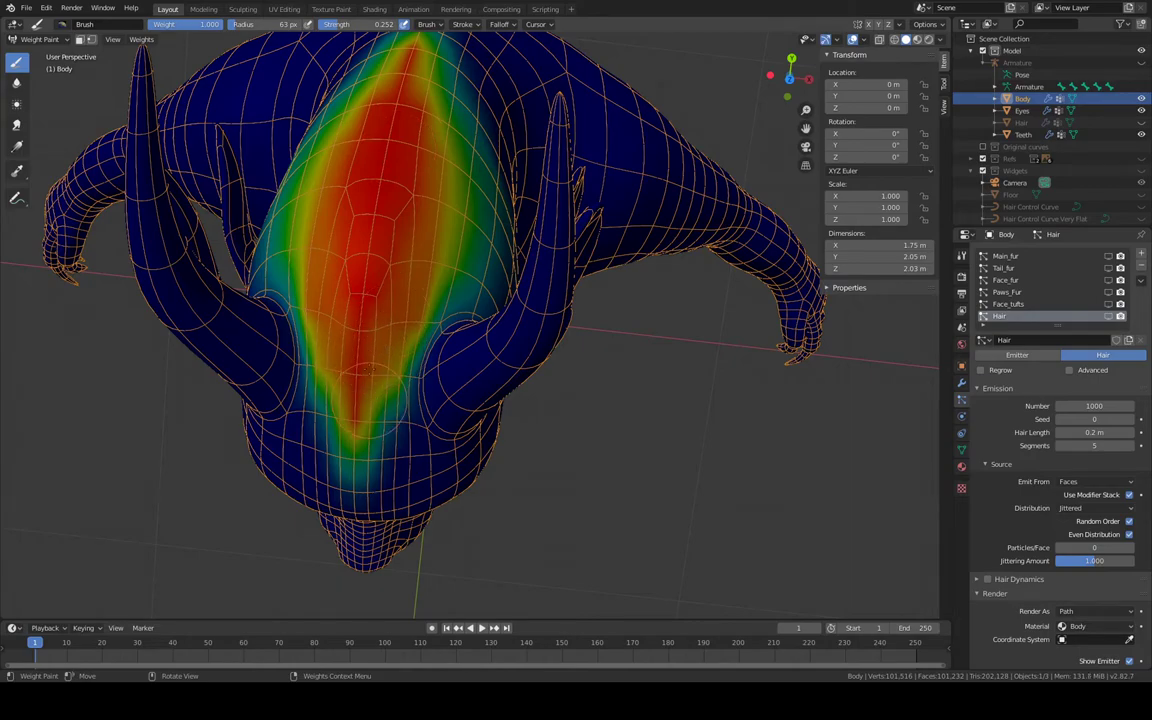
{"action": "mouse_move", "coordinate": [366, 369]}
{"action": "middle_mouse_down"}
{"action": "mouse_move", "coordinate": [372, 284]}
{"action": "mouse_move", "coordinate": [467, 284]}
{"action": "middle_mouse_up"}
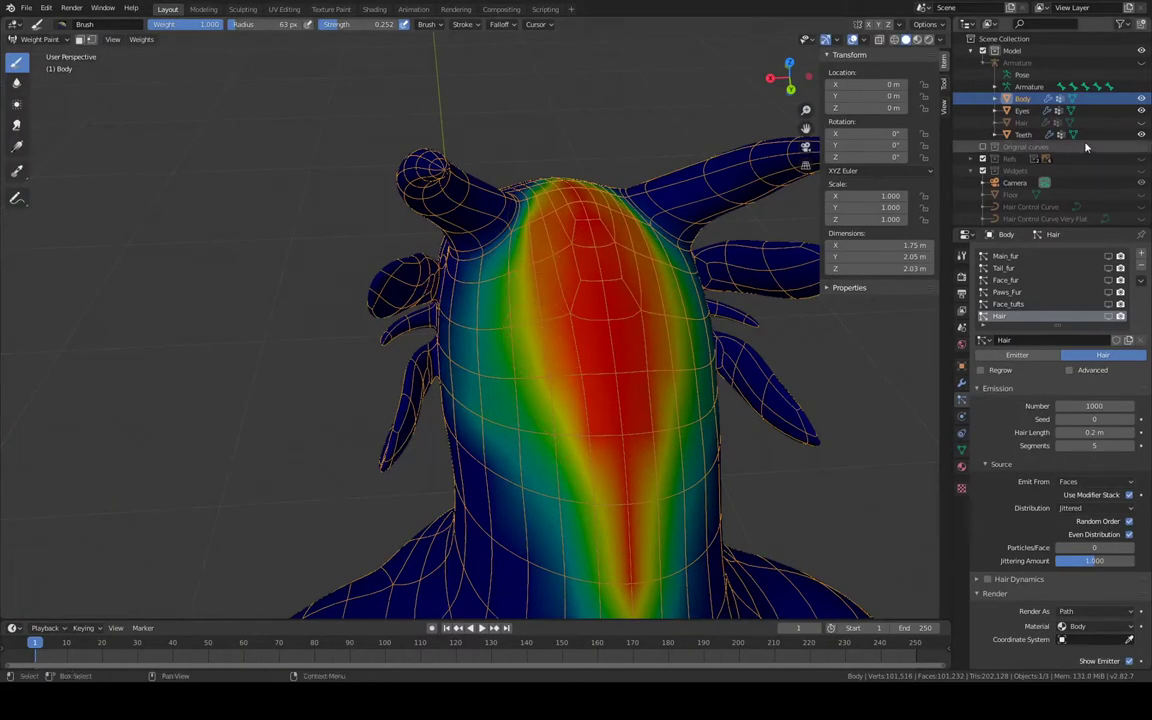
{"action": "left_click", "coordinate": [1141, 122]}
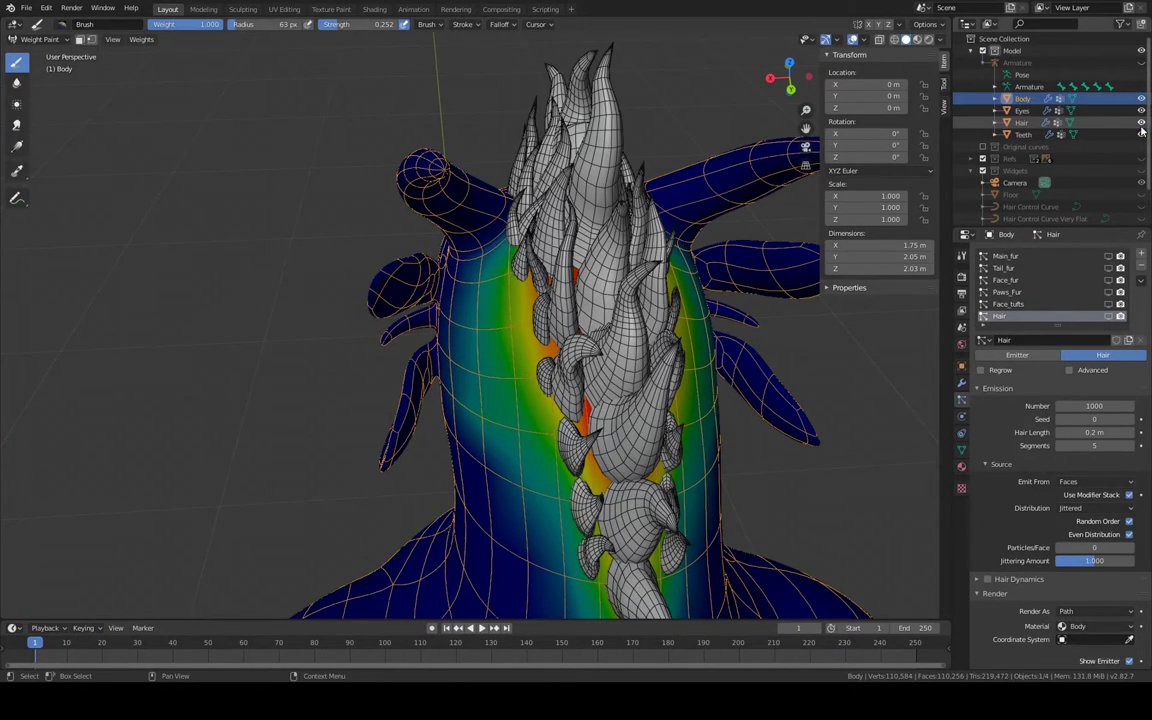
{"action": "left_click", "coordinate": [1141, 122]}
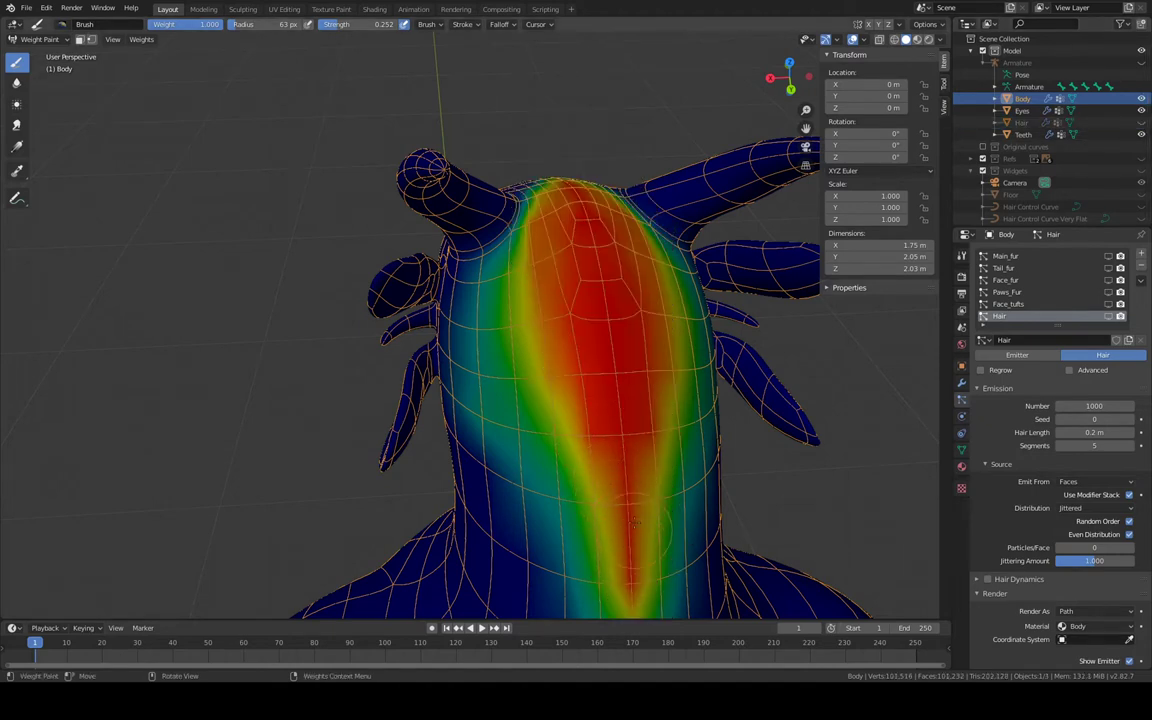
{"action": "middle_click_drag", "start_coordinate": [617, 300], "coordinate": [600, 230]}
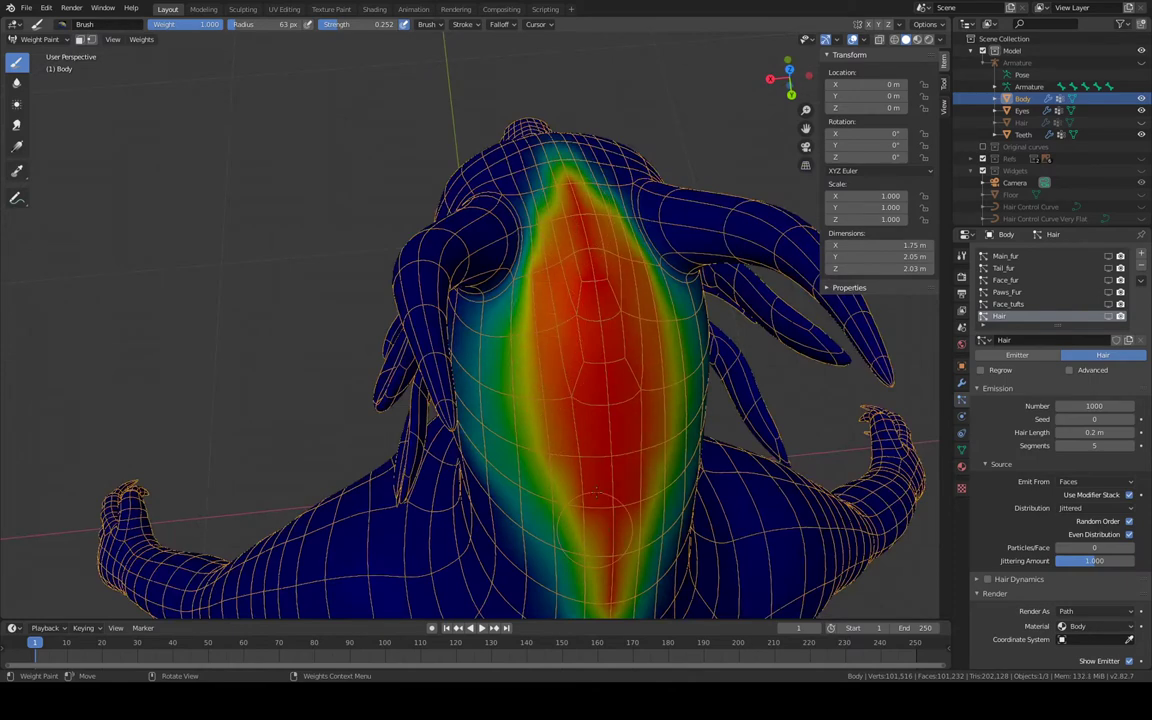
{"action": "middle_click_drag", "start_coordinate": [597, 500], "coordinate": [708, 214]}
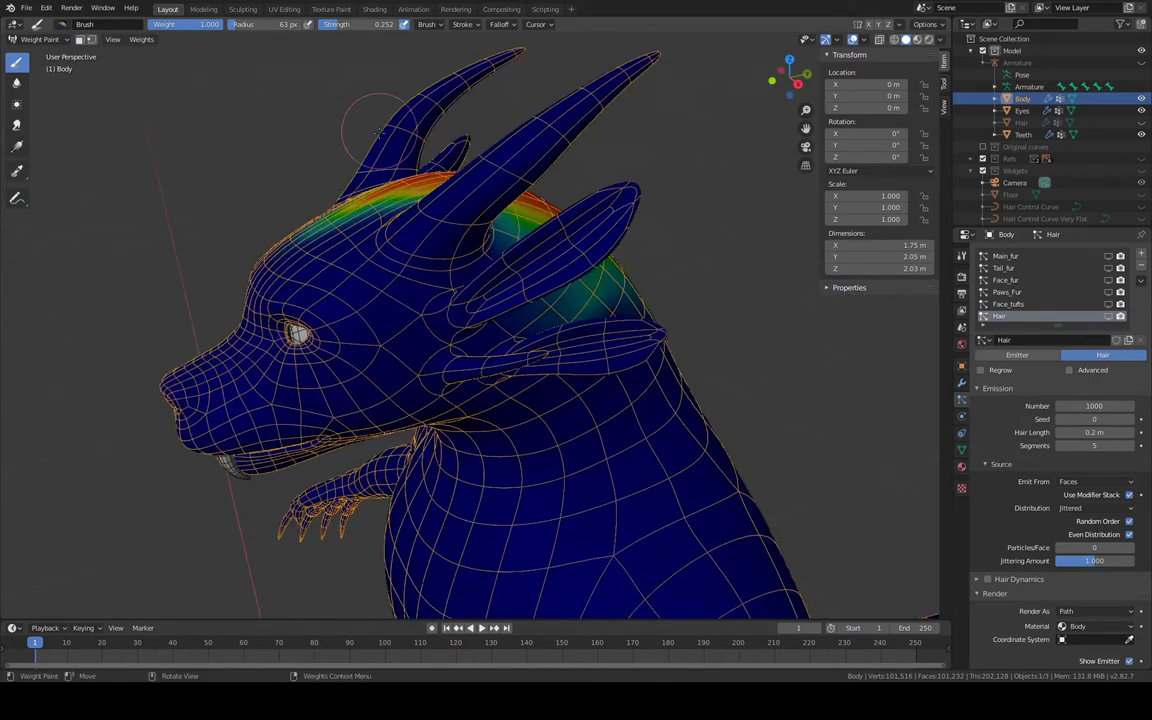
{"action": "left_click", "coordinate": [45, 39]}
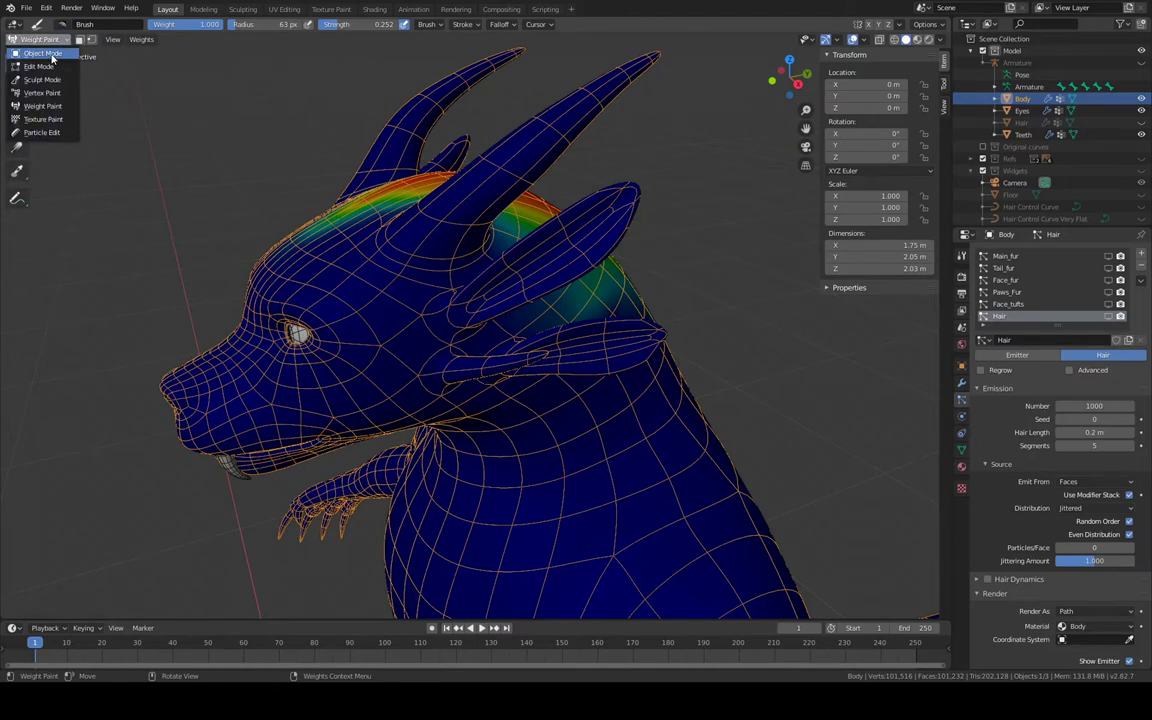
{"action": "left_click", "coordinate": [50, 54]}
{"action": "left_click", "coordinate": [45, 39]}
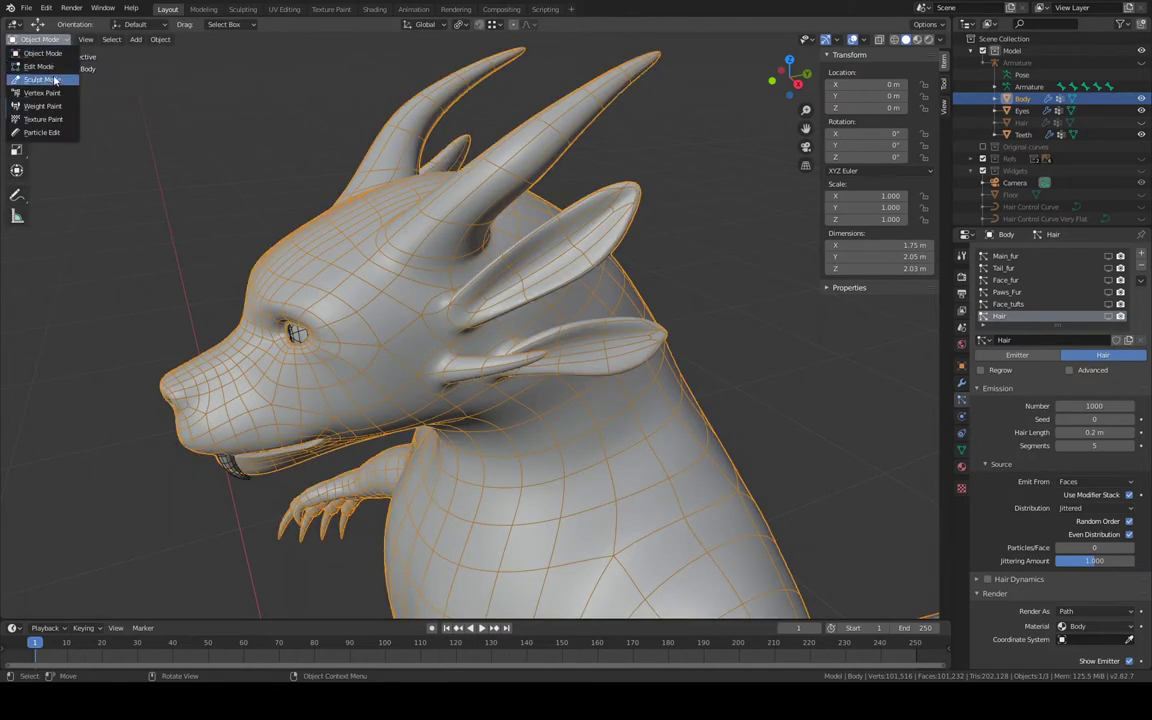
{"action": "left_click", "coordinate": [52, 106]}
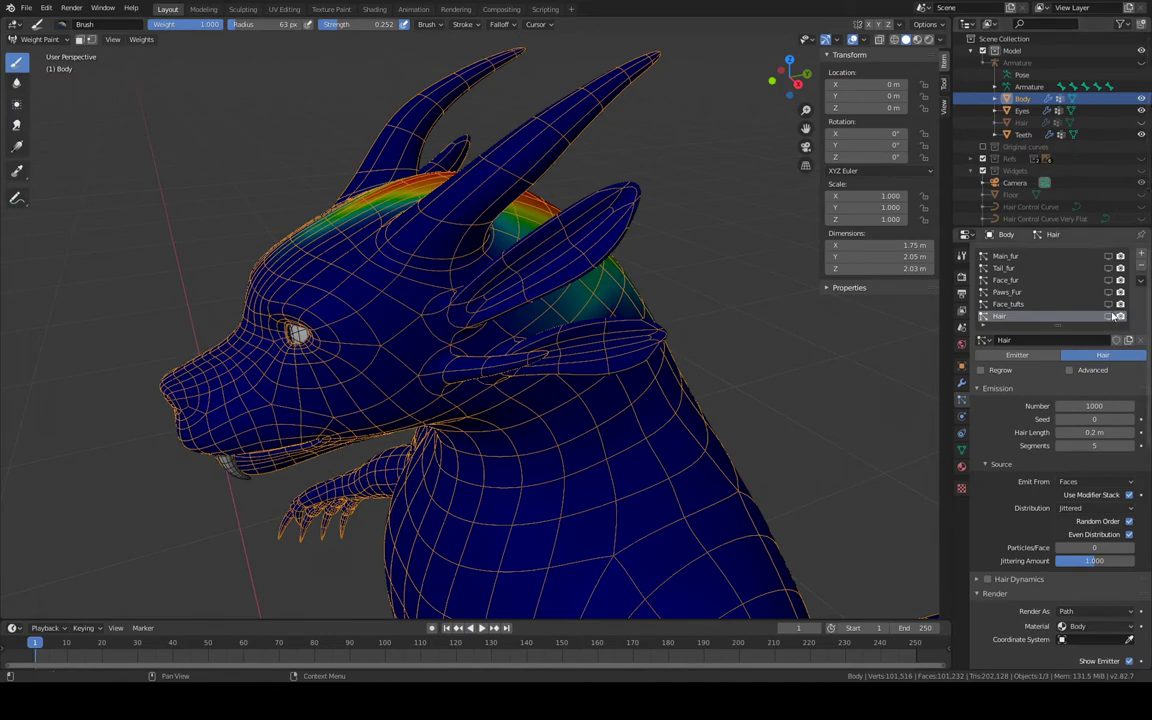
Turn on viewport display for the hair particle strands.
{"action": "left_click", "coordinate": [1108, 317]}
{"action": "mouse_move", "coordinate": [640, 260]}
{"action": "middle_mouse_down"}
{"action": "mouse_move", "coordinate": [749, 241]}
{"action": "mouse_move", "coordinate": [650, 231]}
{"action": "middle_mouse_up"}
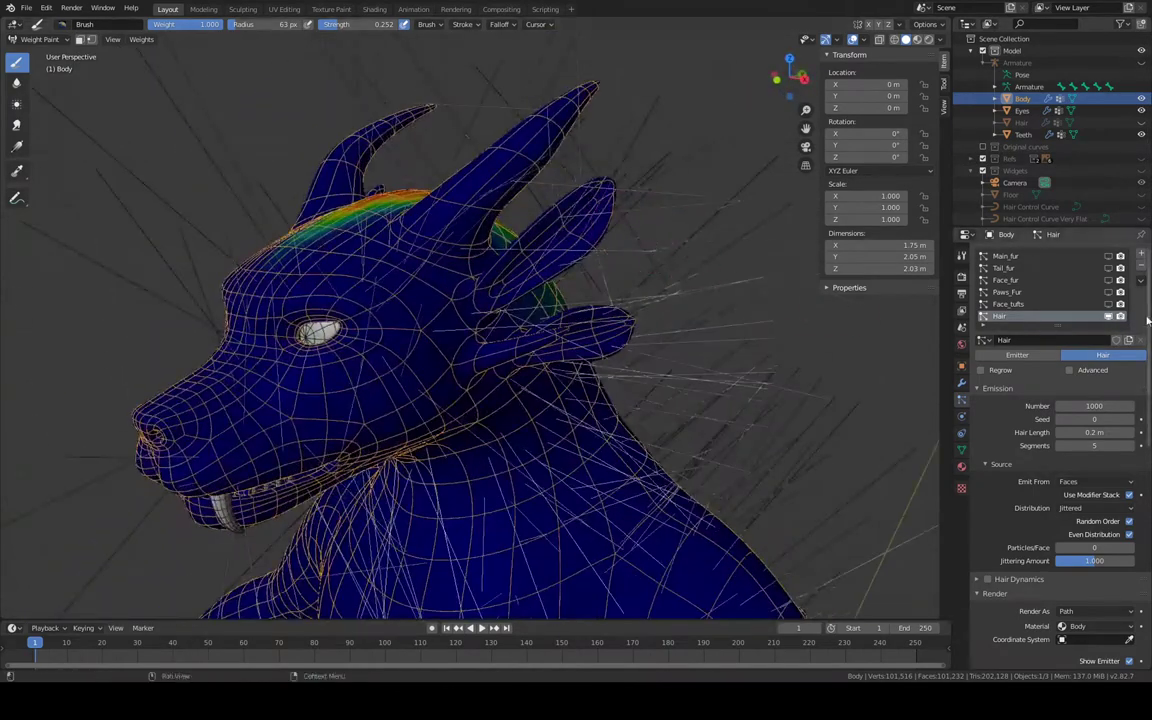
{"action": "scroll", "coordinate": [1050, 400], "scroll_direction": "down", "scroll_amount": 1}
{"action": "scroll", "coordinate": [1050, 420], "scroll_direction": "down", "scroll_amount": 10}
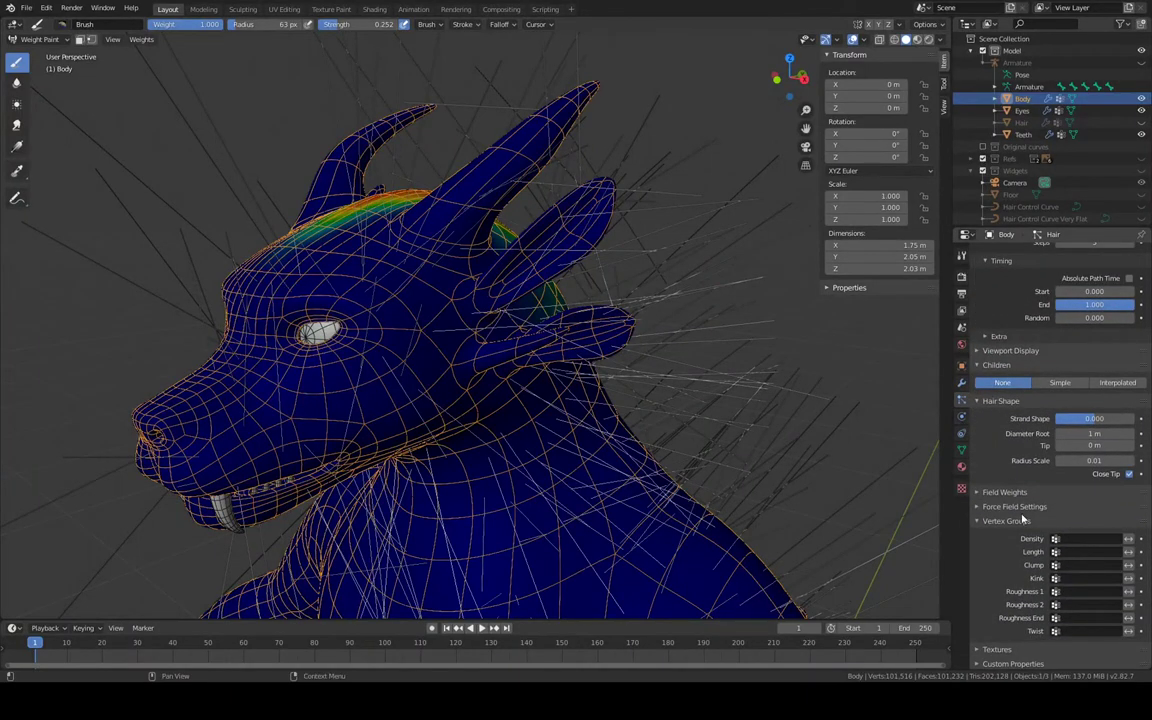
Set both the Density and Length vertex groups to Hair.
{"action": "left_click", "coordinate": [1057, 540]}
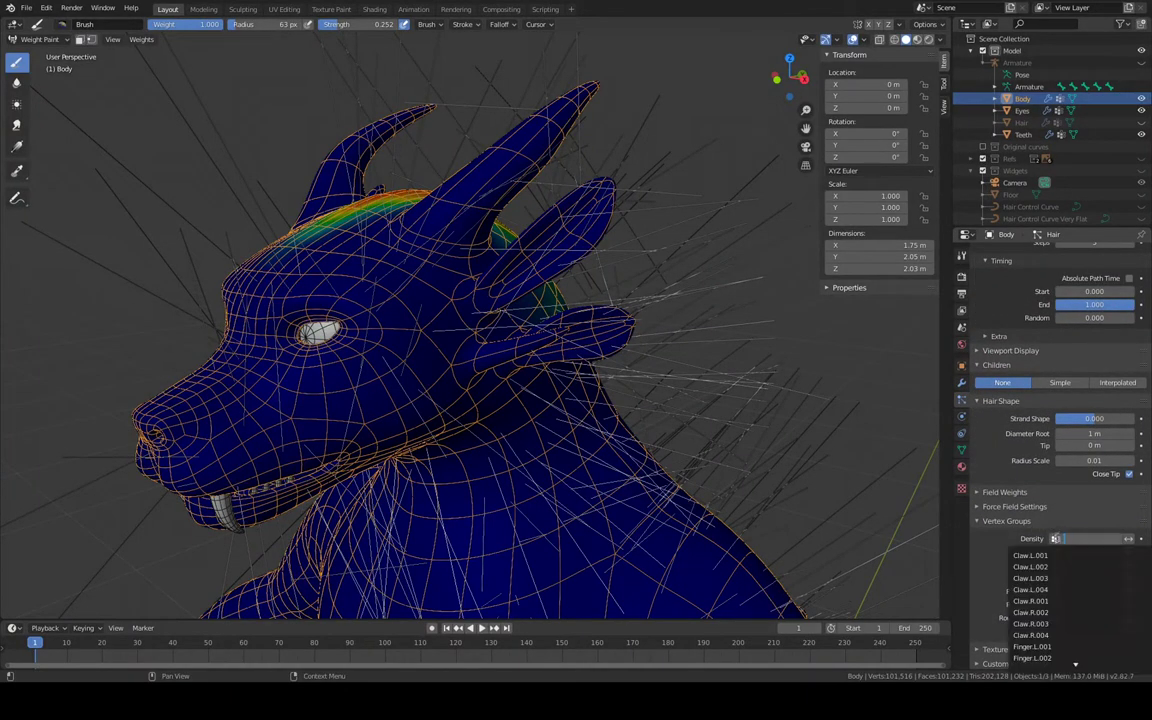
{"action": "type", "text": "ha"}
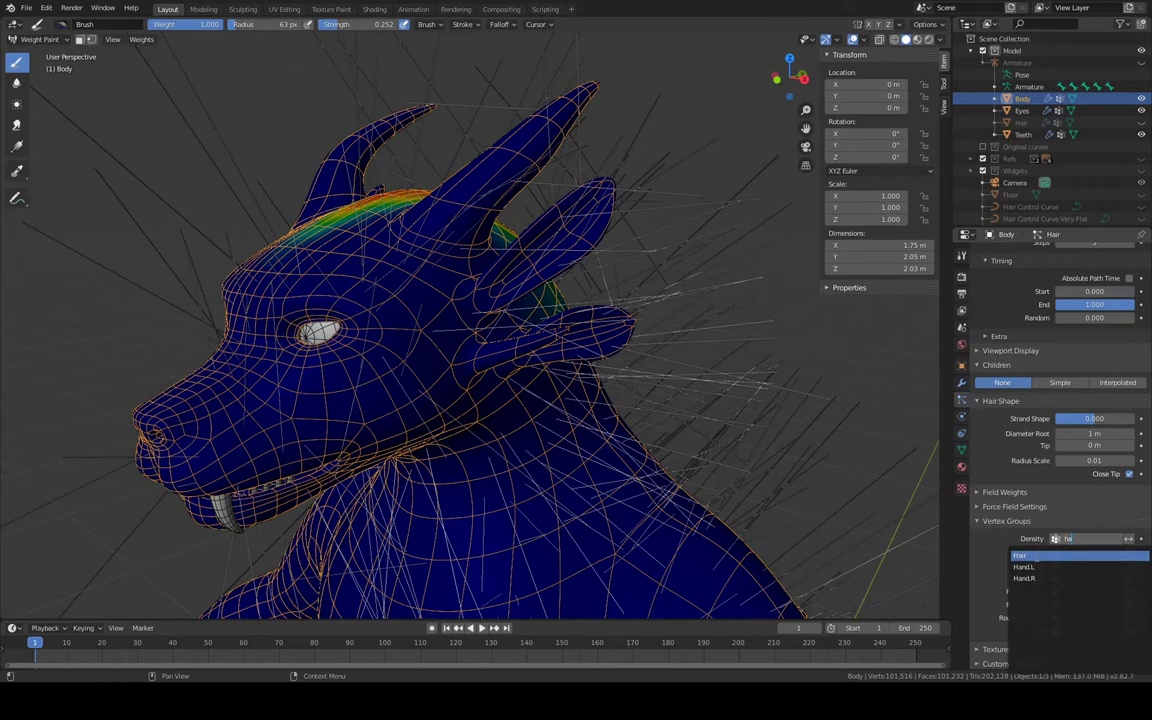
{"action": "left_click", "coordinate": [1036, 557]}
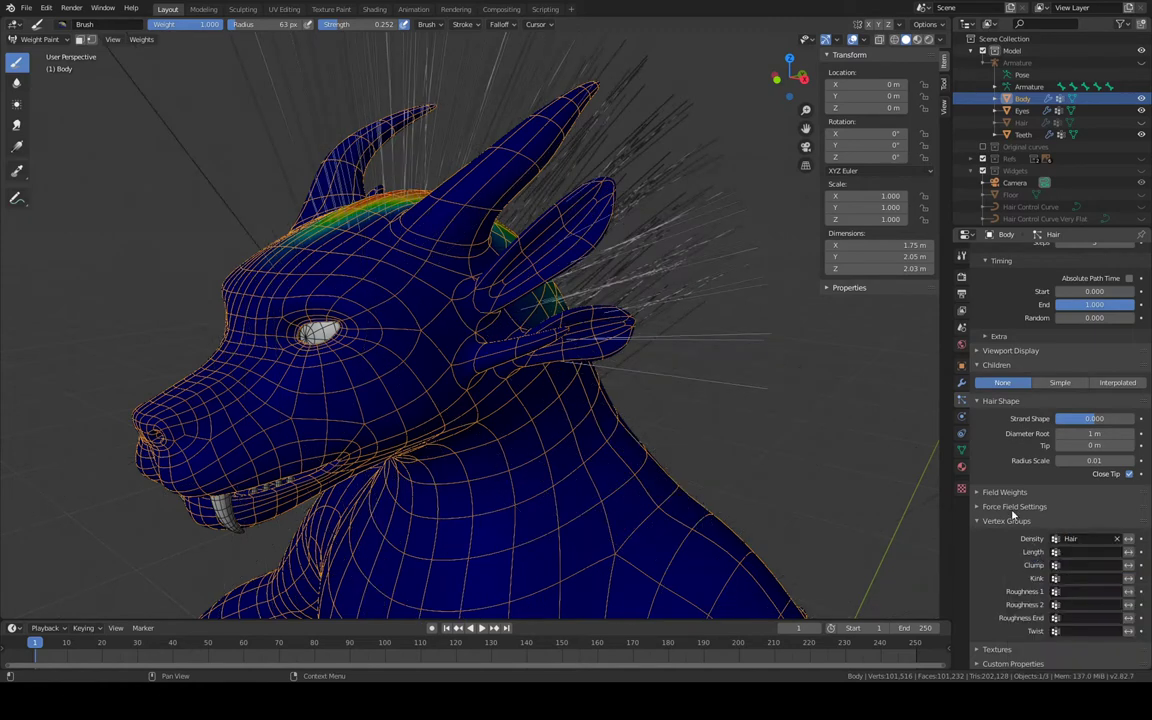
{"action": "left_click", "coordinate": [1057, 552]}
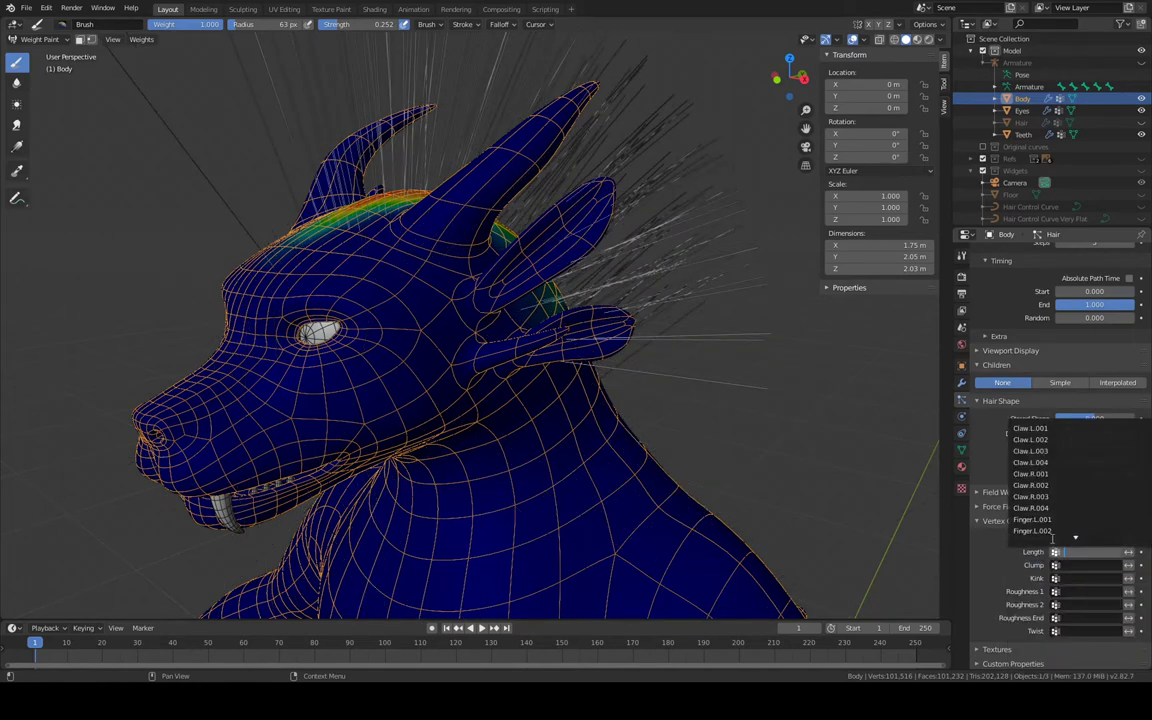
{"action": "type", "text": "ha"}
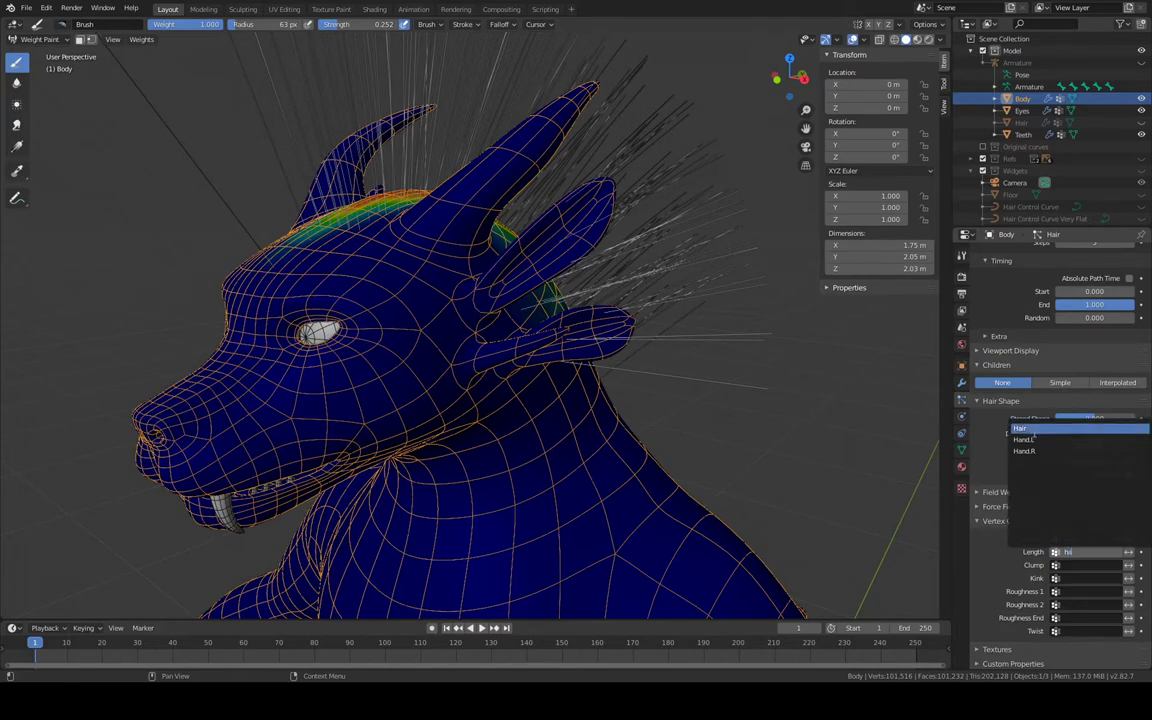
{"action": "left_click", "coordinate": [1030, 429]}
Switch to Object Mode and view the fur crest from above and behind.
{"action": "mouse_move", "coordinate": [656, 334]}
{"action": "middle_mouse_down"}
{"action": "mouse_move", "coordinate": [760, 300]}
{"action": "mouse_move", "coordinate": [560, 310]}
{"action": "middle_mouse_up"}
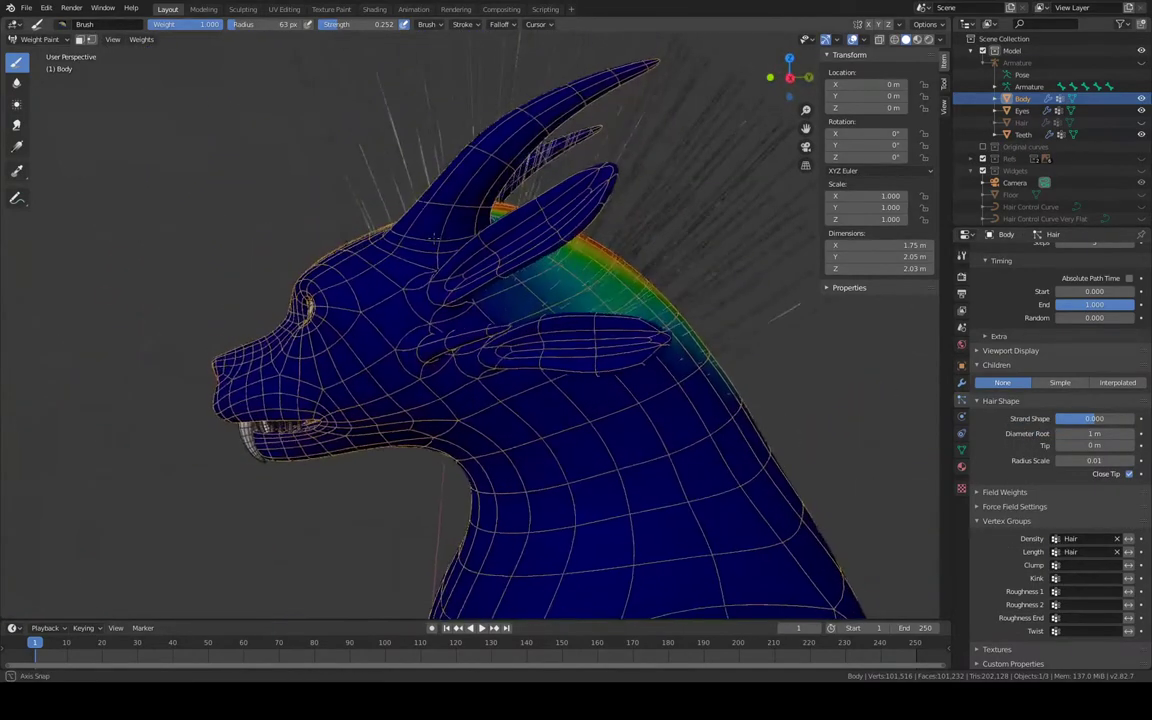
{"action": "scroll", "coordinate": [500, 330], "scroll_direction": "down", "scroll_amount": 2}
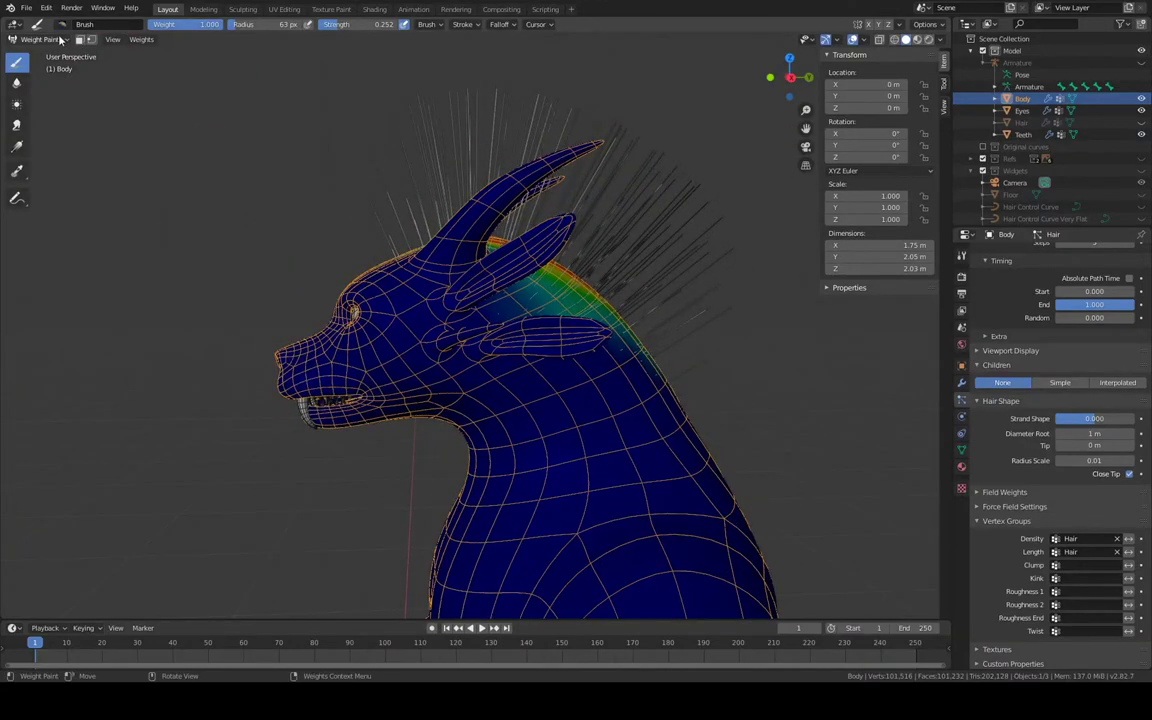
{"action": "left_click", "coordinate": [60, 40]}
{"action": "left_click", "coordinate": [42, 53]}
{"action": "mouse_move", "coordinate": [346, 165]}
{"action": "middle_mouse_down"}
{"action": "mouse_move", "coordinate": [727, 358]}
{"action": "mouse_move", "coordinate": [565, 232]}
{"action": "mouse_move", "coordinate": [508, 257]}
{"action": "middle_mouse_up"}
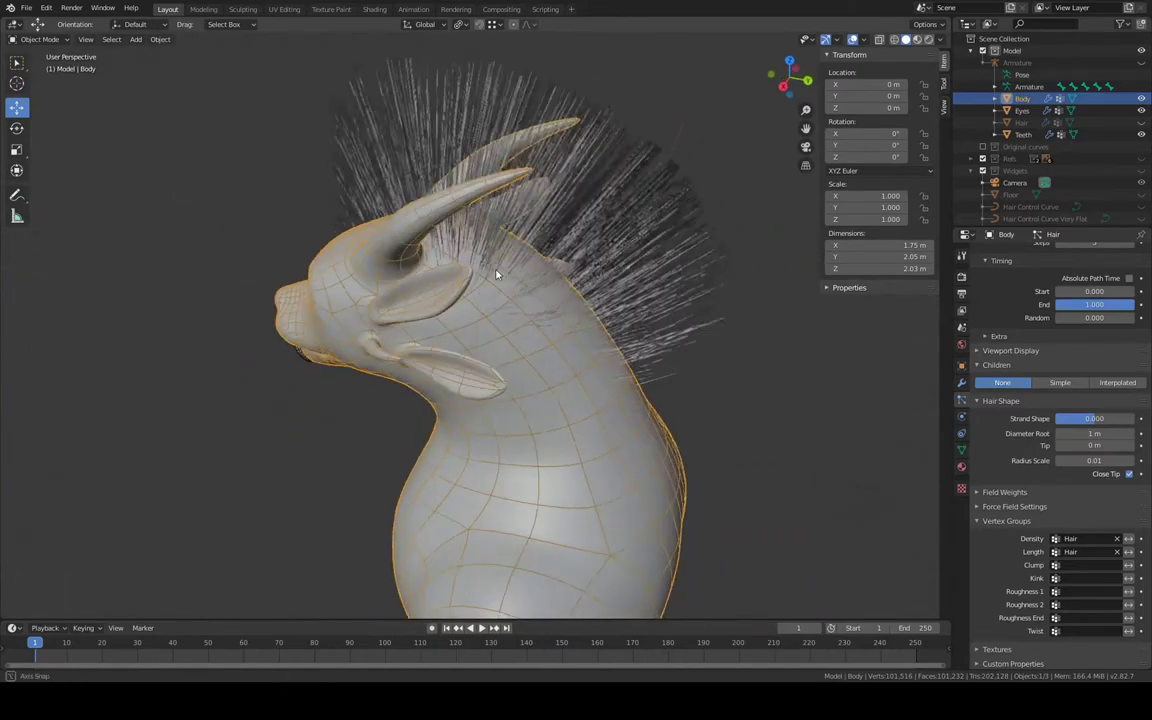
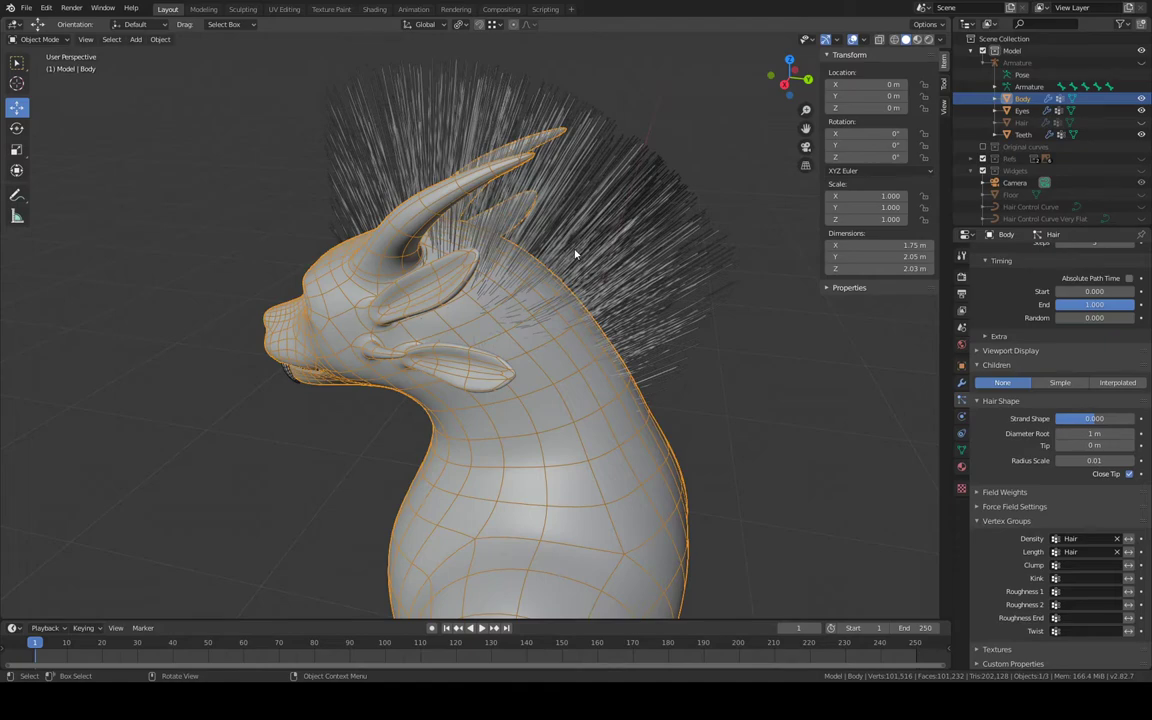
Orbit to the back of the head and switch the creature into Weight Paint mode.
{"action": "mouse_move", "coordinate": [562, 316]}
{"action": "middle_mouse_down"}
{"action": "mouse_move", "coordinate": [466, 279]}
{"action": "mouse_move", "coordinate": [489, 342]}
{"action": "mouse_move", "coordinate": [558, 352]}
{"action": "mouse_move", "coordinate": [504, 265]}
{"action": "mouse_move", "coordinate": [502, 296]}
{"action": "mouse_move", "coordinate": [352, 177]}
{"action": "mouse_move", "coordinate": [548, 275]}
{"action": "mouse_move", "coordinate": [501, 262]}
{"action": "mouse_move", "coordinate": [508, 283]}
{"action": "mouse_move", "coordinate": [474, 249]}
{"action": "middle_mouse_up"}
{"action": "left_click", "coordinate": [38, 39]}
{"action": "left_click", "coordinate": [42, 105]}
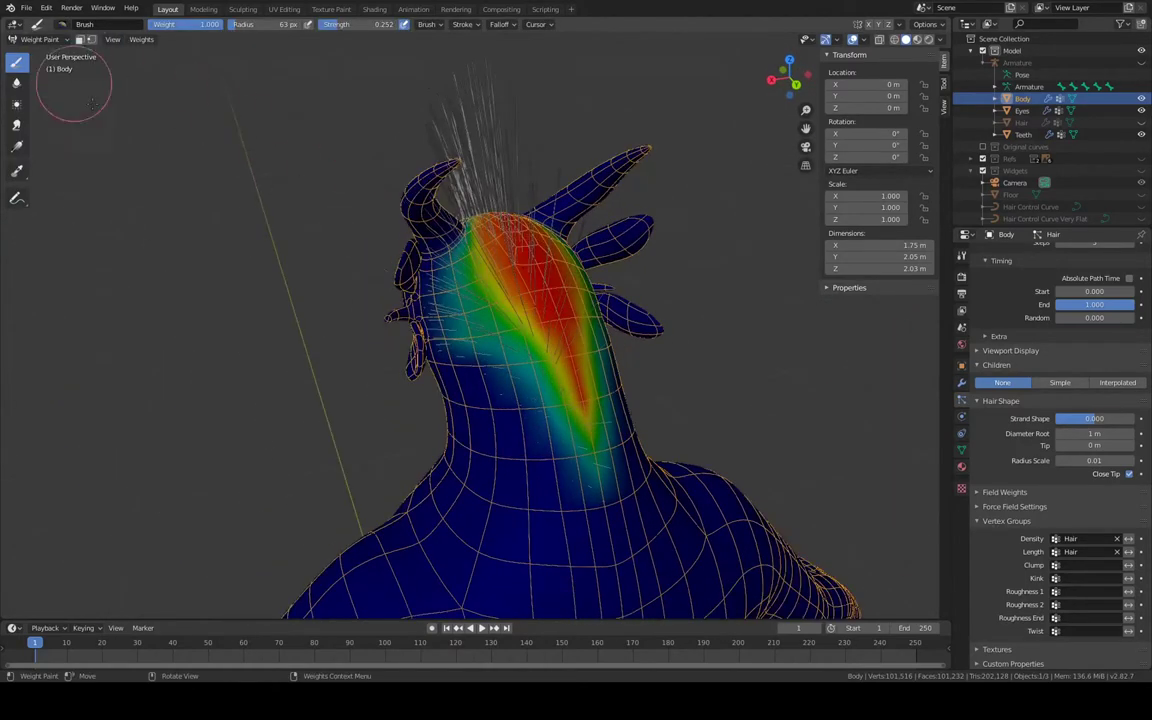
Paint Hair weight down the back of the neck and over the back and left of the head.
{"action": "mouse_move", "coordinate": [542, 388]}
{"action": "middle_mouse_down"}
{"action": "mouse_move", "coordinate": [485, 352]}
{"action": "mouse_move", "coordinate": [555, 420]}
{"action": "middle_mouse_up"}
{"action": "mouse_move", "coordinate": [555, 420]}
{"action": "left_mouse_down"}
{"action": "mouse_move", "coordinate": [575, 485]}
{"action": "mouse_move", "coordinate": [500, 330]}
{"action": "left_mouse_up"}
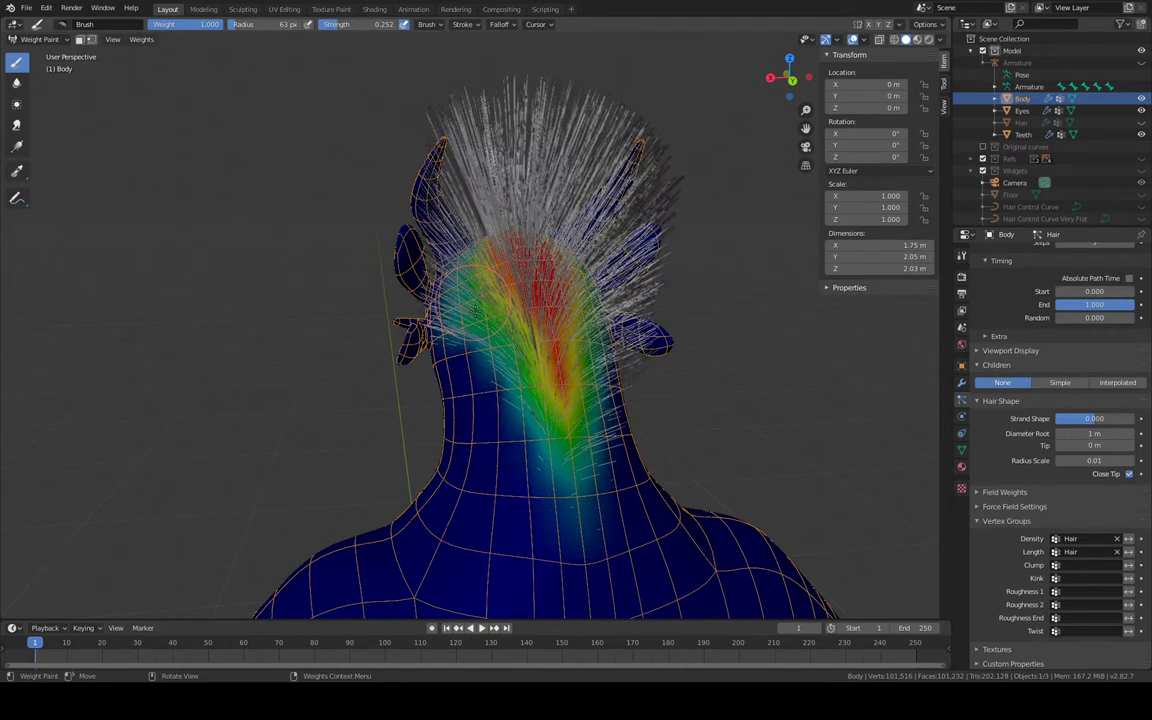
{"action": "middle_click_drag", "start_coordinate": [500, 330], "coordinate": [405, 275]}
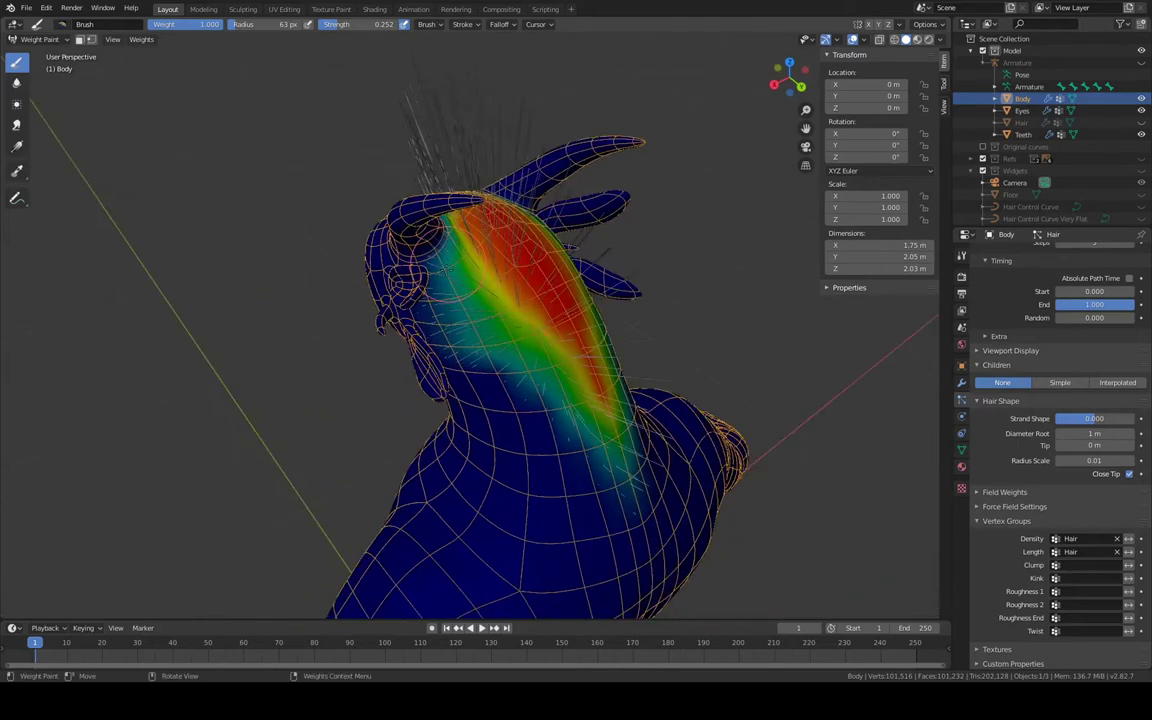
{"action": "left_click_drag", "start_coordinate": [402, 243], "coordinate": [415, 283]}
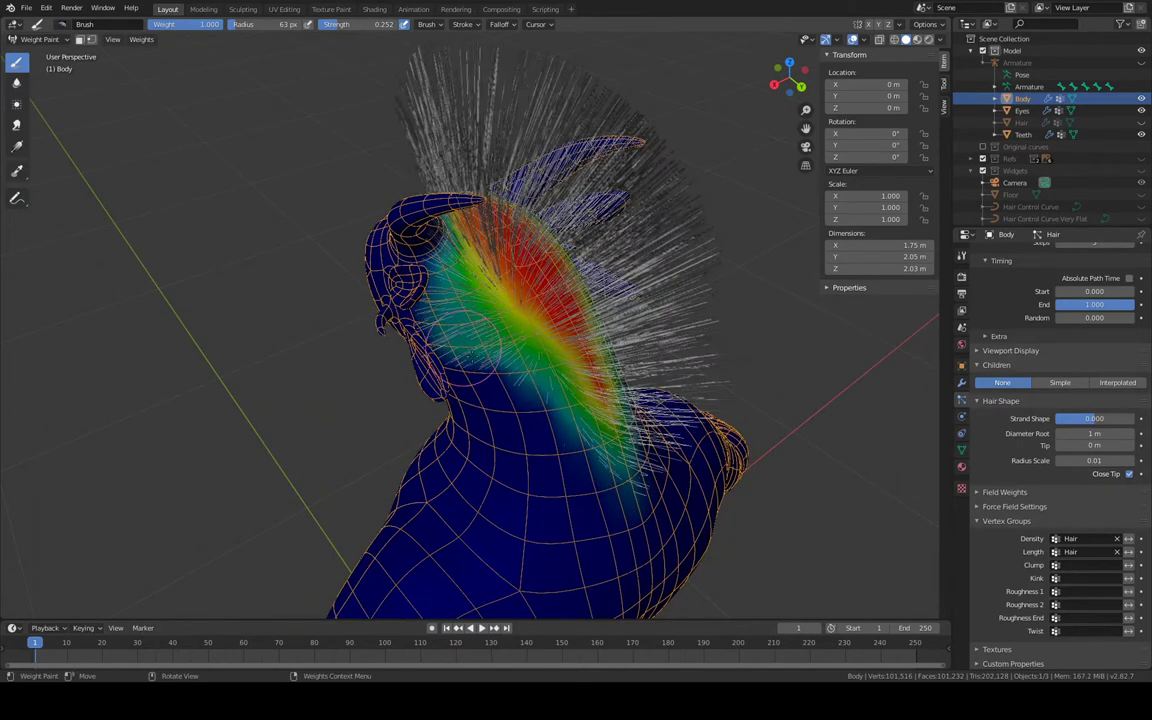
{"action": "mouse_move", "coordinate": [468, 325]}
{"action": "left_mouse_down"}
{"action": "mouse_move", "coordinate": [535, 432]}
{"action": "mouse_move", "coordinate": [540, 422]}
{"action": "mouse_move", "coordinate": [606, 435]}
{"action": "left_mouse_up"}
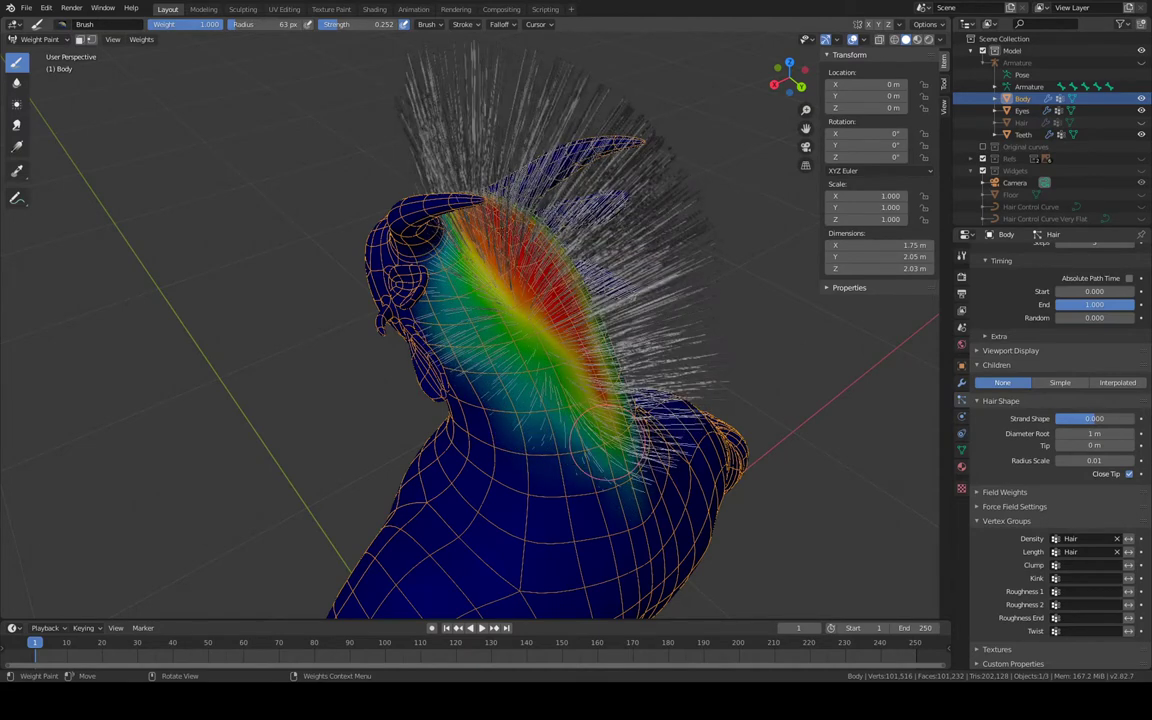
Raise the brush Strength and paint stronger weight on the left side of the head.
{"action": "left_click_drag", "start_coordinate": [350, 24], "coordinate": [363, 29]}
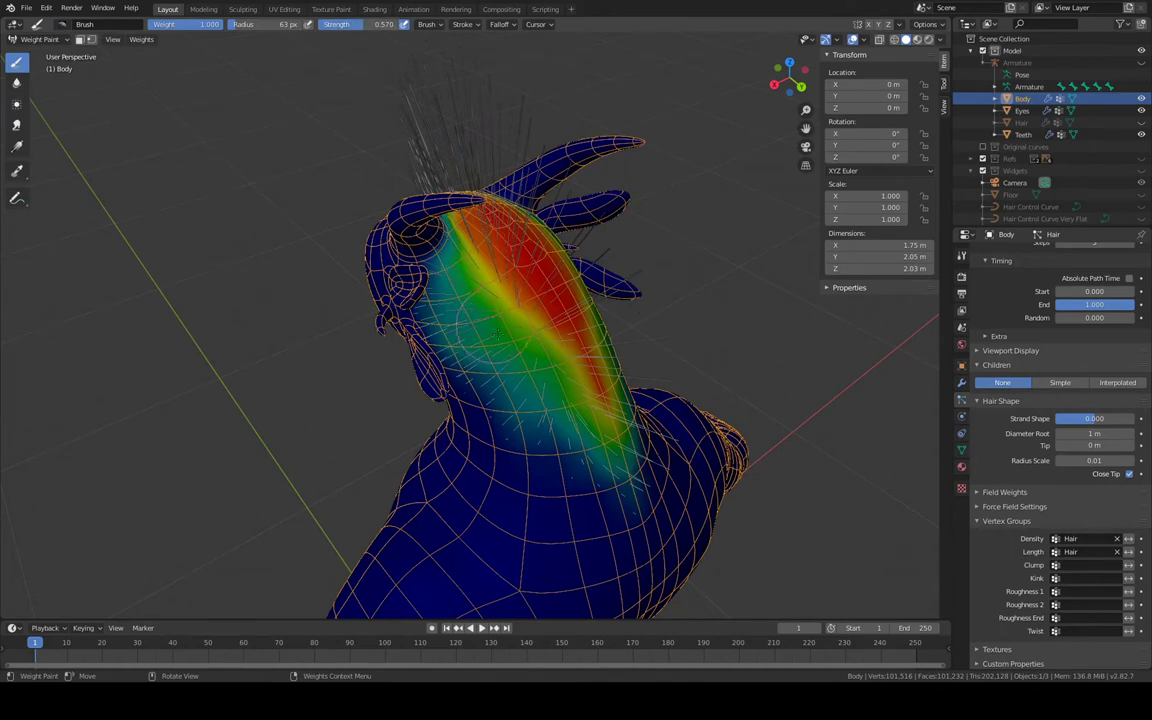
{"action": "left_click_drag", "start_coordinate": [458, 298], "coordinate": [492, 302]}
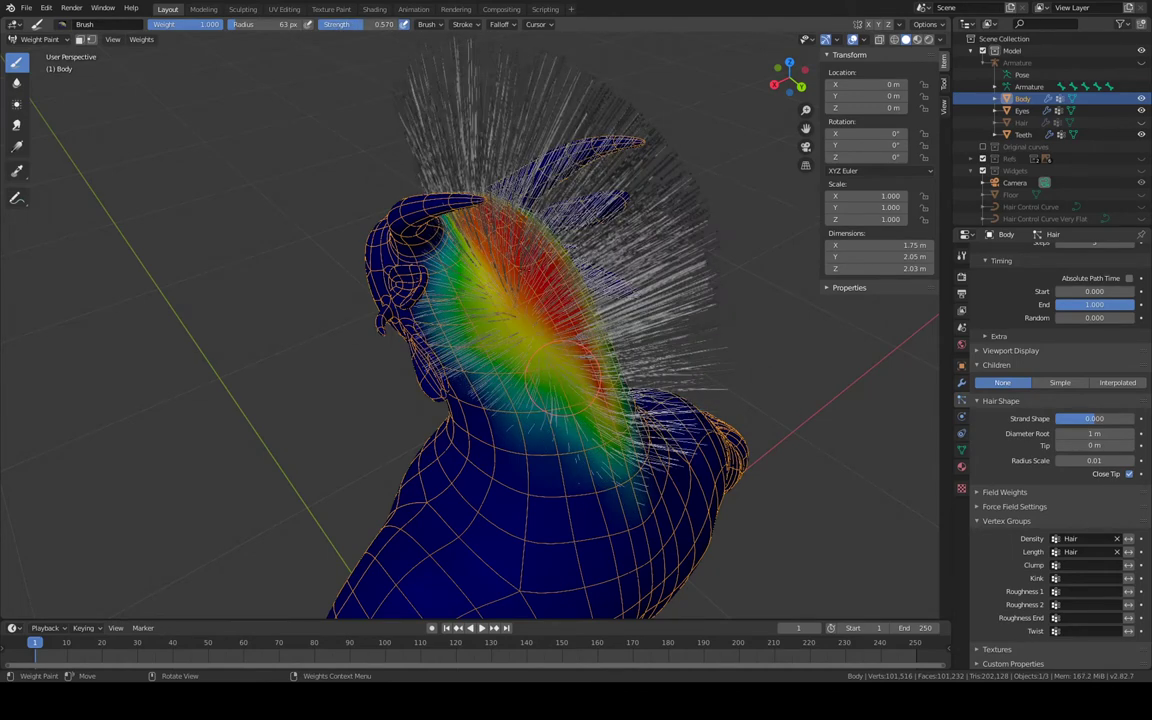
{"action": "mouse_move", "coordinate": [493, 300]}
{"action": "middle_mouse_down"}
{"action": "mouse_move", "coordinate": [433, 155]}
{"action": "mouse_move", "coordinate": [300, 140]}
{"action": "middle_mouse_up"}
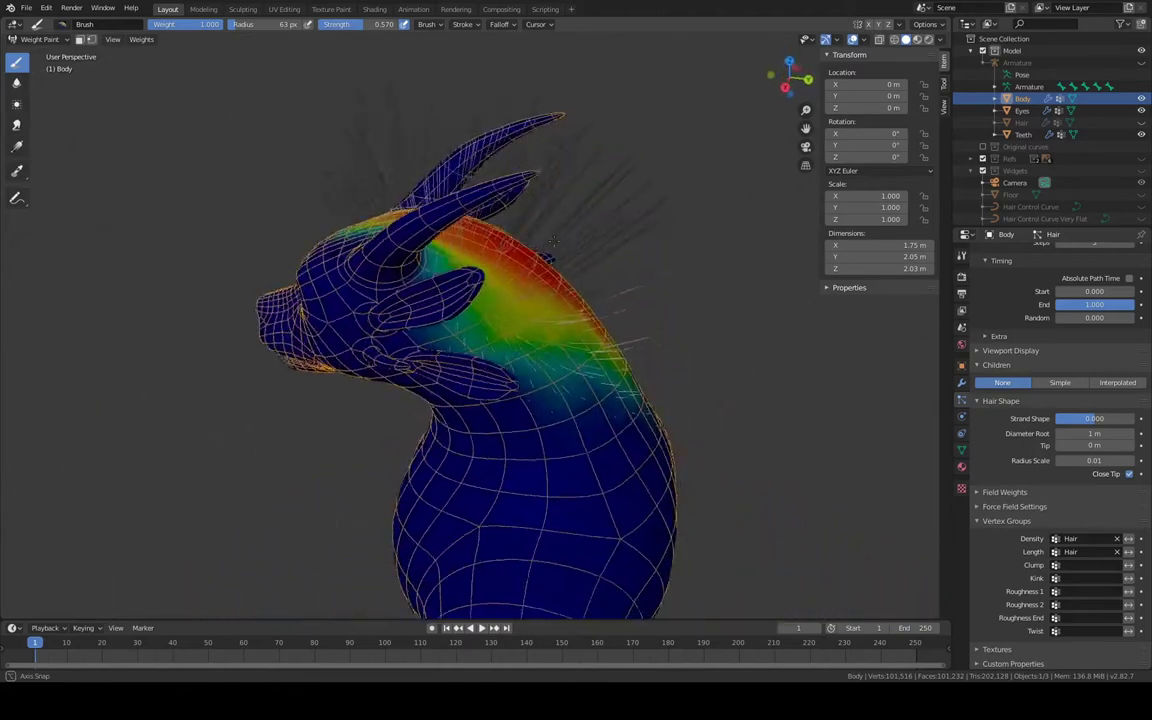
{"action": "left_click", "coordinate": [38, 39]}
Return to Object Mode, view the creature from the front, and scroll to the Emission settings.
{"action": "left_click", "coordinate": [40, 53]}
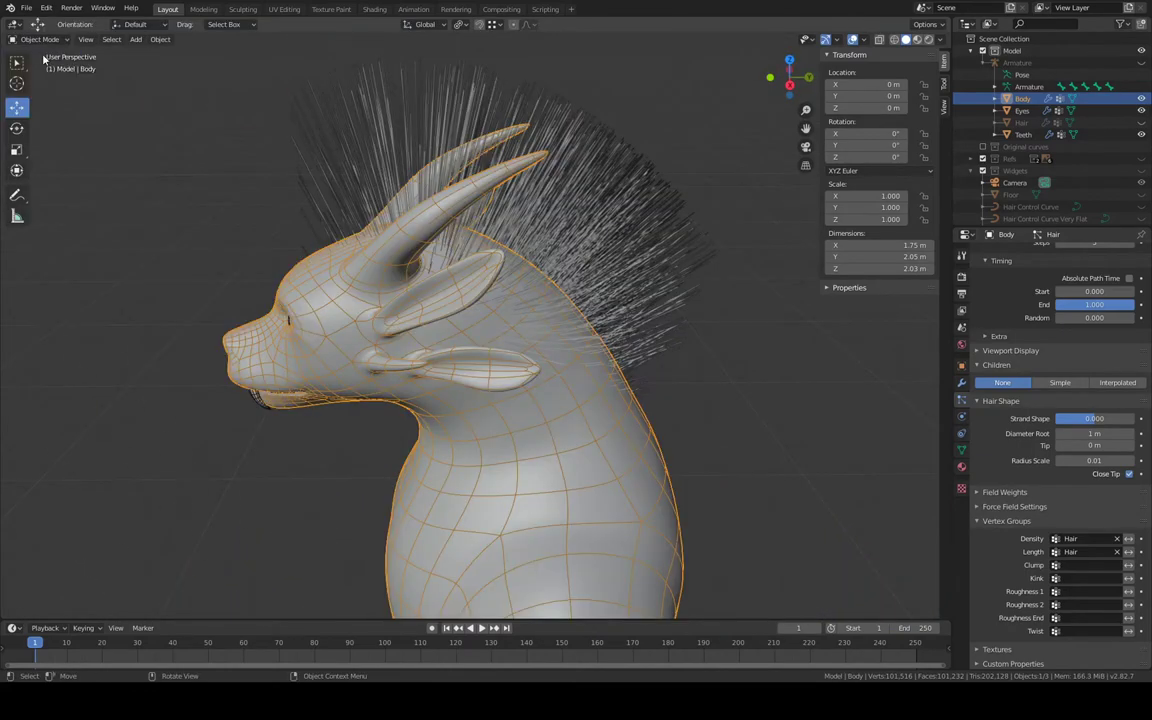
{"action": "mouse_move", "coordinate": [420, 170]}
{"action": "middle_mouse_down"}
{"action": "mouse_move", "coordinate": [569, 174]}
{"action": "mouse_move", "coordinate": [703, 213]}
{"action": "mouse_move", "coordinate": [599, 188]}
{"action": "mouse_move", "coordinate": [660, 210]}
{"action": "middle_mouse_up"}
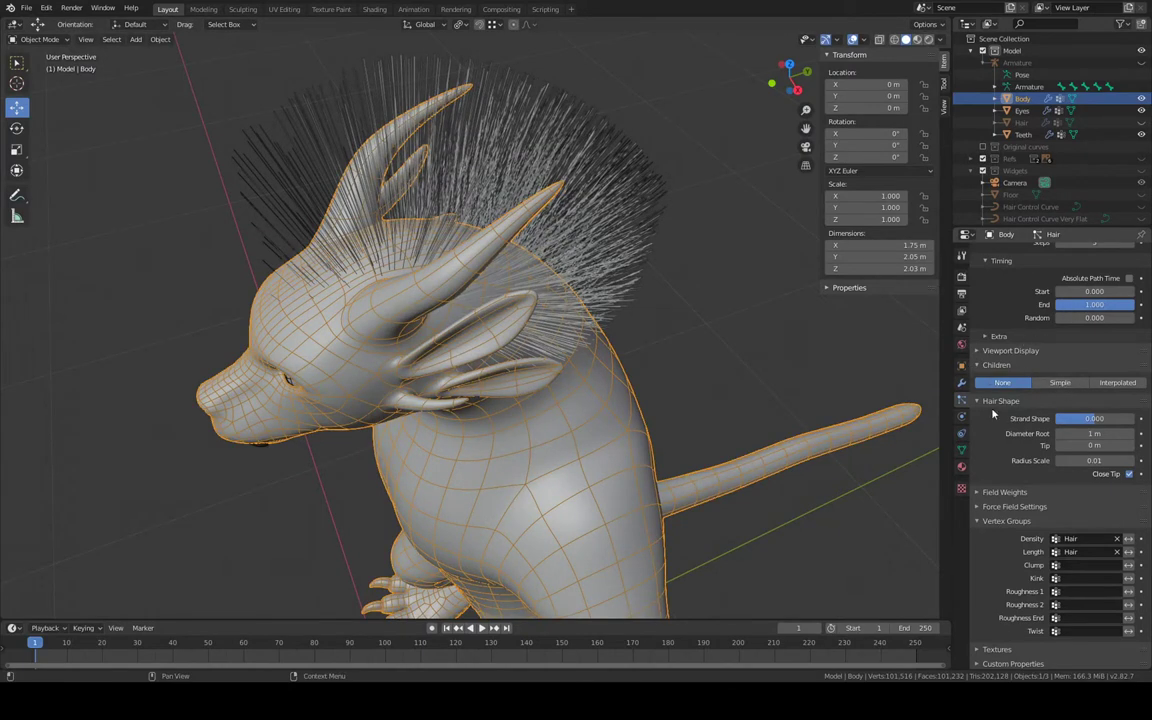
{"action": "mouse_move", "coordinate": [1147, 450]}
{"action": "scroll", "coordinate": [1050, 450], "scroll_direction": "up", "scroll_amount": 8}
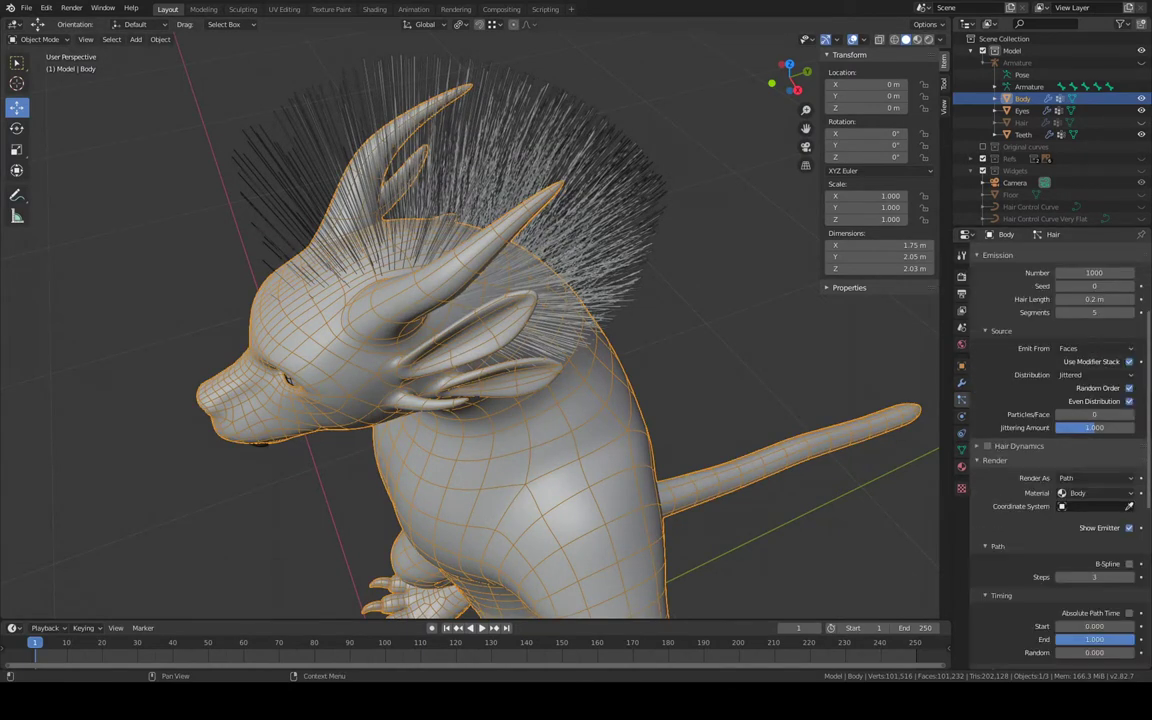
{"action": "scroll", "coordinate": [1050, 420], "scroll_direction": "up", "scroll_amount": 1}
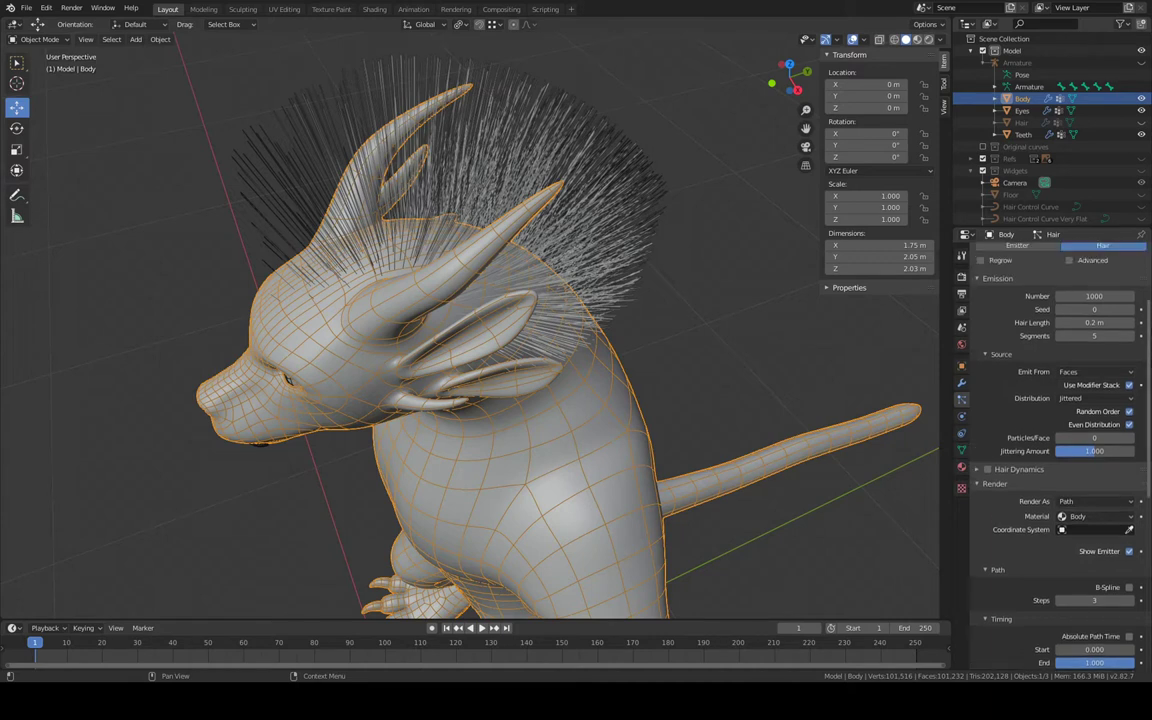
{"action": "scroll", "coordinate": [1013, 347], "scroll_direction": "up", "scroll_amount": 5}
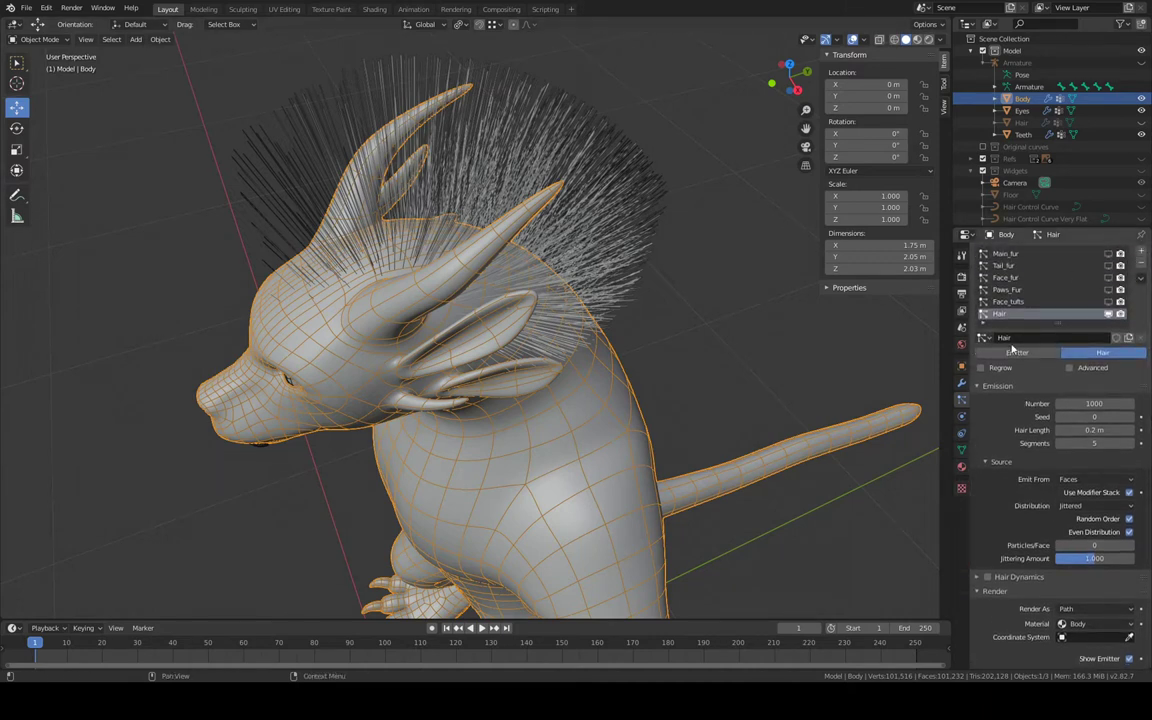
{"action": "scroll", "coordinate": [1013, 347], "scroll_direction": "down", "scroll_amount": 5}
{"action": "scroll", "coordinate": [1013, 347], "scroll_direction": "down", "scroll_amount": 12}
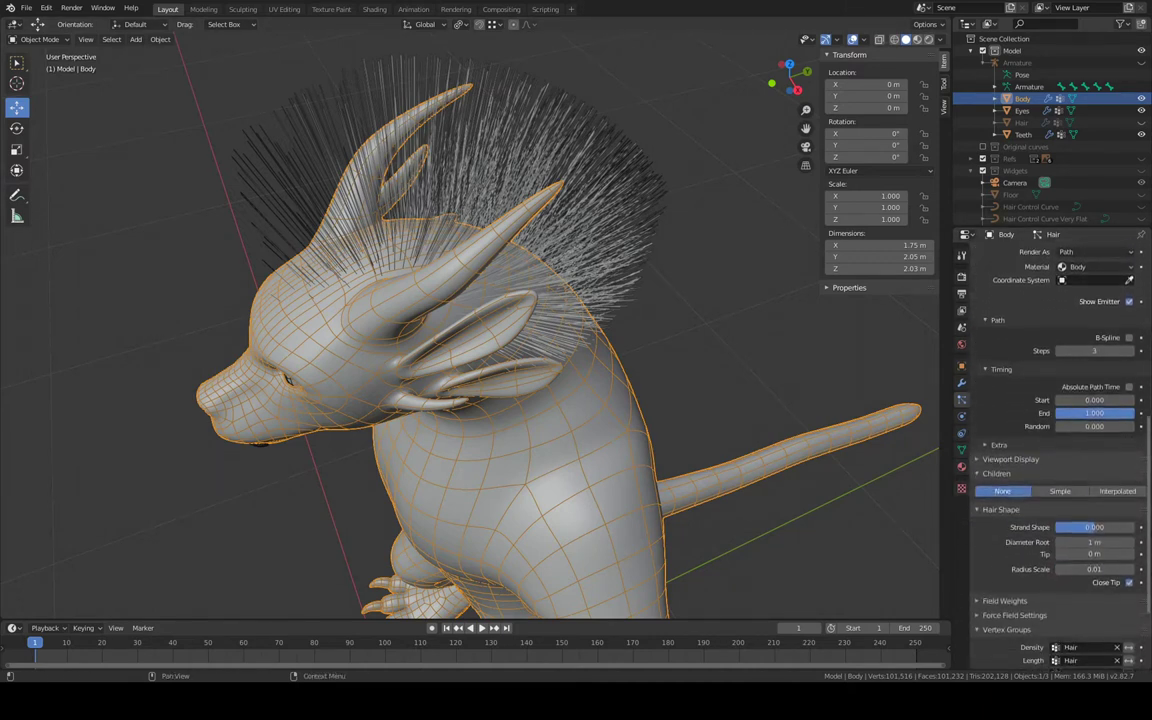
{"action": "scroll", "coordinate": [1094, 527], "scroll_direction": "up", "scroll_amount": 10}
{"action": "scroll", "coordinate": [1094, 407], "scroll_direction": "up", "scroll_amount": 7}
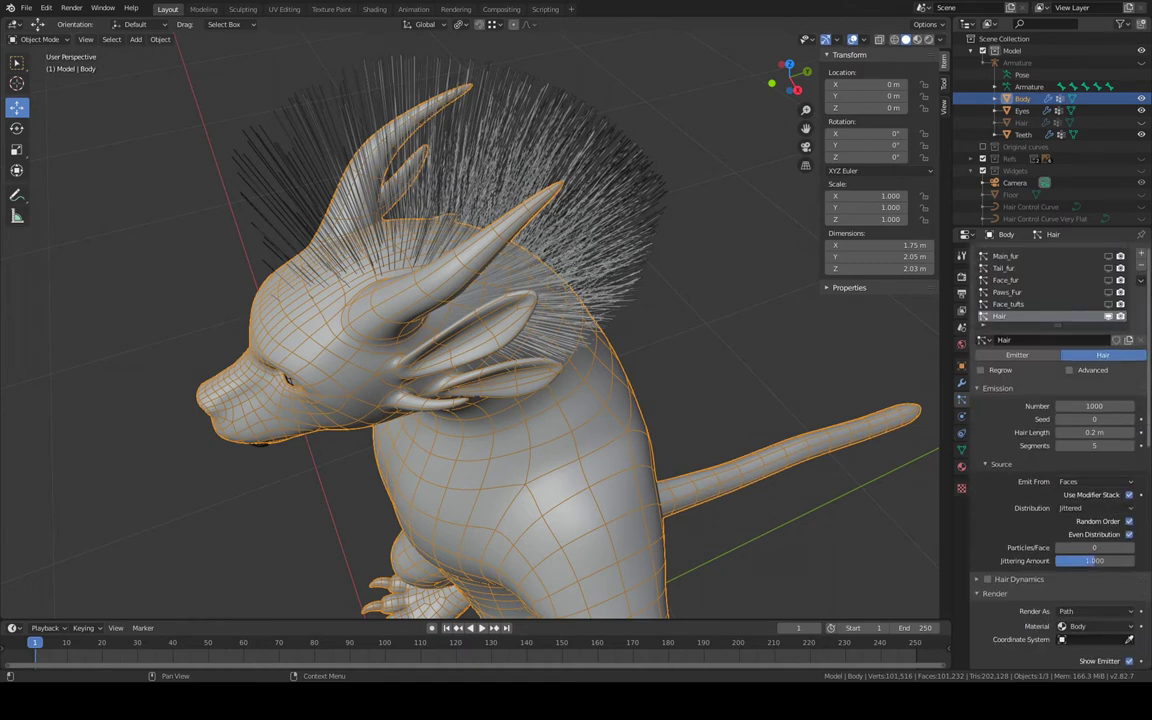
Set the emitted hair Number to 100 and scroll down toward the Children settings.
{"action": "left_click", "coordinate": [1094, 407]}
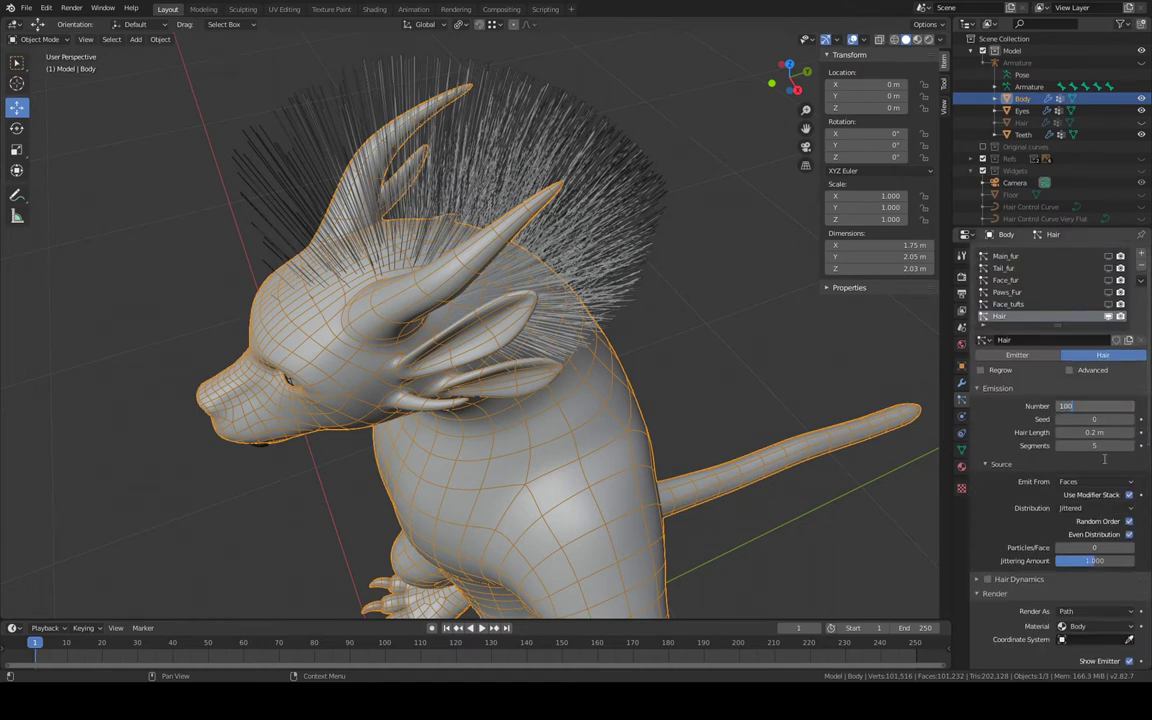
{"action": "key", "text": "Return"}
{"action": "mouse_move", "coordinate": [458, 188]}
{"action": "middle_mouse_down"}
{"action": "mouse_move", "coordinate": [490, 184]}
{"action": "mouse_move", "coordinate": [530, 205]}
{"action": "mouse_move", "coordinate": [586, 291]}
{"action": "mouse_move", "coordinate": [526, 230]}
{"action": "middle_mouse_up"}
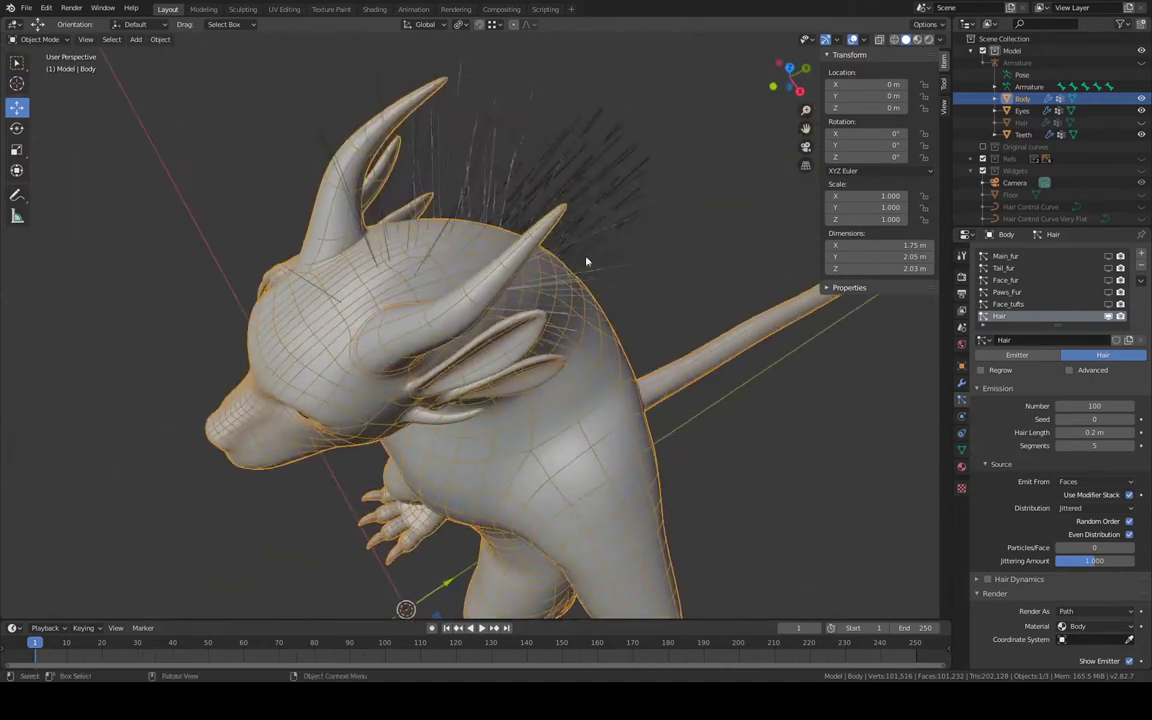
{"action": "scroll", "coordinate": [1079, 381], "scroll_direction": "down", "scroll_amount": 5}
{"action": "scroll", "coordinate": [1079, 381], "scroll_direction": "down", "scroll_amount": 5}
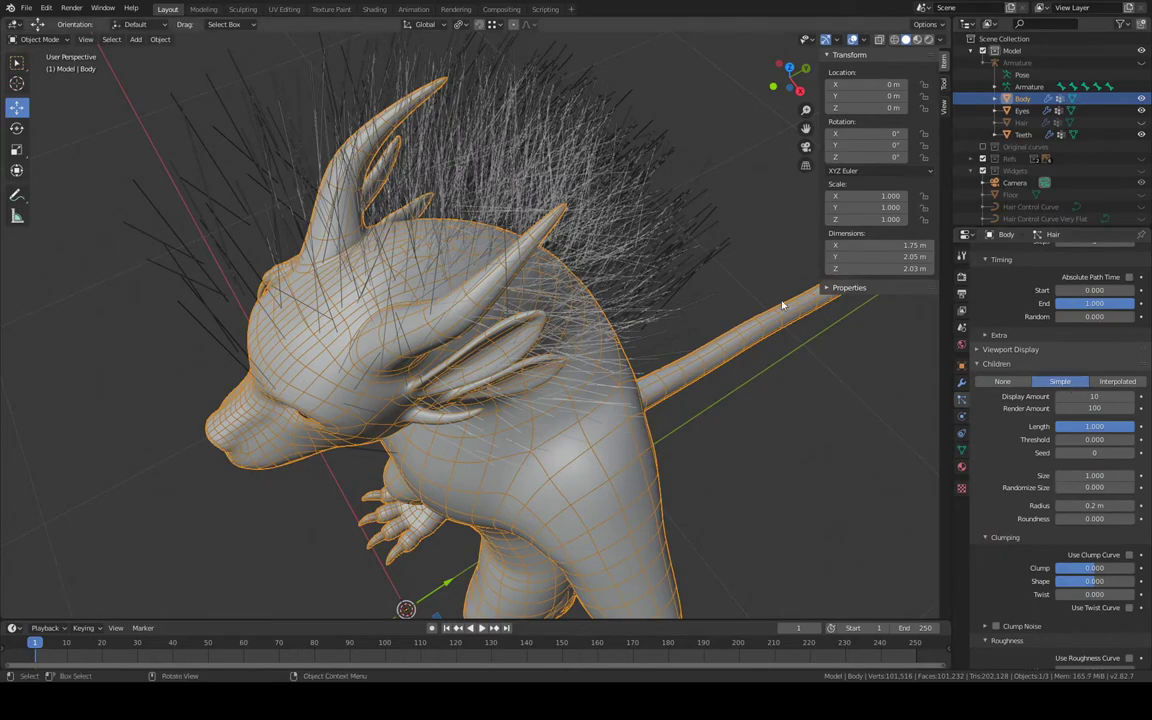
Set the child hairs to Interpolated.
{"action": "mouse_move", "coordinate": [720, 300]}
{"action": "middle_mouse_down"}
{"action": "mouse_move", "coordinate": [857, 246]}
{"action": "mouse_move", "coordinate": [656, 246]}
{"action": "mouse_move", "coordinate": [672, 239]}
{"action": "mouse_move", "coordinate": [640, 232]}
{"action": "mouse_move", "coordinate": [759, 247]}
{"action": "mouse_move", "coordinate": [843, 294]}
{"action": "middle_mouse_up"}
{"action": "left_click", "coordinate": [1118, 382]}
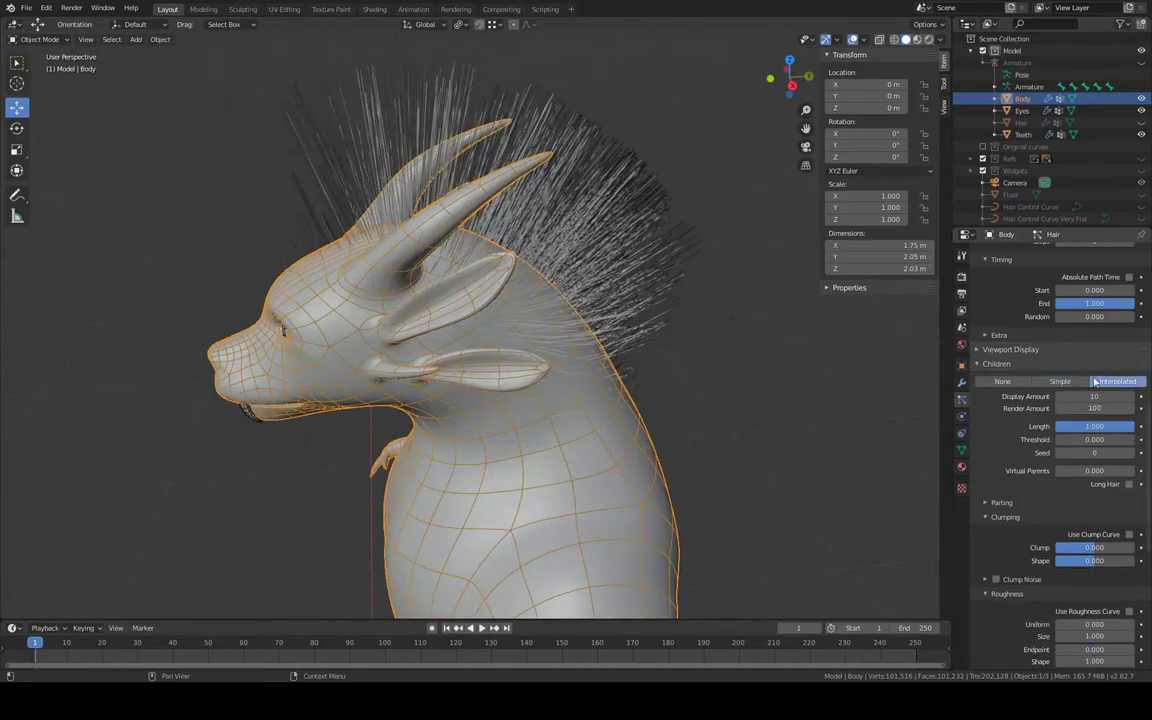
{"action": "mouse_move", "coordinate": [640, 300]}
{"action": "middle_mouse_down"}
{"action": "mouse_move", "coordinate": [650, 290]}
{"action": "mouse_move", "coordinate": [638, 265]}
{"action": "mouse_move", "coordinate": [600, 318]}
{"action": "mouse_move", "coordinate": [681, 332]}
{"action": "mouse_move", "coordinate": [723, 355]}
{"action": "mouse_move", "coordinate": [881, 326]}
{"action": "mouse_move", "coordinate": [874, 314]}
{"action": "mouse_move", "coordinate": [746, 334]}
{"action": "middle_mouse_up"}
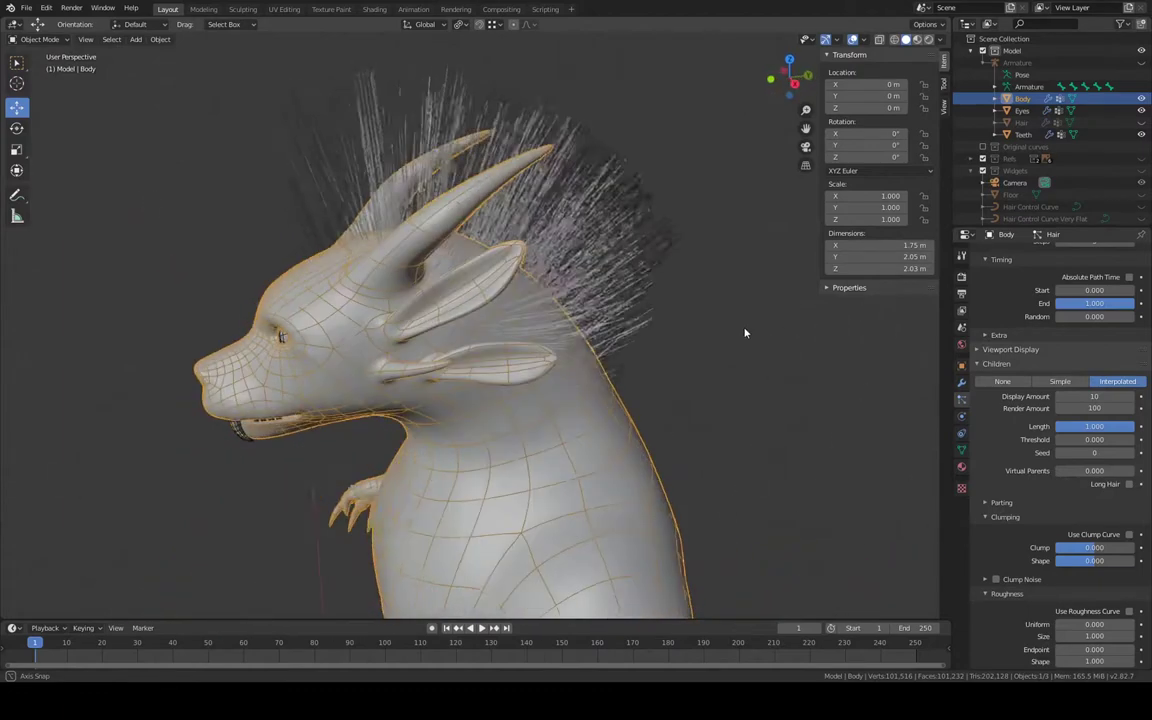
Turn off the Wireframe overlay in the Viewport Overlays options.
{"action": "left_click", "coordinate": [864, 41]}
{"action": "left_click", "coordinate": [791, 244]}
{"action": "mouse_move", "coordinate": [733, 244]}
{"action": "middle_mouse_down"}
{"action": "mouse_move", "coordinate": [645, 337]}
{"action": "mouse_move", "coordinate": [658, 334]}
{"action": "middle_mouse_up"}
Try Children None, then leave the hair on Simple children.
{"action": "scroll", "coordinate": [676, 234], "scroll_direction": "up", "scroll_amount": 3}
{"action": "scroll", "coordinate": [662, 351], "scroll_direction": "up", "scroll_amount": 2}
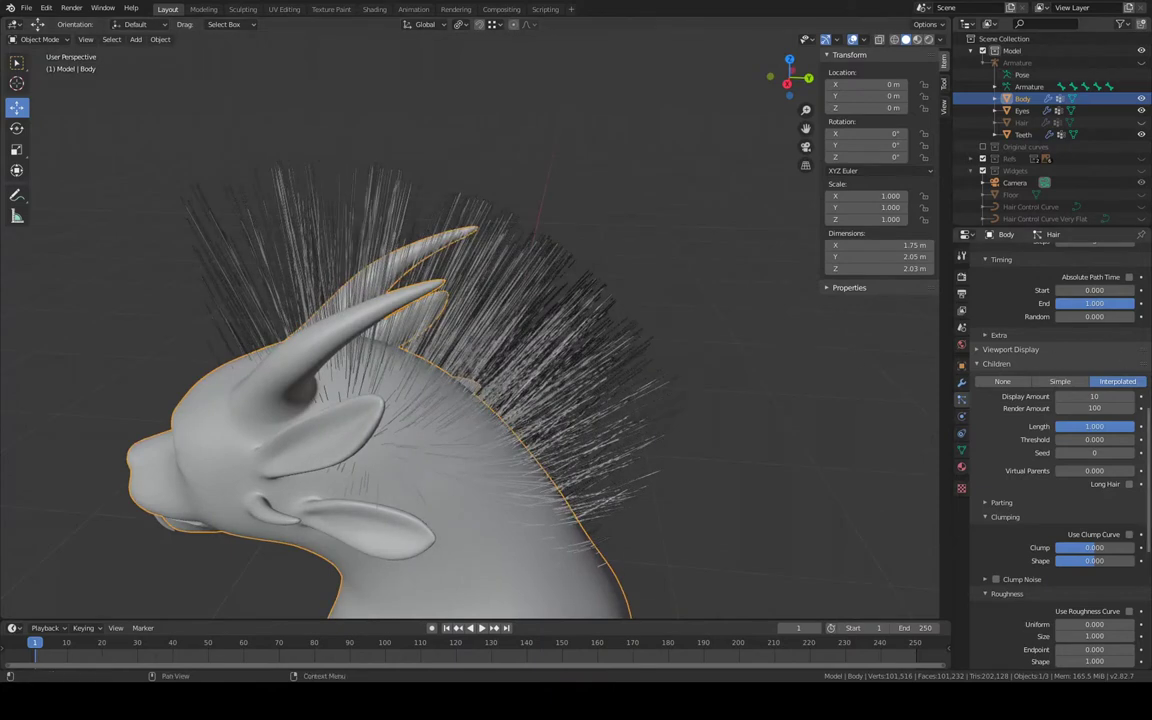
{"action": "scroll", "coordinate": [1050, 450], "scroll_direction": "up", "scroll_amount": 5}
{"action": "scroll", "coordinate": [1050, 450], "scroll_direction": "down", "scroll_amount": 3}
{"action": "scroll", "coordinate": [1050, 450], "scroll_direction": "down", "scroll_amount": 3}
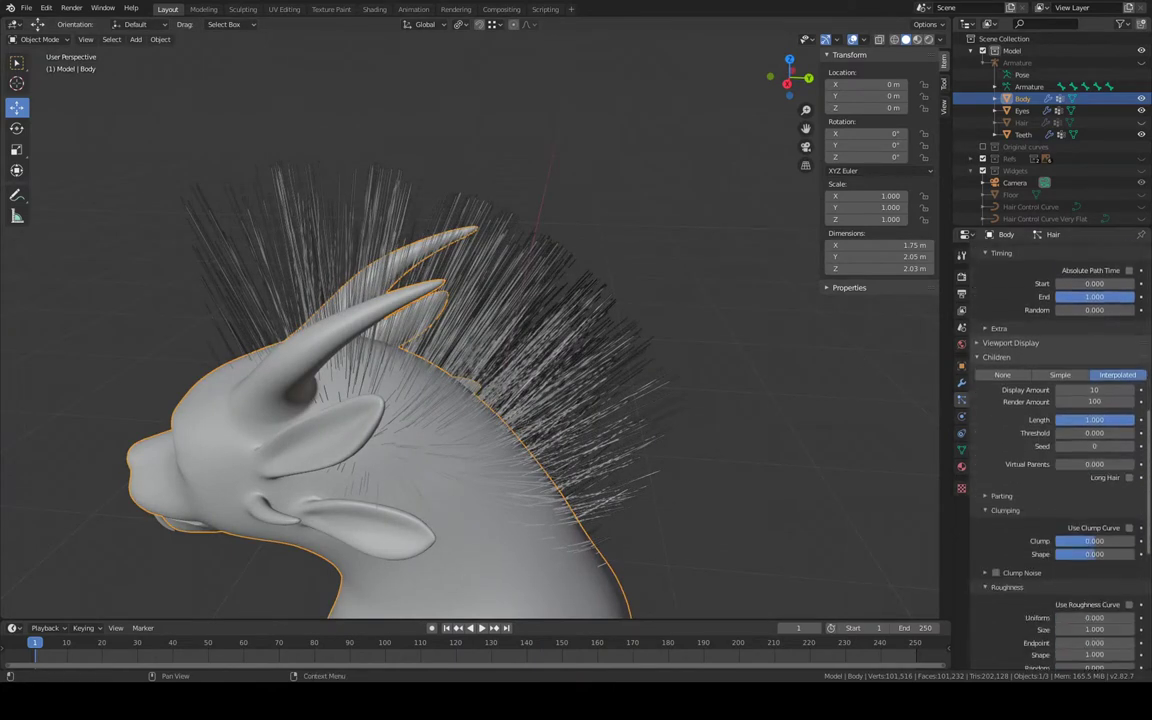
{"action": "scroll", "coordinate": [1050, 450], "scroll_direction": "down", "scroll_amount": 2}
{"action": "left_click", "coordinate": [1020, 360]}
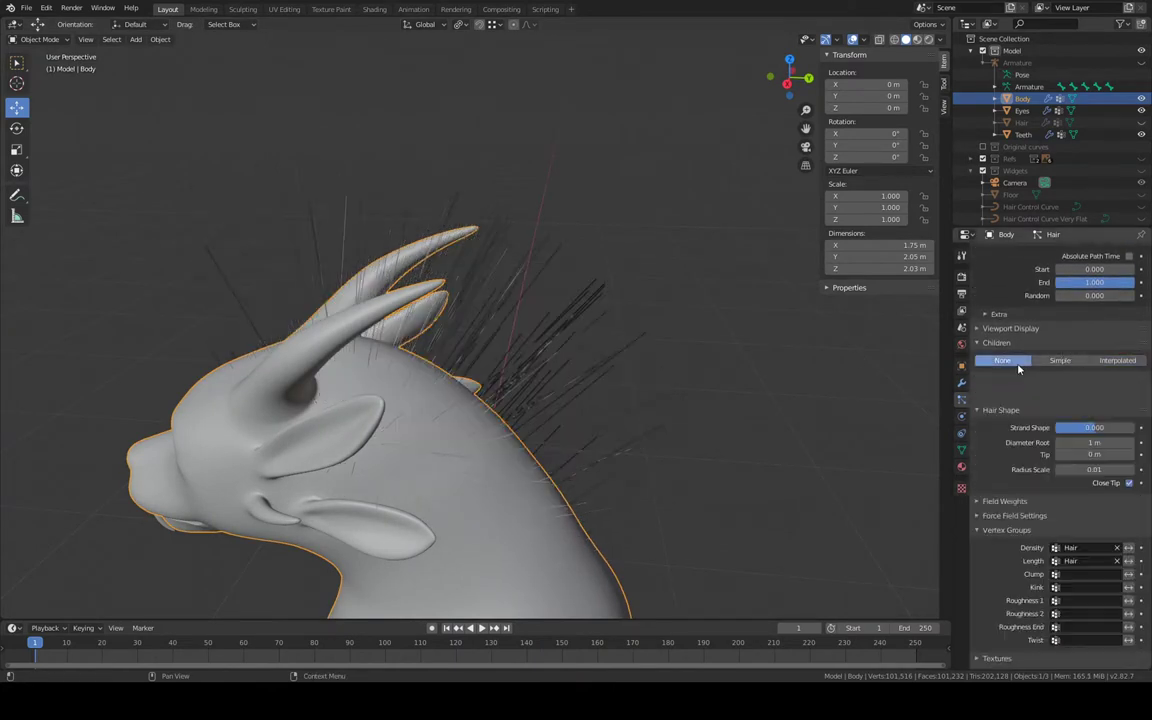
{"action": "left_click", "coordinate": [1062, 386]}
{"action": "mouse_move", "coordinate": [617, 320]}
{"action": "middle_mouse_down"}
{"action": "mouse_move", "coordinate": [589, 309]}
{"action": "mouse_move", "coordinate": [648, 489]}
{"action": "mouse_move", "coordinate": [715, 463]}
{"action": "mouse_move", "coordinate": [774, 380]}
{"action": "mouse_move", "coordinate": [923, 391]}
{"action": "middle_mouse_up"}
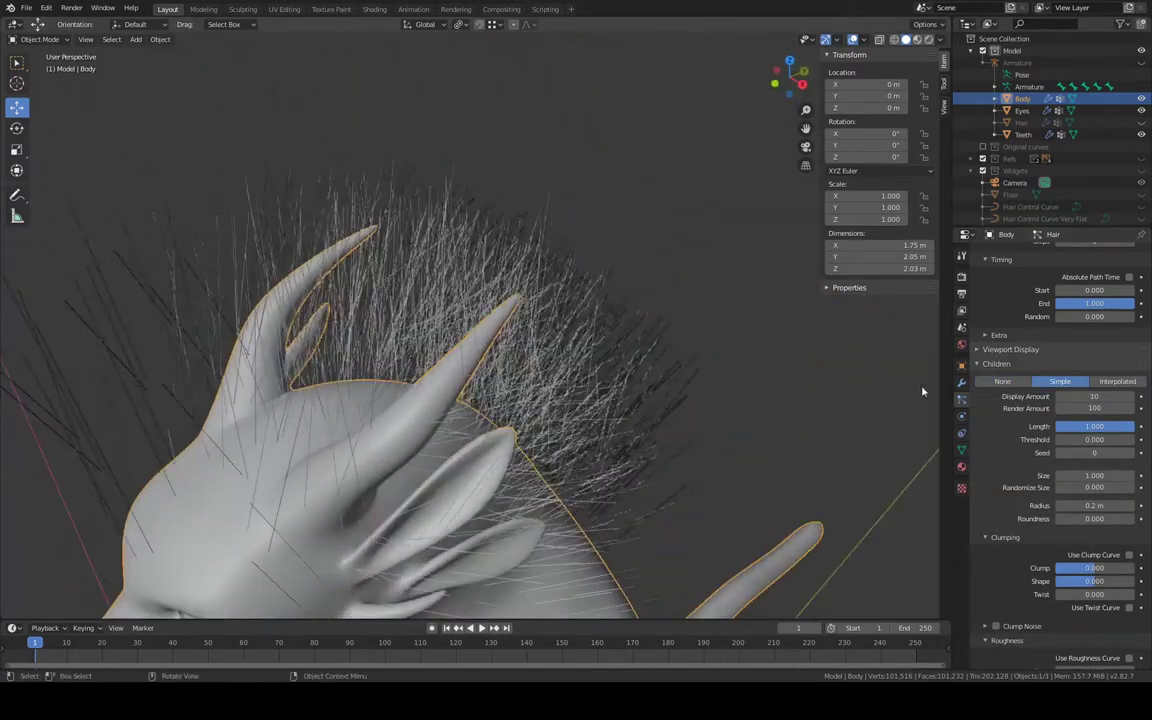
Switch child hairs back to Interpolated and add a little uniform roughness.
{"action": "left_click", "coordinate": [1119, 382]}
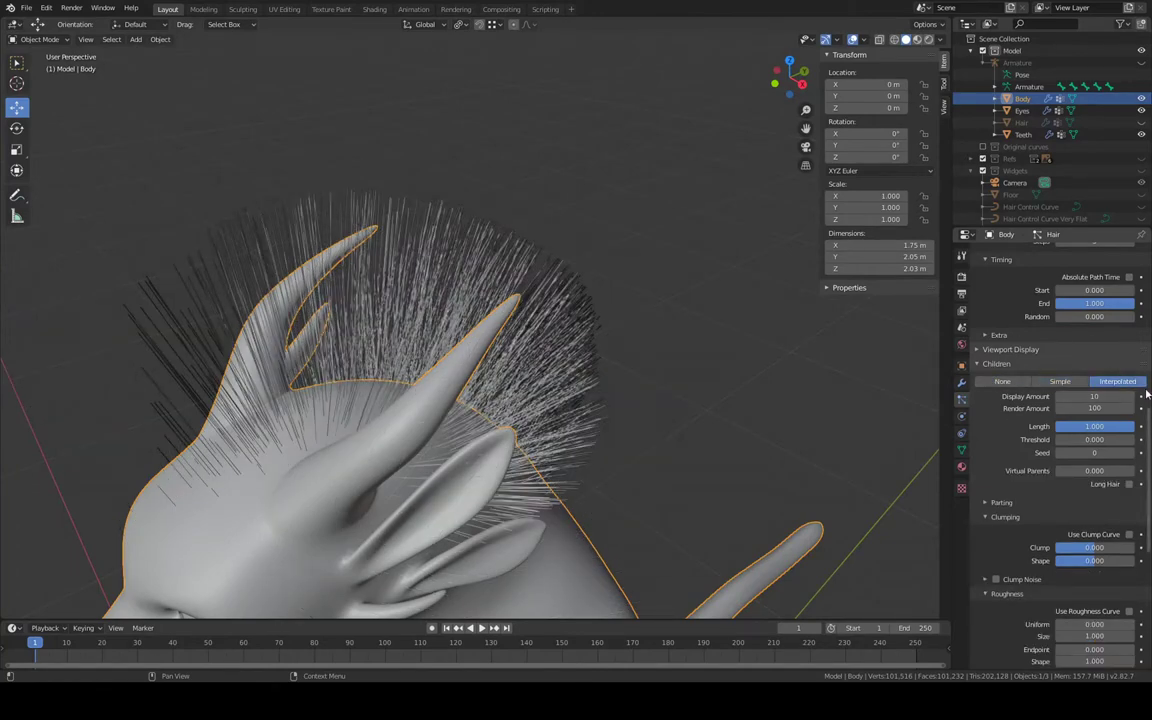
{"action": "scroll", "coordinate": [1063, 482], "scroll_direction": "down", "scroll_amount": 2}
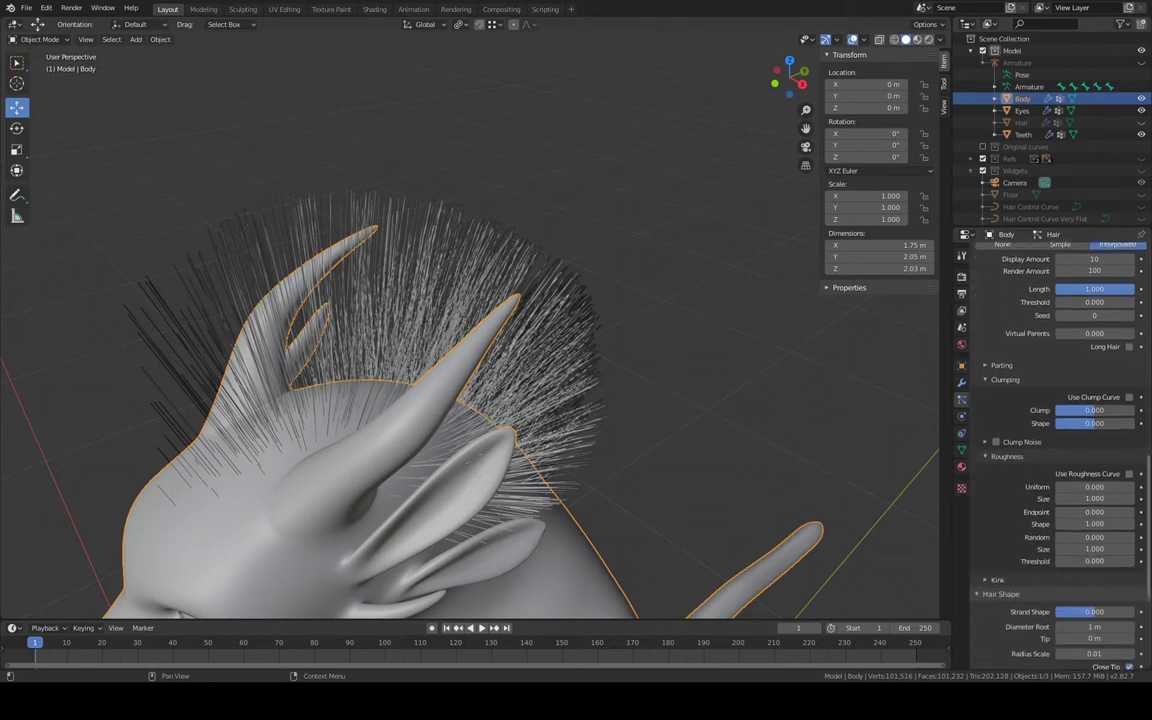
{"action": "scroll", "coordinate": [1063, 482], "scroll_direction": "down", "scroll_amount": 2}
{"action": "scroll", "coordinate": [1063, 482], "scroll_direction": "down", "scroll_amount": 1}
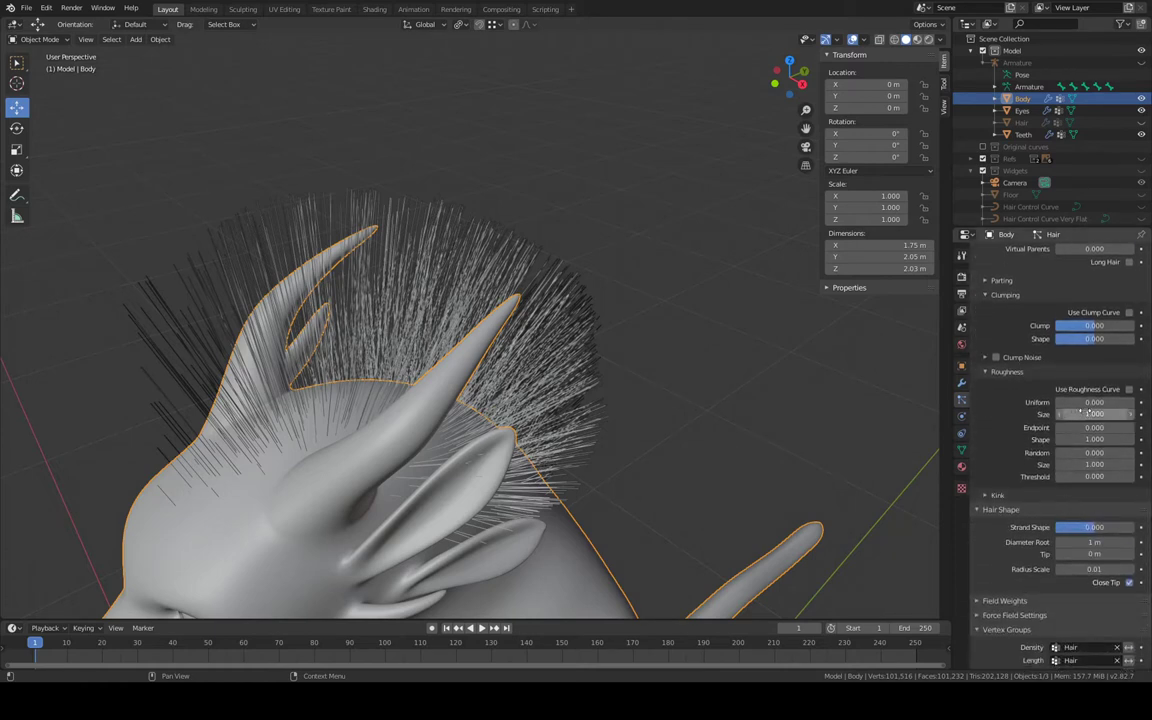
{"action": "mouse_move", "coordinate": [1063, 402]}
{"action": "left_mouse_down"}
{"action": "mouse_move", "coordinate": [1078, 402]}
{"action": "mouse_move", "coordinate": [1050, 393]}
{"action": "left_mouse_up"}
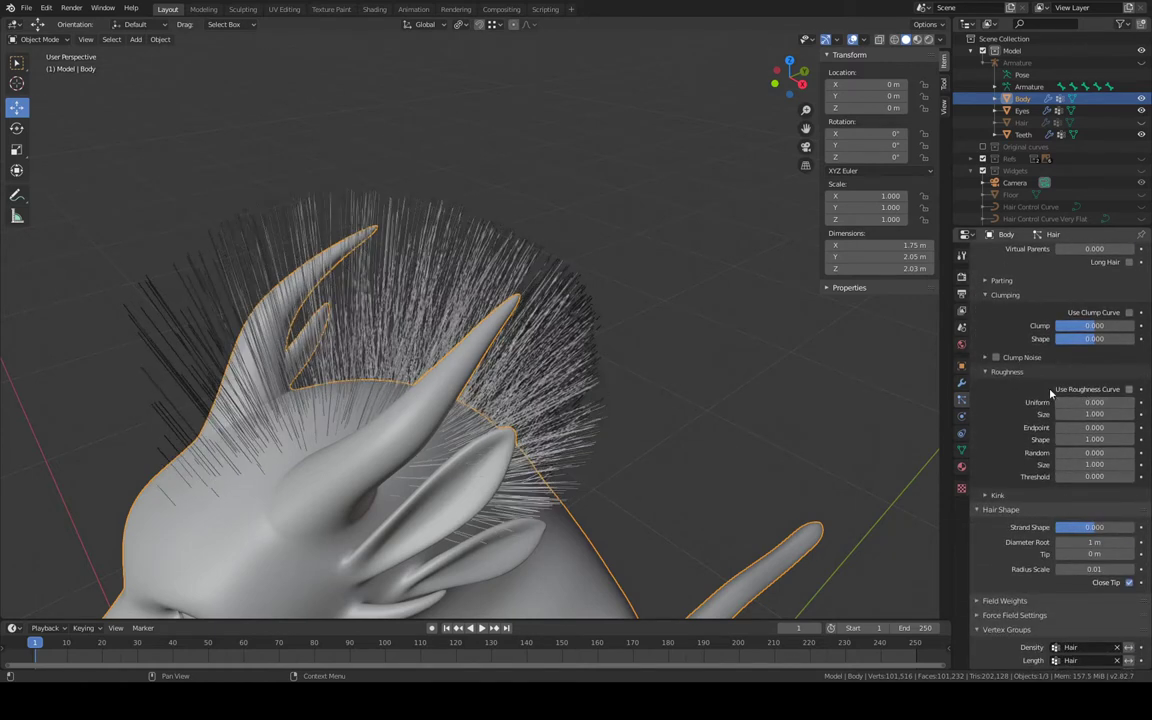
Set Clump to 1.0 with clump Shape at 0 so strands gather into spikes.
{"action": "left_click_drag", "start_coordinate": [1115, 327], "coordinate": [1140, 327]}
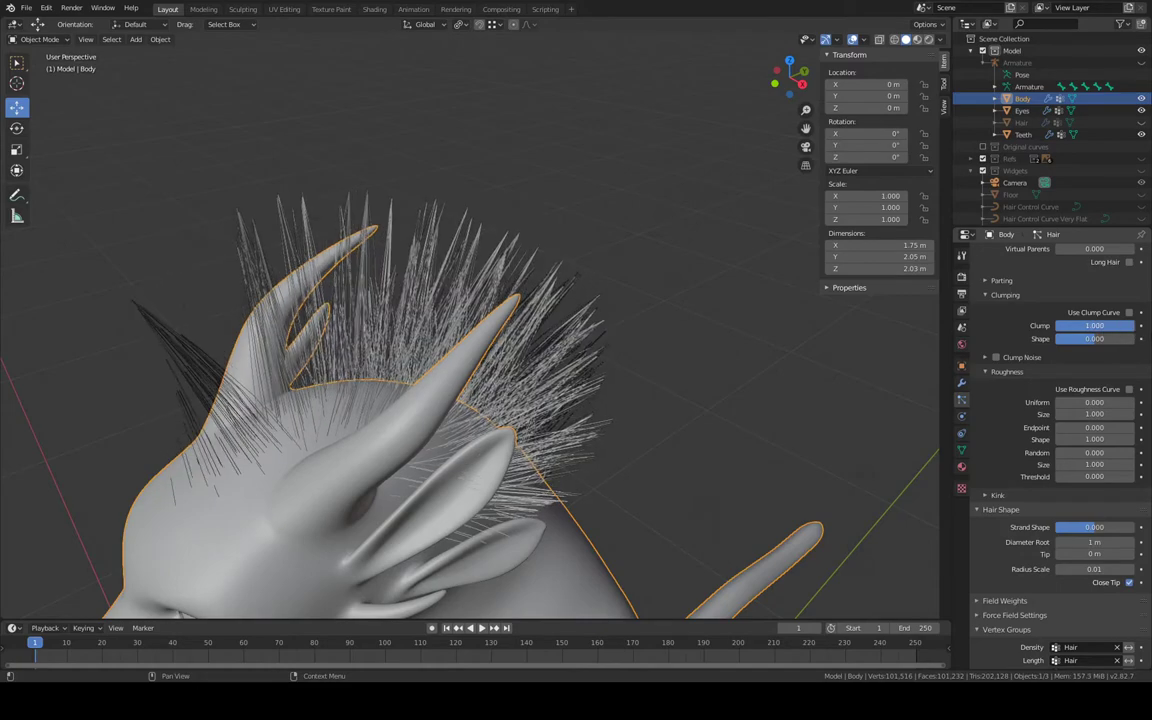
{"action": "mouse_move", "coordinate": [760, 330]}
{"action": "middle_mouse_down"}
{"action": "mouse_move", "coordinate": [670, 290]}
{"action": "mouse_move", "coordinate": [681, 320]}
{"action": "mouse_move", "coordinate": [776, 421]}
{"action": "mouse_move", "coordinate": [774, 363]}
{"action": "mouse_move", "coordinate": [833, 346]}
{"action": "mouse_move", "coordinate": [811, 280]}
{"action": "mouse_move", "coordinate": [820, 332]}
{"action": "mouse_move", "coordinate": [740, 398]}
{"action": "mouse_move", "coordinate": [779, 411]}
{"action": "mouse_move", "coordinate": [779, 399]}
{"action": "middle_mouse_up"}
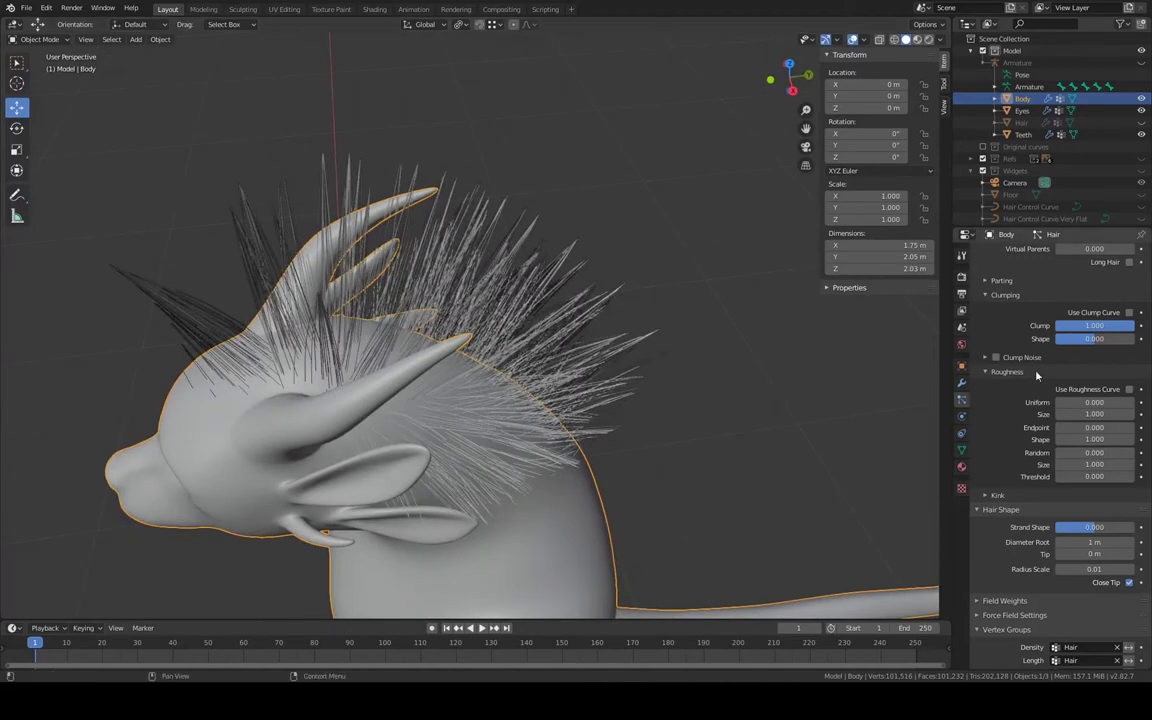
{"action": "mouse_move", "coordinate": [1081, 346]}
{"action": "left_mouse_down"}
{"action": "mouse_move", "coordinate": [1110, 342]}
{"action": "mouse_move", "coordinate": [1131, 359]}
{"action": "mouse_move", "coordinate": [966, 325]}
{"action": "left_mouse_up"}
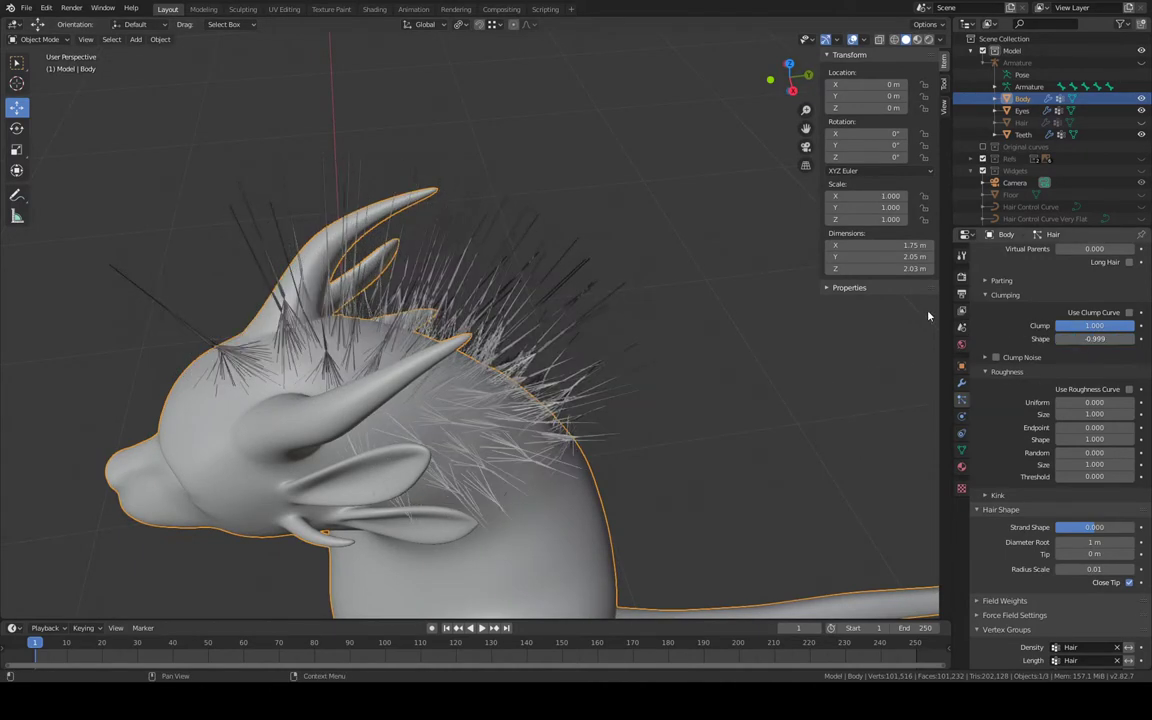
{"action": "key", "text": "ctrl+z"}
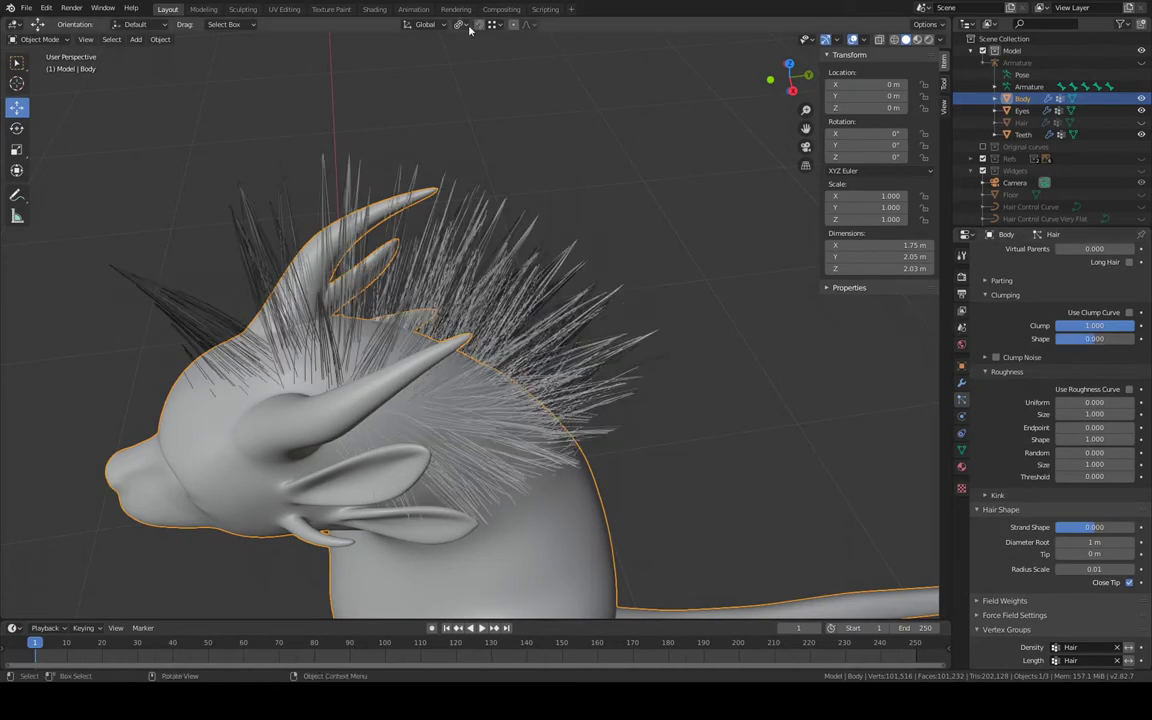
{"action": "mouse_move", "coordinate": [538, 248]}
{"action": "middle_mouse_down"}
{"action": "mouse_move", "coordinate": [405, 202]}
{"action": "mouse_move", "coordinate": [441, 182]}
{"action": "mouse_move", "coordinate": [548, 265]}
{"action": "mouse_move", "coordinate": [499, 220]}
{"action": "middle_mouse_up"}
{"action": "left_click", "coordinate": [1089, 324]}
{"action": "type", "text": "0"}
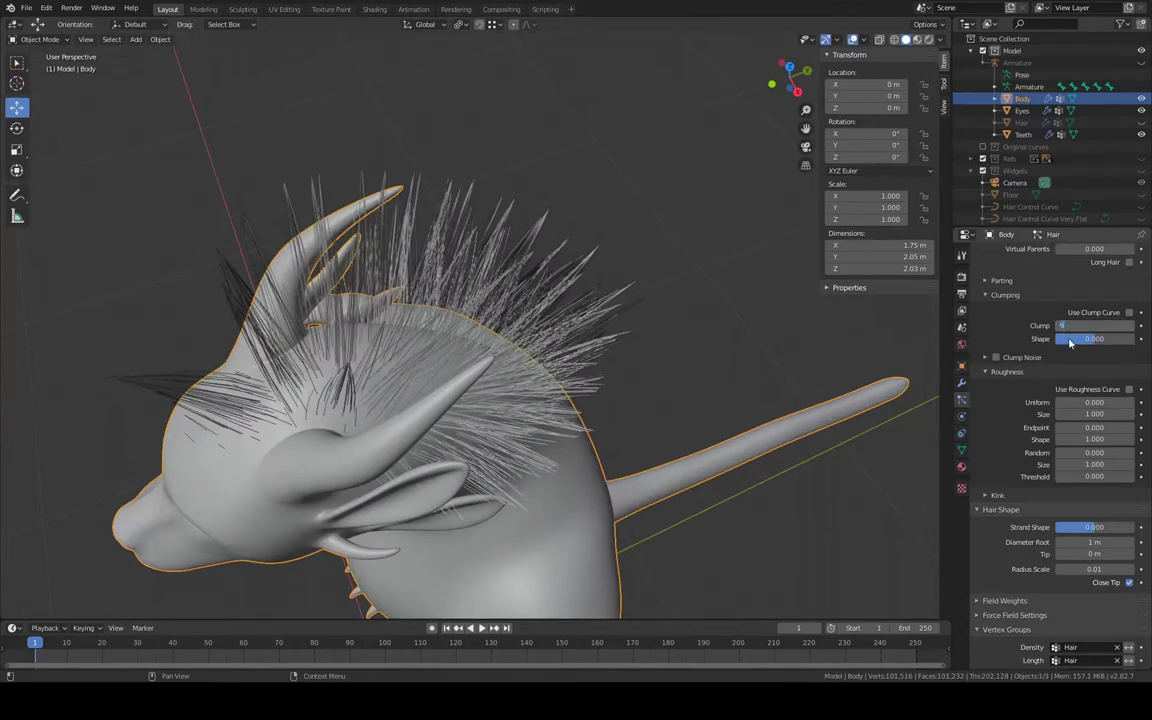
{"action": "key", "text": "Return"}
Ease the child-hair Clump value back to 0.5.
{"action": "middle_click_drag", "start_coordinate": [632, 279], "coordinate": [802, 307]}
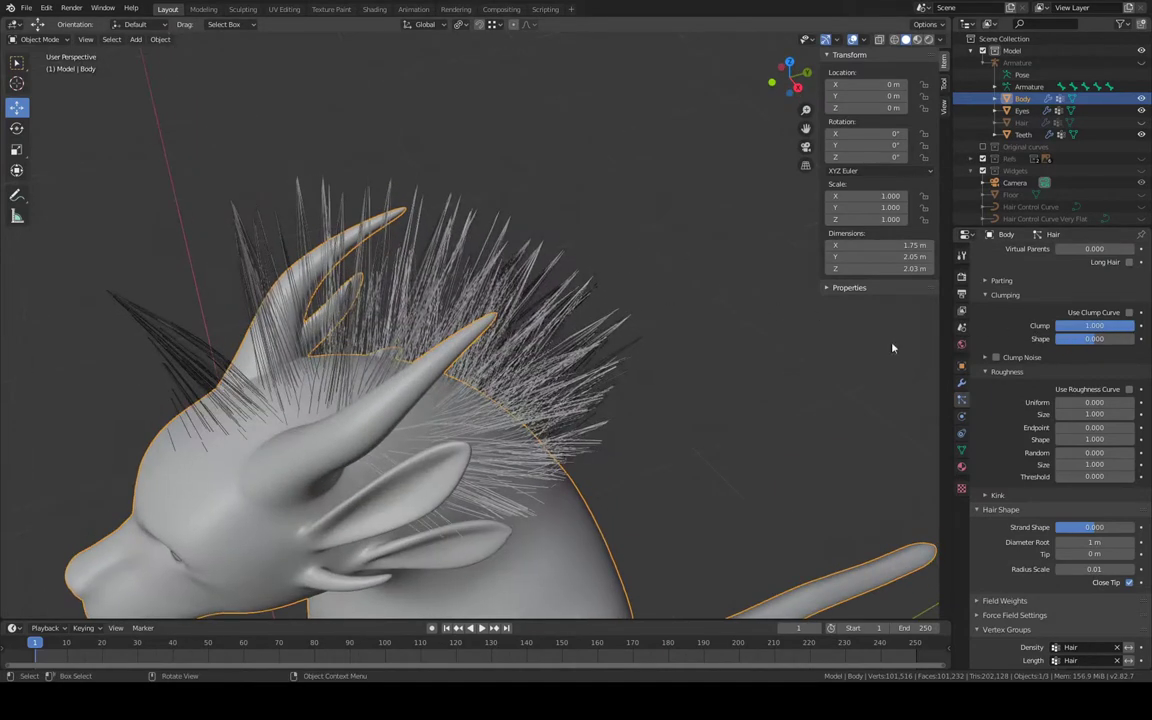
{"action": "key", "text": "minus"}
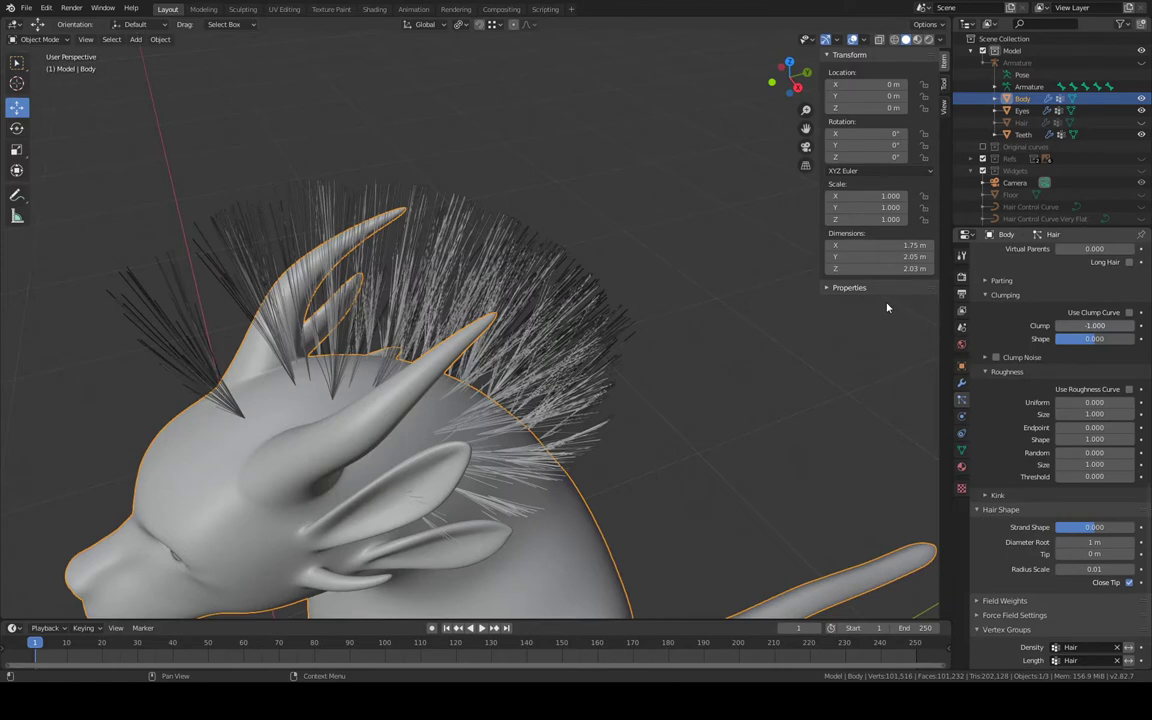
{"action": "left_click_drag", "start_coordinate": [1070, 325], "coordinate": [1110, 325]}
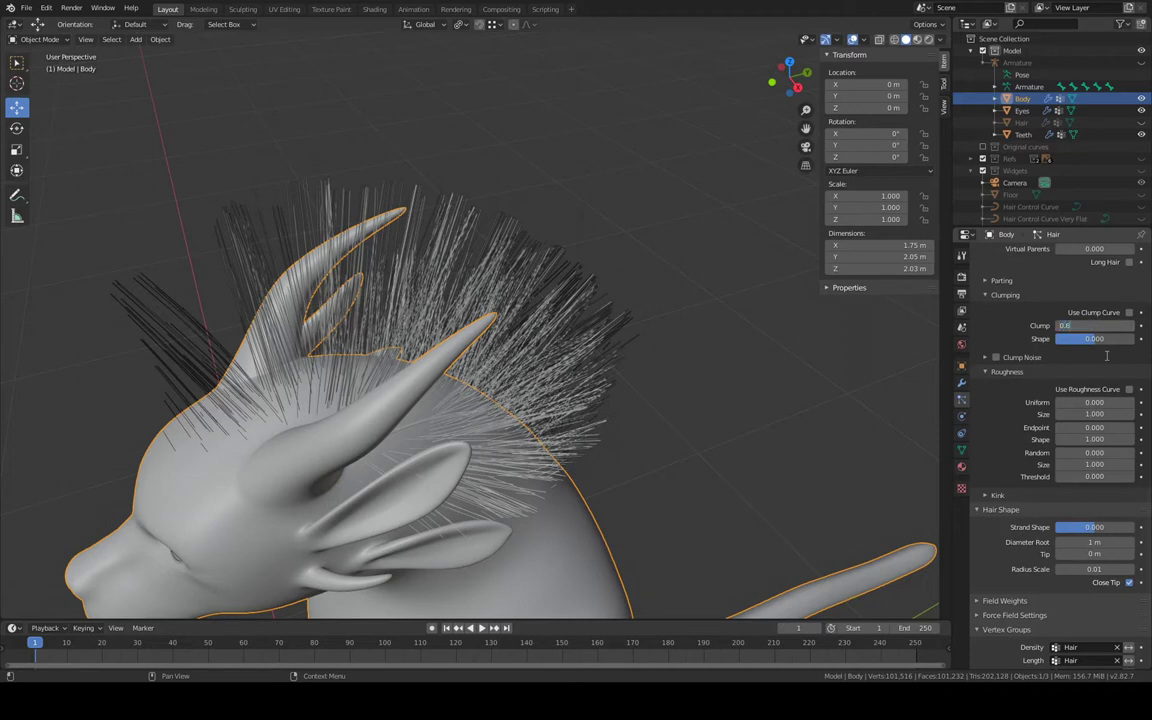
{"action": "key", "text": "Return"}
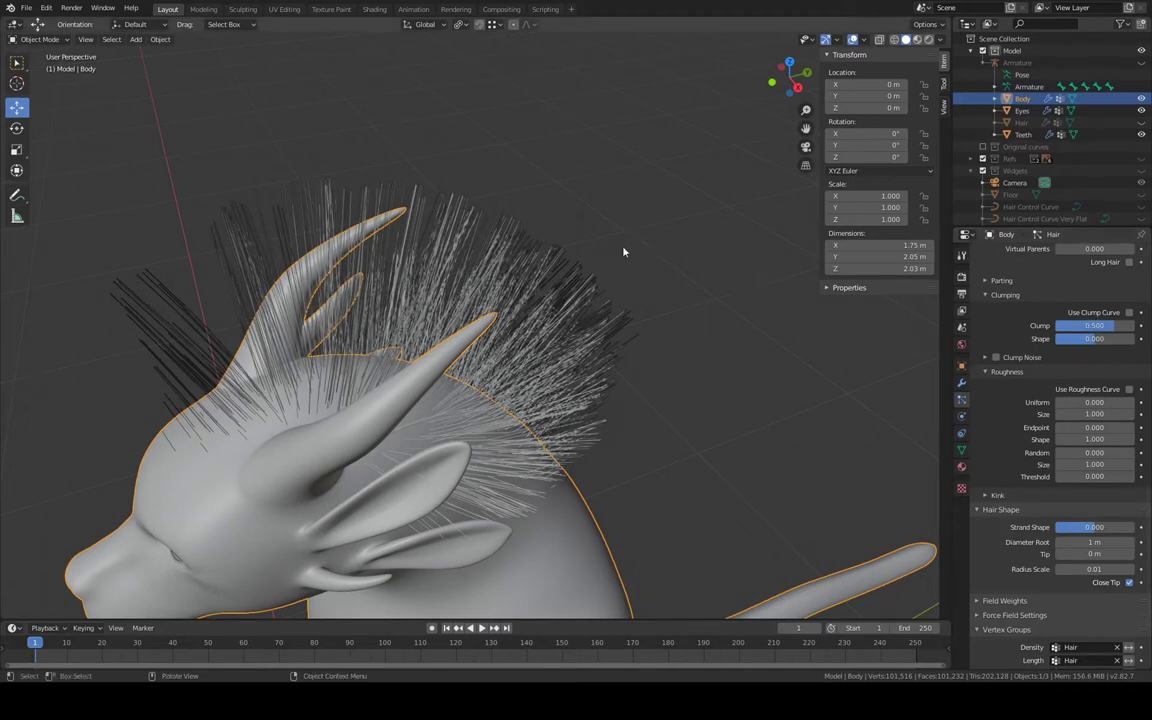
Orbit to a side view and make the Hair spike mesh visible in the Outliner.
{"action": "mouse_move", "coordinate": [626, 243]}
{"action": "middle_mouse_down"}
{"action": "mouse_move", "coordinate": [585, 168]}
{"action": "mouse_move", "coordinate": [581, 177]}
{"action": "mouse_move", "coordinate": [609, 188]}
{"action": "middle_mouse_up"}
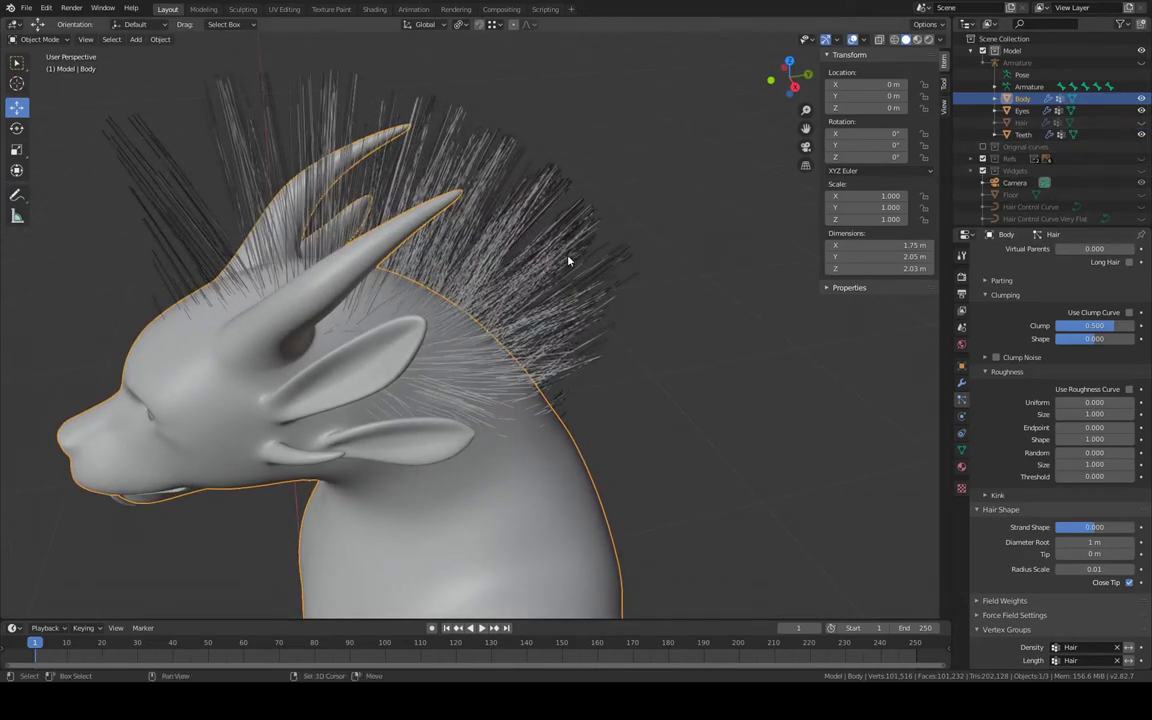
{"action": "mouse_move", "coordinate": [568, 261]}
{"action": "middle_mouse_down"}
{"action": "mouse_move", "coordinate": [689, 314]}
{"action": "mouse_move", "coordinate": [648, 252]}
{"action": "middle_mouse_up"}
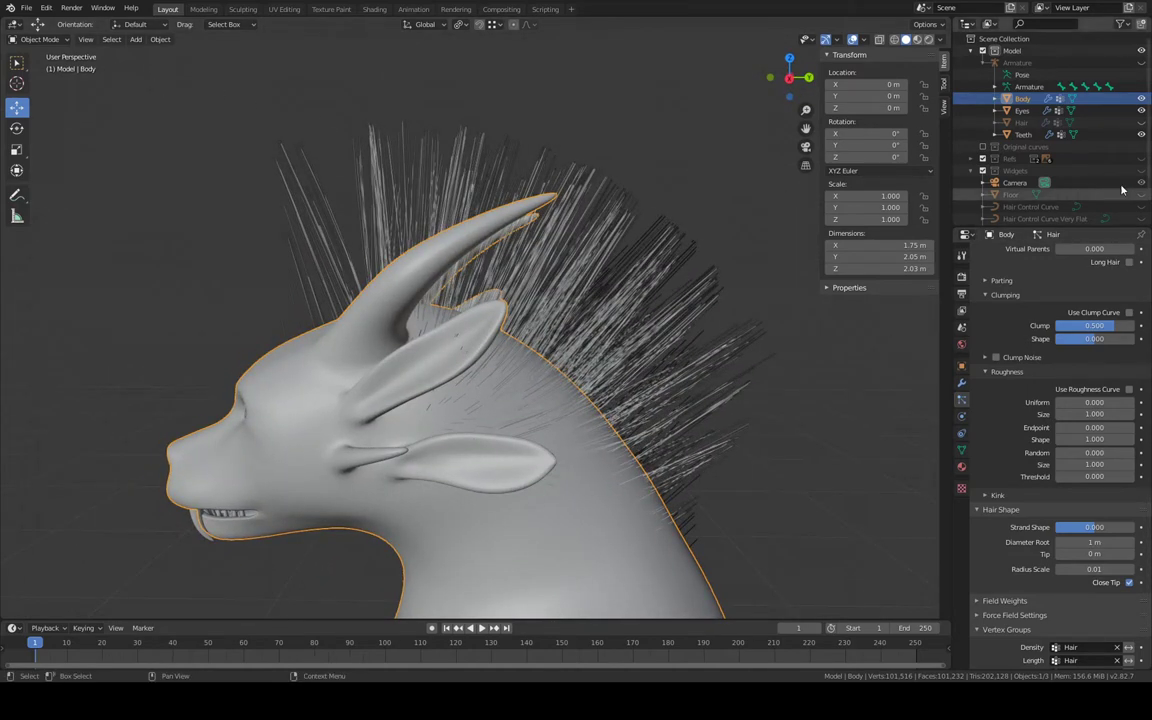
{"action": "left_click", "coordinate": [1141, 122]}
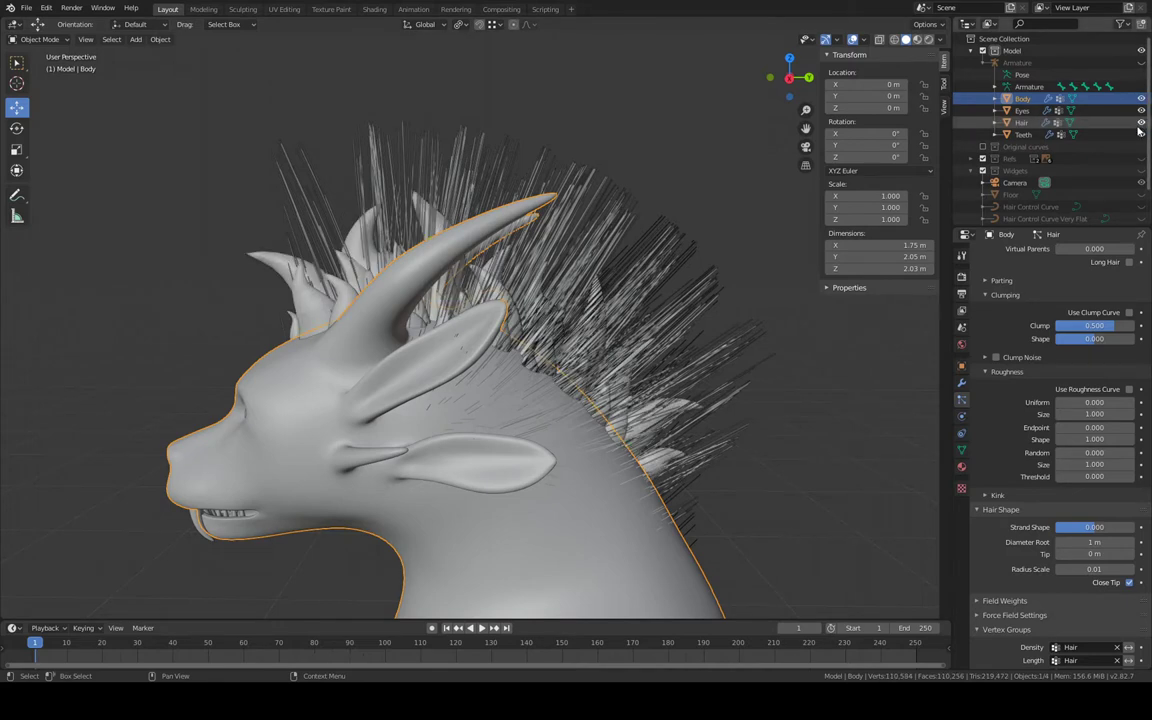
{"action": "scroll", "coordinate": [1120, 540], "scroll_direction": "up", "scroll_amount": 5}
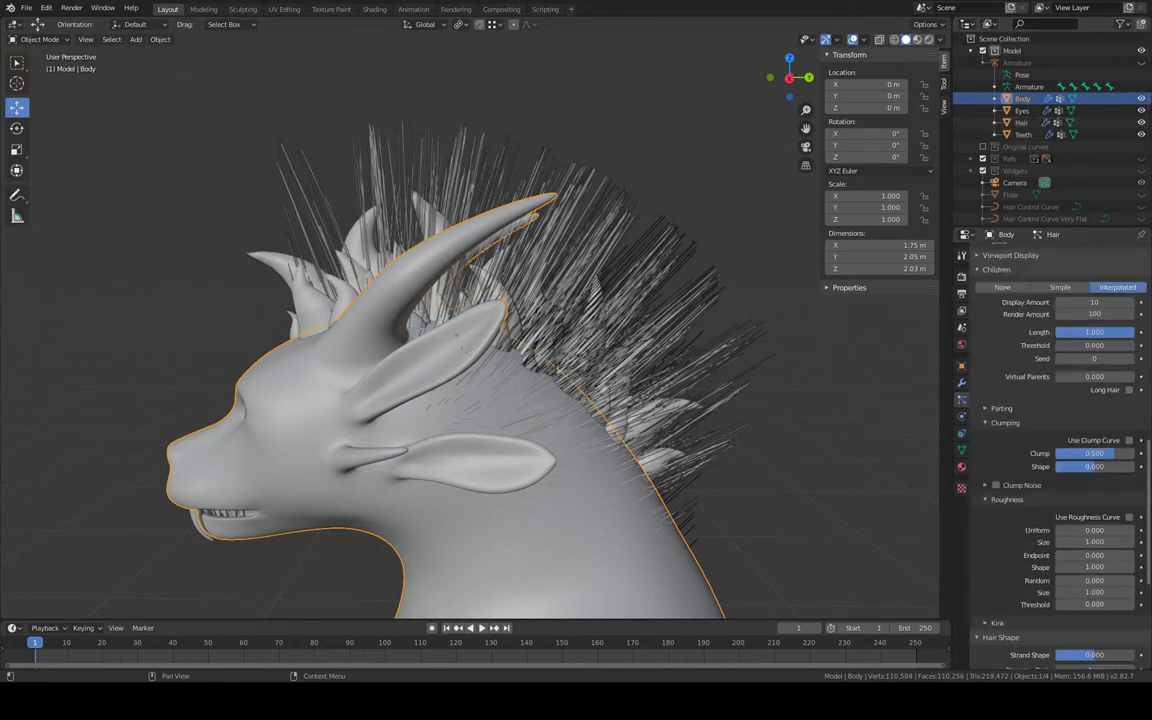
{"action": "scroll", "coordinate": [1120, 540], "scroll_direction": "up", "scroll_amount": 6}
{"action": "scroll", "coordinate": [1060, 450], "scroll_direction": "up", "scroll_amount": 1}
{"action": "type", "text": "0.1"}
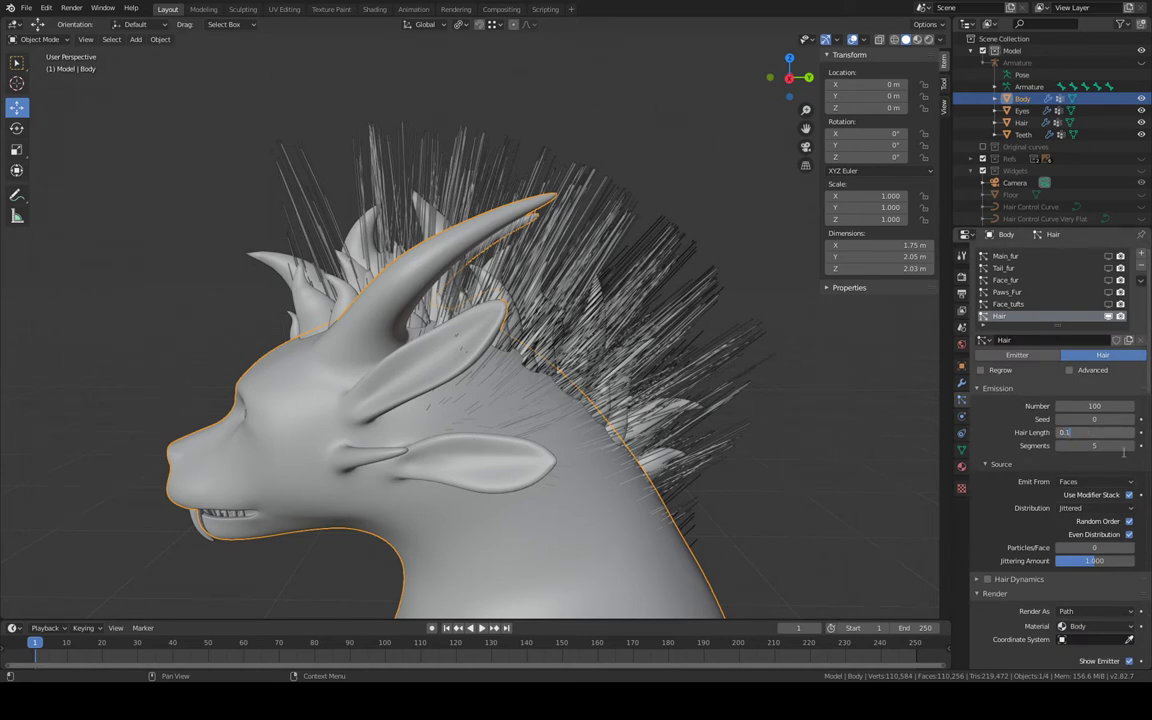
Set Hair Length to 0.1 m, then drag it up to 0.156 m.
{"action": "key", "text": "Return"}
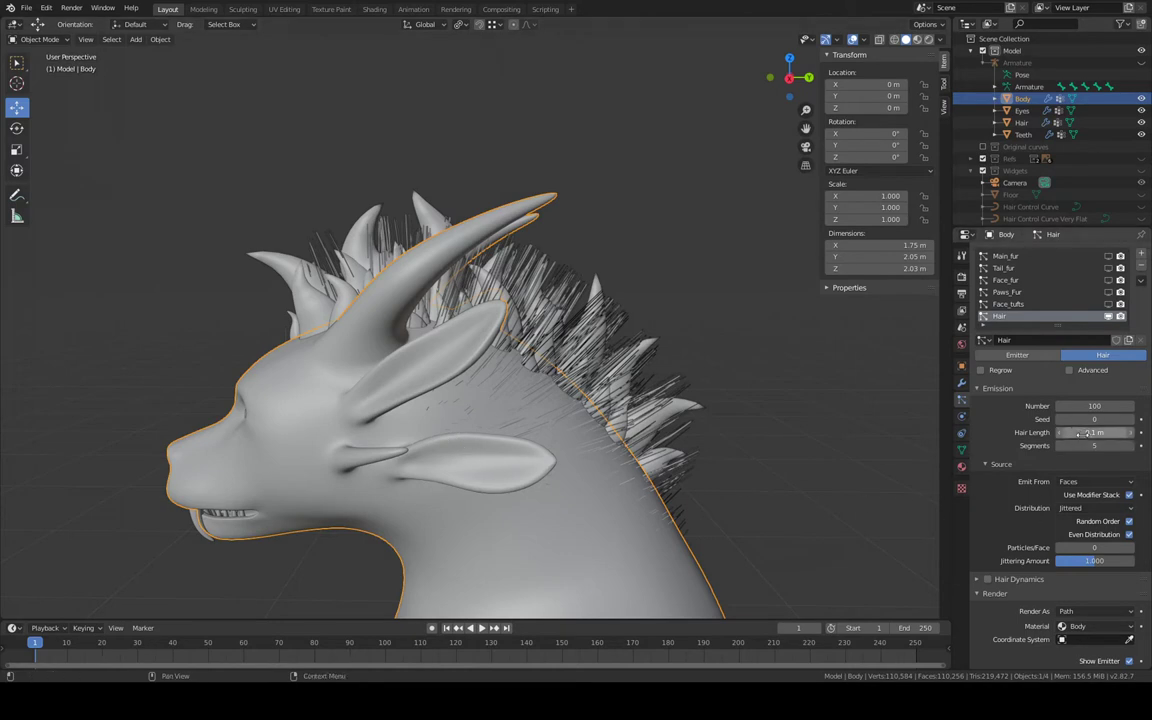
{"action": "left_click_drag", "start_coordinate": [1097, 432], "coordinate": [1092, 431]}
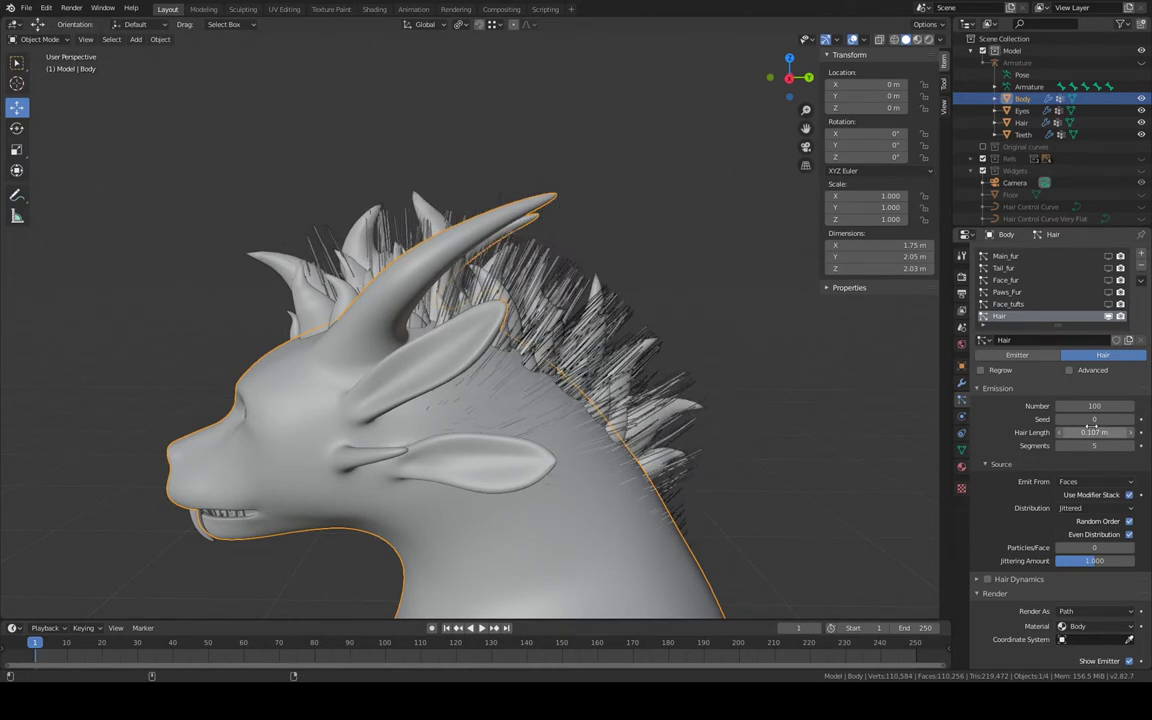
{"action": "left_click_drag", "start_coordinate": [1090, 431], "coordinate": [1123, 432]}
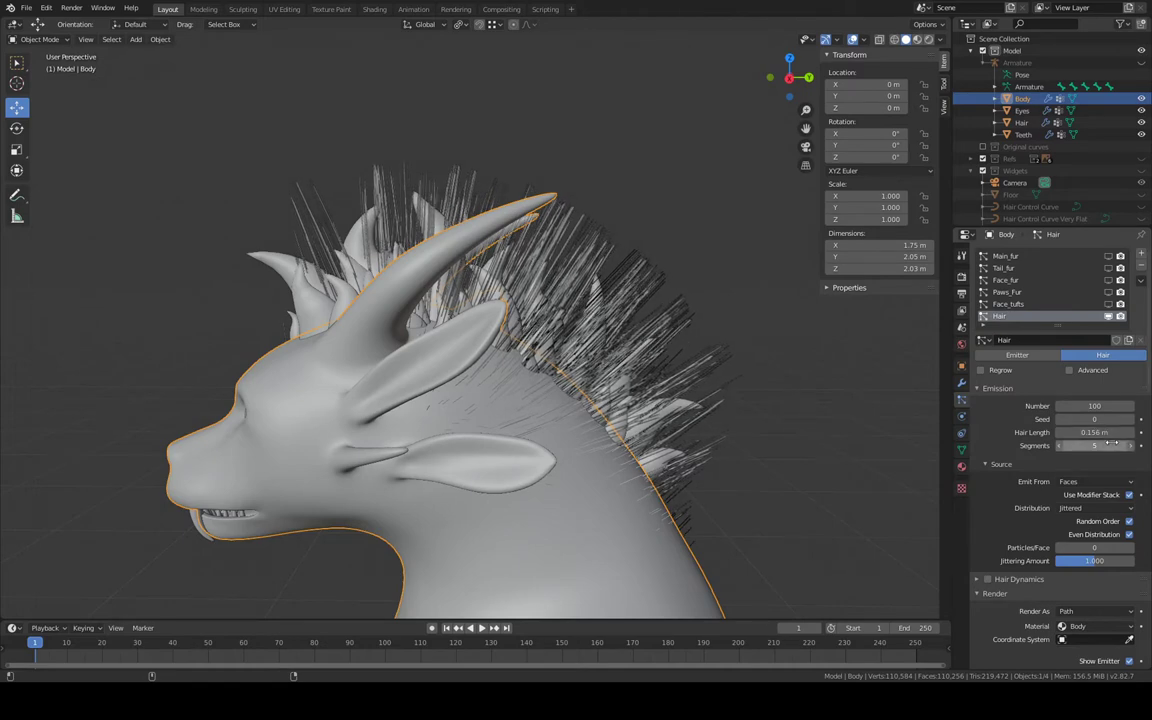
{"action": "mouse_move", "coordinate": [547, 325]}
{"action": "middle_mouse_down"}
{"action": "mouse_move", "coordinate": [674, 368]}
{"action": "mouse_move", "coordinate": [572, 367]}
{"action": "mouse_move", "coordinate": [694, 399]}
{"action": "mouse_move", "coordinate": [604, 406]}
{"action": "middle_mouse_up"}
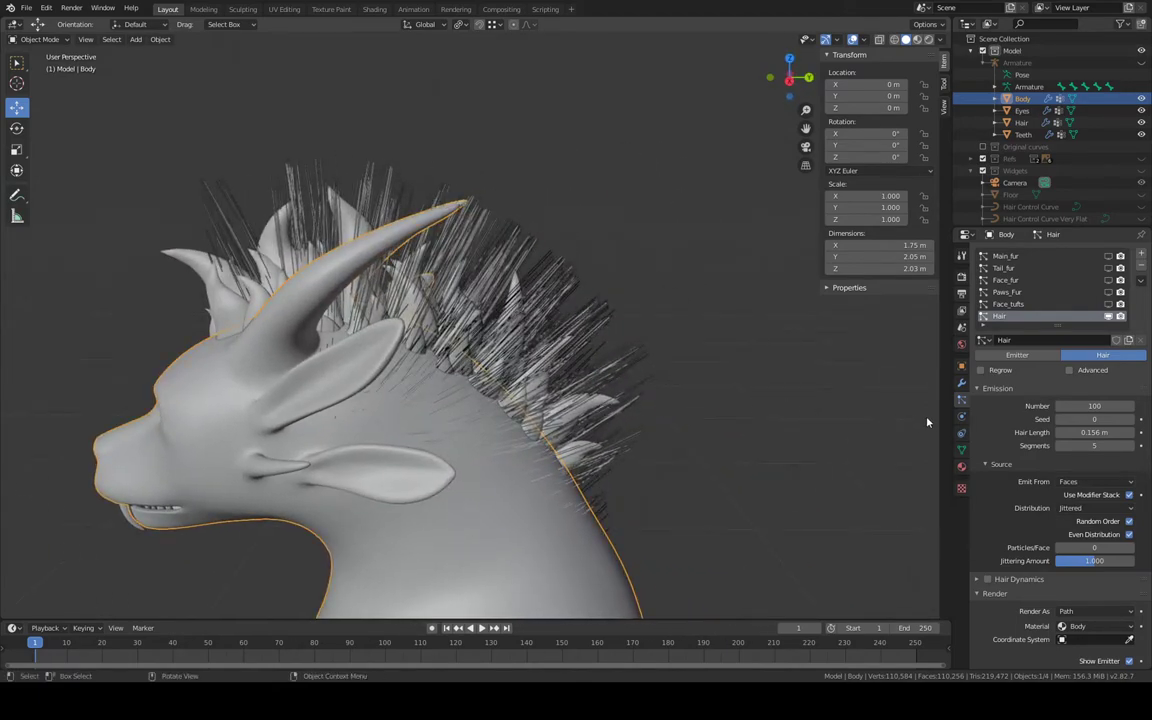
{"action": "left_click", "coordinate": [50, 39]}
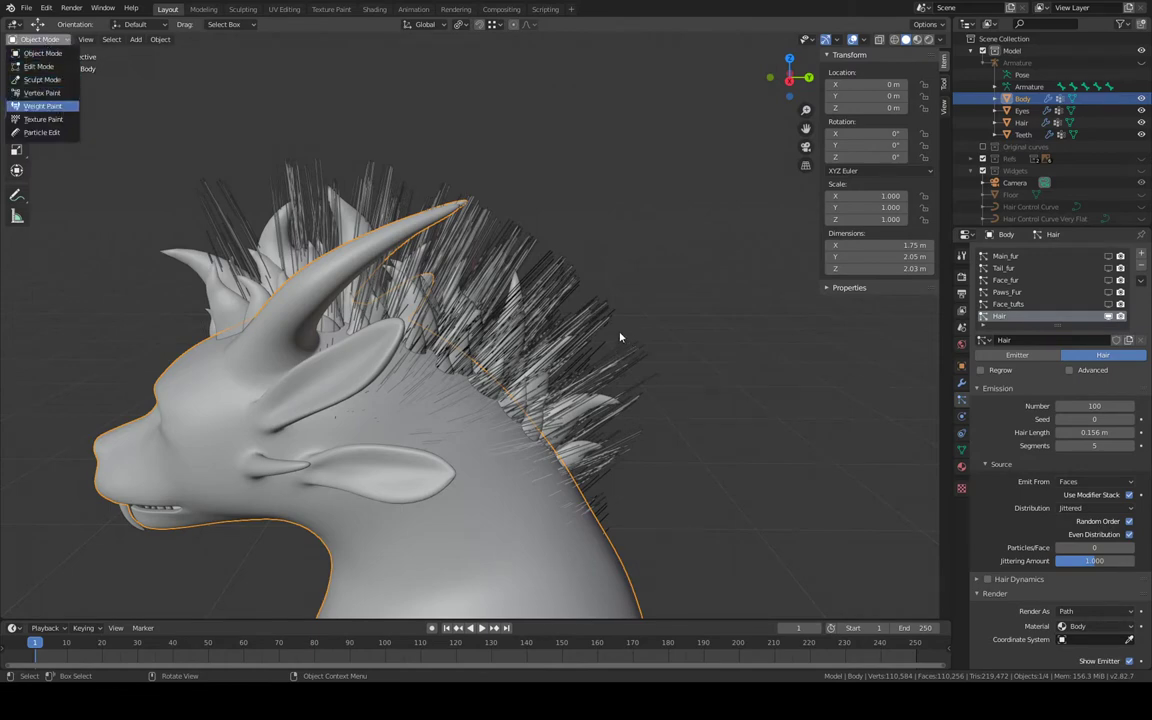
Switch the body to Weight Paint mode and hide the Hair spike mesh.
{"action": "key", "text": "Return"}
{"action": "middle_click_drag", "start_coordinate": [620, 330], "coordinate": [897, 172]}
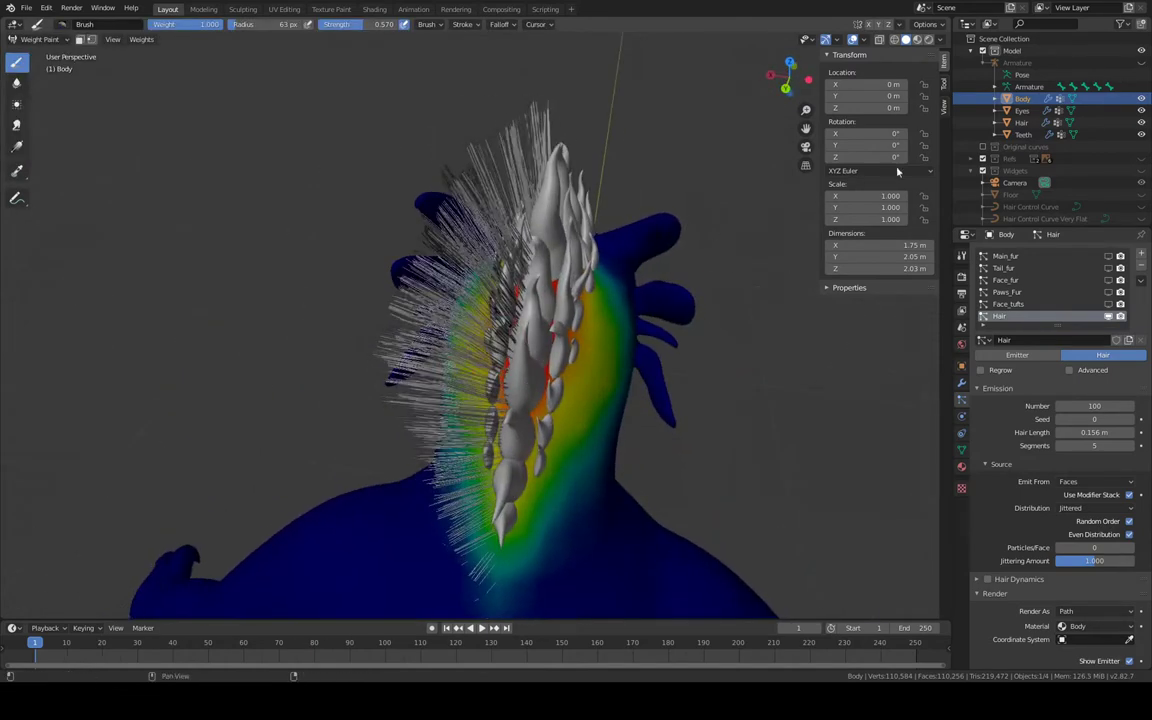
{"action": "left_click", "coordinate": [1141, 122]}
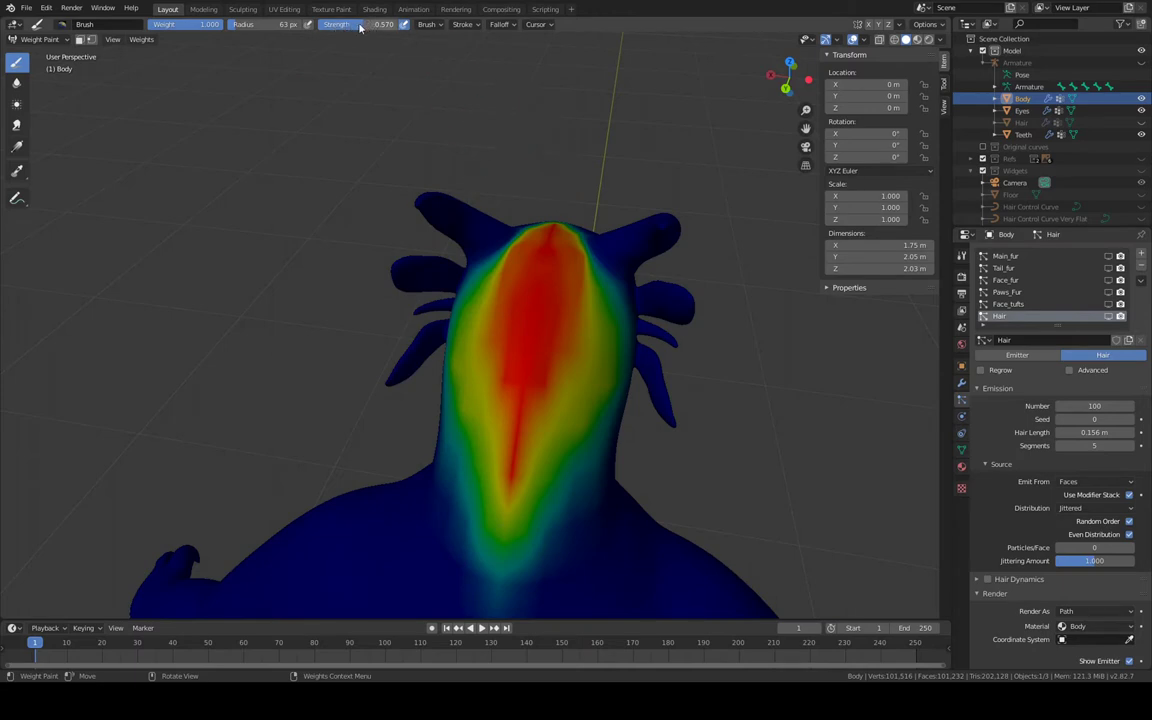
Set the brush Weight to 0 and paint down the red weight on the lower neck.
{"action": "left_click_drag", "start_coordinate": [168, 30], "coordinate": [130, 30]}
{"action": "middle_click_drag", "start_coordinate": [563, 449], "coordinate": [545, 289]}
{"action": "left_click_drag", "start_coordinate": [450, 455], "coordinate": [448, 485]}
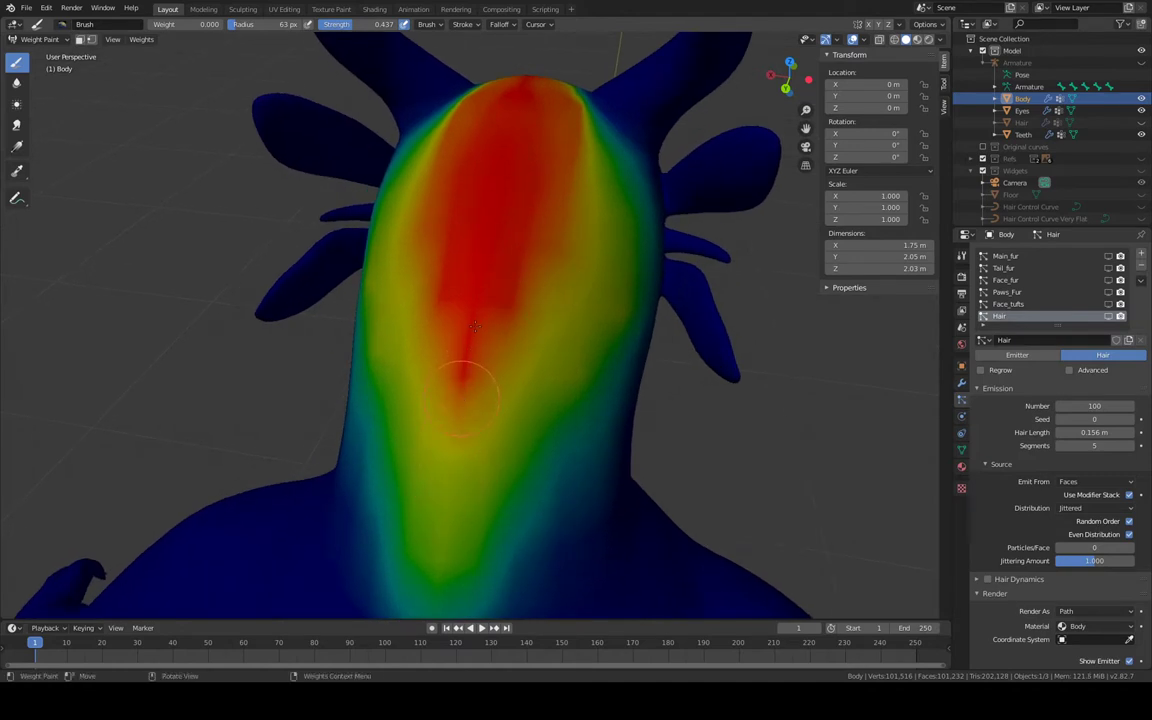
{"action": "mouse_move", "coordinate": [462, 381]}
{"action": "left_mouse_down"}
{"action": "mouse_move", "coordinate": [440, 322]}
{"action": "mouse_move", "coordinate": [437, 386]}
{"action": "left_mouse_up"}
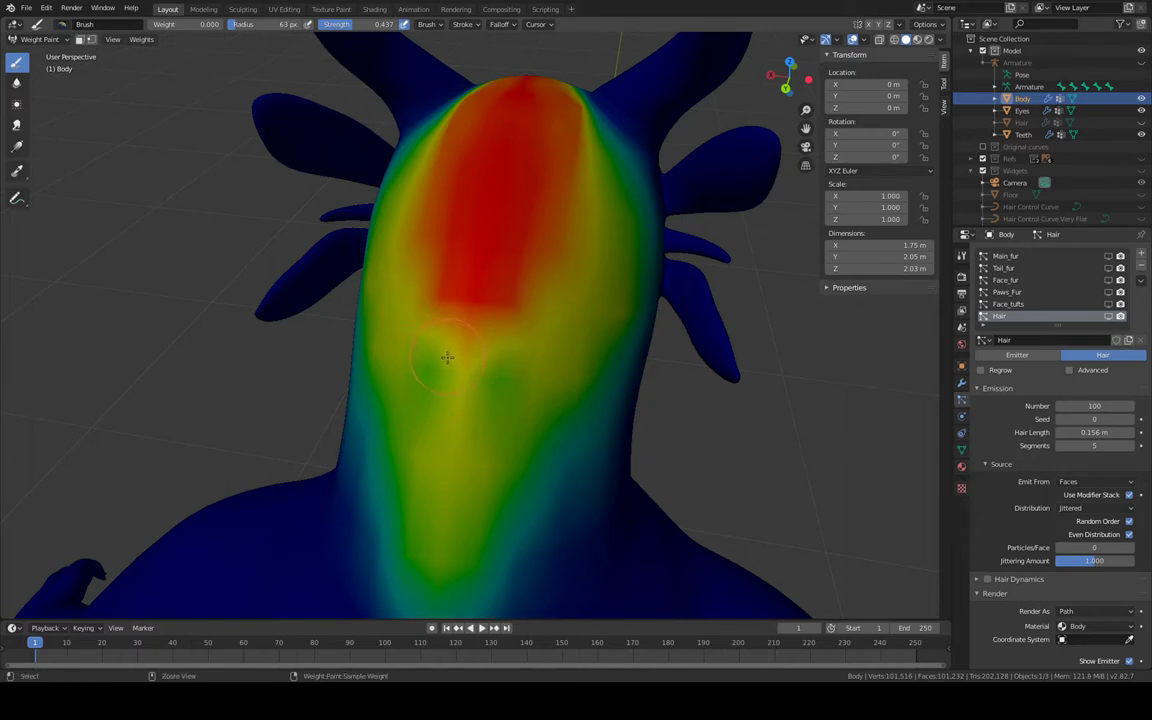
{"action": "key", "text": "ctrl+z"}
{"action": "key", "text": "ctrl+z"}
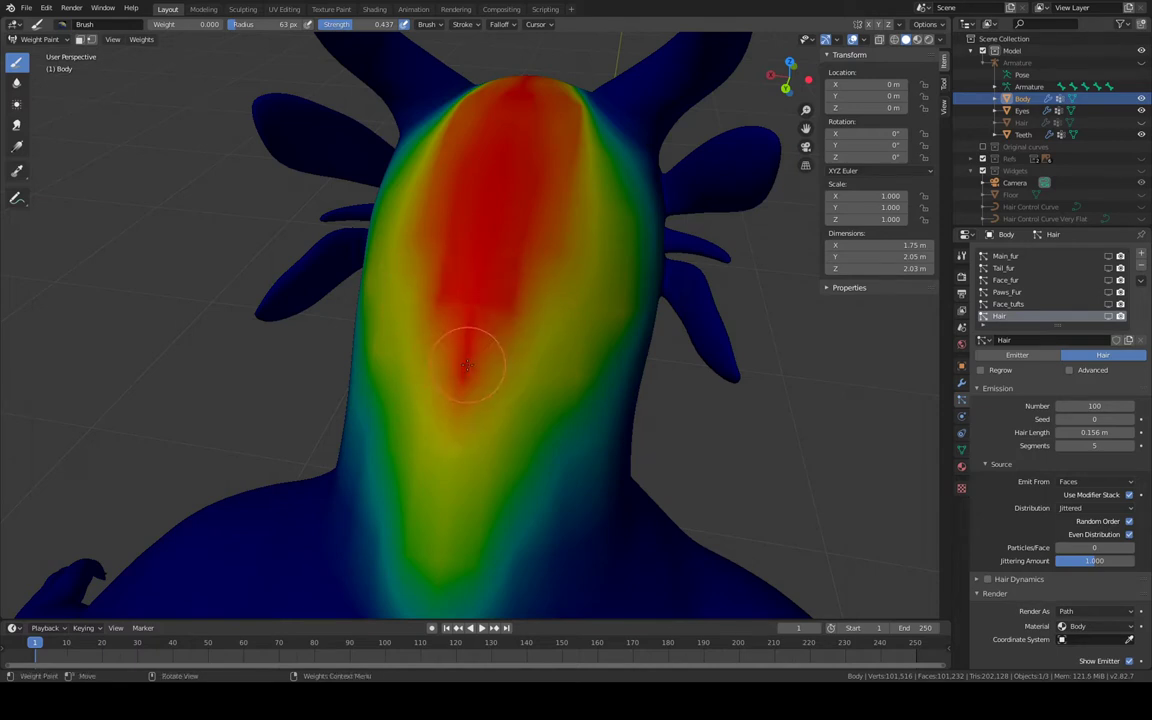
Smooth the red streak on the neck with the Average brush.
{"action": "left_click", "coordinate": [18, 104]}
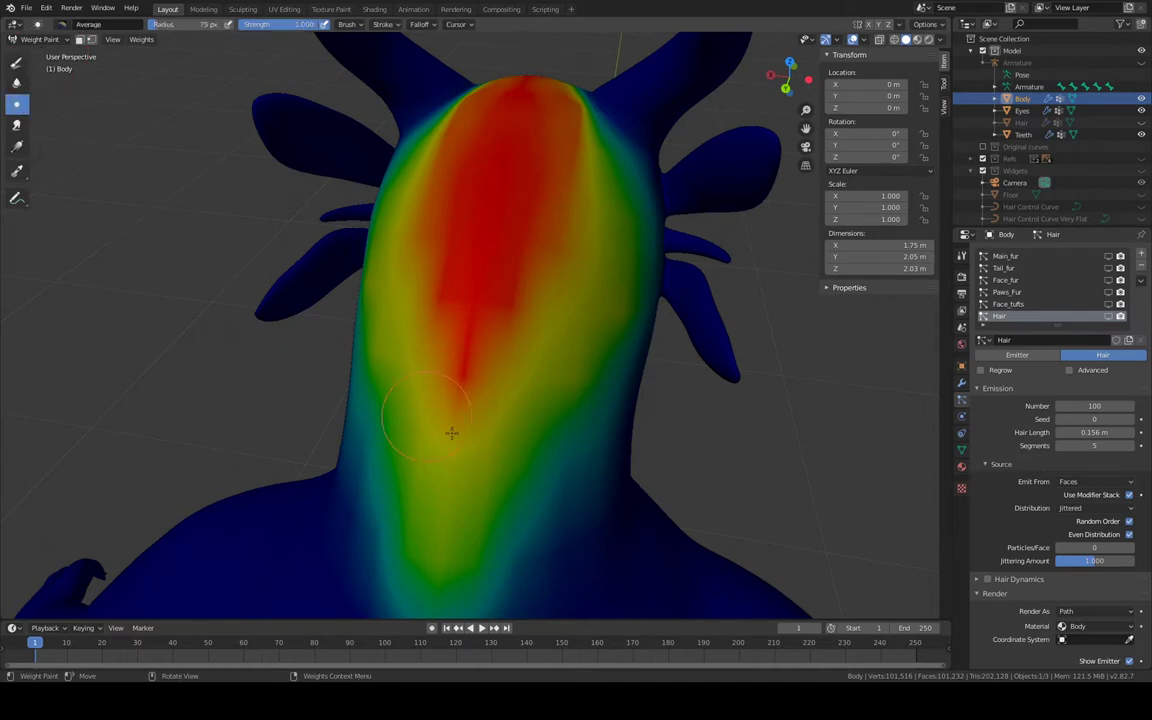
{"action": "left_click_drag", "start_coordinate": [456, 409], "coordinate": [465, 414]}
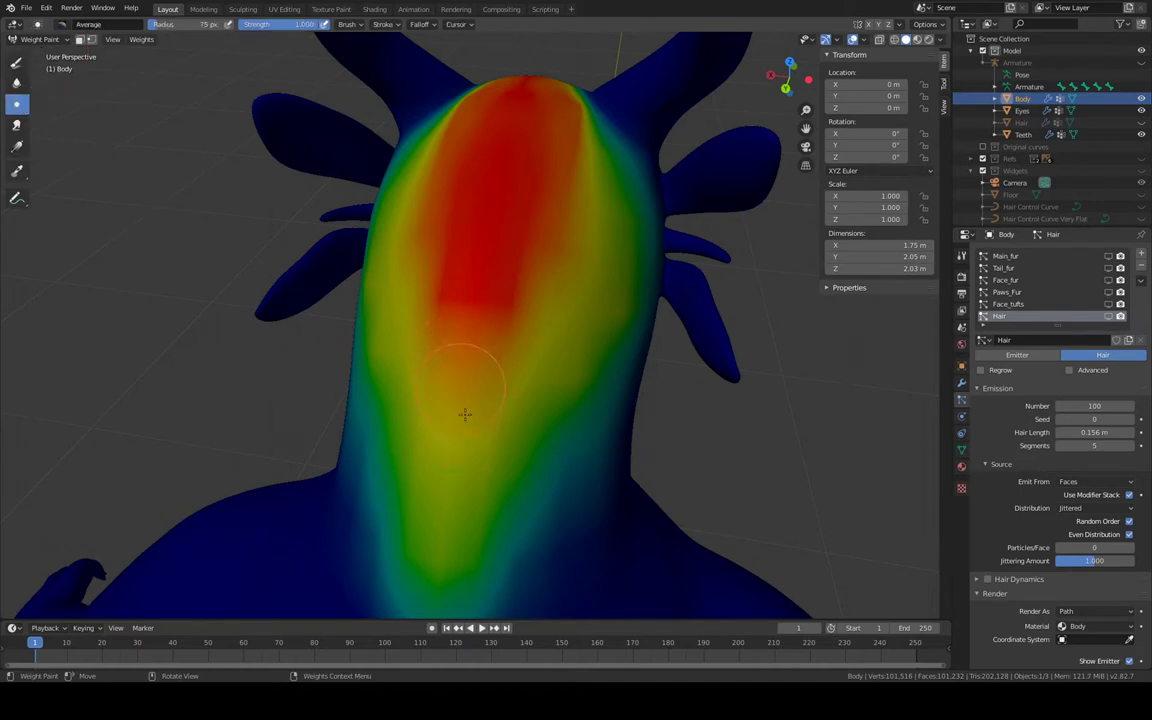
{"action": "mouse_move", "coordinate": [464, 452]}
{"action": "middle_mouse_down"}
{"action": "mouse_move", "coordinate": [476, 339]}
{"action": "mouse_move", "coordinate": [458, 432]}
{"action": "middle_mouse_up"}
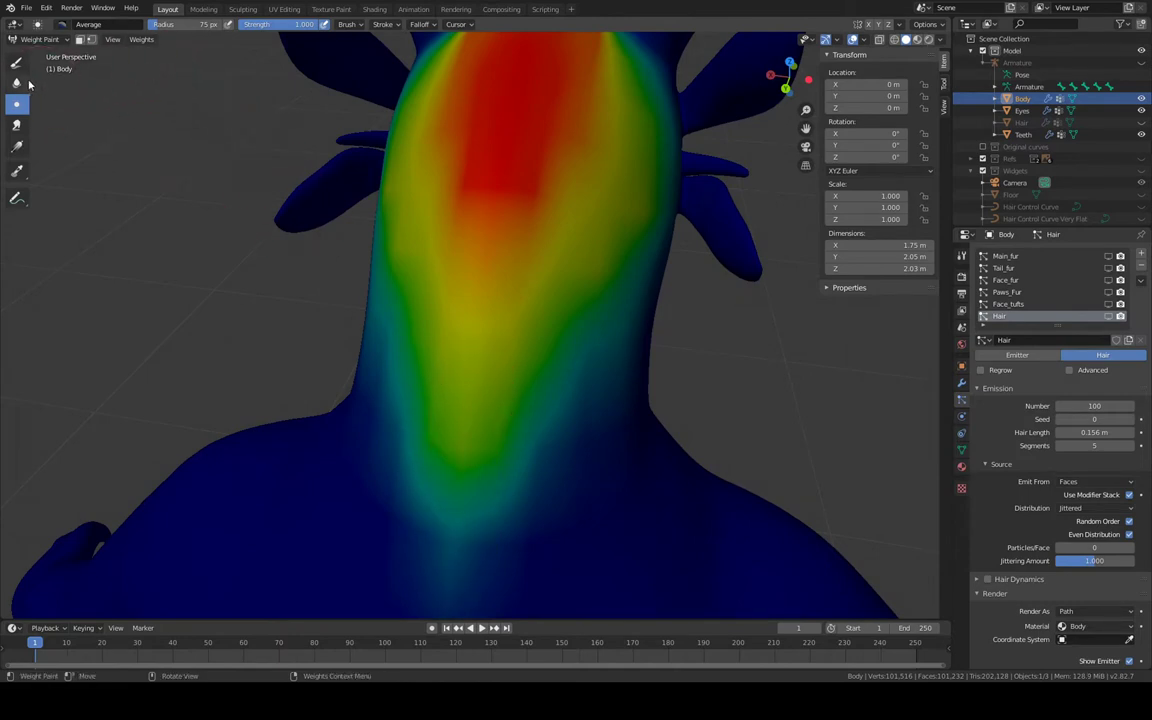
Blur the thin red weight line along the back with the Blur brush.
{"action": "left_click", "coordinate": [20, 84]}
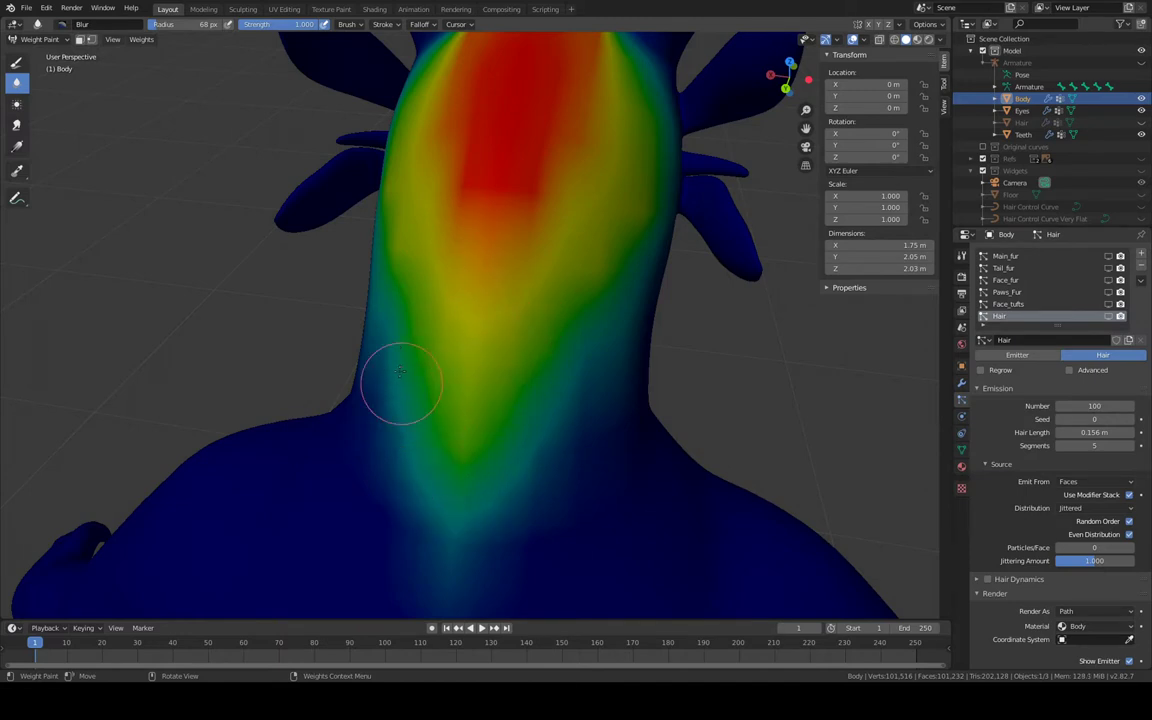
{"action": "mouse_move", "coordinate": [398, 386]}
{"action": "middle_mouse_down"}
{"action": "mouse_move", "coordinate": [386, 283]}
{"action": "mouse_move", "coordinate": [332, 318]}
{"action": "middle_mouse_up"}
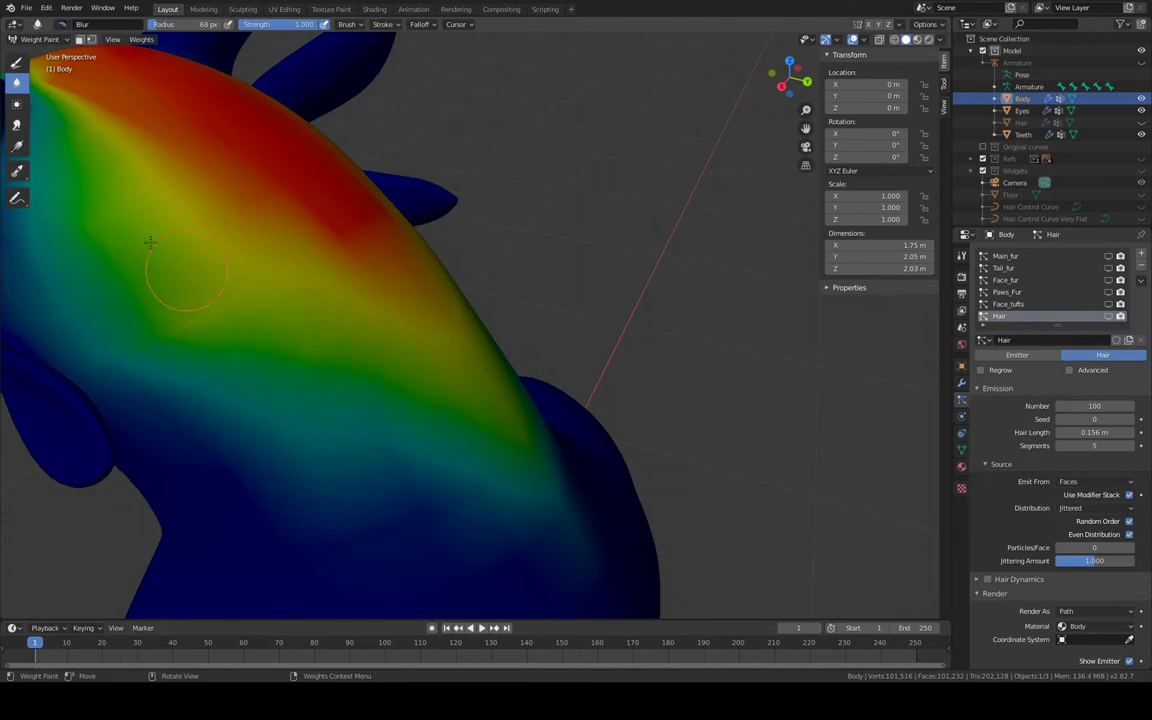
{"action": "middle_click_drag", "start_coordinate": [319, 267], "coordinate": [425, 418]}
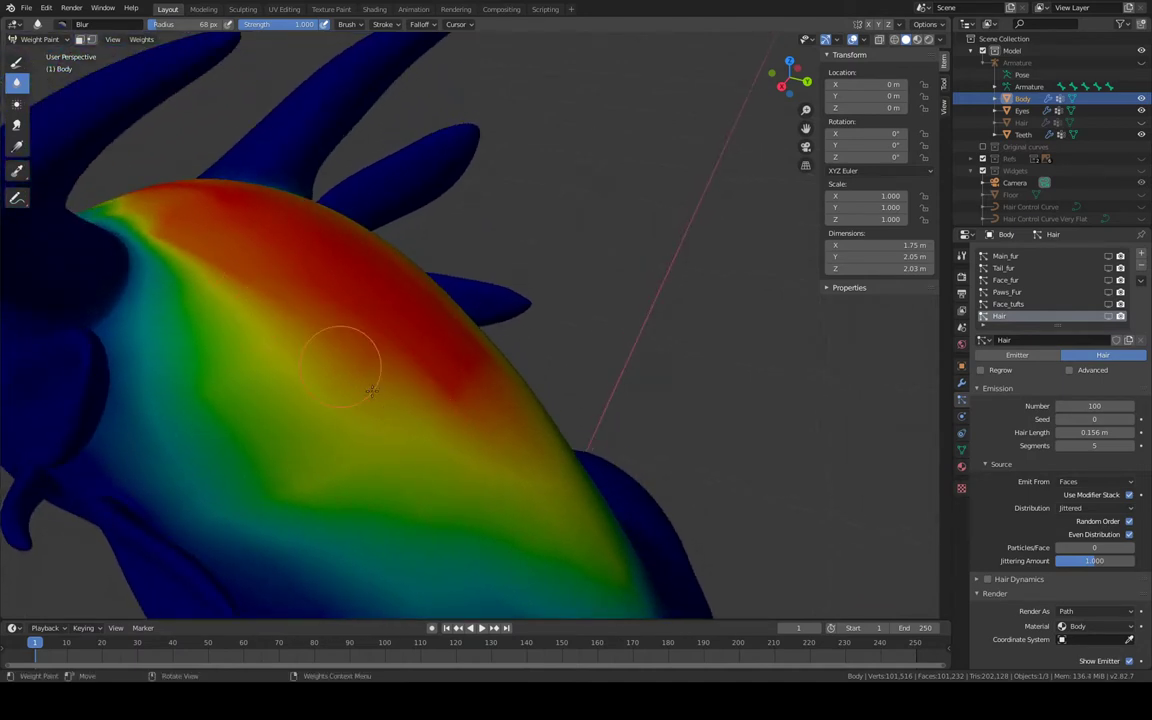
{"action": "middle_click_drag", "start_coordinate": [357, 352], "coordinate": [450, 300]}
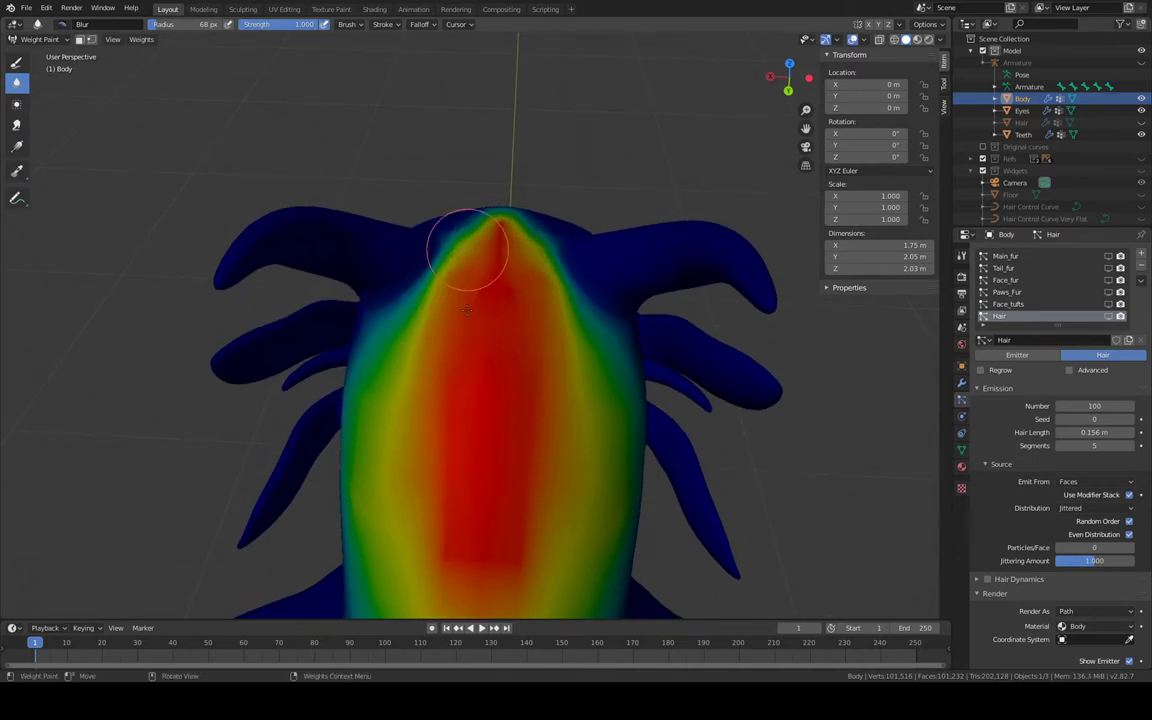
{"action": "scroll", "coordinate": [474, 245], "scroll_direction": "up", "scroll_amount": 1}
{"action": "scroll", "coordinate": [480, 270], "scroll_direction": "up", "scroll_amount": 2}
{"action": "scroll", "coordinate": [487, 297], "scroll_direction": "up", "scroll_amount": 2}
{"action": "middle_click_drag", "start_coordinate": [487, 297], "coordinate": [426, 254]}
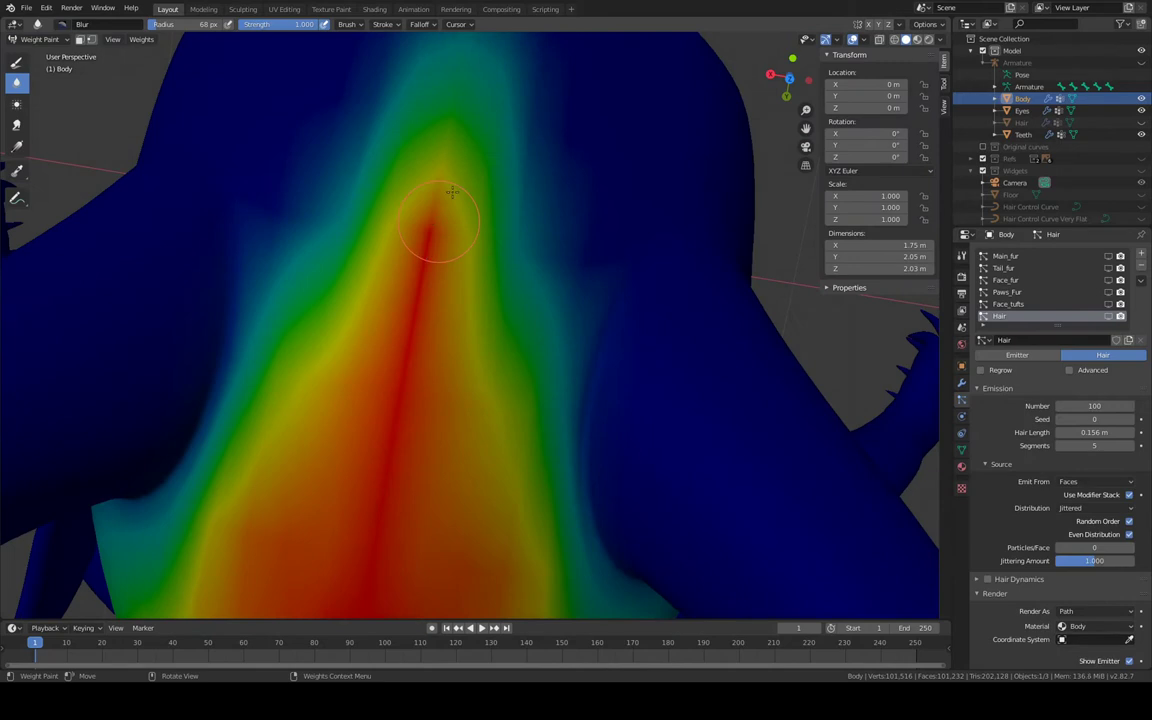
{"action": "left_click_drag", "start_coordinate": [427, 220], "coordinate": [450, 138]}
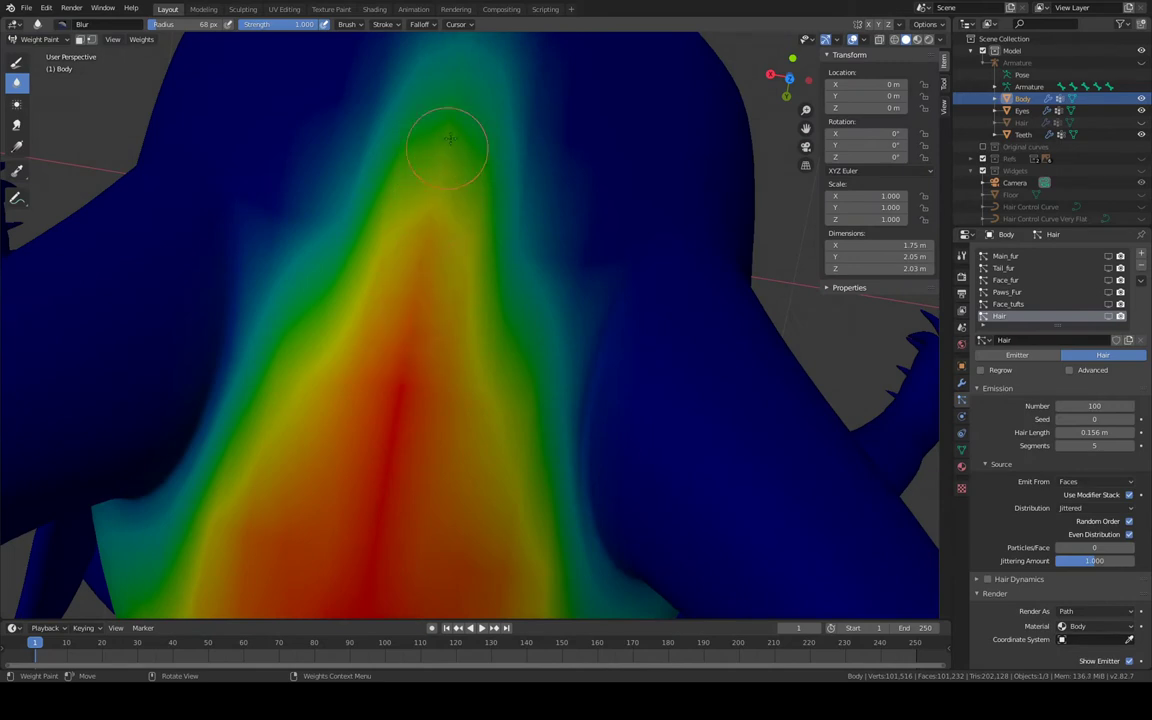
{"action": "scroll", "coordinate": [453, 153], "scroll_direction": "down", "scroll_amount": 3}
Blur the weight gradient along the body's centre and up the back.
{"action": "mouse_move", "coordinate": [453, 153]}
{"action": "middle_mouse_down"}
{"action": "mouse_move", "coordinate": [260, 253]}
{"action": "mouse_move", "coordinate": [417, 180]}
{"action": "mouse_move", "coordinate": [428, 200]}
{"action": "middle_mouse_up"}
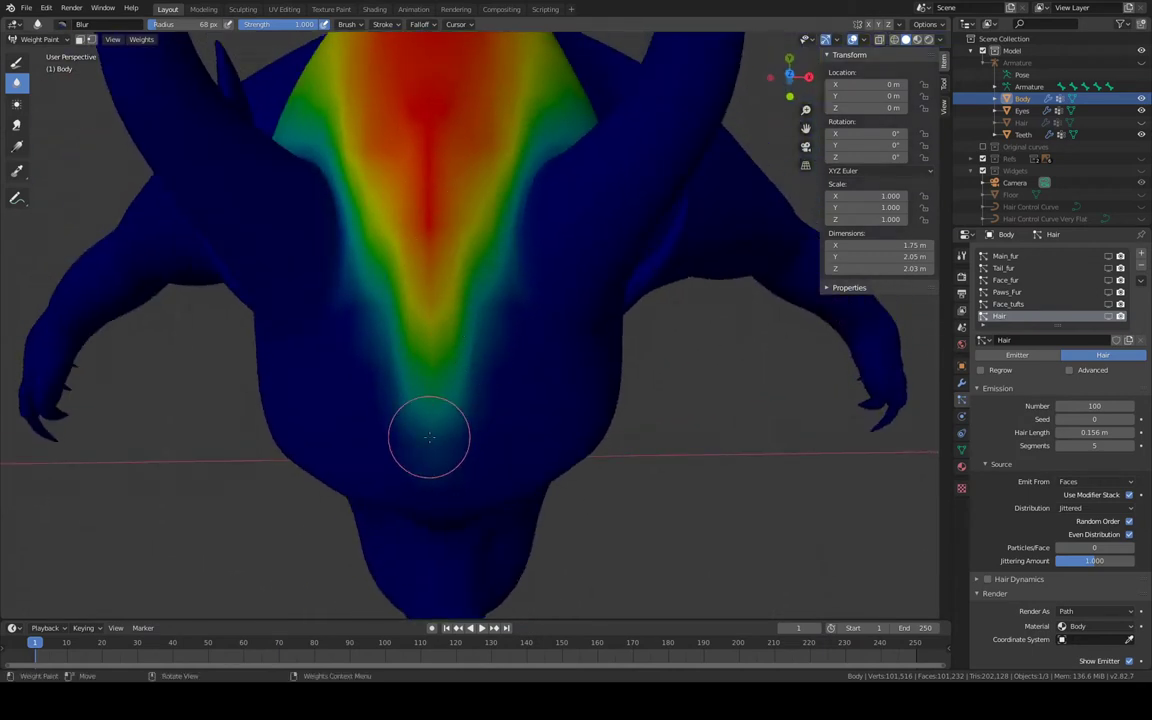
{"action": "left_click_drag", "start_coordinate": [429, 437], "coordinate": [436, 389]}
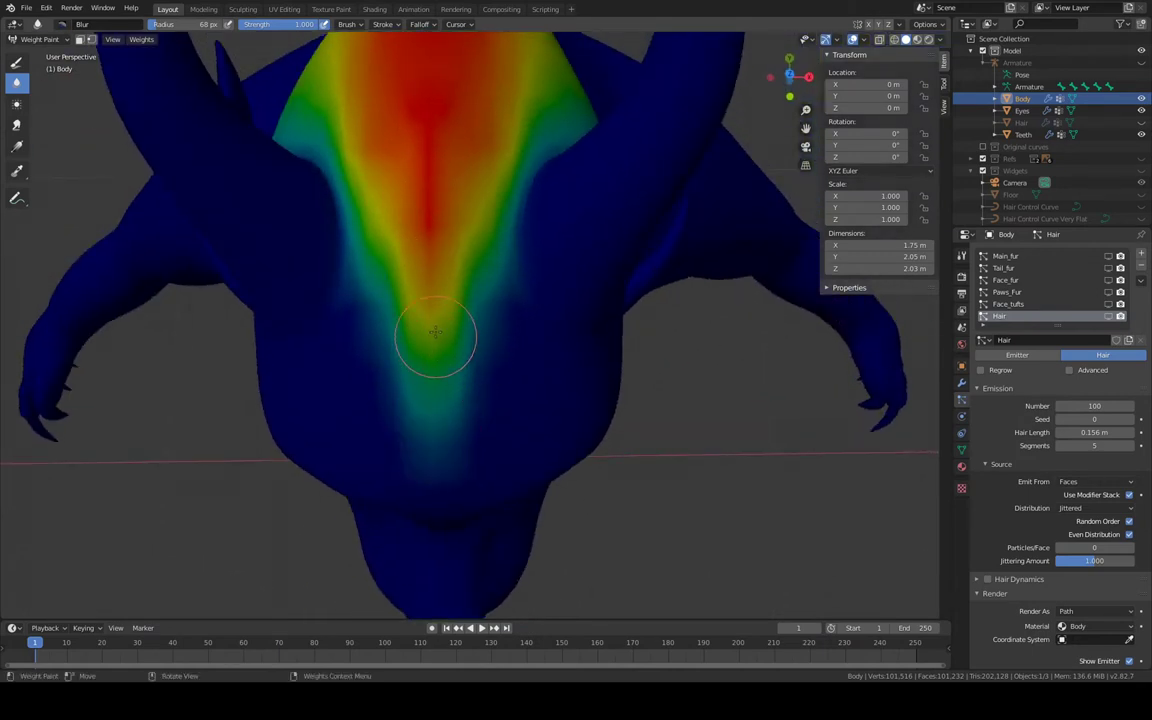
{"action": "left_click_drag", "start_coordinate": [432, 341], "coordinate": [430, 303]}
{"action": "left_click_drag", "start_coordinate": [428, 380], "coordinate": [462, 369]}
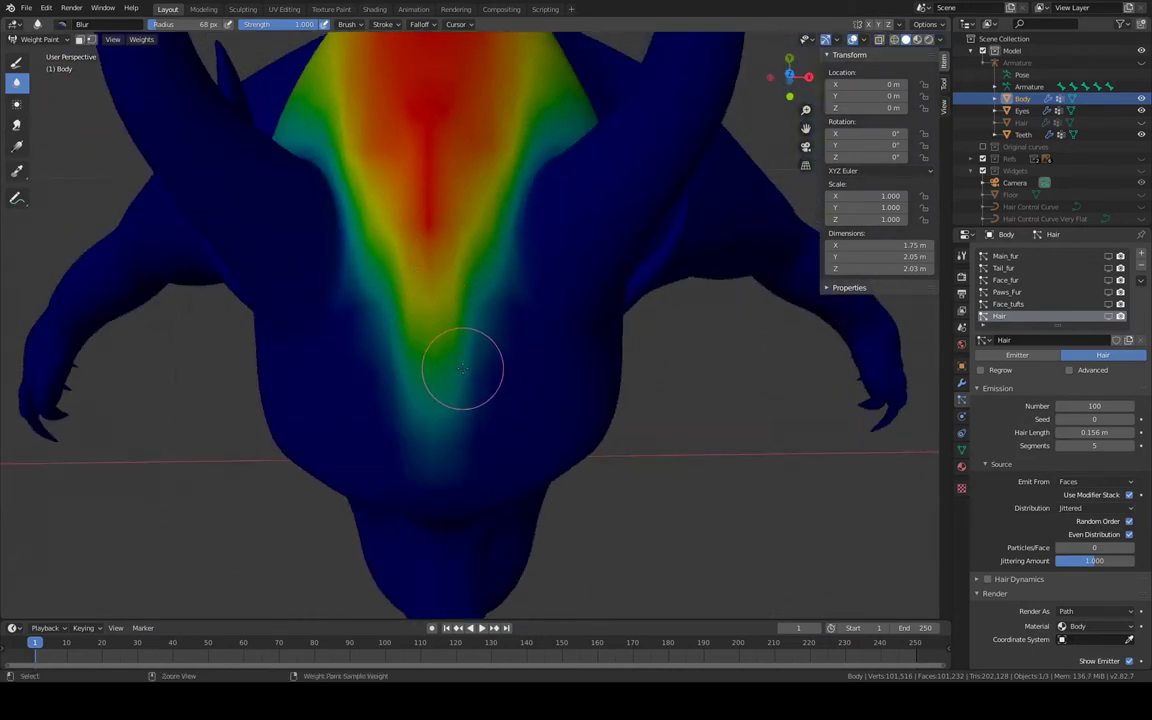
{"action": "mouse_move", "coordinate": [501, 339]}
{"action": "middle_mouse_down"}
{"action": "mouse_move", "coordinate": [490, 210]}
{"action": "mouse_move", "coordinate": [504, 200]}
{"action": "middle_mouse_up"}
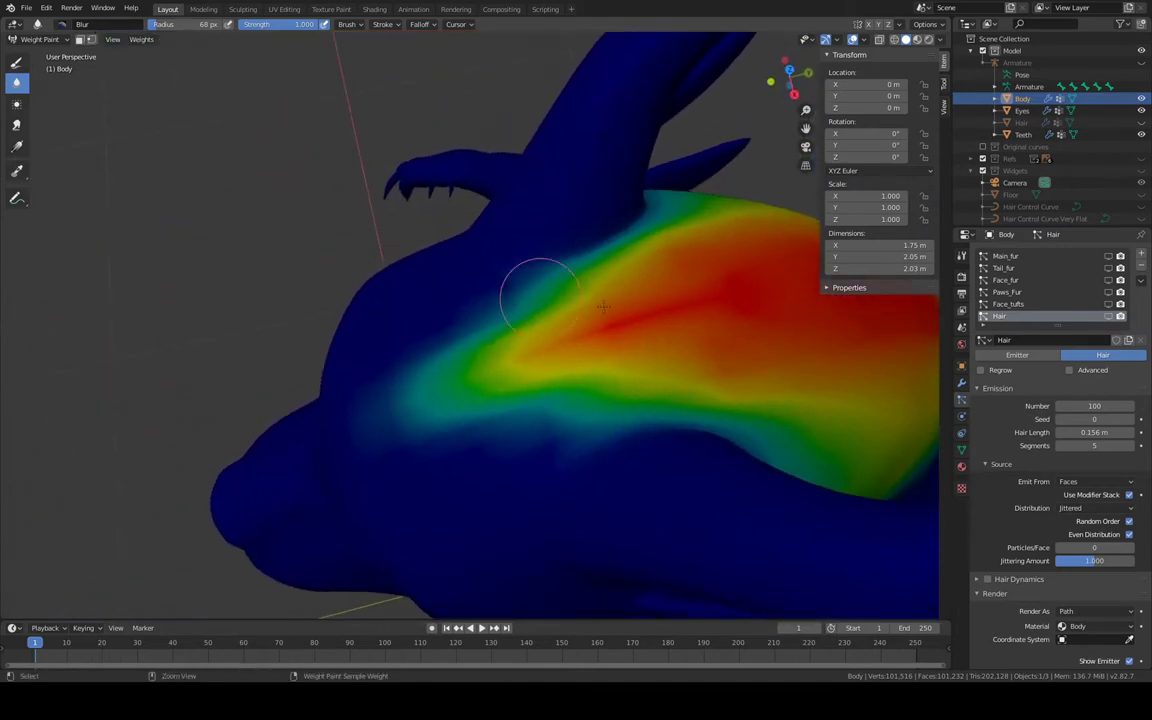
{"action": "mouse_move", "coordinate": [786, 333]}
{"action": "middle_mouse_down"}
{"action": "mouse_move", "coordinate": [504, 327]}
{"action": "mouse_move", "coordinate": [463, 352]}
{"action": "mouse_move", "coordinate": [554, 352]}
{"action": "mouse_move", "coordinate": [550, 202]}
{"action": "mouse_move", "coordinate": [370, 150]}
{"action": "mouse_move", "coordinate": [200, 60]}
{"action": "middle_mouse_up"}
{"action": "left_click", "coordinate": [45, 39]}
Return to Object Mode and show the Hair particle system so the mohawk strands appear.
{"action": "left_click", "coordinate": [52, 52]}
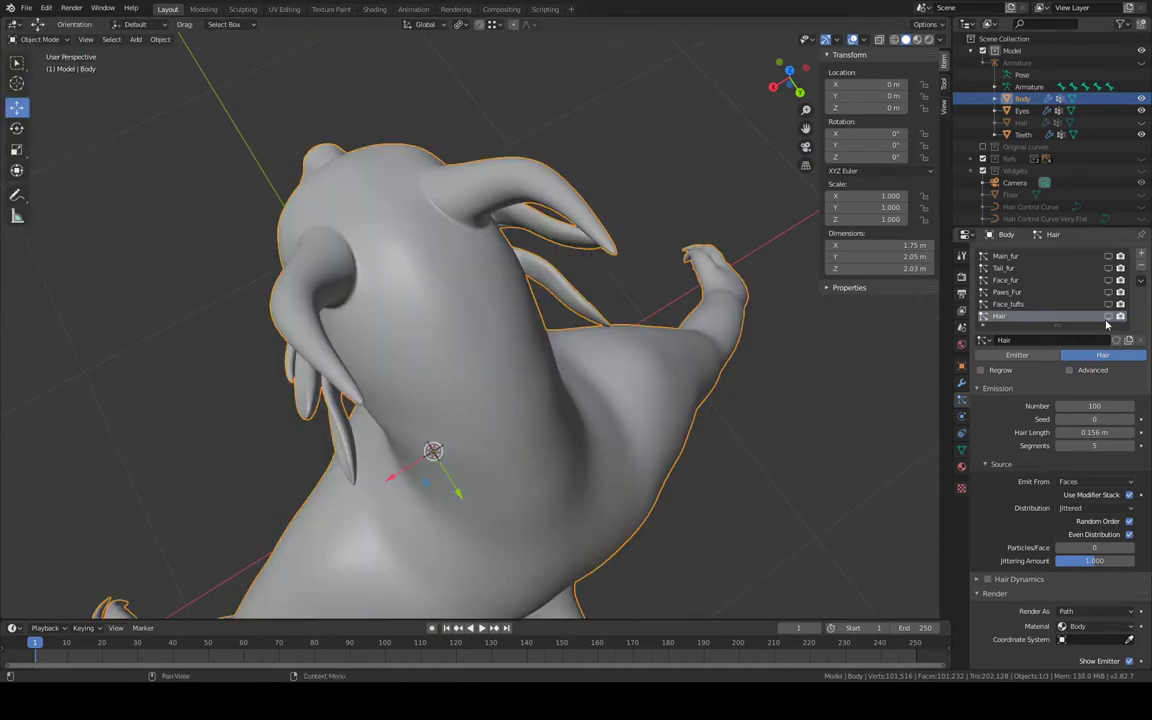
{"action": "left_click", "coordinate": [1108, 316]}
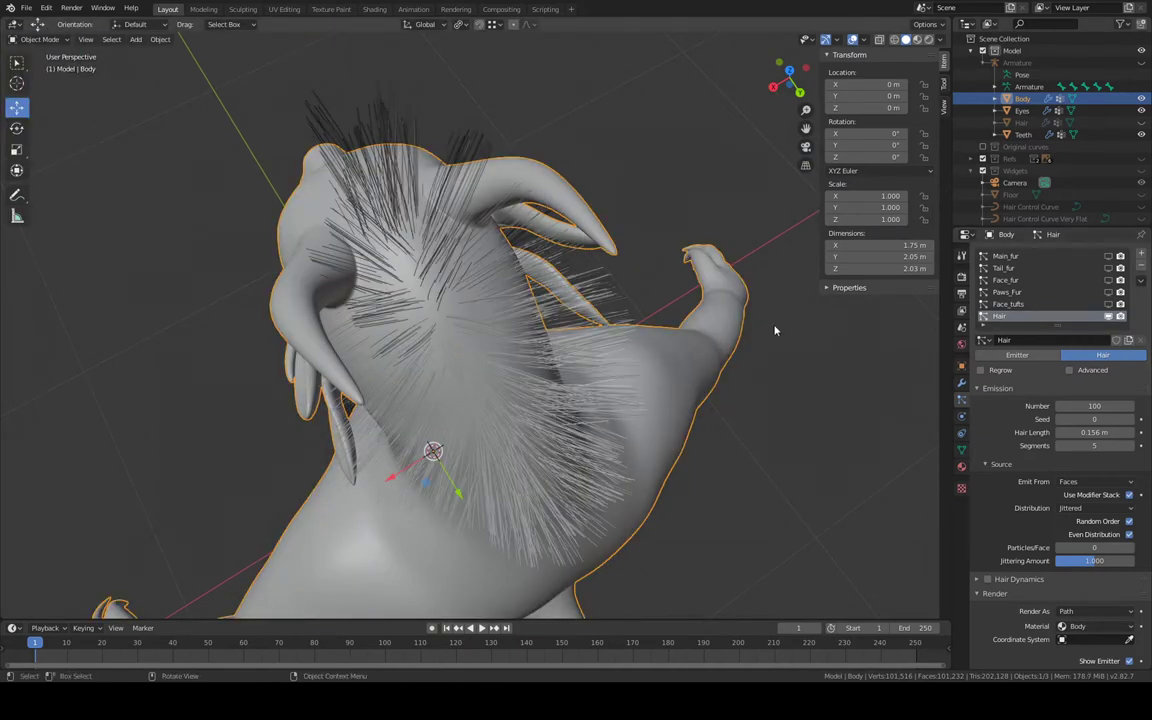
{"action": "middle_click_drag", "start_coordinate": [699, 149], "coordinate": [584, 158]}
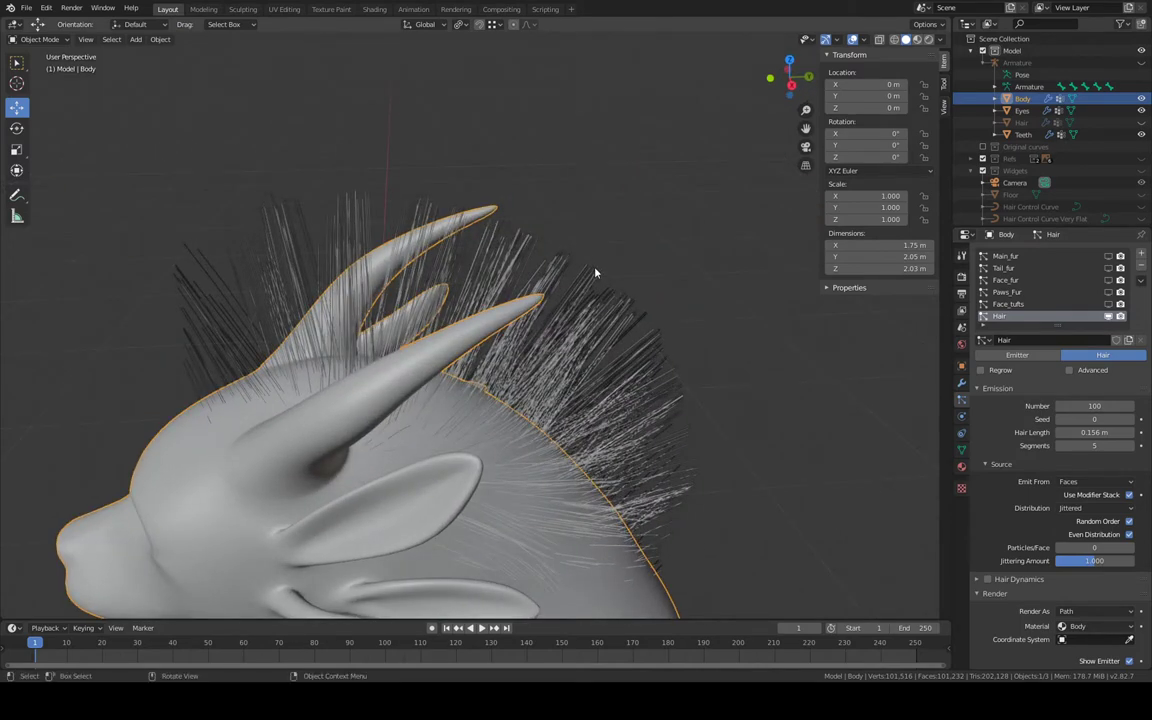
{"action": "mouse_move", "coordinate": [597, 267]}
{"action": "middle_mouse_down"}
{"action": "mouse_move", "coordinate": [576, 169]}
{"action": "mouse_move", "coordinate": [532, 175]}
{"action": "middle_mouse_up"}
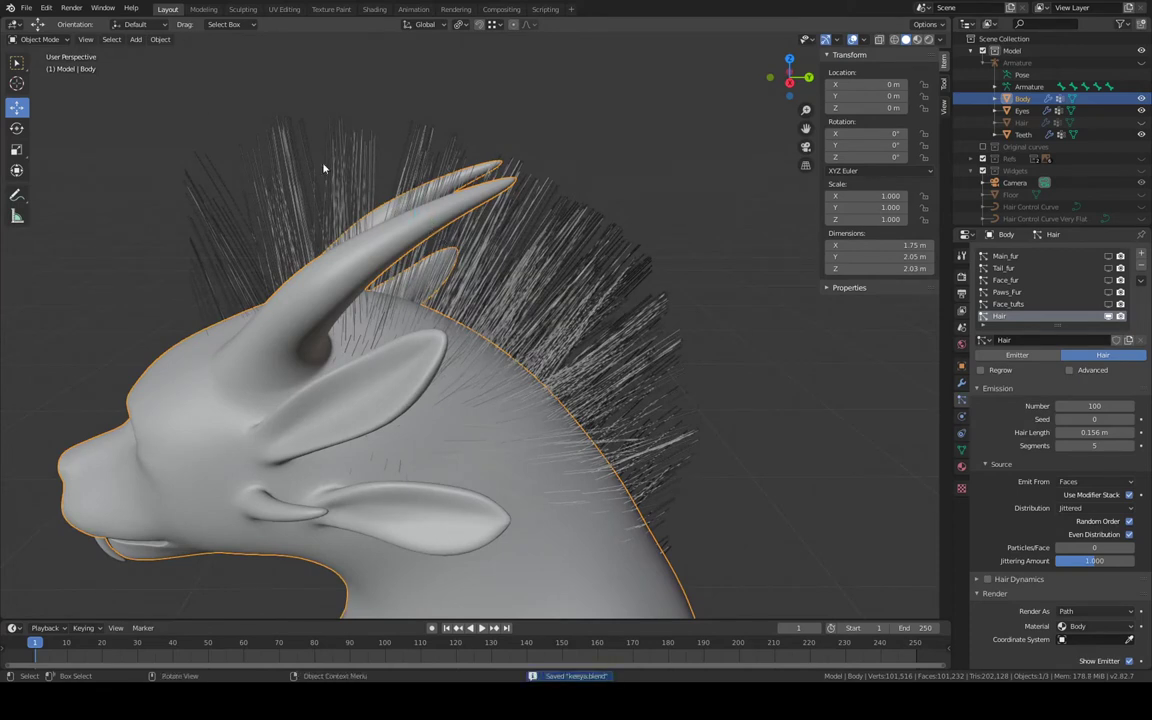
{"action": "left_click", "coordinate": [47, 39]}
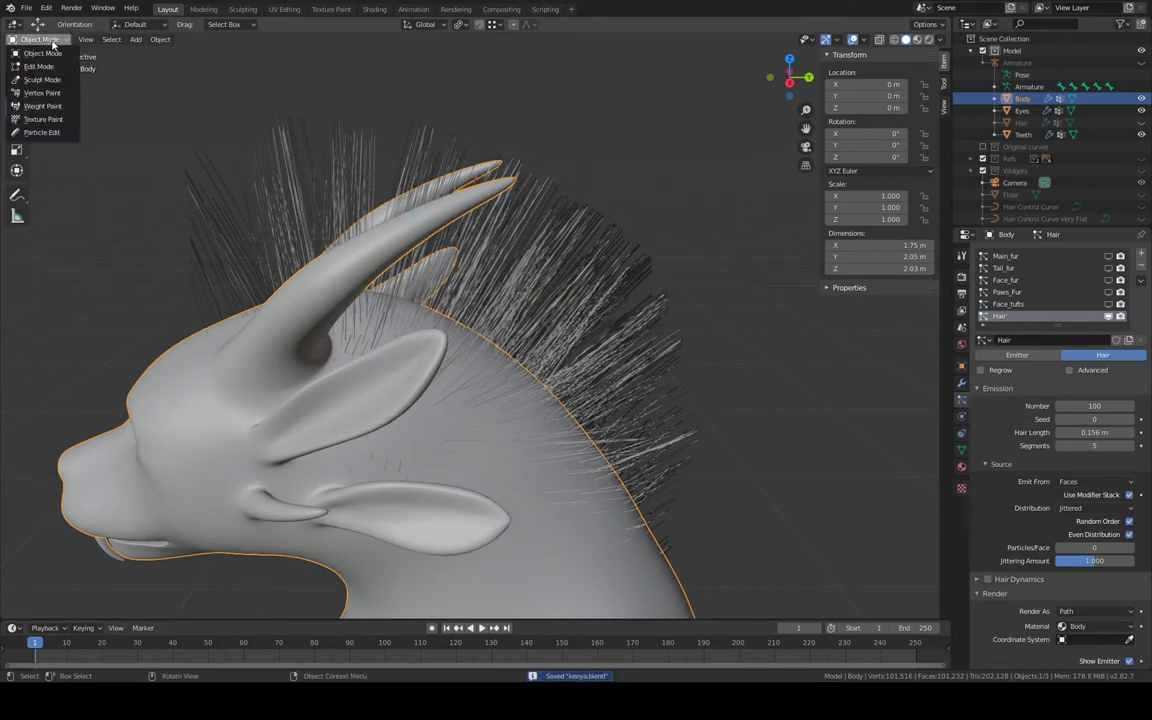
Enter Particle Edit mode and comb the strands in front of the horn upward.
{"action": "left_click", "coordinate": [62, 135]}
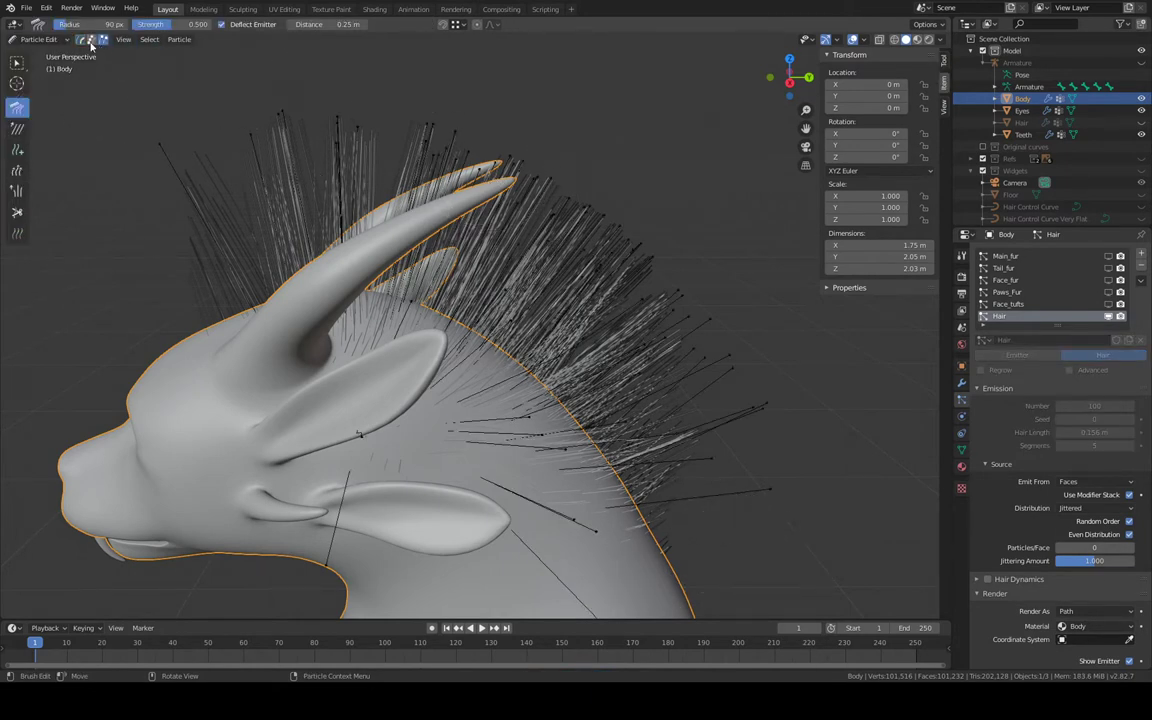
{"action": "mouse_move", "coordinate": [448, 205]}
{"action": "middle_mouse_down"}
{"action": "mouse_move", "coordinate": [489, 185]}
{"action": "mouse_move", "coordinate": [522, 206]}
{"action": "mouse_move", "coordinate": [532, 231]}
{"action": "mouse_move", "coordinate": [547, 223]}
{"action": "mouse_move", "coordinate": [447, 210]}
{"action": "mouse_move", "coordinate": [527, 185]}
{"action": "mouse_move", "coordinate": [489, 205]}
{"action": "mouse_move", "coordinate": [350, 197]}
{"action": "mouse_move", "coordinate": [480, 192]}
{"action": "mouse_move", "coordinate": [436, 179]}
{"action": "mouse_move", "coordinate": [578, 187]}
{"action": "mouse_move", "coordinate": [553, 193]}
{"action": "mouse_move", "coordinate": [553, 239]}
{"action": "mouse_move", "coordinate": [612, 200]}
{"action": "mouse_move", "coordinate": [570, 175]}
{"action": "middle_mouse_up"}
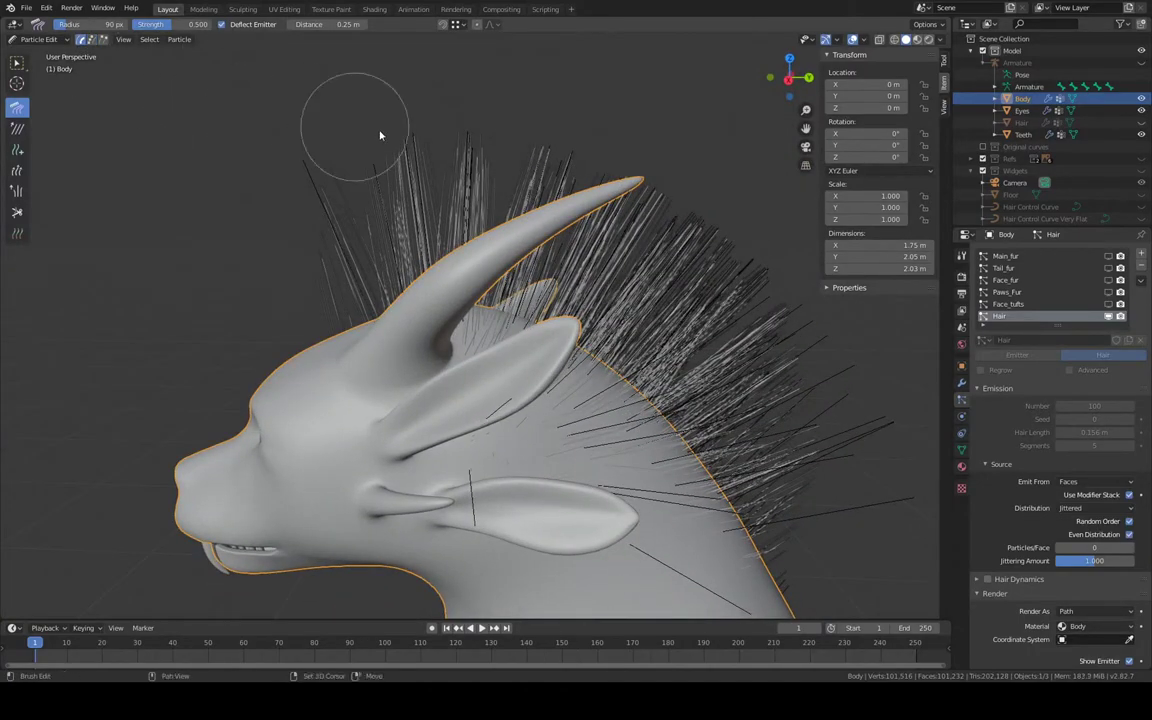
{"action": "mouse_move", "coordinate": [380, 134]}
{"action": "middle_mouse_down"}
{"action": "mouse_move", "coordinate": [452, 226]}
{"action": "mouse_move", "coordinate": [473, 221]}
{"action": "mouse_move", "coordinate": [468, 358]}
{"action": "middle_mouse_up"}
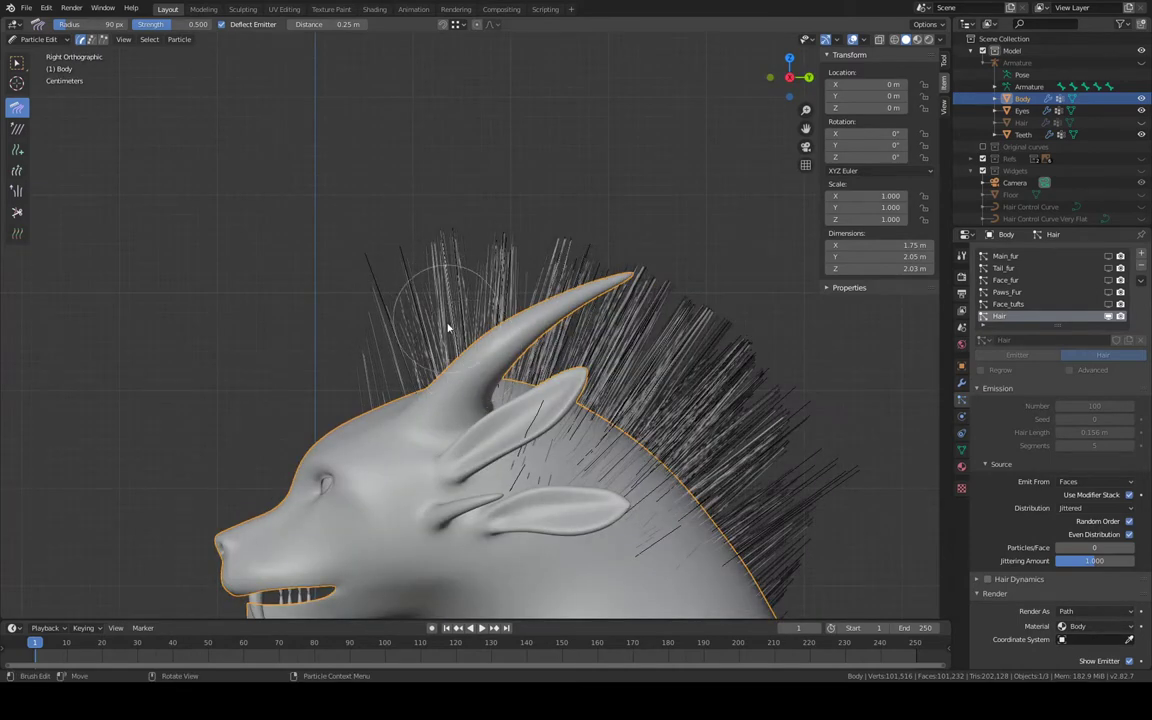
{"action": "mouse_move", "coordinate": [443, 368]}
{"action": "left_mouse_down"}
{"action": "mouse_move", "coordinate": [463, 267]}
{"action": "mouse_move", "coordinate": [428, 262]}
{"action": "mouse_move", "coordinate": [446, 352]}
{"action": "mouse_move", "coordinate": [370, 290]}
{"action": "mouse_move", "coordinate": [382, 246]}
{"action": "mouse_move", "coordinate": [419, 210]}
{"action": "mouse_move", "coordinate": [474, 220]}
{"action": "left_mouse_up"}
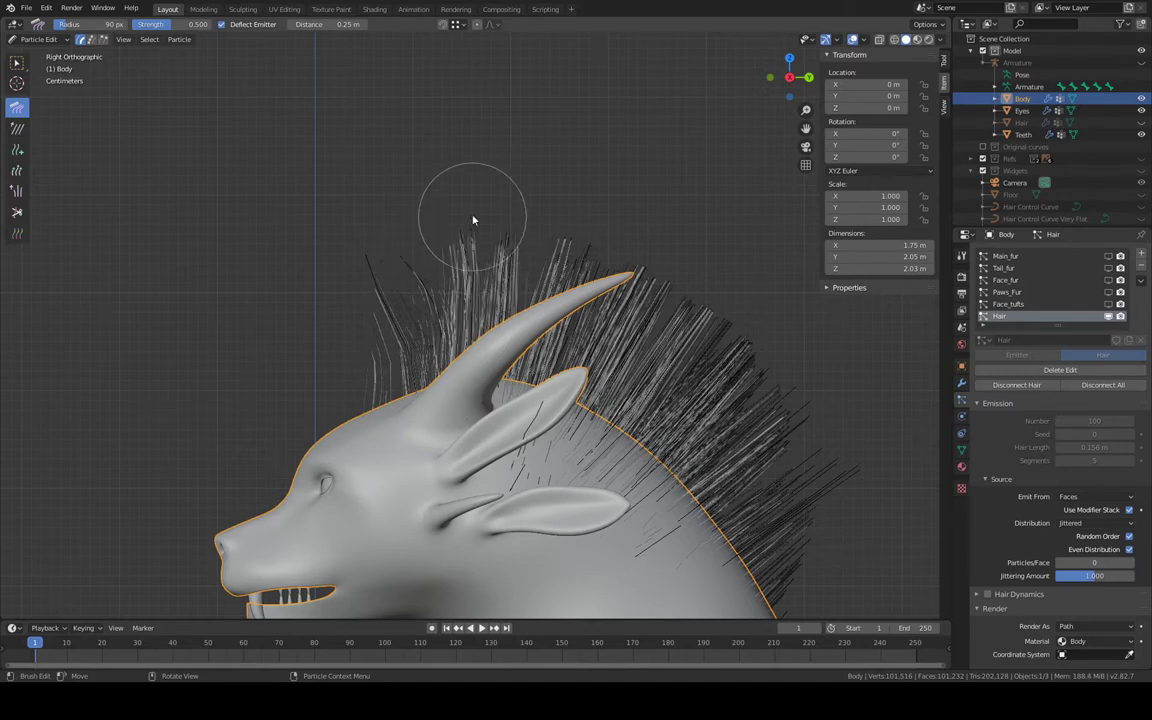
{"action": "mouse_move", "coordinate": [474, 220]}
{"action": "middle_mouse_down", "text": "shift"}
{"action": "mouse_move", "coordinate": [478, 237]}
{"action": "mouse_move", "coordinate": [643, 140]}
{"action": "mouse_move", "coordinate": [612, 165]}
{"action": "middle_mouse_up", "text": "shift"}
Comb the mohawk strands left of the horn upward.
{"action": "scroll", "coordinate": [463, 237], "scroll_direction": "up", "scroll_amount": 2}
{"action": "scroll", "coordinate": [465, 220], "scroll_direction": "up", "scroll_amount": 3}
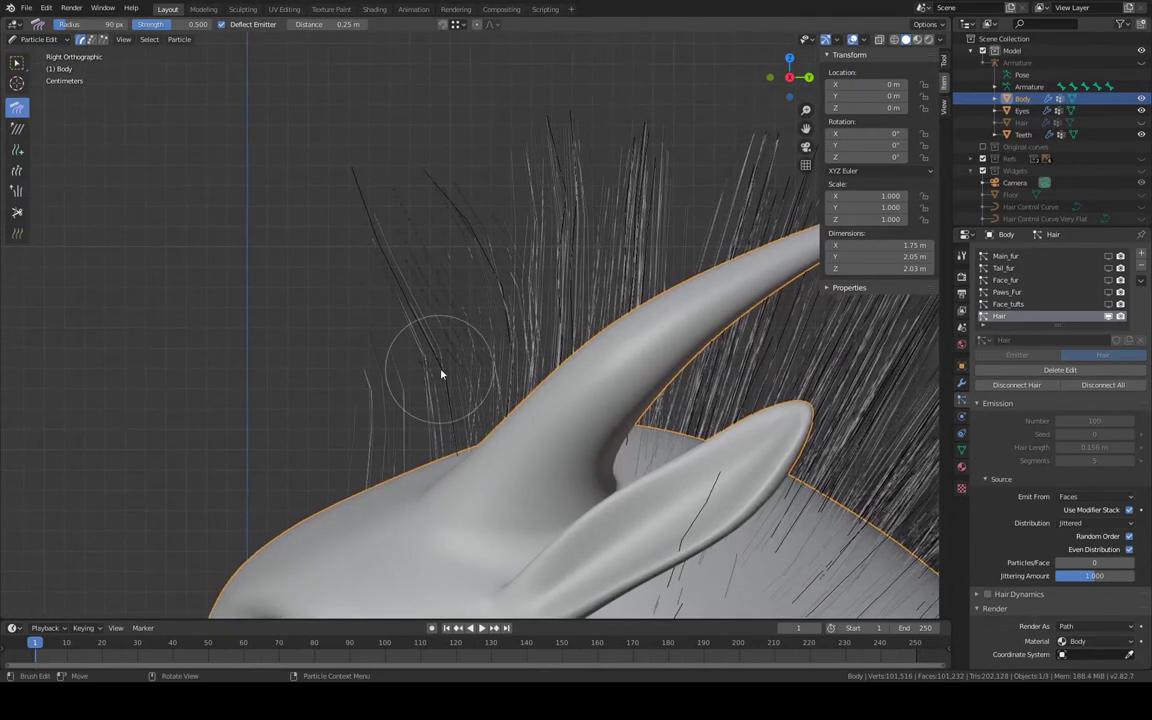
{"action": "mouse_move", "coordinate": [421, 362]}
{"action": "left_mouse_down"}
{"action": "mouse_move", "coordinate": [386, 265]}
{"action": "mouse_move", "coordinate": [473, 165]}
{"action": "mouse_move", "coordinate": [527, 160]}
{"action": "mouse_move", "coordinate": [506, 188]}
{"action": "mouse_move", "coordinate": [504, 175]}
{"action": "left_mouse_up"}
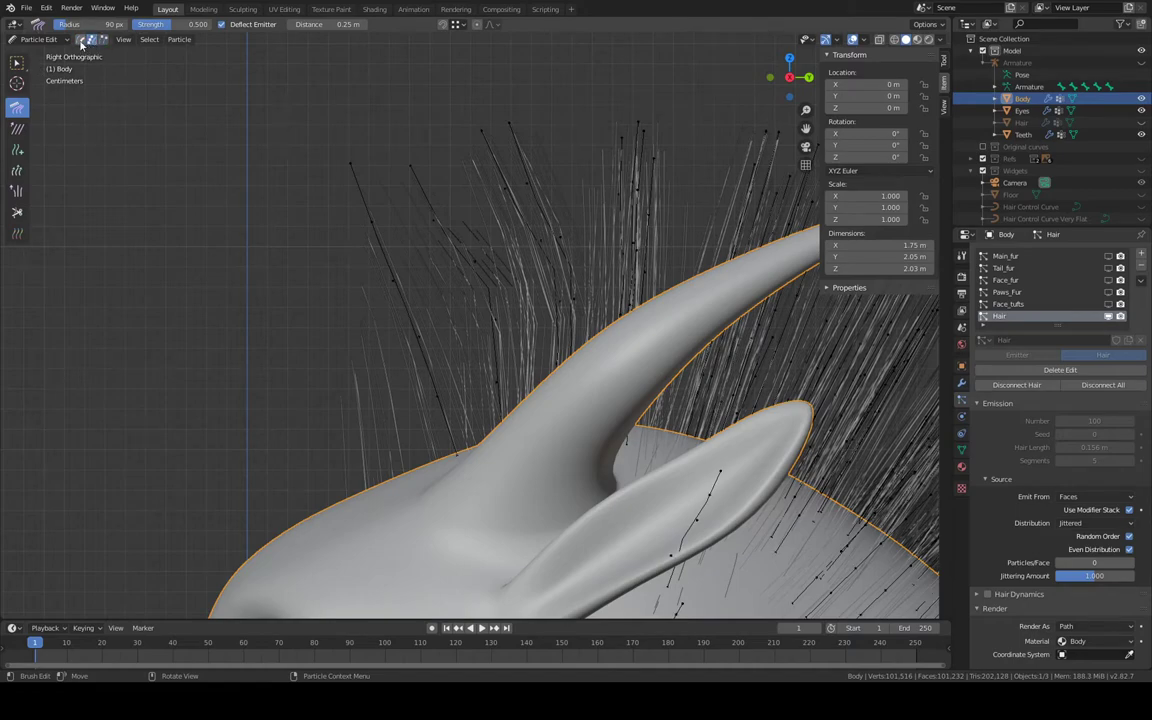
{"action": "mouse_move", "coordinate": [87, 57]}
{"action": "middle_mouse_down"}
{"action": "mouse_move", "coordinate": [409, 213]}
{"action": "mouse_move", "coordinate": [359, 201]}
{"action": "mouse_move", "coordinate": [480, 233]}
{"action": "mouse_move", "coordinate": [468, 241]}
{"action": "middle_mouse_up"}
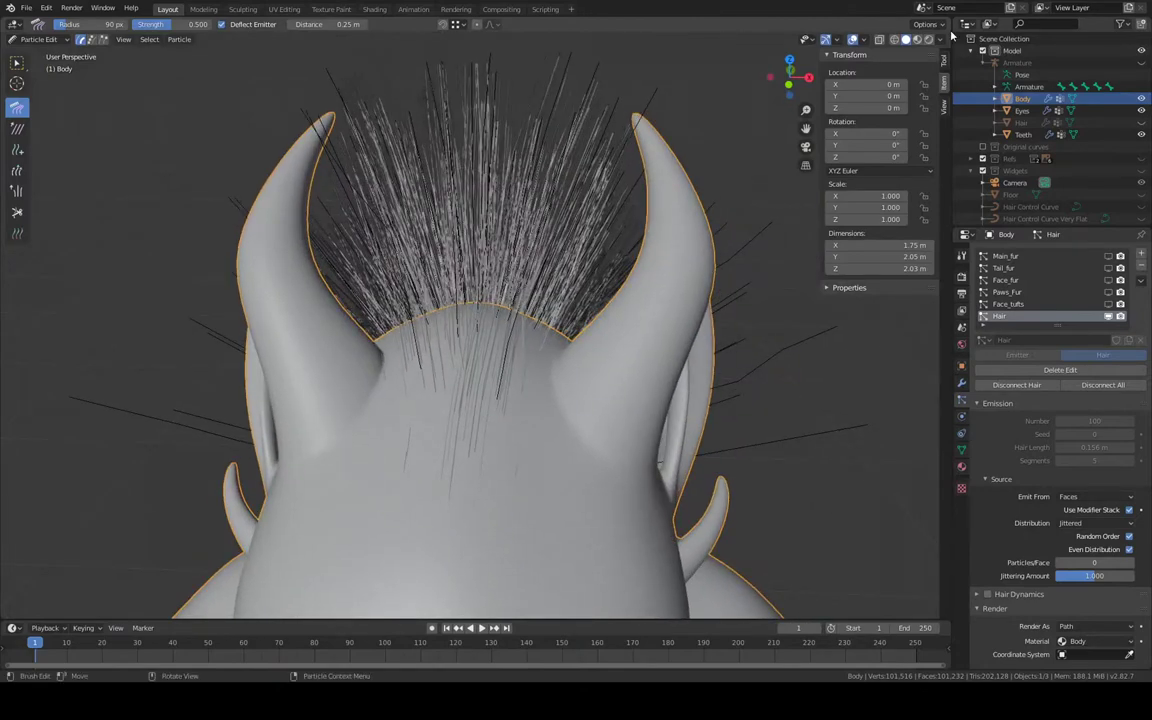
In Front Orthographic view, comb the right and left-centre tuft strands upright.
{"action": "key", "text": "KP_1"}
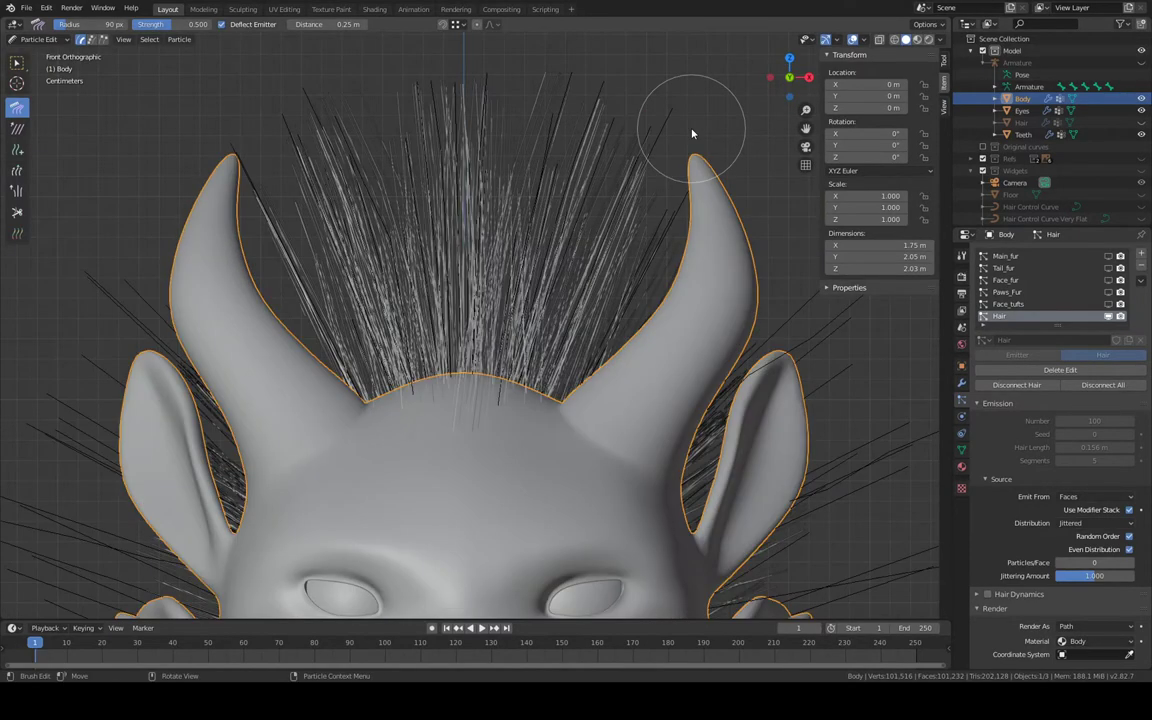
{"action": "middle_click_drag", "start_coordinate": [692, 133], "coordinate": [665, 208], "text": "shift"}
{"action": "mouse_move", "coordinate": [551, 421]}
{"action": "left_mouse_down"}
{"action": "mouse_move", "coordinate": [455, 135]}
{"action": "mouse_move", "coordinate": [569, 290]}
{"action": "left_mouse_up"}
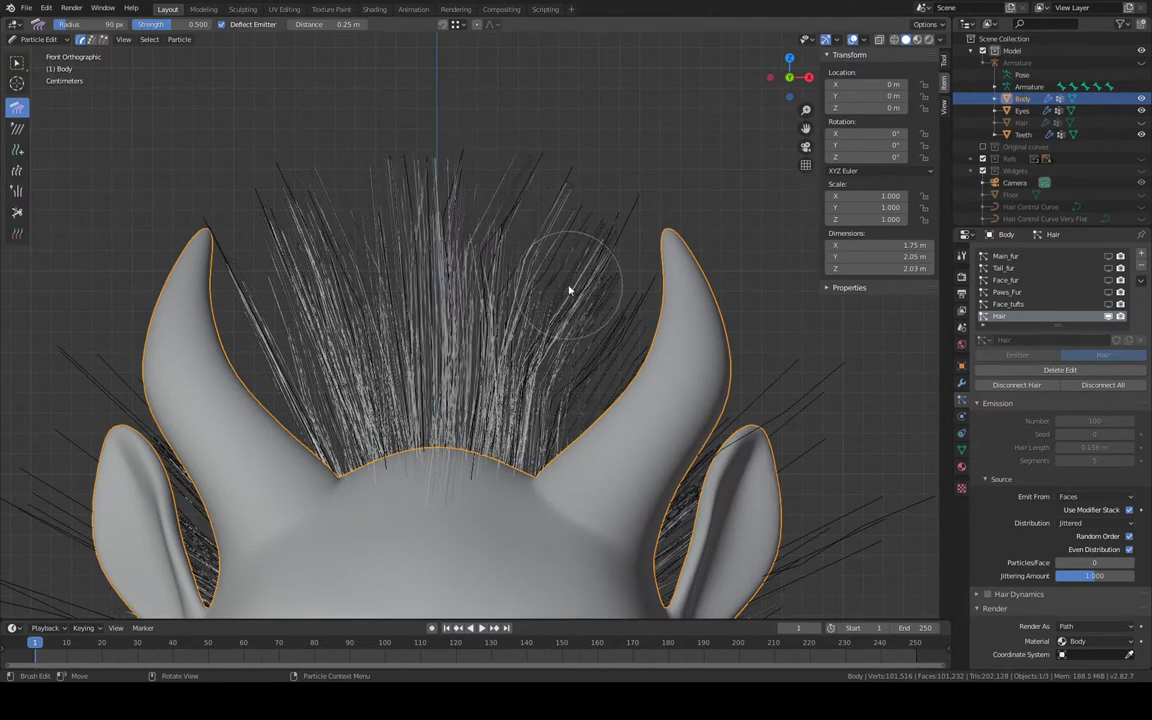
{"action": "mouse_move", "coordinate": [556, 408]}
{"action": "left_mouse_down"}
{"action": "mouse_move", "coordinate": [501, 213]}
{"action": "mouse_move", "coordinate": [455, 118]}
{"action": "mouse_move", "coordinate": [475, 141]}
{"action": "left_mouse_up"}
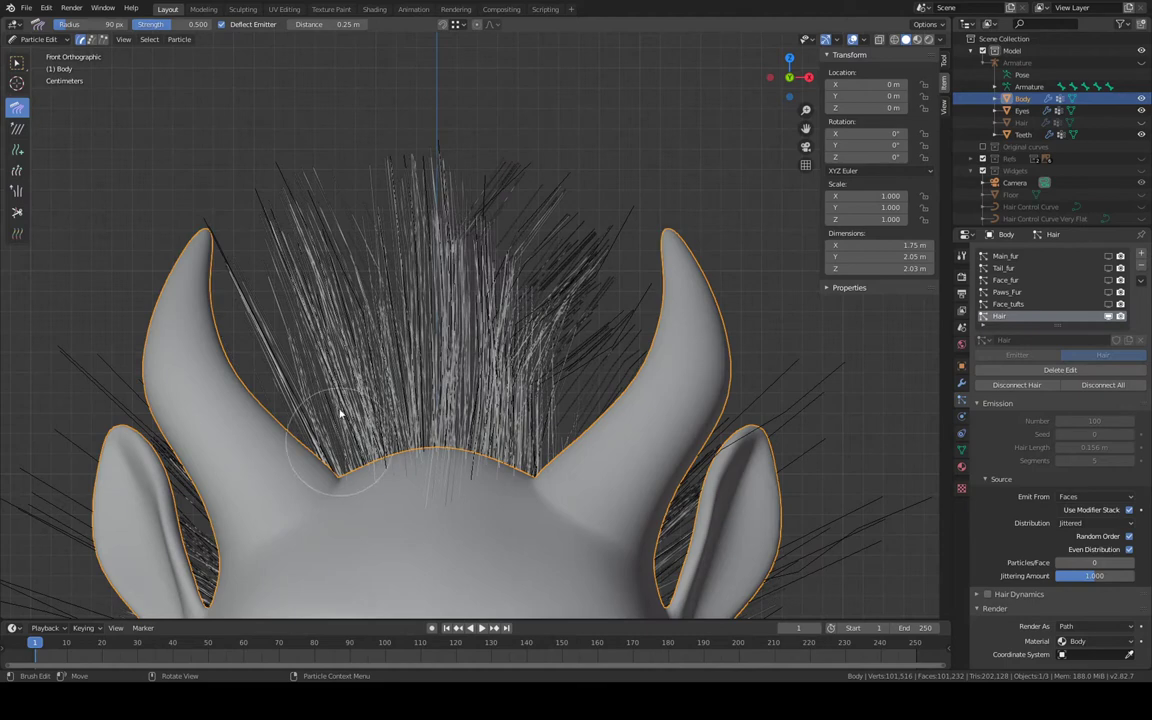
{"action": "left_click_drag", "start_coordinate": [340, 413], "coordinate": [411, 123]}
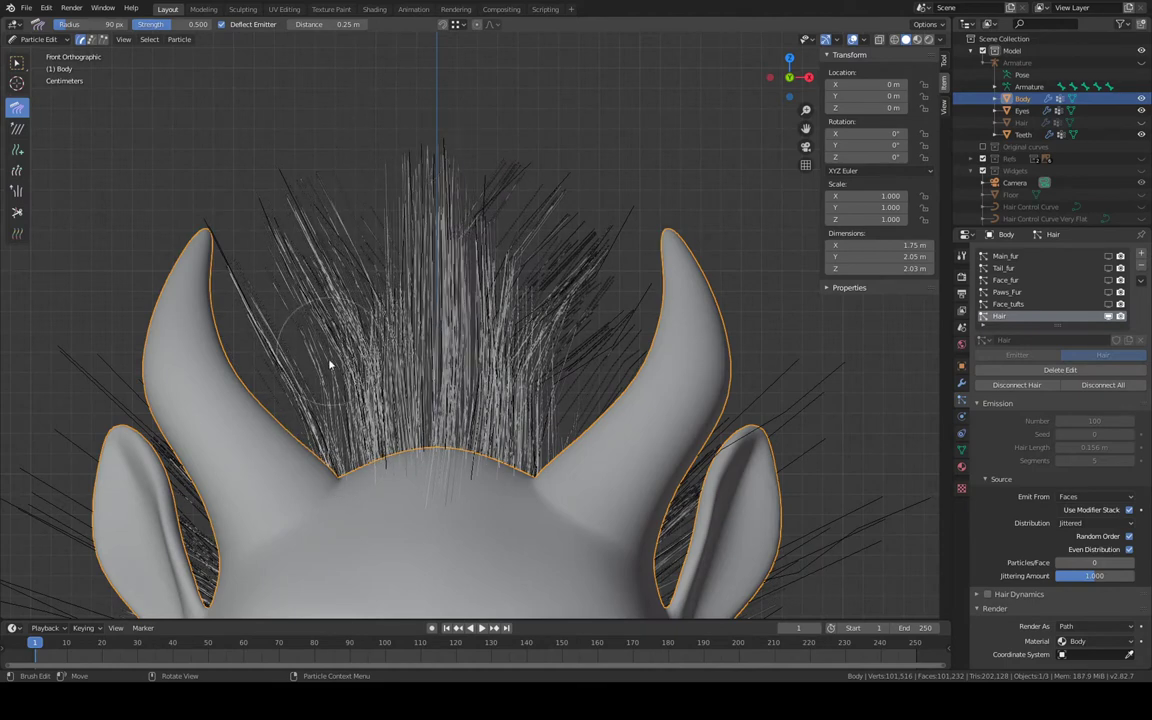
{"action": "mouse_move", "coordinate": [341, 372]}
{"action": "left_mouse_down"}
{"action": "mouse_move", "coordinate": [427, 134]}
{"action": "mouse_move", "coordinate": [399, 159]}
{"action": "left_mouse_up"}
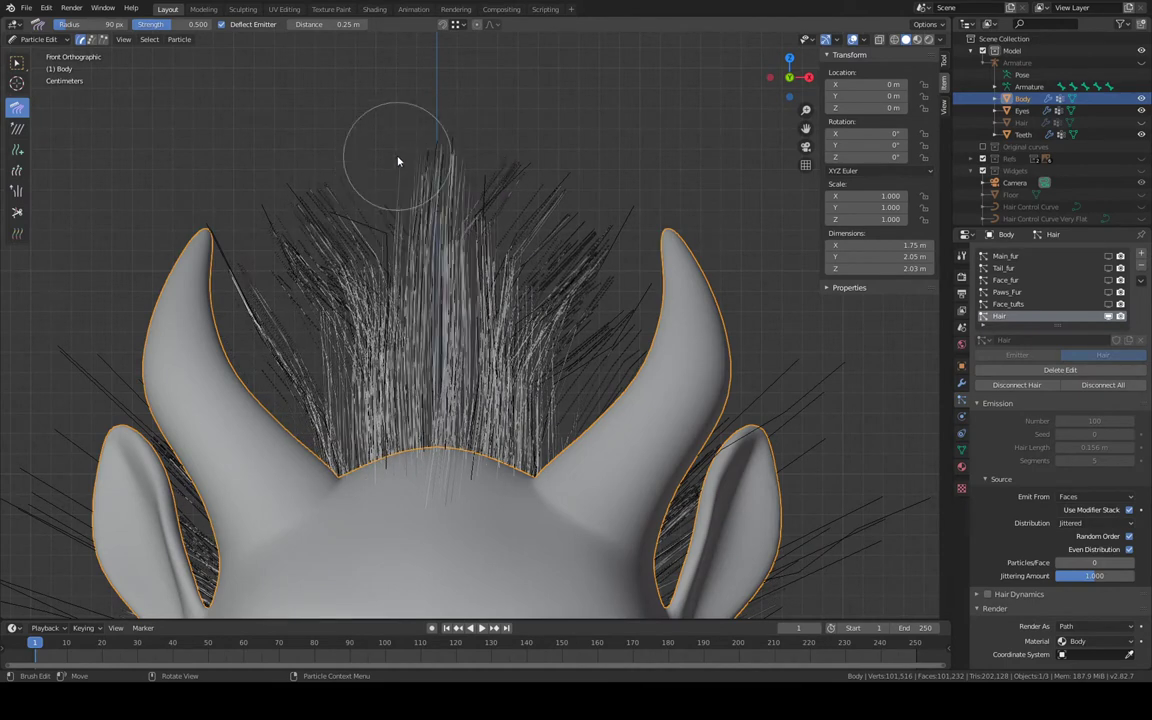
{"action": "mouse_move", "coordinate": [330, 415]}
{"action": "left_mouse_down"}
{"action": "mouse_move", "coordinate": [334, 347]}
{"action": "mouse_move", "coordinate": [452, 95]}
{"action": "left_mouse_up"}
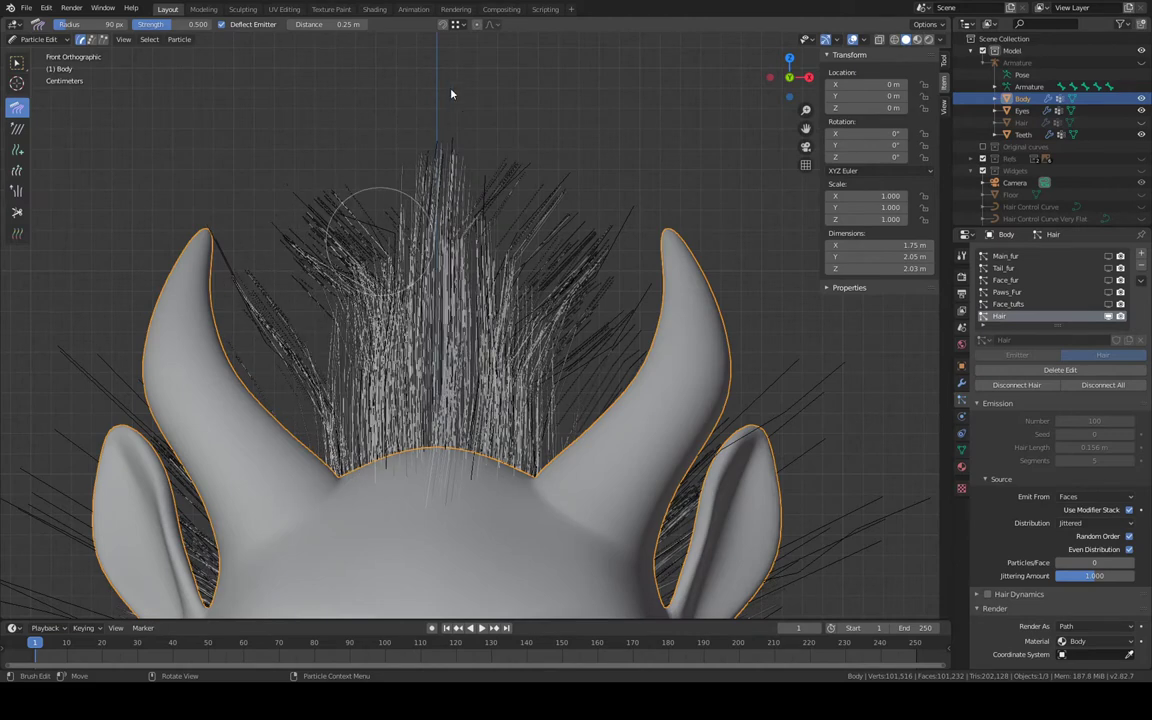
Keep sweeping the centre-left strands upward toward the top of the crest.
{"action": "mouse_move", "coordinate": [333, 393]}
{"action": "left_mouse_down"}
{"action": "mouse_move", "coordinate": [399, 219]}
{"action": "mouse_move", "coordinate": [470, 90]}
{"action": "left_mouse_up"}
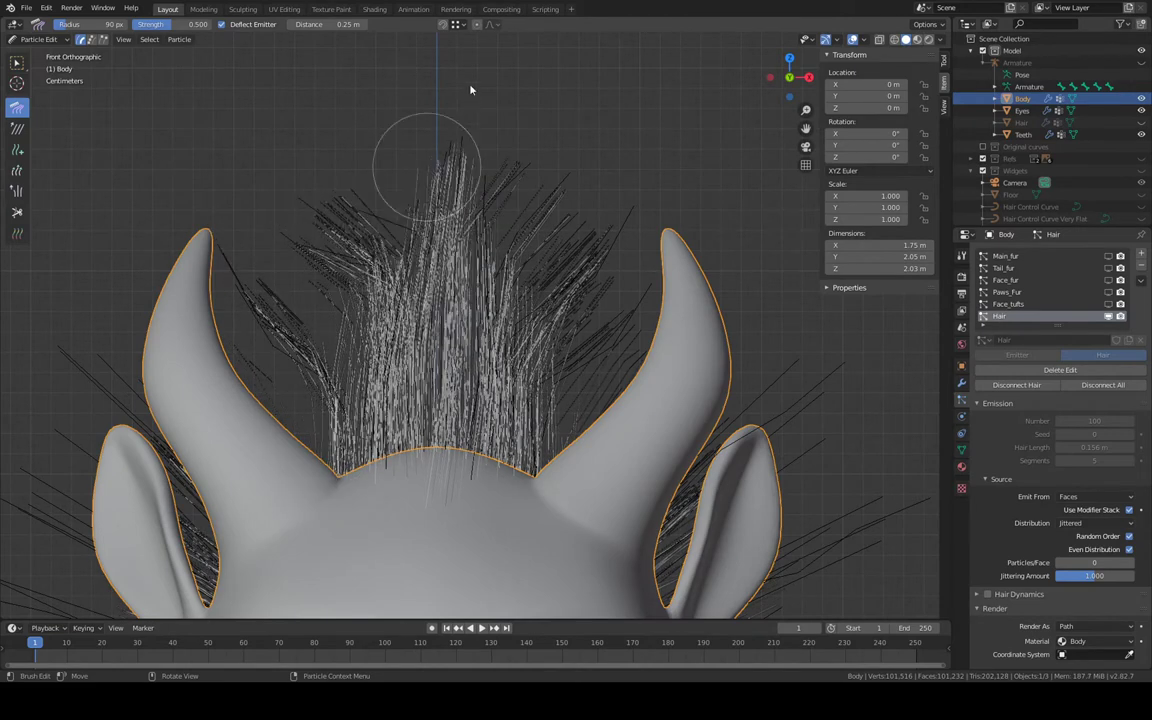
{"action": "mouse_move", "coordinate": [343, 328]}
{"action": "left_mouse_down"}
{"action": "mouse_move", "coordinate": [406, 188]}
{"action": "mouse_move", "coordinate": [398, 154]}
{"action": "left_mouse_up"}
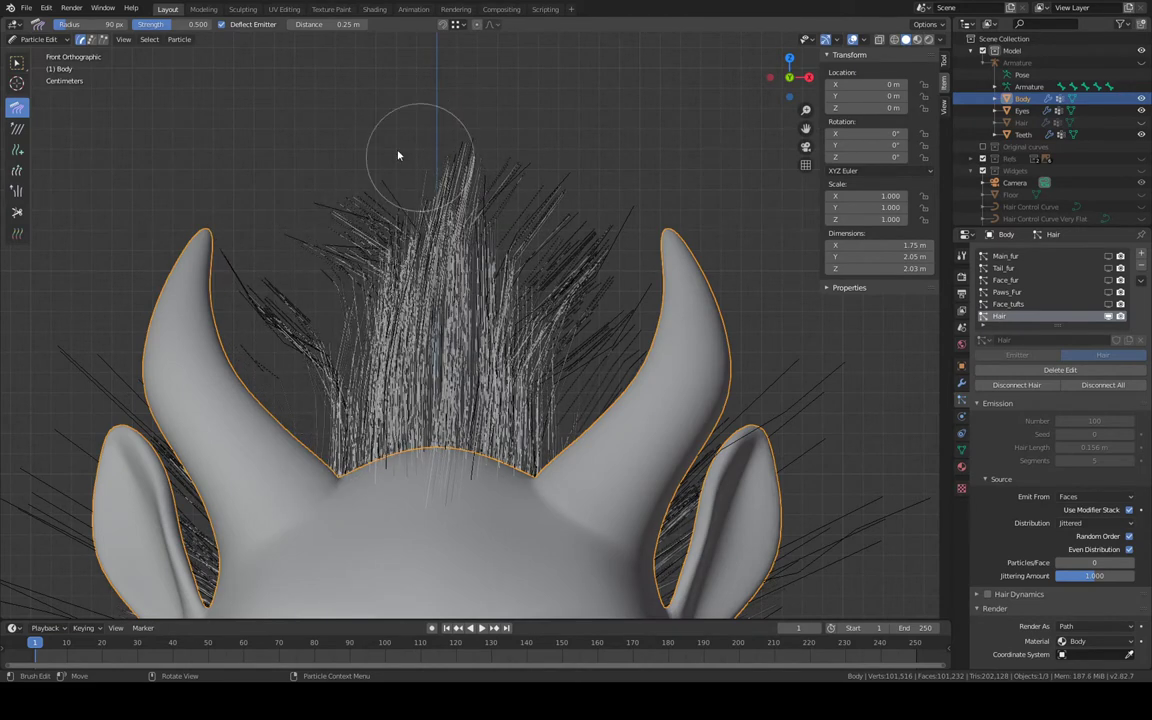
{"action": "mouse_move", "coordinate": [303, 380]}
{"action": "left_mouse_down"}
{"action": "mouse_move", "coordinate": [337, 283]}
{"action": "mouse_move", "coordinate": [411, 149]}
{"action": "left_mouse_up"}
{"action": "mouse_move", "coordinate": [285, 329]}
{"action": "left_mouse_down"}
{"action": "mouse_move", "coordinate": [363, 188]}
{"action": "mouse_move", "coordinate": [455, 77]}
{"action": "left_mouse_up"}
{"action": "mouse_move", "coordinate": [301, 306]}
{"action": "left_mouse_down"}
{"action": "mouse_move", "coordinate": [334, 291]}
{"action": "mouse_move", "coordinate": [368, 231]}
{"action": "mouse_move", "coordinate": [373, 163]}
{"action": "left_mouse_up"}
{"action": "mouse_move", "coordinate": [283, 283]}
{"action": "left_mouse_down"}
{"action": "mouse_move", "coordinate": [311, 221]}
{"action": "mouse_move", "coordinate": [374, 138]}
{"action": "left_mouse_up"}
{"action": "mouse_move", "coordinate": [280, 239]}
{"action": "left_mouse_down"}
{"action": "mouse_move", "coordinate": [339, 195]}
{"action": "mouse_move", "coordinate": [375, 147]}
{"action": "left_mouse_up"}
{"action": "mouse_move", "coordinate": [309, 256]}
{"action": "left_mouse_down"}
{"action": "mouse_move", "coordinate": [290, 244]}
{"action": "mouse_move", "coordinate": [413, 74]}
{"action": "left_mouse_up"}
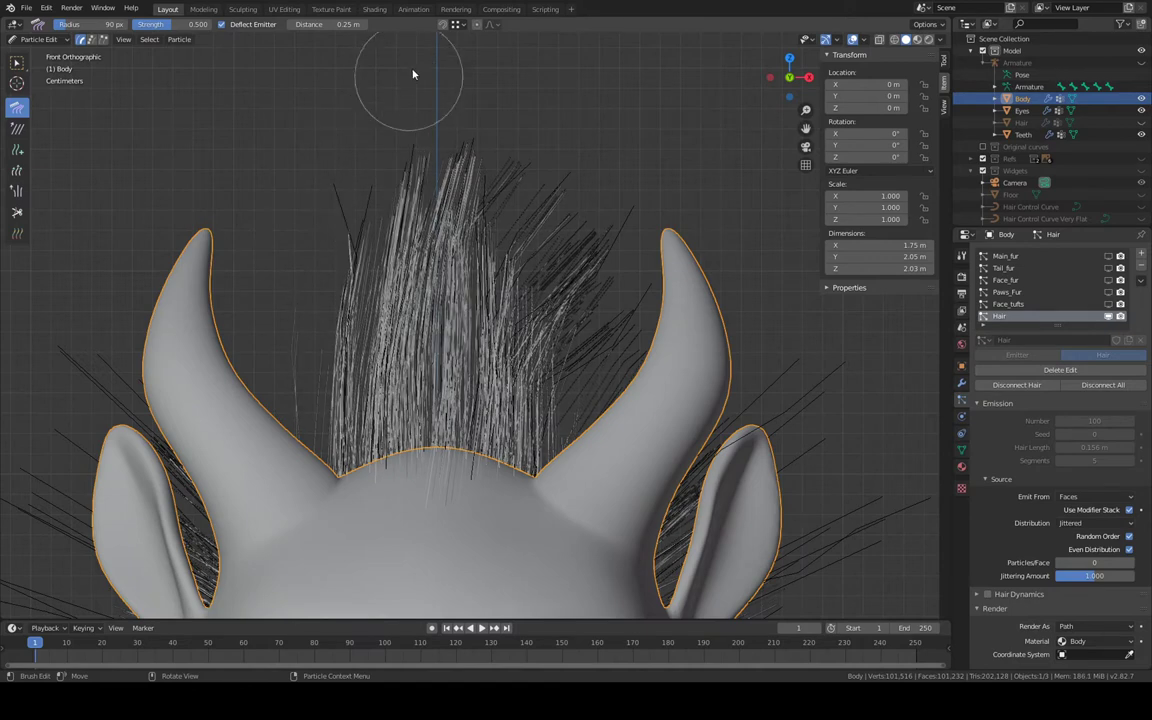
Comb the right-side strands upward and inward toward the centre top.
{"action": "mouse_move", "coordinate": [592, 302]}
{"action": "left_mouse_down"}
{"action": "mouse_move", "coordinate": [568, 242]}
{"action": "mouse_move", "coordinate": [452, 106]}
{"action": "mouse_move", "coordinate": [464, 113]}
{"action": "left_mouse_up"}
{"action": "mouse_move", "coordinate": [599, 296]}
{"action": "left_mouse_down"}
{"action": "mouse_move", "coordinate": [504, 136]}
{"action": "mouse_move", "coordinate": [538, 110]}
{"action": "left_mouse_up"}
{"action": "mouse_move", "coordinate": [599, 249]}
{"action": "left_mouse_down"}
{"action": "mouse_move", "coordinate": [478, 103]}
{"action": "mouse_move", "coordinate": [470, 58]}
{"action": "left_mouse_up"}
{"action": "middle_click_drag", "start_coordinate": [746, 278], "coordinate": [503, 112], "text": "shift"}
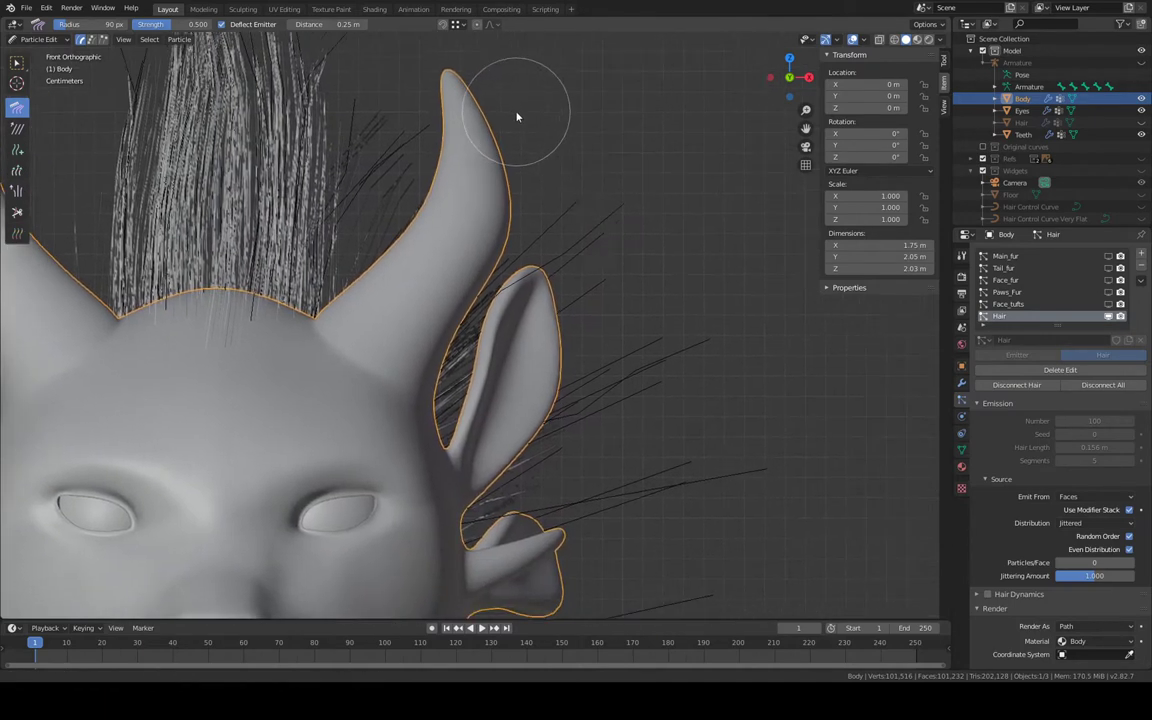
{"action": "middle_click_drag", "start_coordinate": [140, 190], "coordinate": [41, 200], "text": "shift"}
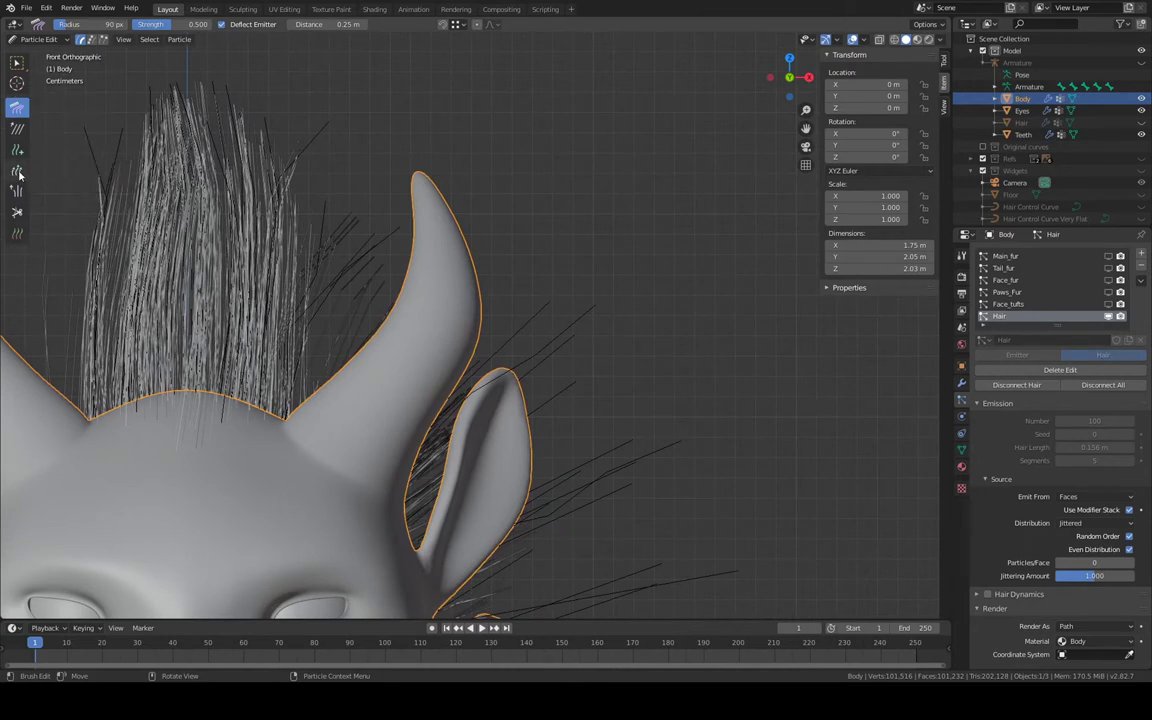
Switch to the hair Length brush and enlarge its radius to 84 px.
{"action": "left_click", "coordinate": [19, 172]}
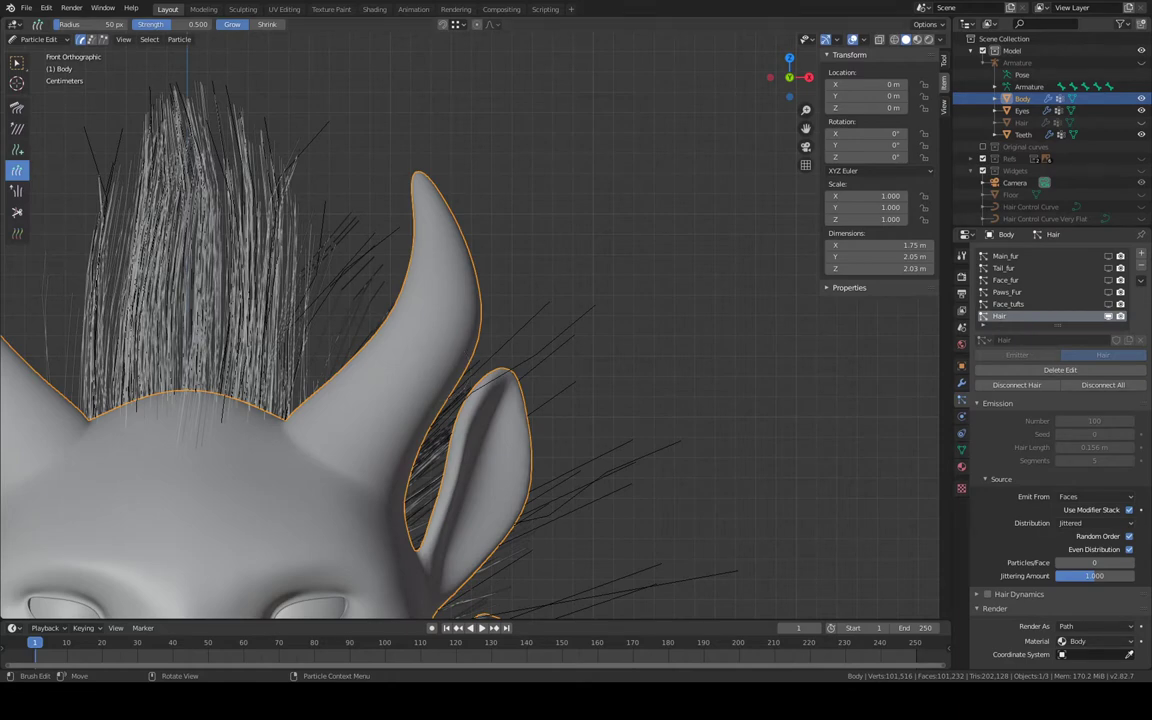
{"action": "mouse_move", "coordinate": [684, 234]}
{"action": "middle_mouse_down"}
{"action": "mouse_move", "coordinate": [285, 283]}
{"action": "mouse_move", "coordinate": [566, 264]}
{"action": "middle_mouse_up"}
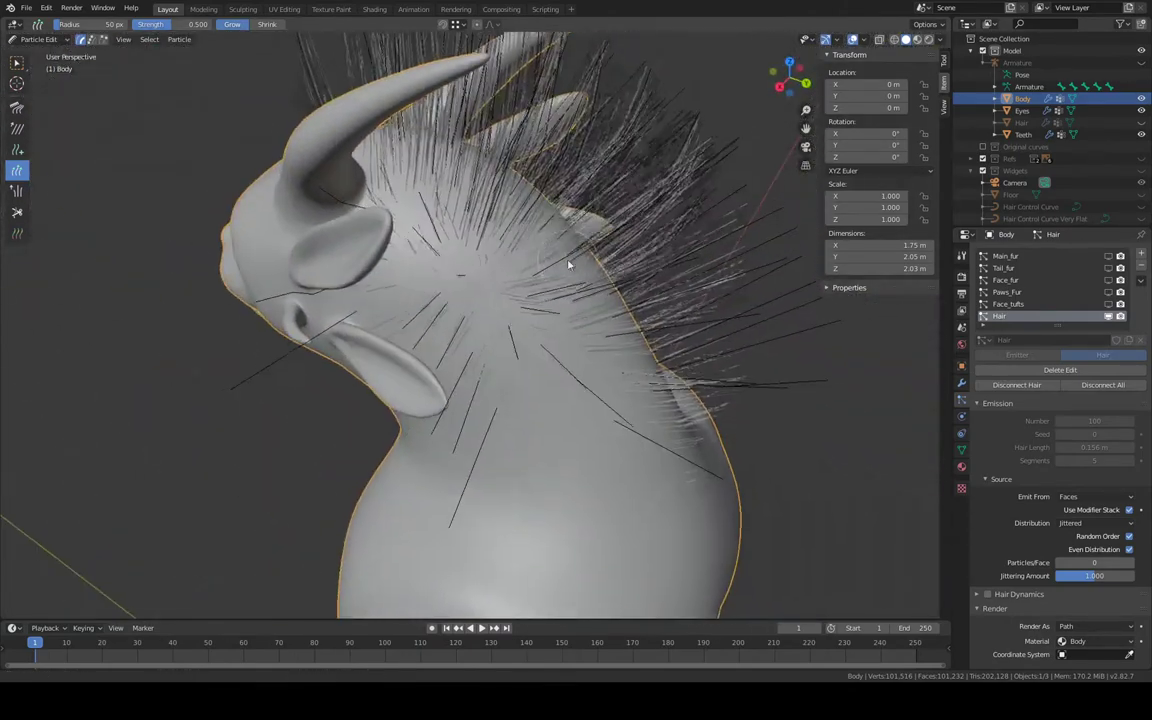
{"action": "key", "text": "f"}
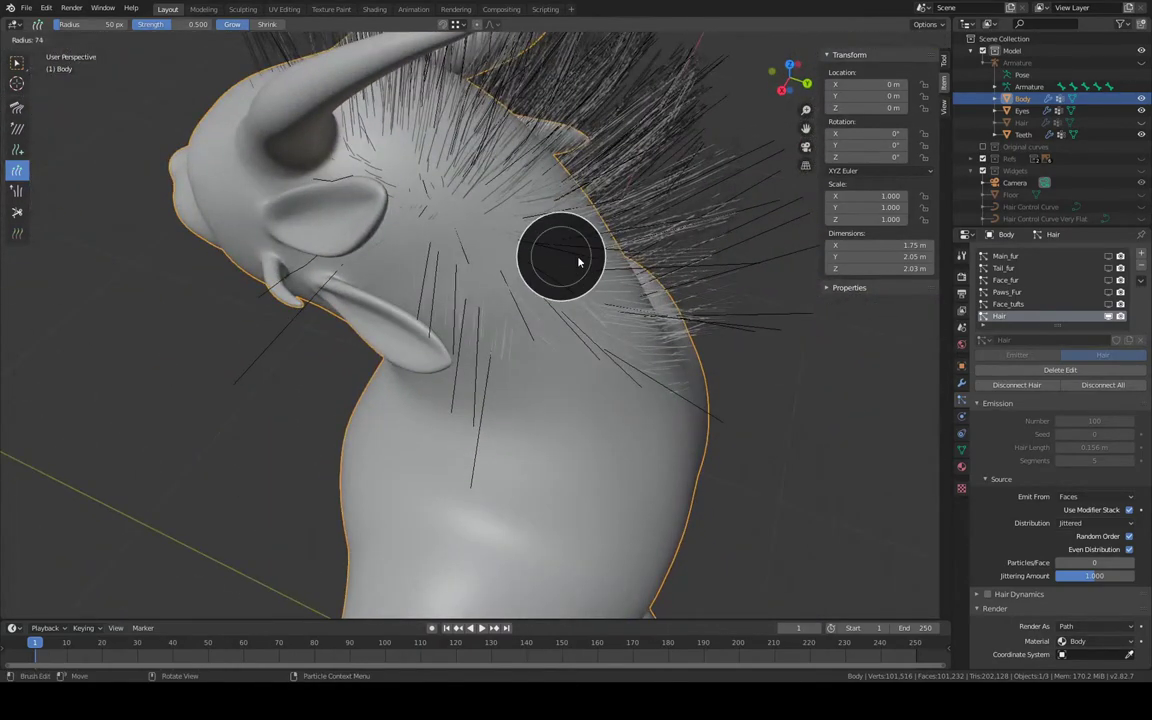
{"action": "left_click", "coordinate": [581, 260]}
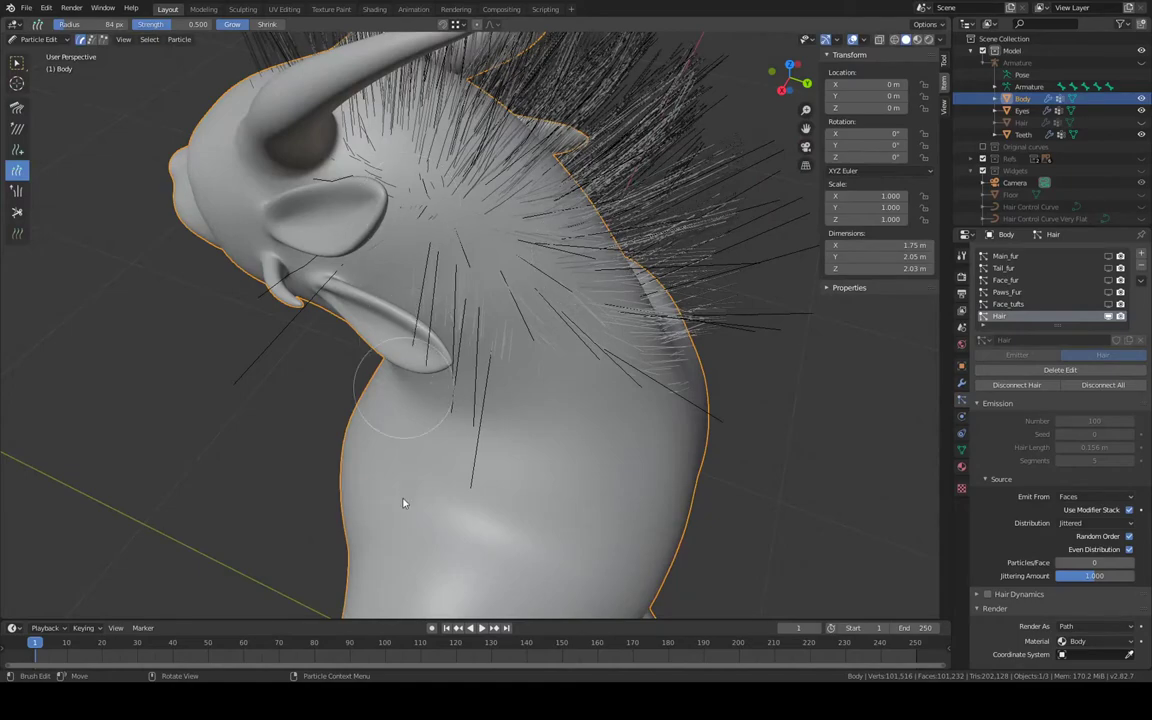
From a rear view, lengthen the hair strands from the ear down toward the neck.
{"action": "mouse_move", "coordinate": [404, 503]}
{"action": "middle_mouse_down"}
{"action": "mouse_move", "coordinate": [375, 290]}
{"action": "mouse_move", "coordinate": [555, 329]}
{"action": "mouse_move", "coordinate": [601, 169]}
{"action": "mouse_move", "coordinate": [609, 80]}
{"action": "middle_mouse_up"}
{"action": "scroll", "coordinate": [576, 180], "scroll_direction": "down", "scroll_amount": 5}
{"action": "mouse_move", "coordinate": [576, 180]}
{"action": "middle_mouse_down"}
{"action": "mouse_move", "coordinate": [550, 200]}
{"action": "mouse_move", "coordinate": [571, 272]}
{"action": "middle_mouse_up"}
{"action": "scroll", "coordinate": [551, 151], "scroll_direction": "up", "scroll_amount": 2}
{"action": "scroll", "coordinate": [551, 151], "scroll_direction": "up", "scroll_amount": 5}
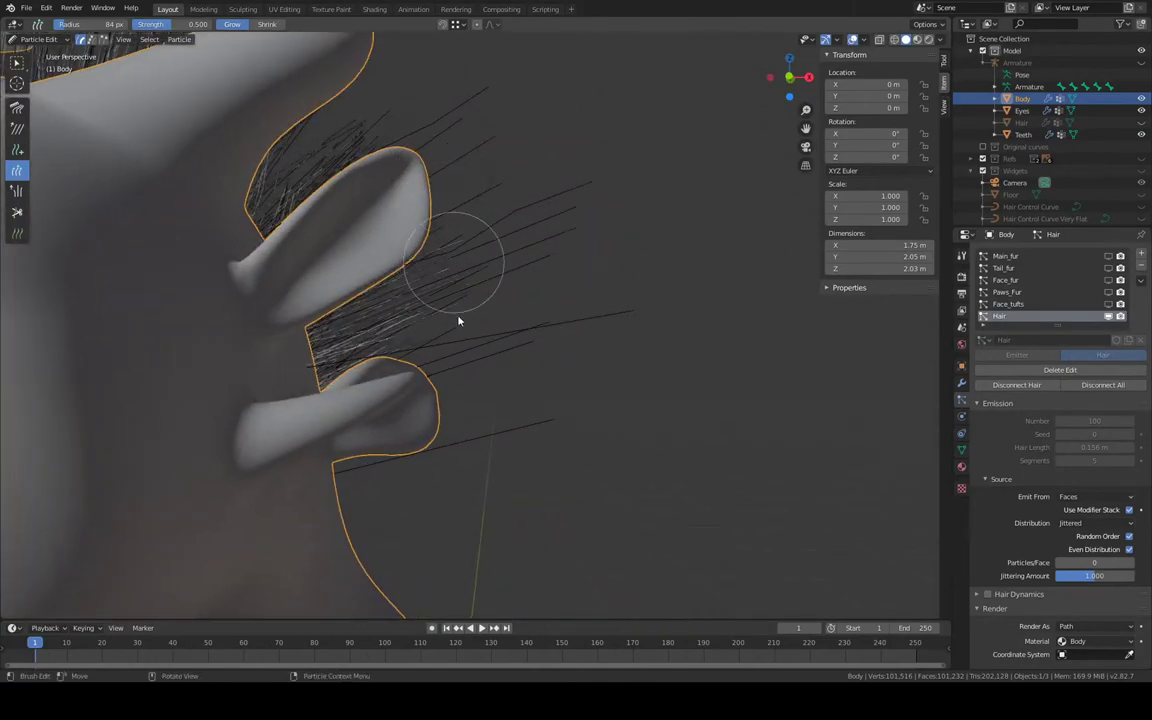
{"action": "scroll", "coordinate": [530, 239], "scroll_direction": "down", "scroll_amount": 3}
{"action": "mouse_move", "coordinate": [530, 239]}
{"action": "middle_mouse_down"}
{"action": "mouse_move", "coordinate": [321, 249]}
{"action": "mouse_move", "coordinate": [488, 193]}
{"action": "mouse_move", "coordinate": [527, 219]}
{"action": "middle_mouse_up"}
{"action": "left_click_drag", "start_coordinate": [527, 219], "coordinate": [532, 418]}
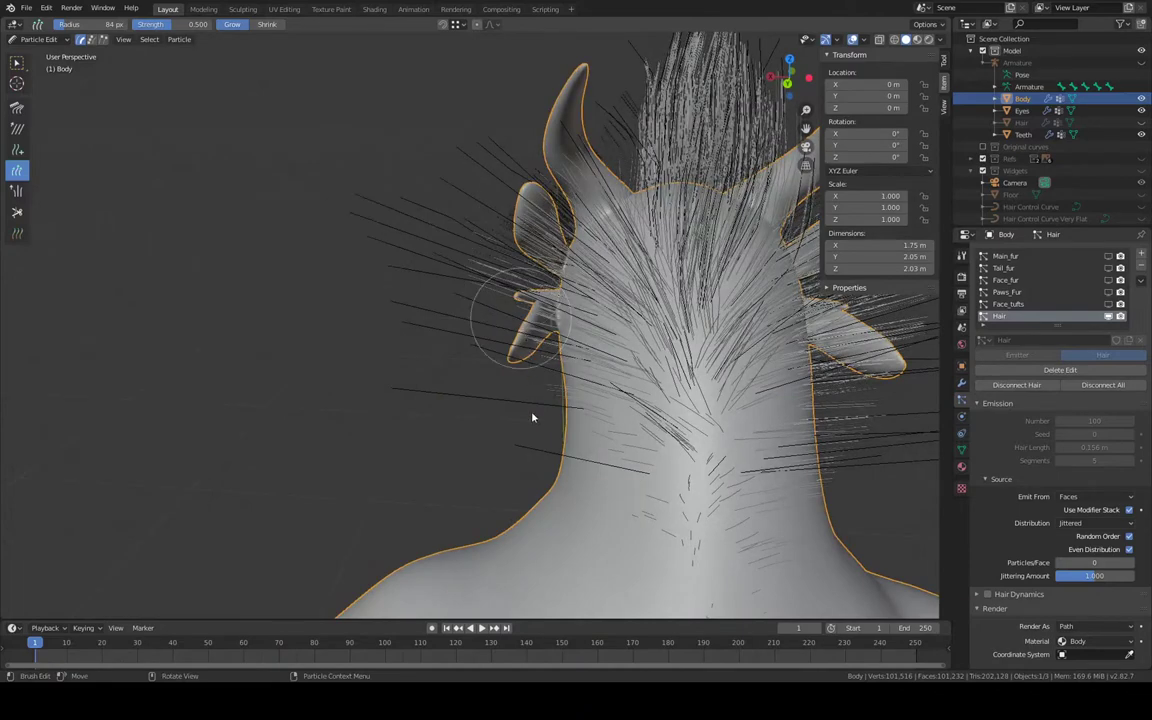
{"action": "left_click_drag", "start_coordinate": [398, 180], "coordinate": [429, 442]}
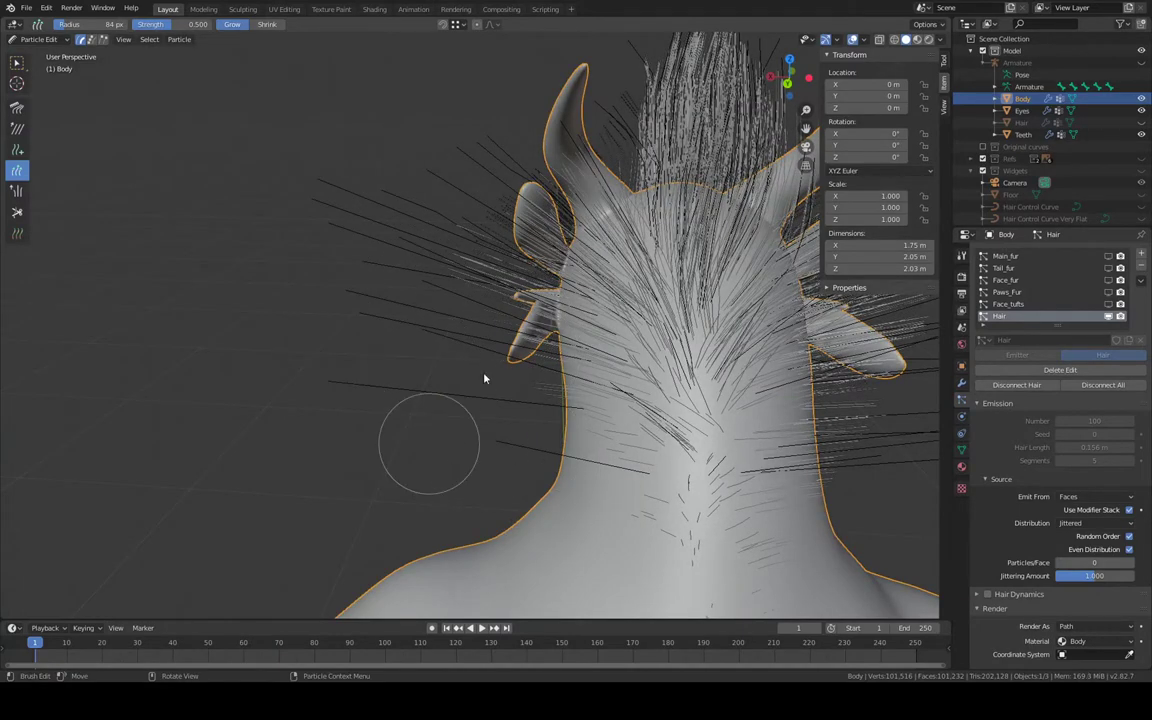
{"action": "mouse_move", "coordinate": [429, 442]}
{"action": "middle_mouse_down"}
{"action": "mouse_move", "coordinate": [467, 230]}
{"action": "mouse_move", "coordinate": [476, 244]}
{"action": "middle_mouse_up"}
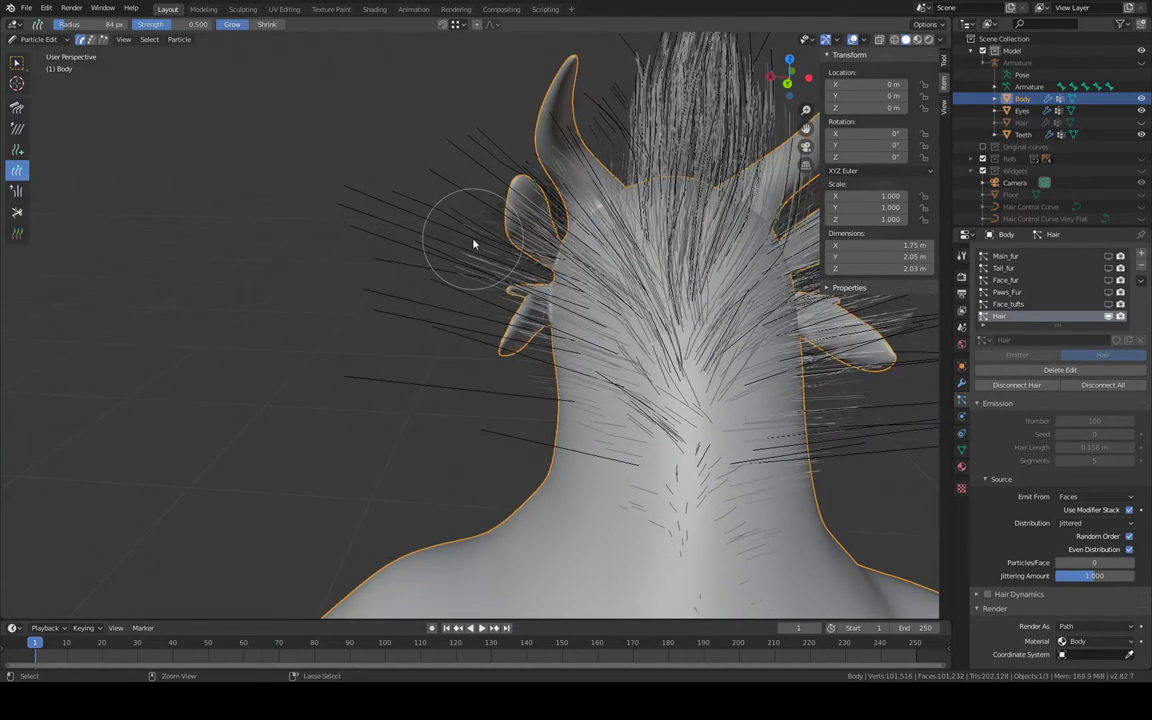
{"action": "left_click_drag", "start_coordinate": [472, 243], "coordinate": [467, 244]}
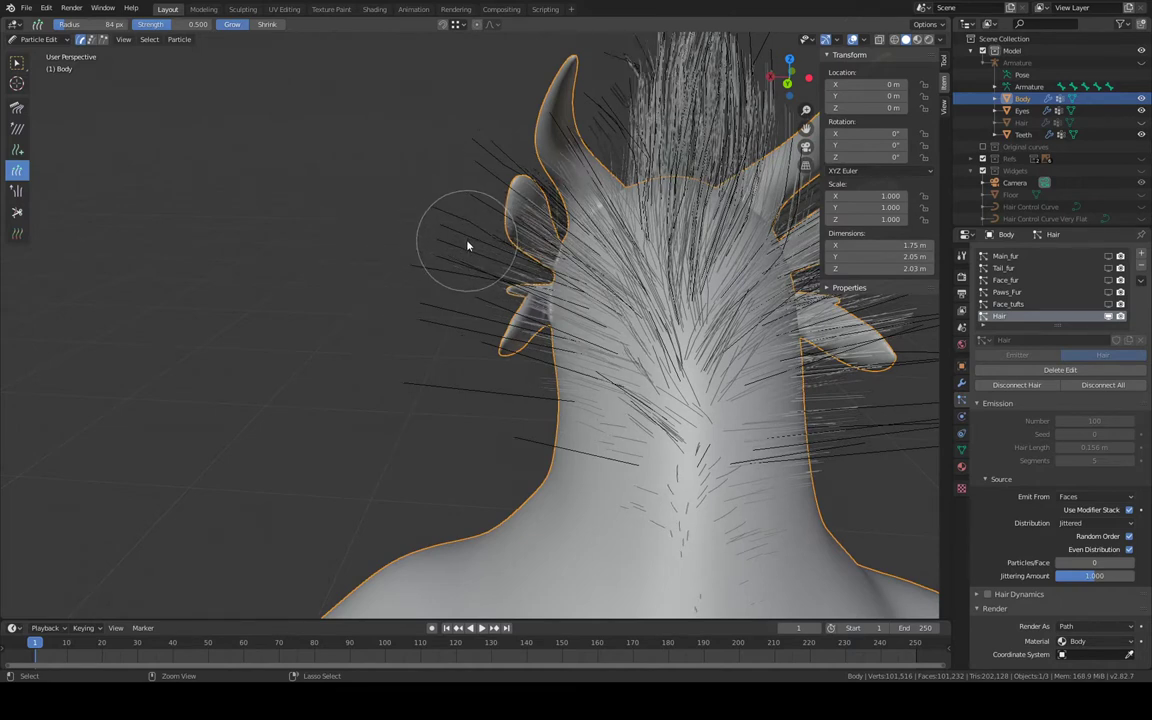
{"action": "left_click_drag", "start_coordinate": [467, 244], "coordinate": [477, 252]}
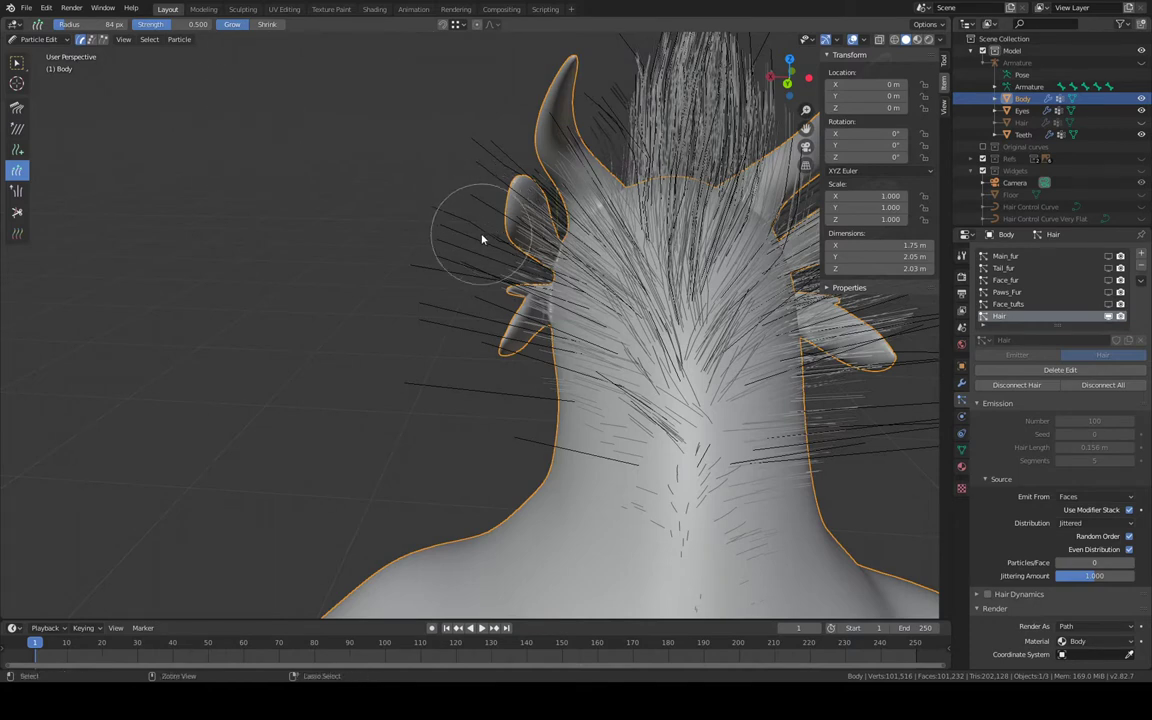
With the Comb brush, restyle the strands beside the left ear and neck.
{"action": "left_click", "coordinate": [20, 111]}
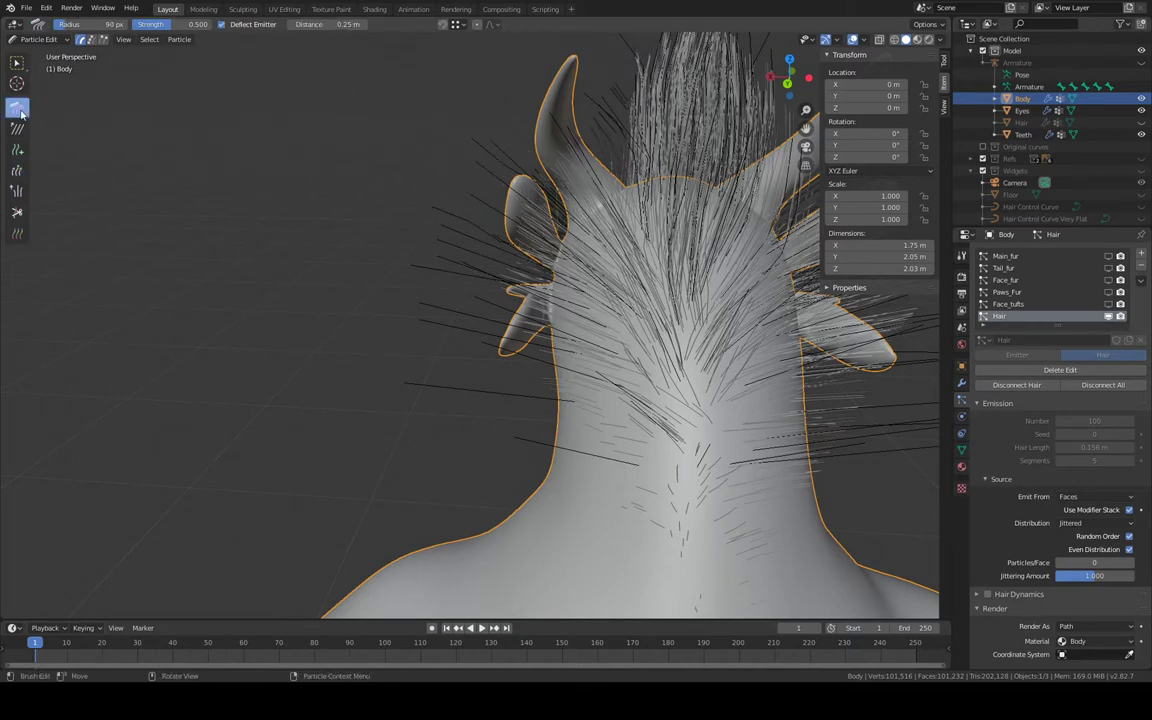
{"action": "middle_click_drag", "start_coordinate": [486, 154], "coordinate": [463, 165]}
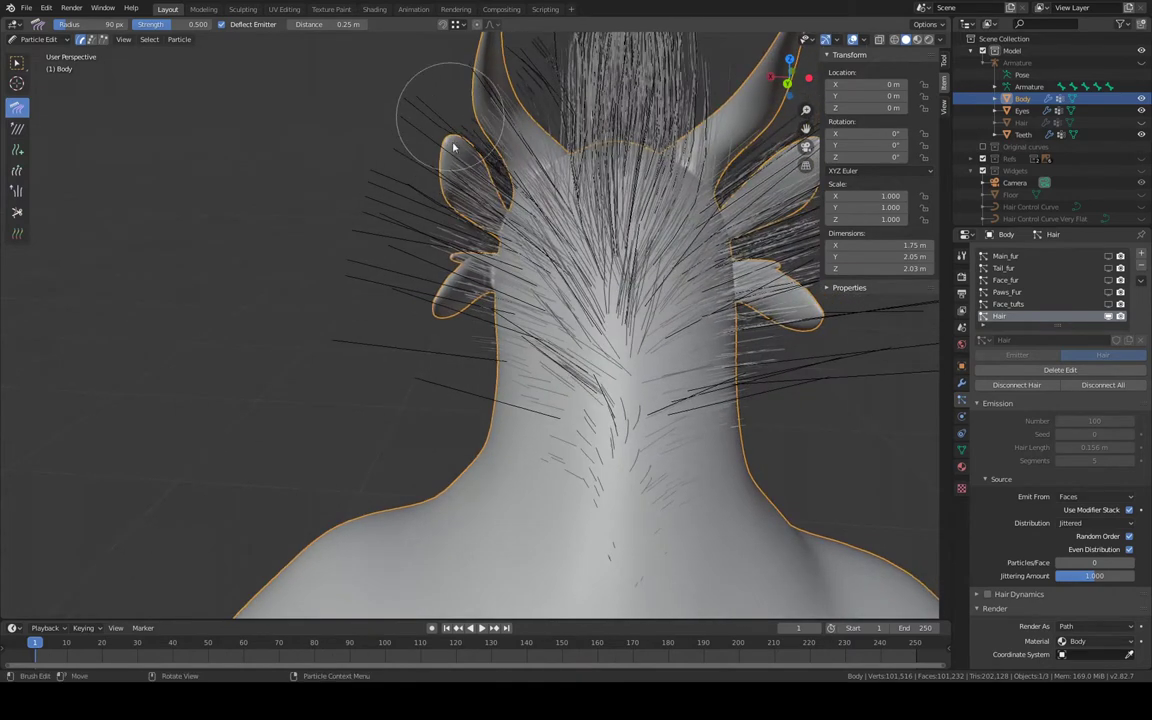
{"action": "left_click_drag", "start_coordinate": [461, 194], "coordinate": [500, 480]}
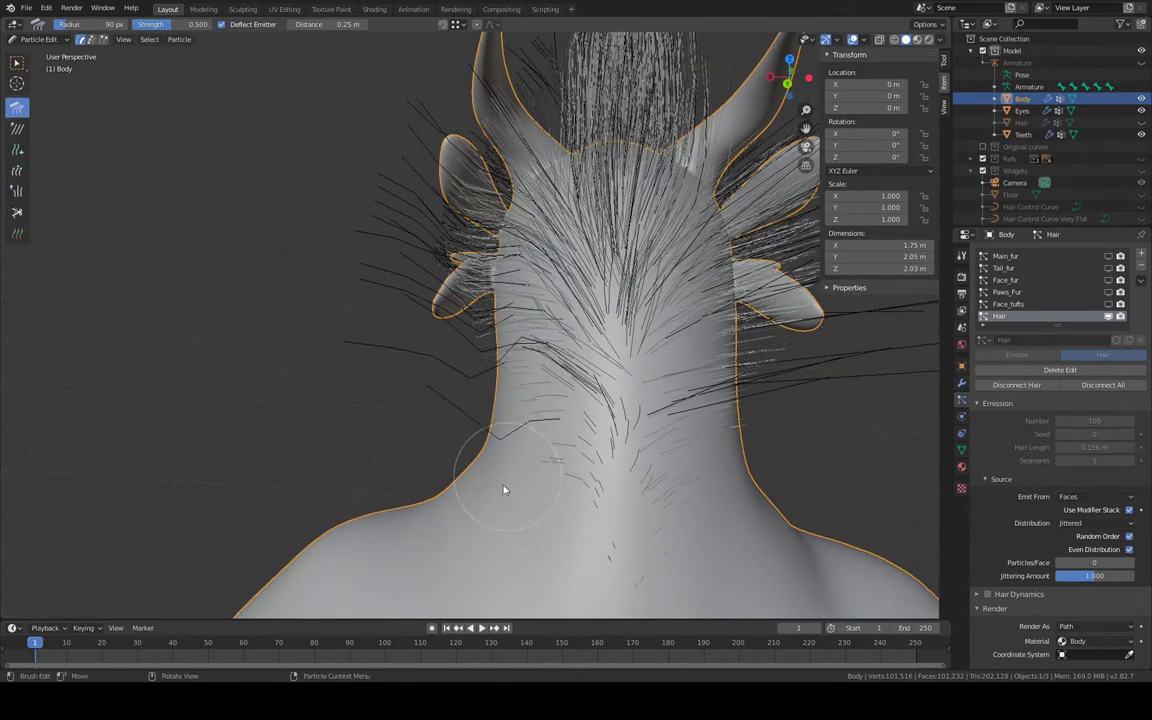
{"action": "left_click_drag", "start_coordinate": [441, 230], "coordinate": [407, 173]}
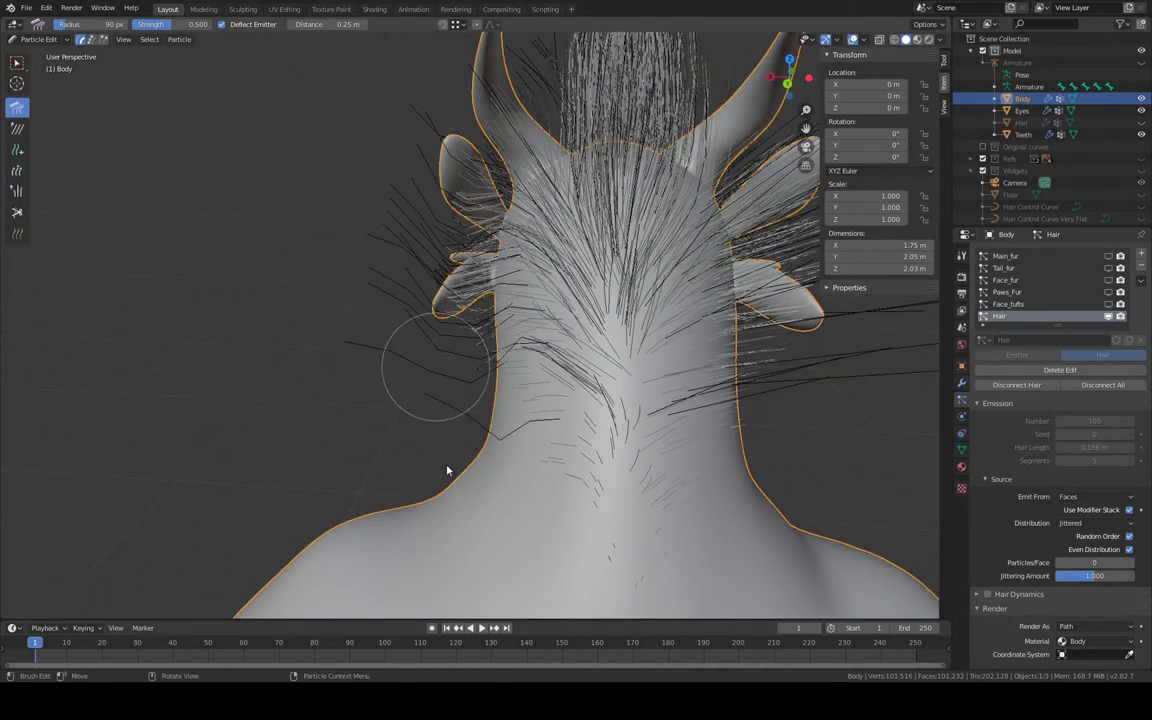
{"action": "left_click_drag", "start_coordinate": [408, 245], "coordinate": [416, 163]}
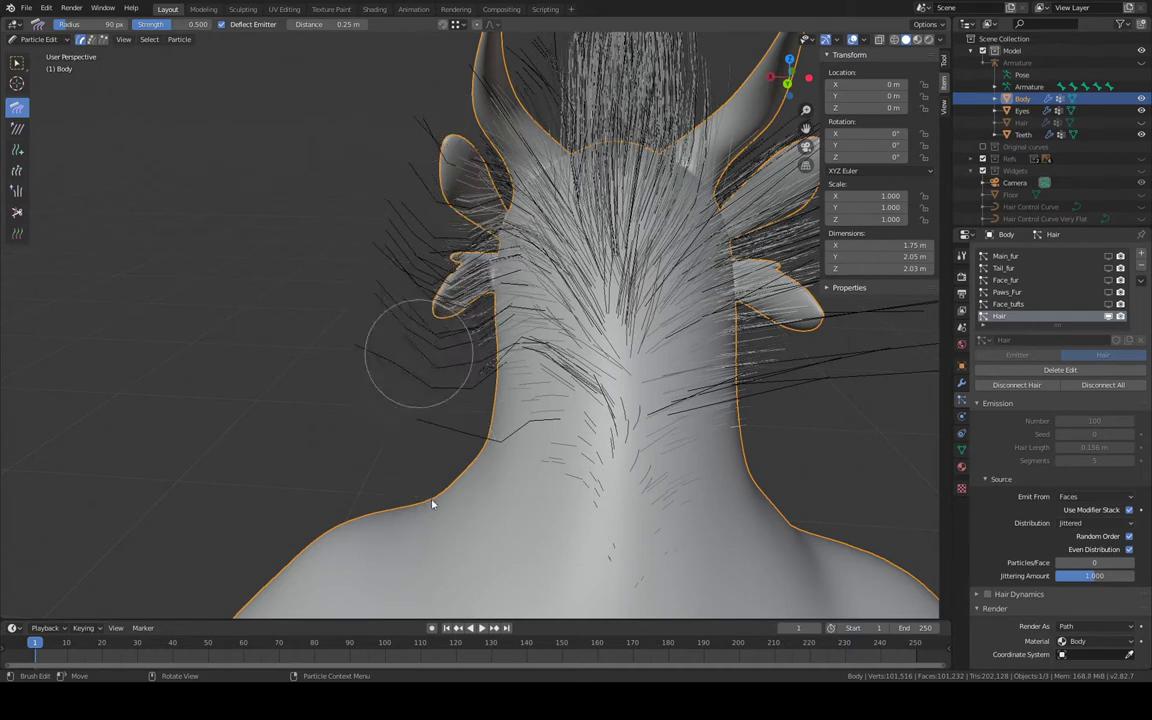
{"action": "left_click_drag", "start_coordinate": [427, 298], "coordinate": [420, 155]}
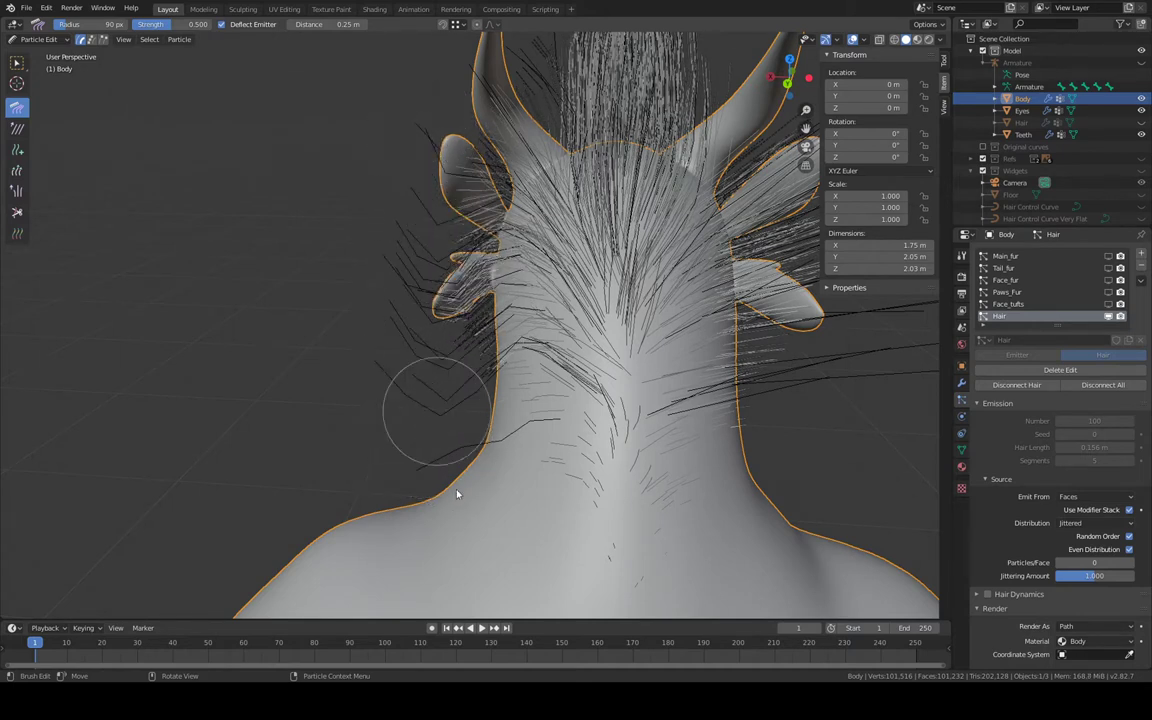
{"action": "mouse_move", "coordinate": [423, 368]}
{"action": "left_mouse_down"}
{"action": "mouse_move", "coordinate": [437, 483]}
{"action": "mouse_move", "coordinate": [445, 211]}
{"action": "left_mouse_up"}
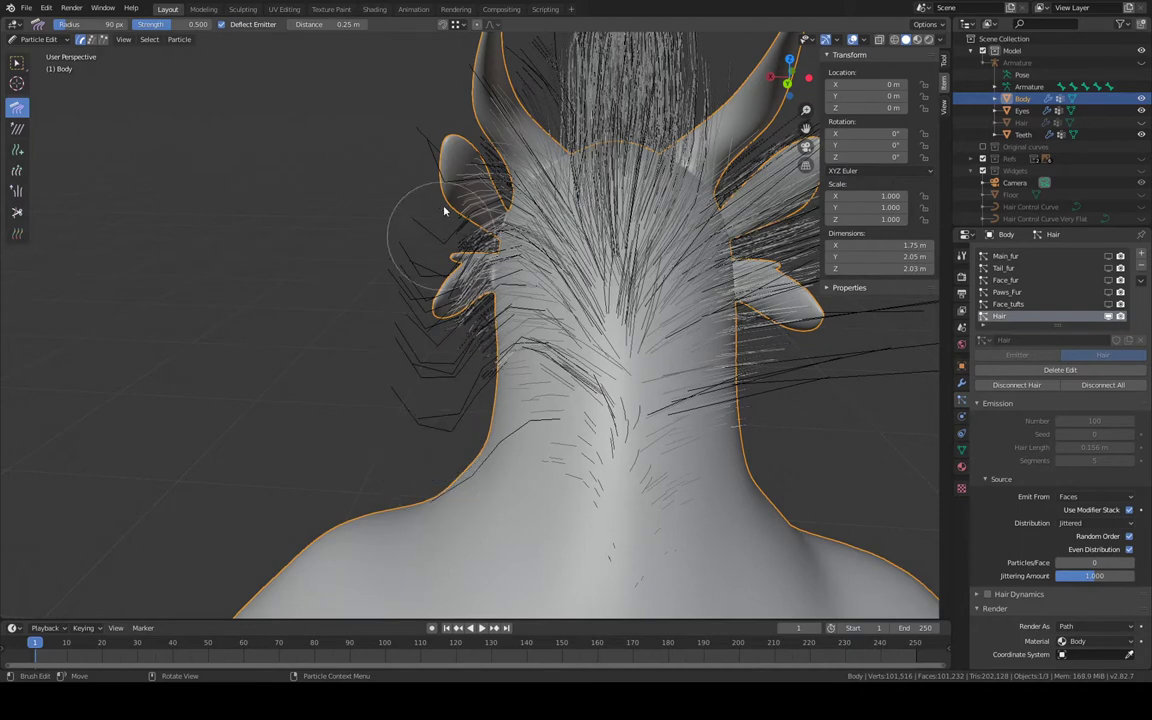
{"action": "mouse_move", "coordinate": [434, 343]}
{"action": "left_mouse_down"}
{"action": "mouse_move", "coordinate": [445, 481]}
{"action": "mouse_move", "coordinate": [432, 260]}
{"action": "mouse_move", "coordinate": [462, 522]}
{"action": "mouse_move", "coordinate": [445, 480]}
{"action": "mouse_move", "coordinate": [440, 210]}
{"action": "mouse_move", "coordinate": [445, 400]}
{"action": "mouse_move", "coordinate": [483, 410]}
{"action": "mouse_move", "coordinate": [509, 252]}
{"action": "left_mouse_up"}
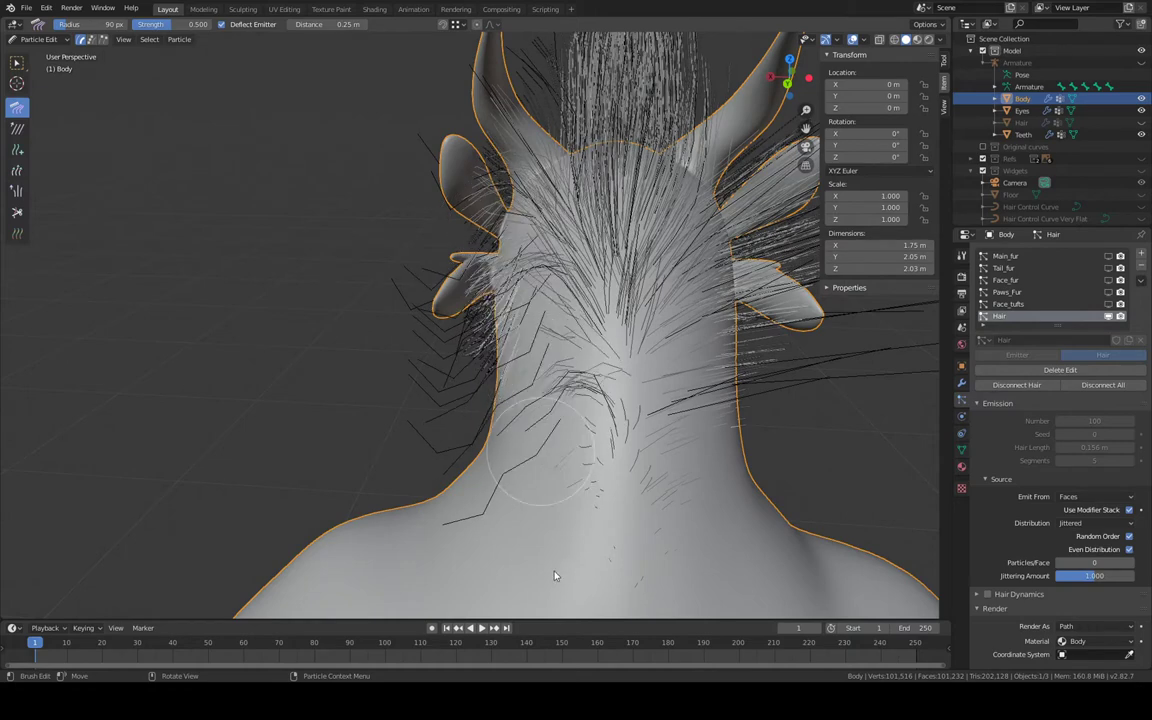
Comb the strands on top of the head upright.
{"action": "mouse_move", "coordinate": [540, 454]}
{"action": "middle_mouse_down"}
{"action": "mouse_move", "coordinate": [490, 327]}
{"action": "mouse_move", "coordinate": [567, 323]}
{"action": "mouse_move", "coordinate": [565, 305]}
{"action": "middle_mouse_up"}
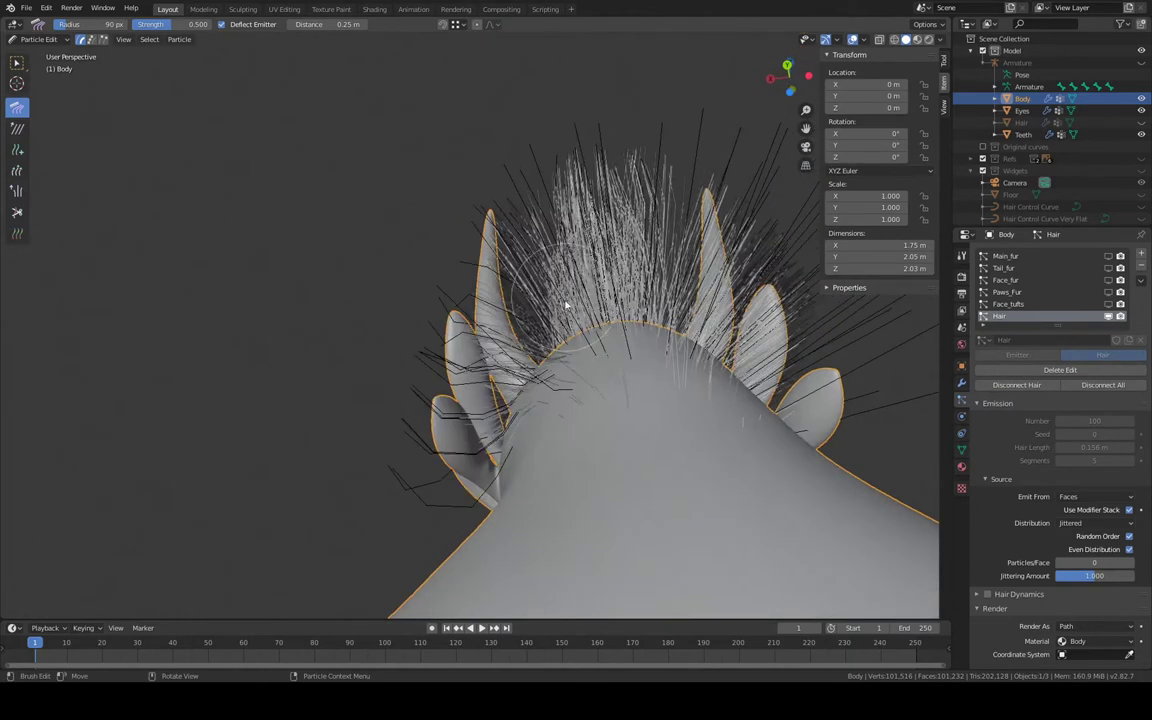
{"action": "left_click_drag", "start_coordinate": [575, 226], "coordinate": [584, 116]}
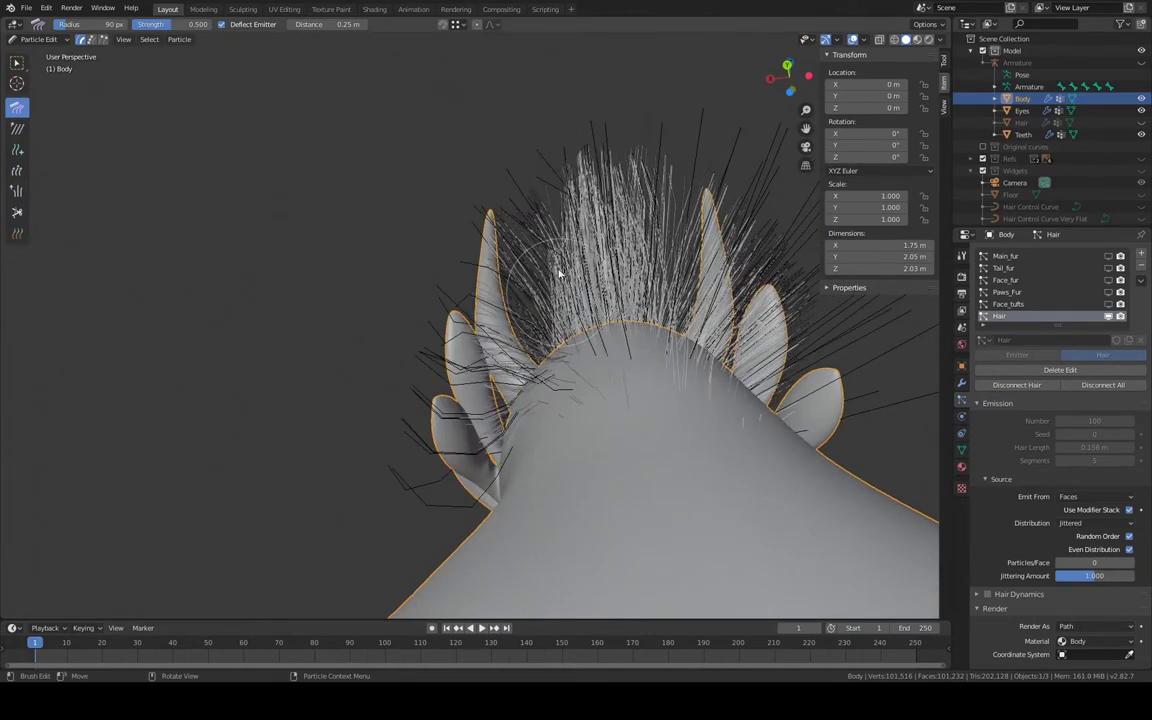
{"action": "left_click_drag", "start_coordinate": [563, 258], "coordinate": [573, 130]}
{"action": "left_click_drag", "start_coordinate": [563, 230], "coordinate": [595, 44]}
Comb the hair near and below the ear downward.
{"action": "mouse_move", "coordinate": [595, 44]}
{"action": "middle_mouse_down"}
{"action": "mouse_move", "coordinate": [579, 249]}
{"action": "mouse_move", "coordinate": [656, 345]}
{"action": "mouse_move", "coordinate": [694, 342]}
{"action": "mouse_move", "coordinate": [674, 350]}
{"action": "mouse_move", "coordinate": [493, 231]}
{"action": "middle_mouse_up"}
{"action": "left_click_drag", "start_coordinate": [360, 299], "coordinate": [355, 535]}
{"action": "mouse_move", "coordinate": [403, 403]}
{"action": "left_mouse_down"}
{"action": "mouse_move", "coordinate": [399, 525]}
{"action": "mouse_move", "coordinate": [373, 417]}
{"action": "mouse_move", "coordinate": [356, 507]}
{"action": "mouse_move", "coordinate": [300, 495]}
{"action": "left_mouse_up"}
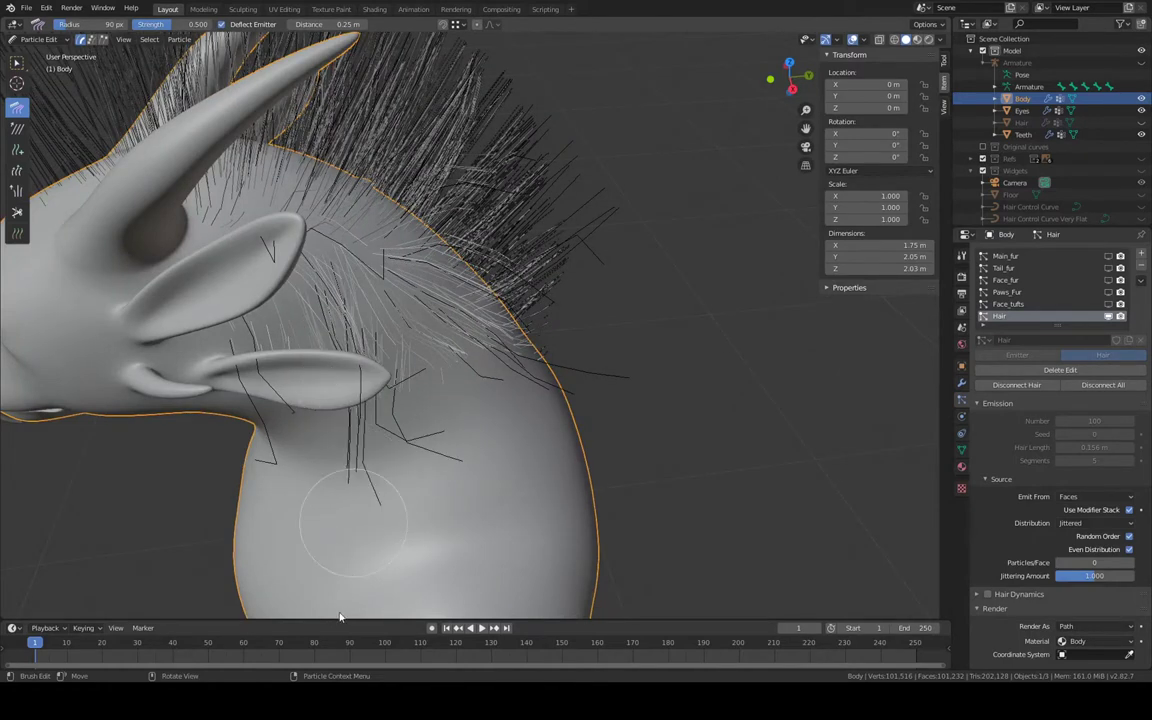
Comb the strands under the lower ear downward toward the body.
{"action": "mouse_move", "coordinate": [256, 388]}
{"action": "left_mouse_down"}
{"action": "mouse_move", "coordinate": [265, 470]}
{"action": "mouse_move", "coordinate": [253, 543]}
{"action": "left_mouse_up"}
{"action": "middle_click_drag", "start_coordinate": [364, 365], "coordinate": [369, 317]}
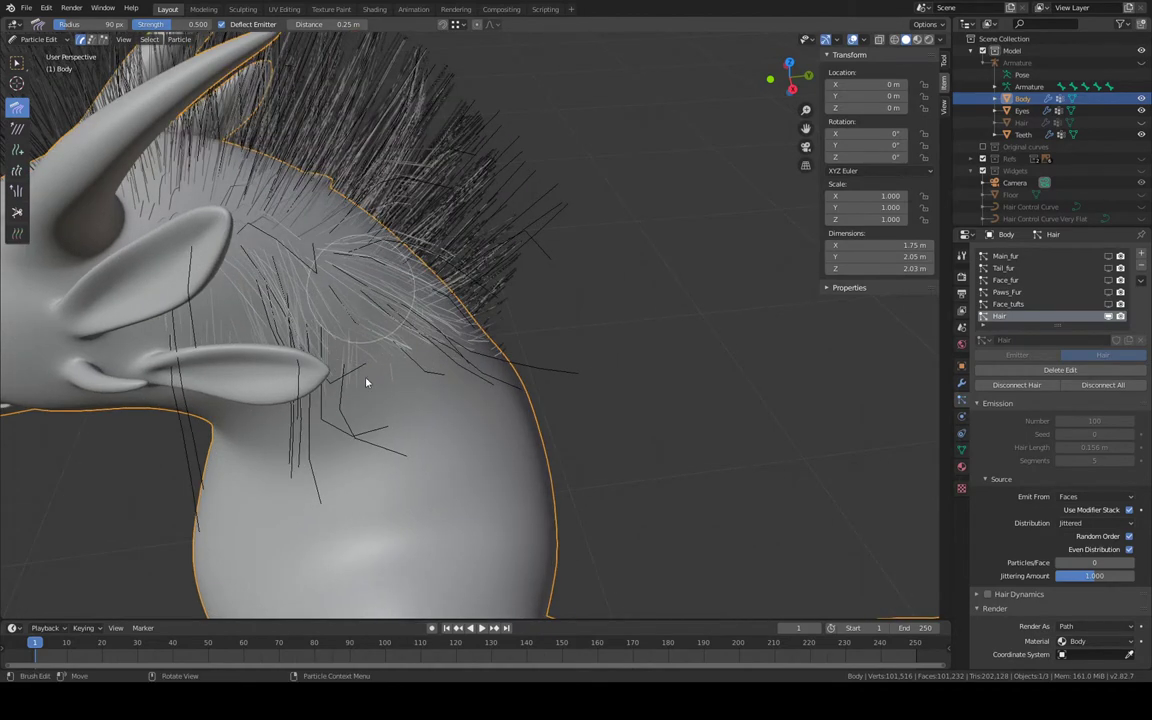
{"action": "left_click_drag", "start_coordinate": [365, 380], "coordinate": [368, 494]}
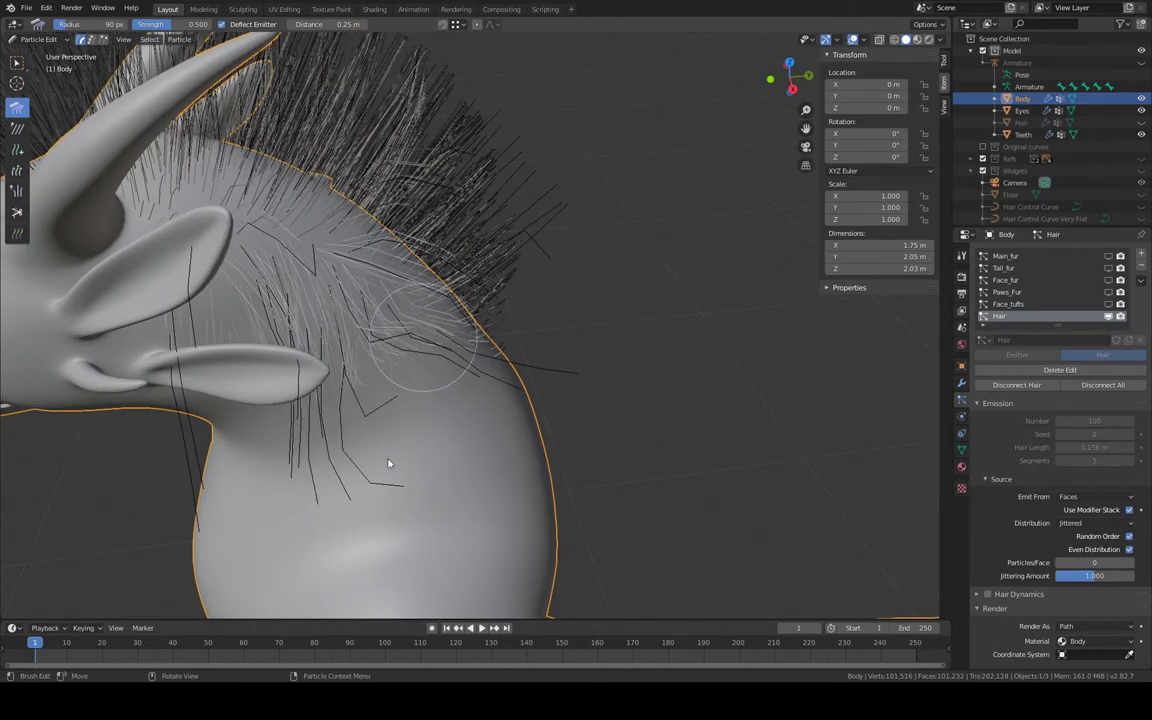
{"action": "left_click_drag", "start_coordinate": [432, 345], "coordinate": [345, 500]}
{"action": "left_click_drag", "start_coordinate": [373, 420], "coordinate": [360, 522]}
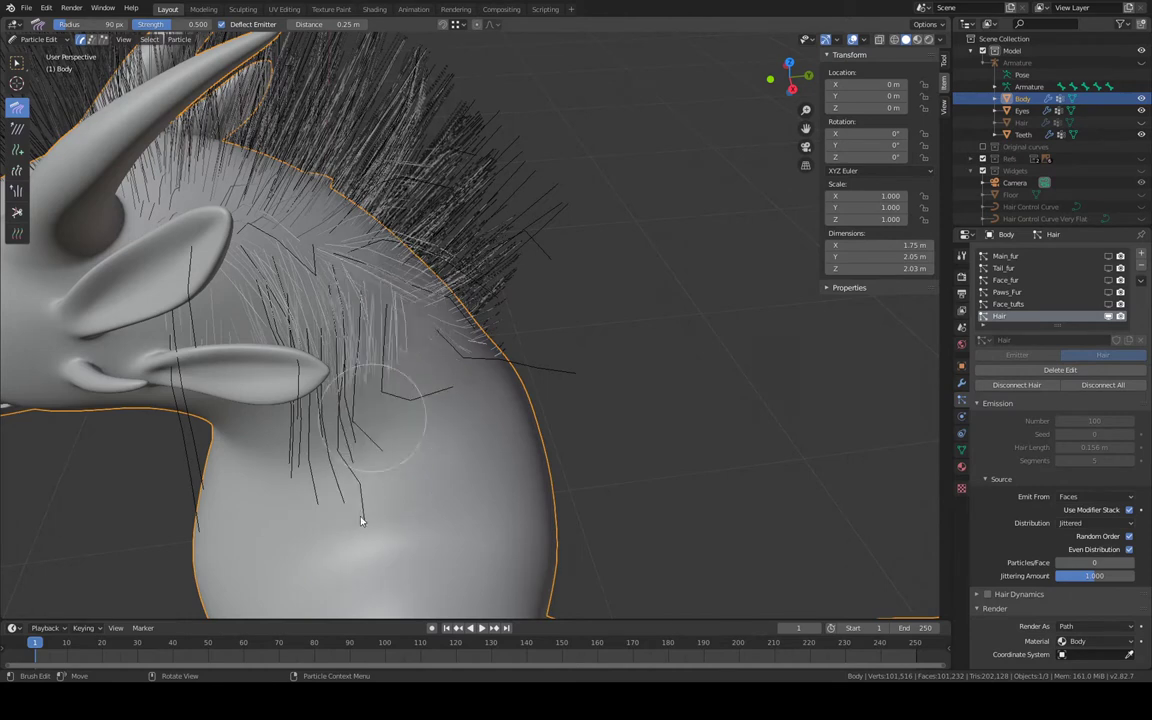
{"action": "left_click_drag", "start_coordinate": [302, 365], "coordinate": [267, 458]}
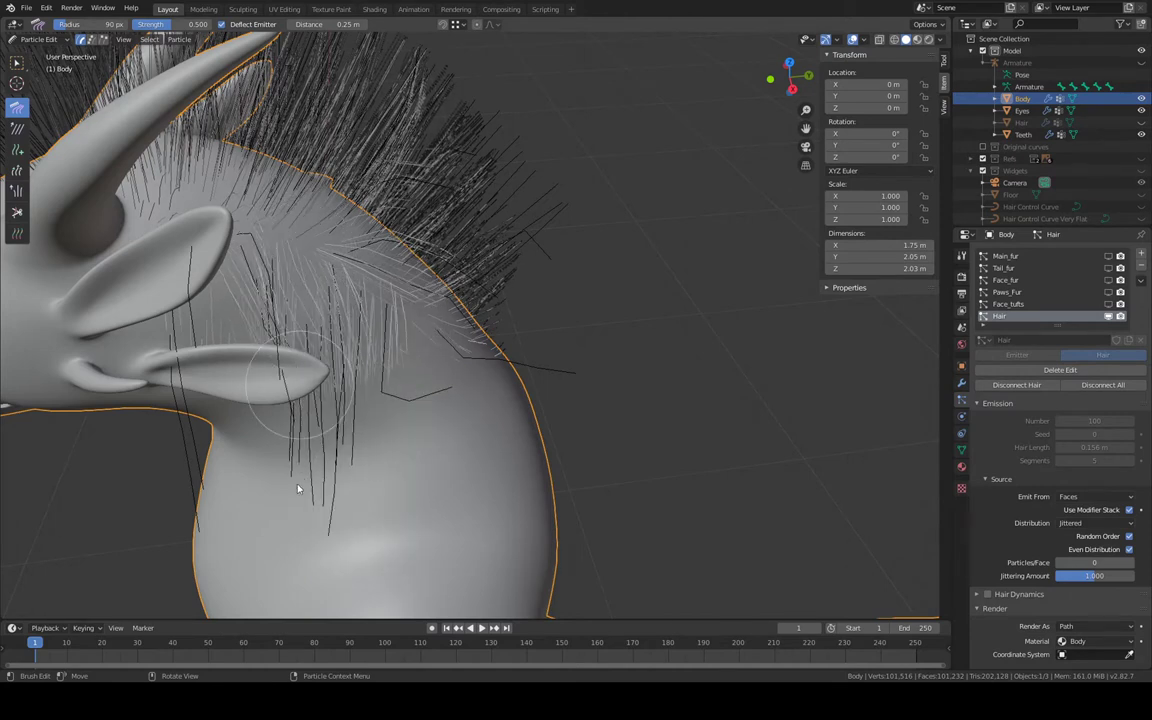
{"action": "left_click_drag", "start_coordinate": [248, 406], "coordinate": [247, 522]}
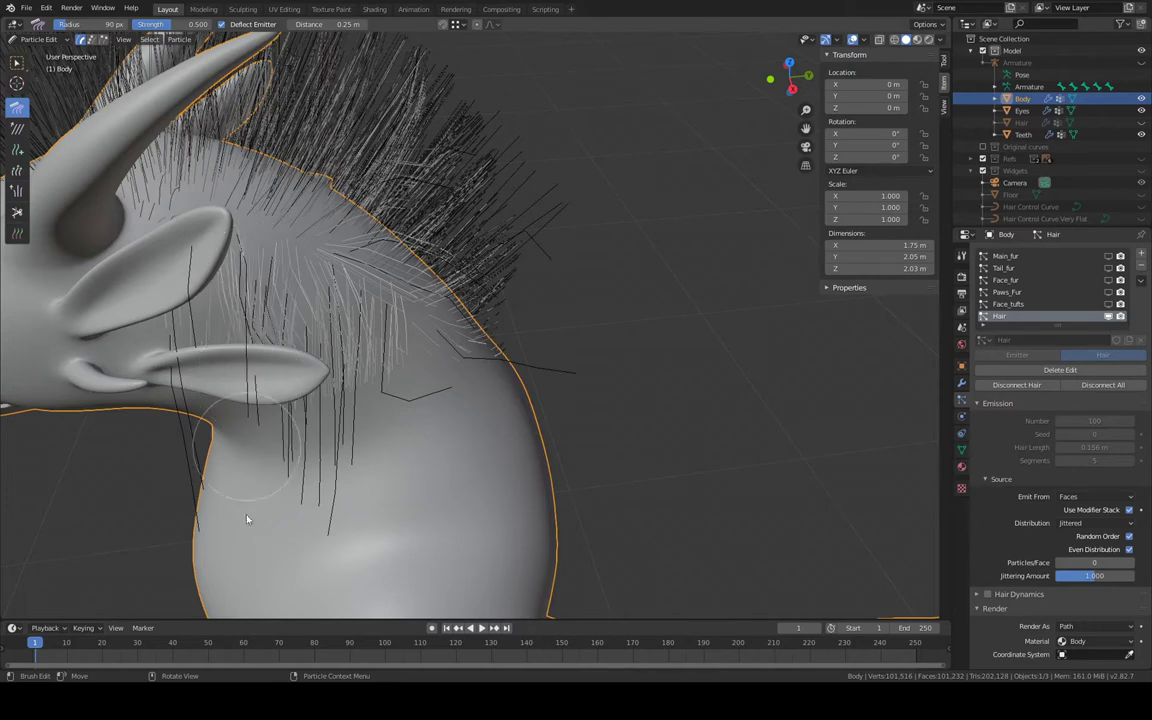
{"action": "middle_click_drag", "start_coordinate": [417, 342], "coordinate": [366, 349]}
{"action": "left_click_drag", "start_coordinate": [366, 349], "coordinate": [355, 527]}
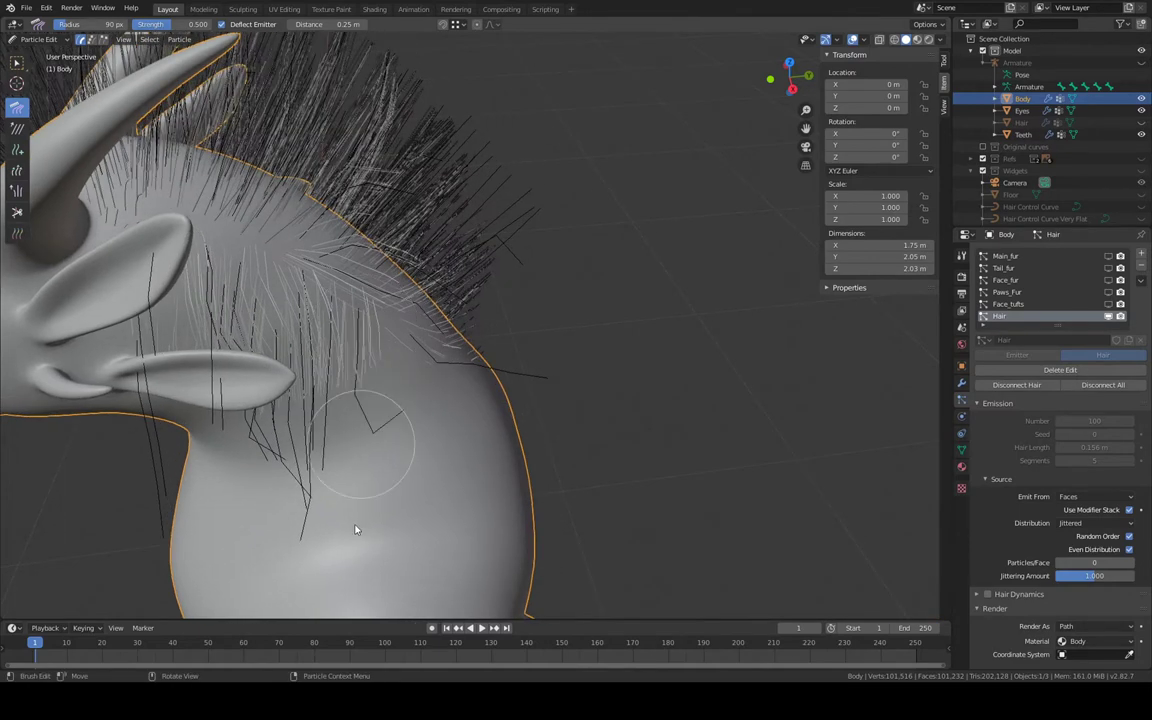
{"action": "left_click_drag", "start_coordinate": [298, 442], "coordinate": [283, 620]}
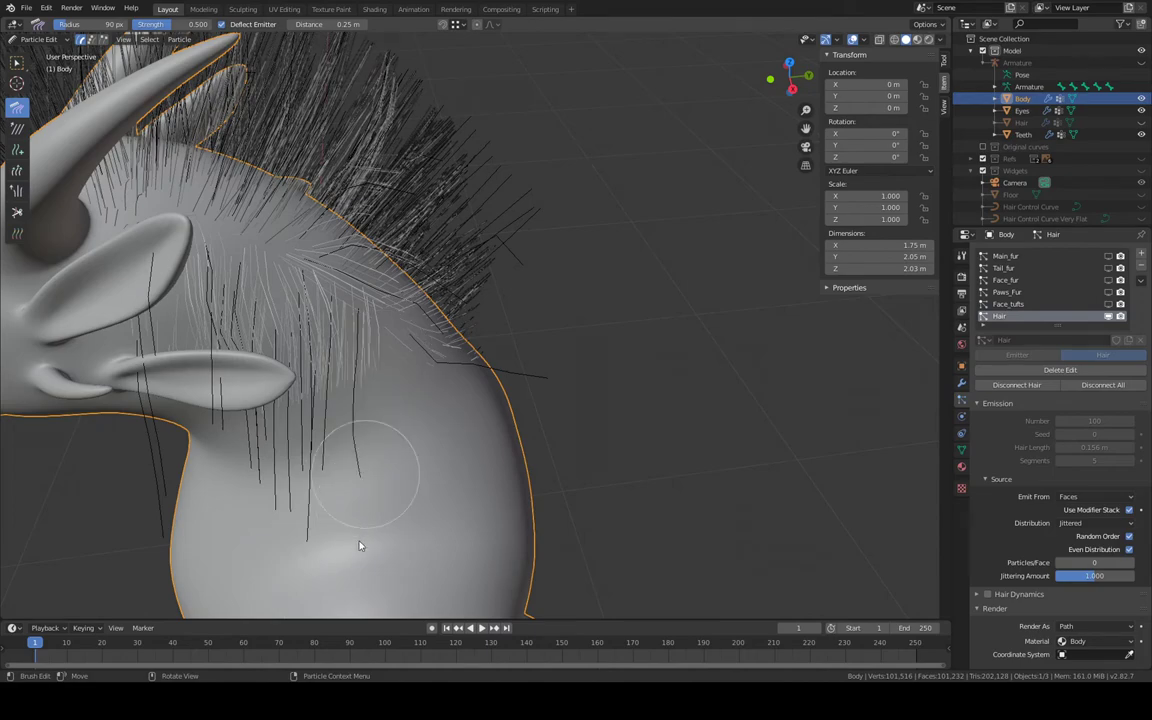
Comb the hair beside the left horn up and off the horn.
{"action": "mouse_move", "coordinate": [360, 545]}
{"action": "middle_mouse_down"}
{"action": "mouse_move", "coordinate": [413, 312]}
{"action": "mouse_move", "coordinate": [447, 249]}
{"action": "mouse_move", "coordinate": [465, 280]}
{"action": "middle_mouse_up"}
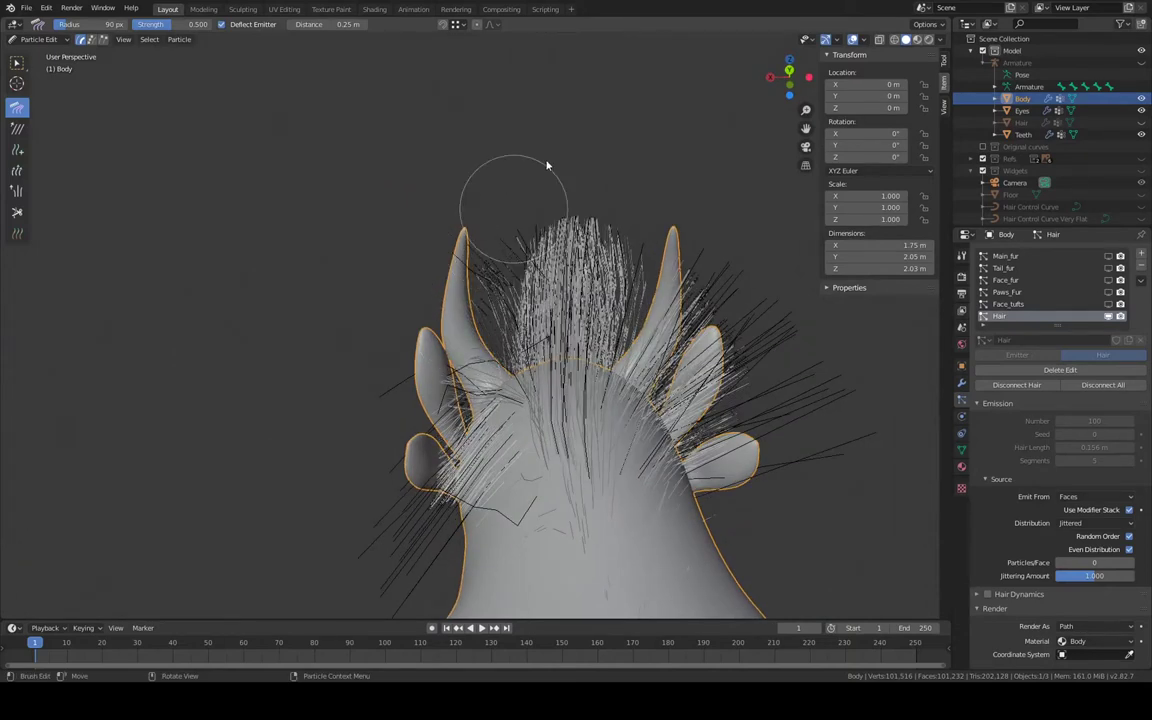
{"action": "left_click_drag", "start_coordinate": [559, 151], "coordinate": [433, 266]}
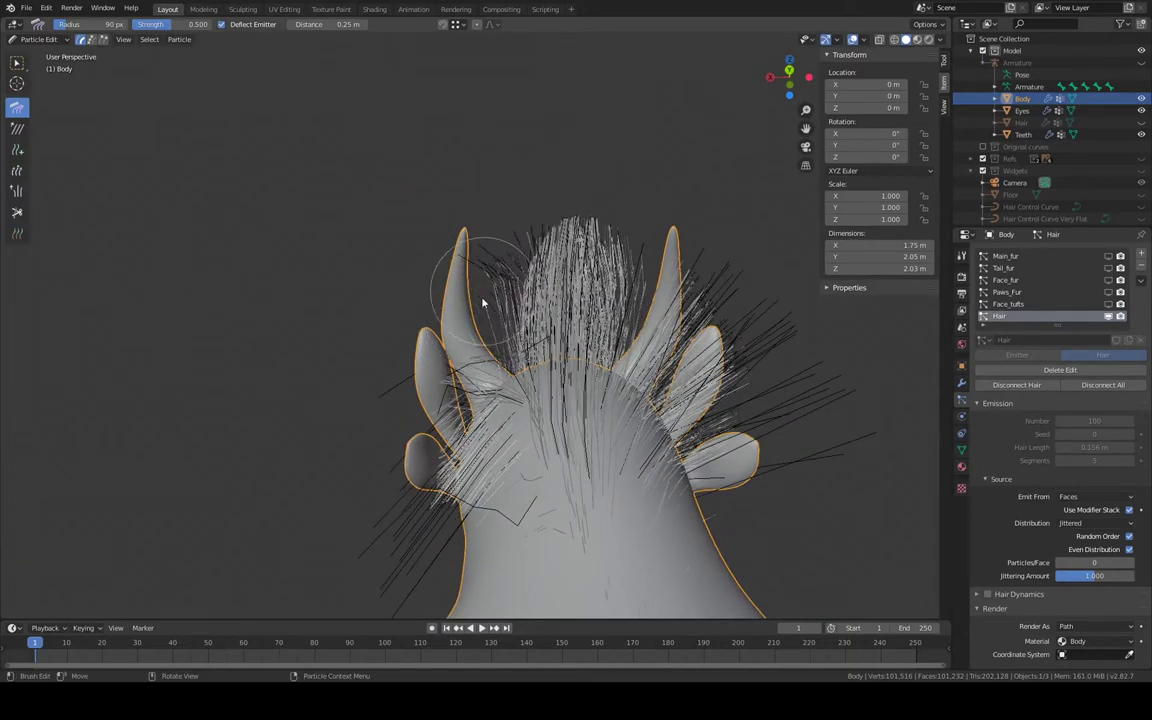
{"action": "left_click_drag", "start_coordinate": [481, 310], "coordinate": [540, 175]}
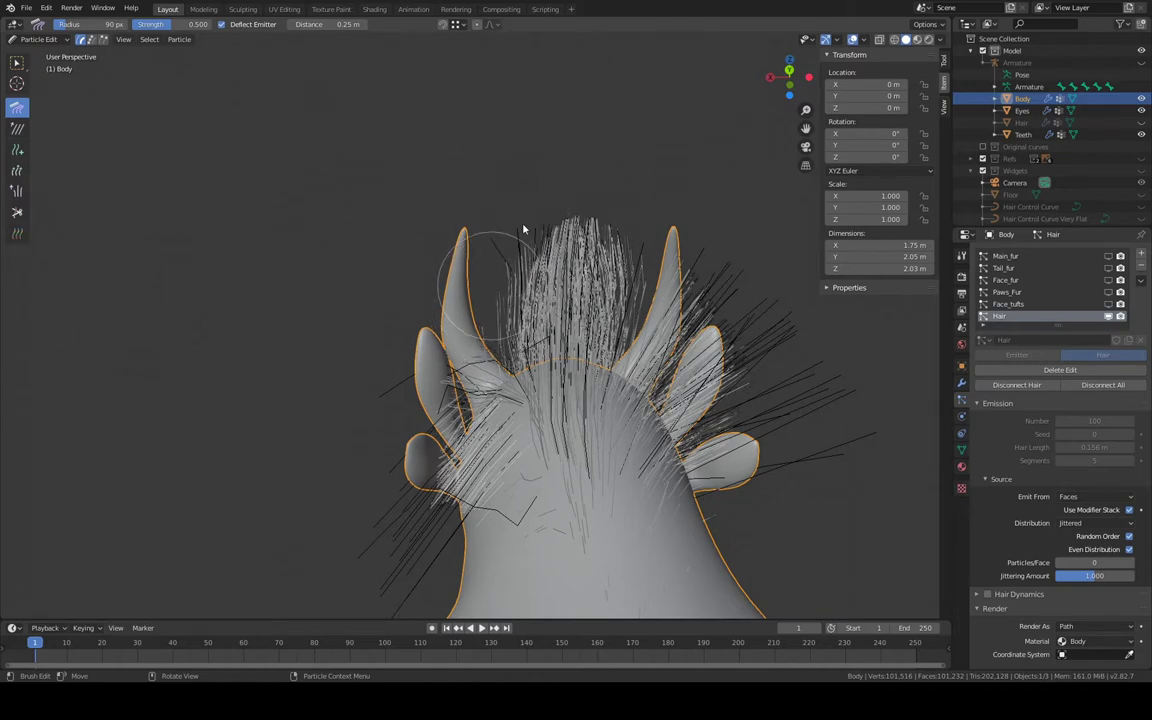
Gather the top hair tuft strands upward.
{"action": "middle_click_drag", "start_coordinate": [596, 144], "coordinate": [494, 92], "text": "shift"}
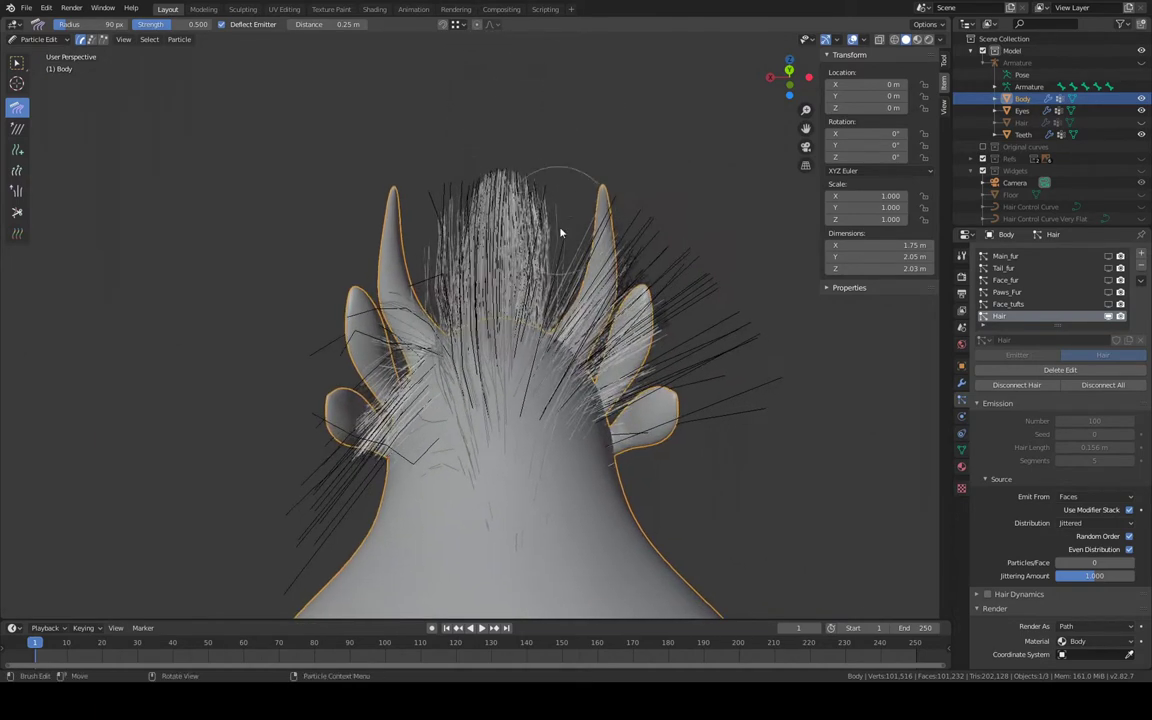
{"action": "left_click_drag", "start_coordinate": [540, 226], "coordinate": [491, 117]}
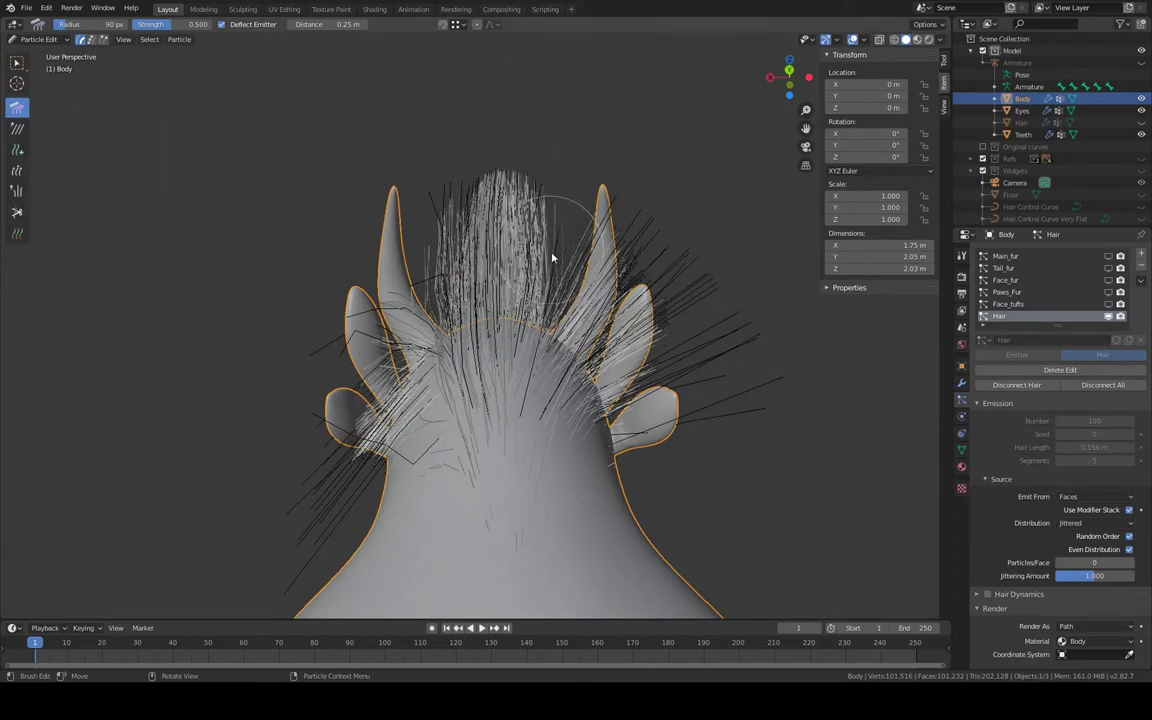
{"action": "mouse_move", "coordinate": [496, 226]}
{"action": "left_mouse_down"}
{"action": "mouse_move", "coordinate": [524, 195]}
{"action": "mouse_move", "coordinate": [466, 97]}
{"action": "left_mouse_up"}
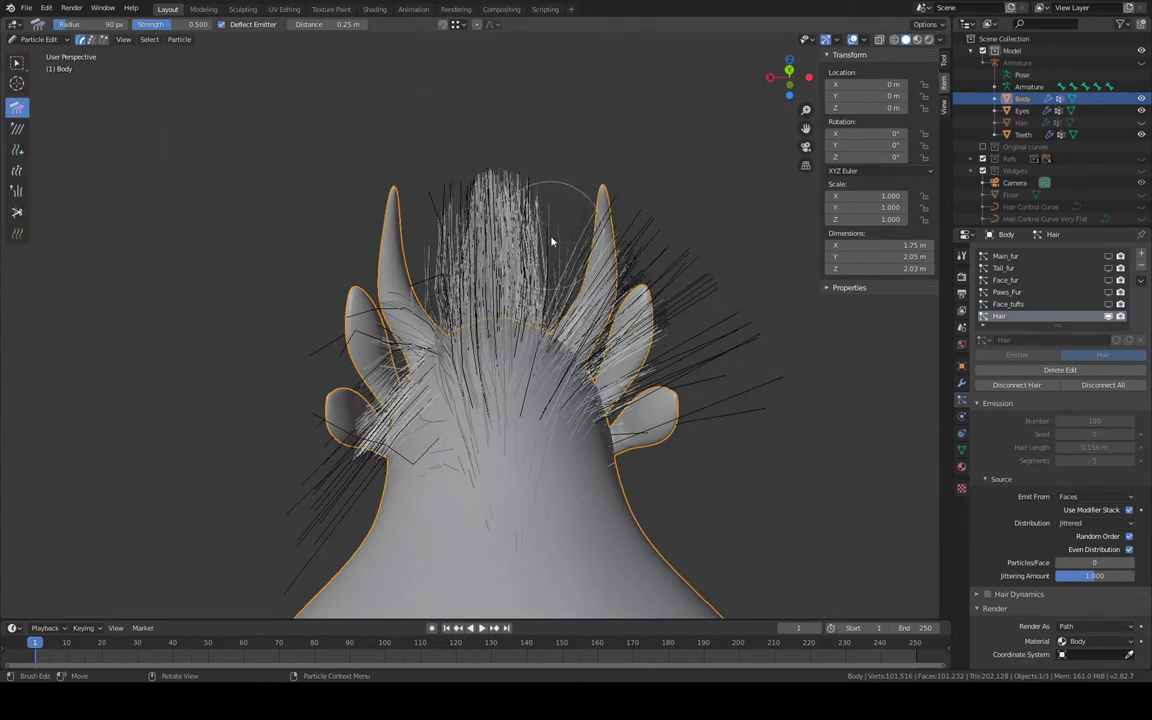
{"action": "mouse_move", "coordinate": [510, 208]}
{"action": "left_mouse_down"}
{"action": "mouse_move", "coordinate": [488, 123]}
{"action": "mouse_move", "coordinate": [456, 75]}
{"action": "left_mouse_up"}
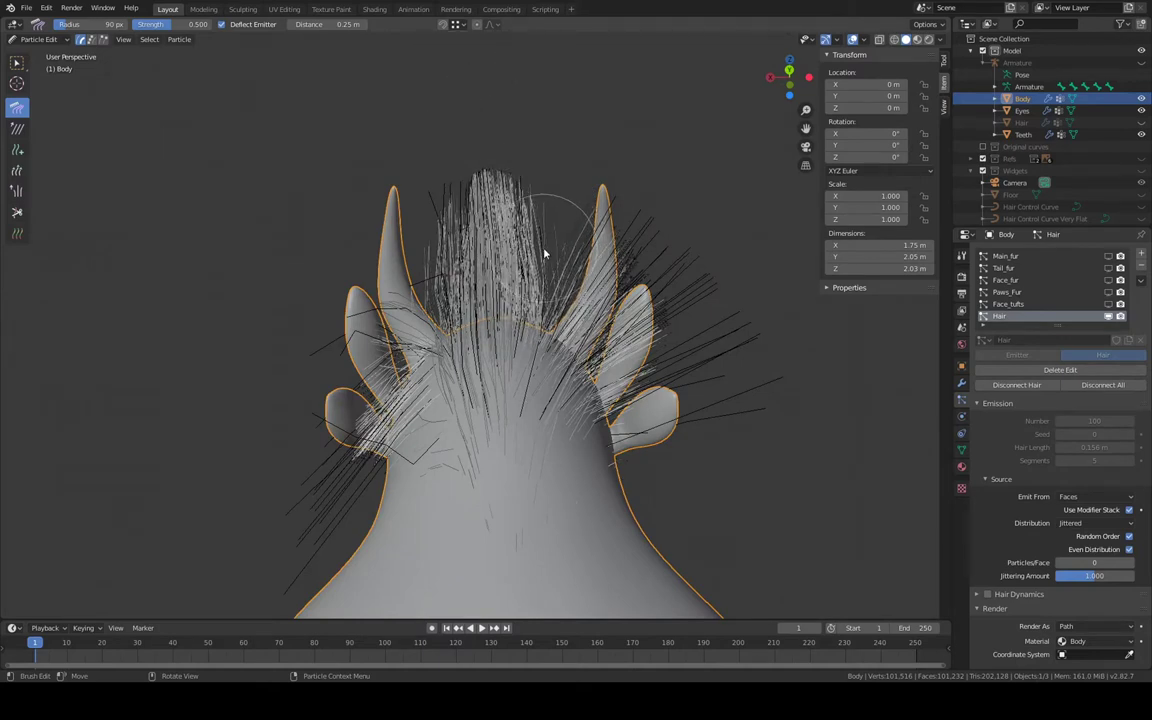
{"action": "left_click_drag", "start_coordinate": [496, 136], "coordinate": [478, 64]}
{"action": "mouse_move", "coordinate": [478, 64]}
{"action": "middle_mouse_down"}
{"action": "mouse_move", "coordinate": [543, 180]}
{"action": "mouse_move", "coordinate": [543, 144]}
{"action": "mouse_move", "coordinate": [514, 183]}
{"action": "middle_mouse_up"}
{"action": "mouse_move", "coordinate": [467, 237]}
{"action": "left_mouse_down"}
{"action": "mouse_move", "coordinate": [476, 172]}
{"action": "mouse_move", "coordinate": [424, 298]}
{"action": "mouse_move", "coordinate": [470, 185]}
{"action": "mouse_move", "coordinate": [456, 207]}
{"action": "mouse_move", "coordinate": [452, 237]}
{"action": "mouse_move", "coordinate": [509, 149]}
{"action": "mouse_move", "coordinate": [571, 319]}
{"action": "mouse_move", "coordinate": [534, 237]}
{"action": "left_mouse_up"}
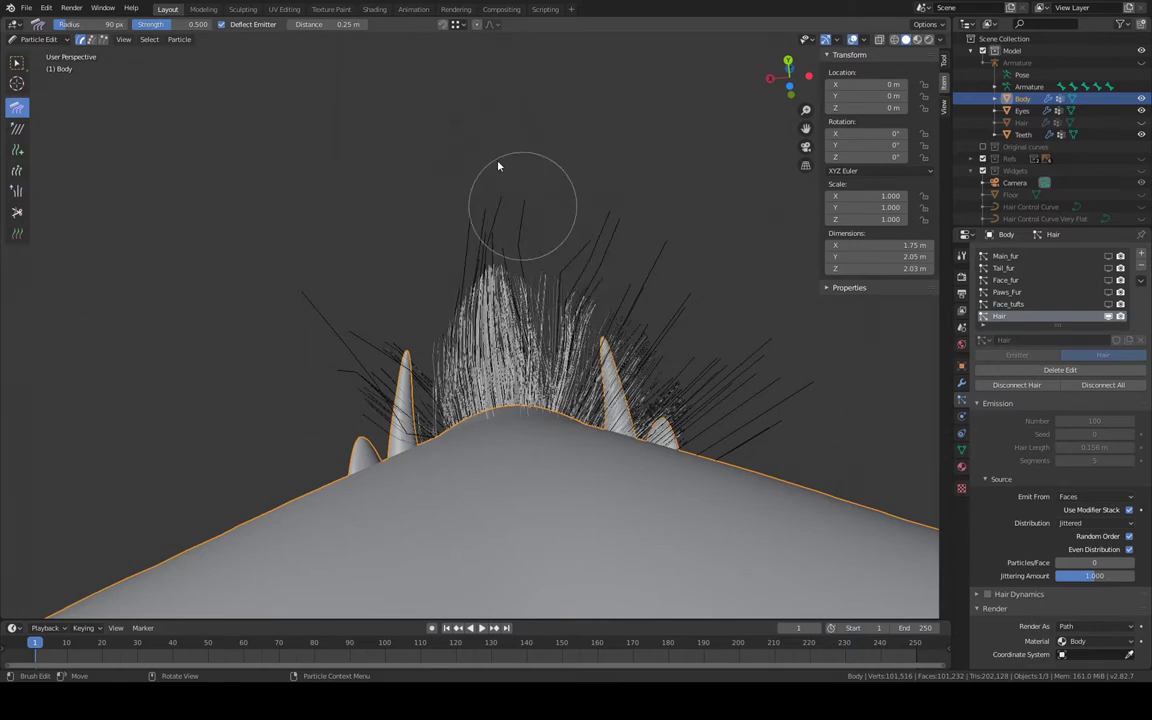
Comb the strands around the left horn and stray head-edge strands up into the fur.
{"action": "mouse_move", "coordinate": [391, 352]}
{"action": "middle_mouse_down"}
{"action": "mouse_move", "coordinate": [445, 370]}
{"action": "mouse_move", "coordinate": [385, 313]}
{"action": "middle_mouse_up"}
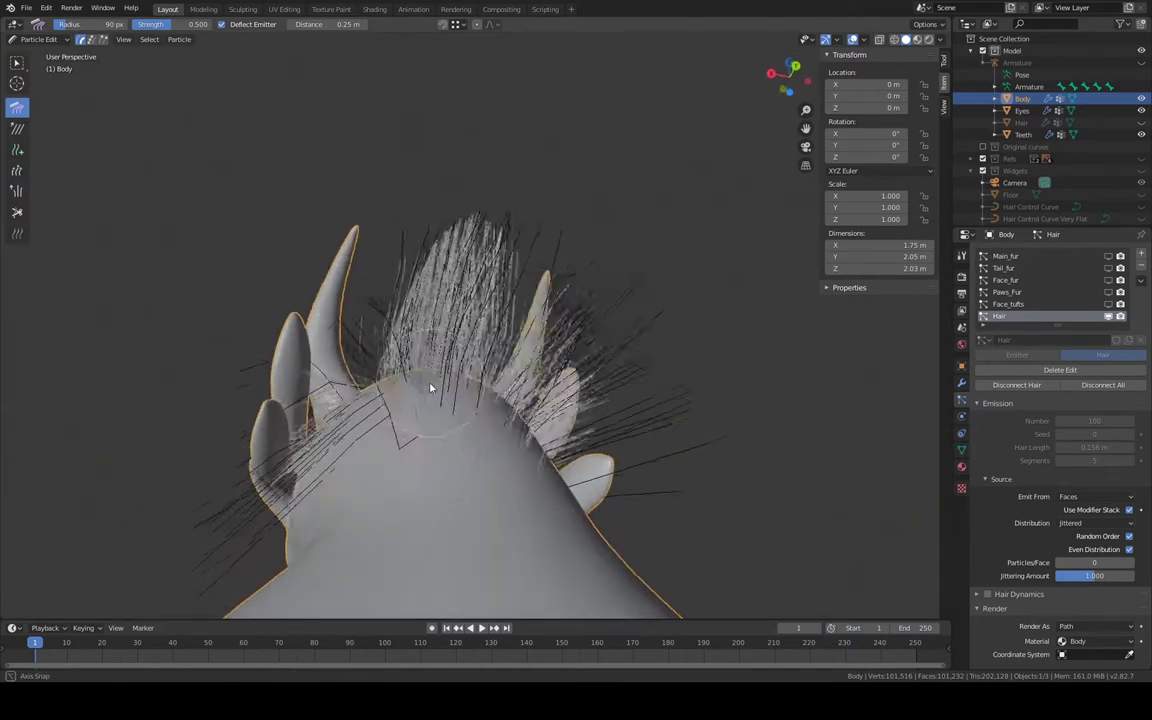
{"action": "mouse_move", "coordinate": [385, 313]}
{"action": "left_mouse_down"}
{"action": "mouse_move", "coordinate": [368, 217]}
{"action": "mouse_move", "coordinate": [406, 226]}
{"action": "mouse_move", "coordinate": [350, 288]}
{"action": "mouse_move", "coordinate": [430, 227]}
{"action": "mouse_move", "coordinate": [368, 329]}
{"action": "mouse_move", "coordinate": [391, 334]}
{"action": "mouse_move", "coordinate": [429, 216]}
{"action": "mouse_move", "coordinate": [414, 376]}
{"action": "mouse_move", "coordinate": [424, 458]}
{"action": "mouse_move", "coordinate": [437, 468]}
{"action": "mouse_move", "coordinate": [458, 231]}
{"action": "mouse_move", "coordinate": [400, 371]}
{"action": "mouse_move", "coordinate": [385, 202]}
{"action": "mouse_move", "coordinate": [411, 231]}
{"action": "mouse_move", "coordinate": [373, 334]}
{"action": "mouse_move", "coordinate": [442, 160]}
{"action": "left_mouse_up"}
{"action": "mouse_move", "coordinate": [410, 218]}
{"action": "left_mouse_down"}
{"action": "mouse_move", "coordinate": [360, 321]}
{"action": "mouse_move", "coordinate": [381, 296]}
{"action": "mouse_move", "coordinate": [388, 325]}
{"action": "mouse_move", "coordinate": [373, 316]}
{"action": "mouse_move", "coordinate": [419, 244]}
{"action": "left_mouse_up"}
{"action": "mouse_move", "coordinate": [419, 244]}
{"action": "middle_mouse_down"}
{"action": "mouse_move", "coordinate": [459, 337]}
{"action": "mouse_move", "coordinate": [463, 303]}
{"action": "mouse_move", "coordinate": [527, 290]}
{"action": "mouse_move", "coordinate": [586, 296]}
{"action": "mouse_move", "coordinate": [489, 470]}
{"action": "middle_mouse_up"}
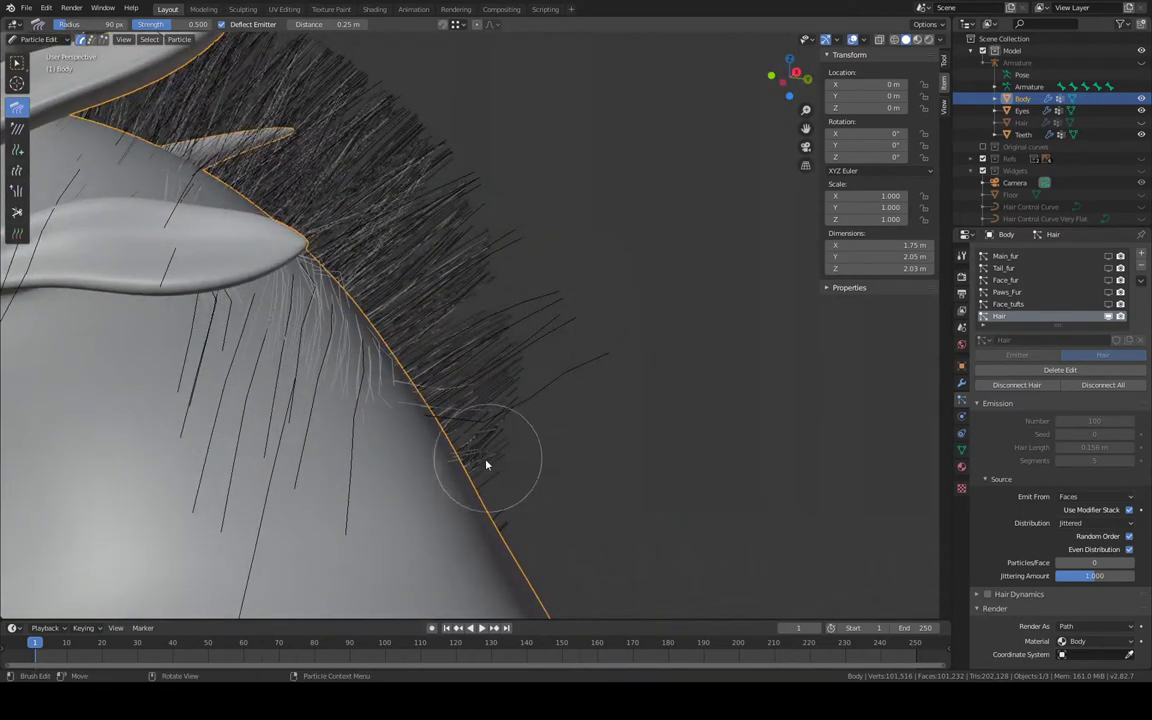
{"action": "left_click_drag", "start_coordinate": [489, 470], "coordinate": [513, 124]}
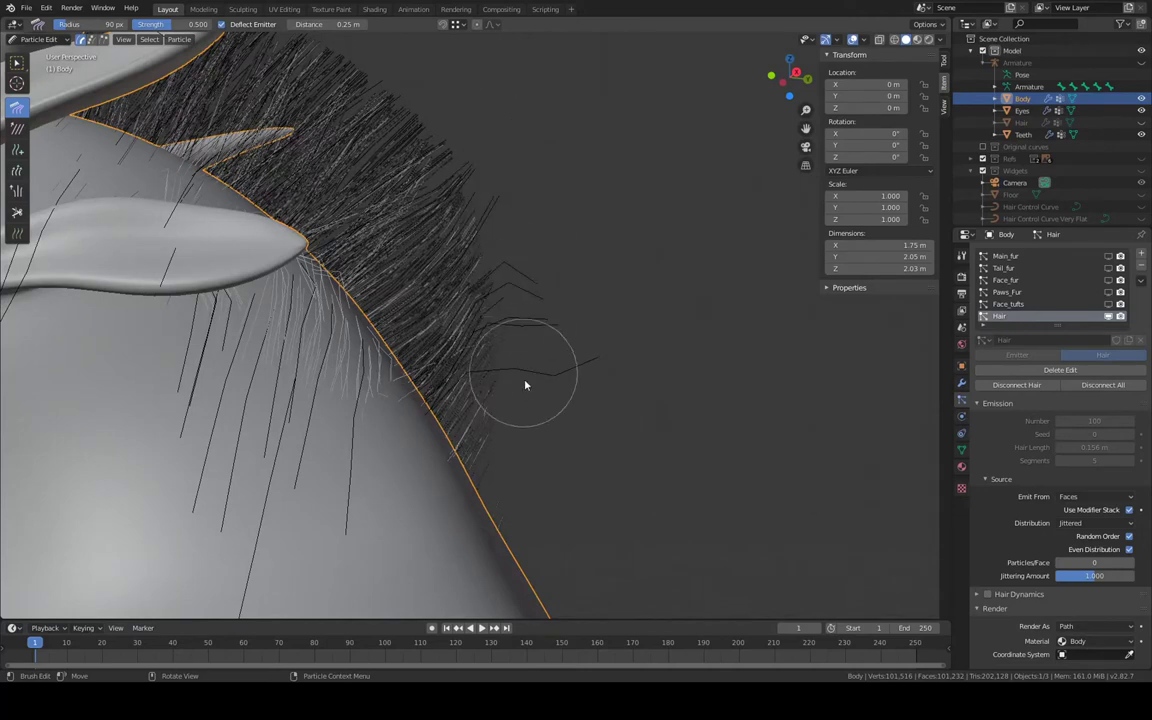
{"action": "left_click_drag", "start_coordinate": [527, 383], "coordinate": [525, 136]}
{"action": "mouse_move", "coordinate": [544, 270]}
{"action": "left_mouse_down"}
{"action": "mouse_move", "coordinate": [525, 280]}
{"action": "mouse_move", "coordinate": [520, 126]}
{"action": "mouse_move", "coordinate": [548, 257]}
{"action": "mouse_move", "coordinate": [536, 236]}
{"action": "mouse_move", "coordinate": [532, 90]}
{"action": "mouse_move", "coordinate": [535, 301]}
{"action": "mouse_move", "coordinate": [506, 147]}
{"action": "mouse_move", "coordinate": [524, 150]}
{"action": "left_mouse_up"}
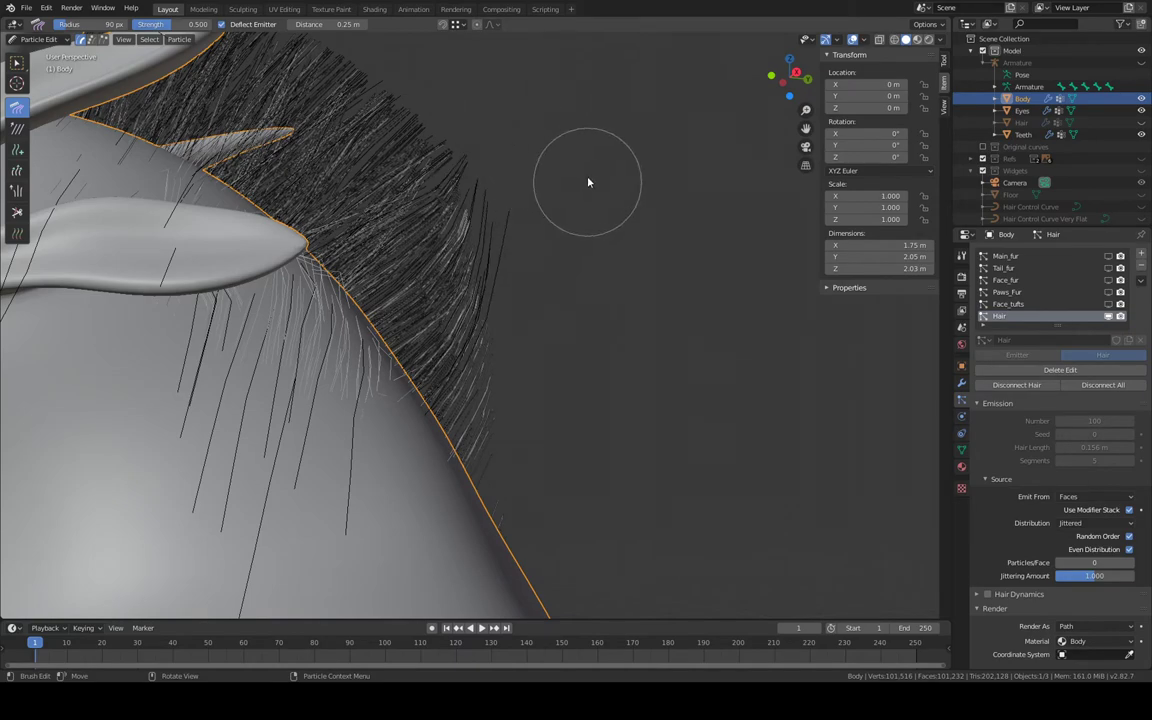
{"action": "mouse_move", "coordinate": [586, 180]}
{"action": "middle_mouse_down"}
{"action": "mouse_move", "coordinate": [432, 193]}
{"action": "mouse_move", "coordinate": [487, 147]}
{"action": "mouse_move", "coordinate": [537, 69]}
{"action": "mouse_move", "coordinate": [463, 330]}
{"action": "mouse_move", "coordinate": [463, 424]}
{"action": "middle_mouse_up"}
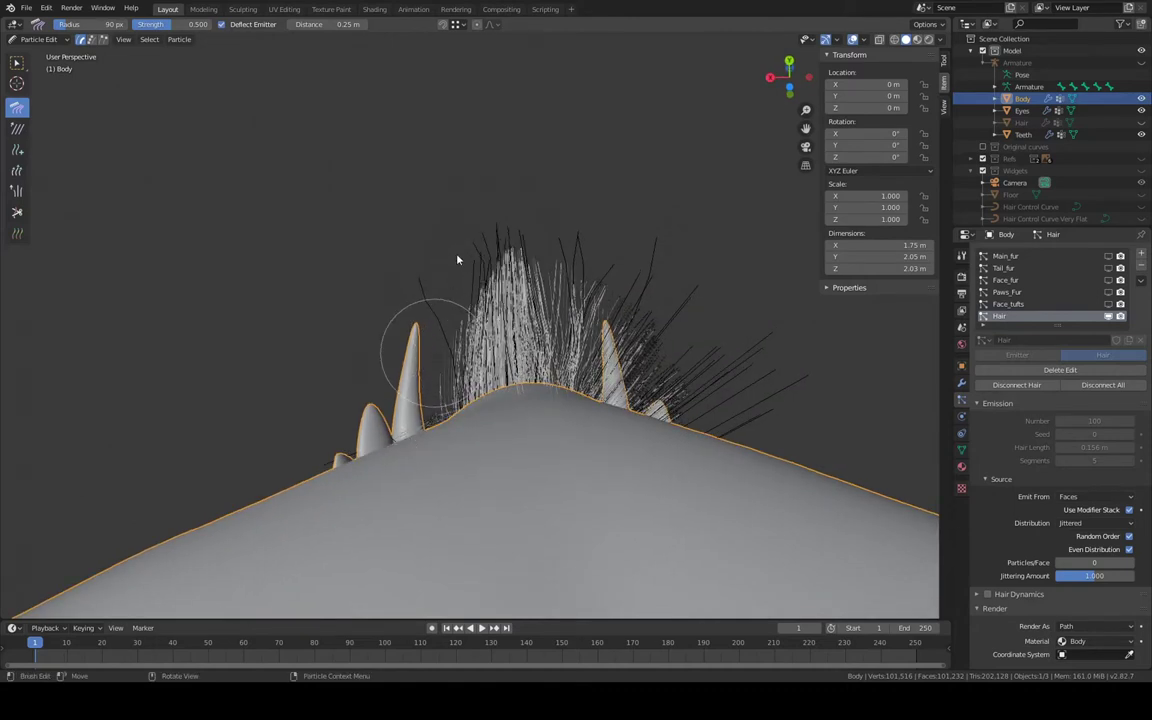
Straighten the crest's left-side strands and comb the ear hair downward.
{"action": "mouse_move", "coordinate": [463, 231]}
{"action": "left_mouse_down"}
{"action": "mouse_move", "coordinate": [450, 270]}
{"action": "mouse_move", "coordinate": [480, 163]}
{"action": "mouse_move", "coordinate": [455, 249]}
{"action": "mouse_move", "coordinate": [514, 134]}
{"action": "left_mouse_up"}
{"action": "mouse_move", "coordinate": [567, 108]}
{"action": "middle_mouse_down"}
{"action": "mouse_move", "coordinate": [511, 190]}
{"action": "mouse_move", "coordinate": [599, 240]}
{"action": "middle_mouse_up"}
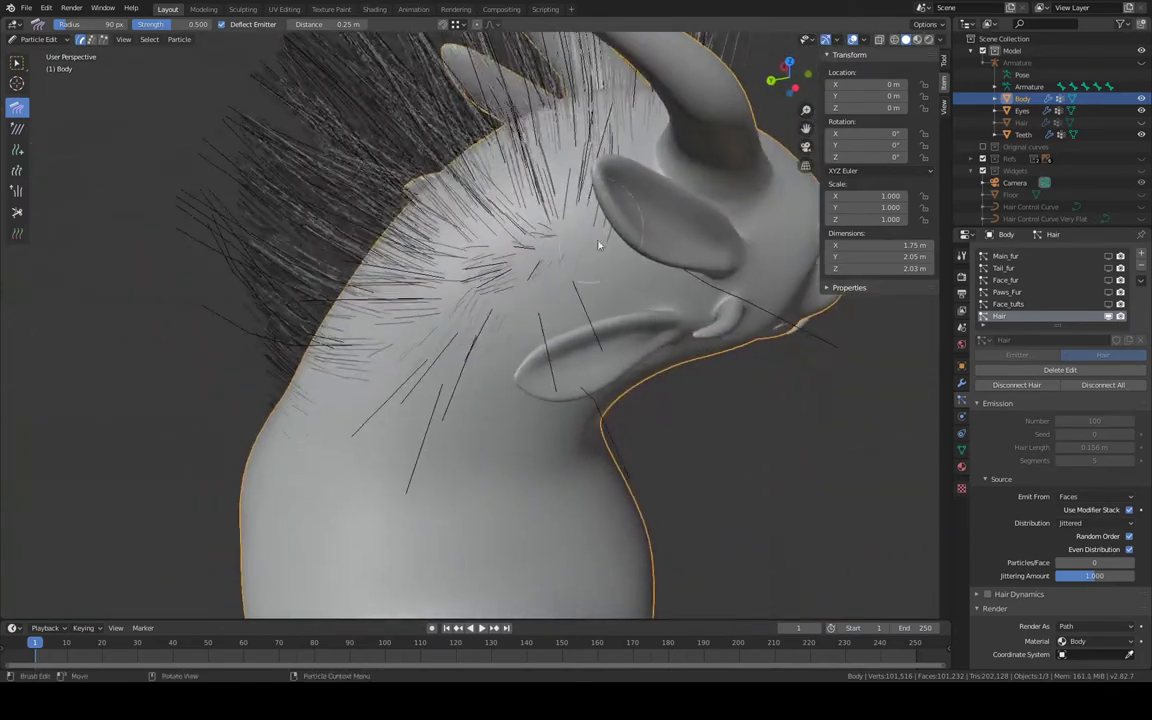
{"action": "mouse_move", "coordinate": [621, 490]}
{"action": "left_mouse_down"}
{"action": "mouse_move", "coordinate": [553, 290]}
{"action": "mouse_move", "coordinate": [537, 391]}
{"action": "mouse_move", "coordinate": [551, 515]}
{"action": "mouse_move", "coordinate": [532, 319]}
{"action": "mouse_move", "coordinate": [514, 342]}
{"action": "mouse_move", "coordinate": [565, 665]}
{"action": "mouse_move", "coordinate": [514, 503]}
{"action": "left_mouse_up"}
{"action": "mouse_move", "coordinate": [540, 553]}
{"action": "left_mouse_down"}
{"action": "mouse_move", "coordinate": [573, 667]}
{"action": "mouse_move", "coordinate": [579, 334]}
{"action": "mouse_move", "coordinate": [605, 622]}
{"action": "mouse_move", "coordinate": [694, 368]}
{"action": "mouse_move", "coordinate": [694, 321]}
{"action": "mouse_move", "coordinate": [624, 655]}
{"action": "mouse_move", "coordinate": [470, 375]}
{"action": "mouse_move", "coordinate": [397, 326]}
{"action": "mouse_move", "coordinate": [473, 579]}
{"action": "mouse_move", "coordinate": [489, 337]}
{"action": "mouse_move", "coordinate": [545, 566]}
{"action": "mouse_move", "coordinate": [585, 405]}
{"action": "mouse_move", "coordinate": [558, 360]}
{"action": "mouse_move", "coordinate": [579, 535]}
{"action": "mouse_move", "coordinate": [571, 612]}
{"action": "mouse_move", "coordinate": [449, 347]}
{"action": "mouse_move", "coordinate": [437, 442]}
{"action": "mouse_move", "coordinate": [450, 550]}
{"action": "mouse_move", "coordinate": [424, 540]}
{"action": "mouse_move", "coordinate": [406, 428]}
{"action": "left_mouse_up"}
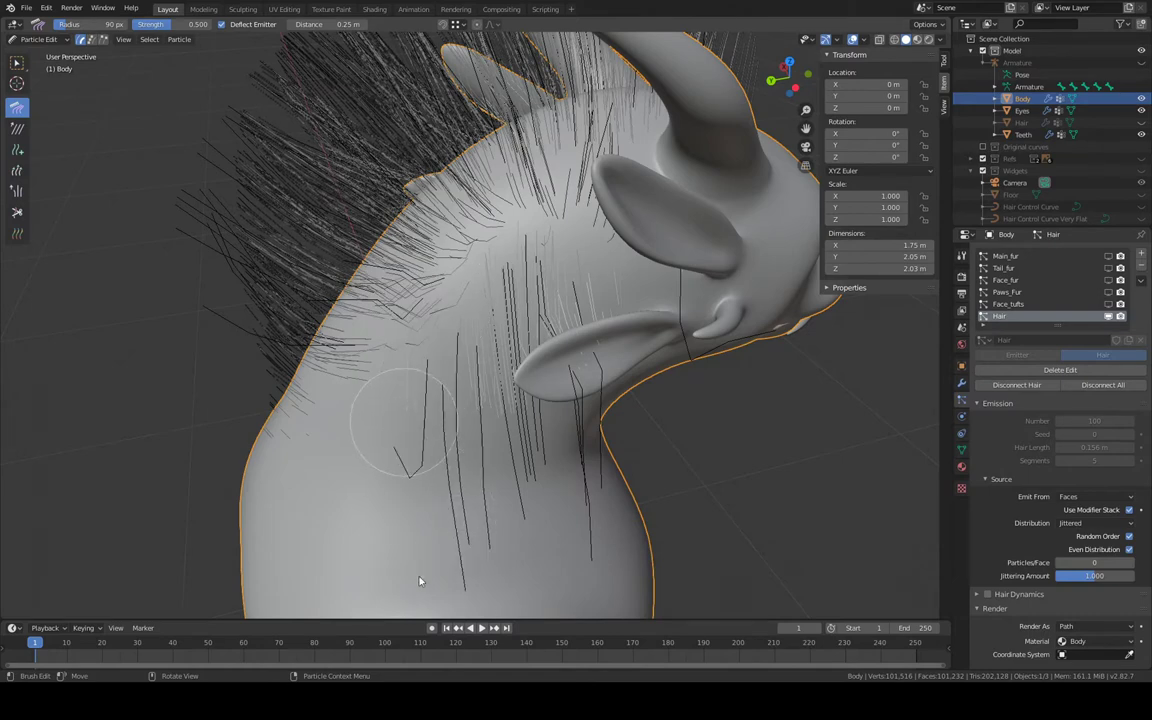
Up close on the ear, comb the strands below it straight down.
{"action": "mouse_move", "coordinate": [406, 430]}
{"action": "middle_mouse_down"}
{"action": "mouse_move", "coordinate": [615, 363]}
{"action": "mouse_move", "coordinate": [571, 296]}
{"action": "middle_mouse_up"}
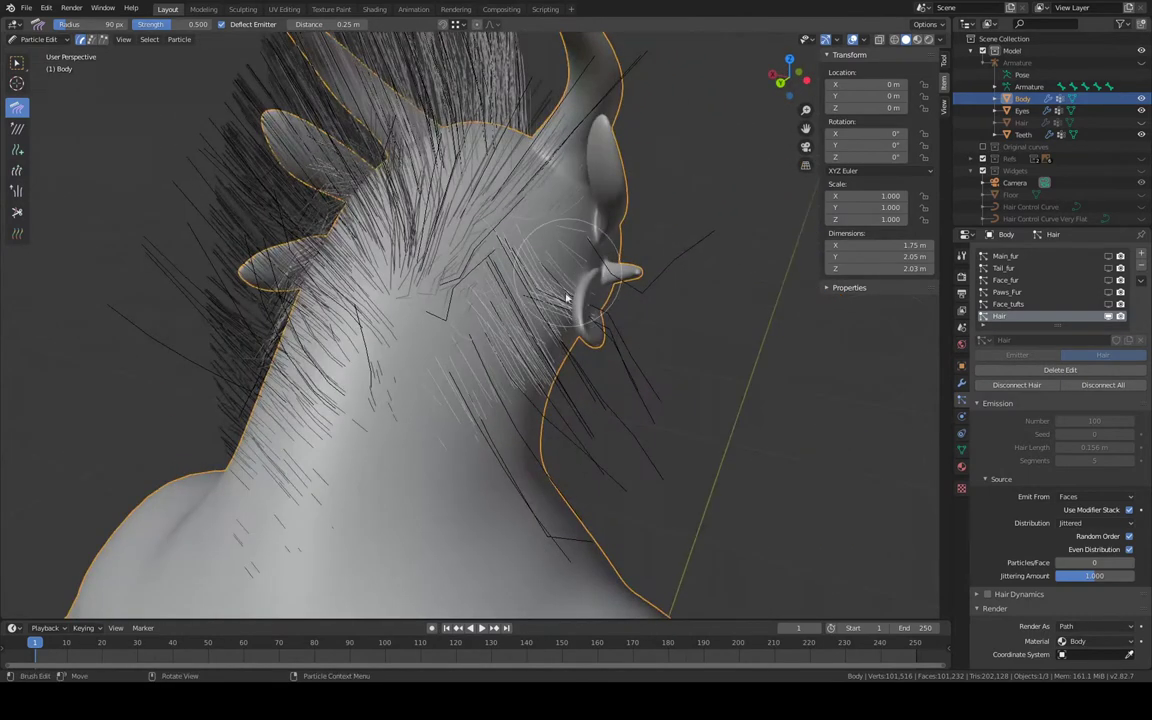
{"action": "mouse_move", "coordinate": [501, 561]}
{"action": "middle_mouse_down"}
{"action": "mouse_move", "coordinate": [610, 414]}
{"action": "mouse_move", "coordinate": [609, 267]}
{"action": "middle_mouse_up"}
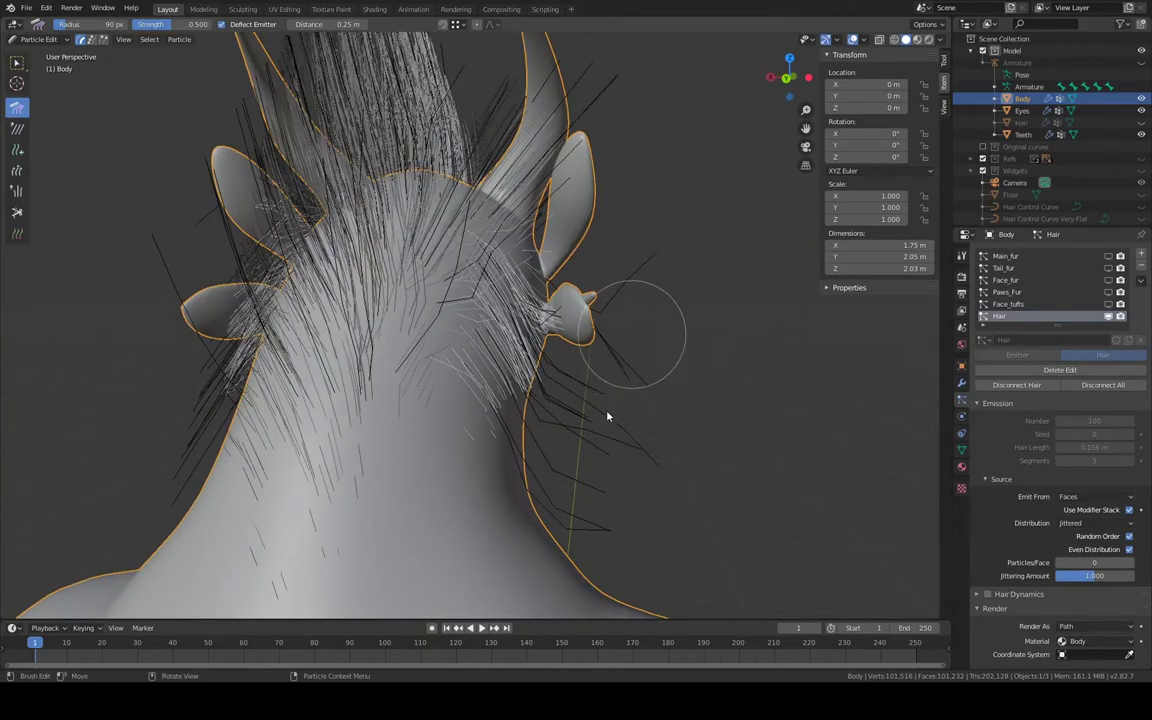
{"action": "mouse_move", "coordinate": [699, 303]}
{"action": "middle_mouse_down"}
{"action": "mouse_move", "coordinate": [545, 360]}
{"action": "mouse_move", "coordinate": [483, 329]}
{"action": "mouse_move", "coordinate": [373, 368]}
{"action": "middle_mouse_up"}
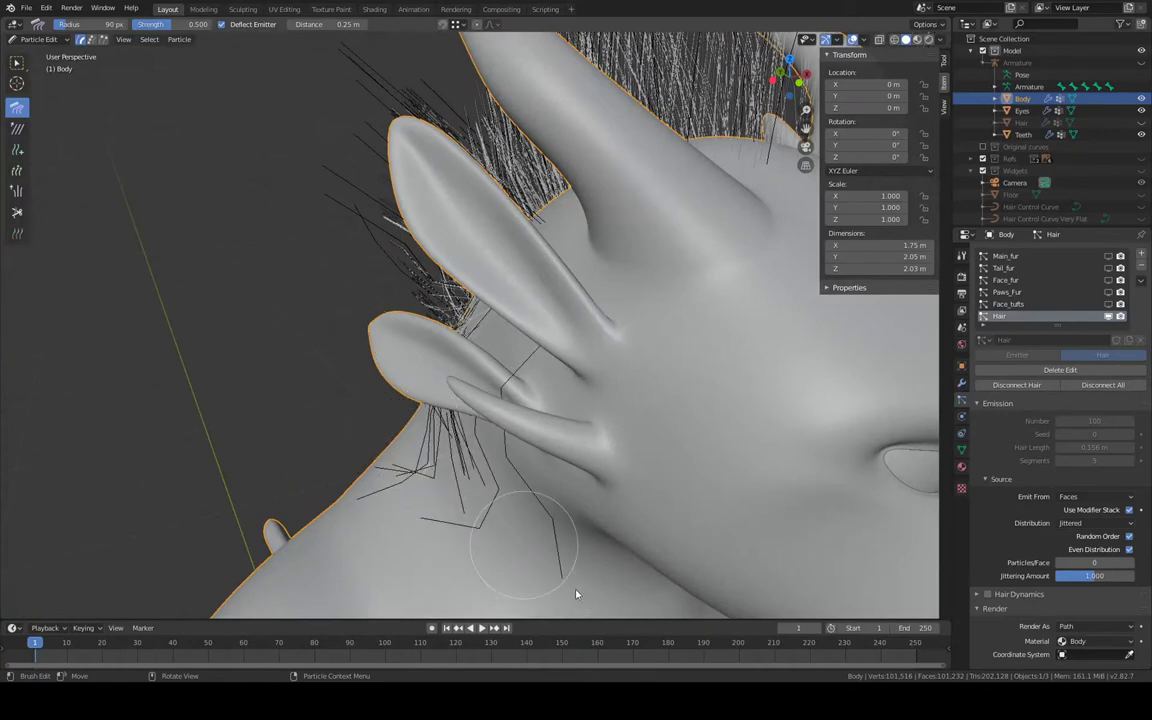
{"action": "left_click_drag", "start_coordinate": [505, 527], "coordinate": [398, 406]}
{"action": "left_click_drag", "start_coordinate": [470, 462], "coordinate": [485, 585]}
{"action": "left_click_drag", "start_coordinate": [425, 400], "coordinate": [450, 500]}
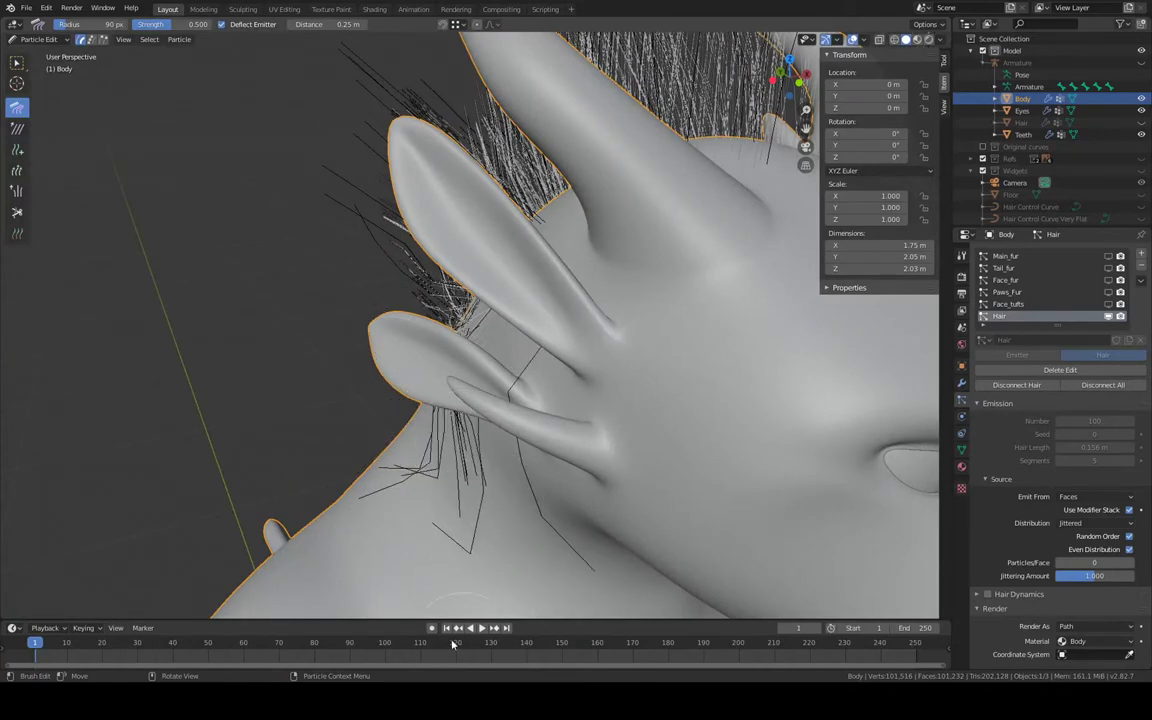
{"action": "left_click_drag", "start_coordinate": [378, 455], "coordinate": [420, 595]}
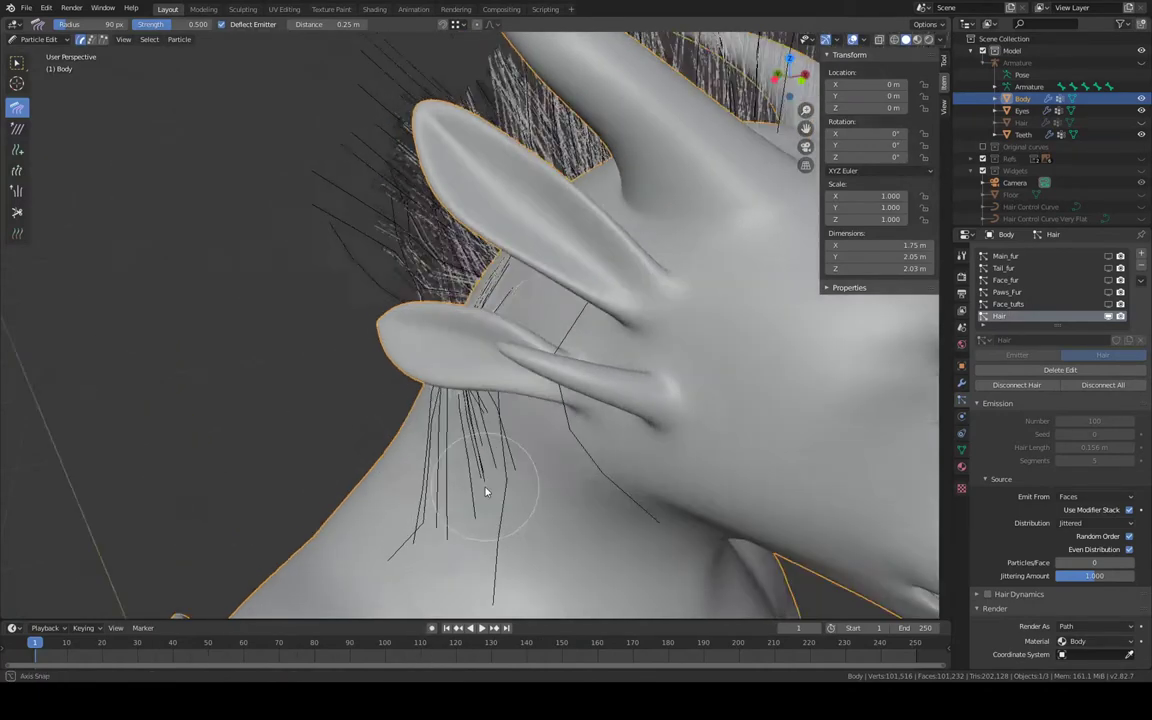
{"action": "middle_click_drag", "start_coordinate": [420, 595], "coordinate": [569, 522]}
{"action": "left_click_drag", "start_coordinate": [569, 522], "coordinate": [579, 616]}
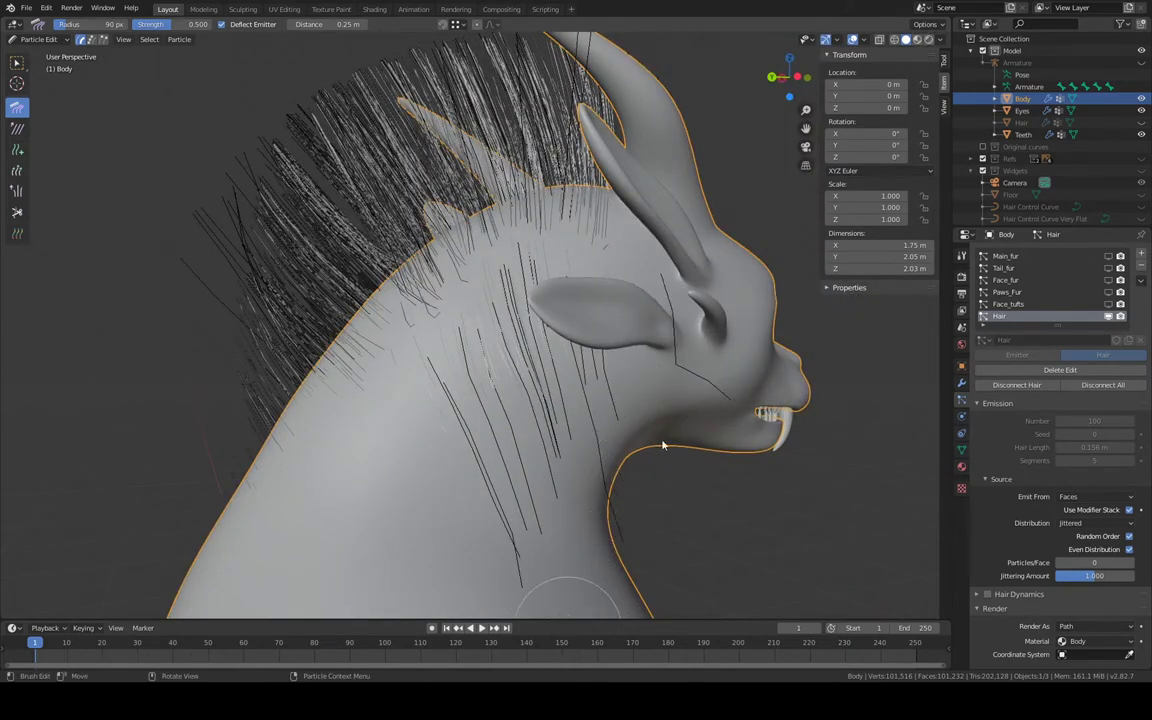
Comb the strands on the side of the neck down along the neckline.
{"action": "mouse_move", "coordinate": [560, 500]}
{"action": "middle_mouse_down"}
{"action": "mouse_move", "coordinate": [656, 385]}
{"action": "mouse_move", "coordinate": [795, 293]}
{"action": "mouse_move", "coordinate": [760, 285]}
{"action": "middle_mouse_up"}
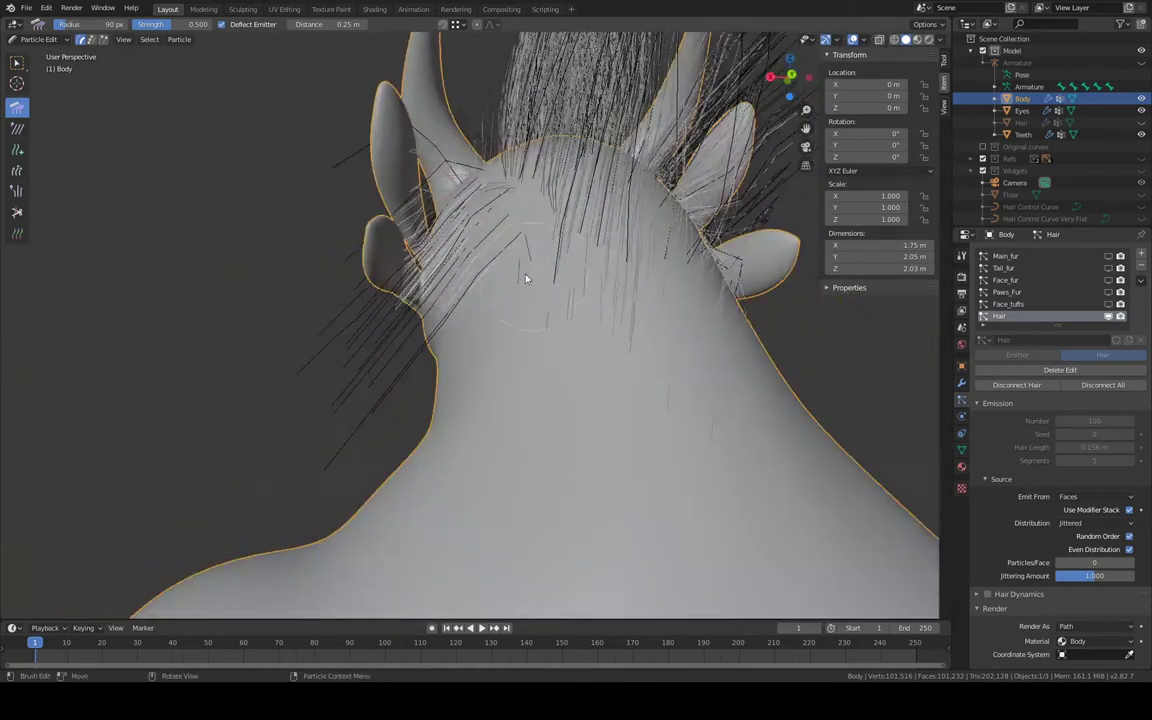
{"action": "mouse_move", "coordinate": [424, 410]}
{"action": "left_mouse_down"}
{"action": "mouse_move", "coordinate": [453, 535]}
{"action": "mouse_move", "coordinate": [380, 260]}
{"action": "mouse_move", "coordinate": [446, 460]}
{"action": "mouse_move", "coordinate": [445, 522]}
{"action": "left_mouse_up"}
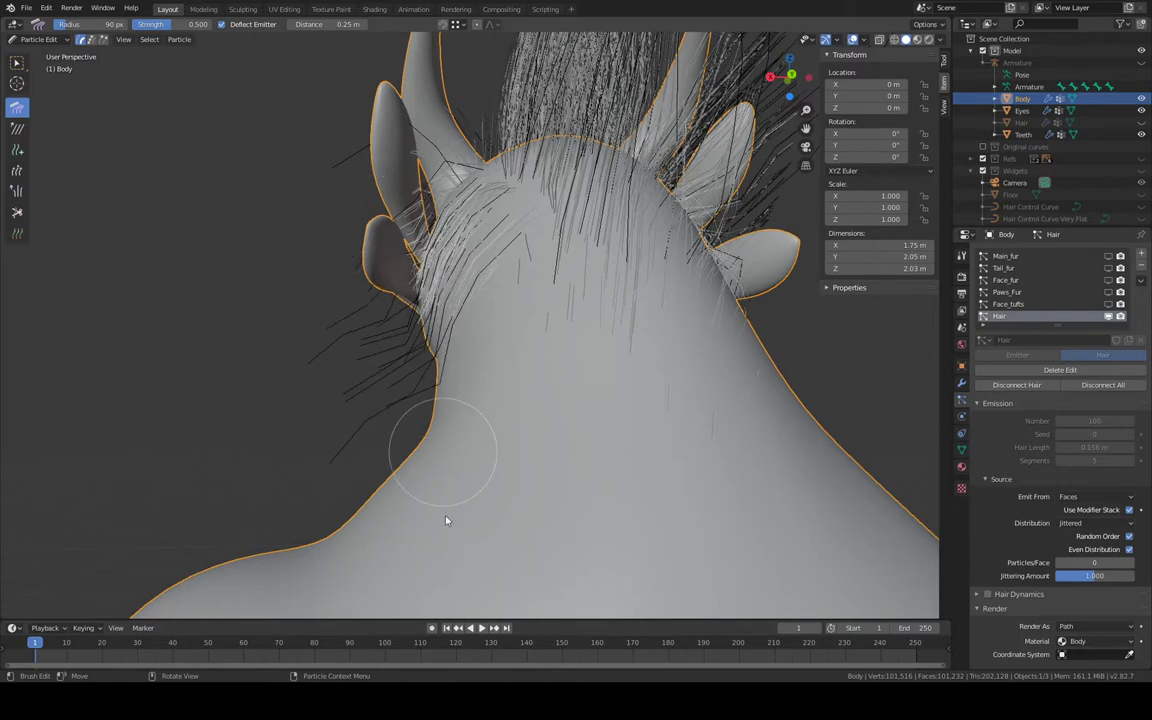
{"action": "mouse_move", "coordinate": [445, 522]}
{"action": "middle_mouse_down"}
{"action": "mouse_move", "coordinate": [548, 342]}
{"action": "mouse_move", "coordinate": [656, 365]}
{"action": "mouse_move", "coordinate": [604, 338]}
{"action": "middle_mouse_up"}
{"action": "mouse_move", "coordinate": [604, 338]}
{"action": "left_mouse_down"}
{"action": "mouse_move", "coordinate": [586, 450]}
{"action": "mouse_move", "coordinate": [532, 576]}
{"action": "mouse_move", "coordinate": [627, 303]}
{"action": "mouse_move", "coordinate": [504, 519]}
{"action": "mouse_move", "coordinate": [527, 571]}
{"action": "mouse_move", "coordinate": [586, 483]}
{"action": "mouse_move", "coordinate": [527, 527]}
{"action": "left_mouse_up"}
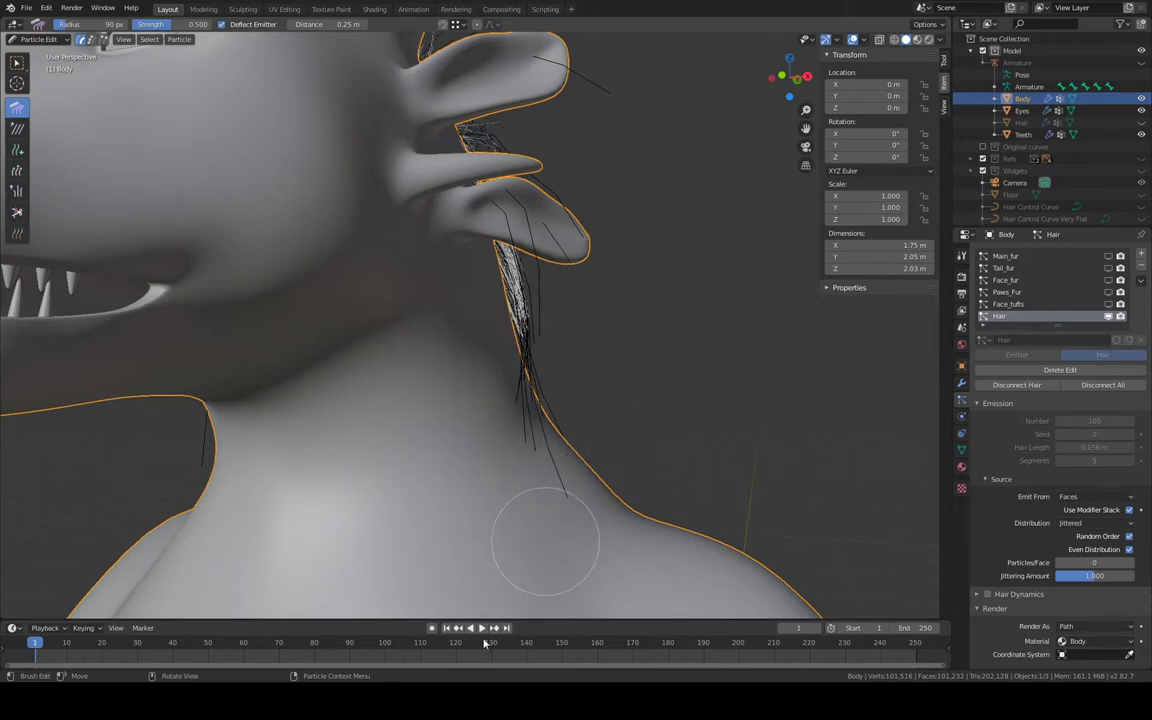
{"action": "mouse_move", "coordinate": [514, 532]}
{"action": "middle_mouse_down"}
{"action": "mouse_move", "coordinate": [591, 334]}
{"action": "mouse_move", "coordinate": [602, 369]}
{"action": "mouse_move", "coordinate": [671, 327]}
{"action": "mouse_move", "coordinate": [640, 267]}
{"action": "middle_mouse_up"}
Fan the strands under the ear further down toward the lower left.
{"action": "left_click_drag", "start_coordinate": [508, 402], "coordinate": [473, 522]}
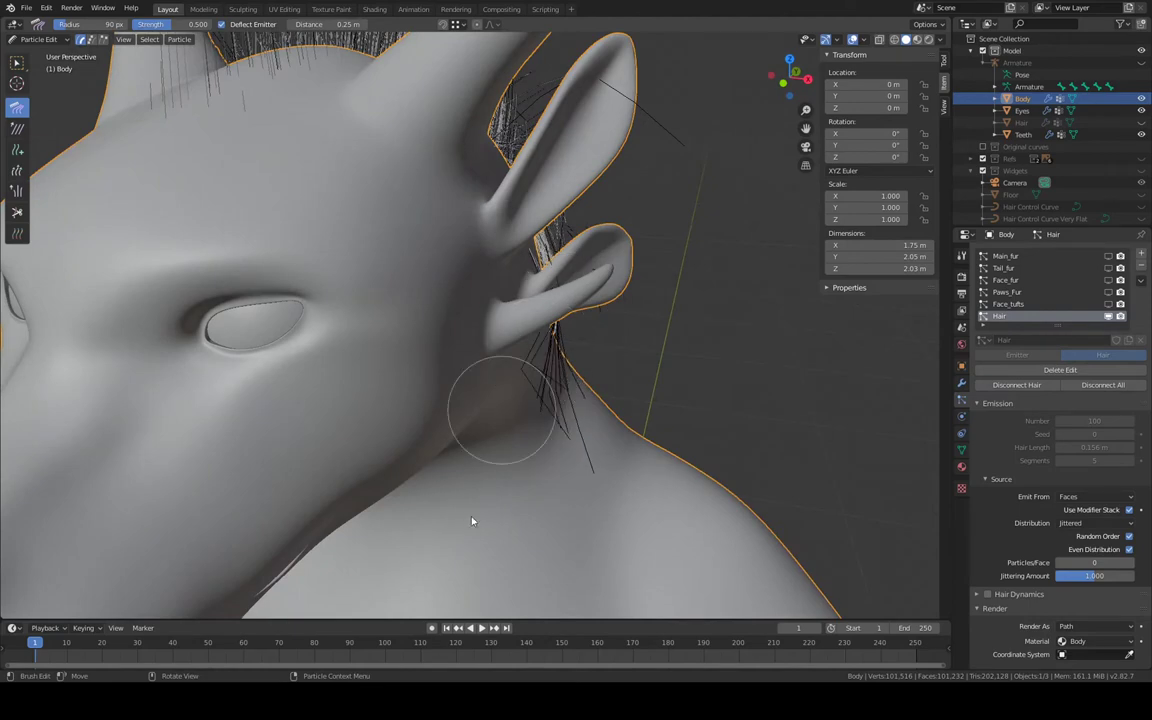
{"action": "left_click_drag", "start_coordinate": [530, 444], "coordinate": [503, 548]}
{"action": "mouse_move", "coordinate": [503, 548]}
{"action": "middle_mouse_down"}
{"action": "mouse_move", "coordinate": [510, 261]}
{"action": "mouse_move", "coordinate": [415, 348]}
{"action": "middle_mouse_up"}
{"action": "scroll", "coordinate": [415, 348], "scroll_direction": "down", "scroll_amount": 3}
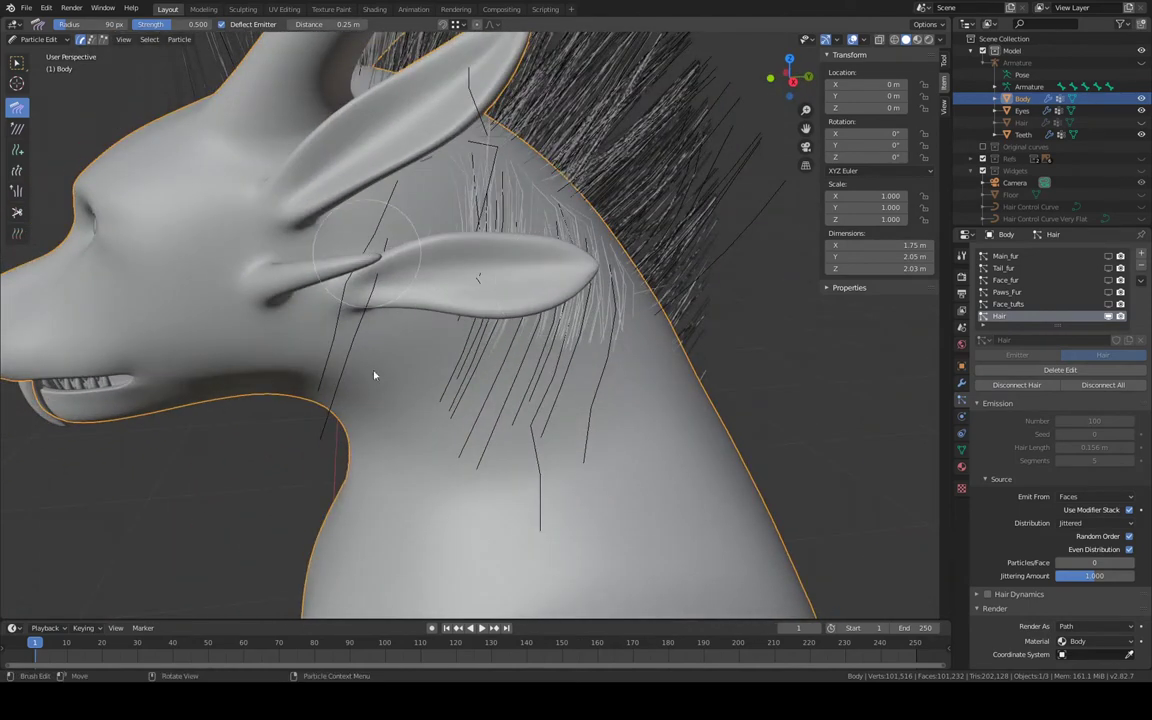
{"action": "mouse_move", "coordinate": [375, 378]}
{"action": "left_mouse_down"}
{"action": "mouse_move", "coordinate": [358, 457]}
{"action": "mouse_move", "coordinate": [411, 540]}
{"action": "left_mouse_up"}
{"action": "mouse_move", "coordinate": [411, 540]}
{"action": "middle_mouse_down"}
{"action": "mouse_move", "coordinate": [471, 509]}
{"action": "mouse_move", "coordinate": [553, 373]}
{"action": "middle_mouse_up"}
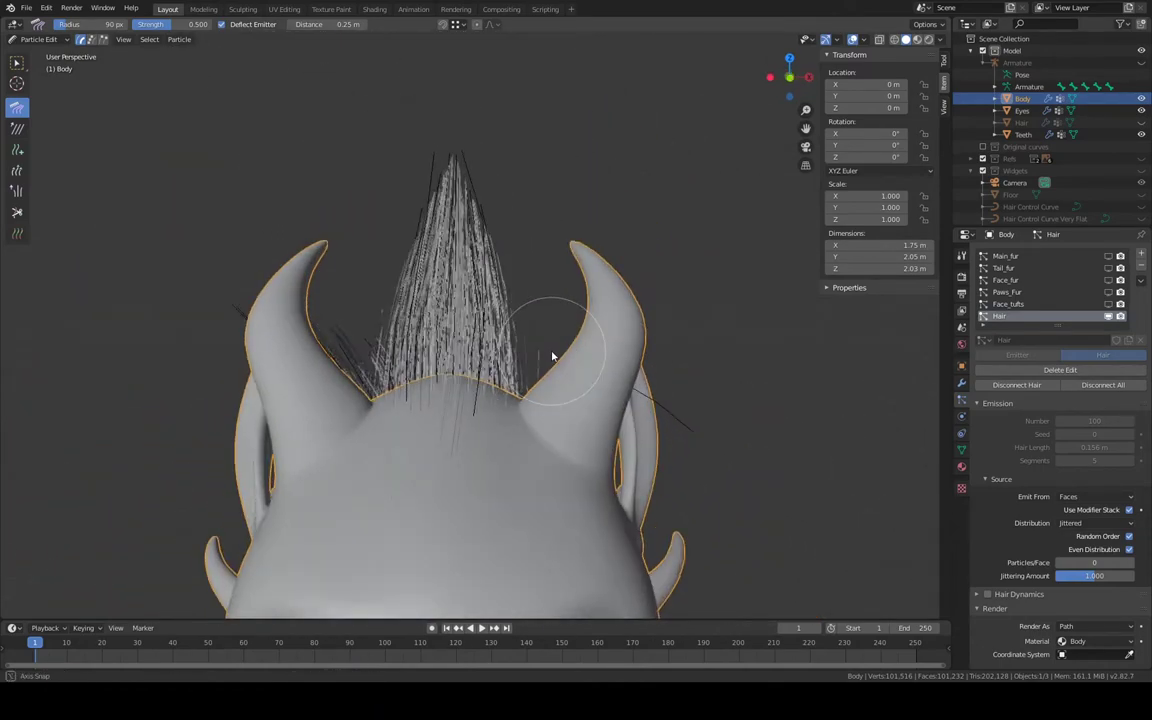
Comb the tuft's strands into a tighter vertical point.
{"action": "left_click_drag", "start_coordinate": [488, 303], "coordinate": [437, 85]}
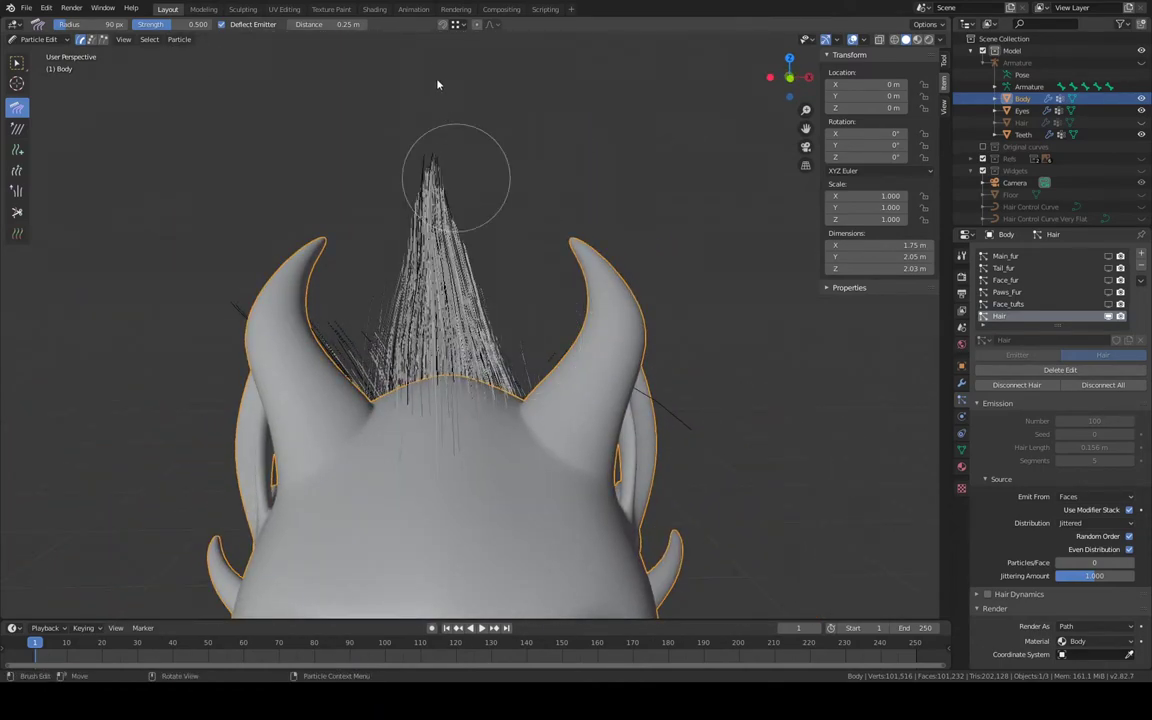
{"action": "left_click_drag", "start_coordinate": [460, 215], "coordinate": [373, 340]}
{"action": "mouse_move", "coordinate": [384, 274]}
{"action": "left_mouse_down"}
{"action": "mouse_move", "coordinate": [380, 252]}
{"action": "mouse_move", "coordinate": [419, 154]}
{"action": "left_mouse_up"}
{"action": "mouse_move", "coordinate": [537, 123]}
{"action": "middle_mouse_down"}
{"action": "mouse_move", "coordinate": [520, 231]}
{"action": "mouse_move", "coordinate": [496, 226]}
{"action": "middle_mouse_up"}
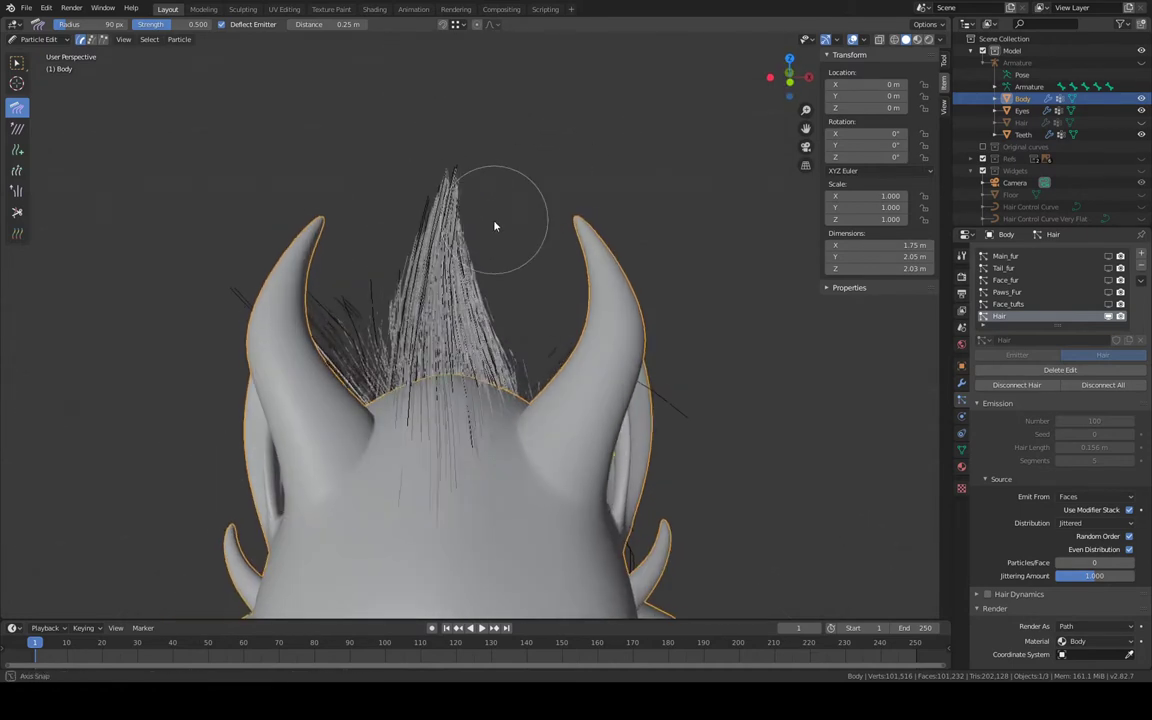
{"action": "left_click_drag", "start_coordinate": [514, 249], "coordinate": [491, 185]}
Lift the stray strands around the left horn upward.
{"action": "mouse_move", "coordinate": [508, 98]}
{"action": "middle_mouse_down"}
{"action": "mouse_move", "coordinate": [591, 170]}
{"action": "mouse_move", "coordinate": [571, 129]}
{"action": "mouse_move", "coordinate": [772, 58]}
{"action": "mouse_move", "coordinate": [663, 239]}
{"action": "mouse_move", "coordinate": [676, 368]}
{"action": "middle_mouse_up"}
{"action": "mouse_move", "coordinate": [655, 244]}
{"action": "left_mouse_down"}
{"action": "mouse_move", "coordinate": [609, 134]}
{"action": "mouse_move", "coordinate": [617, 129]}
{"action": "mouse_move", "coordinate": [635, 185]}
{"action": "mouse_move", "coordinate": [683, 100]}
{"action": "left_mouse_up"}
{"action": "mouse_move", "coordinate": [683, 100]}
{"action": "middle_mouse_down"}
{"action": "mouse_move", "coordinate": [648, 193]}
{"action": "mouse_move", "coordinate": [514, 206]}
{"action": "mouse_move", "coordinate": [340, 330]}
{"action": "mouse_move", "coordinate": [306, 298]}
{"action": "mouse_move", "coordinate": [314, 303]}
{"action": "middle_mouse_up"}
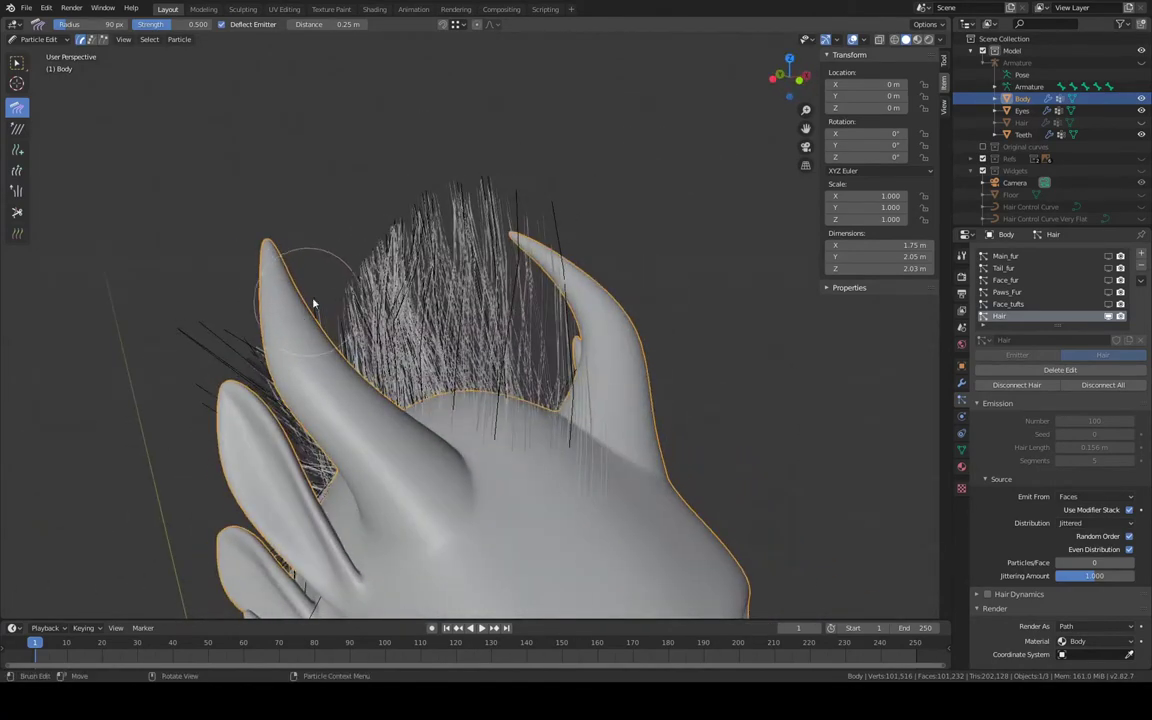
{"action": "mouse_move", "coordinate": [404, 265]}
{"action": "middle_mouse_down"}
{"action": "mouse_move", "coordinate": [398, 257]}
{"action": "mouse_move", "coordinate": [364, 276]}
{"action": "middle_mouse_up"}
{"action": "mouse_move", "coordinate": [364, 276]}
{"action": "left_mouse_down"}
{"action": "mouse_move", "coordinate": [244, 398]}
{"action": "mouse_move", "coordinate": [231, 463]}
{"action": "mouse_move", "coordinate": [283, 249]}
{"action": "mouse_move", "coordinate": [363, 97]}
{"action": "left_mouse_up"}
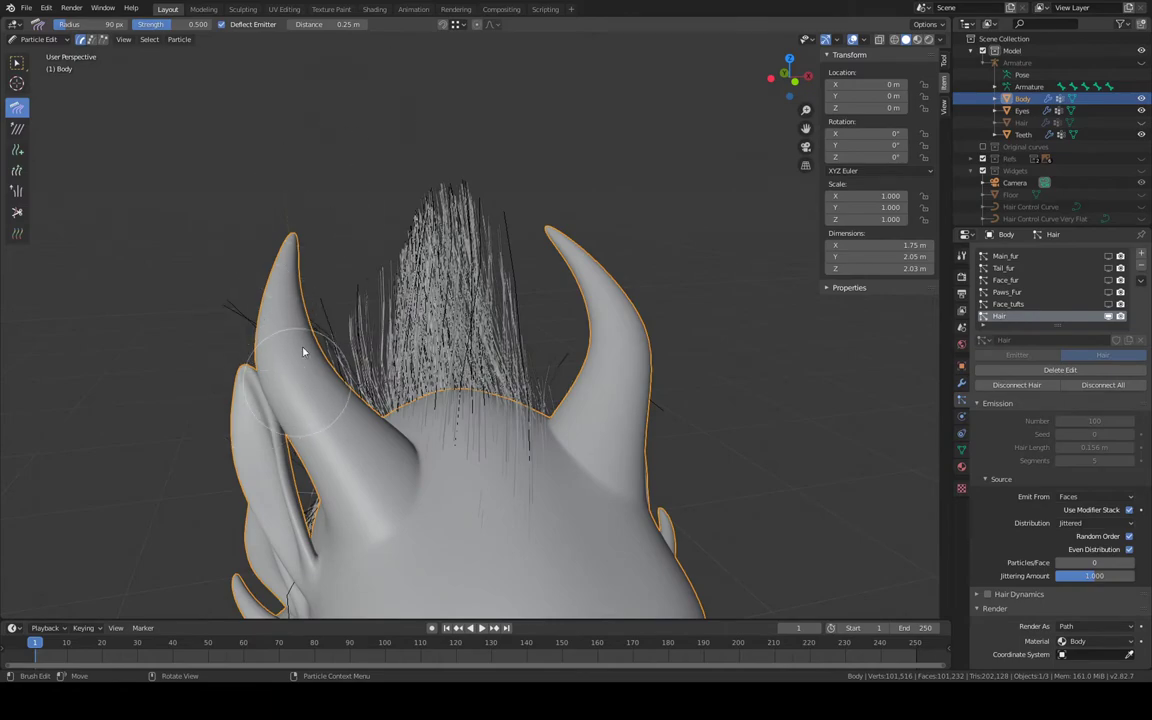
{"action": "mouse_move", "coordinate": [368, 129]}
{"action": "middle_mouse_down"}
{"action": "mouse_move", "coordinate": [450, 146]}
{"action": "mouse_move", "coordinate": [602, 95]}
{"action": "mouse_move", "coordinate": [690, 246]}
{"action": "mouse_move", "coordinate": [720, 249]}
{"action": "middle_mouse_up"}
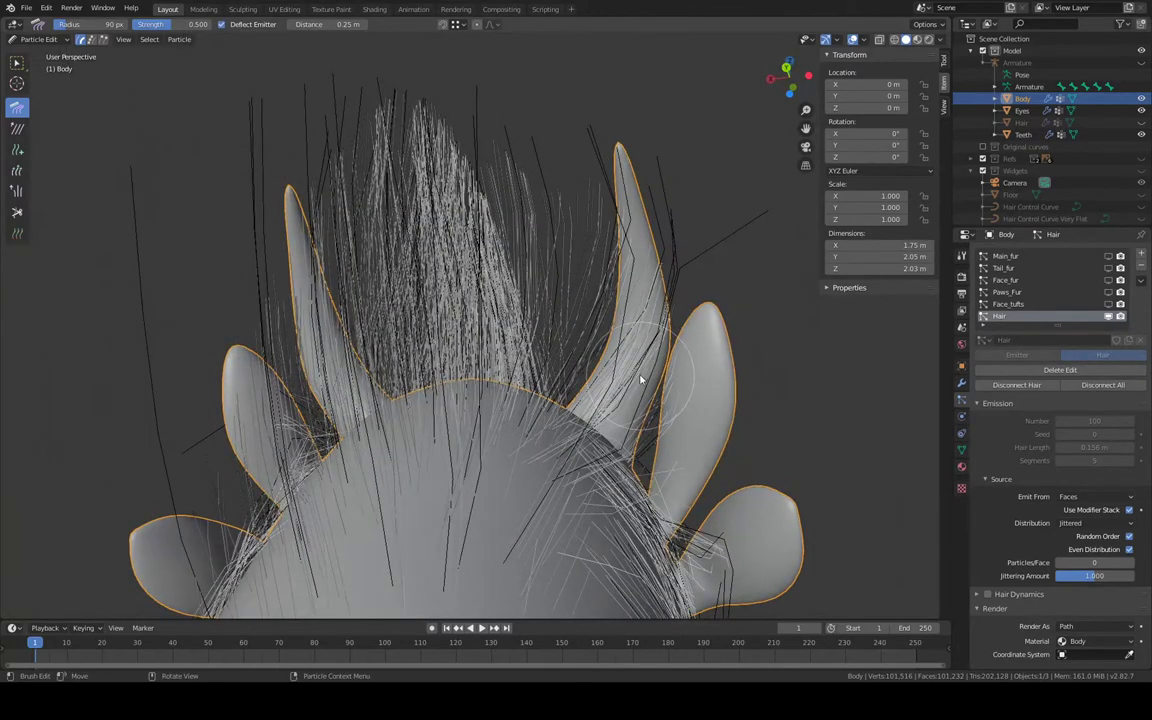
Comb the strands around the right horn and re-comb the central tuft upward.
{"action": "mouse_move", "coordinate": [586, 226]}
{"action": "left_mouse_down"}
{"action": "mouse_move", "coordinate": [629, 304]}
{"action": "mouse_move", "coordinate": [553, 72]}
{"action": "left_mouse_up"}
{"action": "middle_click_drag", "start_coordinate": [553, 72], "coordinate": [674, 337]}
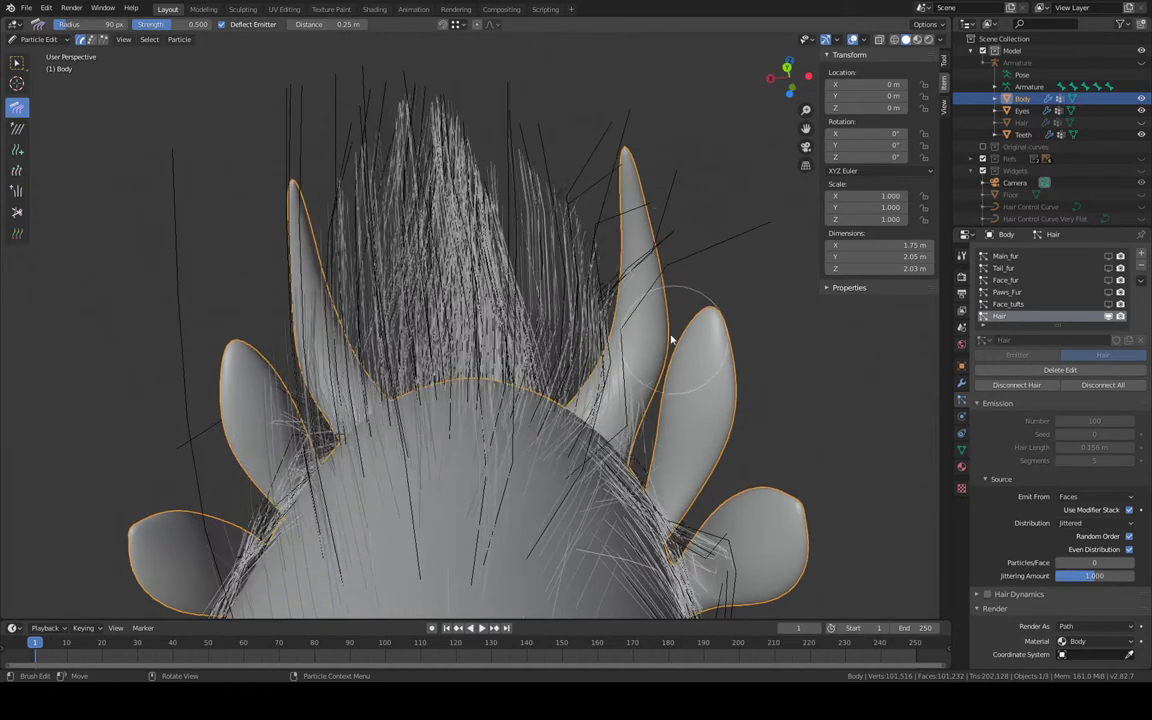
{"action": "left_click_drag", "start_coordinate": [581, 126], "coordinate": [594, 330]}
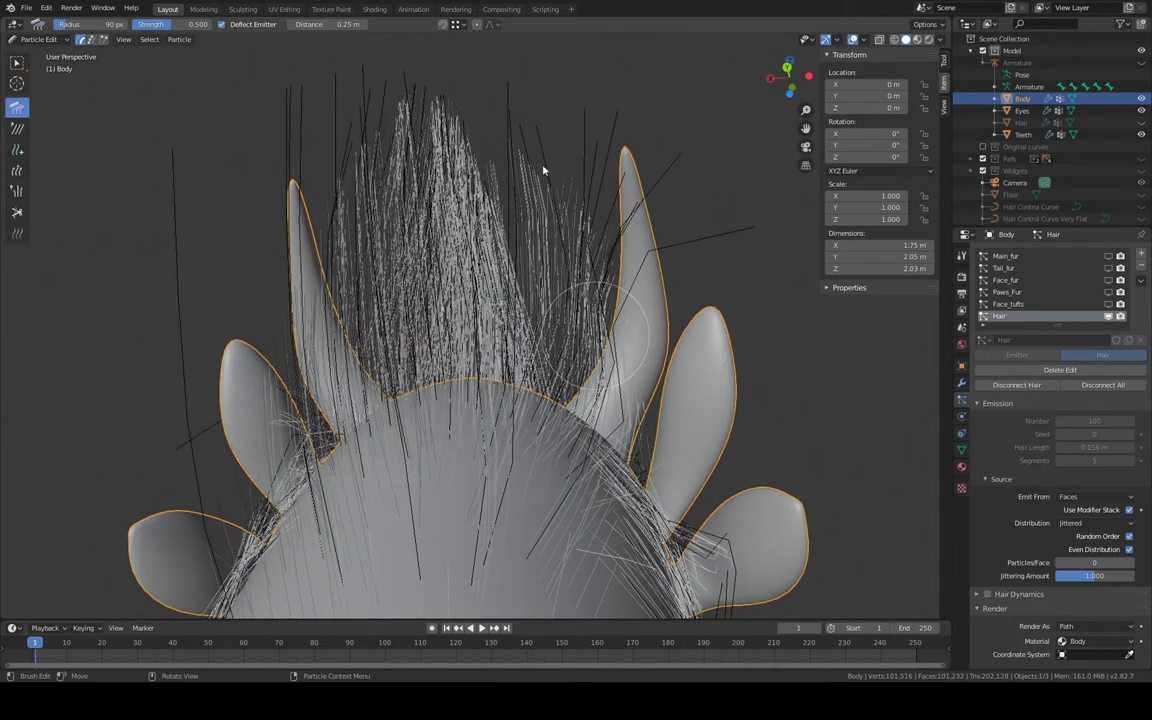
{"action": "mouse_move", "coordinate": [542, 170]}
{"action": "left_mouse_down"}
{"action": "mouse_move", "coordinate": [540, 141]}
{"action": "mouse_move", "coordinate": [571, 327]}
{"action": "mouse_move", "coordinate": [463, 49]}
{"action": "left_mouse_up"}
{"action": "left_click_drag", "start_coordinate": [480, 140], "coordinate": [586, 265]}
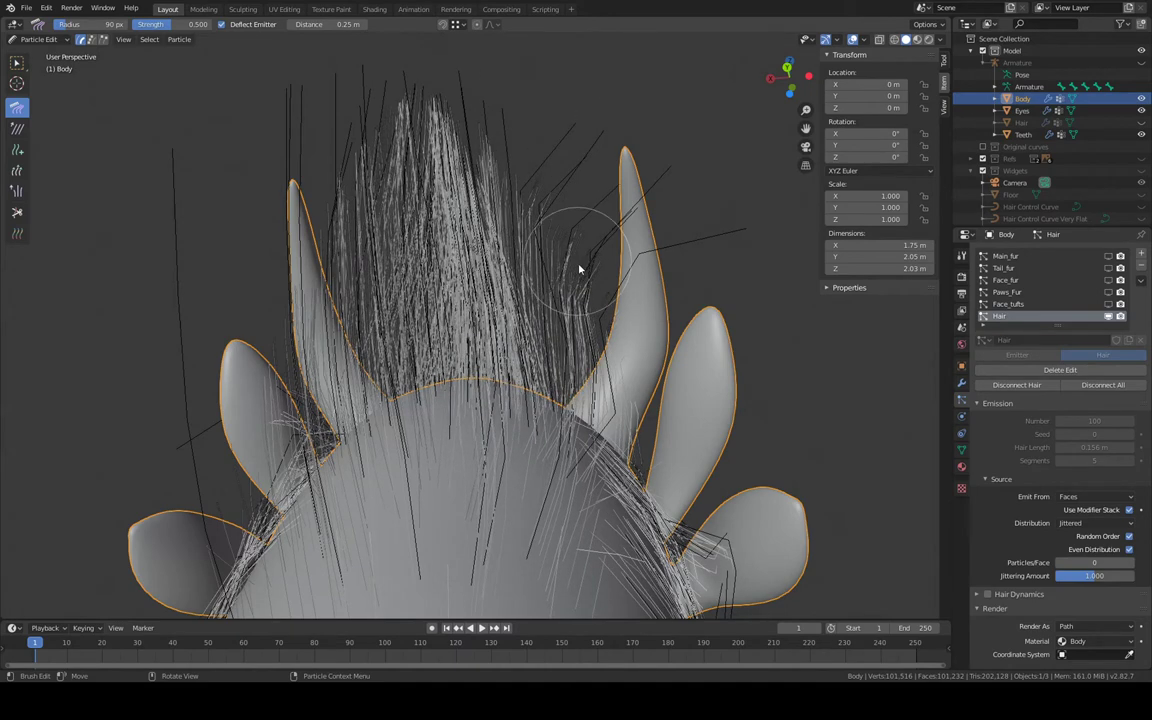
{"action": "mouse_move", "coordinate": [571, 69]}
{"action": "left_mouse_down"}
{"action": "mouse_move", "coordinate": [517, 77]}
{"action": "mouse_move", "coordinate": [617, 268]}
{"action": "left_mouse_up"}
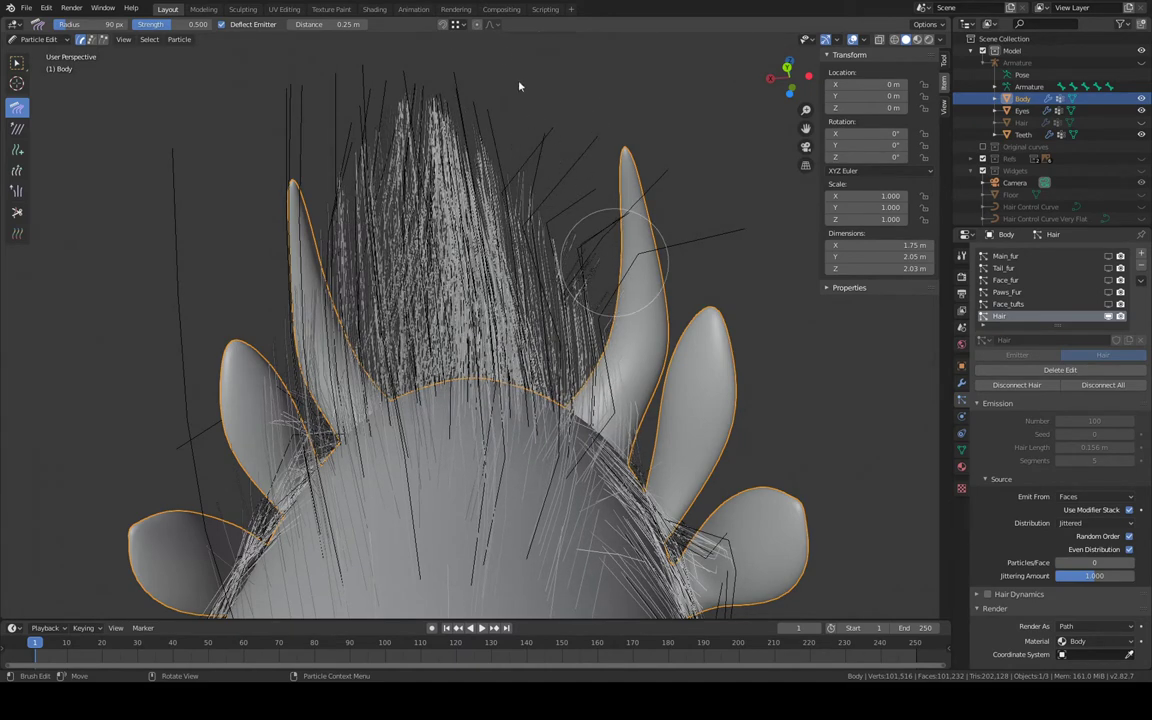
{"action": "left_click_drag", "start_coordinate": [466, 71], "coordinate": [455, 27]}
{"action": "mouse_move", "coordinate": [571, 218]}
{"action": "left_mouse_down"}
{"action": "mouse_move", "coordinate": [468, 62]}
{"action": "mouse_move", "coordinate": [576, 185]}
{"action": "left_mouse_up"}
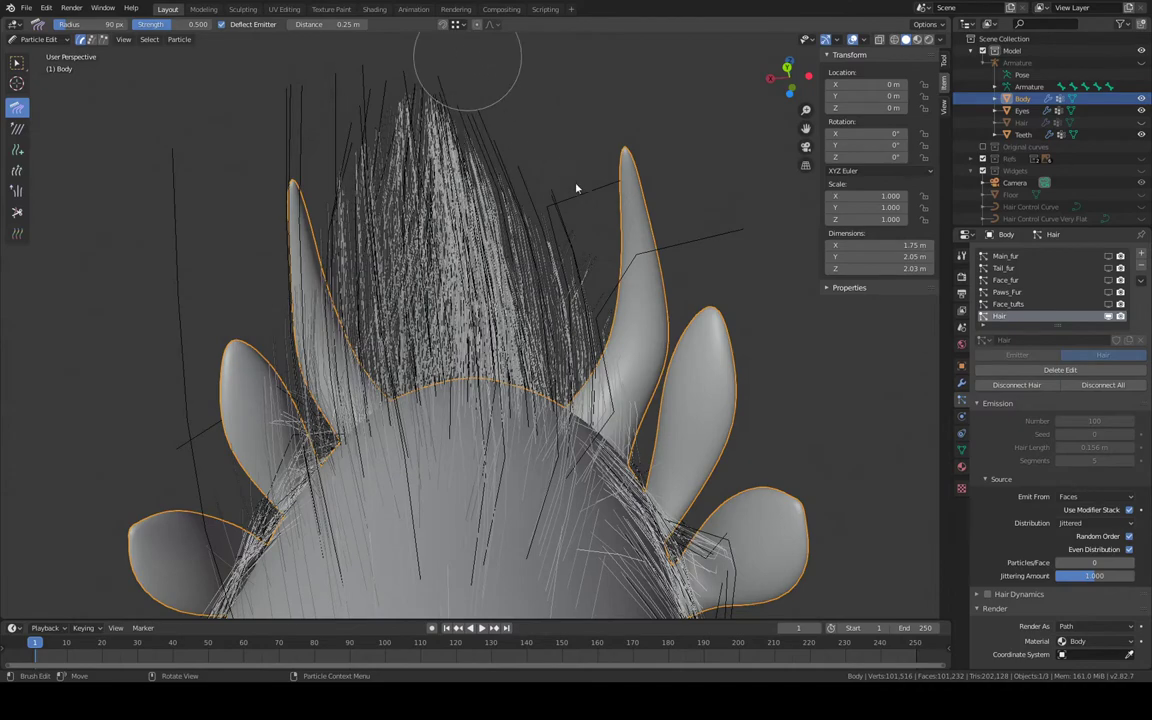
{"action": "mouse_move", "coordinate": [522, 113]}
{"action": "left_mouse_down"}
{"action": "mouse_move", "coordinate": [555, 103]}
{"action": "mouse_move", "coordinate": [586, 170]}
{"action": "left_mouse_up"}
{"action": "mouse_move", "coordinate": [586, 170]}
{"action": "middle_mouse_down"}
{"action": "mouse_move", "coordinate": [563, 147]}
{"action": "mouse_move", "coordinate": [576, 244]}
{"action": "mouse_move", "coordinate": [656, 378]}
{"action": "mouse_move", "coordinate": [666, 430]}
{"action": "mouse_move", "coordinate": [617, 400]}
{"action": "mouse_move", "coordinate": [563, 303]}
{"action": "mouse_move", "coordinate": [551, 246]}
{"action": "middle_mouse_up"}
From a tilted rear angle, comb the stray strands on both sides of the tuft upward.
{"action": "middle_click_drag", "start_coordinate": [450, 277], "coordinate": [393, 327]}
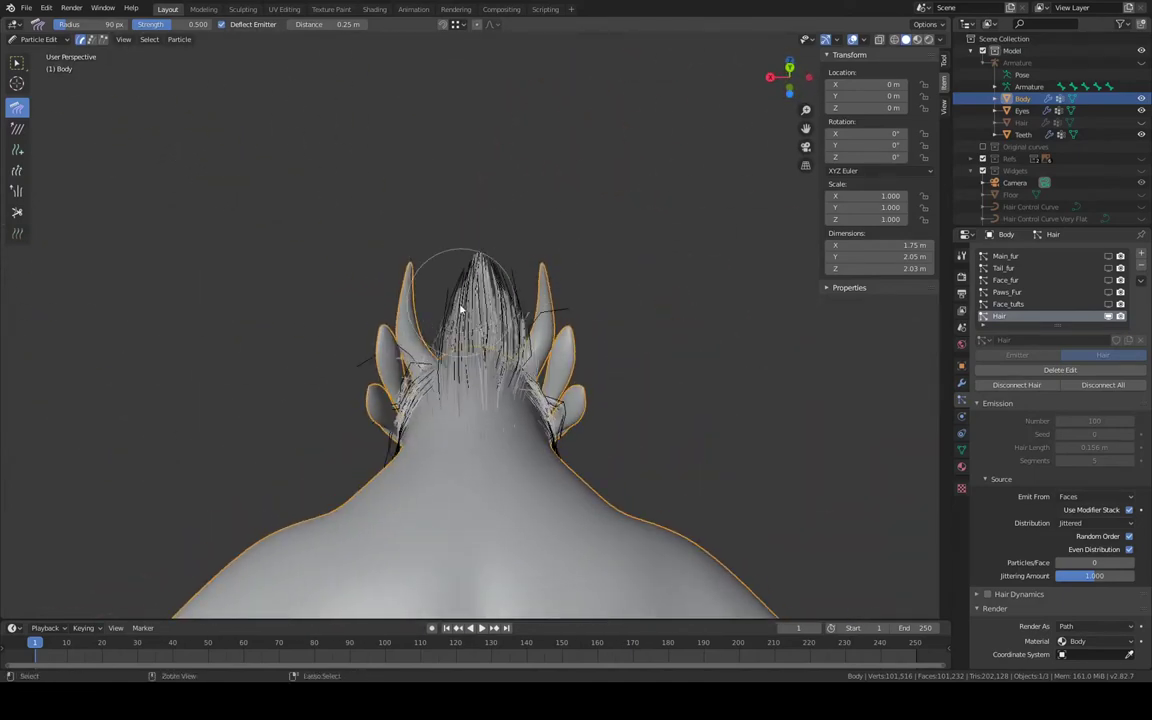
{"action": "left_click_drag", "start_coordinate": [415, 274], "coordinate": [463, 145]}
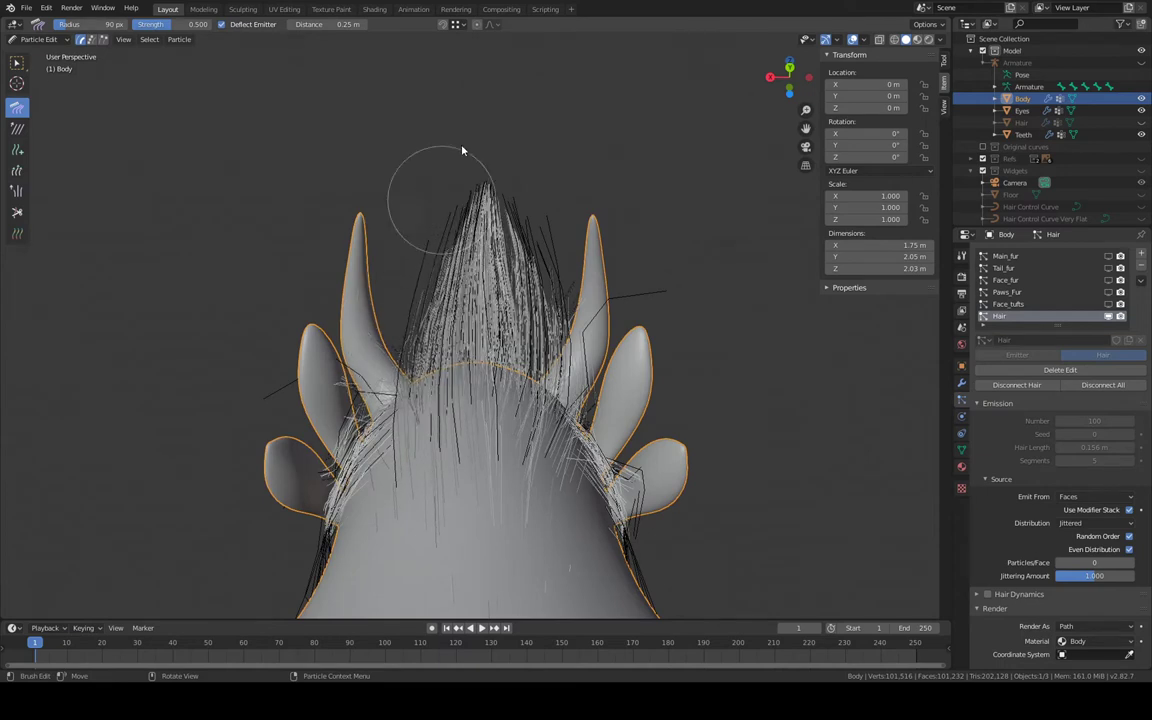
{"action": "left_click_drag", "start_coordinate": [559, 201], "coordinate": [527, 113]}
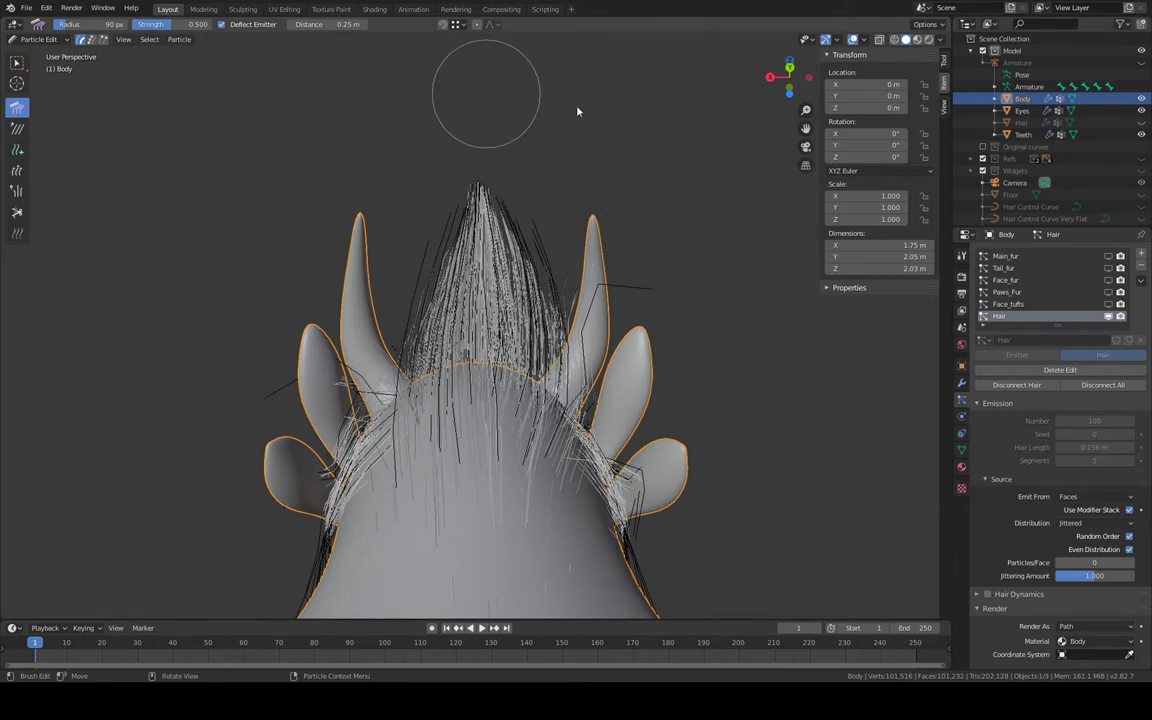
{"action": "mouse_move", "coordinate": [500, 98]}
{"action": "middle_mouse_down"}
{"action": "mouse_move", "coordinate": [675, 256]}
{"action": "mouse_move", "coordinate": [640, 245]}
{"action": "middle_mouse_up"}
Set the children Display Amount to 100 and check the hair from the side and back.
{"action": "scroll", "coordinate": [1130, 330], "scroll_direction": "down", "scroll_amount": 3}
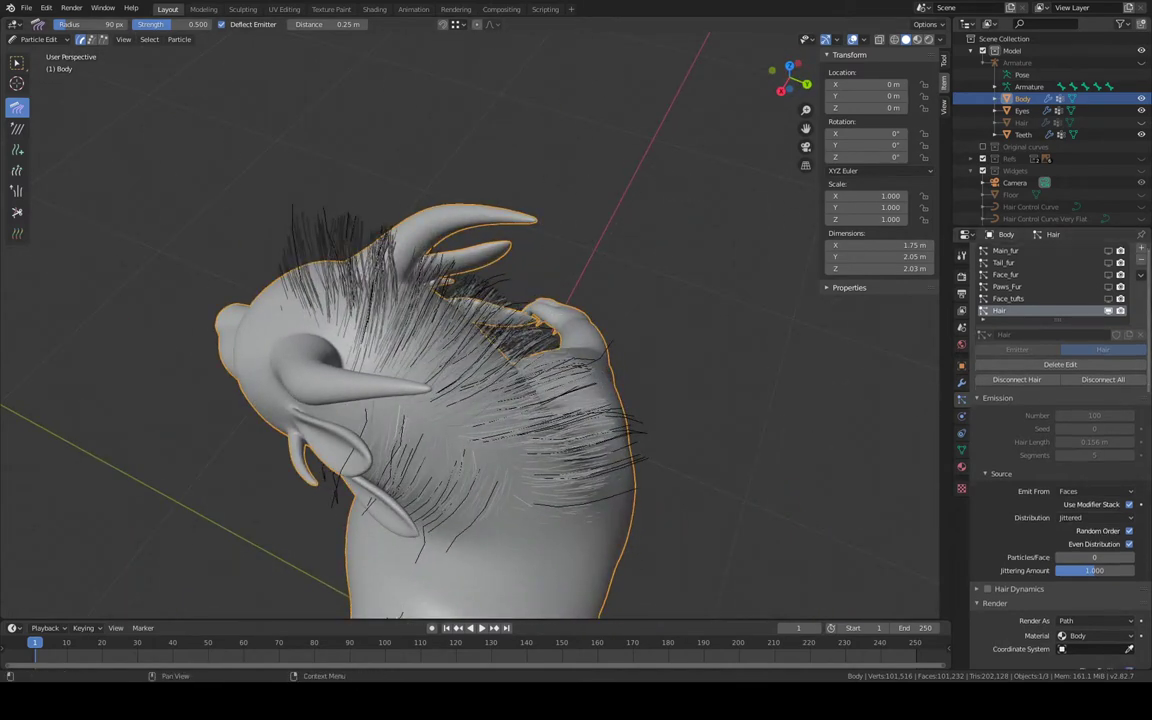
{"action": "scroll", "coordinate": [1127, 380], "scroll_direction": "down", "scroll_amount": 3}
{"action": "scroll", "coordinate": [1124, 430], "scroll_direction": "down", "scroll_amount": 3}
{"action": "scroll", "coordinate": [1120, 470], "scroll_direction": "down", "scroll_amount": 1}
{"action": "left_click", "coordinate": [1118, 474]}
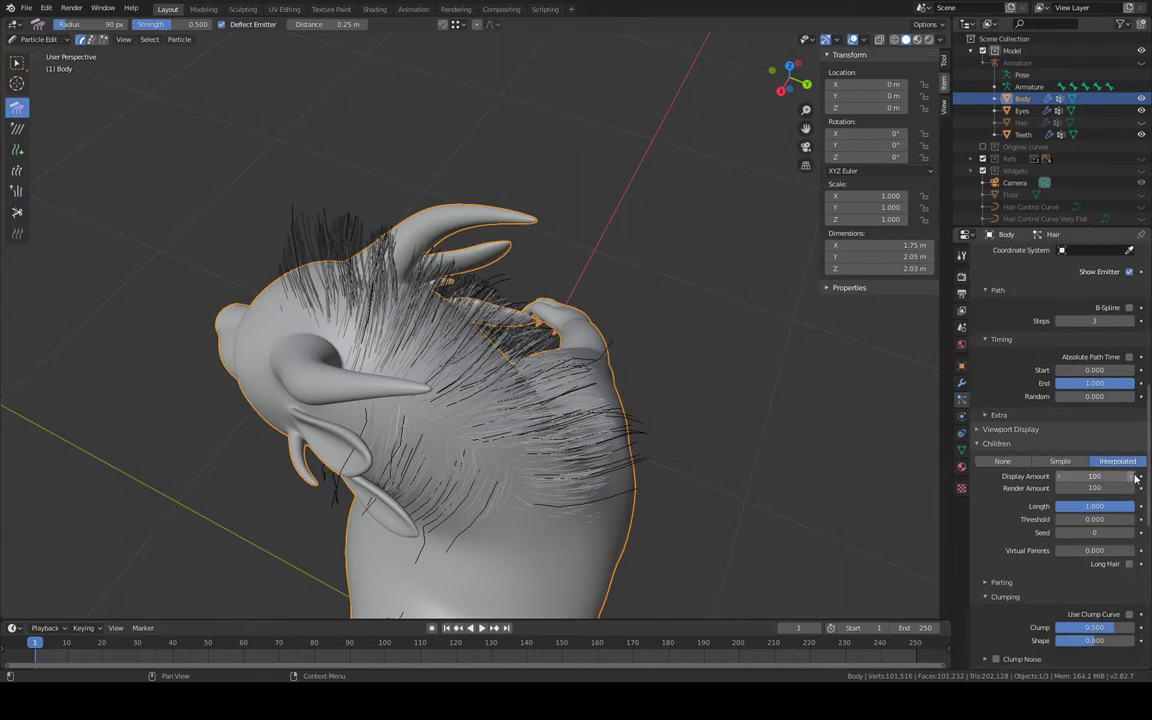
{"action": "mouse_move", "coordinate": [540, 310]}
{"action": "middle_mouse_down"}
{"action": "mouse_move", "coordinate": [580, 298]}
{"action": "mouse_move", "coordinate": [571, 345]}
{"action": "middle_mouse_up"}
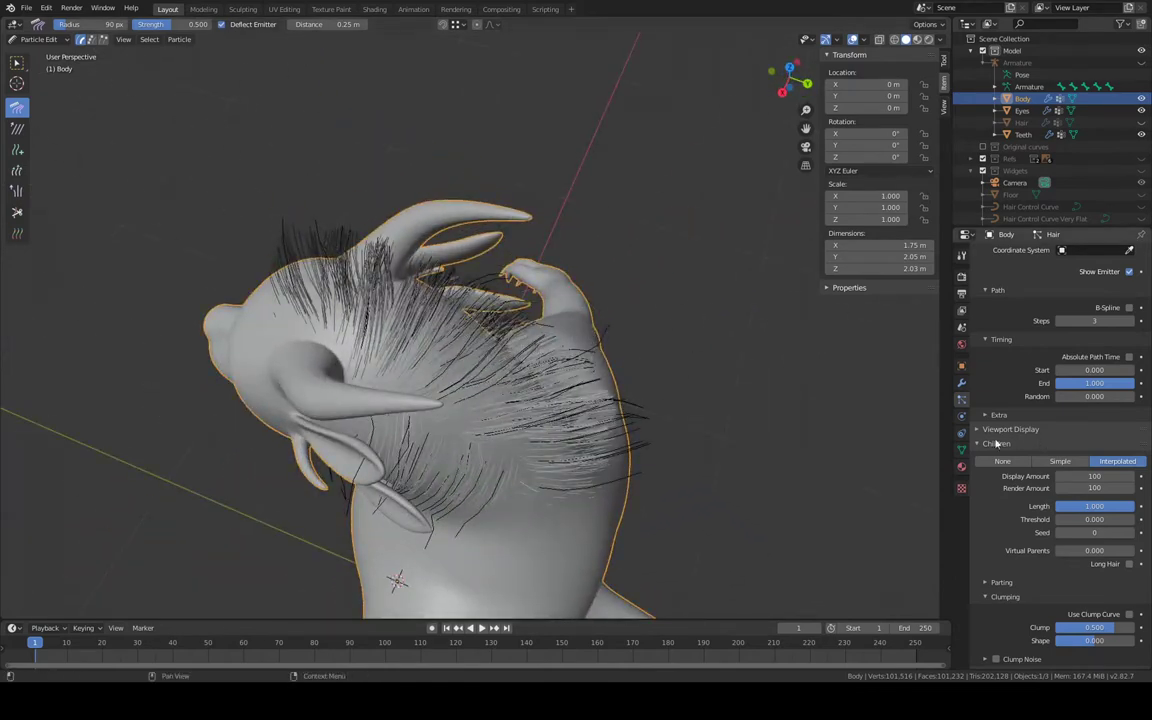
{"action": "mouse_move", "coordinate": [805, 368]}
{"action": "middle_mouse_down"}
{"action": "mouse_move", "coordinate": [805, 352]}
{"action": "mouse_move", "coordinate": [697, 311]}
{"action": "mouse_move", "coordinate": [838, 337]}
{"action": "middle_mouse_up"}
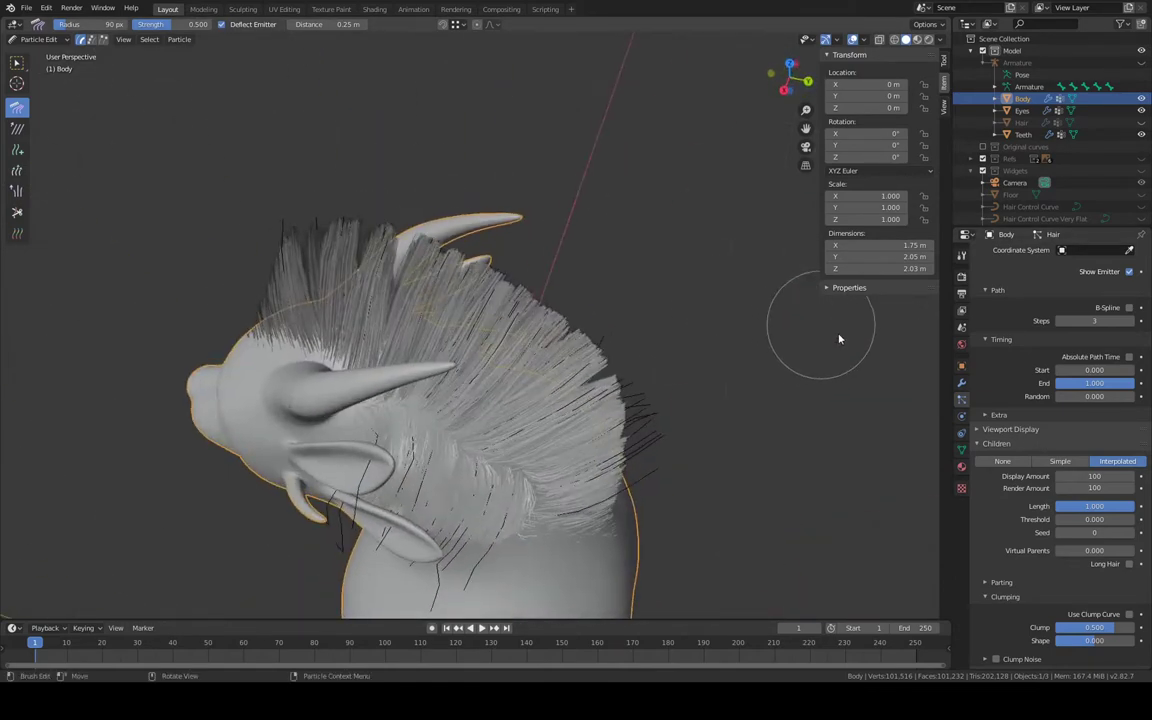
Lower the children Display Amount to 40.
{"action": "left_click", "coordinate": [1121, 472]}
{"action": "type", "text": "30"}
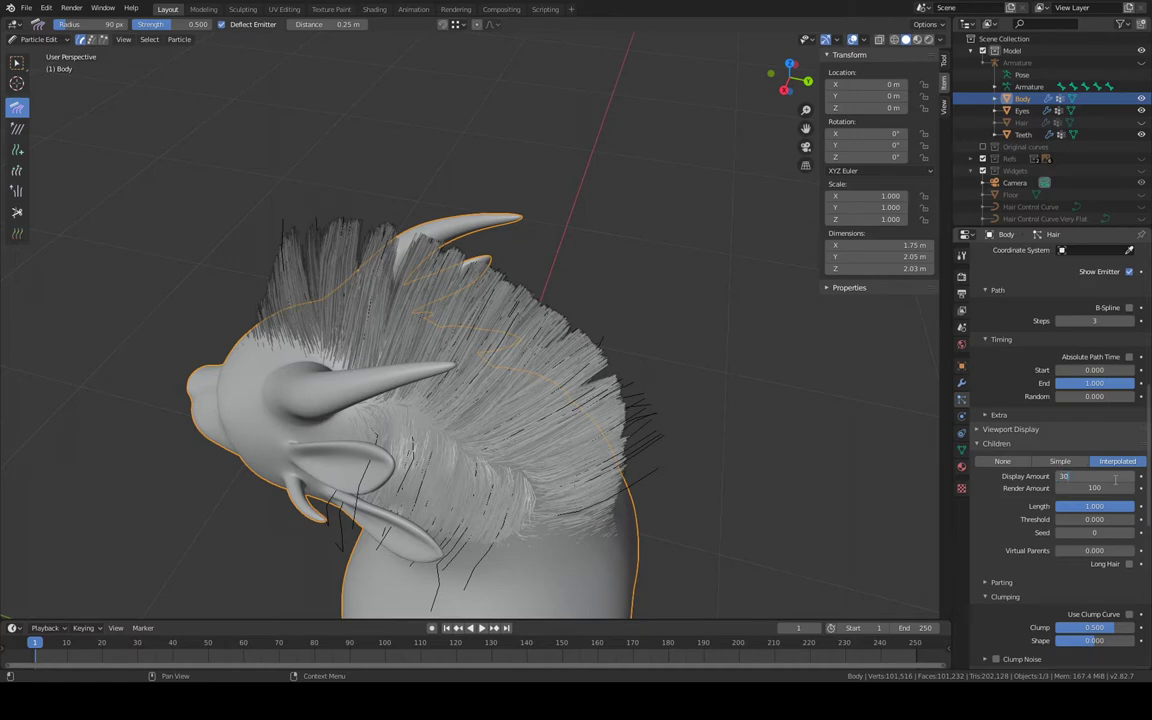
{"action": "type", "text": "40"}
{"action": "key", "text": "Return"}
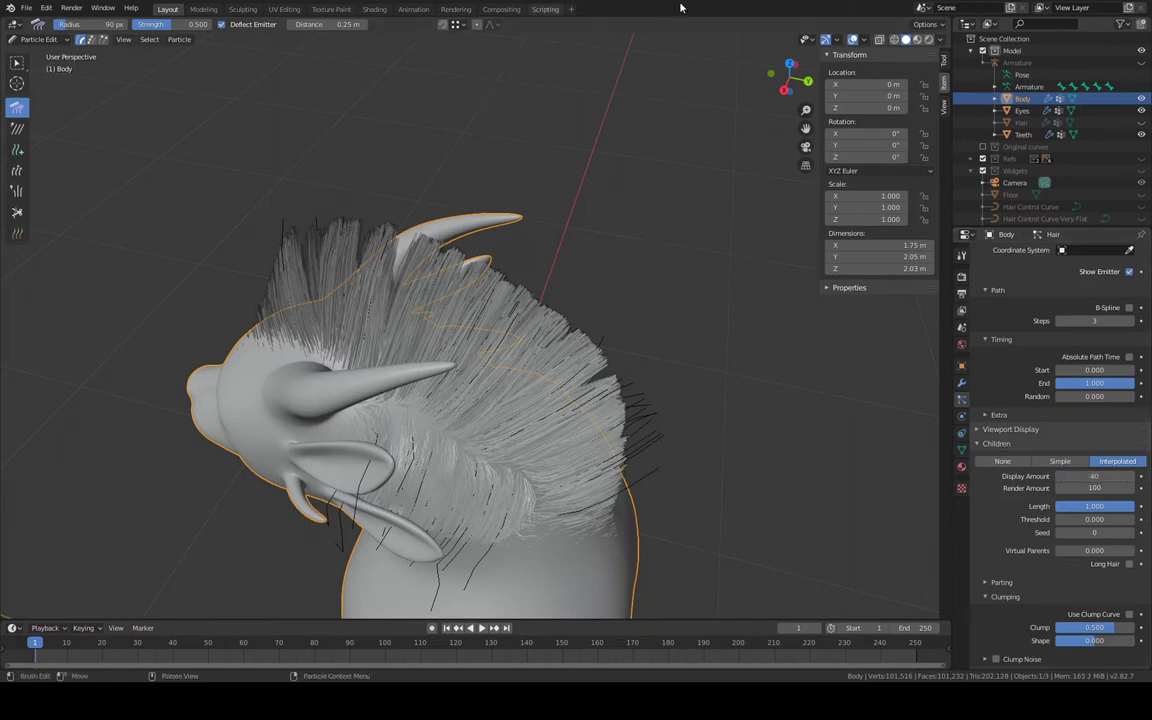
{"action": "mouse_move", "coordinate": [668, 110]}
{"action": "middle_mouse_down"}
{"action": "mouse_move", "coordinate": [588, 174]}
{"action": "mouse_move", "coordinate": [663, 170]}
{"action": "mouse_move", "coordinate": [663, 154]}
{"action": "mouse_move", "coordinate": [681, 157]}
{"action": "mouse_move", "coordinate": [667, 180]}
{"action": "middle_mouse_up"}
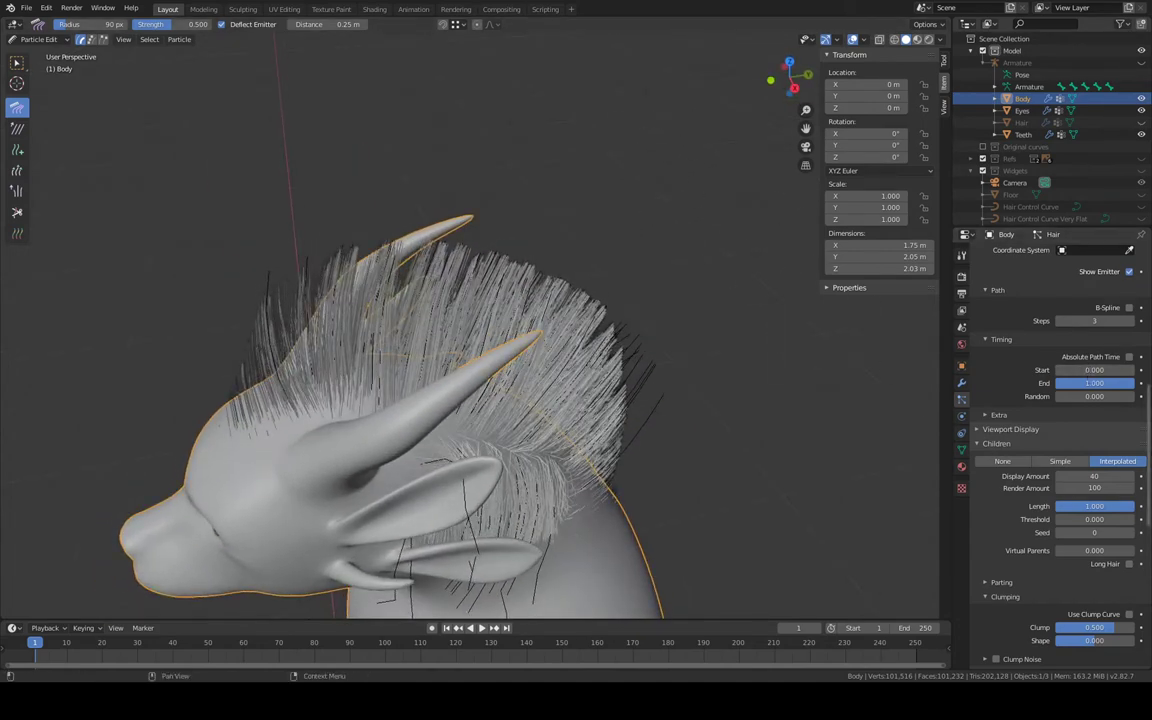
{"action": "scroll", "coordinate": [1120, 471], "scroll_direction": "up", "scroll_amount": 4}
{"action": "scroll", "coordinate": [1120, 471], "scroll_direction": "down", "scroll_amount": 6}
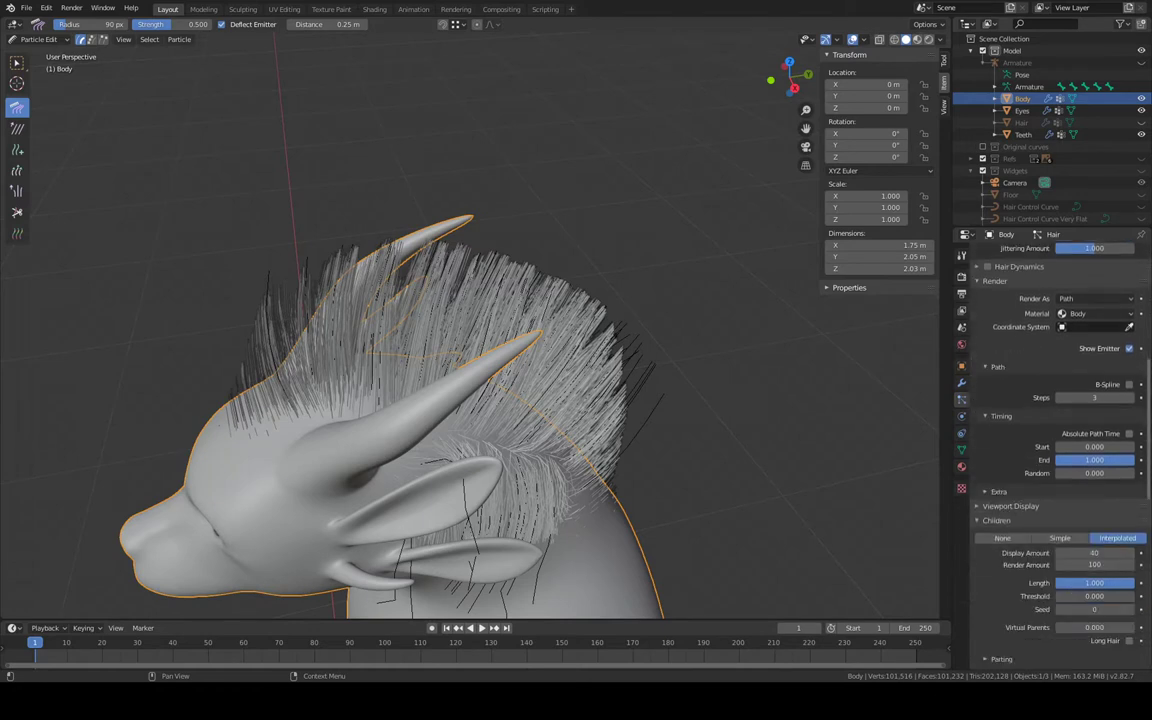
{"action": "scroll", "coordinate": [1104, 497], "scroll_direction": "down", "scroll_amount": 2}
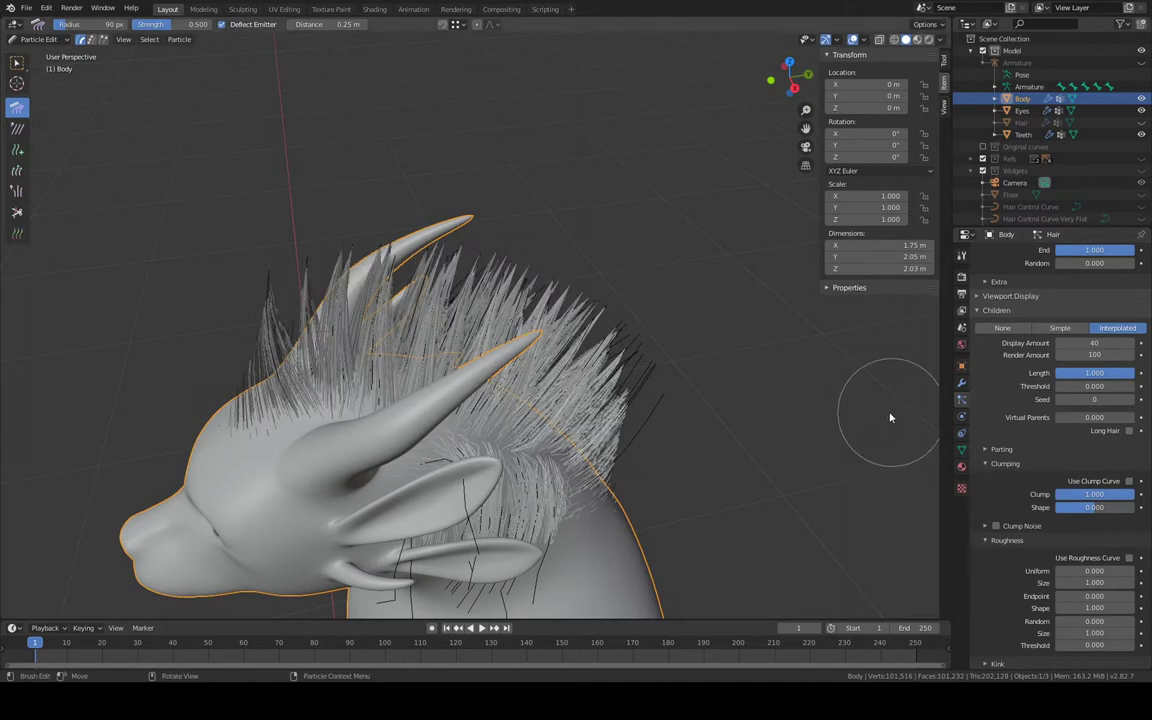
Toggle Use Clump Curve on and off, then set Clump to 0.8 and finally 1.000.
{"action": "left_click", "coordinate": [1106, 482]}
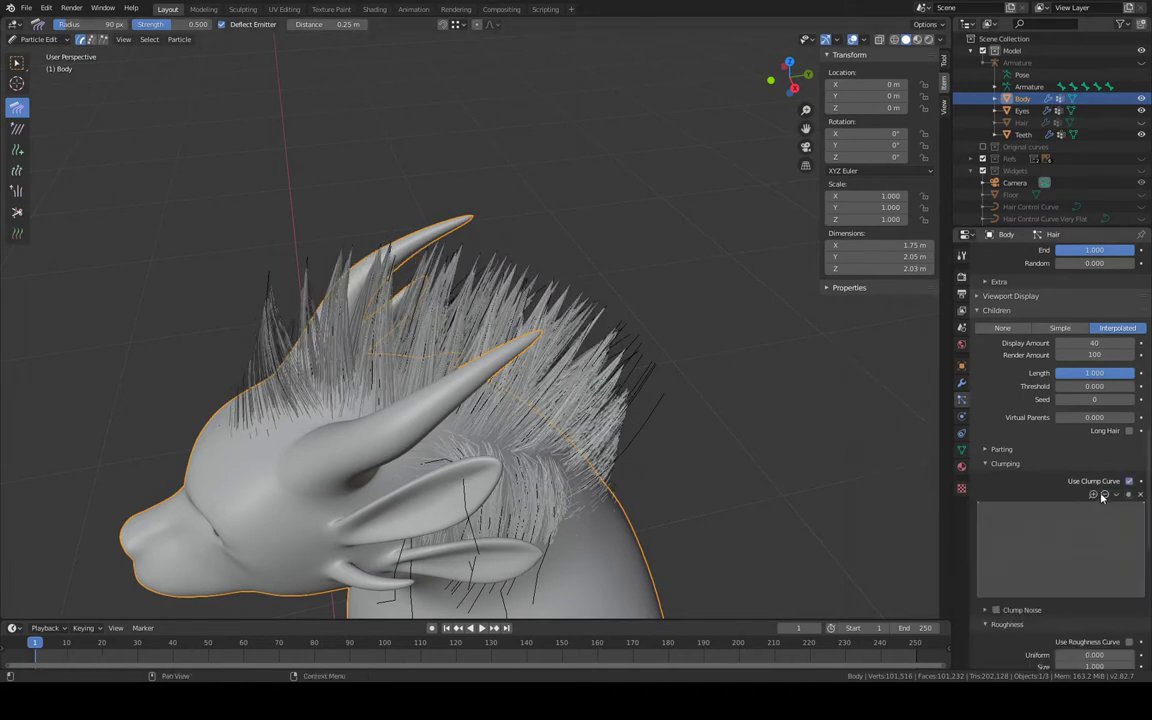
{"action": "left_click", "coordinate": [1117, 483]}
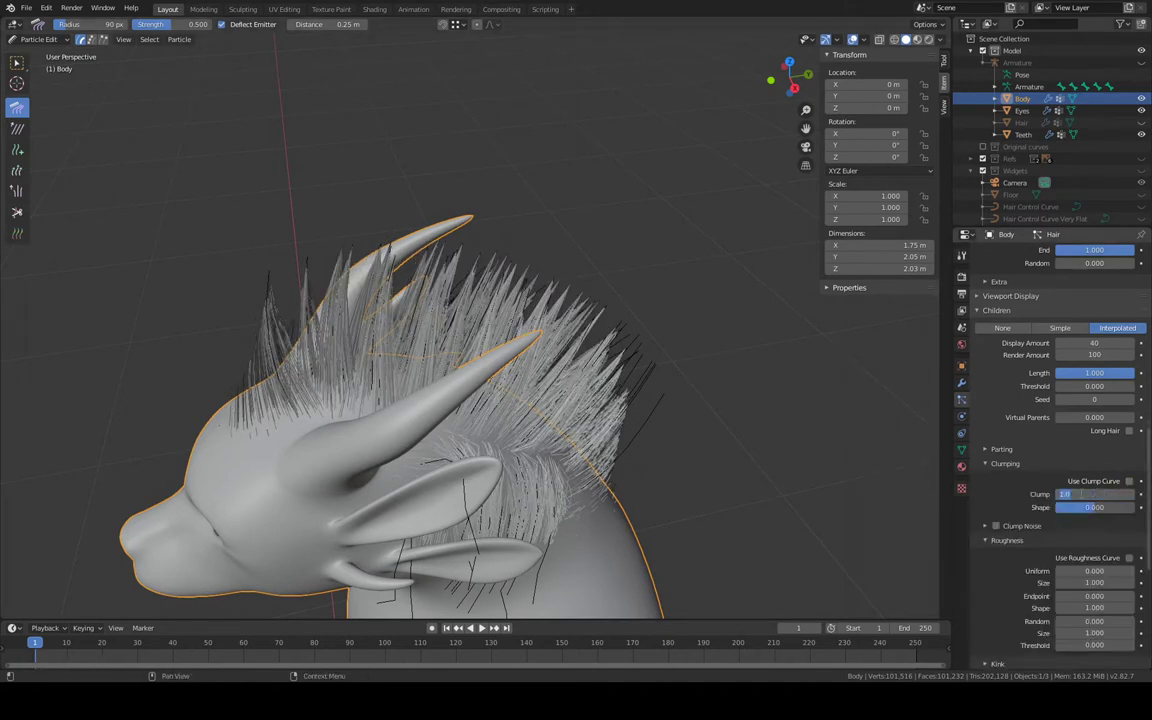
{"action": "key", "text": "Return"}
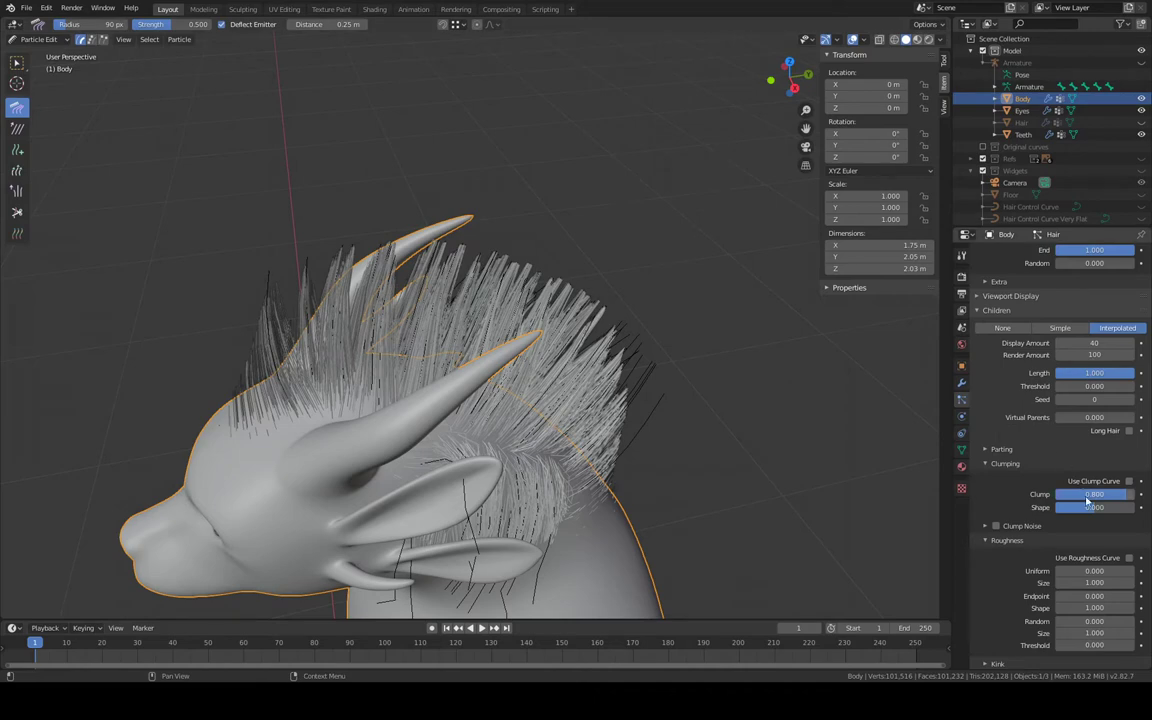
{"action": "key", "text": "Return"}
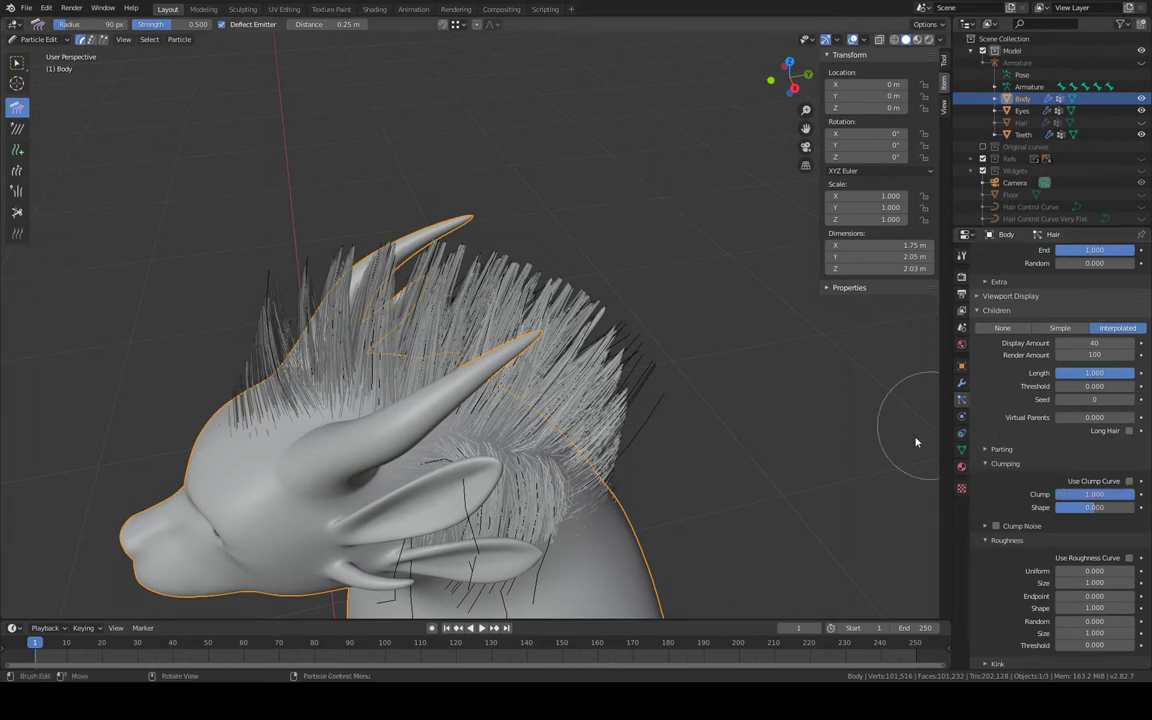
{"action": "mouse_move", "coordinate": [876, 405]}
{"action": "middle_mouse_down"}
{"action": "mouse_move", "coordinate": [640, 266]}
{"action": "mouse_move", "coordinate": [707, 360]}
{"action": "mouse_move", "coordinate": [722, 283]}
{"action": "mouse_move", "coordinate": [715, 342]}
{"action": "middle_mouse_up"}
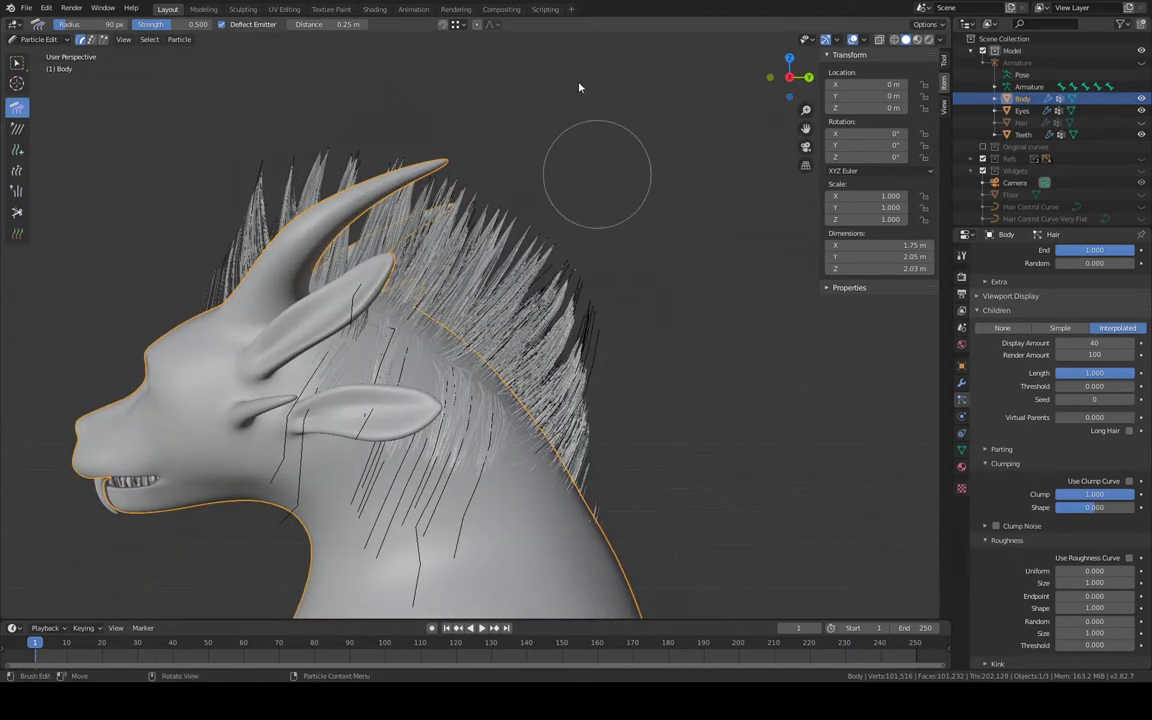
Comb the hair near the horn and the upper mane upward.
{"action": "middle_click_drag", "start_coordinate": [579, 90], "coordinate": [668, 132]}
{"action": "left_click_drag", "start_coordinate": [261, 263], "coordinate": [375, 108]}
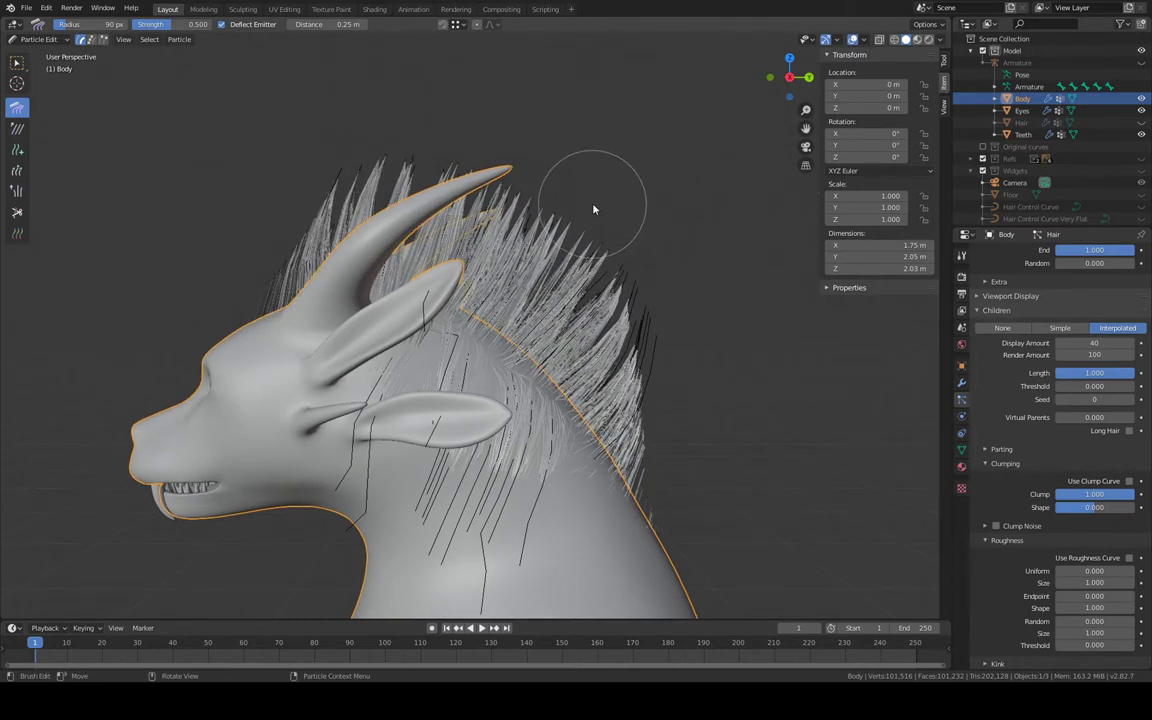
{"action": "left_click_drag", "start_coordinate": [591, 206], "coordinate": [599, 224]}
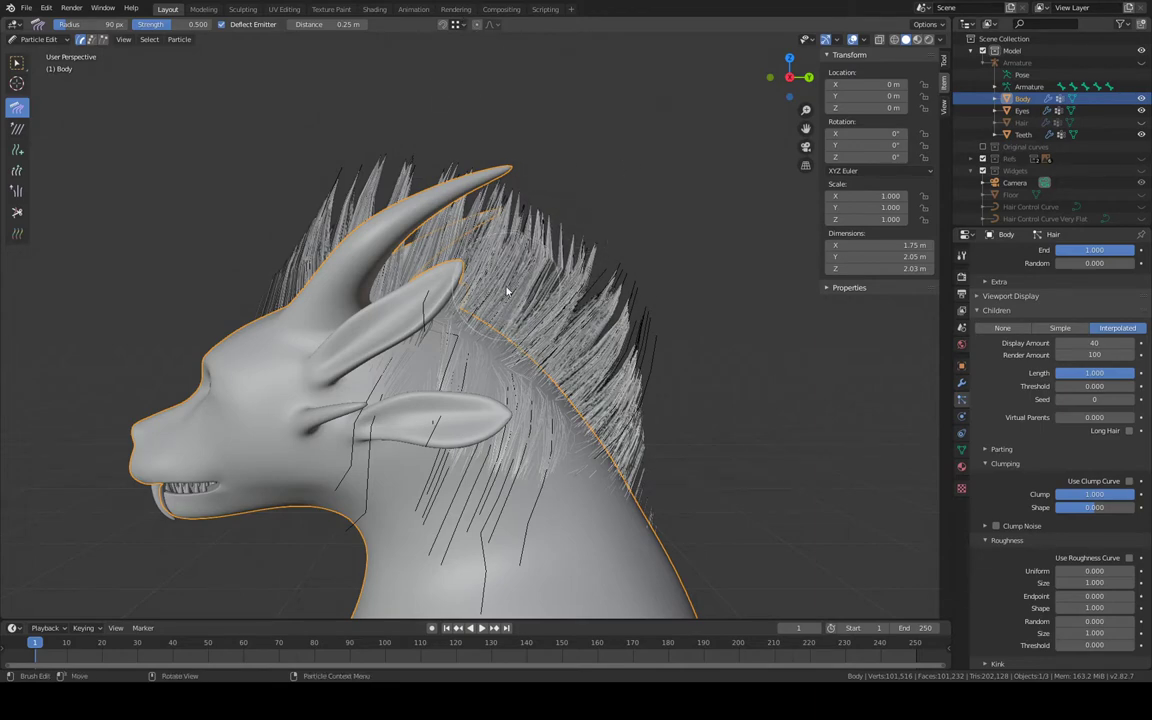
In Right Orthographic view, comb the crest and the hair behind the horn upright.
{"action": "key", "text": "KP_3"}
{"action": "scroll", "coordinate": [521, 273], "scroll_direction": "down", "scroll_amount": 1}
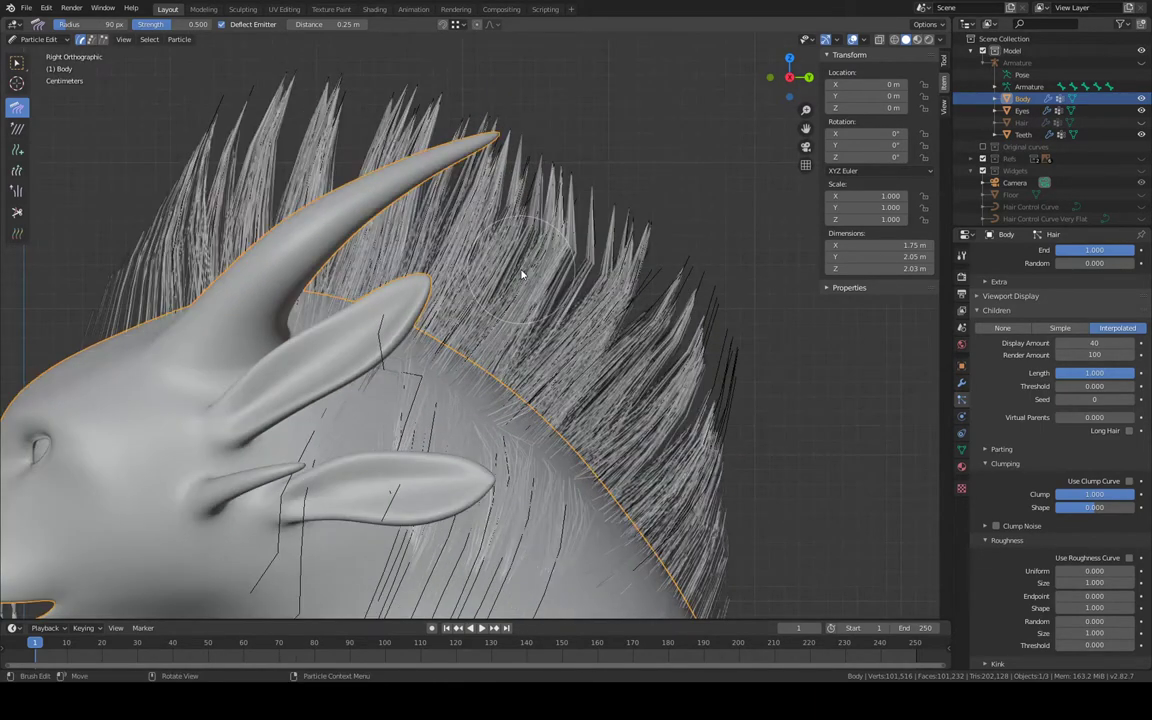
{"action": "mouse_move", "coordinate": [521, 273]}
{"action": "middle_mouse_down"}
{"action": "mouse_move", "coordinate": [514, 318]}
{"action": "mouse_move", "coordinate": [403, 249]}
{"action": "mouse_move", "coordinate": [410, 302]}
{"action": "middle_mouse_up"}
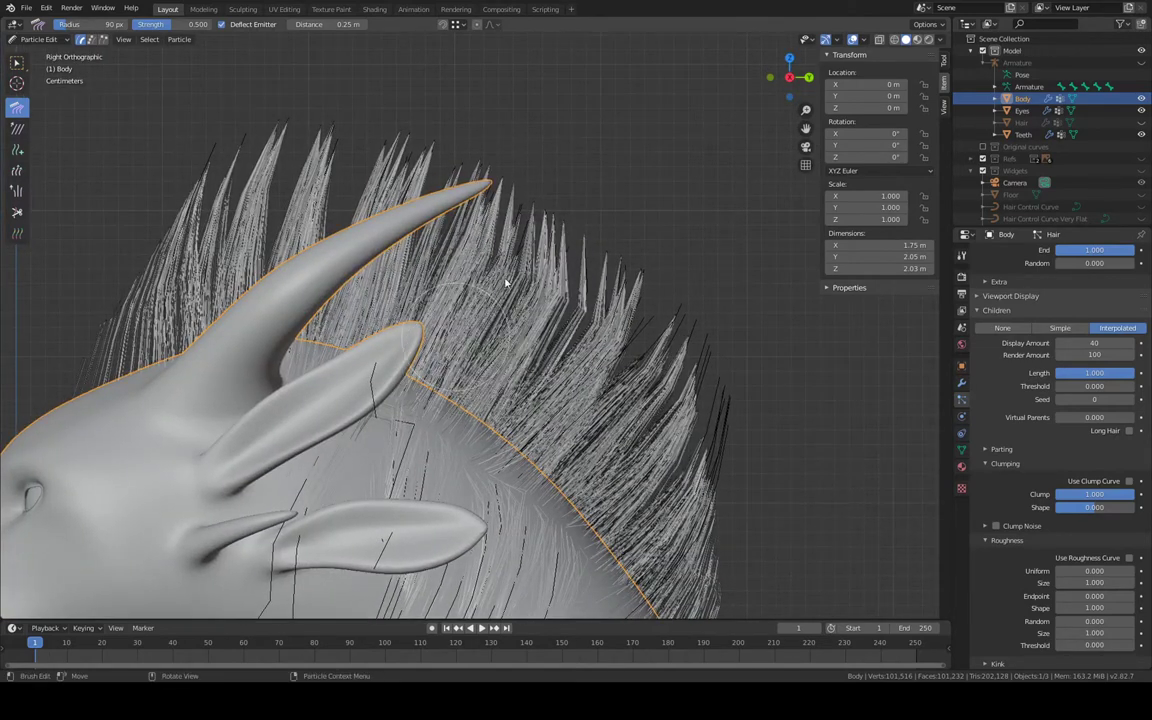
{"action": "mouse_move", "coordinate": [506, 283]}
{"action": "left_mouse_down"}
{"action": "mouse_move", "coordinate": [520, 207]}
{"action": "mouse_move", "coordinate": [488, 180]}
{"action": "mouse_move", "coordinate": [488, 134]}
{"action": "left_mouse_up"}
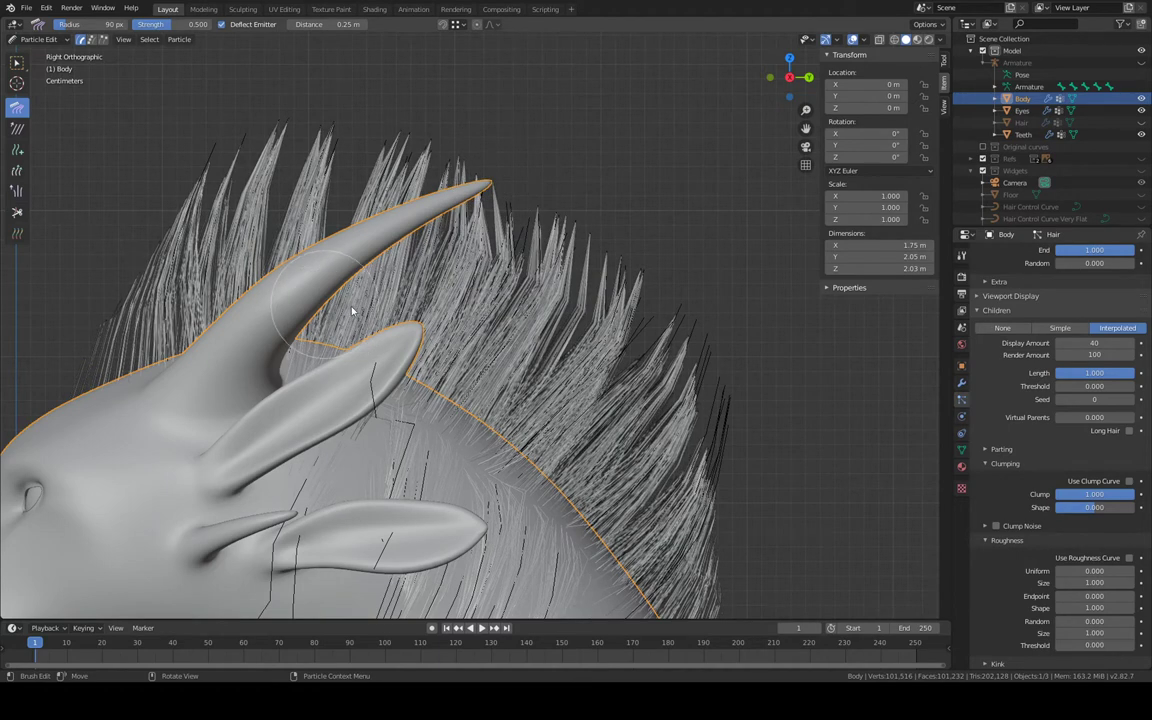
{"action": "mouse_move", "coordinate": [352, 311]}
{"action": "left_mouse_down"}
{"action": "mouse_move", "coordinate": [455, 310]}
{"action": "mouse_move", "coordinate": [442, 333]}
{"action": "mouse_move", "coordinate": [400, 300]}
{"action": "mouse_move", "coordinate": [310, 275]}
{"action": "mouse_move", "coordinate": [303, 291]}
{"action": "mouse_move", "coordinate": [319, 301]}
{"action": "mouse_move", "coordinate": [143, 322]}
{"action": "mouse_move", "coordinate": [277, 272]}
{"action": "mouse_move", "coordinate": [116, 303]}
{"action": "mouse_move", "coordinate": [148, 314]}
{"action": "mouse_move", "coordinate": [245, 255]}
{"action": "mouse_move", "coordinate": [290, 270]}
{"action": "left_mouse_up"}
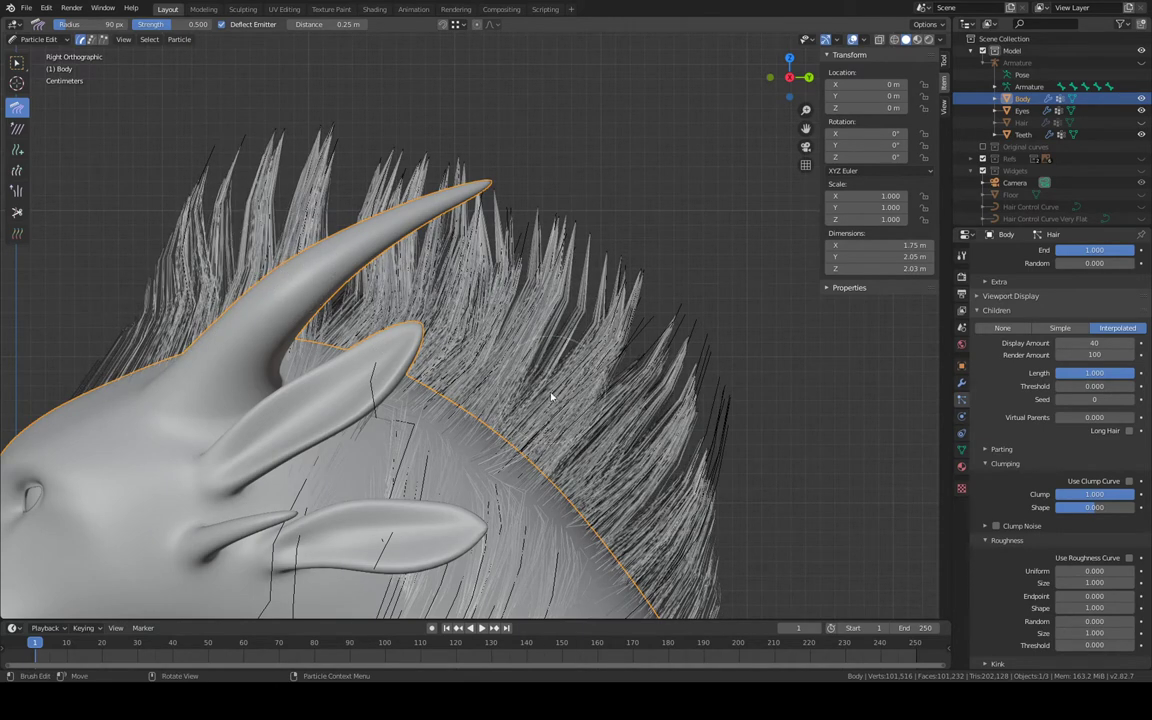
{"action": "mouse_move", "coordinate": [586, 429]}
{"action": "left_mouse_down"}
{"action": "mouse_move", "coordinate": [591, 437]}
{"action": "mouse_move", "coordinate": [507, 391]}
{"action": "mouse_move", "coordinate": [535, 368]}
{"action": "left_mouse_up"}
{"action": "middle_click_drag", "start_coordinate": [617, 380], "coordinate": [582, 362], "text": "shift"}
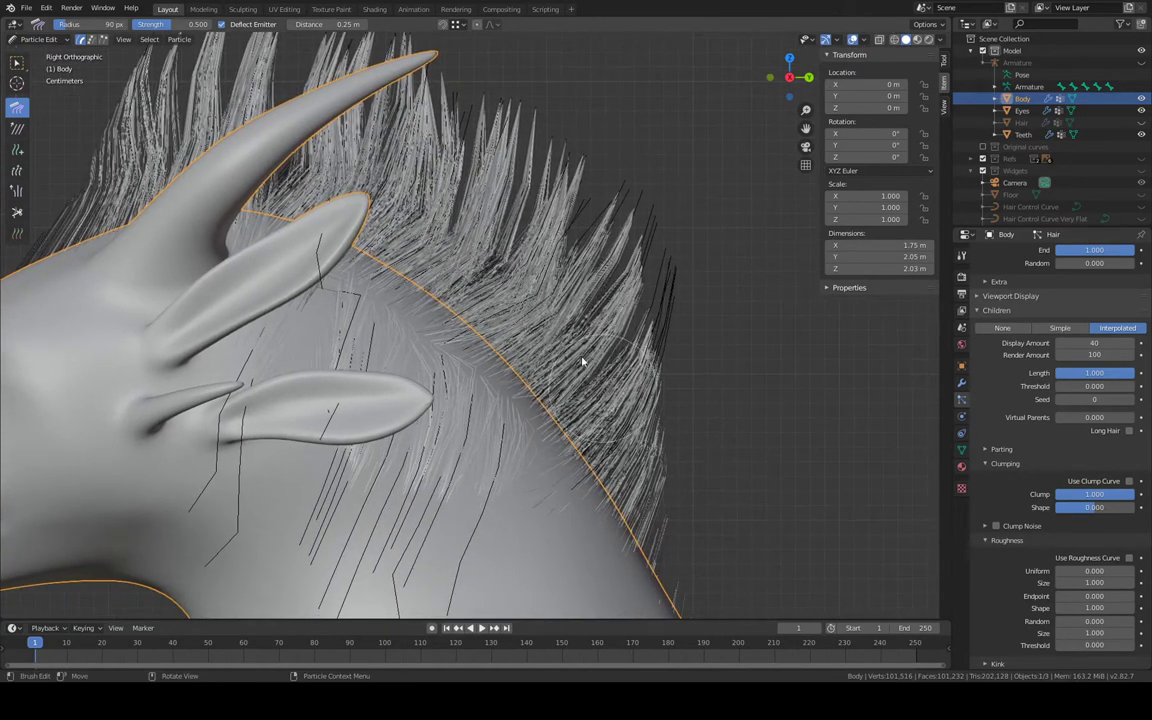
{"action": "mouse_move", "coordinate": [583, 362]}
{"action": "left_mouse_down"}
{"action": "mouse_move", "coordinate": [560, 303]}
{"action": "mouse_move", "coordinate": [406, 202]}
{"action": "mouse_move", "coordinate": [440, 230]}
{"action": "mouse_move", "coordinate": [410, 185]}
{"action": "mouse_move", "coordinate": [470, 205]}
{"action": "left_mouse_up"}
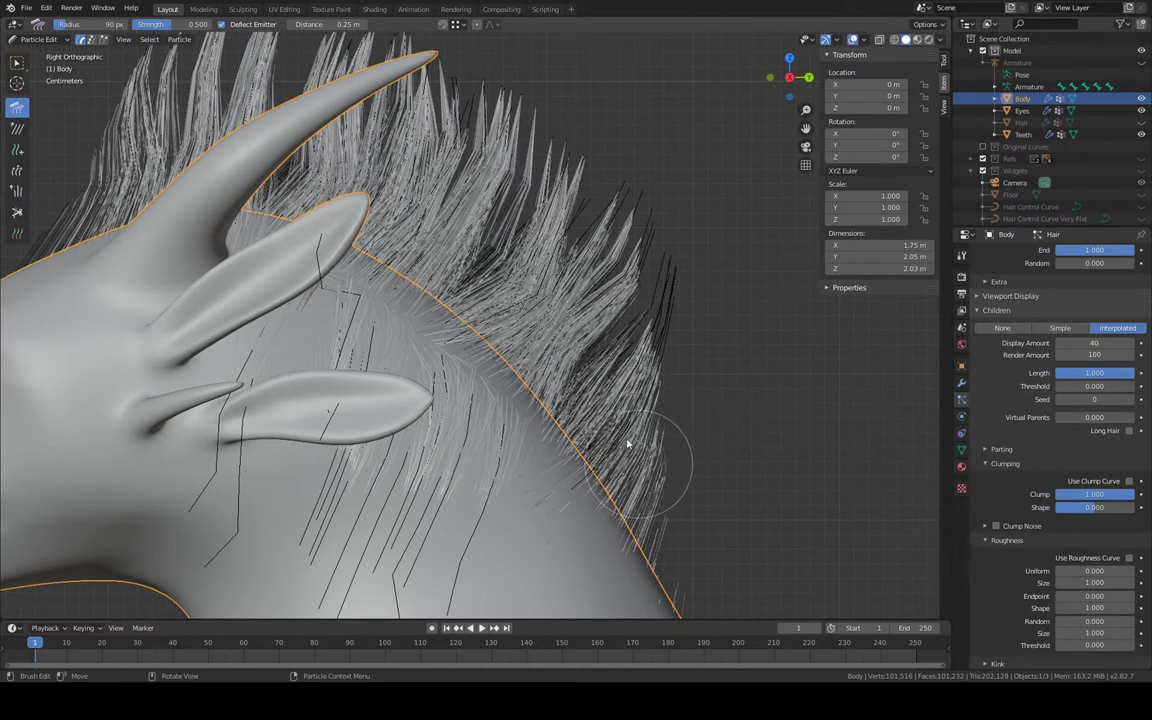
{"action": "left_click_drag", "start_coordinate": [628, 444], "coordinate": [609, 411]}
{"action": "mouse_move", "coordinate": [602, 161]}
{"action": "middle_mouse_down"}
{"action": "mouse_move", "coordinate": [540, 178]}
{"action": "mouse_move", "coordinate": [514, 219]}
{"action": "mouse_move", "coordinate": [527, 180]}
{"action": "mouse_move", "coordinate": [469, 276]}
{"action": "mouse_move", "coordinate": [540, 270]}
{"action": "mouse_move", "coordinate": [625, 226]}
{"action": "mouse_move", "coordinate": [581, 185]}
{"action": "mouse_move", "coordinate": [597, 232]}
{"action": "mouse_move", "coordinate": [630, 245]}
{"action": "middle_mouse_up"}
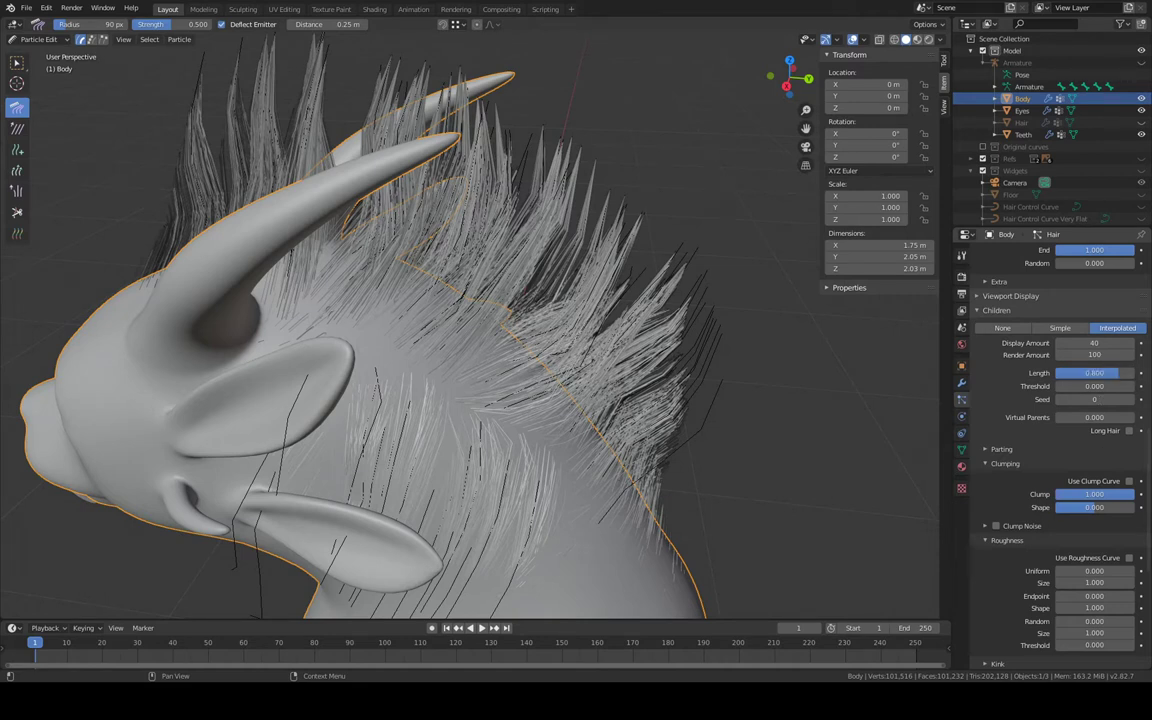
Return to Object Mode and try child Threshold values of 0.2 and 0.8.
{"action": "left_click", "coordinate": [38, 39]}
{"action": "left_click", "coordinate": [45, 52]}
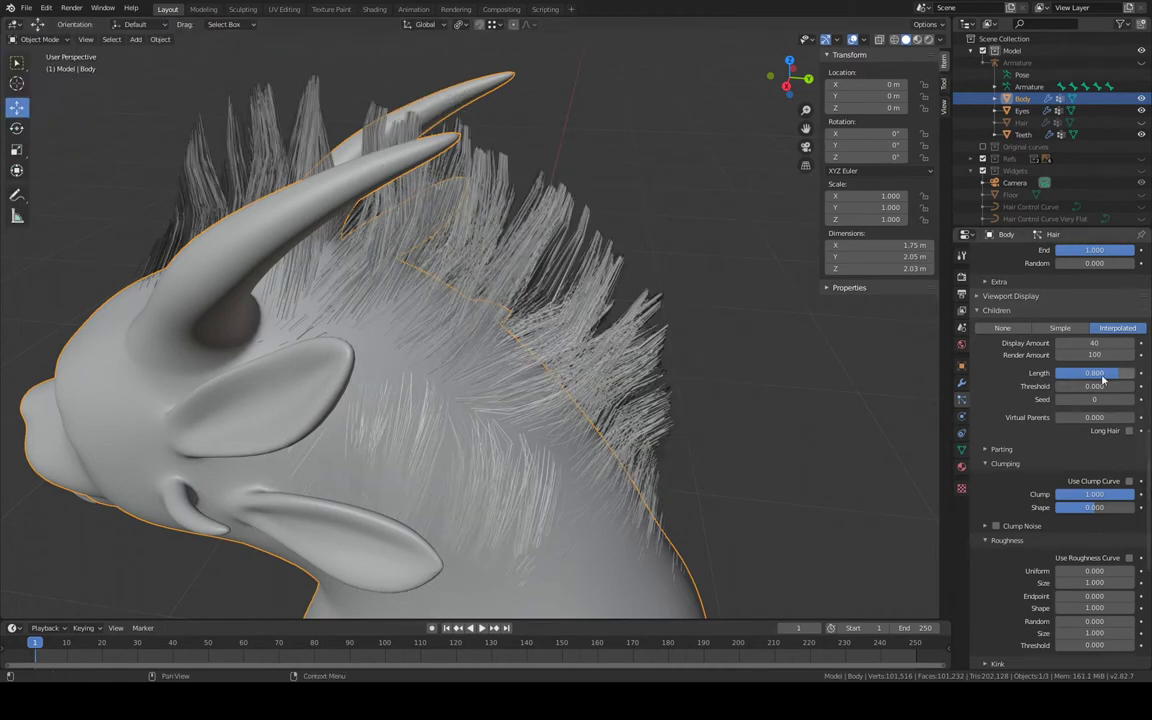
{"action": "mouse_move", "coordinate": [1105, 374]}
{"action": "left_mouse_down"}
{"action": "mouse_move", "coordinate": [1148, 382]}
{"action": "mouse_move", "coordinate": [1106, 378]}
{"action": "left_mouse_up"}
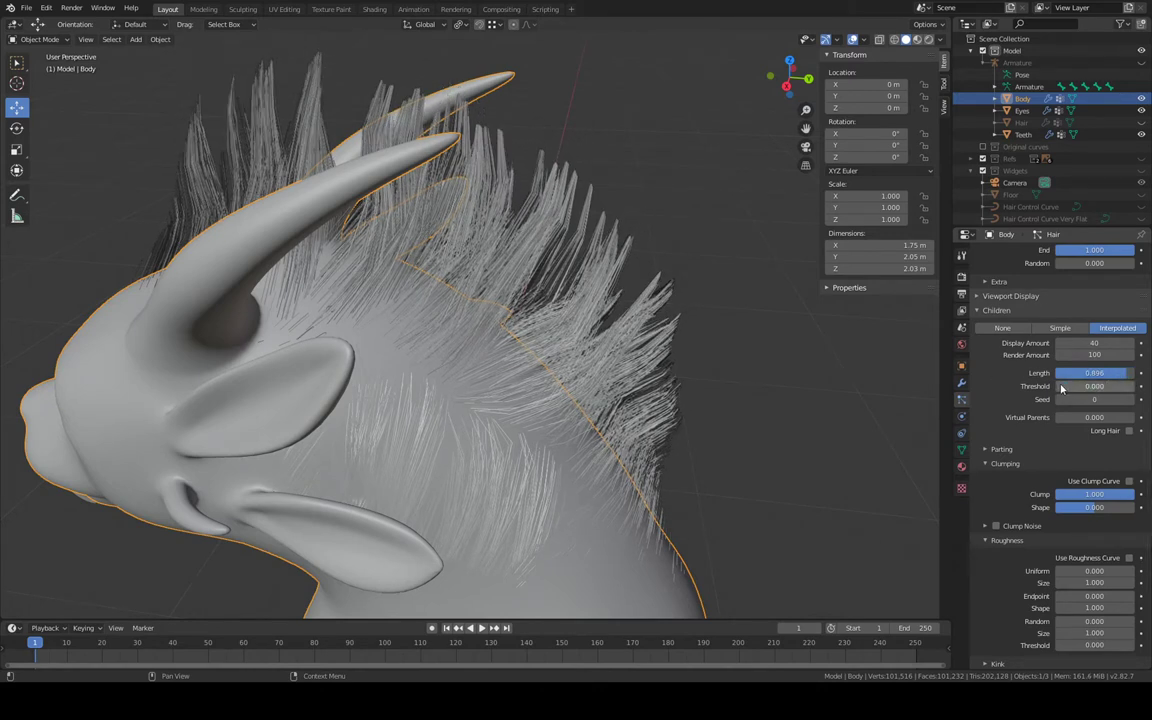
{"action": "left_click_drag", "start_coordinate": [1077, 390], "coordinate": [1097, 388]}
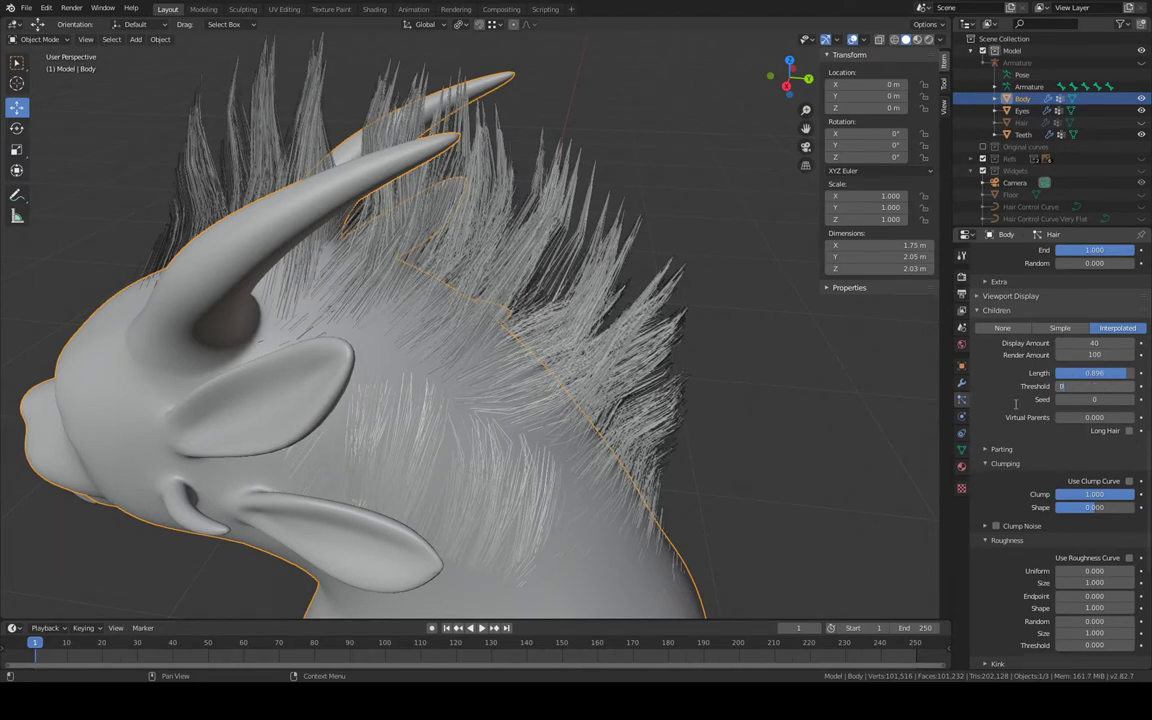
{"action": "type", "text": ".2"}
{"action": "key", "text": "Return"}
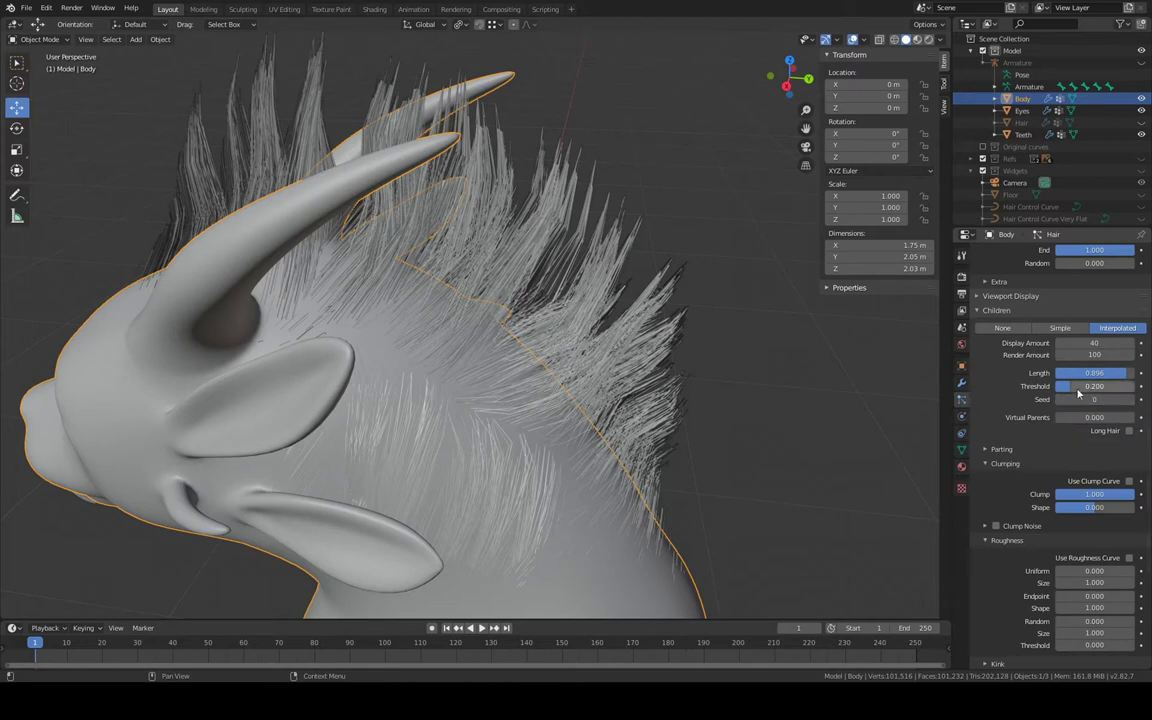
{"action": "left_click_drag", "start_coordinate": [1076, 386], "coordinate": [1134, 386]}
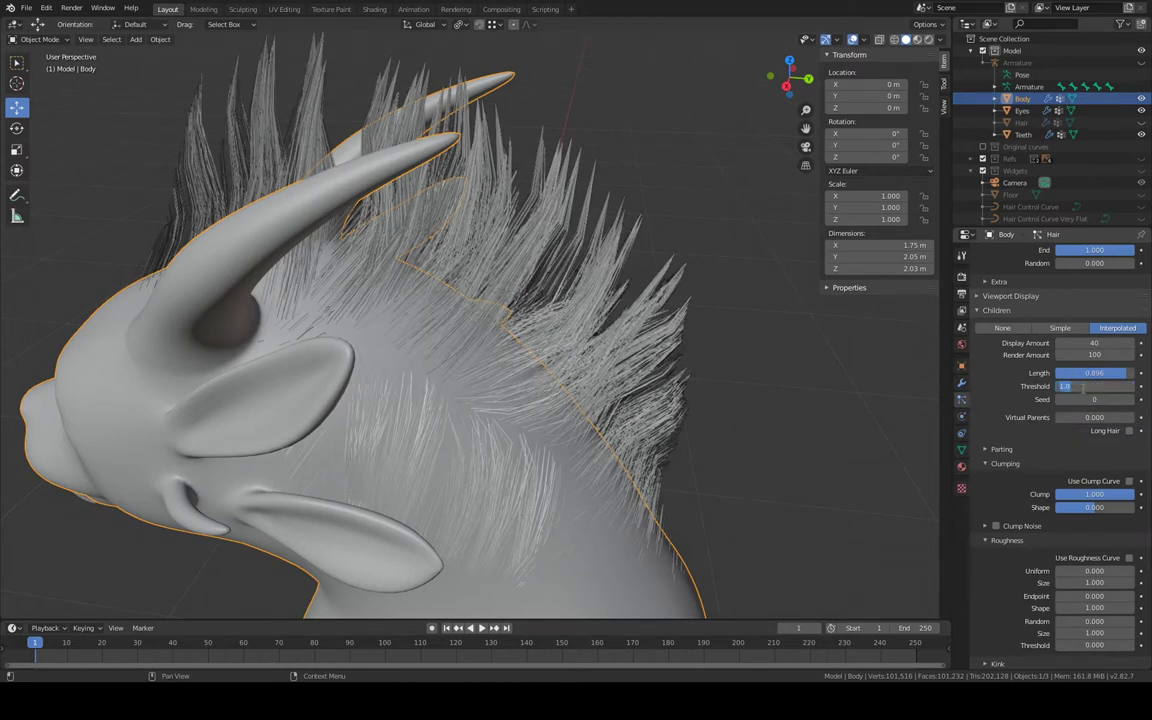
{"action": "key", "text": "Return"}
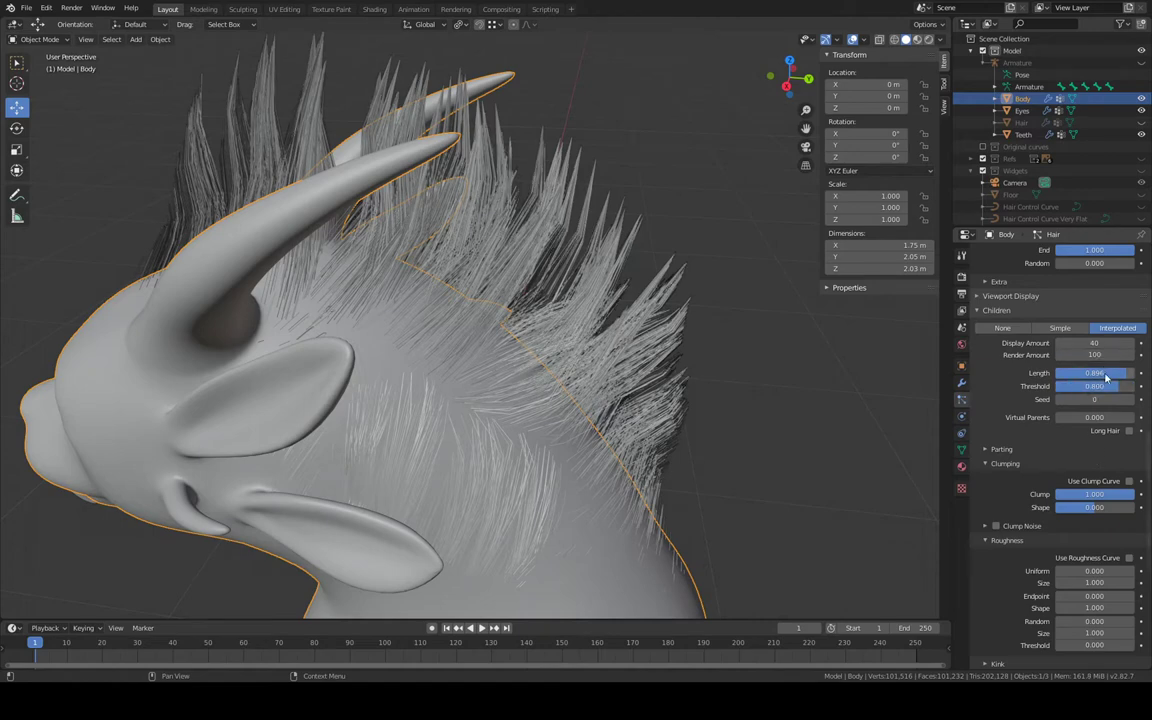
Set the child Length to 0.800 and Threshold to 0.600.
{"action": "mouse_move", "coordinate": [1126, 373]}
{"action": "left_mouse_down"}
{"action": "mouse_move", "coordinate": [1057, 373]}
{"action": "mouse_move", "coordinate": [1134, 373]}
{"action": "left_mouse_up"}
{"action": "left_click", "coordinate": [1098, 373]}
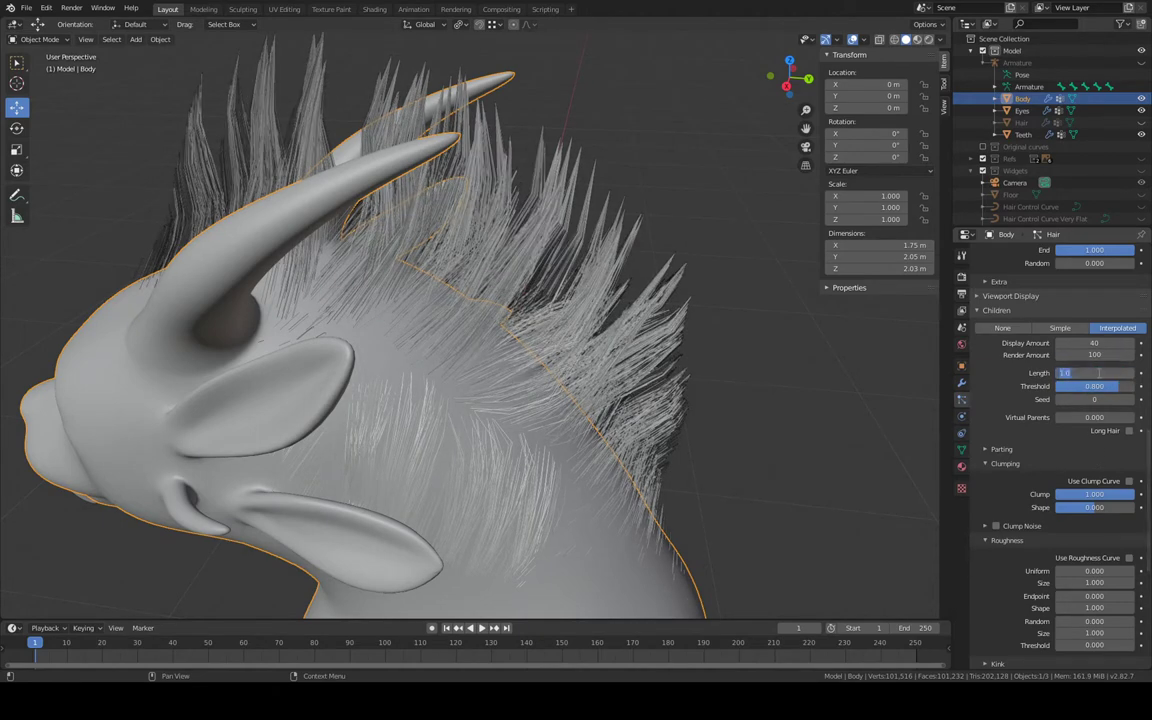
{"action": "type", "text": ".800"}
{"action": "key", "text": "Return"}
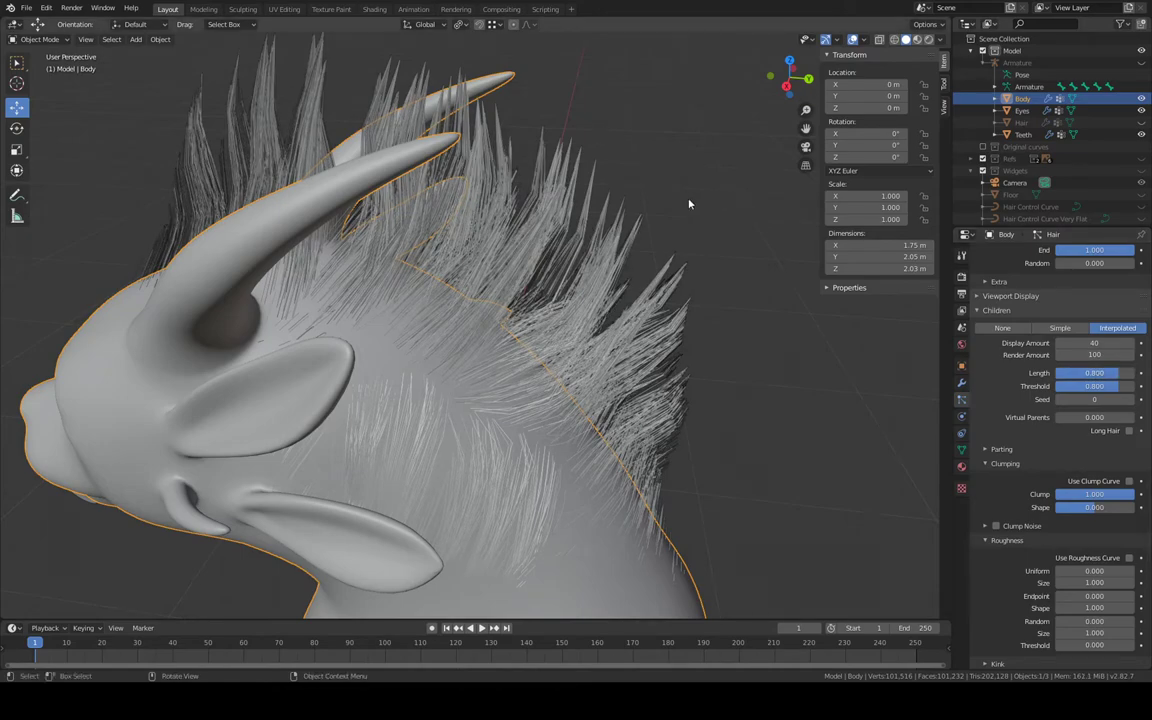
{"action": "mouse_move", "coordinate": [689, 200]}
{"action": "middle_mouse_down"}
{"action": "mouse_move", "coordinate": [388, 160]}
{"action": "mouse_move", "coordinate": [558, 169]}
{"action": "middle_mouse_up"}
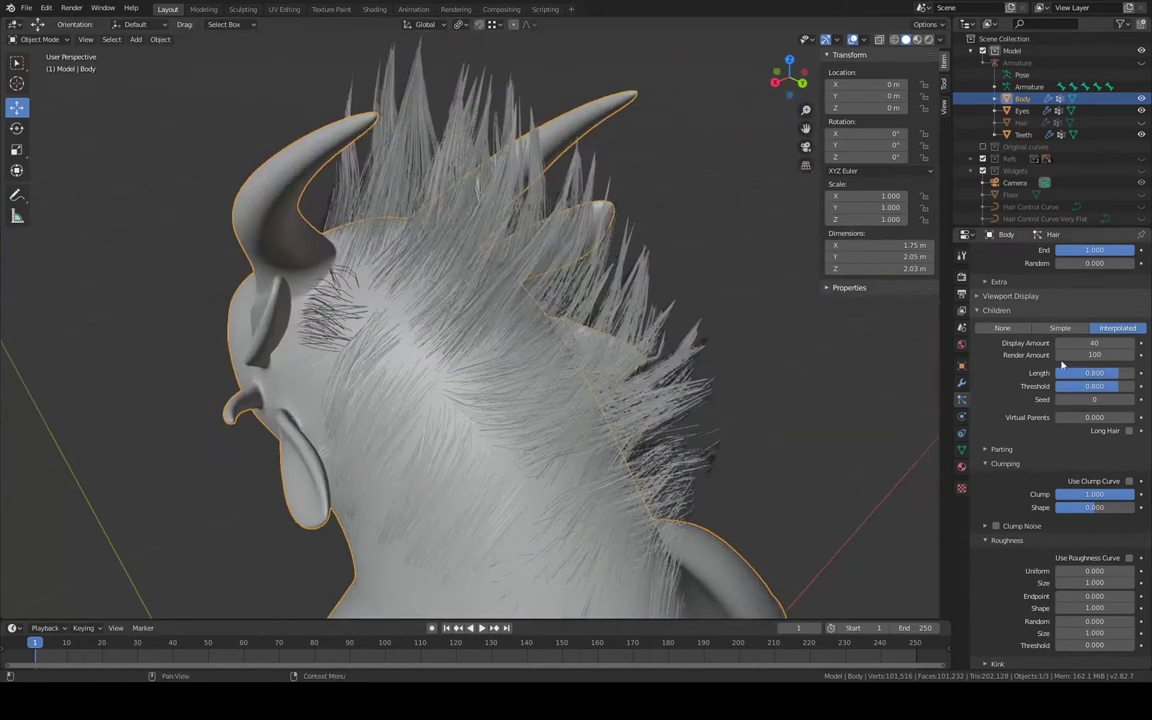
{"action": "left_click", "coordinate": [1104, 386]}
{"action": "key", "text": "Return"}
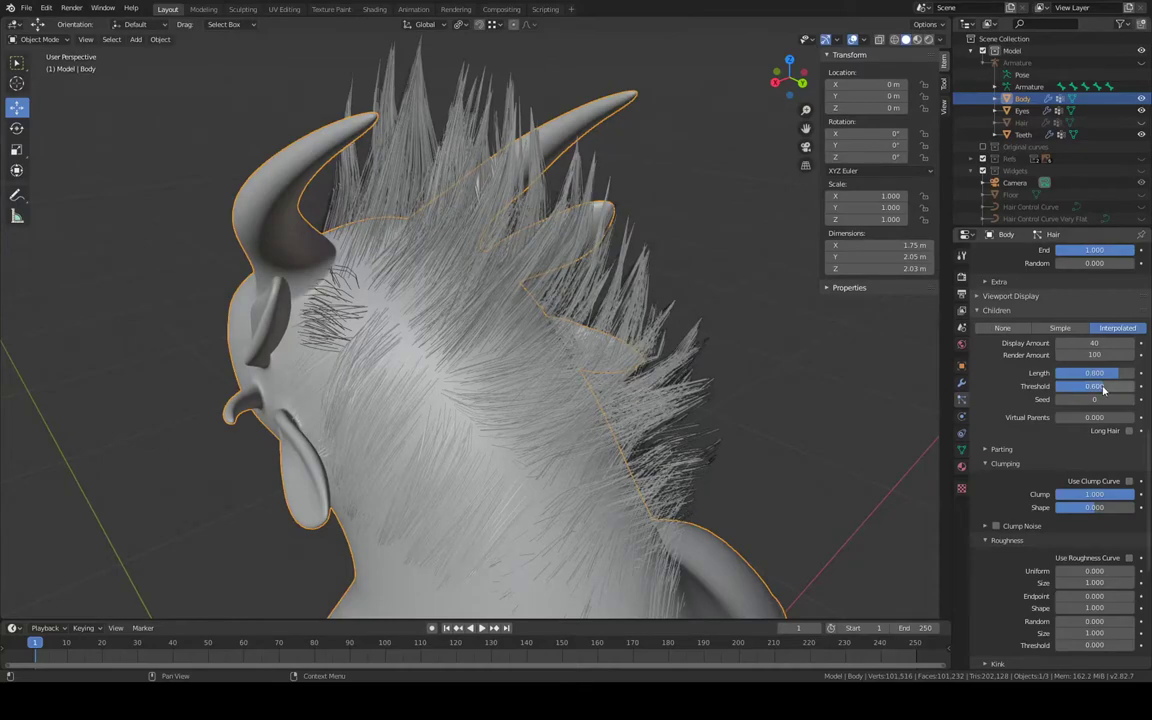
{"action": "mouse_move", "coordinate": [647, 267]}
{"action": "middle_mouse_down"}
{"action": "mouse_move", "coordinate": [600, 235]}
{"action": "mouse_move", "coordinate": [692, 333]}
{"action": "mouse_move", "coordinate": [514, 298]}
{"action": "mouse_move", "coordinate": [394, 297]}
{"action": "mouse_move", "coordinate": [442, 278]}
{"action": "mouse_move", "coordinate": [303, 301]}
{"action": "mouse_move", "coordinate": [165, 298]}
{"action": "mouse_move", "coordinate": [267, 288]}
{"action": "mouse_move", "coordinate": [391, 321]}
{"action": "mouse_move", "coordinate": [338, 290]}
{"action": "mouse_move", "coordinate": [319, 260]}
{"action": "mouse_move", "coordinate": [237, 260]}
{"action": "mouse_move", "coordinate": [296, 306]}
{"action": "mouse_move", "coordinate": [318, 312]}
{"action": "mouse_move", "coordinate": [309, 290]}
{"action": "mouse_move", "coordinate": [329, 290]}
{"action": "middle_mouse_up"}
Select the Body and switch it to Particle Edit mode.
{"action": "left_click", "coordinate": [47, 40]}
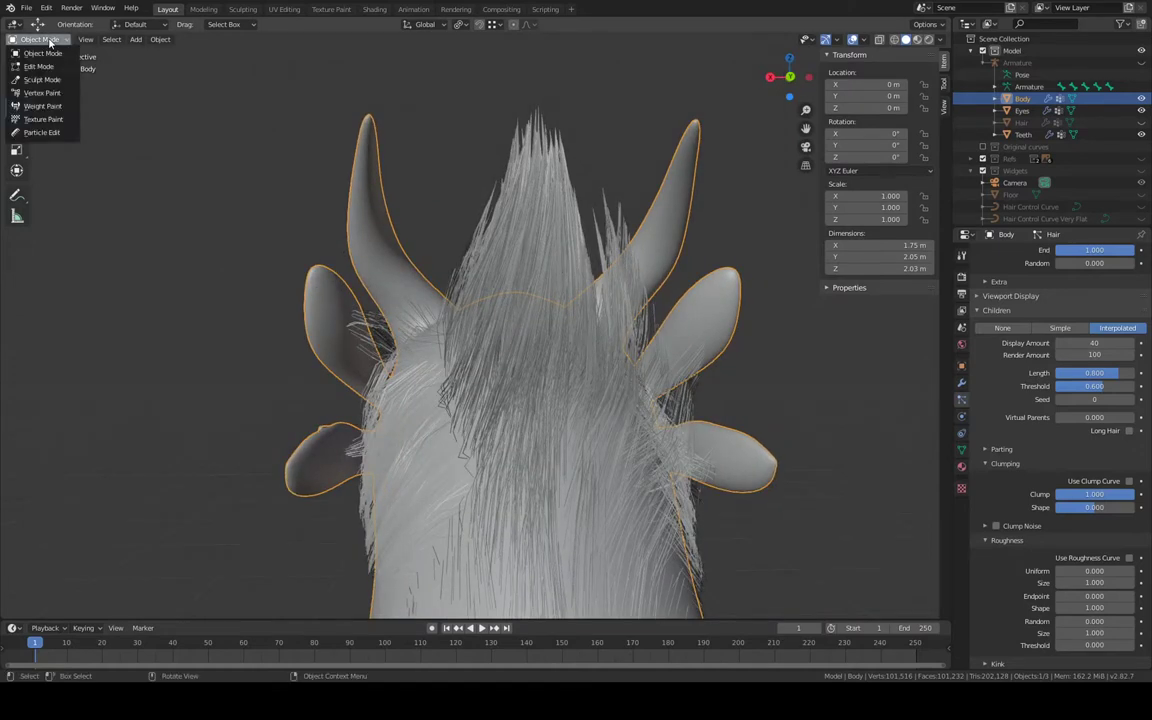
{"action": "left_click", "coordinate": [41, 40]}
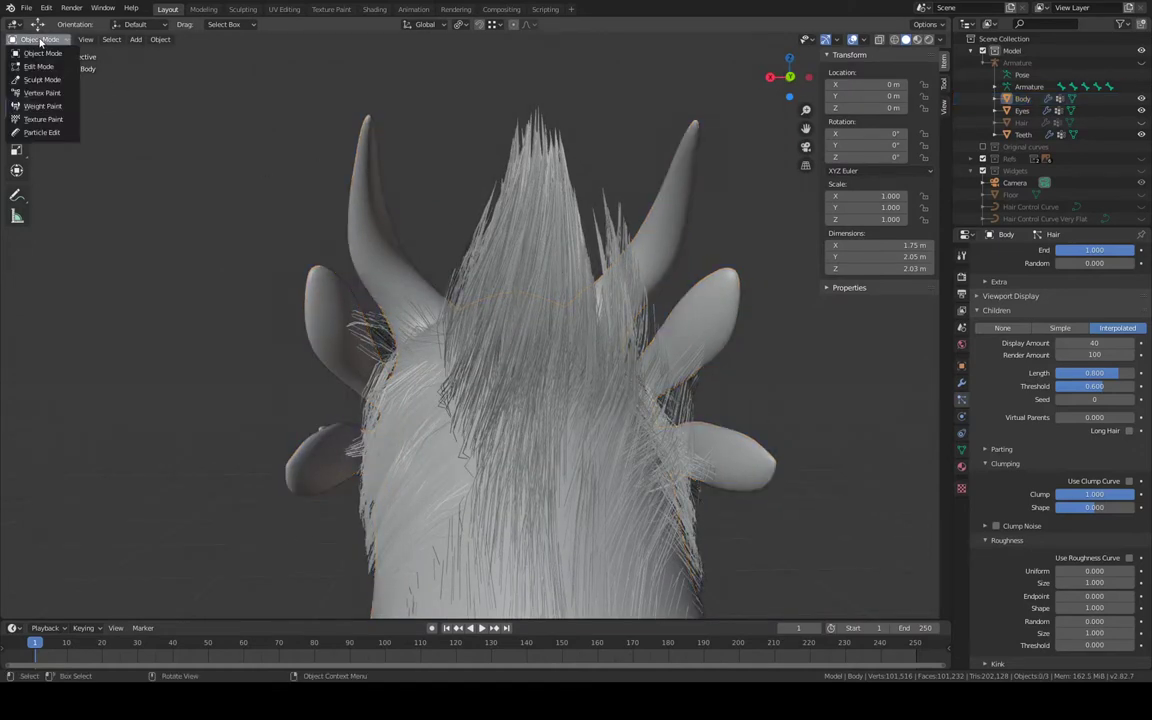
{"action": "left_click", "coordinate": [49, 55]}
{"action": "left_click", "coordinate": [409, 376]}
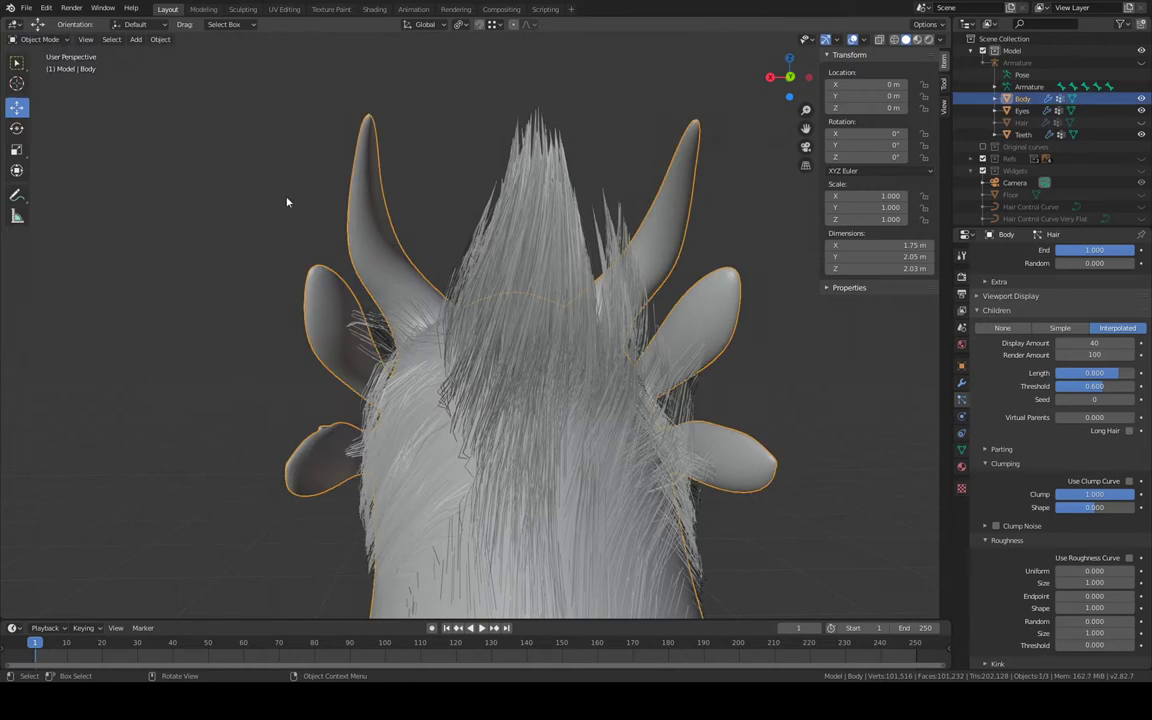
{"action": "left_click", "coordinate": [39, 40]}
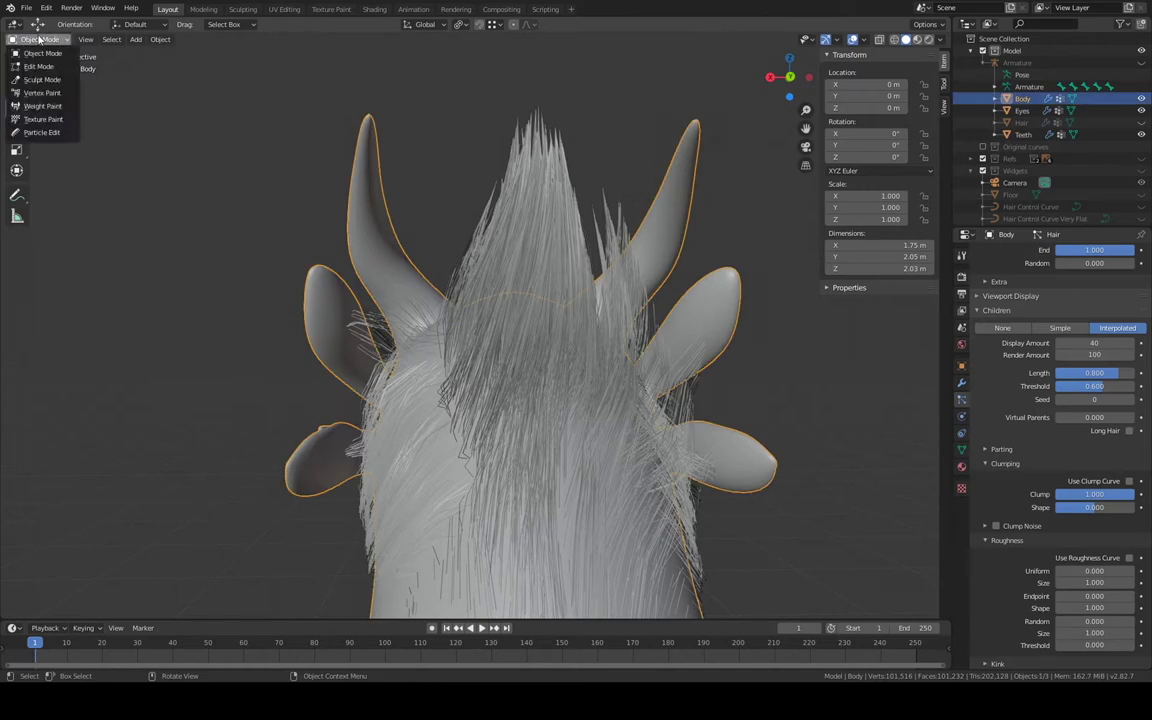
{"action": "left_click", "coordinate": [44, 132]}
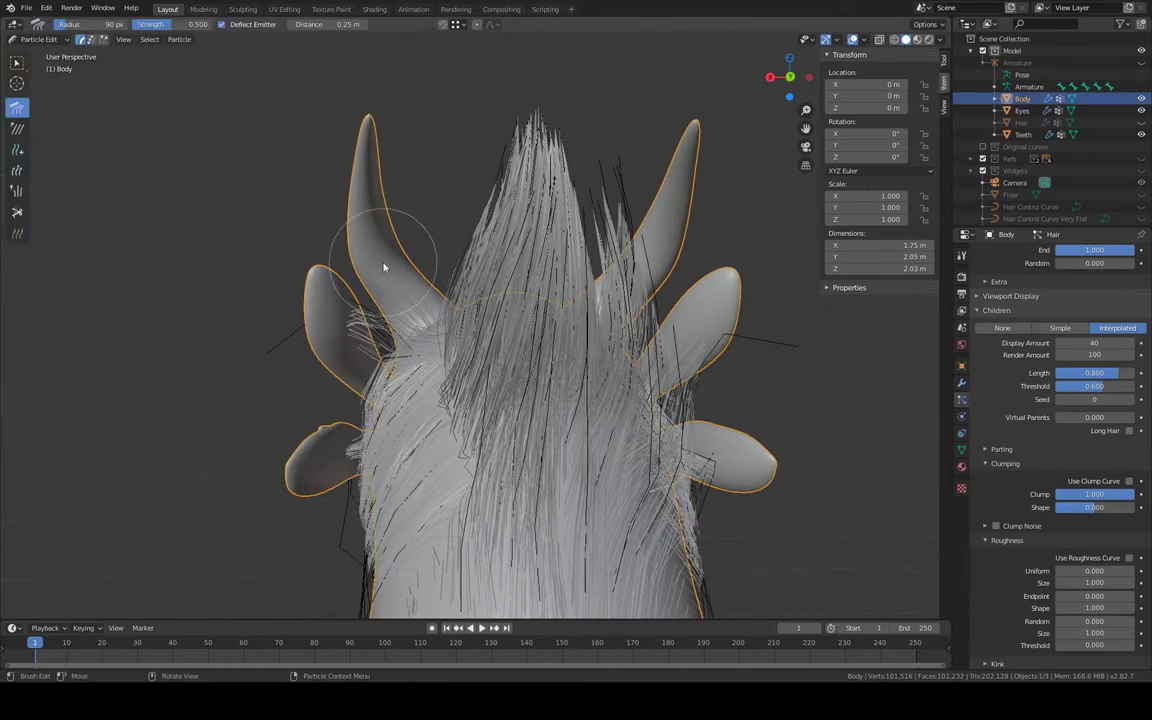
Zoom in and comb the strands around the left horn base and ear.
{"action": "scroll", "coordinate": [383, 267], "scroll_direction": "up", "scroll_amount": 2}
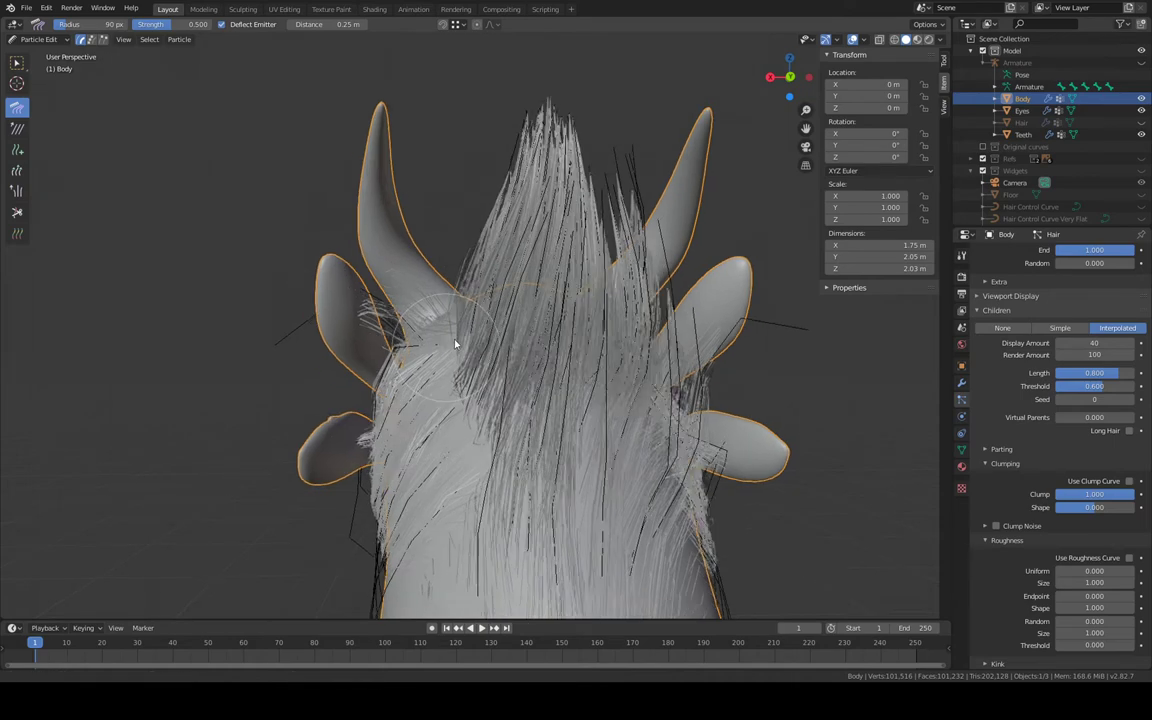
{"action": "scroll", "coordinate": [409, 305], "scroll_direction": "up", "scroll_amount": 3}
{"action": "scroll", "coordinate": [420, 240], "scroll_direction": "up", "scroll_amount": 3}
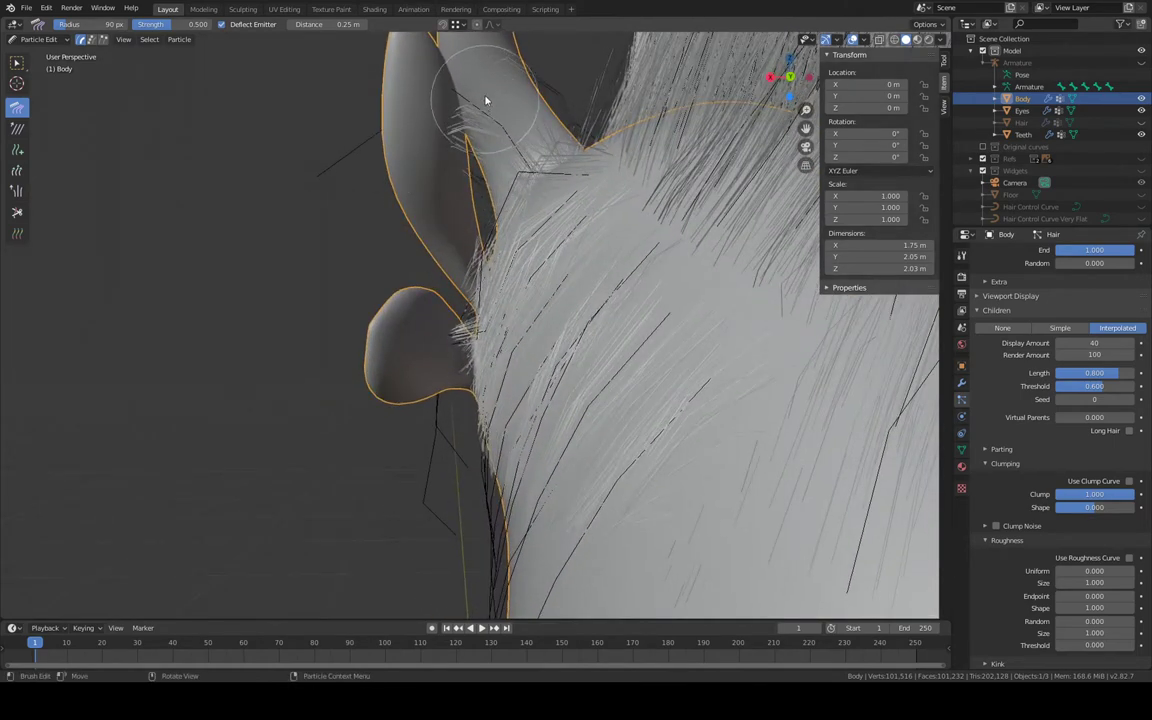
{"action": "mouse_move", "coordinate": [440, 150]}
{"action": "left_mouse_down"}
{"action": "mouse_move", "coordinate": [462, 320]}
{"action": "mouse_move", "coordinate": [450, 470]}
{"action": "mouse_move", "coordinate": [450, 154]}
{"action": "mouse_move", "coordinate": [432, 250]}
{"action": "left_mouse_up"}
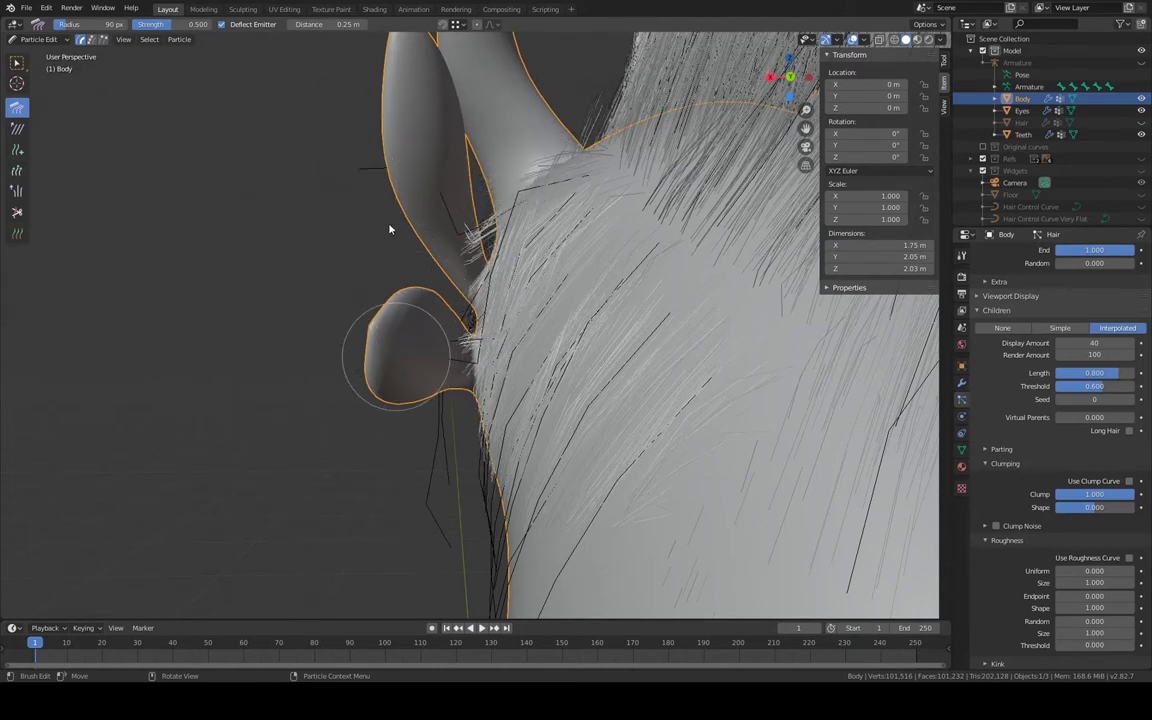
{"action": "left_click_drag", "start_coordinate": [399, 354], "coordinate": [358, 372]}
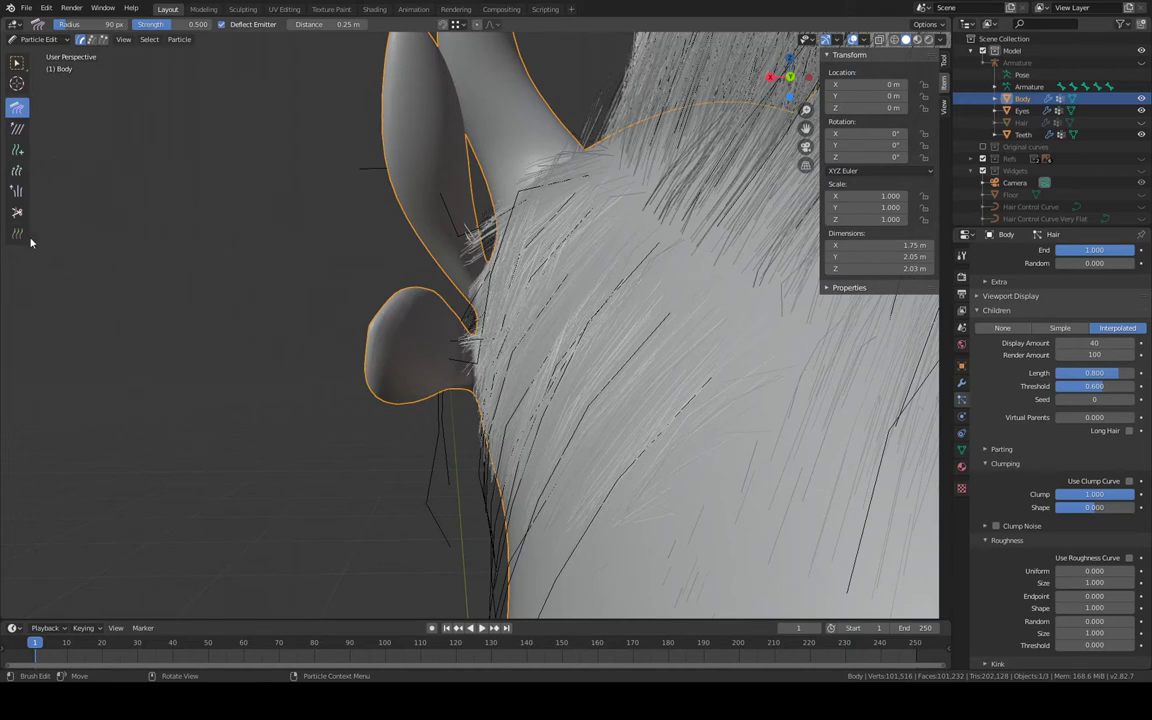
With the Cut brush, trim the long strands beside and below the ear.
{"action": "left_click", "coordinate": [17, 212]}
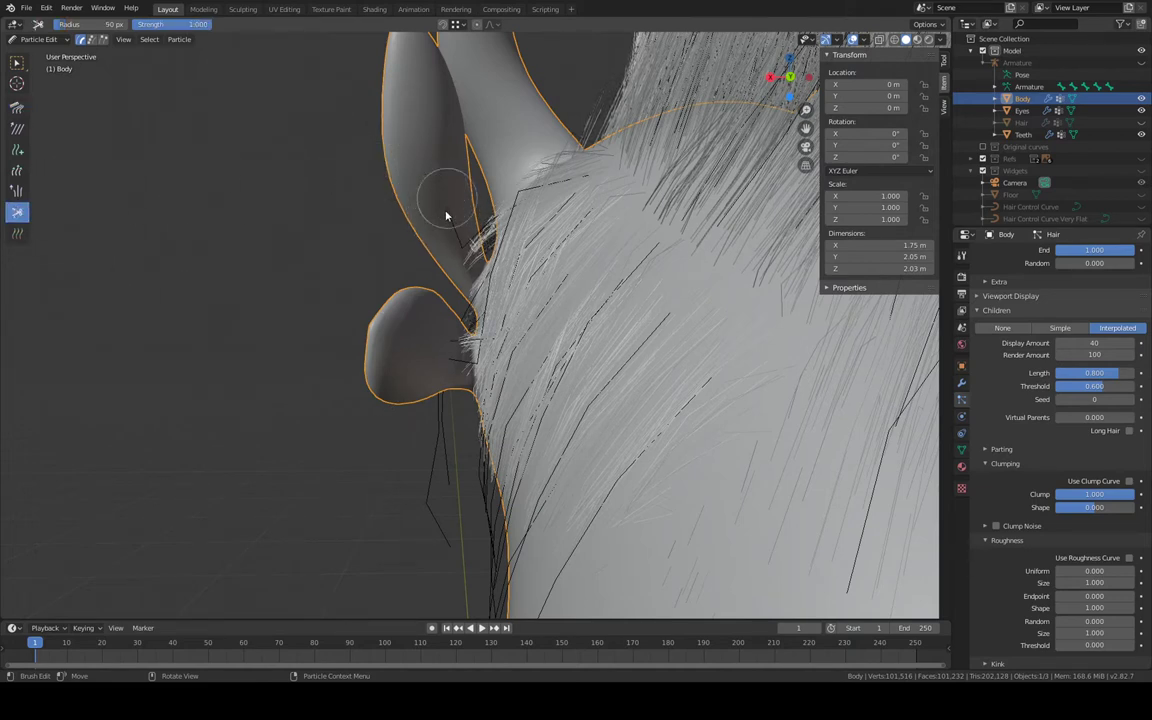
{"action": "left_click_drag", "start_coordinate": [451, 246], "coordinate": [456, 248]}
{"action": "mouse_move", "coordinate": [428, 232]}
{"action": "middle_mouse_down"}
{"action": "mouse_move", "coordinate": [535, 257]}
{"action": "mouse_move", "coordinate": [553, 123]}
{"action": "mouse_move", "coordinate": [406, 154]}
{"action": "mouse_move", "coordinate": [477, 216]}
{"action": "middle_mouse_up"}
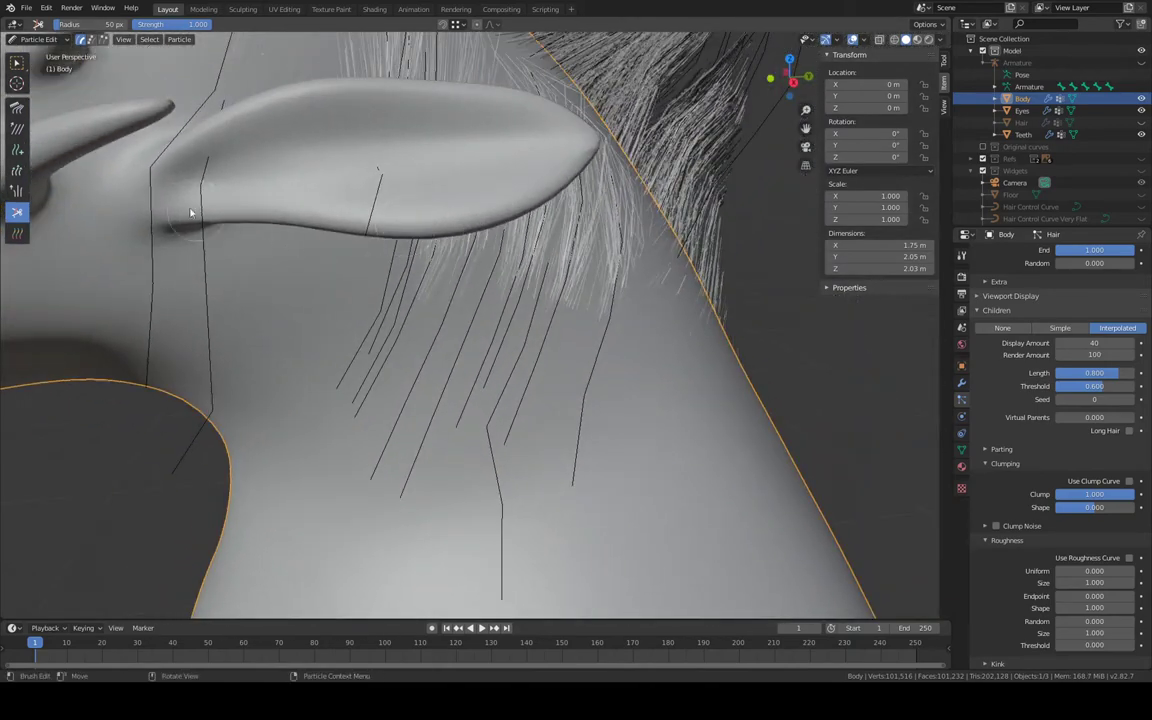
{"action": "left_click_drag", "start_coordinate": [200, 192], "coordinate": [233, 152]}
{"action": "middle_click_drag", "start_coordinate": [233, 152], "coordinate": [248, 256]}
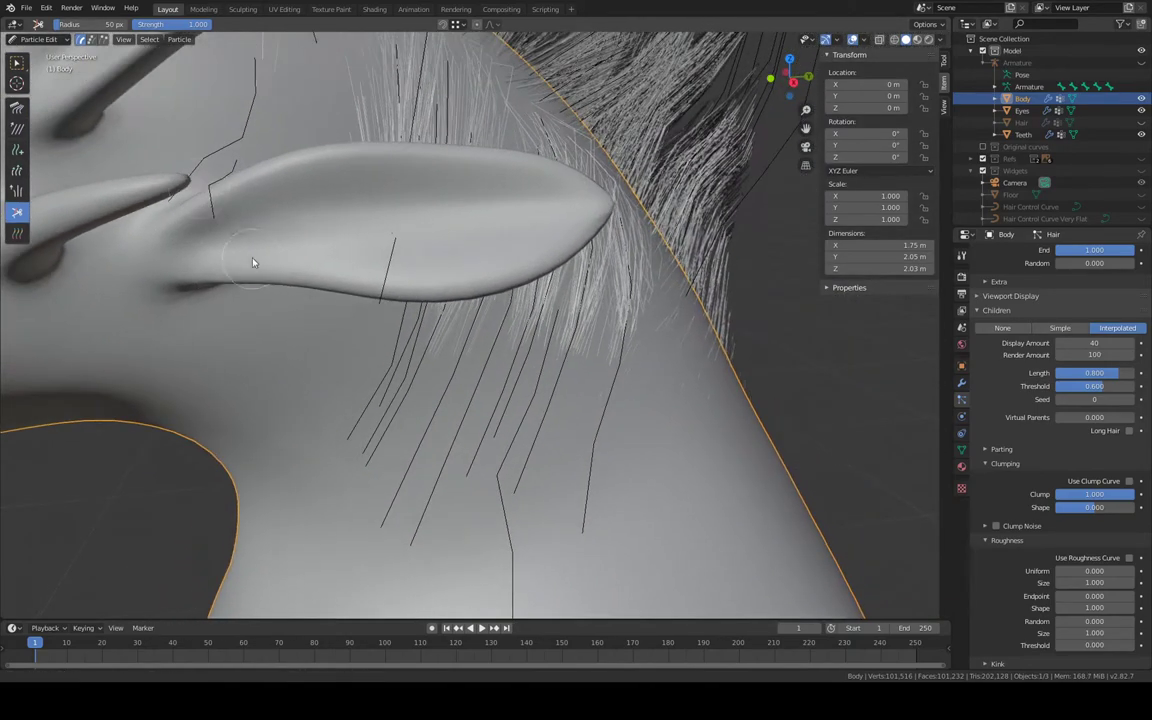
{"action": "left_click_drag", "start_coordinate": [194, 183], "coordinate": [219, 196]}
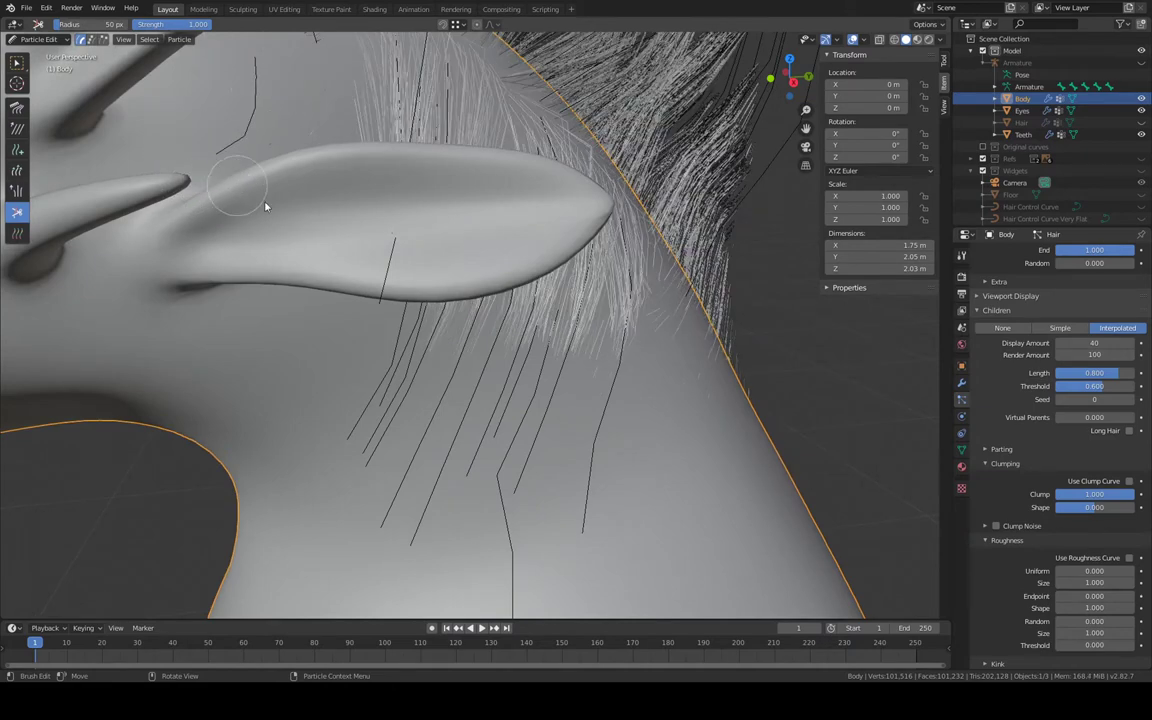
{"action": "left_click", "coordinate": [380, 296]}
{"action": "mouse_move", "coordinate": [380, 296]}
{"action": "middle_mouse_down"}
{"action": "mouse_move", "coordinate": [406, 249]}
{"action": "mouse_move", "coordinate": [406, 296]}
{"action": "mouse_move", "coordinate": [461, 489]}
{"action": "middle_mouse_up"}
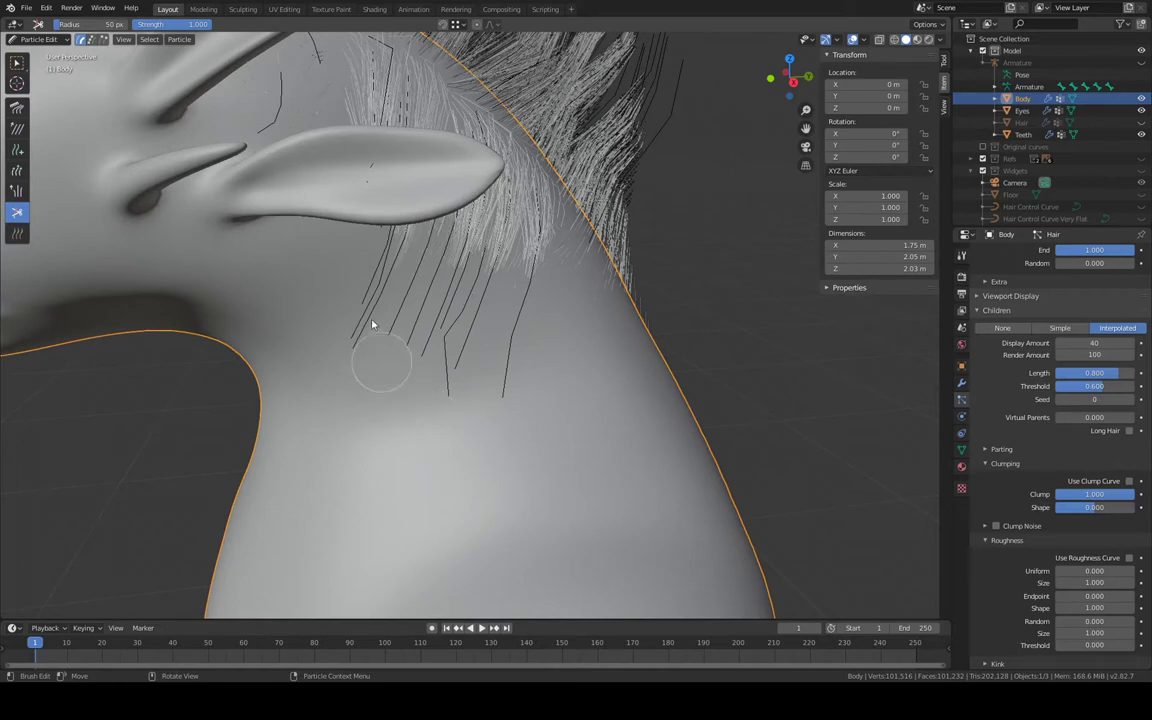
{"action": "mouse_move", "coordinate": [405, 347]}
{"action": "left_mouse_down"}
{"action": "mouse_move", "coordinate": [470, 370]}
{"action": "mouse_move", "coordinate": [556, 377]}
{"action": "left_mouse_up"}
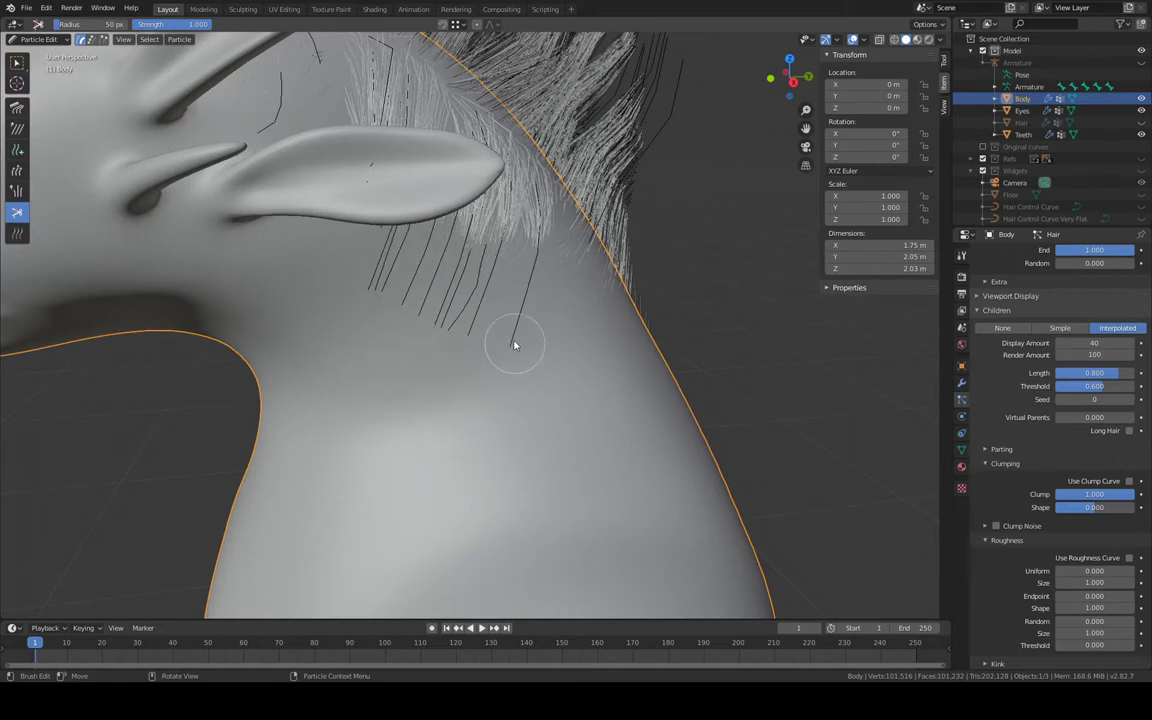
Trim the stray strands hanging down the neck.
{"action": "middle_click_drag", "start_coordinate": [545, 301], "coordinate": [458, 278]}
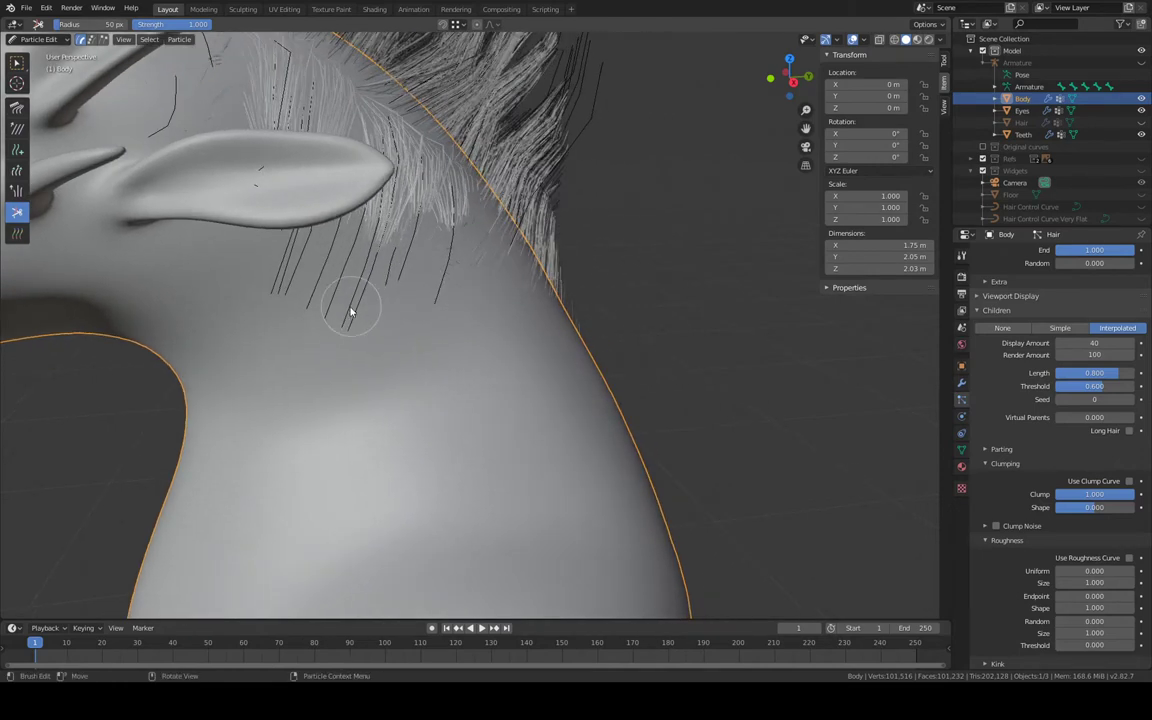
{"action": "mouse_move", "coordinate": [609, 244]}
{"action": "middle_mouse_down"}
{"action": "mouse_move", "coordinate": [465, 306]}
{"action": "mouse_move", "coordinate": [419, 255]}
{"action": "mouse_move", "coordinate": [631, 184]}
{"action": "mouse_move", "coordinate": [247, 200]}
{"action": "middle_mouse_up"}
{"action": "mouse_move", "coordinate": [421, 180]}
{"action": "middle_mouse_down"}
{"action": "mouse_move", "coordinate": [437, 206]}
{"action": "mouse_move", "coordinate": [694, 167]}
{"action": "mouse_move", "coordinate": [568, 157]}
{"action": "mouse_move", "coordinate": [597, 162]}
{"action": "middle_mouse_up"}
{"action": "scroll", "coordinate": [548, 249], "scroll_direction": "down", "scroll_amount": 5}
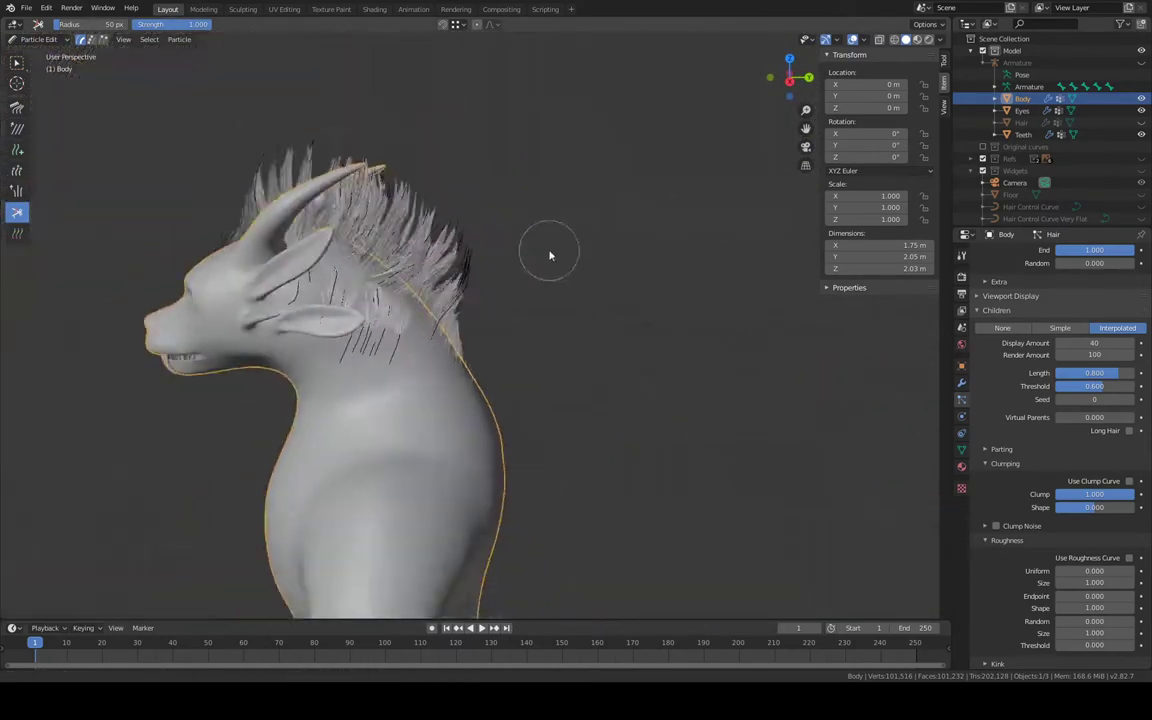
{"action": "mouse_move", "coordinate": [548, 249]}
{"action": "middle_mouse_down"}
{"action": "mouse_move", "coordinate": [558, 260]}
{"action": "mouse_move", "coordinate": [540, 200]}
{"action": "mouse_move", "coordinate": [489, 219]}
{"action": "mouse_move", "coordinate": [560, 206]}
{"action": "mouse_move", "coordinate": [561, 194]}
{"action": "middle_mouse_up"}
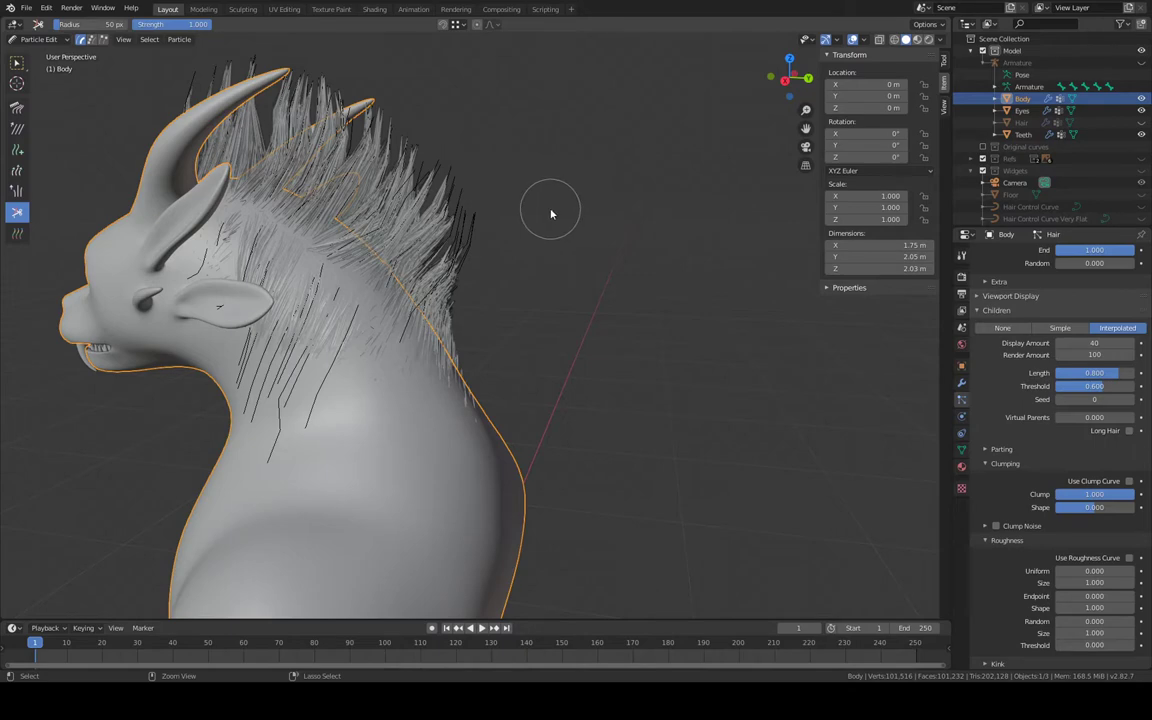
{"action": "middle_click_drag", "start_coordinate": [445, 268], "coordinate": [404, 341]}
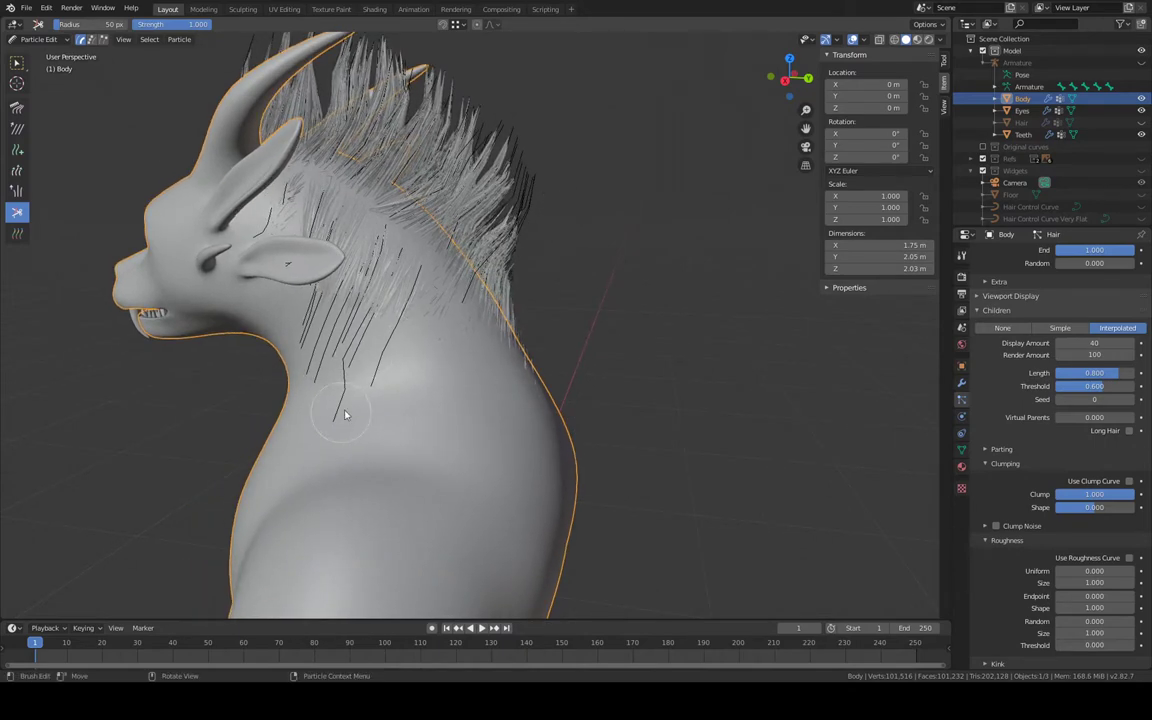
{"action": "left_click_drag", "start_coordinate": [345, 415], "coordinate": [399, 333]}
{"action": "mouse_move", "coordinate": [396, 345]}
{"action": "middle_mouse_down"}
{"action": "mouse_move", "coordinate": [548, 231]}
{"action": "mouse_move", "coordinate": [437, 206]}
{"action": "mouse_move", "coordinate": [527, 206]}
{"action": "mouse_move", "coordinate": [518, 281]}
{"action": "middle_mouse_up"}
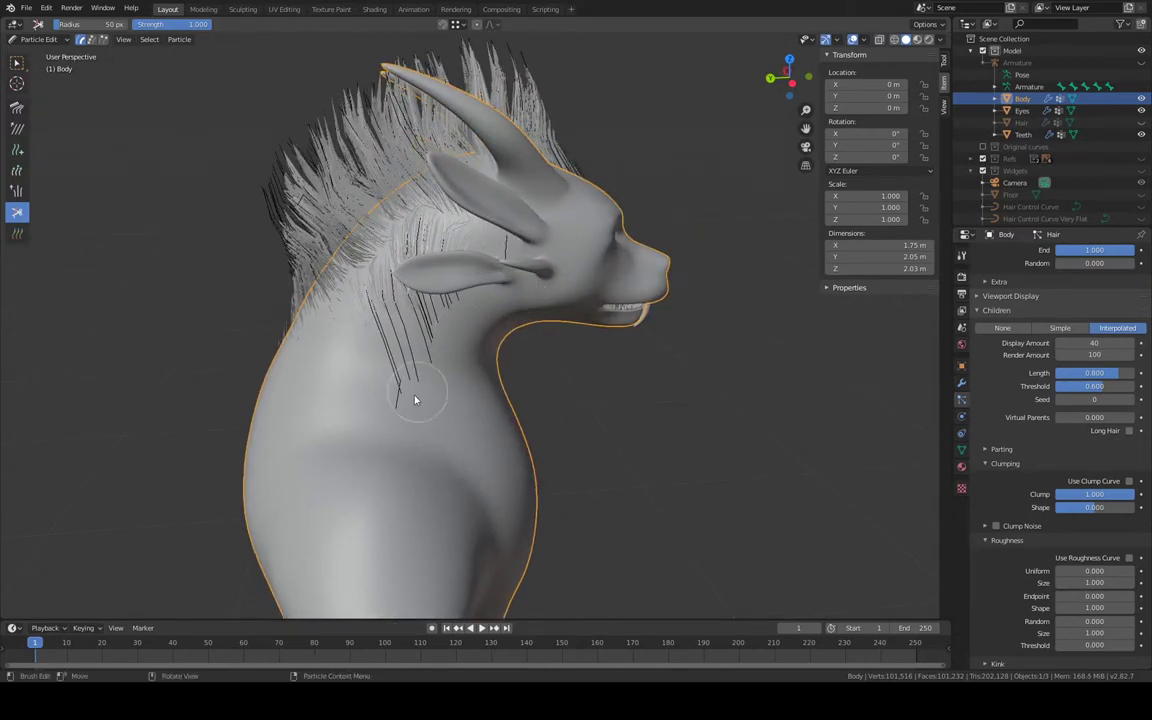
Resize the brush radius to 19 px, then undo the last action.
{"action": "key", "text": "f"}
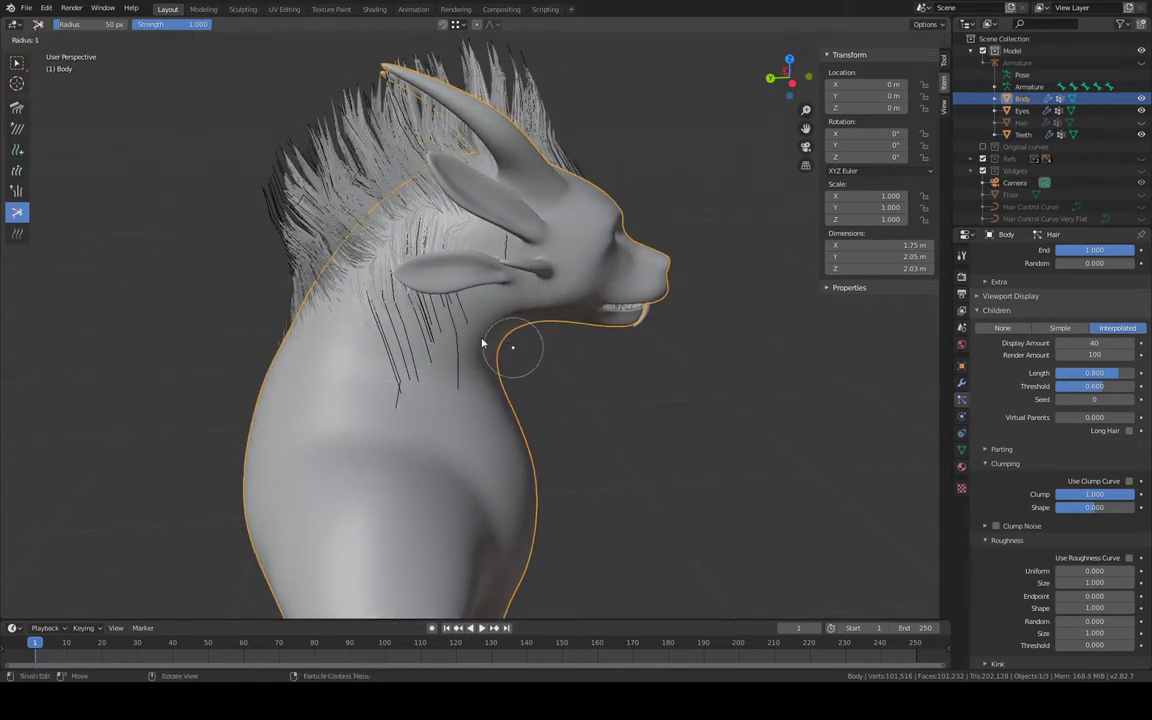
{"action": "left_click", "coordinate": [496, 346]}
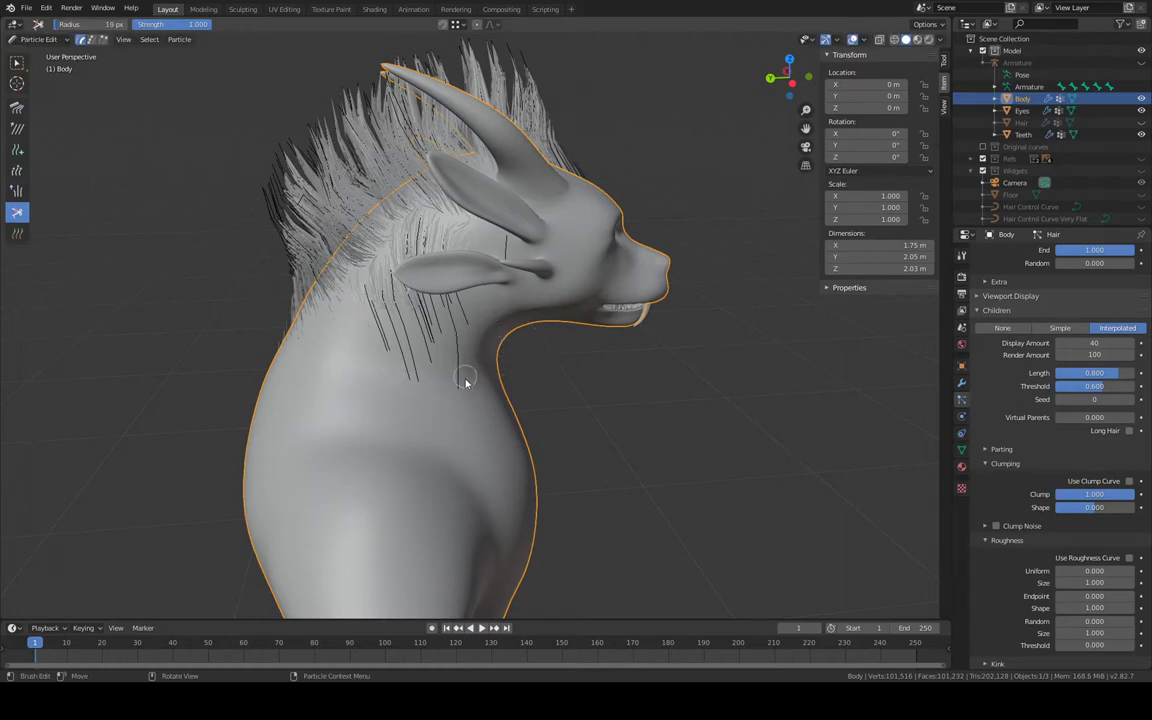
{"action": "mouse_move", "coordinate": [483, 331]}
{"action": "middle_mouse_down"}
{"action": "mouse_move", "coordinate": [607, 270]}
{"action": "mouse_move", "coordinate": [595, 266]}
{"action": "middle_mouse_up"}
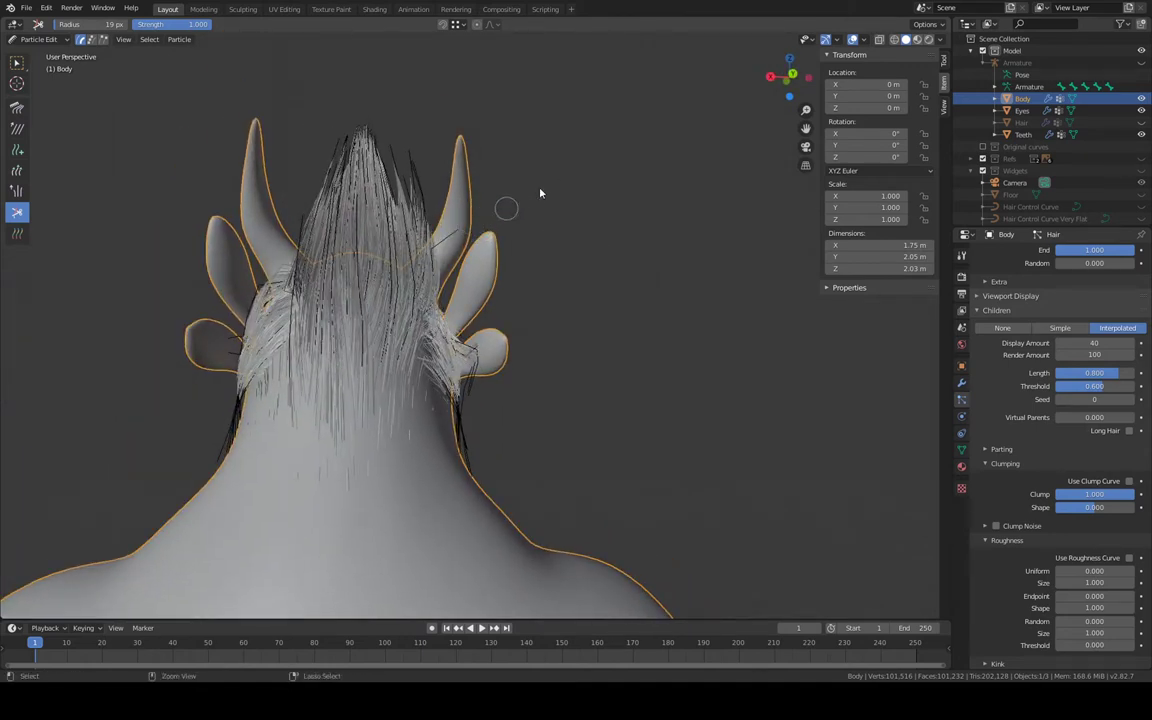
{"action": "key", "text": "ctrl+z"}
Switch to the Comb brush at a 70 px radius and comb strands along the right ear.
{"action": "left_click", "coordinate": [16, 106]}
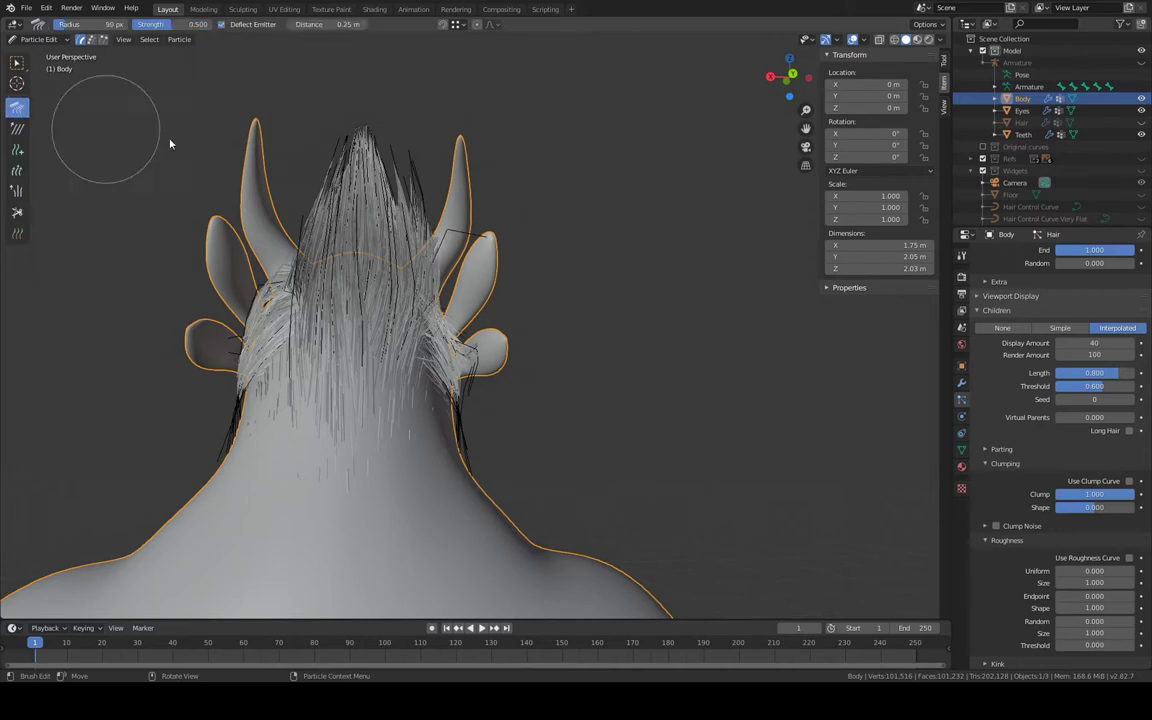
{"action": "scroll", "coordinate": [530, 168], "scroll_direction": "up", "scroll_amount": 5}
{"action": "scroll", "coordinate": [558, 218], "scroll_direction": "down", "scroll_amount": 2}
{"action": "scroll", "coordinate": [576, 223], "scroll_direction": "down", "scroll_amount": 1}
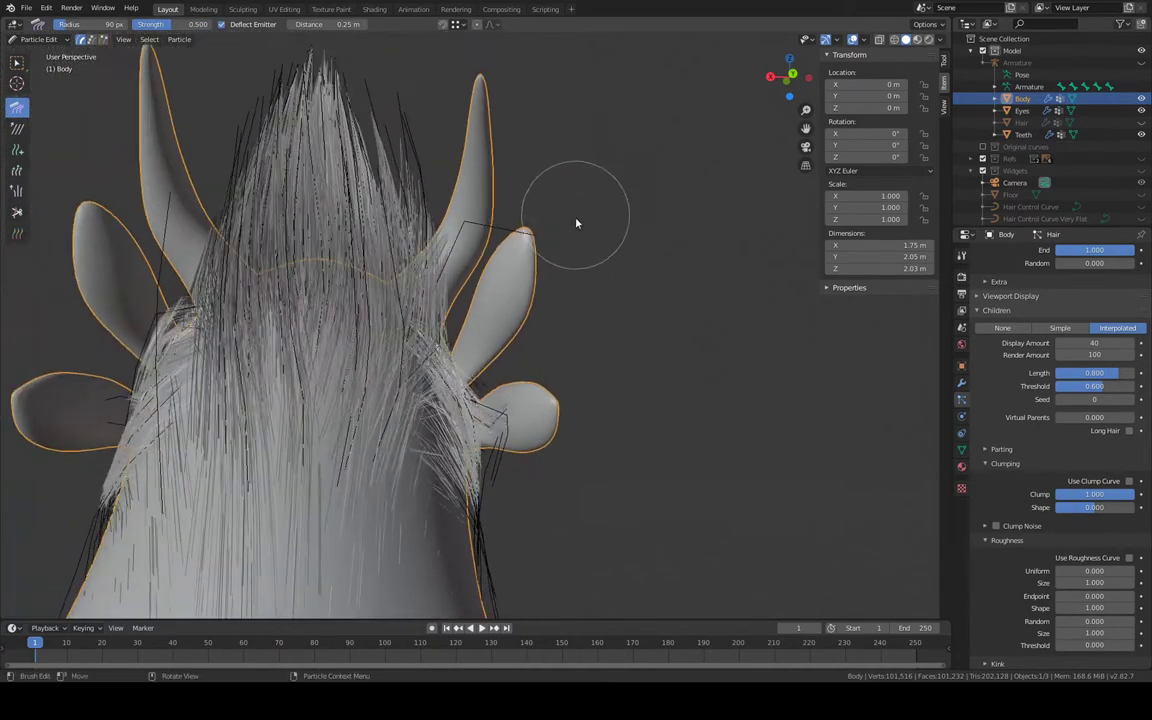
{"action": "key", "text": "f"}
{"action": "left_click", "coordinate": [528, 236]}
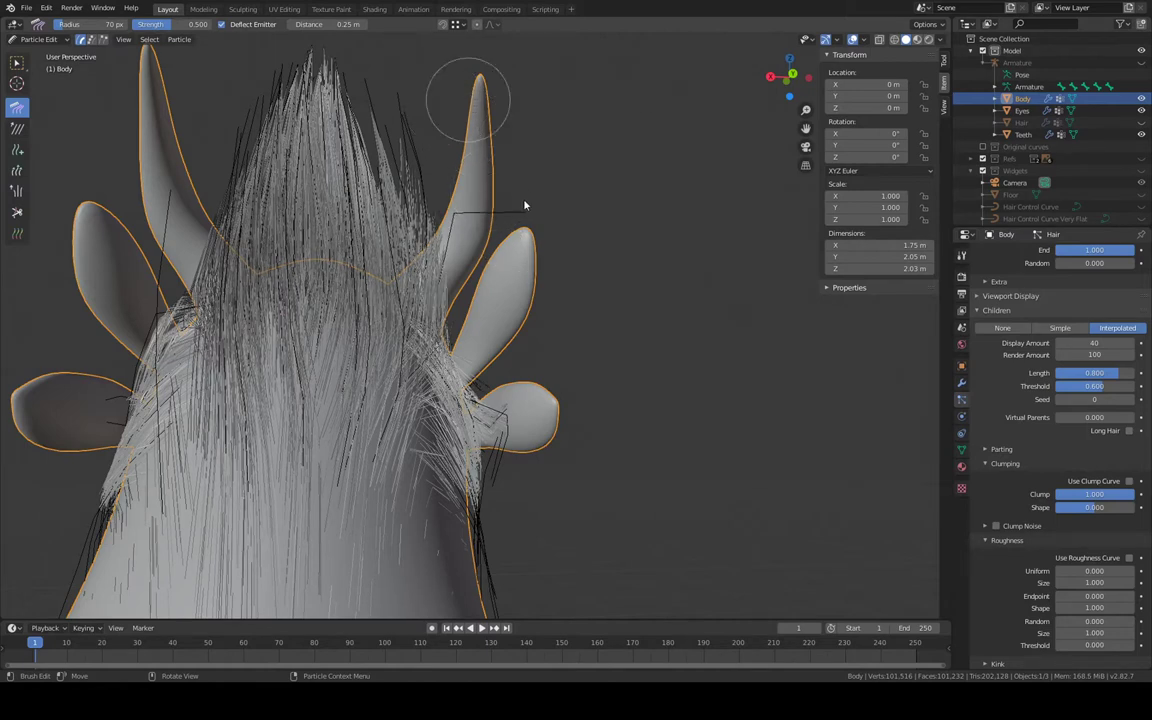
{"action": "mouse_move", "coordinate": [524, 205]}
{"action": "left_mouse_down"}
{"action": "mouse_move", "coordinate": [453, 120]}
{"action": "mouse_move", "coordinate": [405, 105]}
{"action": "mouse_move", "coordinate": [455, 145]}
{"action": "mouse_move", "coordinate": [380, 83]}
{"action": "left_mouse_up"}
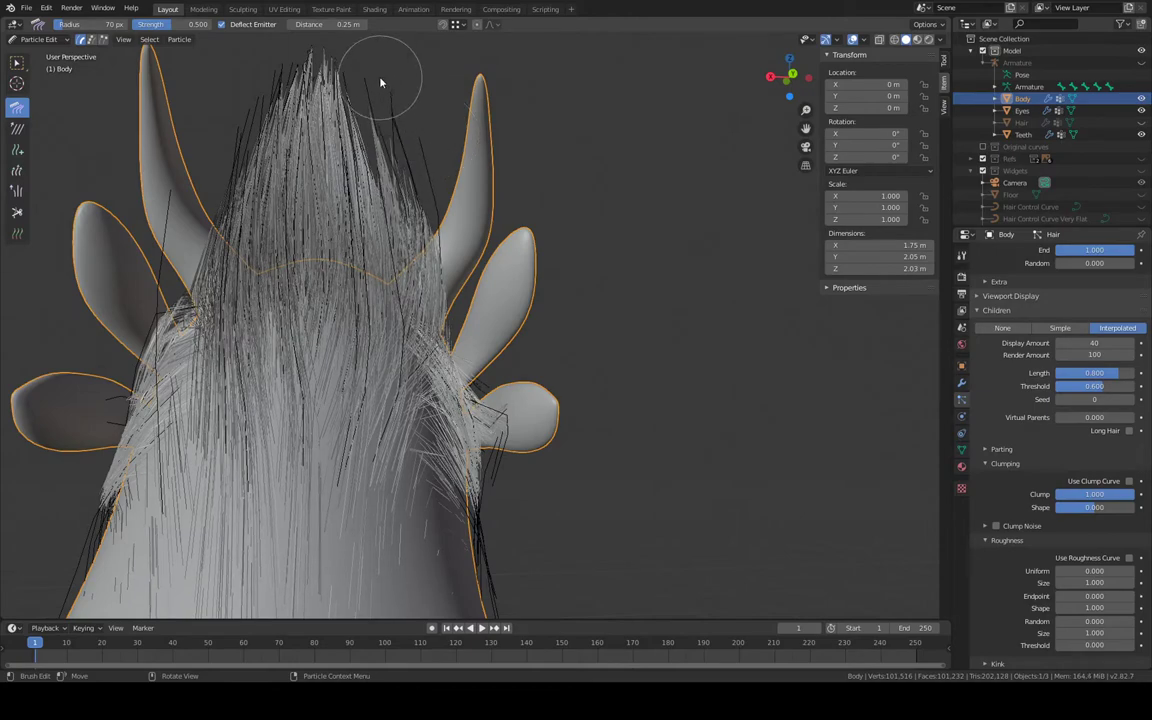
Comb the stray neck strand and the left-ear strands upward into the crest.
{"action": "mouse_move", "coordinate": [463, 93]}
{"action": "middle_mouse_down"}
{"action": "mouse_move", "coordinate": [446, 58]}
{"action": "mouse_move", "coordinate": [480, 80]}
{"action": "middle_mouse_up"}
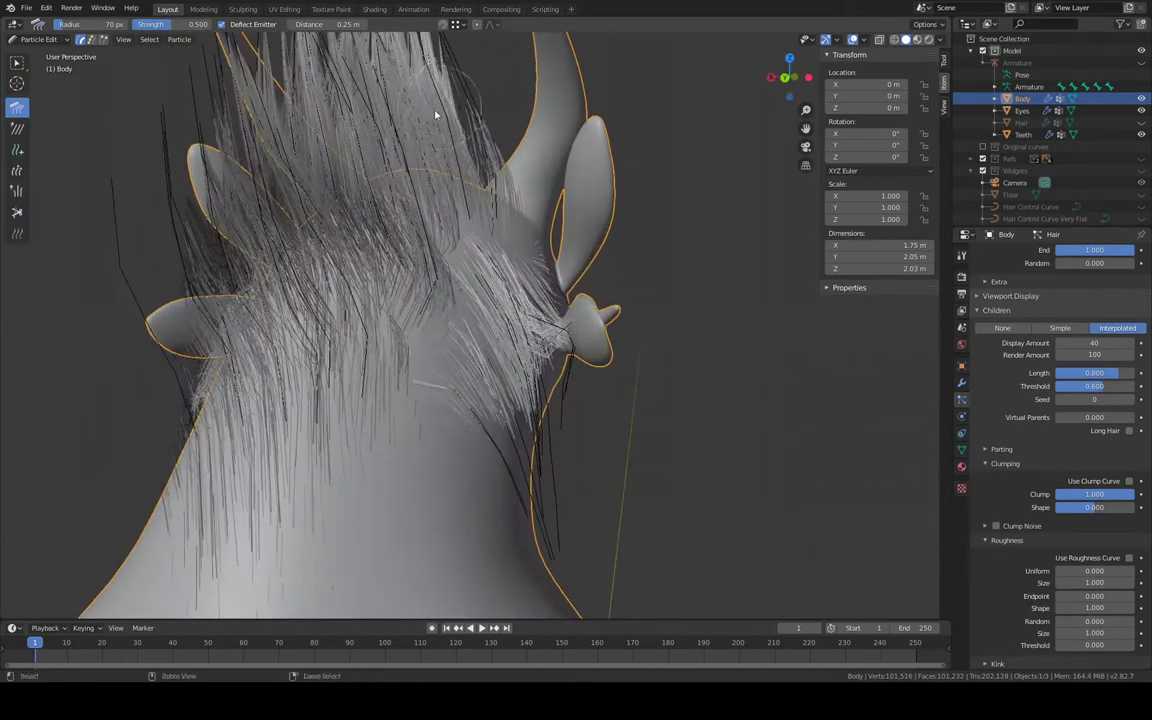
{"action": "scroll", "coordinate": [485, 80], "scroll_direction": "up", "scroll_amount": 3}
{"action": "scroll", "coordinate": [497, 124], "scroll_direction": "down", "scroll_amount": 3}
{"action": "scroll", "coordinate": [470, 310], "scroll_direction": "down", "scroll_amount": 3}
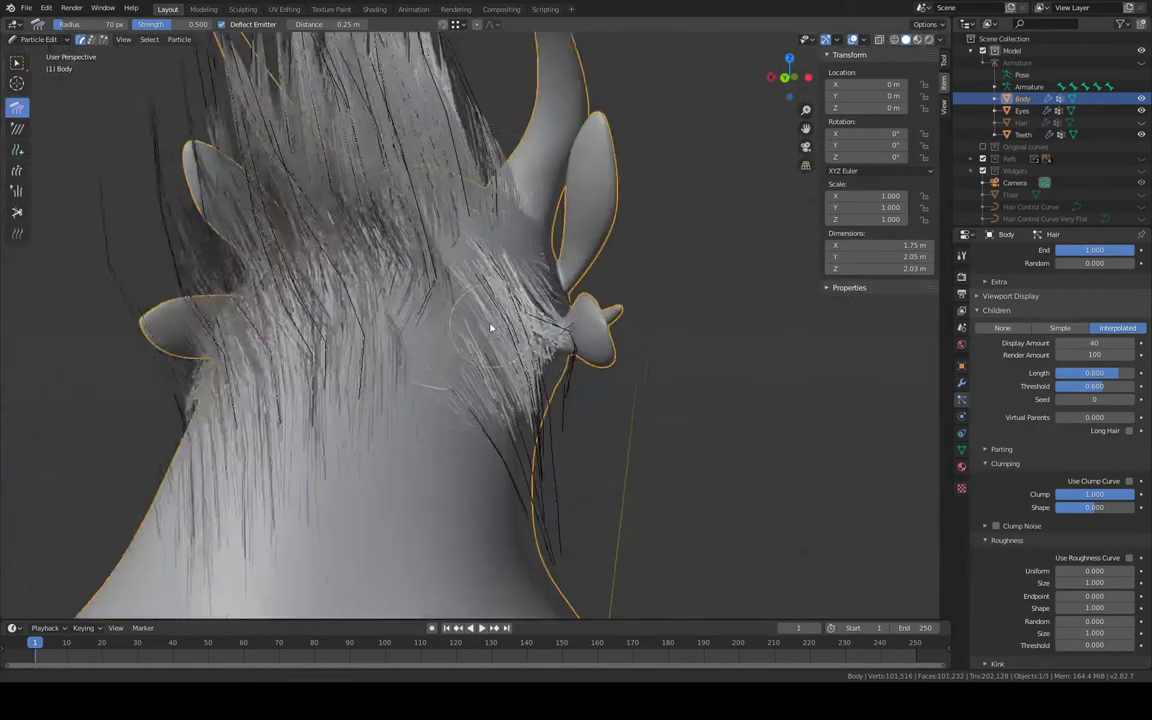
{"action": "mouse_move", "coordinate": [496, 180]}
{"action": "middle_mouse_down"}
{"action": "mouse_move", "coordinate": [601, 162]}
{"action": "mouse_move", "coordinate": [408, 186]}
{"action": "middle_mouse_up"}
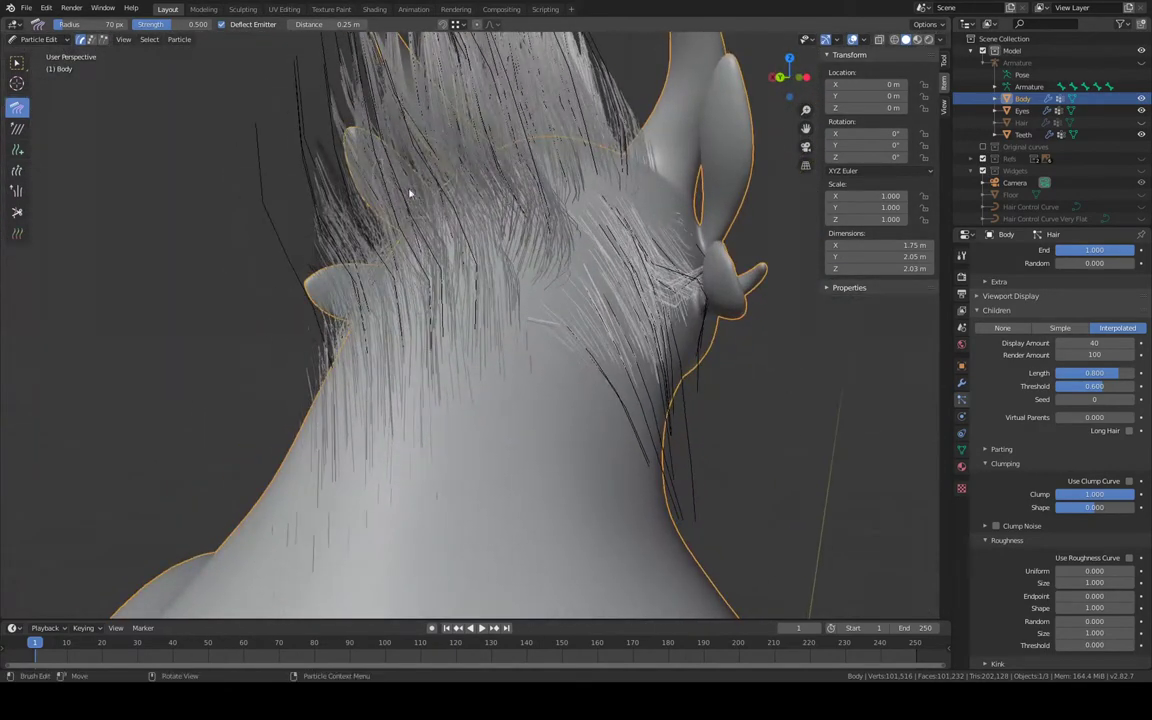
{"action": "left_click_drag", "start_coordinate": [263, 200], "coordinate": [293, 55]}
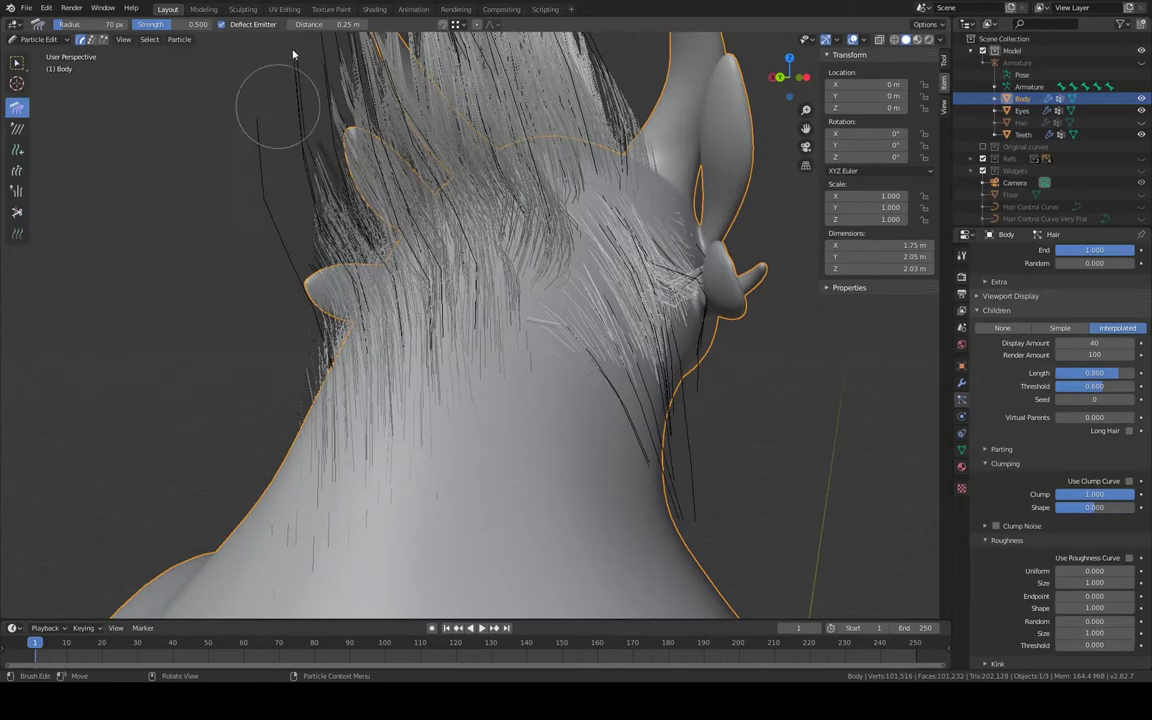
{"action": "mouse_move", "coordinate": [296, 95]}
{"action": "middle_mouse_down"}
{"action": "mouse_move", "coordinate": [404, 95]}
{"action": "mouse_move", "coordinate": [369, 124]}
{"action": "mouse_move", "coordinate": [468, 149]}
{"action": "mouse_move", "coordinate": [476, 103]}
{"action": "mouse_move", "coordinate": [473, 185]}
{"action": "mouse_move", "coordinate": [507, 174]}
{"action": "middle_mouse_up"}
{"action": "mouse_move", "coordinate": [385, 263]}
{"action": "left_mouse_down"}
{"action": "mouse_move", "coordinate": [442, 121]}
{"action": "mouse_move", "coordinate": [404, 140]}
{"action": "left_mouse_up"}
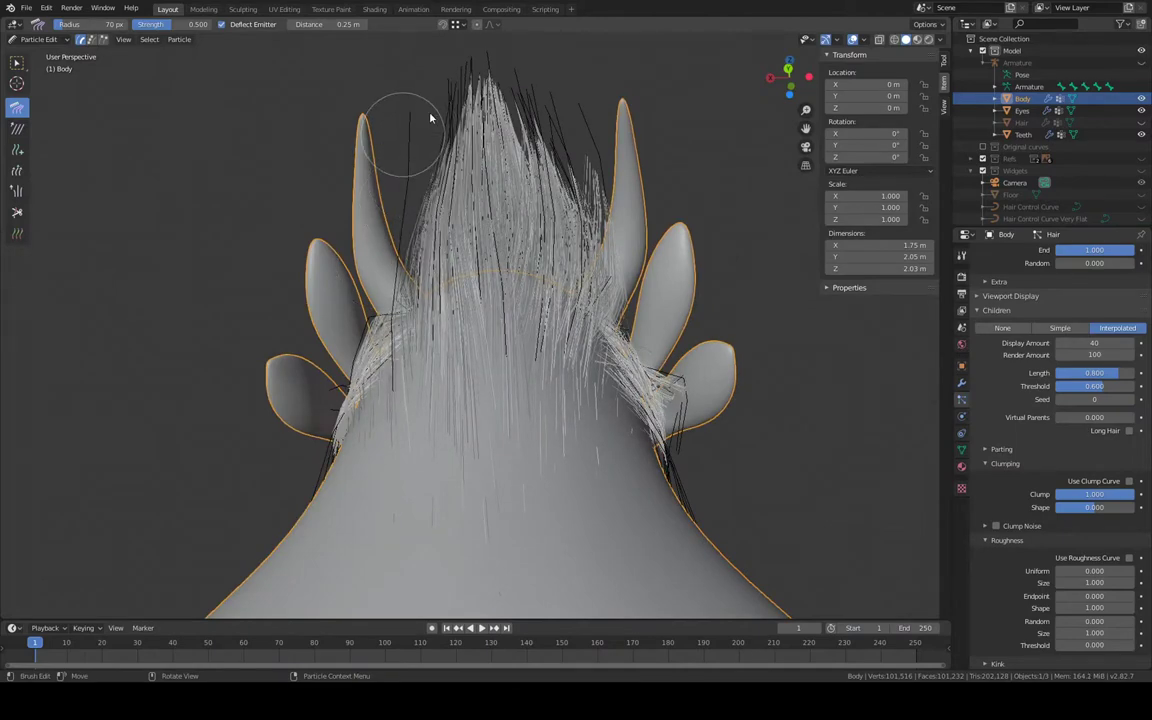
{"action": "mouse_move", "coordinate": [607, 149]}
{"action": "middle_mouse_down"}
{"action": "mouse_move", "coordinate": [676, 160]}
{"action": "mouse_move", "coordinate": [738, 218]}
{"action": "mouse_move", "coordinate": [663, 188]}
{"action": "mouse_move", "coordinate": [599, 134]}
{"action": "mouse_move", "coordinate": [599, 90]}
{"action": "mouse_move", "coordinate": [599, 206]}
{"action": "middle_mouse_up"}
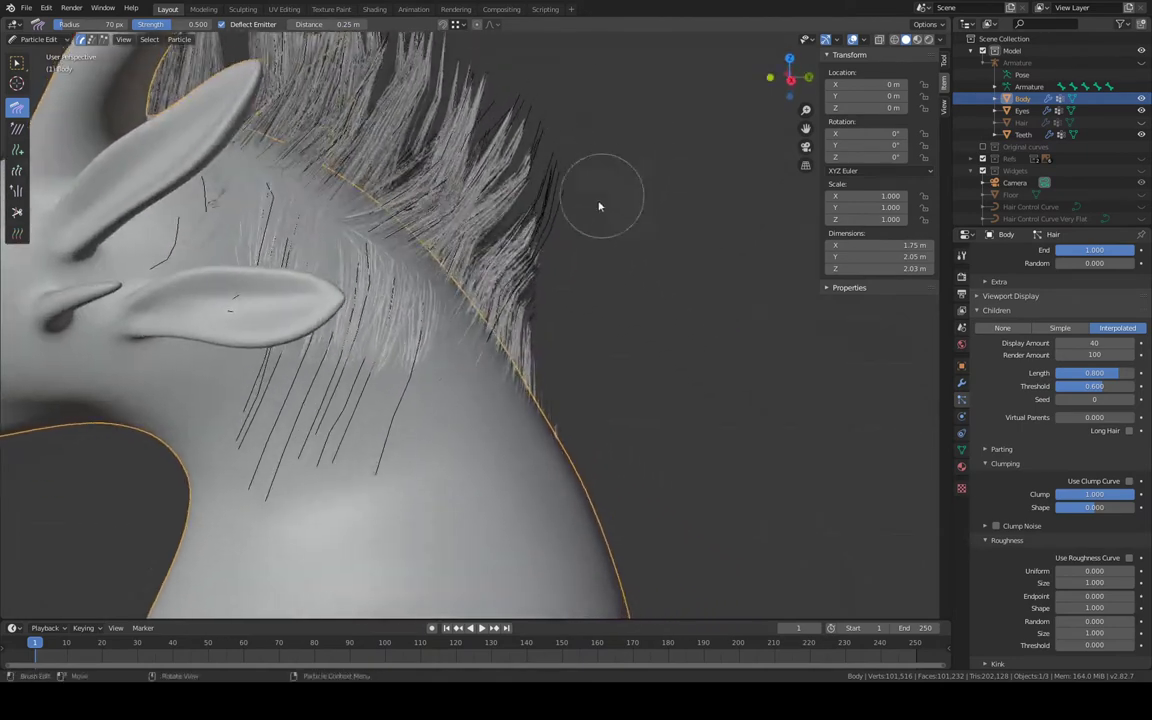
Comb the neck-crest strands and sweep the hair under the ear into place.
{"action": "left_click_drag", "start_coordinate": [573, 190], "coordinate": [555, 123]}
{"action": "mouse_move", "coordinate": [555, 123]}
{"action": "middle_mouse_down"}
{"action": "mouse_move", "coordinate": [586, 131]}
{"action": "mouse_move", "coordinate": [599, 154]}
{"action": "middle_mouse_up"}
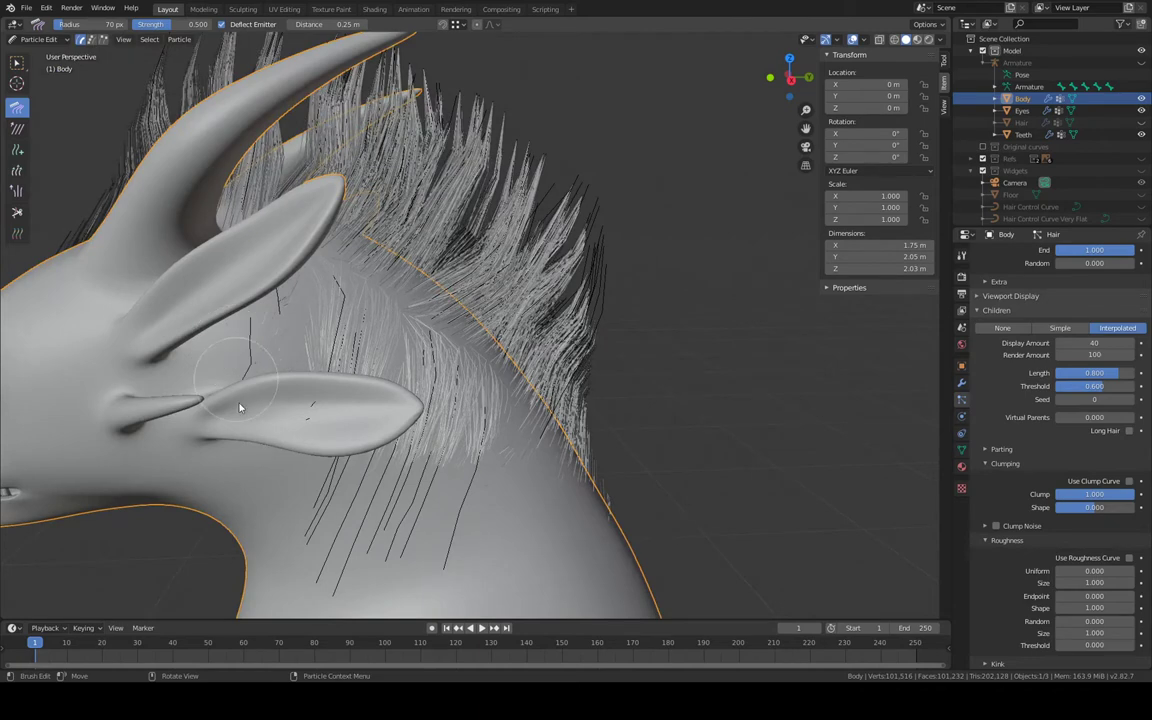
{"action": "middle_click_drag", "start_coordinate": [326, 450], "coordinate": [320, 362]}
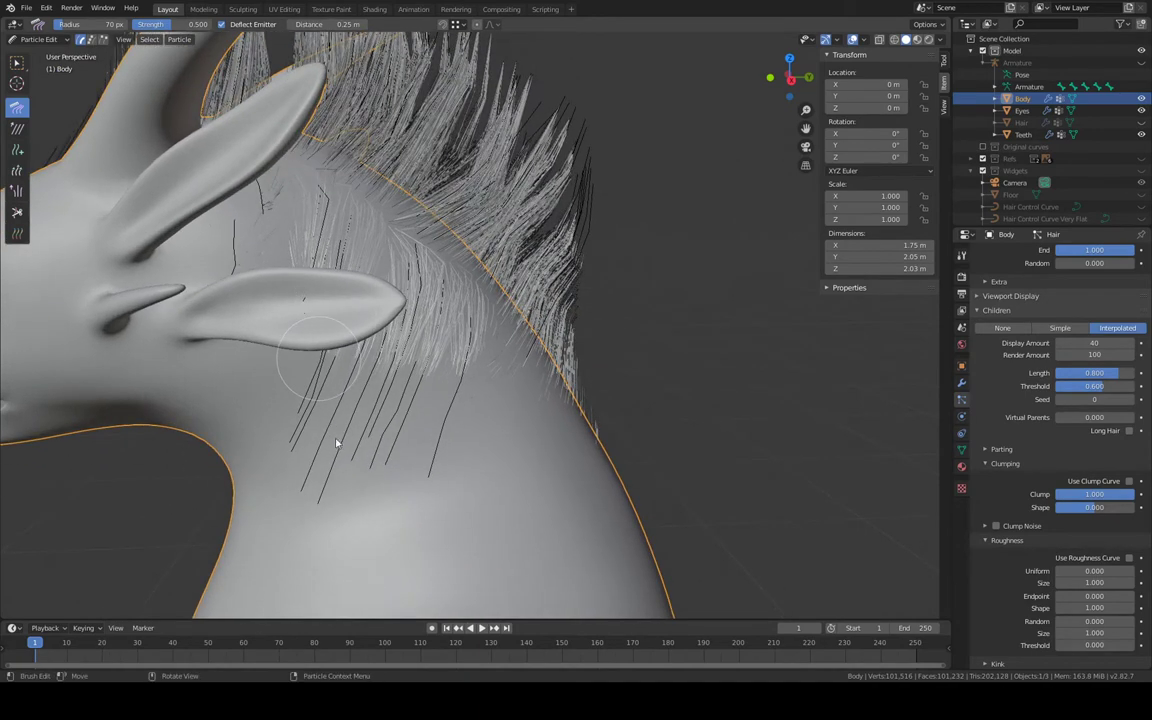
{"action": "mouse_move", "coordinate": [337, 443]}
{"action": "left_mouse_down"}
{"action": "mouse_move", "coordinate": [342, 501]}
{"action": "mouse_move", "coordinate": [378, 481]}
{"action": "mouse_move", "coordinate": [378, 419]}
{"action": "mouse_move", "coordinate": [437, 501]}
{"action": "left_mouse_up"}
{"action": "left_click_drag", "start_coordinate": [462, 452], "coordinate": [463, 470]}
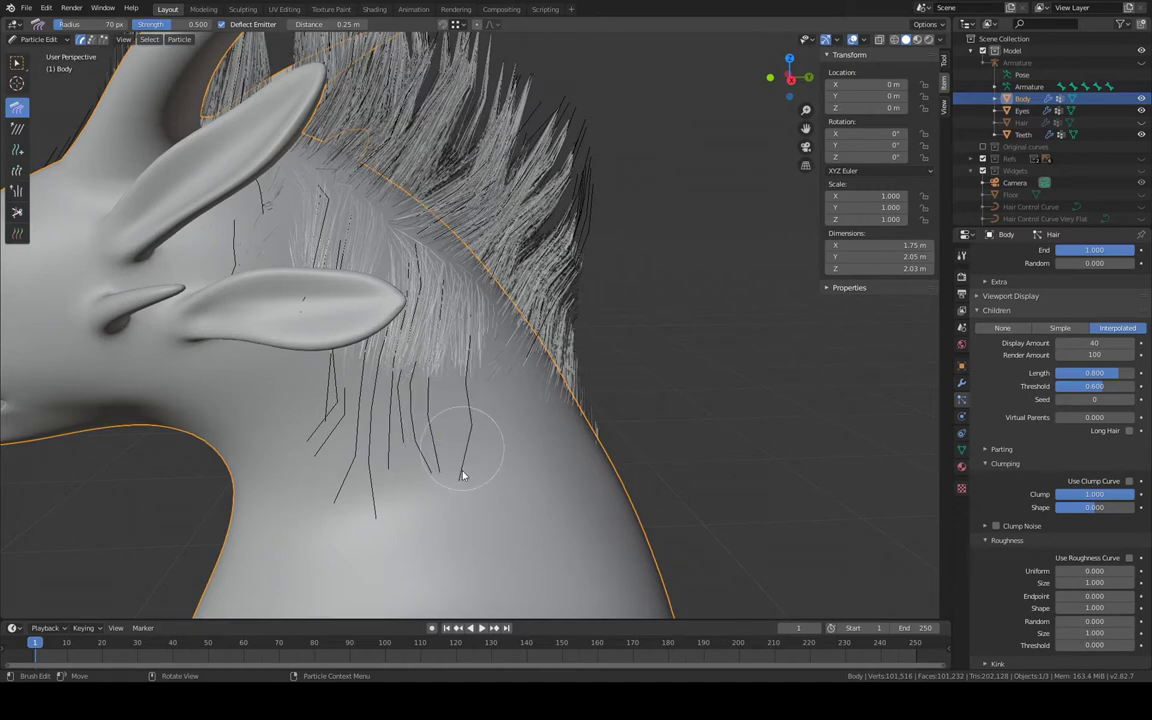
{"action": "mouse_move", "coordinate": [586, 417]}
{"action": "middle_mouse_down"}
{"action": "mouse_move", "coordinate": [476, 334]}
{"action": "mouse_move", "coordinate": [456, 352]}
{"action": "mouse_move", "coordinate": [355, 285]}
{"action": "middle_mouse_up"}
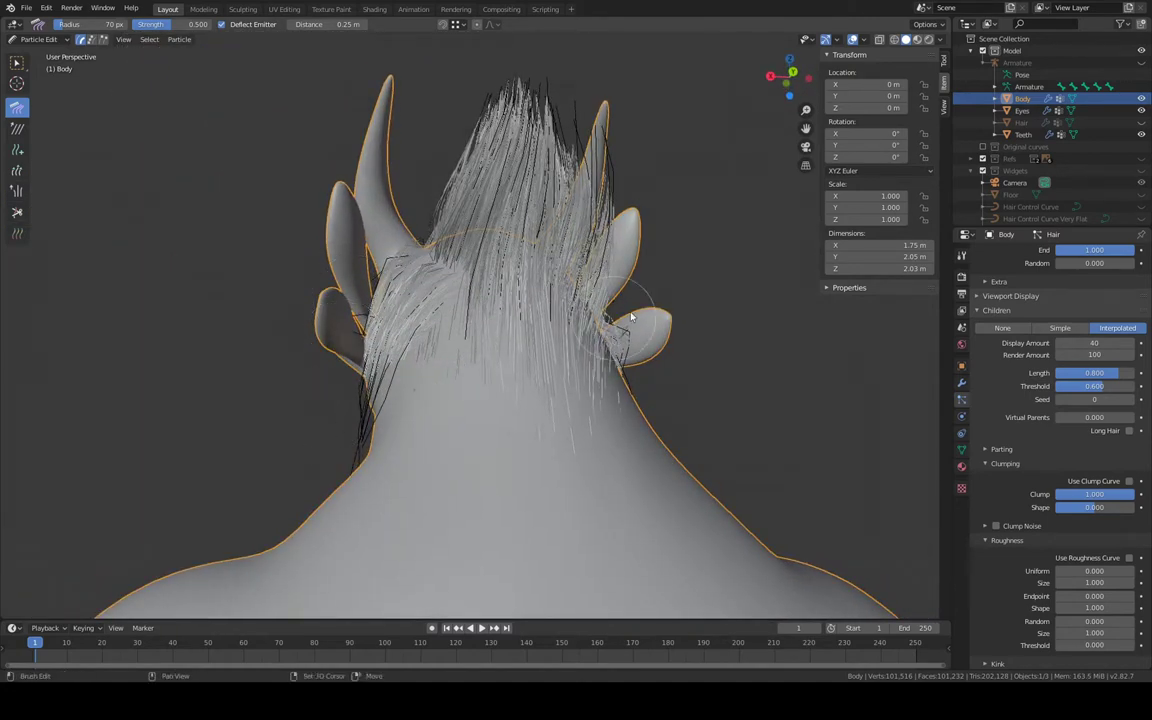
{"action": "mouse_move", "coordinate": [325, 430]}
{"action": "middle_mouse_down"}
{"action": "mouse_move", "coordinate": [506, 257]}
{"action": "mouse_move", "coordinate": [465, 291]}
{"action": "middle_mouse_up"}
{"action": "left_click_drag", "start_coordinate": [455, 325], "coordinate": [442, 411]}
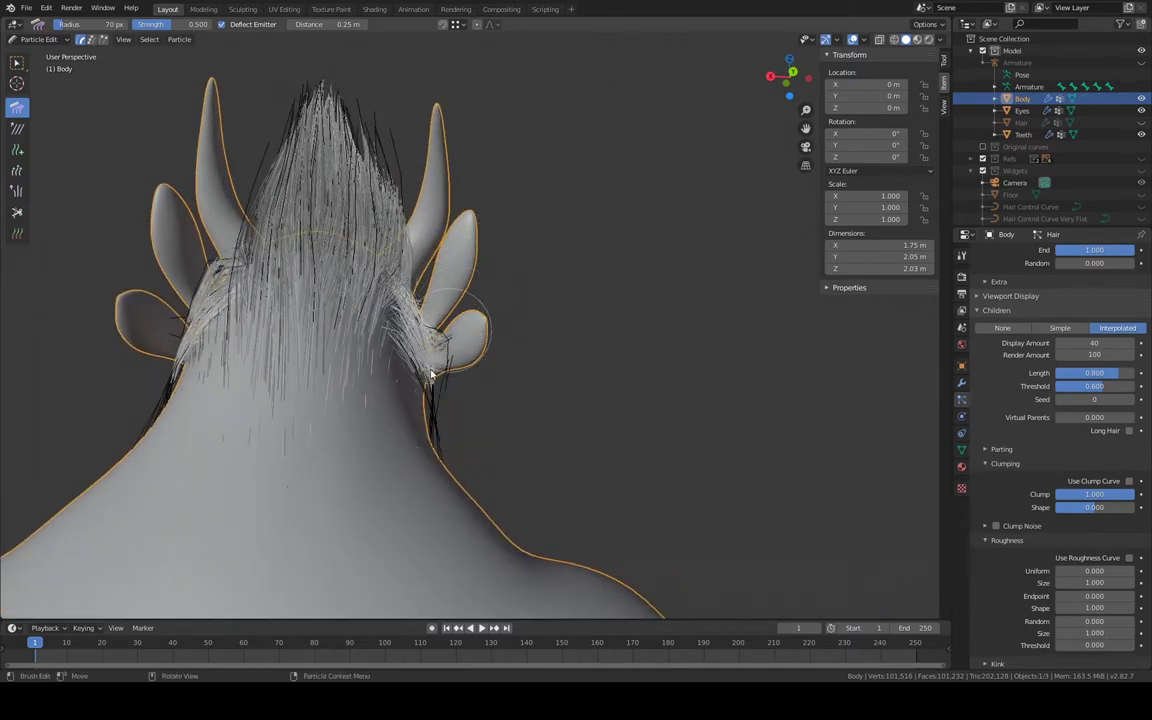
{"action": "mouse_move", "coordinate": [451, 333]}
{"action": "left_mouse_down"}
{"action": "mouse_move", "coordinate": [380, 375]}
{"action": "mouse_move", "coordinate": [450, 342]}
{"action": "mouse_move", "coordinate": [430, 366]}
{"action": "left_mouse_up"}
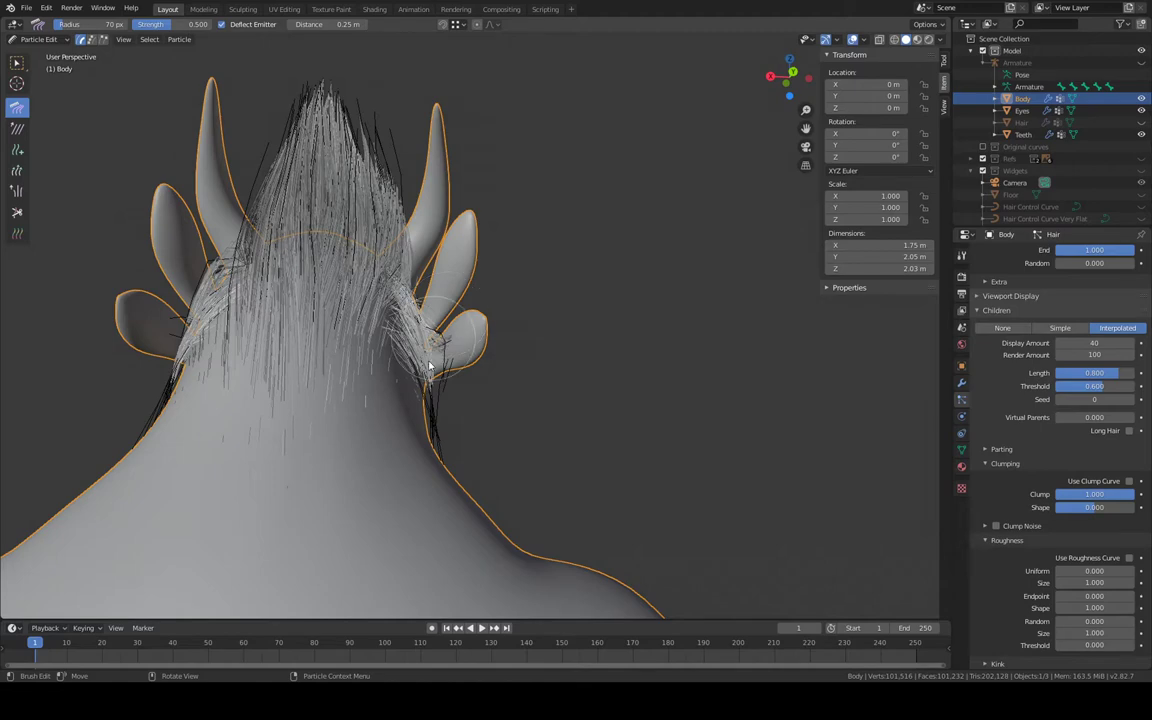
Comb the ear-base strands down along the neck to hug its contour.
{"action": "mouse_move", "coordinate": [476, 340]}
{"action": "middle_mouse_down"}
{"action": "mouse_move", "coordinate": [390, 288]}
{"action": "mouse_move", "coordinate": [427, 248]}
{"action": "mouse_move", "coordinate": [492, 316]}
{"action": "mouse_move", "coordinate": [522, 226]}
{"action": "mouse_move", "coordinate": [489, 193]}
{"action": "mouse_move", "coordinate": [527, 237]}
{"action": "mouse_move", "coordinate": [496, 205]}
{"action": "mouse_move", "coordinate": [468, 208]}
{"action": "mouse_move", "coordinate": [424, 170]}
{"action": "mouse_move", "coordinate": [427, 147]}
{"action": "mouse_move", "coordinate": [442, 127]}
{"action": "mouse_move", "coordinate": [447, 249]}
{"action": "mouse_move", "coordinate": [530, 175]}
{"action": "mouse_move", "coordinate": [555, 199]}
{"action": "middle_mouse_up"}
{"action": "mouse_move", "coordinate": [505, 238]}
{"action": "left_mouse_down"}
{"action": "mouse_move", "coordinate": [501, 283]}
{"action": "mouse_move", "coordinate": [545, 309]}
{"action": "left_mouse_up"}
{"action": "middle_click_drag", "start_coordinate": [545, 309], "coordinate": [576, 181]}
{"action": "mouse_move", "coordinate": [532, 289]}
{"action": "left_mouse_down"}
{"action": "mouse_move", "coordinate": [514, 358]}
{"action": "mouse_move", "coordinate": [539, 221]}
{"action": "left_mouse_up"}
{"action": "mouse_move", "coordinate": [524, 274]}
{"action": "left_mouse_down"}
{"action": "mouse_move", "coordinate": [501, 388]}
{"action": "mouse_move", "coordinate": [527, 360]}
{"action": "mouse_move", "coordinate": [569, 217]}
{"action": "left_mouse_up"}
{"action": "left_click_drag", "start_coordinate": [519, 381], "coordinate": [519, 270]}
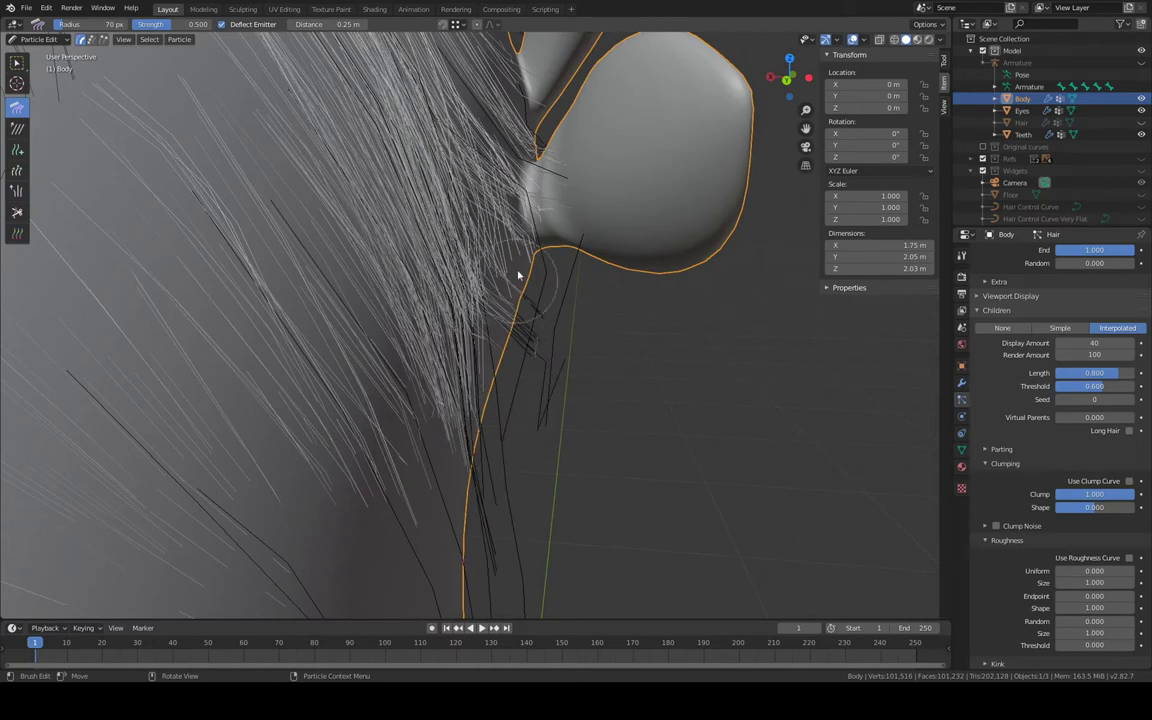
{"action": "mouse_move", "coordinate": [491, 381]}
{"action": "left_mouse_down"}
{"action": "mouse_move", "coordinate": [558, 352]}
{"action": "mouse_move", "coordinate": [473, 574]}
{"action": "mouse_move", "coordinate": [617, 391]}
{"action": "left_mouse_up"}
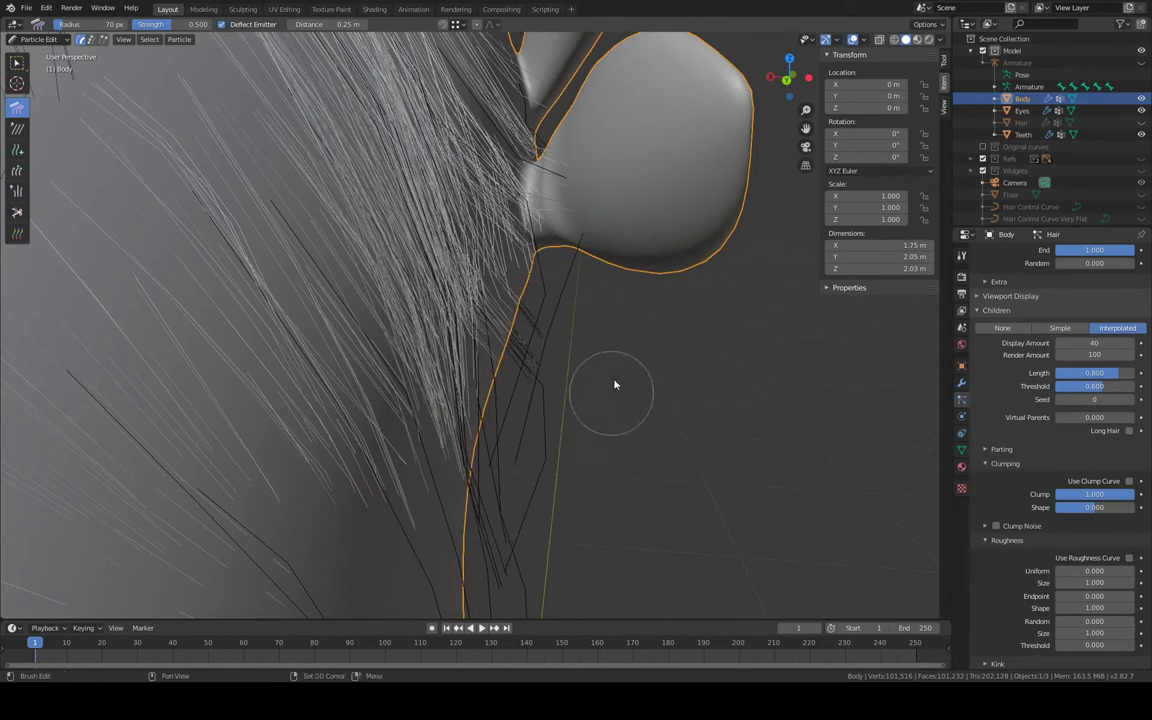
{"action": "mouse_move", "coordinate": [617, 391]}
{"action": "middle_mouse_down"}
{"action": "mouse_move", "coordinate": [663, 172]}
{"action": "mouse_move", "coordinate": [604, 210]}
{"action": "middle_mouse_up"}
{"action": "mouse_move", "coordinate": [547, 240]}
{"action": "left_mouse_down"}
{"action": "mouse_move", "coordinate": [504, 460]}
{"action": "mouse_move", "coordinate": [561, 268]}
{"action": "left_mouse_up"}
{"action": "mouse_move", "coordinate": [556, 122]}
{"action": "left_mouse_down"}
{"action": "mouse_move", "coordinate": [504, 342]}
{"action": "mouse_move", "coordinate": [499, 501]}
{"action": "left_mouse_up"}
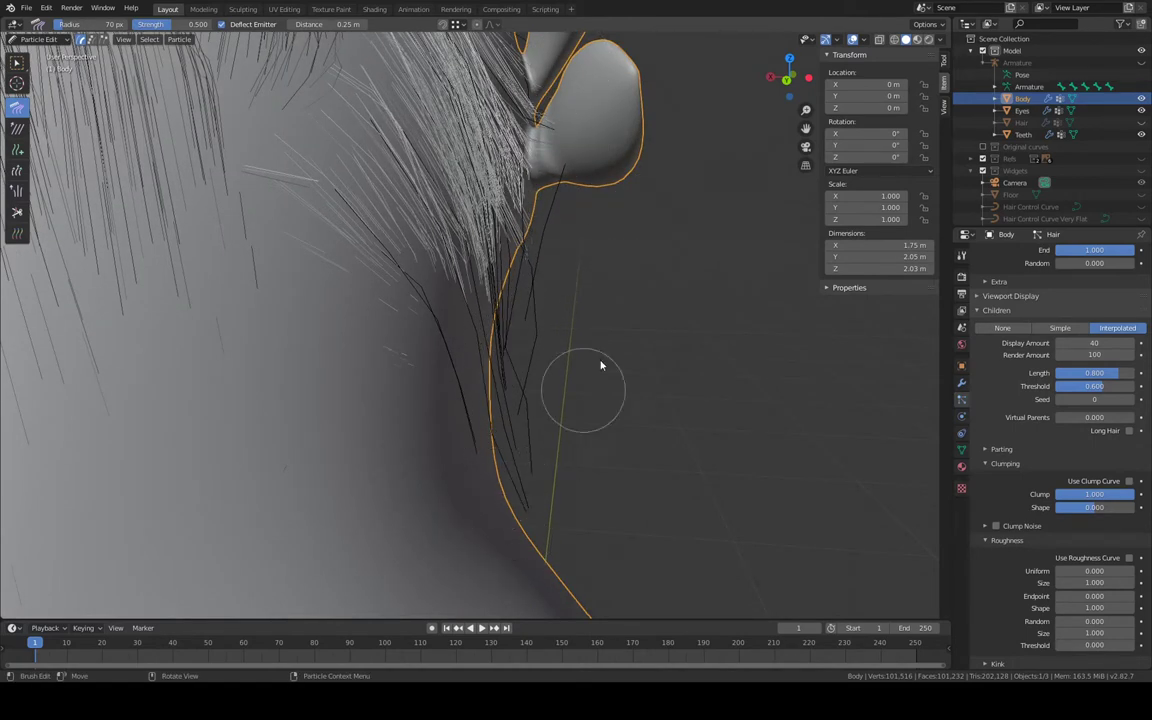
{"action": "mouse_move", "coordinate": [602, 368]}
{"action": "middle_mouse_down"}
{"action": "mouse_move", "coordinate": [622, 185]}
{"action": "mouse_move", "coordinate": [568, 188]}
{"action": "mouse_move", "coordinate": [618, 188]}
{"action": "mouse_move", "coordinate": [656, 224]}
{"action": "middle_mouse_up"}
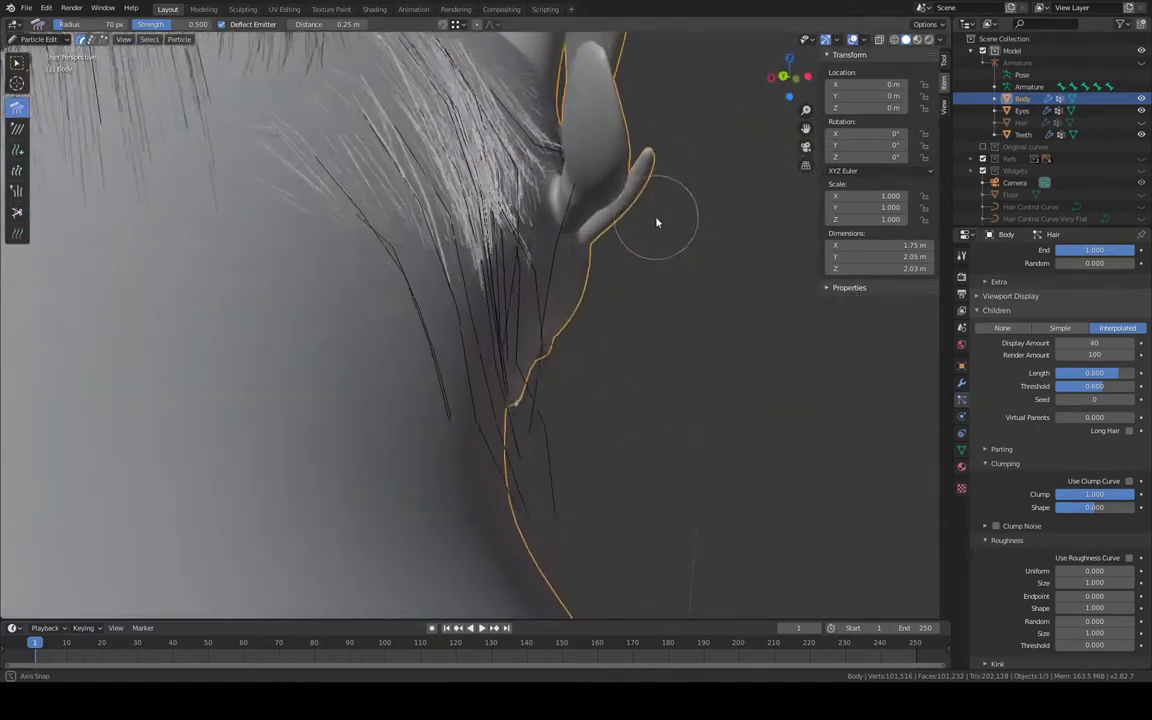
Cut the stray strands near the top of the ear, then return to the Comb brush.
{"action": "left_click", "coordinate": [17, 212]}
{"action": "mouse_move", "coordinate": [514, 275]}
{"action": "middle_mouse_down"}
{"action": "mouse_move", "coordinate": [555, 247]}
{"action": "mouse_move", "coordinate": [560, 221]}
{"action": "middle_mouse_up"}
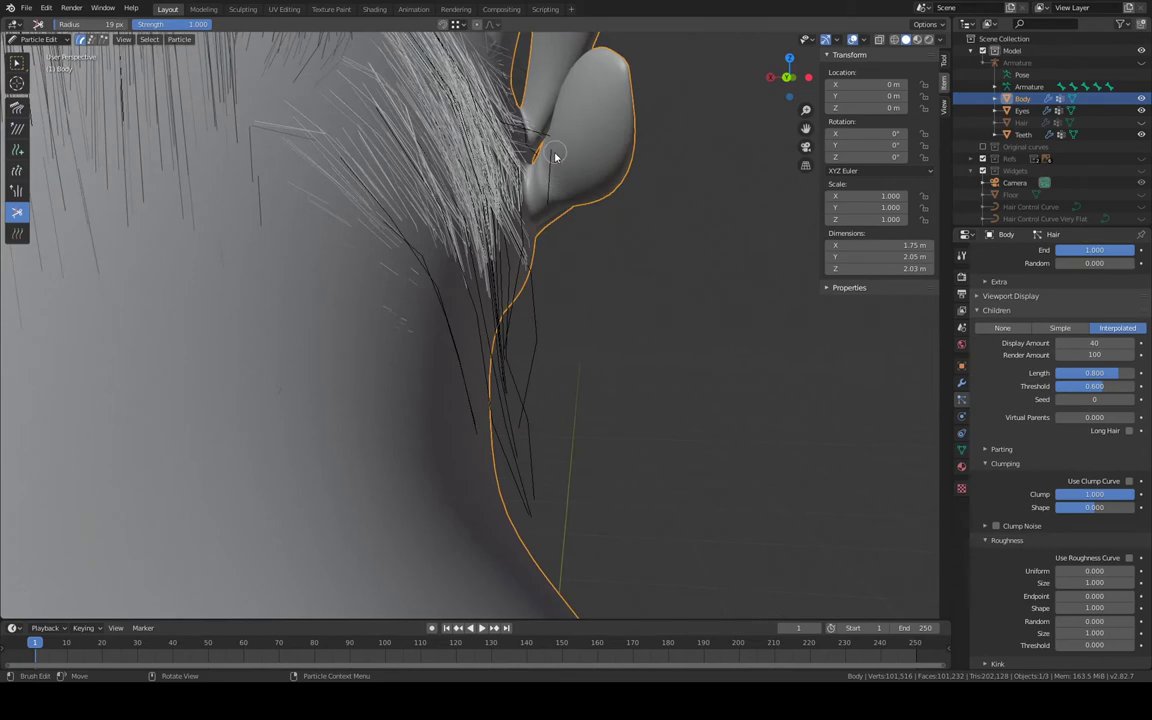
{"action": "mouse_move", "coordinate": [571, 139]}
{"action": "middle_mouse_down"}
{"action": "mouse_move", "coordinate": [607, 123]}
{"action": "mouse_move", "coordinate": [591, 197]}
{"action": "mouse_move", "coordinate": [620, 154]}
{"action": "middle_mouse_up"}
{"action": "left_click_drag", "start_coordinate": [614, 124], "coordinate": [616, 137]}
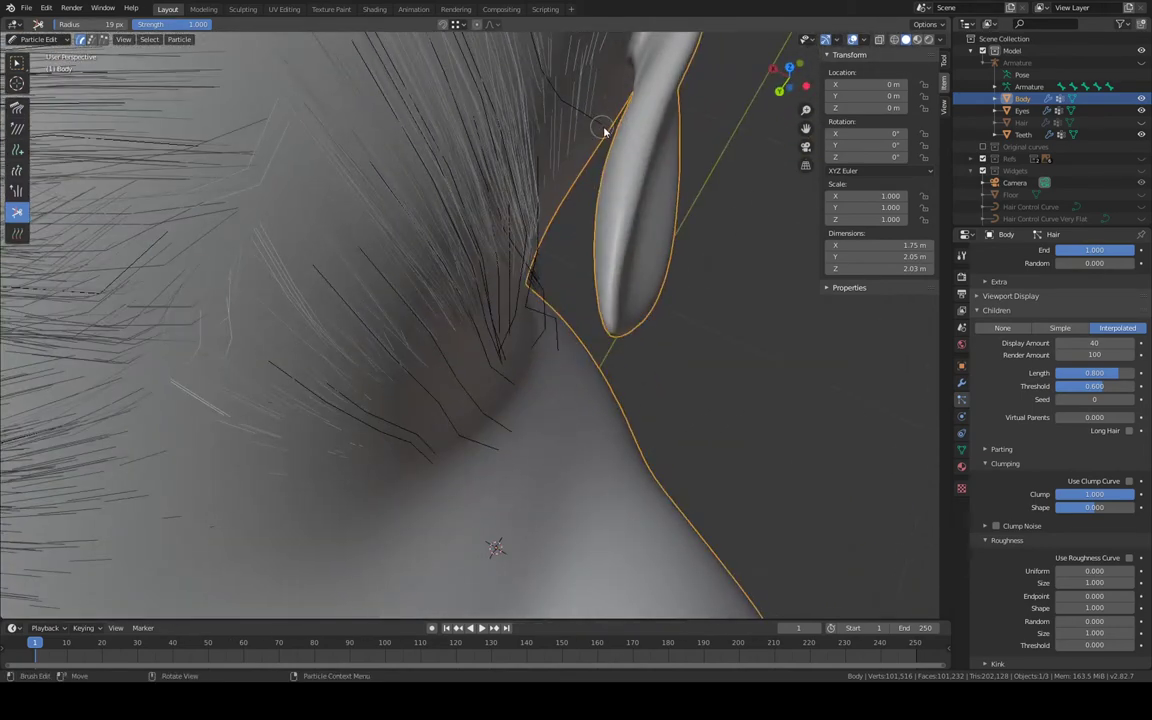
{"action": "mouse_move", "coordinate": [662, 127]}
{"action": "middle_mouse_down"}
{"action": "mouse_move", "coordinate": [599, 87]}
{"action": "mouse_move", "coordinate": [602, 195]}
{"action": "mouse_move", "coordinate": [715, 242]}
{"action": "mouse_move", "coordinate": [621, 172]}
{"action": "mouse_move", "coordinate": [564, 104]}
{"action": "mouse_move", "coordinate": [562, 206]}
{"action": "mouse_move", "coordinate": [676, 95]}
{"action": "mouse_move", "coordinate": [640, 130]}
{"action": "mouse_move", "coordinate": [674, 90]}
{"action": "mouse_move", "coordinate": [612, 113]}
{"action": "mouse_move", "coordinate": [687, 108]}
{"action": "mouse_move", "coordinate": [593, 107]}
{"action": "mouse_move", "coordinate": [571, 352]}
{"action": "mouse_move", "coordinate": [581, 265]}
{"action": "mouse_move", "coordinate": [164, 147]}
{"action": "middle_mouse_up"}
{"action": "scroll", "coordinate": [658, 98], "scroll_direction": "down", "scroll_amount": 5}
{"action": "scroll", "coordinate": [612, 113], "scroll_direction": "down", "scroll_amount": 4}
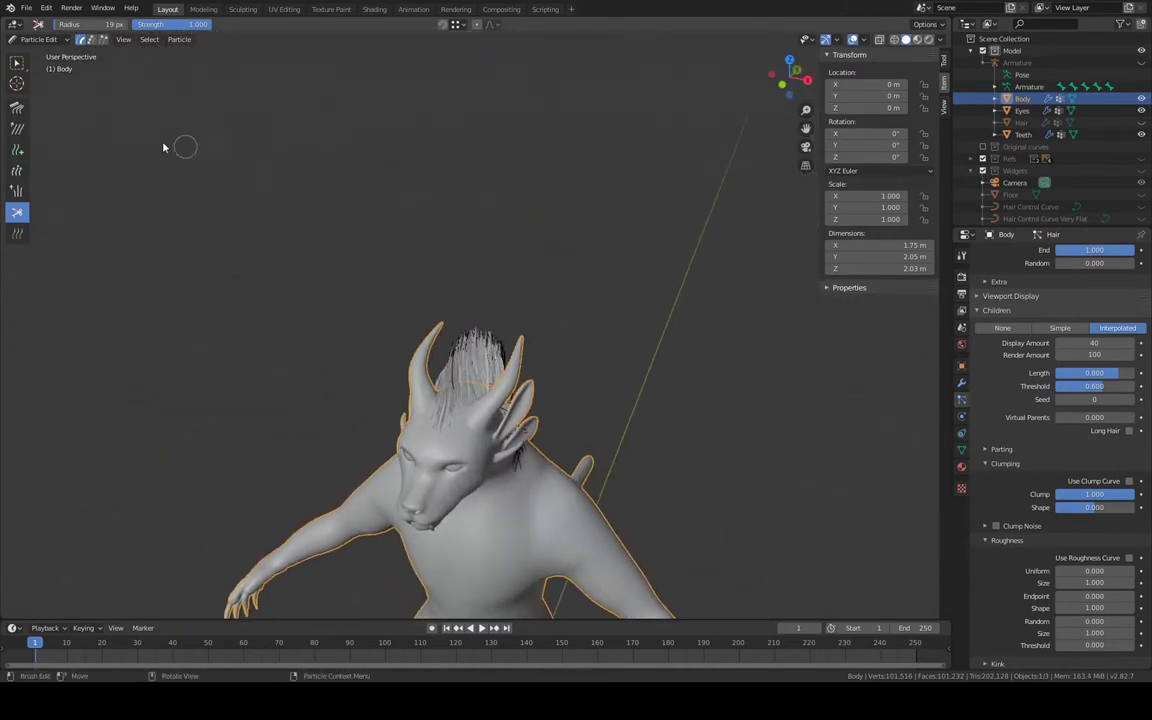
{"action": "left_click", "coordinate": [20, 107]}
{"action": "mouse_move", "coordinate": [600, 318]}
{"action": "middle_mouse_down"}
{"action": "mouse_move", "coordinate": [573, 242]}
{"action": "mouse_move", "coordinate": [593, 163]}
{"action": "mouse_move", "coordinate": [560, 121]}
{"action": "mouse_move", "coordinate": [514, 167]}
{"action": "mouse_move", "coordinate": [612, 218]}
{"action": "mouse_move", "coordinate": [771, 167]}
{"action": "mouse_move", "coordinate": [691, 198]}
{"action": "middle_mouse_up"}
{"action": "scroll", "coordinate": [573, 242], "scroll_direction": "up", "scroll_amount": 4}
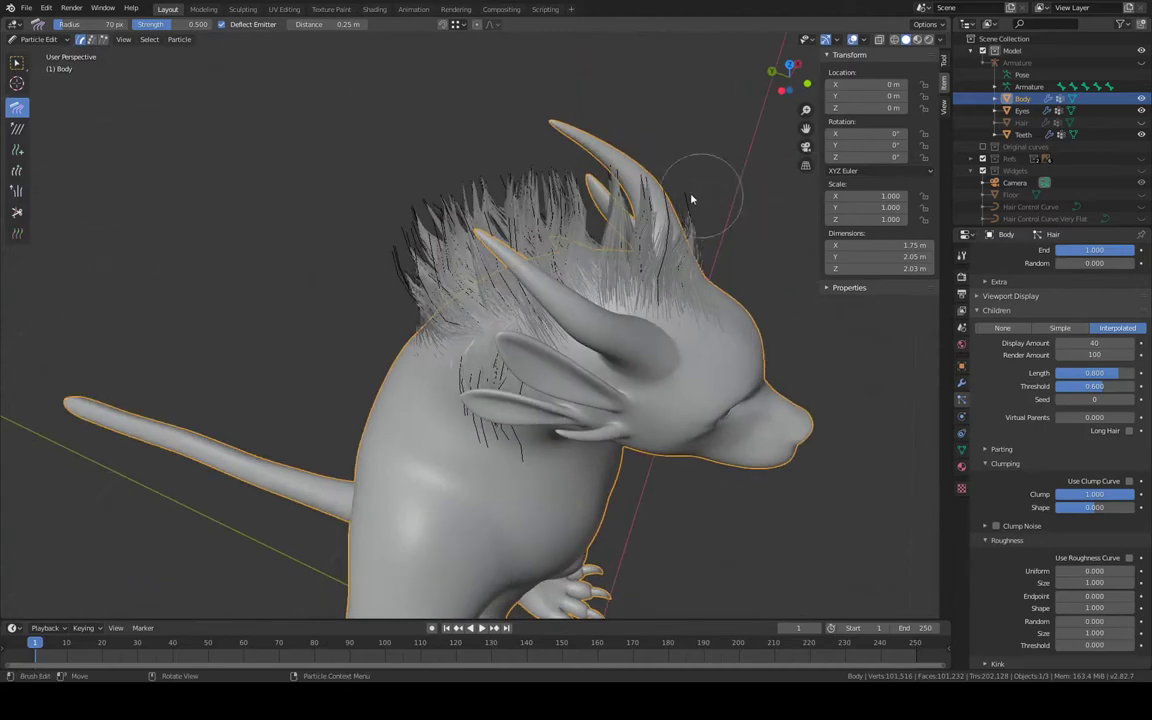
Switch to Object Mode and inspect the mohawk from the rear side.
{"action": "left_click", "coordinate": [56, 41]}
{"action": "left_click", "coordinate": [57, 55]}
{"action": "mouse_move", "coordinate": [450, 300]}
{"action": "middle_mouse_down"}
{"action": "mouse_move", "coordinate": [560, 420]}
{"action": "mouse_move", "coordinate": [700, 250]}
{"action": "mouse_move", "coordinate": [858, 127]}
{"action": "middle_mouse_up"}
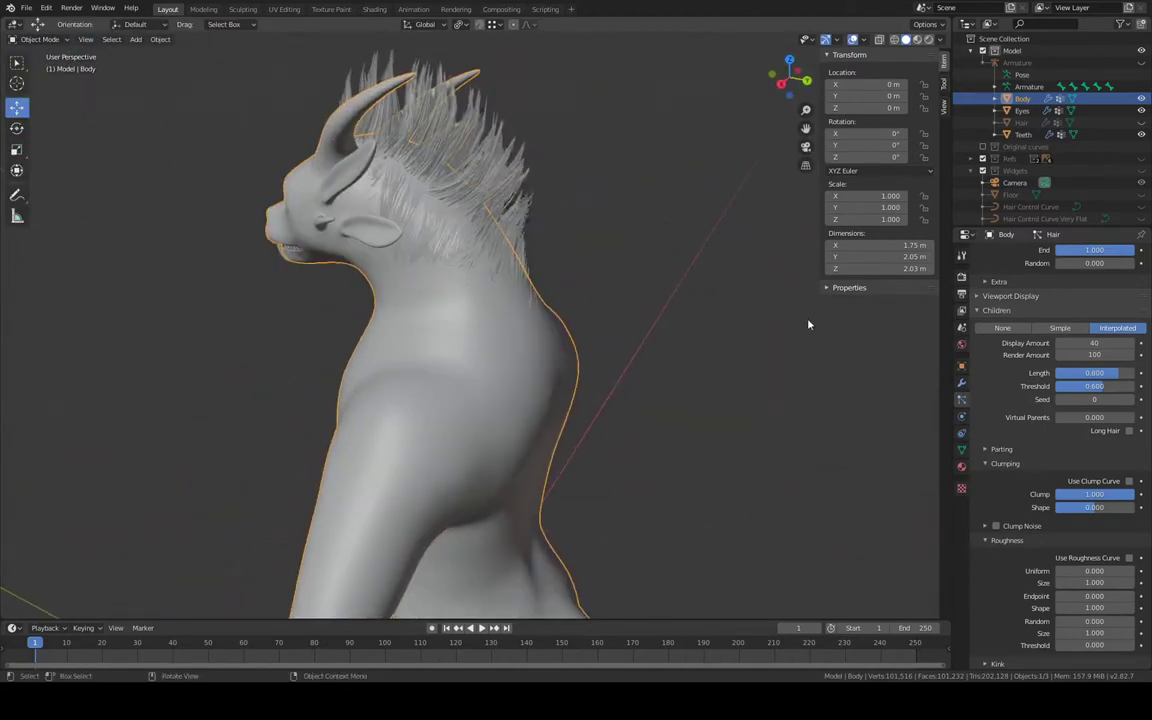
{"action": "mouse_move", "coordinate": [809, 324]}
{"action": "middle_mouse_down"}
{"action": "mouse_move", "coordinate": [430, 252]}
{"action": "mouse_move", "coordinate": [551, 278]}
{"action": "mouse_move", "coordinate": [627, 257]}
{"action": "mouse_move", "coordinate": [709, 287]}
{"action": "middle_mouse_up"}
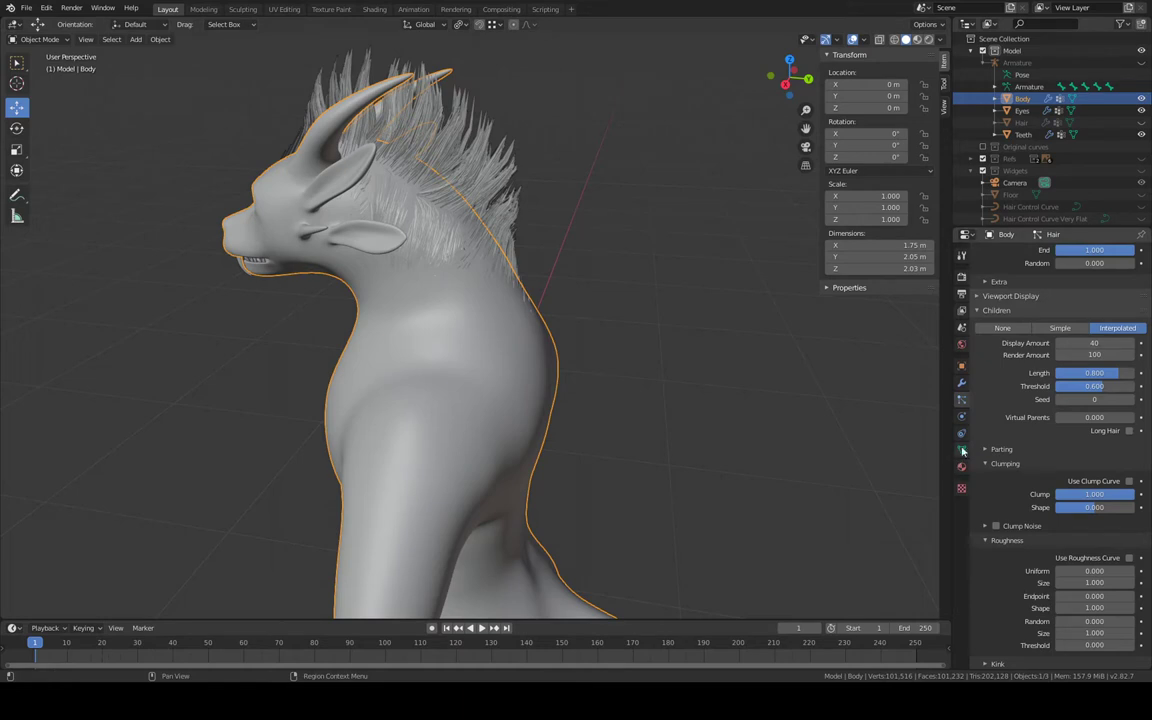
Raise the children Display Amount to 100.
{"action": "scroll", "coordinate": [1070, 490], "scroll_direction": "down", "scroll_amount": 5}
{"action": "scroll", "coordinate": [1075, 491], "scroll_direction": "down", "scroll_amount": 2}
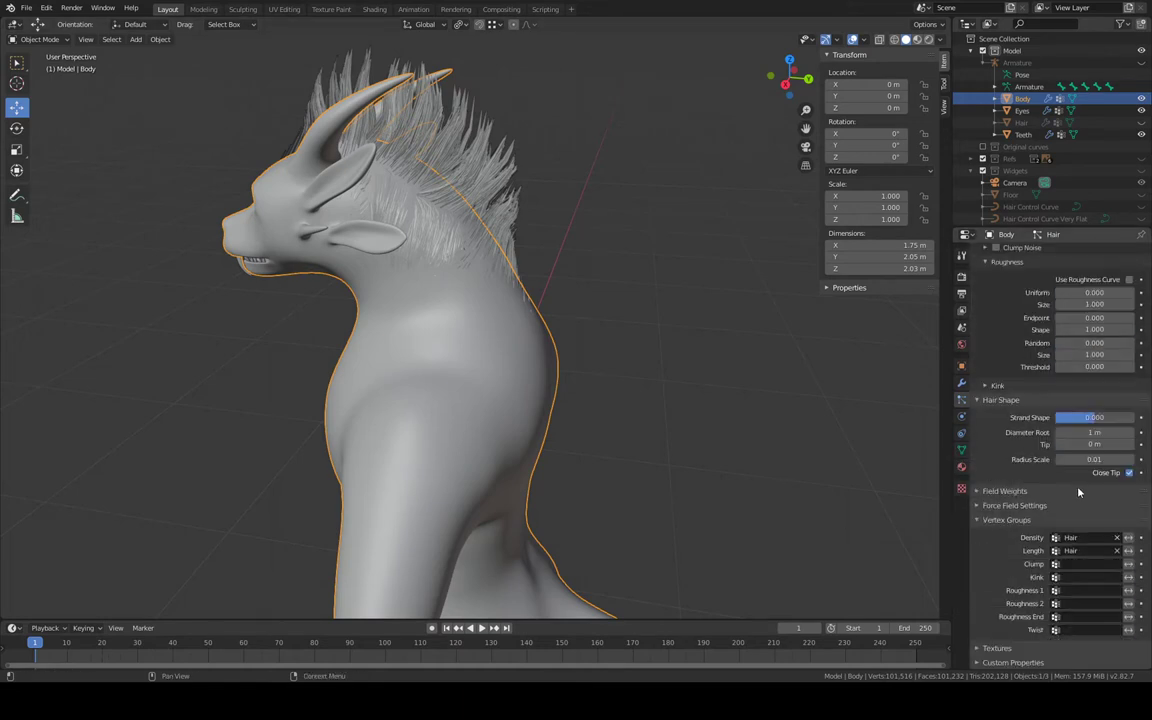
{"action": "scroll", "coordinate": [1090, 430], "scroll_direction": "up", "scroll_amount": 4}
{"action": "scroll", "coordinate": [1105, 360], "scroll_direction": "up", "scroll_amount": 3}
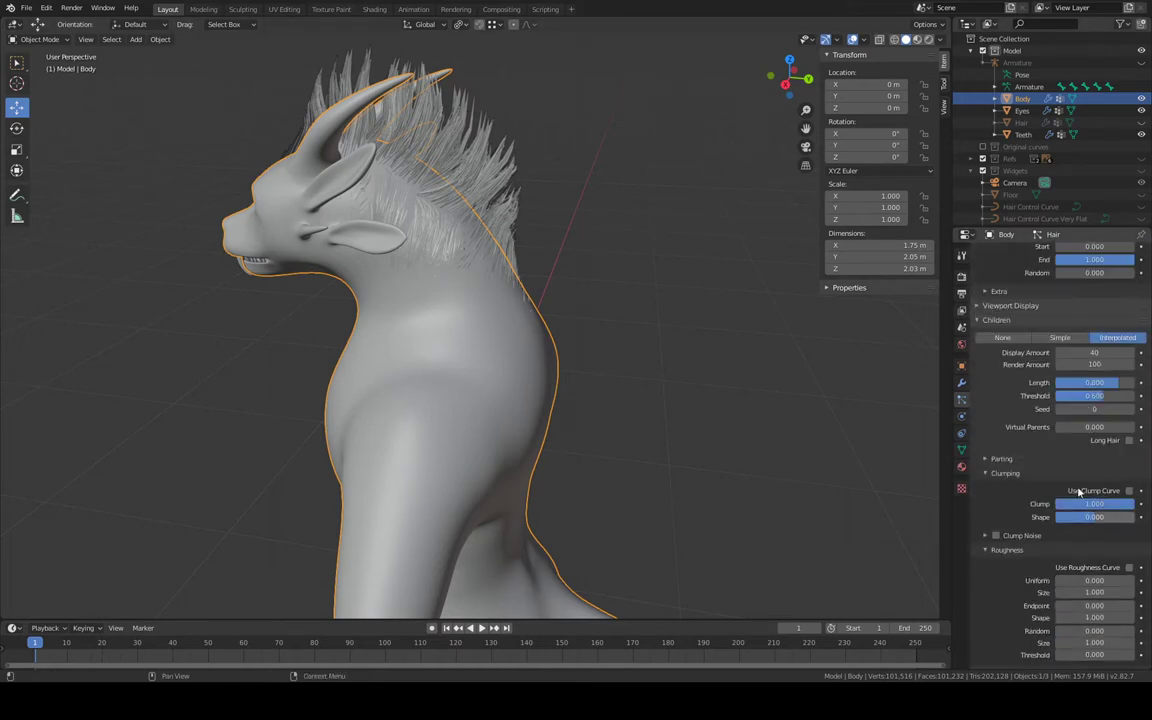
{"action": "type", "text": "00"}
{"action": "key", "text": "Return"}
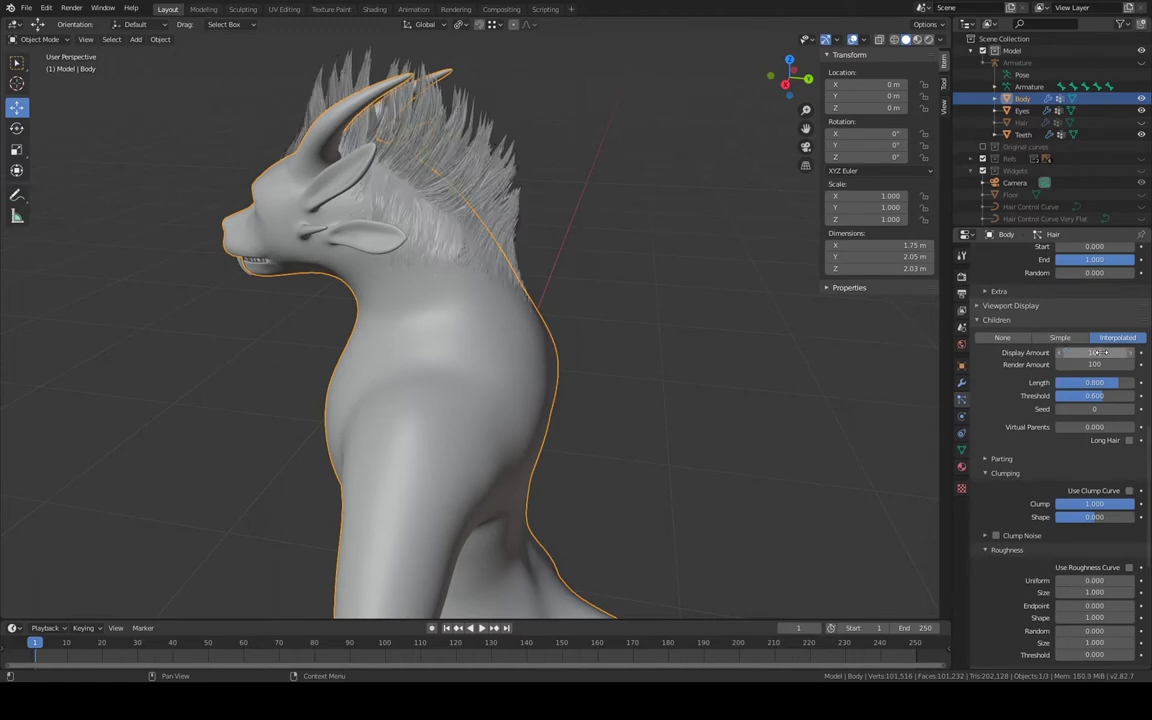
{"action": "middle_click_drag", "start_coordinate": [576, 226], "coordinate": [635, 340]}
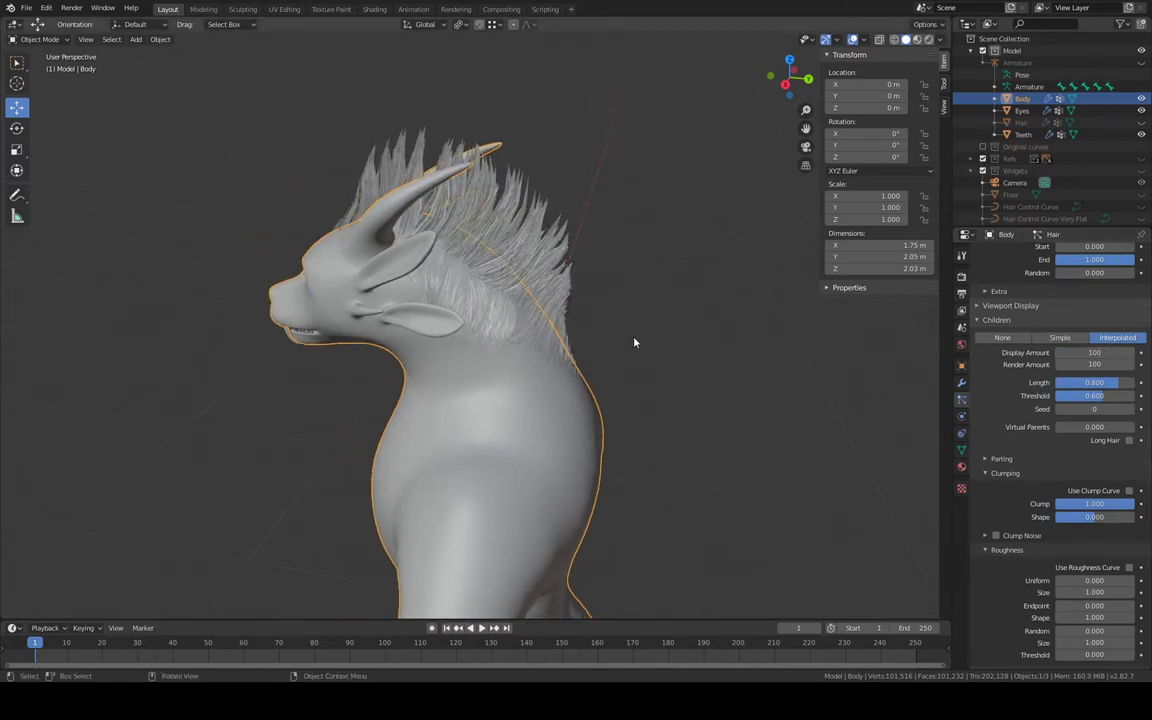
{"action": "scroll", "coordinate": [635, 340], "scroll_direction": "up", "scroll_amount": 3}
{"action": "mouse_move", "coordinate": [617, 279]}
{"action": "middle_mouse_down"}
{"action": "mouse_move", "coordinate": [591, 514]}
{"action": "mouse_move", "coordinate": [635, 393]}
{"action": "mouse_move", "coordinate": [694, 383]}
{"action": "mouse_move", "coordinate": [306, 345]}
{"action": "mouse_move", "coordinate": [278, 369]}
{"action": "mouse_move", "coordinate": [406, 398]}
{"action": "mouse_move", "coordinate": [150, 487]}
{"action": "middle_mouse_up"}
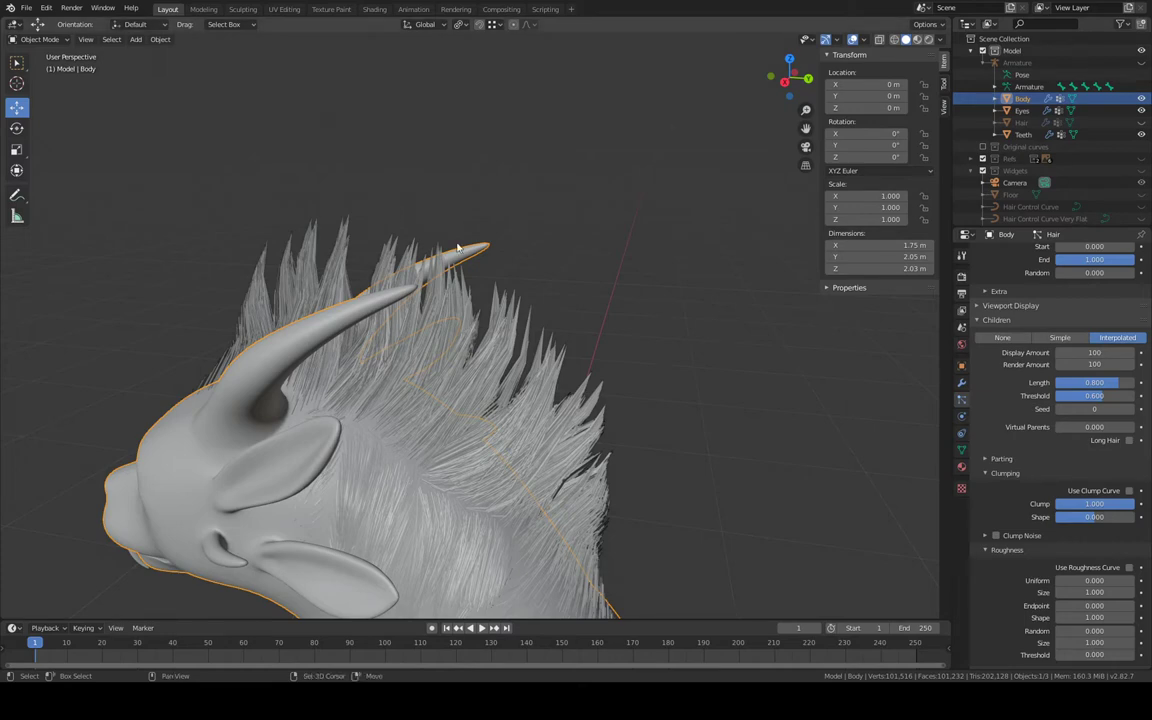
Orbit and zoom around the horned head and body to inspect the spiky hair, then save keeya.blend.
{"action": "mouse_move", "coordinate": [465, 177]}
{"action": "middle_mouse_down"}
{"action": "mouse_move", "coordinate": [293, 167]}
{"action": "mouse_move", "coordinate": [368, 162]}
{"action": "mouse_move", "coordinate": [465, 195]}
{"action": "mouse_move", "coordinate": [437, 185]}
{"action": "mouse_move", "coordinate": [502, 121]}
{"action": "mouse_move", "coordinate": [509, 319]}
{"action": "mouse_move", "coordinate": [530, 380]}
{"action": "mouse_move", "coordinate": [512, 525]}
{"action": "mouse_move", "coordinate": [496, 478]}
{"action": "mouse_move", "coordinate": [501, 358]}
{"action": "mouse_move", "coordinate": [575, 301]}
{"action": "mouse_move", "coordinate": [601, 309]}
{"action": "mouse_move", "coordinate": [352, 291]}
{"action": "middle_mouse_up"}
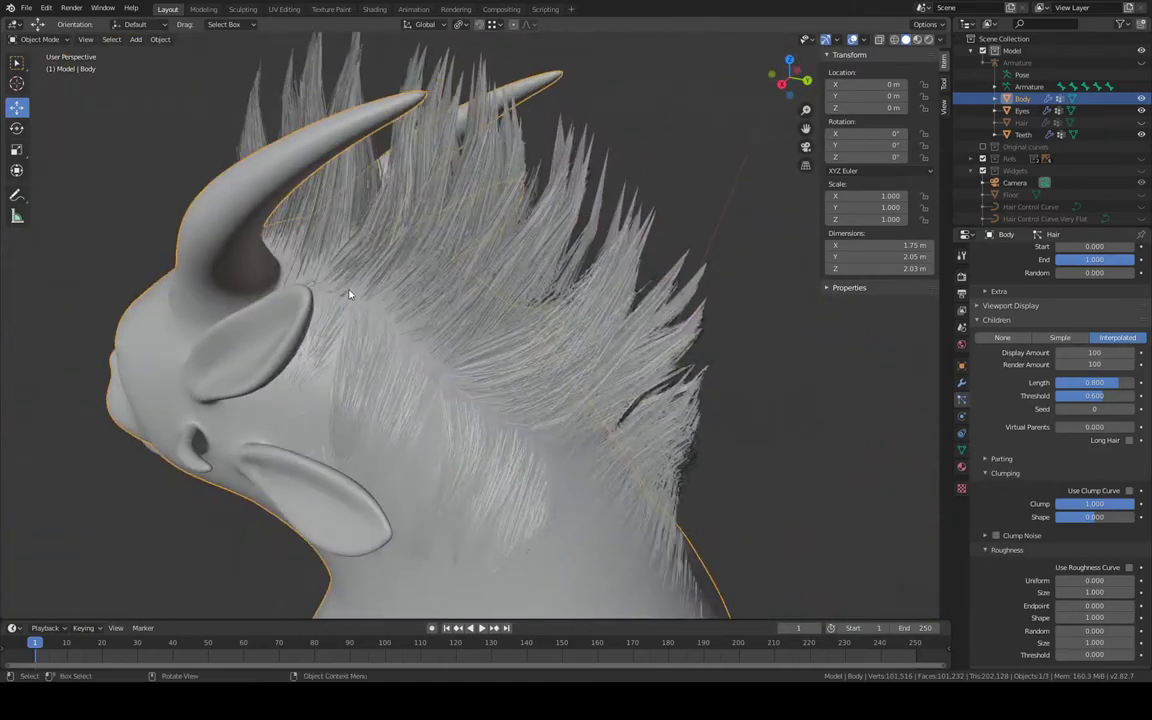
{"action": "scroll", "coordinate": [352, 291], "scroll_direction": "down", "scroll_amount": 3}
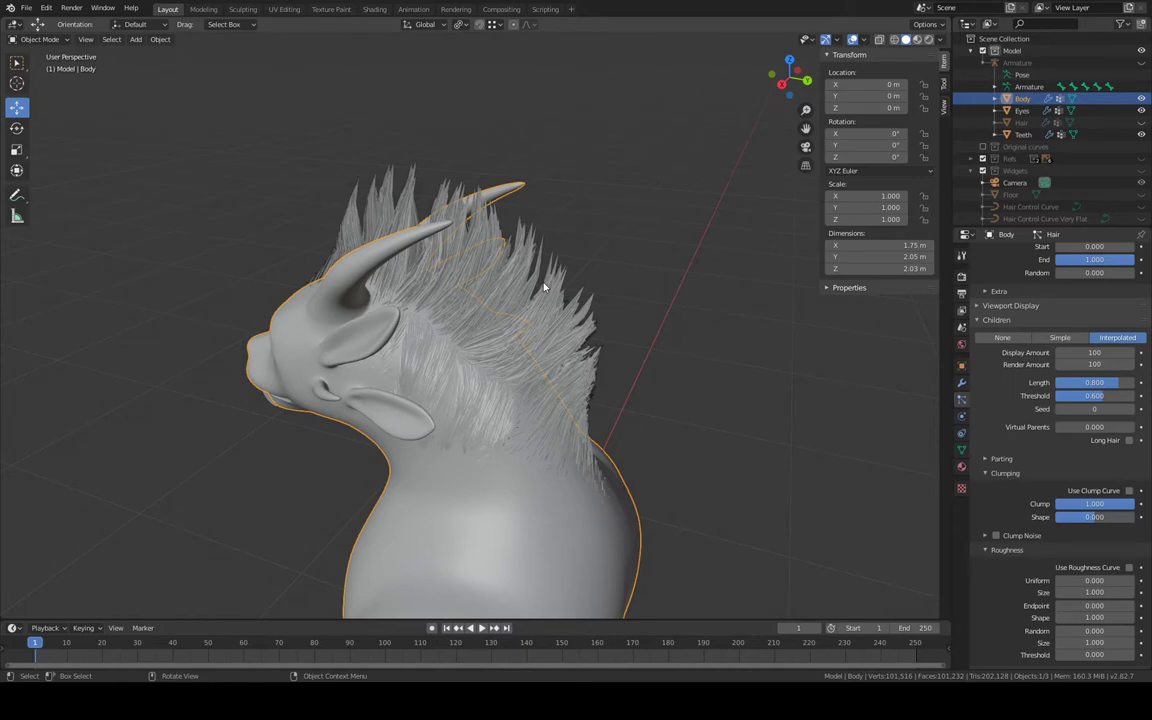
{"action": "mouse_move", "coordinate": [544, 288]}
{"action": "middle_mouse_down"}
{"action": "mouse_move", "coordinate": [450, 337]}
{"action": "mouse_move", "coordinate": [440, 279]}
{"action": "mouse_move", "coordinate": [623, 323]}
{"action": "mouse_move", "coordinate": [627, 290]}
{"action": "mouse_move", "coordinate": [576, 290]}
{"action": "mouse_move", "coordinate": [594, 272]}
{"action": "mouse_move", "coordinate": [716, 292]}
{"action": "middle_mouse_up"}
{"action": "scroll", "coordinate": [716, 292], "scroll_direction": "up", "scroll_amount": 1}
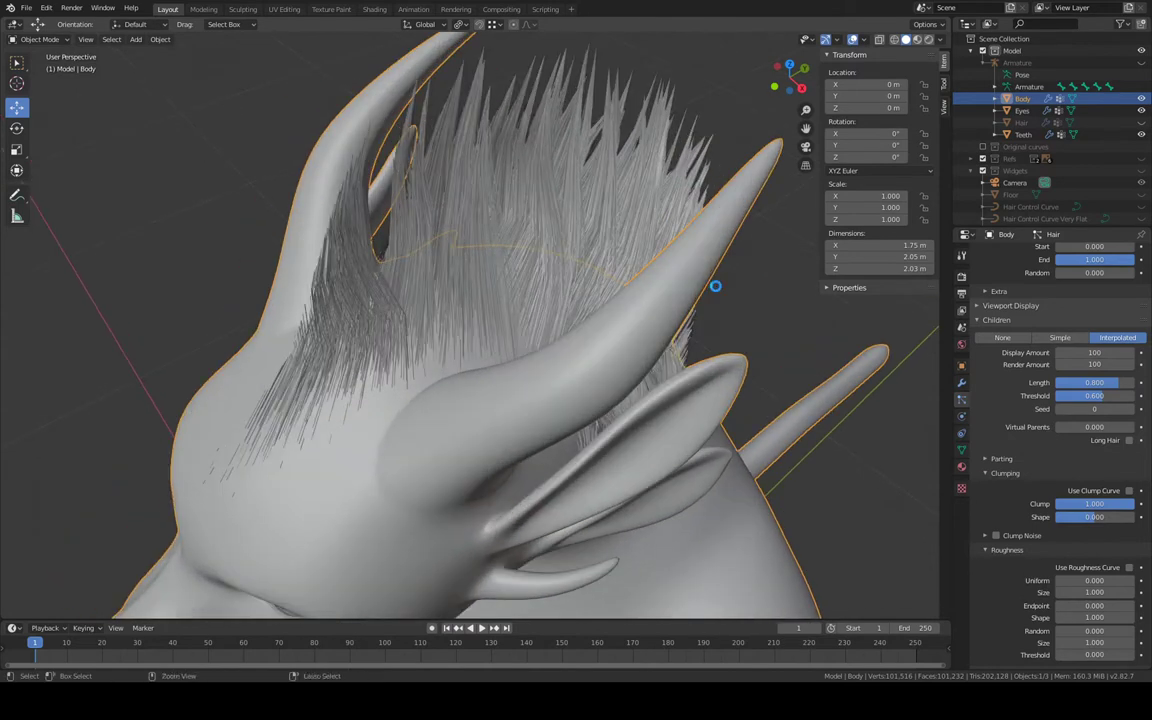
{"action": "key", "text": "ctrl+s"}
Preview and enter a new Endpoint roughness value for the child hair.
{"action": "scroll", "coordinate": [1000, 480], "scroll_direction": "down", "scroll_amount": 1}
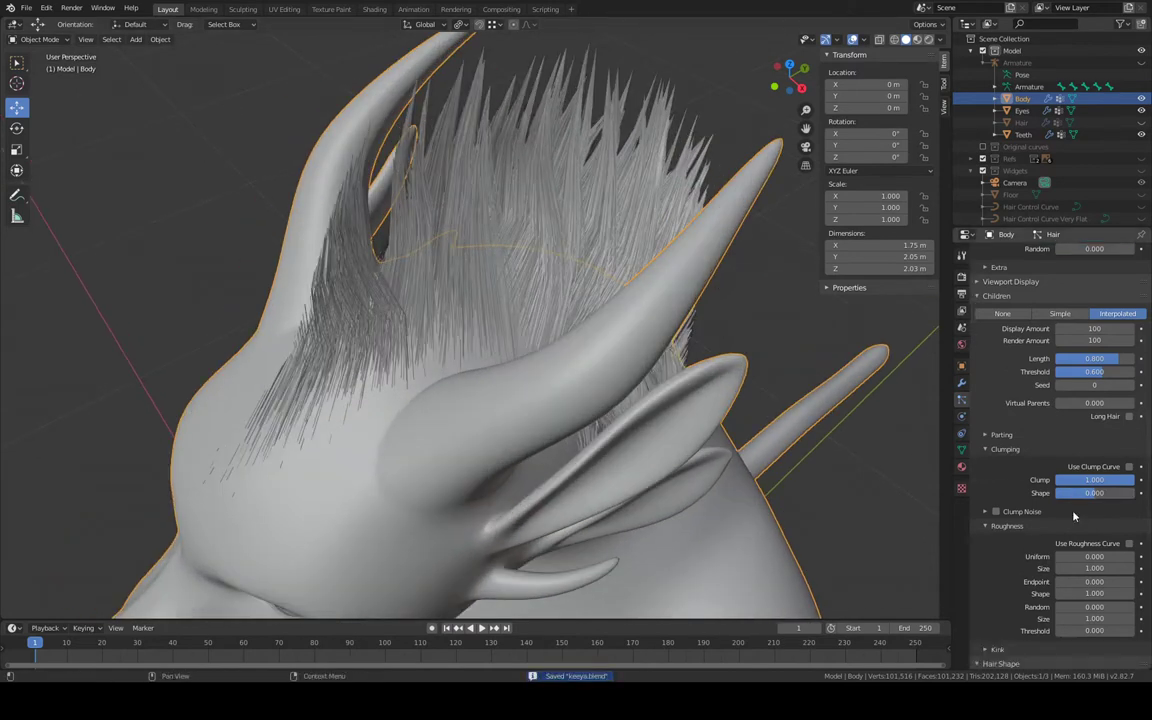
{"action": "scroll", "coordinate": [1040, 500], "scroll_direction": "down", "scroll_amount": 1}
{"action": "scroll", "coordinate": [1079, 510], "scroll_direction": "down", "scroll_amount": 1}
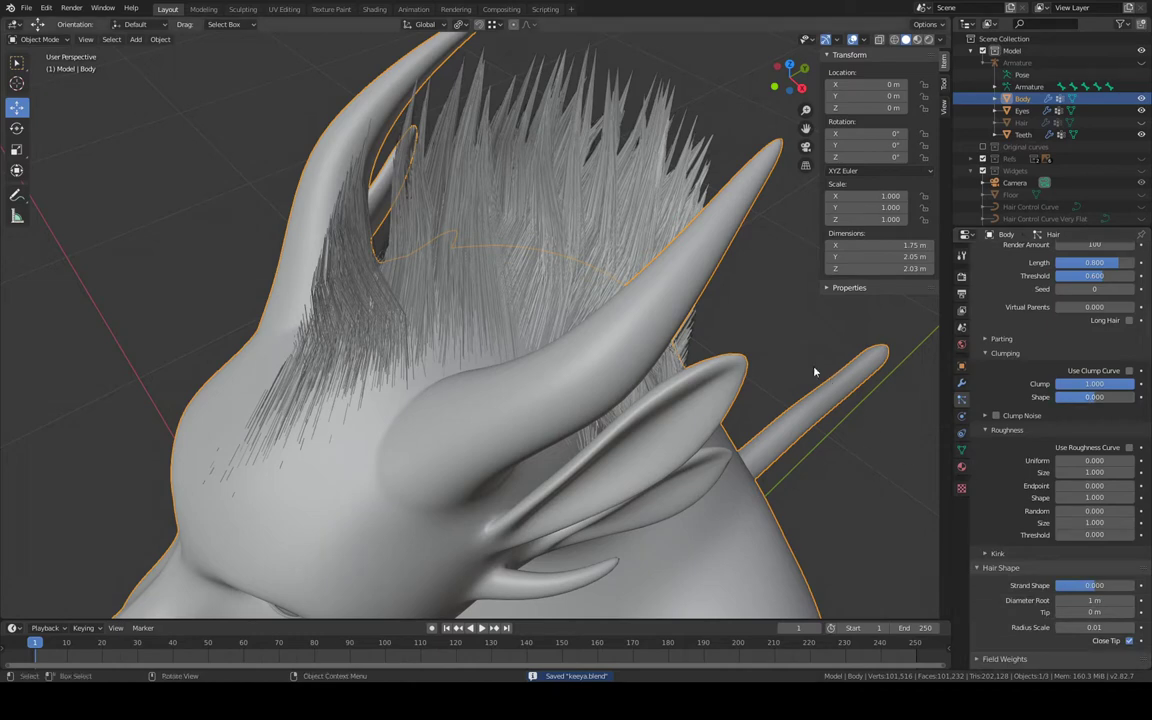
{"action": "mouse_move", "coordinate": [814, 372]}
{"action": "middle_mouse_down"}
{"action": "mouse_move", "coordinate": [720, 314]}
{"action": "mouse_move", "coordinate": [707, 288]}
{"action": "mouse_move", "coordinate": [753, 355]}
{"action": "mouse_move", "coordinate": [742, 335]}
{"action": "mouse_move", "coordinate": [738, 355]}
{"action": "mouse_move", "coordinate": [760, 370]}
{"action": "middle_mouse_up"}
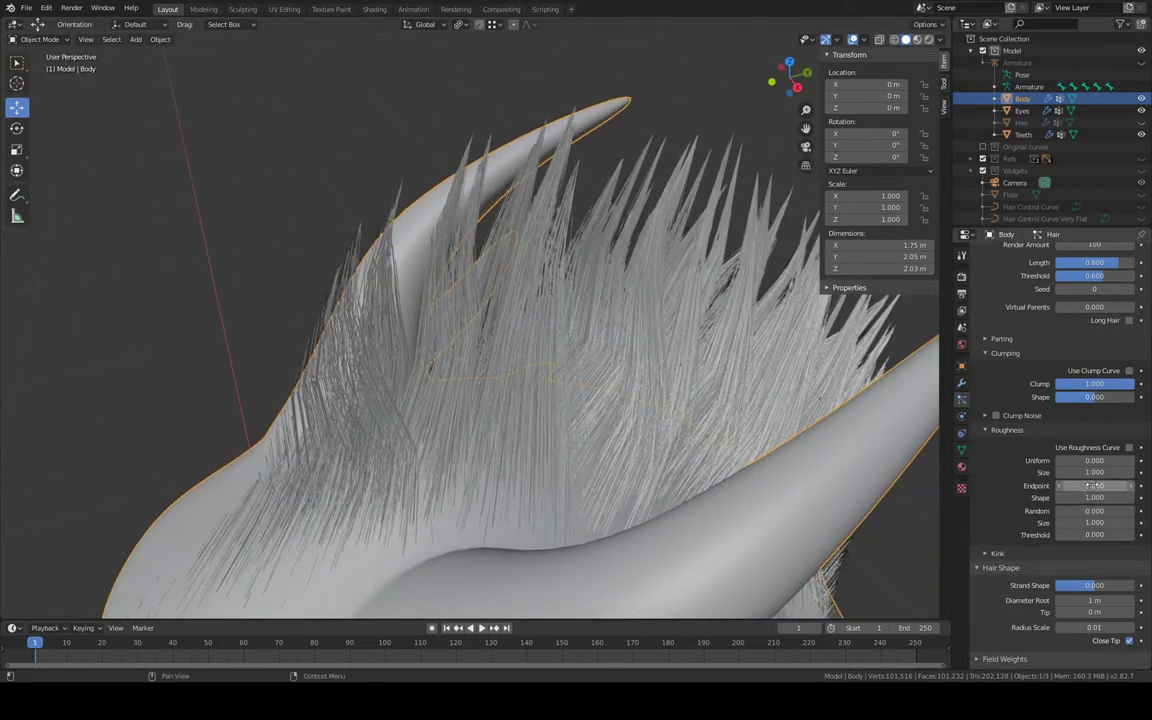
{"action": "left_click_drag", "start_coordinate": [1062, 486], "coordinate": [1095, 486]}
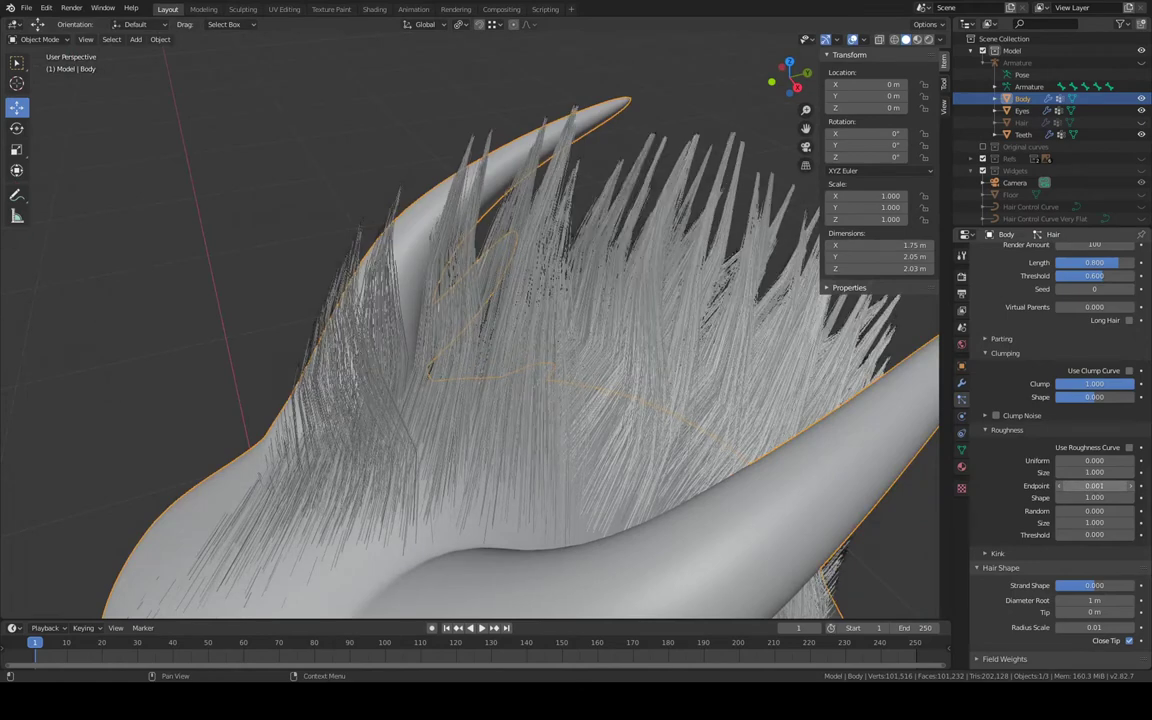
{"action": "left_click", "coordinate": [1095, 486]}
{"action": "type", "text": "0"}
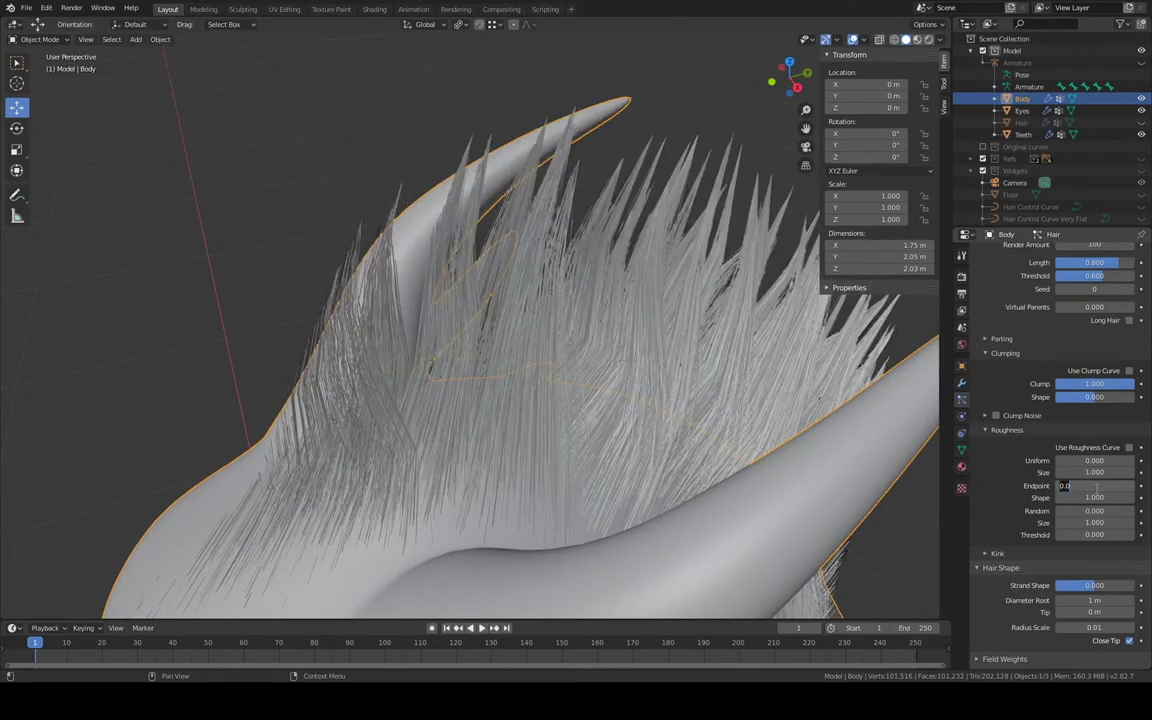
{"action": "key", "text": "Return"}
Set Endpoint to 0.010, try roughness Shape 0.5, then undo Shape back to 1.000.
{"action": "left_click", "coordinate": [1095, 486]}
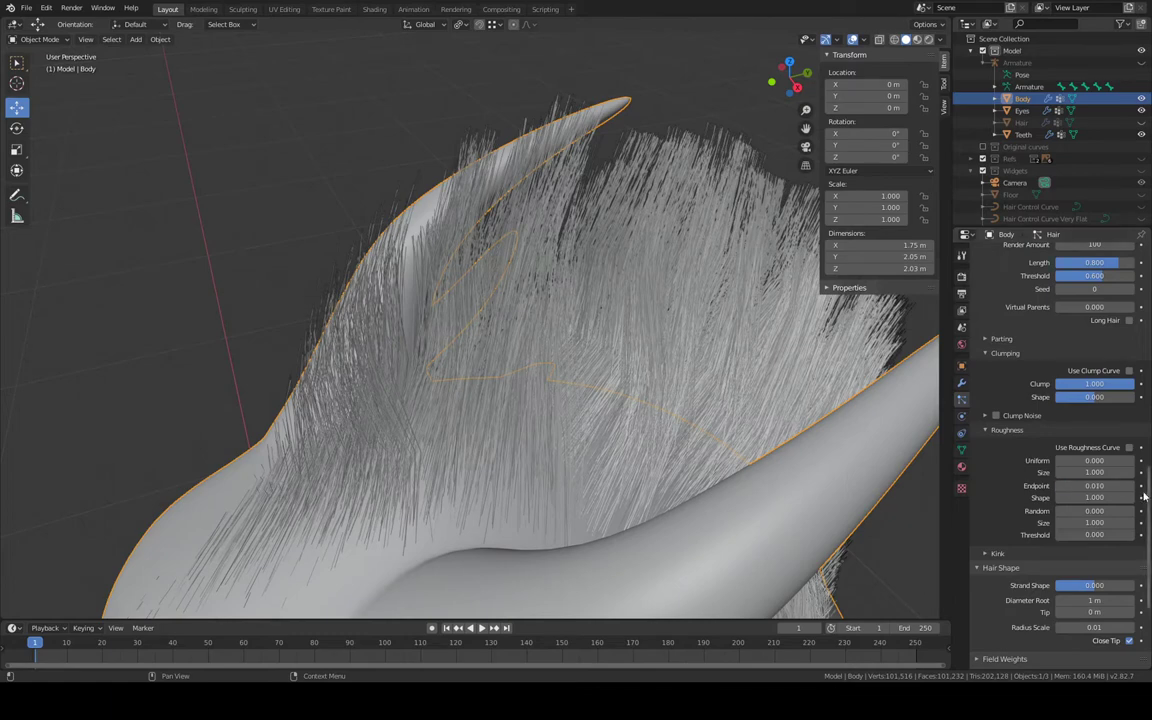
{"action": "left_click", "coordinate": [1100, 497]}
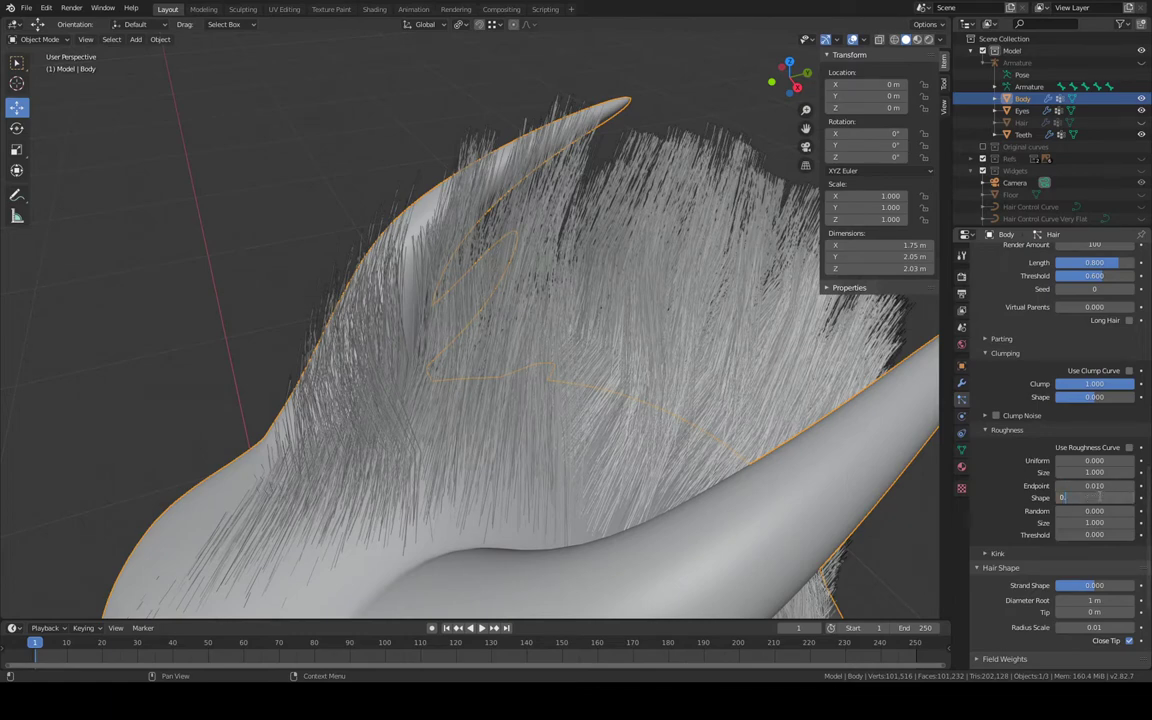
{"action": "type", "text": ".5"}
{"action": "key", "text": "Return"}
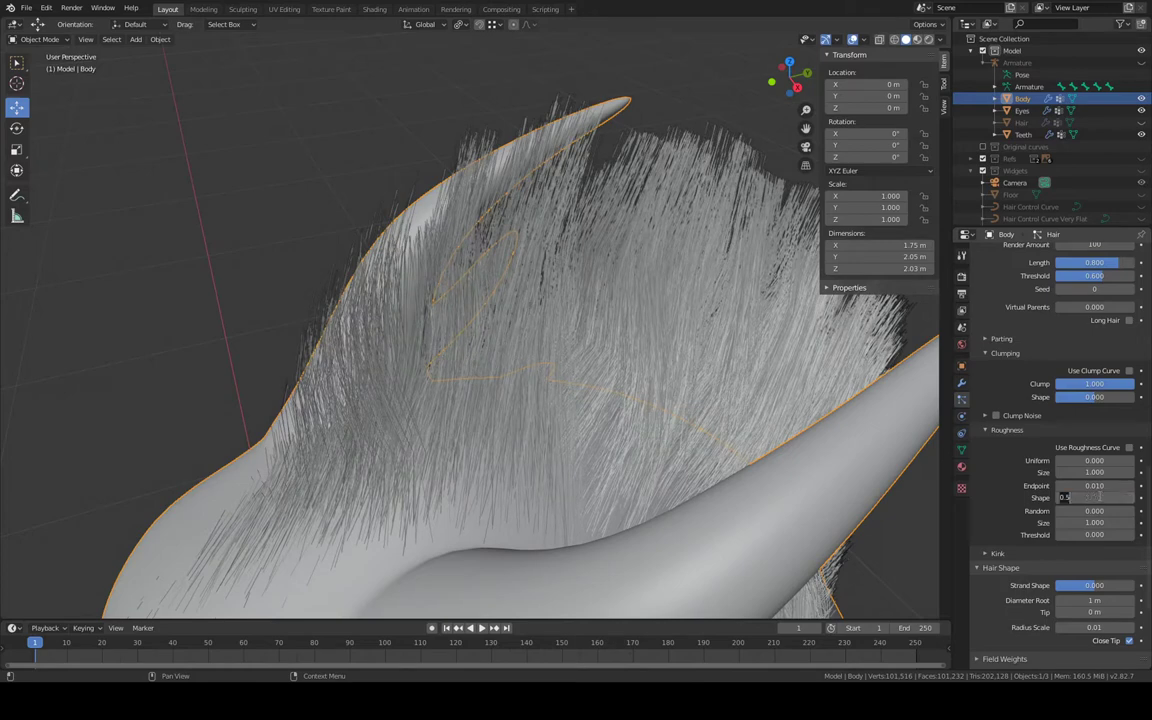
{"action": "key", "text": "ctrl+z"}
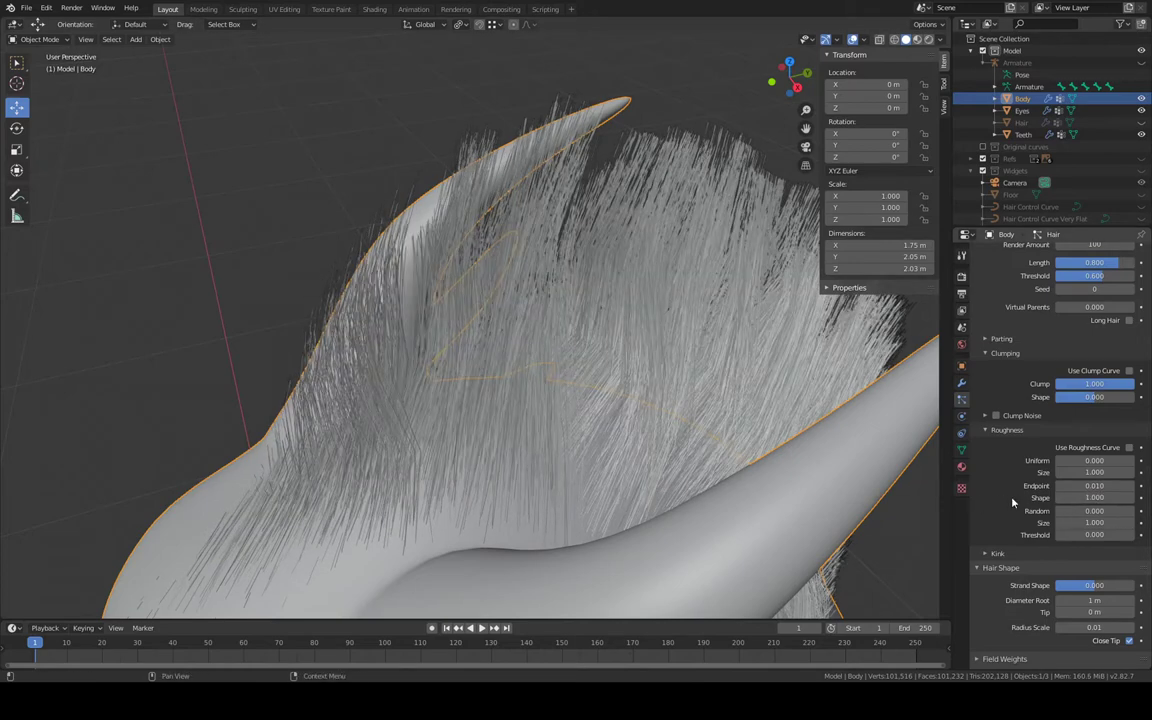
Re-enter the Endpoint roughness until it settles at 0.001.
{"action": "left_click", "coordinate": [1089, 486]}
{"action": "key", "text": "Return"}
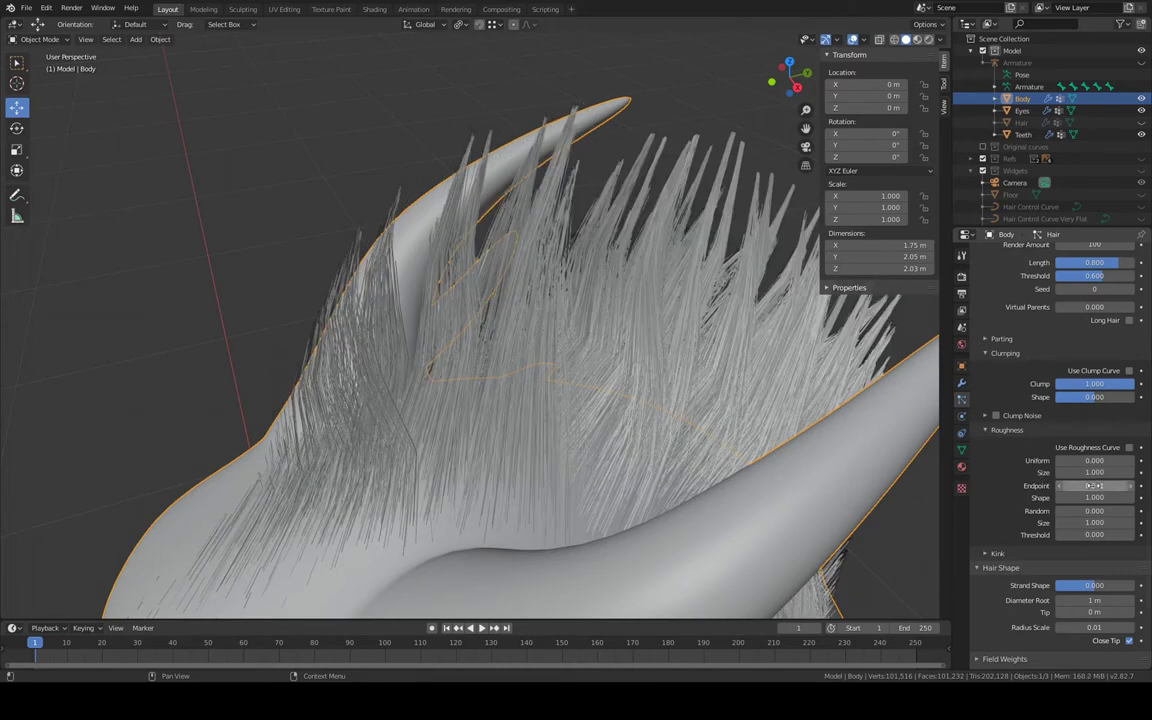
{"action": "left_click", "coordinate": [1093, 486]}
{"action": "key", "text": "Return"}
{"action": "left_click", "coordinate": [1093, 486]}
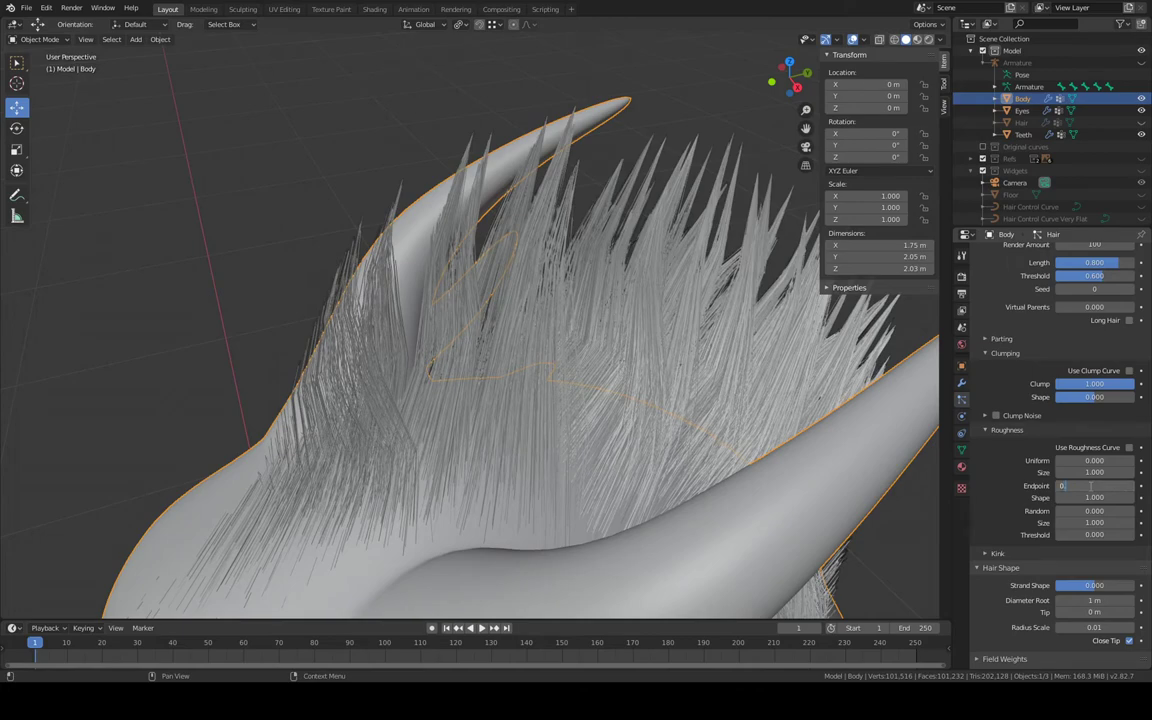
{"action": "type", "text": ".001"}
{"action": "key", "text": "Return"}
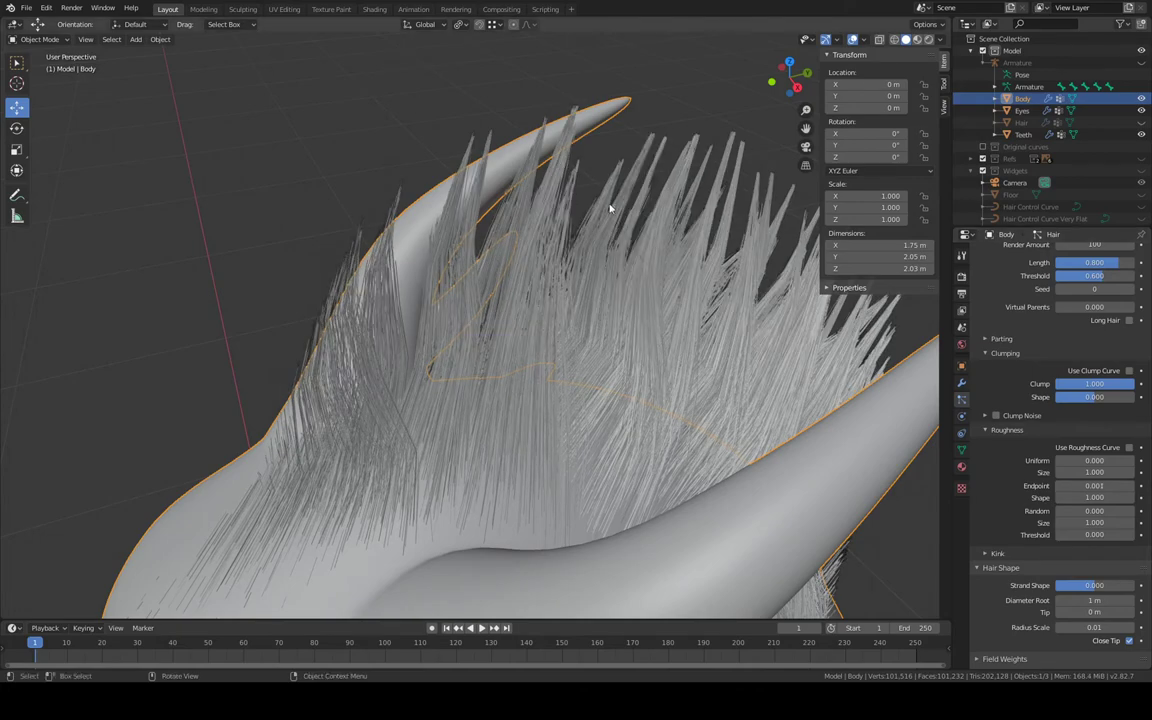
Set the Random roughness to 0.010.
{"action": "mouse_move", "coordinate": [612, 206]}
{"action": "middle_mouse_down"}
{"action": "mouse_move", "coordinate": [494, 174]}
{"action": "mouse_move", "coordinate": [834, 322]}
{"action": "mouse_move", "coordinate": [745, 293]}
{"action": "middle_mouse_up"}
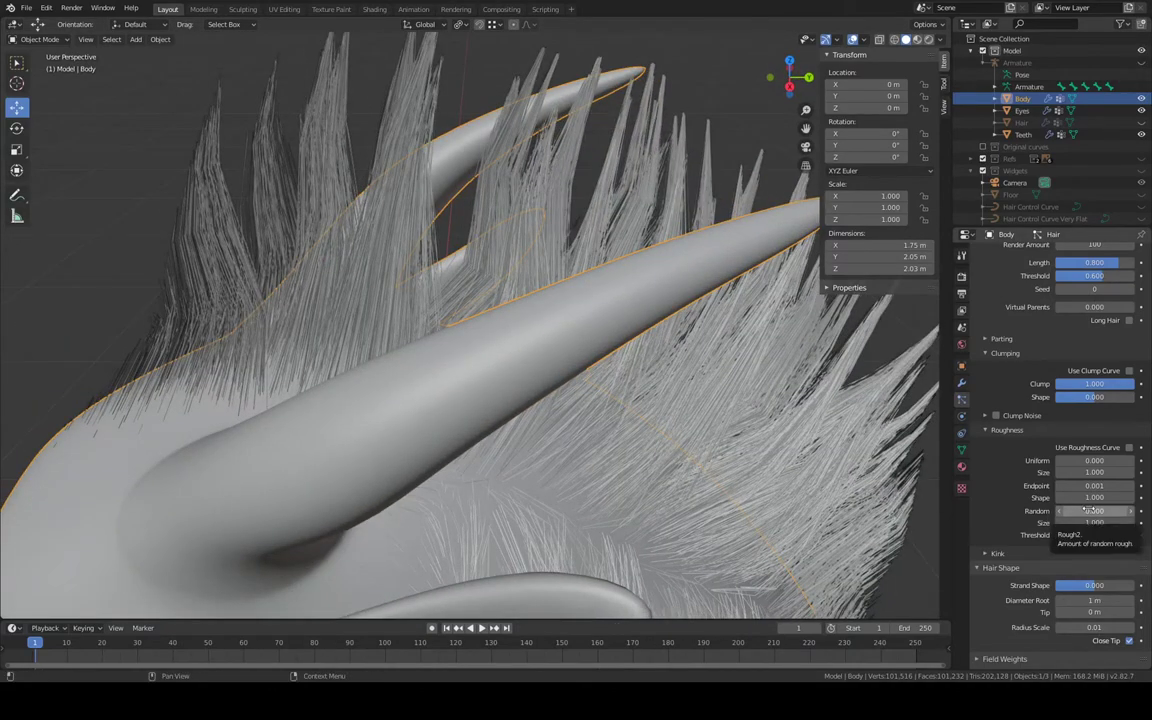
{"action": "left_click", "coordinate": [1087, 511]}
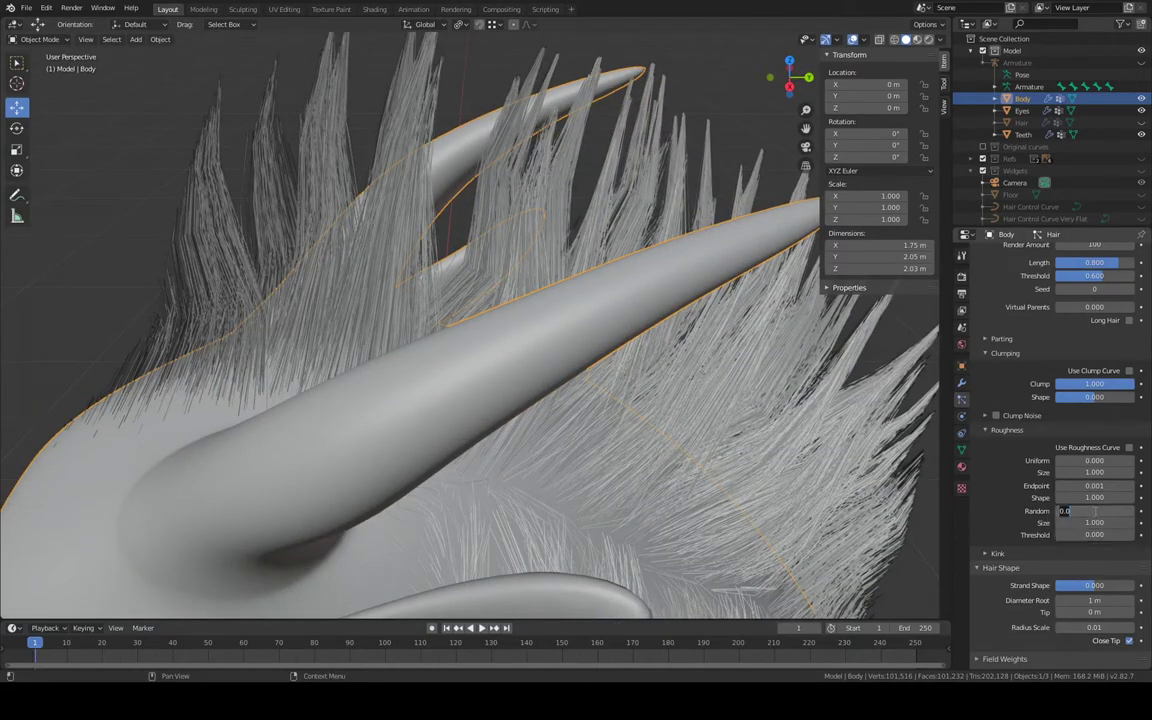
{"action": "type", "text": "1"}
{"action": "key", "text": "Return"}
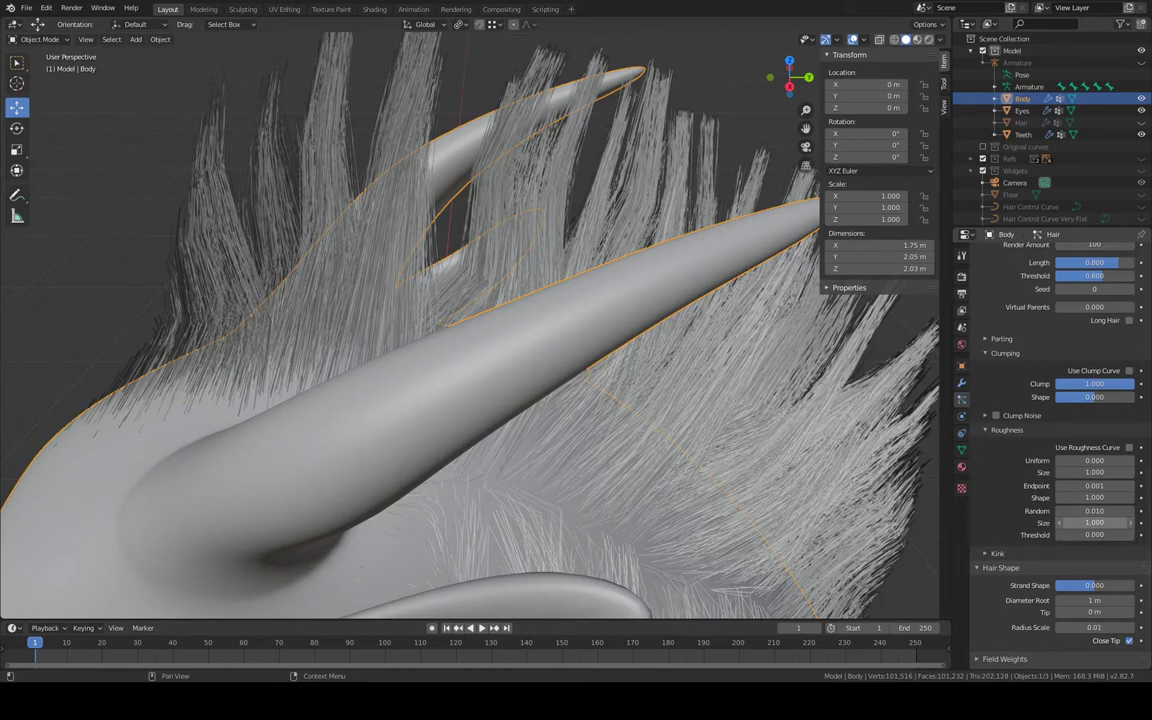
Try roughness Size 0.439 and restore 1.000, then set Threshold to 0.800.
{"action": "left_click_drag", "start_coordinate": [1094, 522], "coordinate": [1060, 522]}
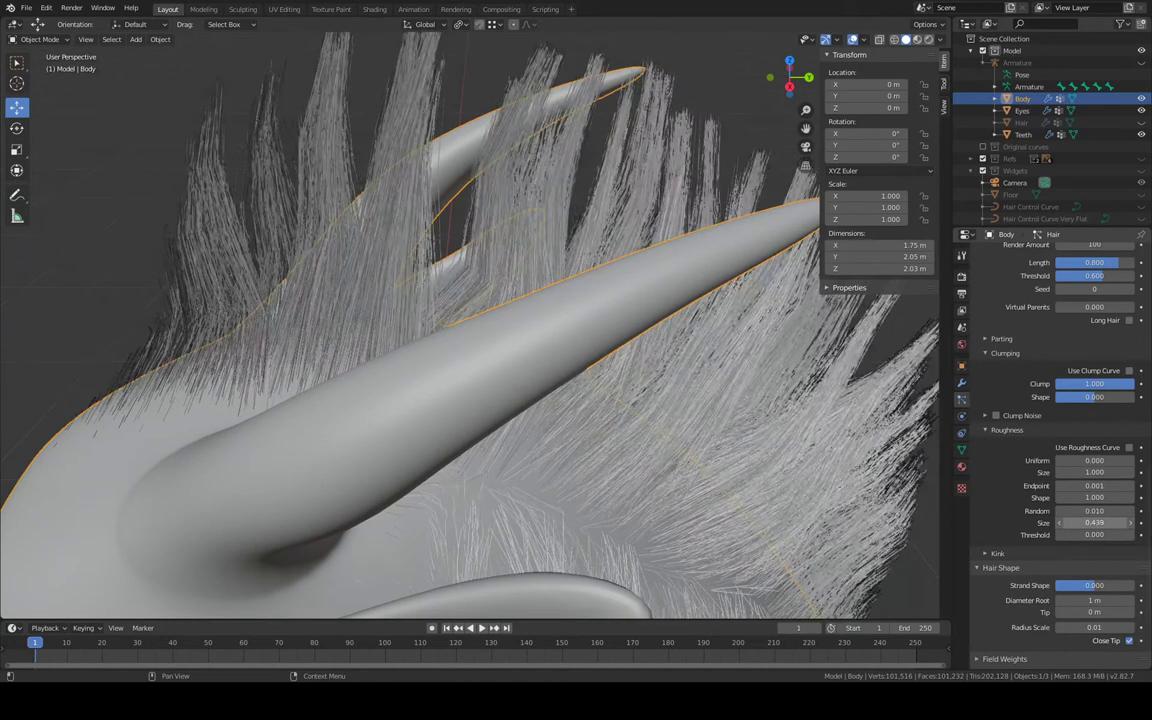
{"action": "key", "text": "Escape"}
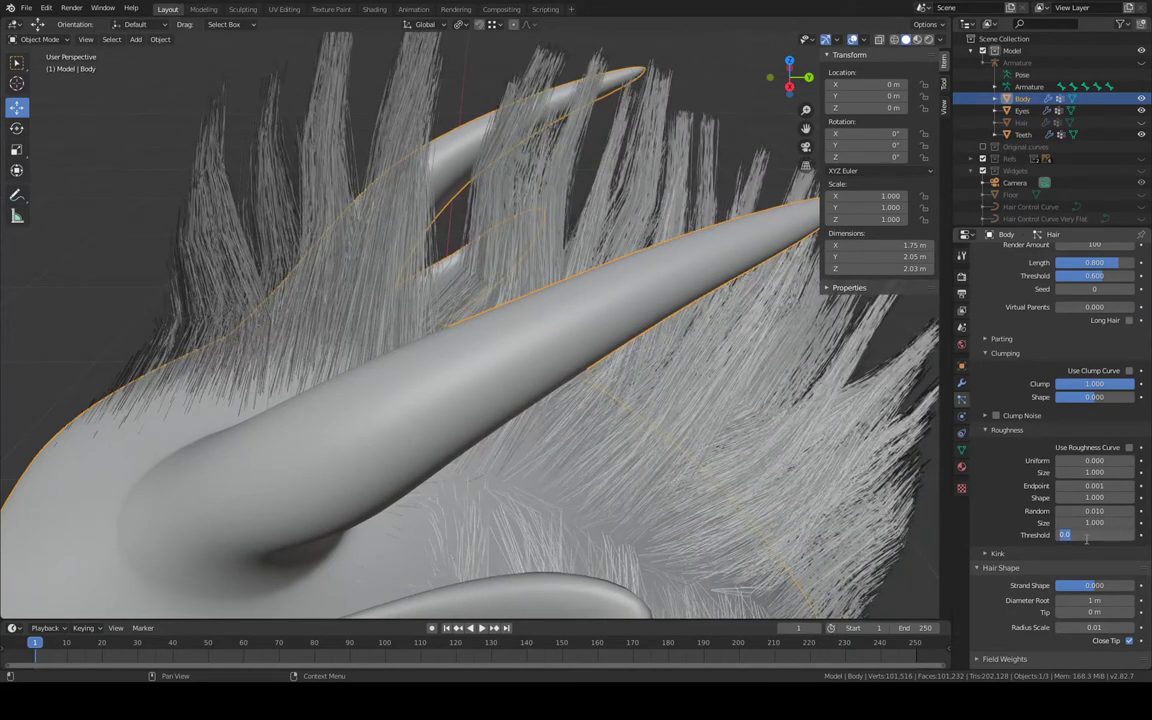
{"action": "left_click", "coordinate": [1085, 536]}
{"action": "type", "text": "0.2"}
{"action": "key", "text": "Return"}
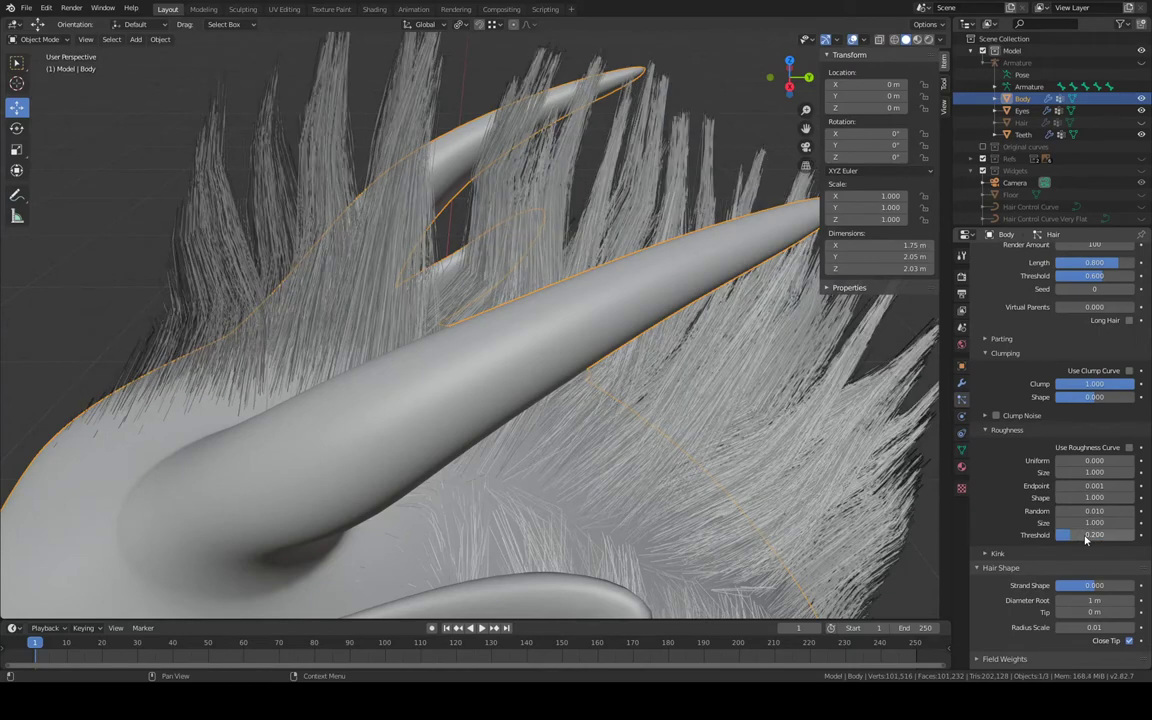
{"action": "left_click", "coordinate": [1086, 537]}
{"action": "type", "text": "0.800"}
{"action": "key", "text": "Return"}
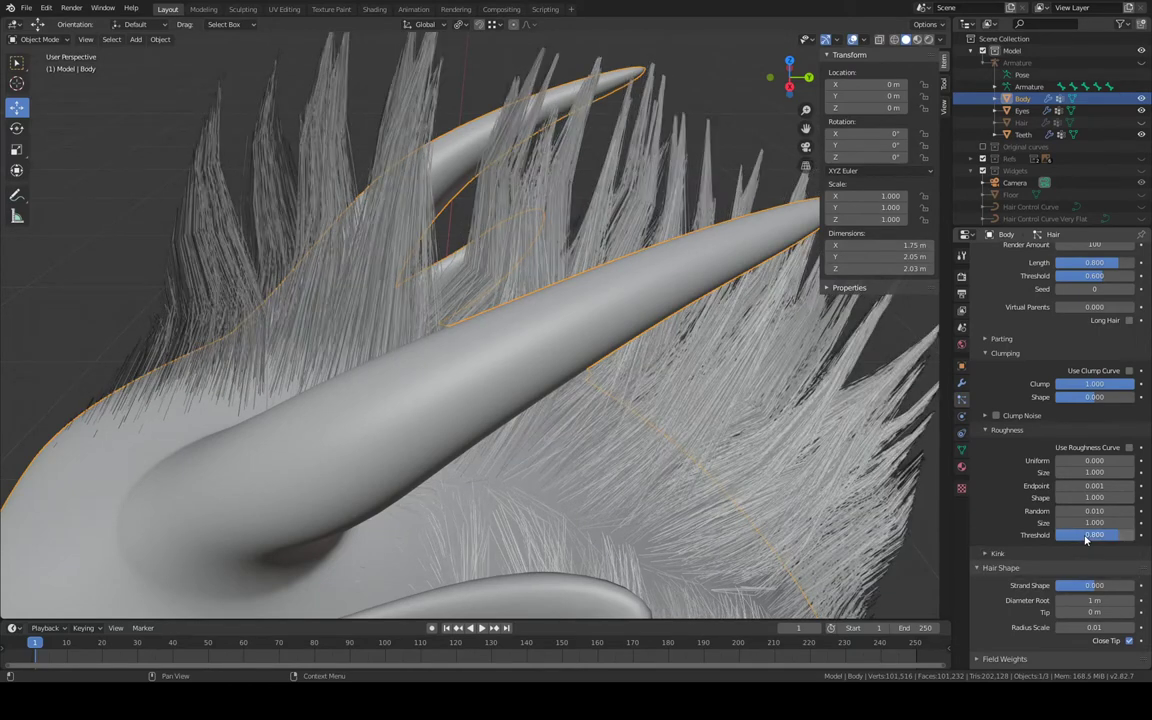
{"action": "mouse_move", "coordinate": [855, 391]}
{"action": "middle_mouse_down"}
{"action": "mouse_move", "coordinate": [728, 296]}
{"action": "mouse_move", "coordinate": [676, 267]}
{"action": "mouse_move", "coordinate": [663, 275]}
{"action": "mouse_move", "coordinate": [795, 383]}
{"action": "middle_mouse_up"}
{"action": "scroll", "coordinate": [663, 275], "scroll_direction": "up", "scroll_amount": 4}
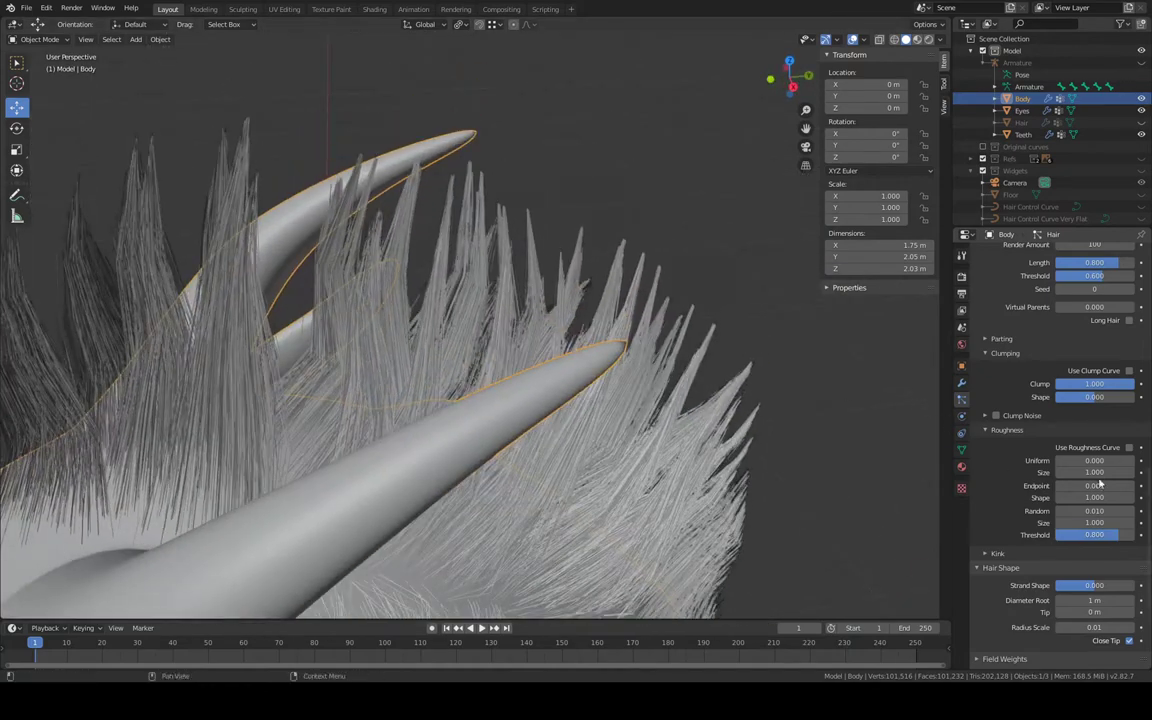
Preview Uniform roughness values, entering 0.100 and then 0.020.
{"action": "left_click_drag", "start_coordinate": [1131, 460], "coordinate": [1110, 462]}
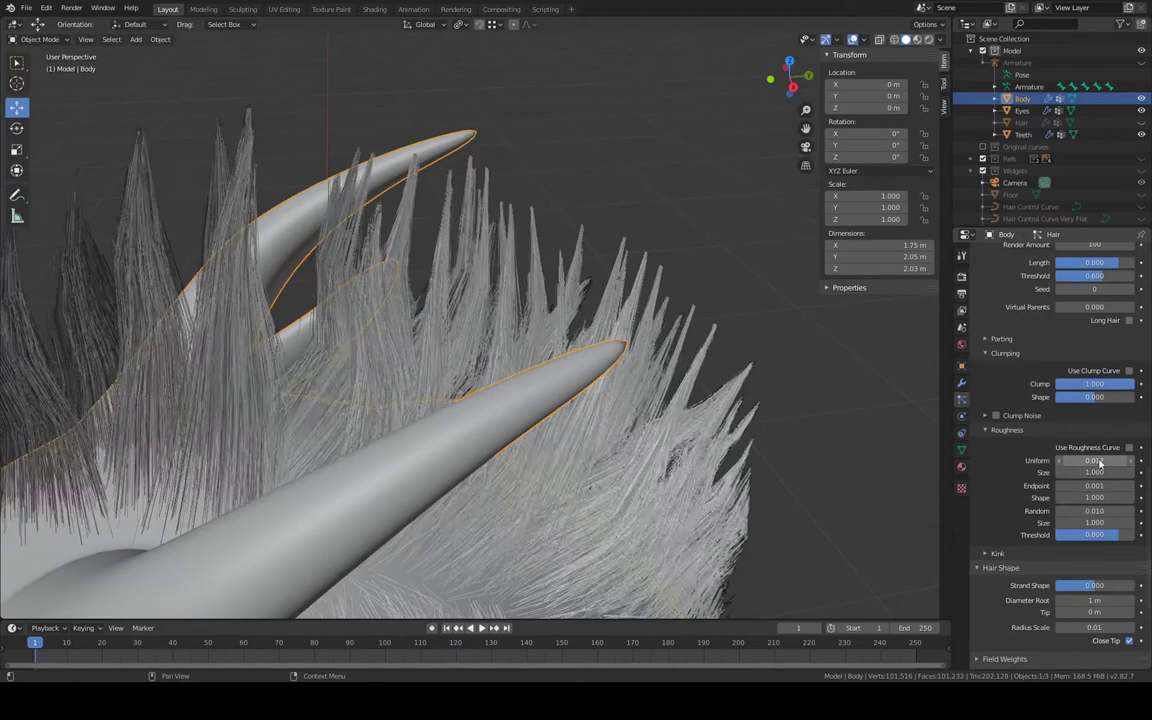
{"action": "left_click", "coordinate": [1094, 460]}
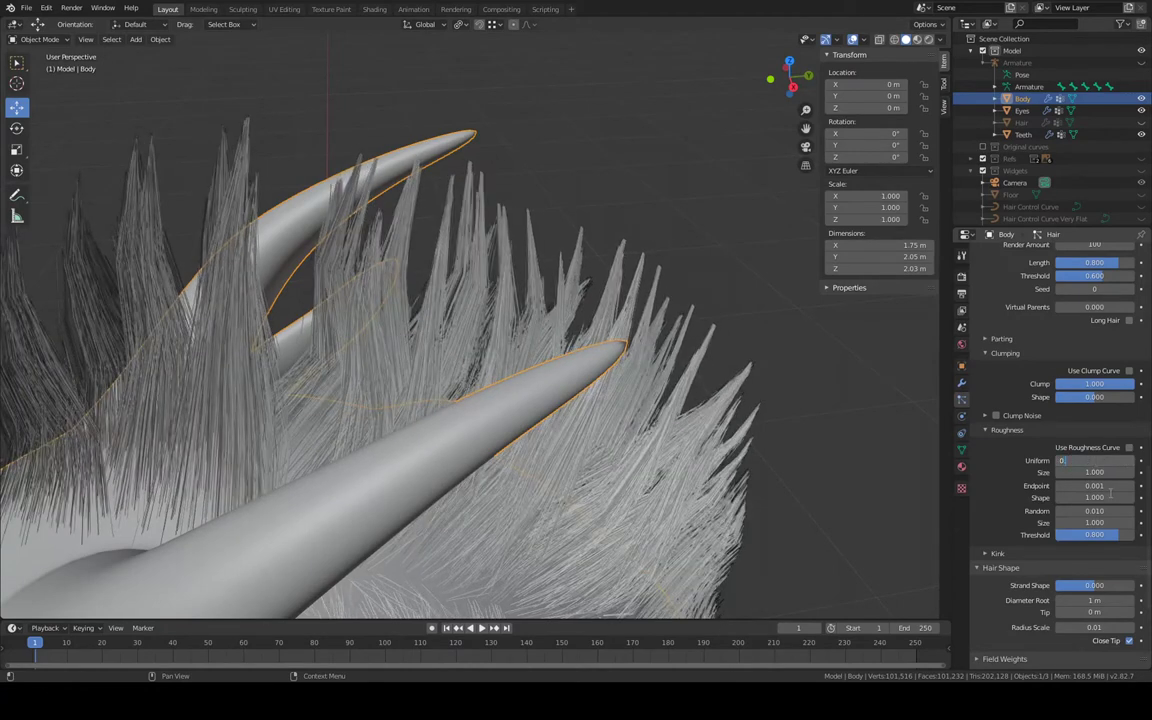
{"action": "type", "text": ".2"}
{"action": "key", "text": "Return"}
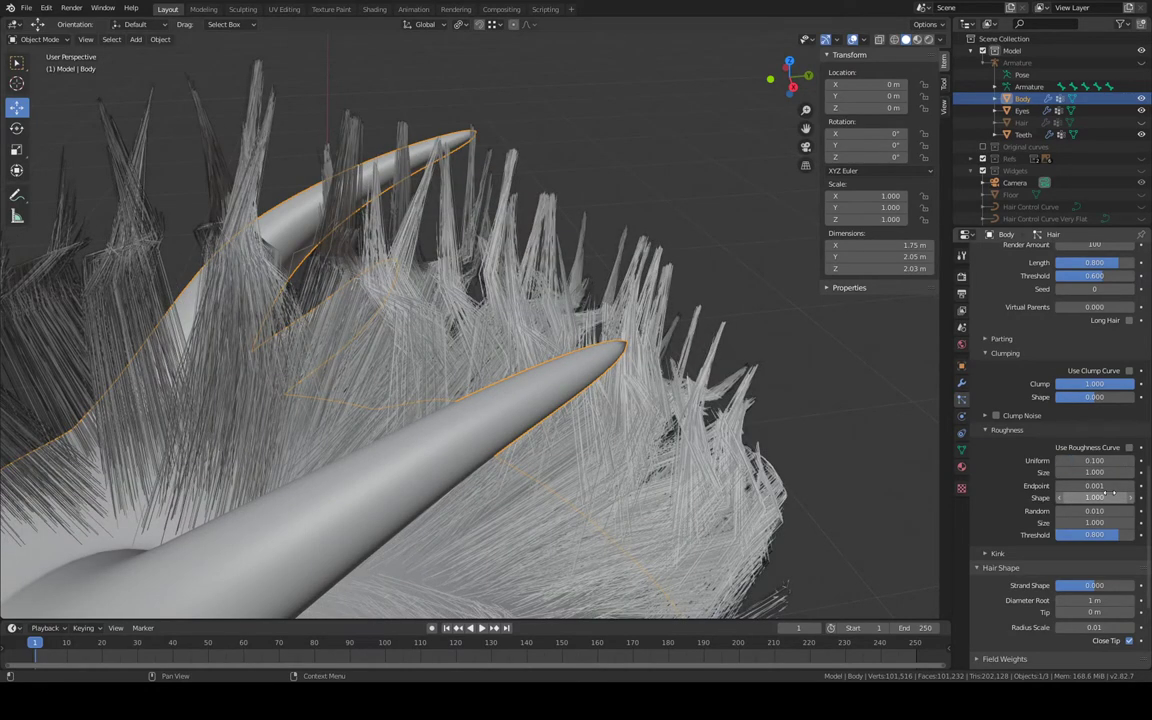
{"action": "left_click", "coordinate": [1105, 461]}
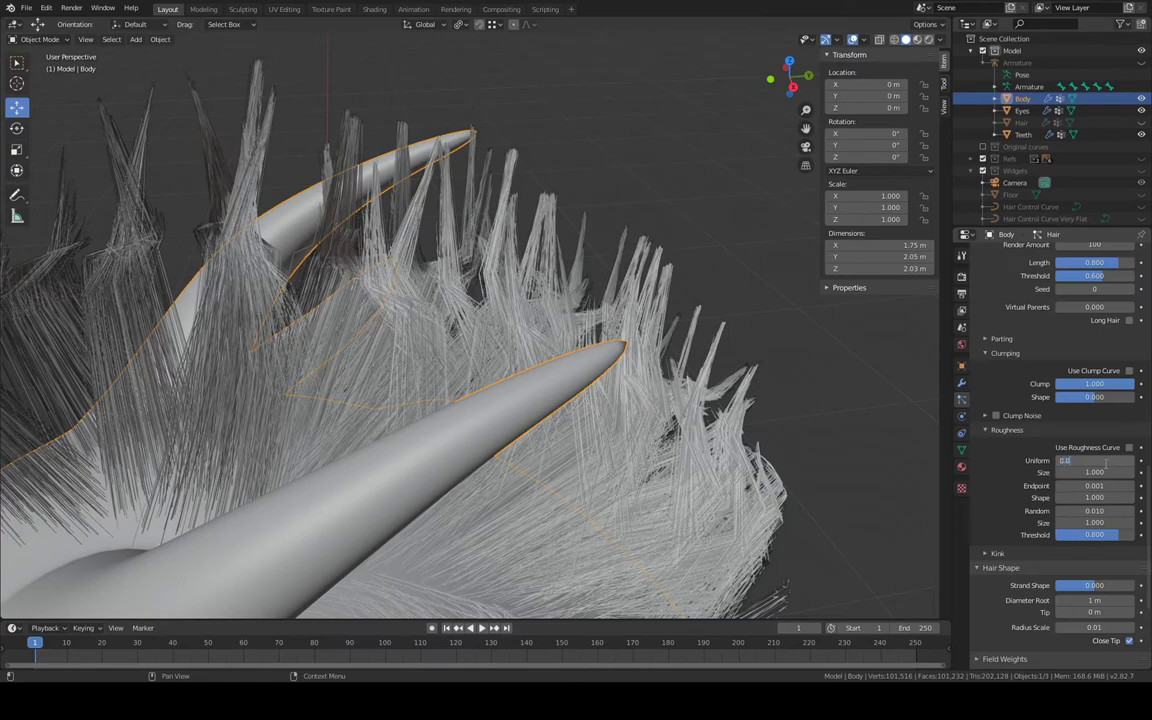
{"action": "type", "text": "0.02"}
{"action": "key", "text": "Return"}
Refine the Uniform roughness down to 0.010 and finally 0.015.
{"action": "mouse_move", "coordinate": [707, 329]}
{"action": "middle_mouse_down"}
{"action": "mouse_move", "coordinate": [635, 337]}
{"action": "mouse_move", "coordinate": [720, 337]}
{"action": "middle_mouse_up"}
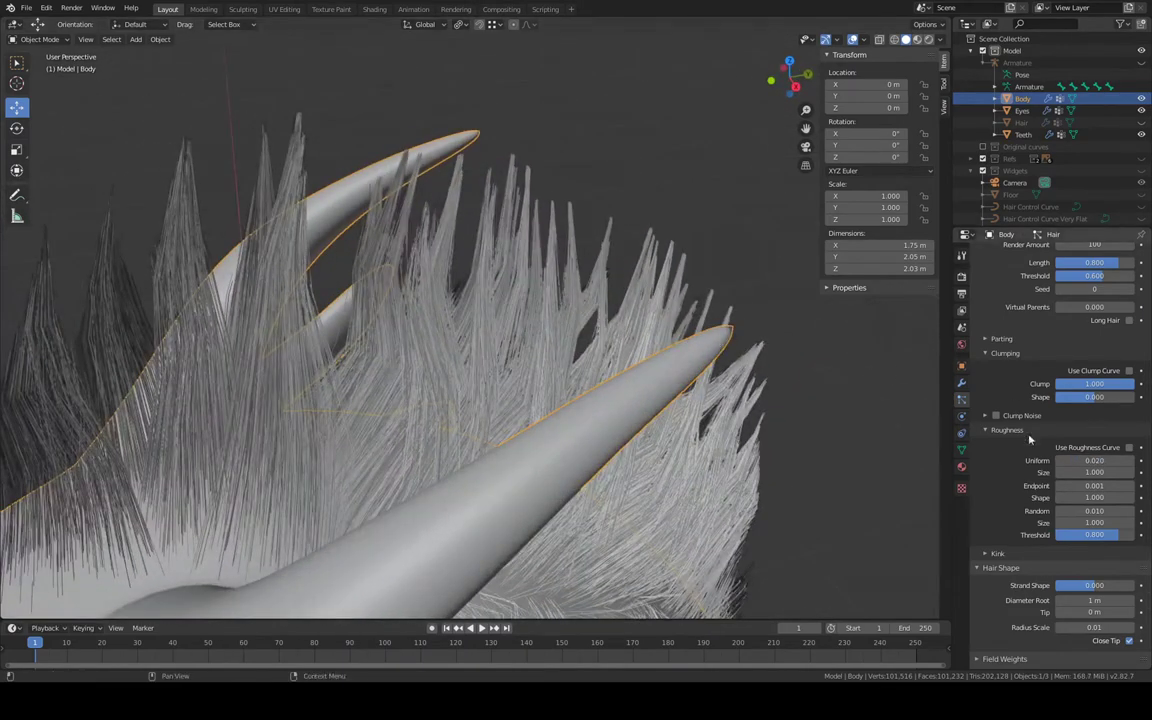
{"action": "left_click", "coordinate": [1085, 460]}
{"action": "key", "text": "Return"}
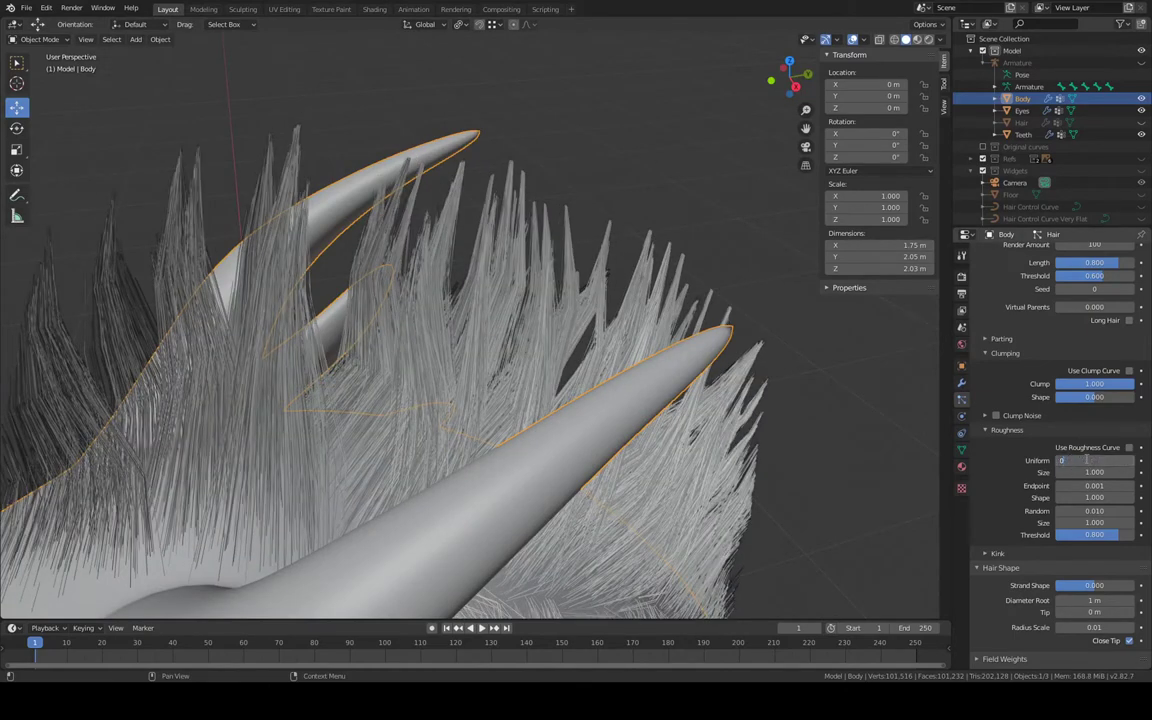
{"action": "type", "text": "1"}
{"action": "key", "text": "Return"}
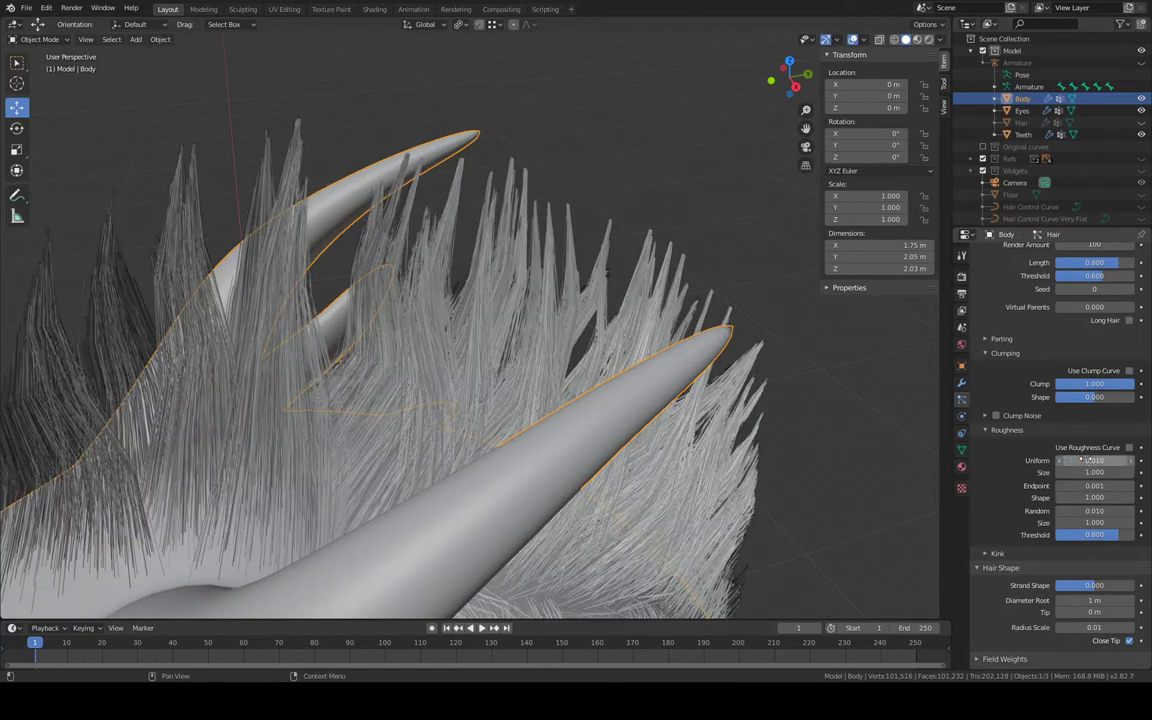
{"action": "left_click", "coordinate": [1084, 460]}
{"action": "type", "text": "0.015"}
{"action": "key", "text": "Return"}
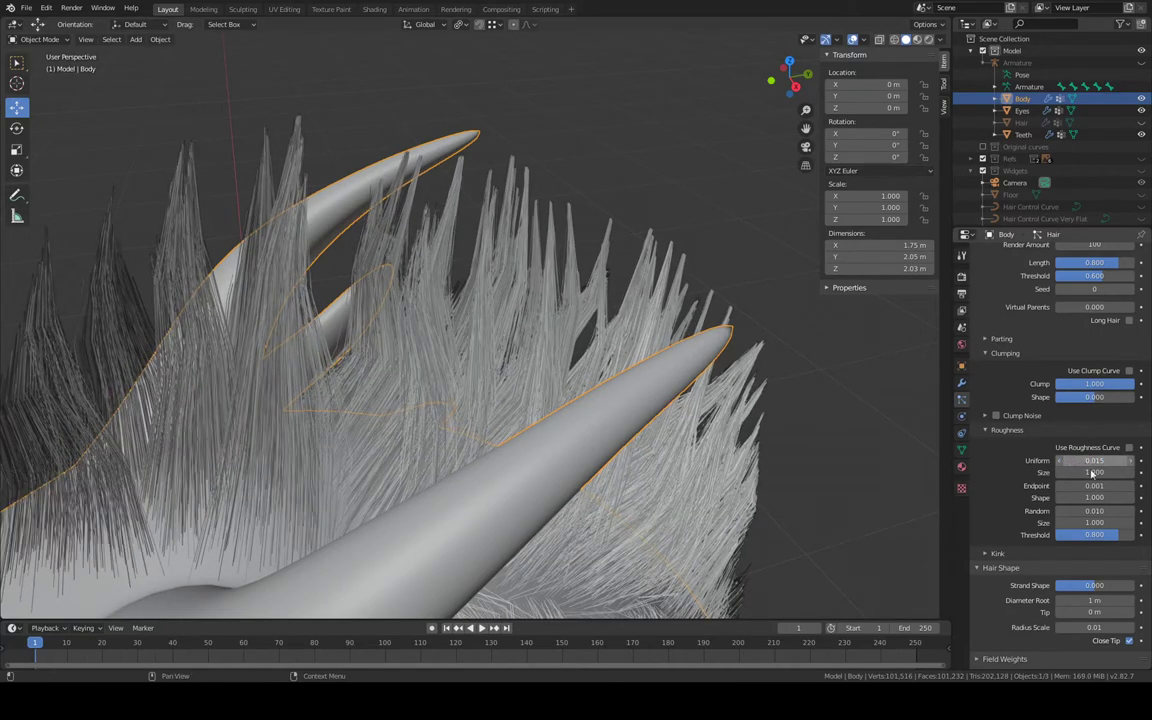
Test a lower roughness Size, reset it to 1.0, and orbit to inspect the hair.
{"action": "left_click_drag", "start_coordinate": [1094, 472], "coordinate": [1030, 472]}
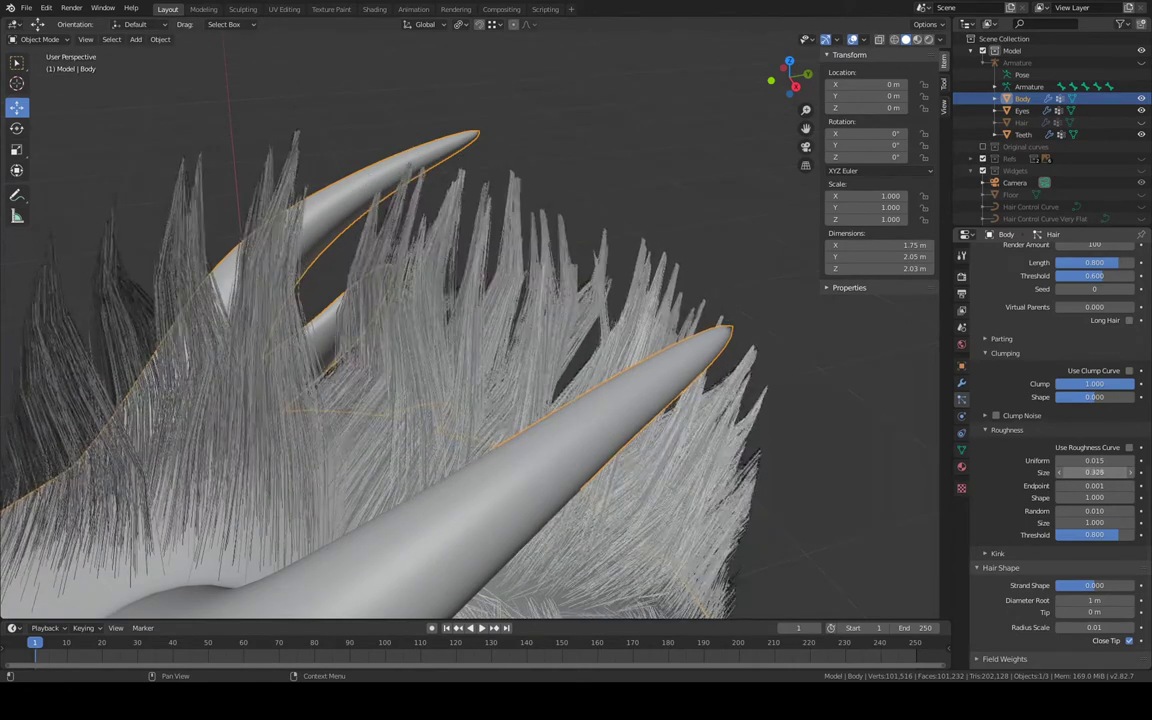
{"action": "key", "text": "BackSpace"}
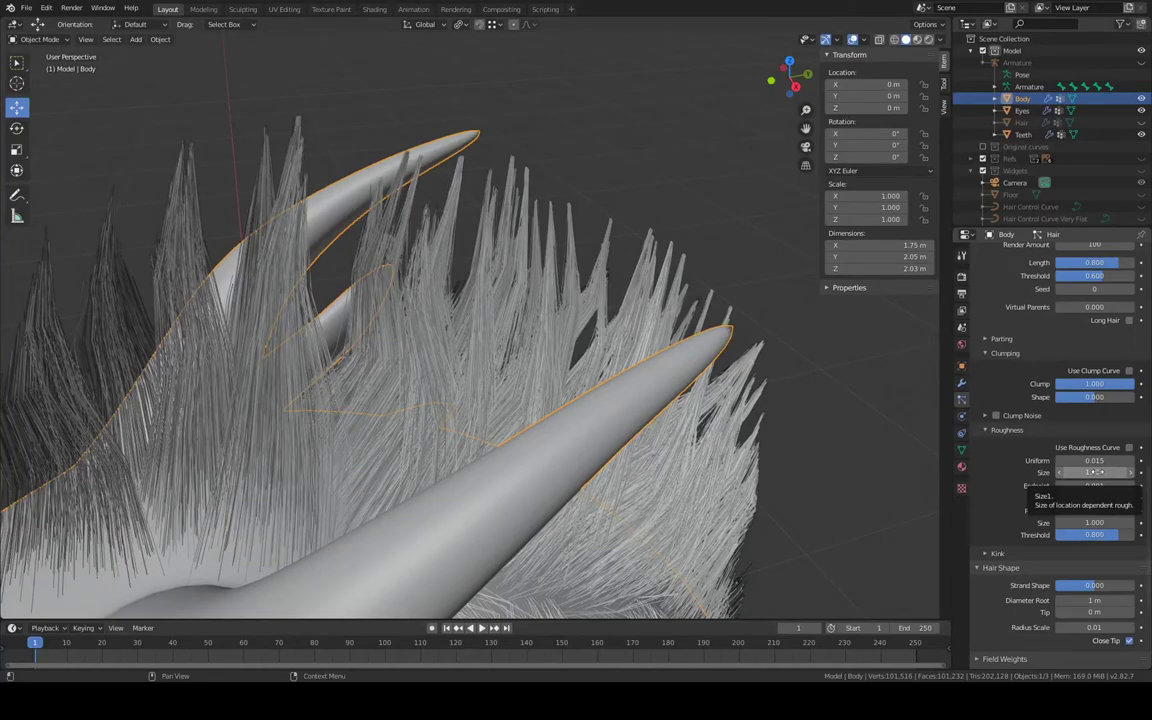
{"action": "scroll", "coordinate": [609, 334], "scroll_direction": "down", "scroll_amount": 5}
{"action": "mouse_move", "coordinate": [609, 334]}
{"action": "middle_mouse_down"}
{"action": "mouse_move", "coordinate": [560, 327]}
{"action": "mouse_move", "coordinate": [617, 290]}
{"action": "mouse_move", "coordinate": [542, 282]}
{"action": "mouse_move", "coordinate": [674, 301]}
{"action": "mouse_move", "coordinate": [800, 391]}
{"action": "middle_mouse_up"}
{"action": "scroll", "coordinate": [554, 324], "scroll_direction": "up", "scroll_amount": 3}
{"action": "scroll", "coordinate": [617, 290], "scroll_direction": "up", "scroll_amount": 3}
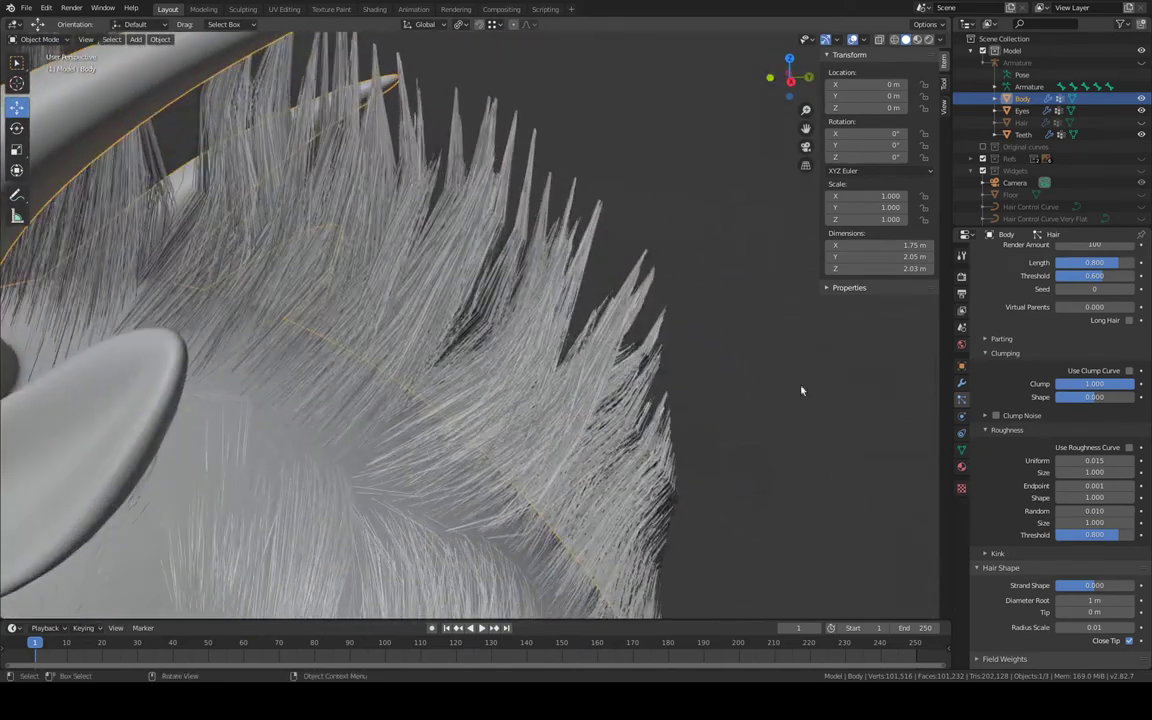
{"action": "scroll", "coordinate": [1071, 428], "scroll_direction": "down", "scroll_amount": 2}
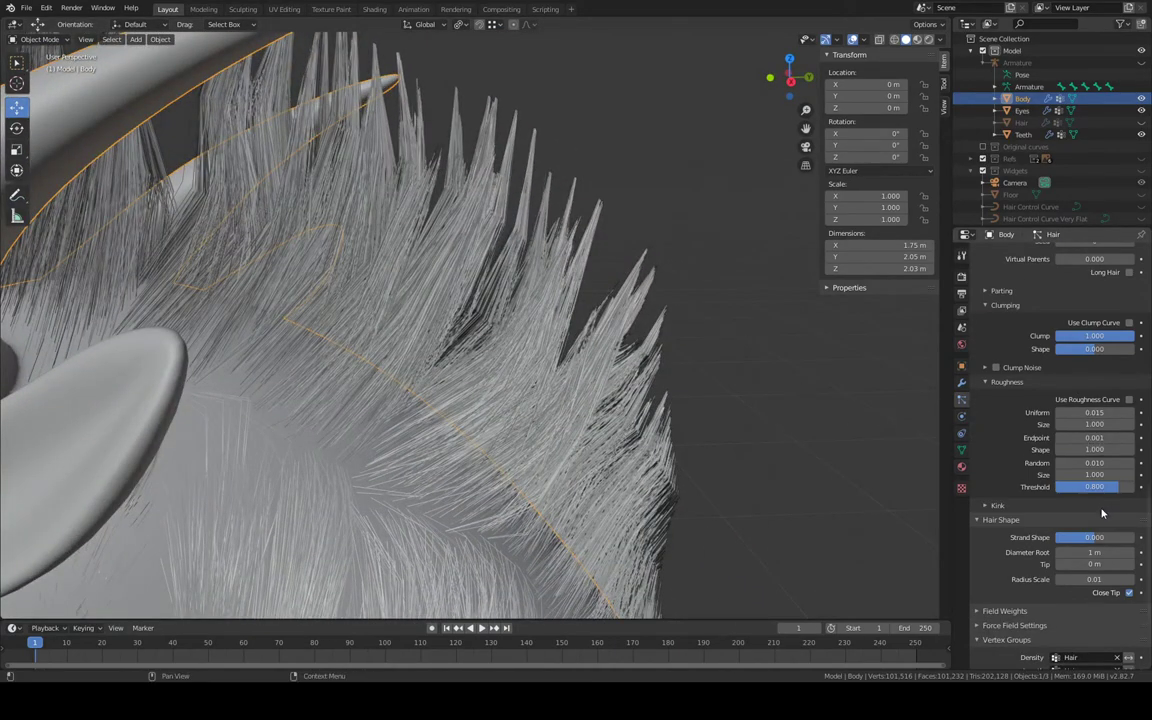
{"action": "mouse_move", "coordinate": [590, 320]}
{"action": "middle_mouse_down"}
{"action": "mouse_move", "coordinate": [563, 302]}
{"action": "mouse_move", "coordinate": [613, 343]}
{"action": "mouse_move", "coordinate": [589, 352]}
{"action": "mouse_move", "coordinate": [651, 274]}
{"action": "middle_mouse_up"}
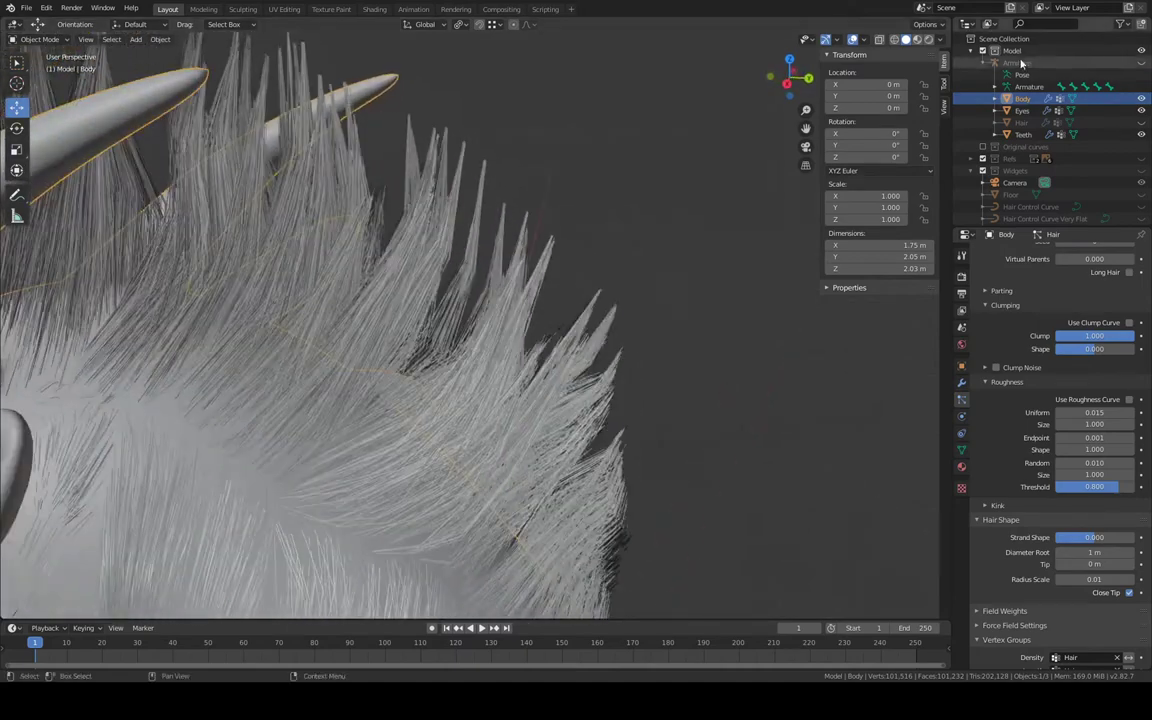
Switch to Rendered shading and set the hair root diameter to 0.2 m, then 0.1 m.
{"action": "left_click", "coordinate": [929, 40]}
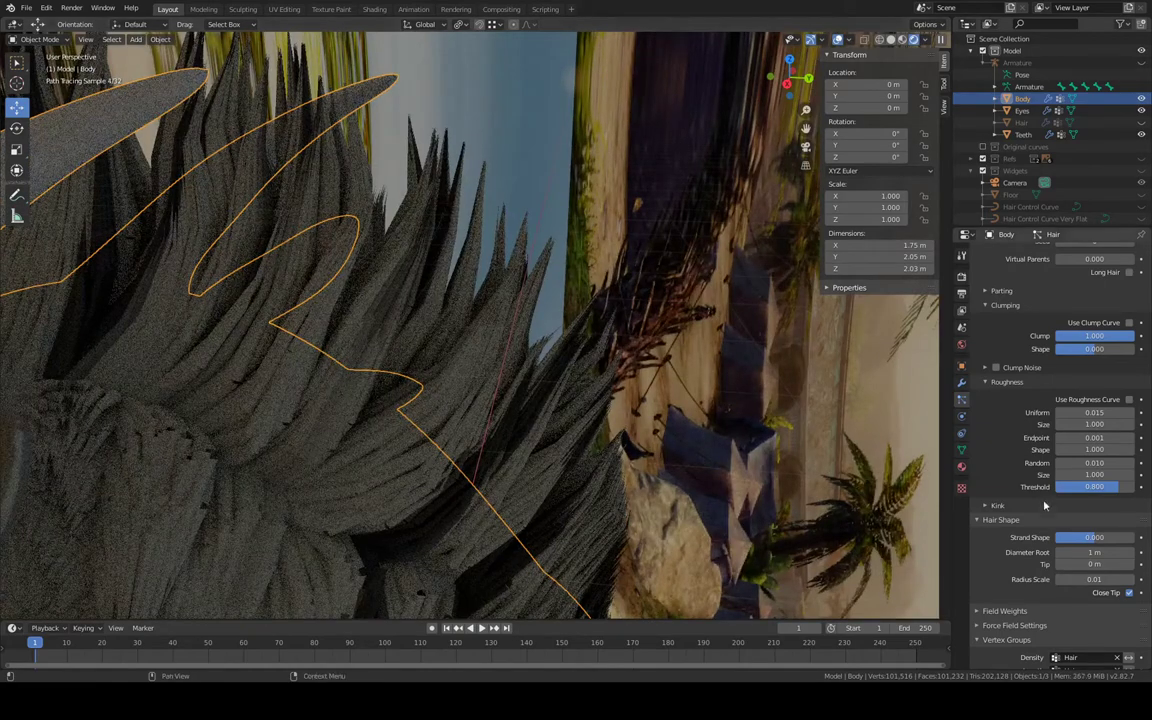
{"action": "left_click", "coordinate": [1097, 552]}
{"action": "type", "text": "0.2"}
{"action": "key", "text": "Return"}
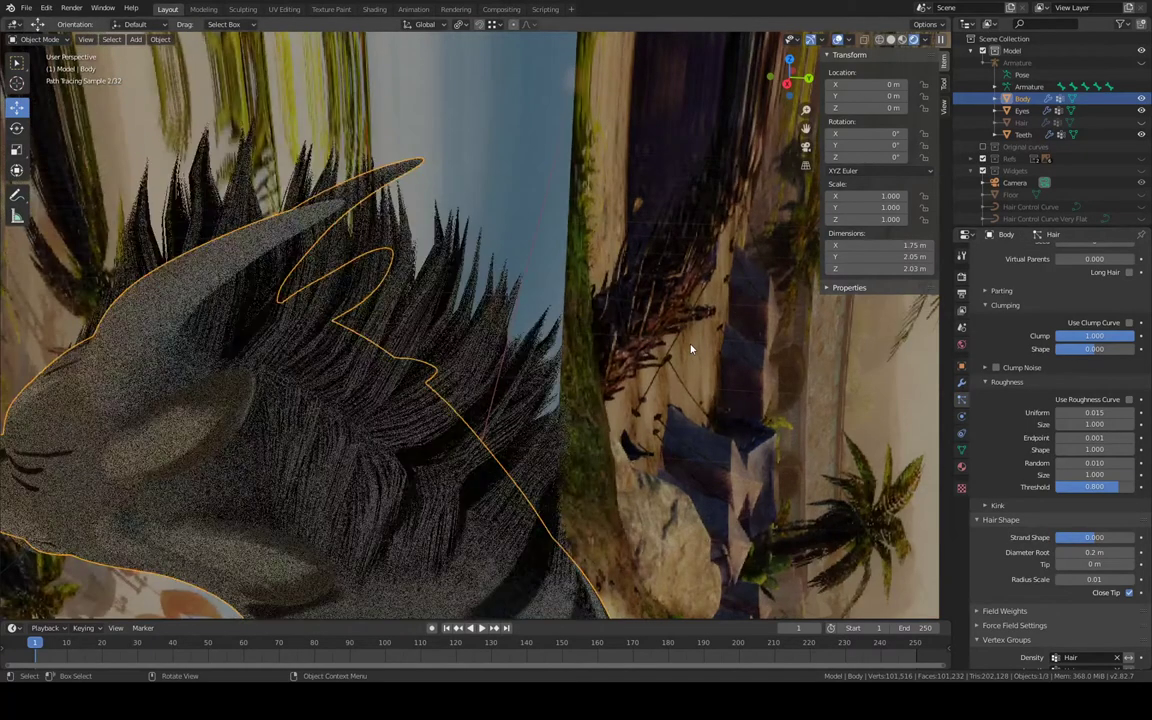
{"action": "left_click", "coordinate": [1104, 552]}
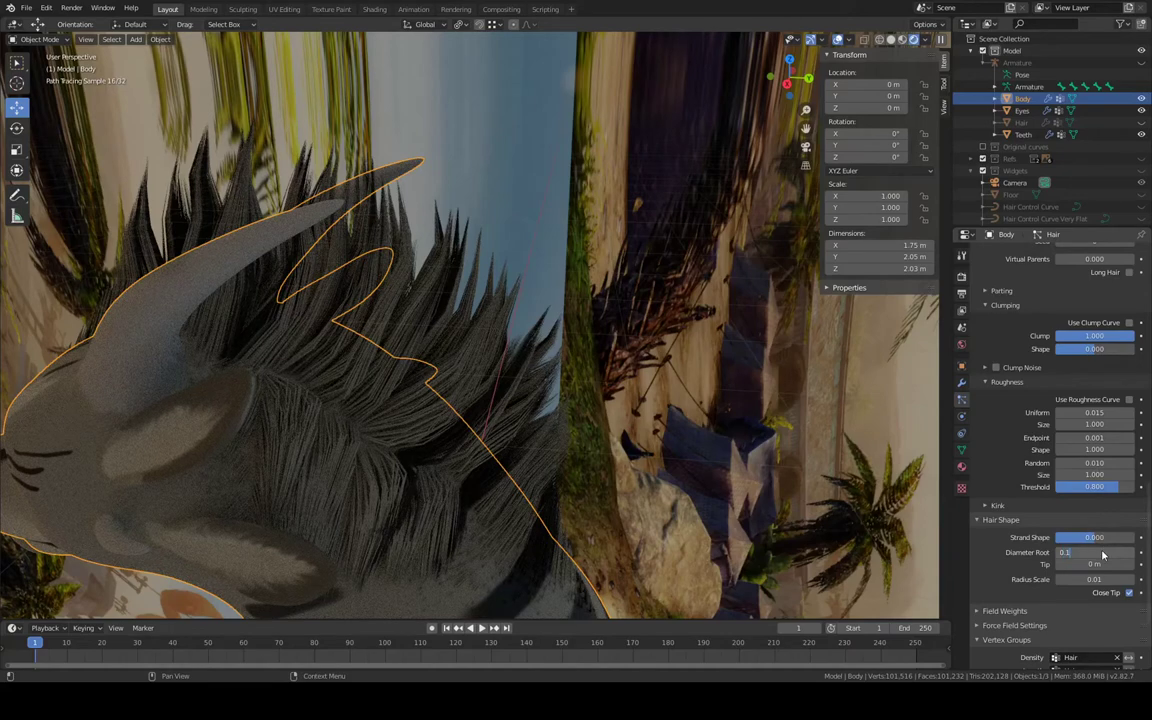
{"action": "key", "text": "Return"}
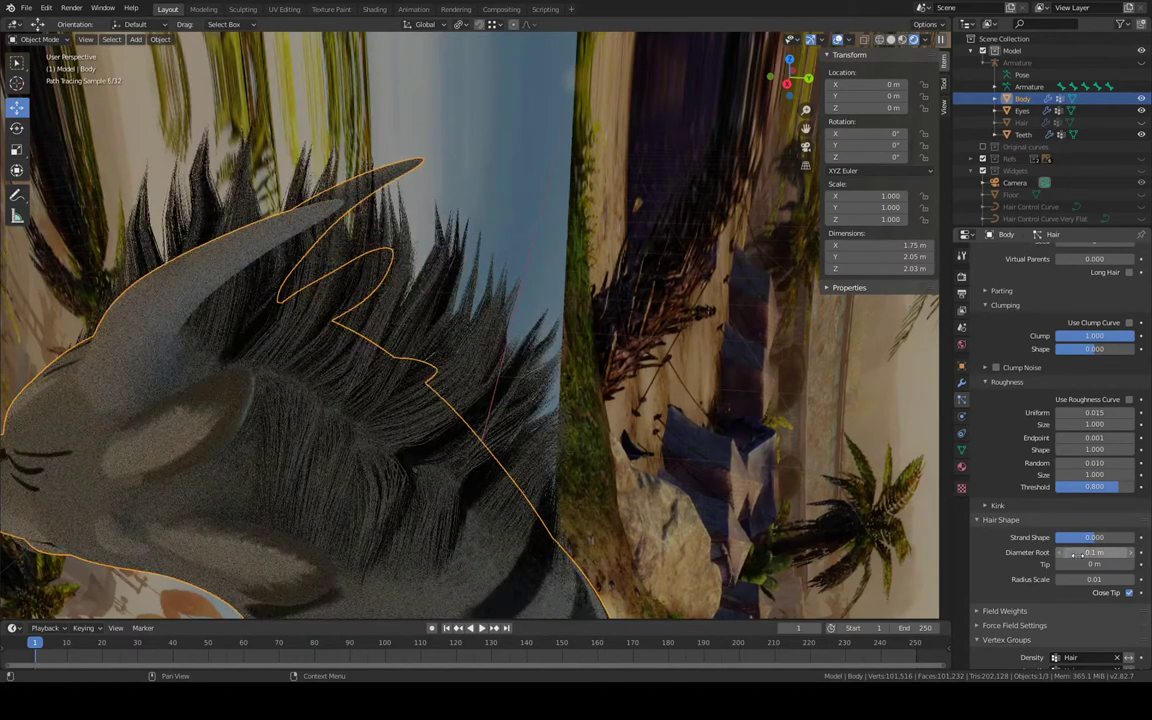
{"action": "mouse_move", "coordinate": [601, 362]}
{"action": "middle_mouse_down"}
{"action": "mouse_move", "coordinate": [730, 386]}
{"action": "mouse_move", "coordinate": [674, 386]}
{"action": "mouse_move", "coordinate": [971, 279]}
{"action": "mouse_move", "coordinate": [757, 311]}
{"action": "middle_mouse_up"}
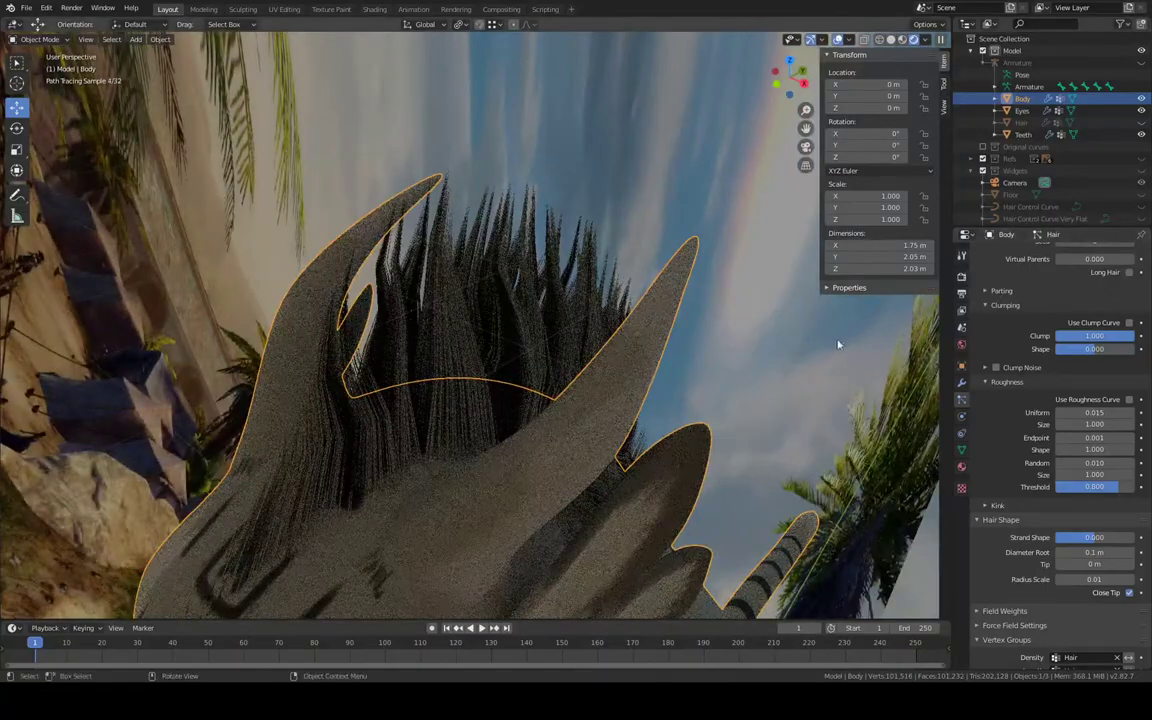
{"action": "scroll", "coordinate": [685, 311], "scroll_direction": "down", "scroll_amount": 2}
{"action": "scroll", "coordinate": [685, 311], "scroll_direction": "down", "scroll_amount": 3}
{"action": "scroll", "coordinate": [754, 357], "scroll_direction": "up", "scroll_amount": 3}
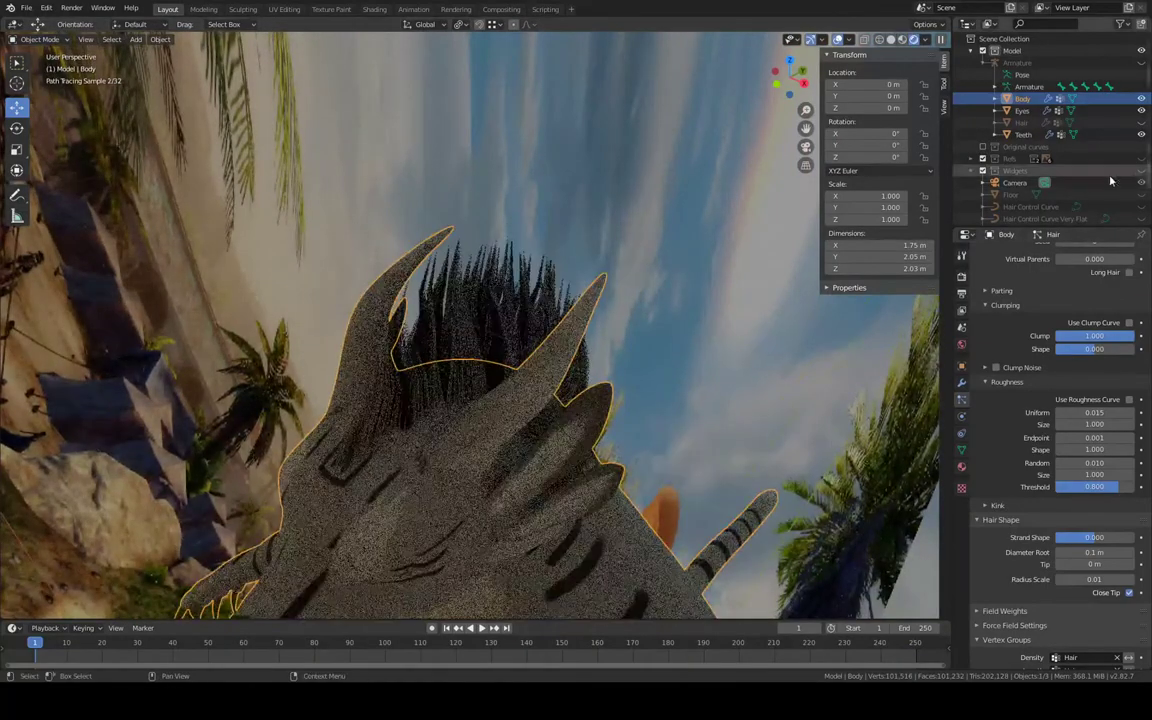
{"action": "middle_click_drag", "start_coordinate": [600, 320], "coordinate": [642, 292]}
{"action": "scroll", "coordinate": [630, 300], "scroll_direction": "up", "scroll_amount": 2}
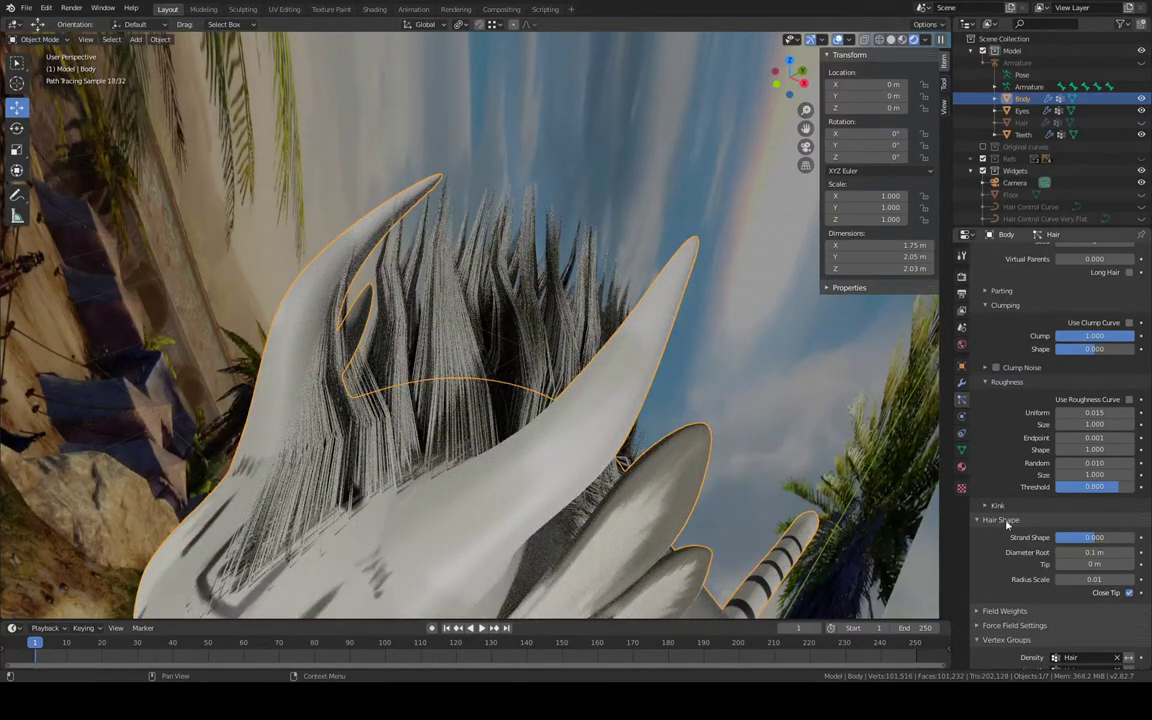
{"action": "scroll", "coordinate": [1075, 551], "scroll_direction": "down", "scroll_amount": 4}
{"action": "scroll", "coordinate": [1075, 551], "scroll_direction": "down", "scroll_amount": 1}
{"action": "scroll", "coordinate": [1075, 551], "scroll_direction": "up", "scroll_amount": 3}
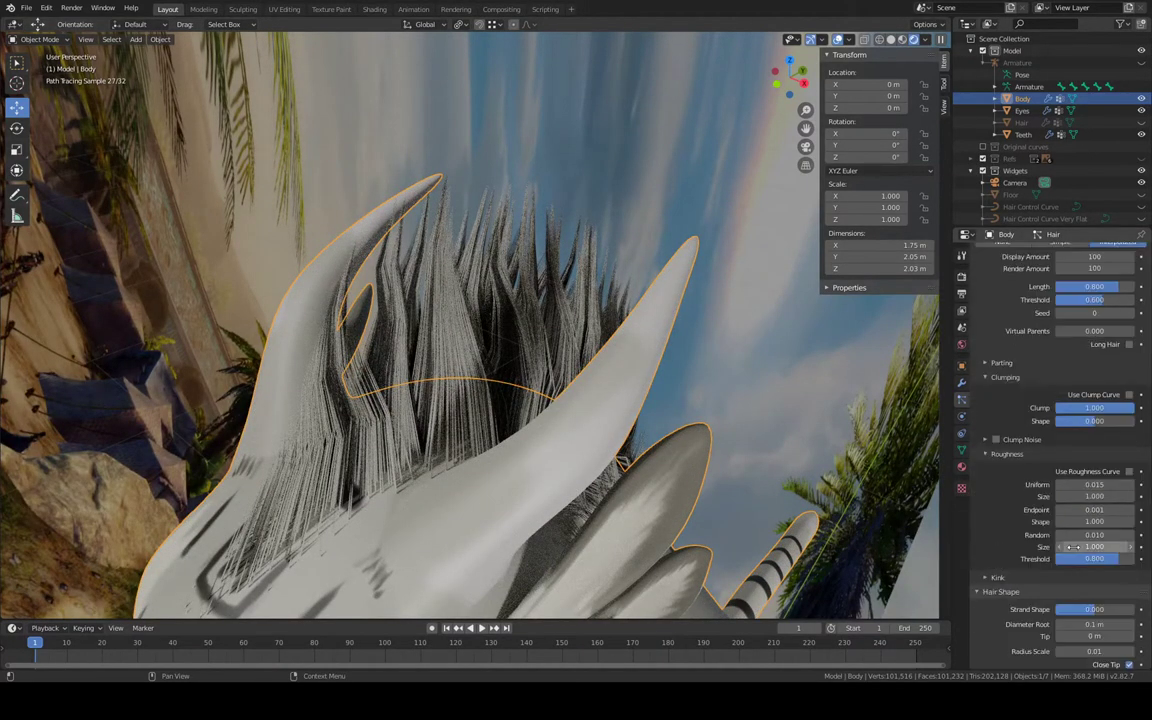
{"action": "scroll", "coordinate": [1075, 551], "scroll_direction": "up", "scroll_amount": 2}
{"action": "scroll", "coordinate": [1075, 551], "scroll_direction": "up", "scroll_amount": 2}
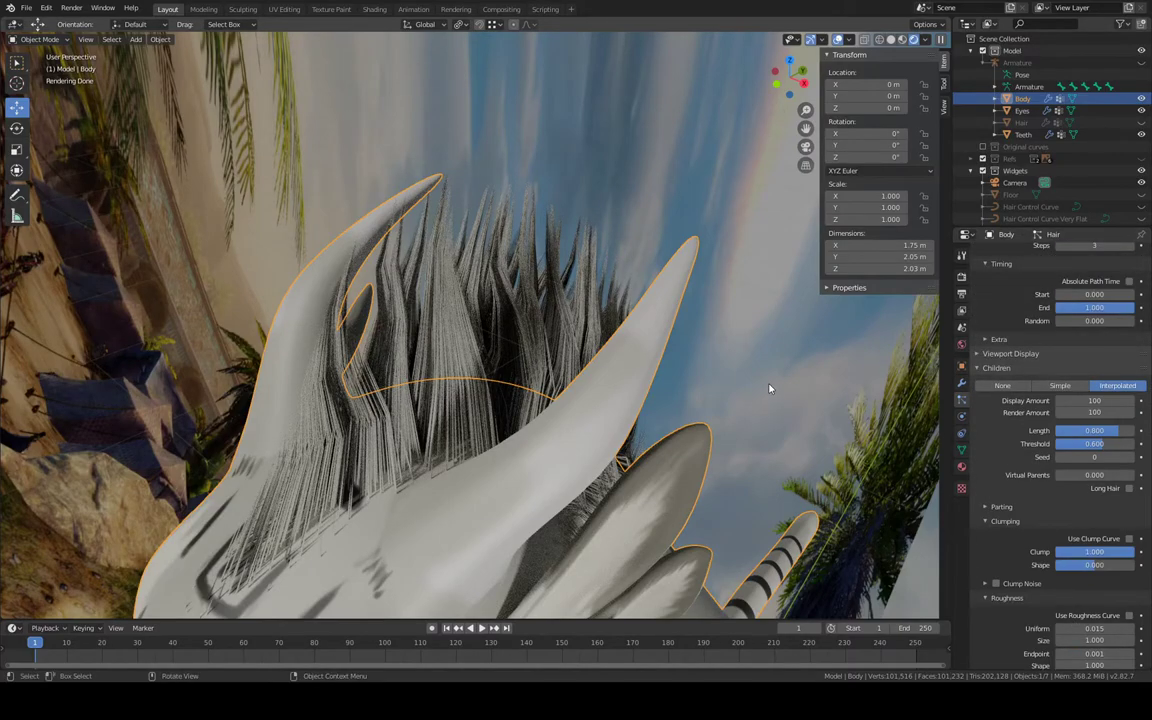
{"action": "middle_click_drag", "start_coordinate": [769, 388], "coordinate": [723, 386]}
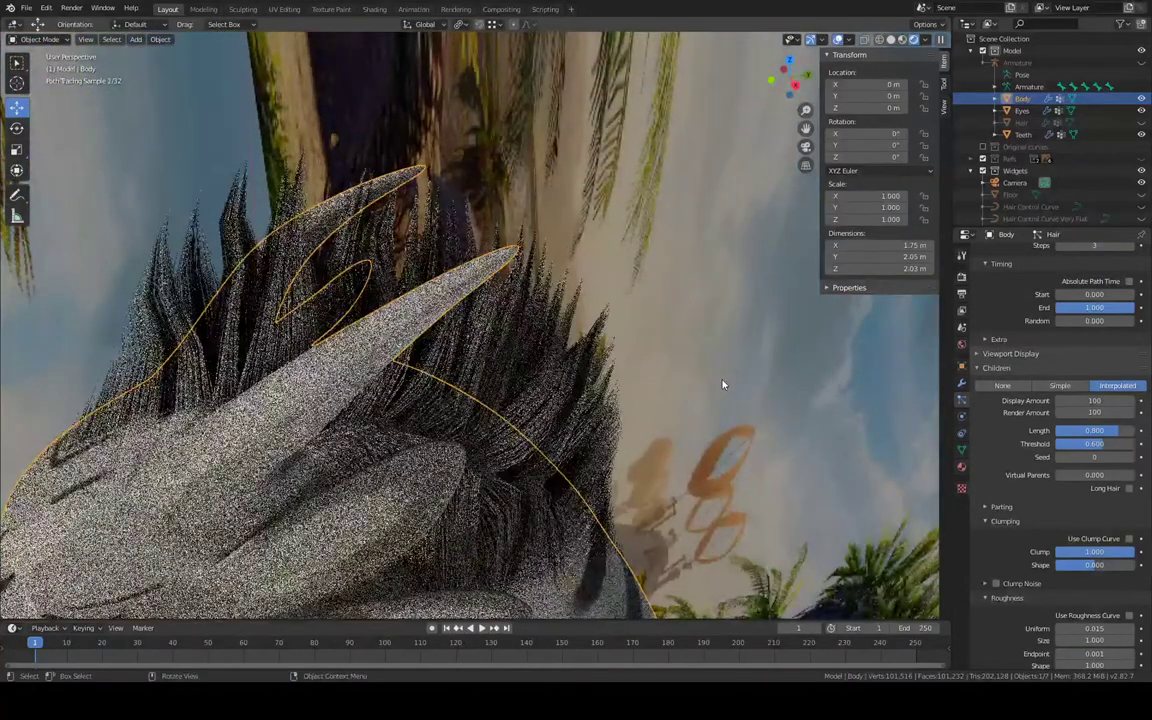
{"action": "scroll", "coordinate": [1075, 540], "scroll_direction": "down", "scroll_amount": 3}
{"action": "scroll", "coordinate": [1090, 560], "scroll_direction": "down", "scroll_amount": 2}
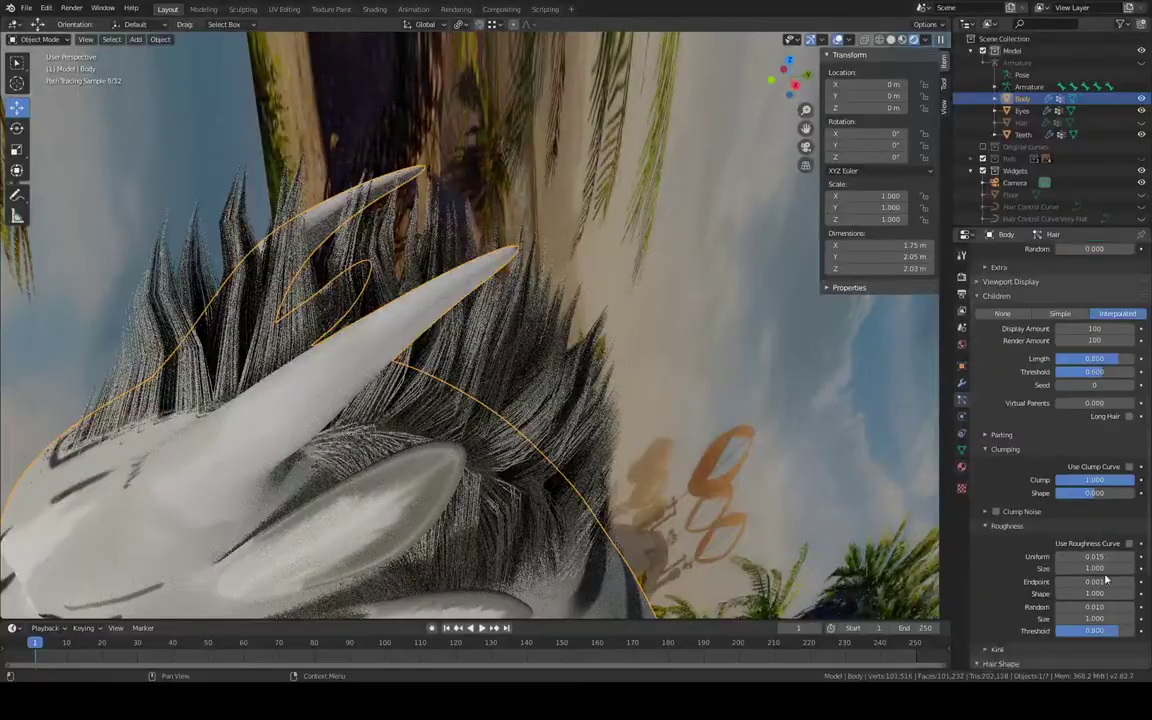
{"action": "scroll", "coordinate": [1105, 578], "scroll_direction": "down", "scroll_amount": 3}
{"action": "scroll", "coordinate": [521, 412], "scroll_direction": "up", "scroll_amount": 2}
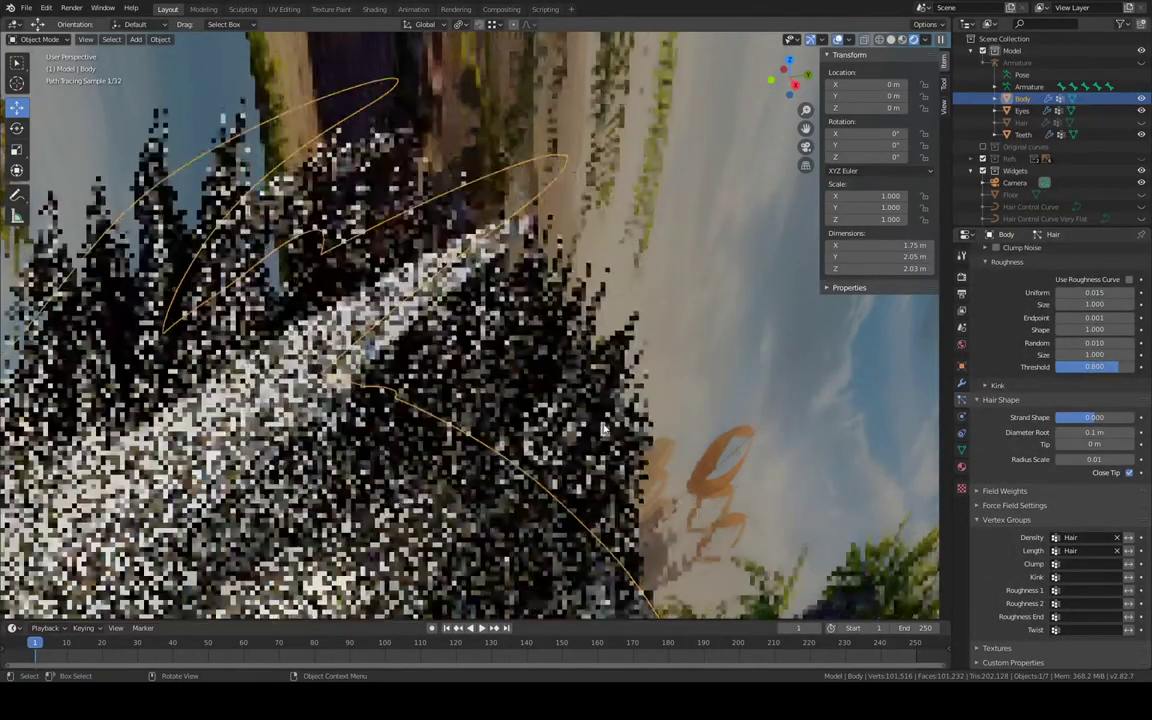
{"action": "scroll", "coordinate": [521, 412], "scroll_direction": "up", "scroll_amount": 1}
{"action": "mouse_move", "coordinate": [521, 412]}
{"action": "middle_mouse_down"}
{"action": "mouse_move", "coordinate": [576, 380]}
{"action": "mouse_move", "coordinate": [661, 388]}
{"action": "middle_mouse_up"}
{"action": "scroll", "coordinate": [661, 388], "scroll_direction": "up", "scroll_amount": 2}
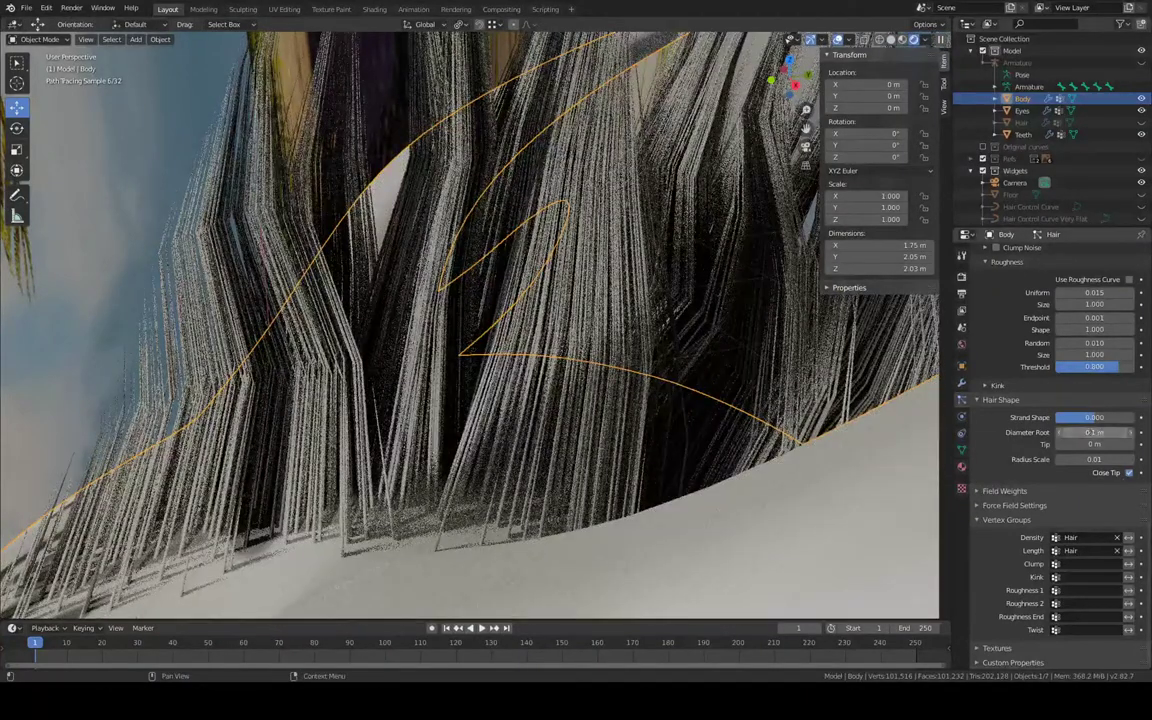
{"action": "left_click", "coordinate": [1094, 432]}
{"action": "key", "text": "Return"}
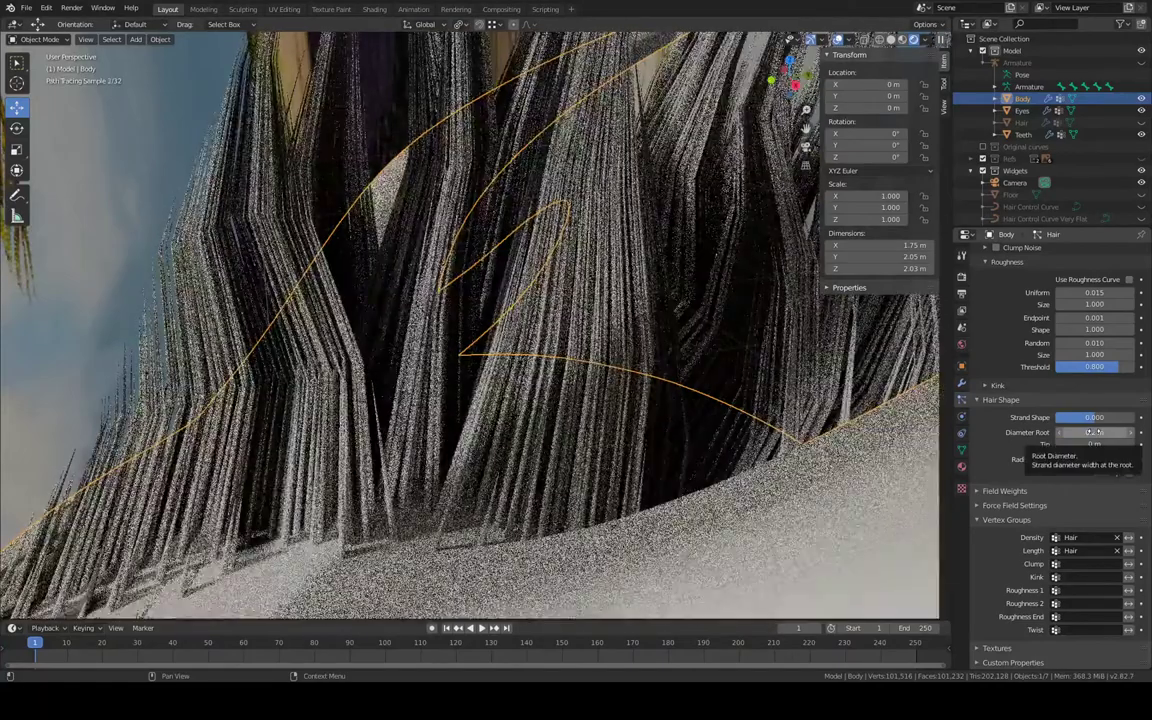
{"action": "left_click", "coordinate": [1094, 432]}
{"action": "type", "text": "0.01"}
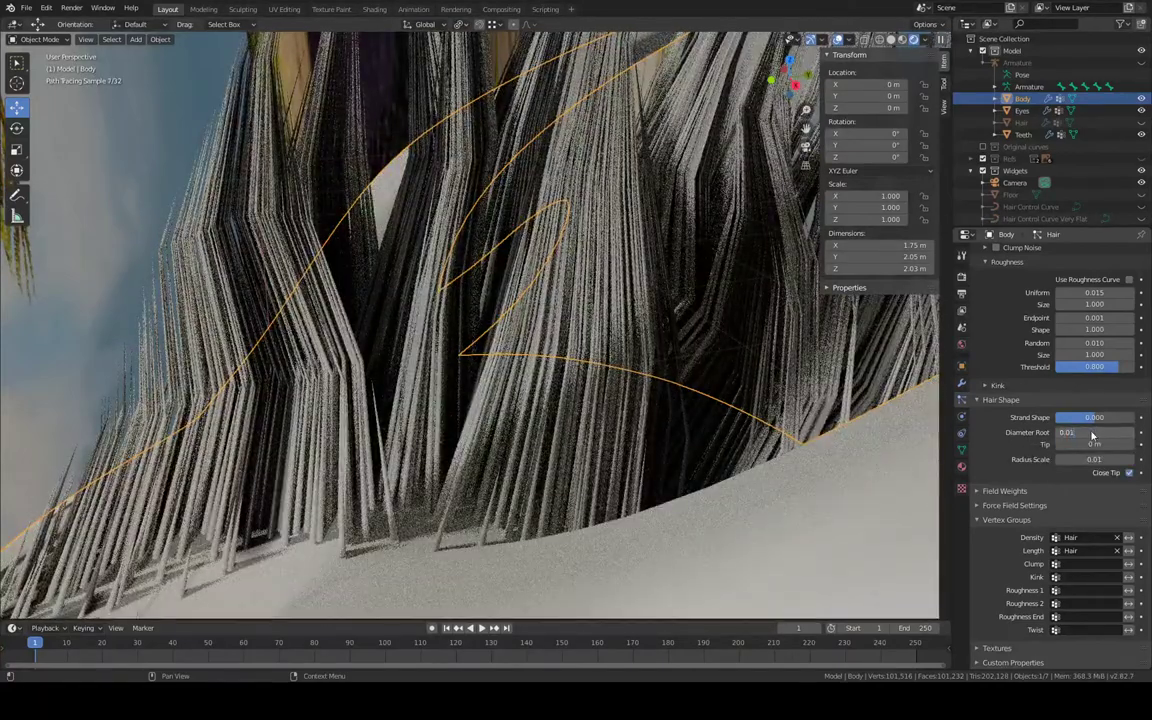
{"action": "key", "text": "Return"}
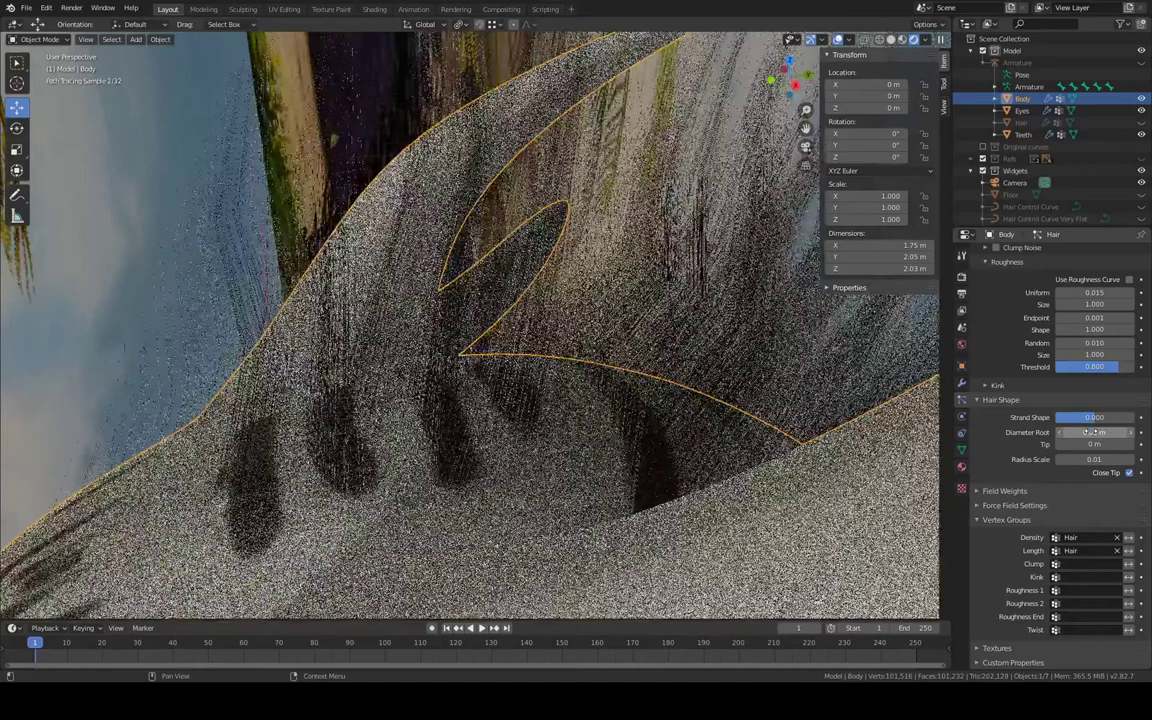
{"action": "left_click", "coordinate": [1092, 432]}
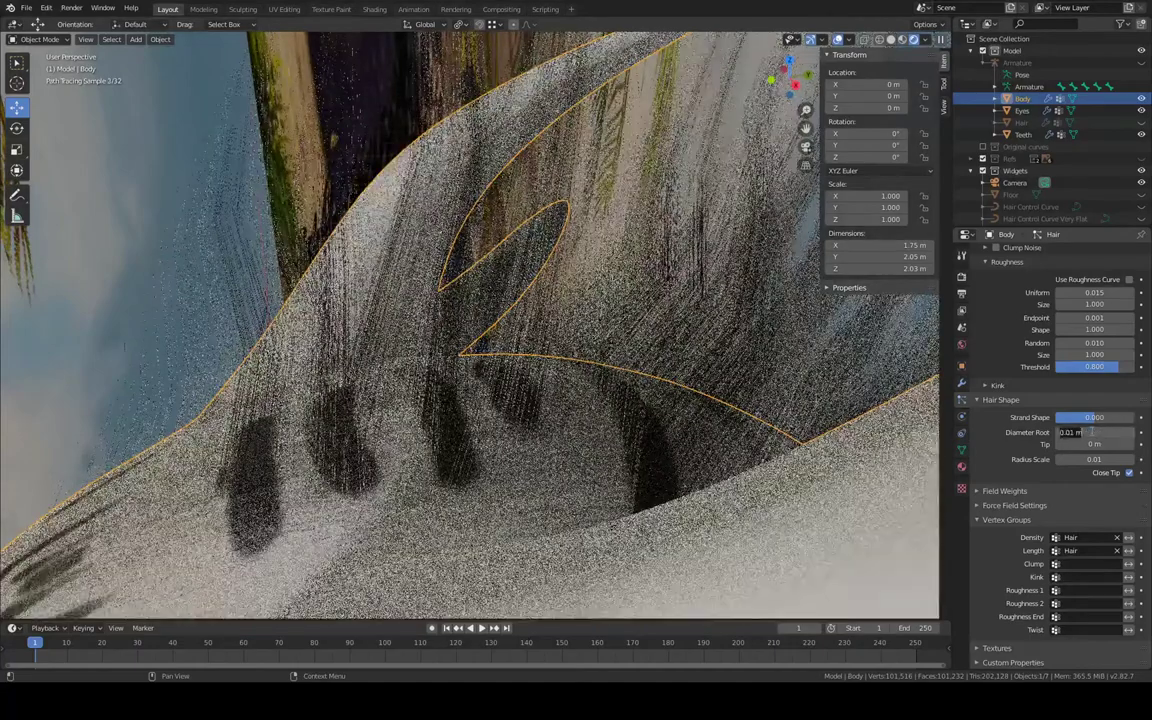
{"action": "type", "text": "0.1"}
{"action": "key", "text": "Return"}
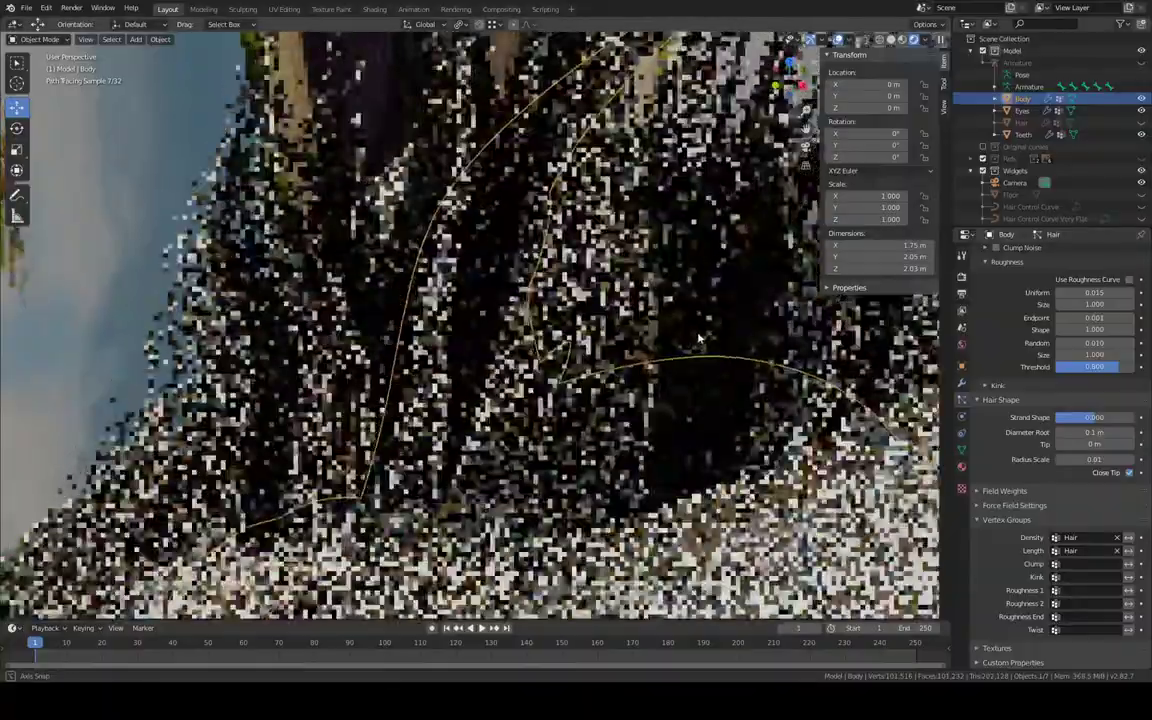
{"action": "mouse_move", "coordinate": [663, 323]}
{"action": "middle_mouse_down"}
{"action": "mouse_move", "coordinate": [643, 343]}
{"action": "mouse_move", "coordinate": [582, 300]}
{"action": "middle_mouse_up"}
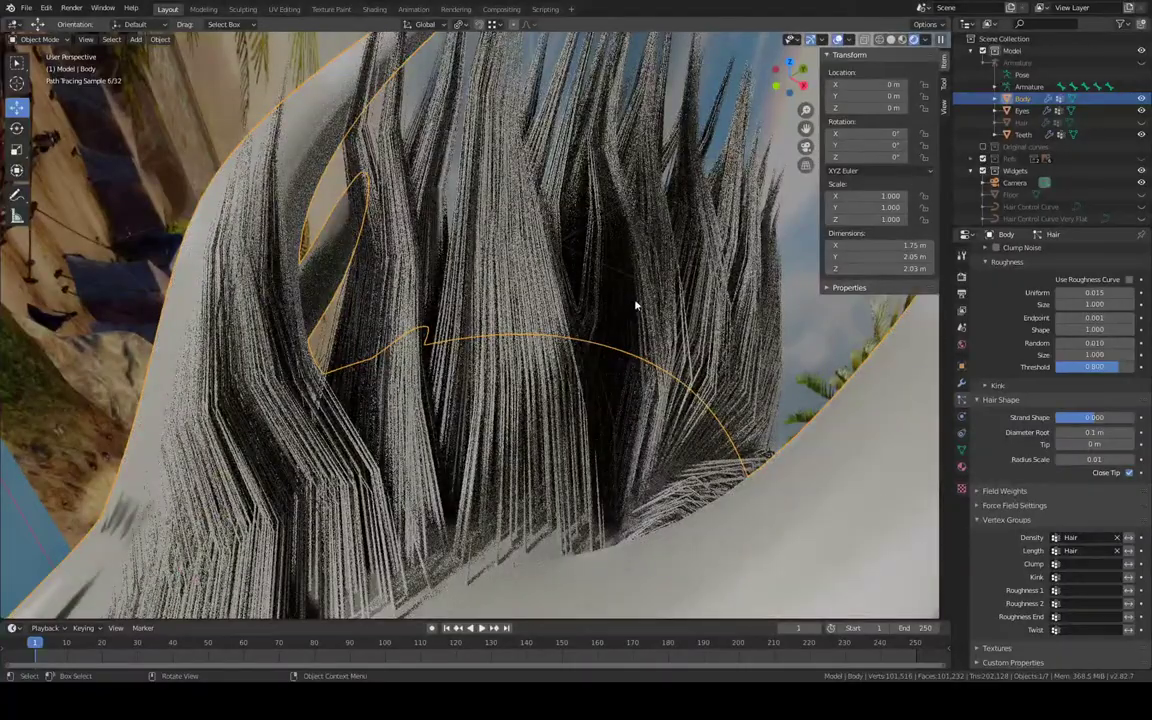
{"action": "scroll", "coordinate": [633, 303], "scroll_direction": "down", "scroll_amount": 5}
{"action": "mouse_move", "coordinate": [630, 301]}
{"action": "middle_mouse_down"}
{"action": "mouse_move", "coordinate": [658, 347]}
{"action": "mouse_move", "coordinate": [591, 303]}
{"action": "middle_mouse_up"}
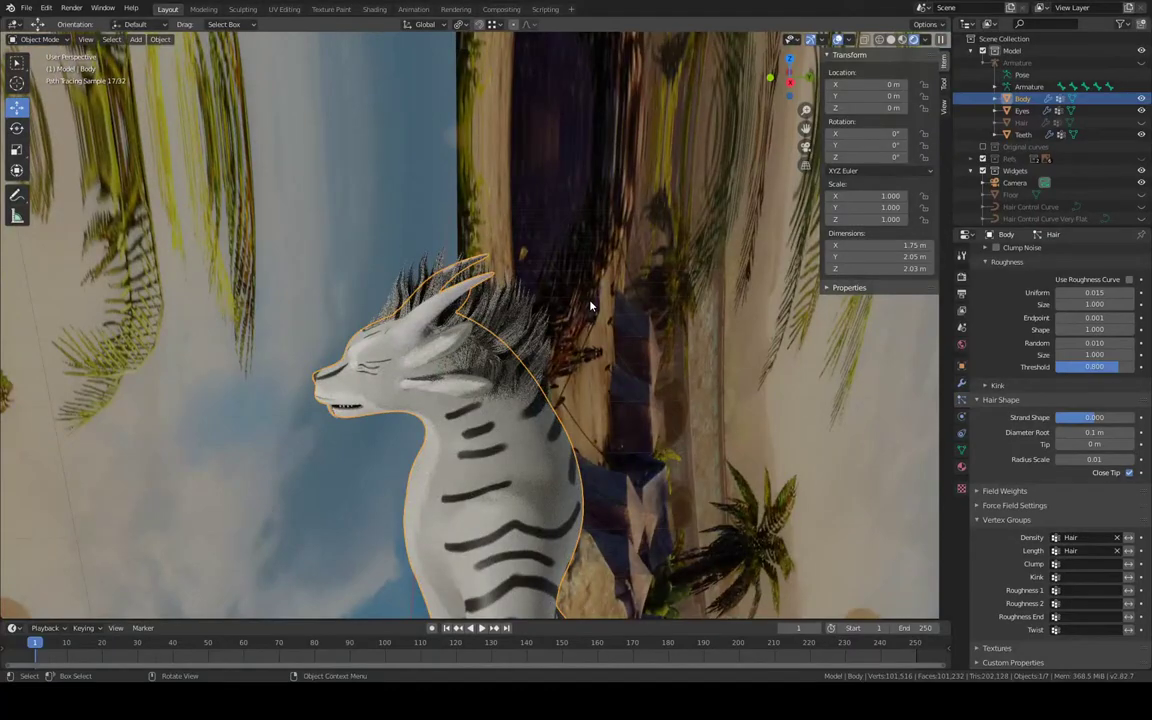
{"action": "middle_click_drag", "start_coordinate": [590, 306], "coordinate": [839, 366]}
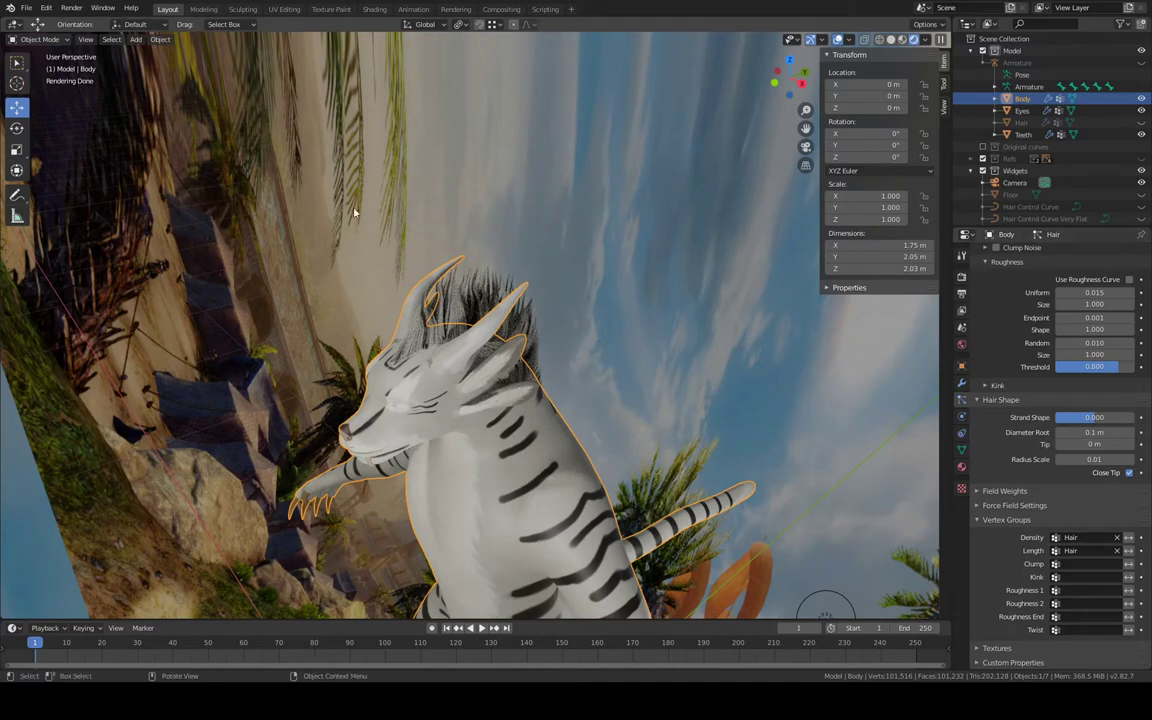
Switch through the Modeling workspace and return to Layout.
{"action": "left_click", "coordinate": [203, 9]}
{"action": "left_click", "coordinate": [133, 9]}
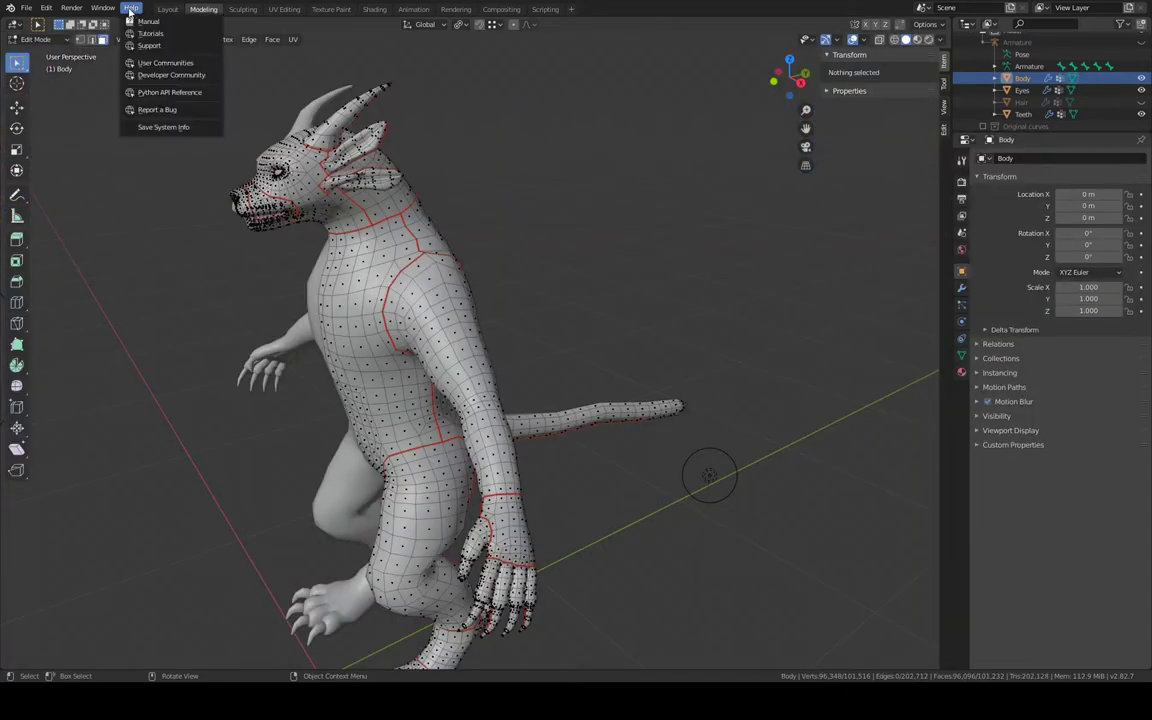
{"action": "left_click", "coordinate": [167, 9]}
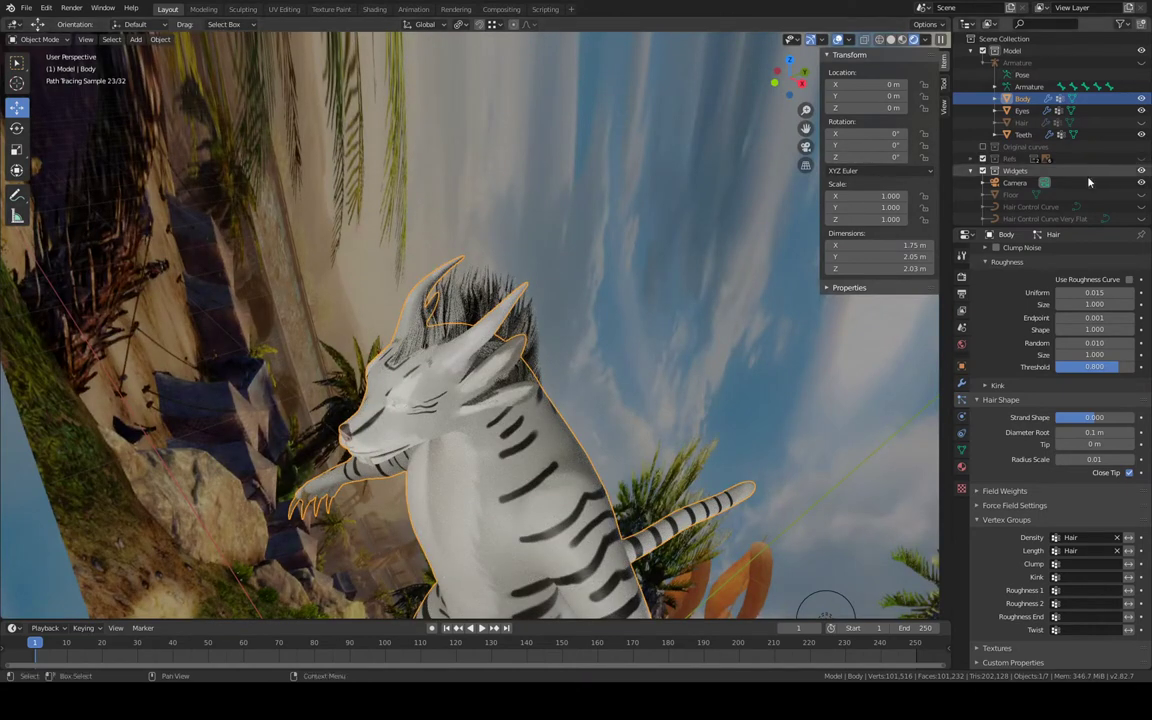
Briefly show the Refs collection, hide it again, switch to Solid shading, and save.
{"action": "left_click", "coordinate": [1141, 159]}
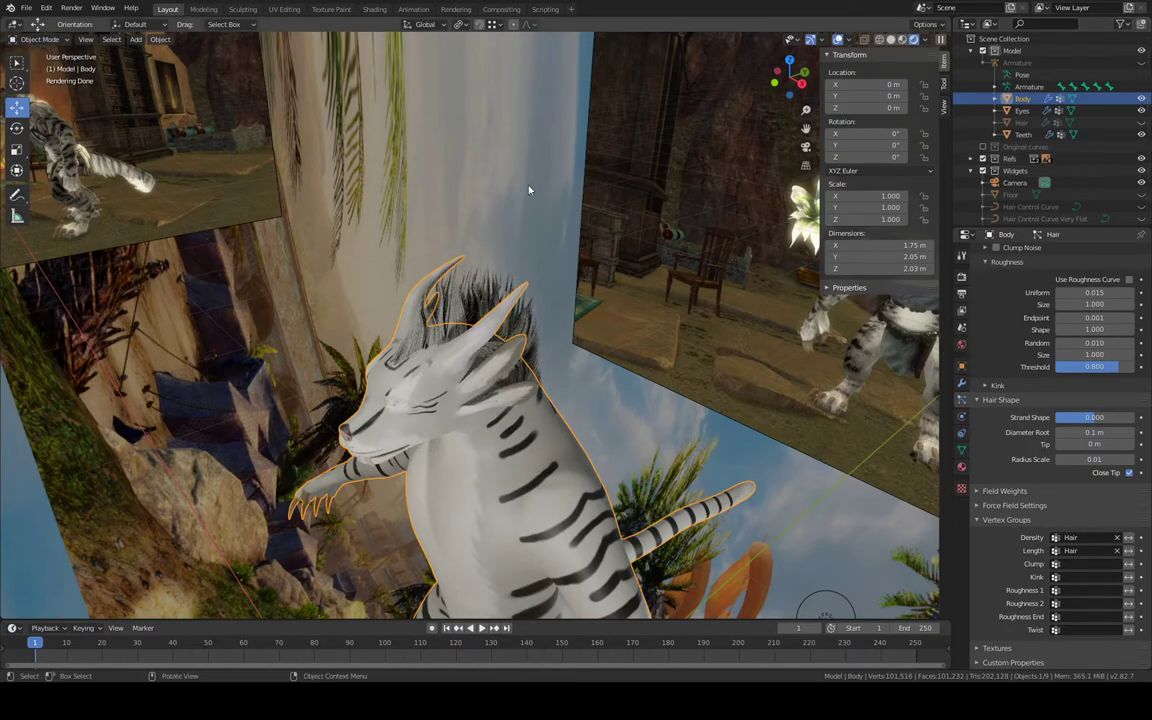
{"action": "middle_click_drag", "start_coordinate": [475, 166], "coordinate": [514, 183]}
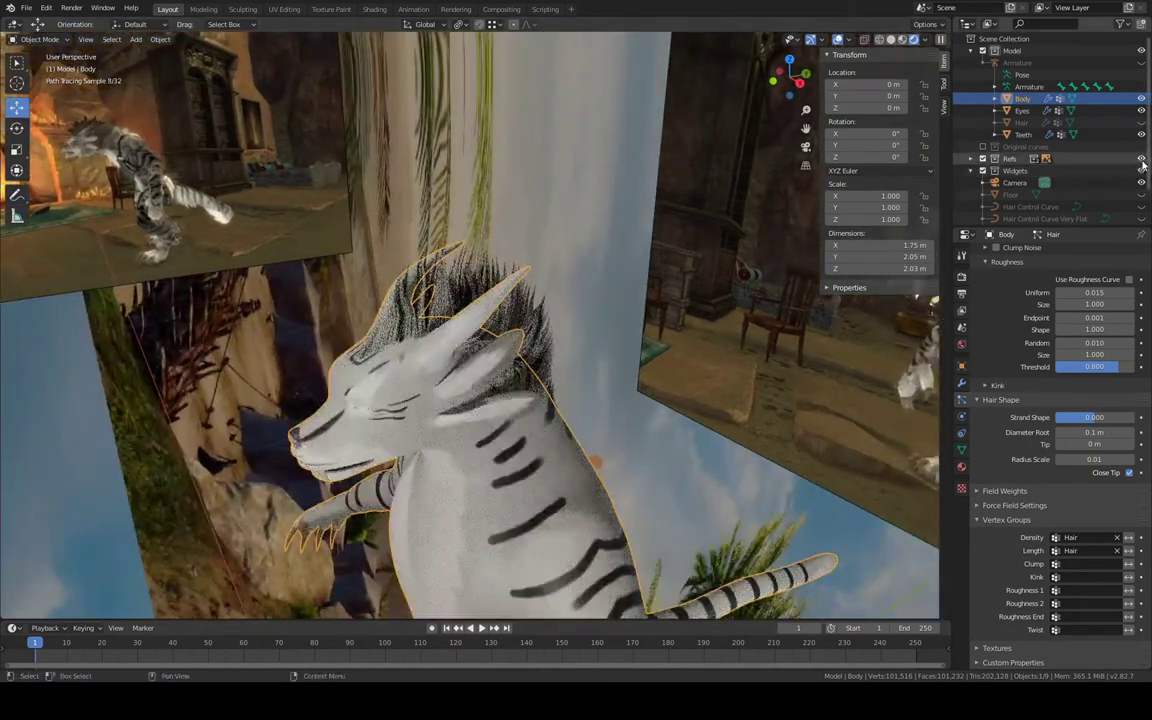
{"action": "left_click", "coordinate": [1141, 159]}
{"action": "left_click", "coordinate": [891, 40]}
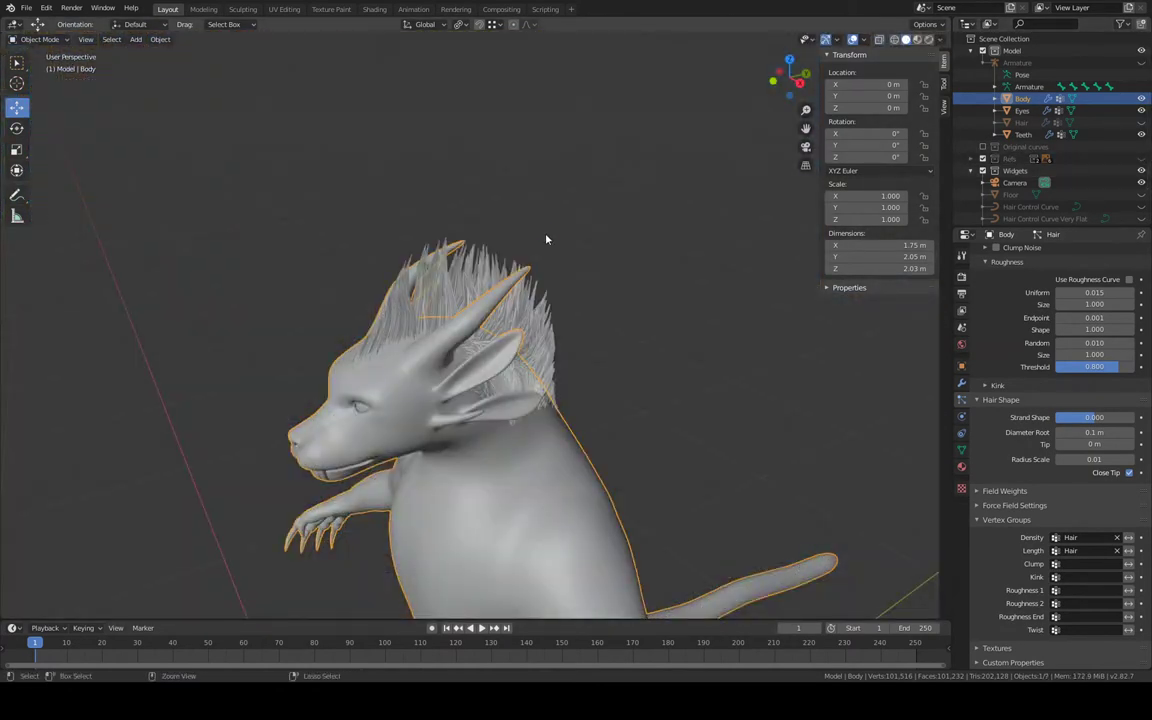
{"action": "key", "text": "ctrl+s"}
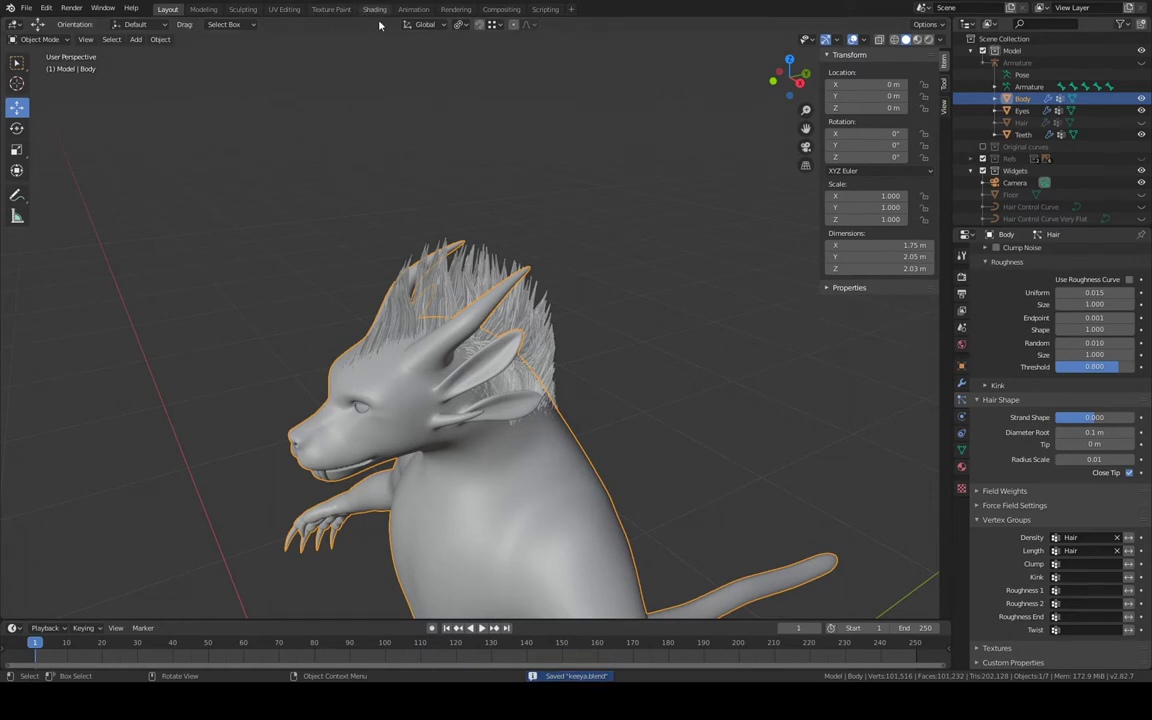
{"action": "left_click", "coordinate": [374, 9]}
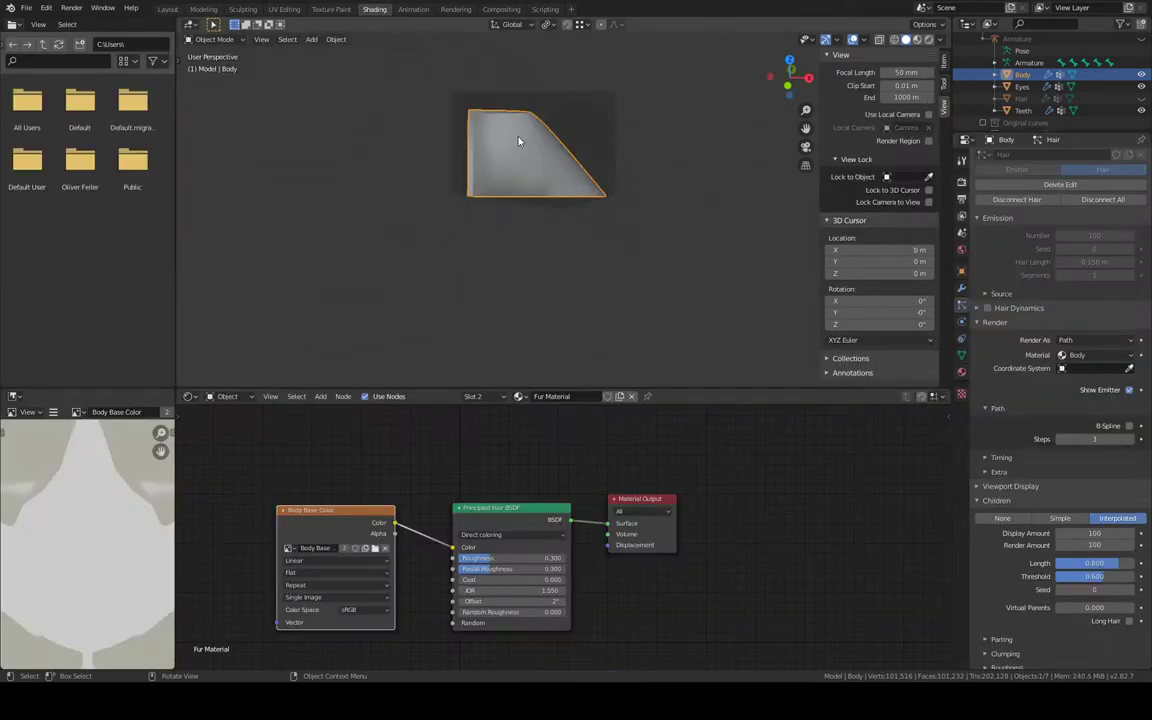
{"action": "mouse_move", "coordinate": [602, 150]}
{"action": "middle_mouse_down"}
{"action": "mouse_move", "coordinate": [607, 124]}
{"action": "mouse_move", "coordinate": [499, 138]}
{"action": "mouse_move", "coordinate": [555, 123]}
{"action": "mouse_move", "coordinate": [409, 130]}
{"action": "mouse_move", "coordinate": [748, 126]}
{"action": "mouse_move", "coordinate": [700, 87]}
{"action": "middle_mouse_up"}
{"action": "scroll", "coordinate": [499, 138], "scroll_direction": "down", "scroll_amount": 5}
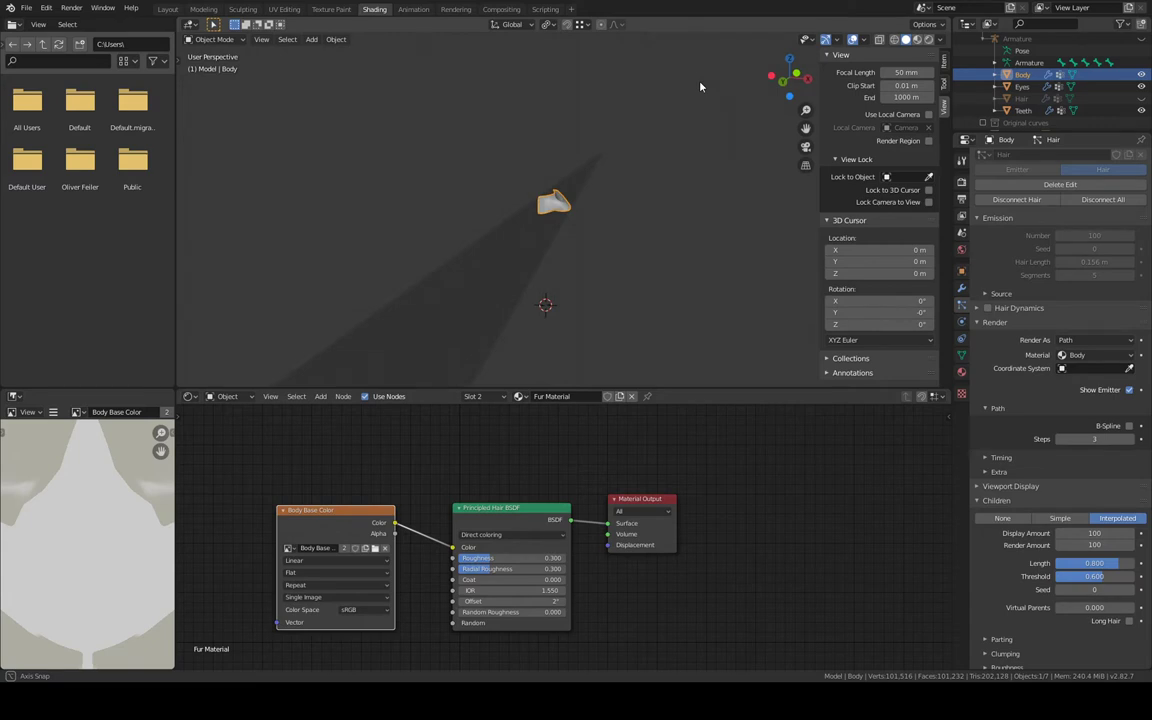
{"action": "mouse_move", "coordinate": [700, 87]}
{"action": "middle_mouse_down"}
{"action": "mouse_move", "coordinate": [643, 147]}
{"action": "mouse_move", "coordinate": [597, 172]}
{"action": "mouse_move", "coordinate": [604, 118]}
{"action": "mouse_move", "coordinate": [625, 177]}
{"action": "mouse_move", "coordinate": [728, 136]}
{"action": "middle_mouse_up"}
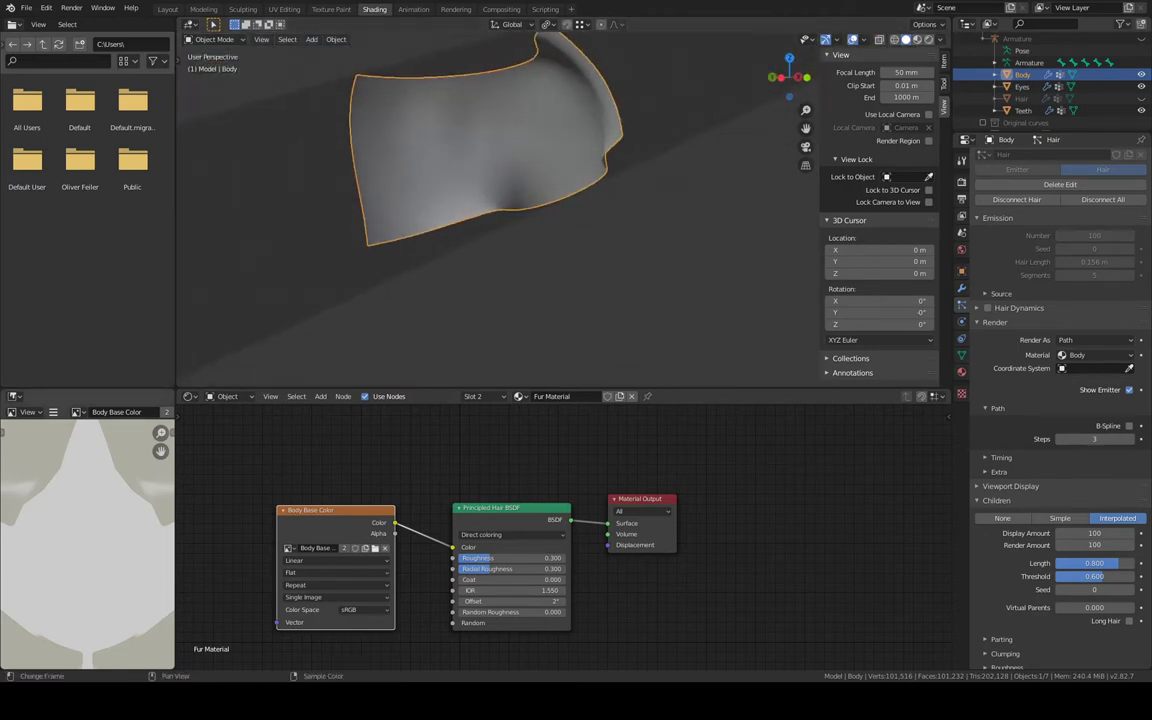
{"action": "mouse_move", "coordinate": [728, 136]}
{"action": "middle_mouse_down"}
{"action": "mouse_move", "coordinate": [504, 188]}
{"action": "mouse_move", "coordinate": [445, 252]}
{"action": "middle_mouse_up"}
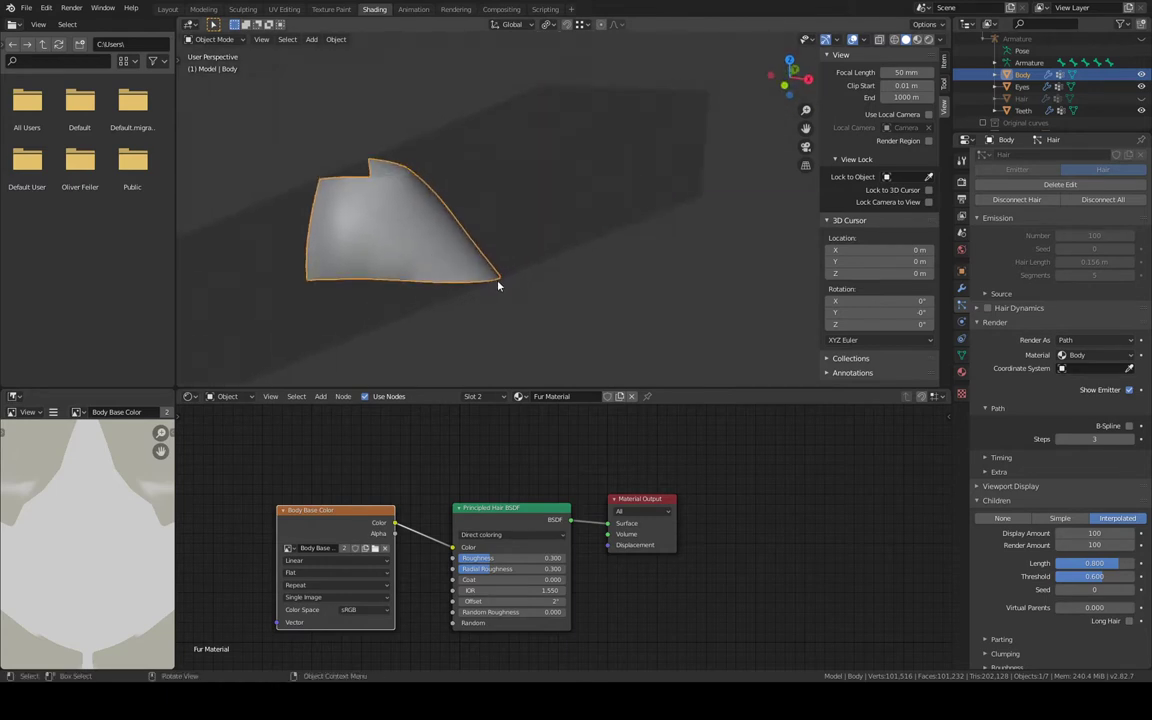
{"action": "scroll", "coordinate": [960, 91], "scroll_direction": "up", "scroll_amount": 2}
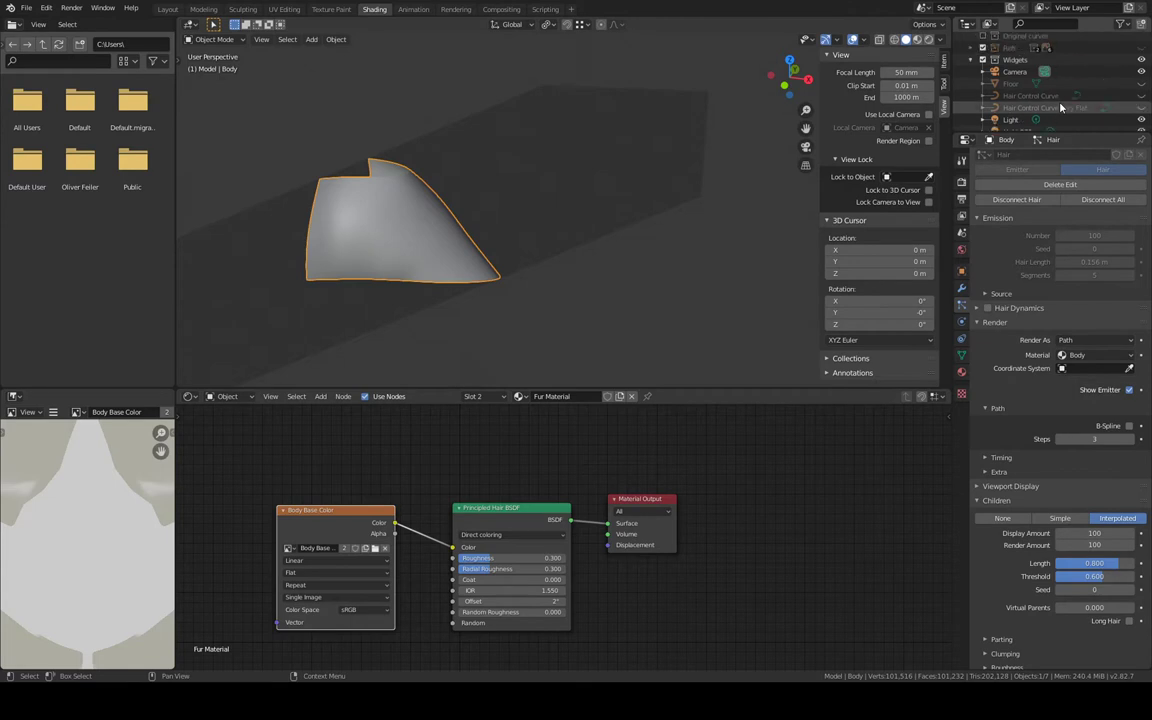
{"action": "left_click", "coordinate": [168, 9]}
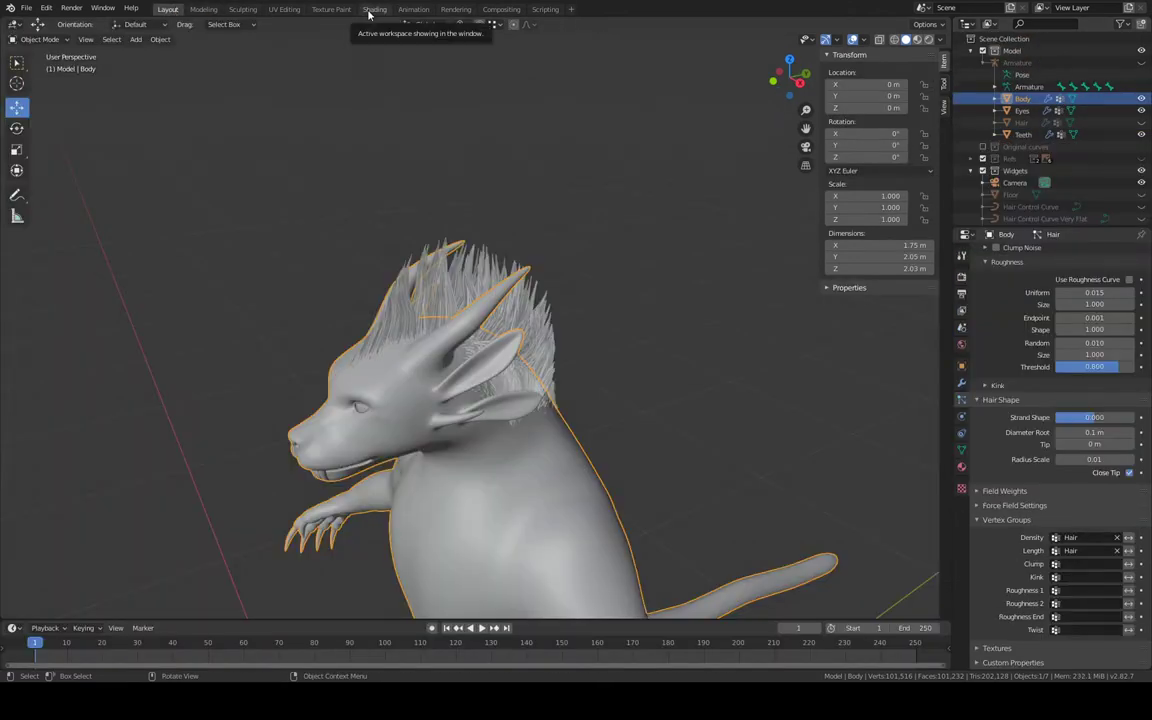
Switch to the Shading workspace, unhide all objects with Alt+H, and hide the N sidebar.
{"action": "left_click", "coordinate": [372, 10]}
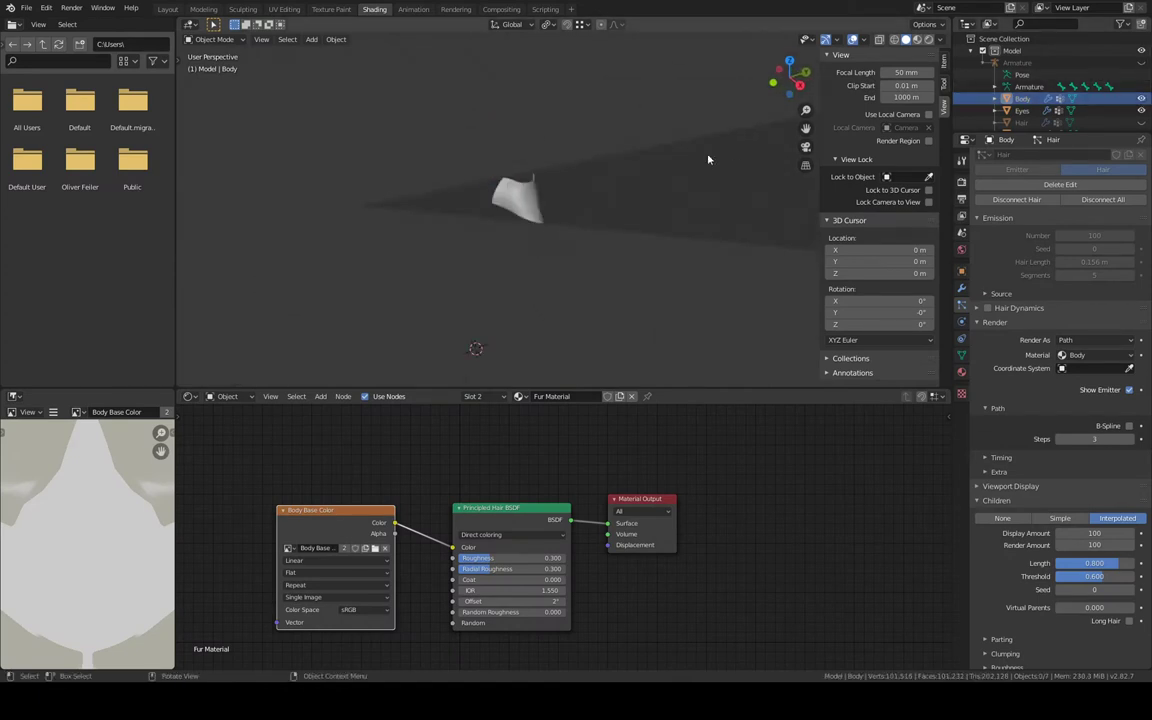
{"action": "key", "text": "alt+h"}
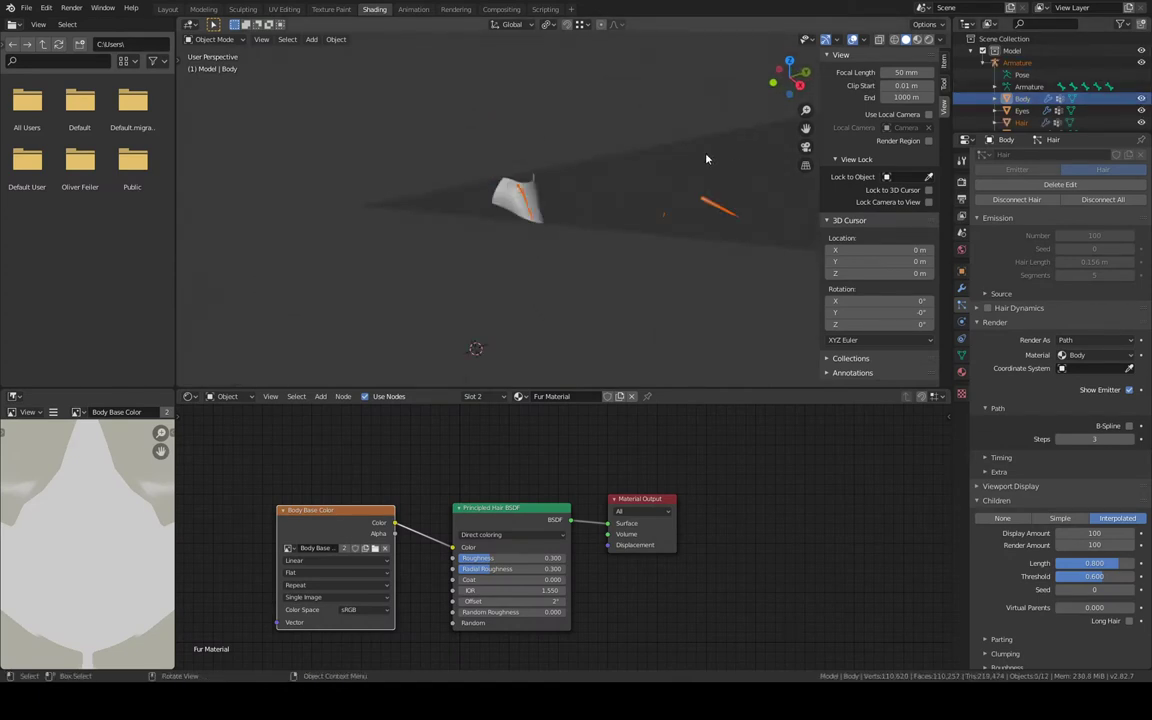
{"action": "middle_click_drag", "start_coordinate": [707, 157], "coordinate": [712, 123]}
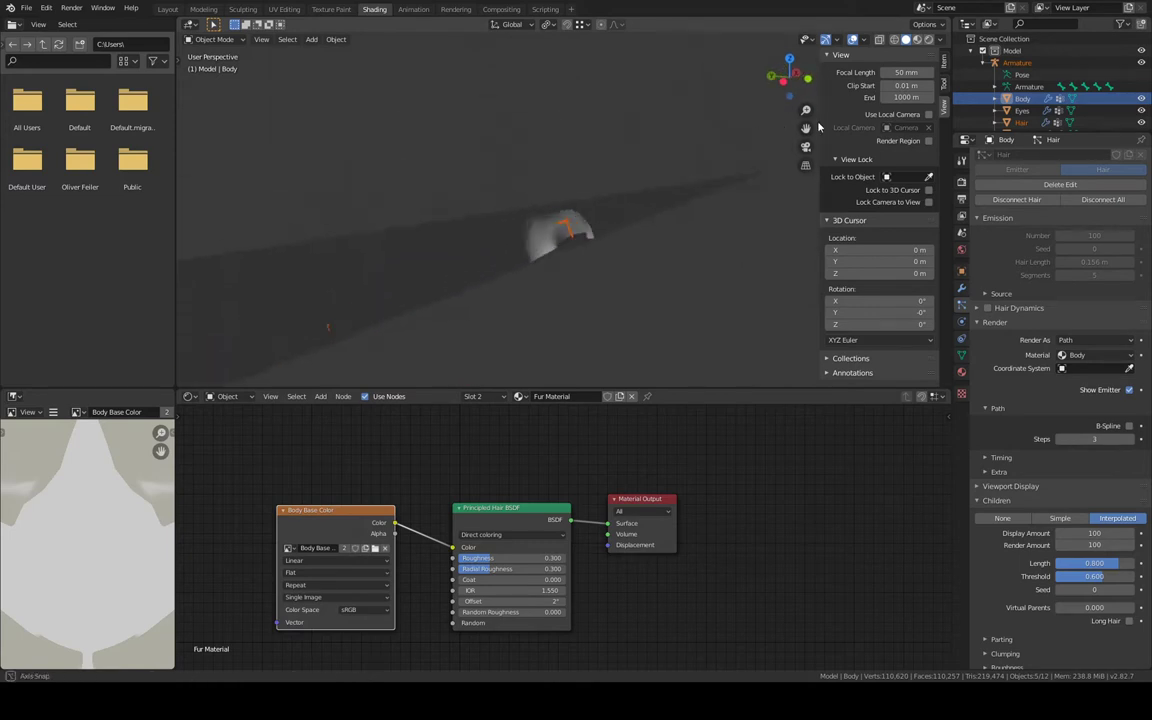
{"action": "key", "text": "n"}
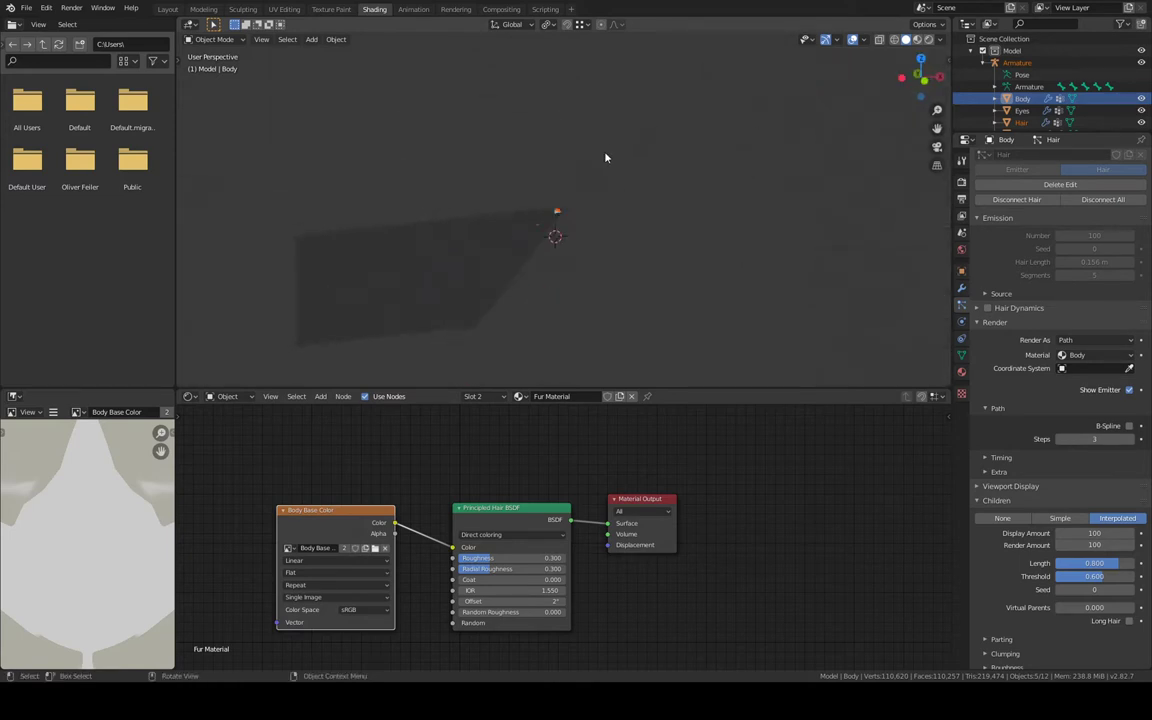
{"action": "middle_click_drag", "start_coordinate": [605, 158], "coordinate": [692, 186]}
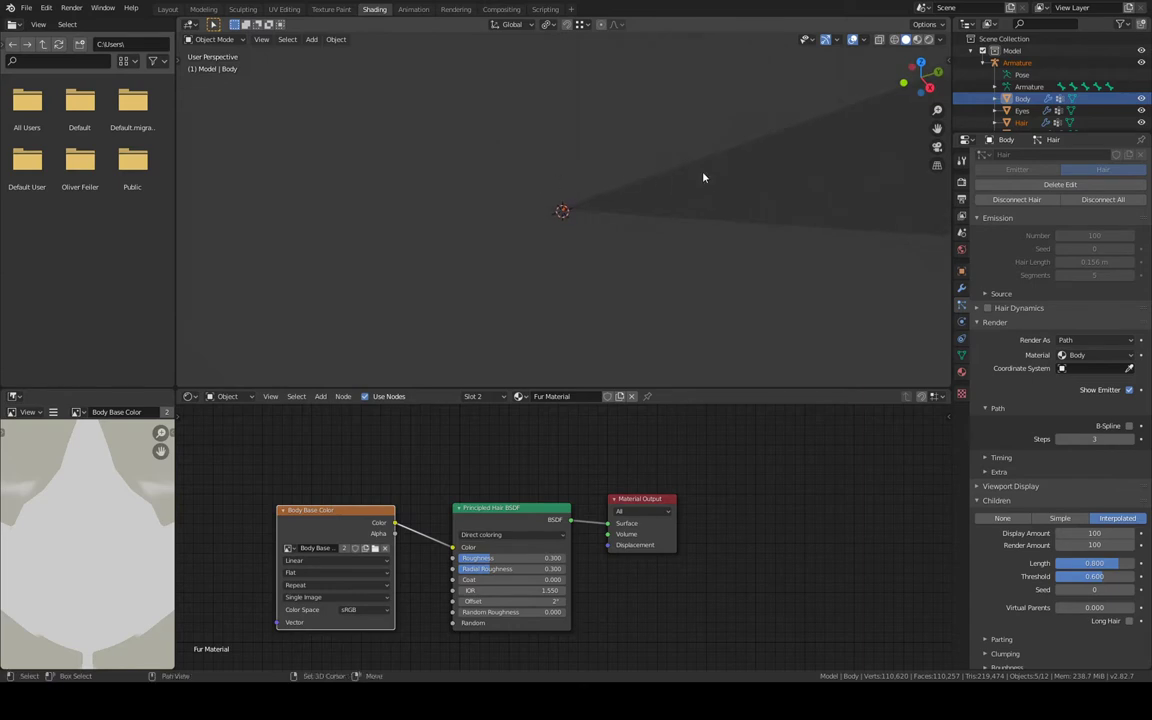
Select the Armature, then Body, and center the view on the character.
{"action": "left_click", "coordinate": [1017, 62]}
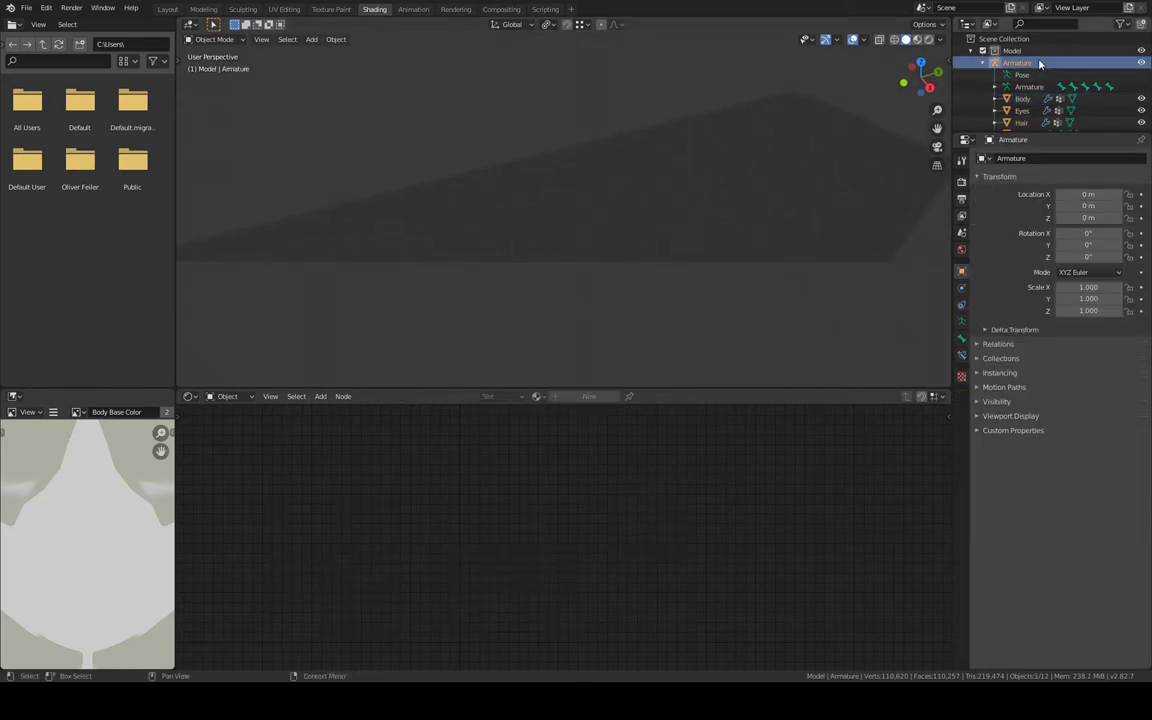
{"action": "left_click", "coordinate": [207, 40]}
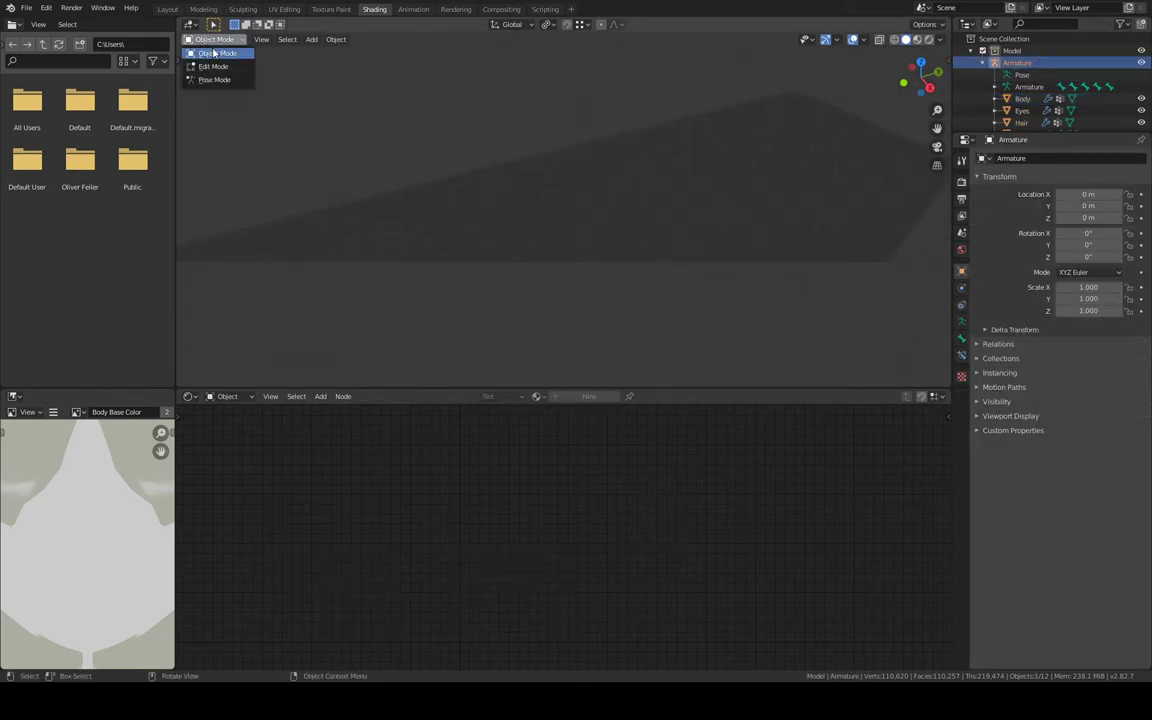
{"action": "left_click", "coordinate": [1022, 99]}
{"action": "scroll", "coordinate": [574, 148], "scroll_direction": "down", "scroll_amount": 3}
{"action": "scroll", "coordinate": [623, 135], "scroll_direction": "down", "scroll_amount": 2}
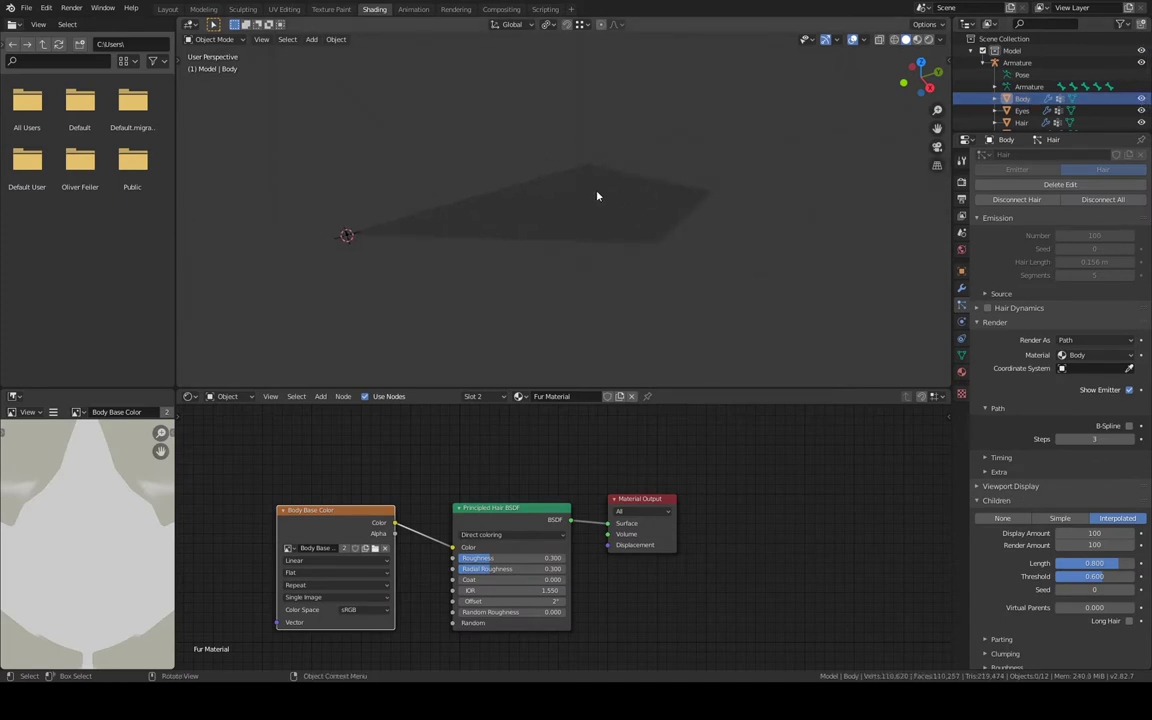
{"action": "mouse_move", "coordinate": [577, 194]}
{"action": "middle_mouse_down"}
{"action": "mouse_move", "coordinate": [470, 224]}
{"action": "mouse_move", "coordinate": [517, 195]}
{"action": "mouse_move", "coordinate": [548, 195]}
{"action": "mouse_move", "coordinate": [542, 203]}
{"action": "mouse_move", "coordinate": [705, 82]}
{"action": "mouse_move", "coordinate": [396, 175]}
{"action": "middle_mouse_up"}
{"action": "middle_click_drag", "start_coordinate": [571, 198], "coordinate": [571, 200]}
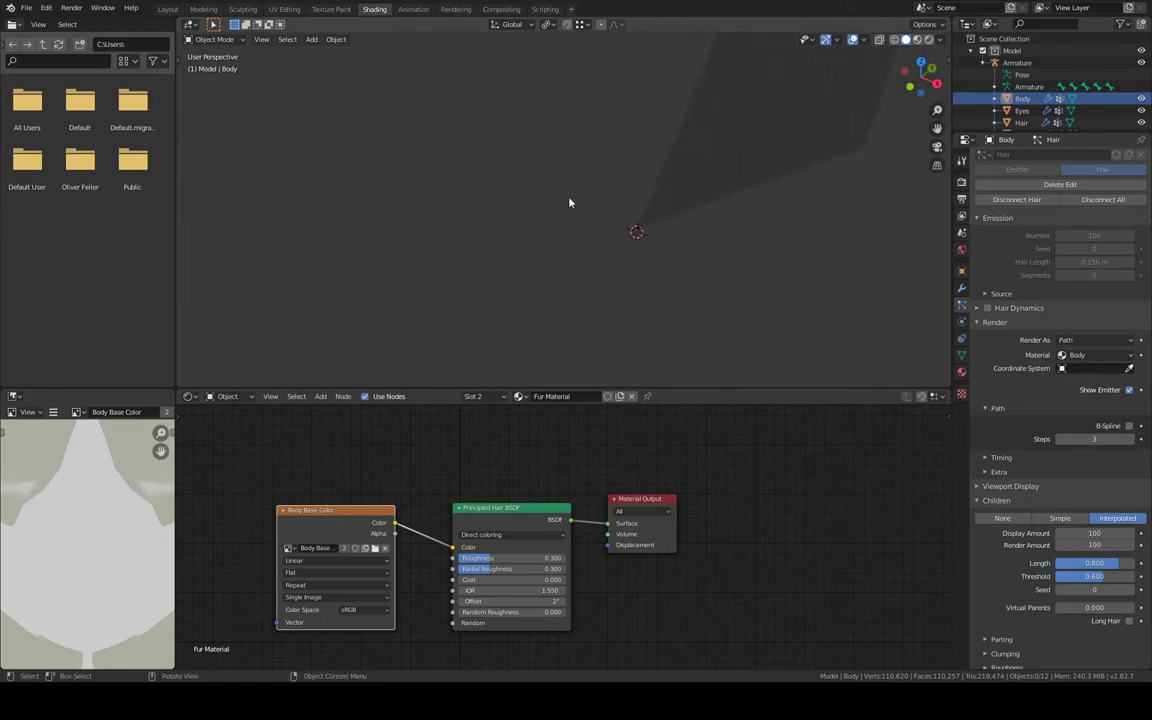
{"action": "mouse_move", "coordinate": [638, 182]}
{"action": "middle_mouse_down"}
{"action": "mouse_move", "coordinate": [634, 232]}
{"action": "mouse_move", "coordinate": [750, 217]}
{"action": "mouse_move", "coordinate": [673, 214]}
{"action": "middle_mouse_up"}
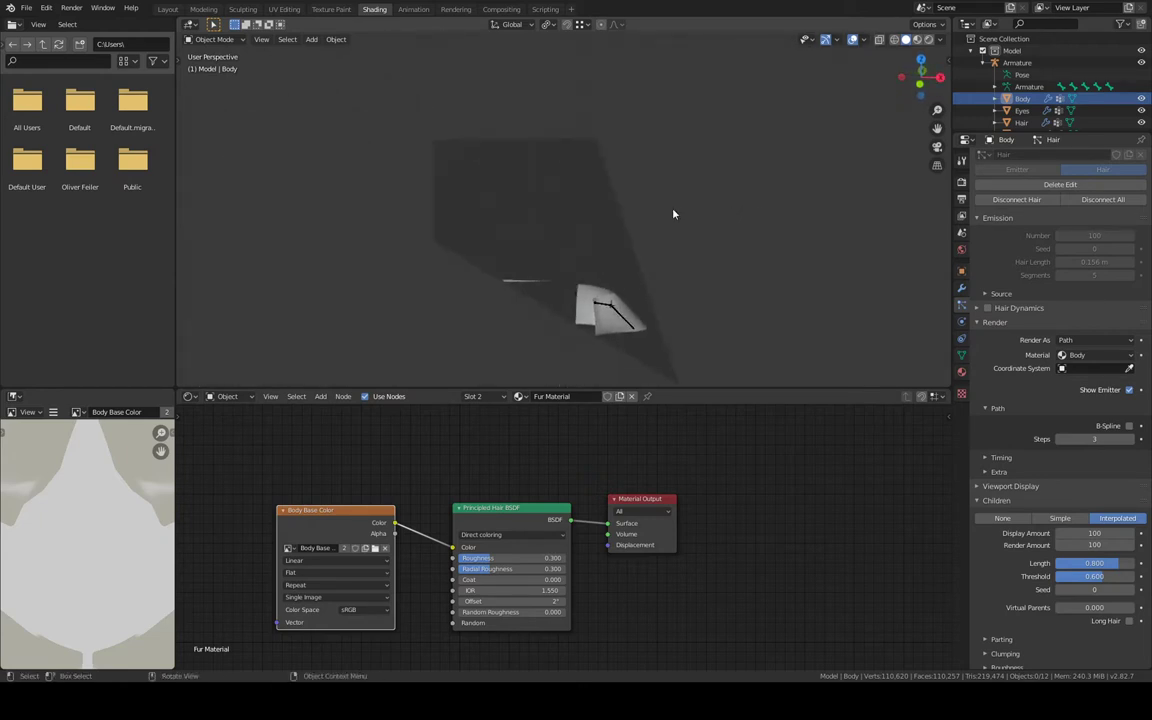
{"action": "key", "text": "KP_Decimal"}
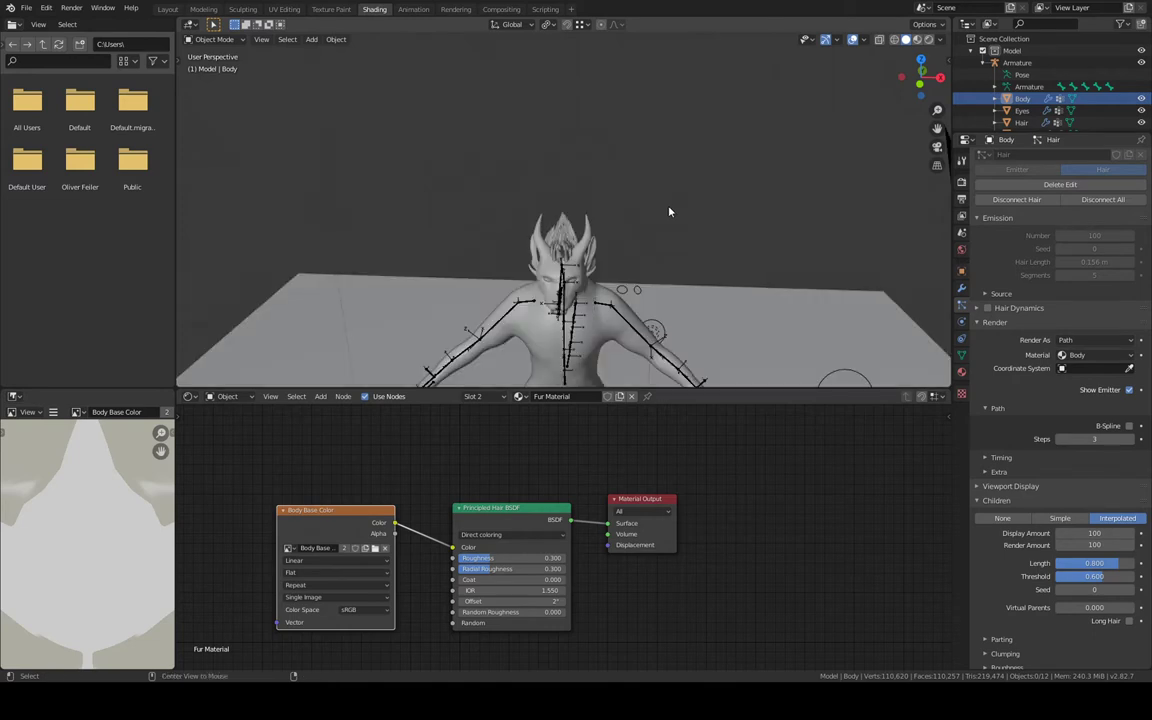
Select the character's body mesh and frame it in the view.
{"action": "scroll", "coordinate": [670, 212], "scroll_direction": "down", "scroll_amount": 2}
{"action": "scroll", "coordinate": [670, 212], "scroll_direction": "down", "scroll_amount": 2}
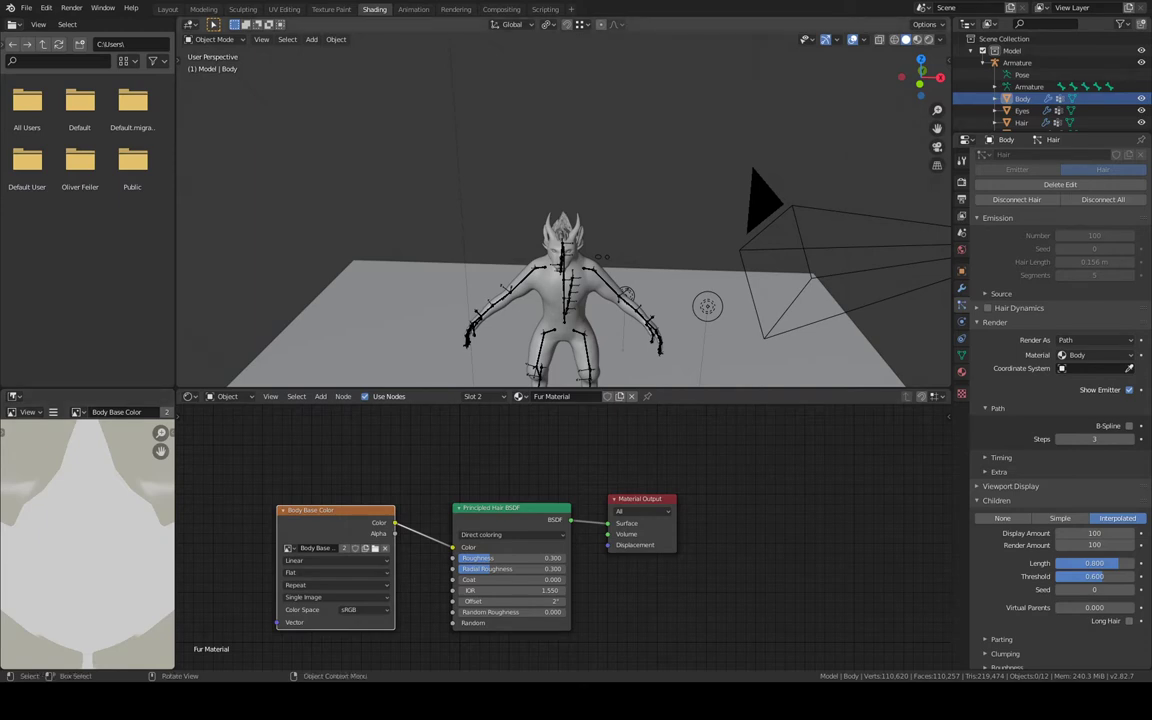
{"action": "left_click", "coordinate": [563, 290]}
{"action": "key", "text": "KP_Decimal"}
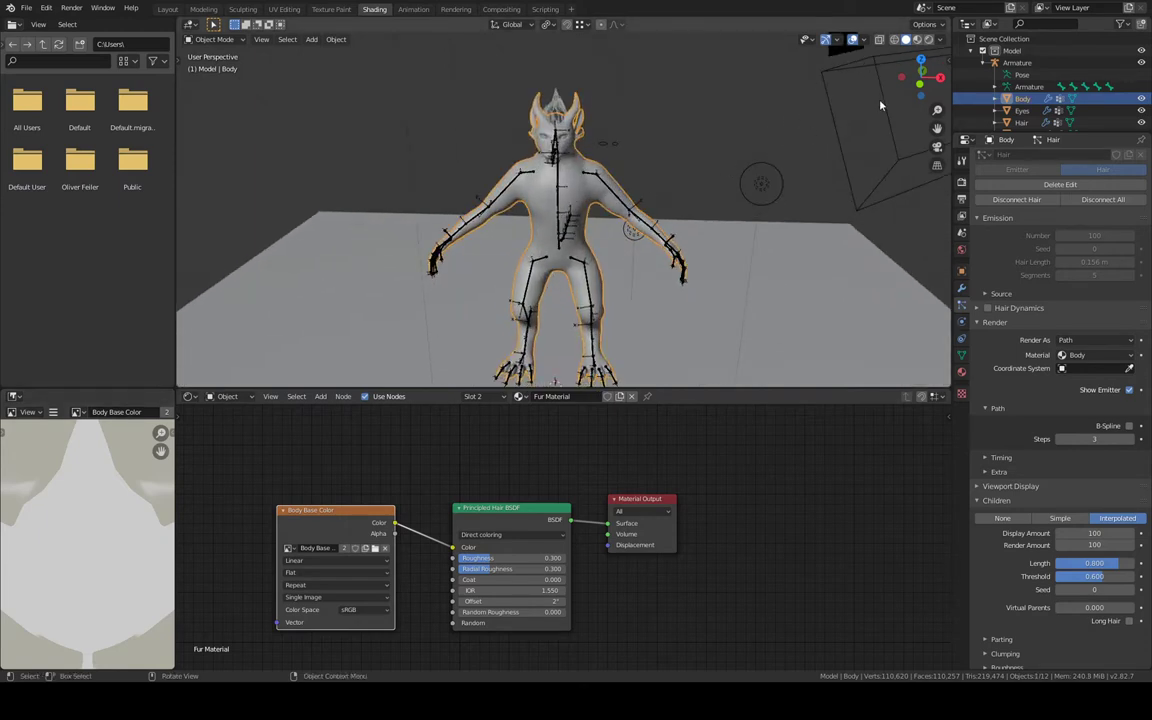
Hide the Floor object in the Outliner and view the character from an angled side.
{"action": "scroll", "coordinate": [1098, 104], "scroll_direction": "down", "scroll_amount": 5}
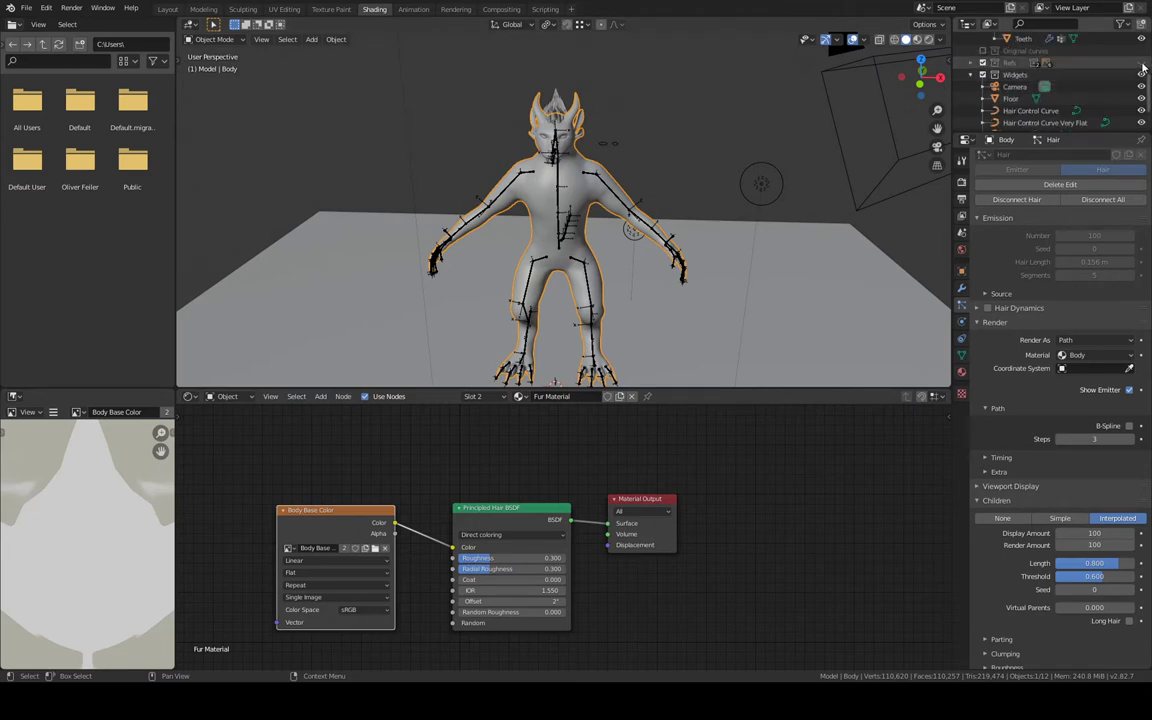
{"action": "scroll", "coordinate": [1120, 88], "scroll_direction": "up", "scroll_amount": 1}
{"action": "scroll", "coordinate": [1130, 78], "scroll_direction": "up", "scroll_amount": 1}
{"action": "scroll", "coordinate": [1130, 78], "scroll_direction": "down", "scroll_amount": 2}
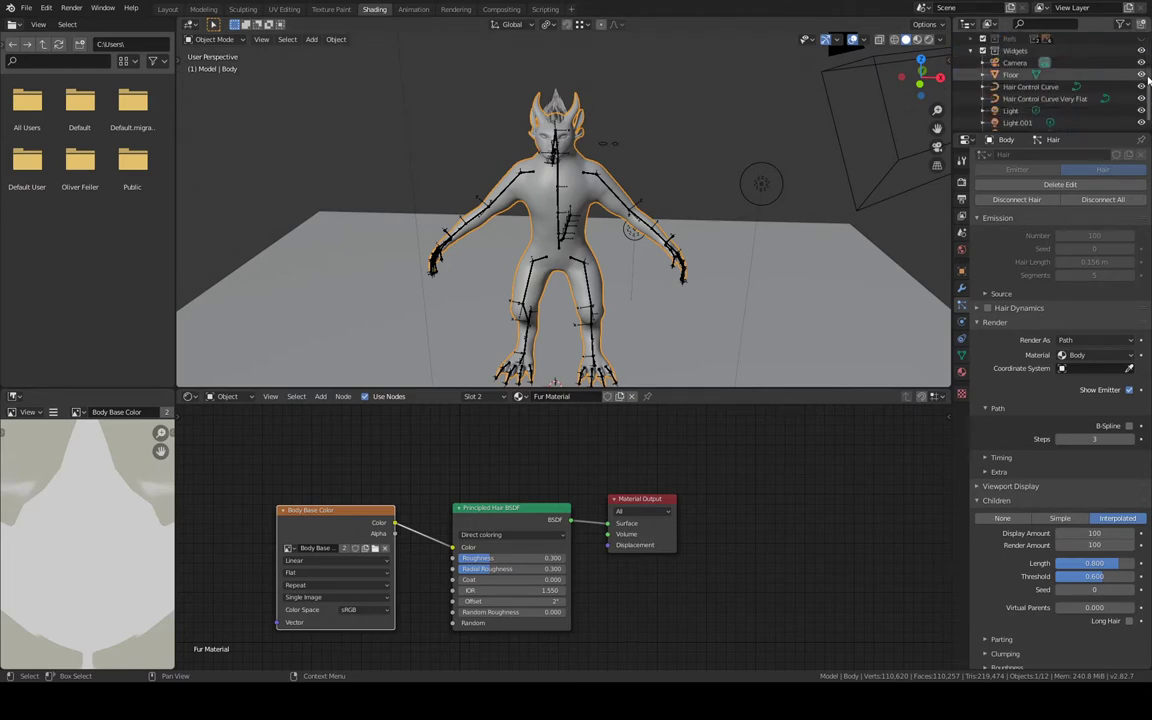
{"action": "left_click", "coordinate": [1141, 74]}
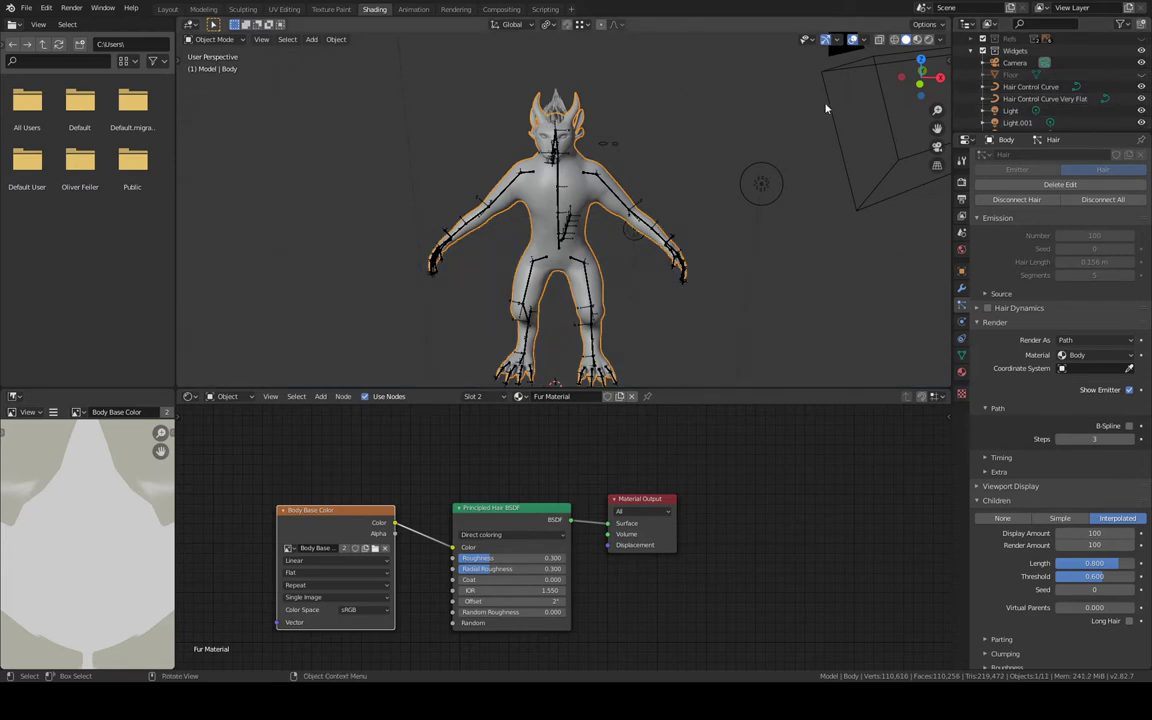
{"action": "middle_click_drag", "start_coordinate": [762, 111], "coordinate": [756, 110]}
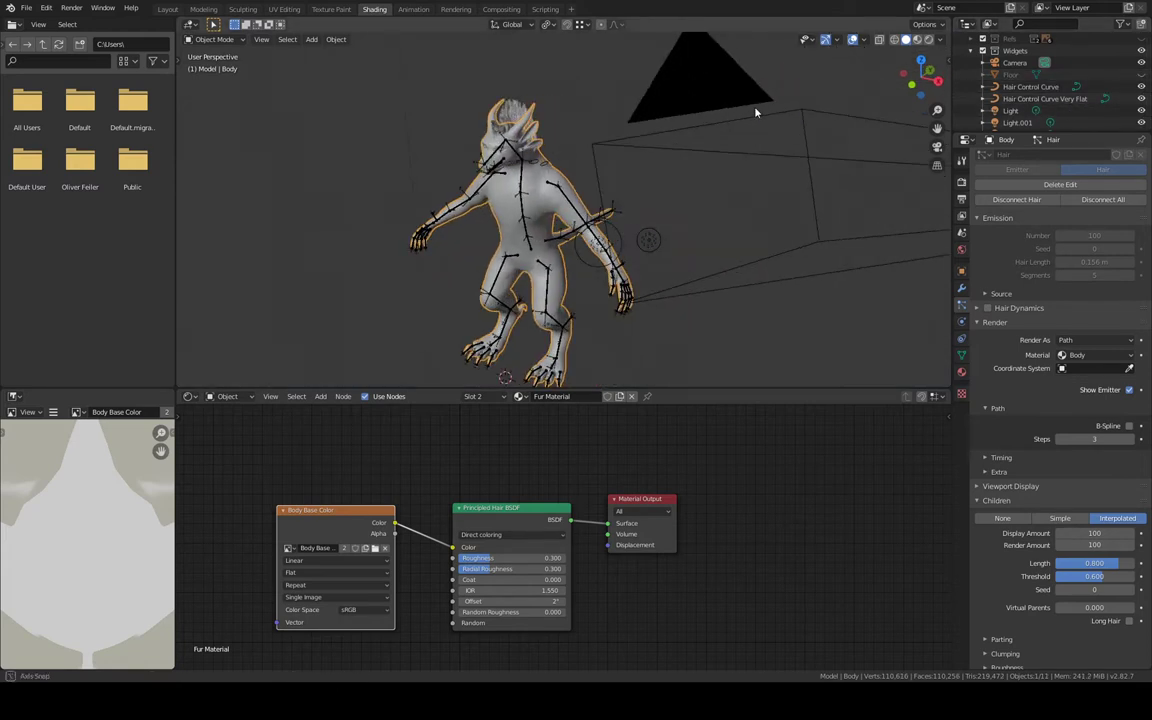
Hide both Hair Control Curve objects and toggle the Widgets collection off and back on.
{"action": "left_click", "coordinate": [1141, 86]}
{"action": "left_click", "coordinate": [1141, 98]}
{"action": "scroll", "coordinate": [1138, 105], "scroll_direction": "up", "scroll_amount": 1}
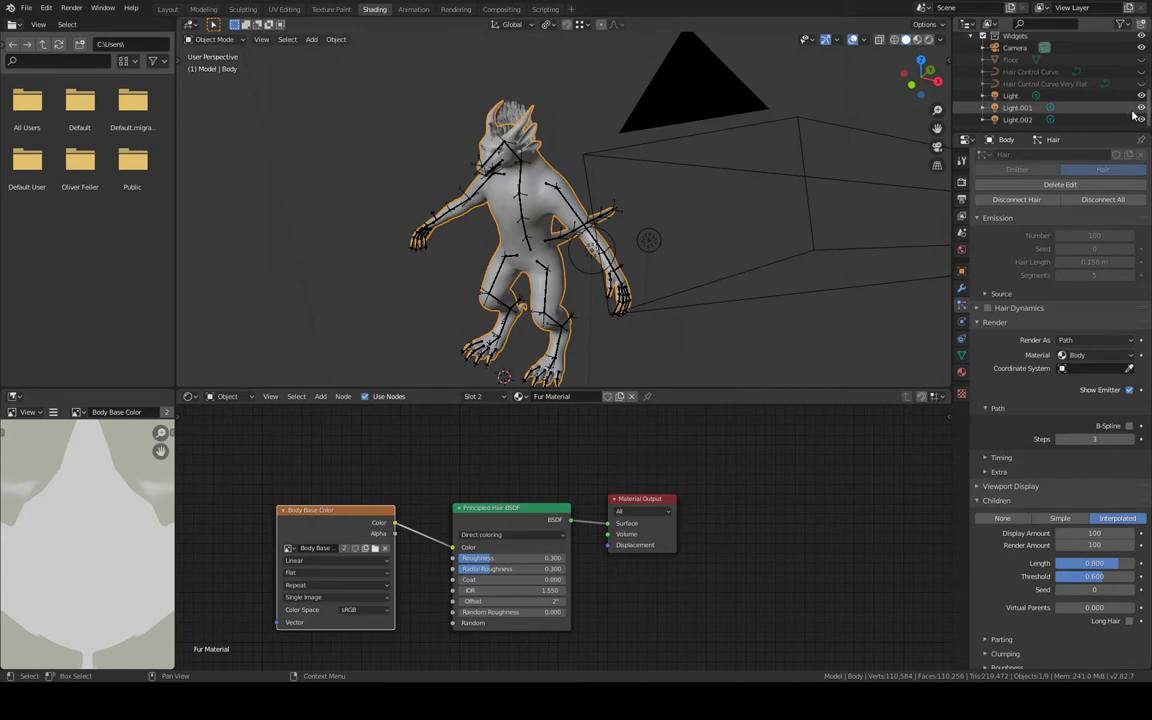
{"action": "scroll", "coordinate": [990, 110], "scroll_direction": "up", "scroll_amount": 3}
{"action": "left_click", "coordinate": [987, 119]}
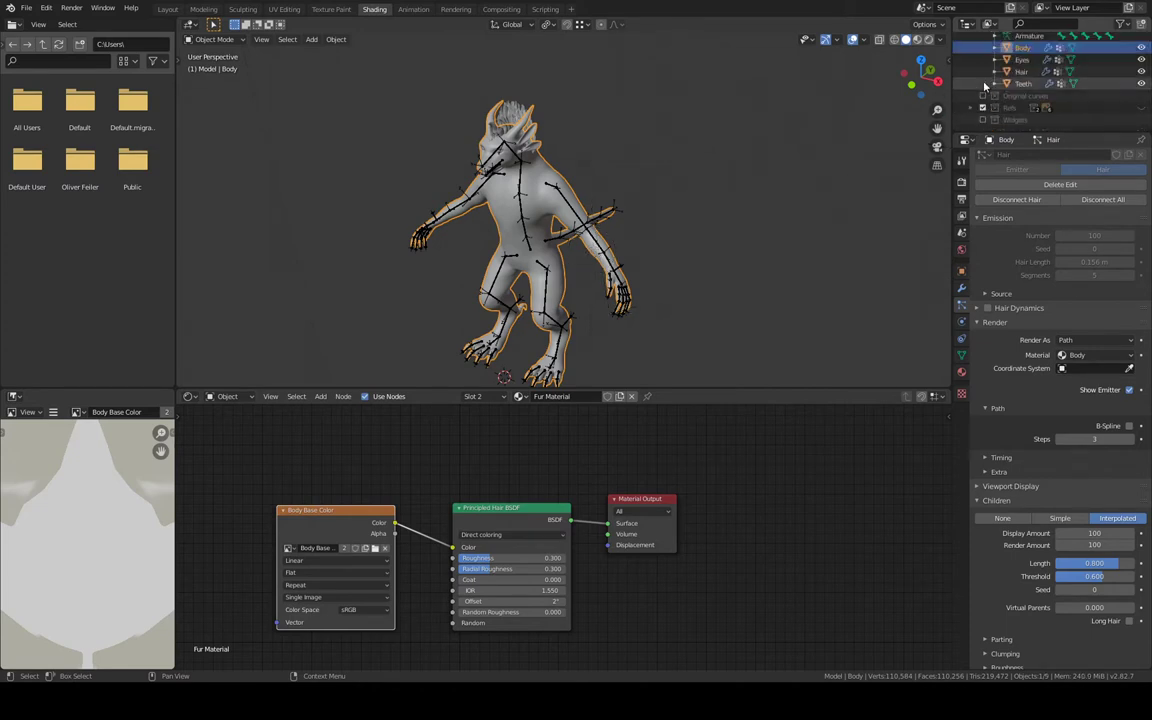
{"action": "left_click", "coordinate": [987, 119]}
Toggle the Fur collection, enable and expand Original curves, and select Hair Control Curve.
{"action": "scroll", "coordinate": [1030, 119], "scroll_direction": "down", "scroll_amount": 3}
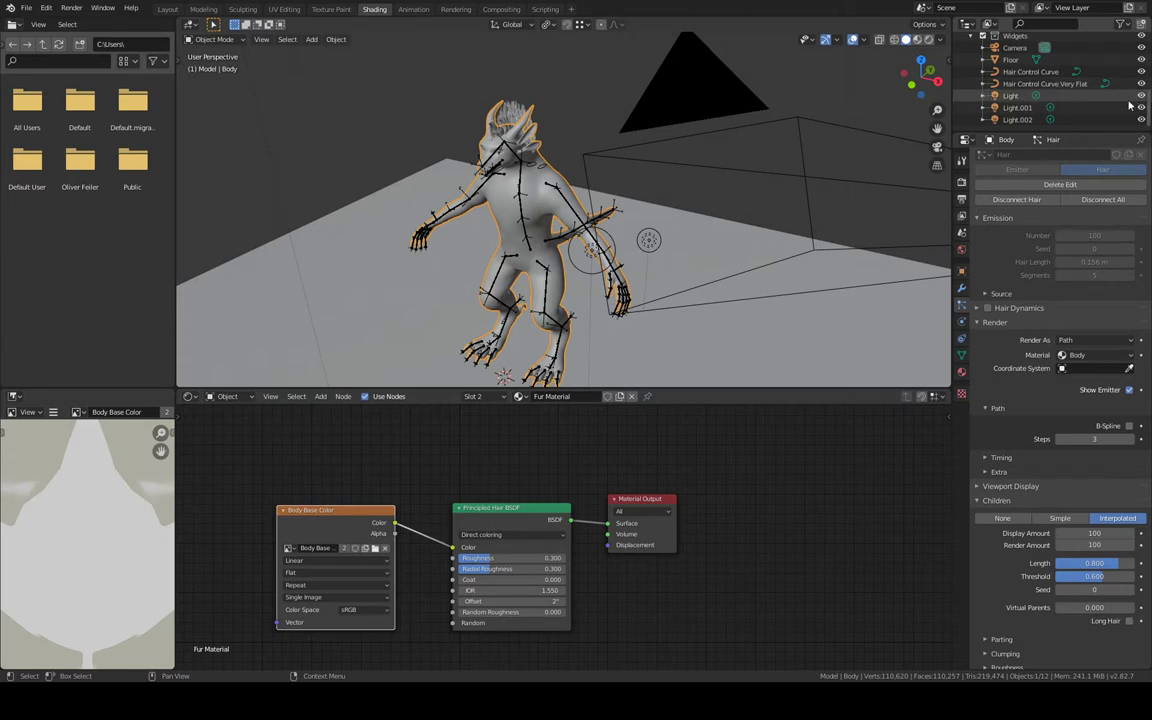
{"action": "scroll", "coordinate": [1065, 95], "scroll_direction": "up", "scroll_amount": 3}
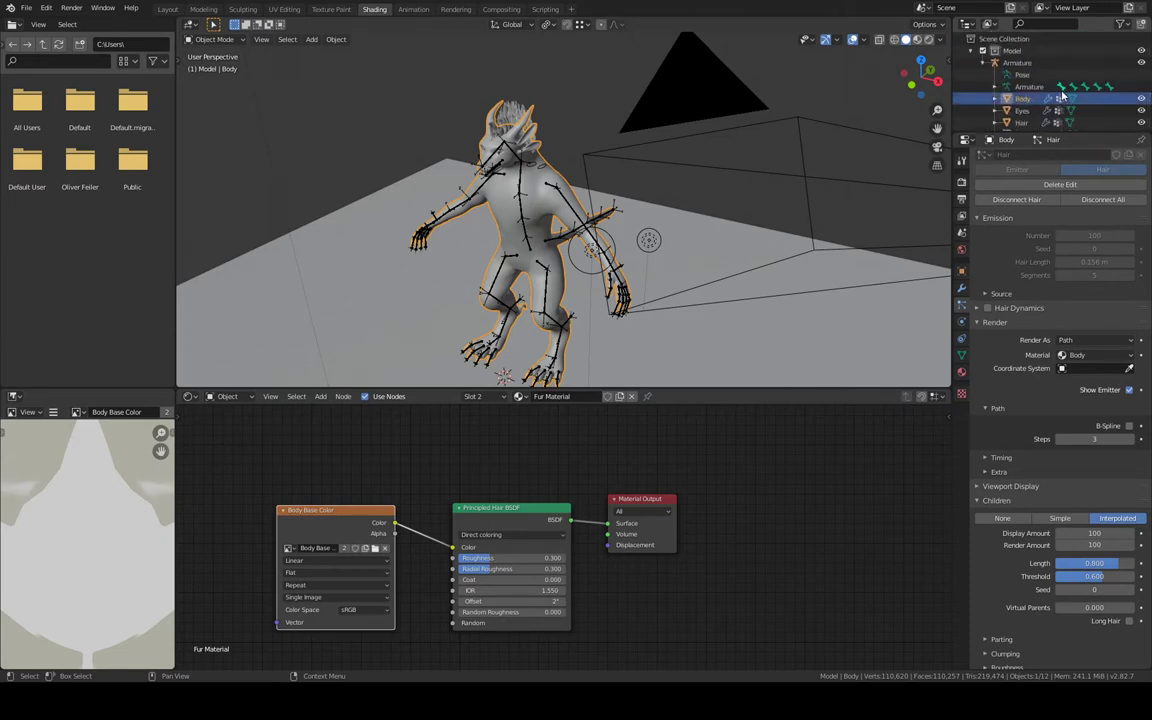
{"action": "scroll", "coordinate": [1065, 95], "scroll_direction": "up", "scroll_amount": 2}
{"action": "left_click", "coordinate": [983, 87]}
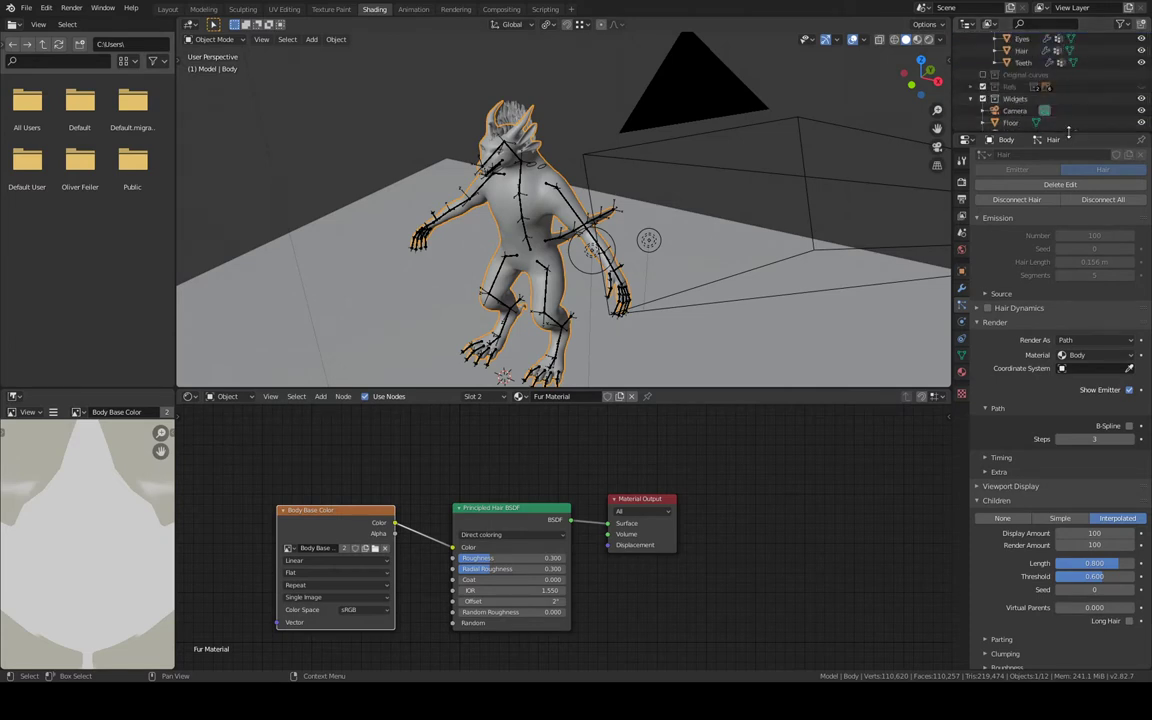
{"action": "left_click", "coordinate": [983, 87]}
{"action": "left_click", "coordinate": [983, 87]}
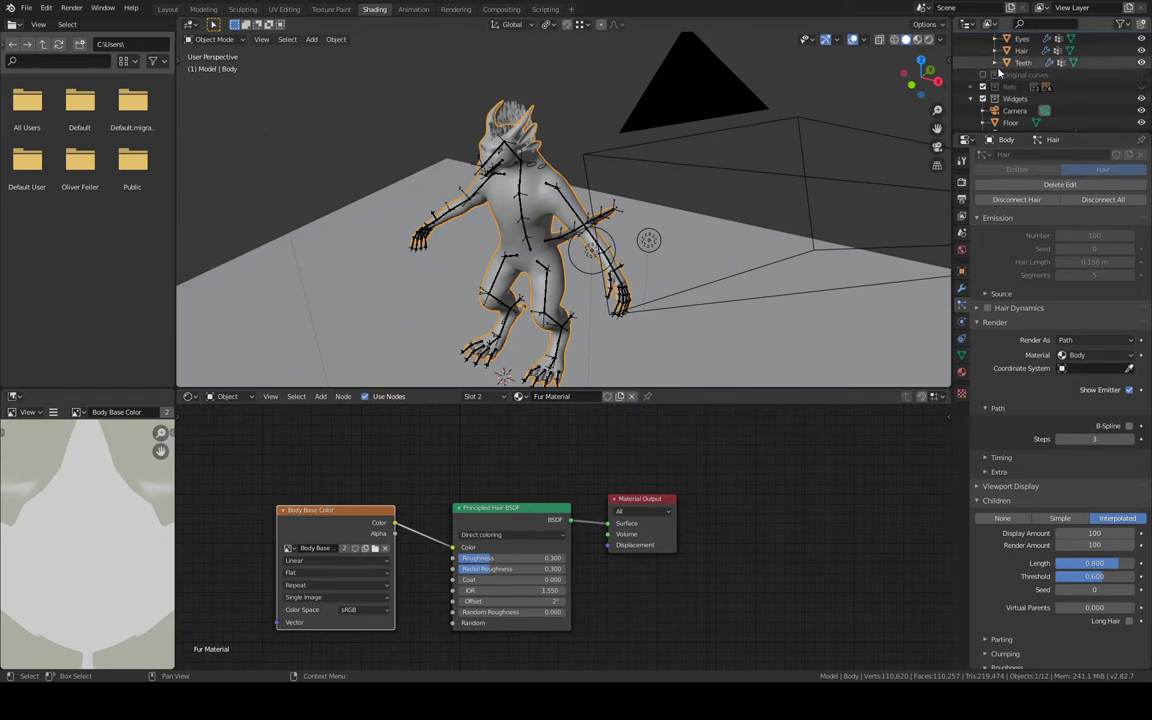
{"action": "left_click", "coordinate": [983, 87]}
{"action": "left_click", "coordinate": [983, 75]}
{"action": "scroll", "coordinate": [1067, 90], "scroll_direction": "down", "scroll_amount": 5}
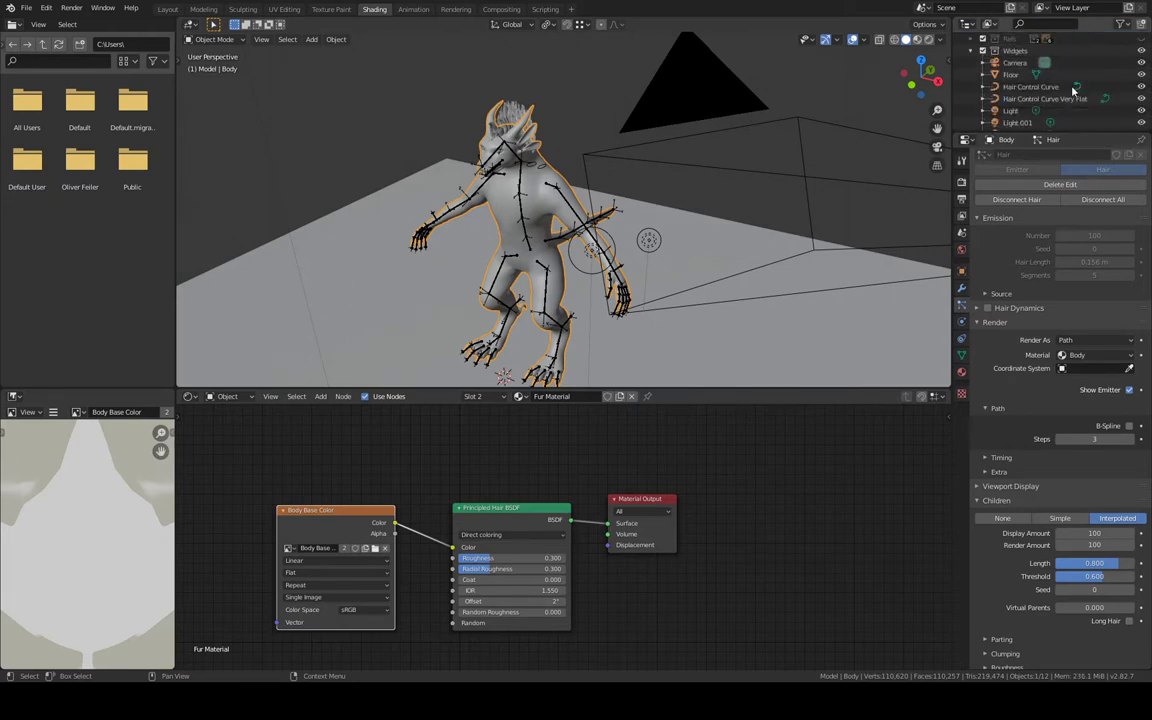
{"action": "left_click", "coordinate": [1031, 87]}
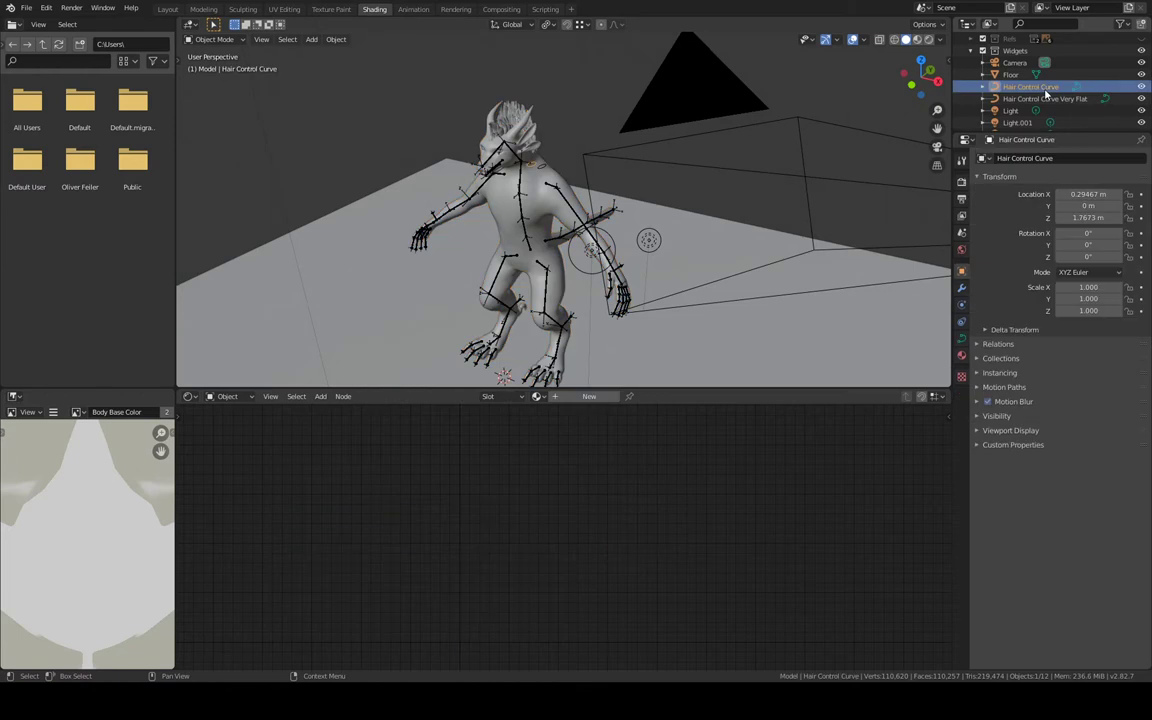
Rename the Widgets collection in the Outliner to 'Gizmos'.
{"action": "scroll", "coordinate": [1047, 93], "scroll_direction": "up", "scroll_amount": 1}
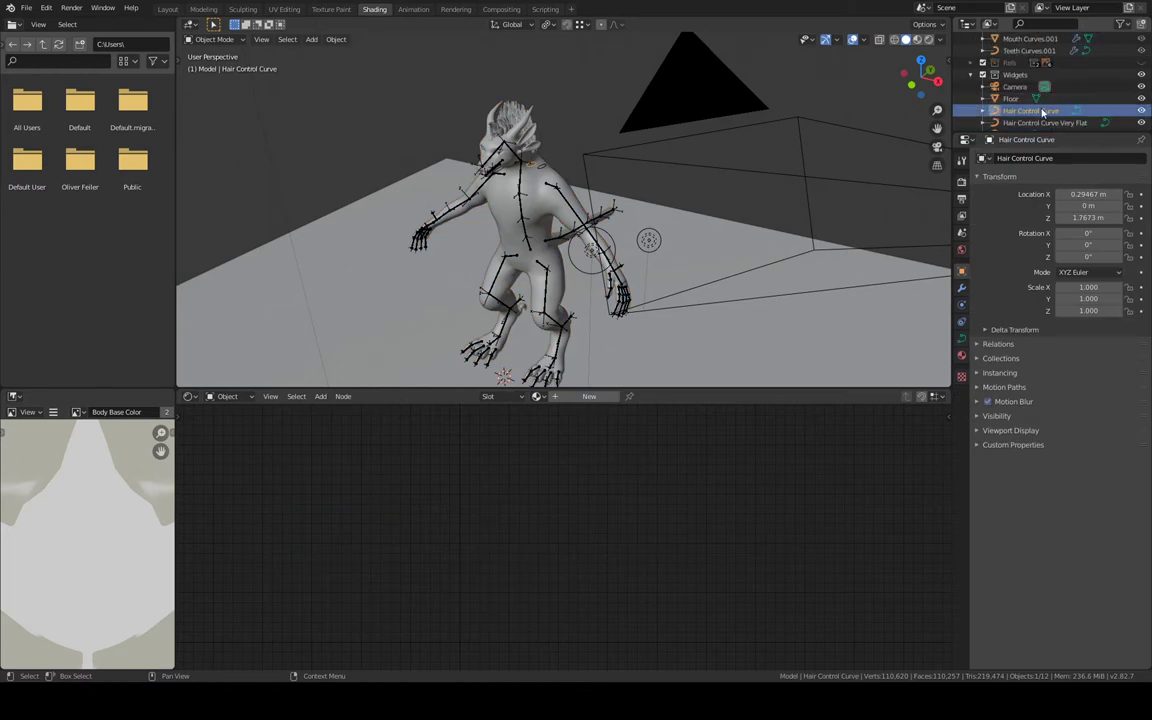
{"action": "scroll", "coordinate": [1045, 110], "scroll_direction": "up", "scroll_amount": 2}
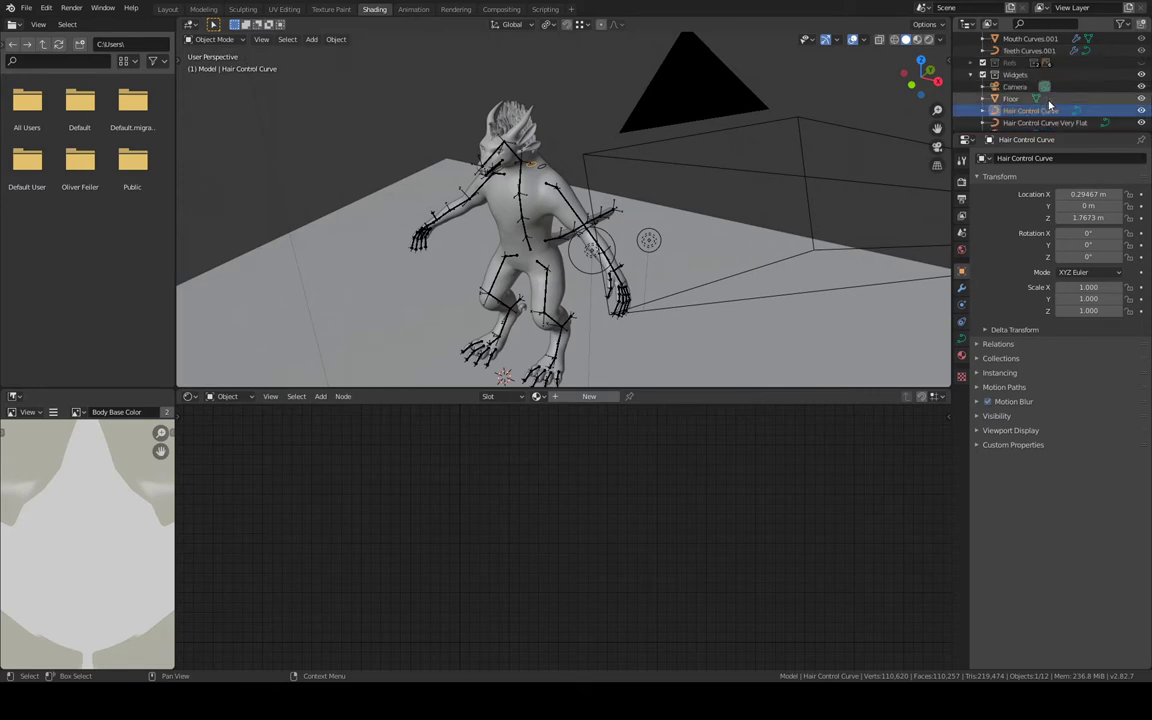
{"action": "scroll", "coordinate": [1047, 107], "scroll_direction": "up", "scroll_amount": 1}
{"action": "scroll", "coordinate": [1049, 105], "scroll_direction": "up", "scroll_amount": 1}
{"action": "scroll", "coordinate": [1048, 105], "scroll_direction": "down", "scroll_amount": 1}
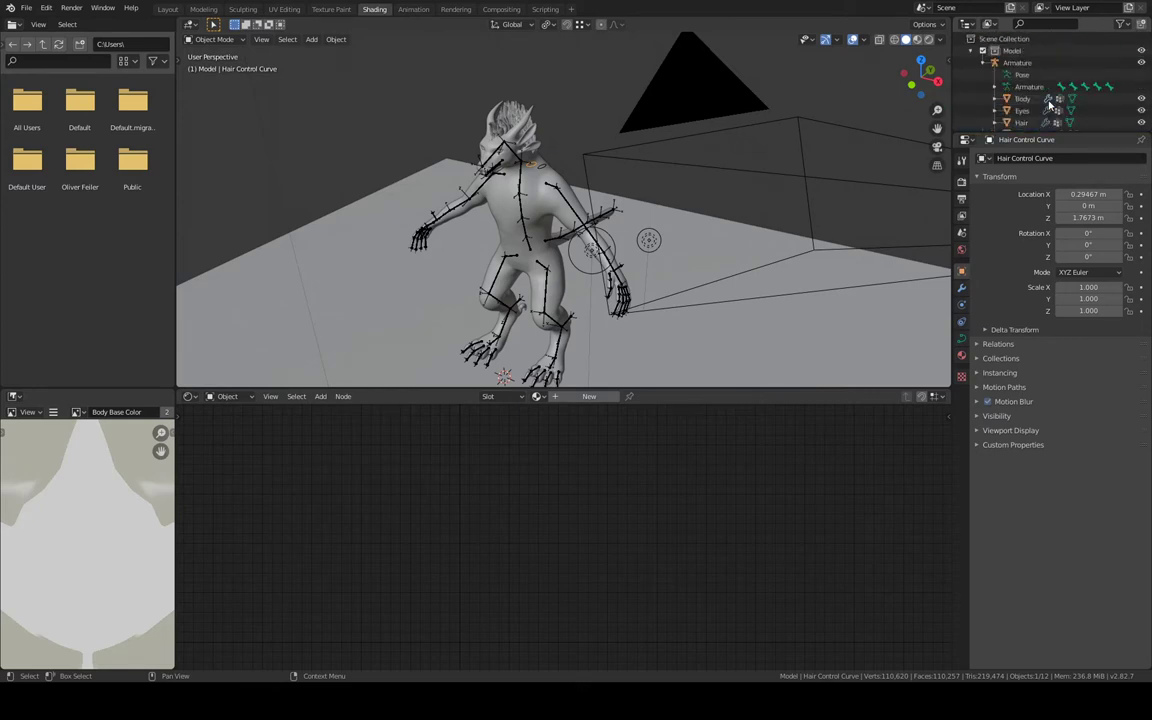
{"action": "scroll", "coordinate": [1047, 104], "scroll_direction": "down", "scroll_amount": 2}
{"action": "double_click", "coordinate": [1020, 99]}
{"action": "type", "text": "Gizmo"}
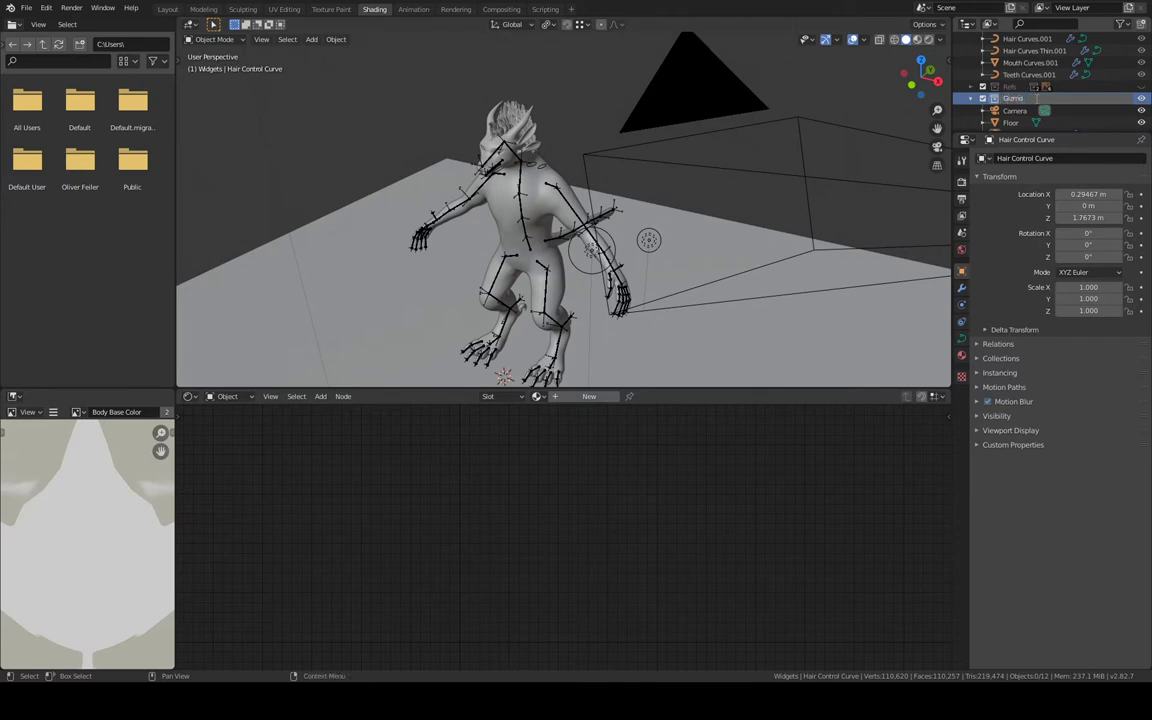
{"action": "type", "text": "s"}
{"action": "key", "text": "Return"}
{"action": "scroll", "coordinate": [1038, 107], "scroll_direction": "down", "scroll_amount": 3}
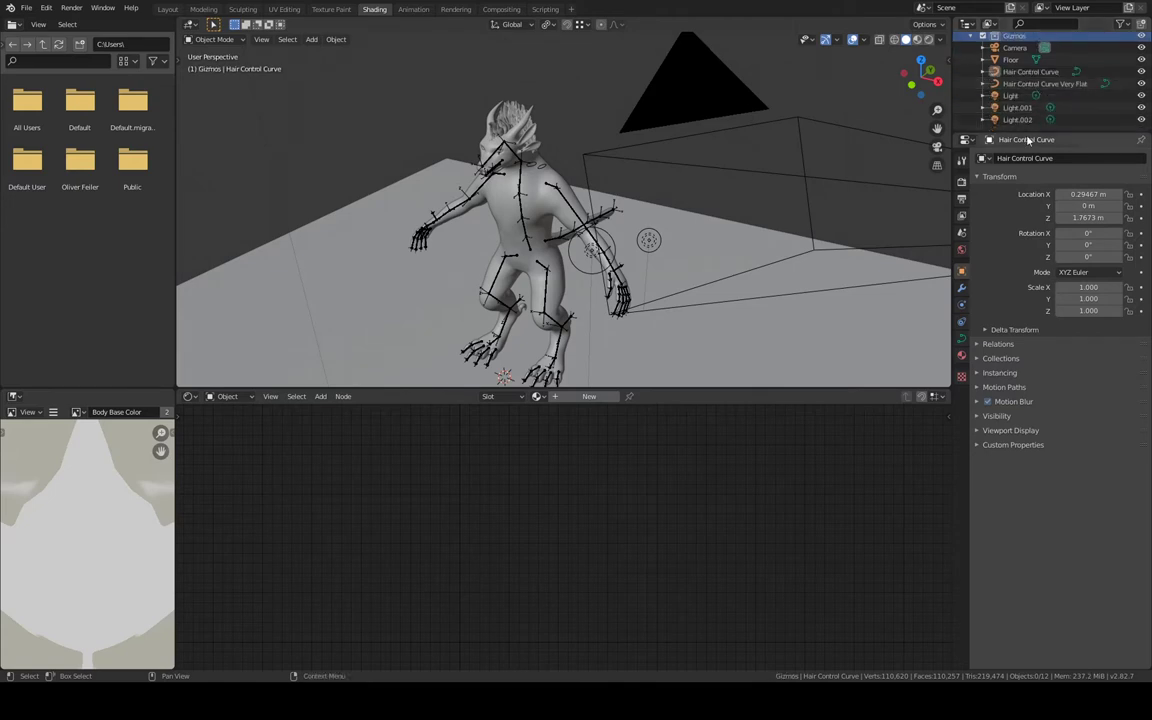
{"action": "left_click_drag", "start_coordinate": [1038, 130], "coordinate": [1038, 248]}
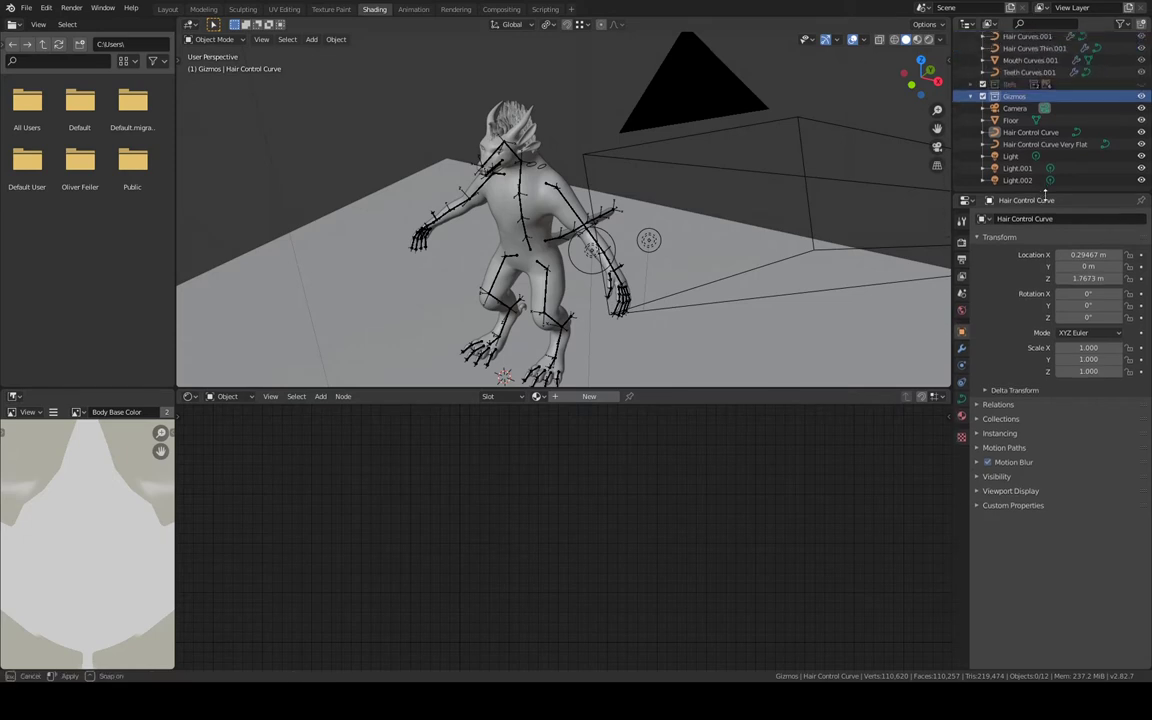
{"action": "scroll", "coordinate": [1030, 150], "scroll_direction": "up", "scroll_amount": 5}
Create a new collection and name it 'Scene Control'.
{"action": "right_click", "coordinate": [1015, 45]}
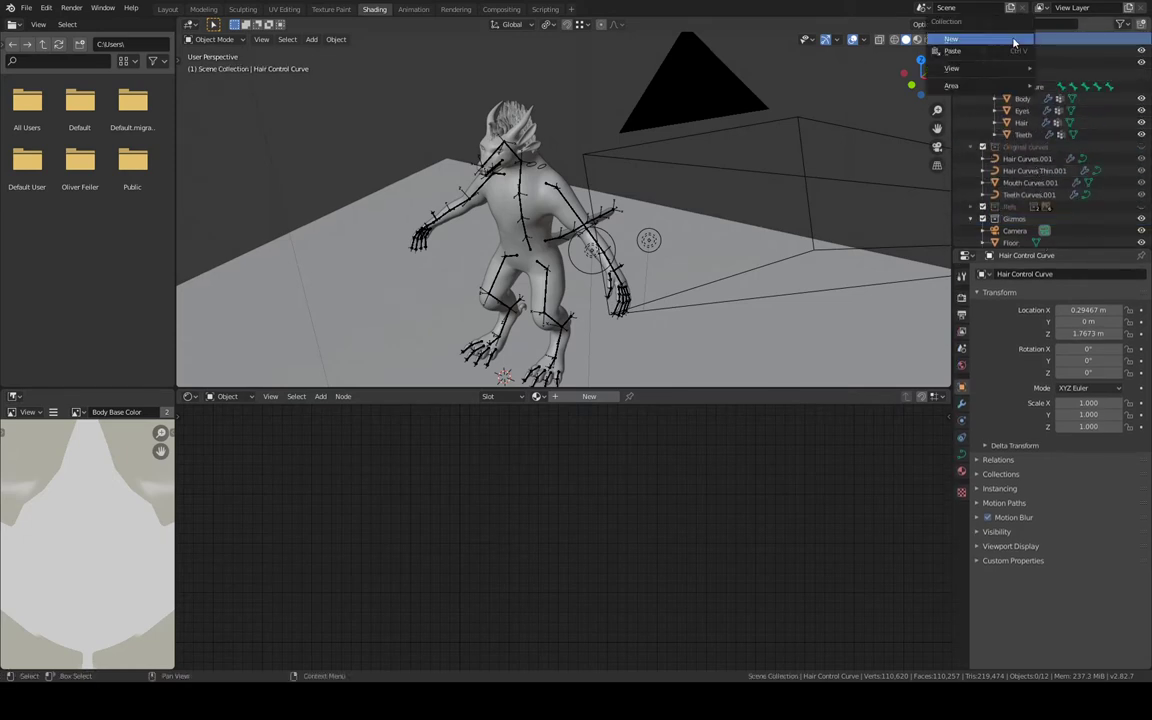
{"action": "left_click", "coordinate": [1015, 45]}
{"action": "scroll", "coordinate": [1015, 45], "scroll_direction": "down", "scroll_amount": 3}
{"action": "left_click", "coordinate": [1022, 236]}
{"action": "double_click", "coordinate": [1022, 236]}
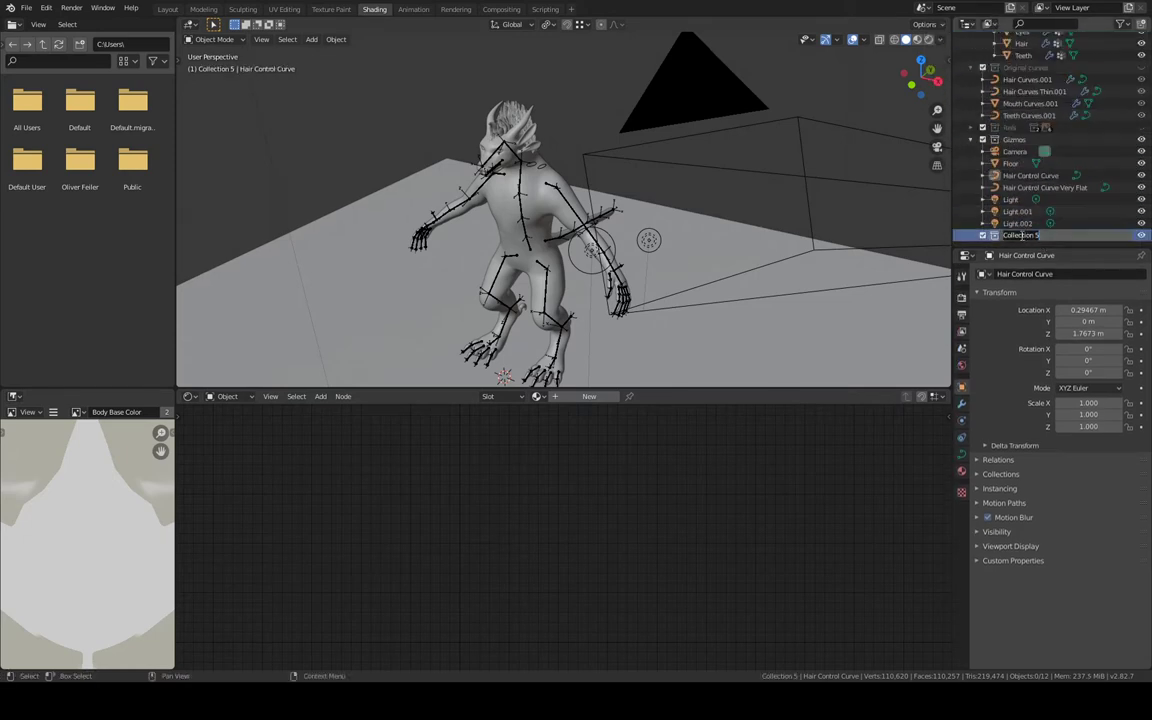
{"action": "type", "text": "Scene Control"}
{"action": "key", "text": "Return"}
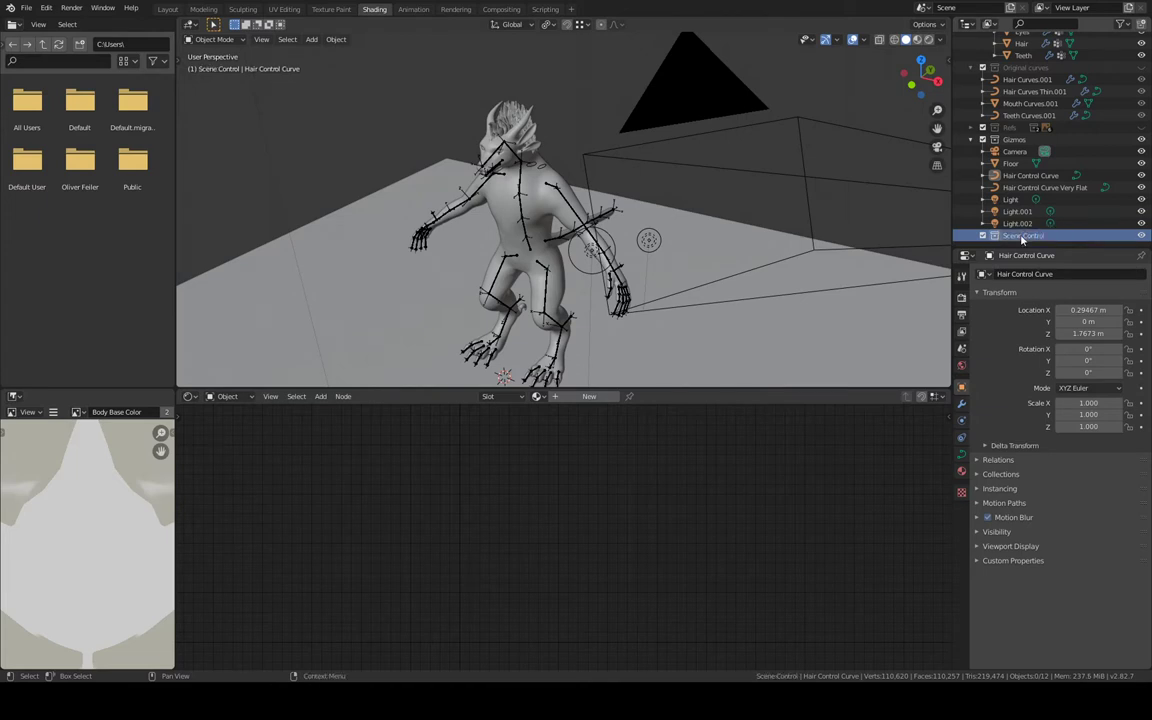
Move Camera, Light, Light.001 and Light.002 into the Scene Control collection.
{"action": "left_click", "coordinate": [1015, 151]}
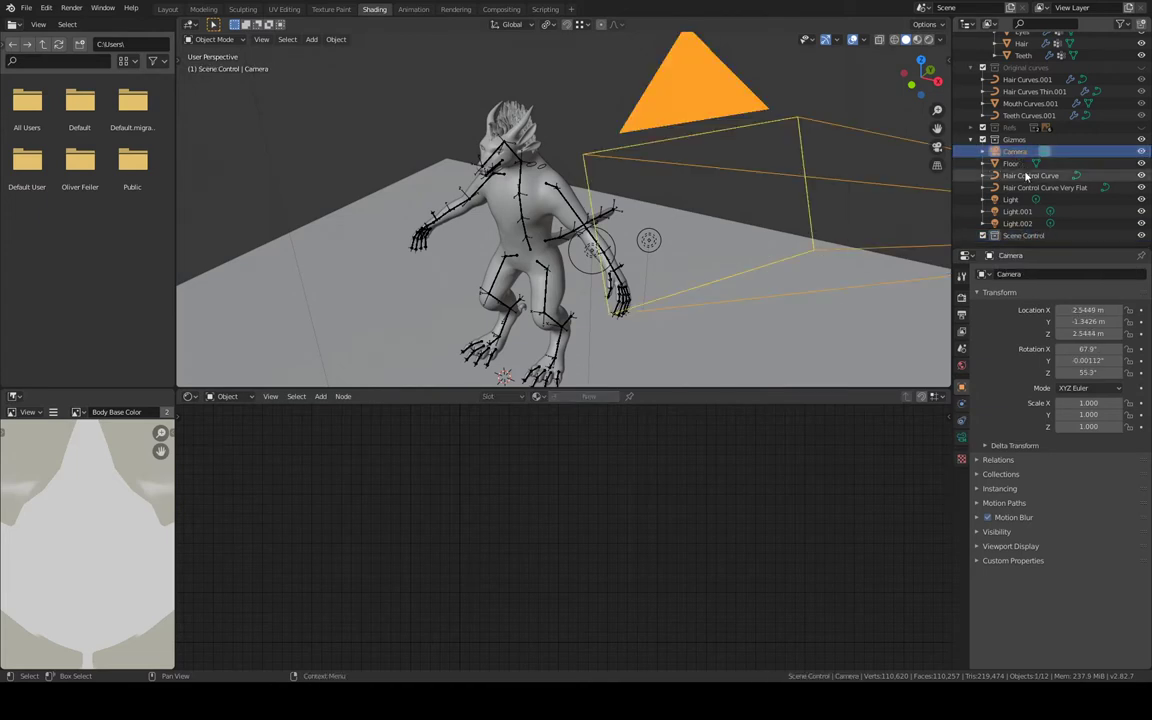
{"action": "left_click", "coordinate": [1012, 199], "text": "ctrl"}
{"action": "left_click", "coordinate": [1014, 211], "text": "ctrl"}
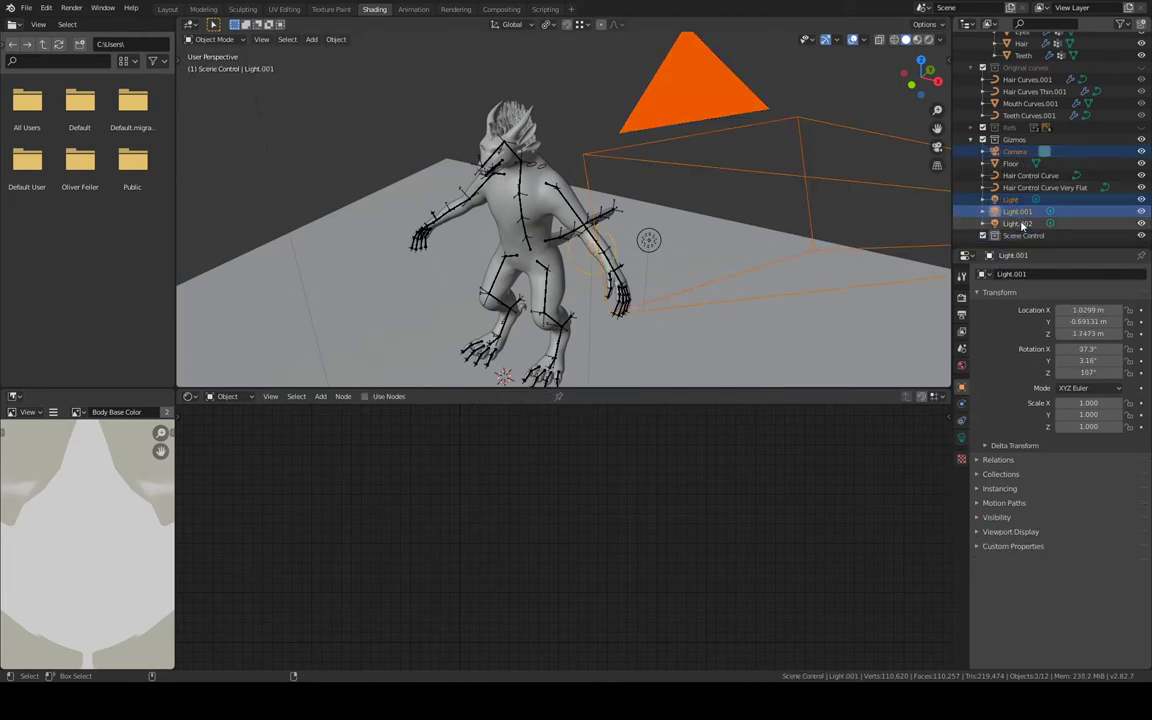
{"action": "left_click", "coordinate": [1016, 223], "text": "ctrl"}
{"action": "left_click_drag", "start_coordinate": [1016, 223], "coordinate": [1028, 236]}
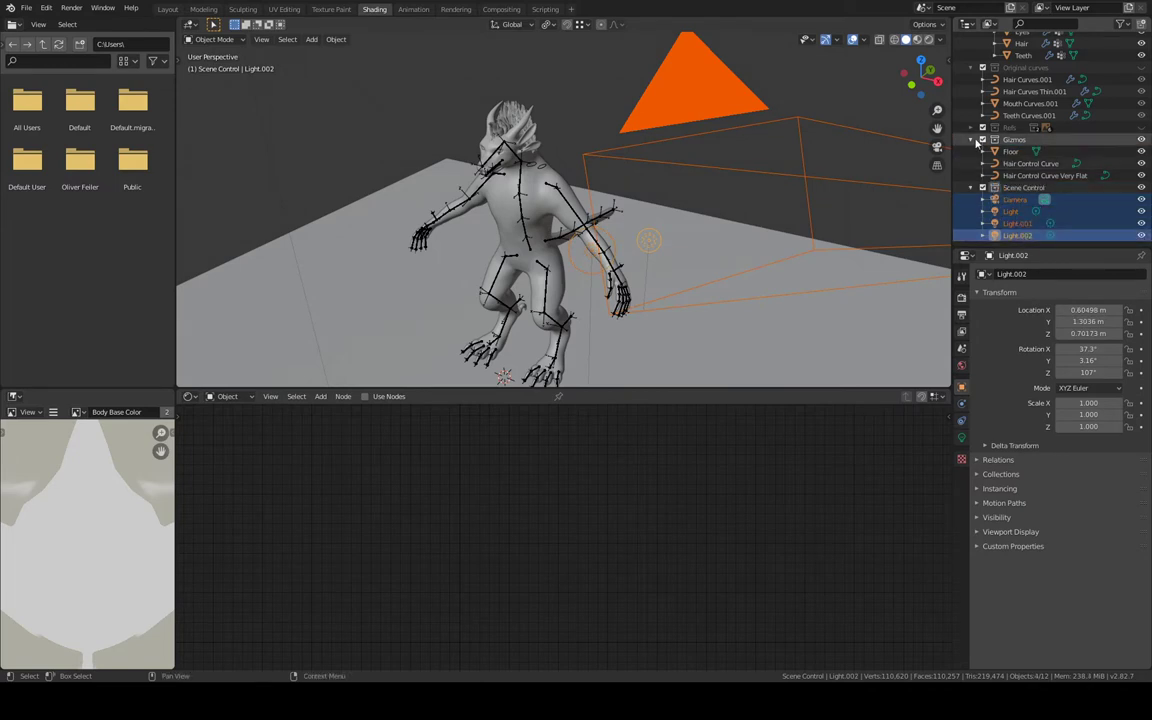
{"action": "scroll", "coordinate": [1021, 211], "scroll_direction": "up", "scroll_amount": 2}
Exclude the Gizmos collection, hide the camera, and show the reference image planes.
{"action": "left_click", "coordinate": [1015, 202]}
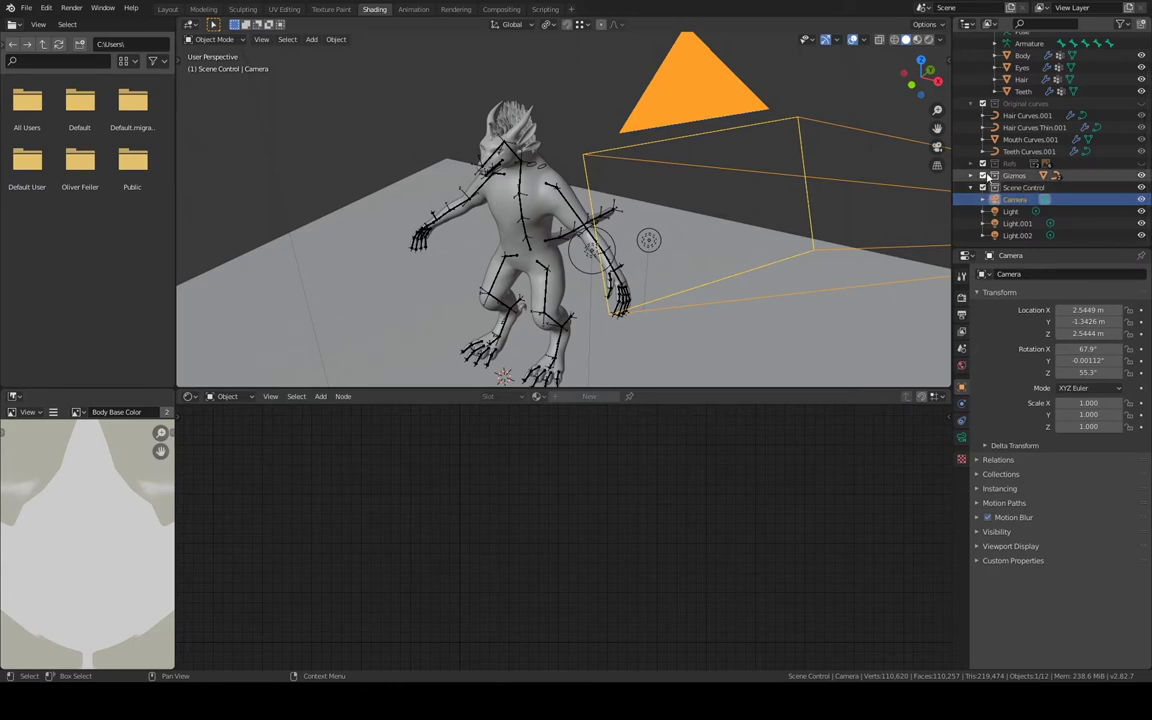
{"action": "left_click", "coordinate": [983, 175]}
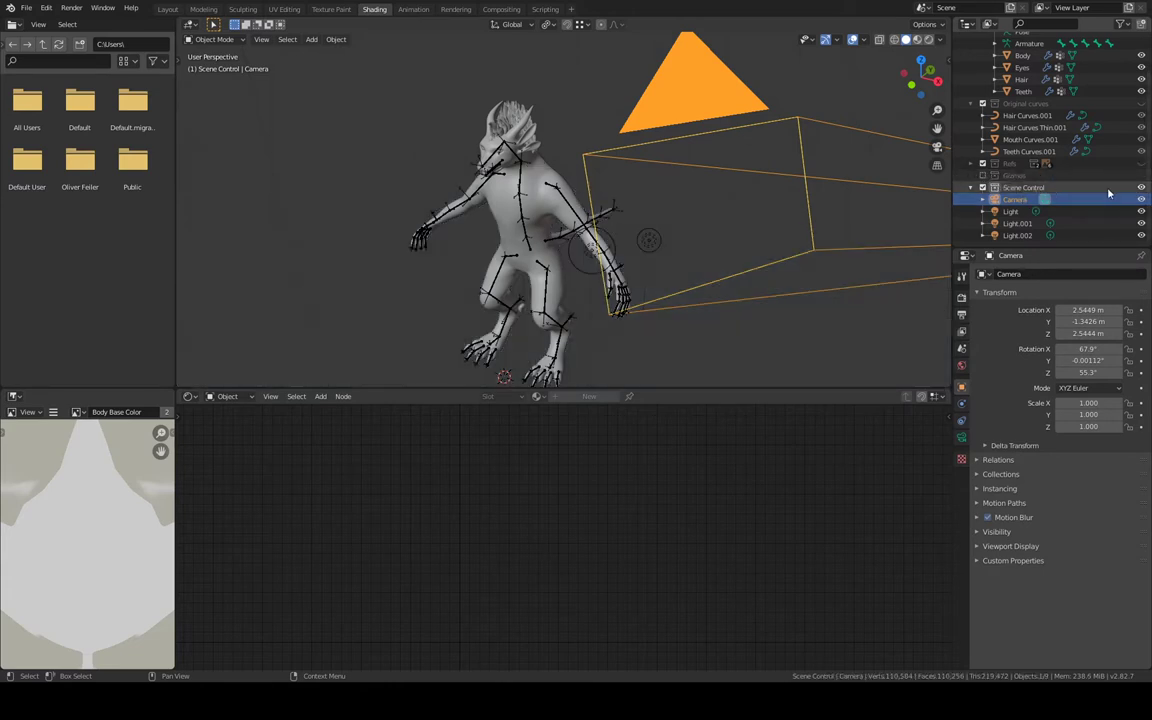
{"action": "left_click", "coordinate": [1141, 199]}
{"action": "scroll", "coordinate": [1073, 137], "scroll_direction": "up", "scroll_amount": 1}
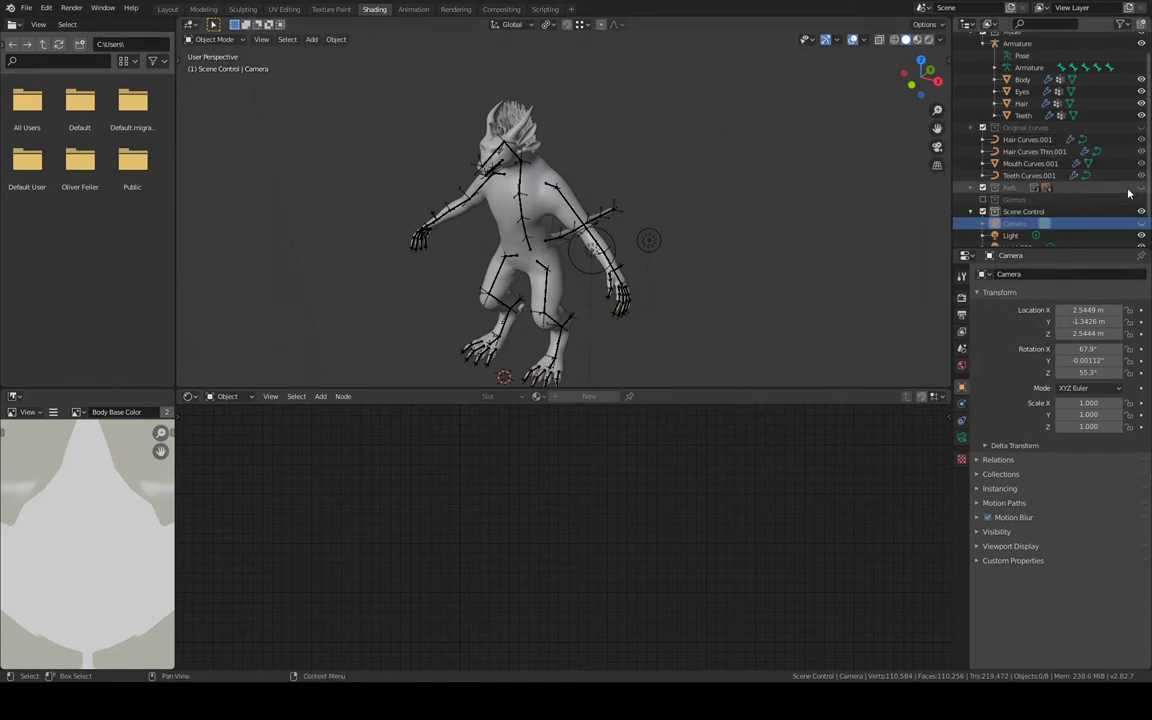
{"action": "left_click", "coordinate": [1142, 187]}
{"action": "mouse_move", "coordinate": [640, 200]}
{"action": "middle_mouse_down"}
{"action": "mouse_move", "coordinate": [530, 155]}
{"action": "mouse_move", "coordinate": [619, 131]}
{"action": "mouse_move", "coordinate": [663, 342]}
{"action": "mouse_move", "coordinate": [669, 203]}
{"action": "mouse_move", "coordinate": [790, 170]}
{"action": "middle_mouse_up"}
Select the Body and hide Hair Curves.001, the Hair object and the Original curves collection.
{"action": "left_click", "coordinate": [529, 152]}
{"action": "scroll", "coordinate": [619, 131], "scroll_direction": "up", "scroll_amount": 3}
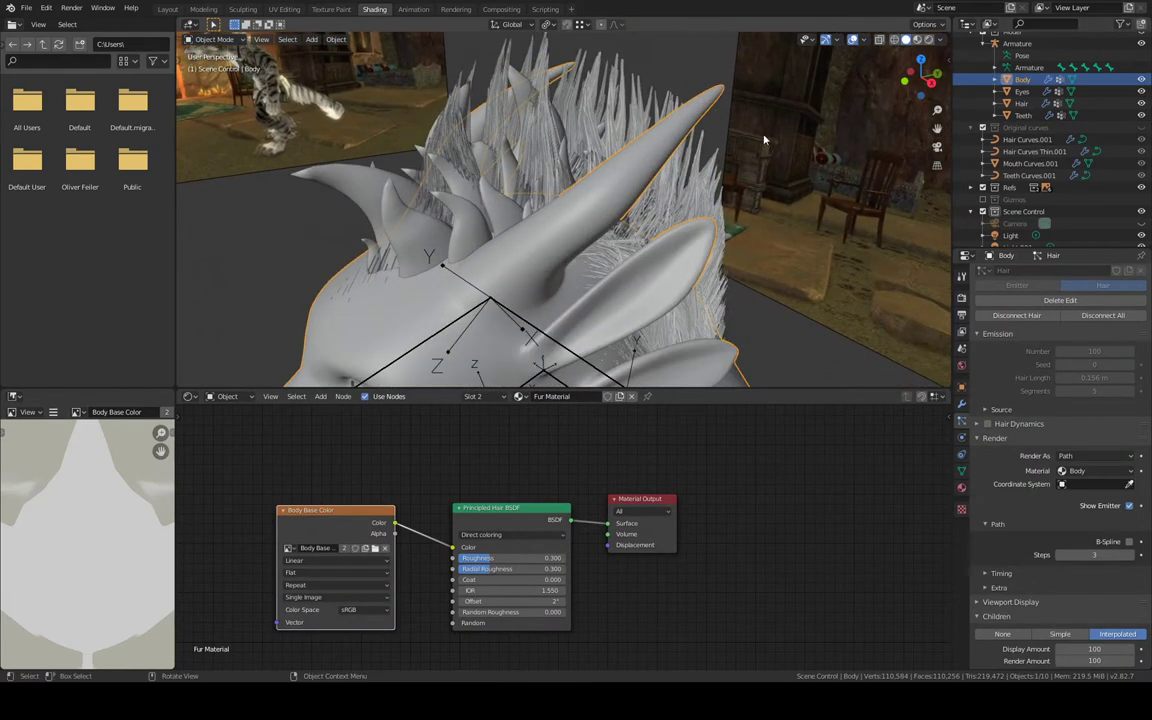
{"action": "left_click", "coordinate": [1143, 140]}
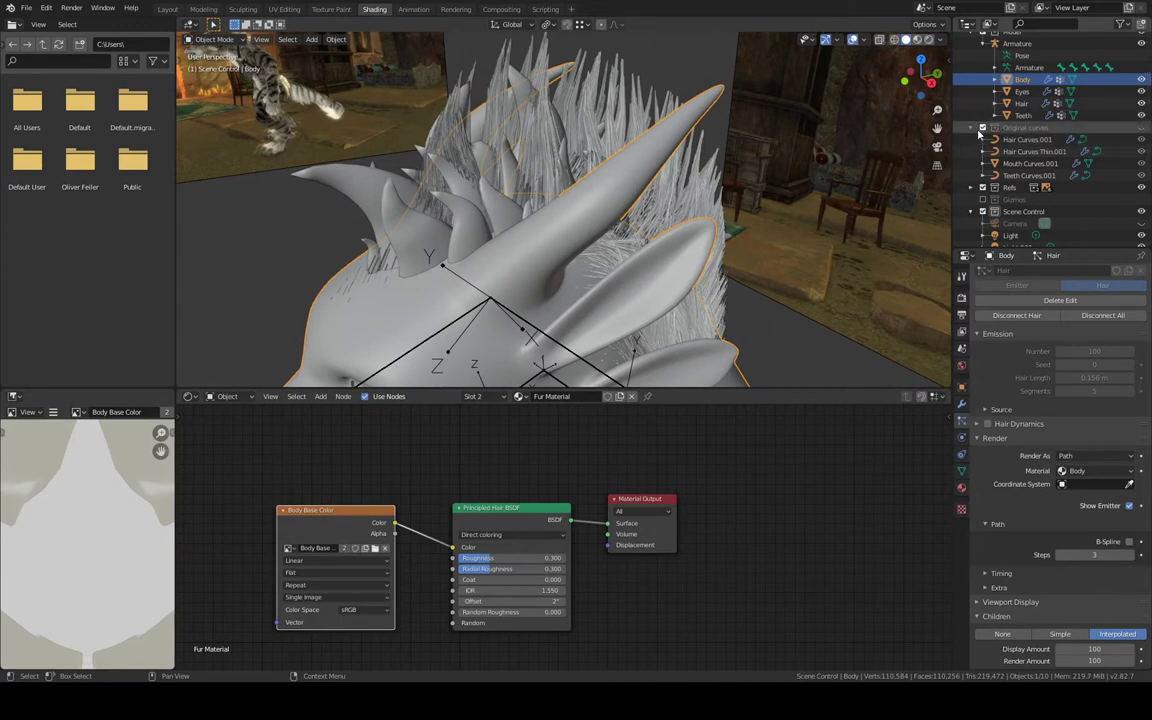
{"action": "left_click", "coordinate": [971, 128]}
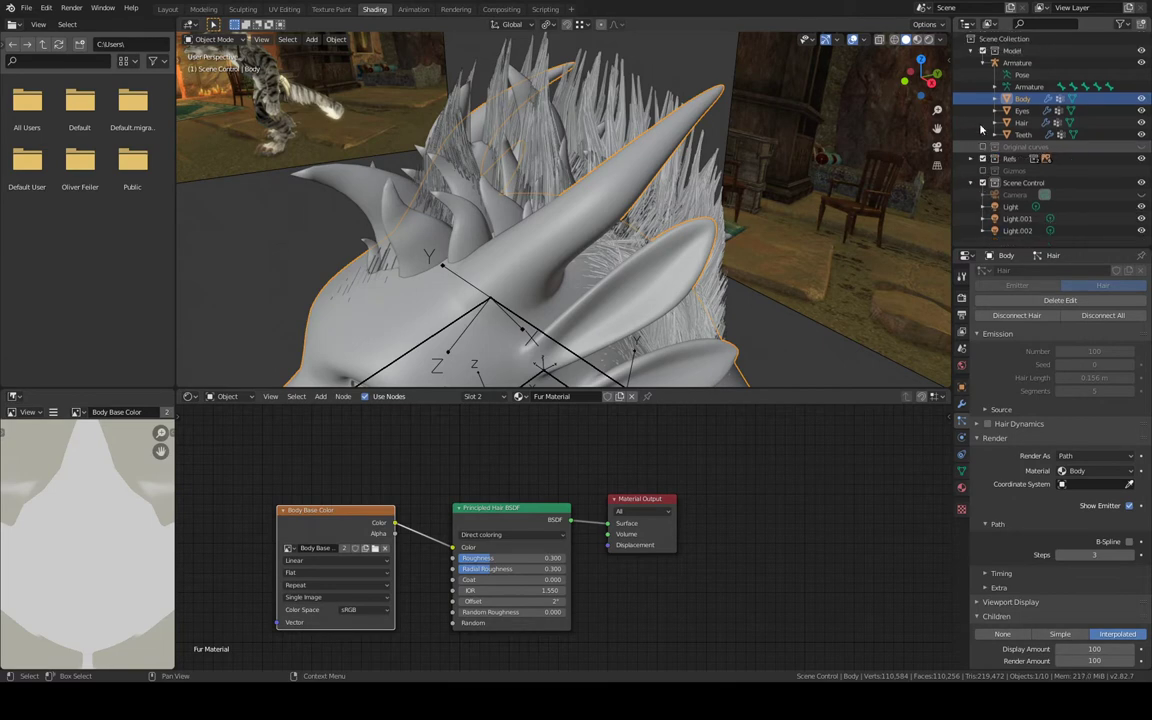
{"action": "left_click", "coordinate": [1141, 122]}
Turn the head toward the viewer and return to the Layout workspace.
{"action": "mouse_move", "coordinate": [678, 109]}
{"action": "middle_mouse_down"}
{"action": "mouse_move", "coordinate": [726, 132]}
{"action": "mouse_move", "coordinate": [679, 199]}
{"action": "mouse_move", "coordinate": [637, 190]}
{"action": "middle_mouse_up"}
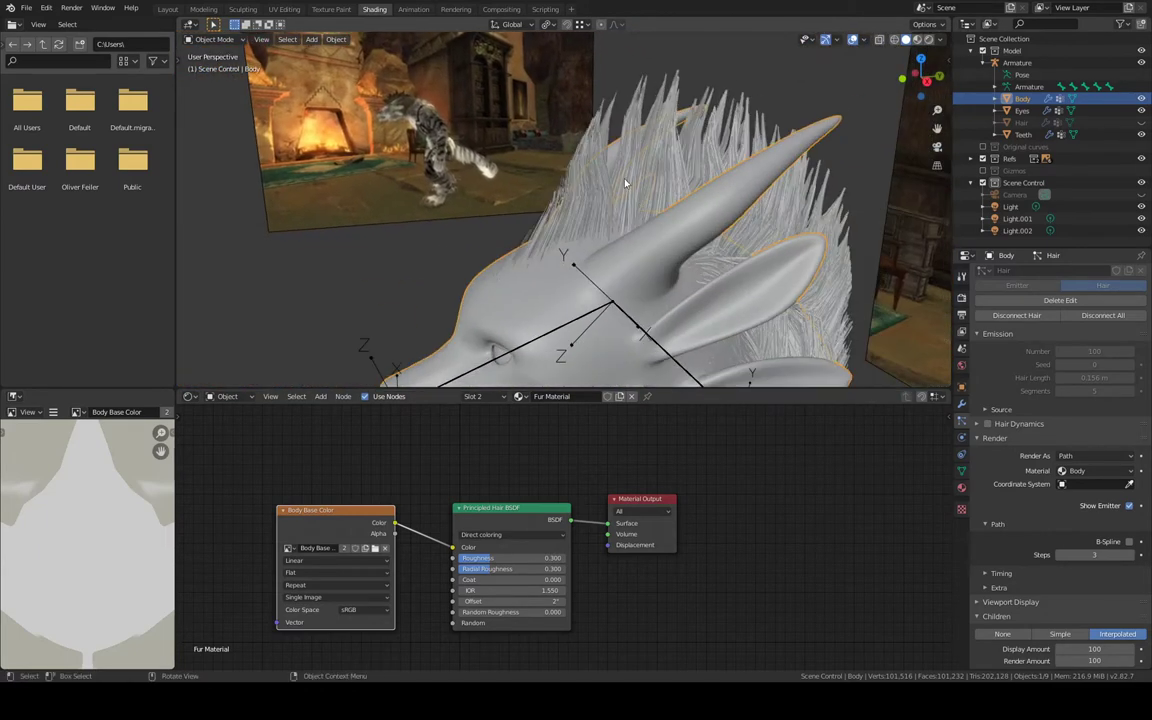
{"action": "middle_click_drag", "start_coordinate": [562, 160], "coordinate": [470, 170]}
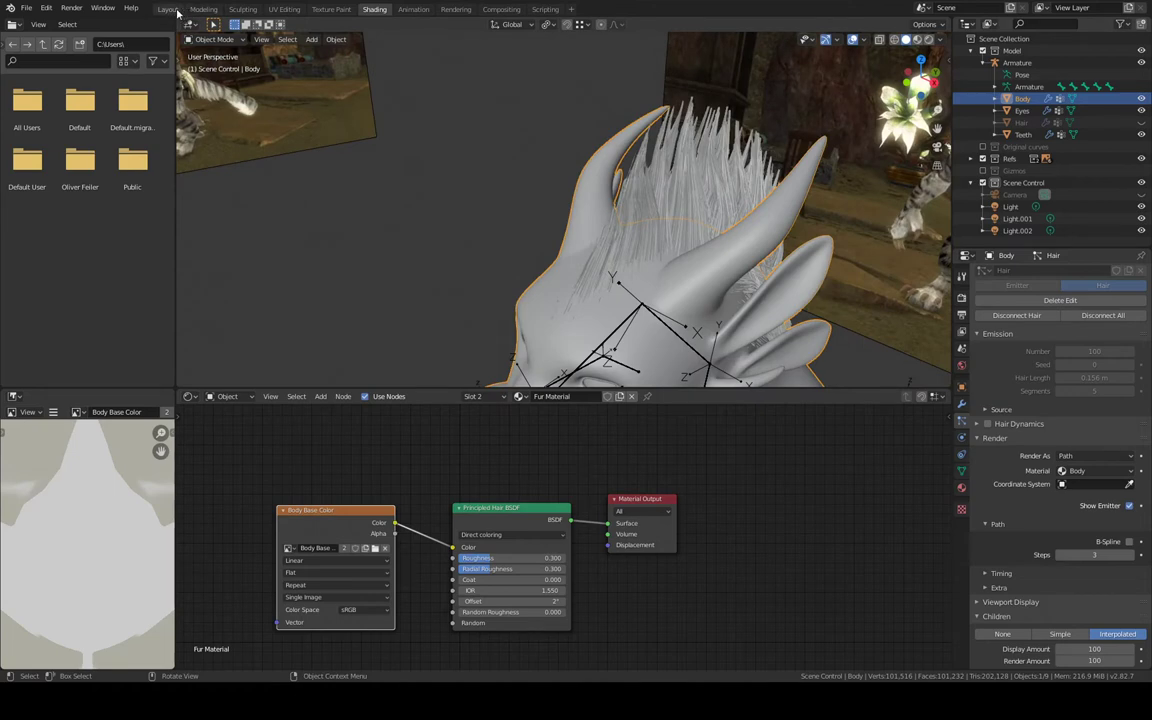
{"action": "left_click", "coordinate": [168, 9]}
{"action": "middle_click_drag", "start_coordinate": [540, 237], "coordinate": [559, 260]}
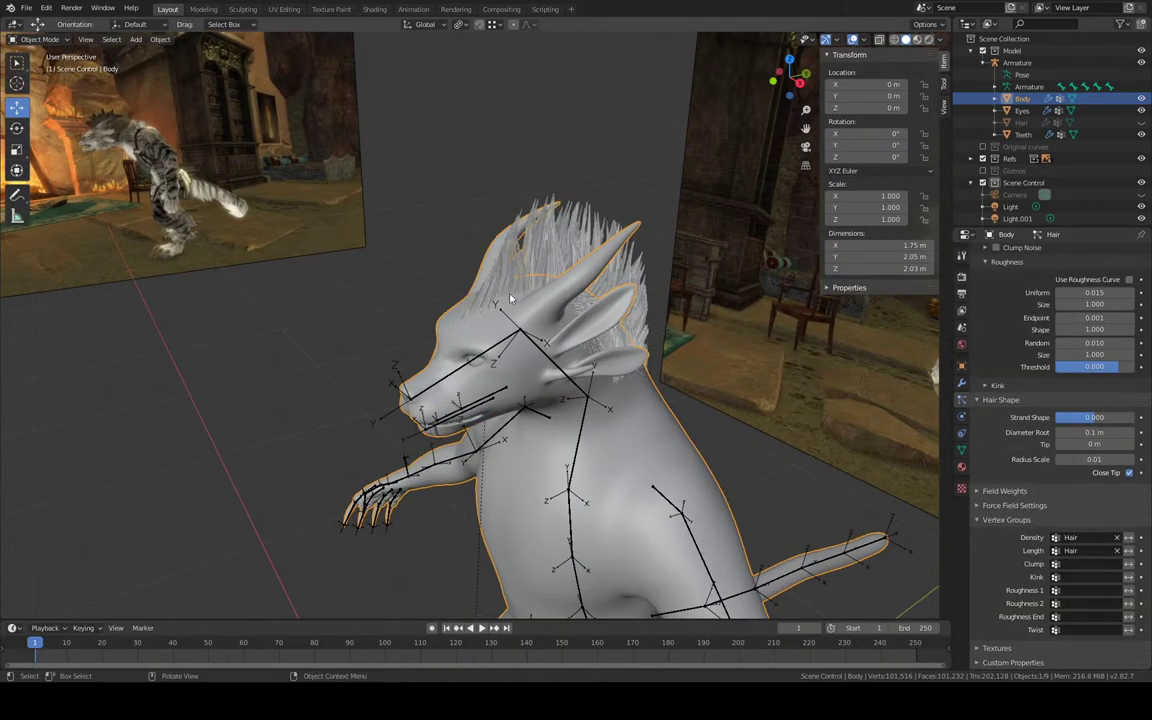
Hide the armature bones and put the Body's Hair particle system into Particle Edit mode.
{"action": "left_click", "coordinate": [1141, 63]}
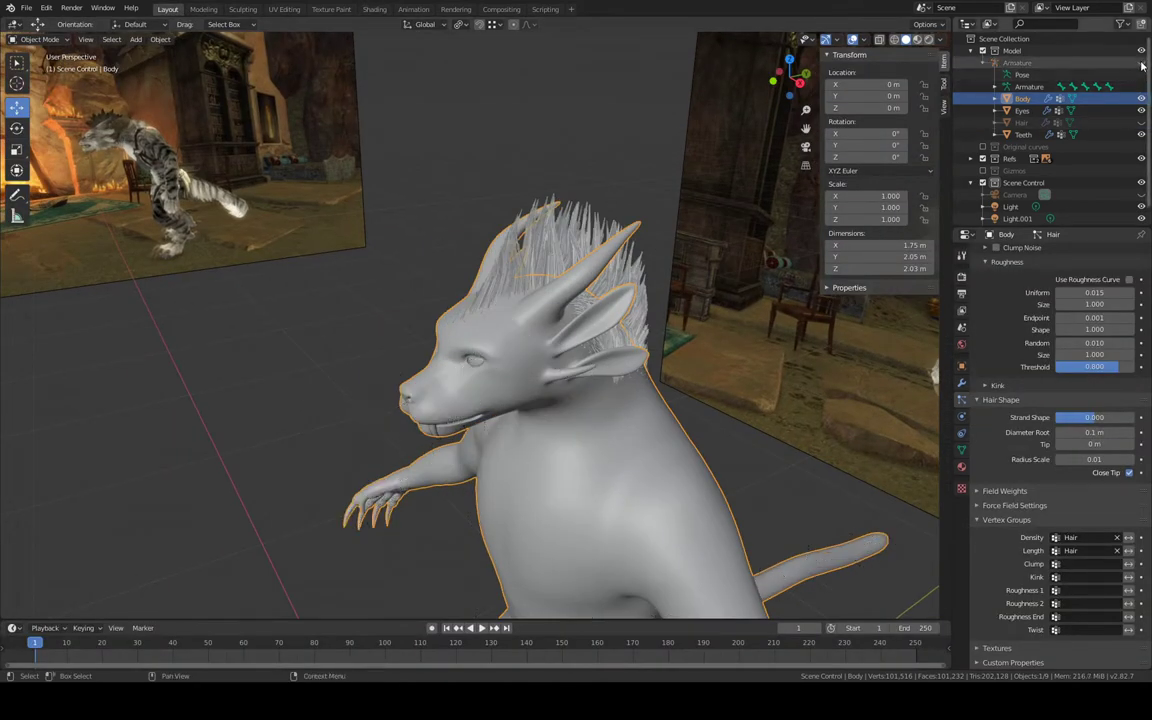
{"action": "middle_click_drag", "start_coordinate": [700, 258], "coordinate": [608, 295]}
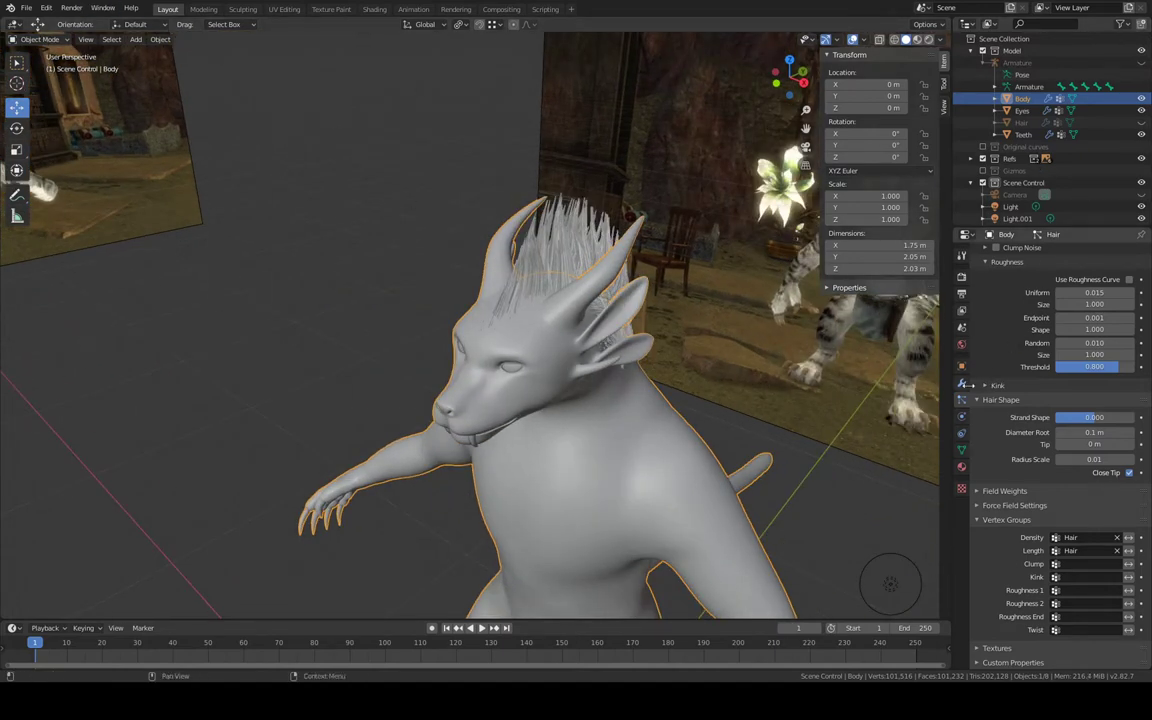
{"action": "scroll", "coordinate": [1031, 354], "scroll_direction": "up", "scroll_amount": 8}
{"action": "scroll", "coordinate": [1020, 330], "scroll_direction": "up", "scroll_amount": 8}
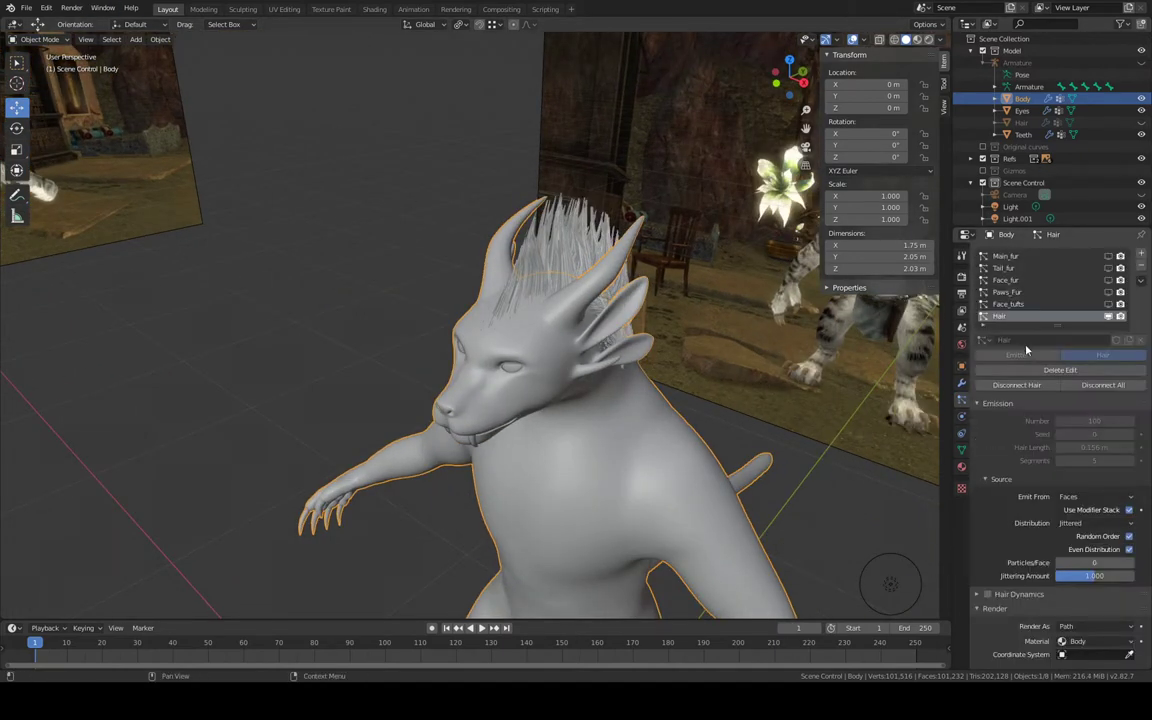
{"action": "left_click", "coordinate": [38, 39]}
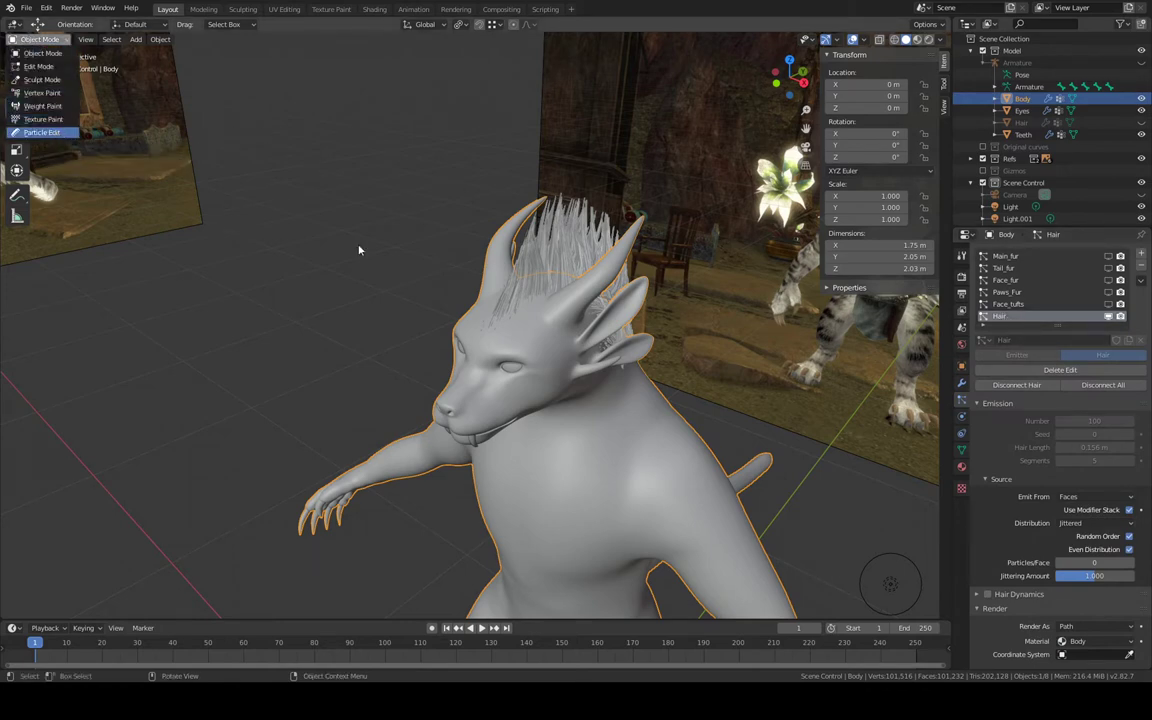
{"action": "key", "text": "Return"}
{"action": "scroll", "coordinate": [600, 270], "scroll_direction": "up", "scroll_amount": 3}
{"action": "middle_click_drag", "start_coordinate": [655, 291], "coordinate": [548, 200]}
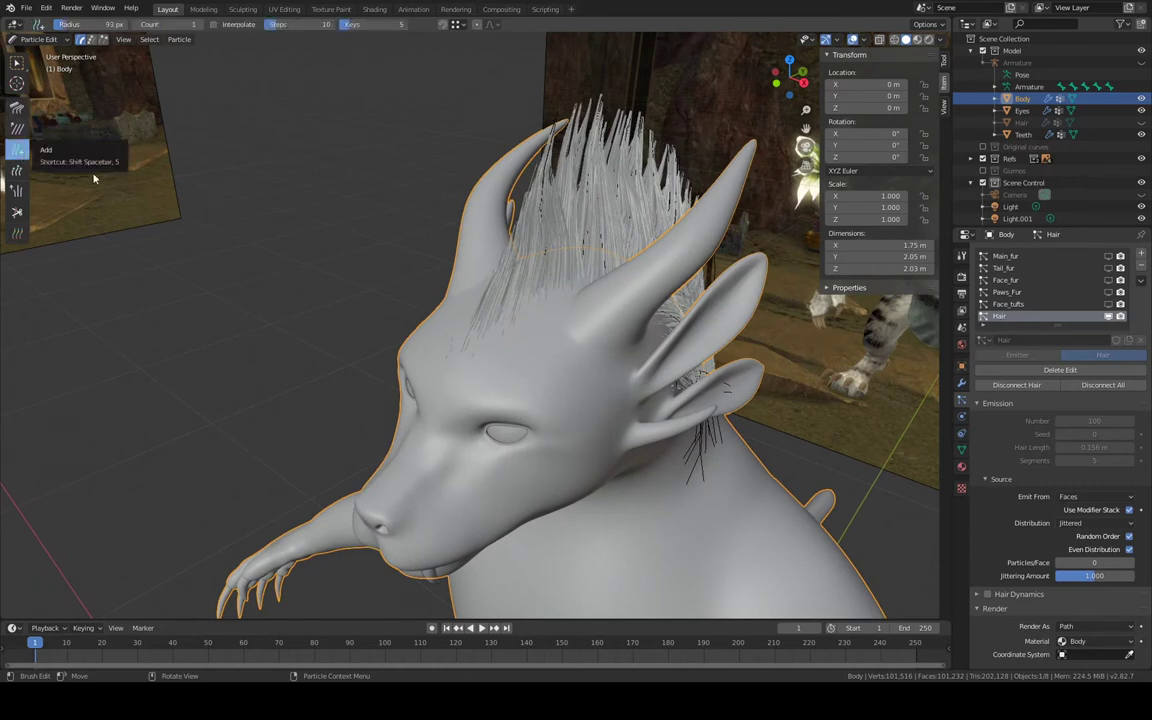
Pick the Add brush and set the child hair Display Amount to 1.
{"action": "left_click", "coordinate": [16, 149]}
{"action": "scroll", "coordinate": [1060, 420], "scroll_direction": "down", "scroll_amount": 8}
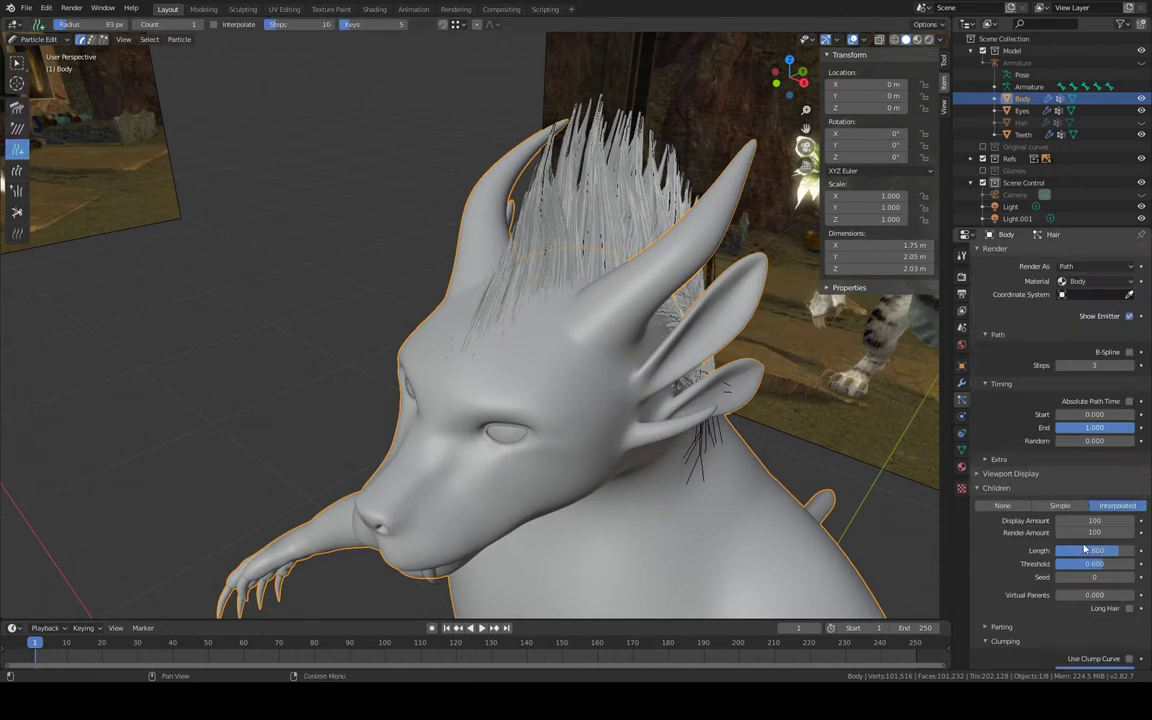
{"action": "left_click", "coordinate": [1090, 521]}
{"action": "type", "text": "1"}
{"action": "key", "text": "Return"}
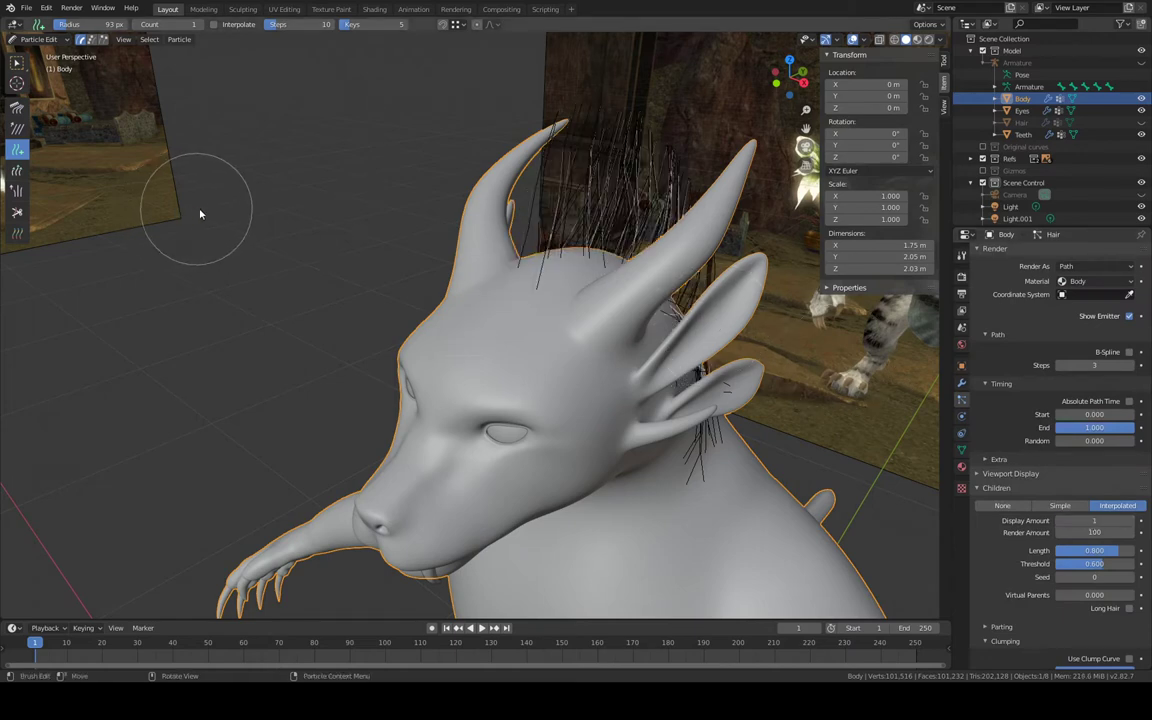
{"action": "middle_click_drag", "start_coordinate": [300, 170], "coordinate": [373, 193]}
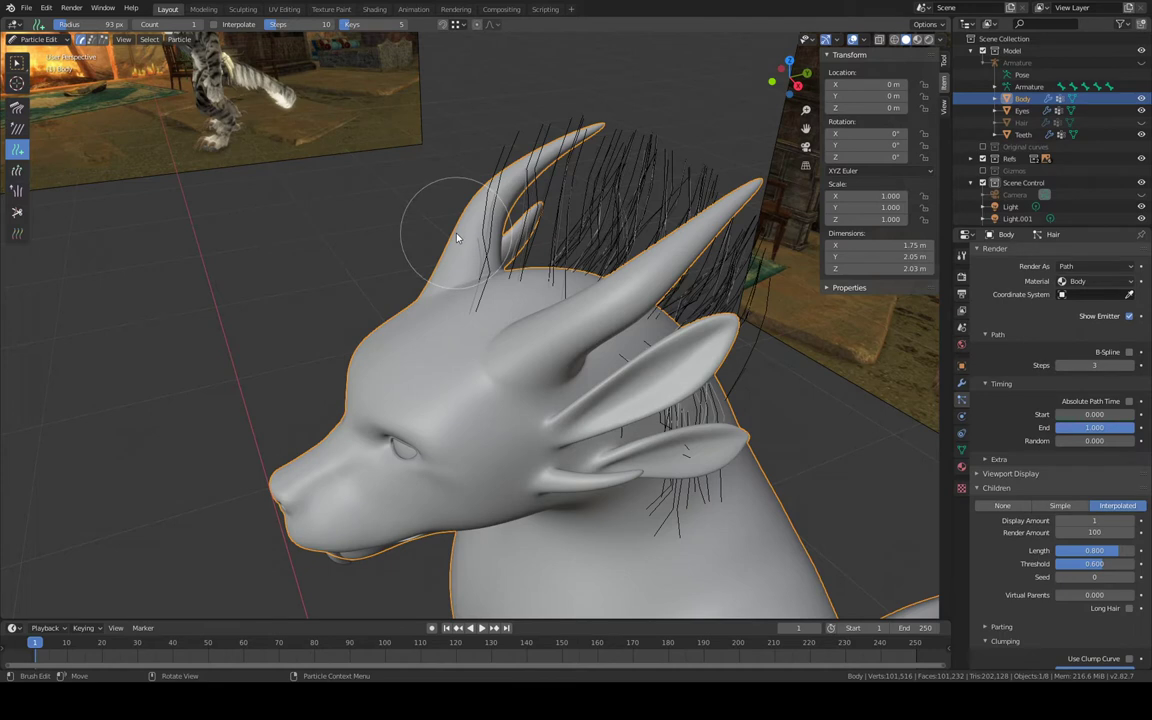
Revert to an earlier state through Edit > Undo History and save the file.
{"action": "left_click", "coordinate": [46, 8]}
{"action": "left_click", "coordinate": [57, 50]}
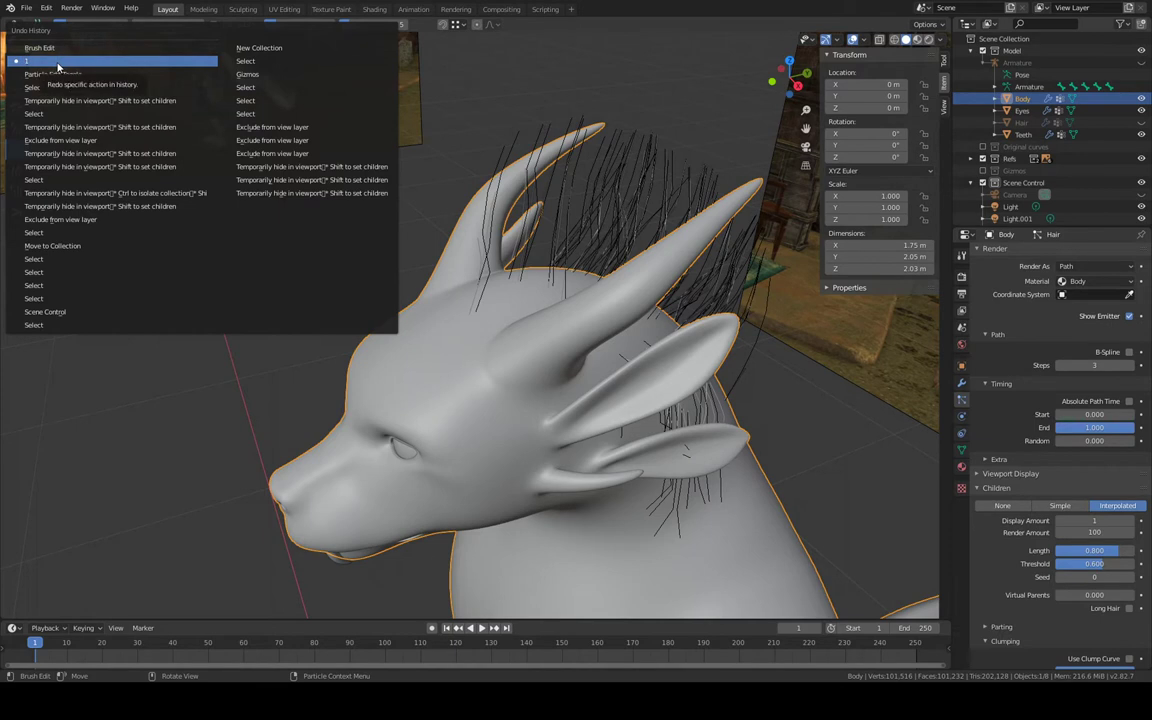
{"action": "left_click", "coordinate": [57, 62]}
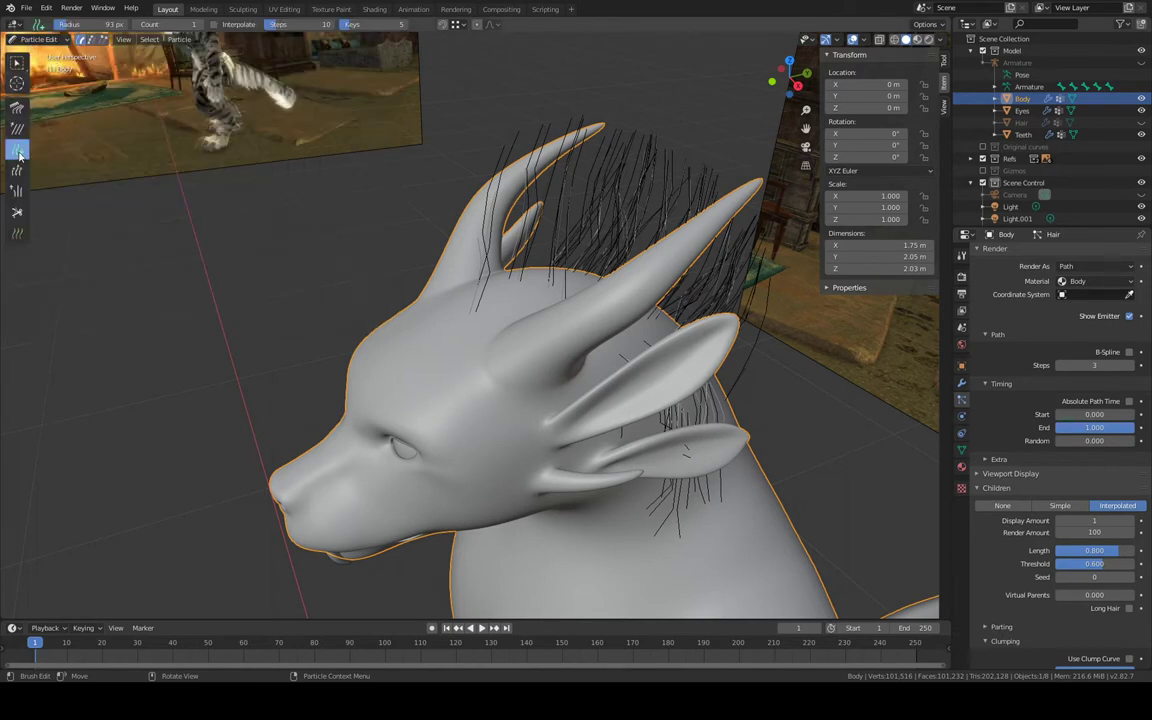
{"action": "key", "text": "ctrl+s"}
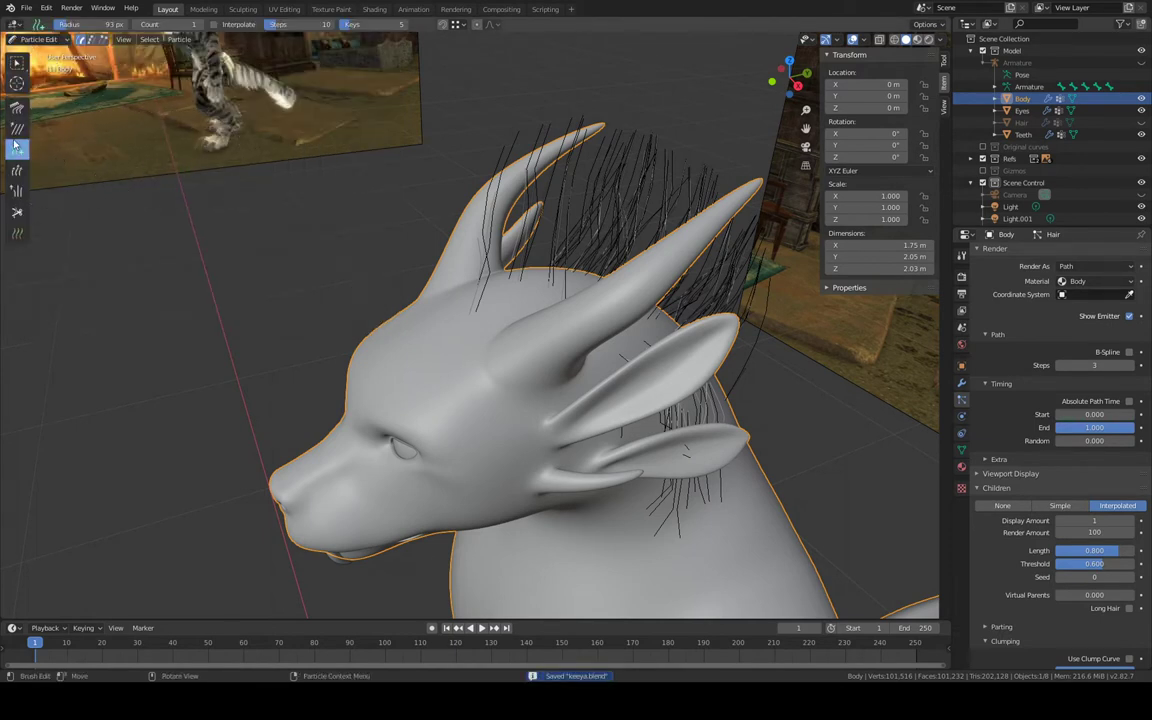
Shrink the brush radius to 24 px and add two new strands on the head.
{"action": "scroll", "coordinate": [330, 330], "scroll_direction": "up", "scroll_amount": 3}
{"action": "scroll", "coordinate": [300, 260], "scroll_direction": "up", "scroll_amount": 3}
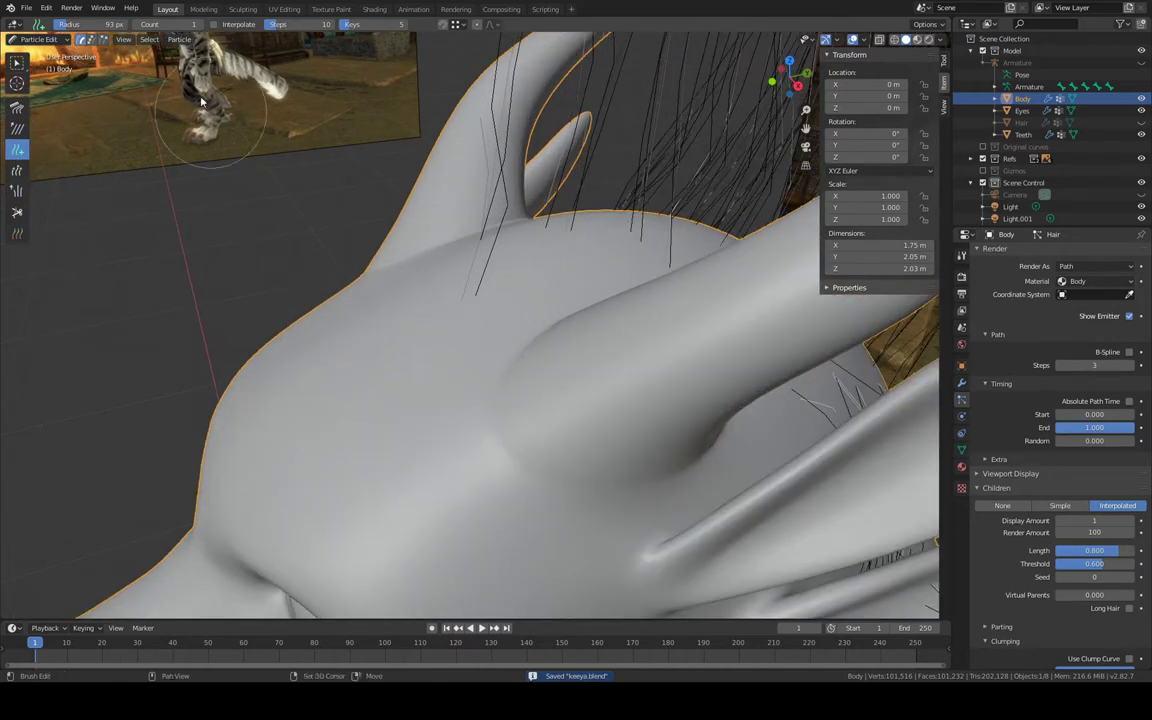
{"action": "scroll", "coordinate": [360, 270], "scroll_direction": "down", "scroll_amount": 3}
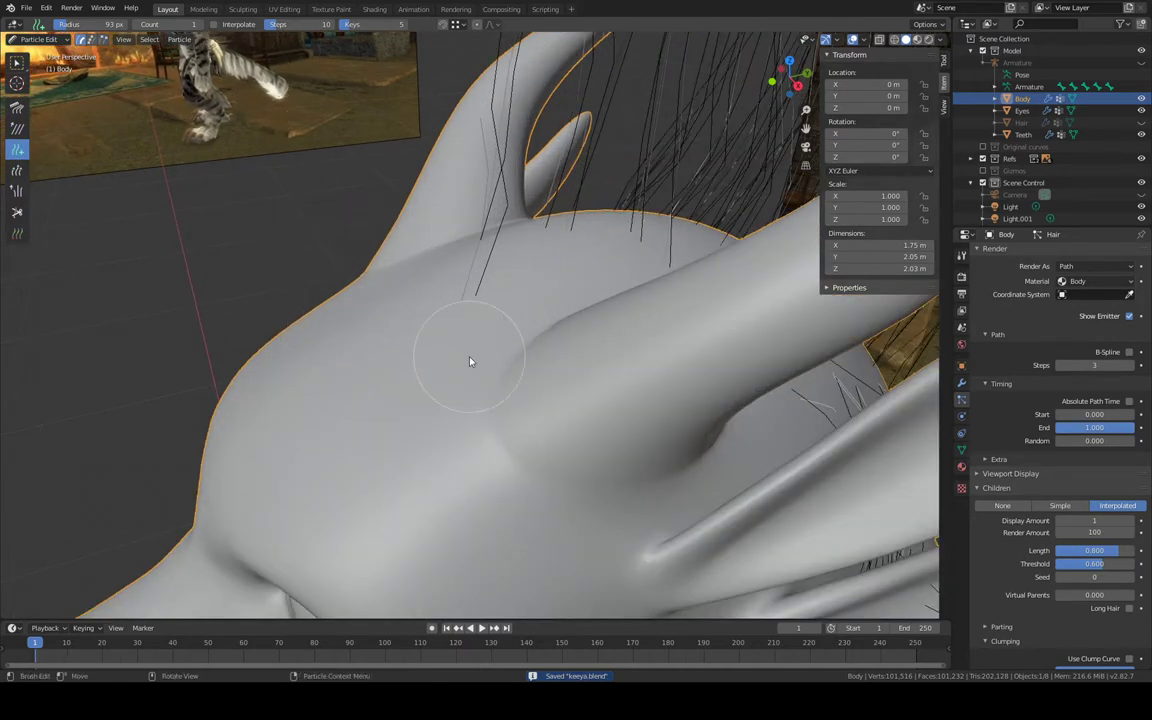
{"action": "middle_click_drag", "start_coordinate": [550, 375], "coordinate": [603, 401]}
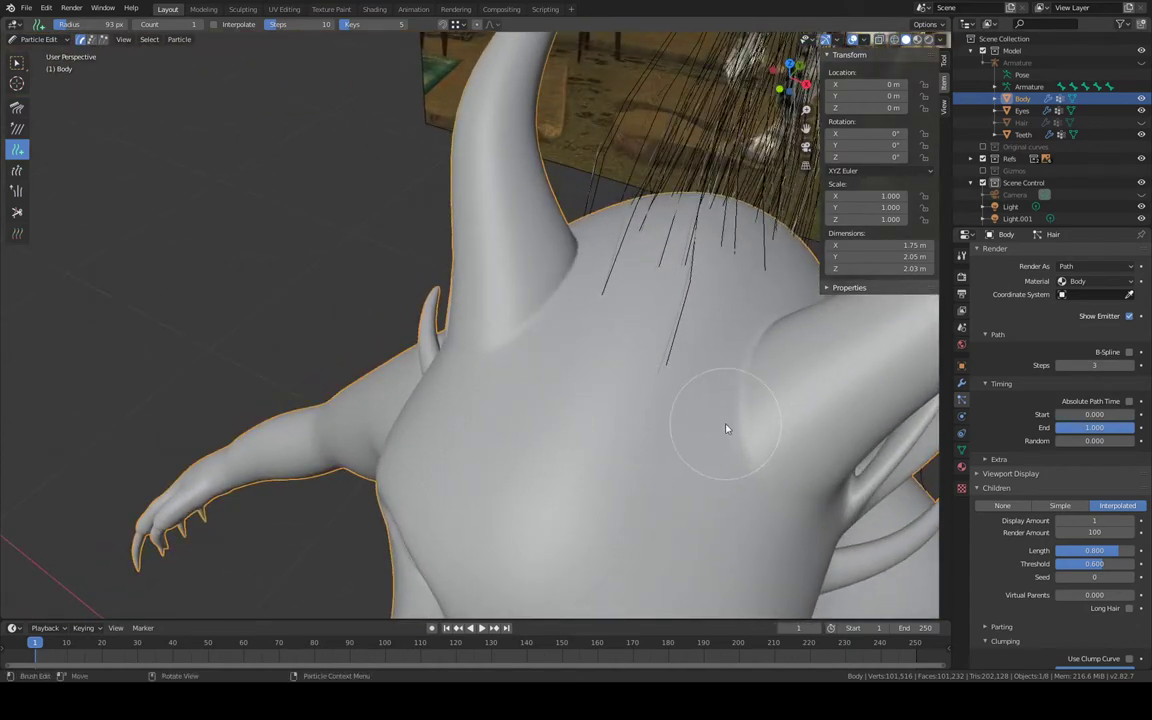
{"action": "key", "text": "f"}
{"action": "left_click", "coordinate": [689, 417]}
{"action": "mouse_move", "coordinate": [689, 417]}
{"action": "middle_mouse_down"}
{"action": "mouse_move", "coordinate": [665, 346]}
{"action": "mouse_move", "coordinate": [689, 334]}
{"action": "mouse_move", "coordinate": [571, 332]}
{"action": "mouse_move", "coordinate": [507, 314]}
{"action": "middle_mouse_up"}
{"action": "left_click", "coordinate": [419, 281]}
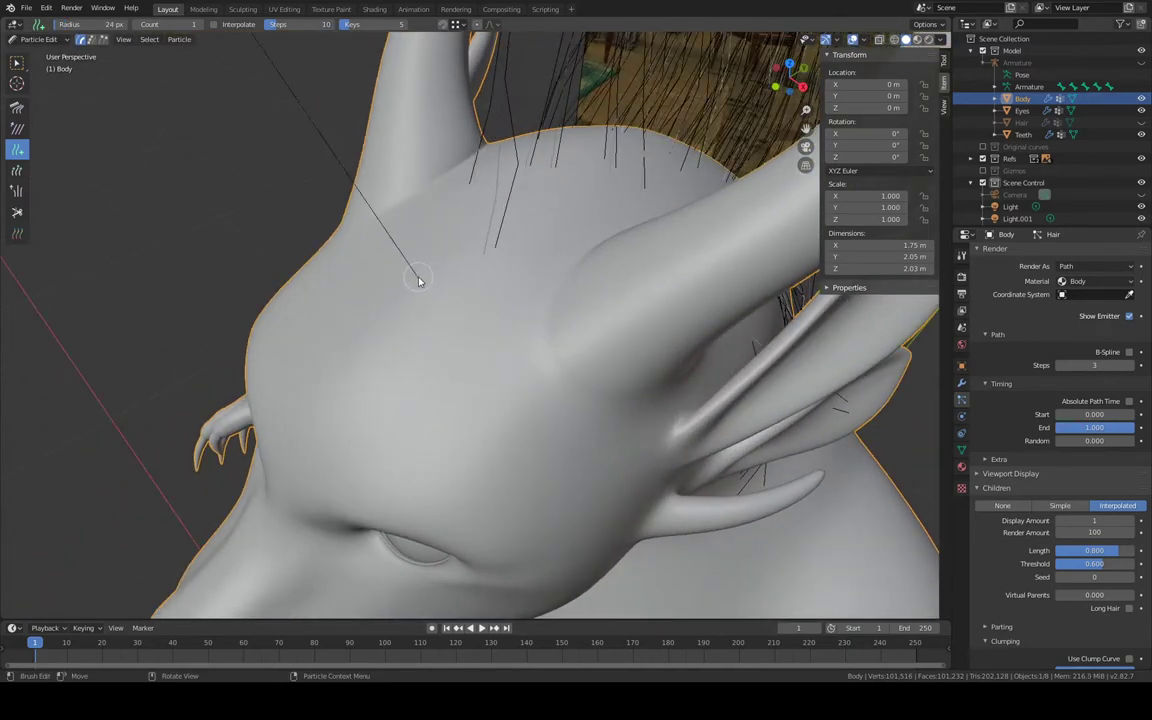
{"action": "mouse_move", "coordinate": [476, 265]}
{"action": "middle_mouse_down"}
{"action": "mouse_move", "coordinate": [463, 257]}
{"action": "mouse_move", "coordinate": [535, 259]}
{"action": "mouse_move", "coordinate": [504, 314]}
{"action": "mouse_move", "coordinate": [633, 343]}
{"action": "mouse_move", "coordinate": [366, 220]}
{"action": "mouse_move", "coordinate": [411, 239]}
{"action": "middle_mouse_up"}
{"action": "left_click", "coordinate": [512, 316]}
Trim back one head strand with the Cut brush.
{"action": "left_click", "coordinate": [17, 212]}
{"action": "scroll", "coordinate": [404, 234], "scroll_direction": "up", "scroll_amount": 2}
{"action": "scroll", "coordinate": [404, 234], "scroll_direction": "up", "scroll_amount": 3}
{"action": "mouse_move", "coordinate": [332, 117]}
{"action": "middle_mouse_down"}
{"action": "mouse_move", "coordinate": [288, 123]}
{"action": "mouse_move", "coordinate": [231, 93]}
{"action": "middle_mouse_up"}
{"action": "left_click_drag", "start_coordinate": [234, 87], "coordinate": [280, 158]}
{"action": "middle_click_drag", "start_coordinate": [309, 204], "coordinate": [422, 196]}
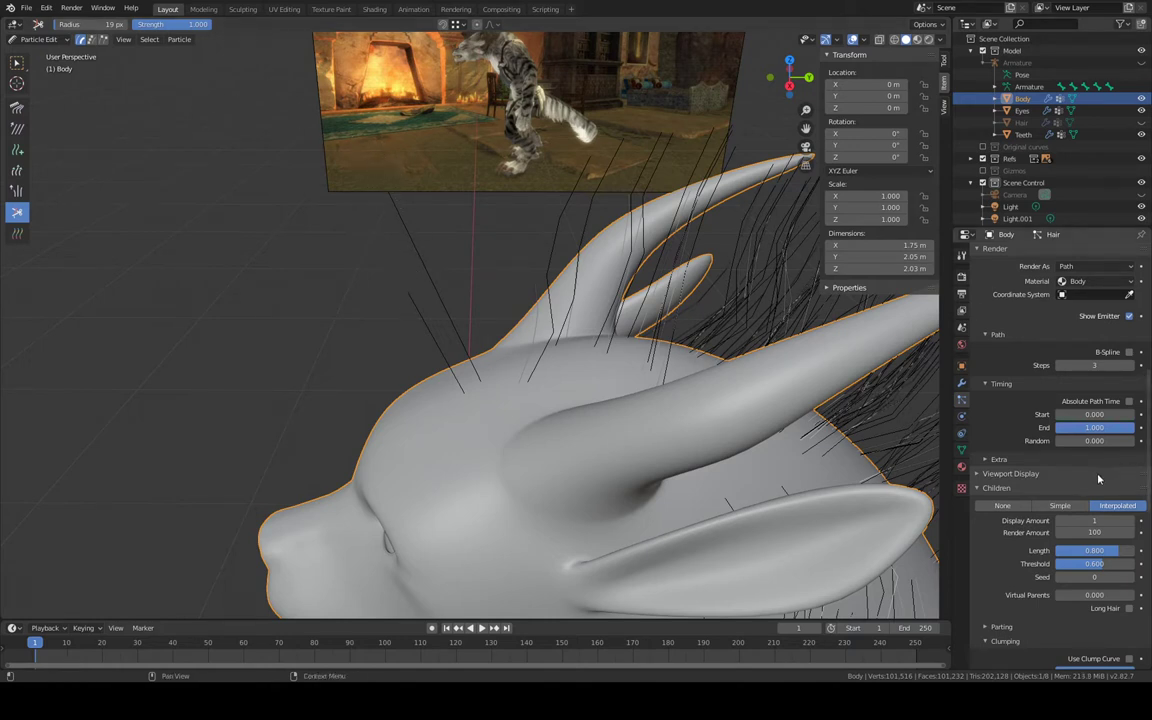
Select the Comb brush and raise the child Display Amount to 40, then 100.
{"action": "left_click", "coordinate": [17, 110]}
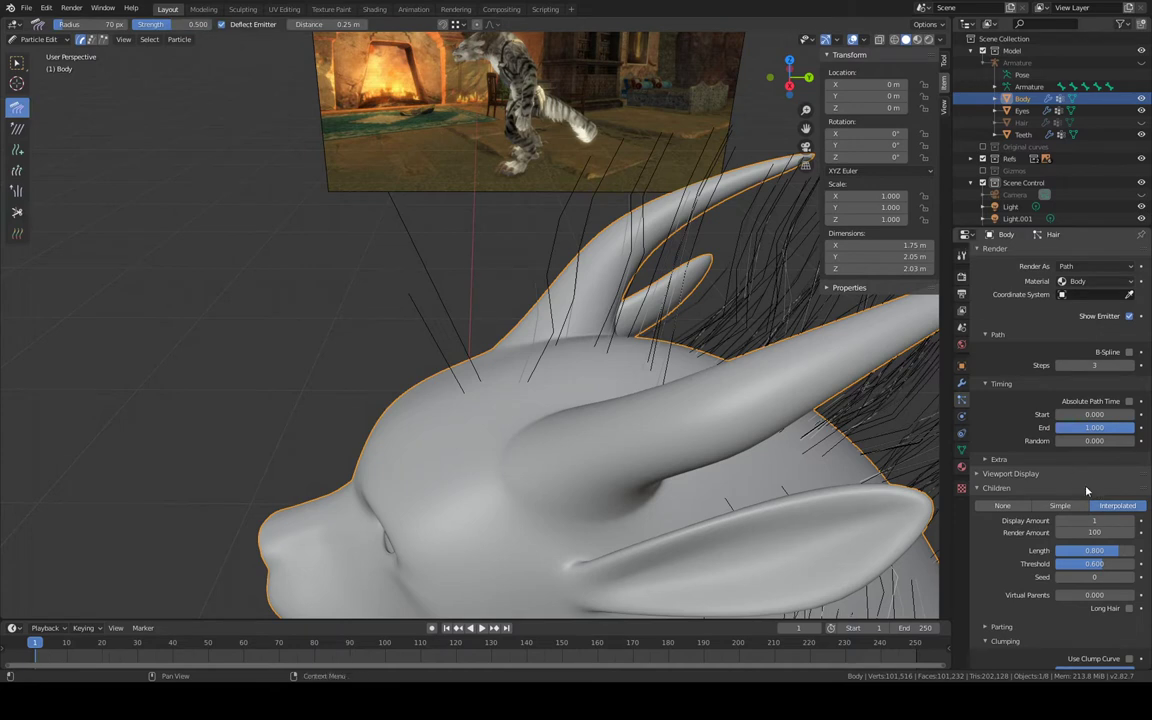
{"action": "left_click", "coordinate": [1089, 520]}
{"action": "key", "text": "Return"}
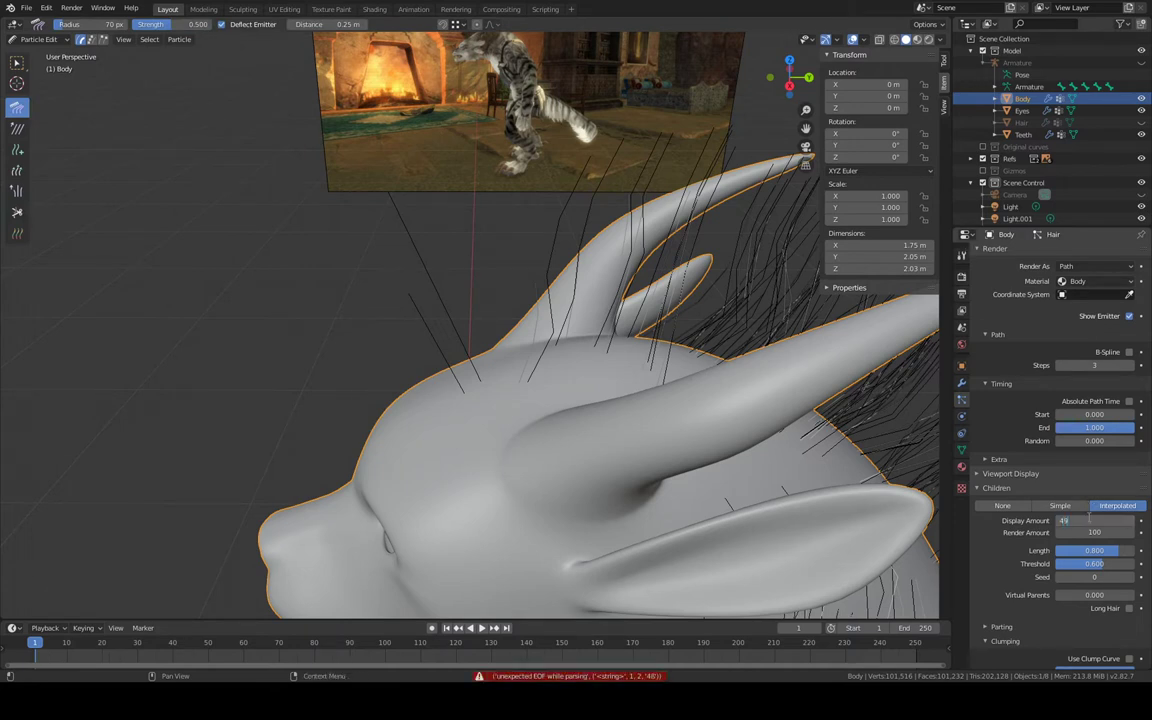
{"action": "key", "text": "Return"}
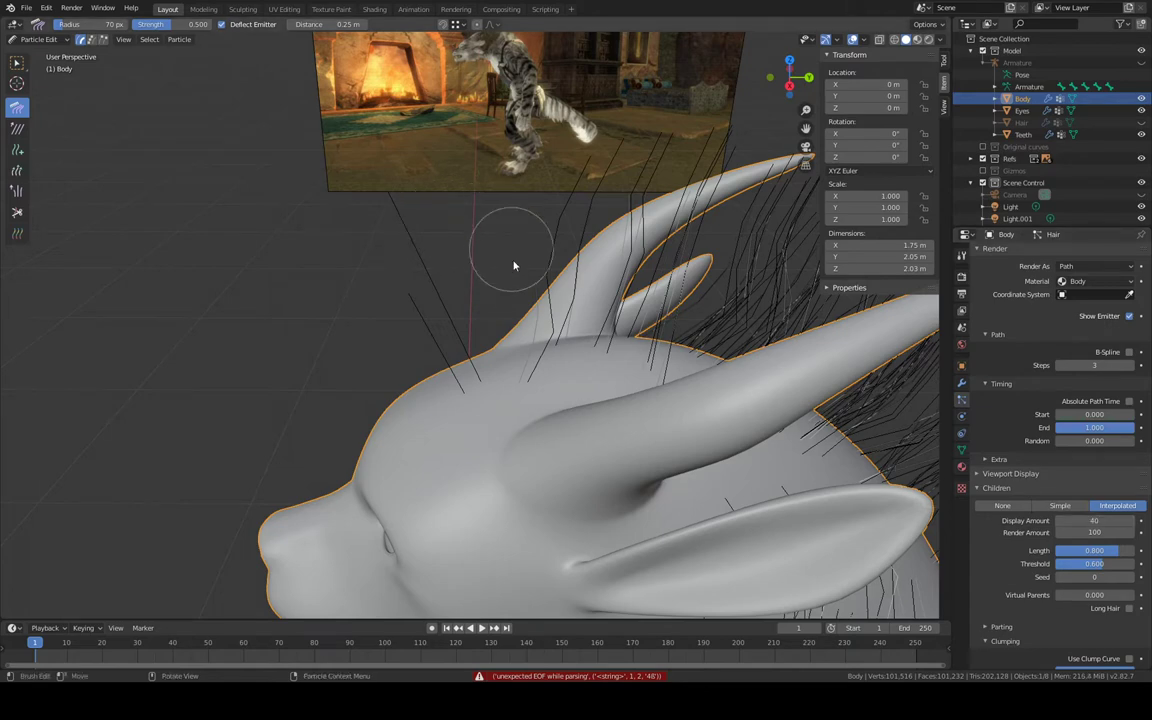
{"action": "mouse_move", "coordinate": [588, 212]}
{"action": "middle_mouse_down"}
{"action": "mouse_move", "coordinate": [596, 217]}
{"action": "mouse_move", "coordinate": [419, 198]}
{"action": "mouse_move", "coordinate": [534, 167]}
{"action": "mouse_move", "coordinate": [559, 219]}
{"action": "mouse_move", "coordinate": [735, 302]}
{"action": "mouse_move", "coordinate": [663, 275]}
{"action": "middle_mouse_up"}
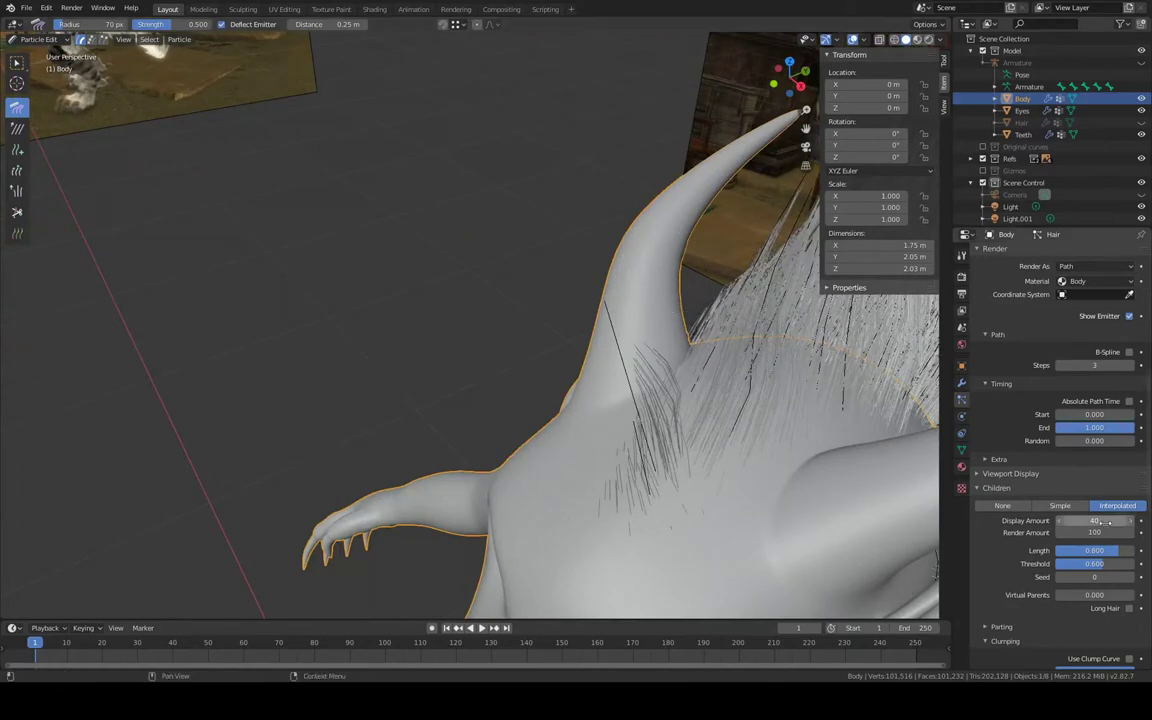
{"action": "type", "text": "0"}
{"action": "key", "text": "Return"}
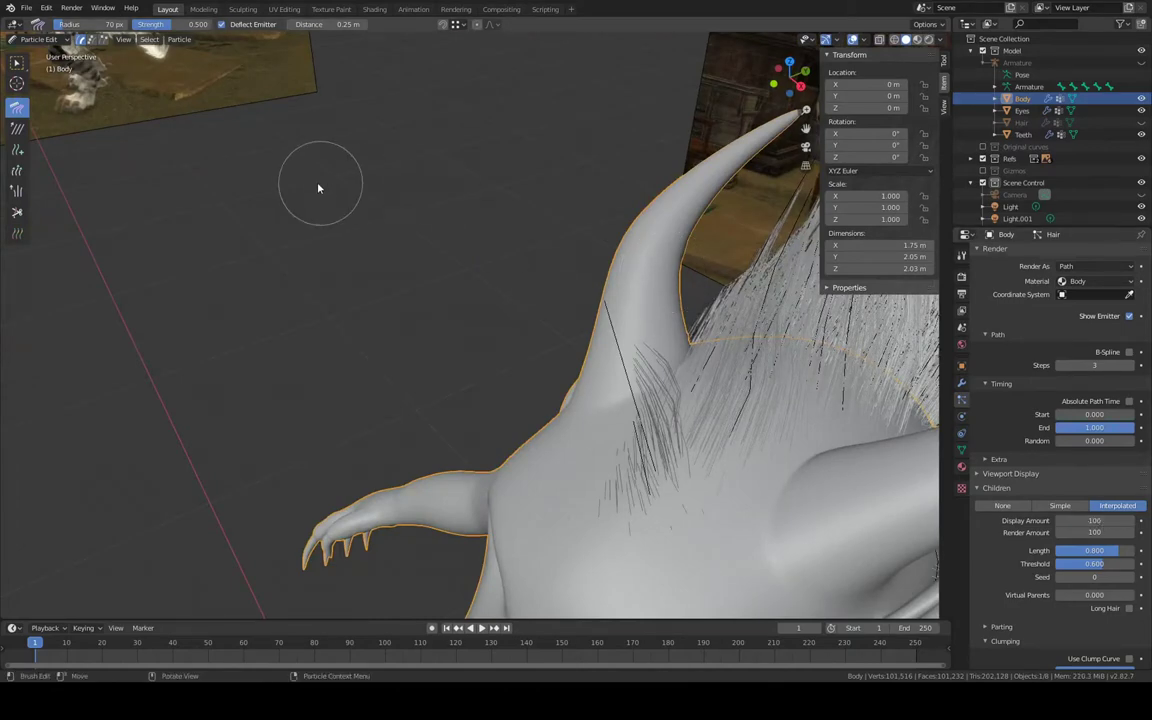
{"action": "mouse_move", "coordinate": [589, 190]}
{"action": "middle_mouse_down"}
{"action": "mouse_move", "coordinate": [547, 168]}
{"action": "mouse_move", "coordinate": [527, 129]}
{"action": "mouse_move", "coordinate": [540, 129]}
{"action": "middle_mouse_up"}
{"action": "scroll", "coordinate": [543, 152], "scroll_direction": "up", "scroll_amount": 2}
{"action": "scroll", "coordinate": [481, 188], "scroll_direction": "up", "scroll_amount": 2}
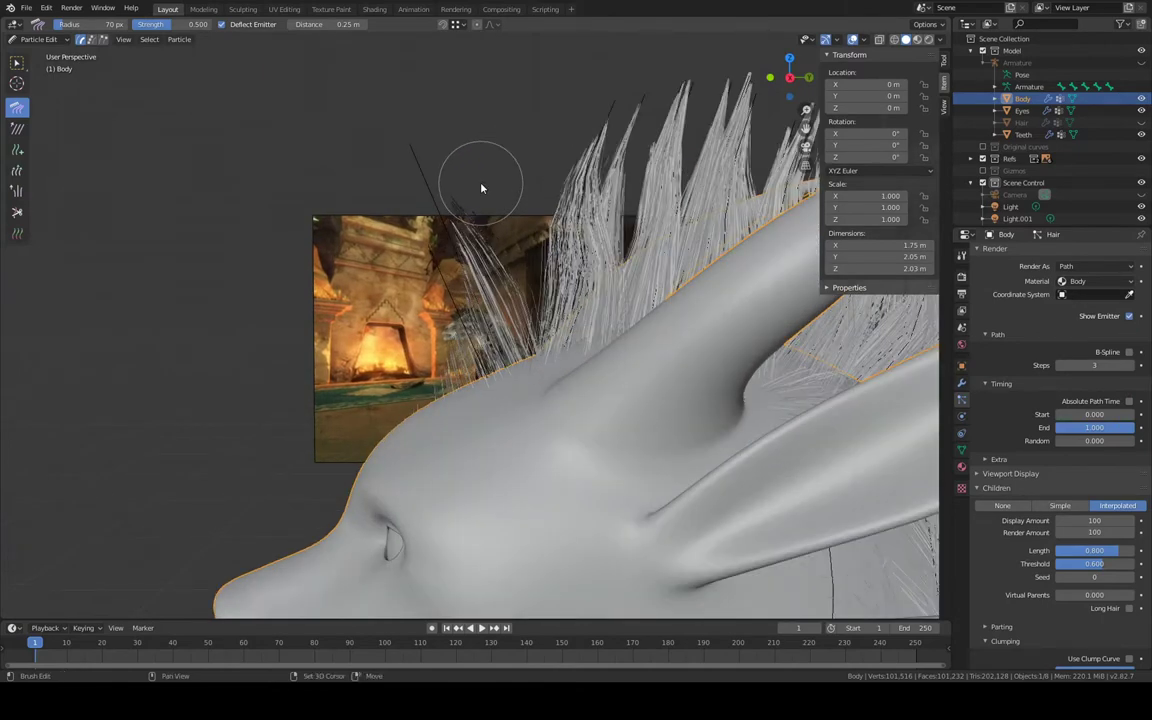
{"action": "mouse_move", "coordinate": [584, 494]}
{"action": "middle_mouse_down"}
{"action": "mouse_move", "coordinate": [581, 483]}
{"action": "mouse_move", "coordinate": [669, 504]}
{"action": "mouse_move", "coordinate": [668, 522]}
{"action": "middle_mouse_up"}
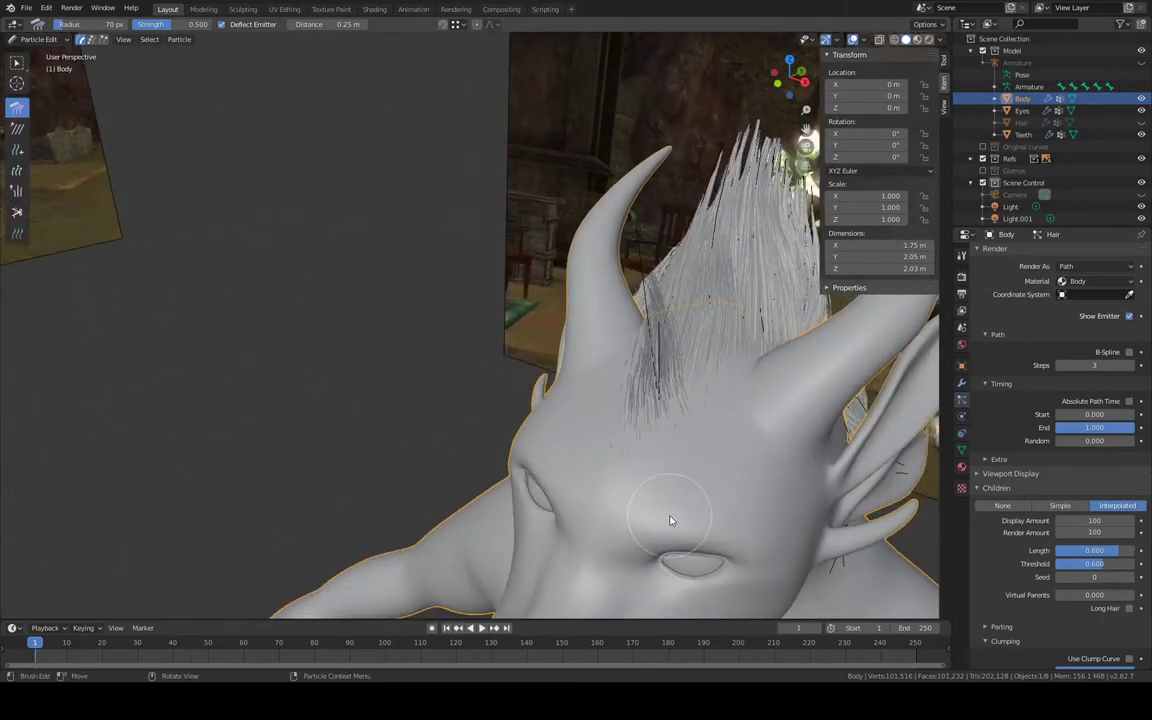
With the Add brush, drop child Display Amount to 1 to show guides, then restore 100.
{"action": "left_click", "coordinate": [17, 147]}
{"action": "left_click", "coordinate": [1104, 521]}
{"action": "type", "text": "1"}
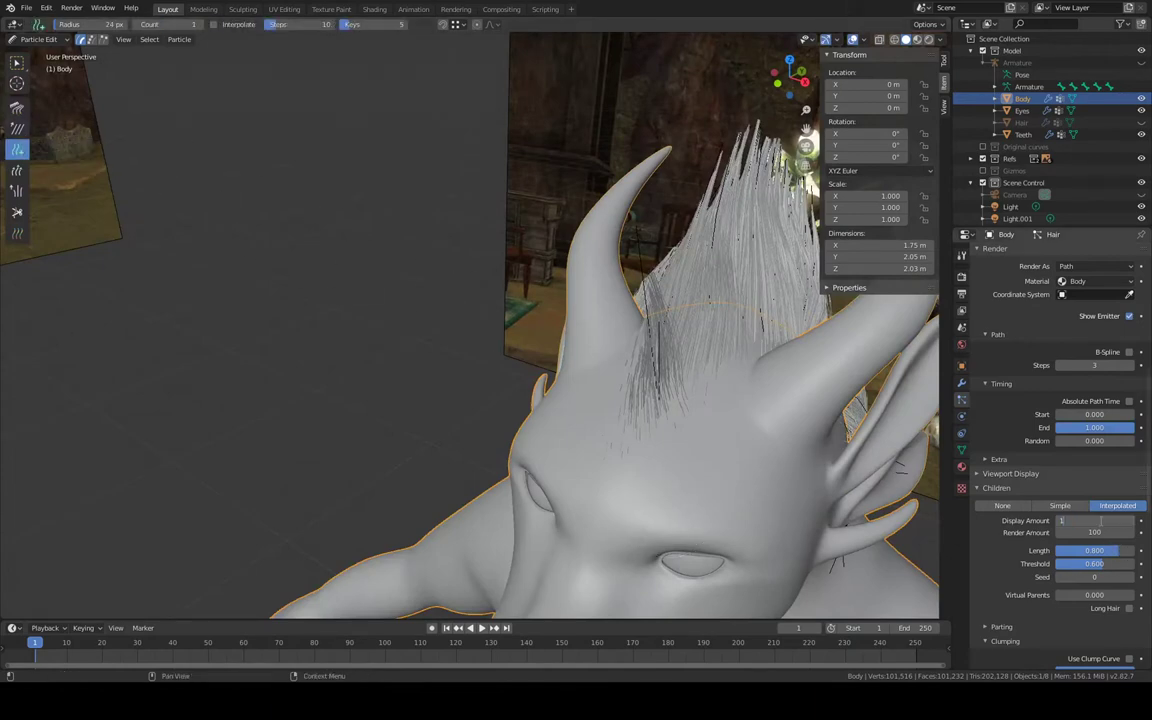
{"action": "key", "text": "Return"}
{"action": "mouse_move", "coordinate": [784, 465]}
{"action": "middle_mouse_down"}
{"action": "mouse_move", "coordinate": [771, 501]}
{"action": "mouse_move", "coordinate": [669, 484]}
{"action": "mouse_move", "coordinate": [625, 458]}
{"action": "mouse_move", "coordinate": [551, 471]}
{"action": "middle_mouse_up"}
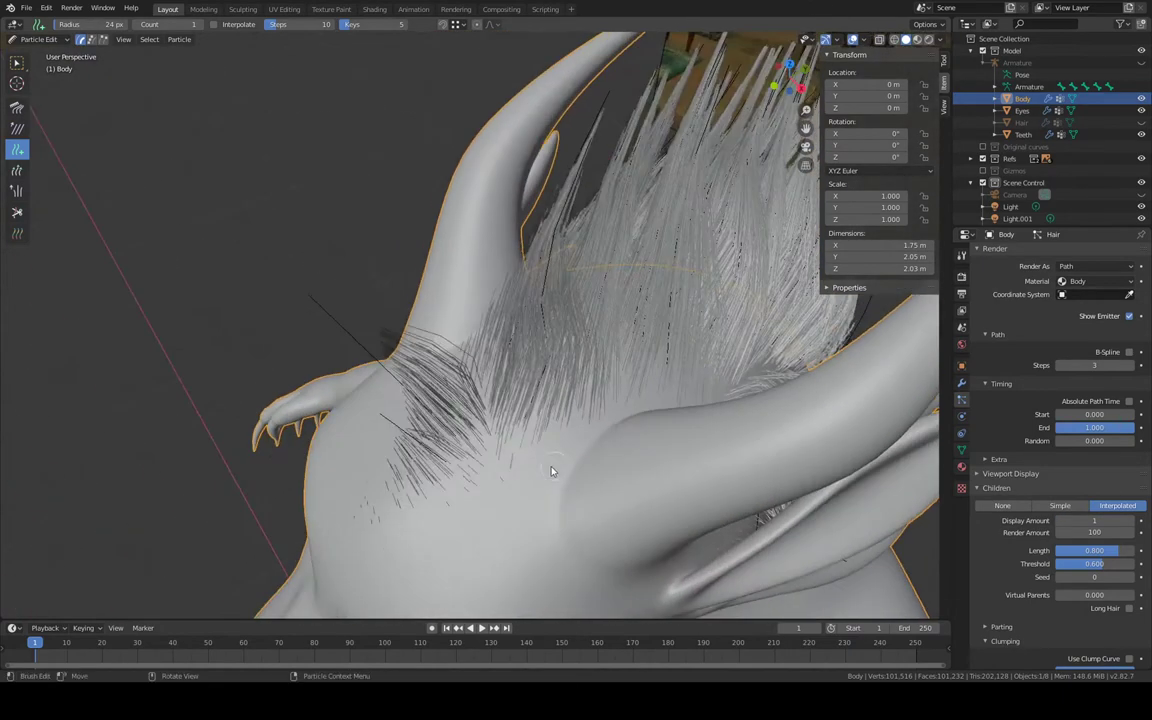
{"action": "left_click", "coordinate": [477, 436]}
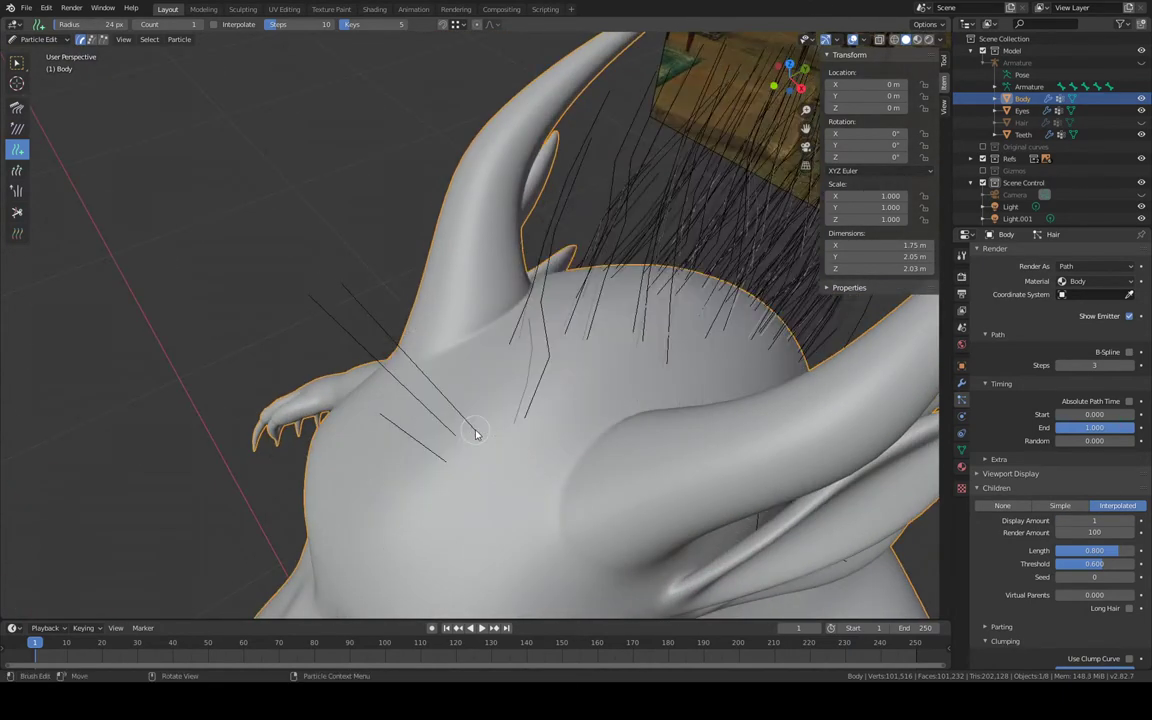
{"action": "middle_click_drag", "start_coordinate": [549, 469], "coordinate": [517, 443]}
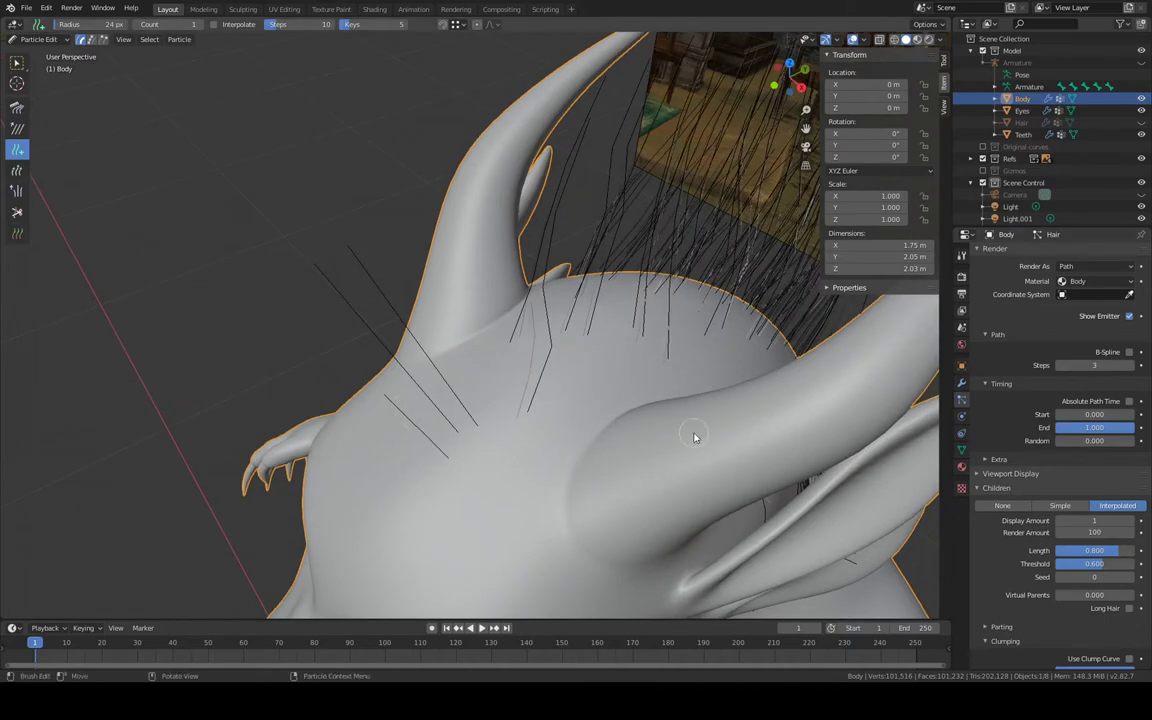
{"action": "middle_click_drag", "start_coordinate": [695, 437], "coordinate": [625, 337]}
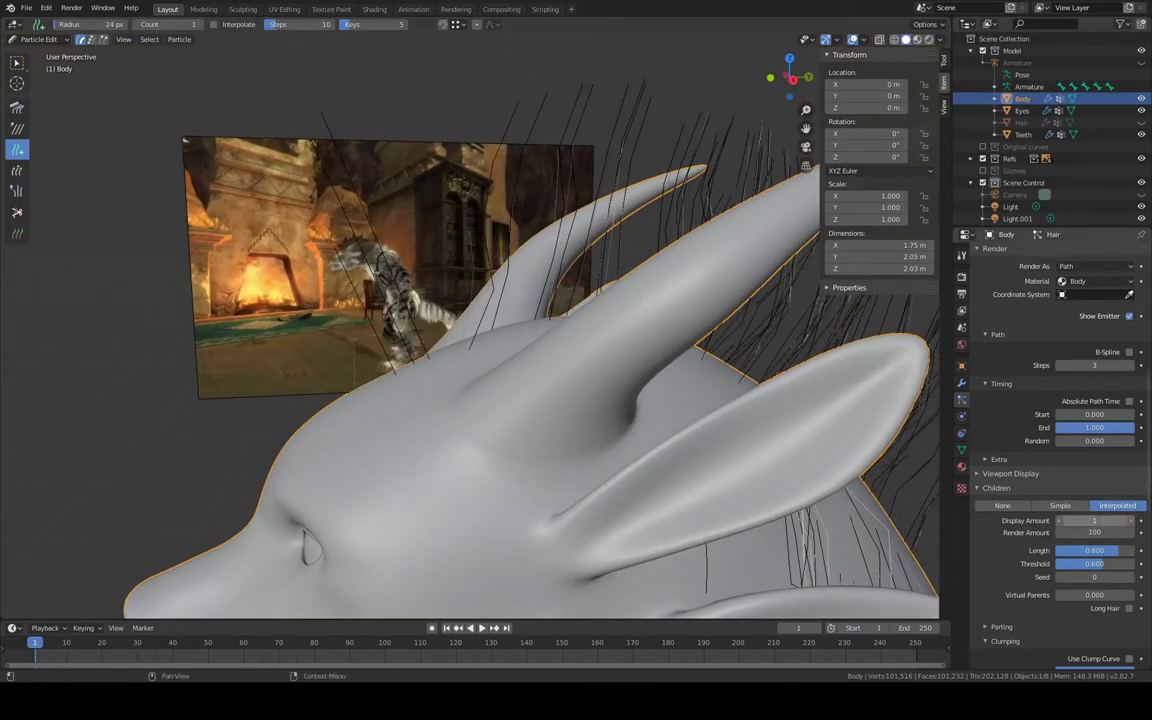
{"action": "left_click", "coordinate": [1097, 521]}
{"action": "type", "text": "00"}
{"action": "key", "text": "Return"}
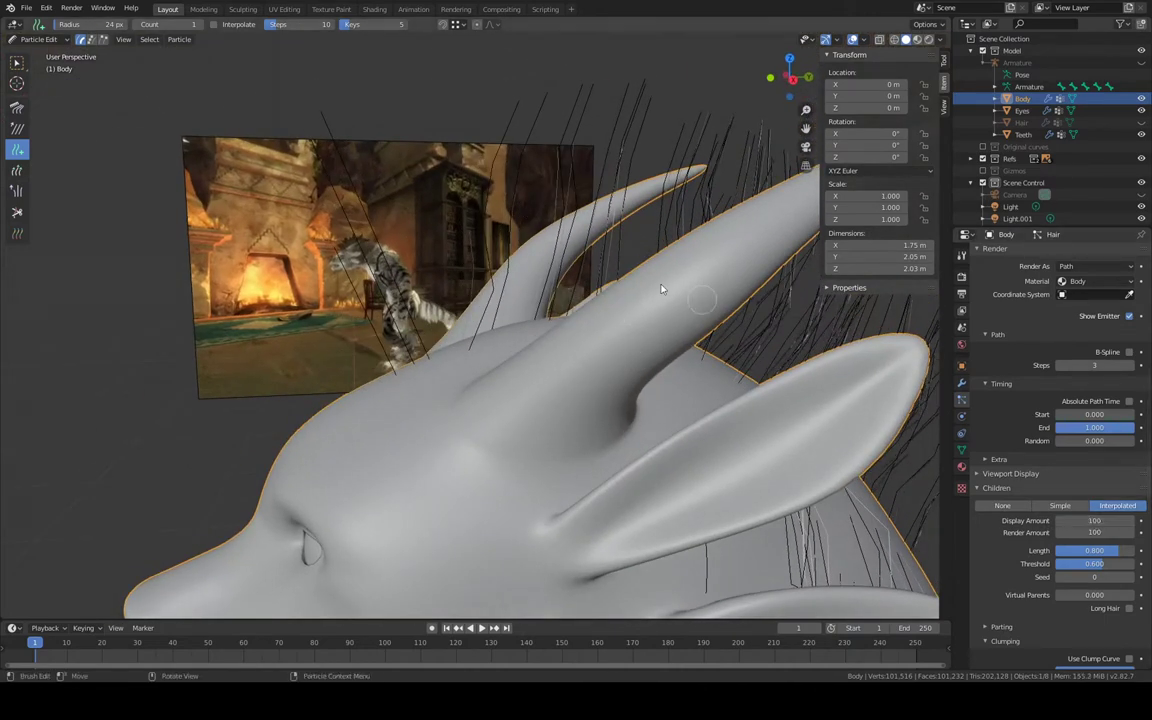
Comb the new strands at the back of the head into a curving tuft.
{"action": "left_click", "coordinate": [16, 107]}
{"action": "mouse_move", "coordinate": [107, 220]}
{"action": "middle_mouse_down"}
{"action": "mouse_move", "coordinate": [210, 214]}
{"action": "mouse_move", "coordinate": [297, 245]}
{"action": "mouse_move", "coordinate": [586, 396]}
{"action": "mouse_move", "coordinate": [604, 360]}
{"action": "mouse_move", "coordinate": [508, 266]}
{"action": "mouse_move", "coordinate": [524, 284]}
{"action": "mouse_move", "coordinate": [395, 290]}
{"action": "middle_mouse_up"}
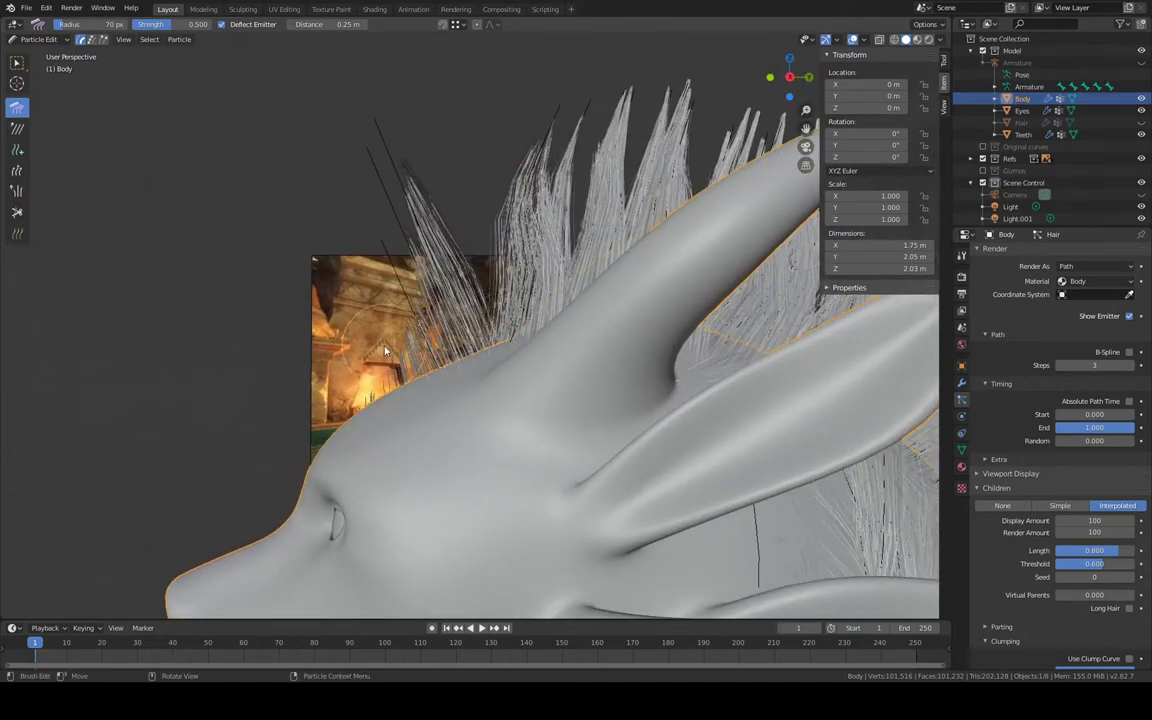
{"action": "mouse_move", "coordinate": [422, 323]}
{"action": "left_mouse_down"}
{"action": "mouse_move", "coordinate": [458, 268]}
{"action": "mouse_move", "coordinate": [468, 216]}
{"action": "mouse_move", "coordinate": [443, 191]}
{"action": "mouse_move", "coordinate": [456, 211]}
{"action": "mouse_move", "coordinate": [442, 231]}
{"action": "mouse_move", "coordinate": [452, 231]}
{"action": "left_mouse_up"}
{"action": "mouse_move", "coordinate": [452, 231]}
{"action": "middle_mouse_down"}
{"action": "mouse_move", "coordinate": [458, 200]}
{"action": "mouse_move", "coordinate": [577, 200]}
{"action": "mouse_move", "coordinate": [674, 219]}
{"action": "mouse_move", "coordinate": [712, 206]}
{"action": "mouse_move", "coordinate": [720, 237]}
{"action": "mouse_move", "coordinate": [636, 216]}
{"action": "middle_mouse_up"}
{"action": "mouse_move", "coordinate": [636, 216]}
{"action": "left_mouse_down"}
{"action": "mouse_move", "coordinate": [553, 276]}
{"action": "mouse_move", "coordinate": [530, 239]}
{"action": "mouse_move", "coordinate": [527, 255]}
{"action": "mouse_move", "coordinate": [553, 129]}
{"action": "mouse_move", "coordinate": [560, 175]}
{"action": "mouse_move", "coordinate": [540, 175]}
{"action": "mouse_move", "coordinate": [527, 313]}
{"action": "mouse_move", "coordinate": [504, 278]}
{"action": "mouse_move", "coordinate": [568, 226]}
{"action": "left_mouse_up"}
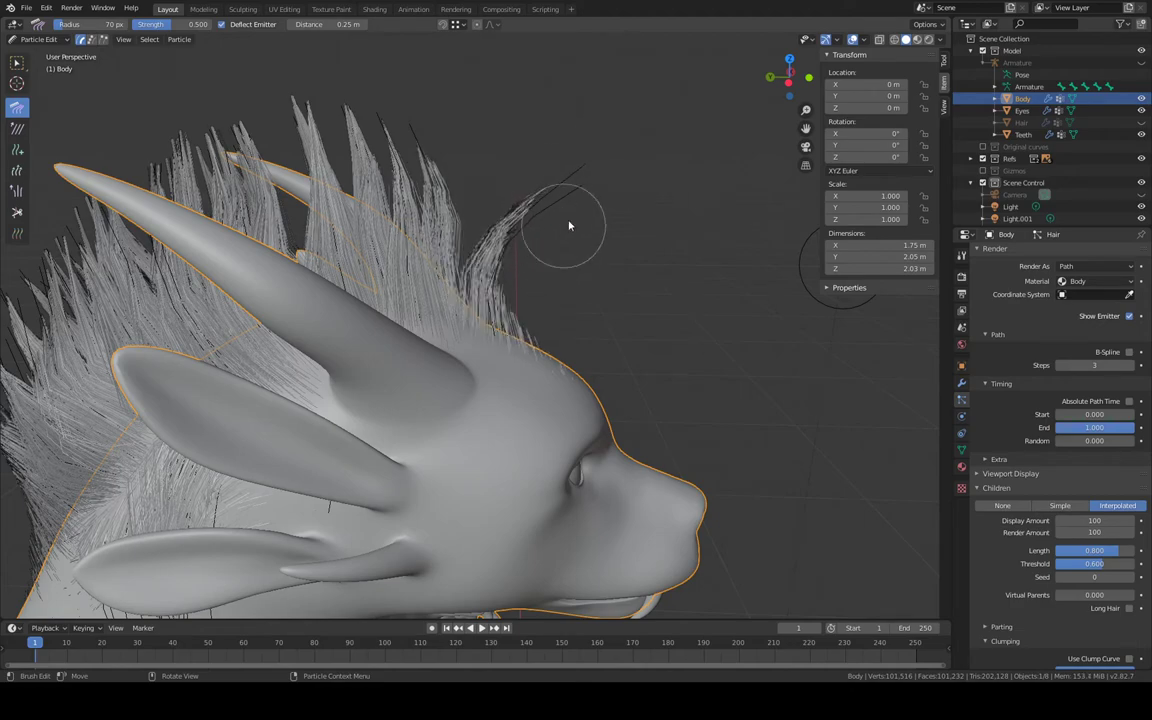
{"action": "mouse_move", "coordinate": [568, 226]}
{"action": "middle_mouse_down"}
{"action": "mouse_move", "coordinate": [347, 190]}
{"action": "mouse_move", "coordinate": [463, 154]}
{"action": "mouse_move", "coordinate": [437, 226]}
{"action": "mouse_move", "coordinate": [445, 322]}
{"action": "middle_mouse_up"}
{"action": "mouse_move", "coordinate": [445, 322]}
{"action": "left_mouse_down"}
{"action": "mouse_move", "coordinate": [400, 240]}
{"action": "mouse_move", "coordinate": [438, 270]}
{"action": "mouse_move", "coordinate": [392, 232]}
{"action": "left_mouse_up"}
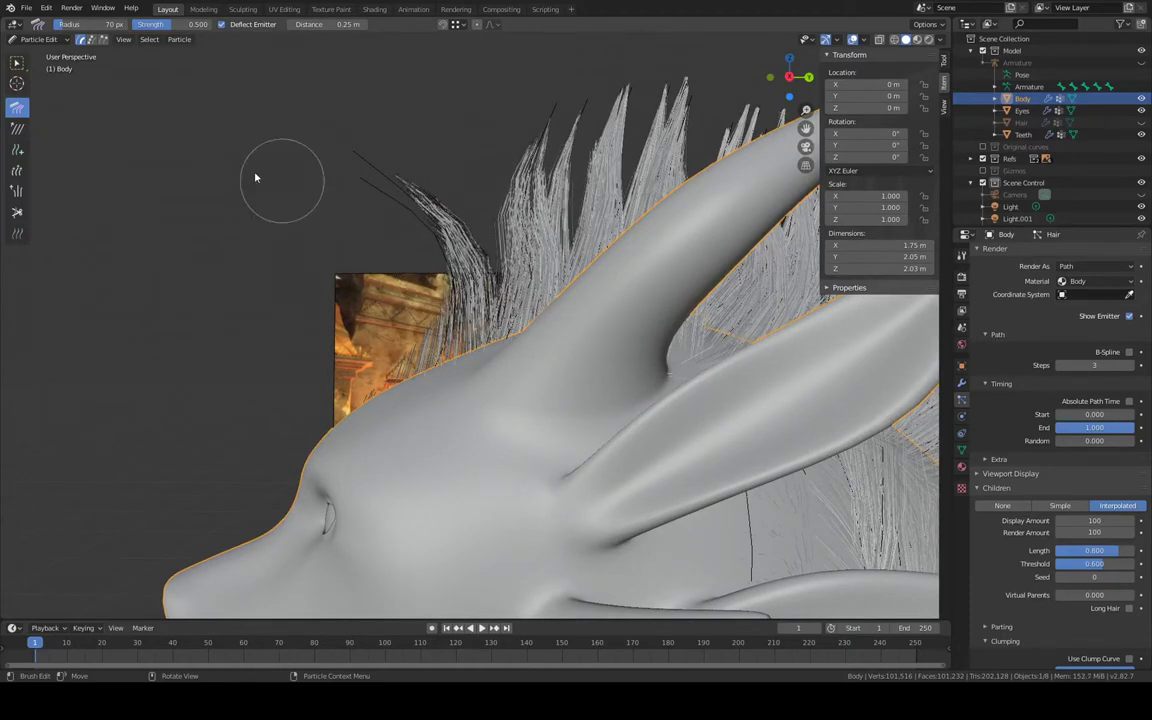
Cut back the long dark strands sticking up out of the left tuft.
{"action": "left_click", "coordinate": [17, 214]}
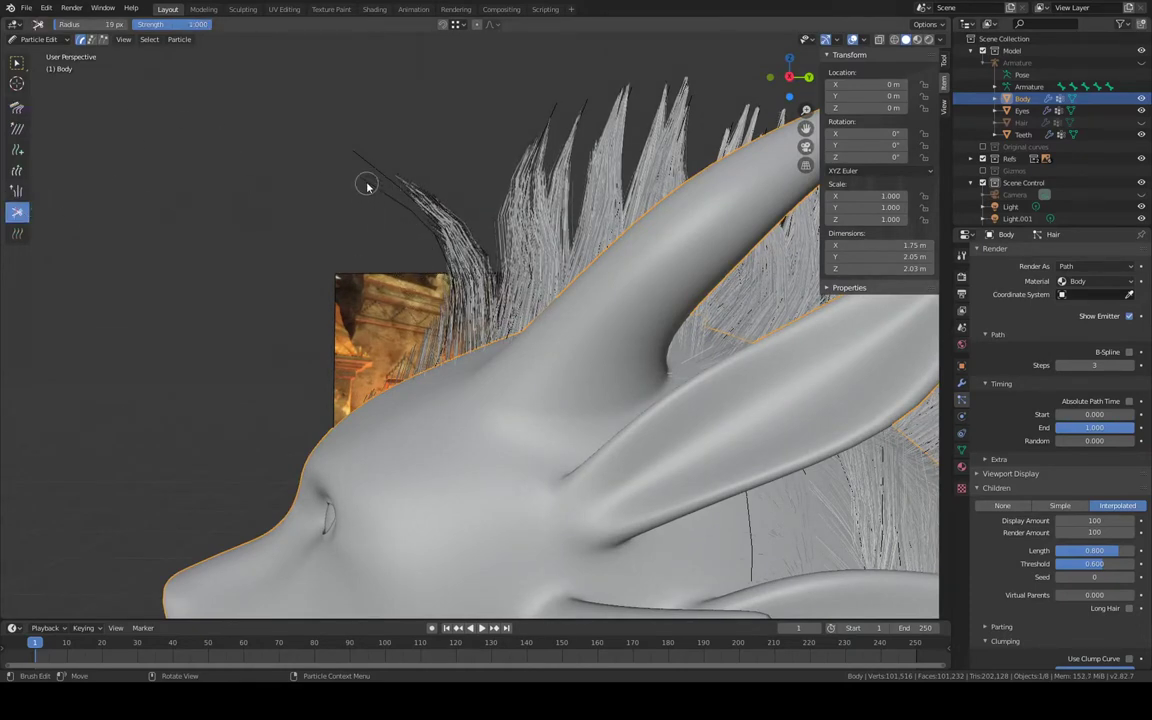
{"action": "left_click", "coordinate": [368, 186]}
{"action": "left_click", "coordinate": [375, 190]}
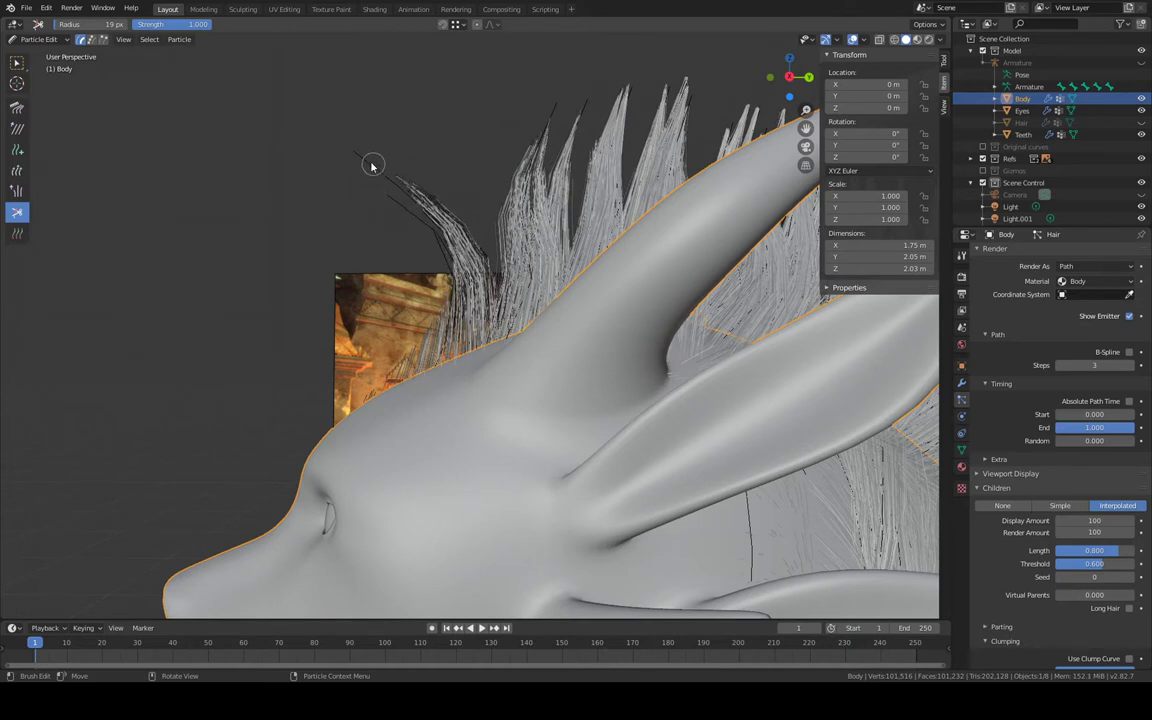
{"action": "left_click_drag", "start_coordinate": [371, 165], "coordinate": [377, 167]}
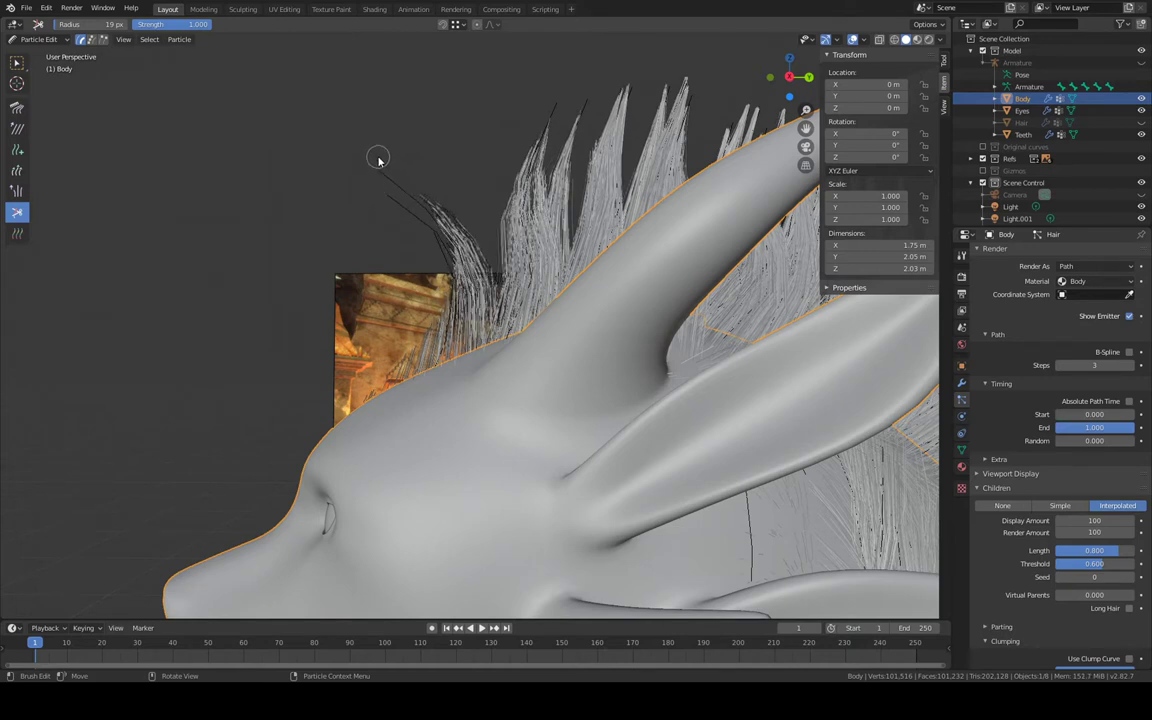
{"action": "left_click", "coordinate": [17, 107]}
Return the Body to Object Mode, set child Display Amount to 40, and deselect it.
{"action": "left_click", "coordinate": [38, 39]}
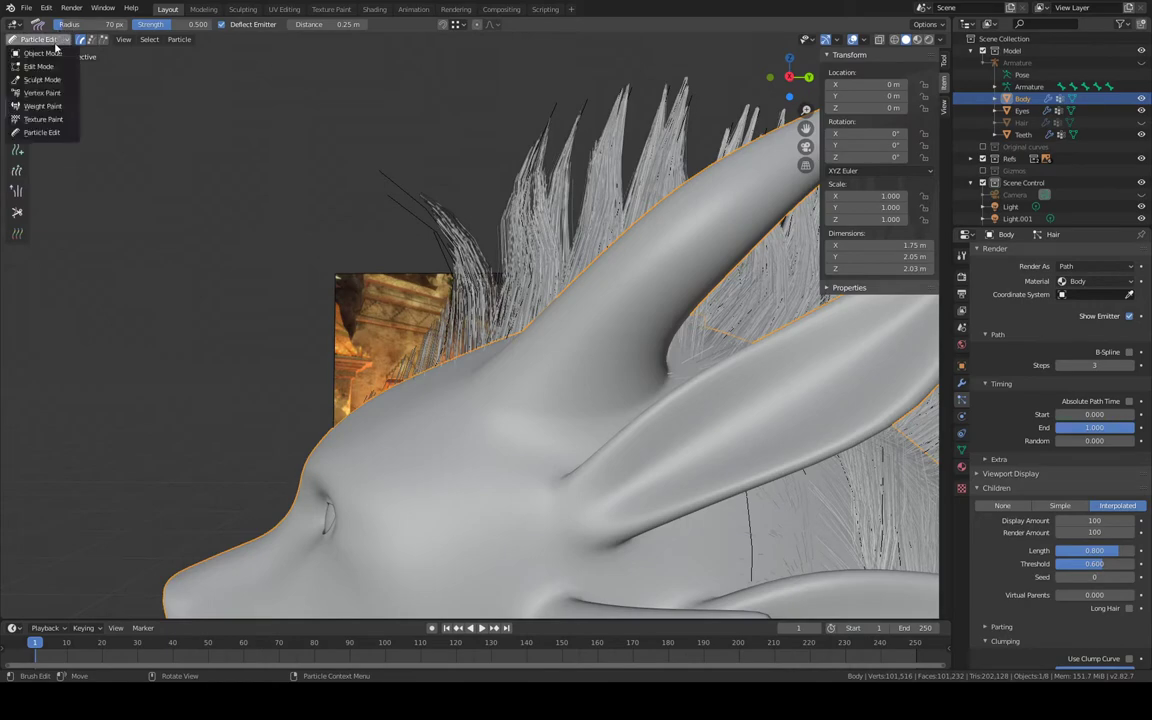
{"action": "left_click", "coordinate": [56, 55]}
{"action": "mouse_move", "coordinate": [107, 246]}
{"action": "middle_mouse_down"}
{"action": "mouse_move", "coordinate": [525, 285]}
{"action": "mouse_move", "coordinate": [674, 288]}
{"action": "mouse_move", "coordinate": [774, 266]}
{"action": "mouse_move", "coordinate": [626, 242]}
{"action": "mouse_move", "coordinate": [430, 250]}
{"action": "middle_mouse_up"}
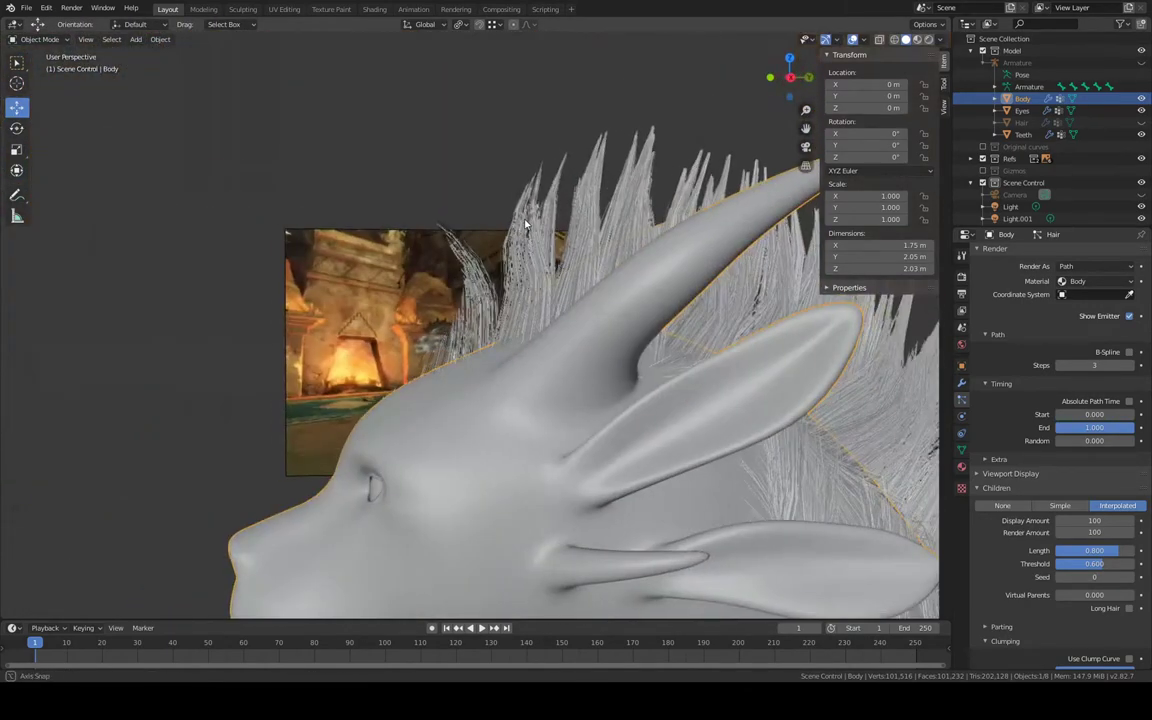
{"action": "left_click", "coordinate": [1090, 520]}
{"action": "type", "text": "40"}
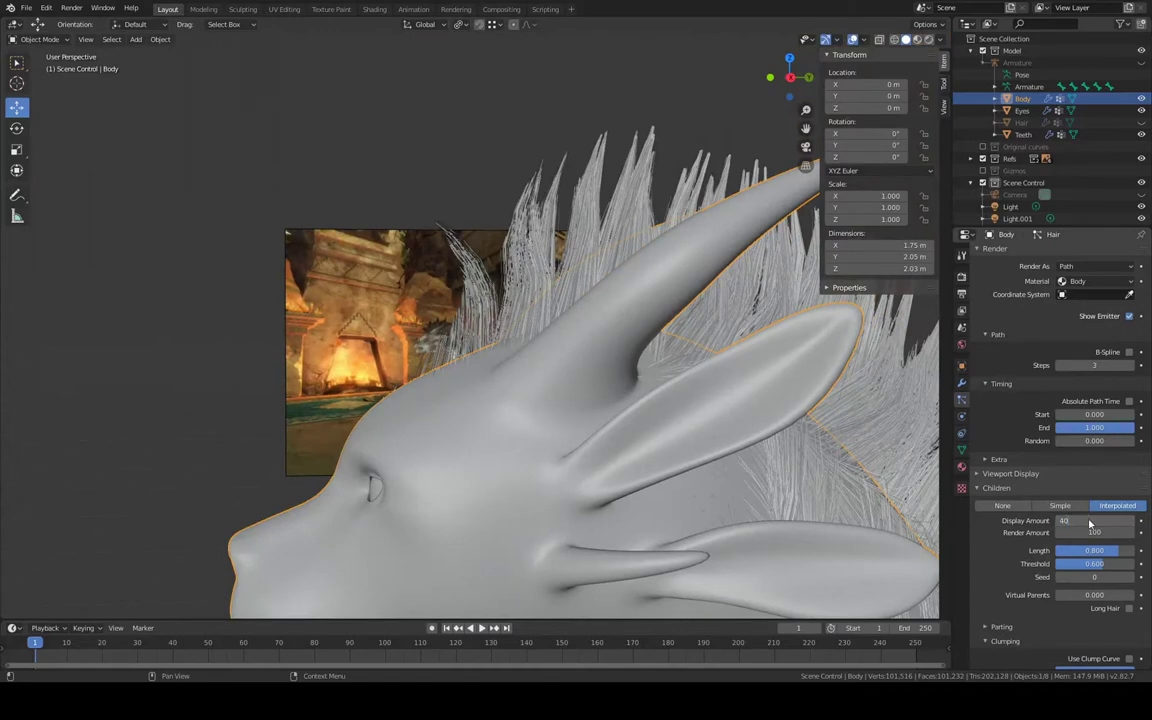
{"action": "key", "text": "Return"}
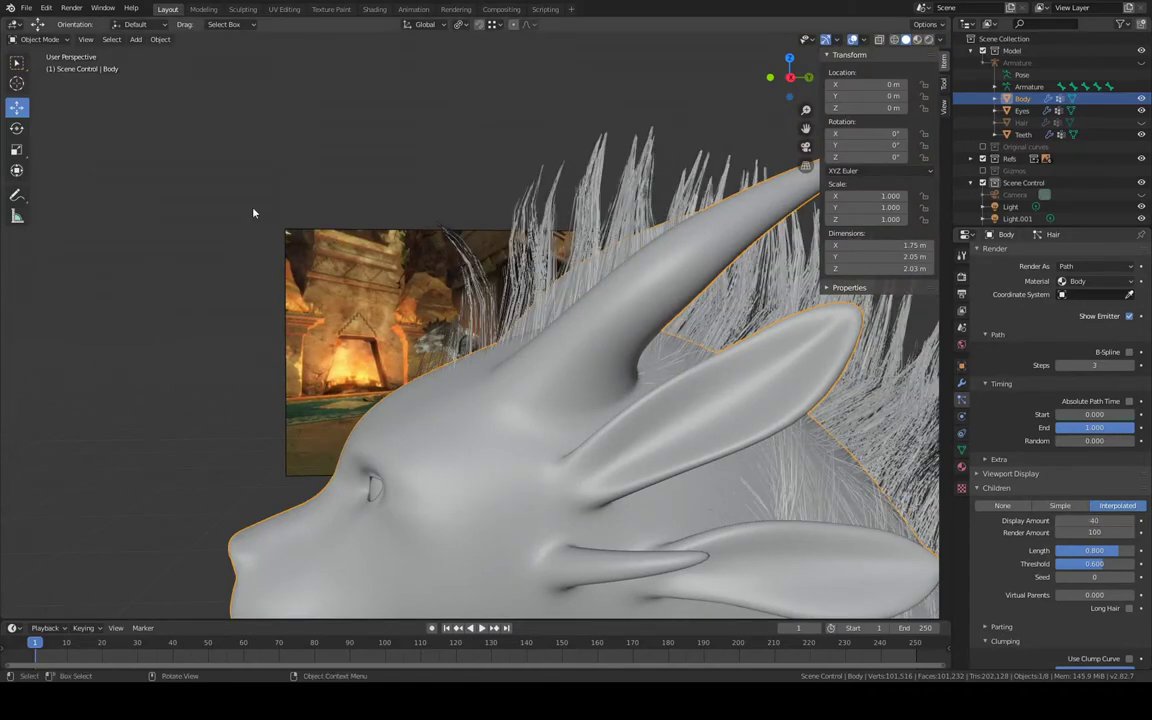
{"action": "left_click", "coordinate": [226, 303]}
{"action": "mouse_move", "coordinate": [226, 303]}
{"action": "middle_mouse_down"}
{"action": "mouse_move", "coordinate": [283, 327]}
{"action": "mouse_move", "coordinate": [204, 314]}
{"action": "mouse_move", "coordinate": [195, 298]}
{"action": "mouse_move", "coordinate": [216, 306]}
{"action": "mouse_move", "coordinate": [219, 391]}
{"action": "mouse_move", "coordinate": [150, 308]}
{"action": "middle_mouse_up"}
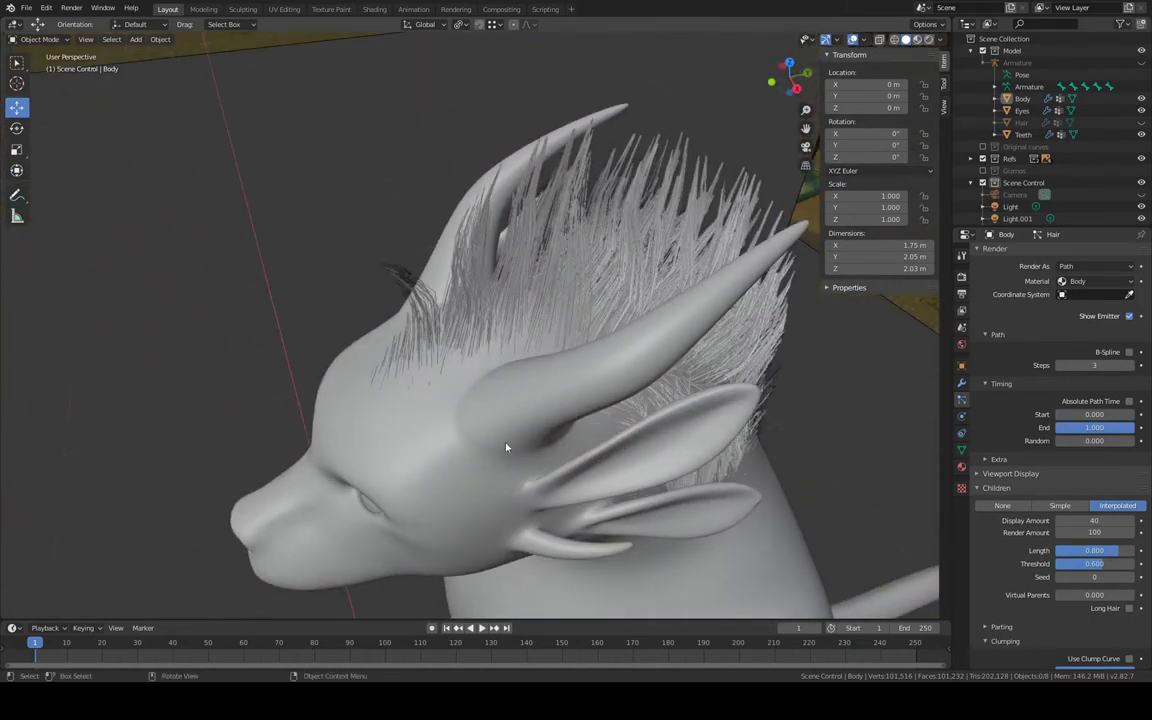
Inspect the spiky hair from below and both sides, then save keeya.blend.
{"action": "scroll", "coordinate": [1025, 507], "scroll_direction": "down", "scroll_amount": 7}
{"action": "scroll", "coordinate": [1025, 507], "scroll_direction": "down", "scroll_amount": 7}
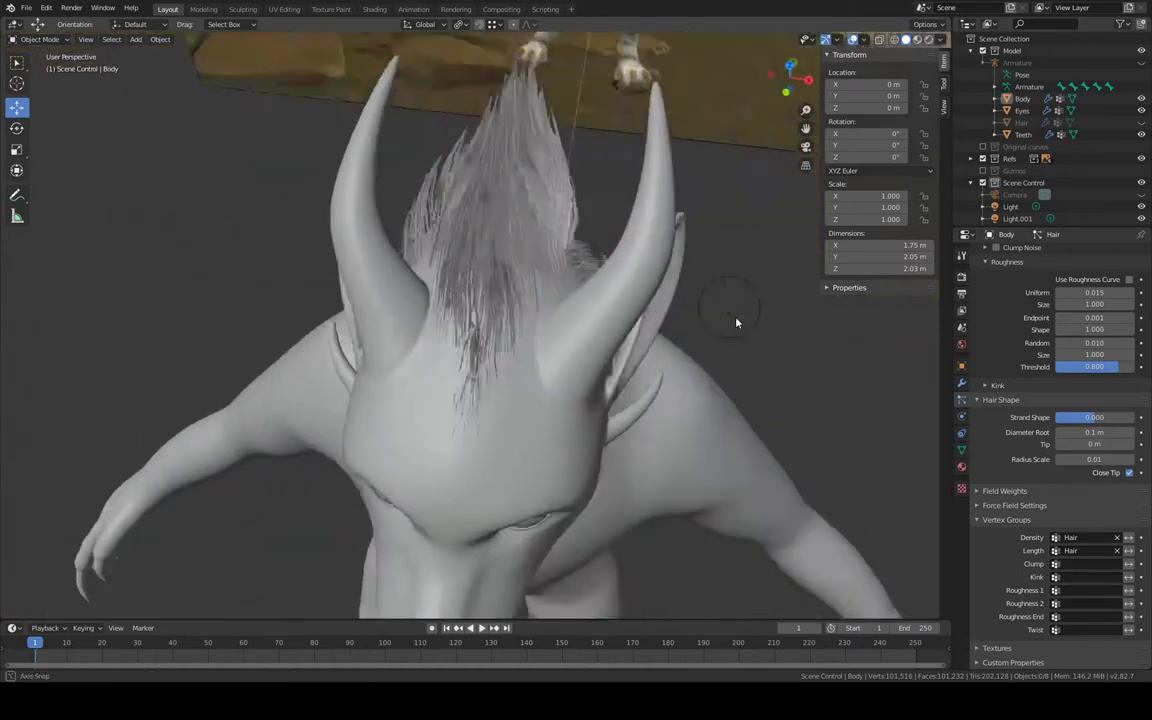
{"action": "mouse_move", "coordinate": [735, 319]}
{"action": "middle_mouse_down"}
{"action": "mouse_move", "coordinate": [690, 324]}
{"action": "mouse_move", "coordinate": [764, 406]}
{"action": "mouse_move", "coordinate": [726, 421]}
{"action": "mouse_move", "coordinate": [624, 282]}
{"action": "mouse_move", "coordinate": [677, 271]}
{"action": "middle_mouse_up"}
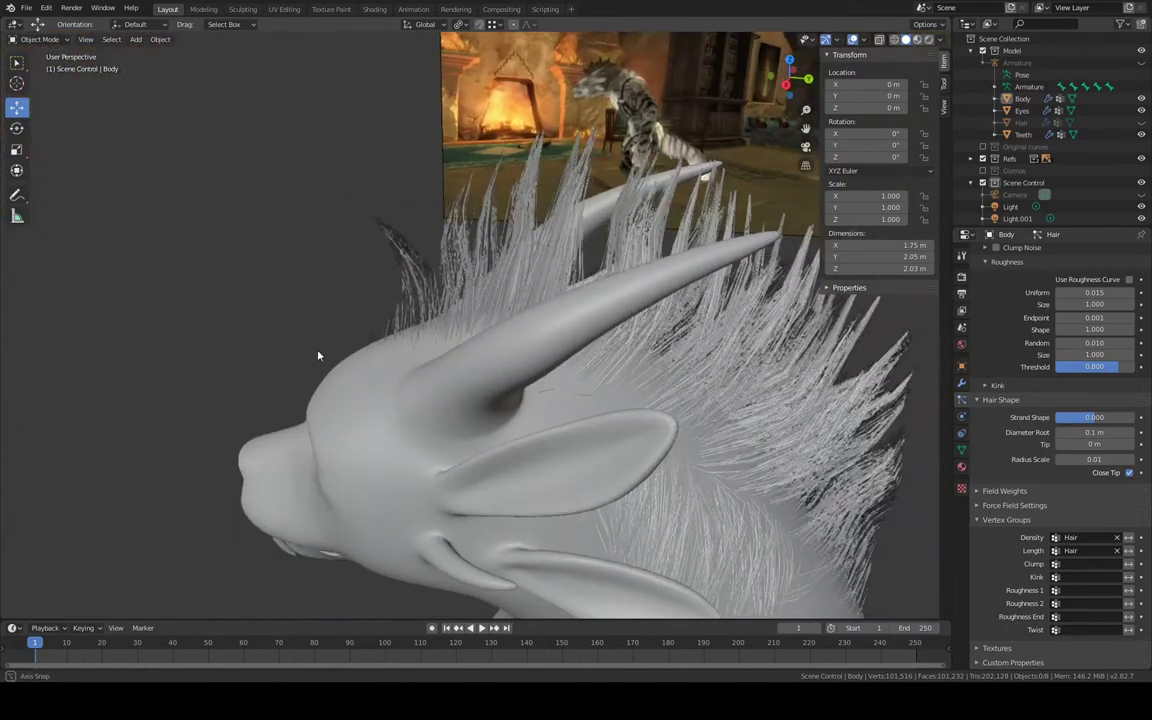
{"action": "mouse_move", "coordinate": [285, 314]}
{"action": "middle_mouse_down"}
{"action": "mouse_move", "coordinate": [324, 342]}
{"action": "mouse_move", "coordinate": [450, 314]}
{"action": "mouse_move", "coordinate": [296, 311]}
{"action": "mouse_move", "coordinate": [446, 359]}
{"action": "mouse_move", "coordinate": [388, 405]}
{"action": "middle_mouse_up"}
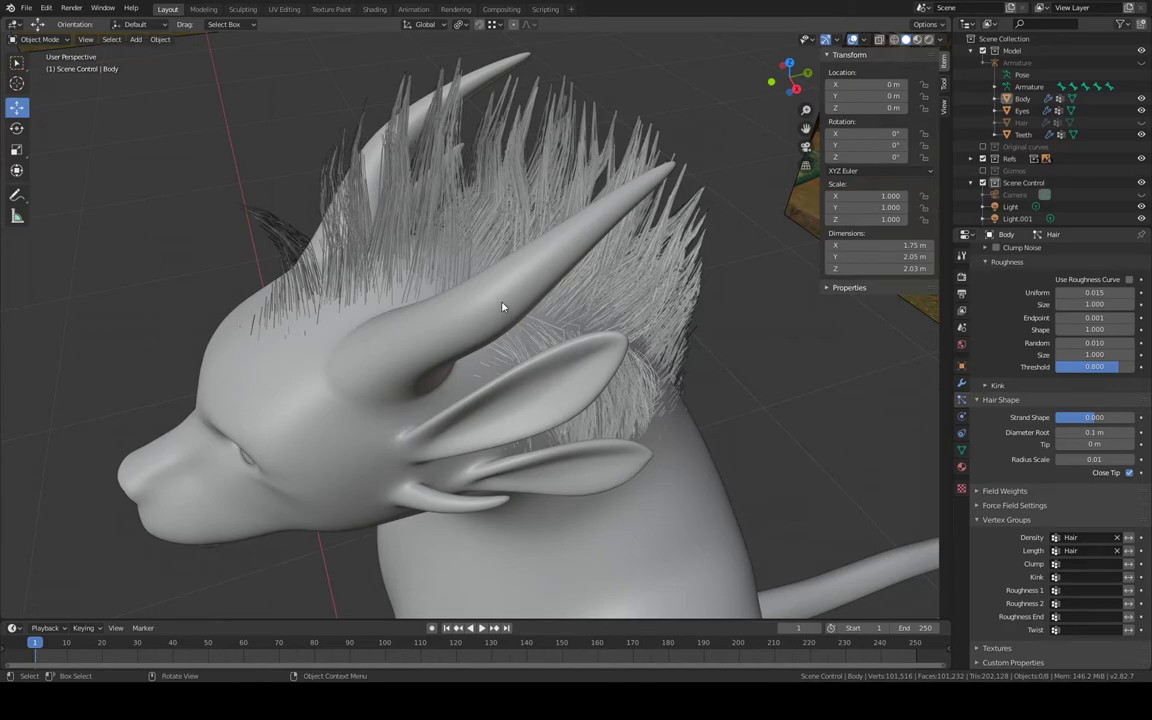
{"action": "mouse_move", "coordinate": [425, 295]}
{"action": "middle_mouse_down"}
{"action": "mouse_move", "coordinate": [662, 281]}
{"action": "mouse_move", "coordinate": [432, 247]}
{"action": "mouse_move", "coordinate": [419, 309]}
{"action": "mouse_move", "coordinate": [372, 373]}
{"action": "mouse_move", "coordinate": [478, 347]}
{"action": "mouse_move", "coordinate": [270, 309]}
{"action": "mouse_move", "coordinate": [282, 289]}
{"action": "mouse_move", "coordinate": [500, 285]}
{"action": "mouse_move", "coordinate": [411, 300]}
{"action": "mouse_move", "coordinate": [540, 321]}
{"action": "middle_mouse_up"}
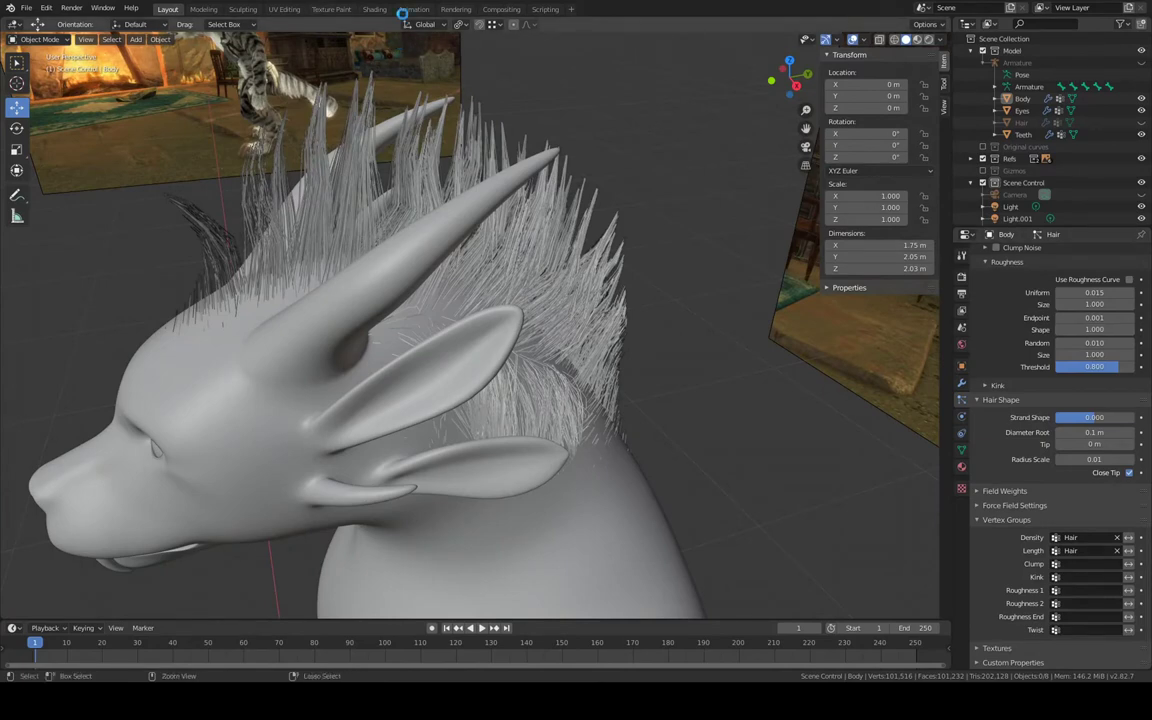
{"action": "key", "text": "ctrl+s"}
Switch to the Shading workspace and enlarge the 3D viewport over the node editor.
{"action": "left_click", "coordinate": [374, 9]}
{"action": "middle_click_drag", "start_coordinate": [601, 148], "coordinate": [571, 130]}
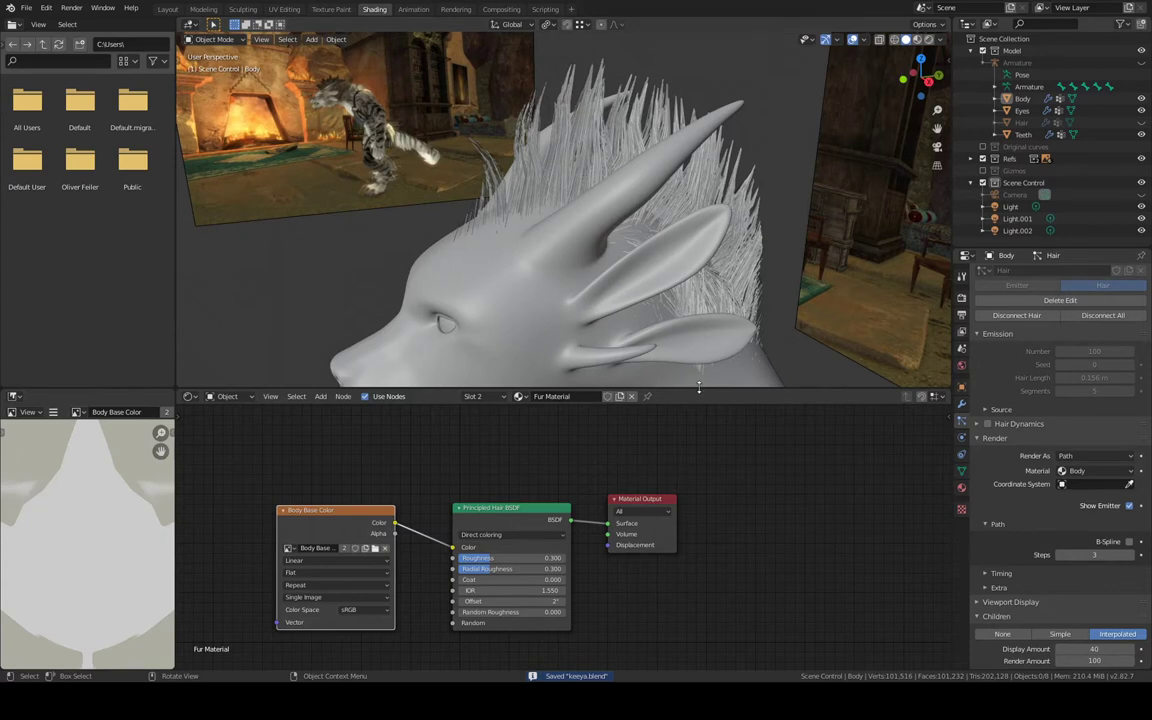
{"action": "left_click_drag", "start_coordinate": [700, 388], "coordinate": [650, 425]}
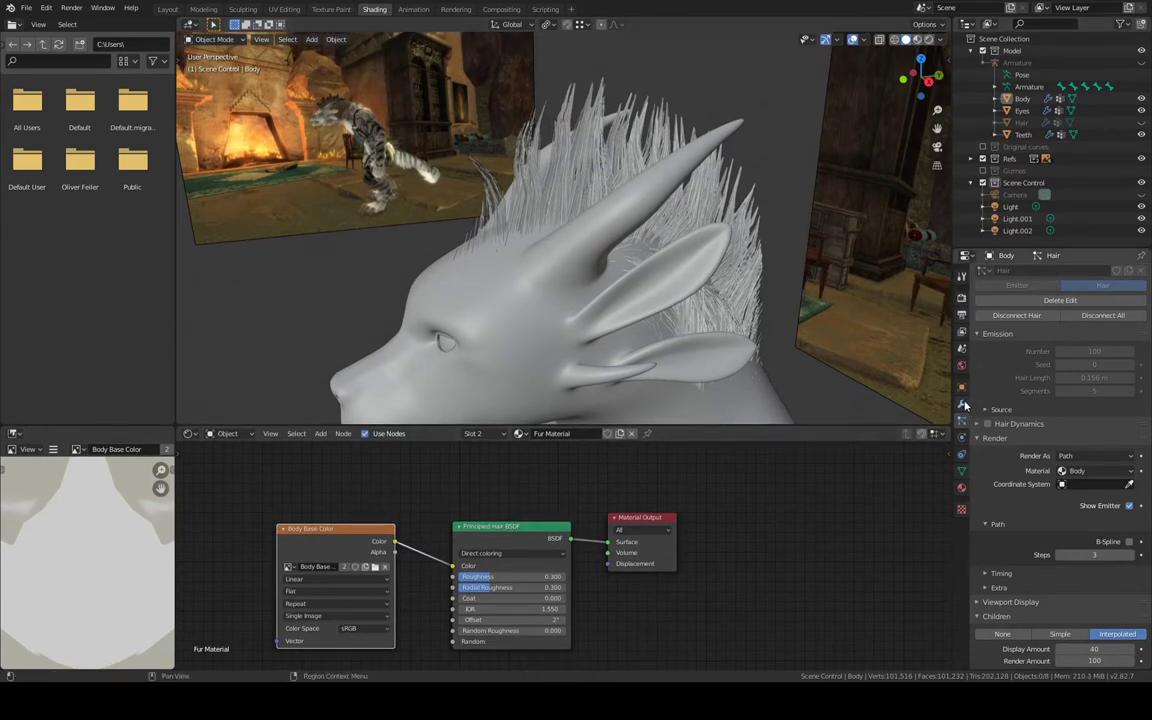
Add a third material slot to the Body with a new material named 'Hair Material'.
{"action": "left_click", "coordinate": [962, 487]}
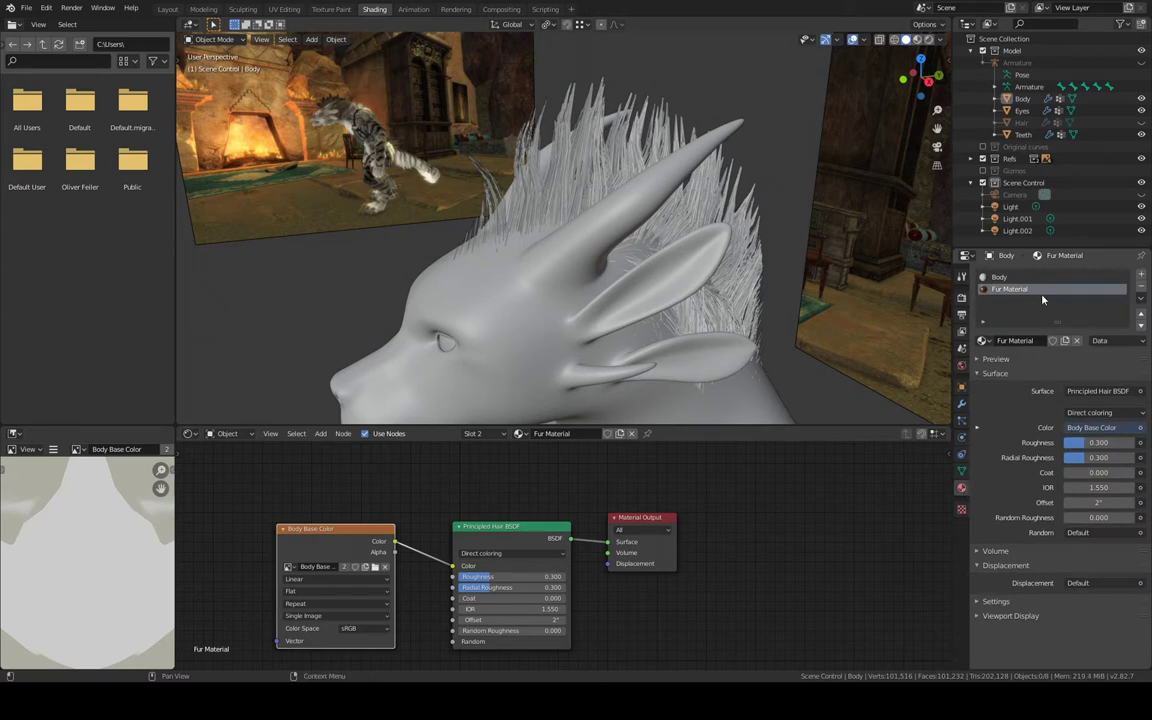
{"action": "left_click", "coordinate": [1030, 359]}
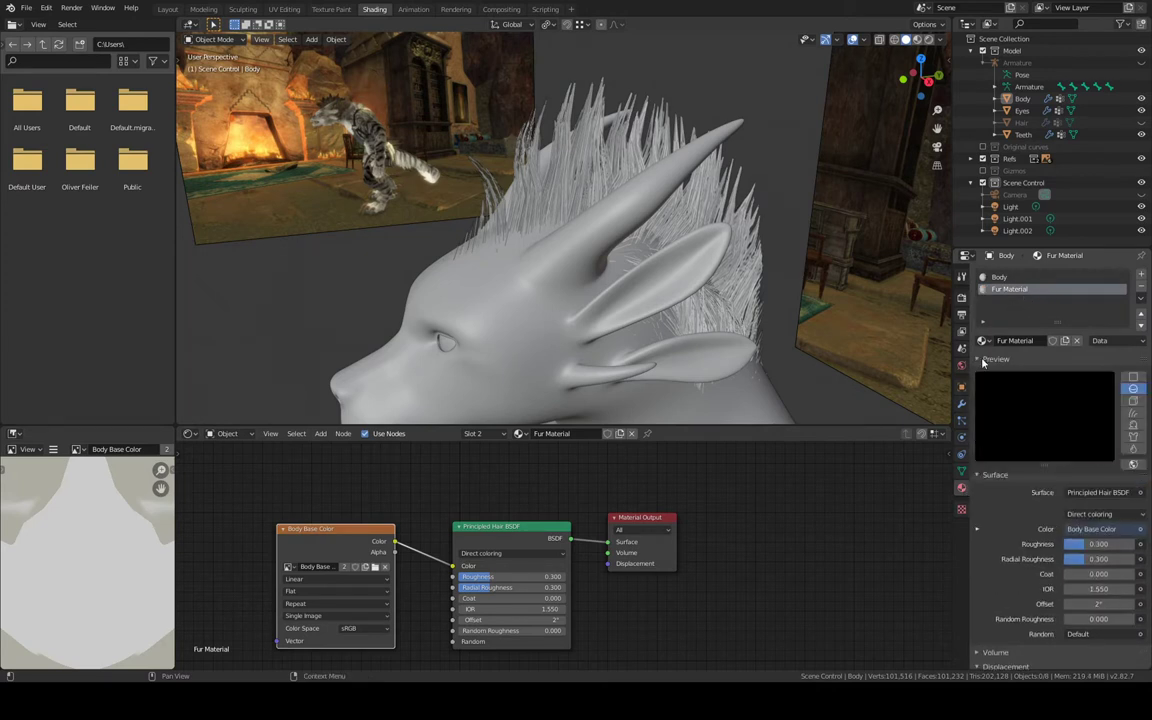
{"action": "left_click", "coordinate": [1141, 276]}
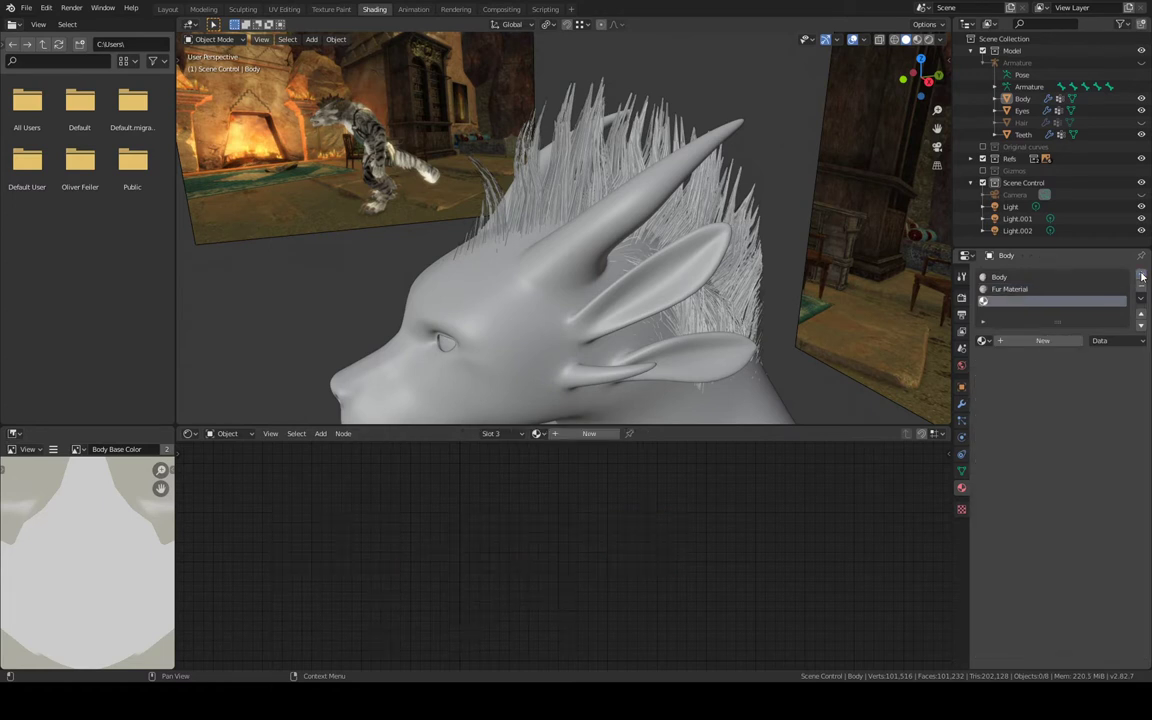
{"action": "left_click", "coordinate": [1030, 341]}
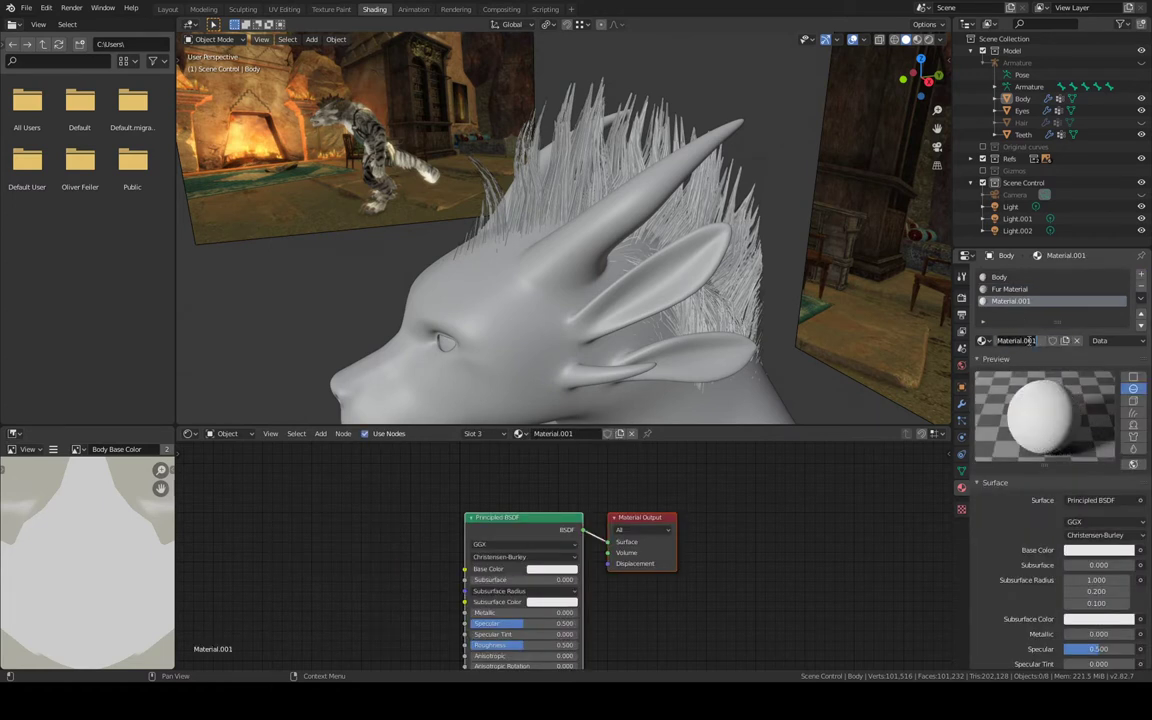
{"action": "type", "text": "Hair Mater"}
{"action": "type", "text": "ial"}
{"action": "key", "text": "Return"}
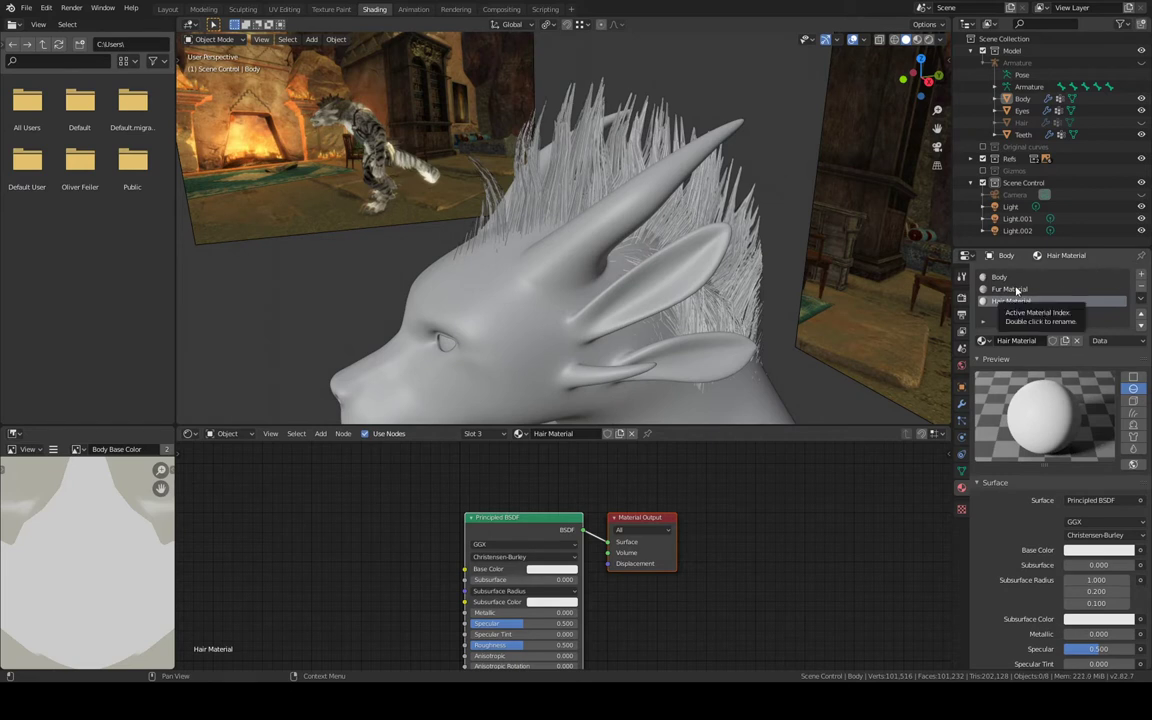
{"action": "left_click", "coordinate": [1012, 289]}
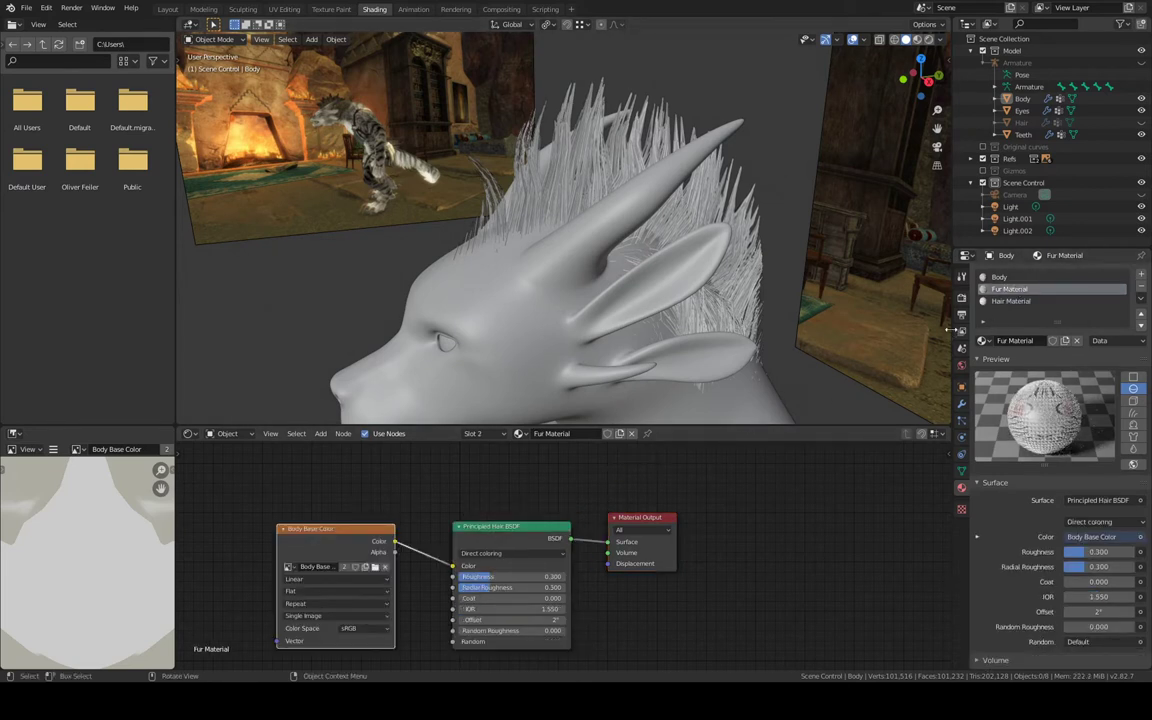
{"action": "left_click", "coordinate": [1010, 302]}
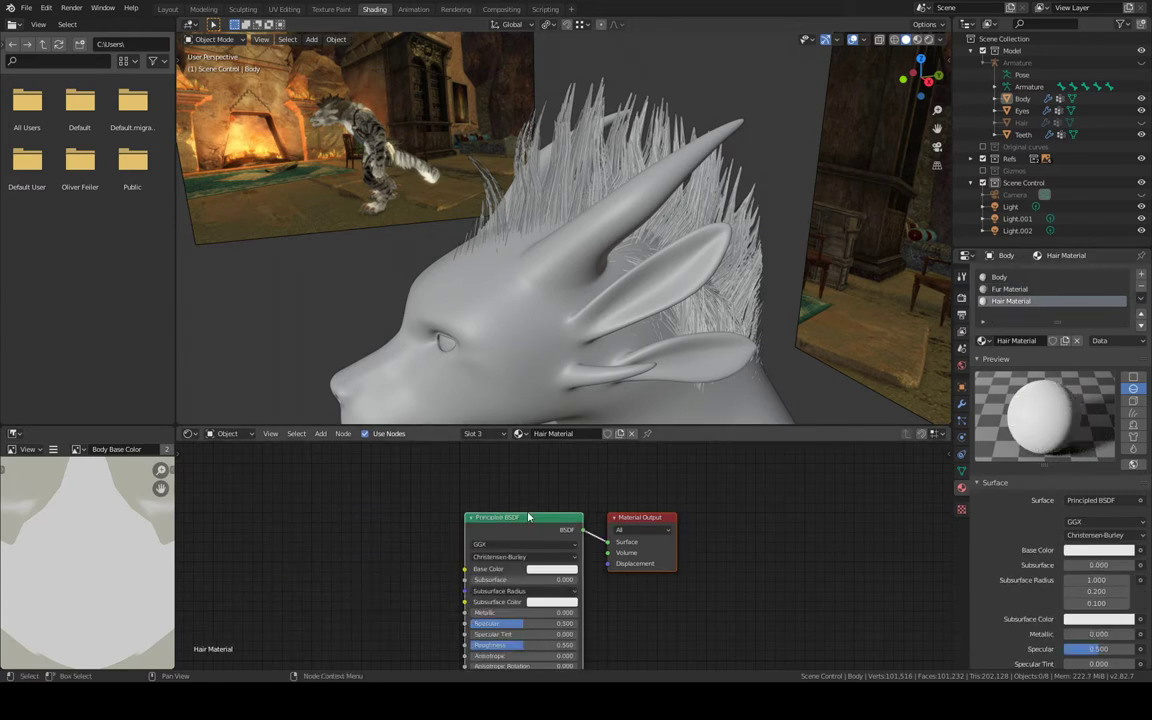
Replace the default shader with a Principled Hair BSDF wired to the Material Output.
{"action": "left_click", "coordinate": [502, 520]}
{"action": "key", "text": "x"}
{"action": "key", "text": "shift+a"}
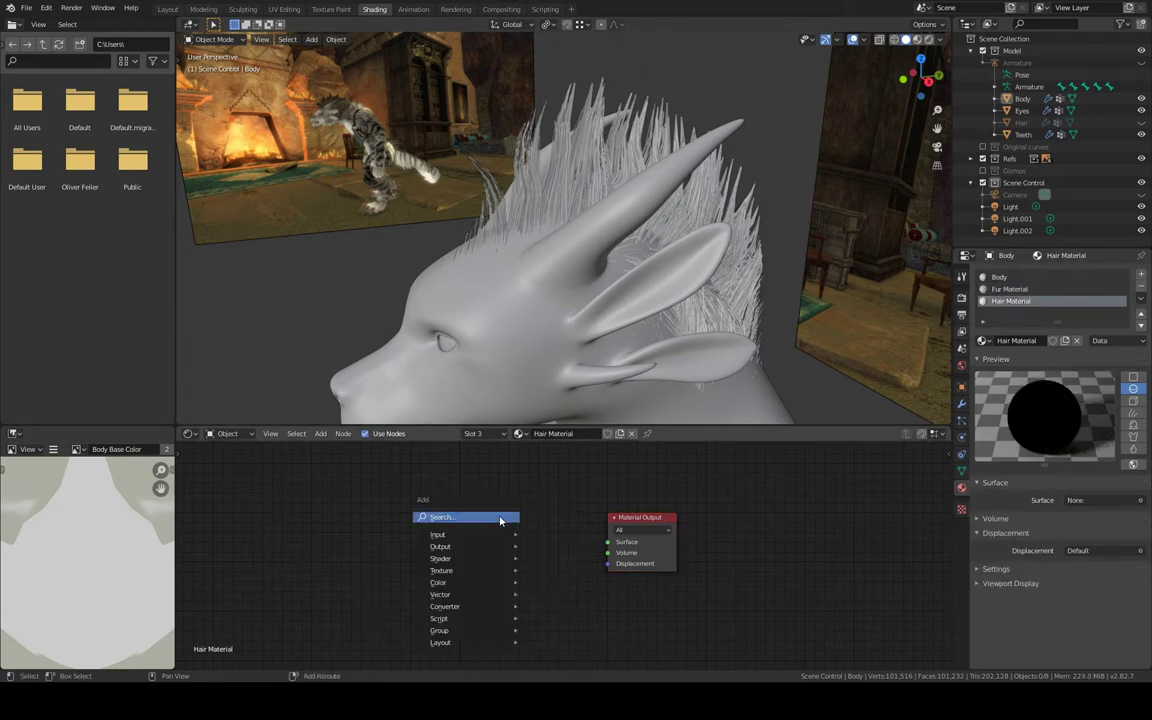
{"action": "type", "text": "hai"}
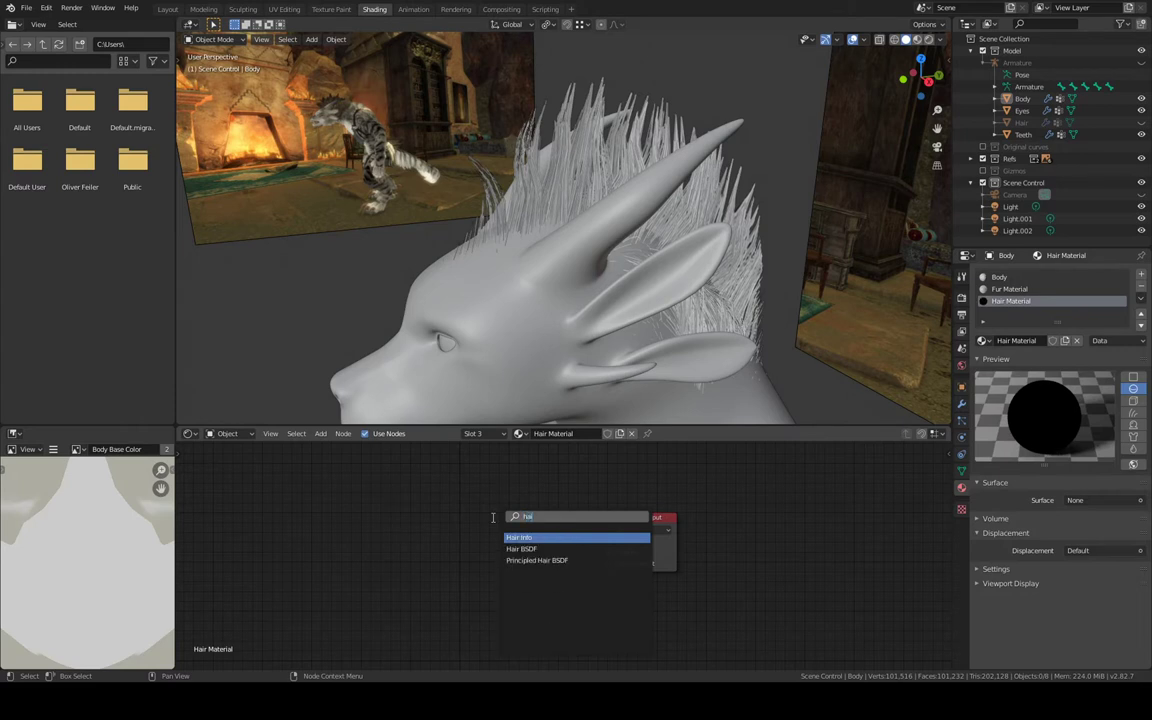
{"action": "key", "text": "Down"}
{"action": "key", "text": "Down"}
{"action": "key", "text": "Return"}
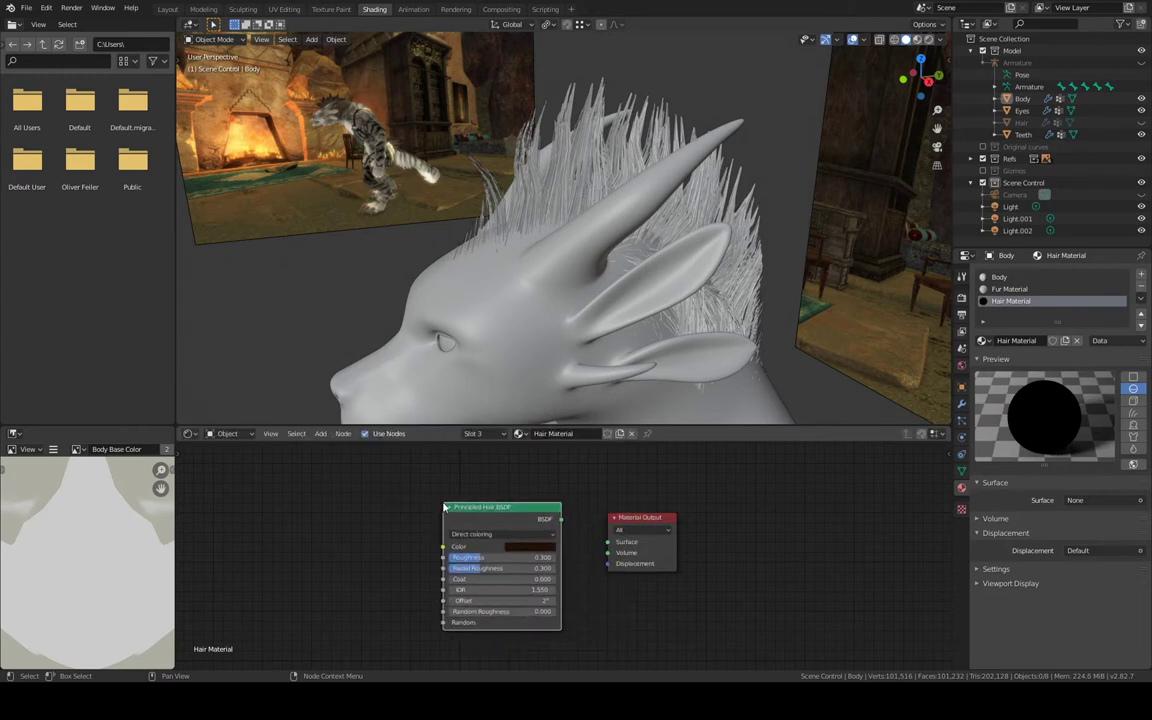
{"action": "left_click", "coordinate": [557, 532]}
{"action": "left_click_drag", "start_coordinate": [561, 519], "coordinate": [607, 541]}
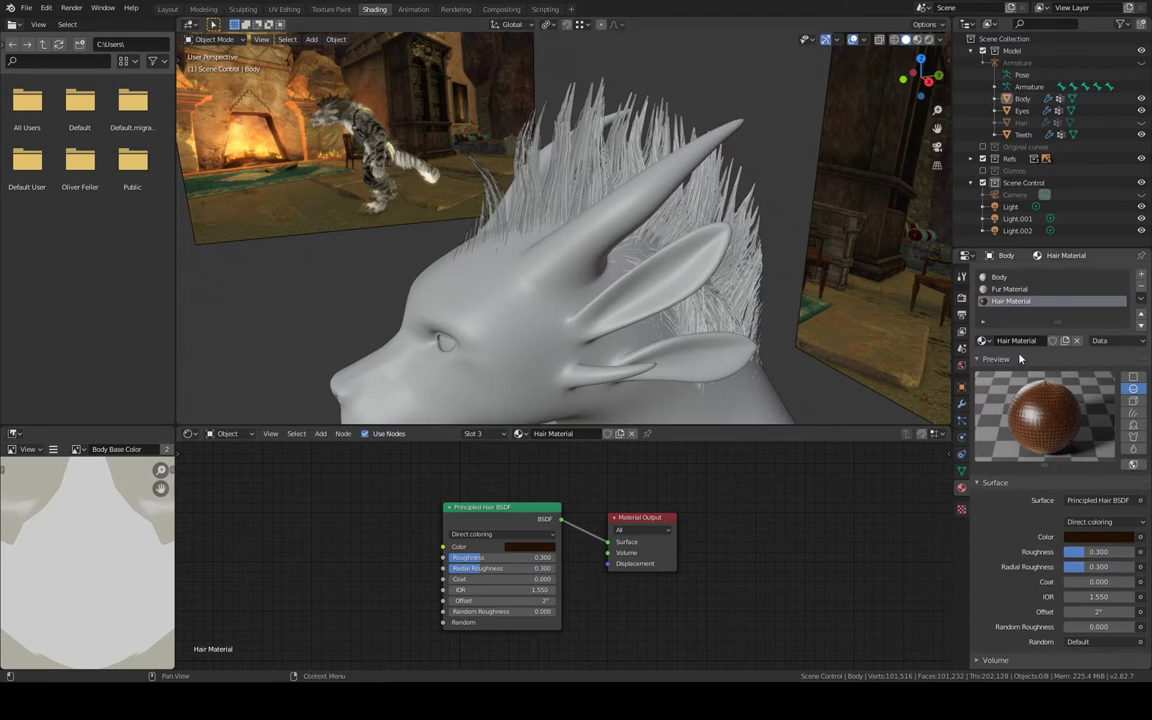
Assign Hair Material to the Hair particle system's render settings.
{"action": "left_click", "coordinate": [962, 405]}
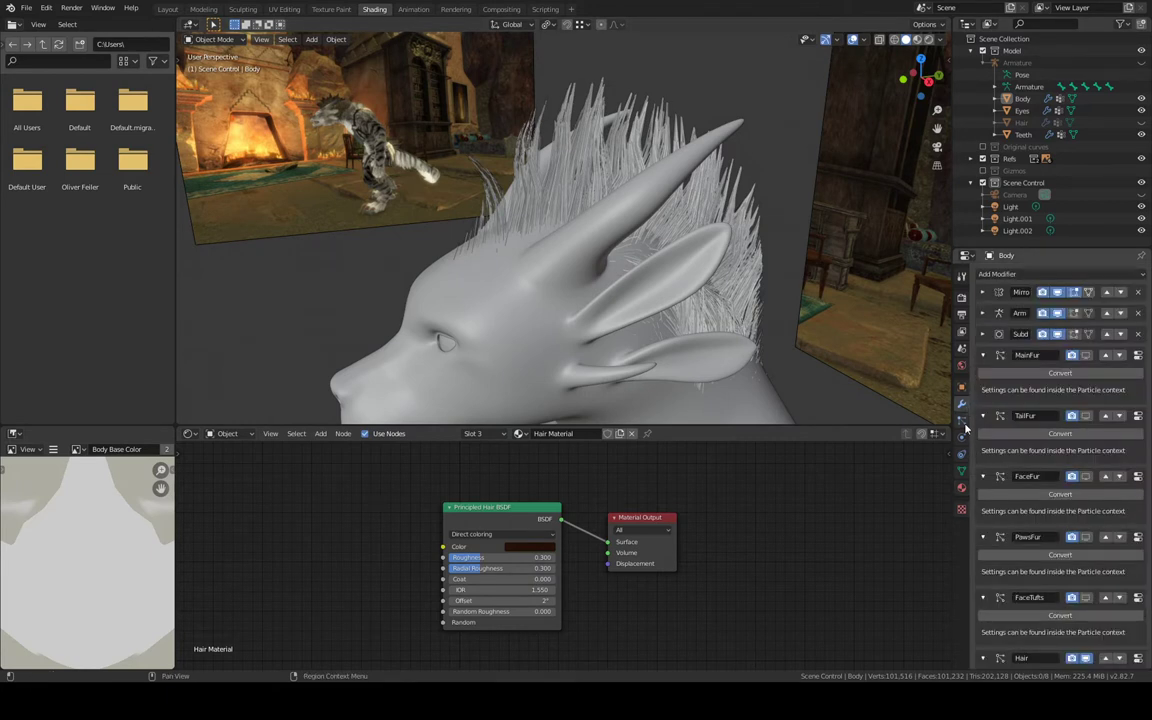
{"action": "left_click", "coordinate": [962, 421]}
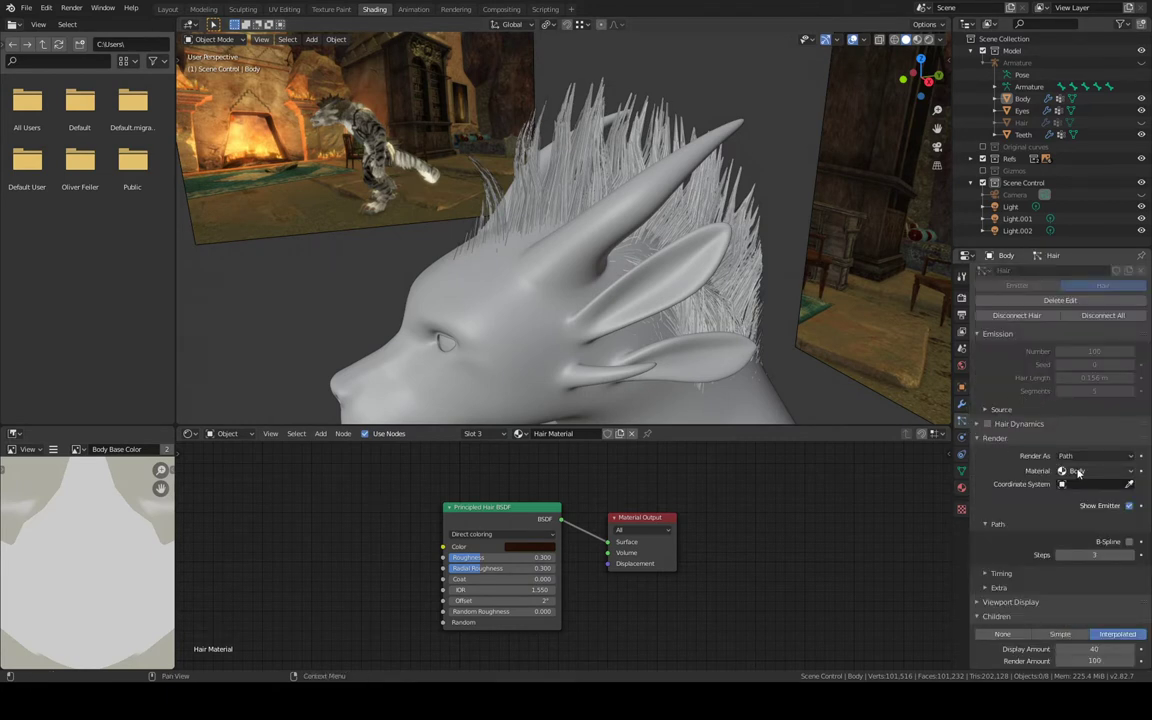
{"action": "left_click", "coordinate": [1131, 472]}
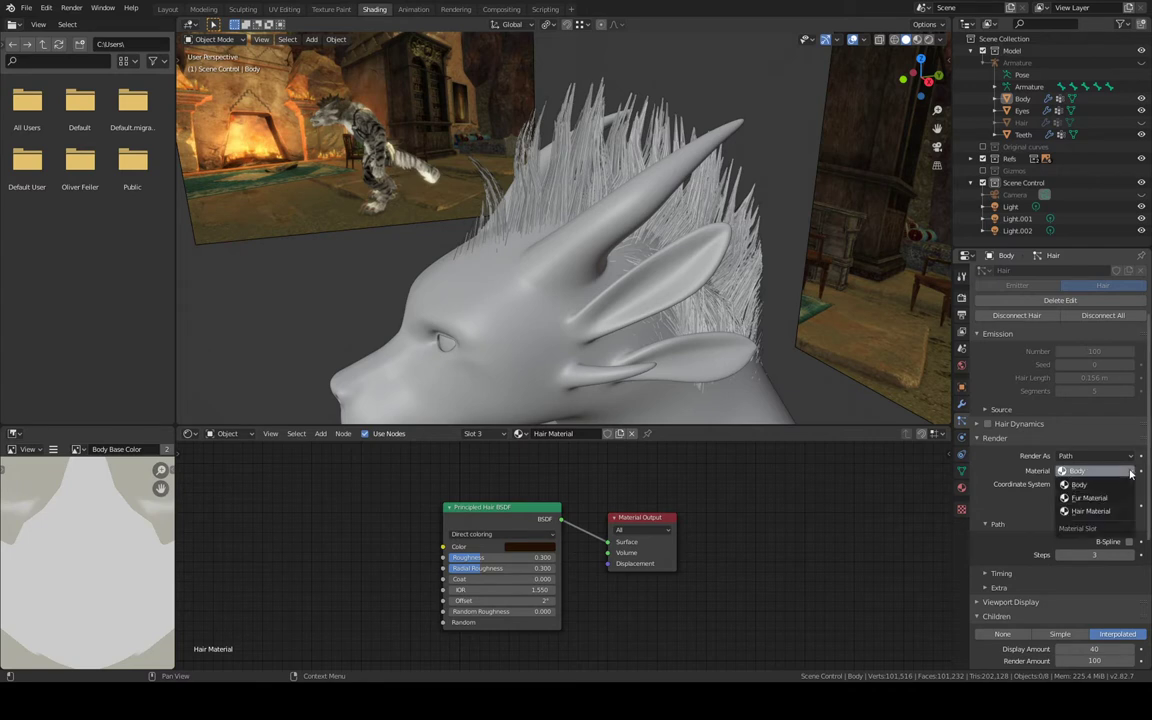
{"action": "left_click", "coordinate": [1082, 511]}
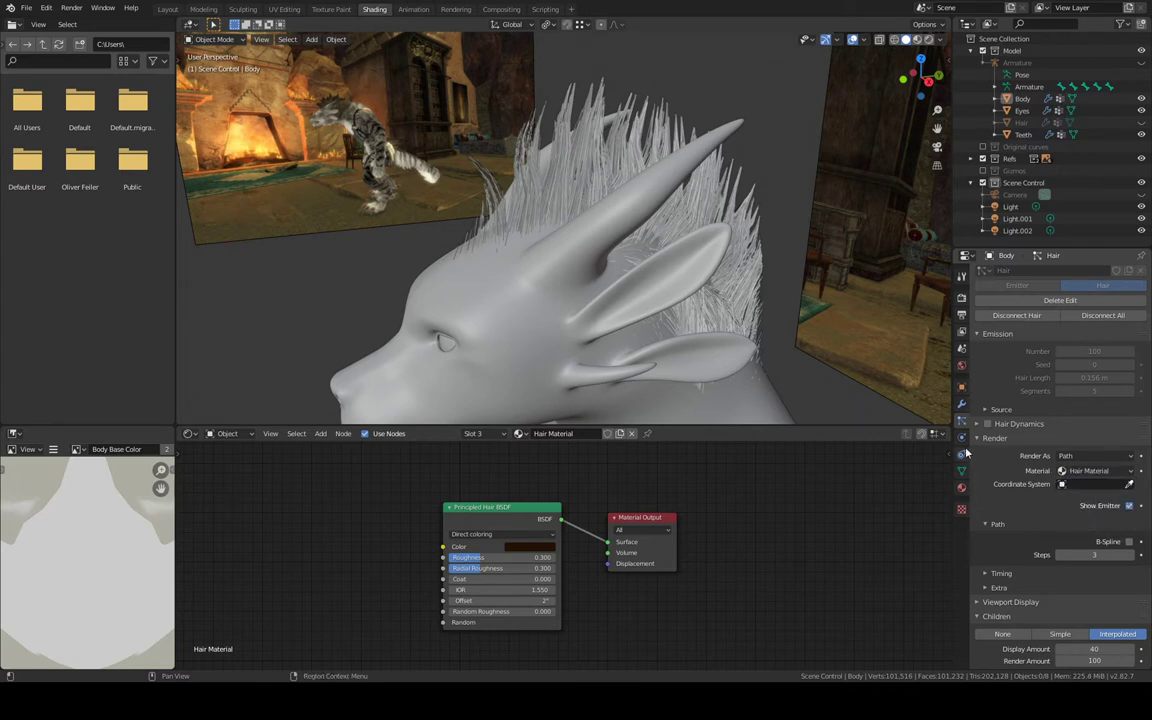
{"action": "scroll", "coordinate": [979, 396], "scroll_direction": "up", "scroll_amount": 3}
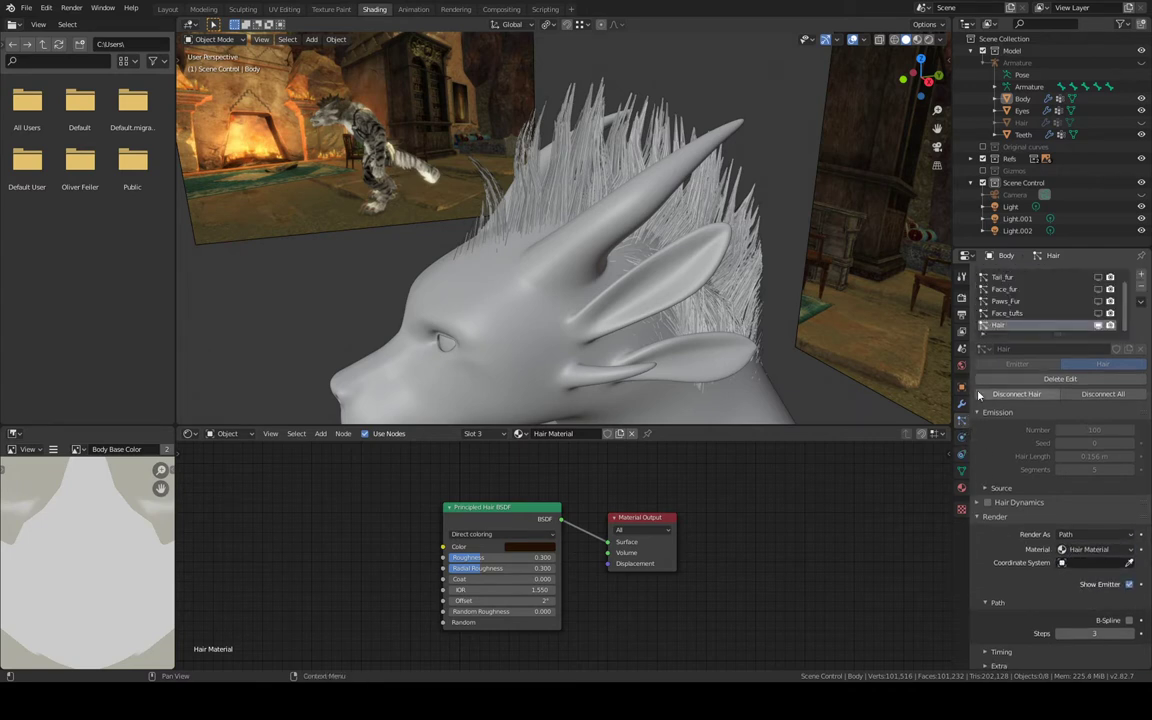
Show the Face_fur particles in the viewport and preview the creature in Rendered shading.
{"action": "left_click", "coordinate": [1098, 289]}
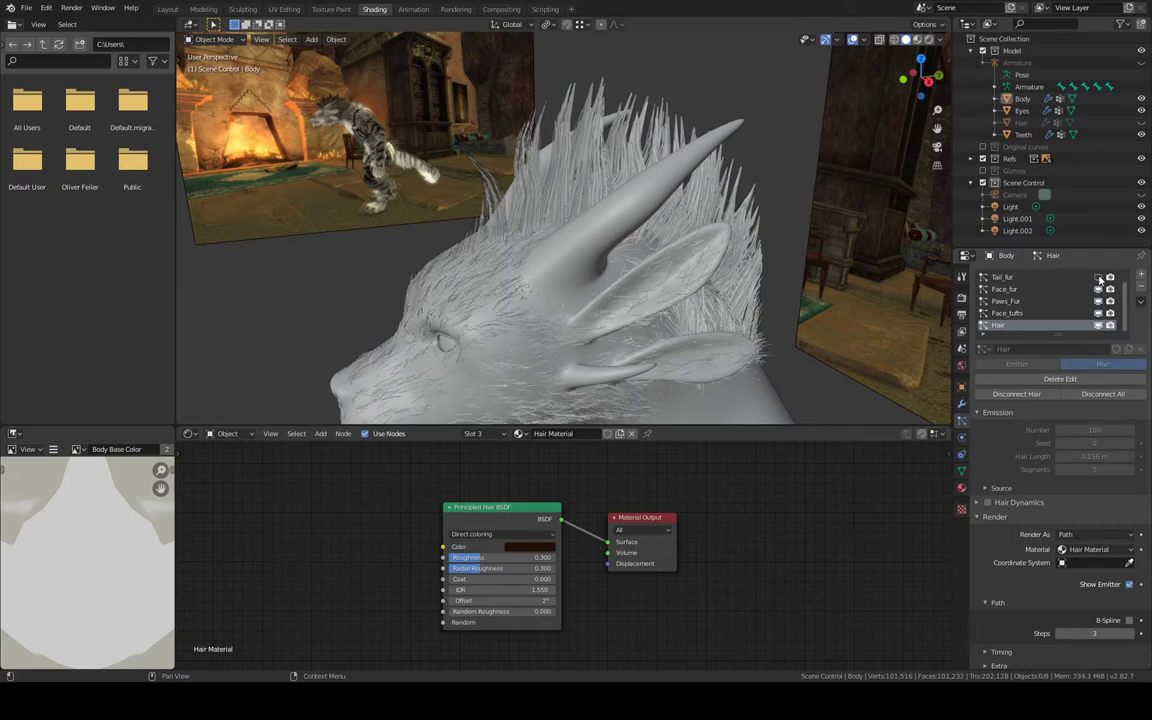
{"action": "scroll", "coordinate": [1088, 300], "scroll_direction": "up", "scroll_amount": 1}
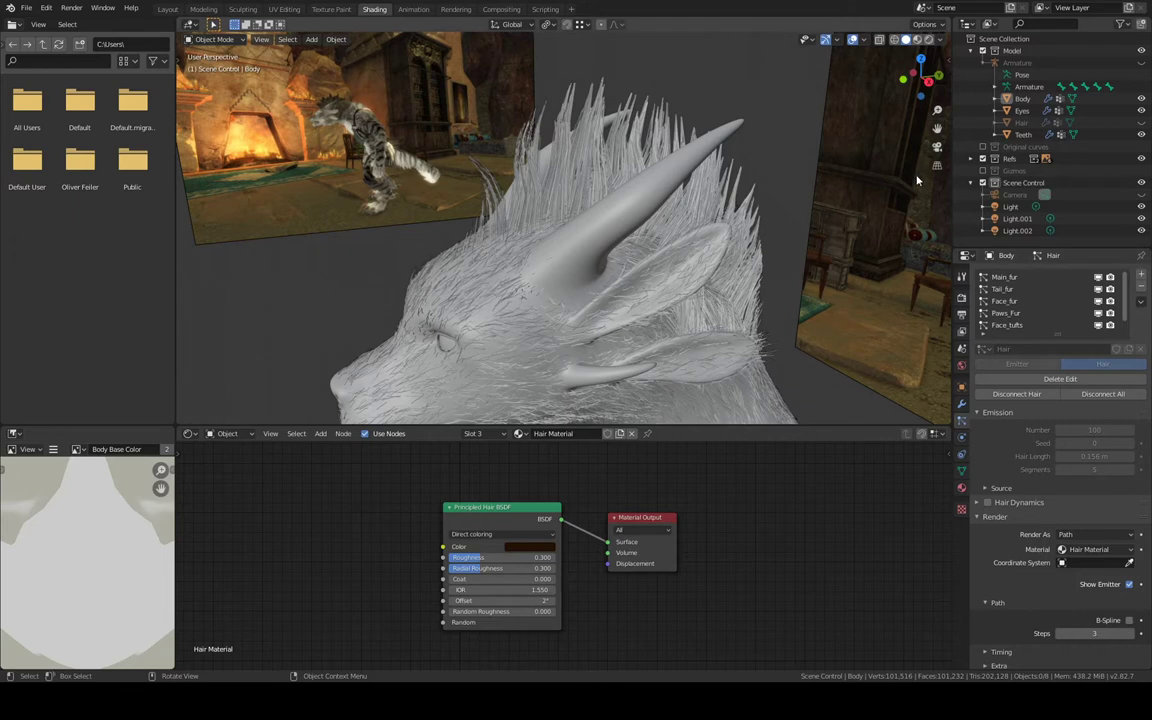
{"action": "left_click", "coordinate": [930, 40]}
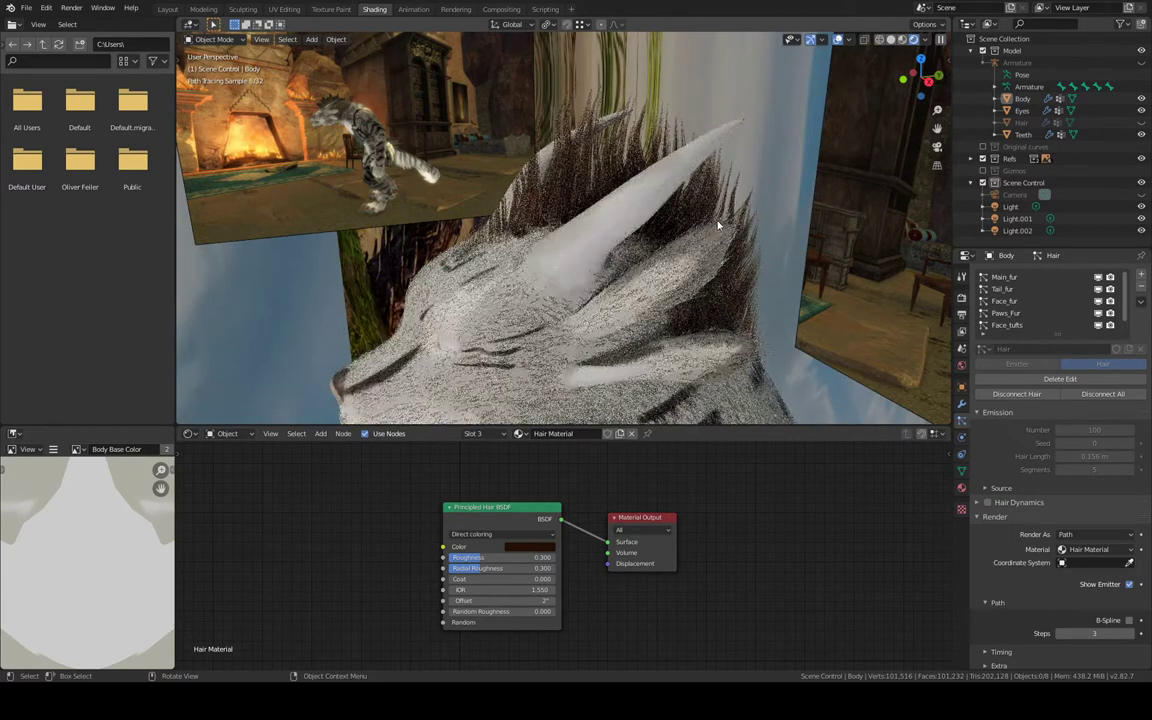
Inspect the rendered striped fur from several angles, including the Numpad 3 side view.
{"action": "middle_click_drag", "start_coordinate": [740, 218], "coordinate": [685, 218], "text": "shift"}
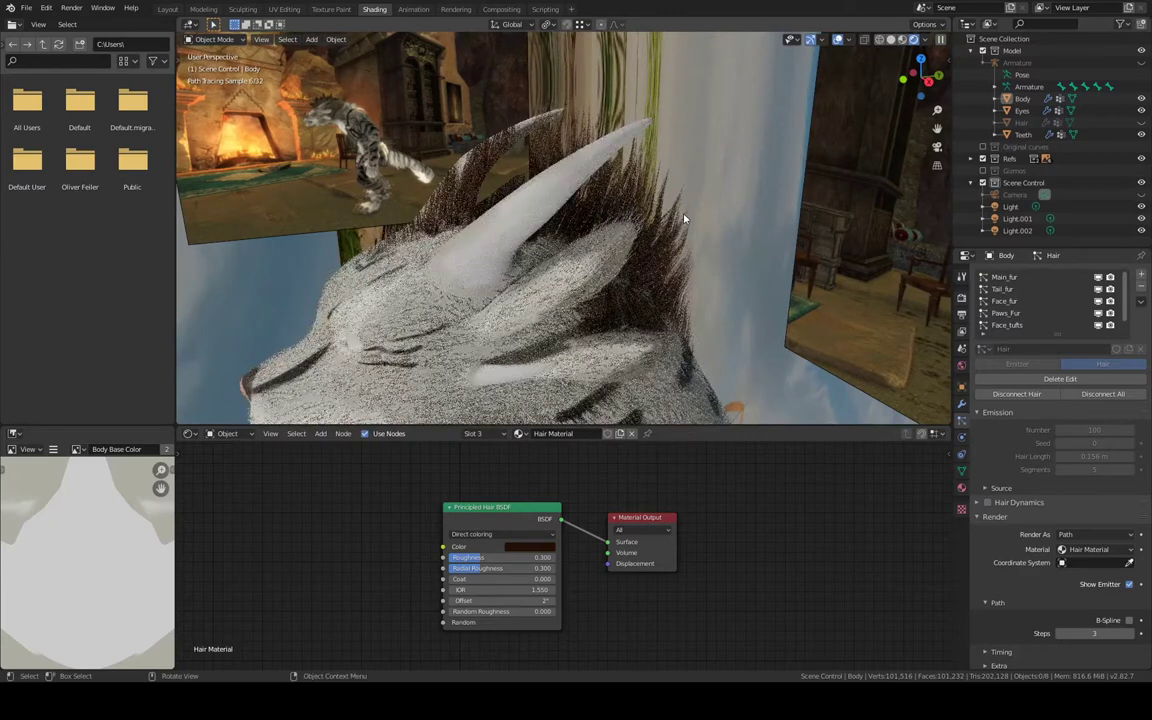
{"action": "key", "text": "KP_3"}
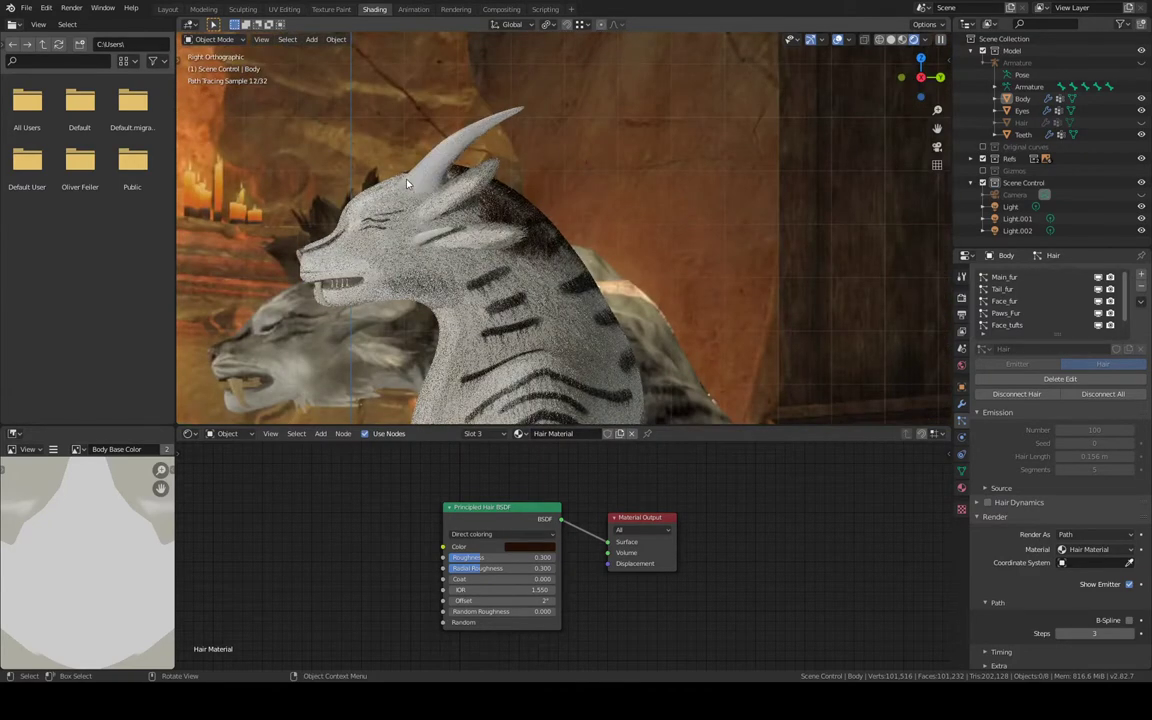
{"action": "mouse_move", "coordinate": [407, 183]}
{"action": "middle_mouse_down"}
{"action": "mouse_move", "coordinate": [500, 250]}
{"action": "mouse_move", "coordinate": [427, 204]}
{"action": "middle_mouse_up"}
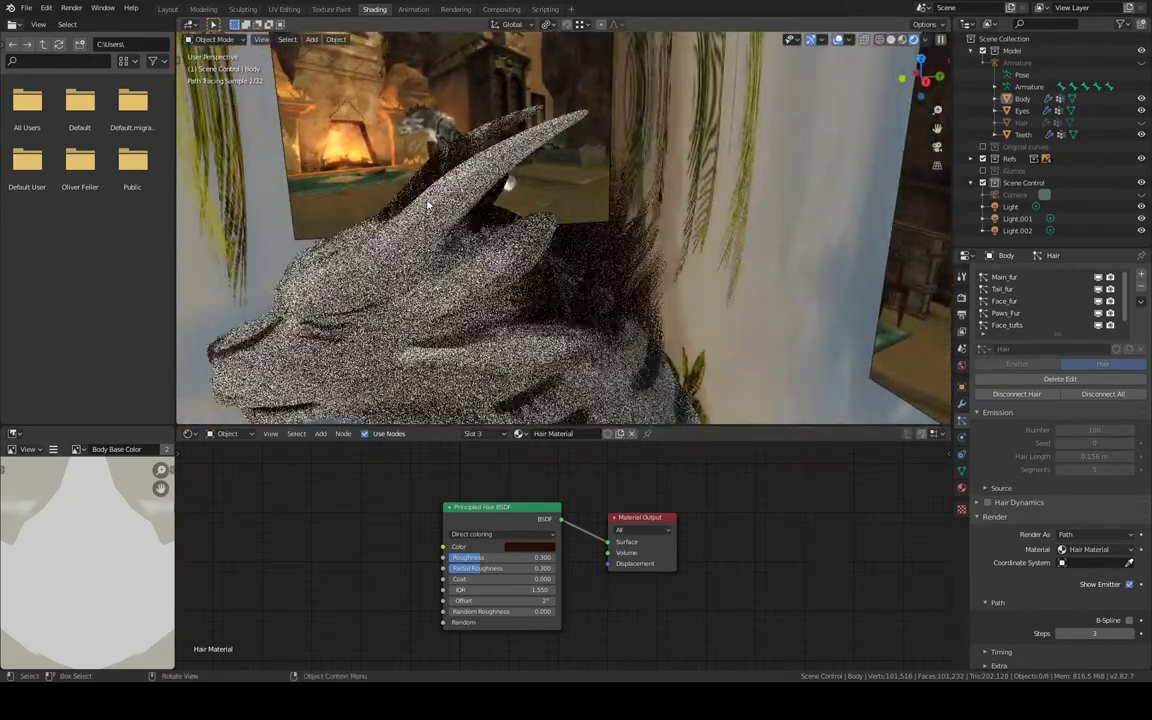
{"action": "scroll", "coordinate": [510, 182], "scroll_direction": "down", "scroll_amount": 3}
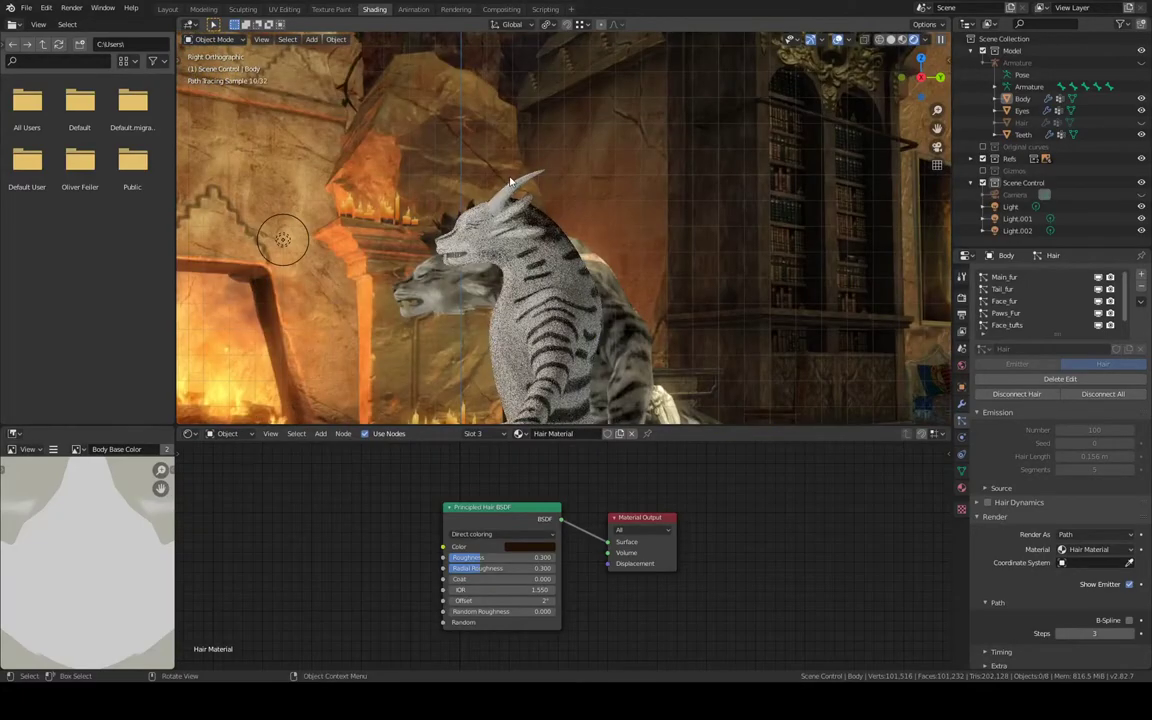
{"action": "mouse_move", "coordinate": [510, 182]}
{"action": "middle_mouse_down"}
{"action": "mouse_move", "coordinate": [544, 173]}
{"action": "mouse_move", "coordinate": [484, 185]}
{"action": "mouse_move", "coordinate": [491, 206]}
{"action": "mouse_move", "coordinate": [446, 202]}
{"action": "middle_mouse_up"}
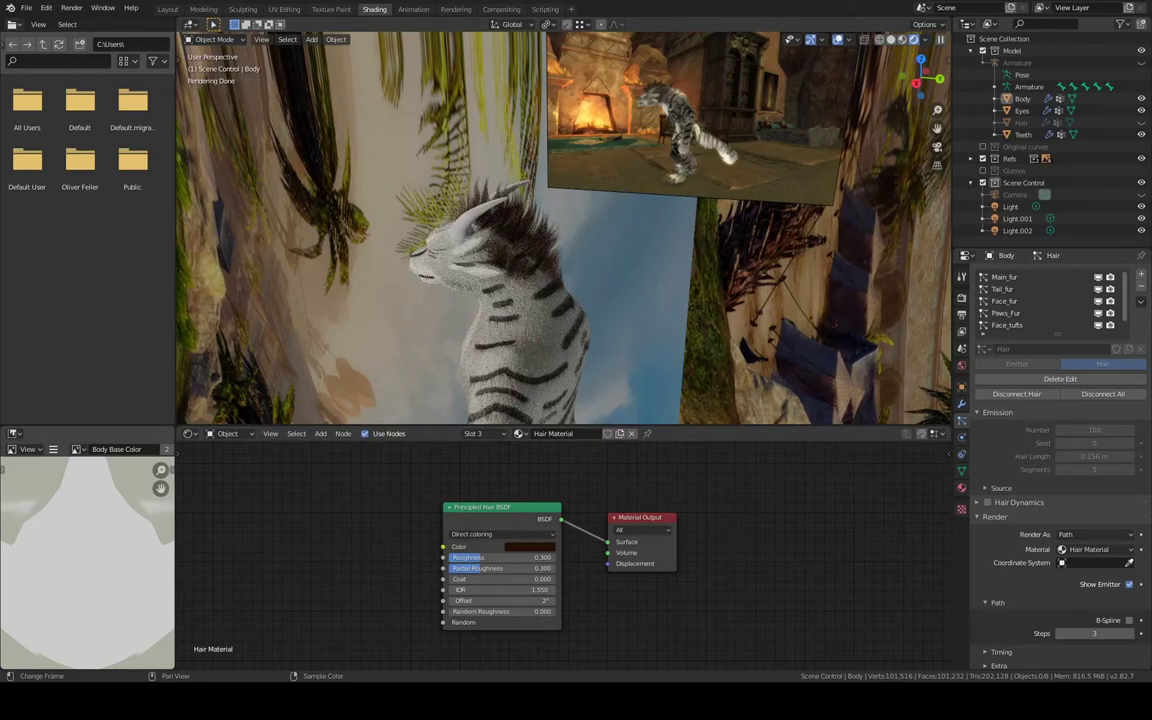
{"action": "mouse_move", "coordinate": [628, 253]}
{"action": "middle_mouse_down"}
{"action": "mouse_move", "coordinate": [701, 252]}
{"action": "mouse_move", "coordinate": [709, 240]}
{"action": "mouse_move", "coordinate": [690, 235]}
{"action": "middle_mouse_up"}
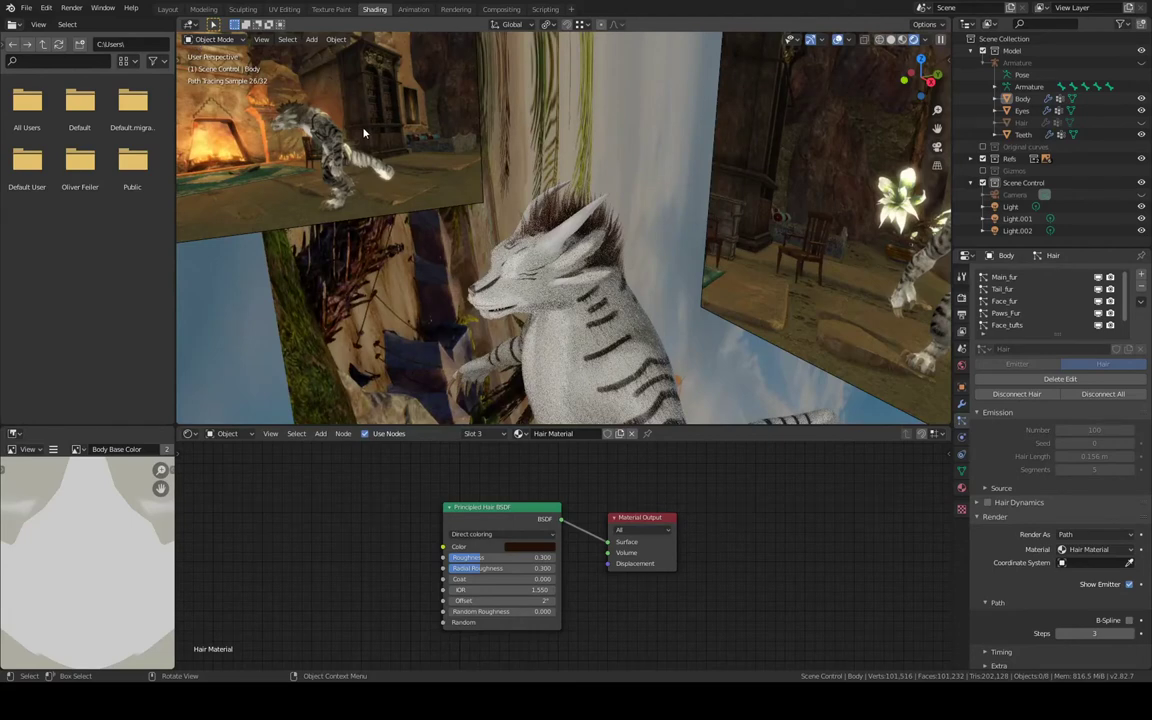
Bring the second reference into view and switch back to Solid shading, zoomed out.
{"action": "middle_click_drag", "start_coordinate": [326, 113], "coordinate": [388, 150]}
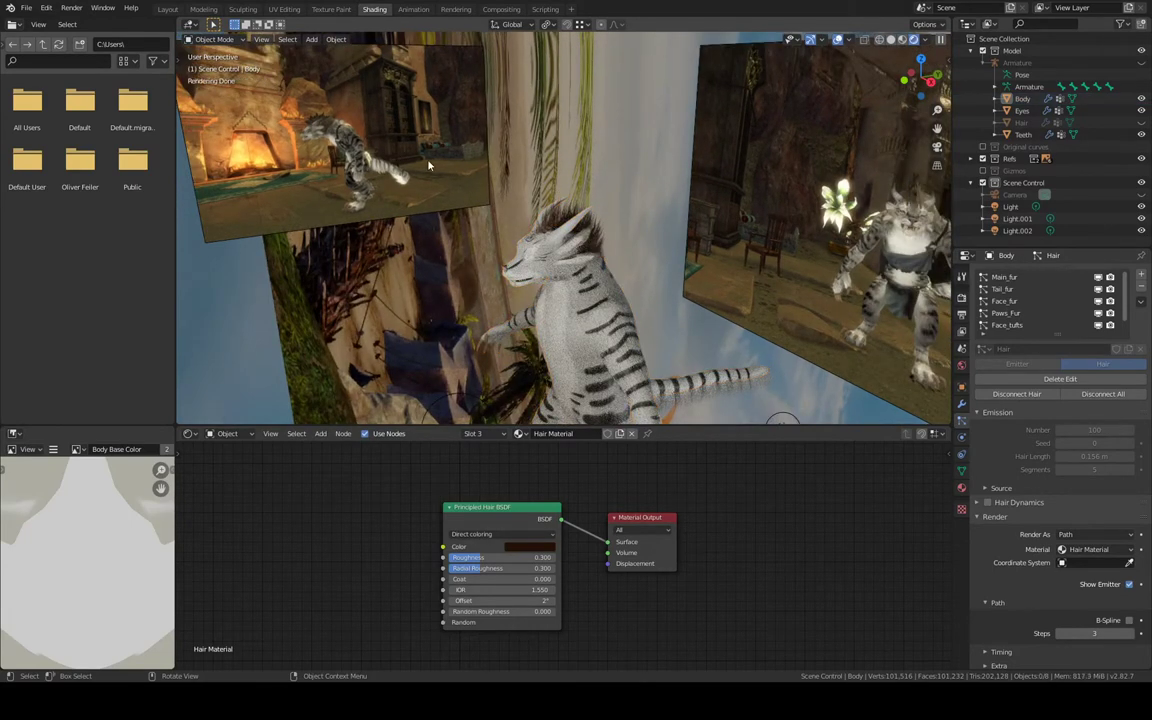
{"action": "scroll", "coordinate": [463, 135], "scroll_direction": "down", "scroll_amount": 5}
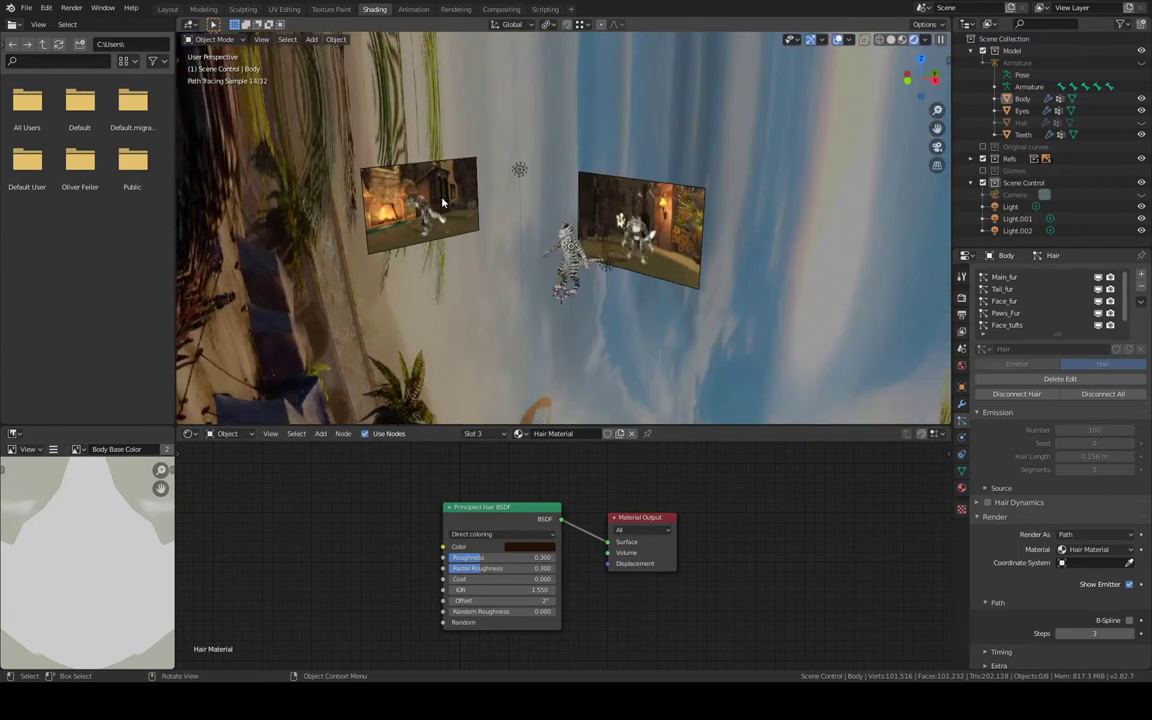
{"action": "left_click", "coordinate": [890, 39]}
{"action": "scroll", "coordinate": [349, 158], "scroll_direction": "up", "scroll_amount": 3}
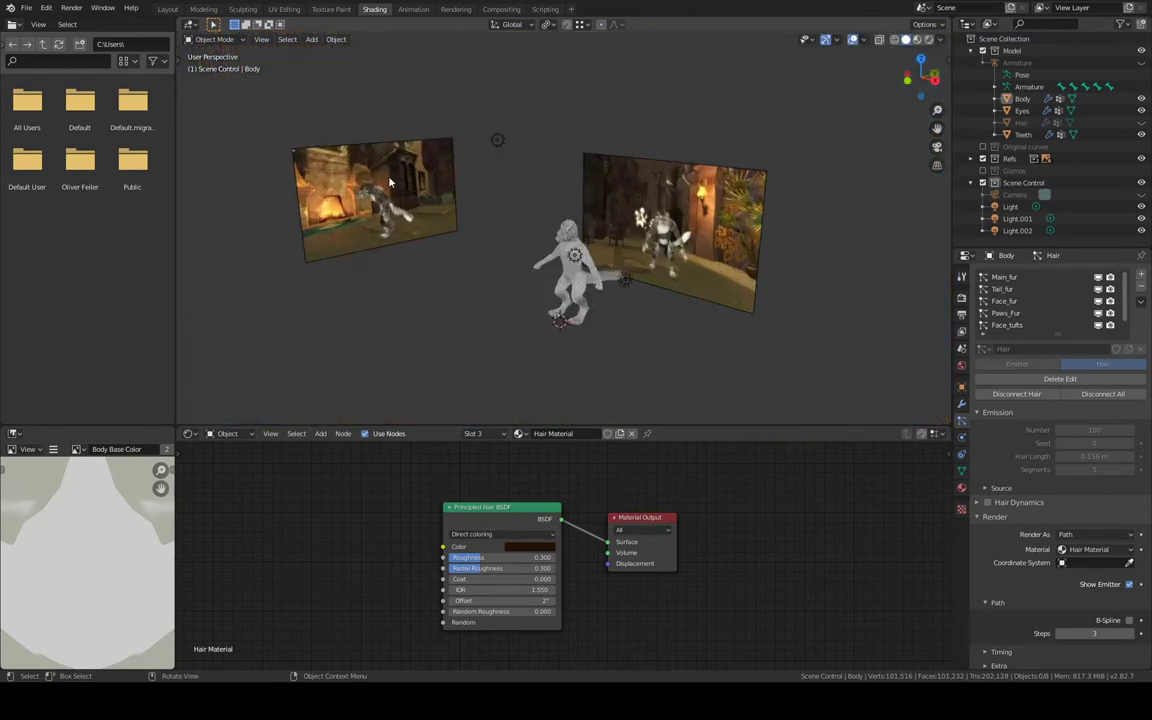
Select Empty.001 under the expanded Refs collection and expand its Viewport Display settings.
{"action": "left_click", "coordinate": [214, 39]}
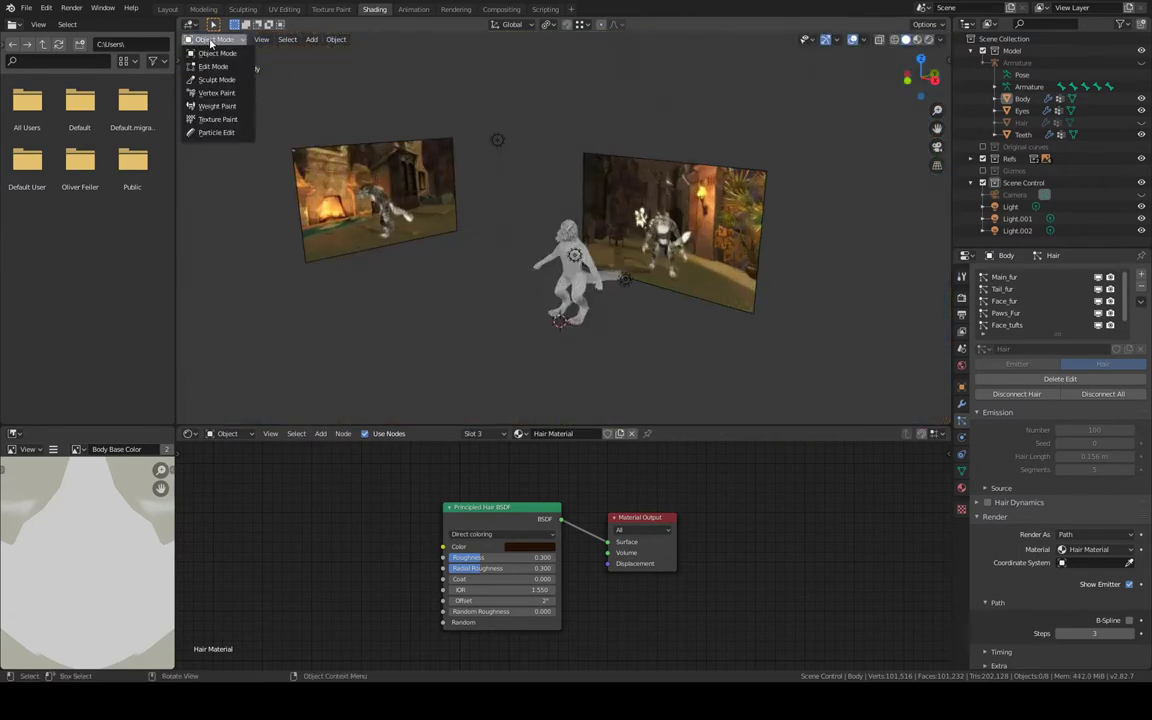
{"action": "left_click", "coordinate": [210, 58]}
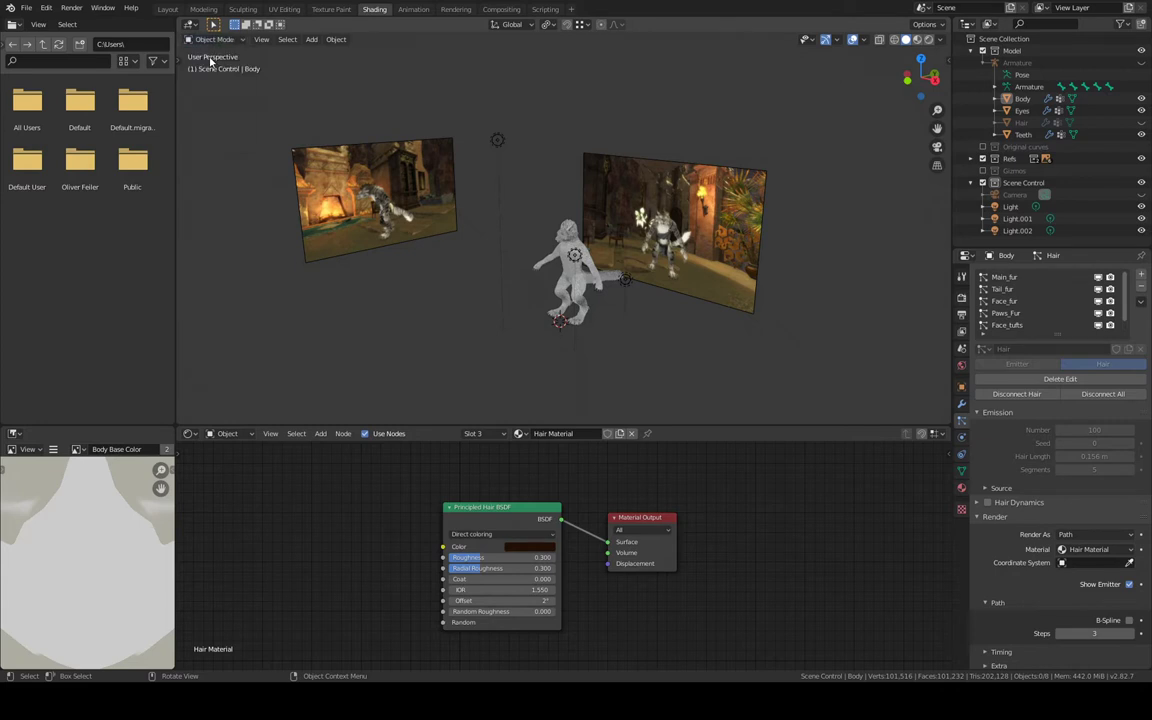
{"action": "left_click", "coordinate": [497, 140]}
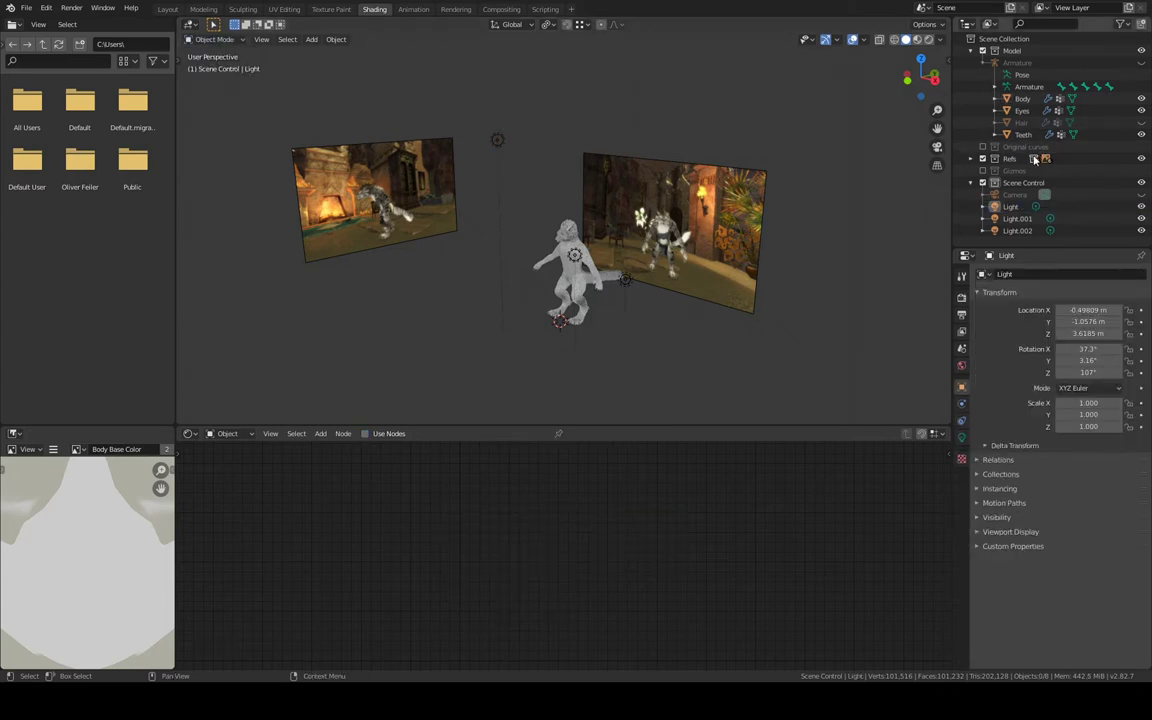
{"action": "left_click", "coordinate": [1034, 159]}
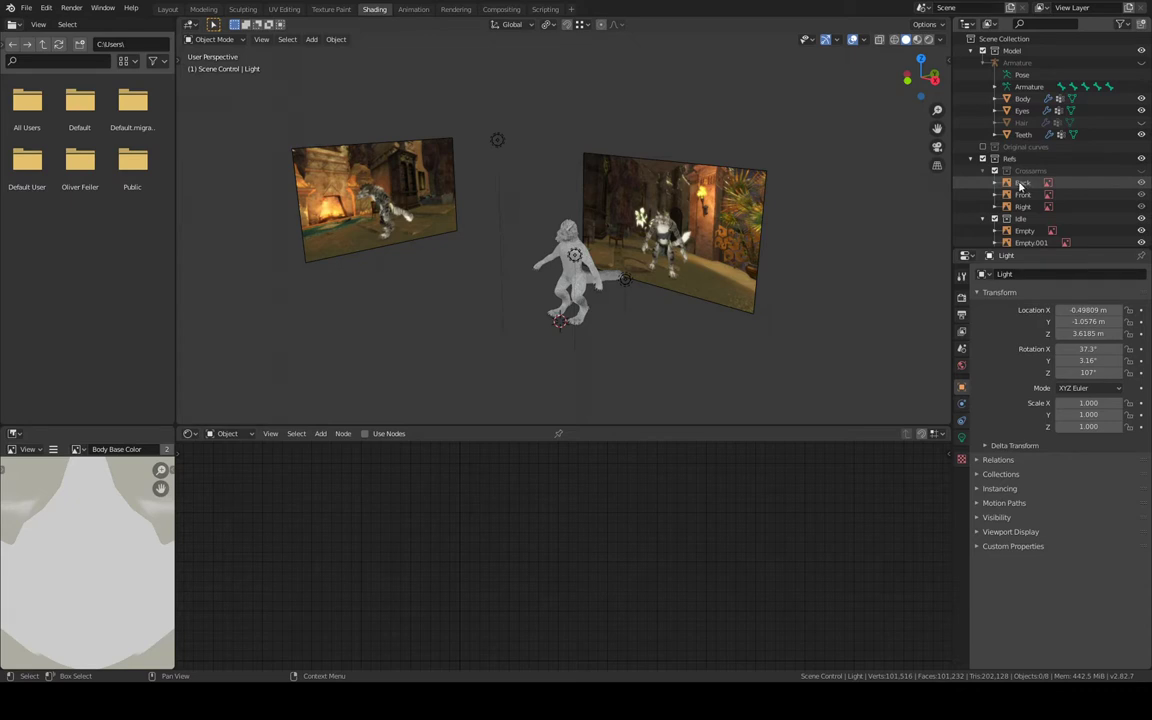
{"action": "left_click", "coordinate": [994, 171]}
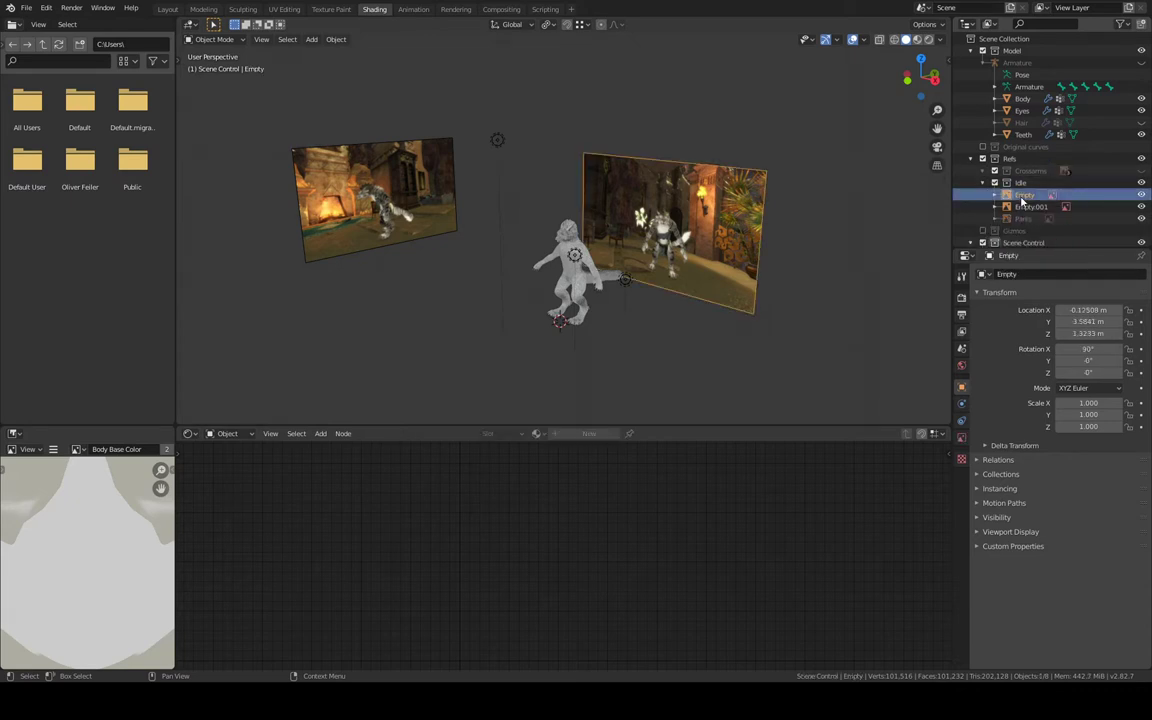
{"action": "left_click", "coordinate": [1030, 206]}
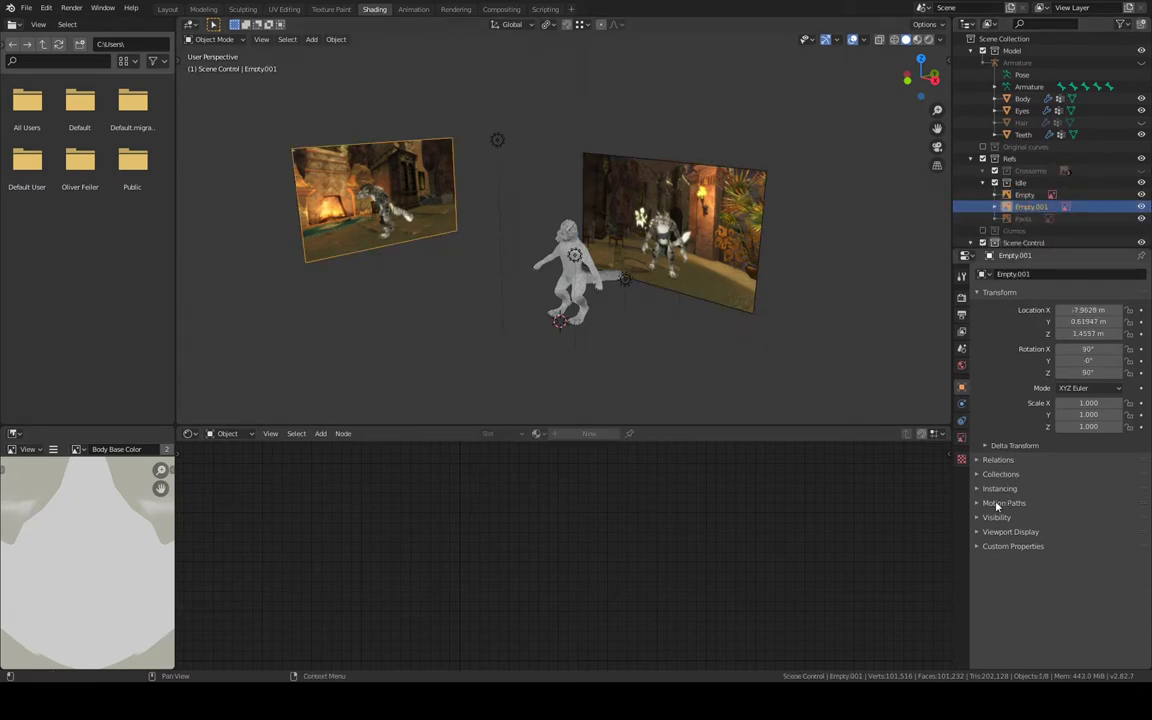
{"action": "left_click", "coordinate": [977, 531]}
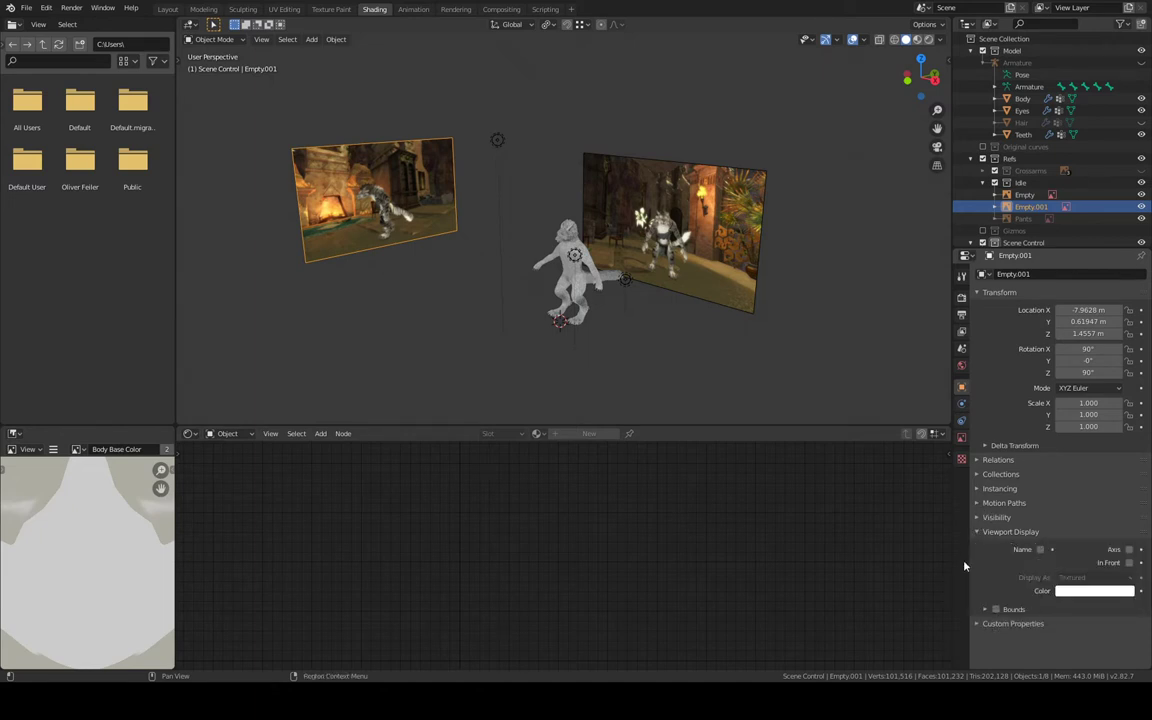
Open Empty.001's image empty settings and preview the character close up in Rendered shading.
{"action": "left_click", "coordinate": [961, 437]}
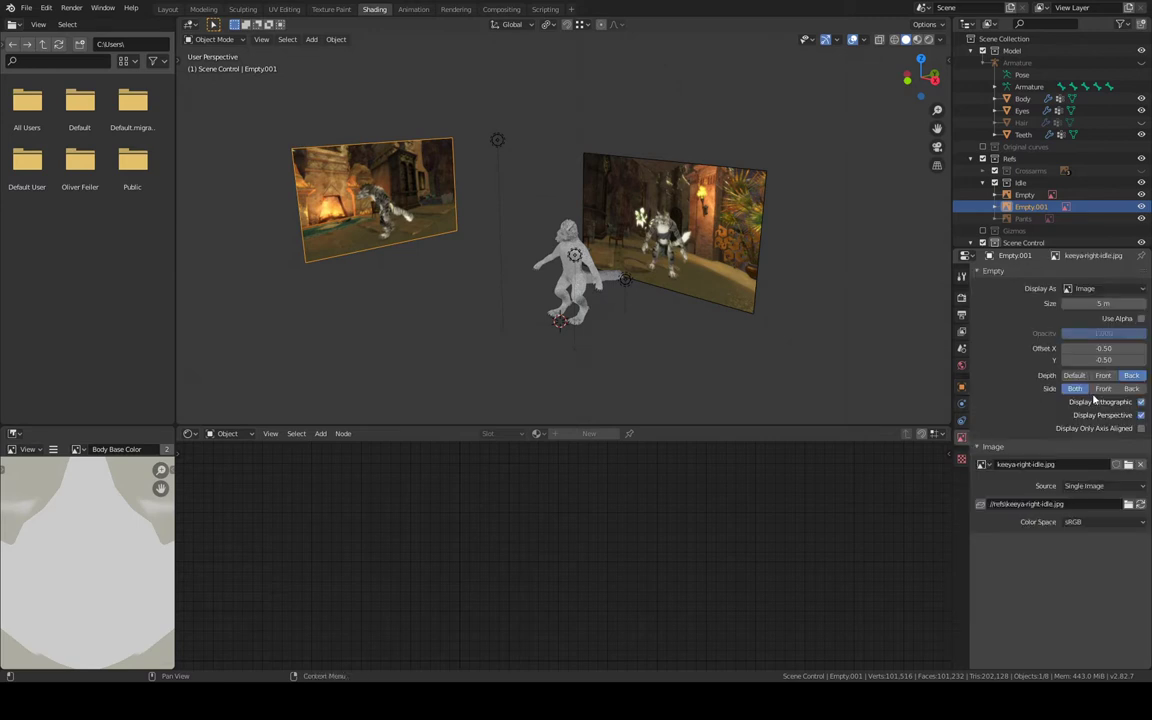
{"action": "mouse_move", "coordinate": [630, 284]}
{"action": "middle_mouse_down"}
{"action": "mouse_move", "coordinate": [700, 270]}
{"action": "mouse_move", "coordinate": [623, 223]}
{"action": "middle_mouse_up"}
{"action": "scroll", "coordinate": [729, 262], "scroll_direction": "up", "scroll_amount": 4}
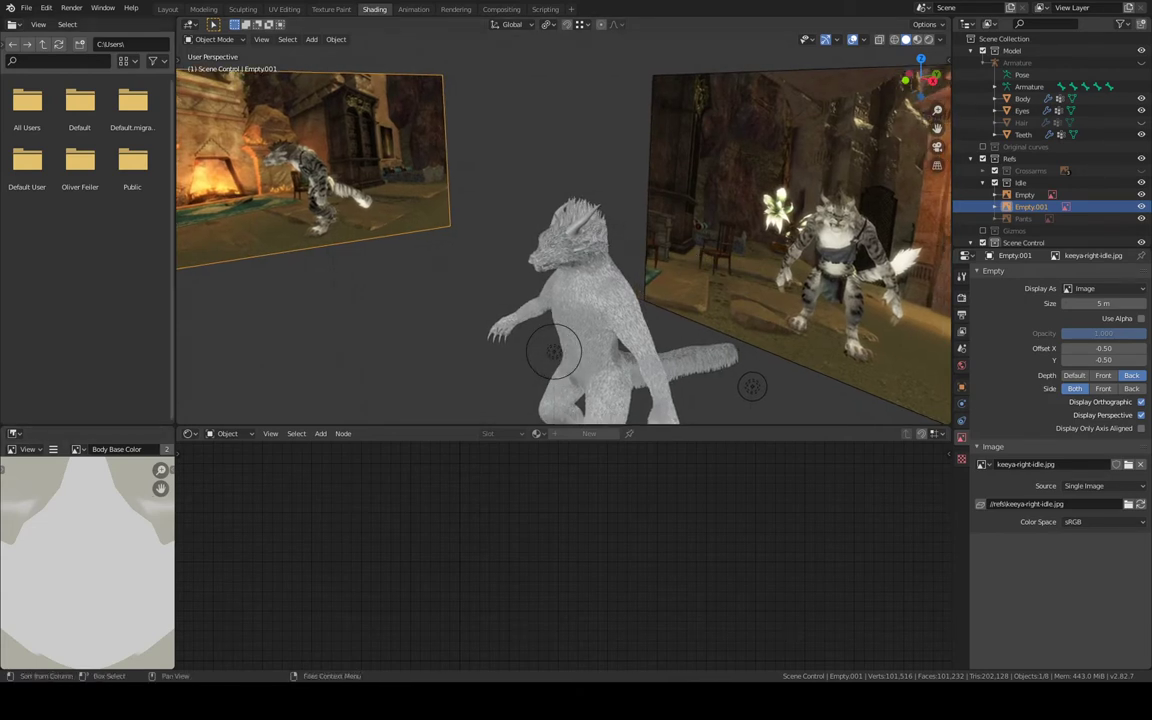
{"action": "left_click", "coordinate": [929, 40]}
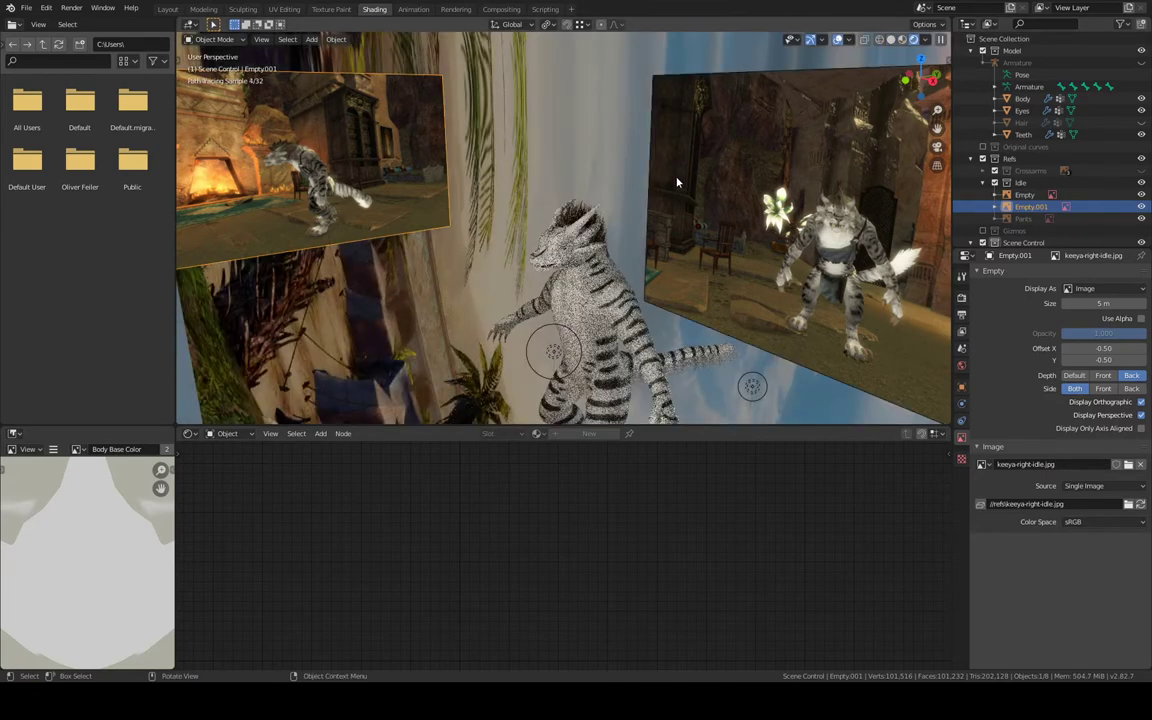
{"action": "middle_click_drag", "start_coordinate": [679, 185], "coordinate": [645, 183]}
{"action": "scroll", "coordinate": [648, 184], "scroll_direction": "up", "scroll_amount": 2}
{"action": "scroll", "coordinate": [658, 185], "scroll_direction": "up", "scroll_amount": 2}
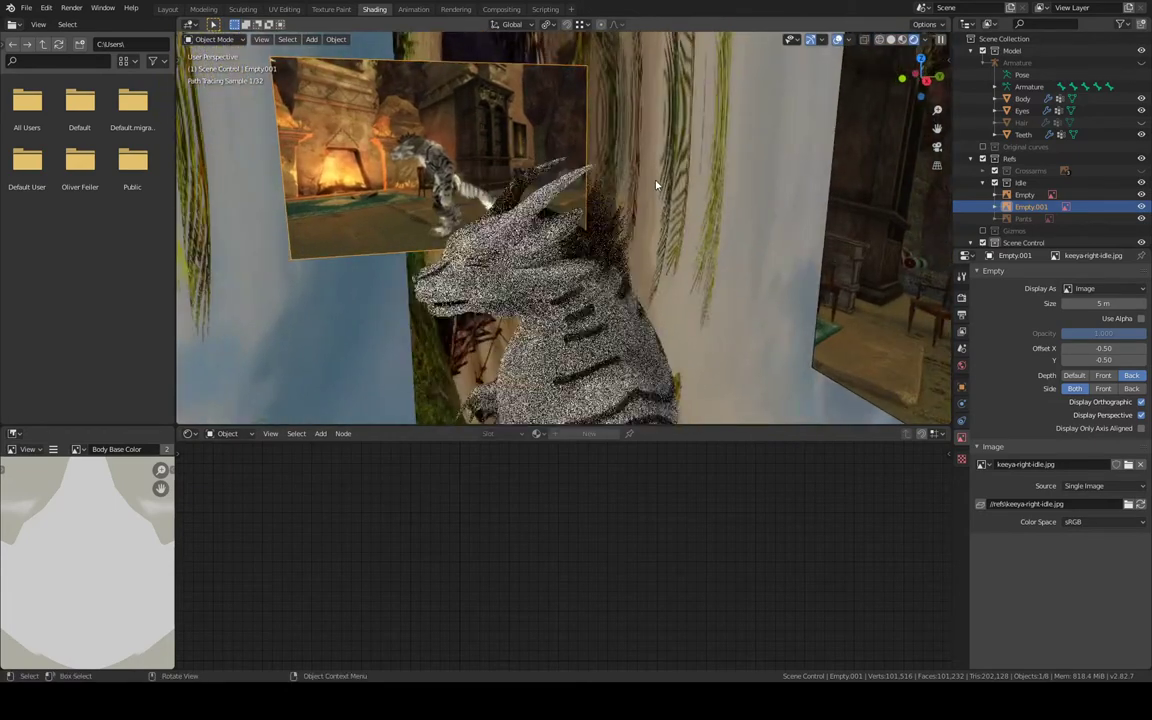
{"action": "scroll", "coordinate": [660, 186], "scroll_direction": "up", "scroll_amount": 2}
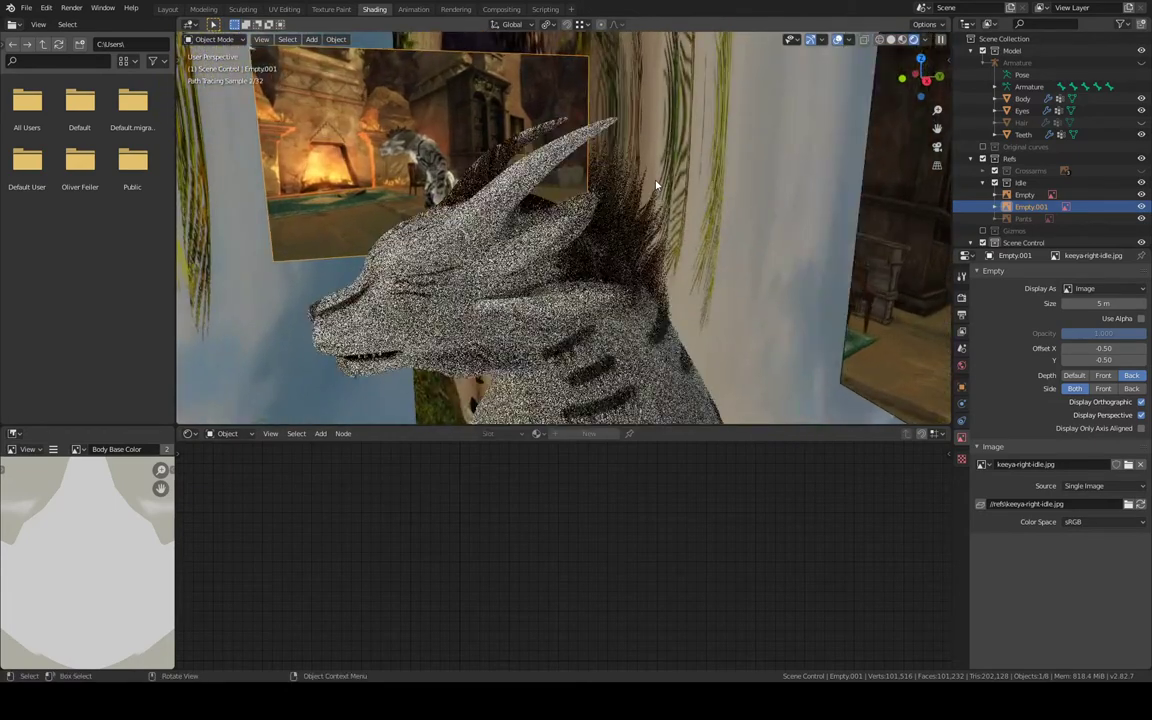
Try the reference's Depth, Side and Display Perspective options, leaving Perspective enabled.
{"action": "left_click", "coordinate": [1103, 375]}
{"action": "key", "text": "BackSpace"}
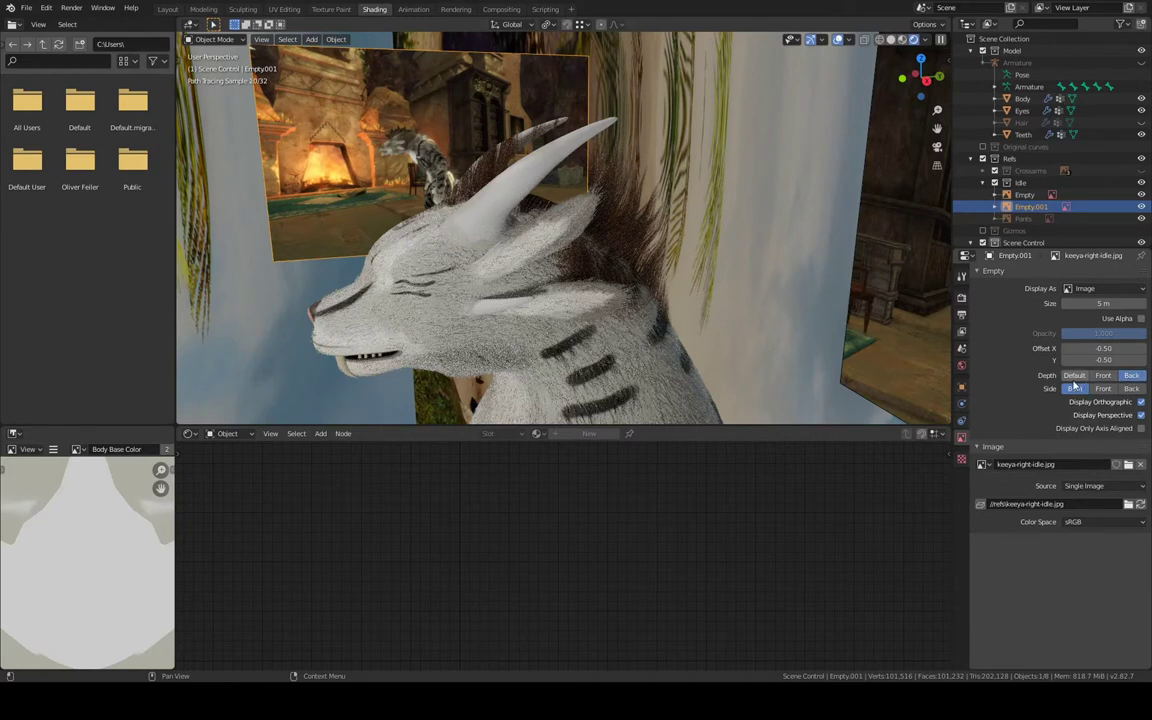
{"action": "left_click", "coordinate": [1128, 376]}
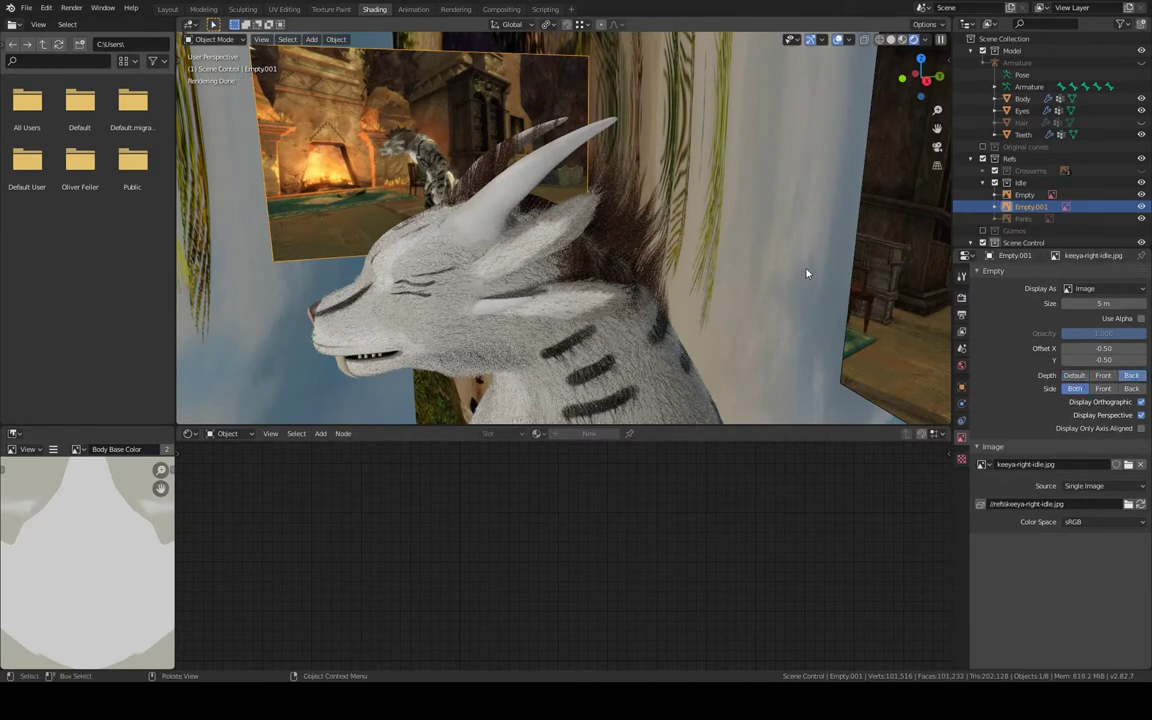
{"action": "left_click", "coordinate": [1131, 389]}
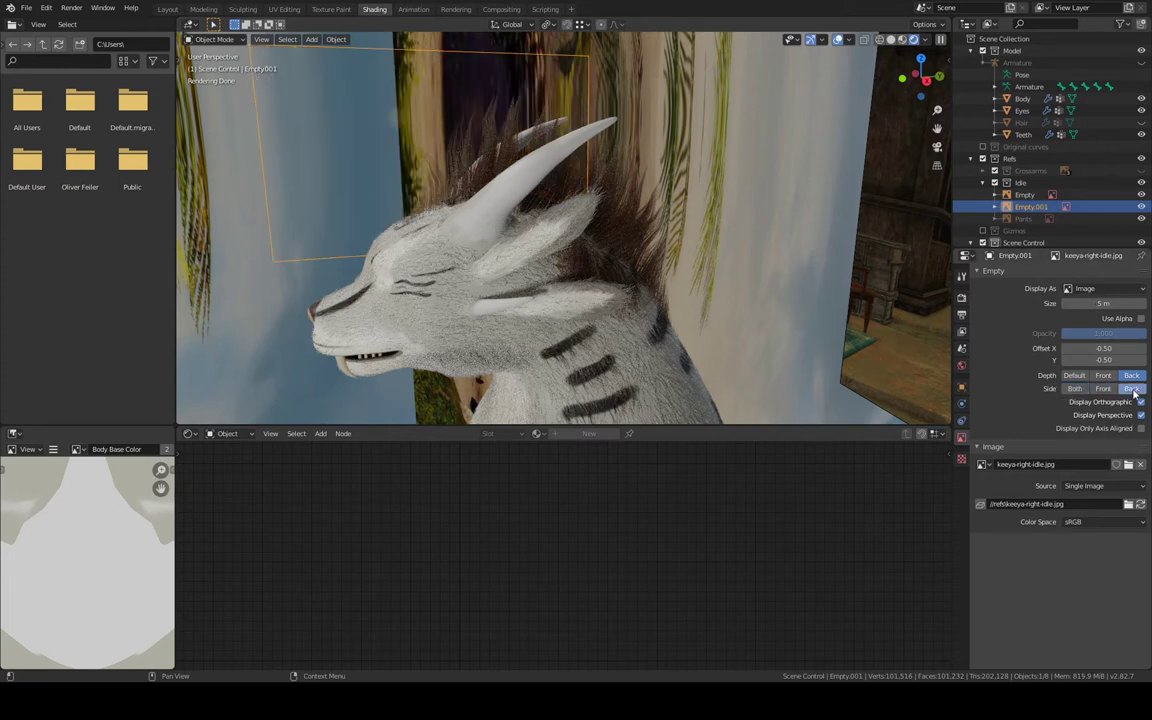
{"action": "left_click", "coordinate": [1075, 389]}
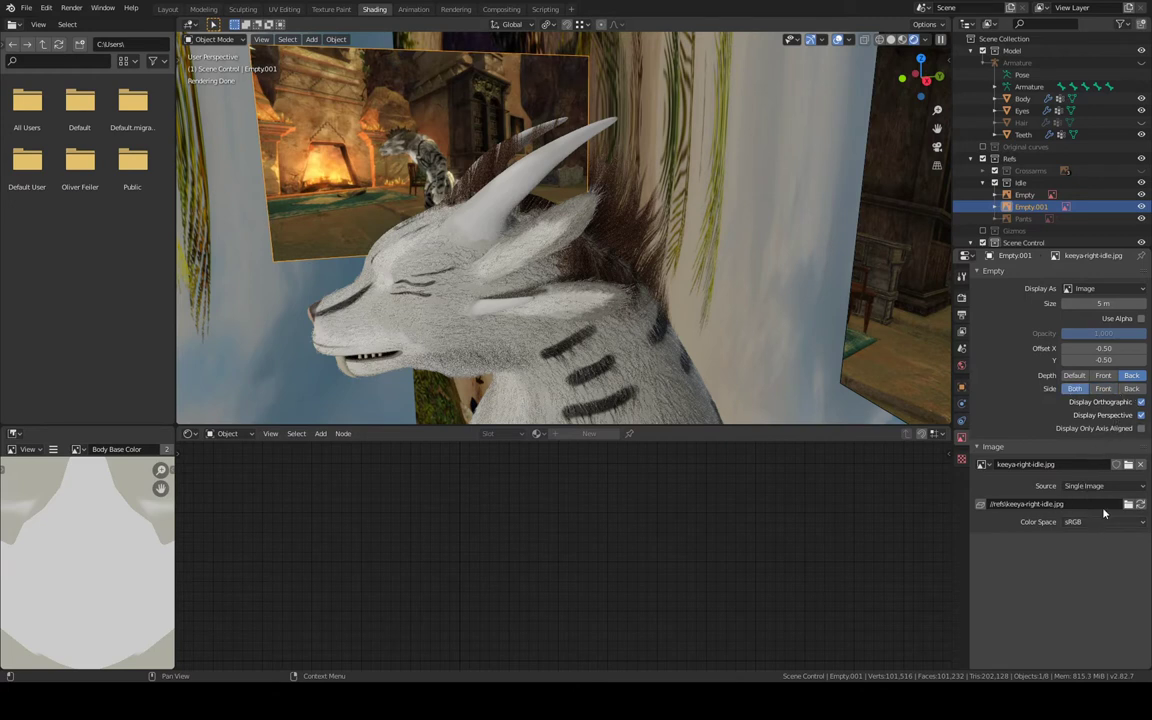
{"action": "left_click", "coordinate": [1141, 415]}
{"action": "left_click", "coordinate": [1141, 415]}
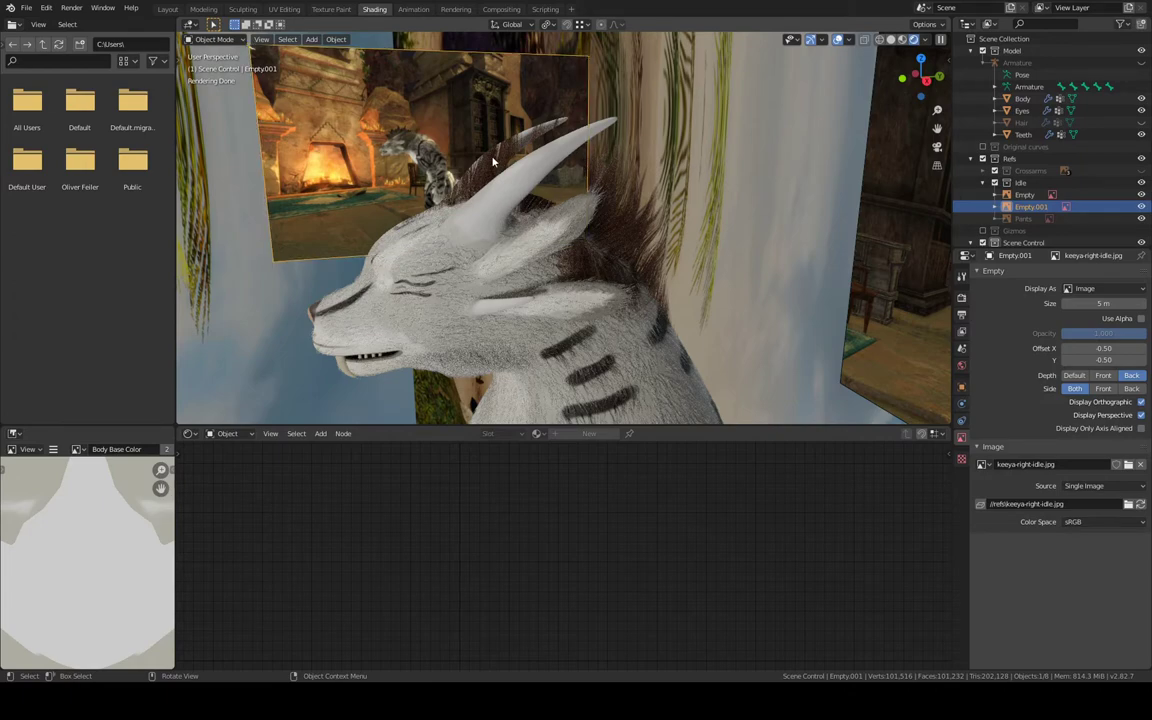
Set Empty.001's Depth to Back and return the viewport to Solid shading.
{"action": "scroll", "coordinate": [493, 160], "scroll_direction": "up", "scroll_amount": 2}
{"action": "scroll", "coordinate": [458, 120], "scroll_direction": "down", "scroll_amount": 2}
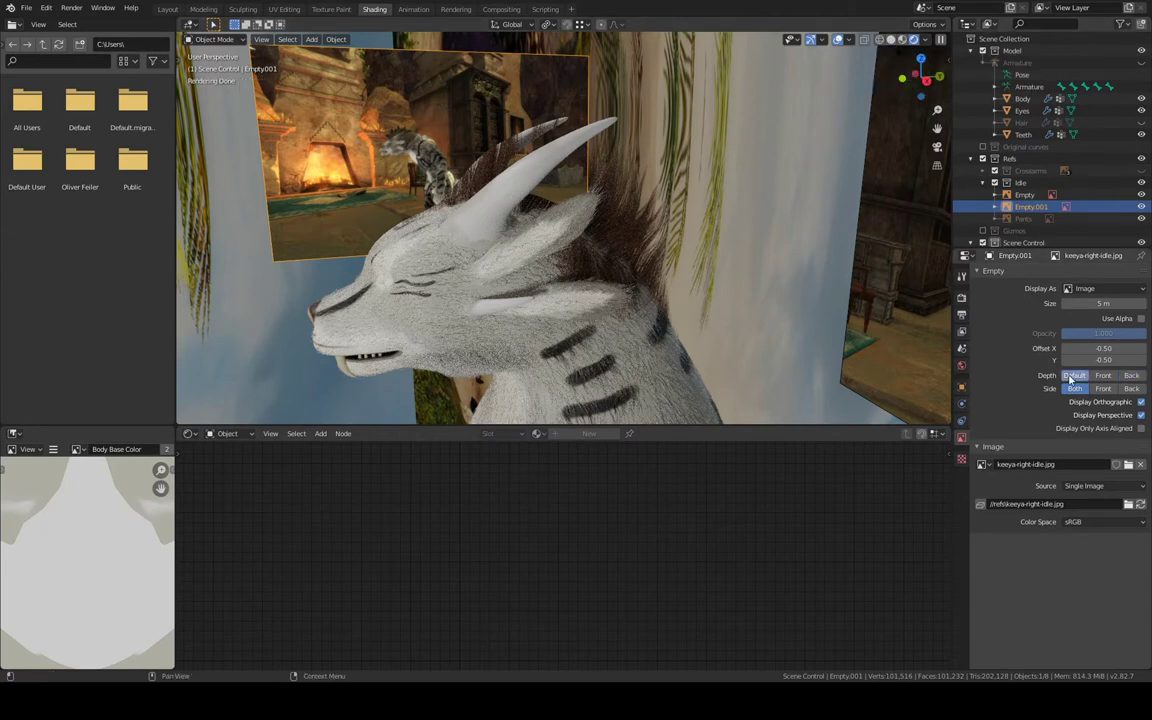
{"action": "left_click", "coordinate": [1102, 375]}
{"action": "left_click", "coordinate": [1131, 375]}
{"action": "left_click", "coordinate": [890, 40]}
Select Body and set its hair Children Display Amount to 100 in Particle properties.
{"action": "middle_click_drag", "start_coordinate": [622, 218], "coordinate": [1005, 430]}
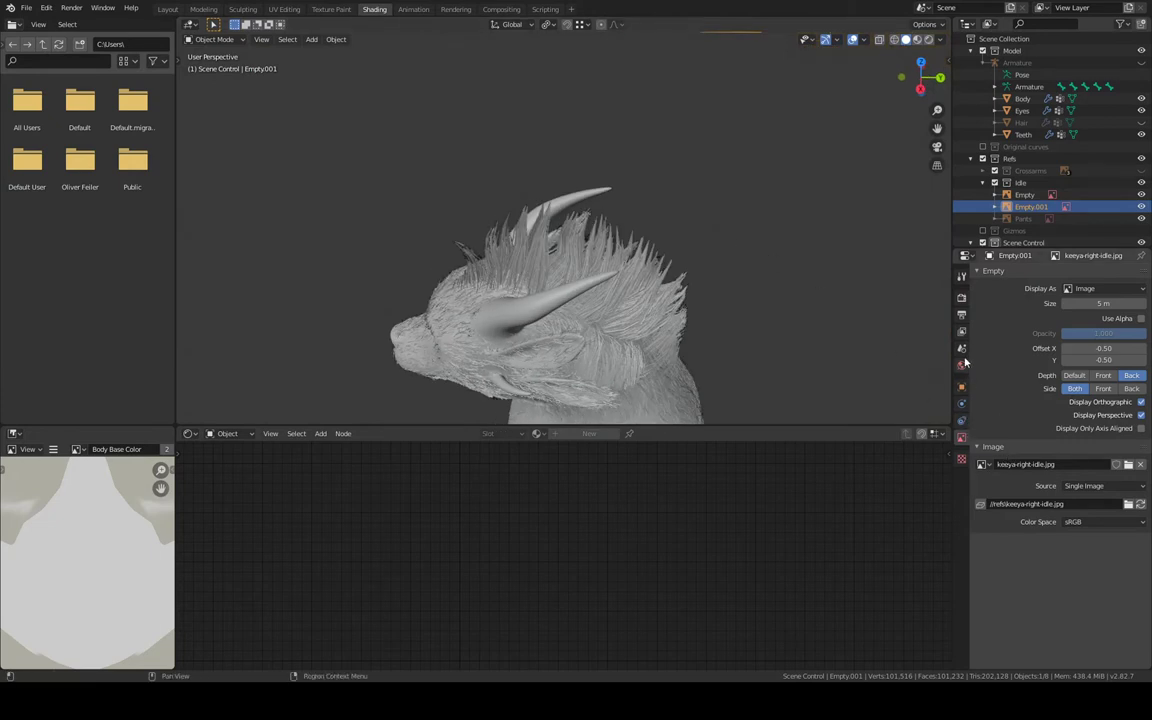
{"action": "left_click", "coordinate": [566, 301]}
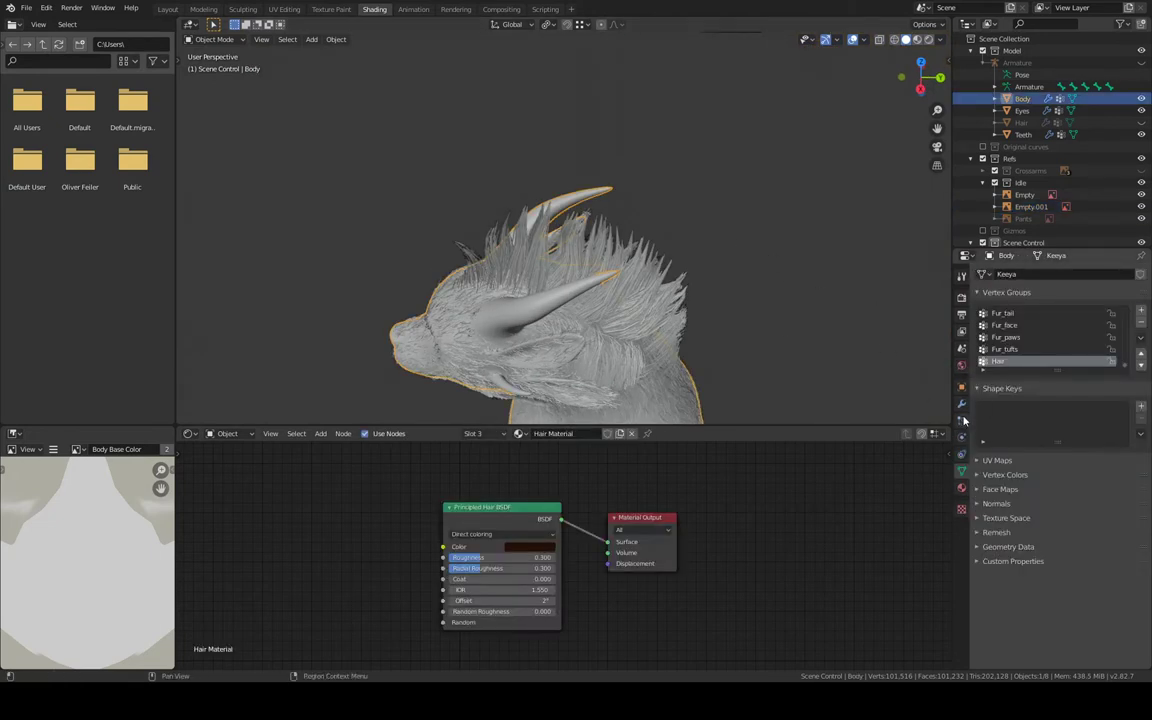
{"action": "left_click", "coordinate": [962, 403]}
{"action": "left_click", "coordinate": [963, 421]}
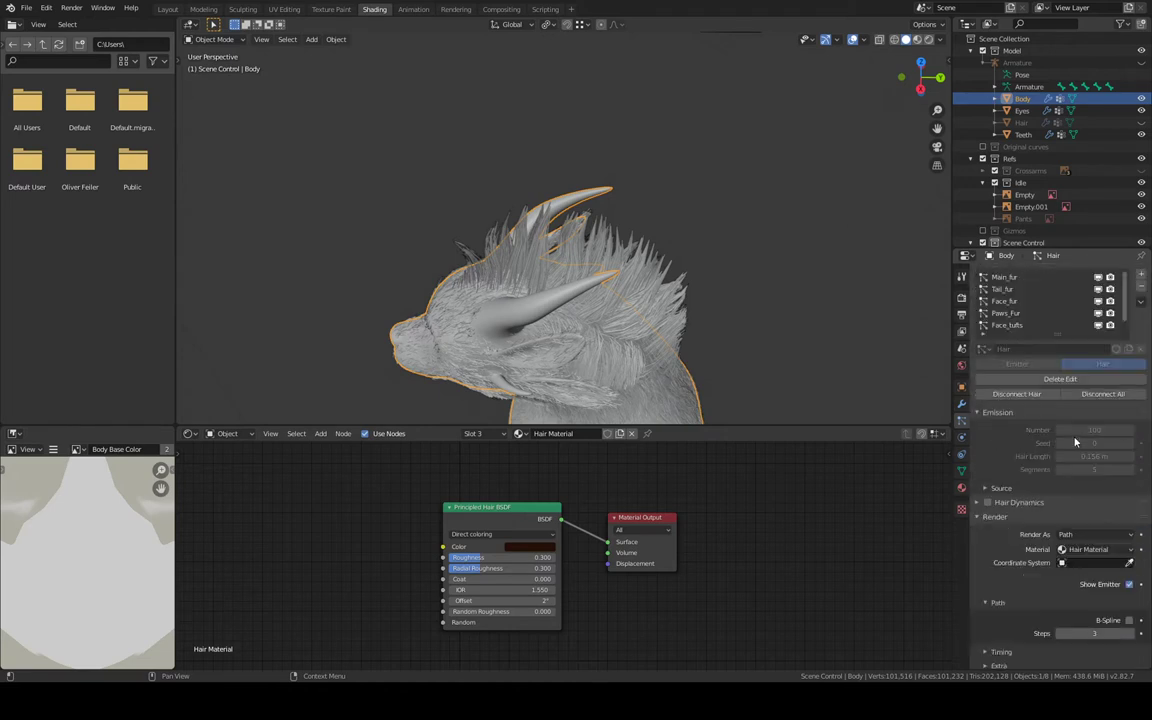
{"action": "scroll", "coordinate": [1015, 333], "scroll_direction": "down", "scroll_amount": 1}
{"action": "scroll", "coordinate": [1015, 333], "scroll_direction": "down", "scroll_amount": 1}
{"action": "scroll", "coordinate": [1015, 333], "scroll_direction": "down", "scroll_amount": 4}
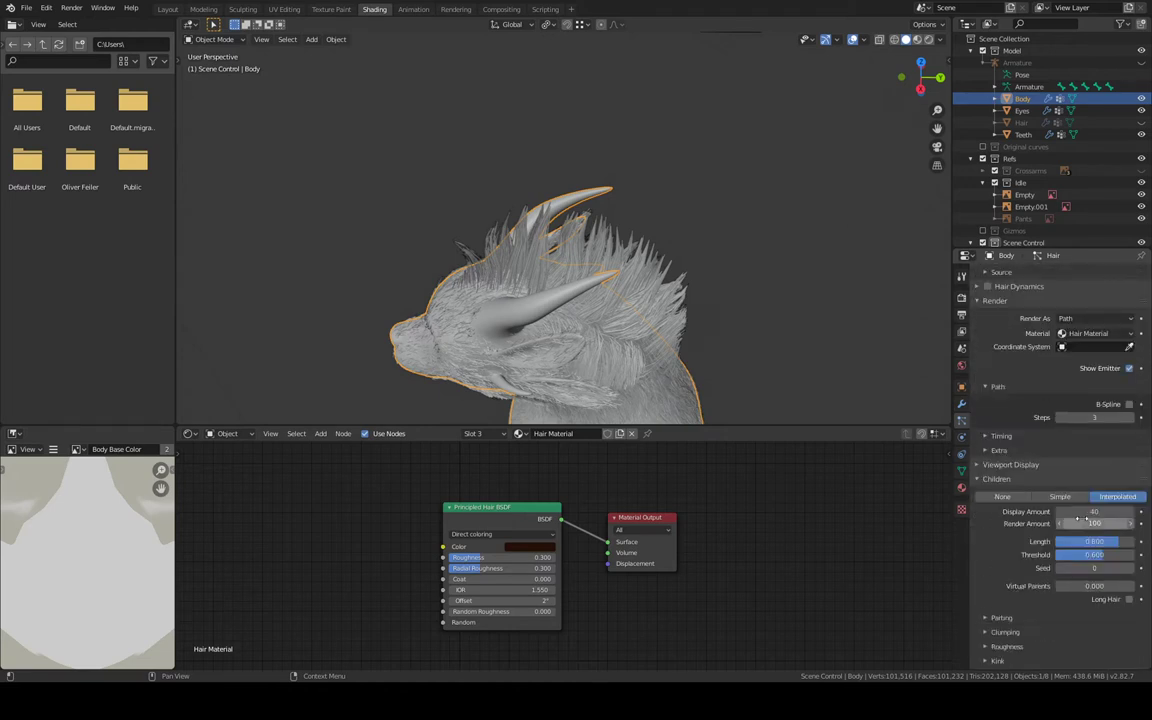
{"action": "left_click", "coordinate": [1062, 511]}
{"action": "type", "text": "100"}
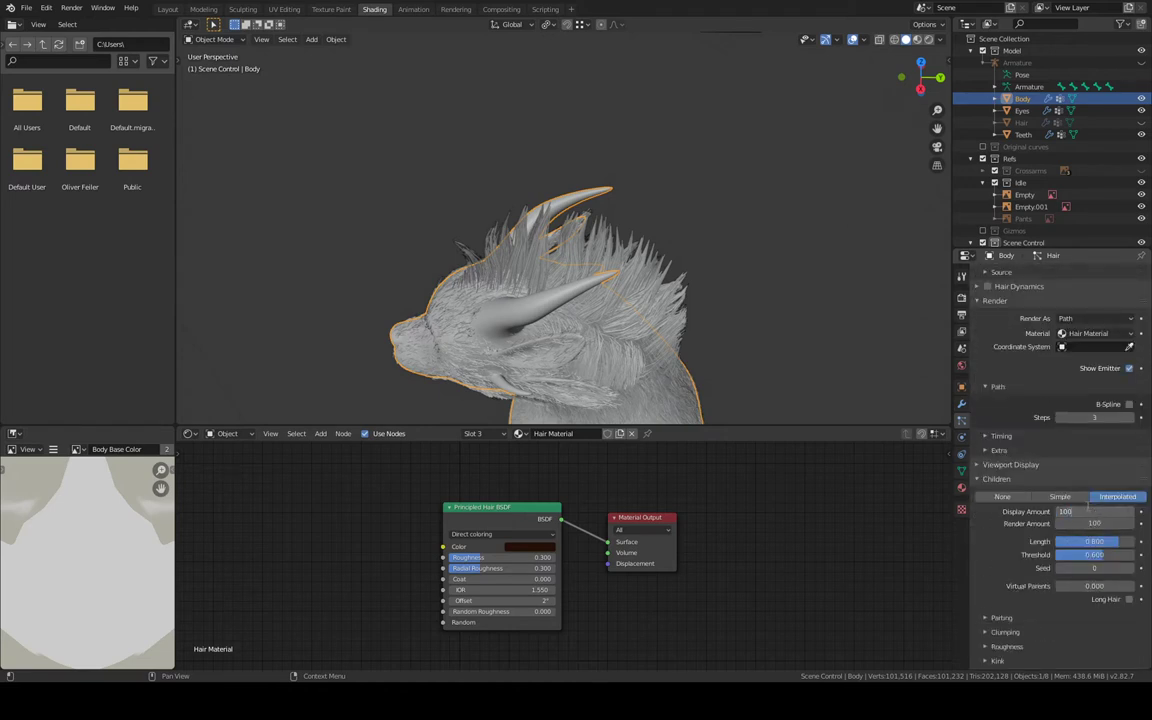
{"action": "key", "text": "Return"}
{"action": "mouse_move", "coordinate": [853, 321]}
{"action": "middle_mouse_down"}
{"action": "mouse_move", "coordinate": [756, 157]}
{"action": "mouse_move", "coordinate": [715, 193]}
{"action": "mouse_move", "coordinate": [719, 242]}
{"action": "mouse_move", "coordinate": [733, 237]}
{"action": "mouse_move", "coordinate": [789, 275]}
{"action": "mouse_move", "coordinate": [885, 196]}
{"action": "mouse_move", "coordinate": [866, 185]}
{"action": "mouse_move", "coordinate": [640, 224]}
{"action": "mouse_move", "coordinate": [779, 222]}
{"action": "mouse_move", "coordinate": [648, 234]}
{"action": "middle_mouse_up"}
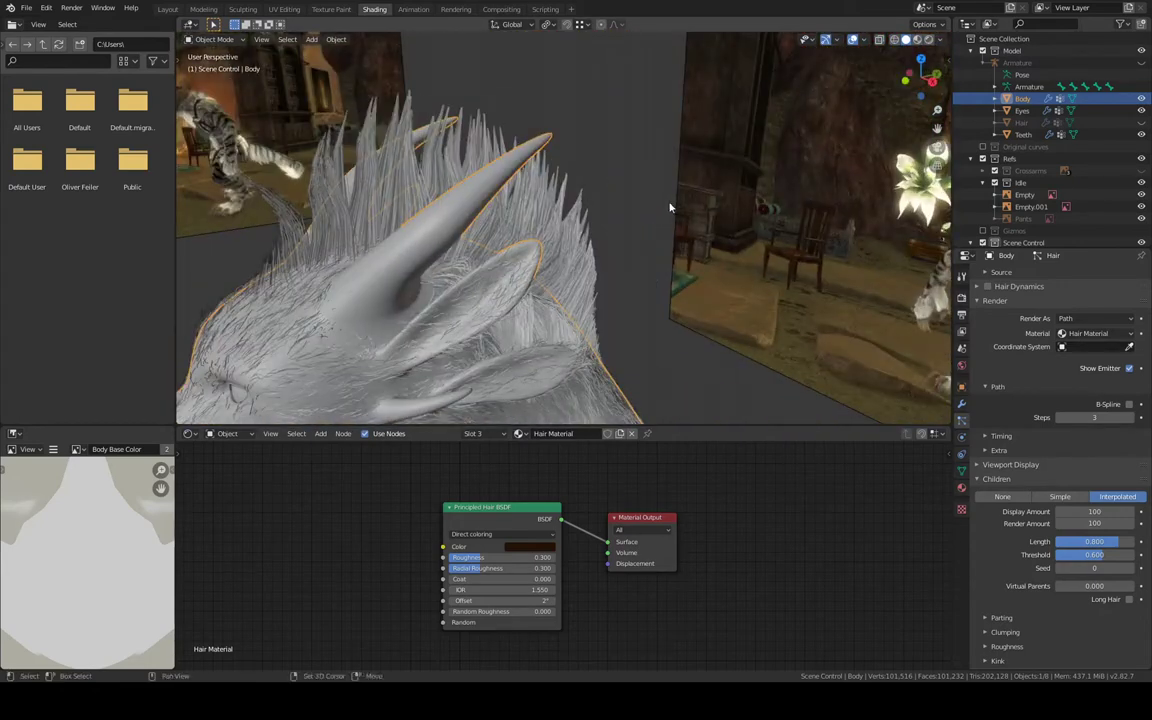
In the rendered right side view, move Empty.001 to line up behind the head's profile.
{"action": "left_click", "coordinate": [929, 39]}
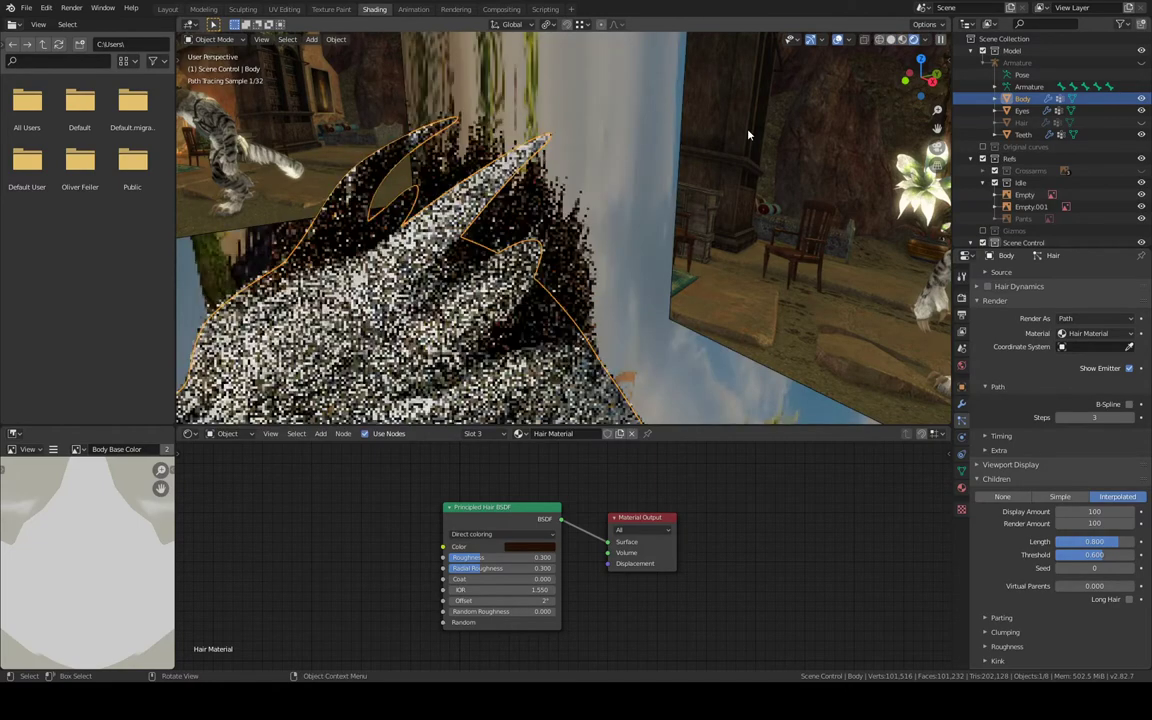
{"action": "mouse_move", "coordinate": [748, 135]}
{"action": "middle_mouse_down"}
{"action": "mouse_move", "coordinate": [633, 232]}
{"action": "mouse_move", "coordinate": [437, 160]}
{"action": "middle_mouse_up"}
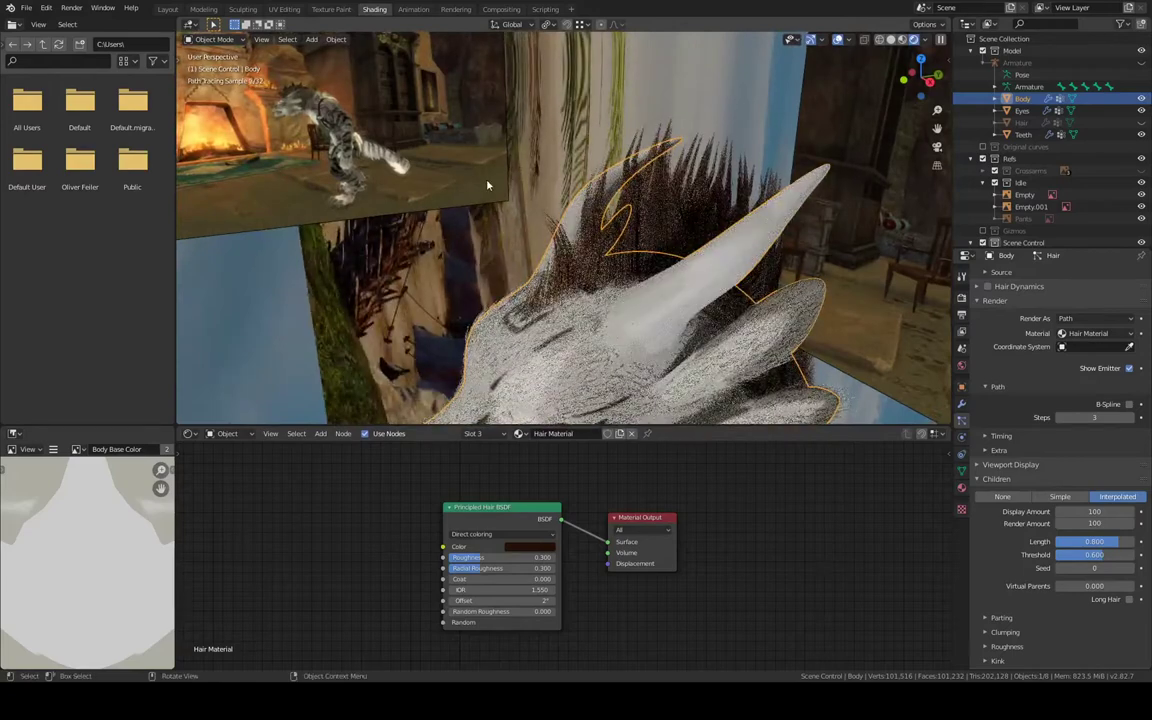
{"action": "key", "text": "KP_3"}
{"action": "scroll", "coordinate": [559, 153], "scroll_direction": "up", "scroll_amount": 3}
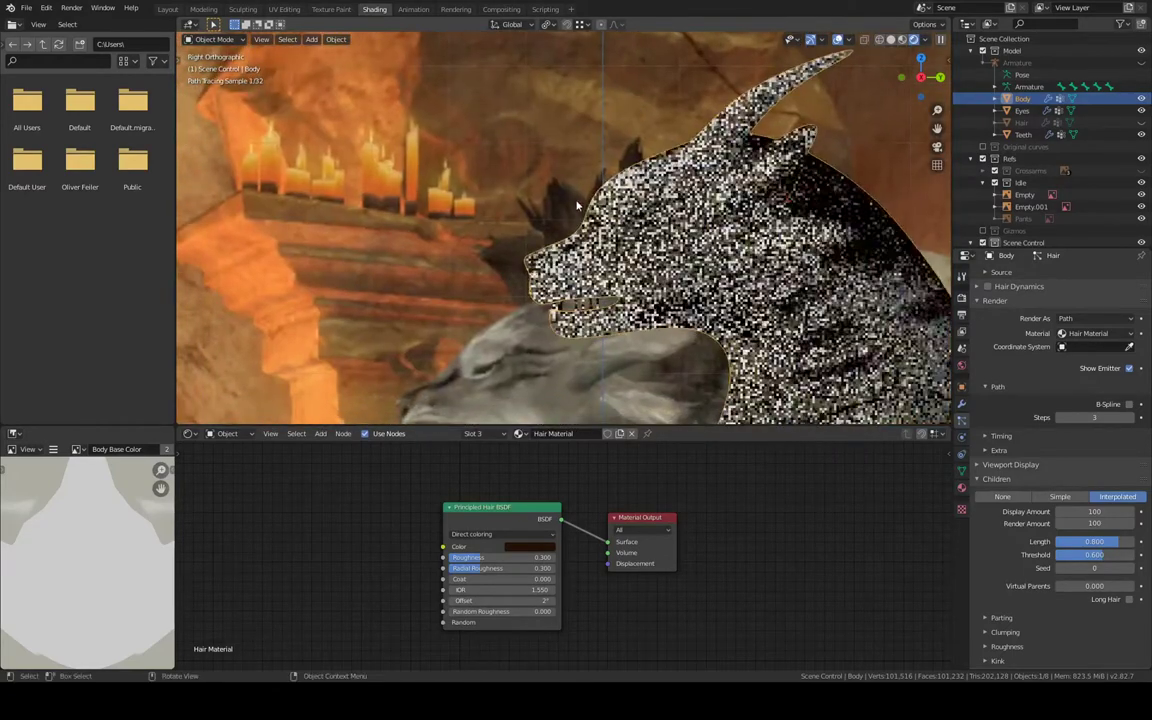
{"action": "left_click", "coordinate": [494, 204]}
{"action": "key", "text": "g"}
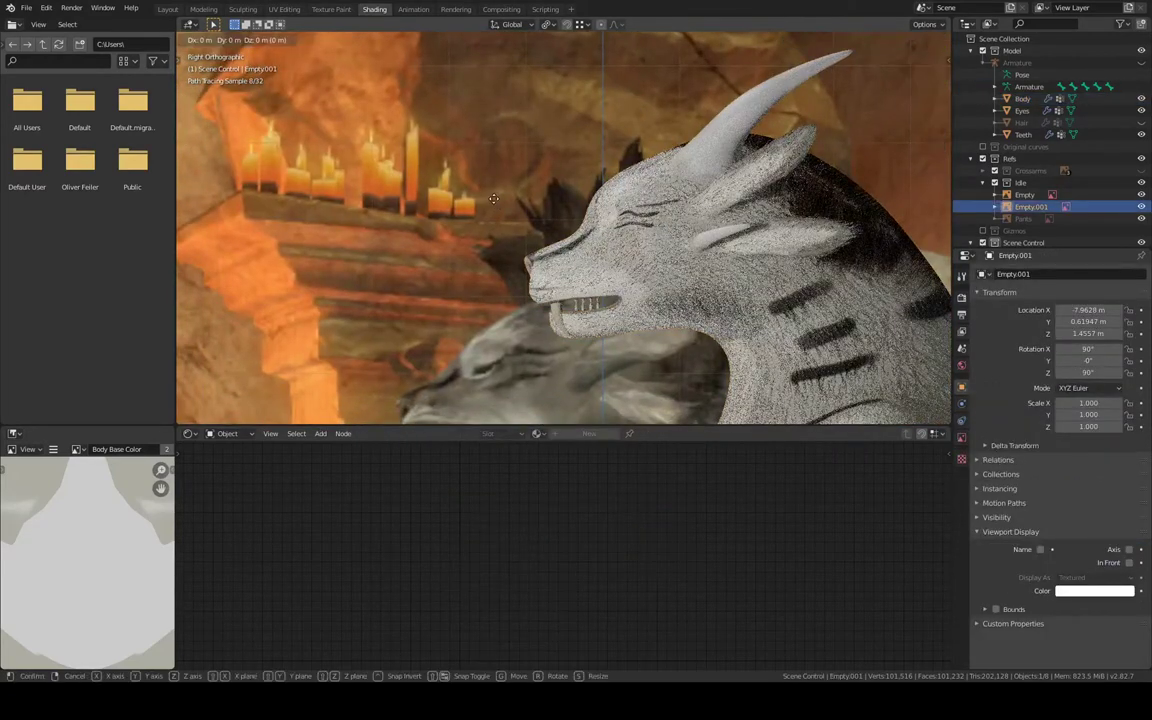
{"action": "left_click", "coordinate": [358, 185]}
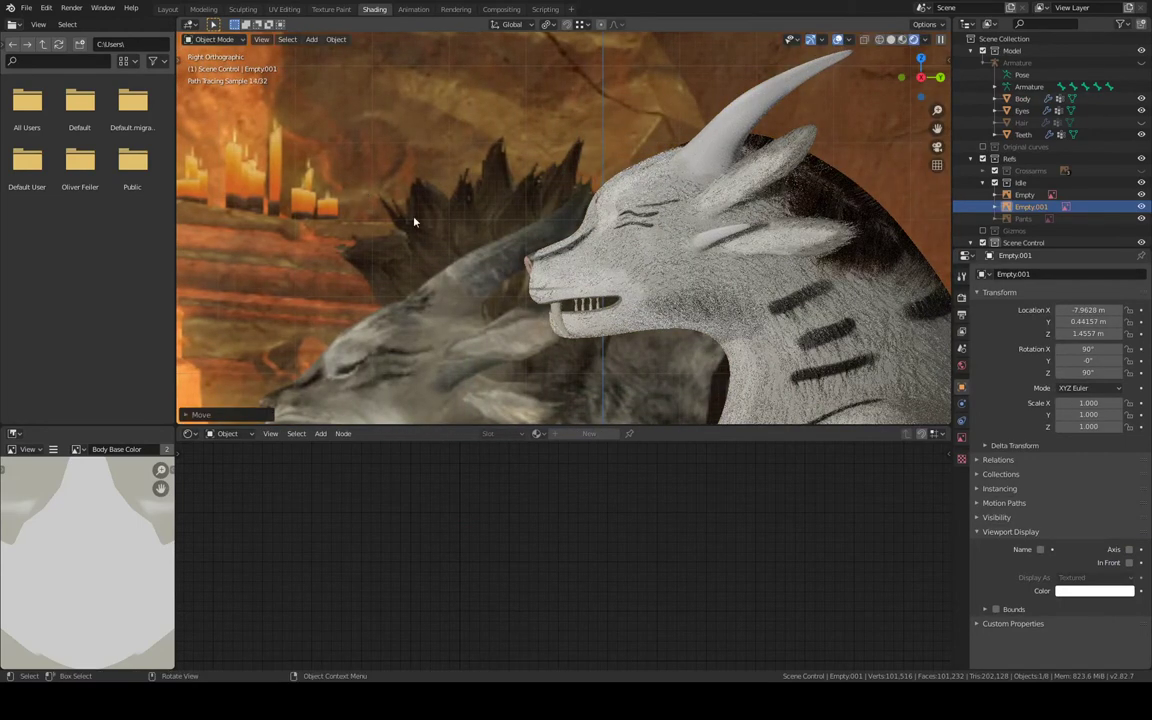
Eyedropper the Body's hair BSDF colour from the reference's dark mane, giving a muted dark brown.
{"action": "left_click", "coordinate": [690, 162]}
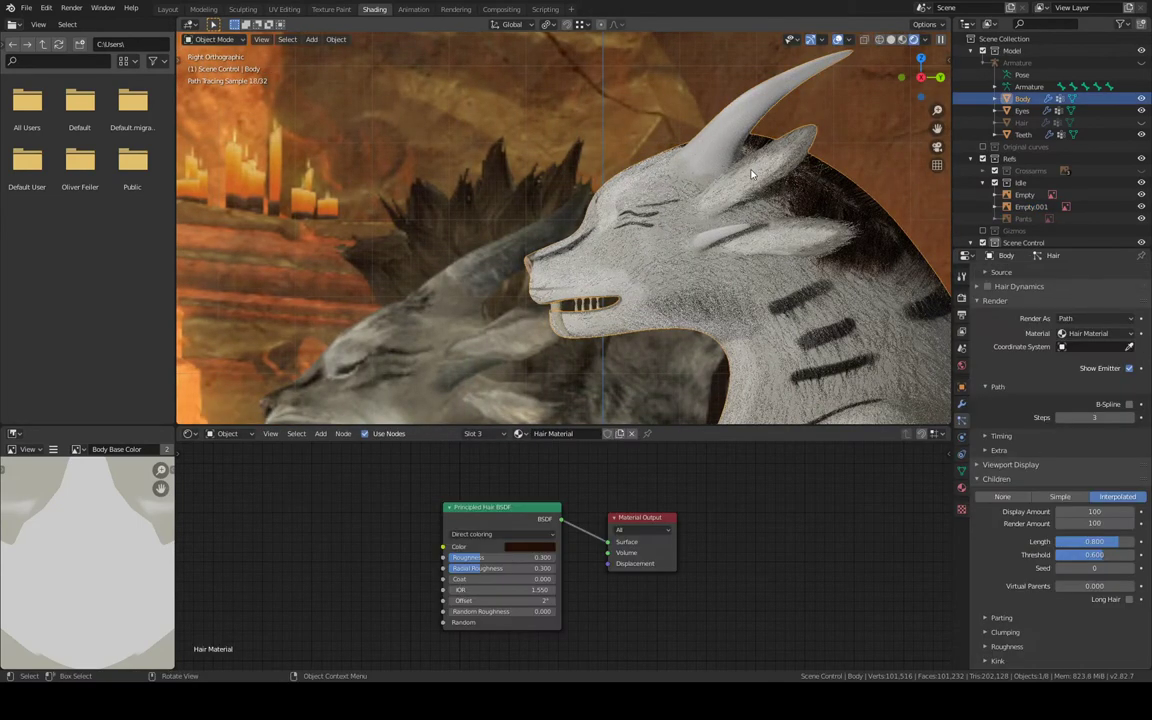
{"action": "left_click", "coordinate": [528, 548]}
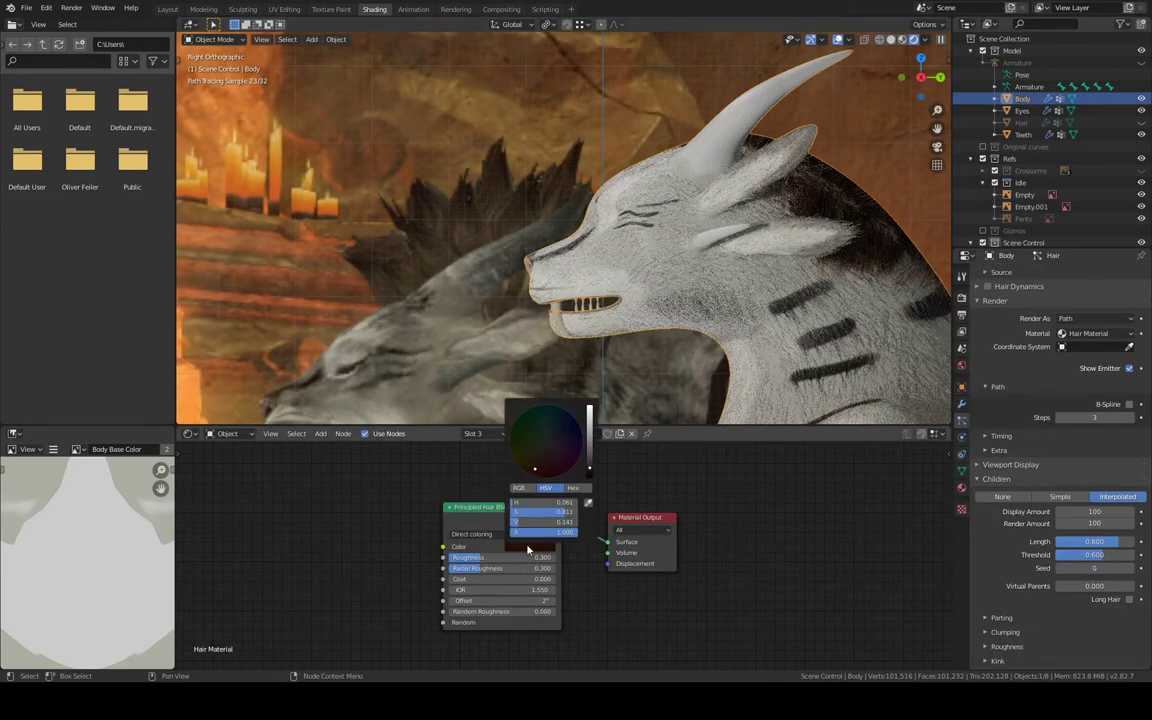
{"action": "left_click", "coordinate": [588, 503]}
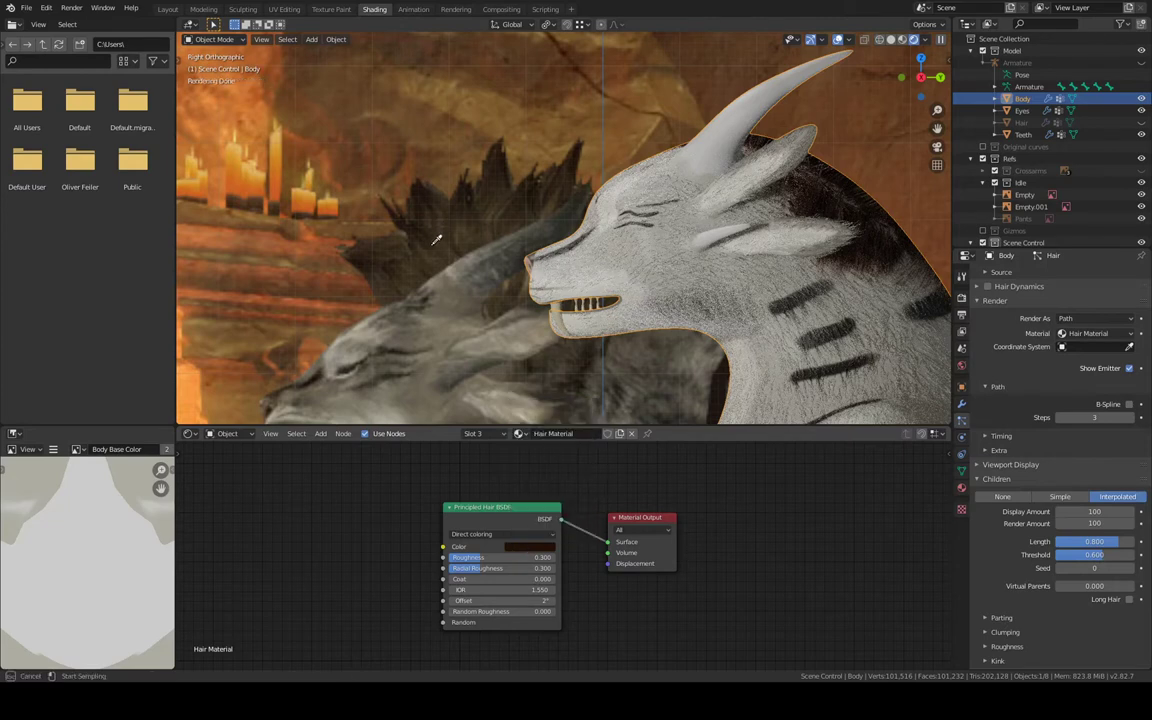
{"action": "left_click", "coordinate": [432, 250]}
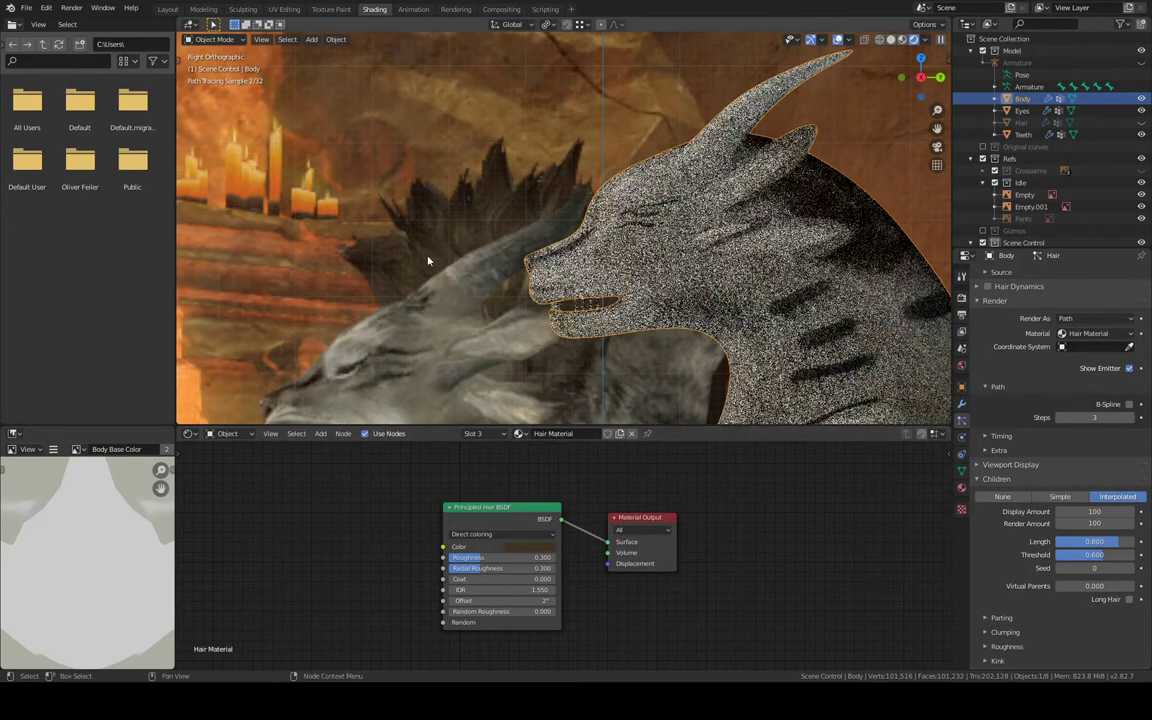
{"action": "left_click", "coordinate": [509, 551]}
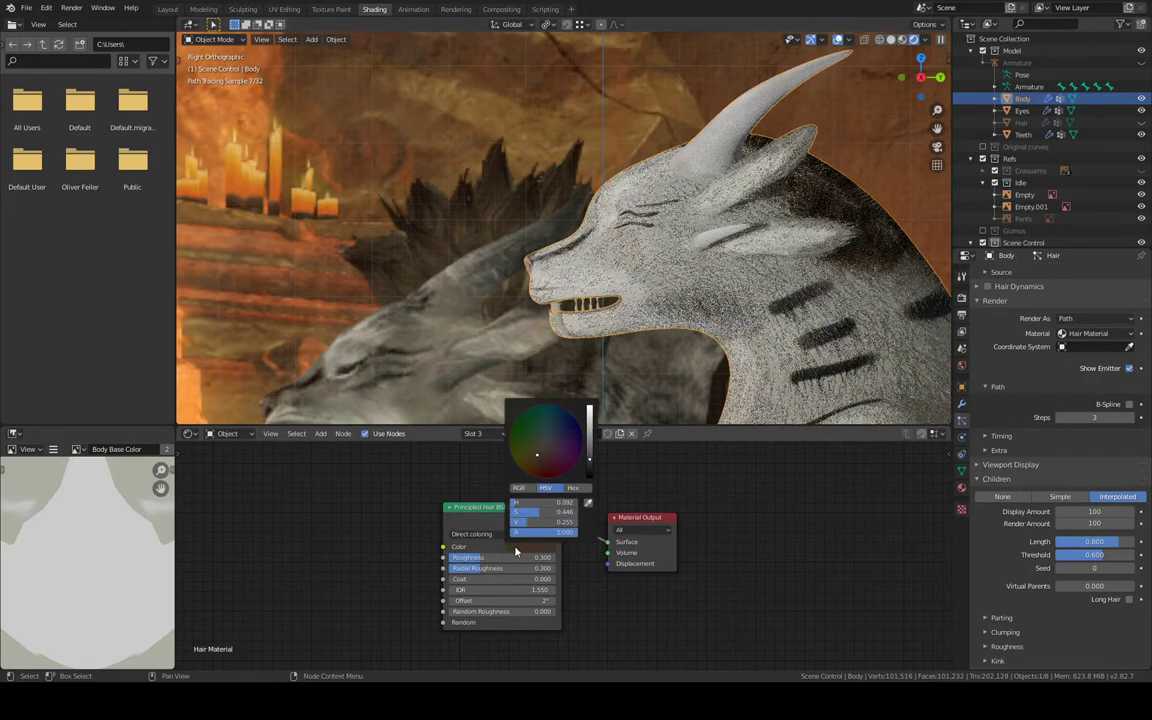
{"action": "left_click", "coordinate": [588, 503]}
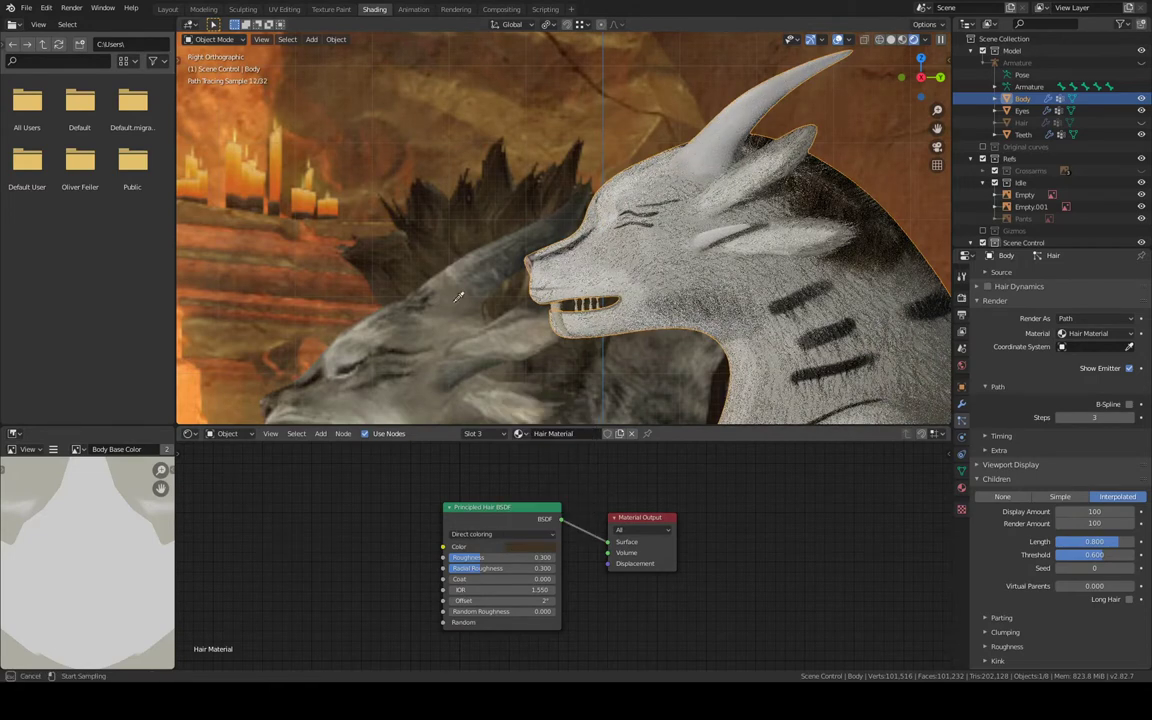
{"action": "left_click", "coordinate": [403, 262]}
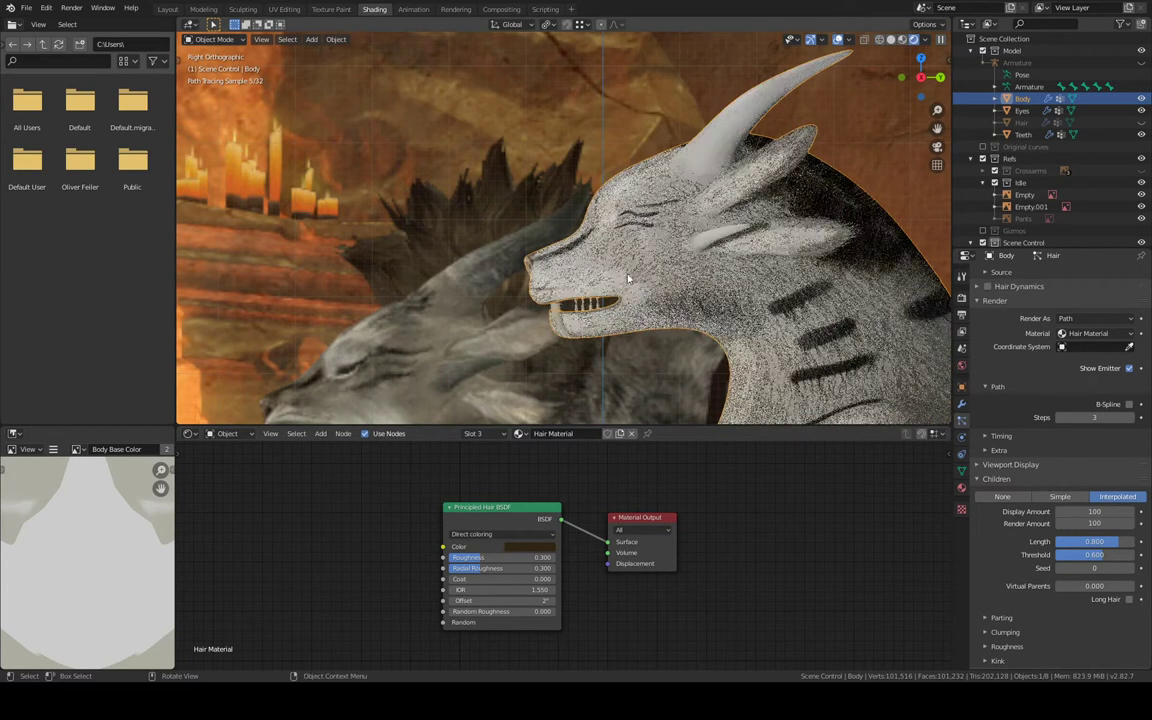
Orbit around the head, then exclude the Refs collection to hide the reference images.
{"action": "mouse_move", "coordinate": [697, 299]}
{"action": "middle_mouse_down"}
{"action": "mouse_move", "coordinate": [620, 290]}
{"action": "mouse_move", "coordinate": [618, 335]}
{"action": "middle_mouse_up"}
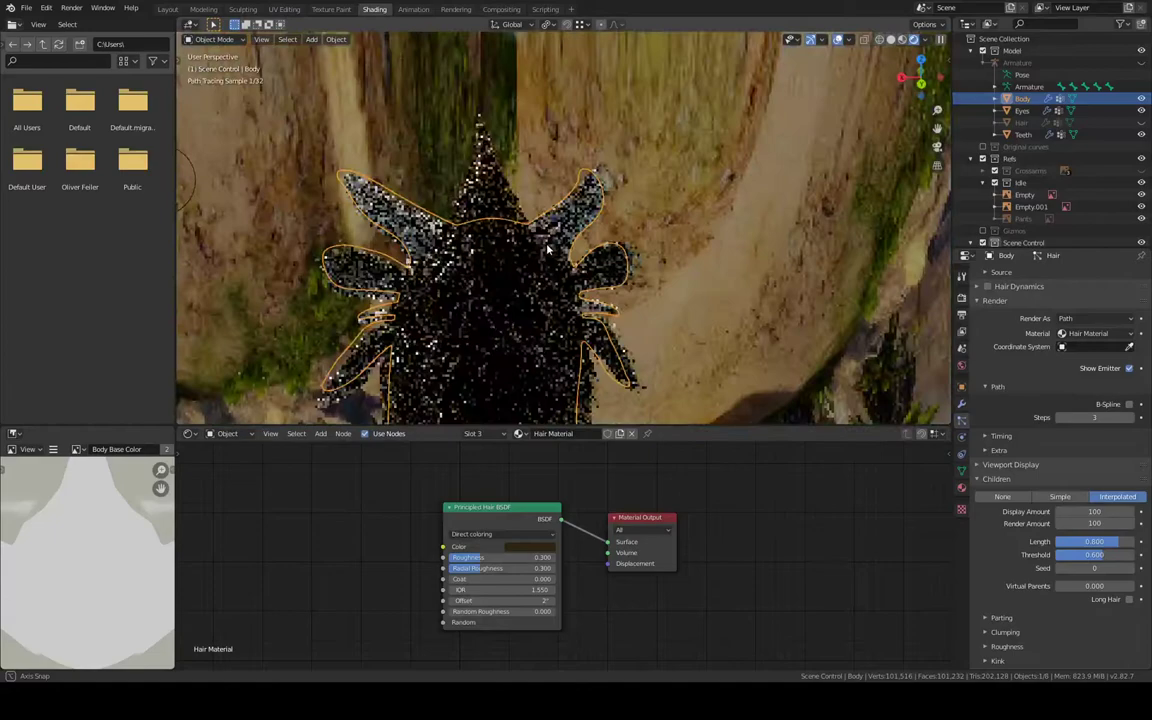
{"action": "mouse_move", "coordinate": [618, 335]}
{"action": "middle_mouse_down"}
{"action": "mouse_move", "coordinate": [541, 224]}
{"action": "mouse_move", "coordinate": [595, 224]}
{"action": "middle_mouse_up"}
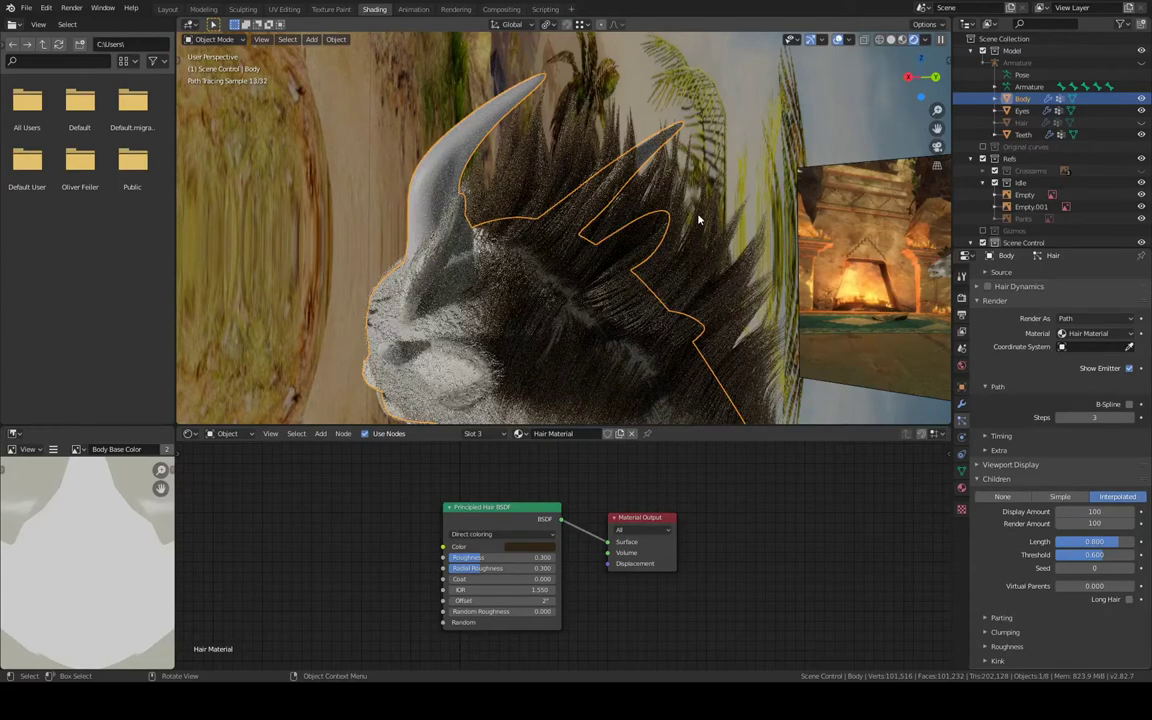
{"action": "mouse_move", "coordinate": [700, 218]}
{"action": "middle_mouse_down"}
{"action": "mouse_move", "coordinate": [744, 212]}
{"action": "mouse_move", "coordinate": [705, 256]}
{"action": "mouse_move", "coordinate": [860, 195]}
{"action": "middle_mouse_up"}
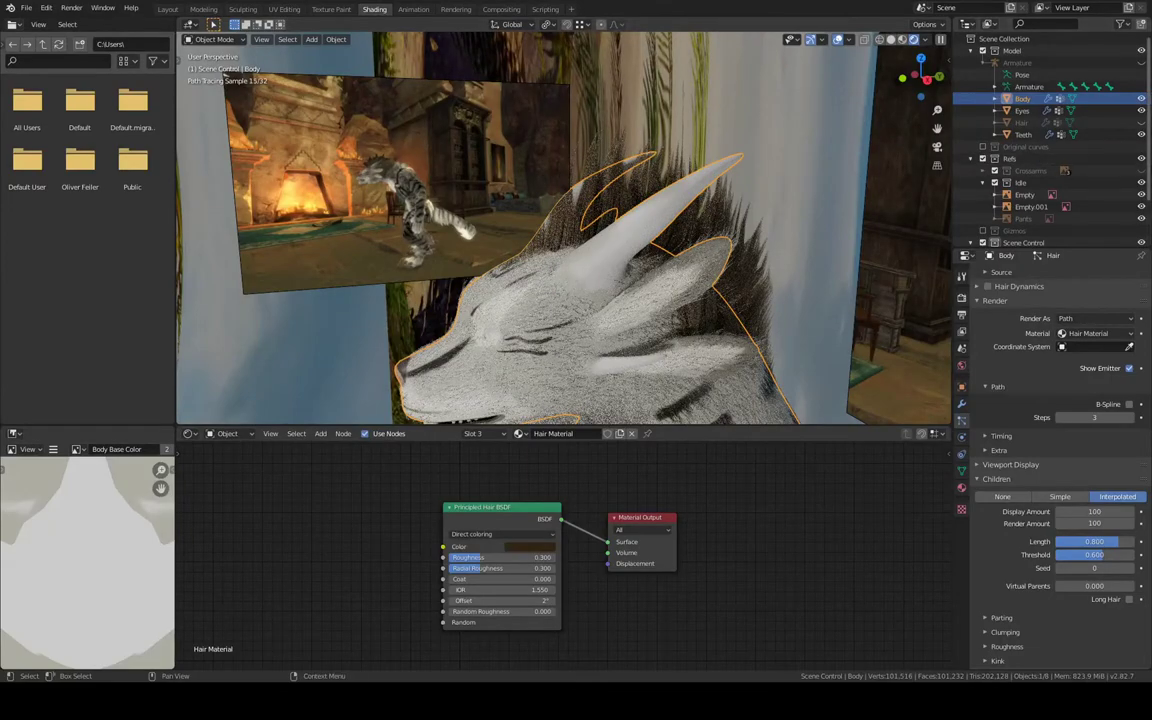
{"action": "left_click", "coordinate": [1141, 158]}
Orbit and zoom to inspect the dark brown spiky fur against the pale horns.
{"action": "mouse_move", "coordinate": [600, 175]}
{"action": "middle_mouse_down"}
{"action": "mouse_move", "coordinate": [740, 139]}
{"action": "mouse_move", "coordinate": [654, 136]}
{"action": "mouse_move", "coordinate": [664, 164]}
{"action": "middle_mouse_up"}
{"action": "scroll", "coordinate": [664, 164], "scroll_direction": "up", "scroll_amount": 3}
{"action": "scroll", "coordinate": [663, 162], "scroll_direction": "up", "scroll_amount": 3}
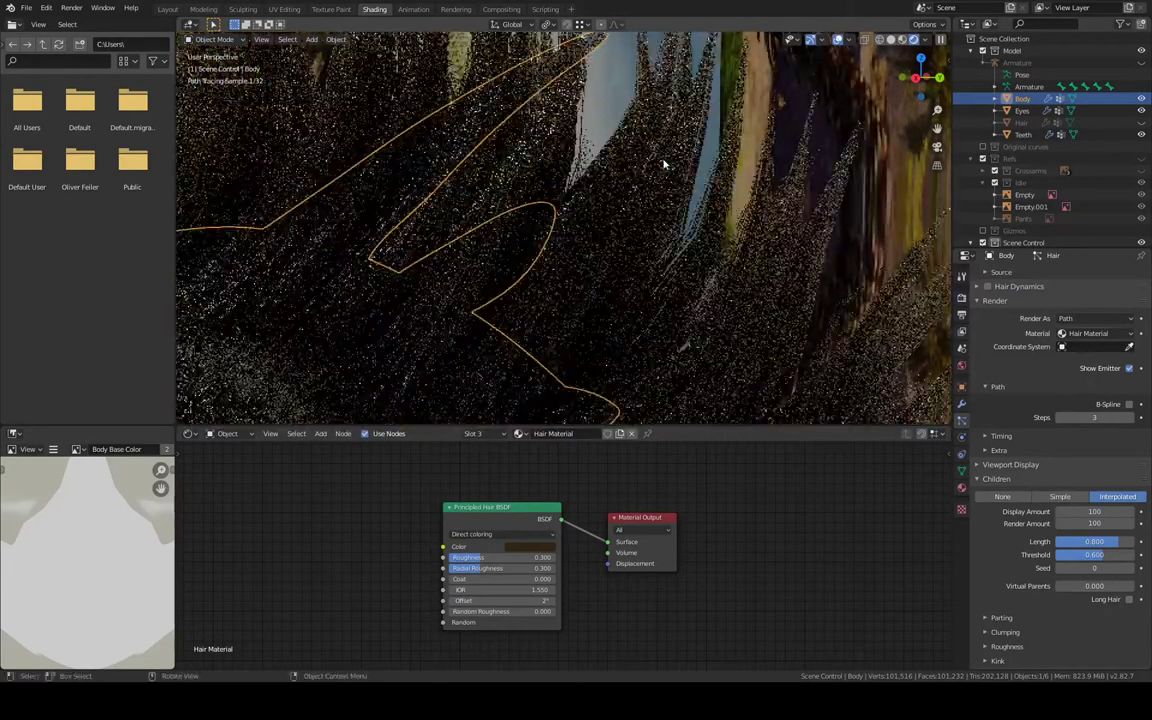
{"action": "scroll", "coordinate": [715, 170], "scroll_direction": "down", "scroll_amount": 2}
{"action": "scroll", "coordinate": [717, 170], "scroll_direction": "down", "scroll_amount": 2}
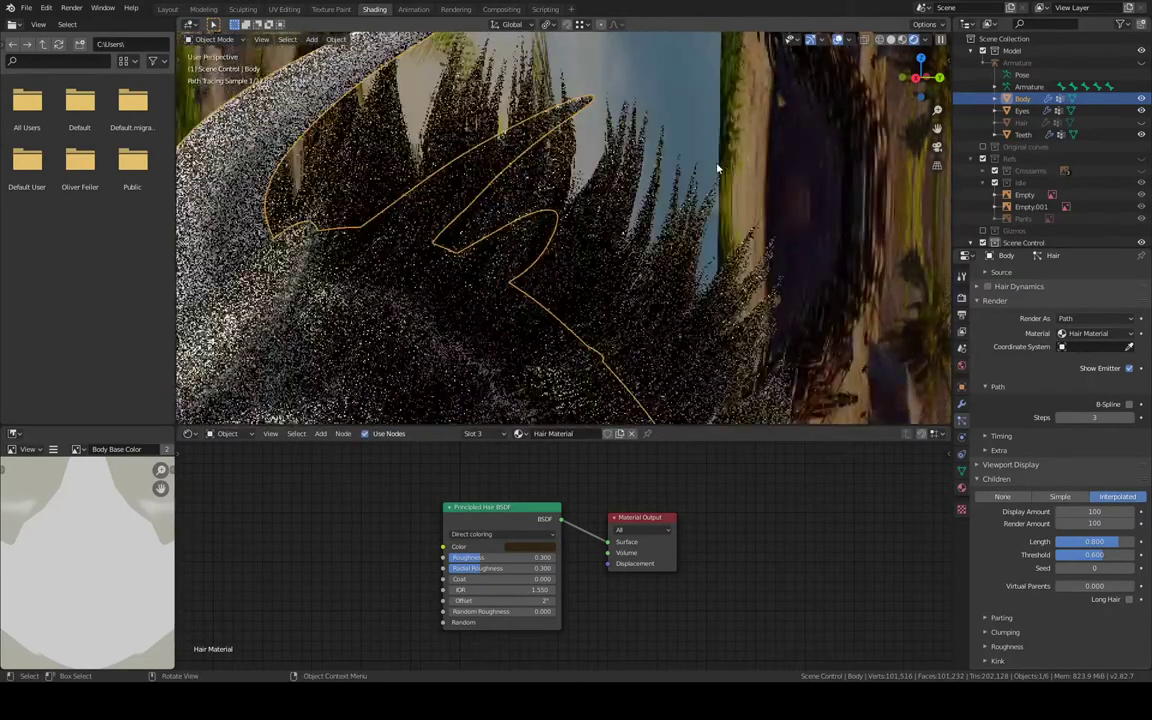
{"action": "scroll", "coordinate": [717, 170], "scroll_direction": "down", "scroll_amount": 2}
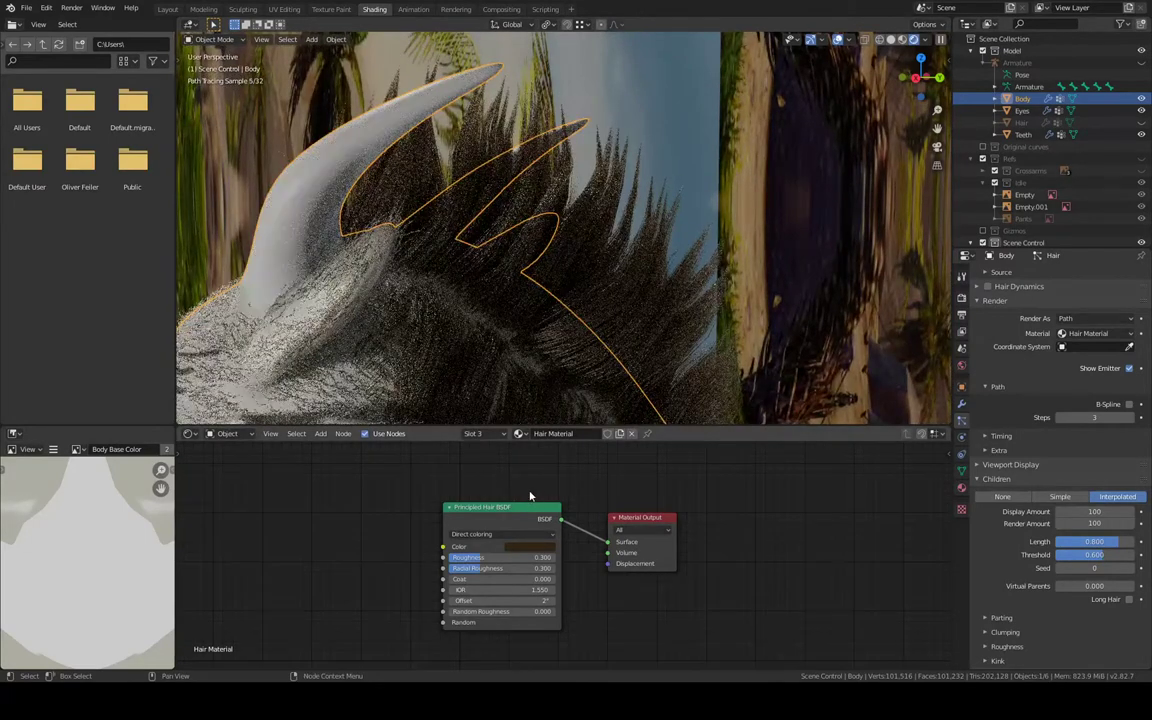
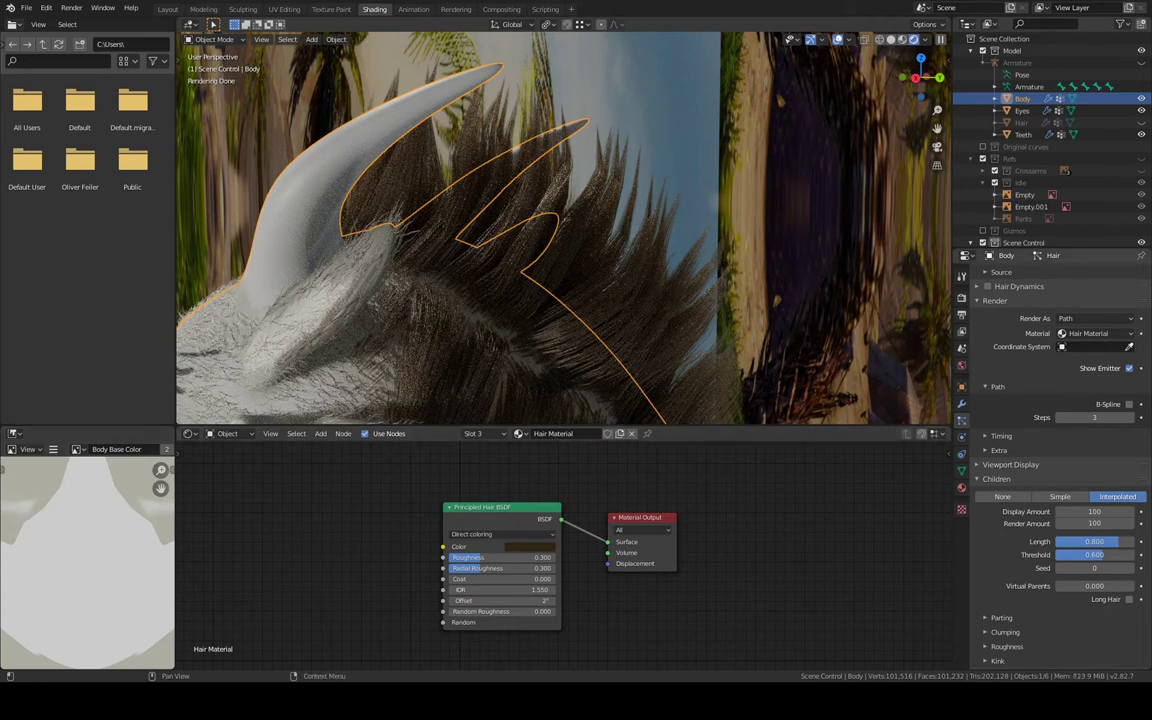
Toggle viewport display of the Face_tufts and Tail_fur hair systems and look around the horn.
{"action": "scroll", "coordinate": [1101, 316], "scroll_direction": "up", "scroll_amount": 5}
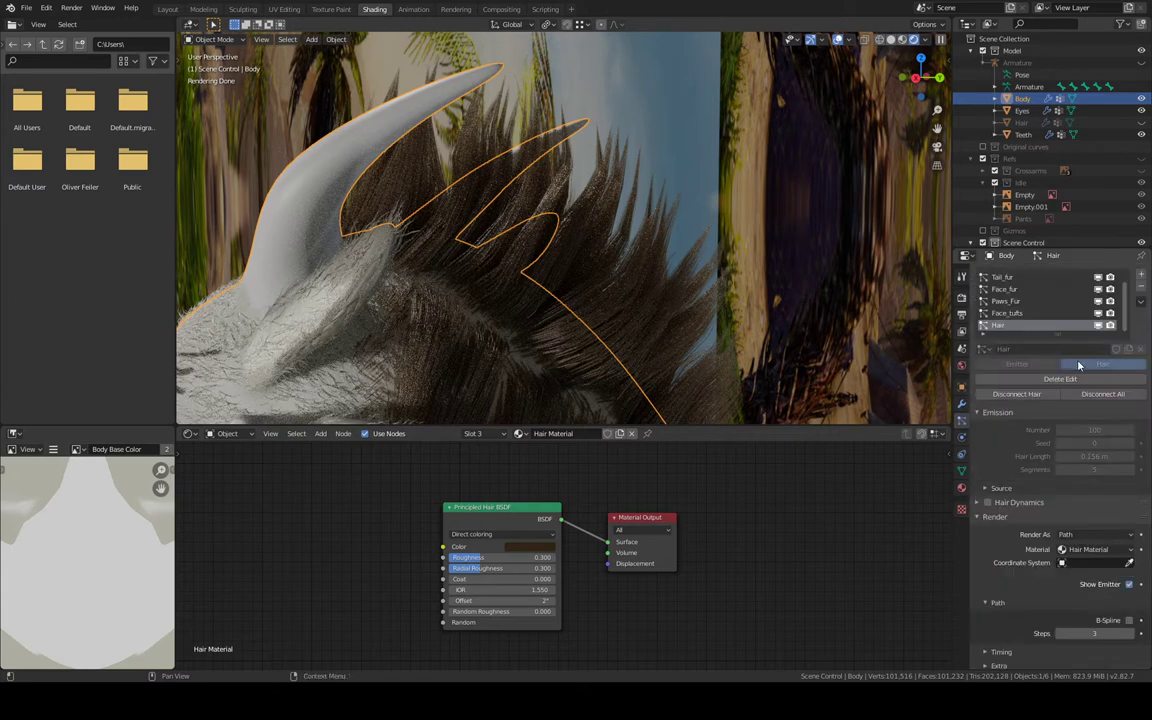
{"action": "left_click", "coordinate": [1105, 314]}
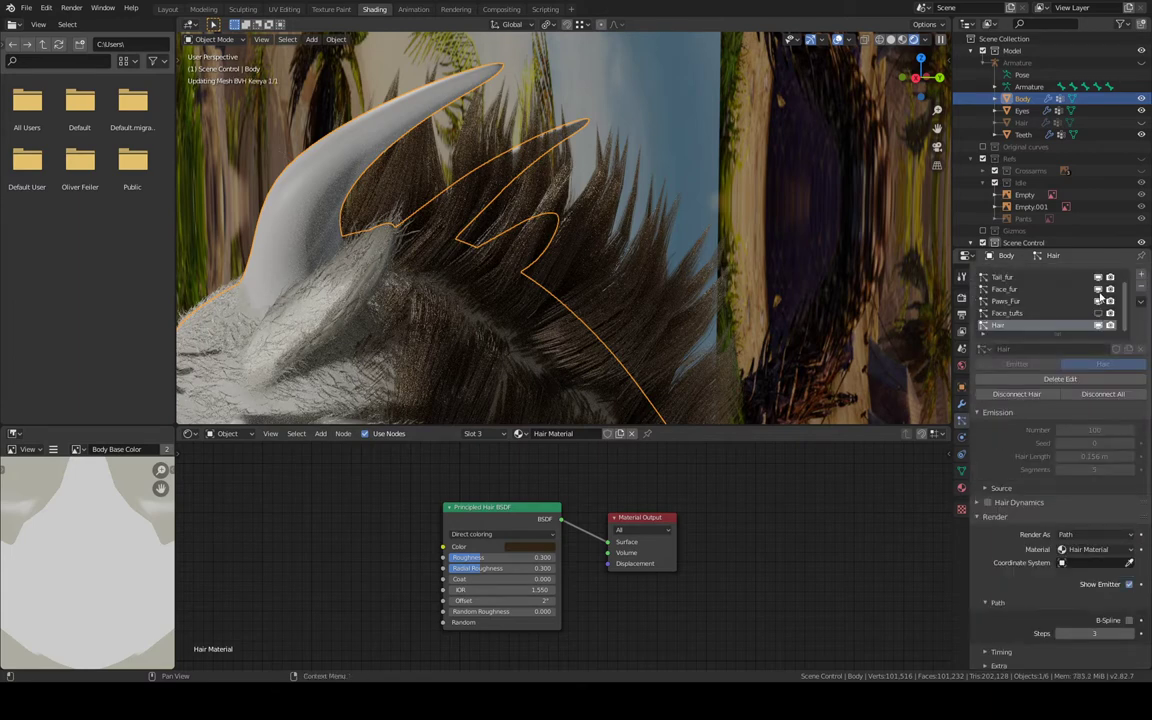
{"action": "left_click", "coordinate": [1099, 289]}
{"action": "scroll", "coordinate": [1091, 290], "scroll_direction": "up", "scroll_amount": 1}
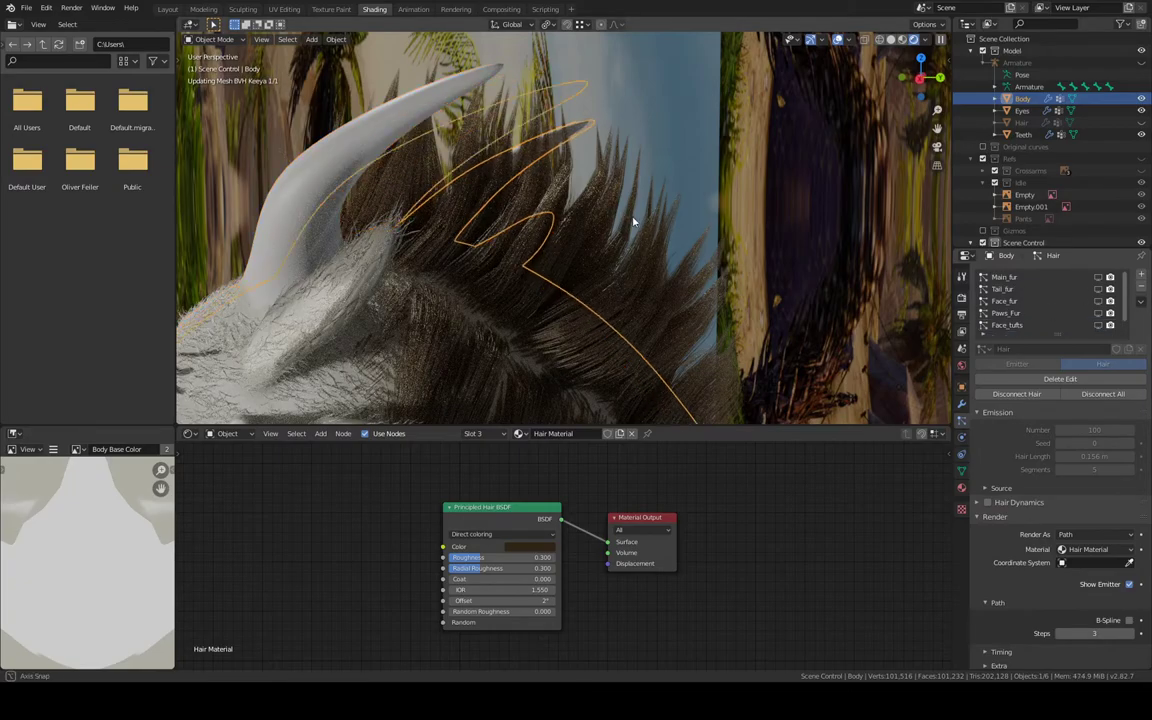
{"action": "mouse_move", "coordinate": [607, 213]}
{"action": "middle_mouse_down"}
{"action": "mouse_move", "coordinate": [717, 247]}
{"action": "mouse_move", "coordinate": [695, 251]}
{"action": "middle_mouse_up"}
{"action": "scroll", "coordinate": [695, 251], "scroll_direction": "up", "scroll_amount": 2}
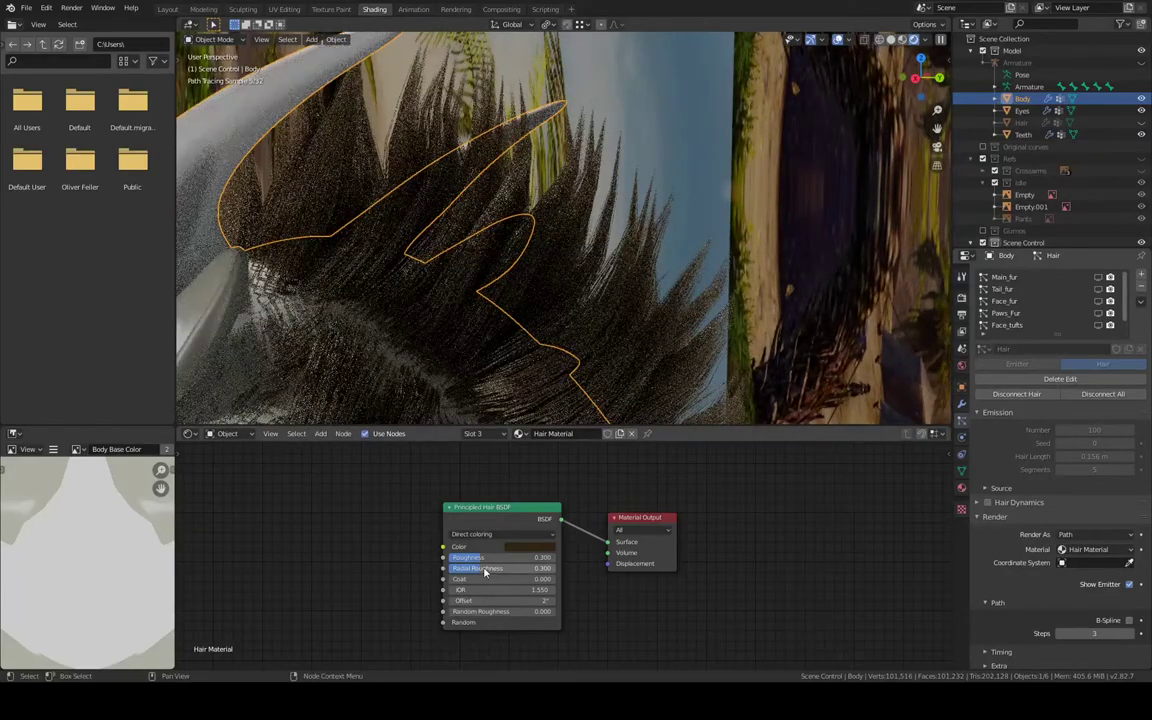
Try a lower hair Roughness, then undo it back to 0.300.
{"action": "left_click_drag", "start_coordinate": [480, 563], "coordinate": [463, 565]}
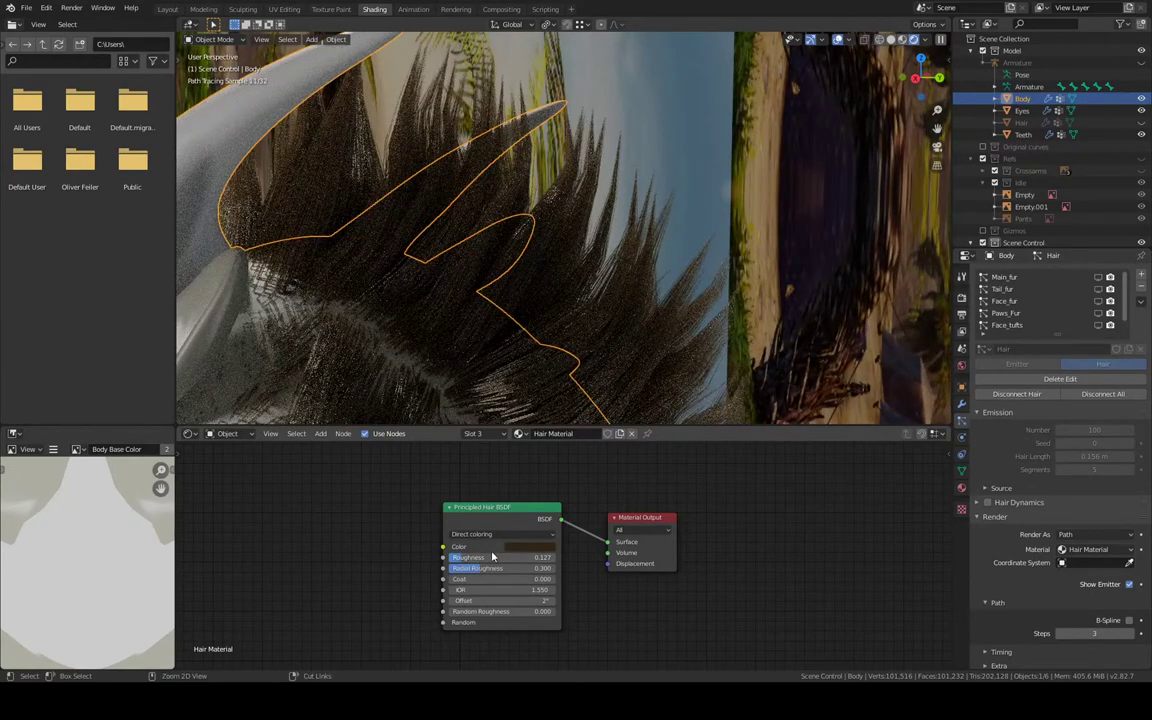
{"action": "key", "text": "ctrl+z"}
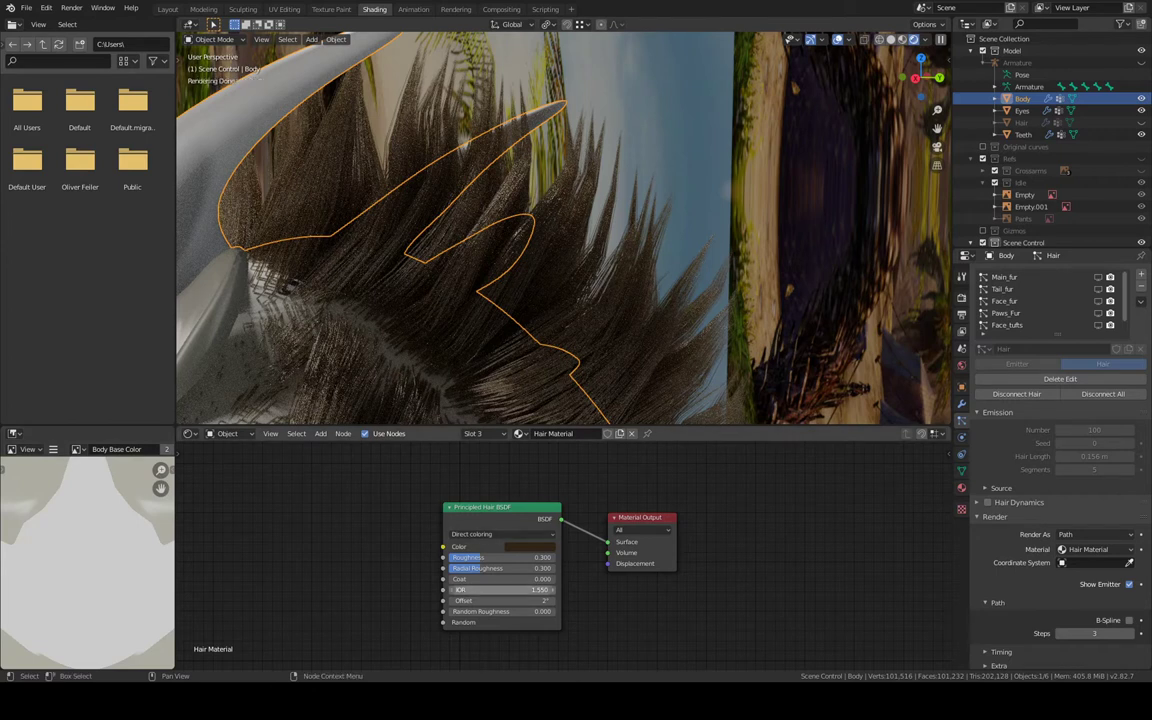
{"action": "scroll", "coordinate": [460, 590], "scroll_direction": "up", "scroll_amount": 1}
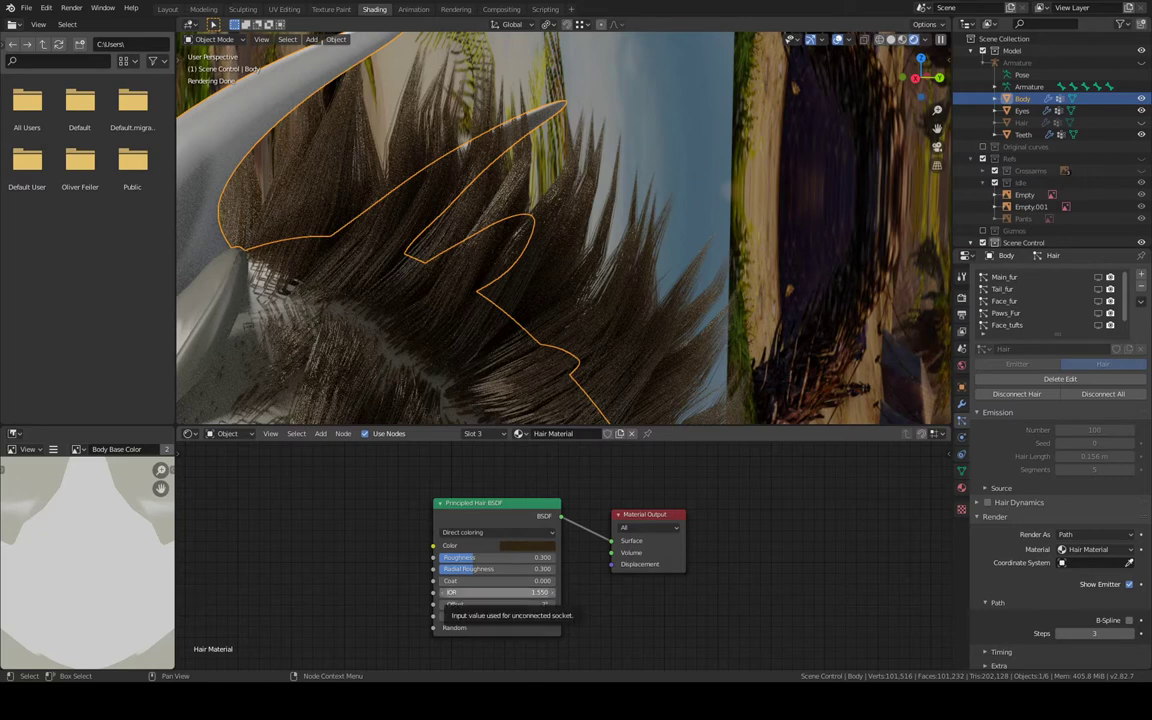
Try a hair Roughness of 0.6, then commit it at 0.200.
{"action": "left_click", "coordinate": [479, 556]}
{"action": "type", "text": "0"}
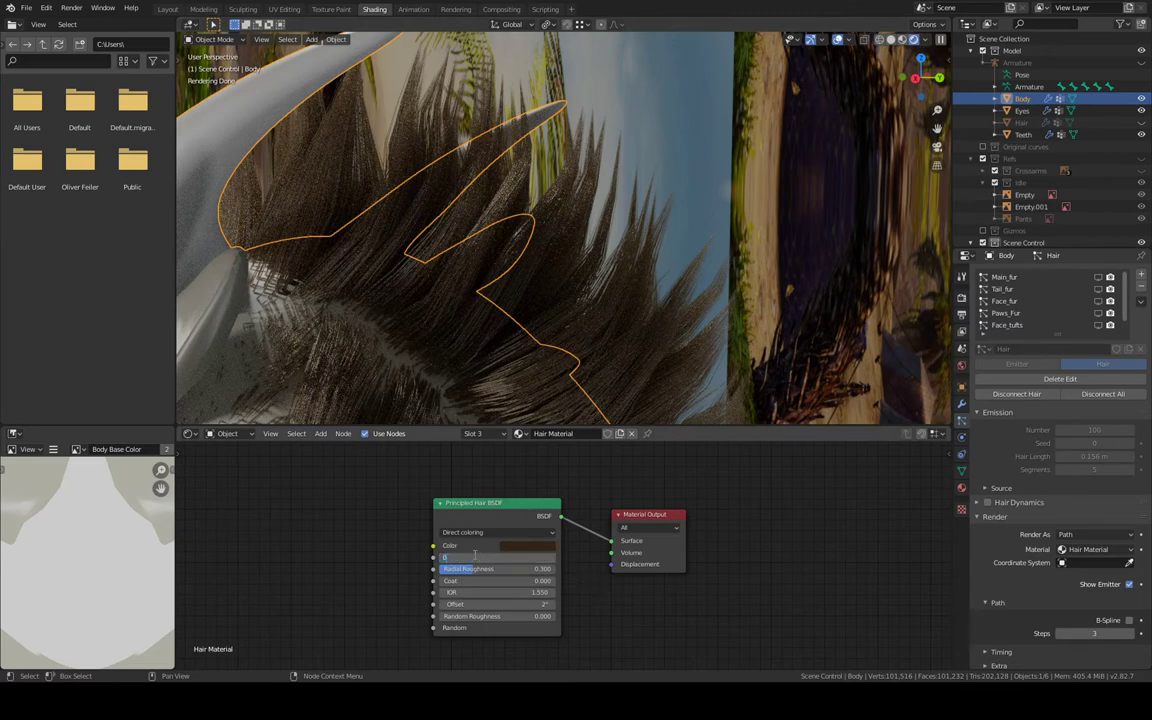
{"action": "type", "text": ".6"}
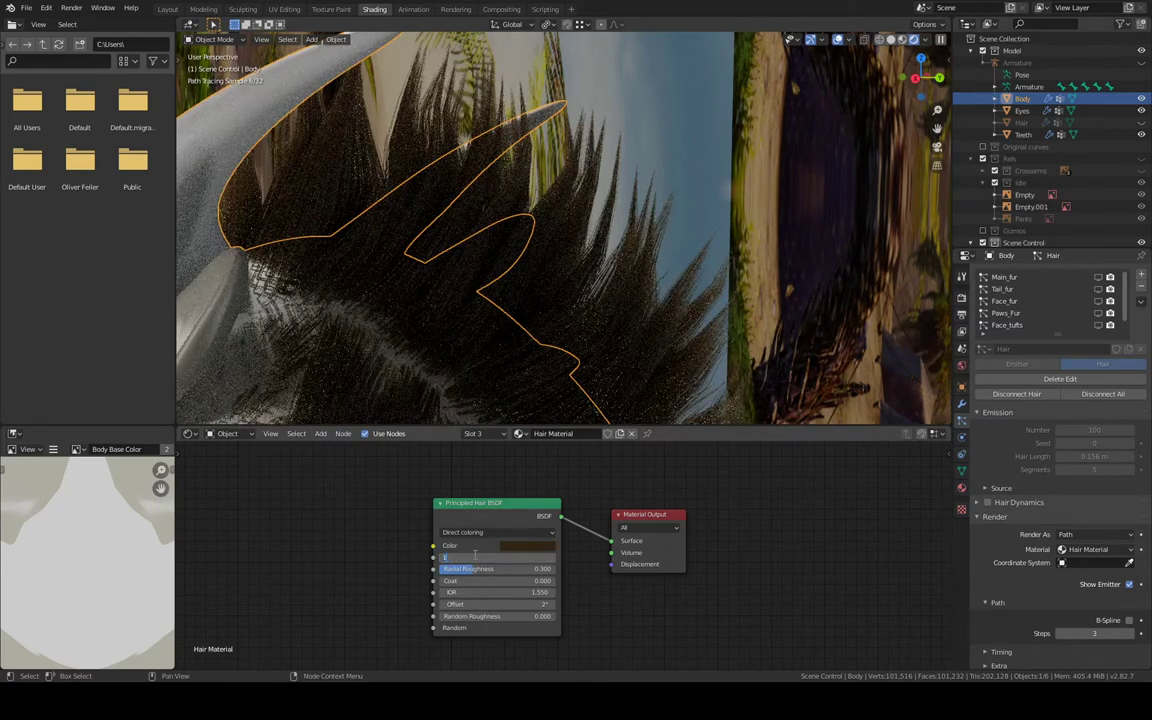
{"action": "key", "text": "Return"}
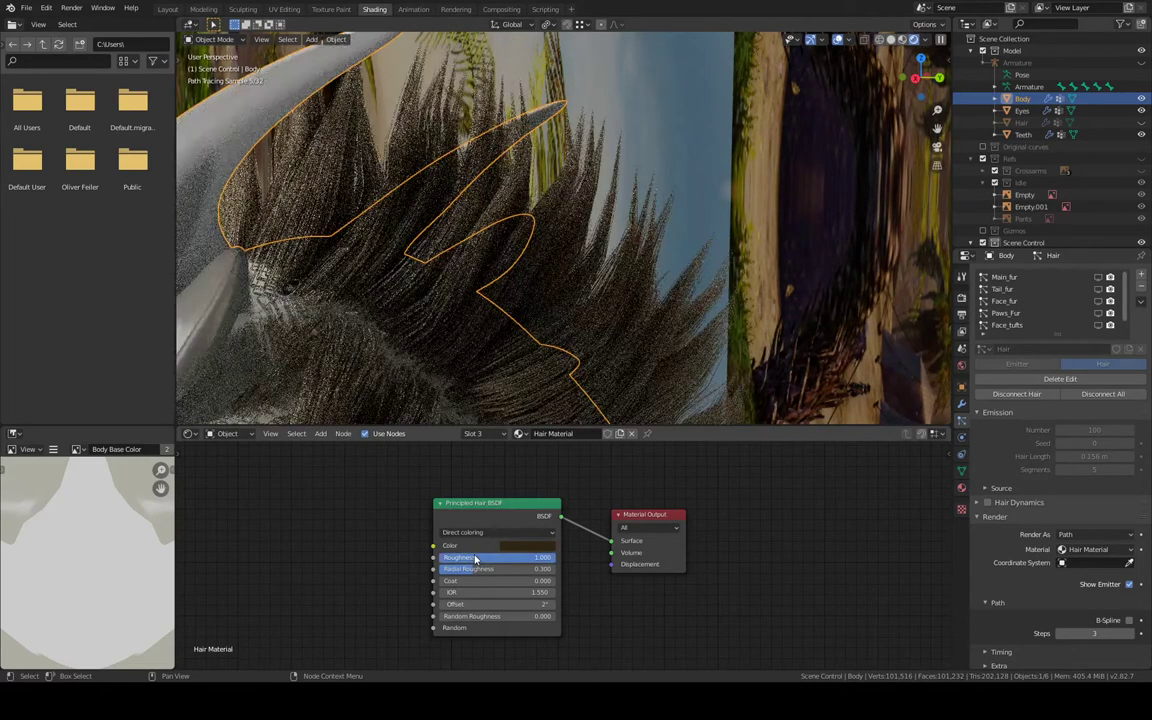
{"action": "left_click", "coordinate": [476, 558]}
{"action": "type", "text": "0.200"}
{"action": "key", "text": "Return"}
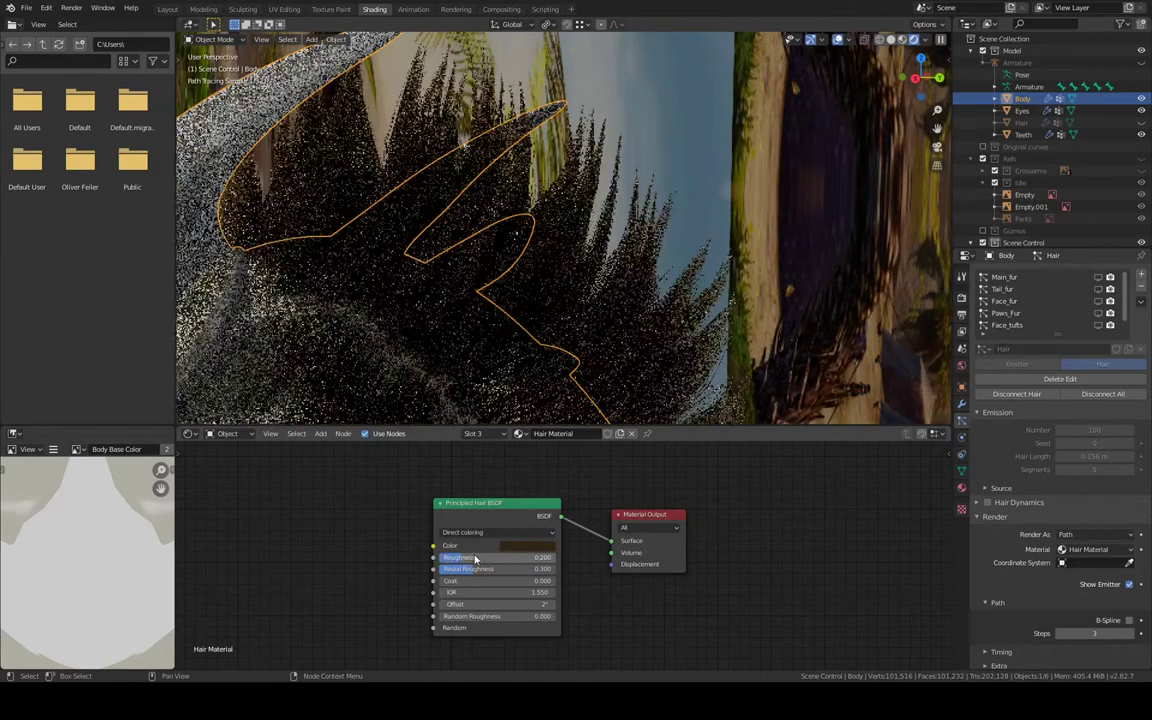
Try Radial Roughness at 1.000, then set it back to 0.300.
{"action": "left_click", "coordinate": [484, 567]}
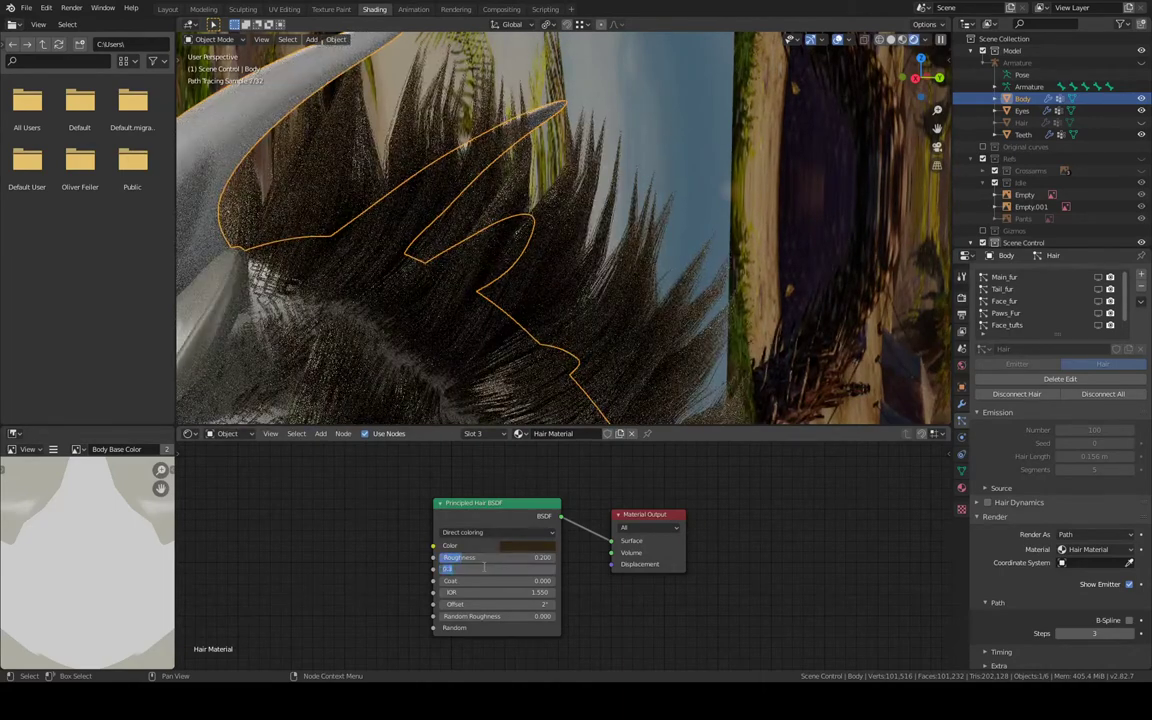
{"action": "type", "text": "01"}
{"action": "key", "text": "Return"}
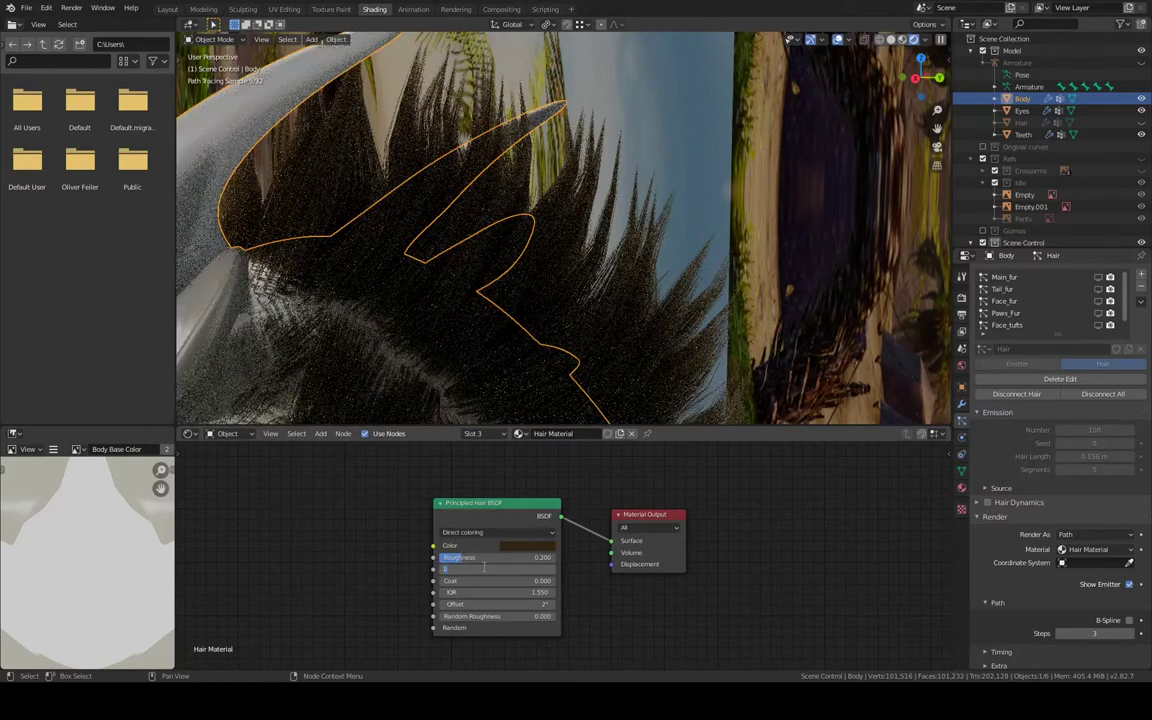
{"action": "left_click", "coordinate": [484, 569]}
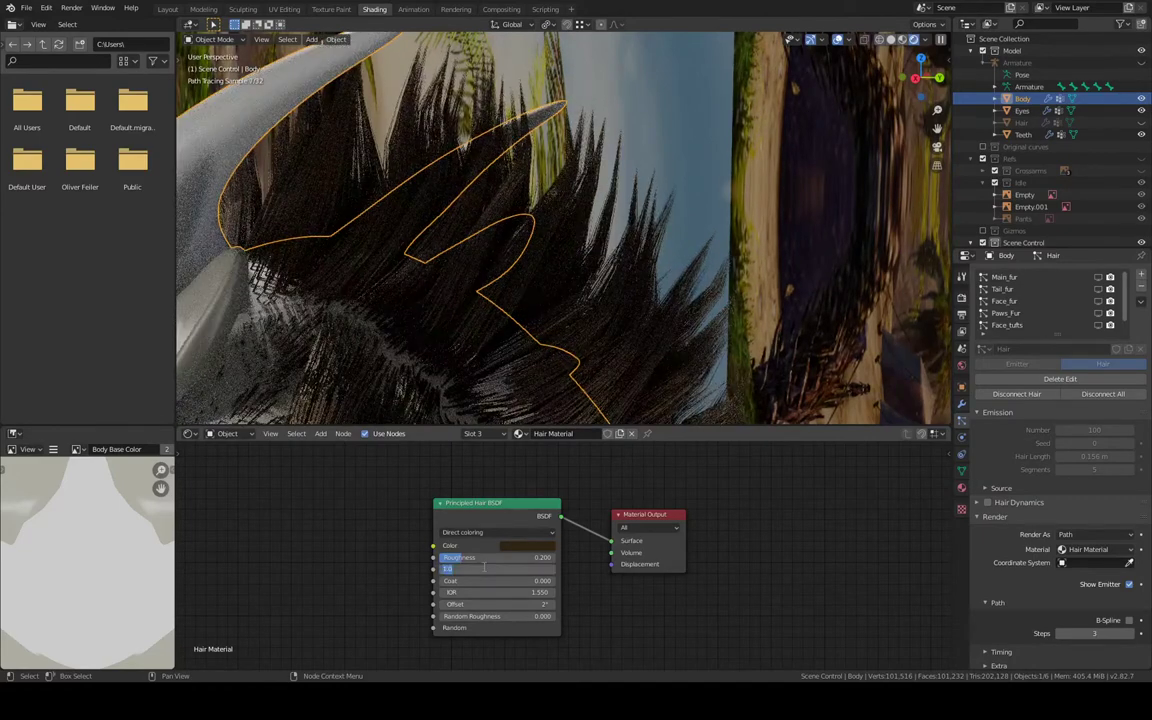
{"action": "key", "text": "Return"}
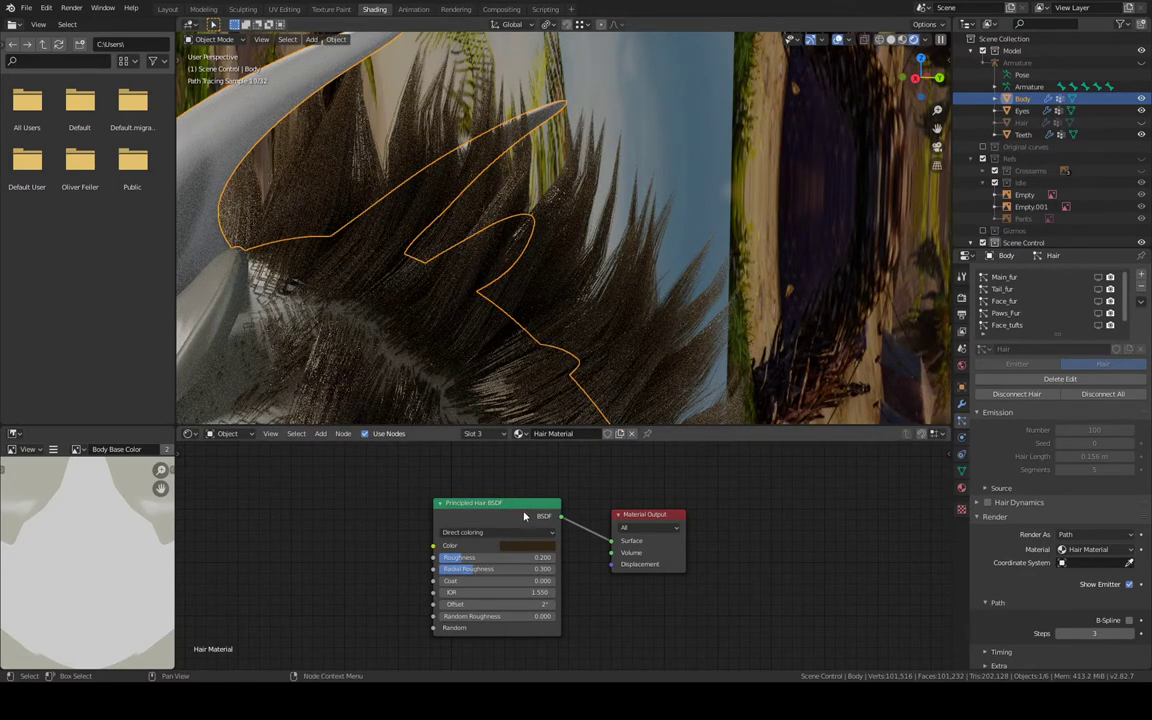
Re-enter the hair Roughness to keep it at 0.200.
{"action": "double_click", "coordinate": [475, 557]}
{"action": "key", "text": "Return"}
{"action": "type", "text": "0.300"}
{"action": "key", "text": "Return"}
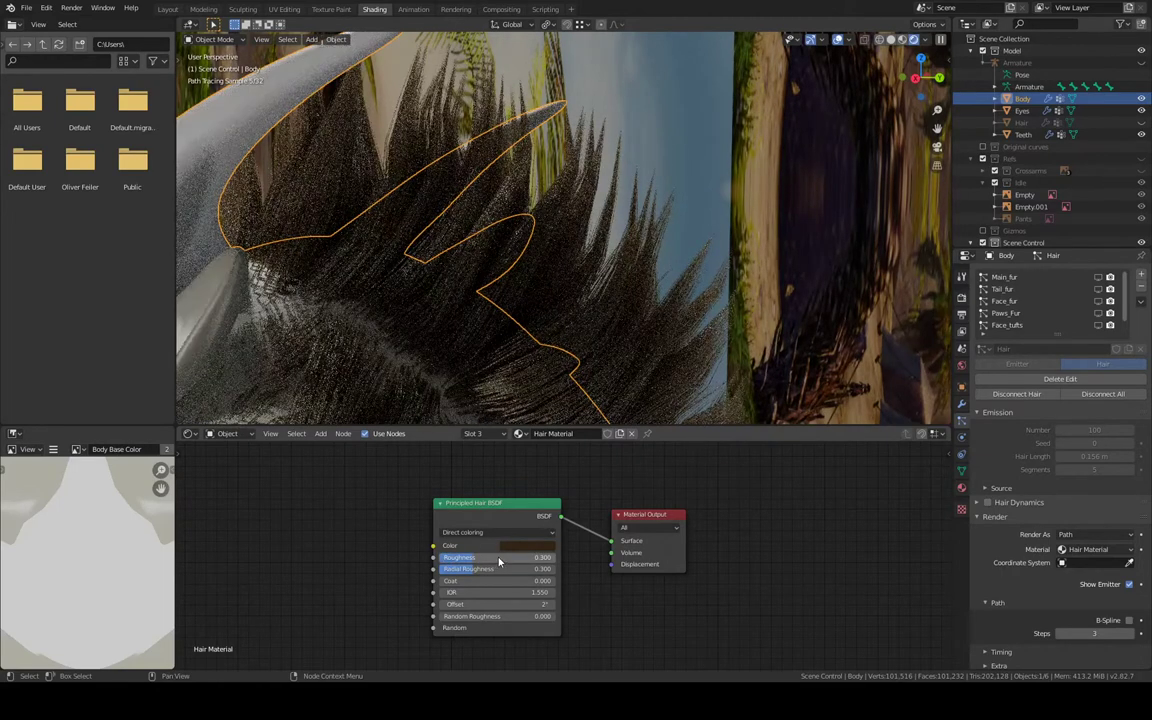
{"action": "left_click", "coordinate": [493, 558]}
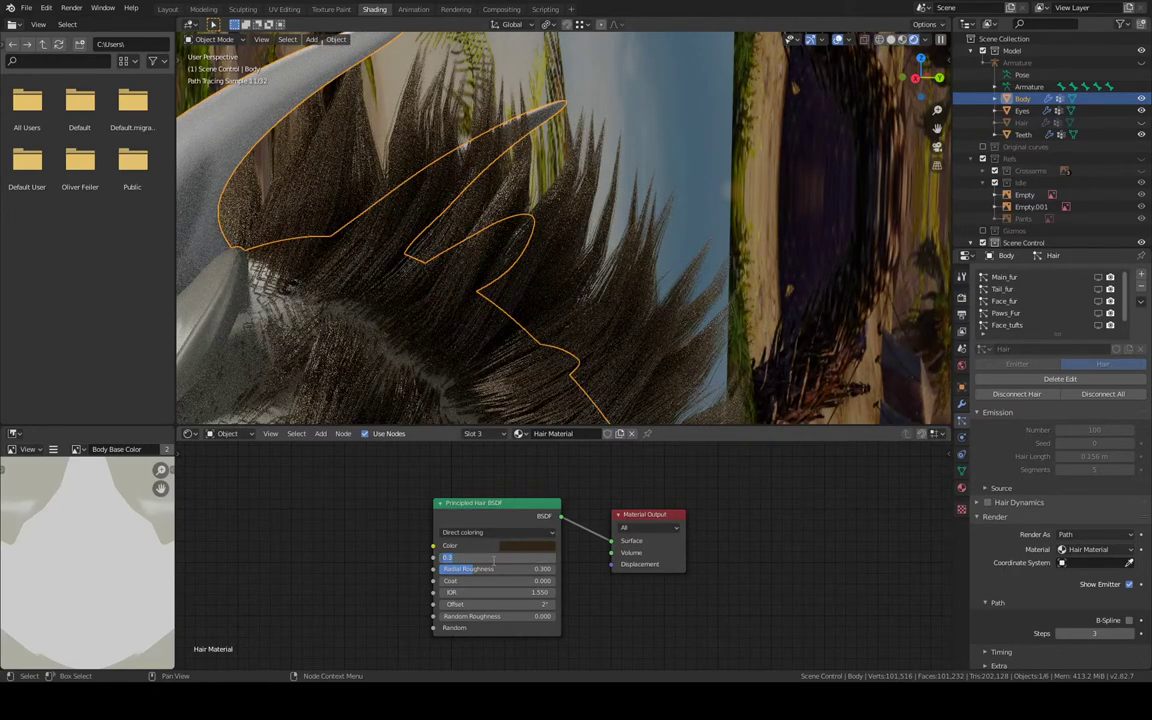
{"action": "type", "text": "0.2"}
{"action": "key", "text": "Return"}
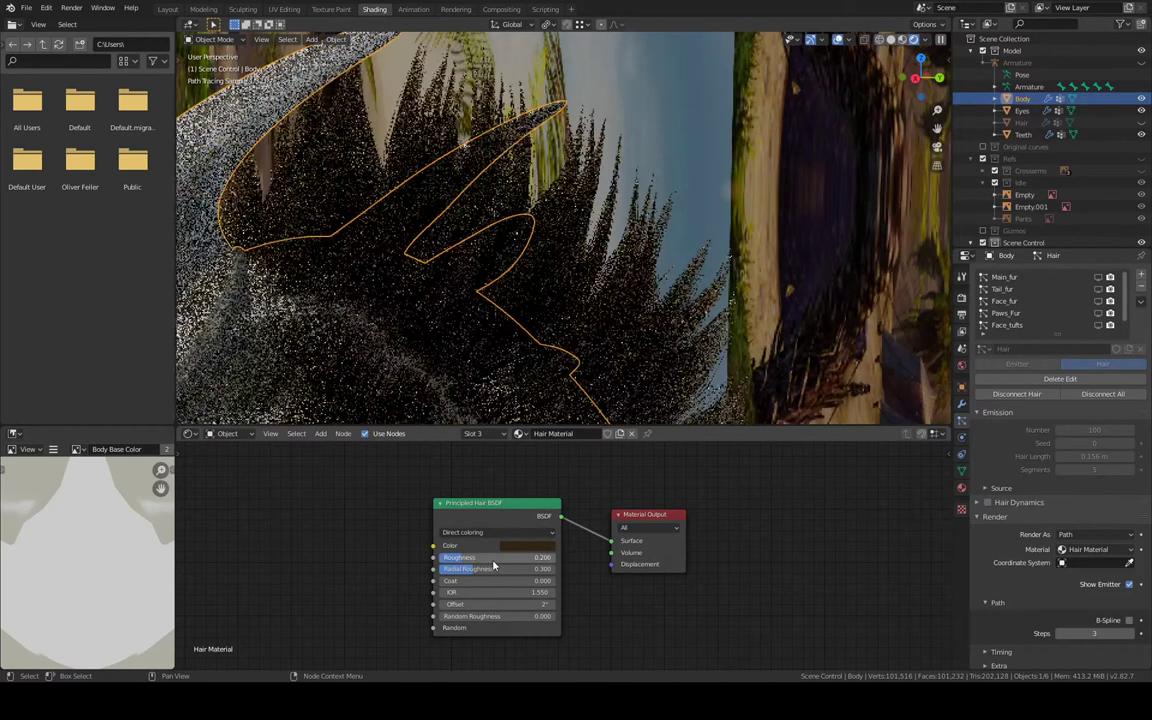
Trial Melanin concentration, return to Direct coloring and view the hair Color as hex.
{"action": "left_click", "coordinate": [515, 533]}
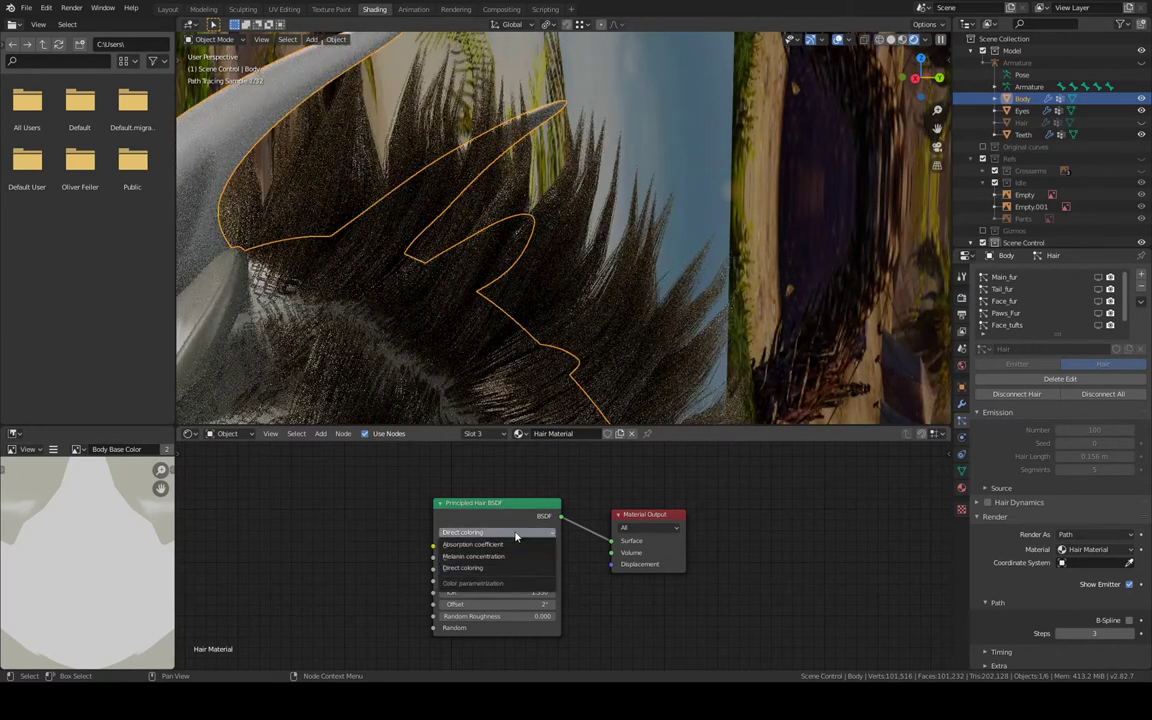
{"action": "left_click", "coordinate": [518, 559]}
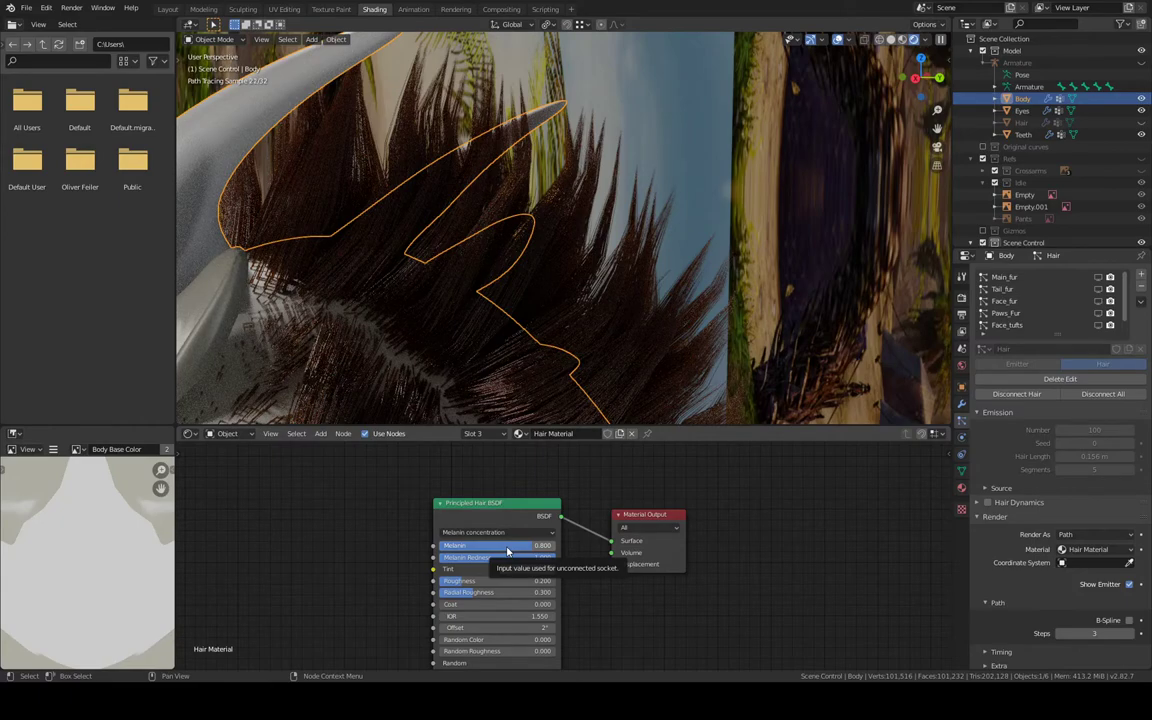
{"action": "mouse_move", "coordinate": [508, 551]}
{"action": "left_mouse_down"}
{"action": "mouse_move", "coordinate": [470, 545]}
{"action": "mouse_move", "coordinate": [518, 540]}
{"action": "left_mouse_up"}
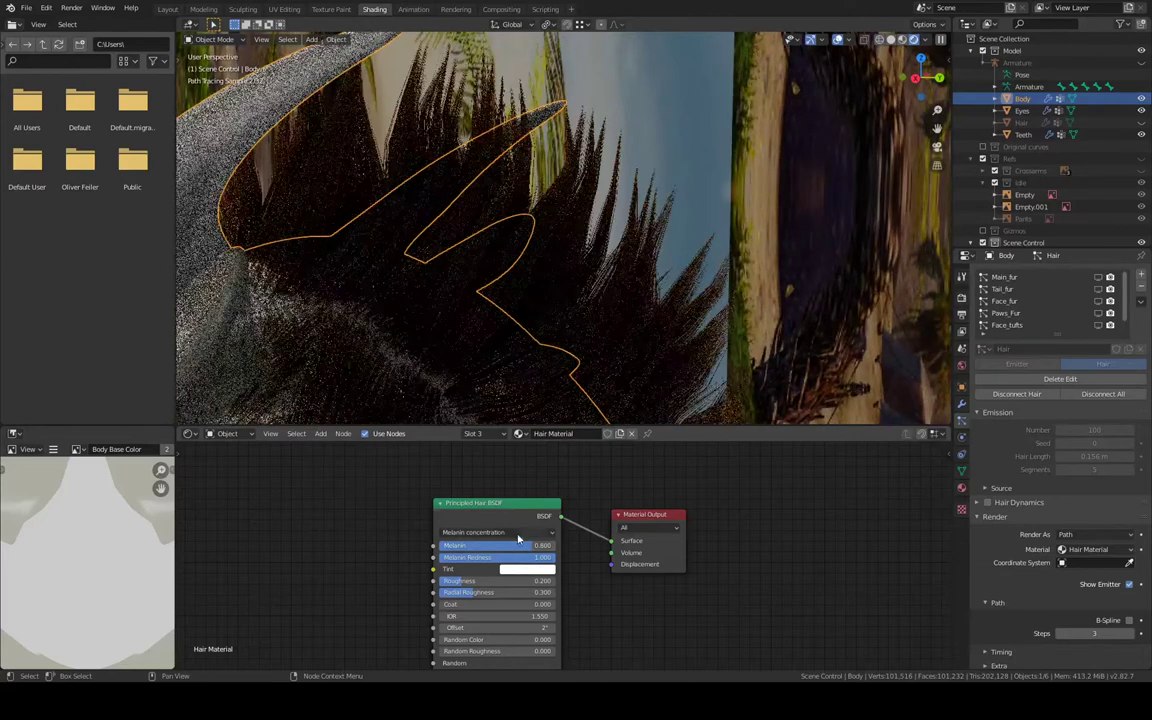
{"action": "left_click", "coordinate": [518, 534]}
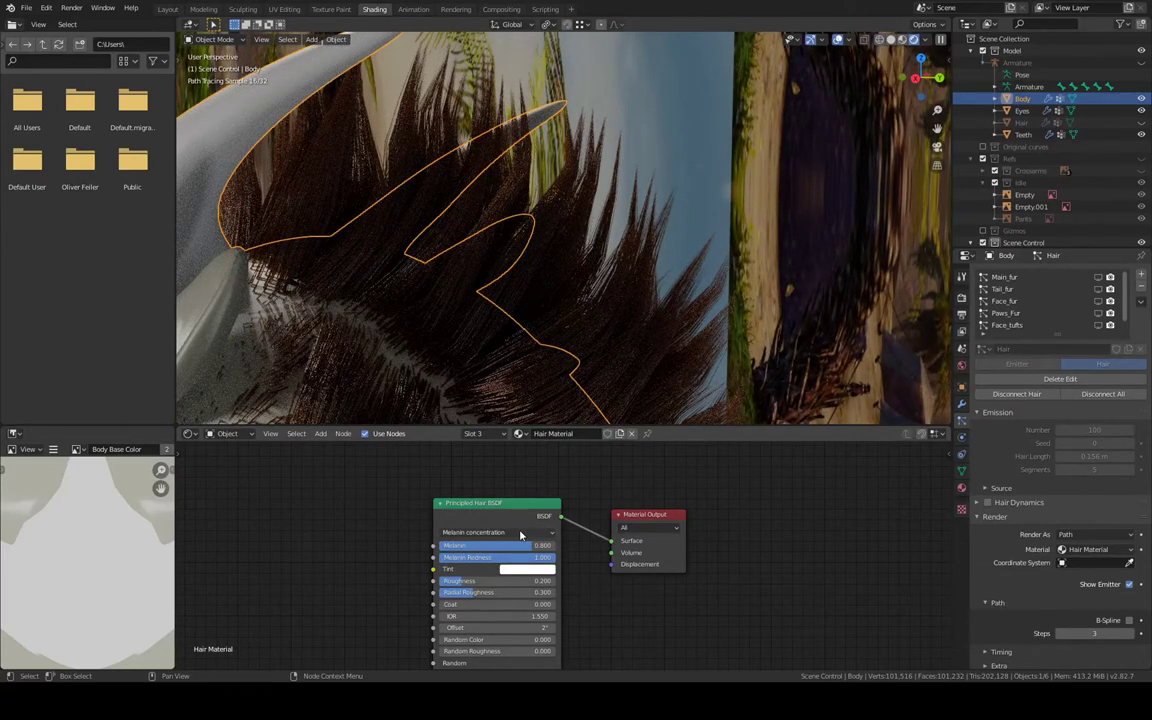
{"action": "left_click", "coordinate": [508, 567]}
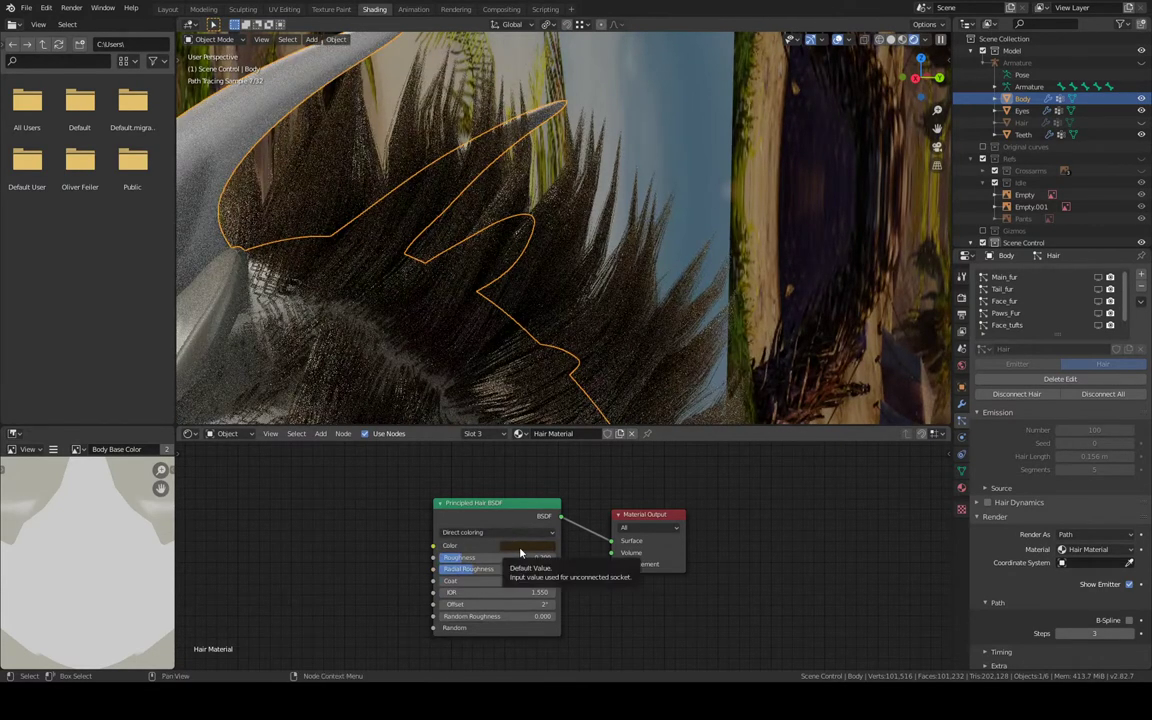
{"action": "left_click", "coordinate": [520, 546]}
{"action": "left_click", "coordinate": [573, 481]}
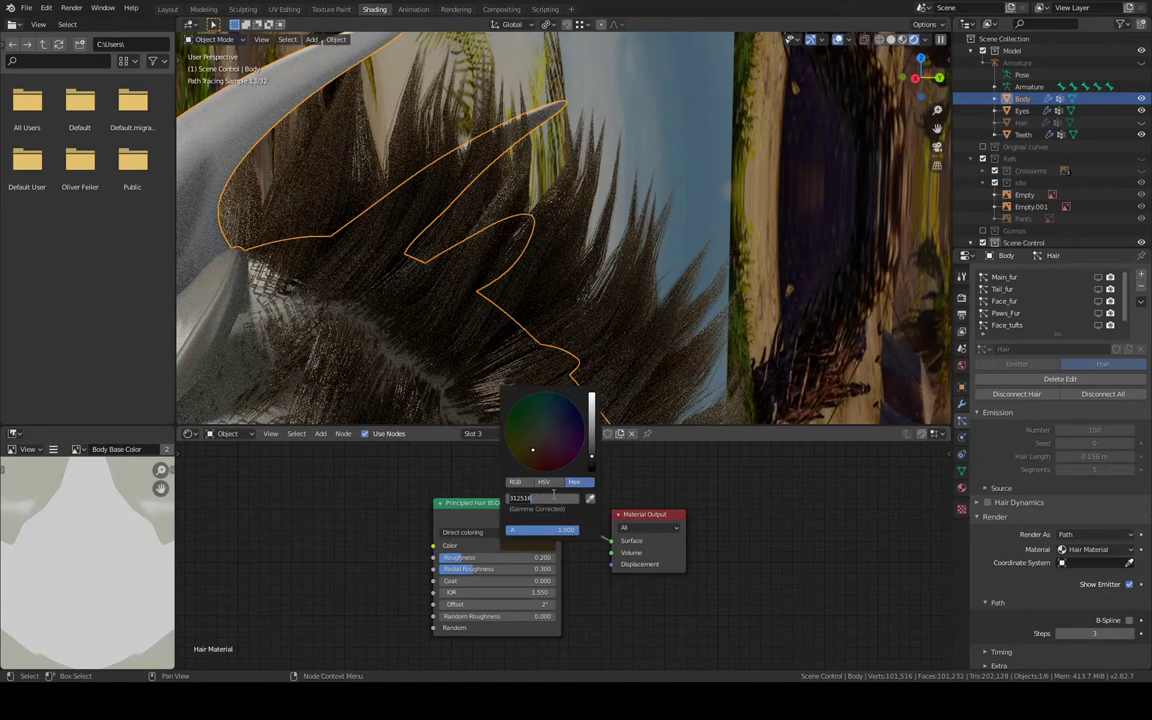
{"action": "left_click", "coordinate": [540, 497]}
Retry Melanin concentration at 0.609 and 1.0, then settle back on Direct coloring.
{"action": "left_click", "coordinate": [490, 532]}
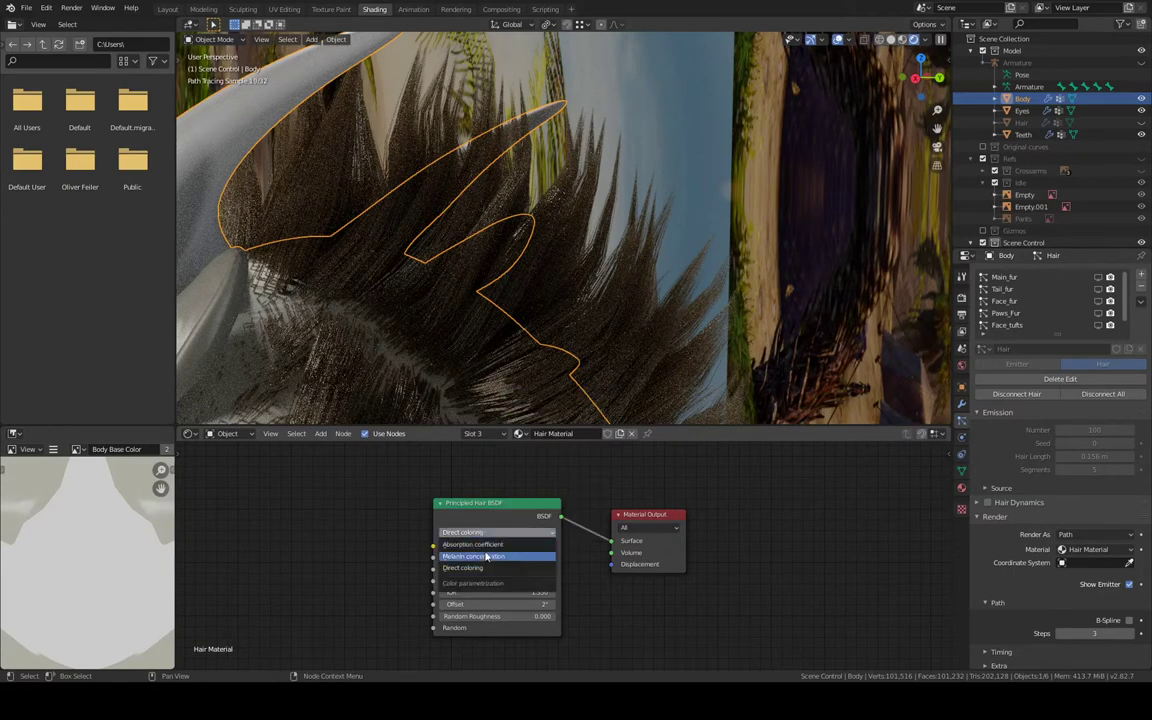
{"action": "left_click", "coordinate": [486, 557]}
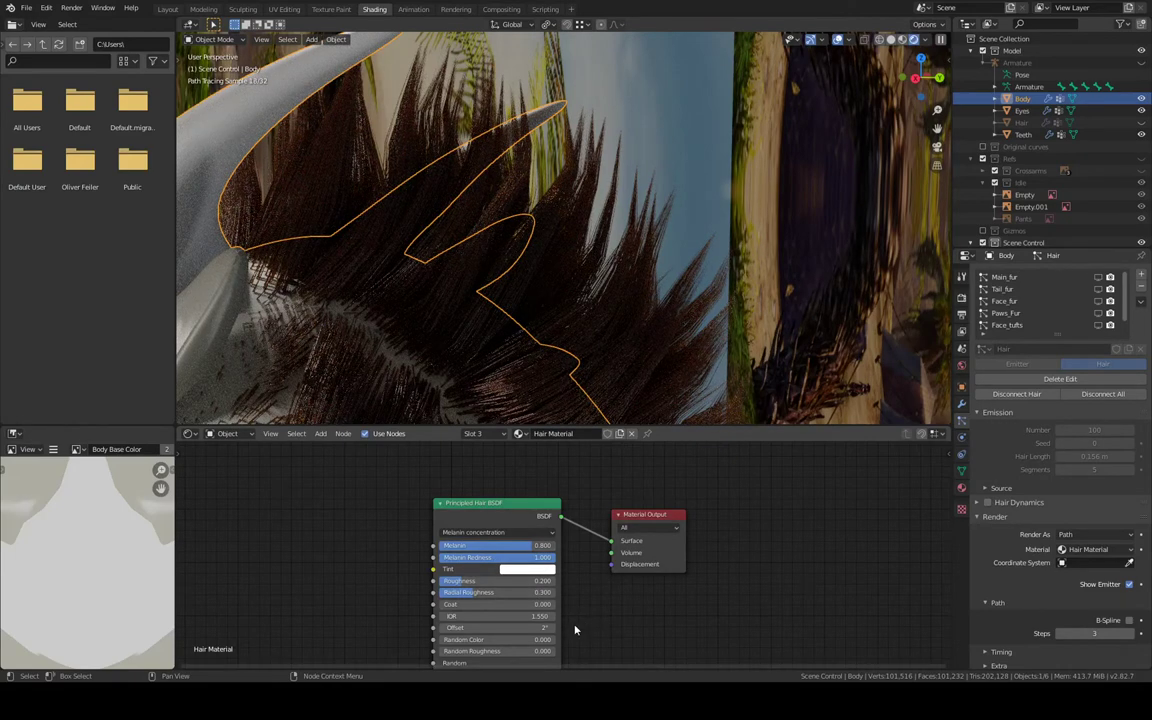
{"action": "left_click", "coordinate": [520, 570]}
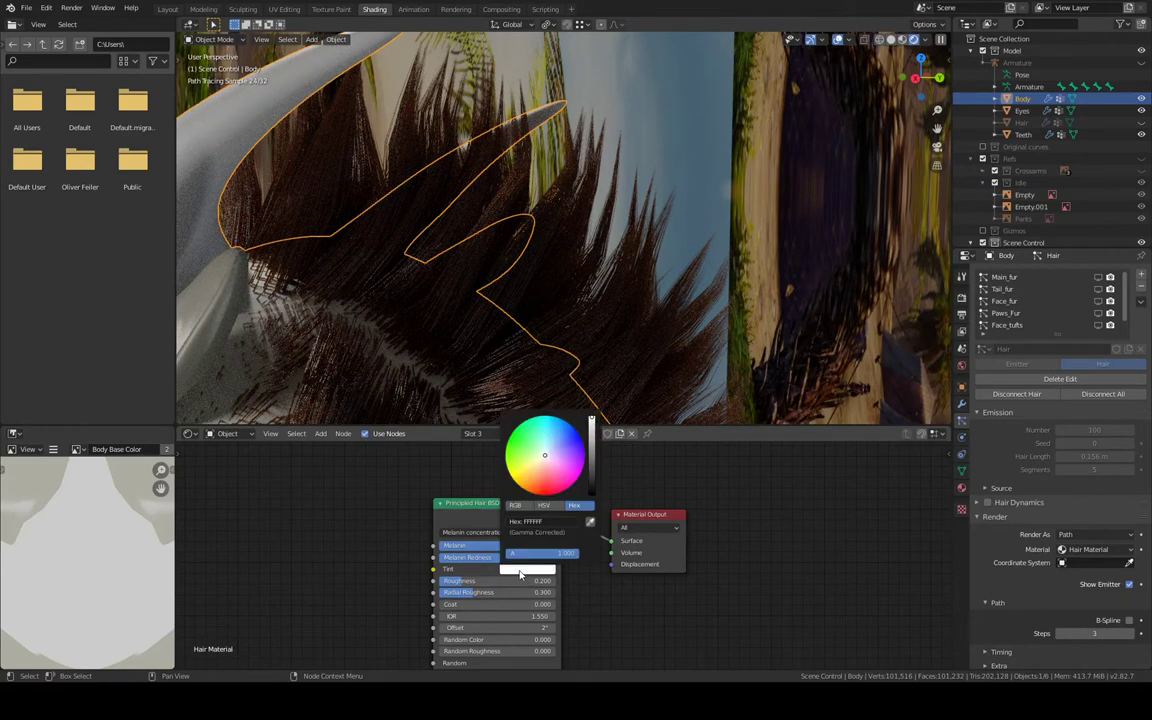
{"action": "scroll", "coordinate": [486, 418], "scroll_direction": "up", "scroll_amount": 1}
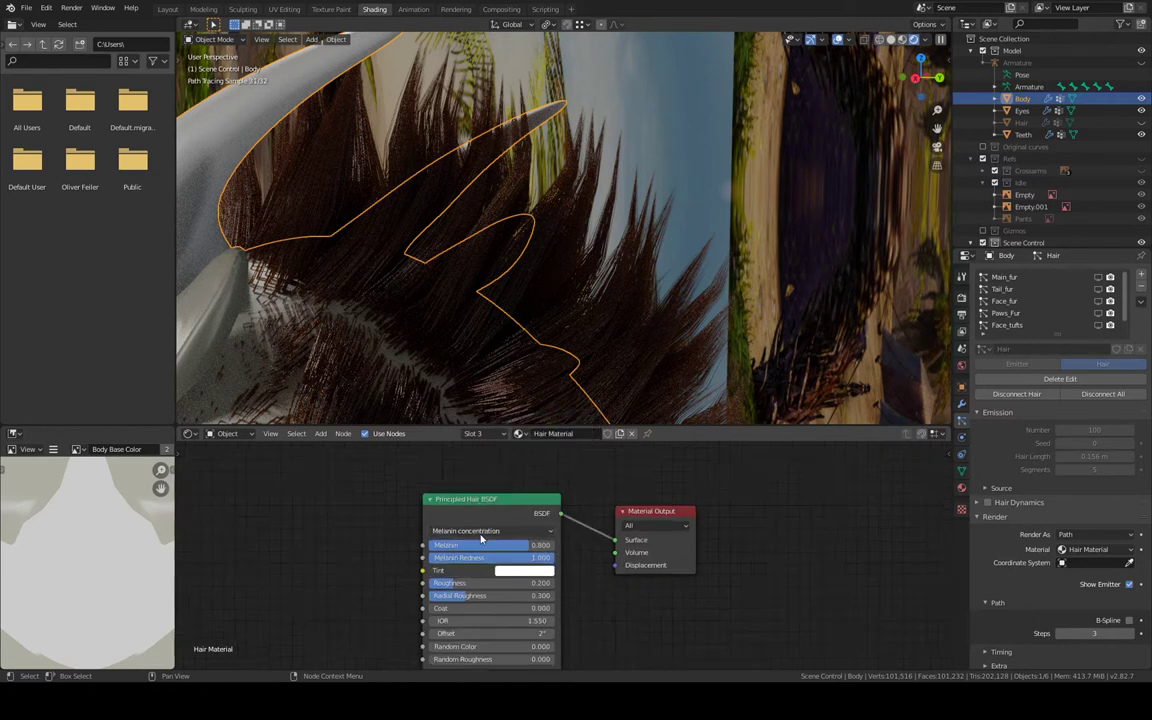
{"action": "scroll", "coordinate": [456, 444], "scroll_direction": "up", "scroll_amount": 1}
{"action": "scroll", "coordinate": [503, 491], "scroll_direction": "up", "scroll_amount": 1}
{"action": "scroll", "coordinate": [503, 493], "scroll_direction": "up", "scroll_amount": 1}
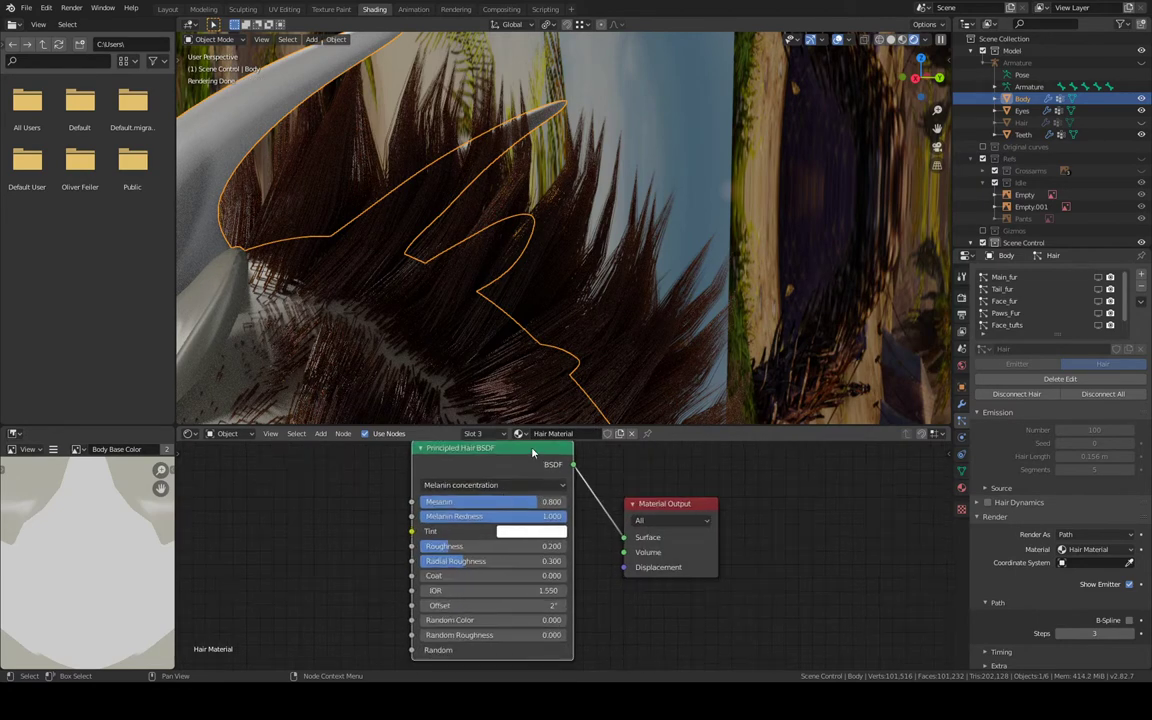
{"action": "left_click_drag", "start_coordinate": [533, 454], "coordinate": [529, 465]}
{"action": "left_click_drag", "start_coordinate": [508, 517], "coordinate": [477, 512]}
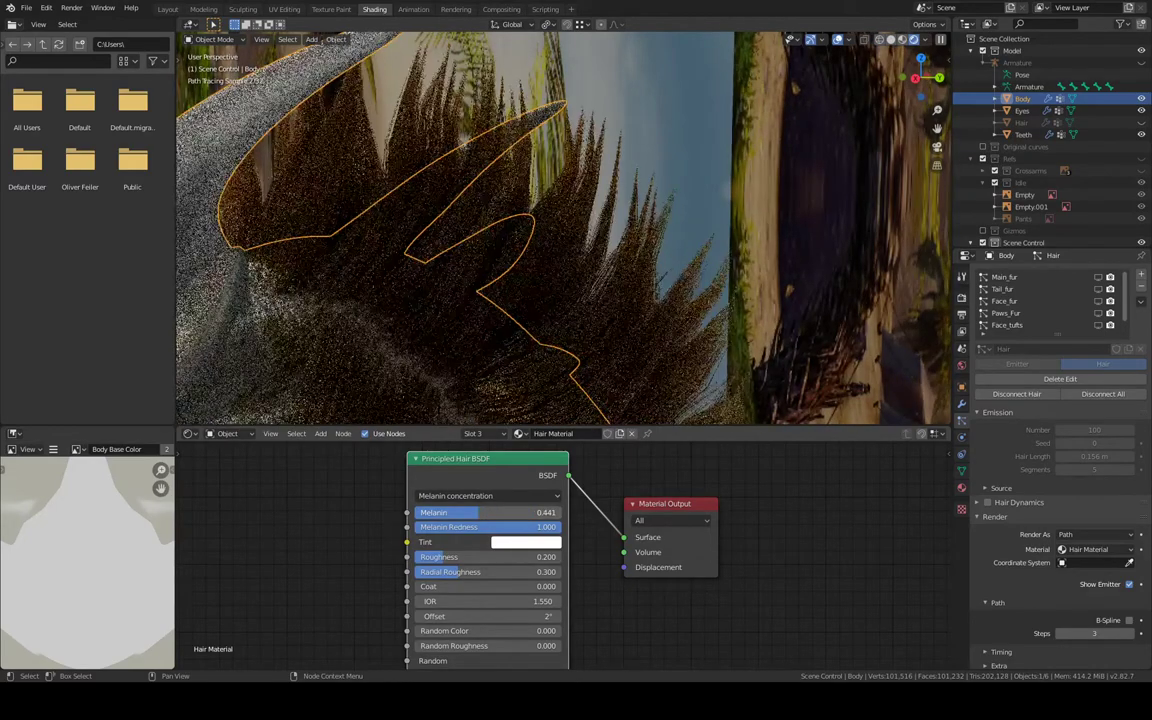
{"action": "mouse_move", "coordinate": [477, 512]}
{"action": "left_mouse_down"}
{"action": "mouse_move", "coordinate": [560, 512]}
{"action": "mouse_move", "coordinate": [535, 512]}
{"action": "left_mouse_up"}
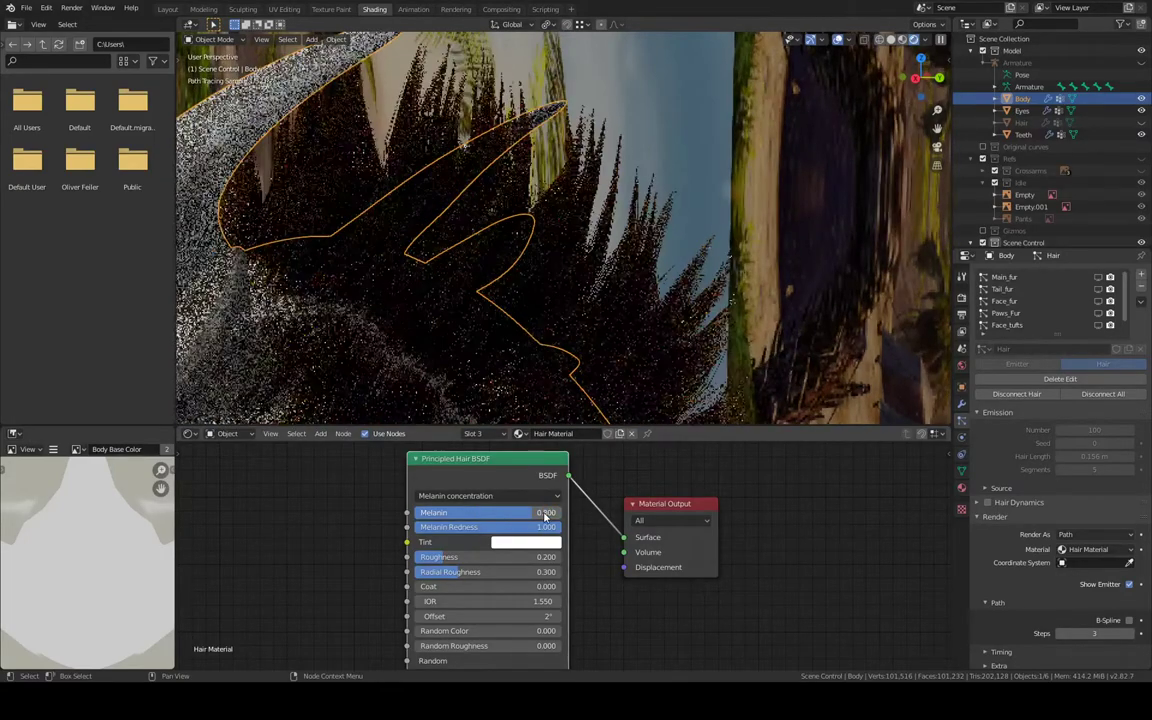
{"action": "left_click", "coordinate": [490, 495]}
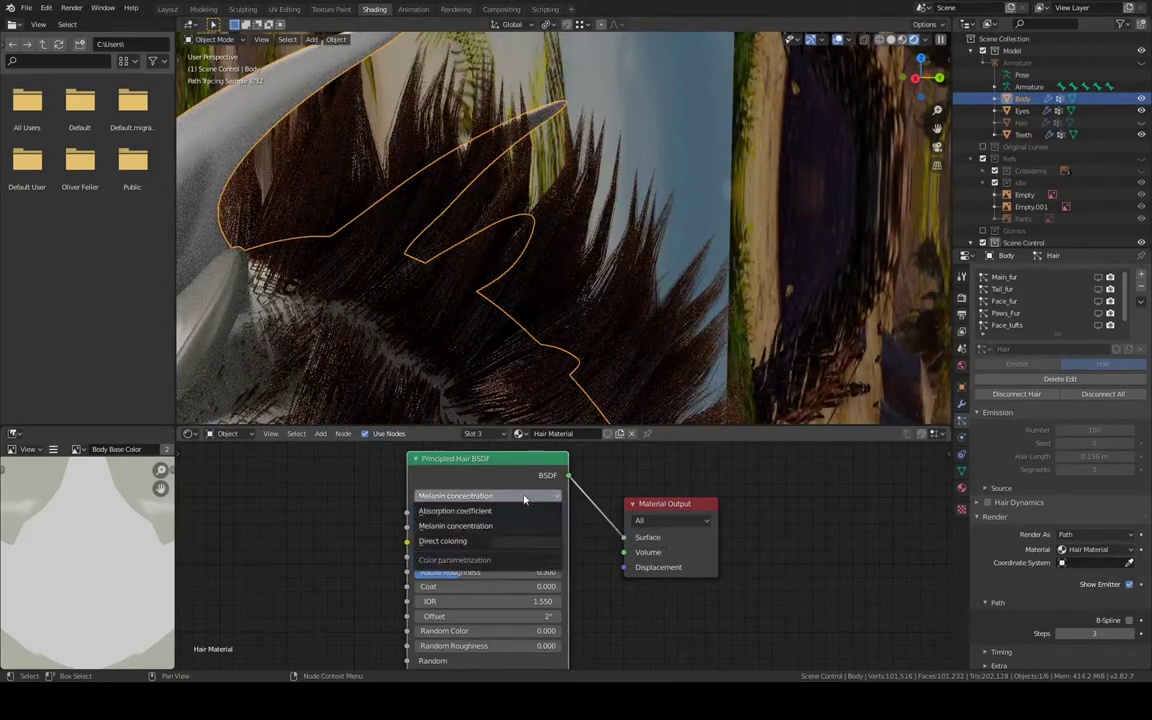
{"action": "left_click", "coordinate": [486, 541]}
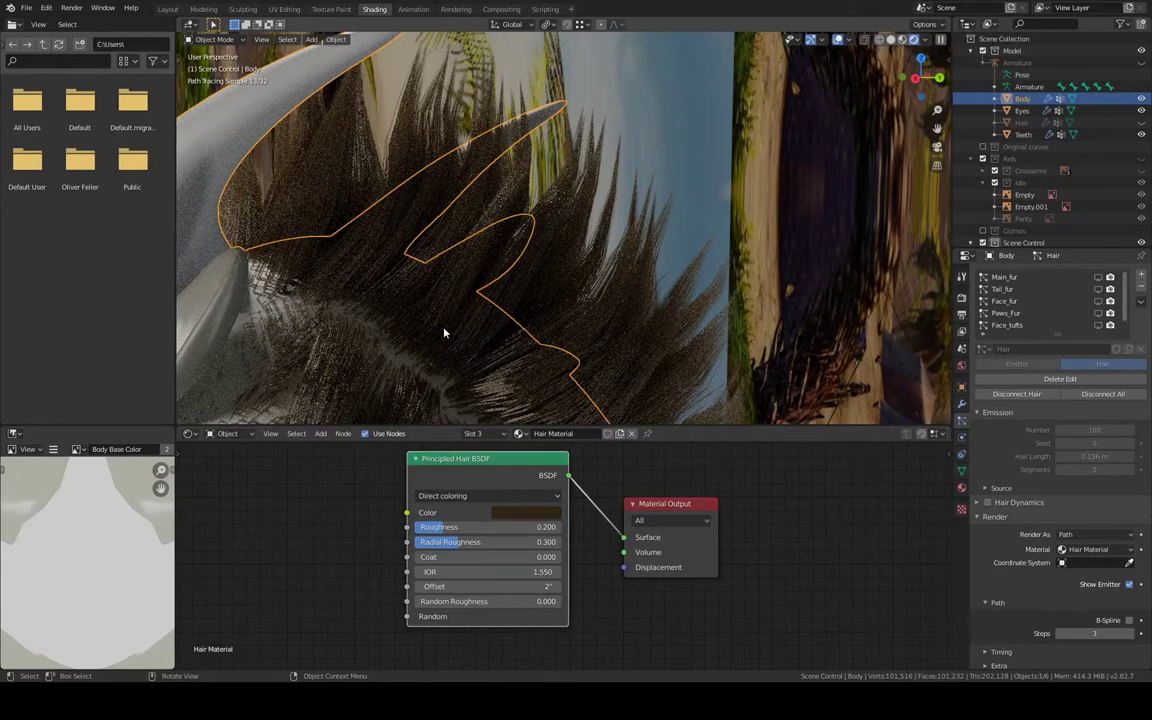
Set the interpolated children Display Amount to 150 and switch the viewport to solid shading.
{"action": "mouse_move", "coordinate": [445, 333]}
{"action": "middle_mouse_down"}
{"action": "mouse_move", "coordinate": [768, 354]}
{"action": "mouse_move", "coordinate": [674, 330]}
{"action": "middle_mouse_up"}
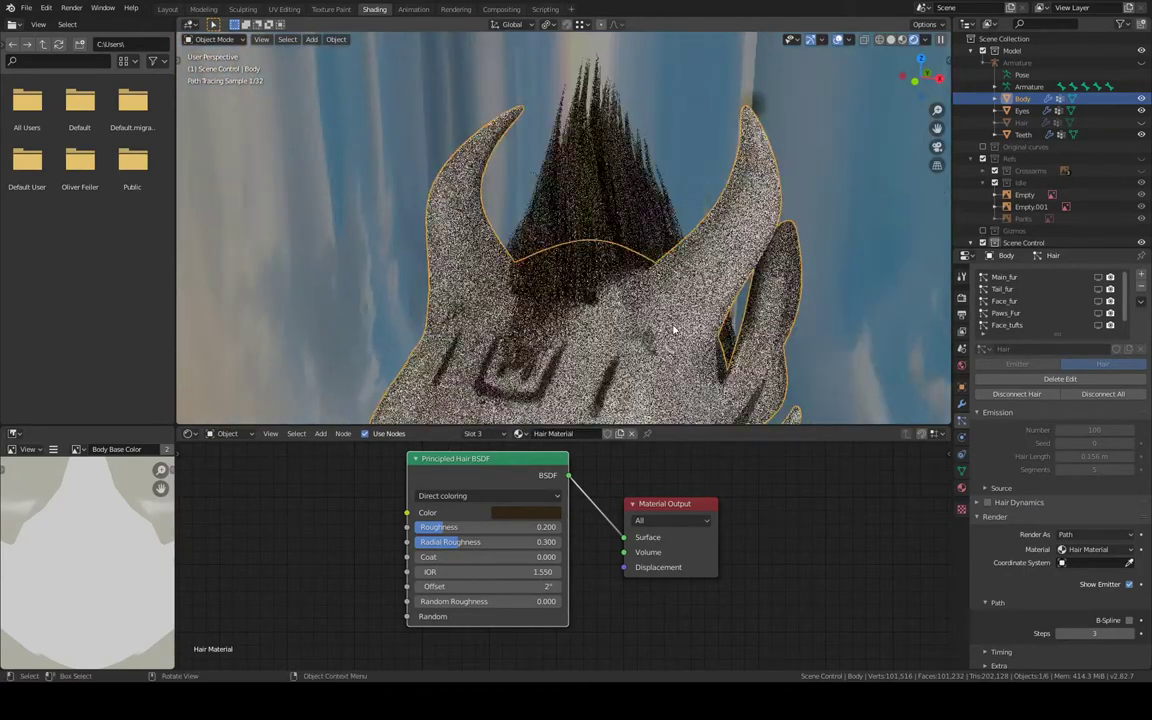
{"action": "scroll", "coordinate": [674, 330], "scroll_direction": "up", "scroll_amount": 3}
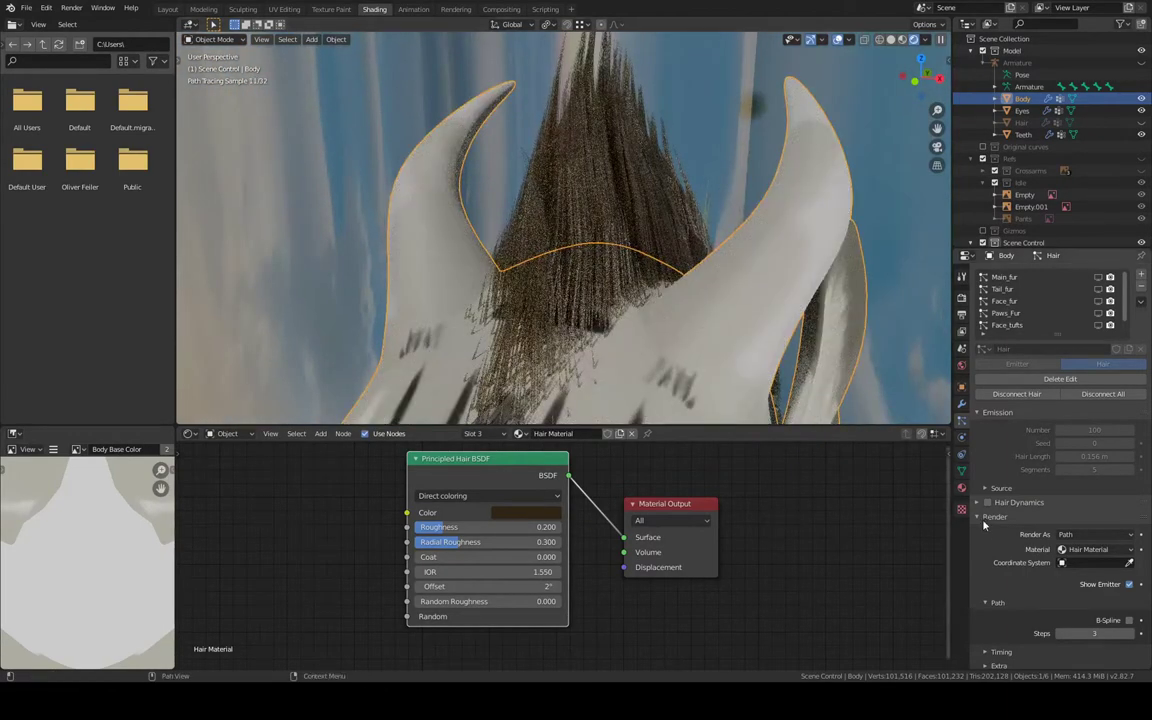
{"action": "scroll", "coordinate": [984, 525], "scroll_direction": "down", "scroll_amount": 6}
{"action": "left_click", "coordinate": [1108, 488]}
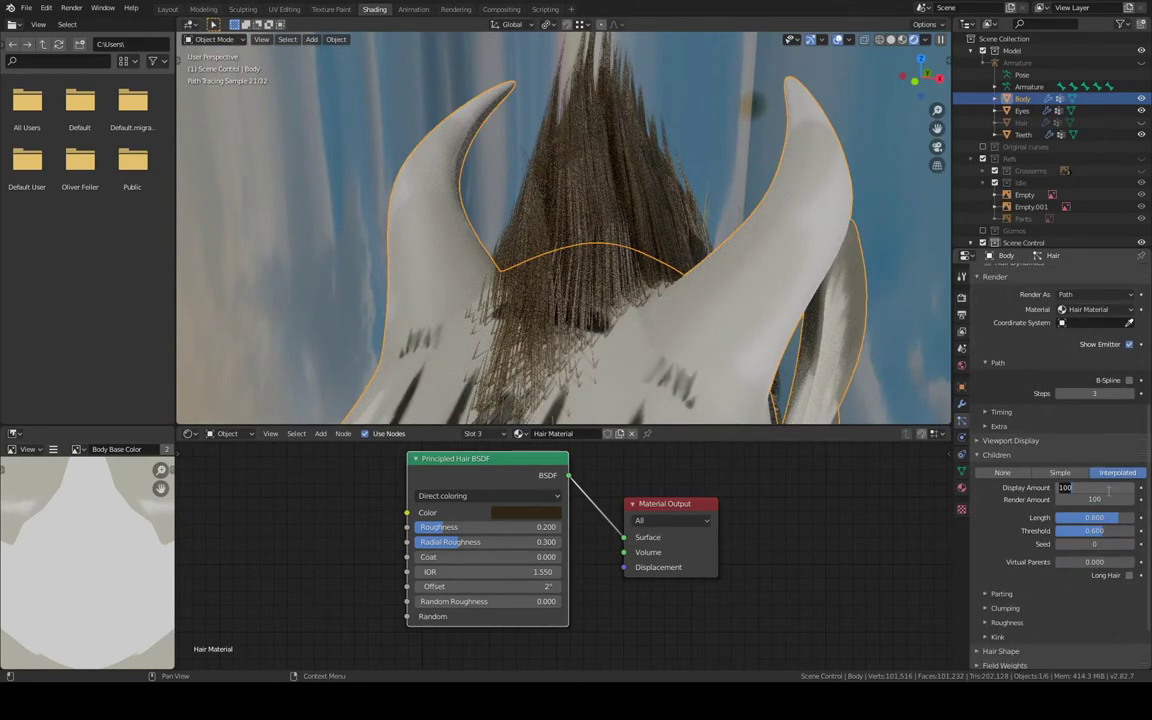
{"action": "type", "text": "150"}
{"action": "key", "text": "Return"}
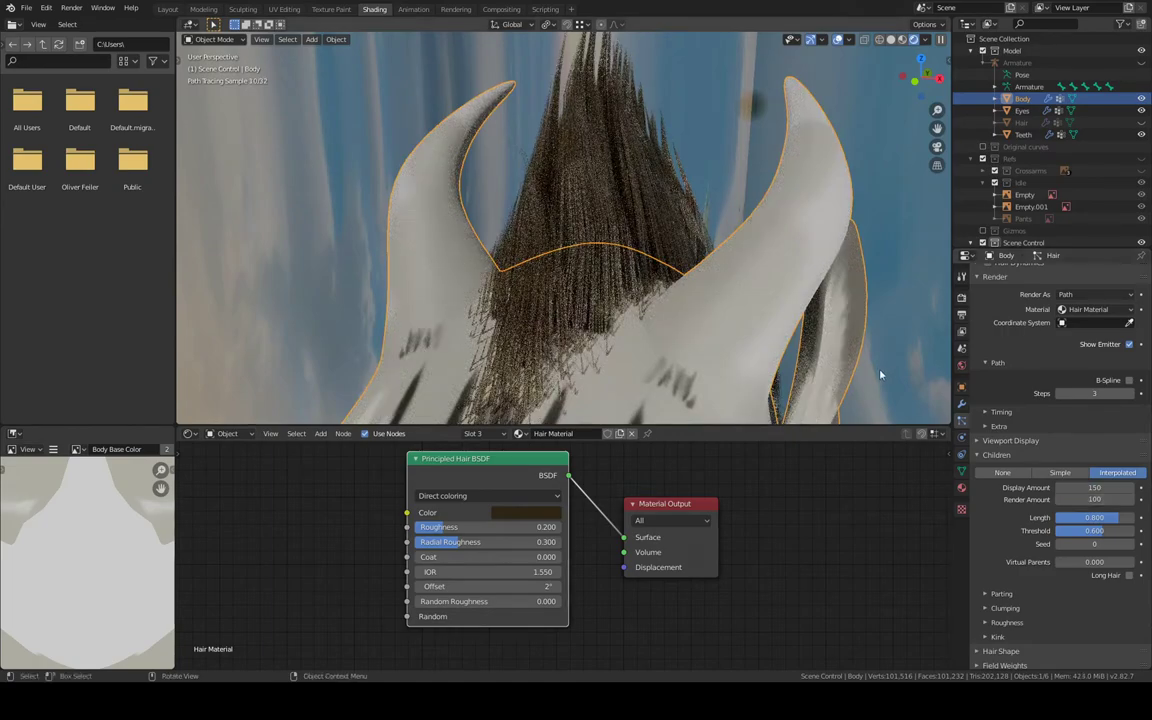
{"action": "mouse_move", "coordinate": [640, 300]}
{"action": "middle_mouse_down"}
{"action": "mouse_move", "coordinate": [529, 368]}
{"action": "mouse_move", "coordinate": [527, 218]}
{"action": "mouse_move", "coordinate": [658, 222]}
{"action": "mouse_move", "coordinate": [609, 234]}
{"action": "mouse_move", "coordinate": [630, 185]}
{"action": "mouse_move", "coordinate": [660, 225]}
{"action": "middle_mouse_up"}
{"action": "key", "text": "z"}
Raise the children Display Amount and Render Amount to 200.
{"action": "left_click", "coordinate": [1080, 487]}
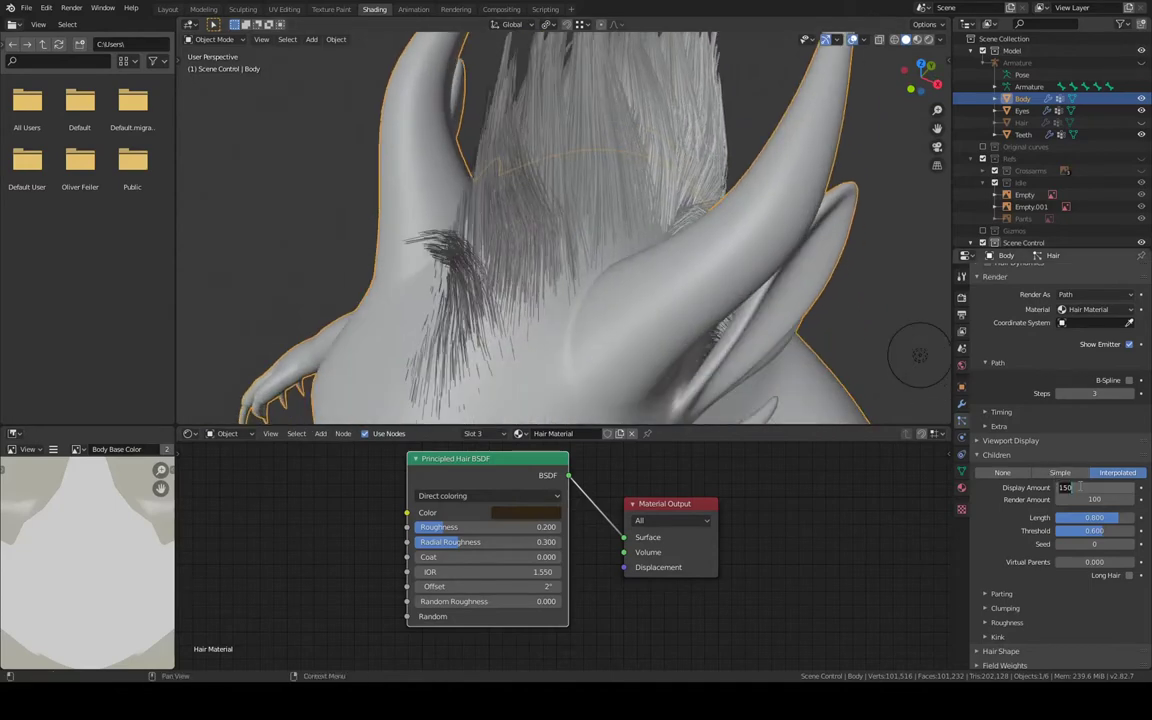
{"action": "type", "text": "200"}
{"action": "key", "text": "Return"}
{"action": "mouse_move", "coordinate": [560, 220]}
{"action": "middle_mouse_down"}
{"action": "mouse_move", "coordinate": [527, 200]}
{"action": "mouse_move", "coordinate": [419, 198]}
{"action": "mouse_move", "coordinate": [373, 162]}
{"action": "mouse_move", "coordinate": [373, 116]}
{"action": "mouse_move", "coordinate": [411, 238]}
{"action": "mouse_move", "coordinate": [466, 237]}
{"action": "middle_mouse_up"}
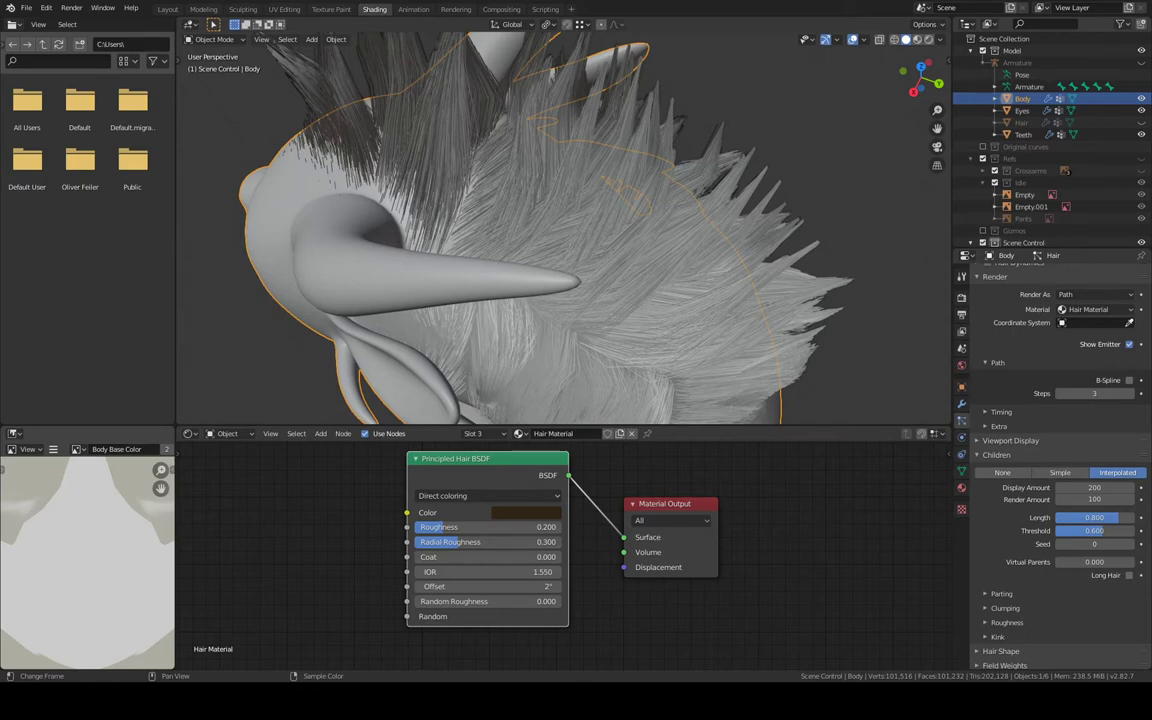
{"action": "middle_click_drag", "start_coordinate": [600, 250], "coordinate": [872, 389]}
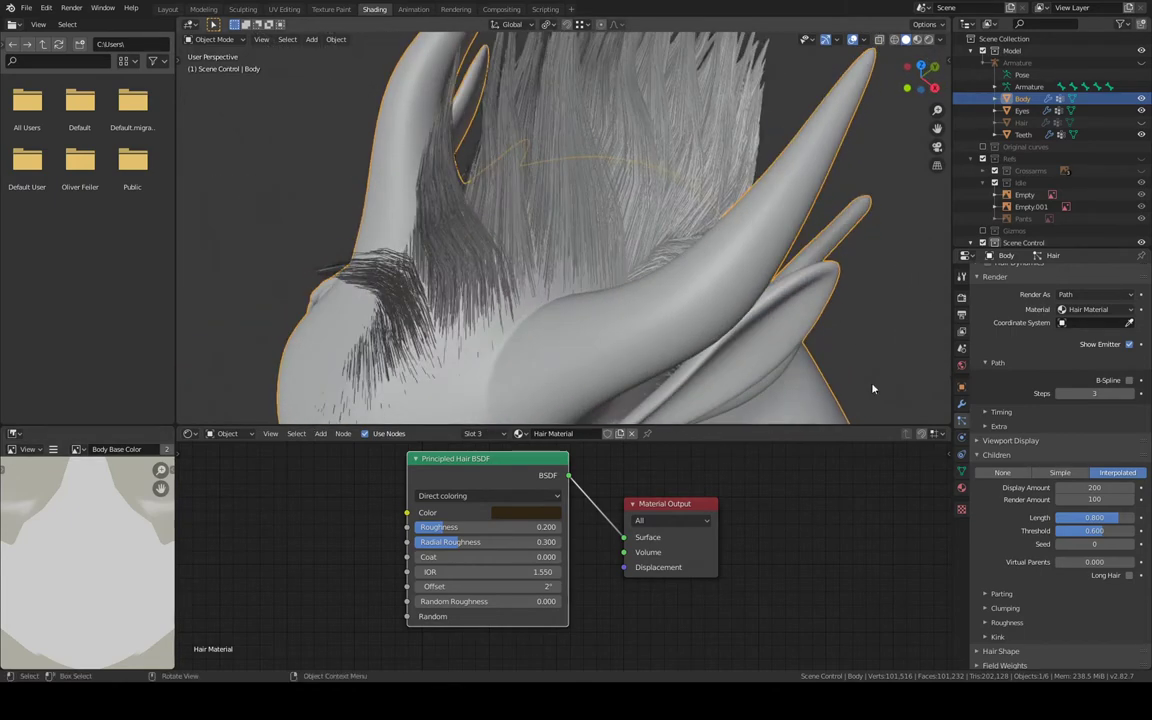
{"action": "left_click", "coordinate": [1094, 499]}
{"action": "type", "text": "200"}
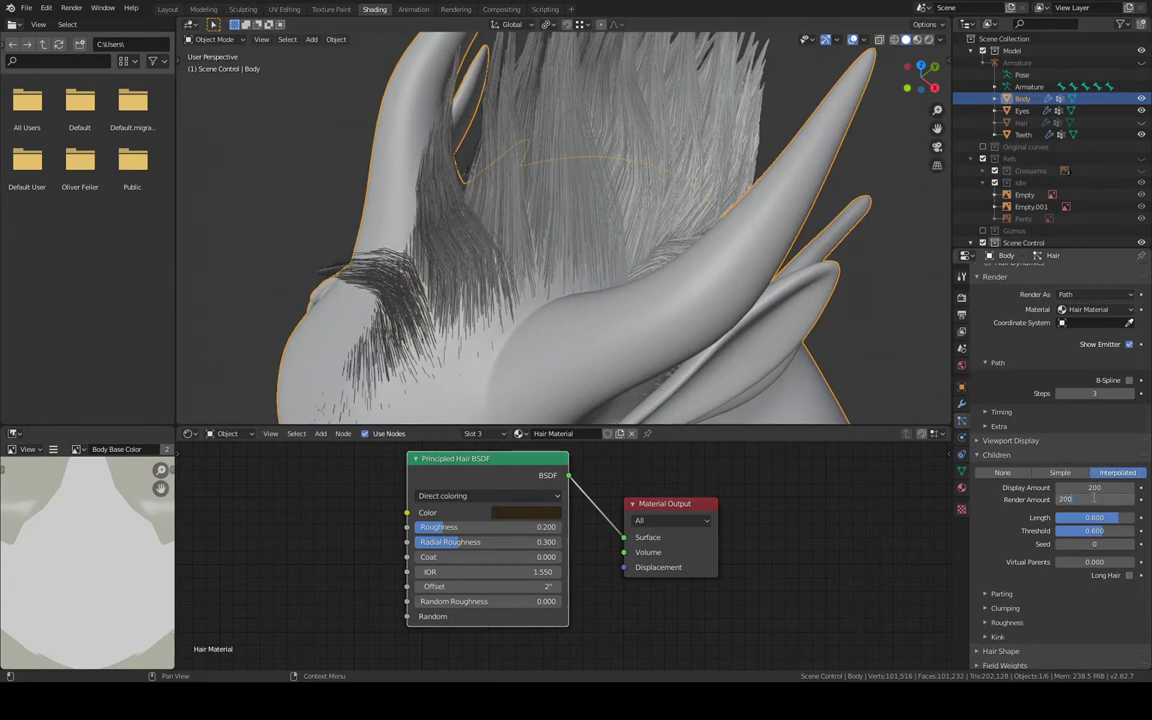
{"action": "key", "text": "Return"}
Set the Display Amount to 300 and review the hair in Material Preview and Rendered shading.
{"action": "scroll", "coordinate": [975, 430], "scroll_direction": "up", "scroll_amount": 1}
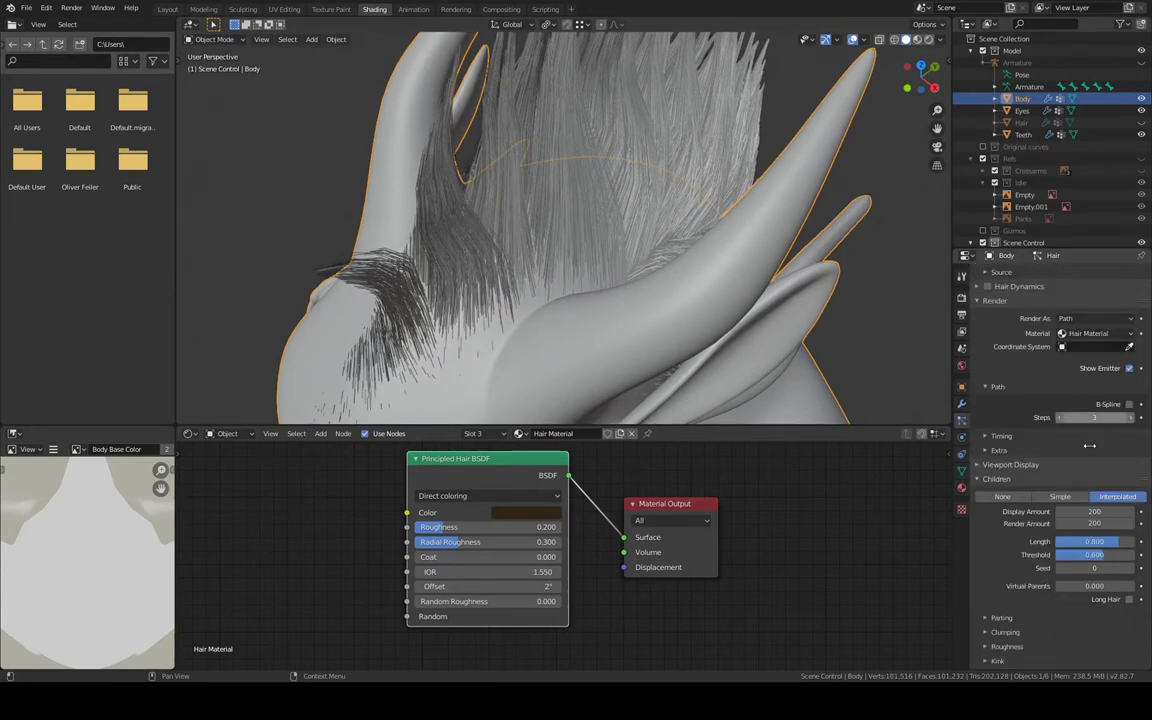
{"action": "left_click", "coordinate": [1104, 511]}
{"action": "type", "text": "300"}
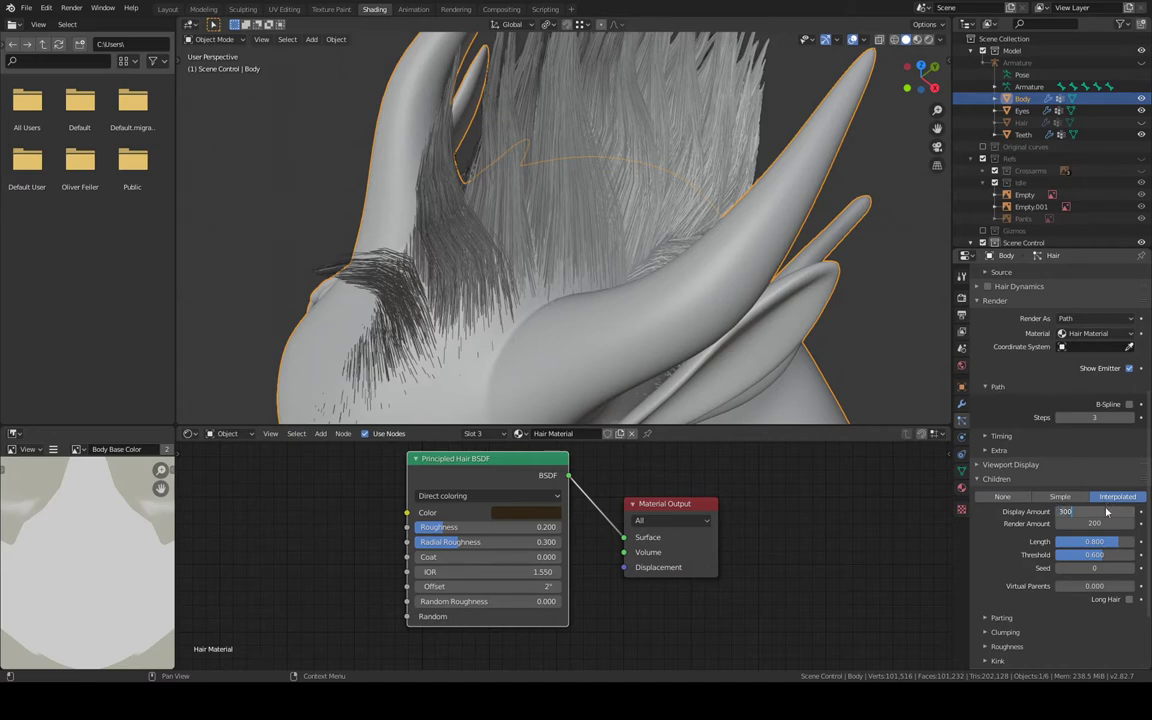
{"action": "key", "text": "Return"}
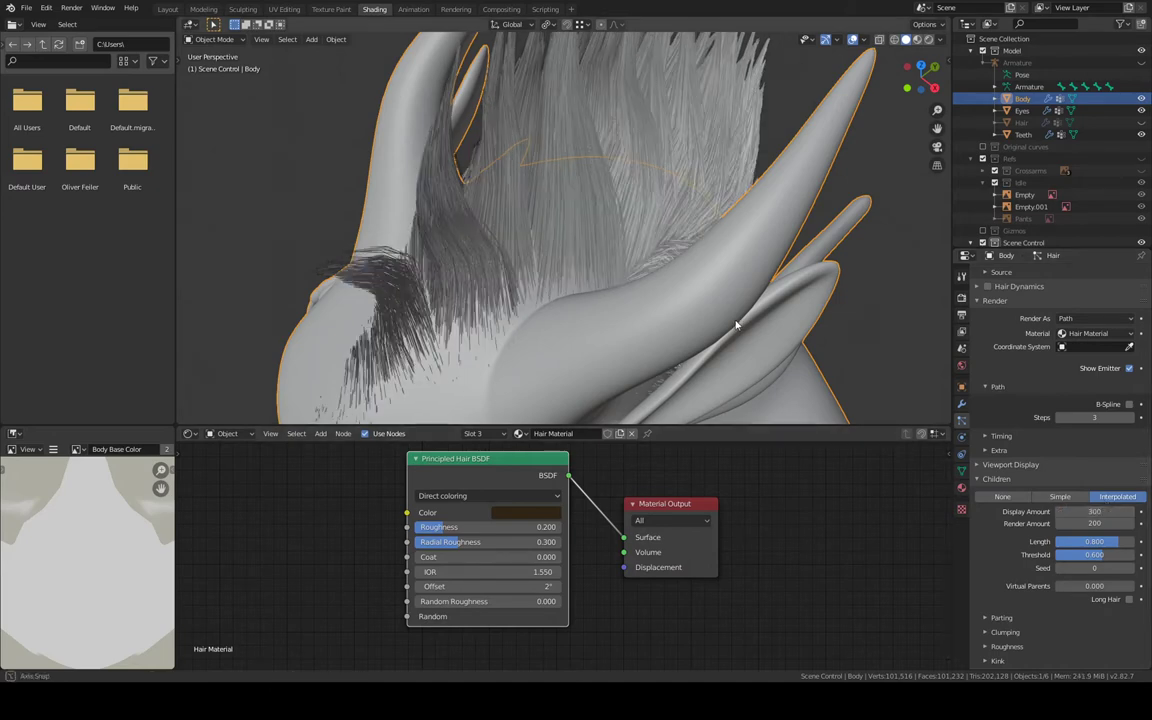
{"action": "middle_click_drag", "start_coordinate": [746, 321], "coordinate": [752, 307]}
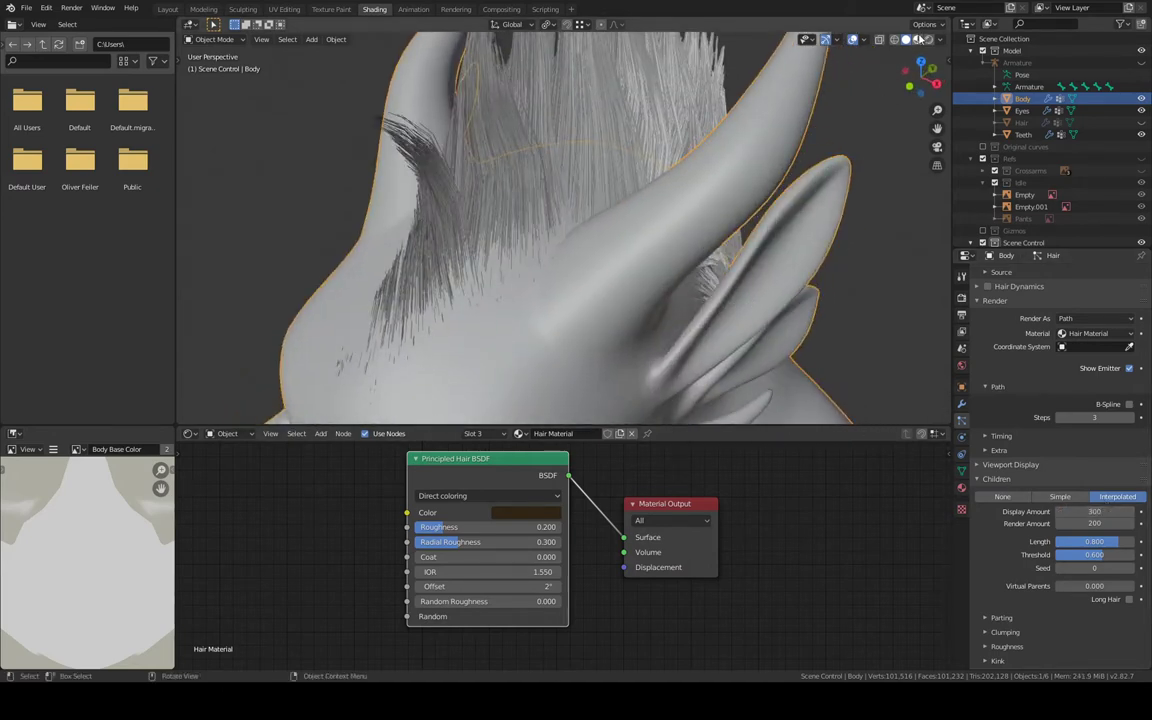
{"action": "left_click", "coordinate": [918, 39]}
{"action": "middle_click_drag", "start_coordinate": [760, 170], "coordinate": [672, 238]}
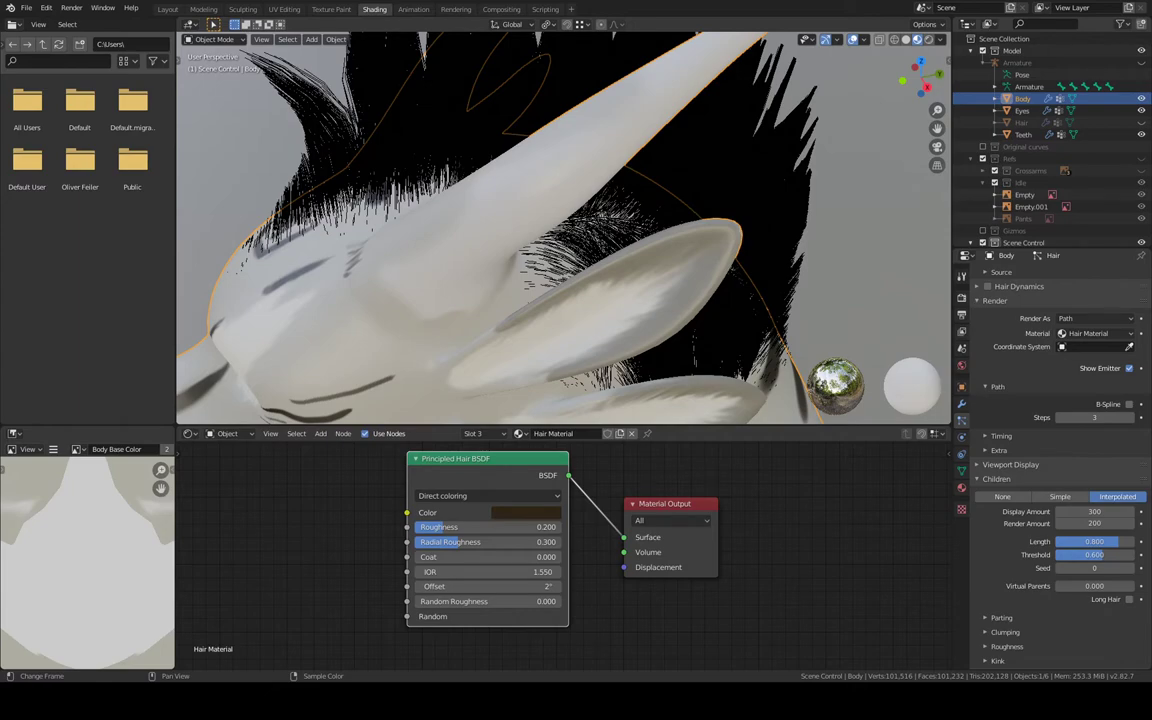
{"action": "middle_click_drag", "start_coordinate": [250, 330], "coordinate": [365, 381]}
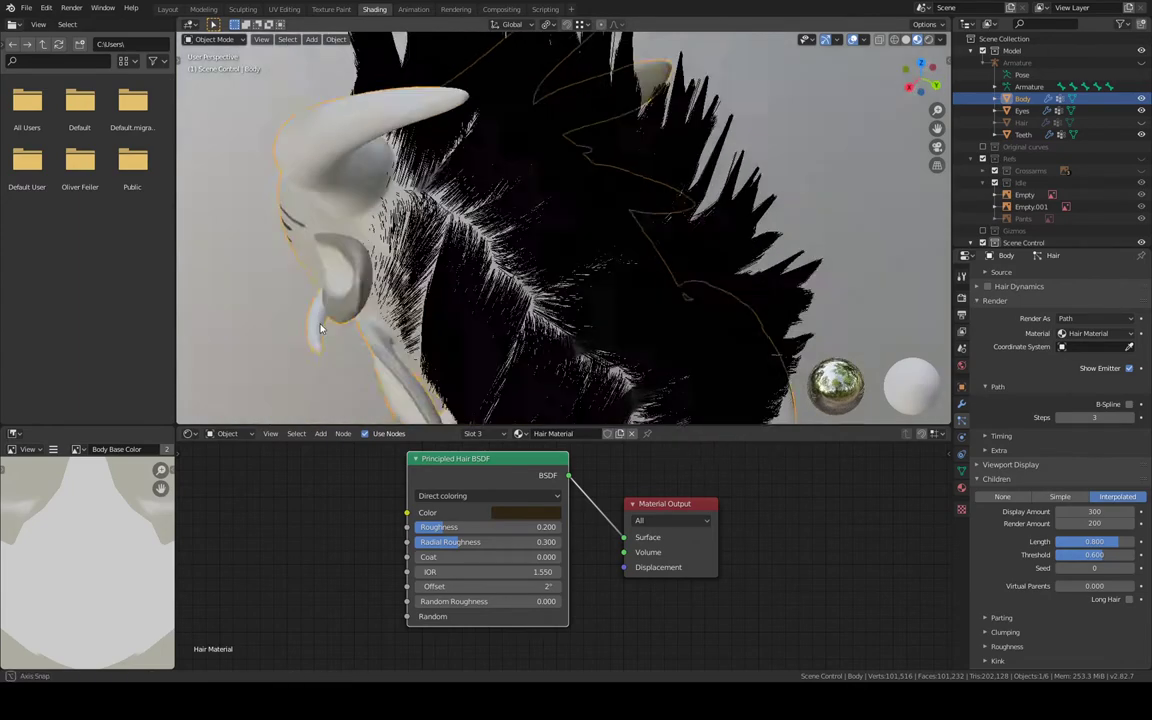
{"action": "mouse_move", "coordinate": [381, 296]}
{"action": "middle_mouse_down"}
{"action": "mouse_move", "coordinate": [691, 220]}
{"action": "mouse_move", "coordinate": [582, 218]}
{"action": "middle_mouse_up"}
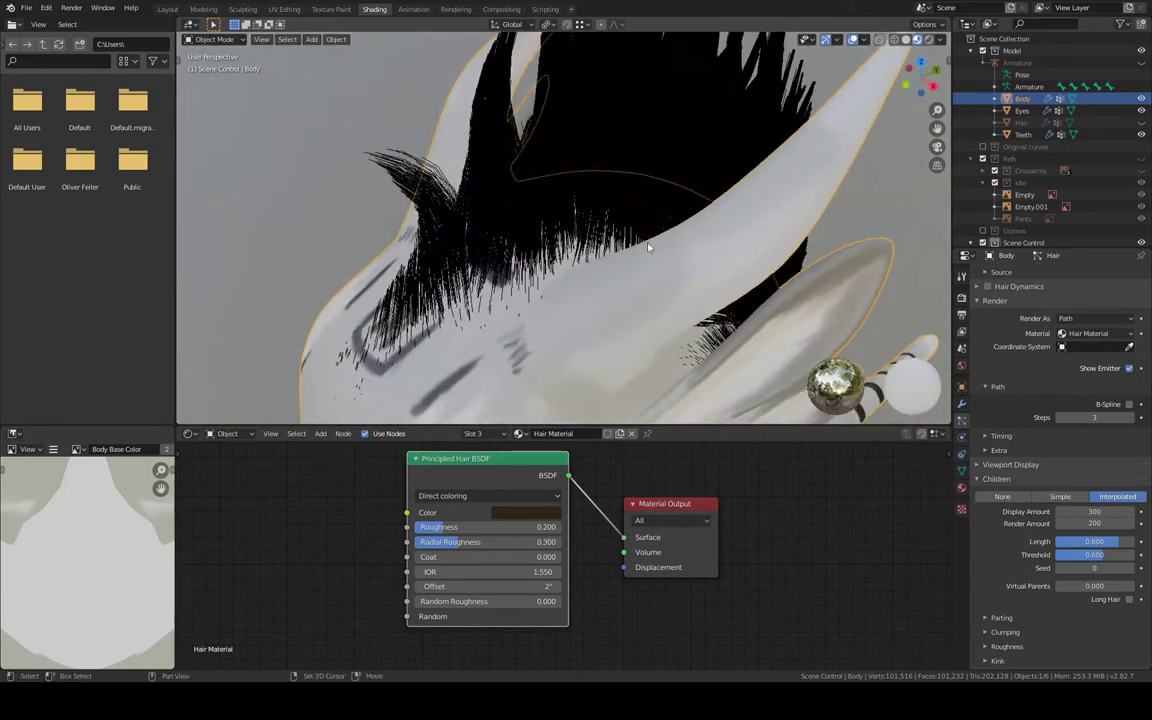
{"action": "left_click", "coordinate": [930, 40]}
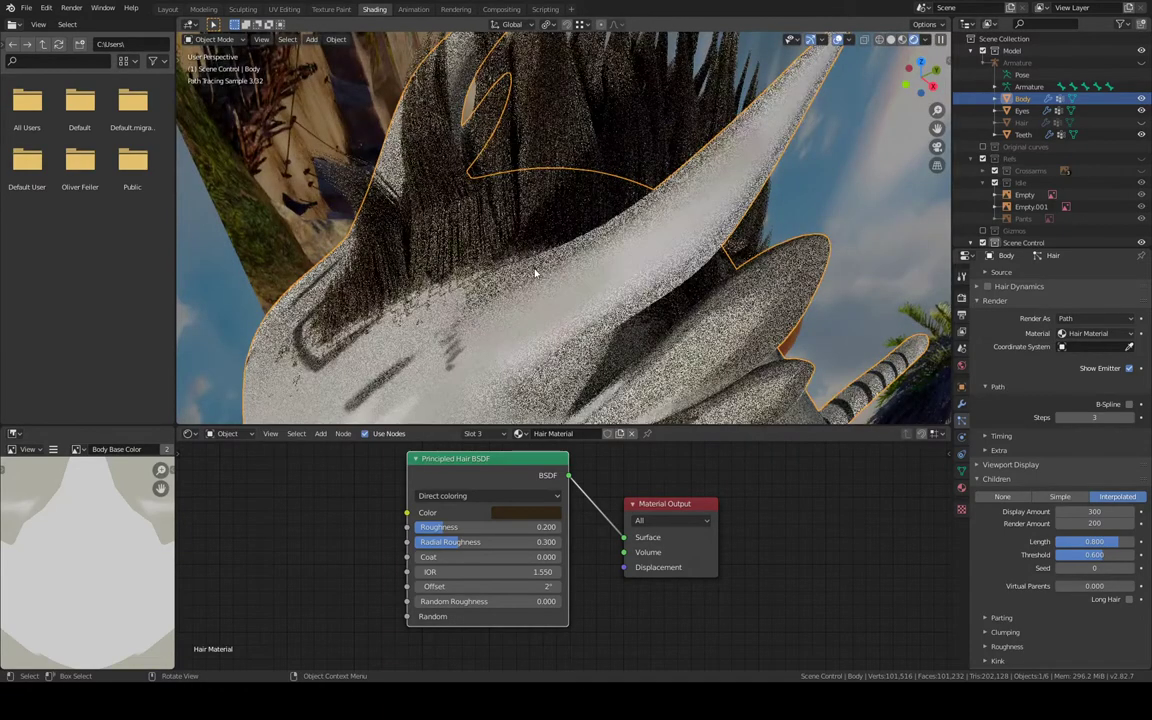
{"action": "middle_click_drag", "start_coordinate": [535, 272], "coordinate": [607, 300]}
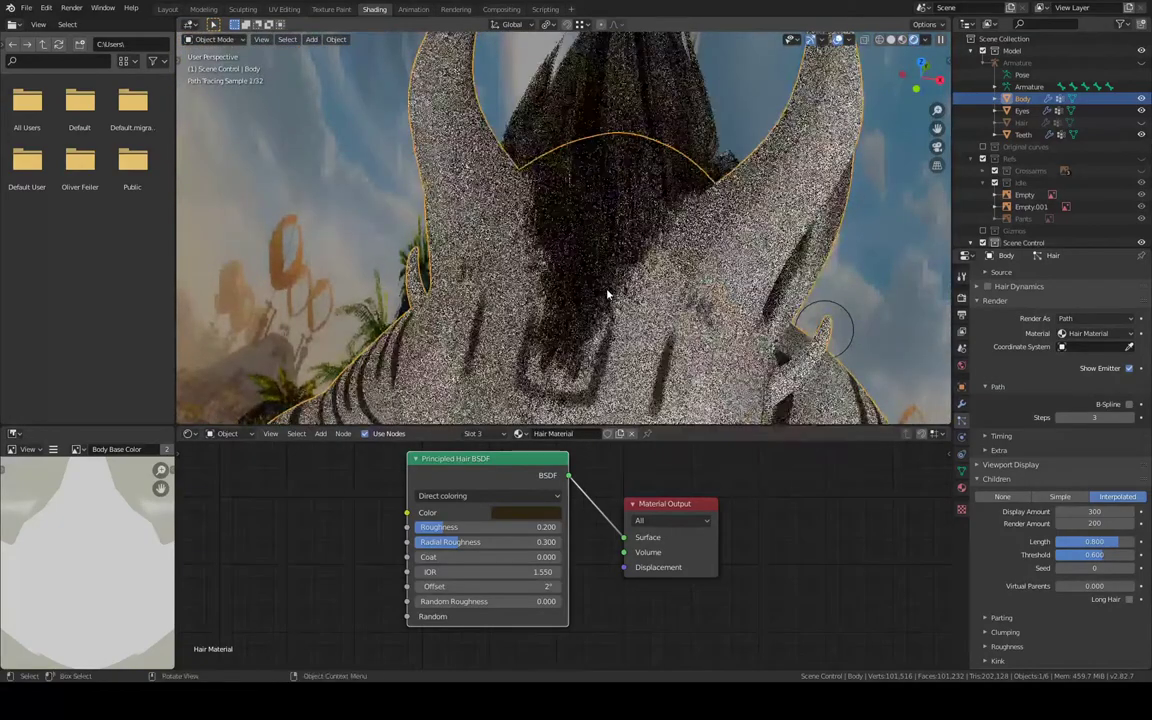
Set the children Render Amount to 300.
{"action": "double_click", "coordinate": [1090, 524]}
{"action": "type", "text": "30"}
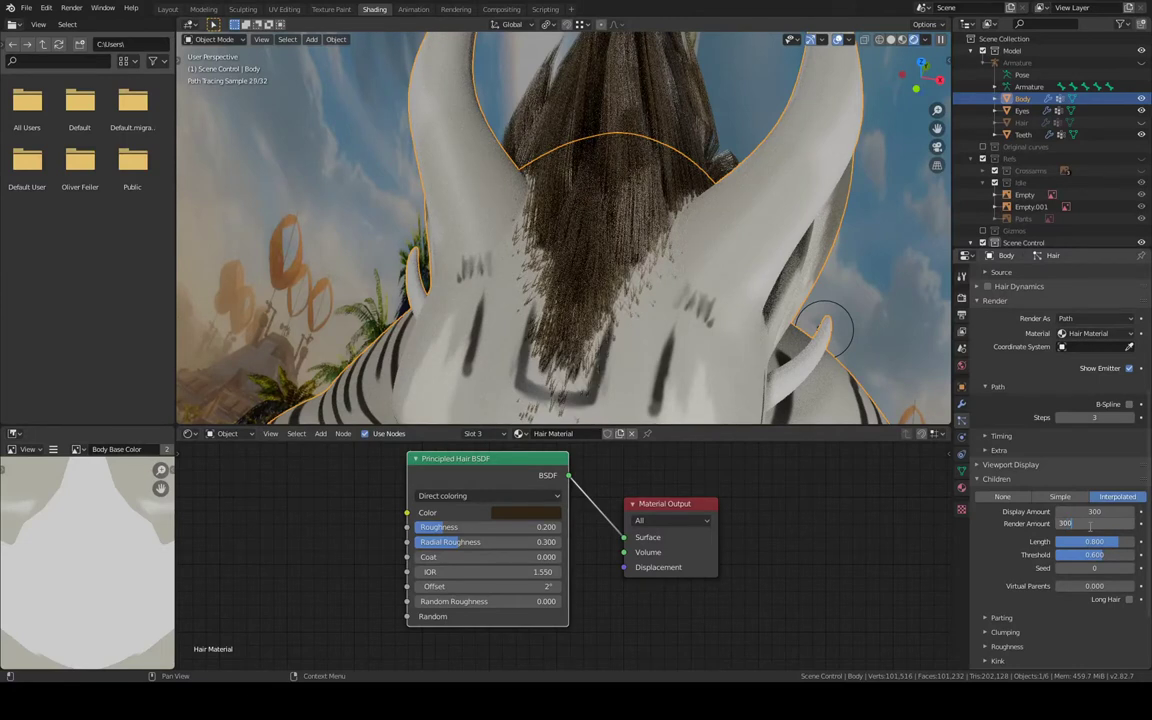
{"action": "key", "text": "Return"}
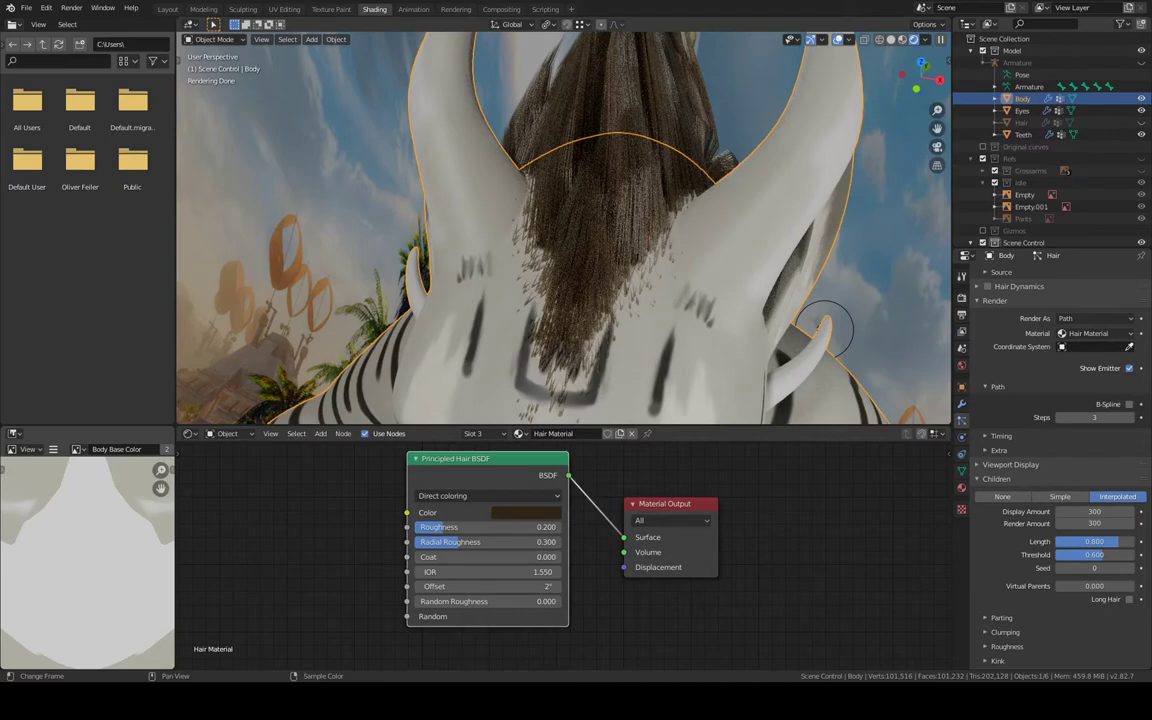
{"action": "mouse_move", "coordinate": [560, 250]}
{"action": "middle_mouse_down"}
{"action": "mouse_move", "coordinate": [440, 172]}
{"action": "mouse_move", "coordinate": [500, 200]}
{"action": "middle_mouse_up"}
Return to solid shading and spread the Material Output and Principled Hair BSDF nodes apart.
{"action": "key", "text": "z"}
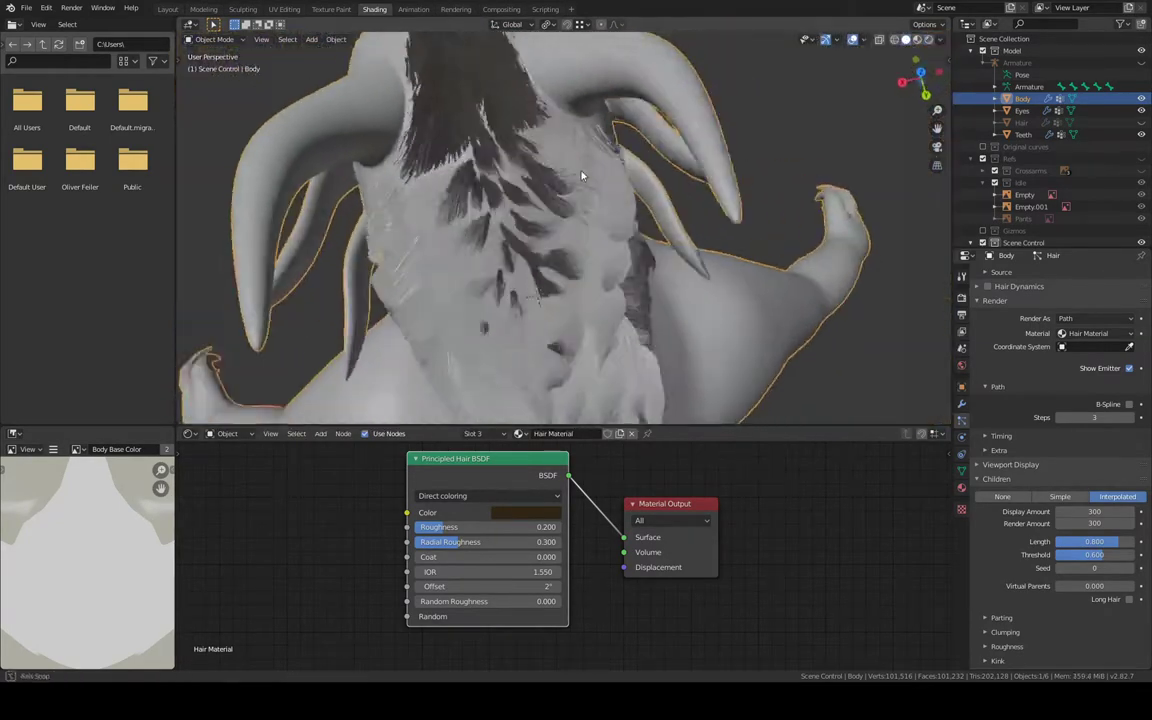
{"action": "mouse_move", "coordinate": [523, 153]}
{"action": "middle_mouse_down"}
{"action": "mouse_move", "coordinate": [558, 231]}
{"action": "mouse_move", "coordinate": [589, 170]}
{"action": "mouse_move", "coordinate": [586, 104]}
{"action": "mouse_move", "coordinate": [684, 115]}
{"action": "mouse_move", "coordinate": [554, 176]}
{"action": "middle_mouse_up"}
{"action": "left_click_drag", "start_coordinate": [665, 503], "coordinate": [747, 495]}
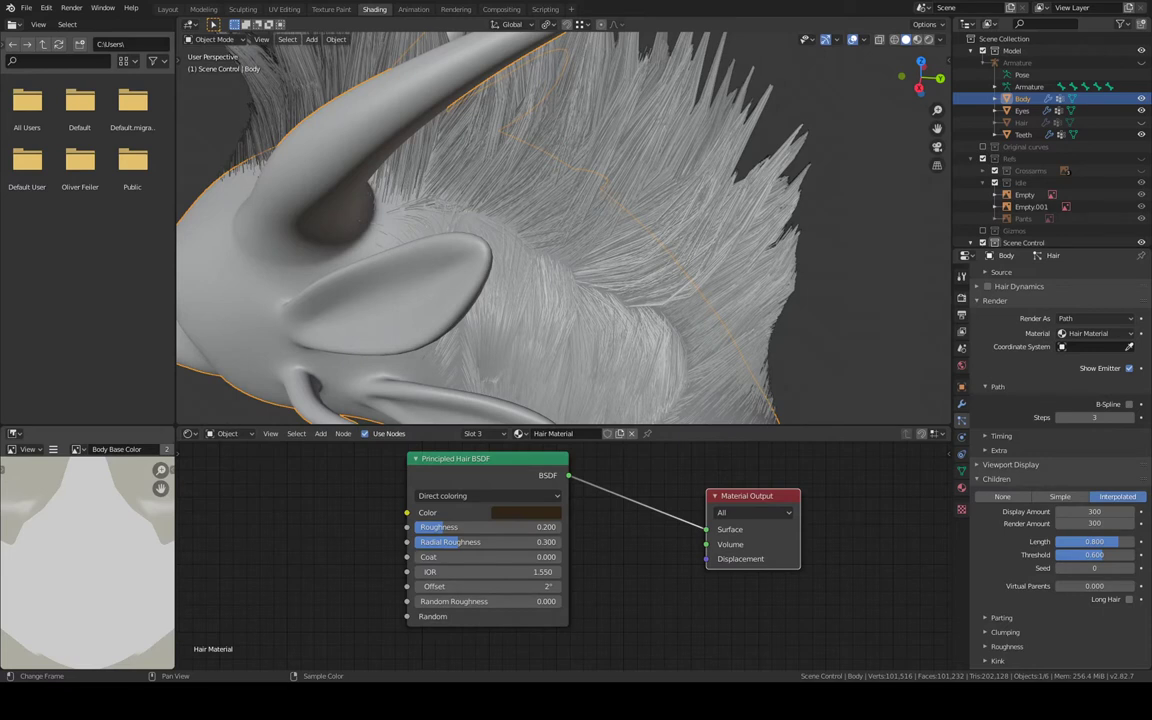
{"action": "left_click_drag", "start_coordinate": [480, 459], "coordinate": [356, 474]}
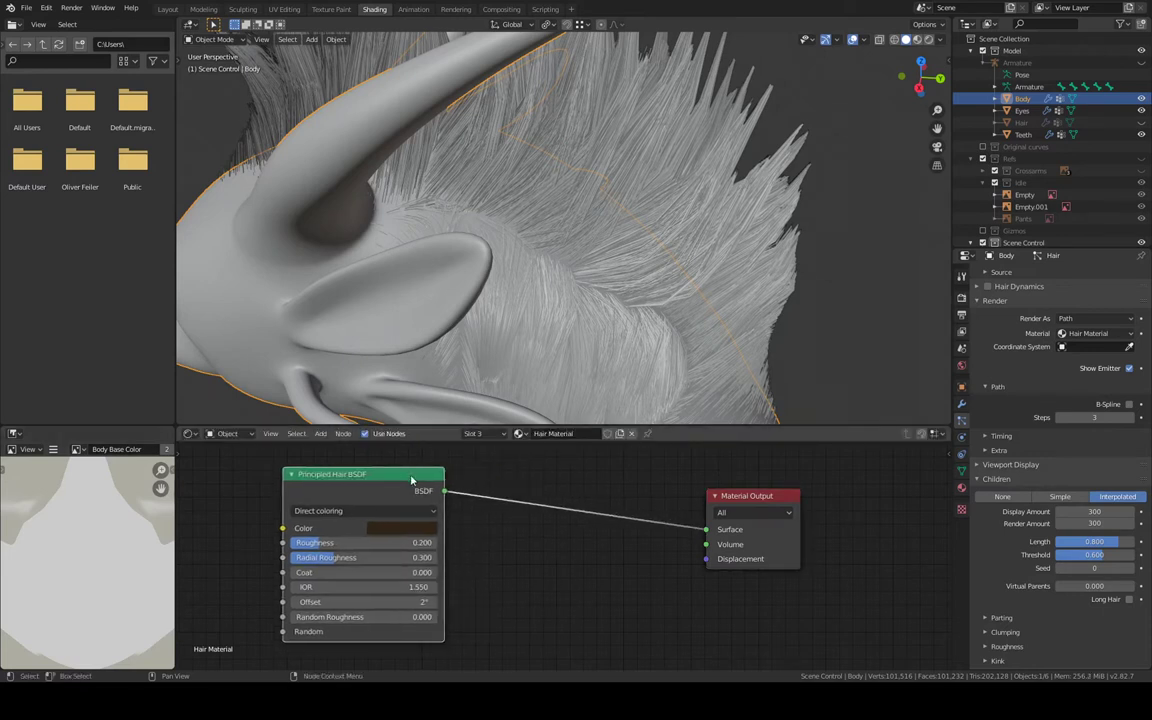
Add a Hair Info node, then delete it again.
{"action": "key", "text": "shift+a"}
{"action": "left_click", "coordinate": [600, 489]}
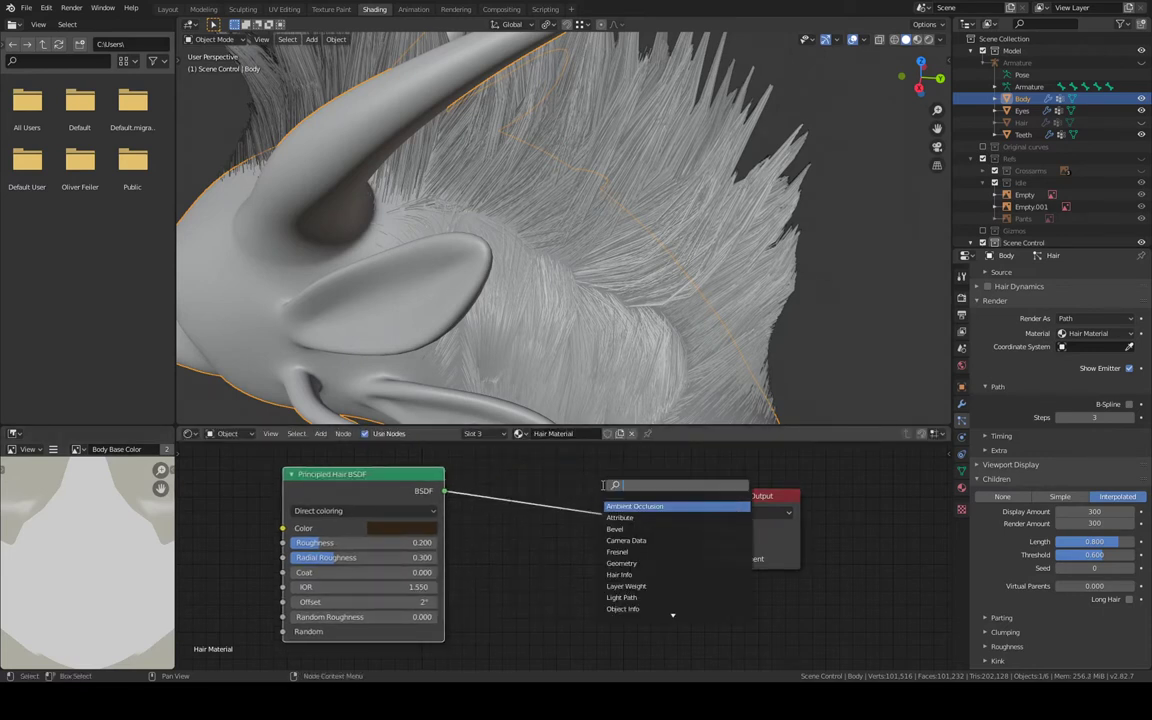
{"action": "type", "text": "hair"}
{"action": "key", "text": "Return"}
{"action": "left_click", "coordinate": [540, 562]}
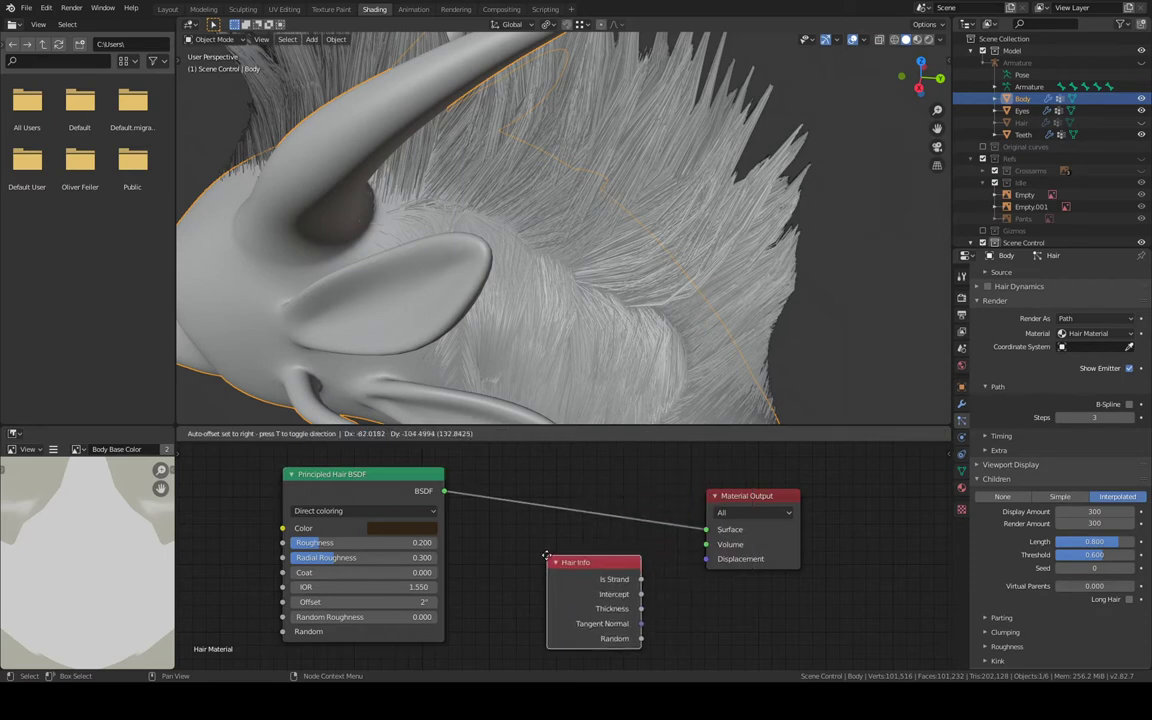
{"action": "key", "text": "x"}
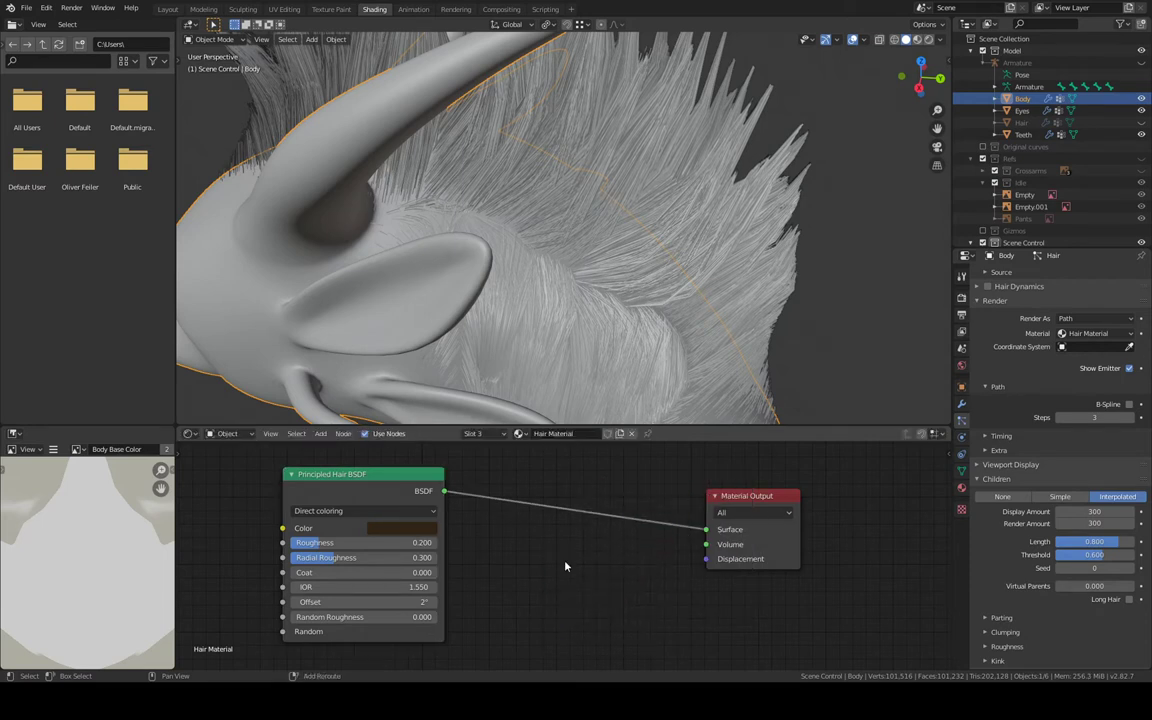
Add a Hair BSDF, connect it to the material Surface and colour it red.
{"action": "key", "text": "shift+a"}
{"action": "type", "text": "hair"}
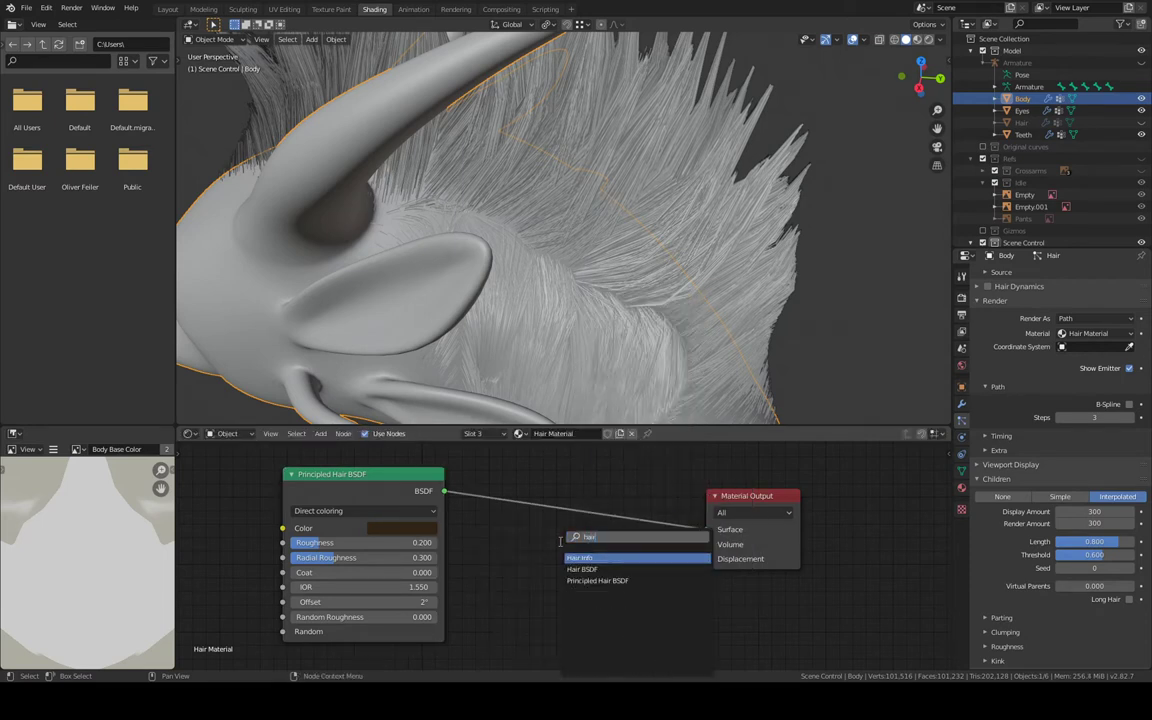
{"action": "left_click", "coordinate": [584, 569]}
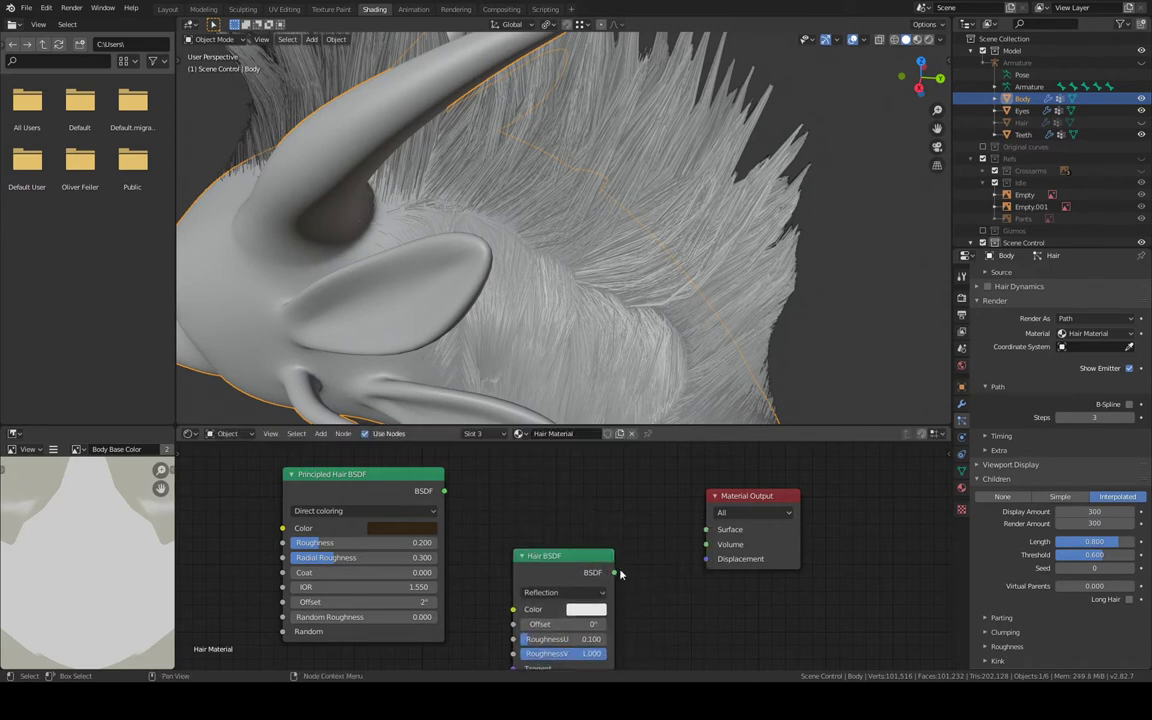
{"action": "left_click_drag", "start_coordinate": [613, 572], "coordinate": [711, 531]}
{"action": "left_click", "coordinate": [585, 609]}
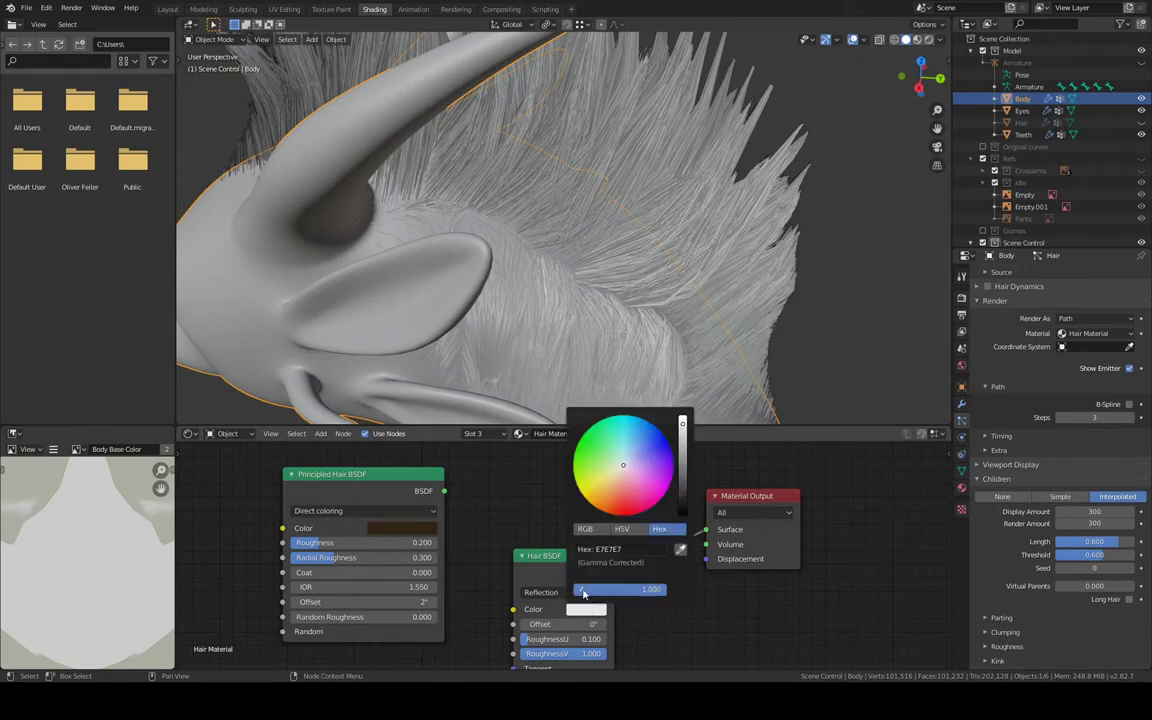
{"action": "left_click", "coordinate": [917, 39]}
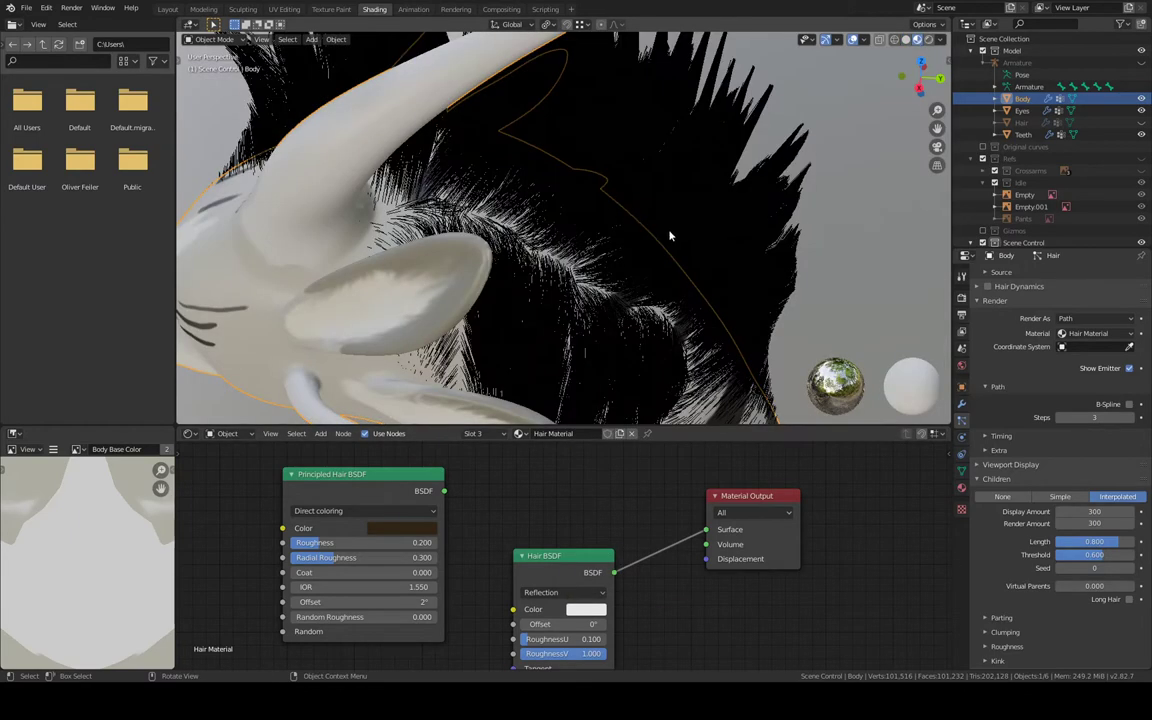
{"action": "middle_click_drag", "start_coordinate": [670, 236], "coordinate": [625, 216]}
{"action": "left_click", "coordinate": [583, 610]}
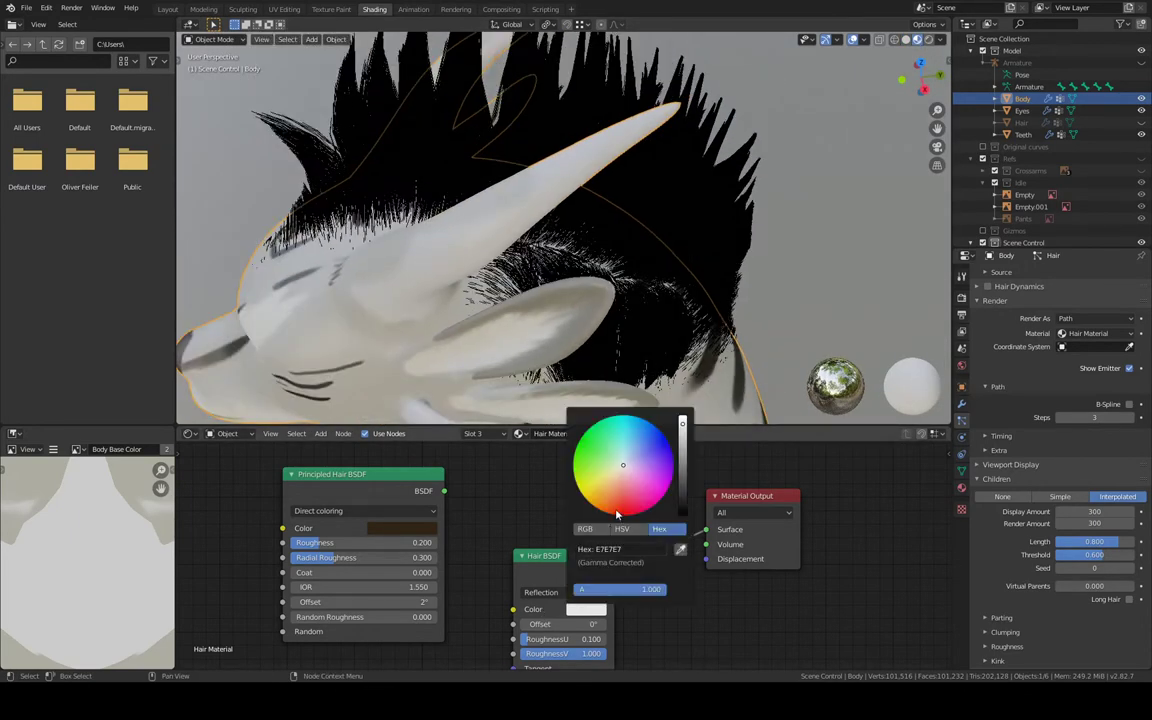
{"action": "left_click_drag", "start_coordinate": [617, 514], "coordinate": [627, 499]}
View the red hair in Rendered shading and move the Hair BSDF node lower.
{"action": "scroll", "coordinate": [660, 570], "scroll_direction": "down", "scroll_amount": 1}
{"action": "middle_click_drag", "start_coordinate": [673, 599], "coordinate": [661, 558]}
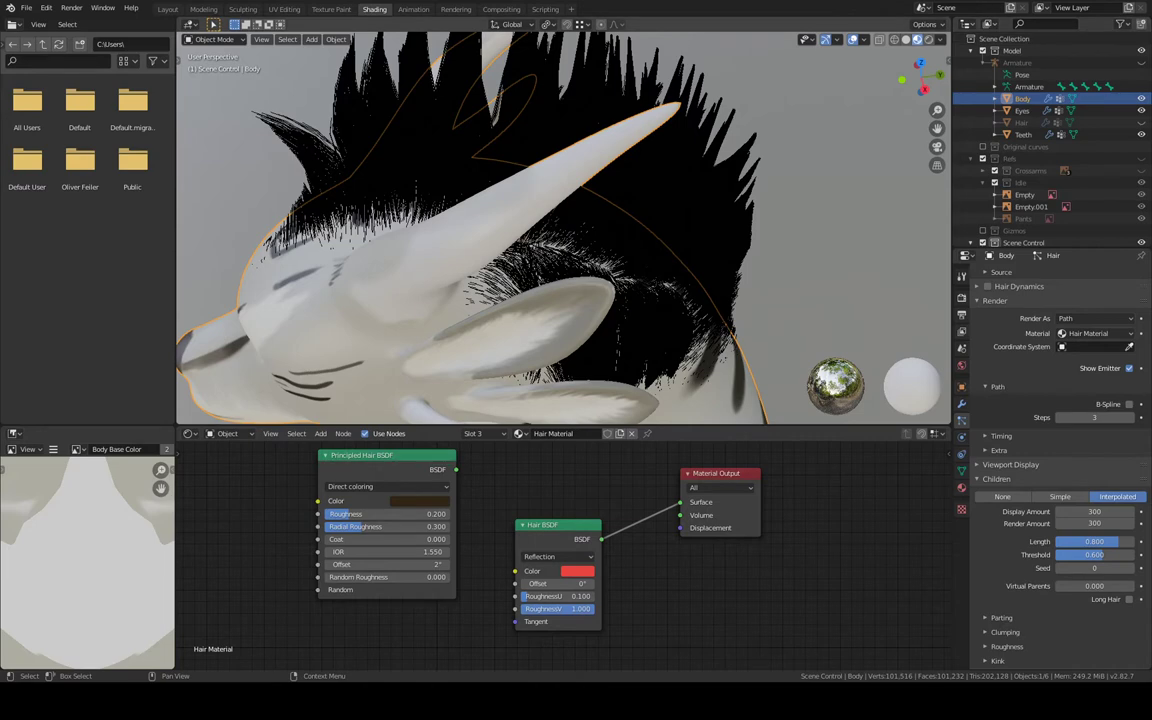
{"action": "left_click", "coordinate": [928, 40]}
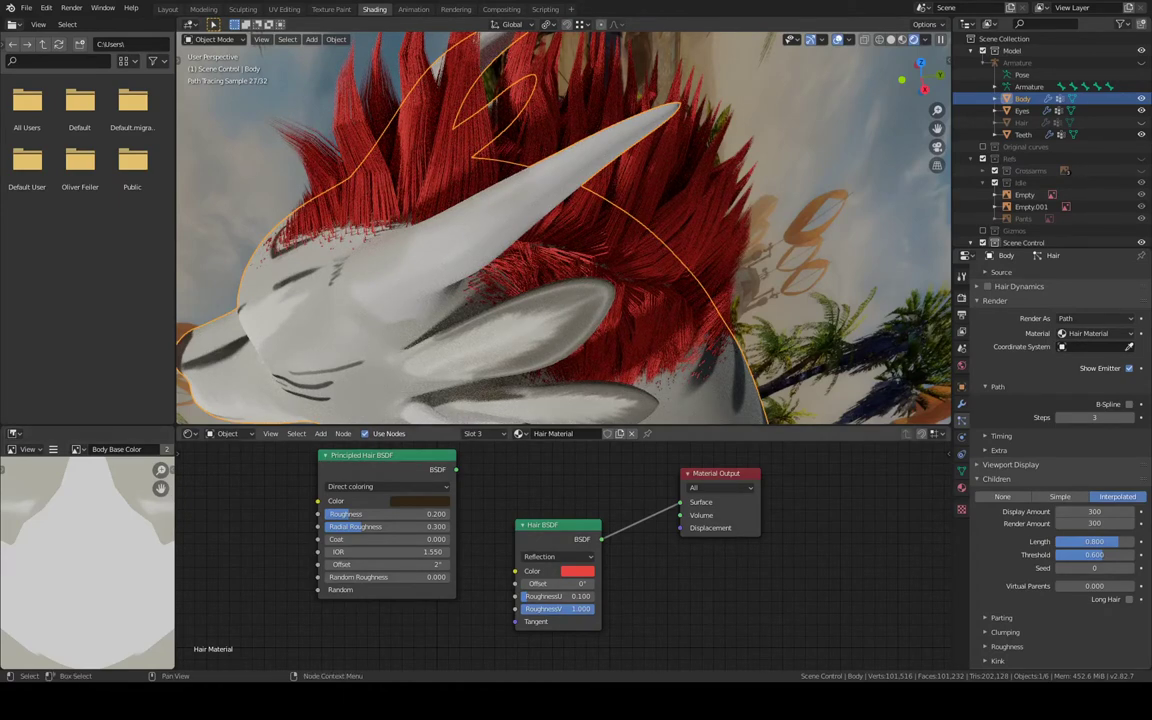
{"action": "middle_click_drag", "start_coordinate": [540, 340], "coordinate": [547, 278]}
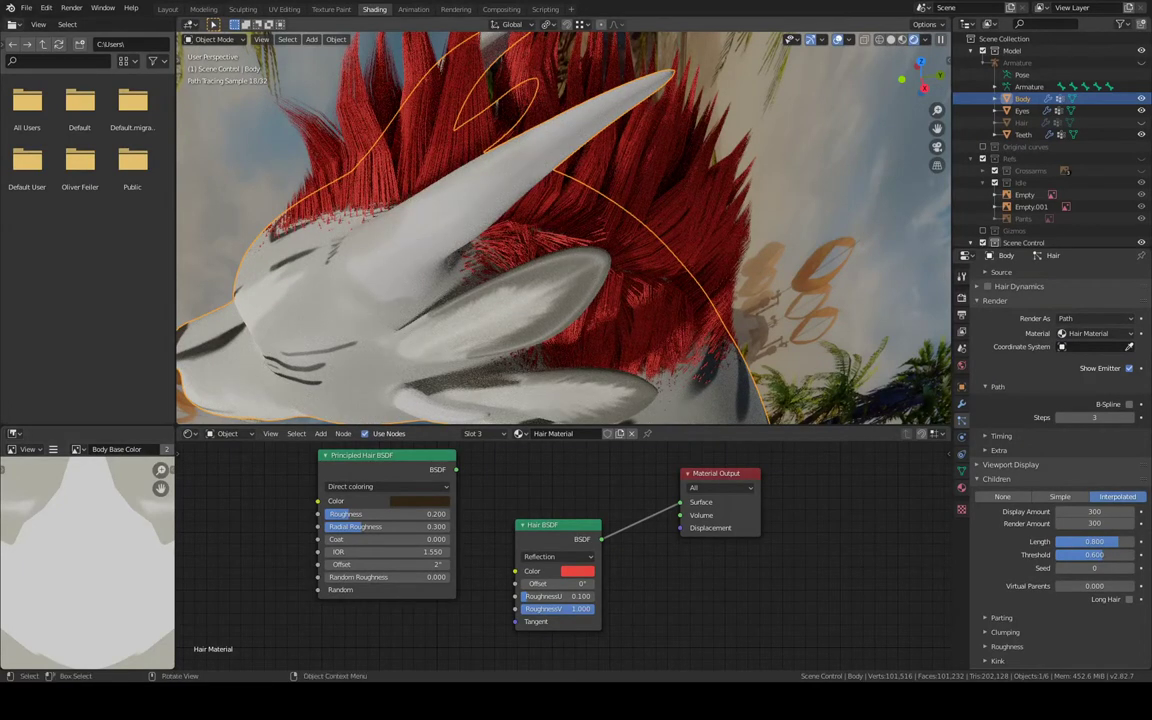
{"action": "left_click_drag", "start_coordinate": [571, 524], "coordinate": [575, 545]}
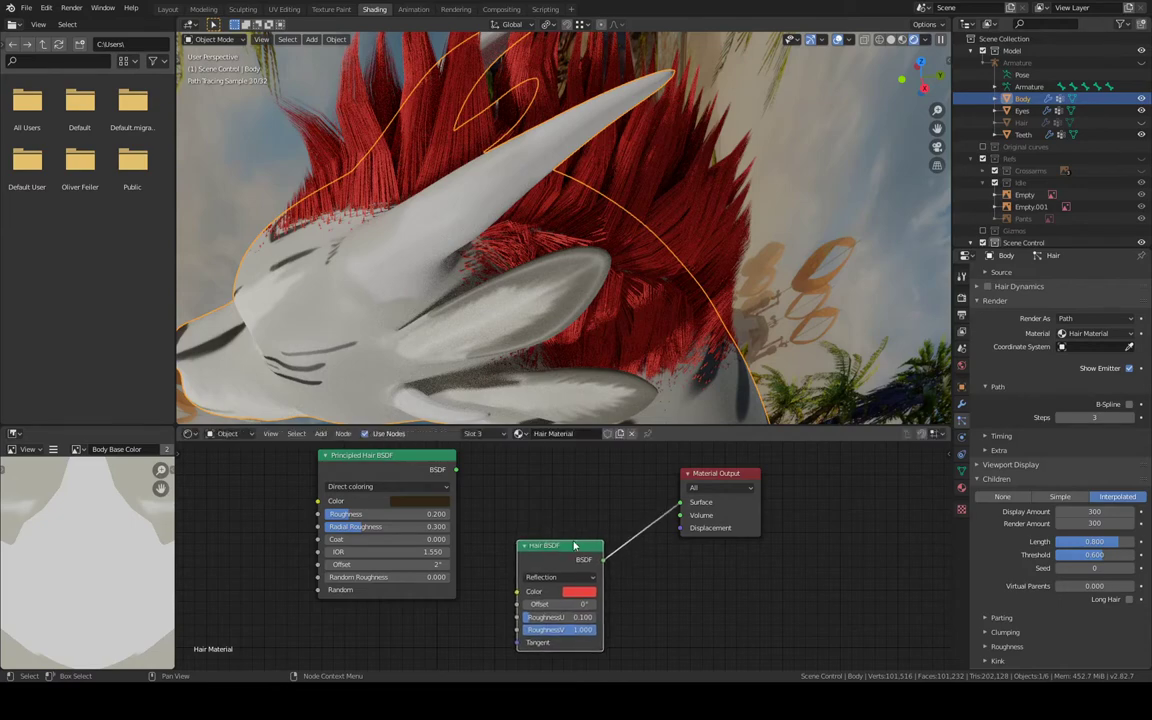
Delete the Hair BSDF and reconnect the Principled Hair BSDF to the Surface.
{"action": "key", "text": "x"}
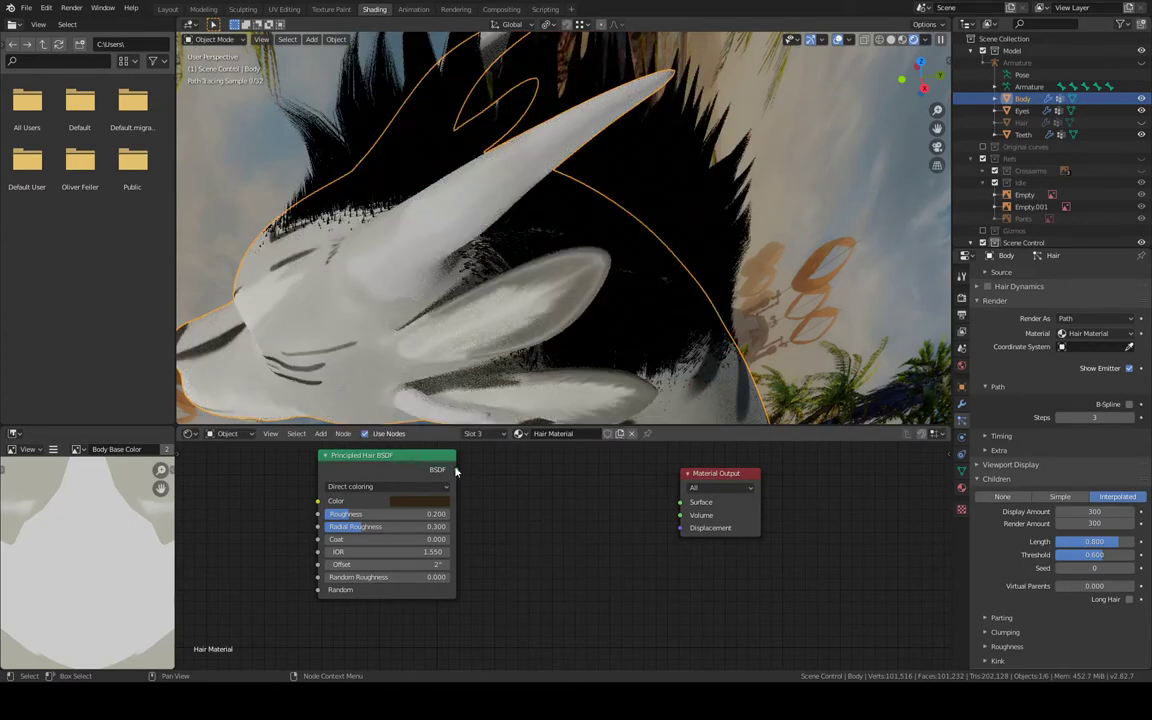
{"action": "left_click_drag", "start_coordinate": [456, 469], "coordinate": [681, 502]}
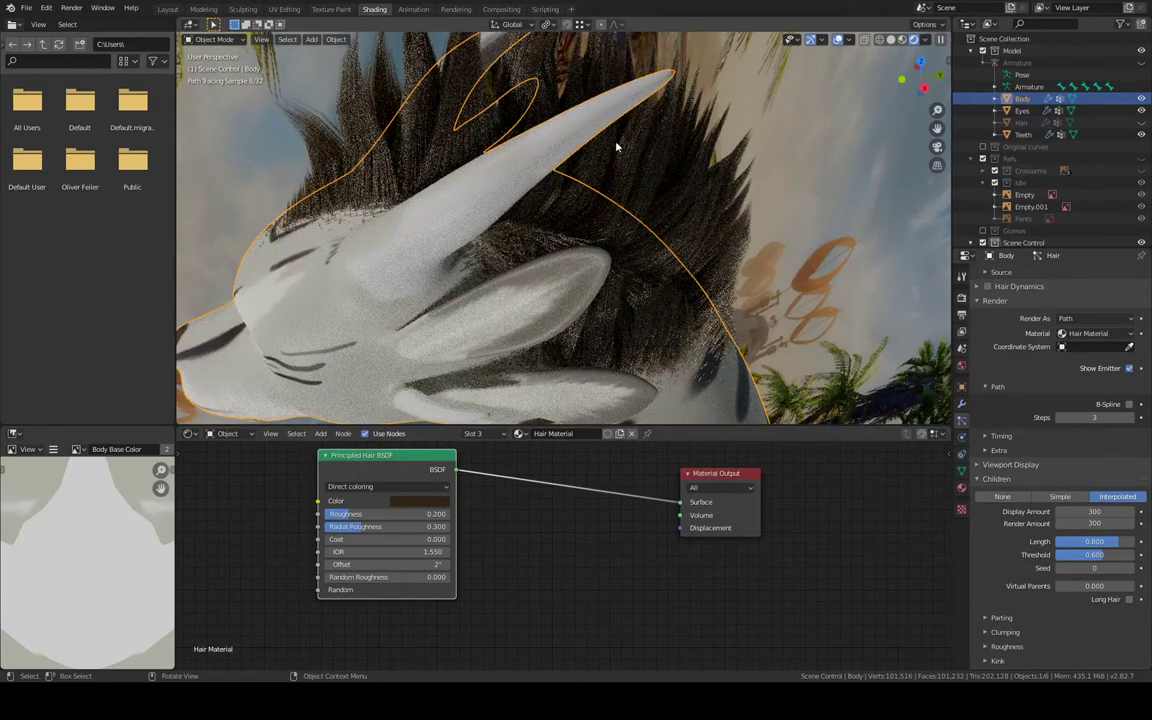
{"action": "mouse_move", "coordinate": [597, 162]}
{"action": "middle_mouse_down"}
{"action": "mouse_move", "coordinate": [567, 169]}
{"action": "mouse_move", "coordinate": [580, 165]}
{"action": "mouse_move", "coordinate": [621, 198]}
{"action": "mouse_move", "coordinate": [557, 184]}
{"action": "mouse_move", "coordinate": [604, 237]}
{"action": "mouse_move", "coordinate": [600, 250]}
{"action": "middle_mouse_up"}
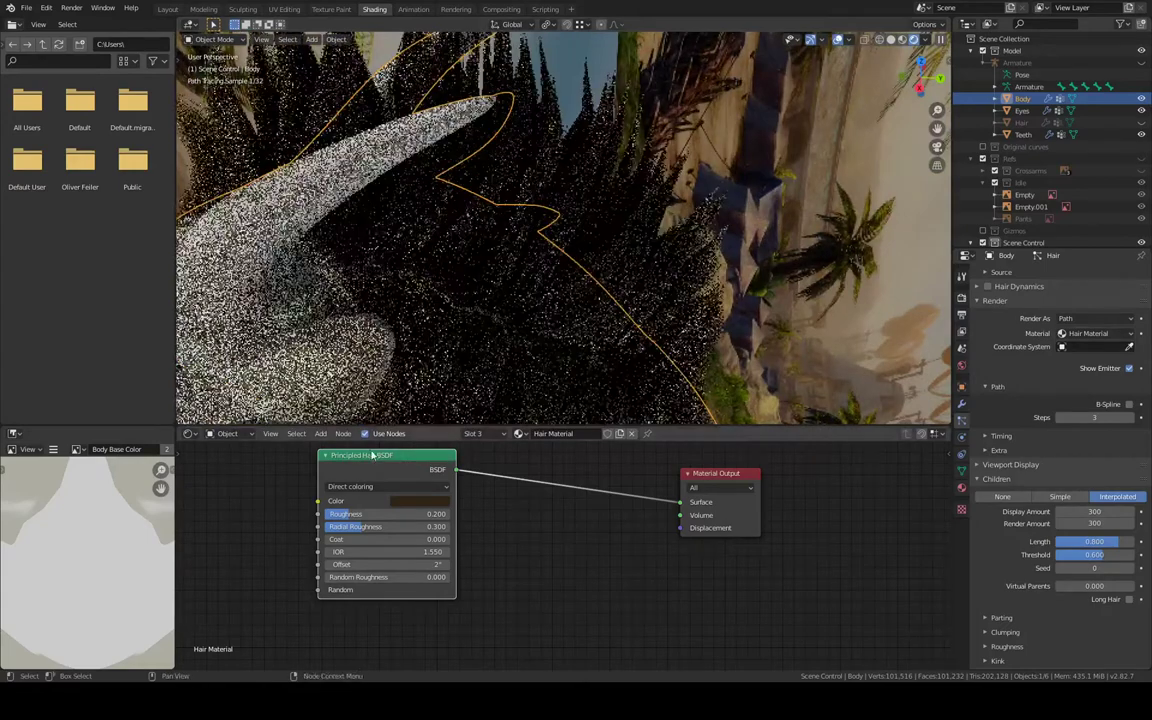
{"action": "left_click_drag", "start_coordinate": [372, 455], "coordinate": [535, 479]}
{"action": "middle_click_drag", "start_coordinate": [309, 470], "coordinate": [337, 463]}
Add a ColorRamp and feed it into the Principled Hair BSDF Color input.
{"action": "key", "text": "shift+a"}
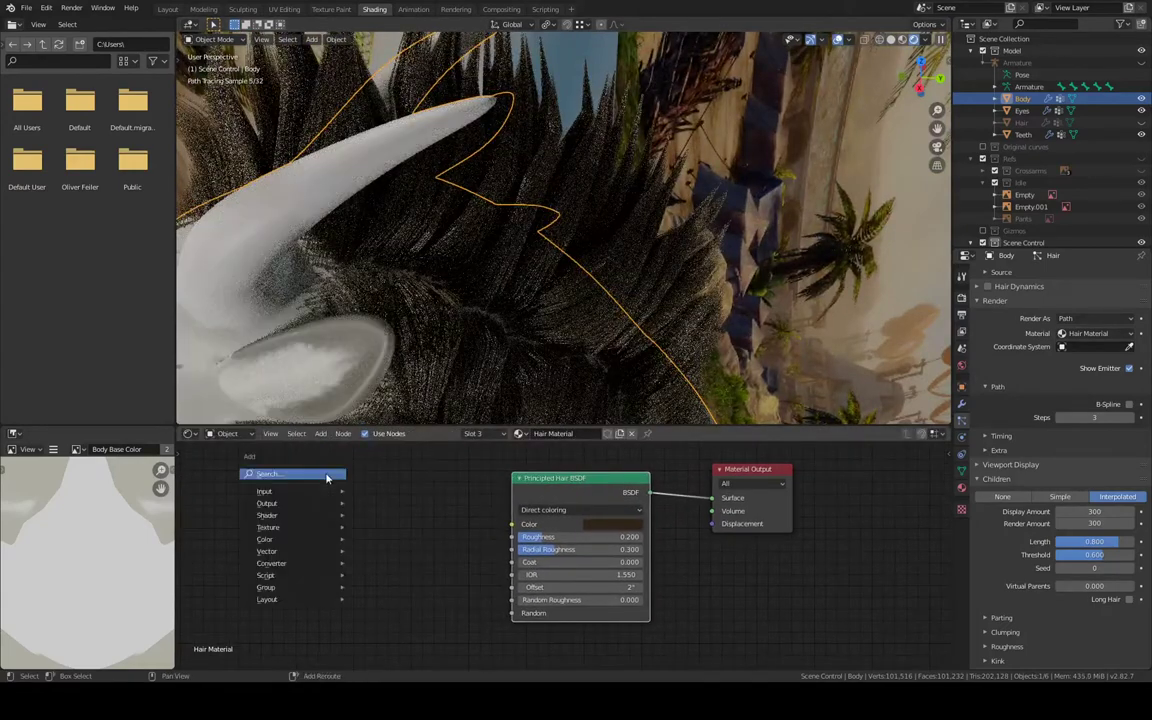
{"action": "left_click", "coordinate": [329, 473]}
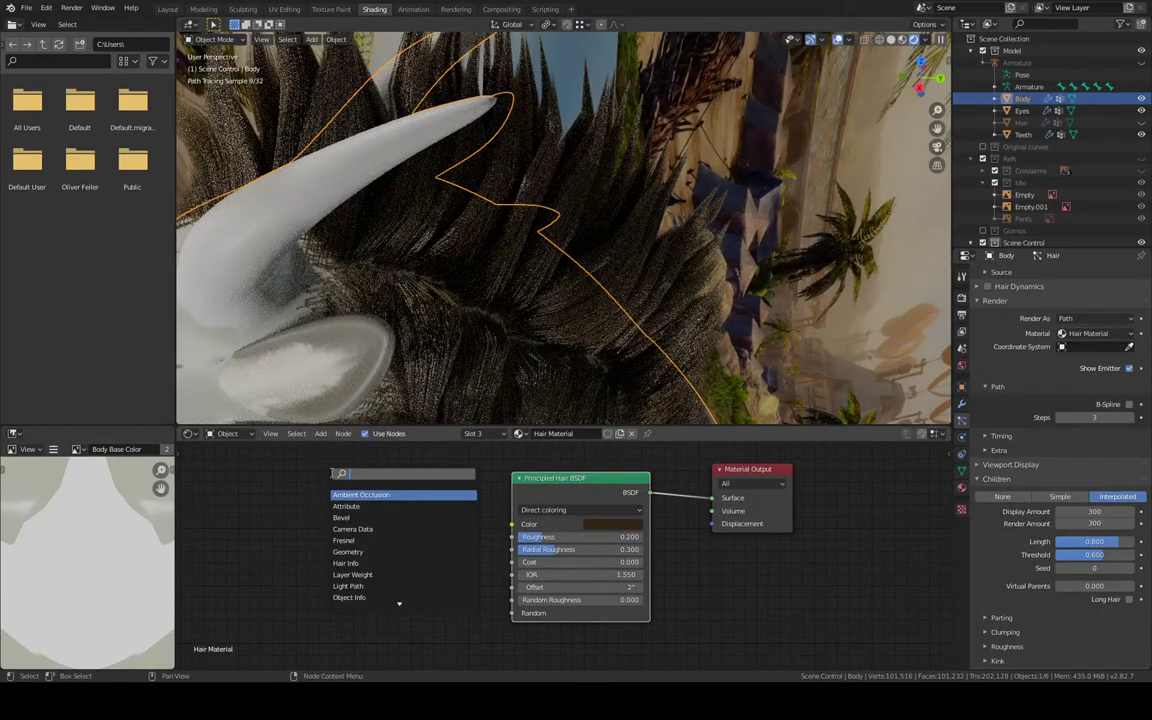
{"action": "type", "text": "ramp"}
{"action": "key", "text": "Return"}
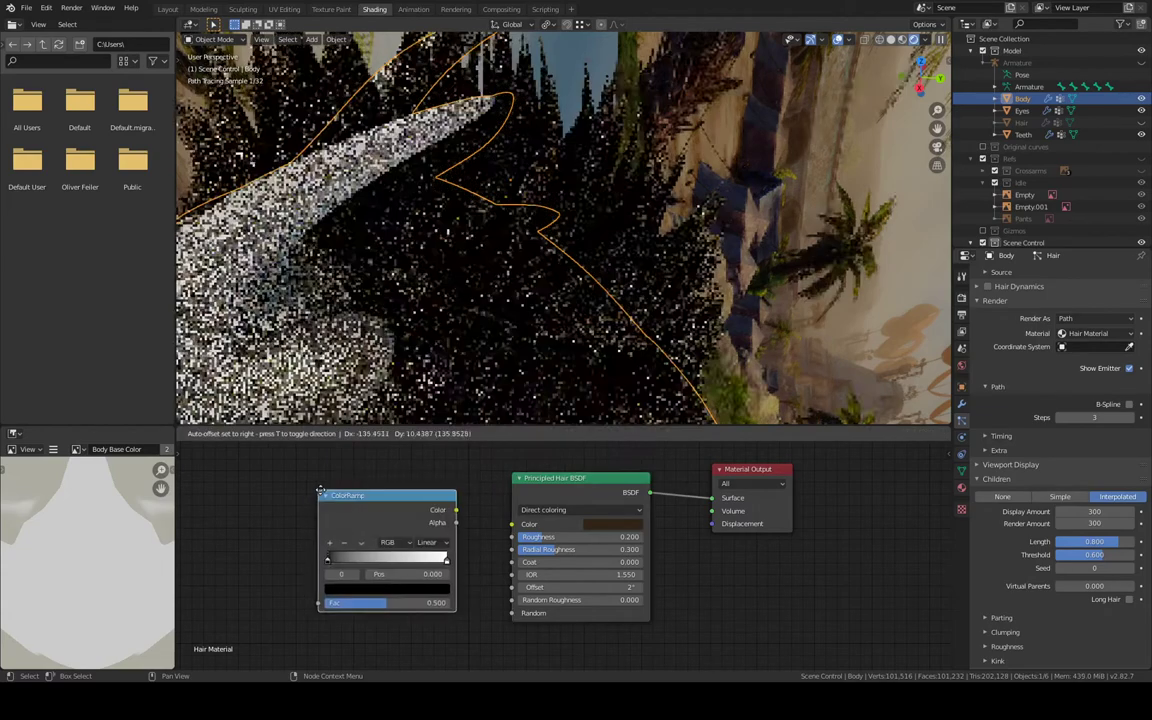
{"action": "left_click", "coordinate": [270, 440]}
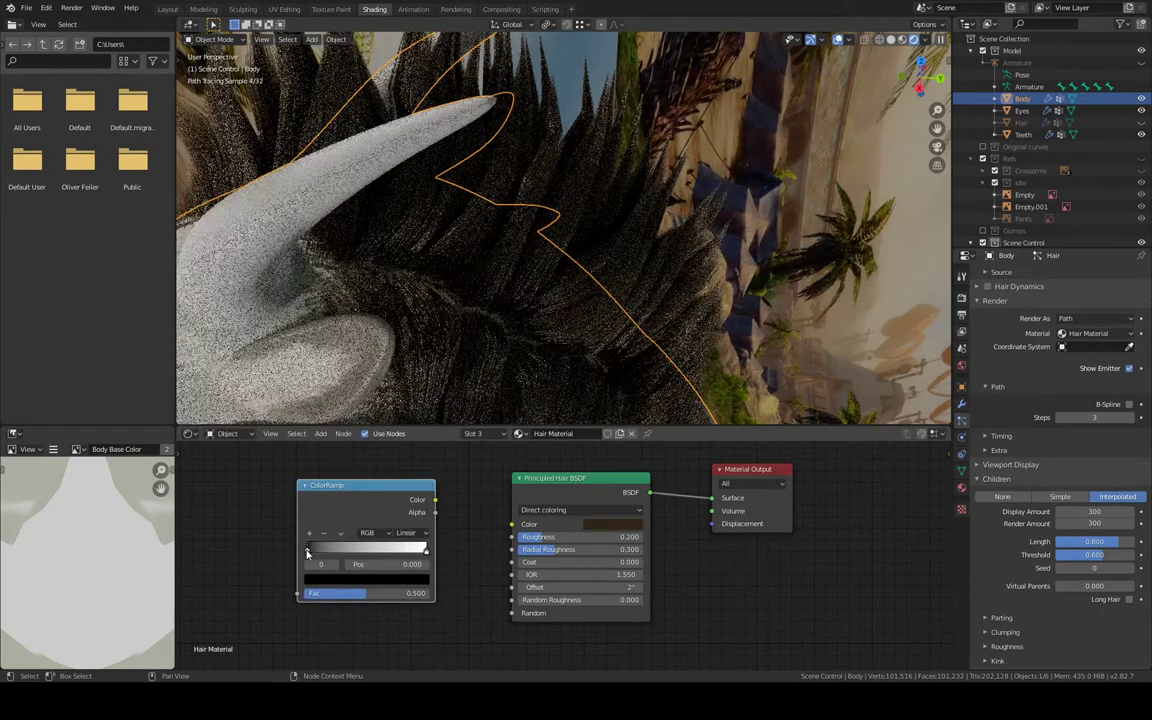
{"action": "left_click_drag", "start_coordinate": [435, 500], "coordinate": [513, 525]}
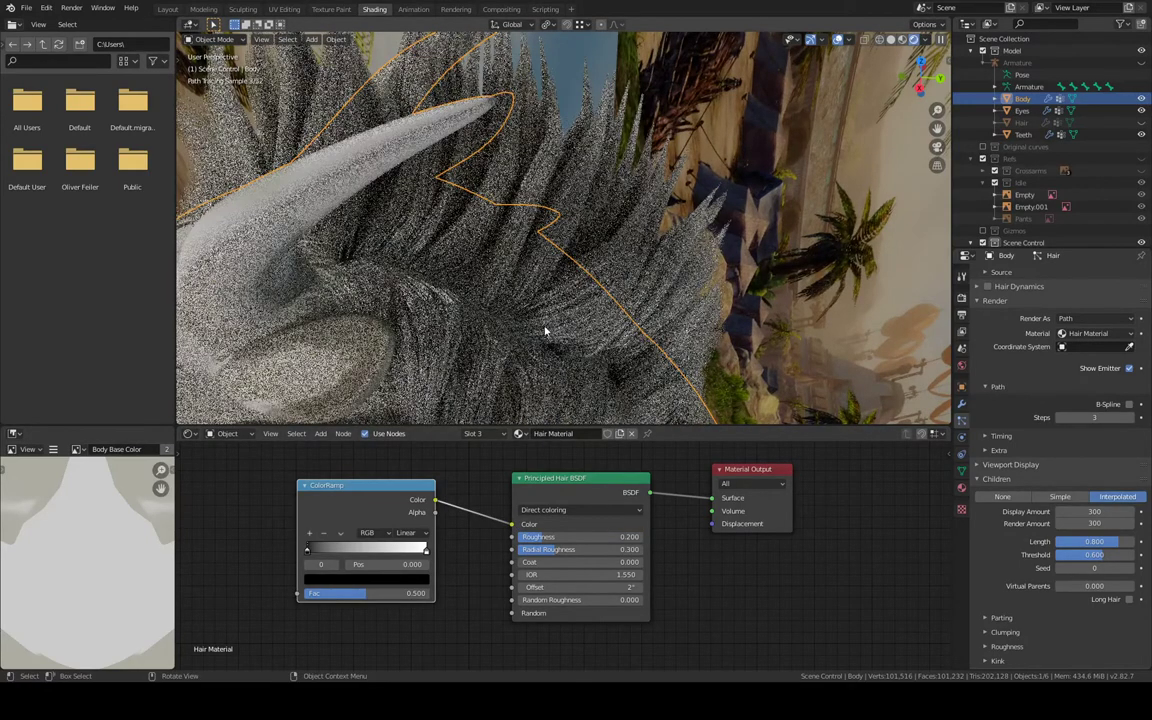
Move the ramp's dark stop to 0.668, unlink the ramp and paste a brown into that stop.
{"action": "left_click_drag", "start_coordinate": [308, 553], "coordinate": [344, 553]}
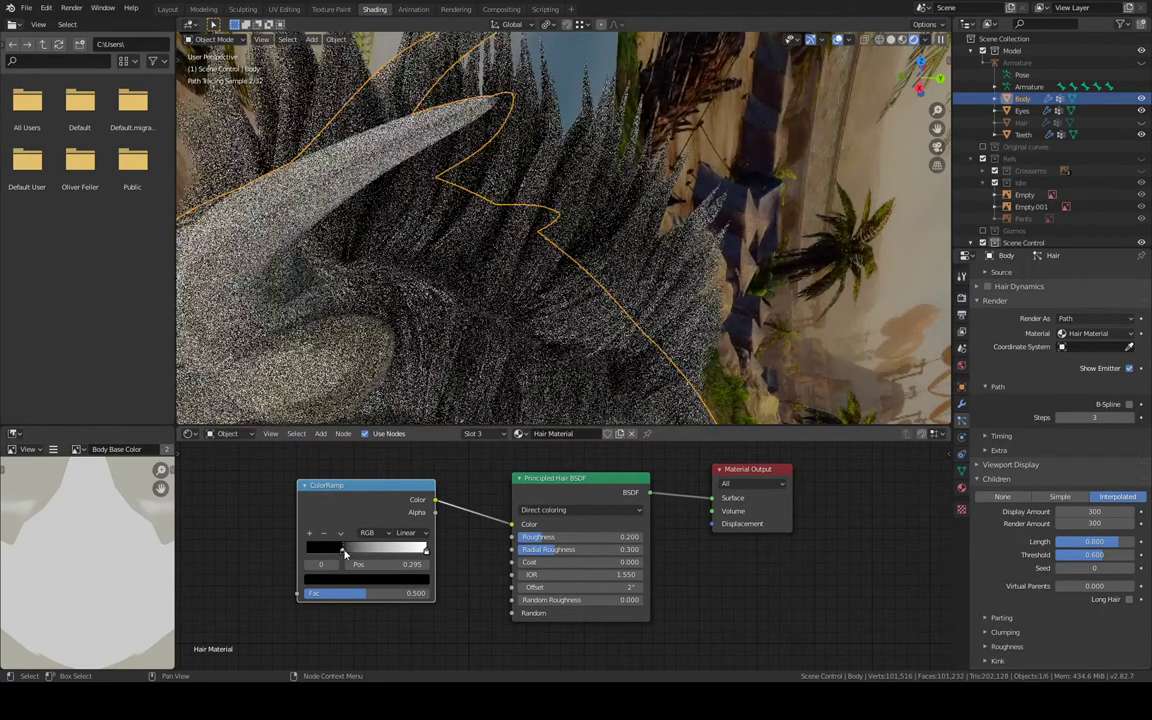
{"action": "left_click", "coordinate": [388, 553]}
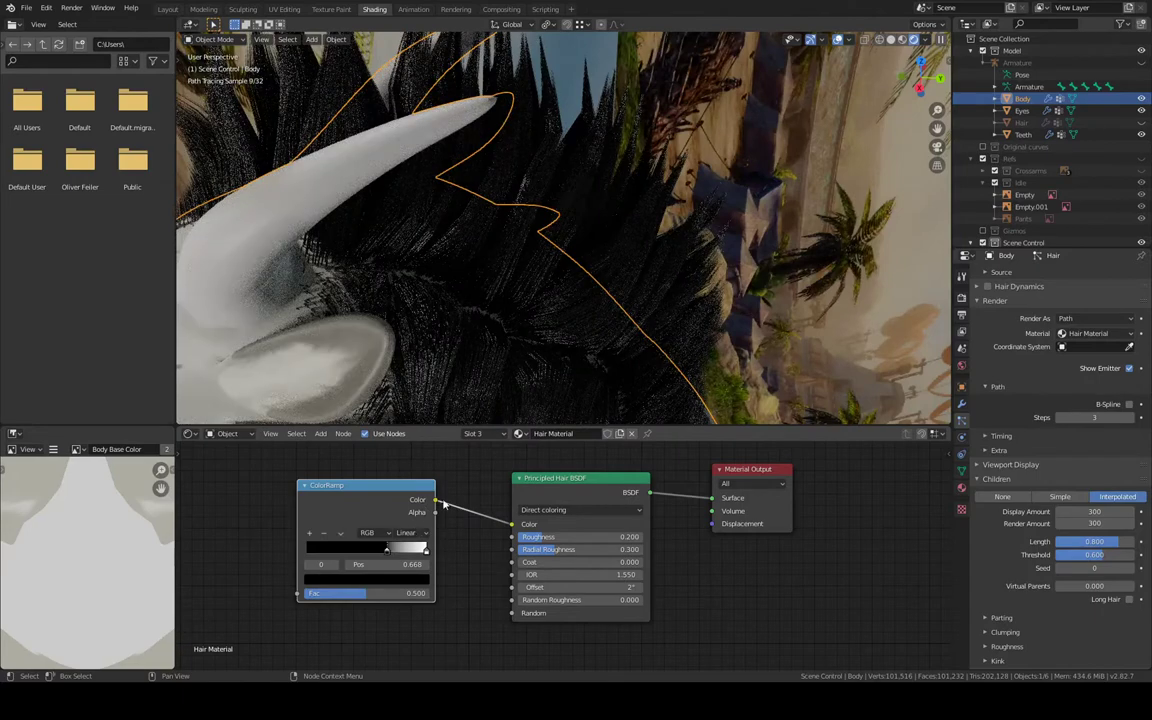
{"action": "left_click_drag", "start_coordinate": [511, 524], "coordinate": [440, 540]}
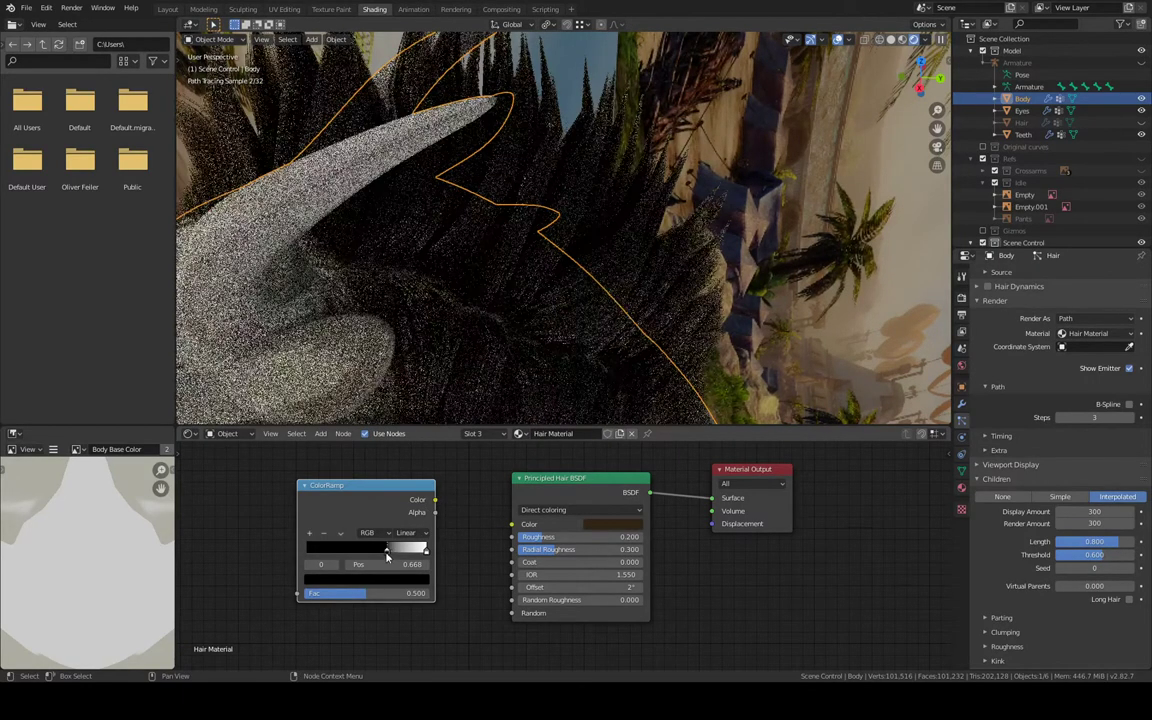
{"action": "left_click", "coordinate": [344, 581]}
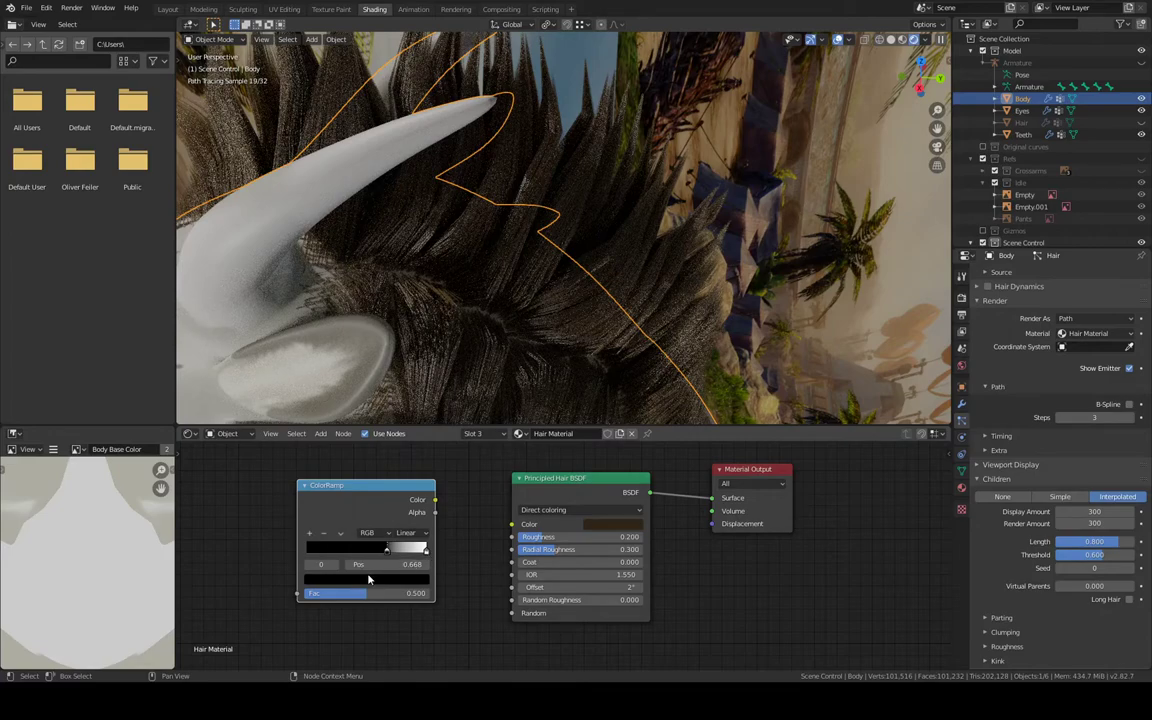
{"action": "key", "text": "ctrl+v"}
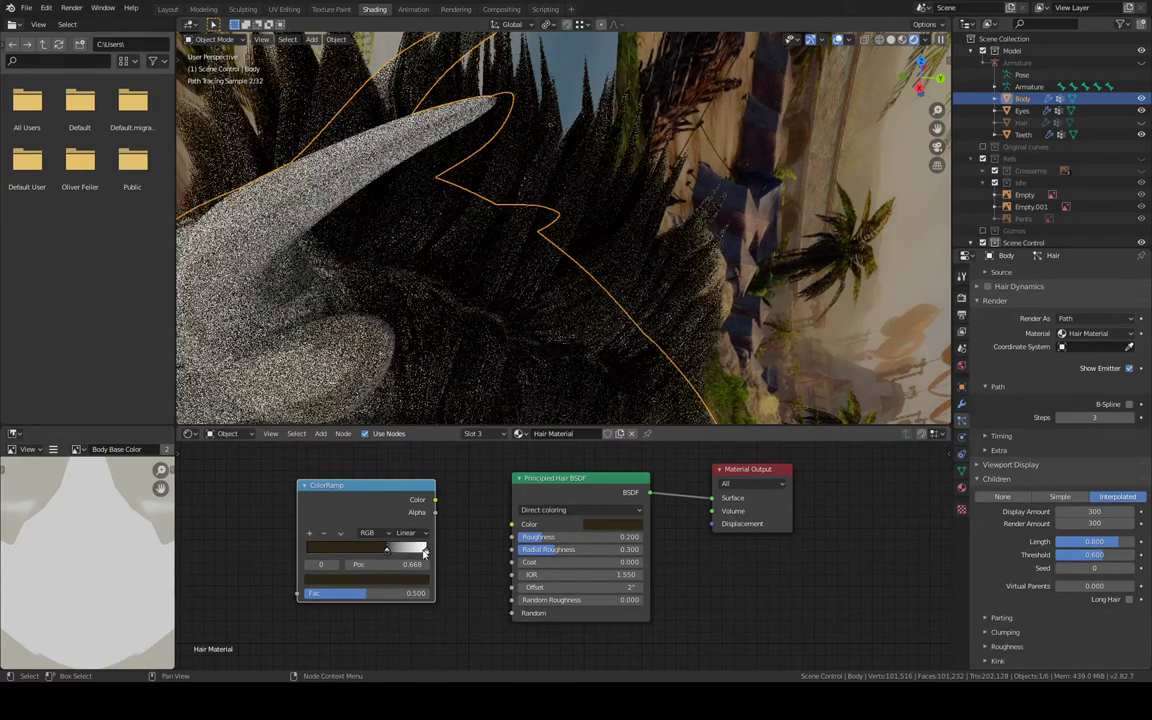
Colour the ramp's right stop brown 463520 and connect the ColorRamp to the hair Color.
{"action": "left_click", "coordinate": [427, 553]}
{"action": "key", "text": "ctrl+v"}
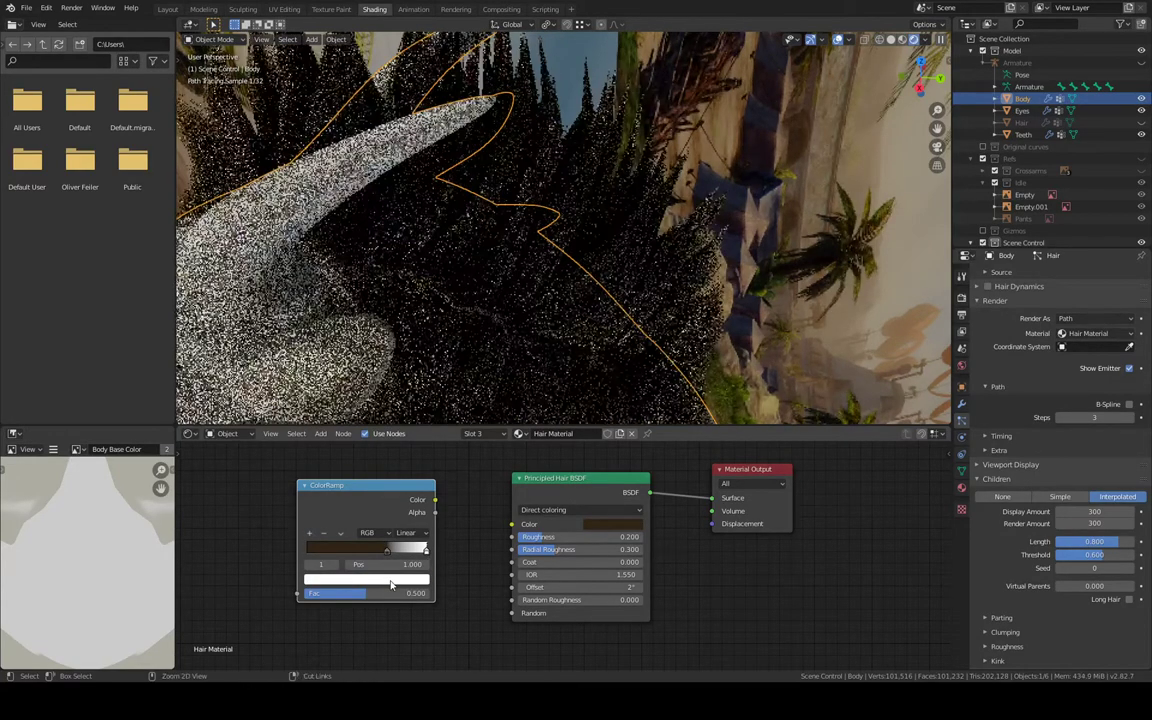
{"action": "left_click", "coordinate": [400, 579]}
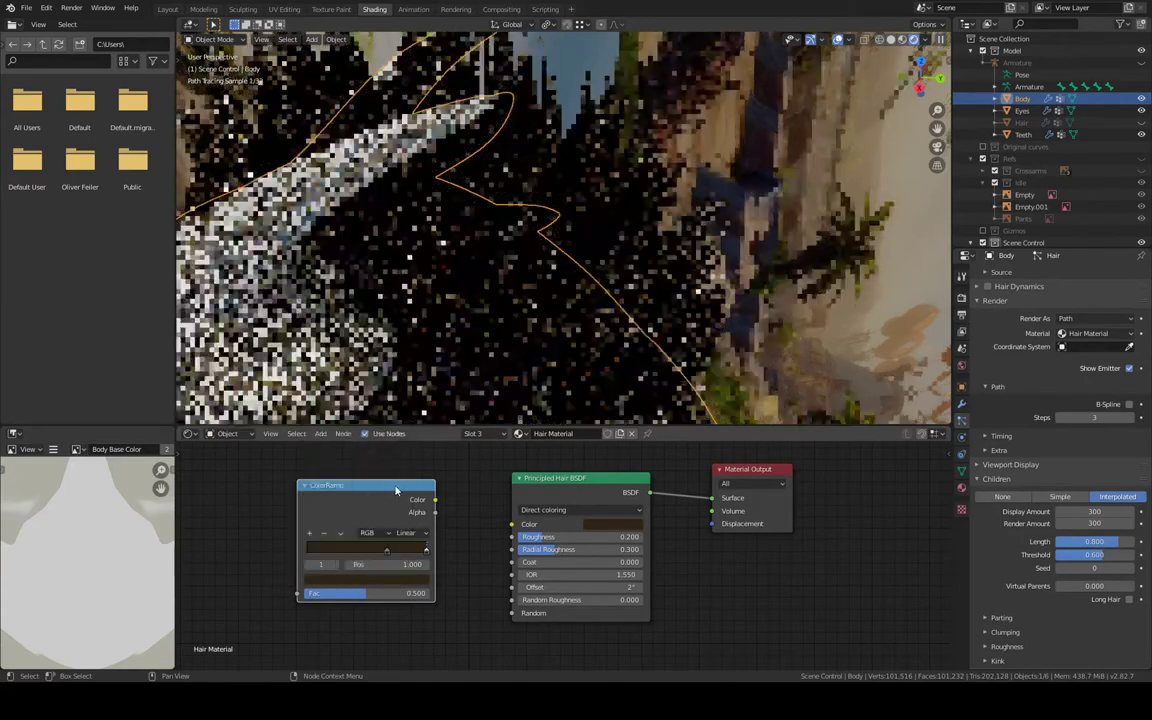
{"action": "left_click", "coordinate": [390, 578]}
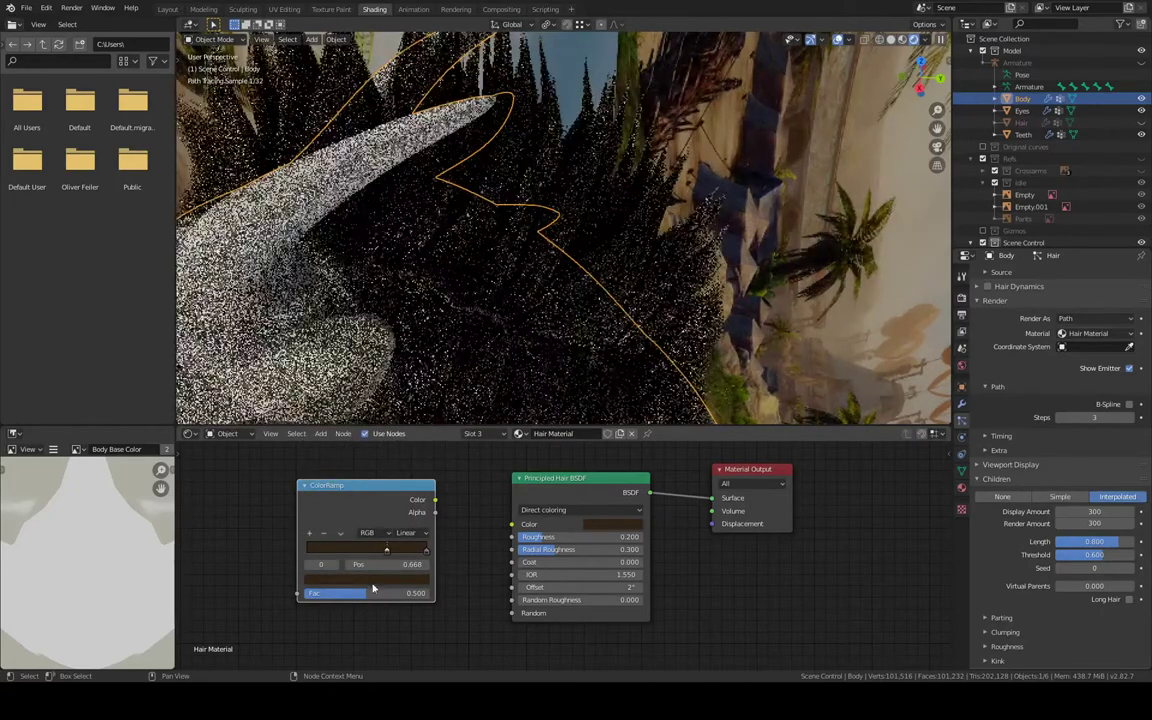
{"action": "left_click_drag", "start_coordinate": [341, 480], "coordinate": [344, 478]}
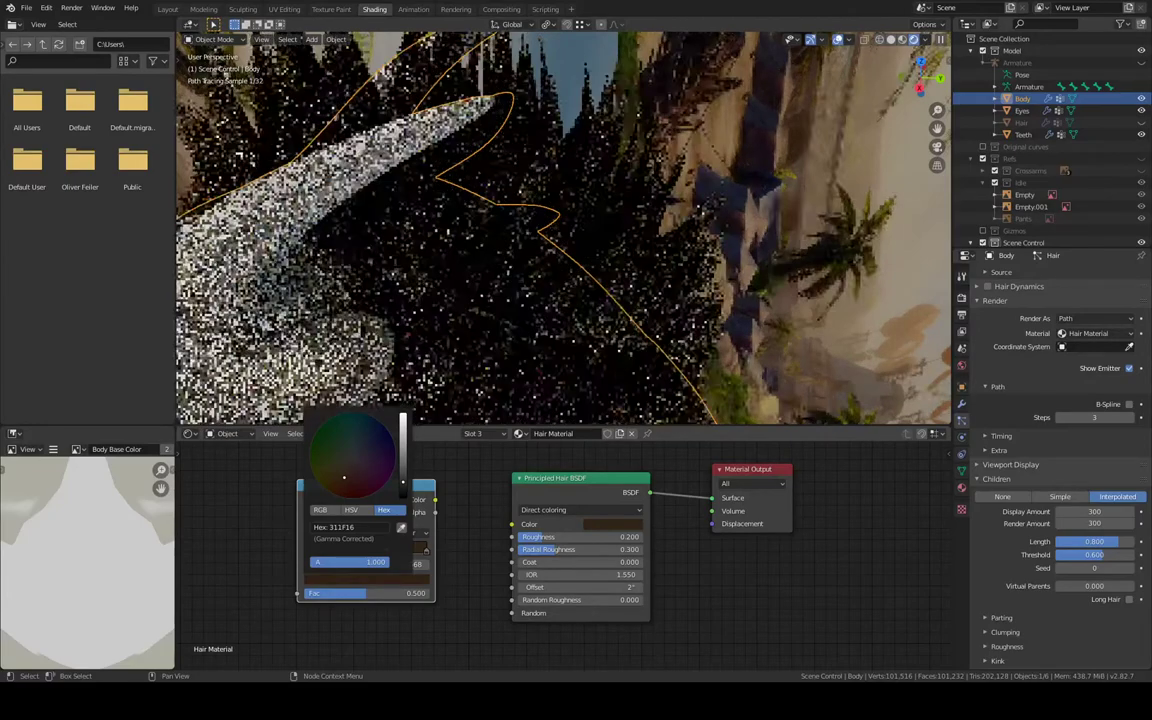
{"action": "left_click", "coordinate": [405, 576]}
{"action": "left_click_drag", "start_coordinate": [341, 476], "coordinate": [344, 465]}
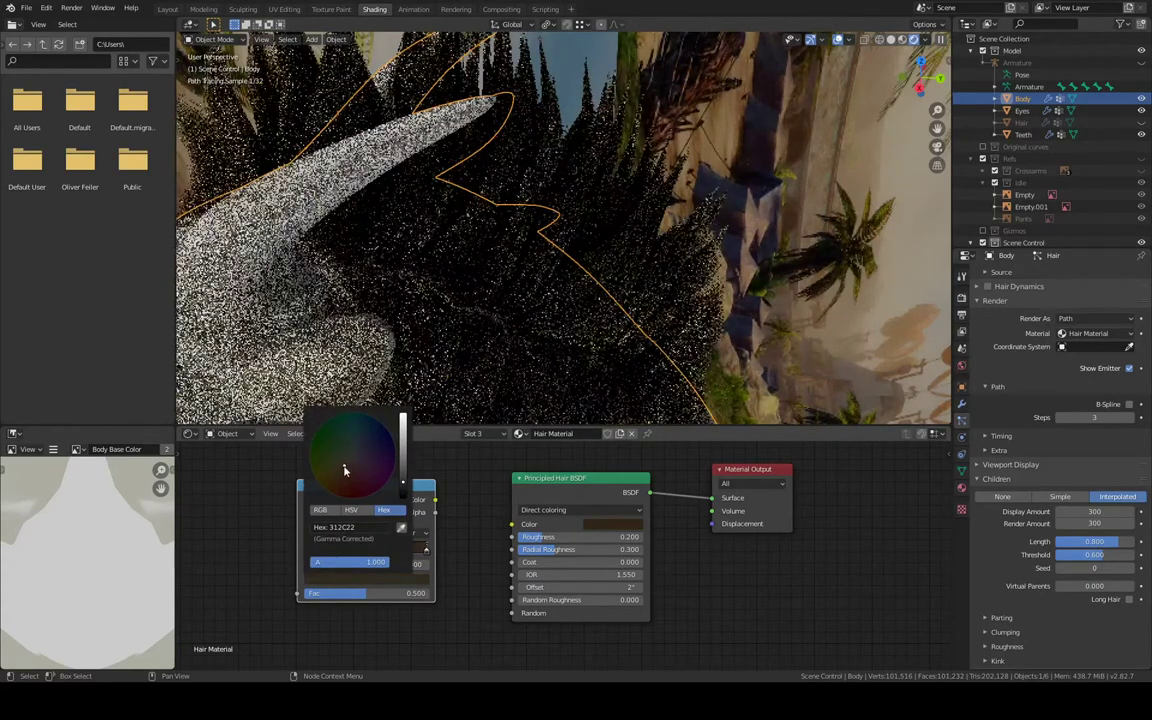
{"action": "left_click", "coordinate": [404, 484]}
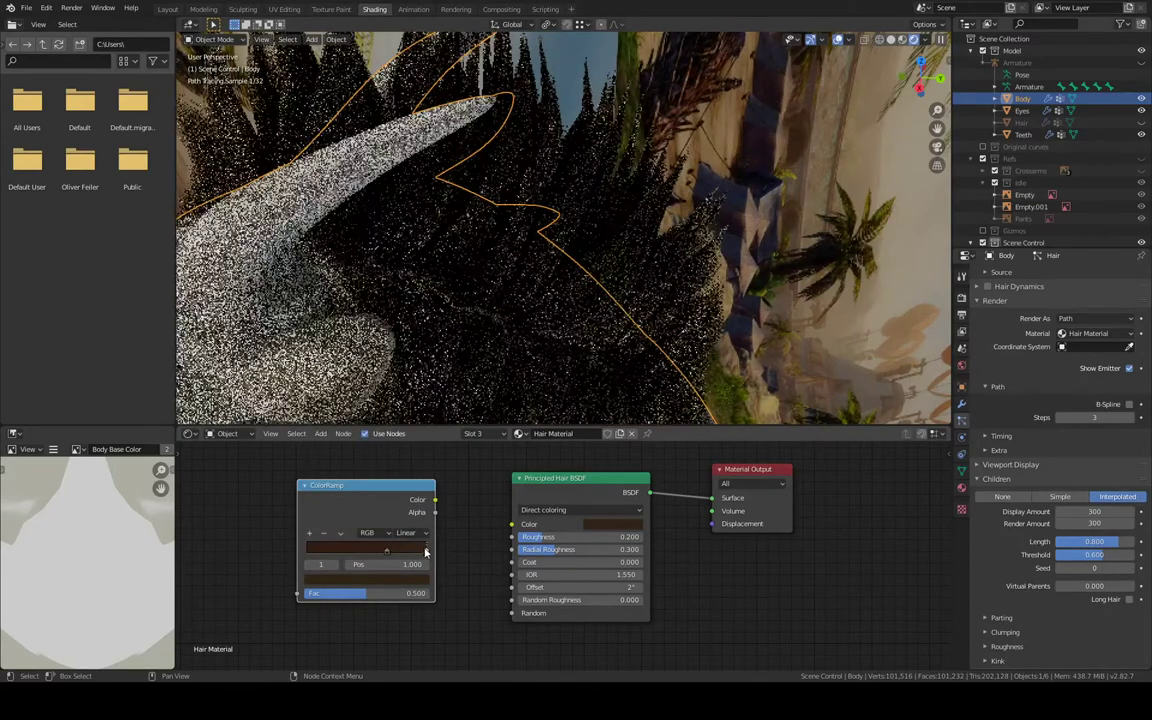
{"action": "left_click", "coordinate": [415, 580]}
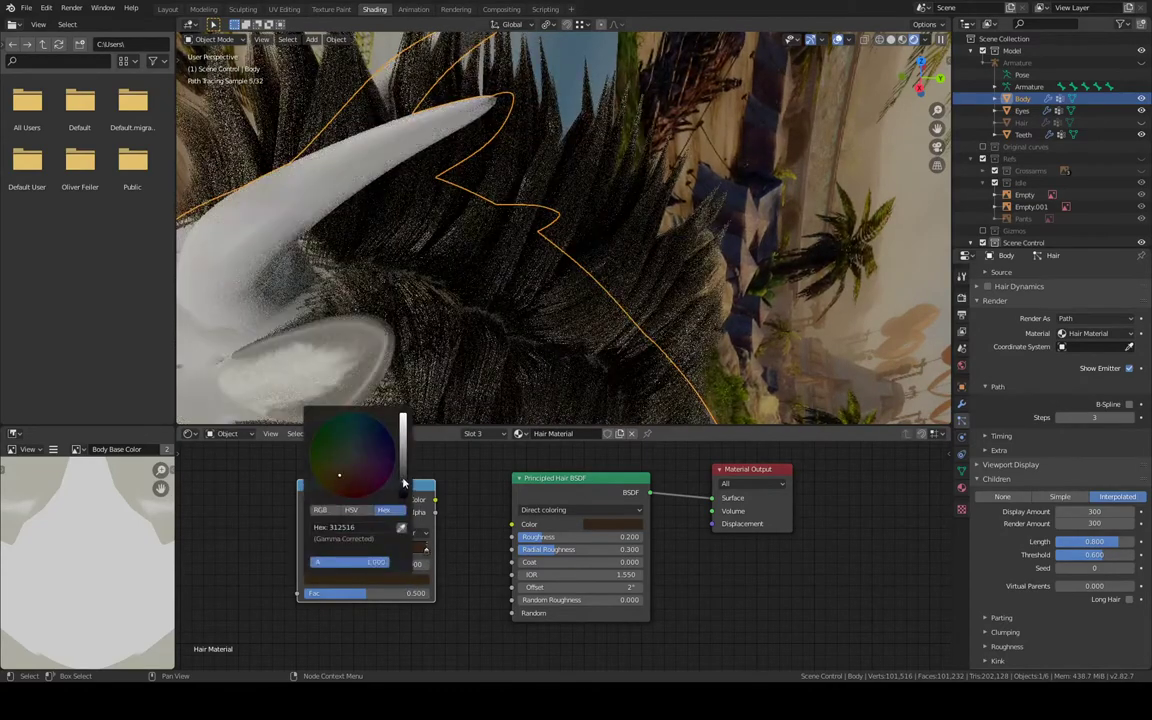
{"action": "left_click_drag", "start_coordinate": [404, 484], "coordinate": [404, 476]}
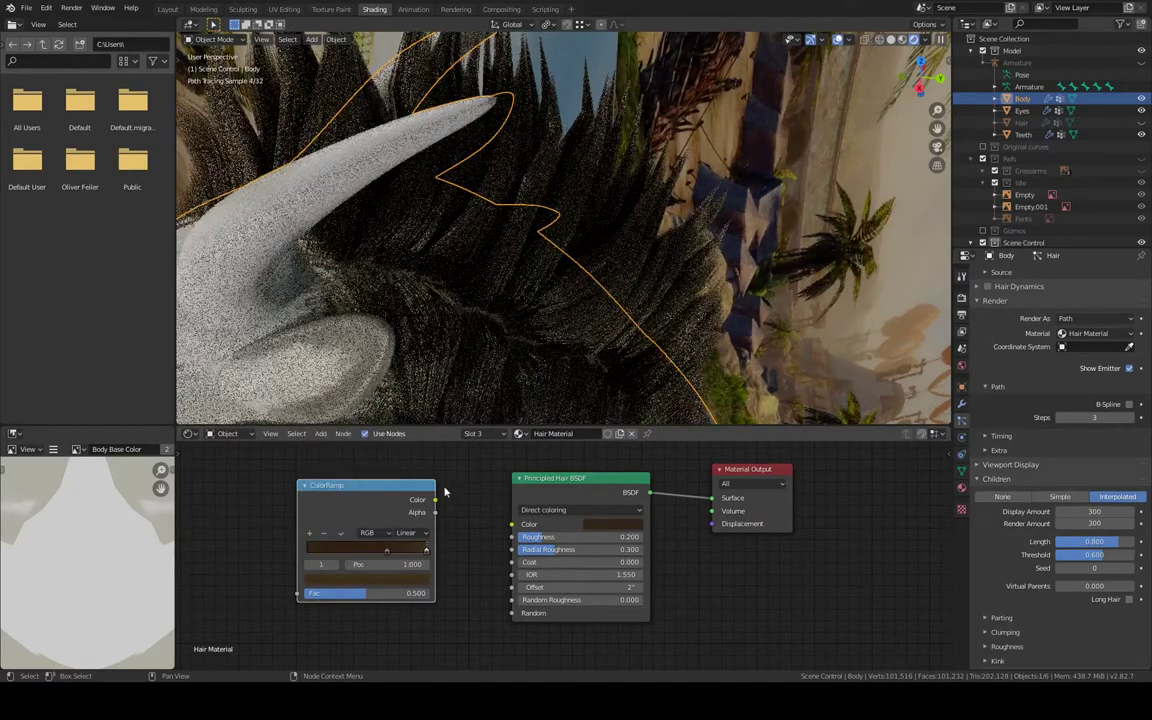
{"action": "left_click_drag", "start_coordinate": [435, 499], "coordinate": [512, 524]}
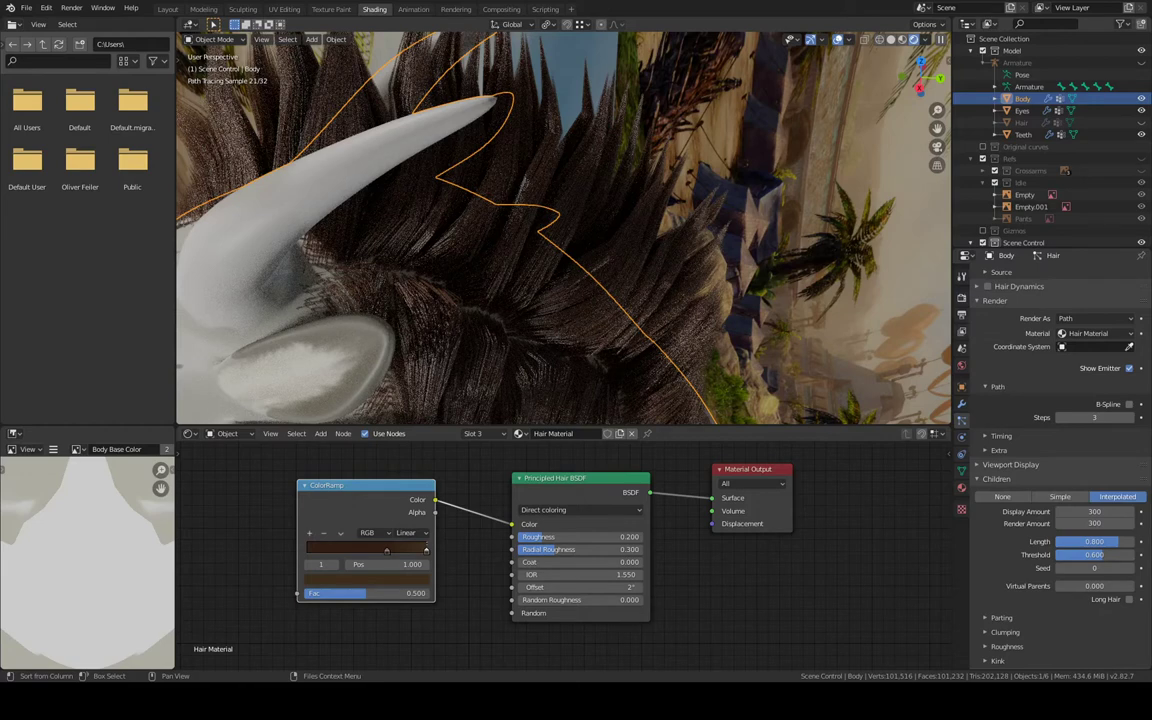
Open the body's material settings, switch the preview to the Hair shape, then go back to Solid shading.
{"action": "scroll", "coordinate": [1060, 450], "scroll_direction": "up", "scroll_amount": 5}
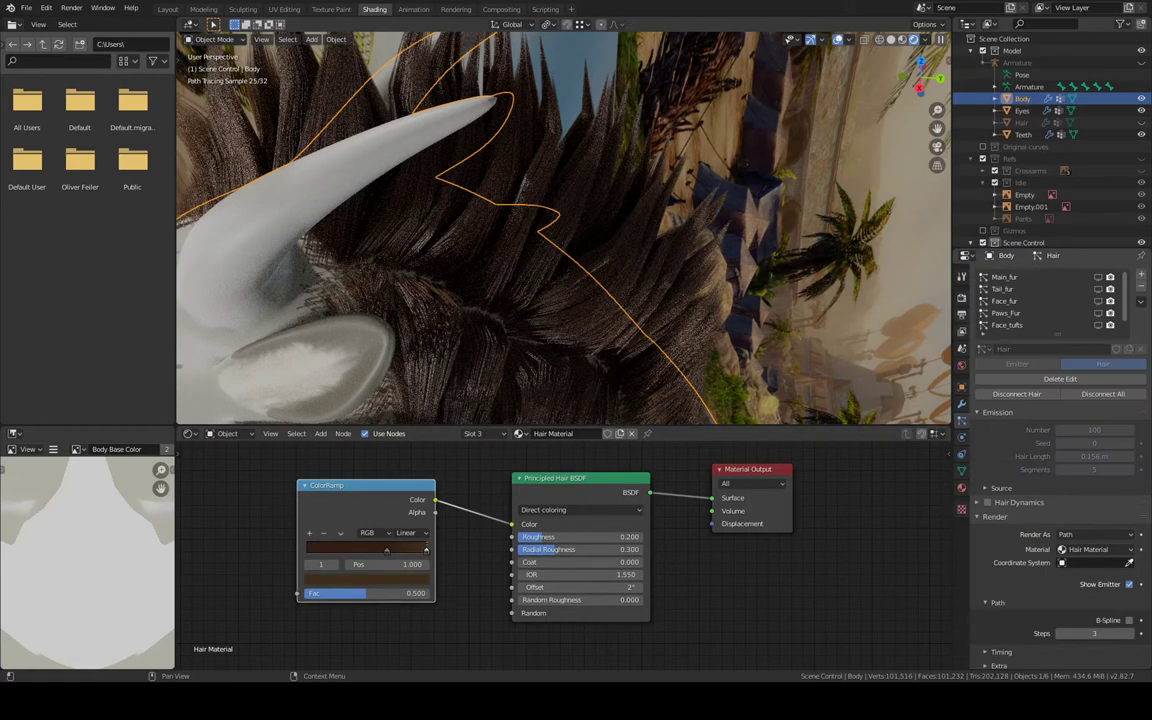
{"action": "left_click", "coordinate": [962, 487]}
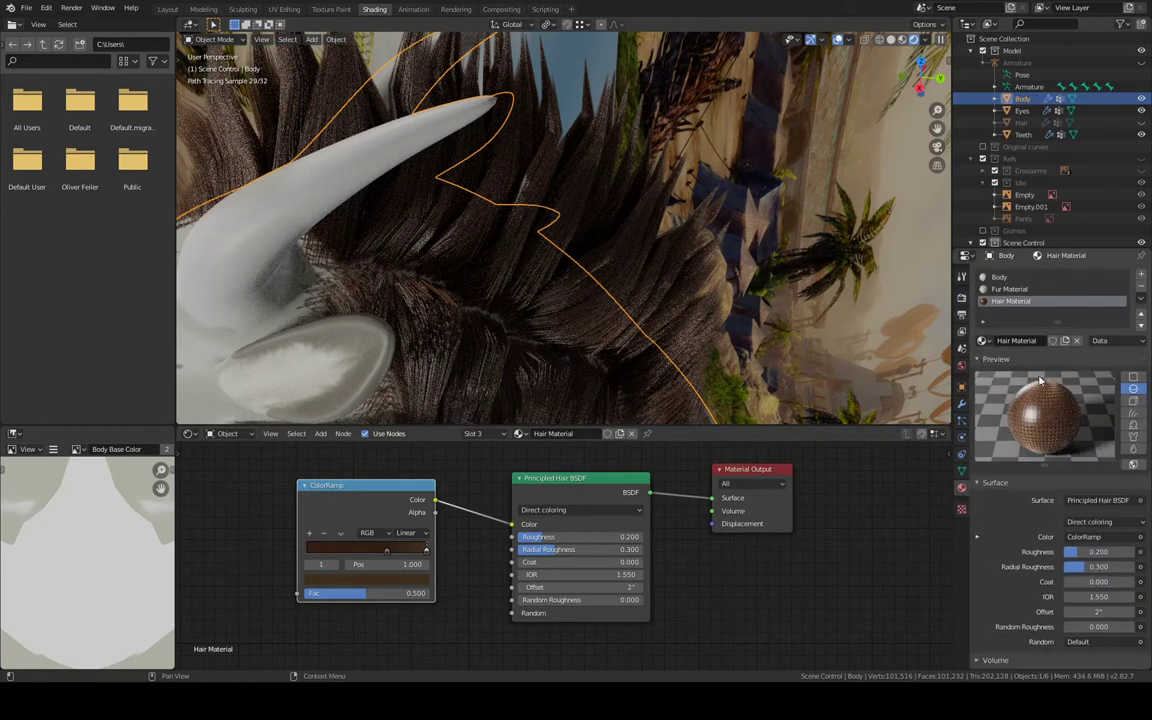
{"action": "left_click", "coordinate": [1133, 412]}
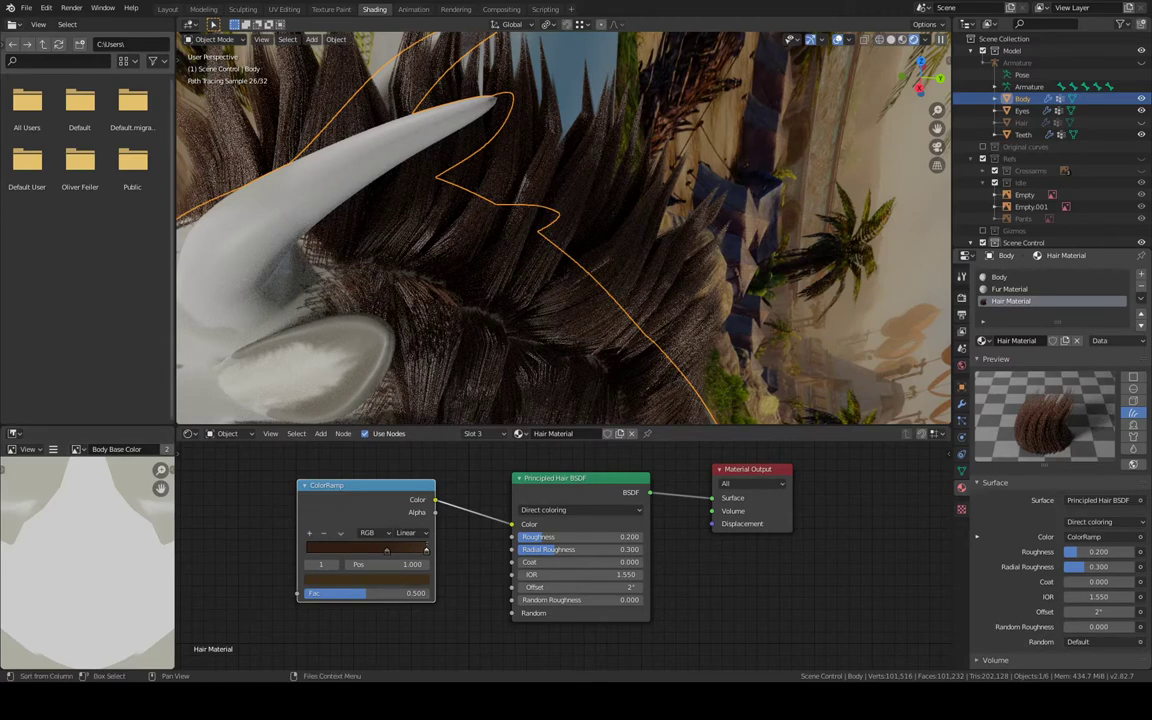
{"action": "left_click", "coordinate": [890, 40]}
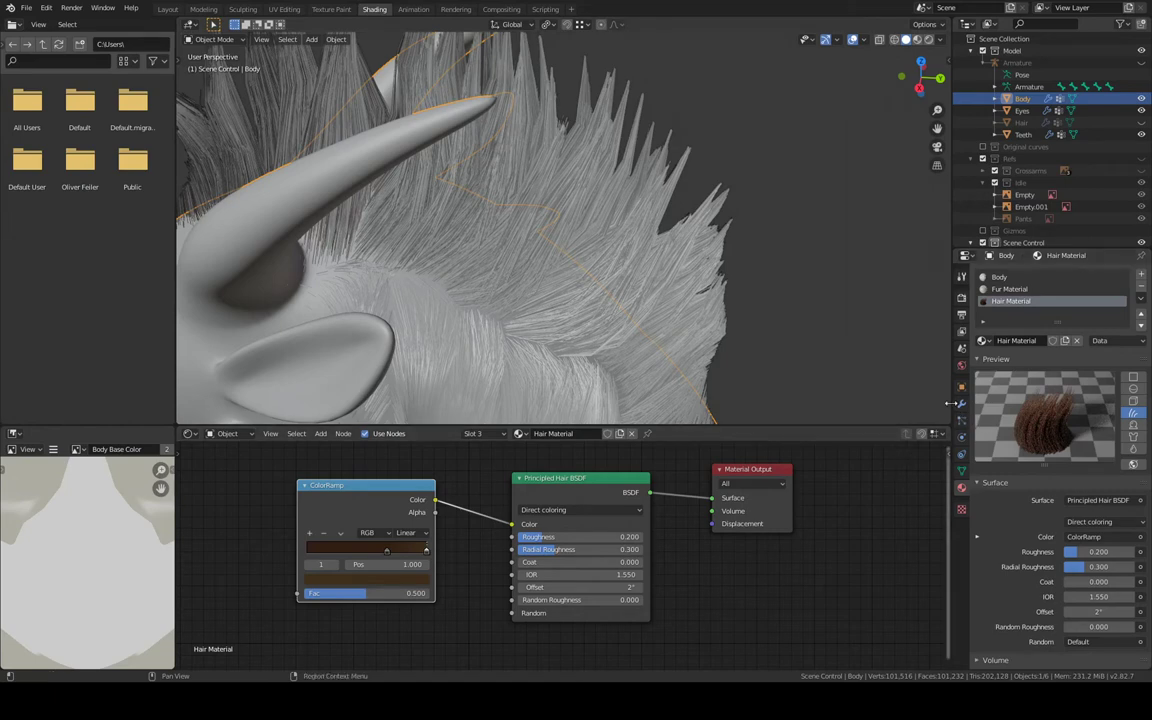
Enlarge the Properties area, relink ColorRamp Color to the Principled Hair BSDF Color, and widen the viewport.
{"action": "left_click_drag", "start_coordinate": [952, 403], "coordinate": [808, 403]}
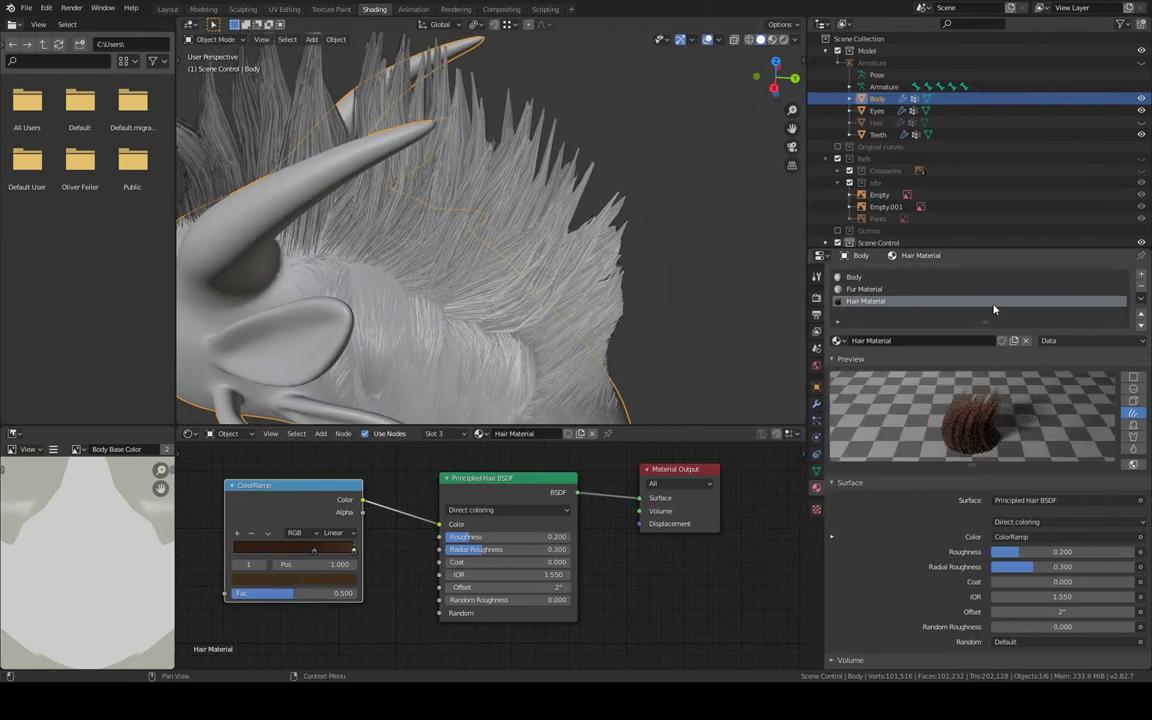
{"action": "left_click_drag", "start_coordinate": [992, 252], "coordinate": [999, 160]}
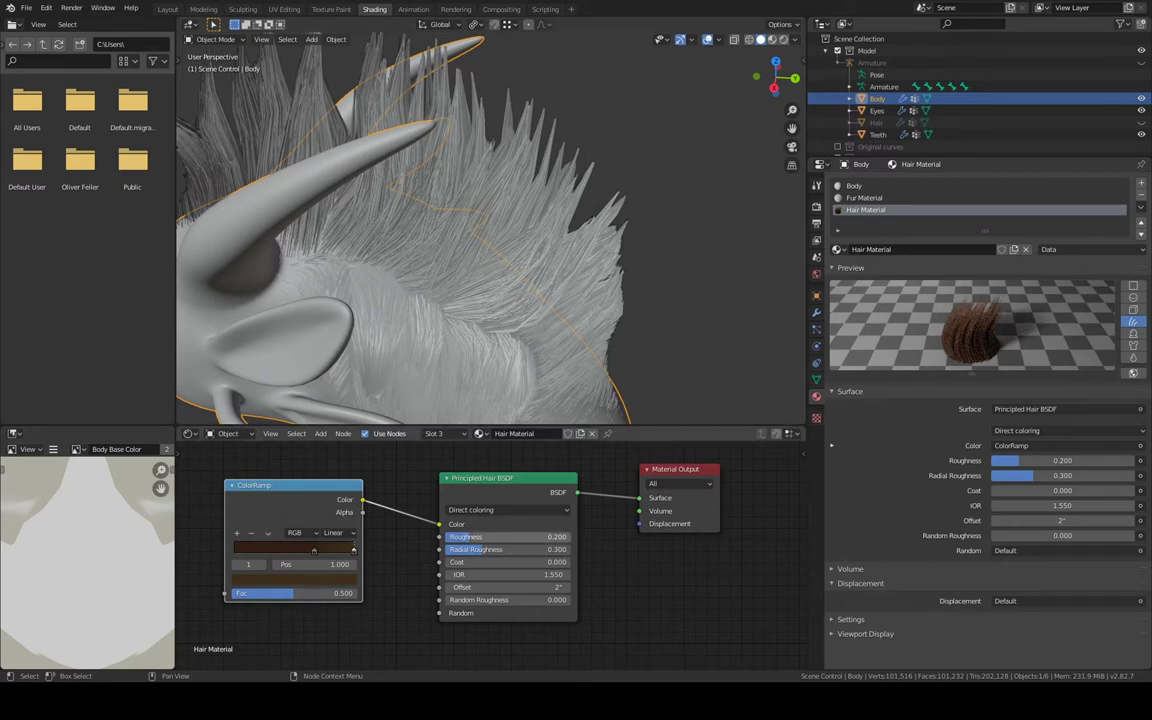
{"action": "right_click", "coordinate": [360, 540]}
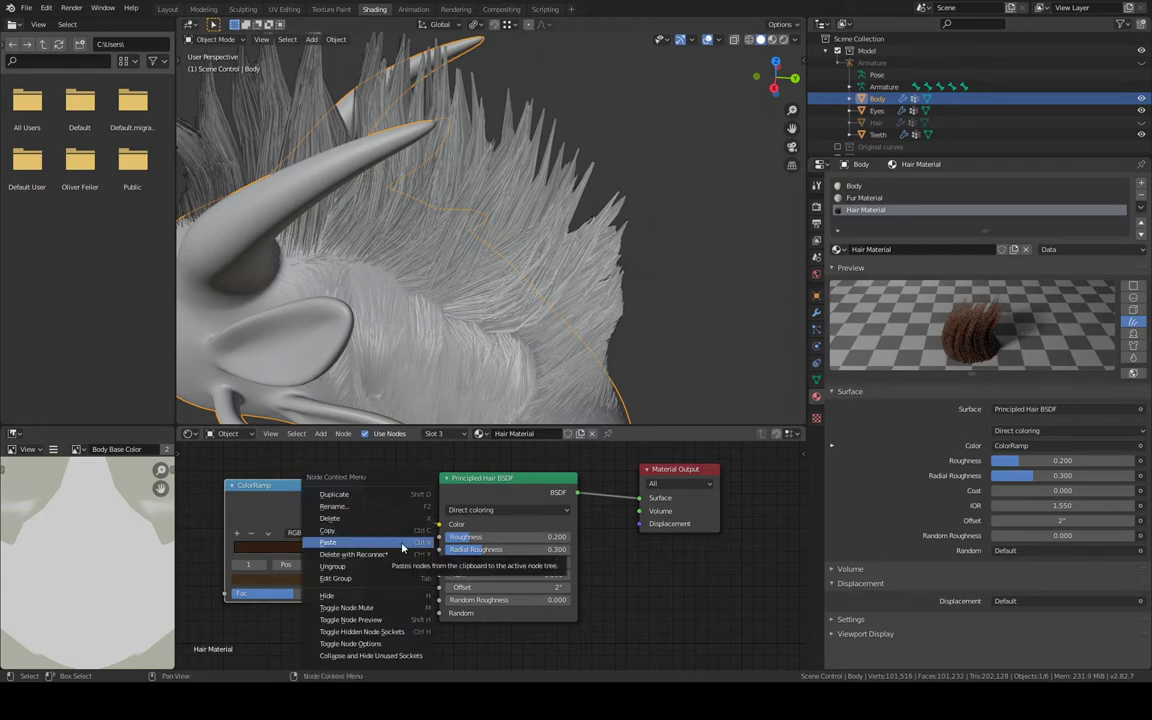
{"action": "key", "text": "Escape"}
{"action": "mouse_move", "coordinate": [390, 502]}
{"action": "right_mouse_down", "text": "shift"}
{"action": "mouse_move", "coordinate": [398, 541]}
{"action": "mouse_move", "coordinate": [398, 516]}
{"action": "right_mouse_up", "text": "shift"}
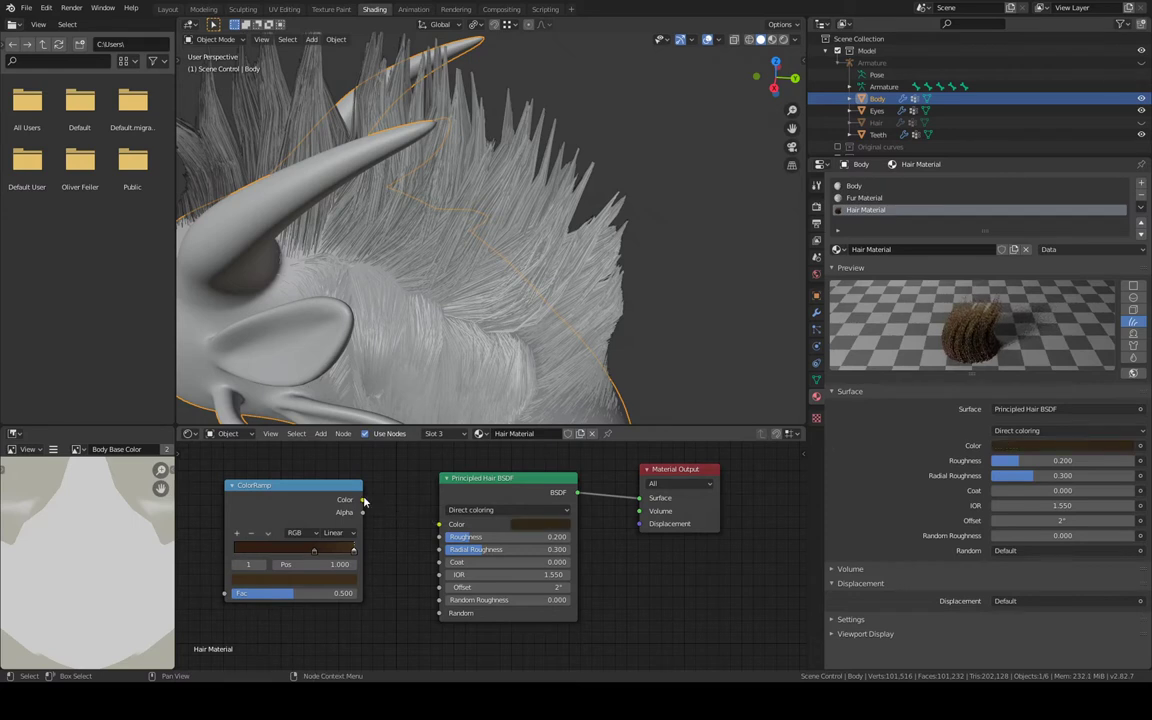
{"action": "left_click_drag", "start_coordinate": [362, 500], "coordinate": [439, 524]}
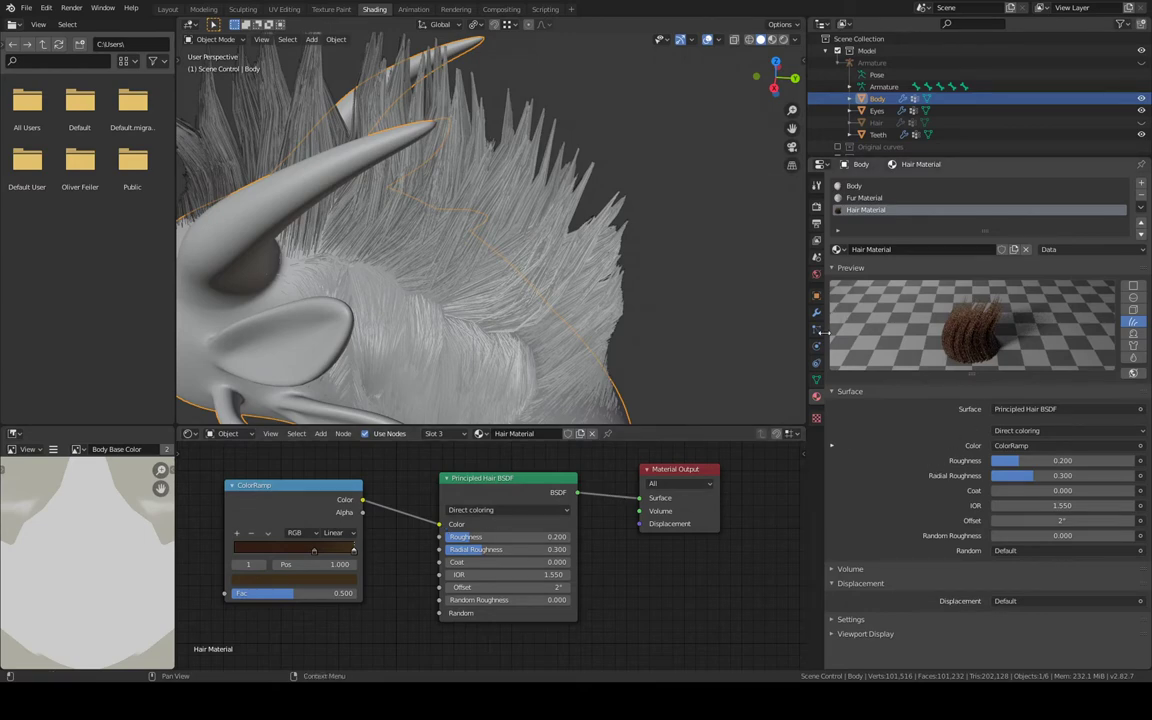
{"action": "left_click_drag", "start_coordinate": [822, 333], "coordinate": [935, 370]}
Switch to rendered shading and orbit to a side view of the dark brown head hair.
{"action": "left_click", "coordinate": [912, 40]}
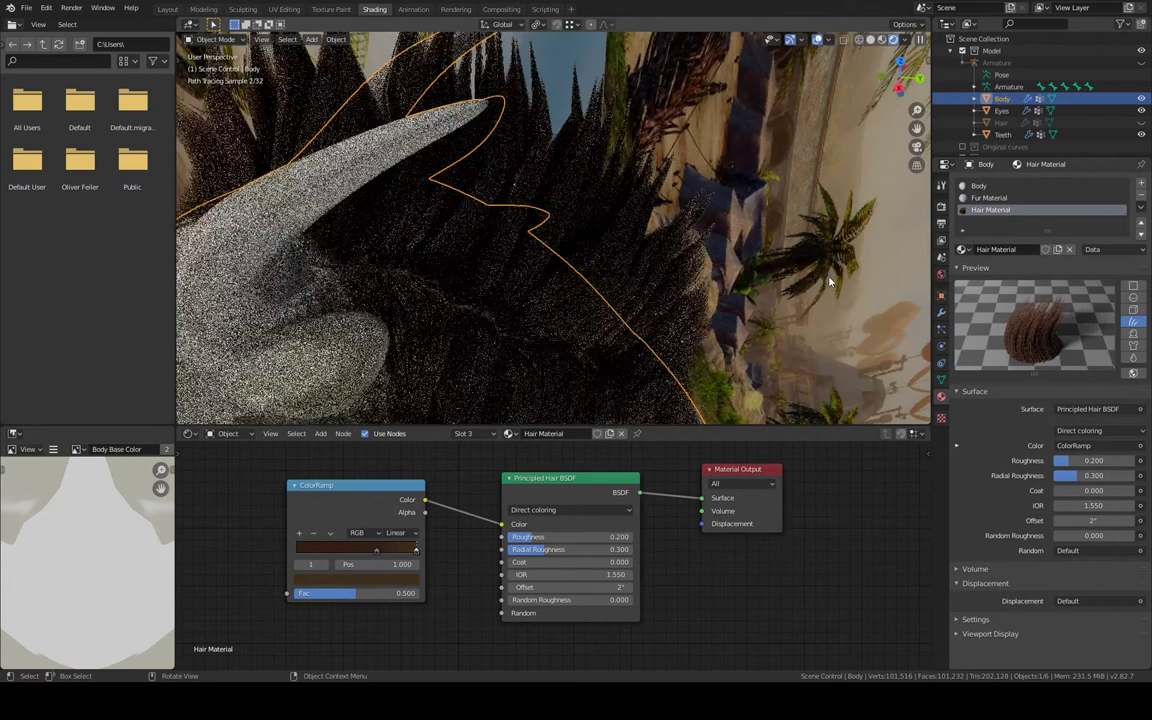
{"action": "mouse_move", "coordinate": [829, 283]}
{"action": "middle_mouse_down"}
{"action": "mouse_move", "coordinate": [694, 257]}
{"action": "mouse_move", "coordinate": [787, 260]}
{"action": "mouse_move", "coordinate": [800, 229]}
{"action": "mouse_move", "coordinate": [716, 254]}
{"action": "middle_mouse_up"}
{"action": "scroll", "coordinate": [733, 257], "scroll_direction": "down", "scroll_amount": 5}
{"action": "scroll", "coordinate": [716, 254], "scroll_direction": "up", "scroll_amount": 5}
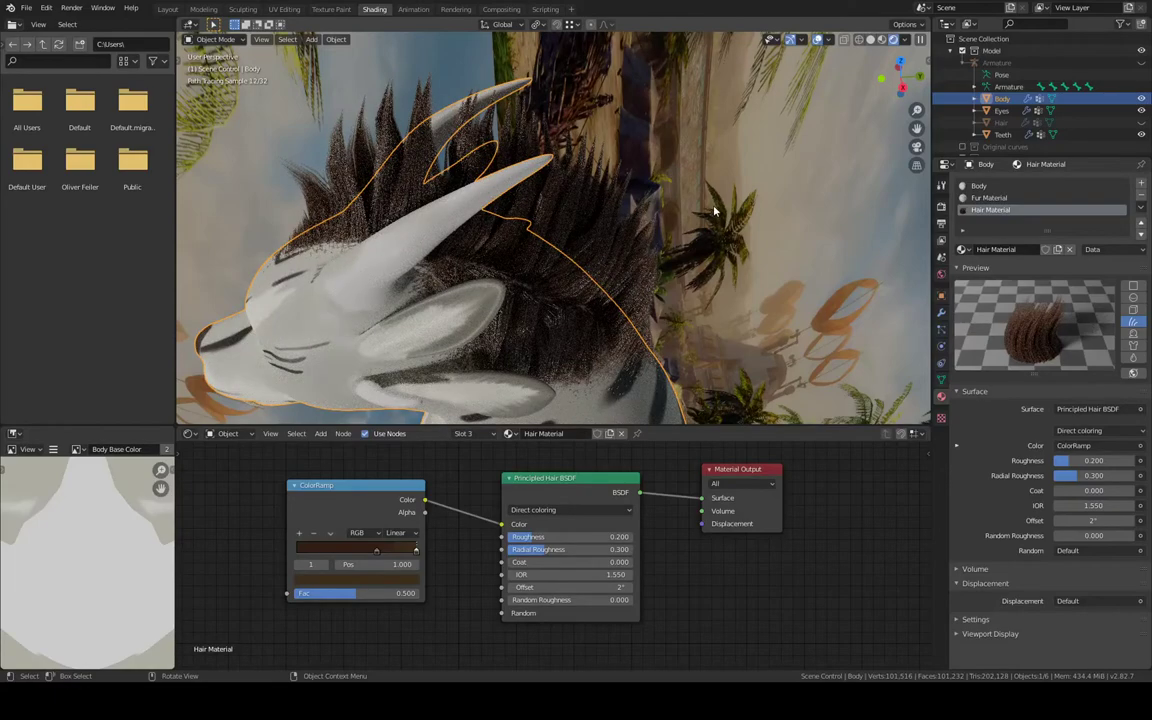
{"action": "mouse_move", "coordinate": [713, 205]}
{"action": "middle_mouse_down"}
{"action": "mouse_move", "coordinate": [608, 176]}
{"action": "mouse_move", "coordinate": [464, 159]}
{"action": "mouse_move", "coordinate": [682, 204]}
{"action": "mouse_move", "coordinate": [761, 181]}
{"action": "mouse_move", "coordinate": [508, 177]}
{"action": "mouse_move", "coordinate": [650, 239]}
{"action": "mouse_move", "coordinate": [680, 280]}
{"action": "mouse_move", "coordinate": [609, 200]}
{"action": "mouse_move", "coordinate": [647, 201]}
{"action": "mouse_move", "coordinate": [527, 198]}
{"action": "mouse_move", "coordinate": [661, 211]}
{"action": "mouse_move", "coordinate": [602, 242]}
{"action": "mouse_move", "coordinate": [785, 227]}
{"action": "mouse_move", "coordinate": [674, 244]}
{"action": "mouse_move", "coordinate": [728, 237]}
{"action": "middle_mouse_up"}
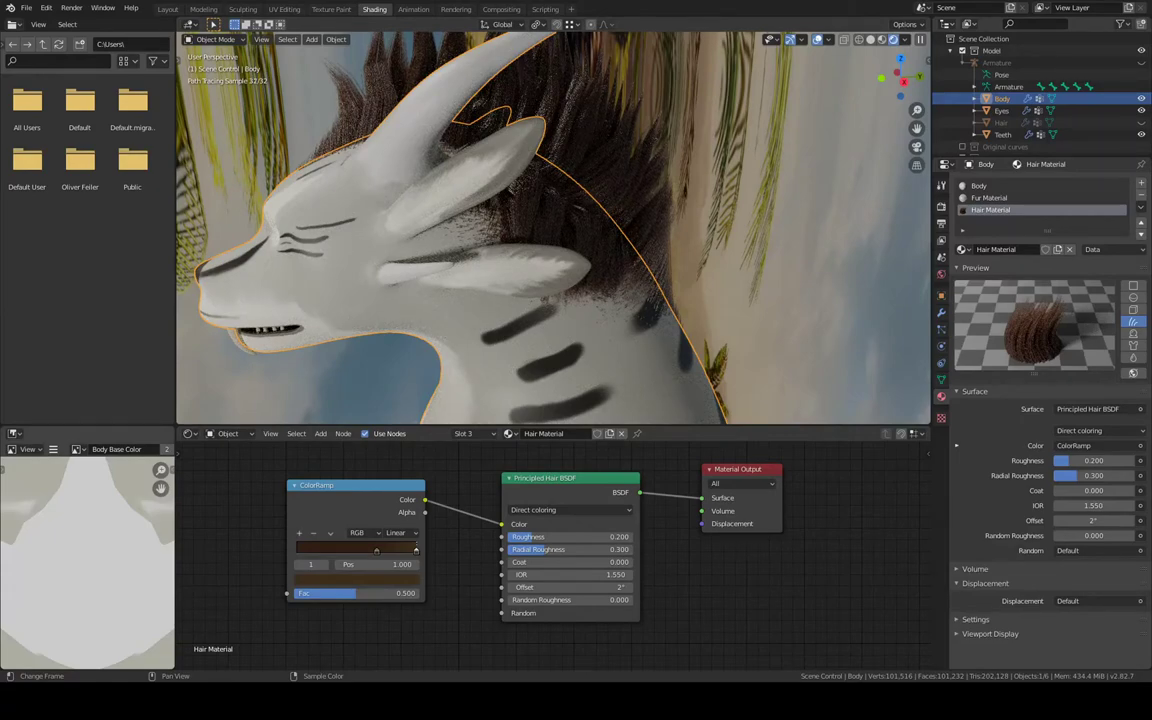
{"action": "middle_click_drag", "start_coordinate": [540, 300], "coordinate": [493, 340]}
{"action": "middle_click_drag", "start_coordinate": [491, 346], "coordinate": [651, 257]}
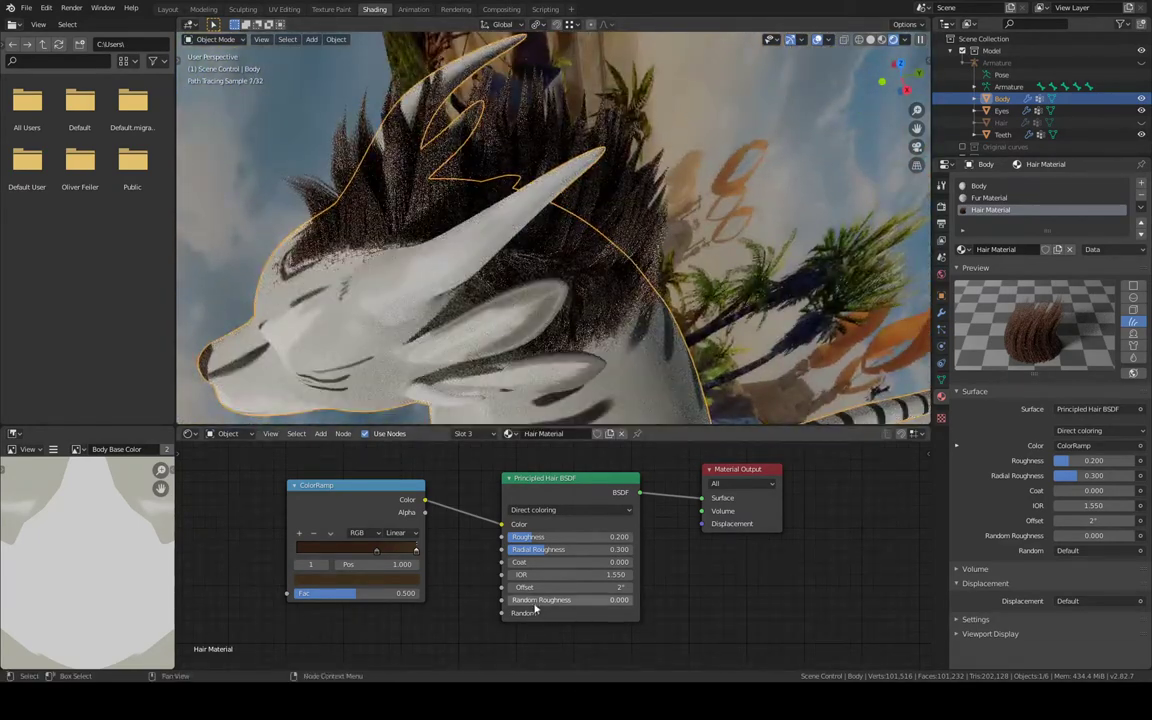
{"action": "left_click_drag", "start_coordinate": [406, 517], "coordinate": [393, 507]}
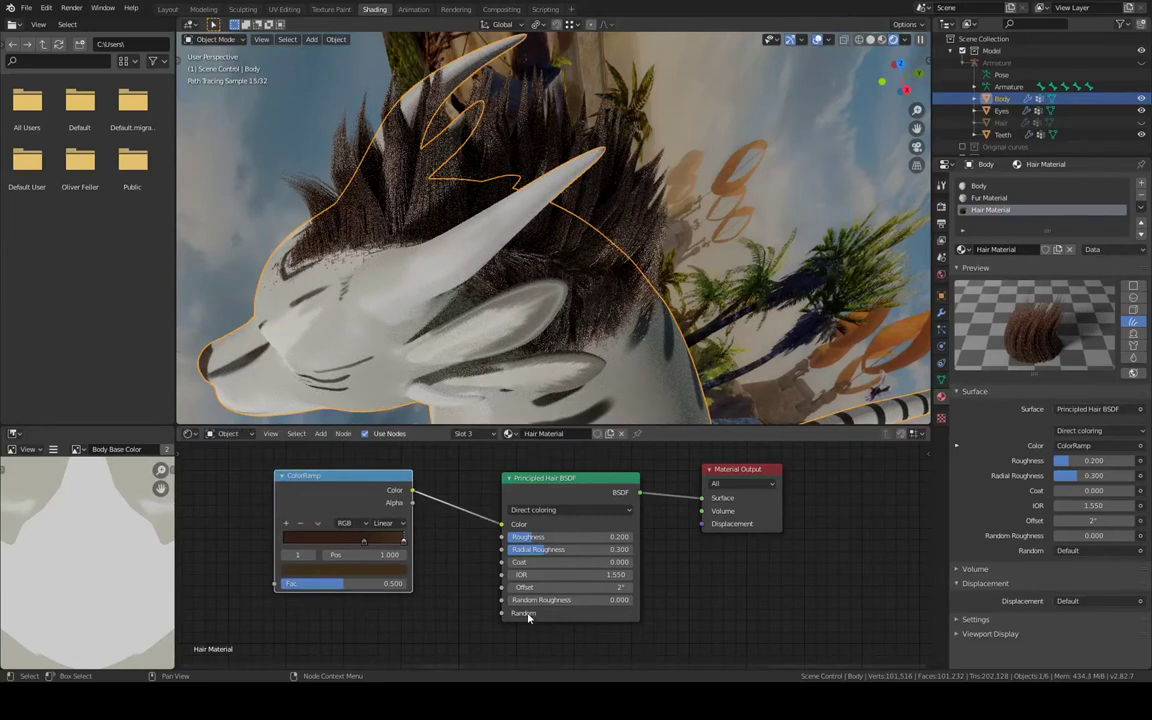
Add a Hair Info node and connect its Random output to the Principled Hair BSDF's Random input.
{"action": "left_click_drag", "start_coordinate": [578, 482], "coordinate": [583, 510]}
{"action": "middle_click_drag", "start_coordinate": [743, 604], "coordinate": [784, 516]}
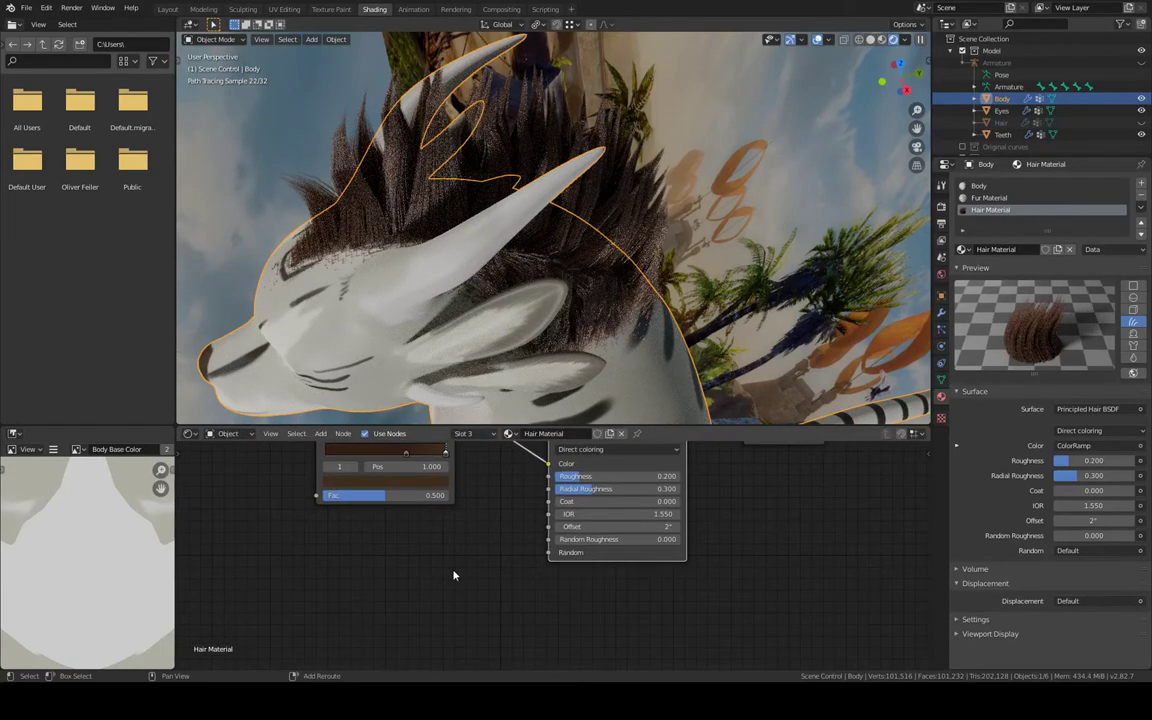
{"action": "key", "text": "shift+a"}
{"action": "left_click", "coordinate": [448, 543]}
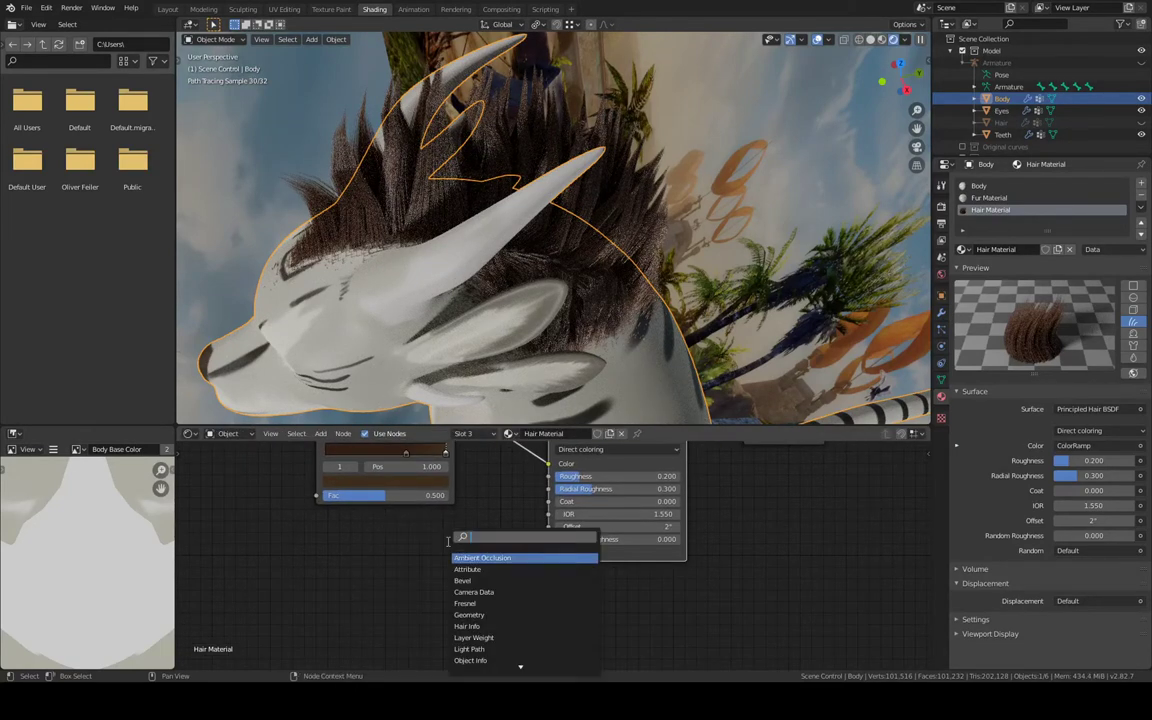
{"action": "type", "text": "hair"}
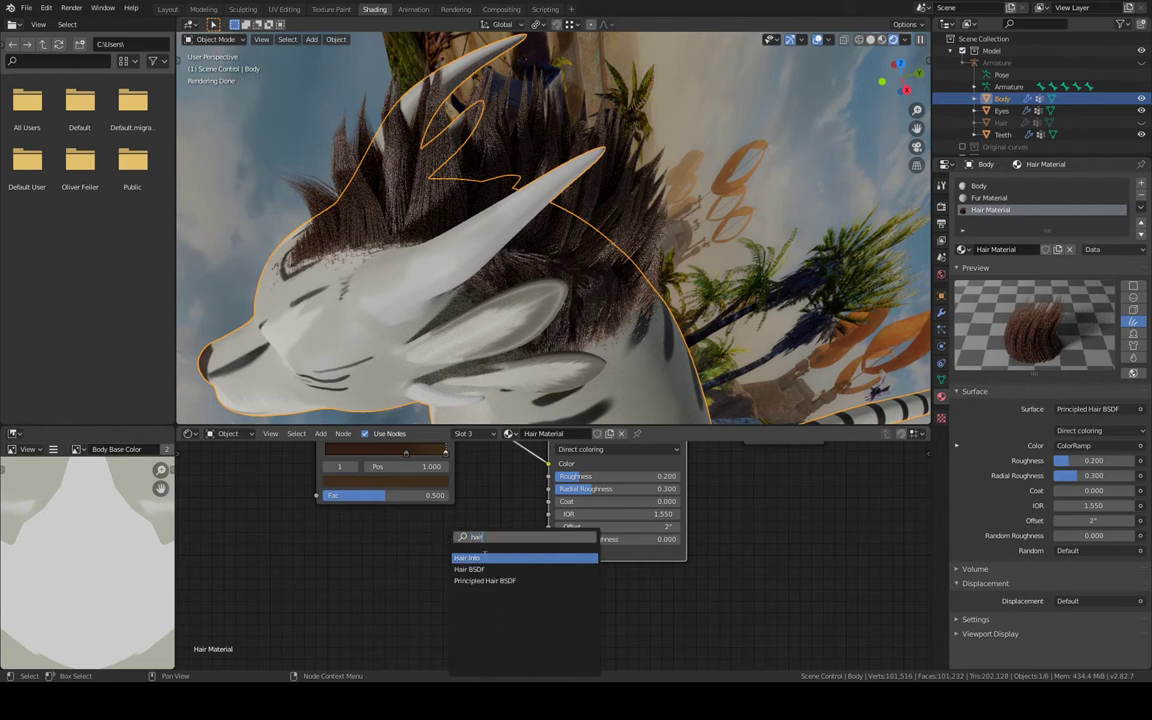
{"action": "key", "text": "Return"}
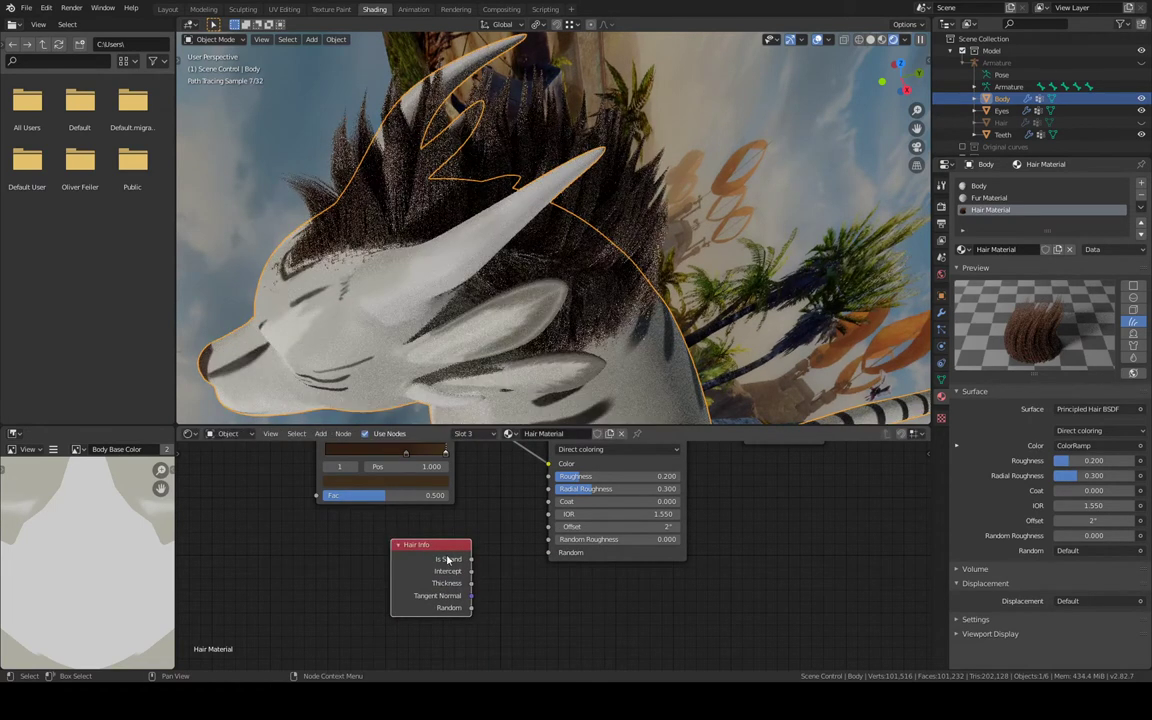
{"action": "left_click_drag", "start_coordinate": [470, 608], "coordinate": [548, 552]}
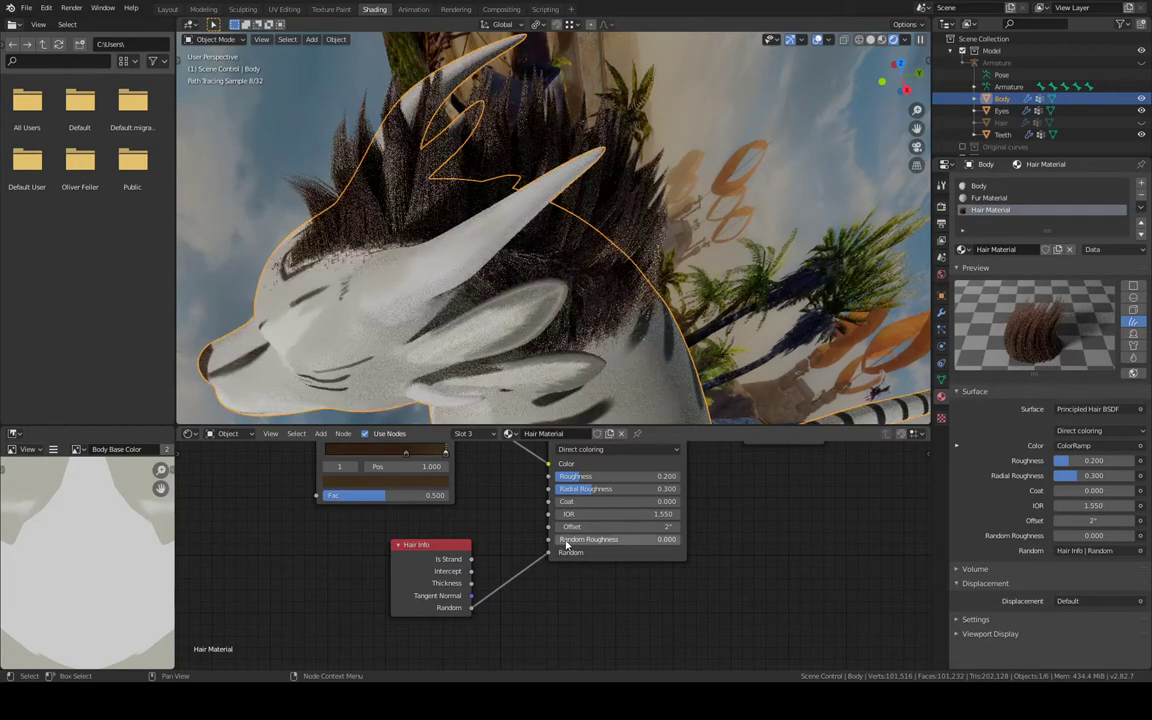
Set the hair shader's Random Roughness to 0.100.
{"action": "left_click_drag", "start_coordinate": [600, 539], "coordinate": [646, 540]}
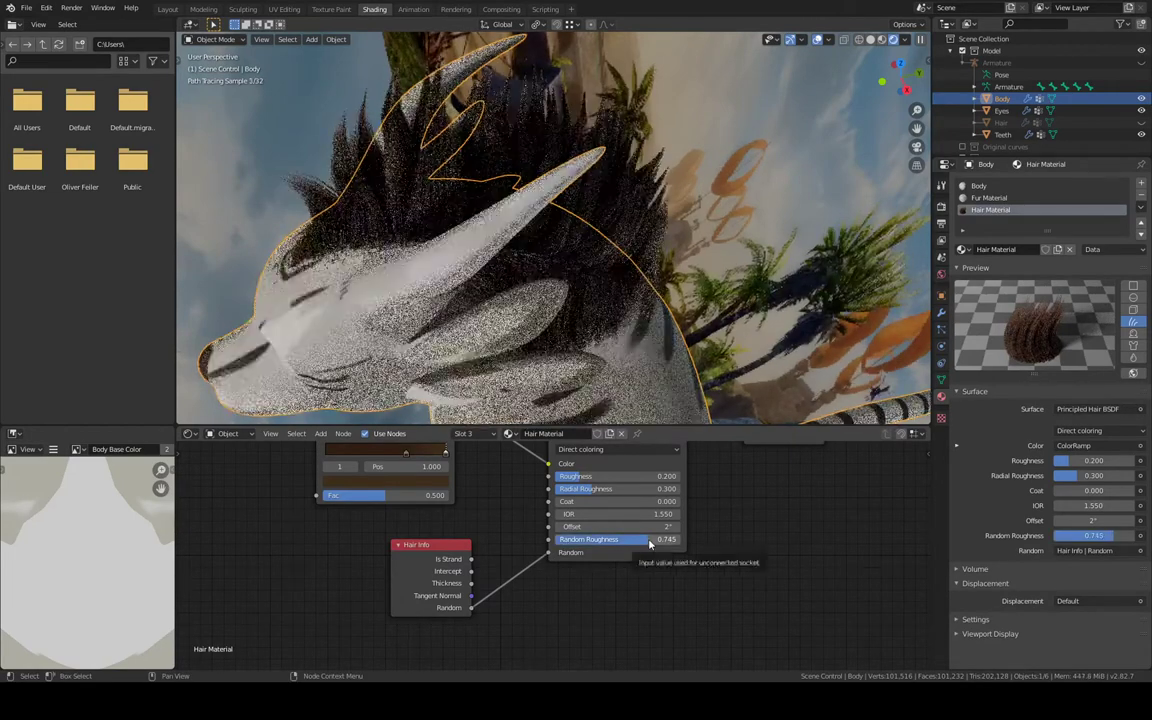
{"action": "double_click", "coordinate": [644, 540]}
{"action": "type", "text": ".1"}
{"action": "key", "text": "Return"}
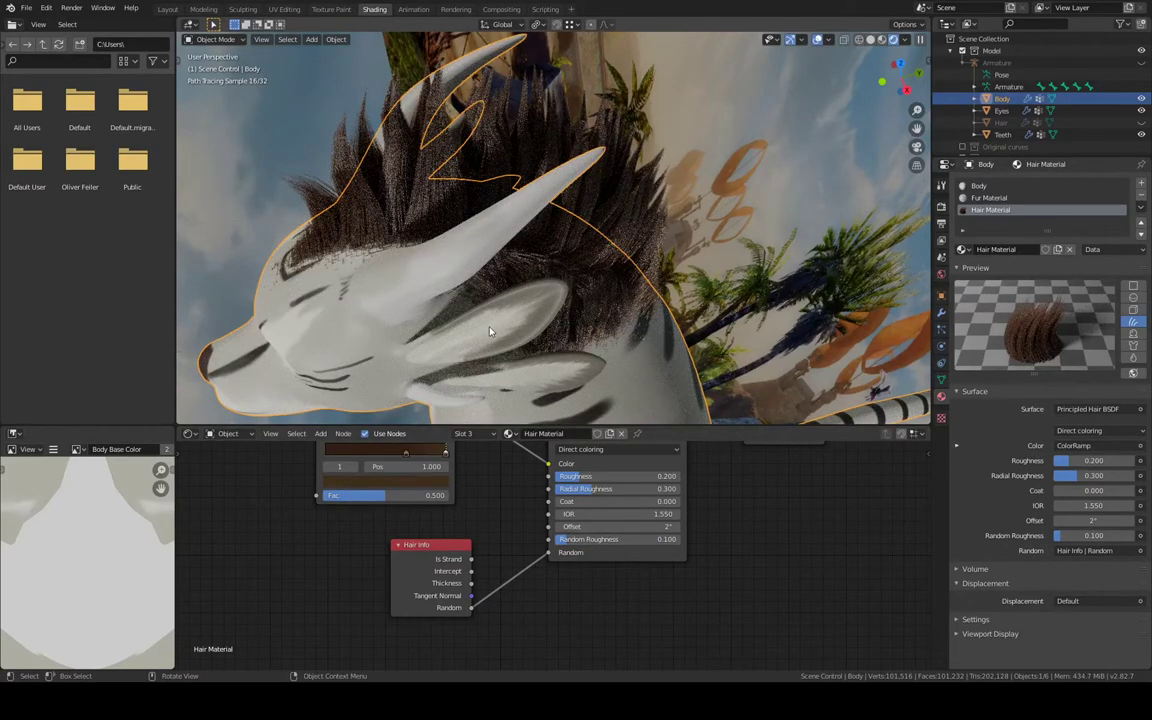
Zoom in on the brown strands and review the Hair particle system's Path render and Children settings.
{"action": "middle_click_drag", "start_coordinate": [619, 238], "coordinate": [560, 260]}
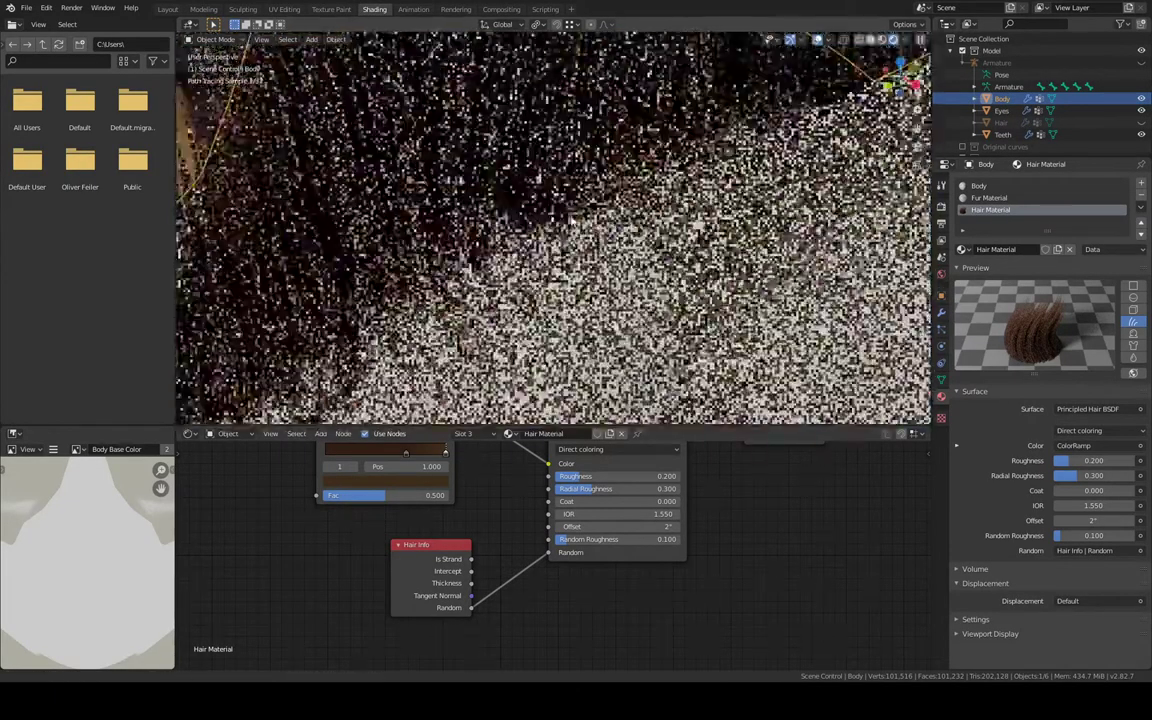
{"action": "mouse_move", "coordinate": [560, 260]}
{"action": "middle_mouse_down"}
{"action": "mouse_move", "coordinate": [567, 226]}
{"action": "mouse_move", "coordinate": [520, 260]}
{"action": "middle_mouse_up"}
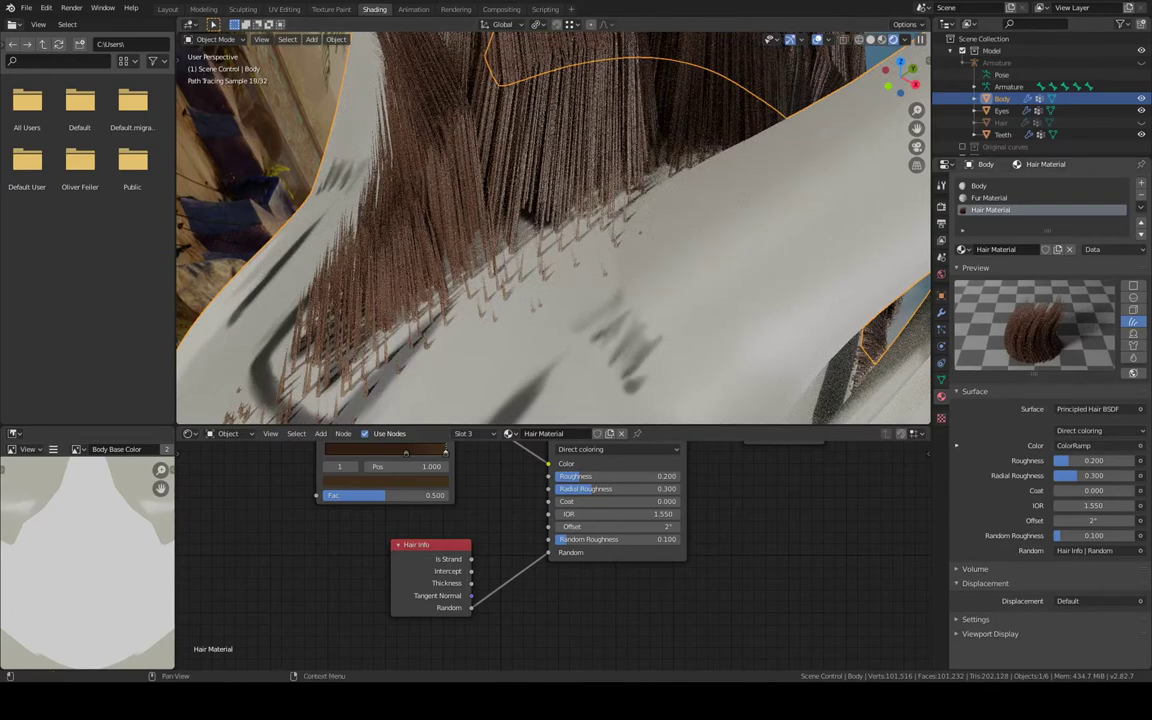
{"action": "left_click", "coordinate": [941, 329]}
{"action": "scroll", "coordinate": [1053, 481], "scroll_direction": "down", "scroll_amount": 5}
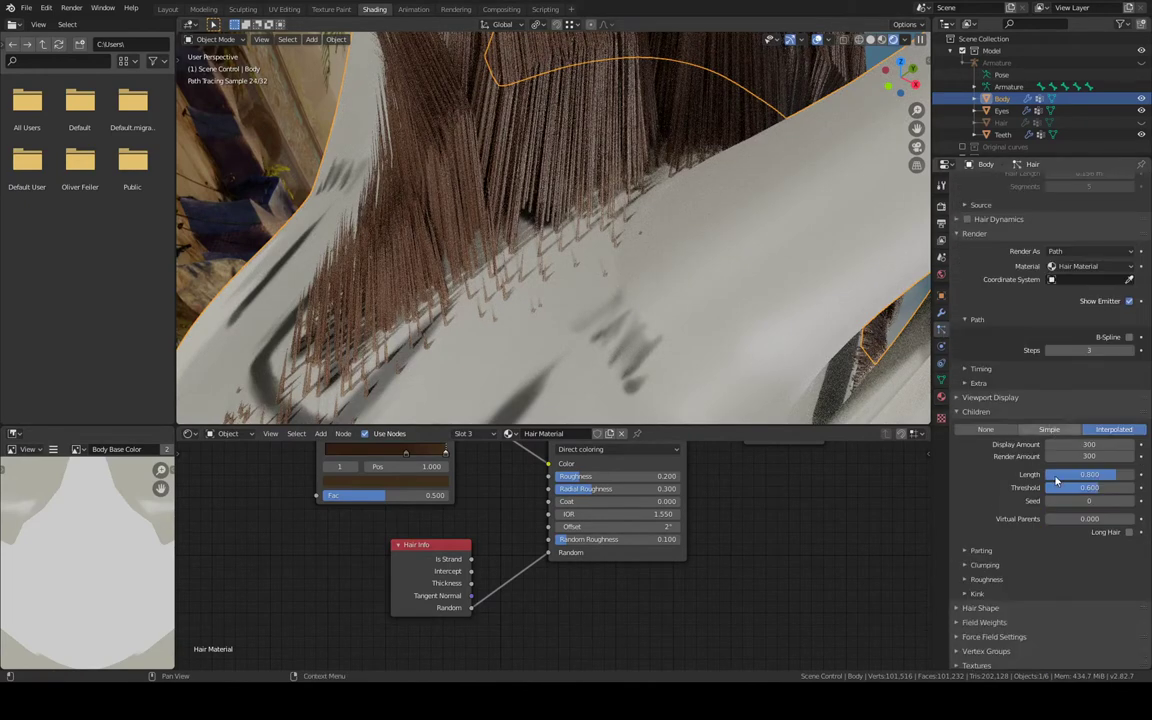
{"action": "scroll", "coordinate": [1053, 481], "scroll_direction": "down", "scroll_amount": 3}
{"action": "scroll", "coordinate": [1053, 481], "scroll_direction": "up", "scroll_amount": 1}
{"action": "scroll", "coordinate": [1053, 481], "scroll_direction": "up", "scroll_amount": 3}
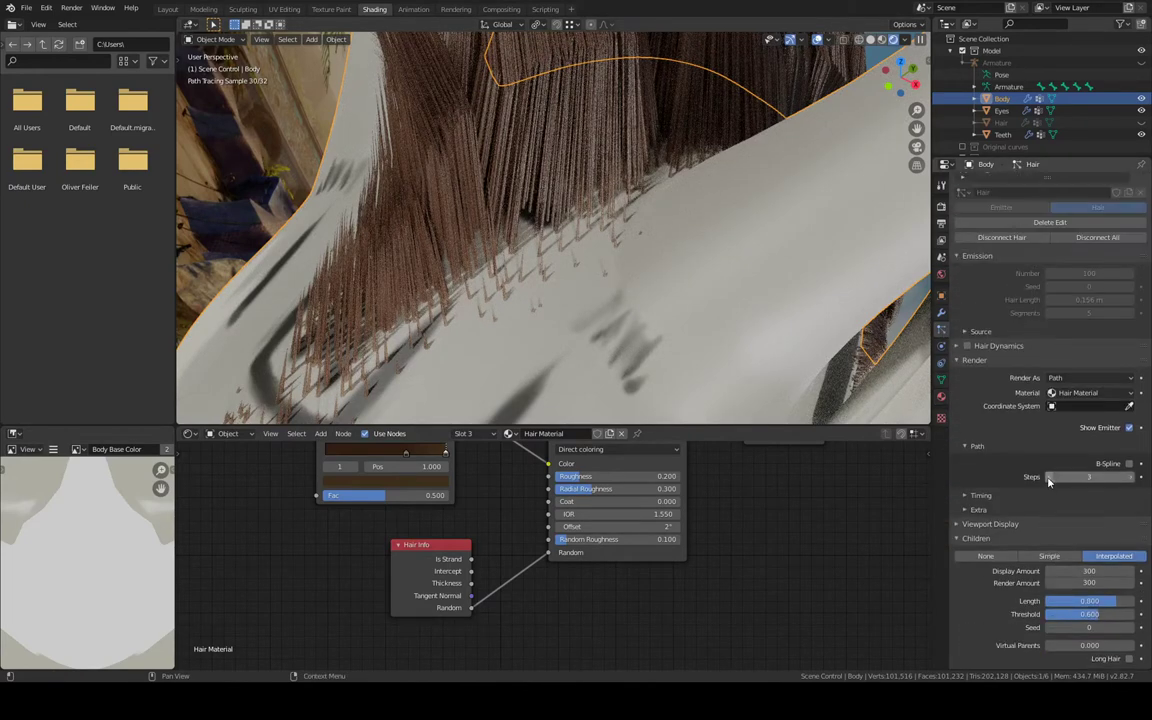
{"action": "scroll", "coordinate": [1053, 481], "scroll_direction": "up", "scroll_amount": 2}
{"action": "scroll", "coordinate": [967, 364], "scroll_direction": "down", "scroll_amount": 2}
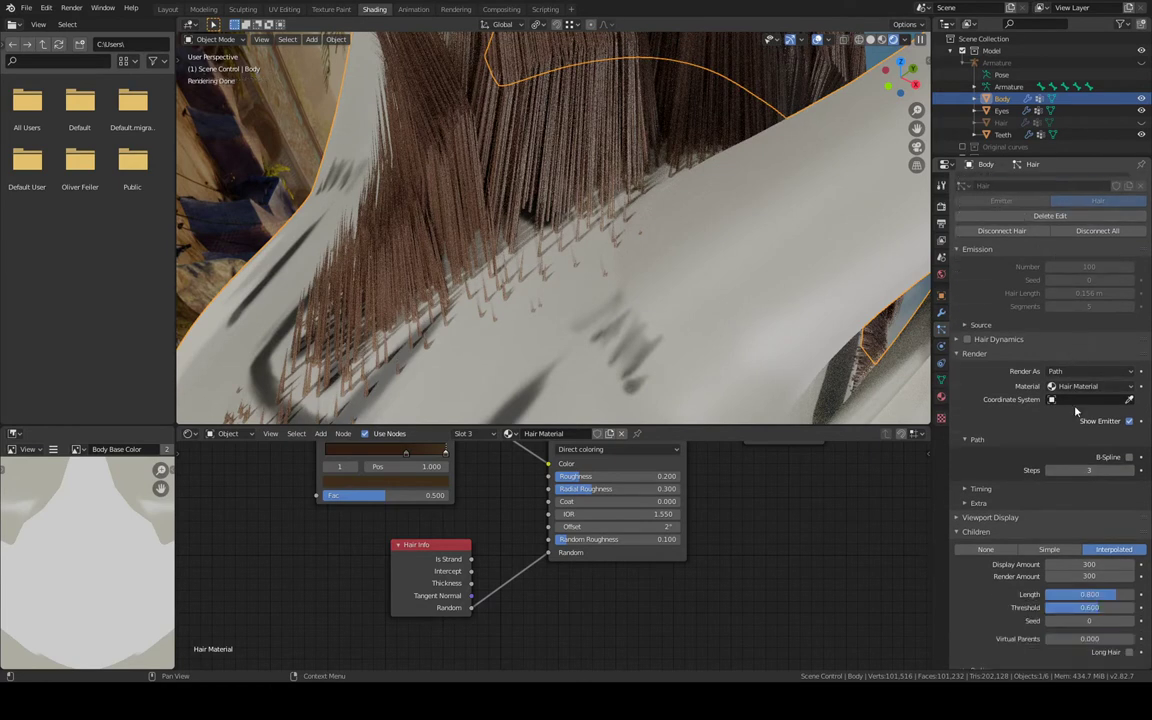
{"action": "scroll", "coordinate": [1078, 468], "scroll_direction": "down", "scroll_amount": 3}
{"action": "scroll", "coordinate": [1078, 468], "scroll_direction": "down", "scroll_amount": 1}
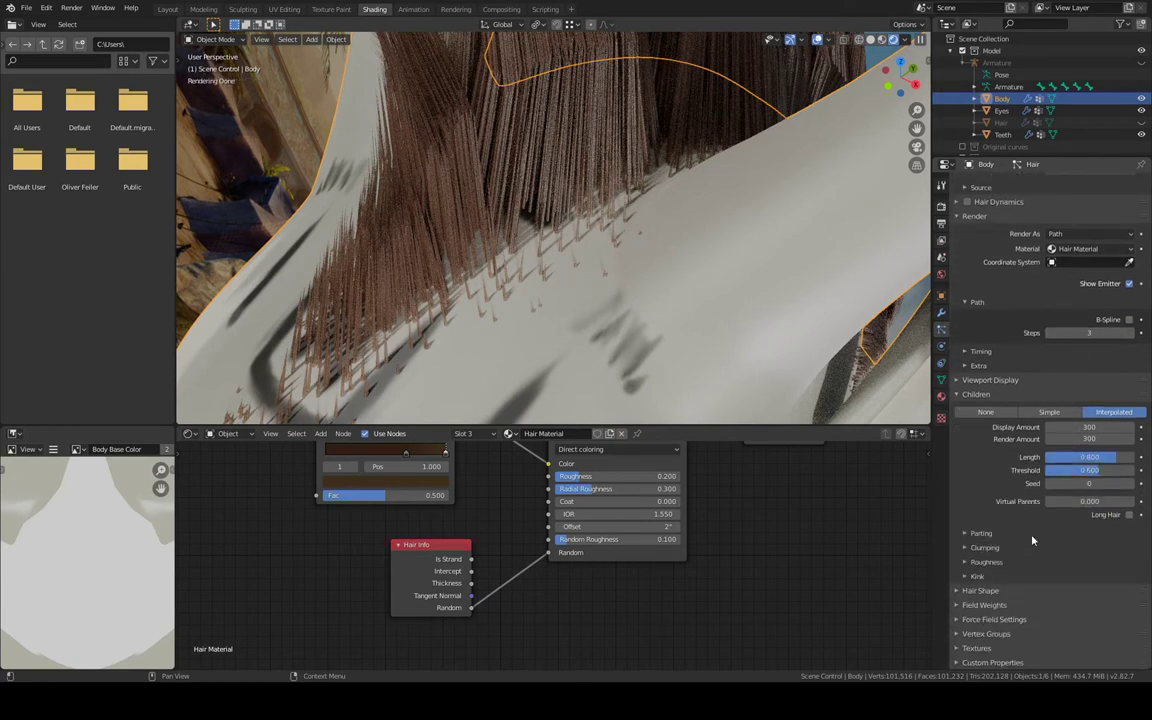
Set the Hair Shape root diameter to 0.15 m, trying 0.12 m first.
{"action": "left_click", "coordinate": [958, 591]}
{"action": "scroll", "coordinate": [1011, 546], "scroll_direction": "down", "scroll_amount": 2}
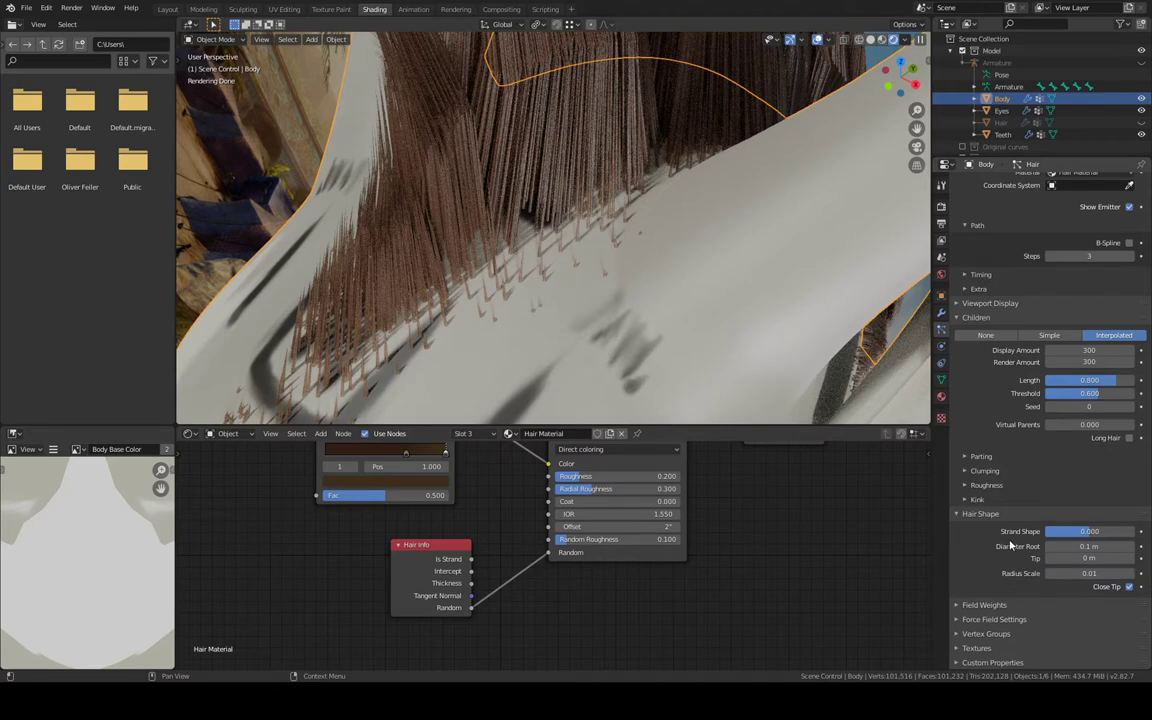
{"action": "left_click", "coordinate": [1084, 545]}
{"action": "key", "text": "Return"}
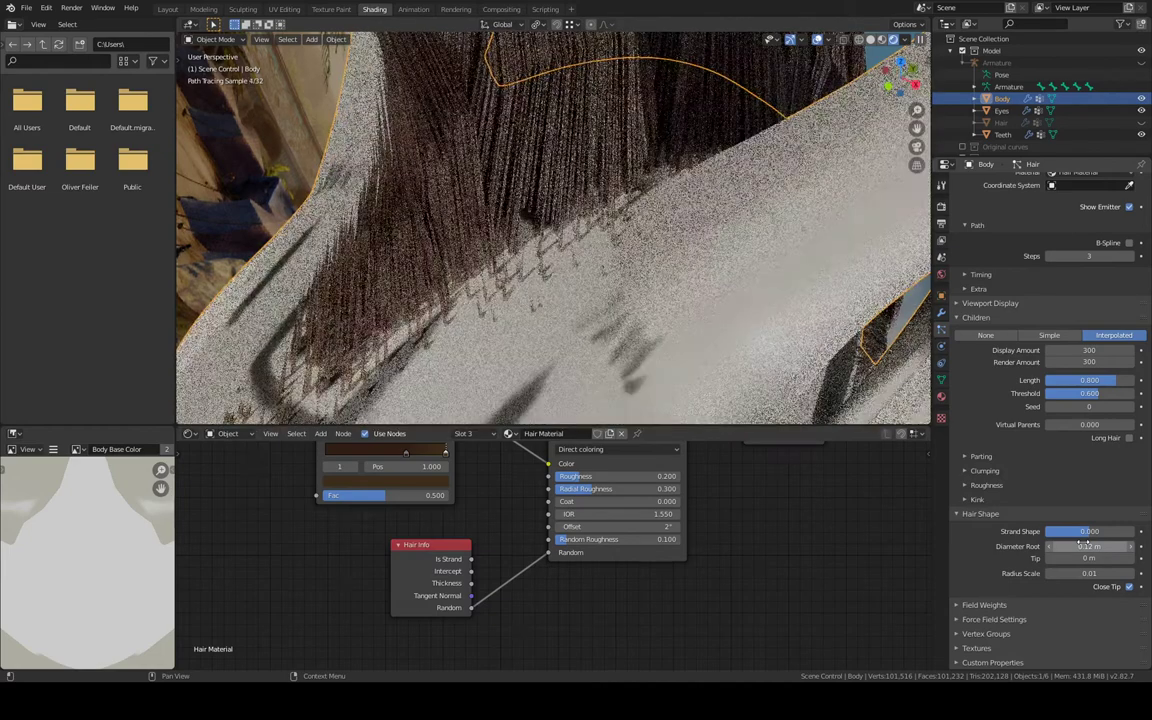
{"action": "left_click", "coordinate": [1083, 545]}
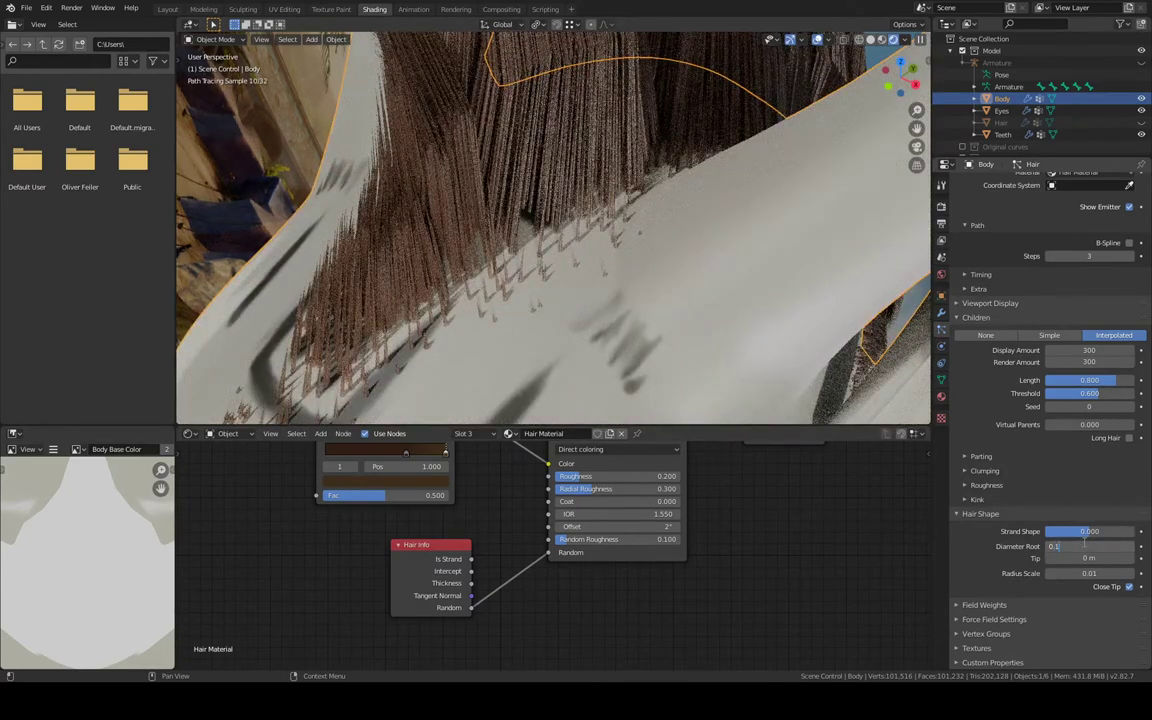
{"action": "type", "text": "5"}
{"action": "key", "text": "Return"}
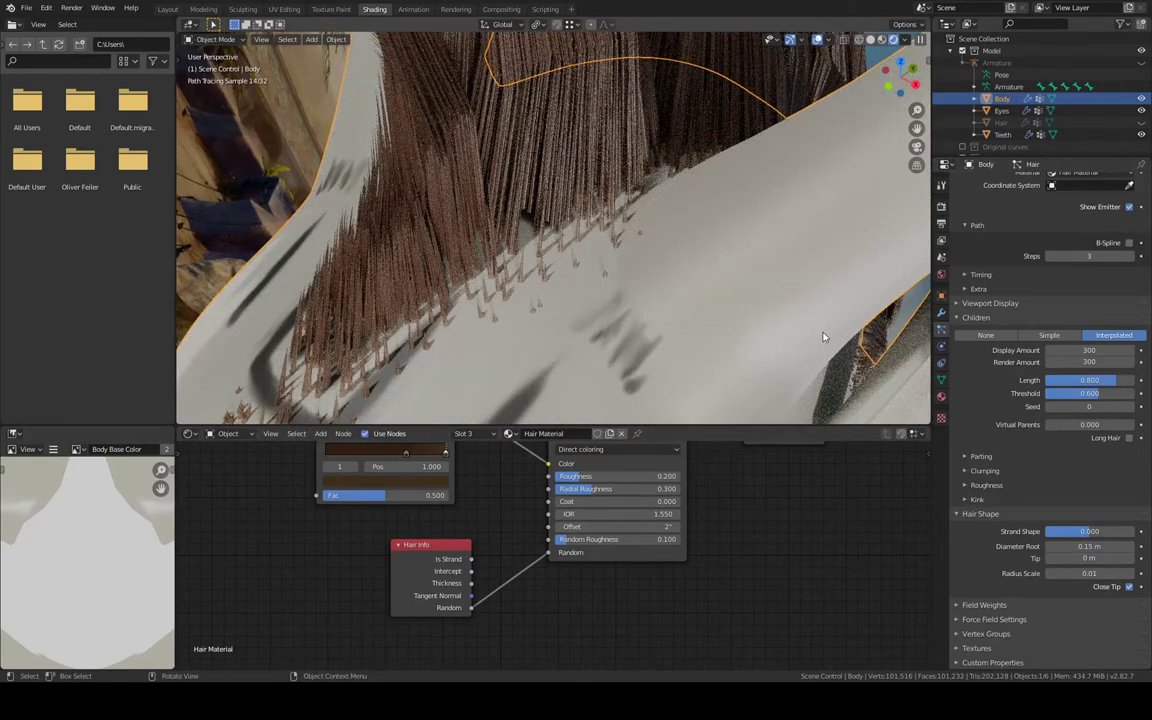
Raise the interpolated children Display Amount and Render Amount to 400.
{"action": "left_click", "coordinate": [1090, 350]}
{"action": "type", "text": "400"}
{"action": "key", "text": "Return"}
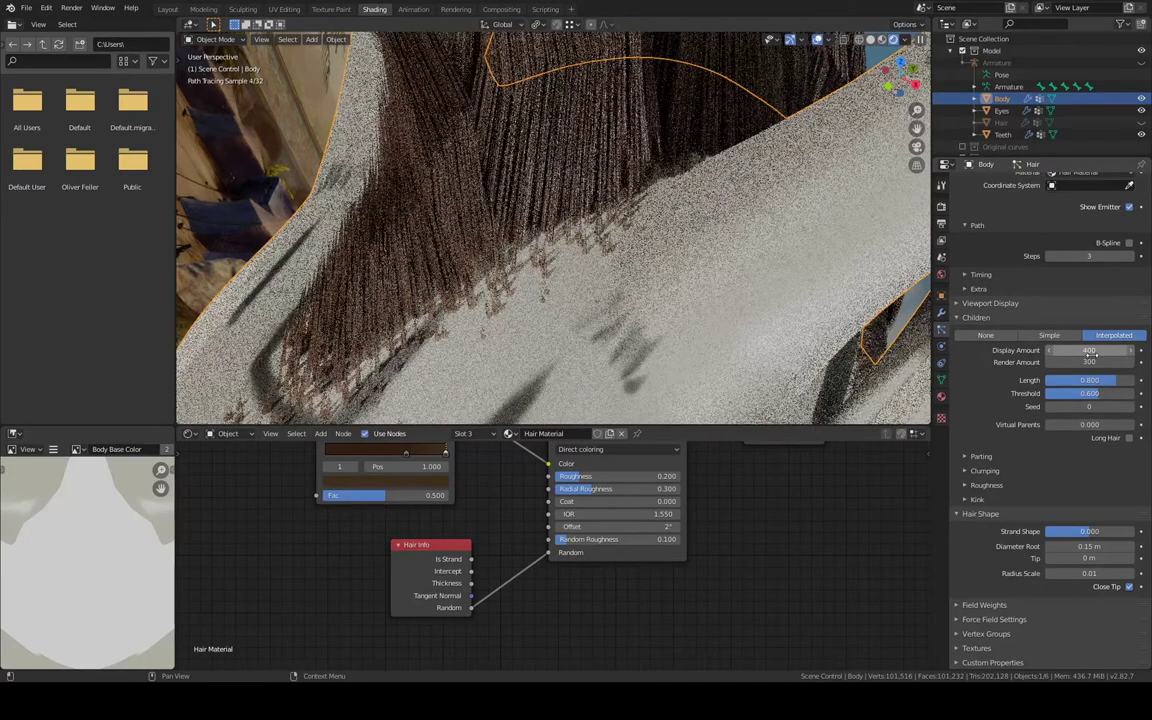
{"action": "left_click", "coordinate": [1098, 364]}
{"action": "type", "text": "400"}
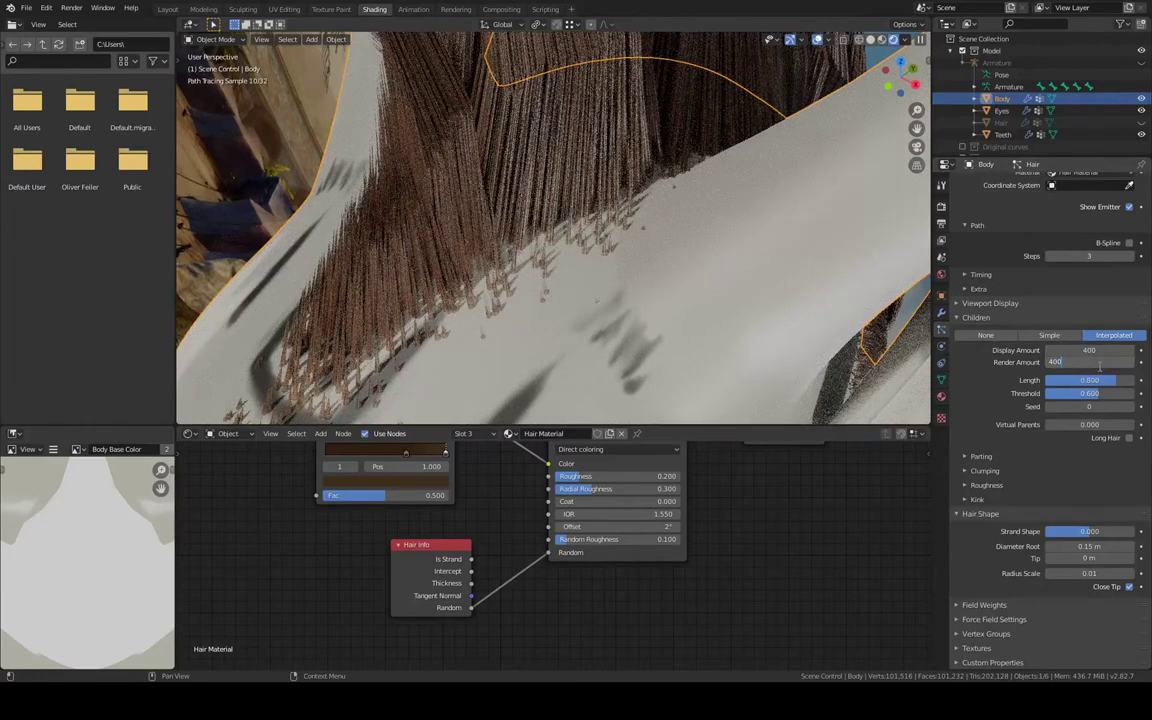
{"action": "key", "text": "Return"}
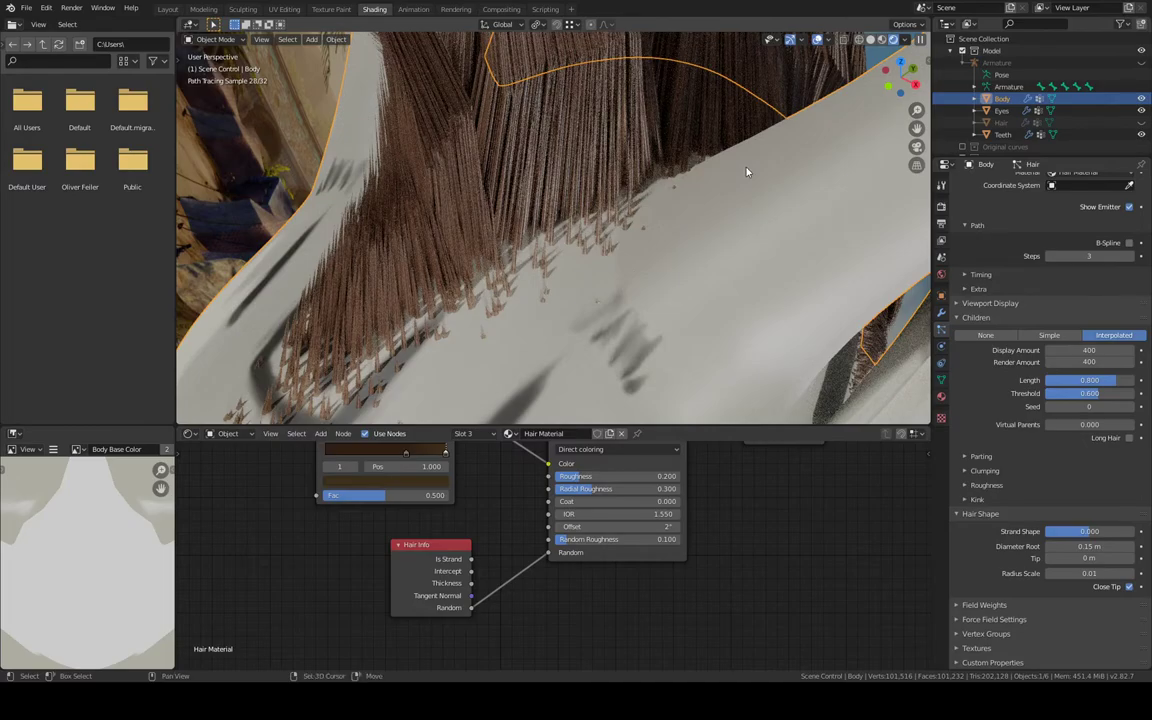
Set the children Display Amount and Render Amount back to 300 after checking the spiky head.
{"action": "scroll", "coordinate": [748, 172], "scroll_direction": "down", "scroll_amount": 6}
{"action": "middle_click_drag", "start_coordinate": [757, 213], "coordinate": [646, 203]}
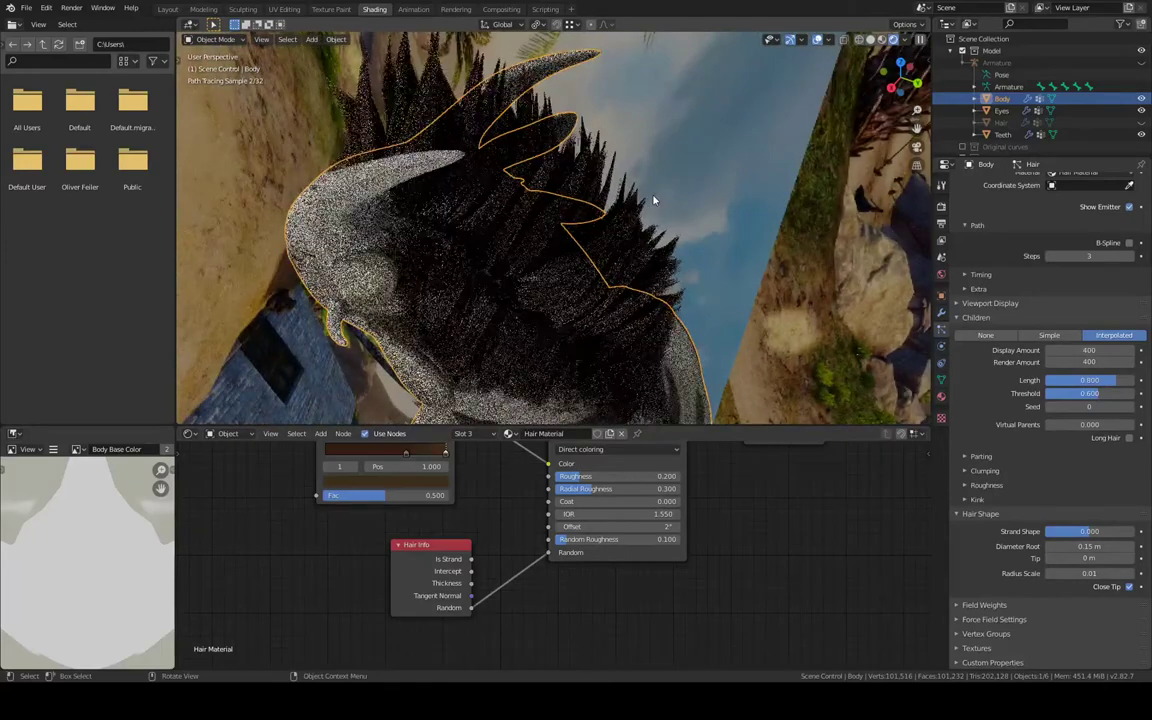
{"action": "scroll", "coordinate": [656, 201], "scroll_direction": "up", "scroll_amount": 3}
{"action": "scroll", "coordinate": [664, 201], "scroll_direction": "up", "scroll_amount": 2}
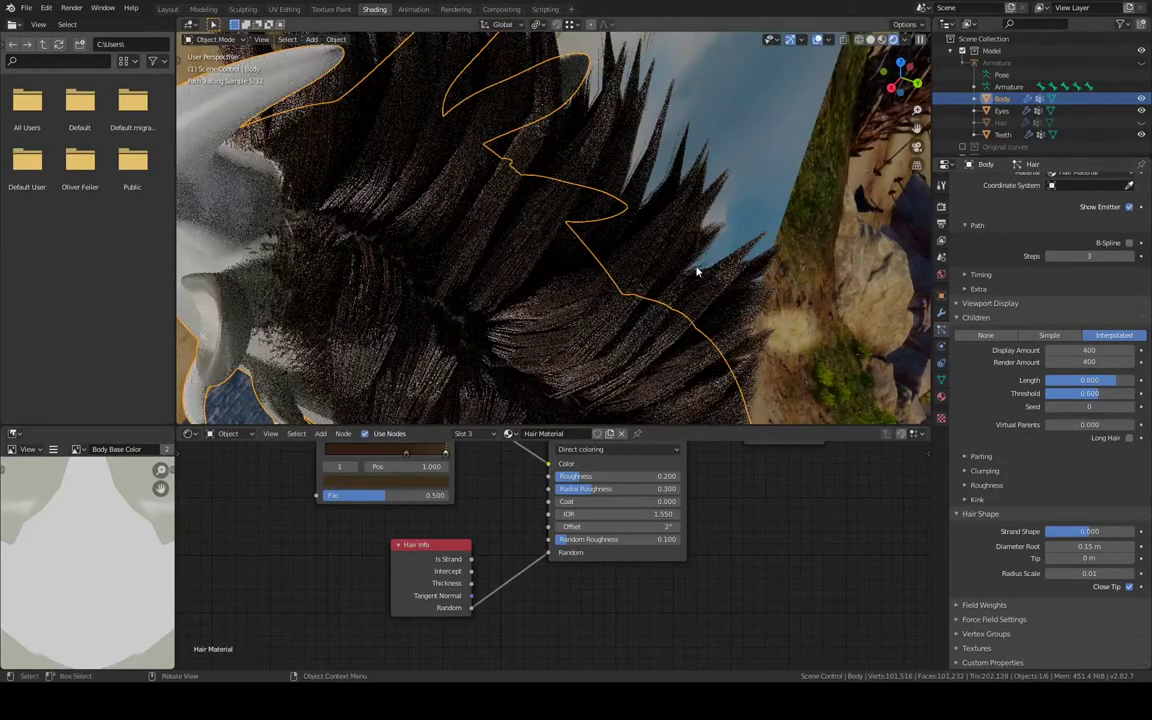
{"action": "middle_click_drag", "start_coordinate": [699, 268], "coordinate": [699, 258]}
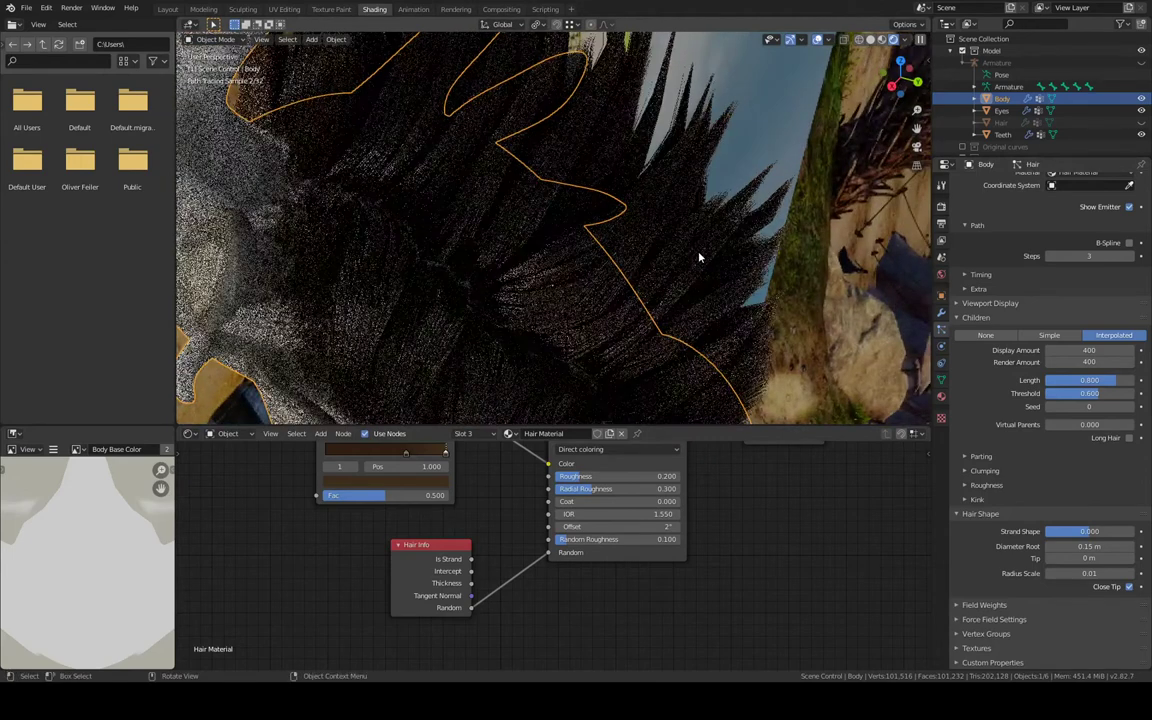
{"action": "left_click", "coordinate": [1088, 350]}
{"action": "type", "text": "300"}
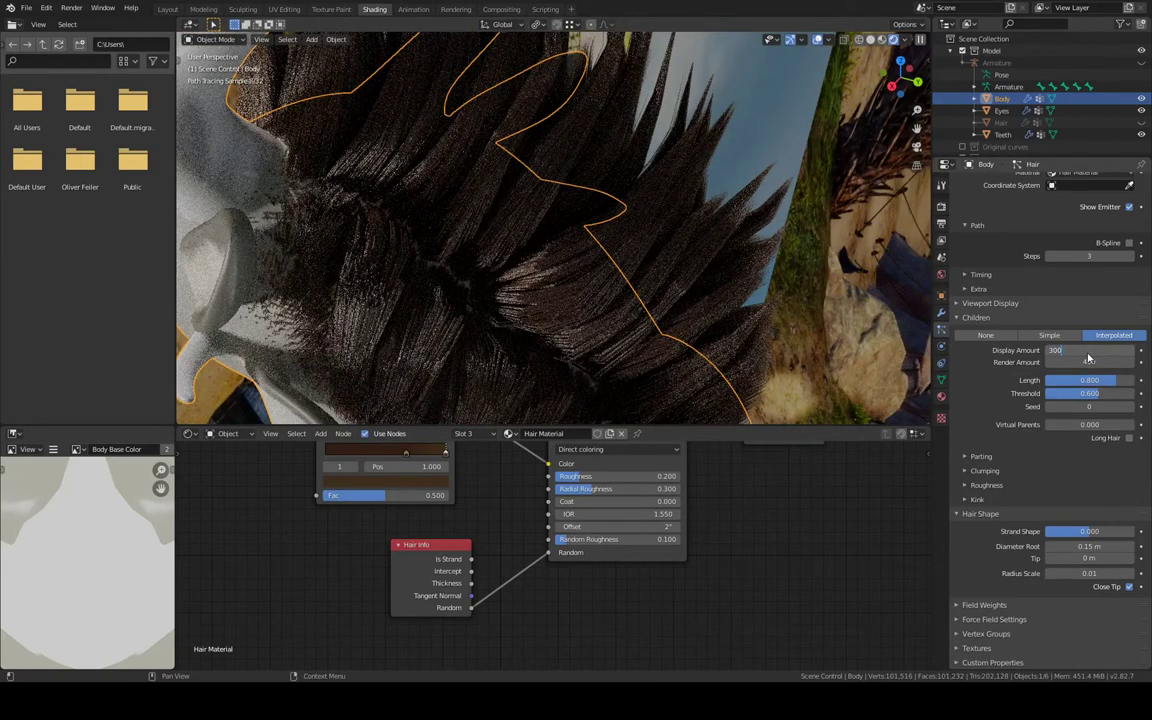
{"action": "key", "text": "Return"}
{"action": "mouse_move", "coordinate": [844, 258]}
{"action": "middle_mouse_down"}
{"action": "mouse_move", "coordinate": [686, 187]}
{"action": "mouse_move", "coordinate": [716, 187]}
{"action": "mouse_move", "coordinate": [661, 188]}
{"action": "mouse_move", "coordinate": [700, 205]}
{"action": "middle_mouse_up"}
{"action": "left_click", "coordinate": [1090, 362]}
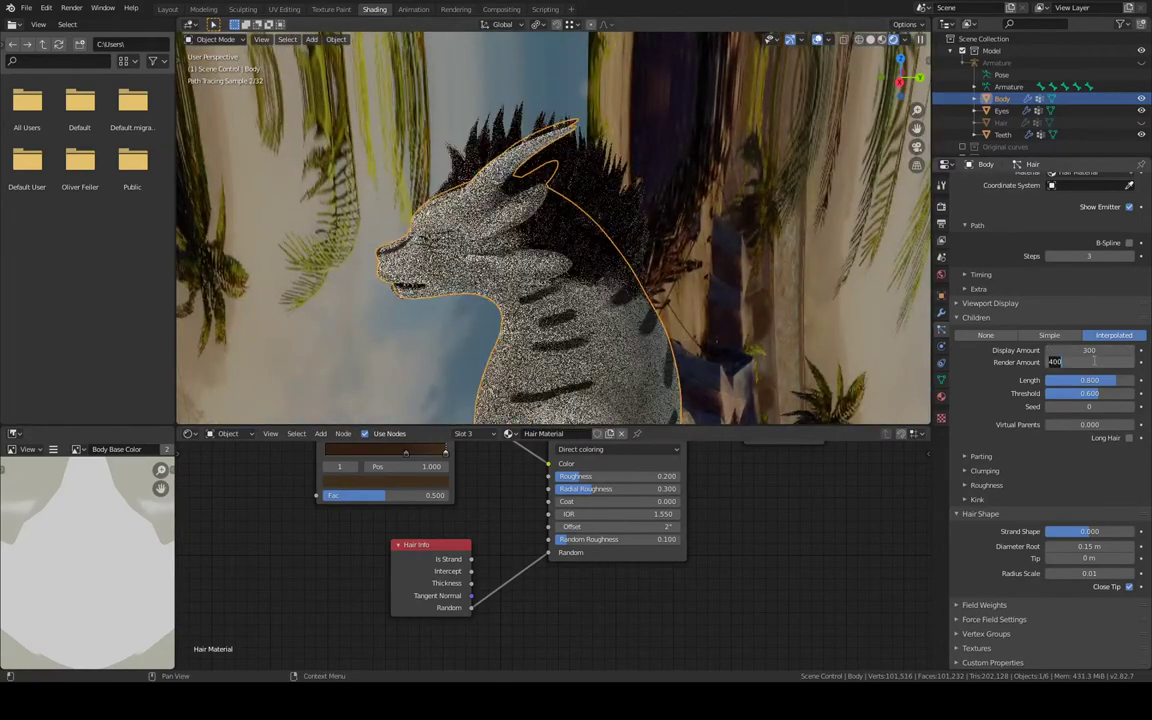
{"action": "type", "text": "300"}
{"action": "key", "text": "Return"}
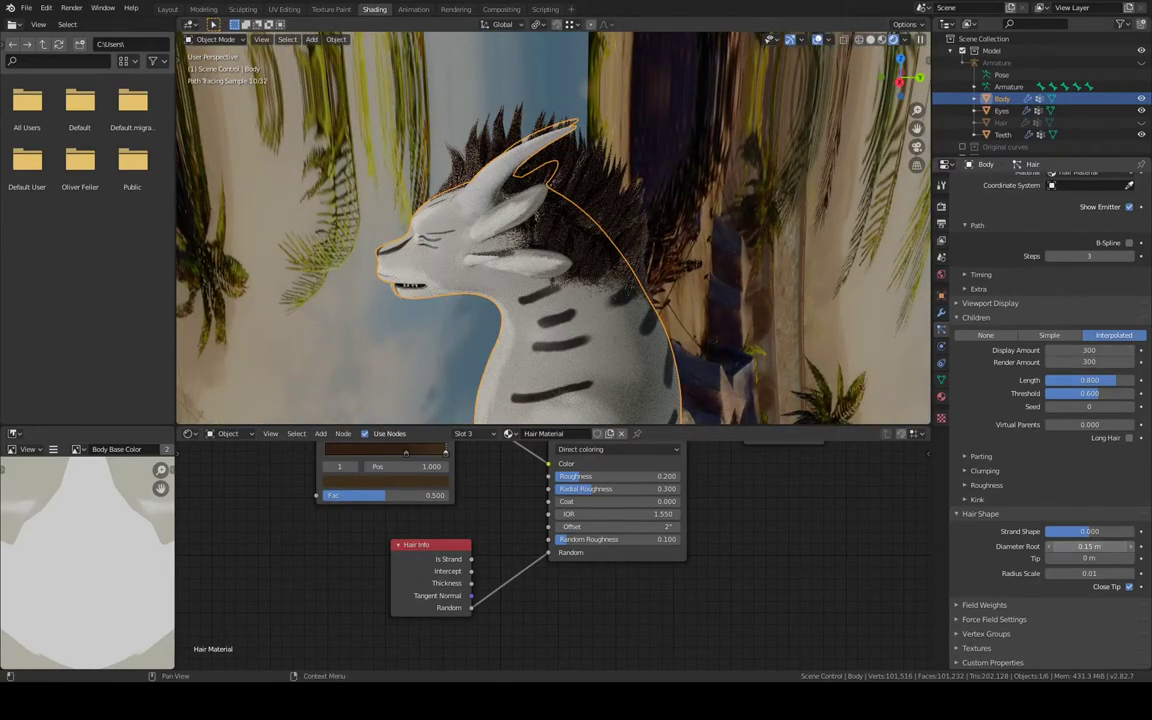
Settle the root diameter at 0.13 m after trying 0.1 and 0.12, then review the hair.
{"action": "left_click", "coordinate": [1090, 546]}
{"action": "key", "text": "Return"}
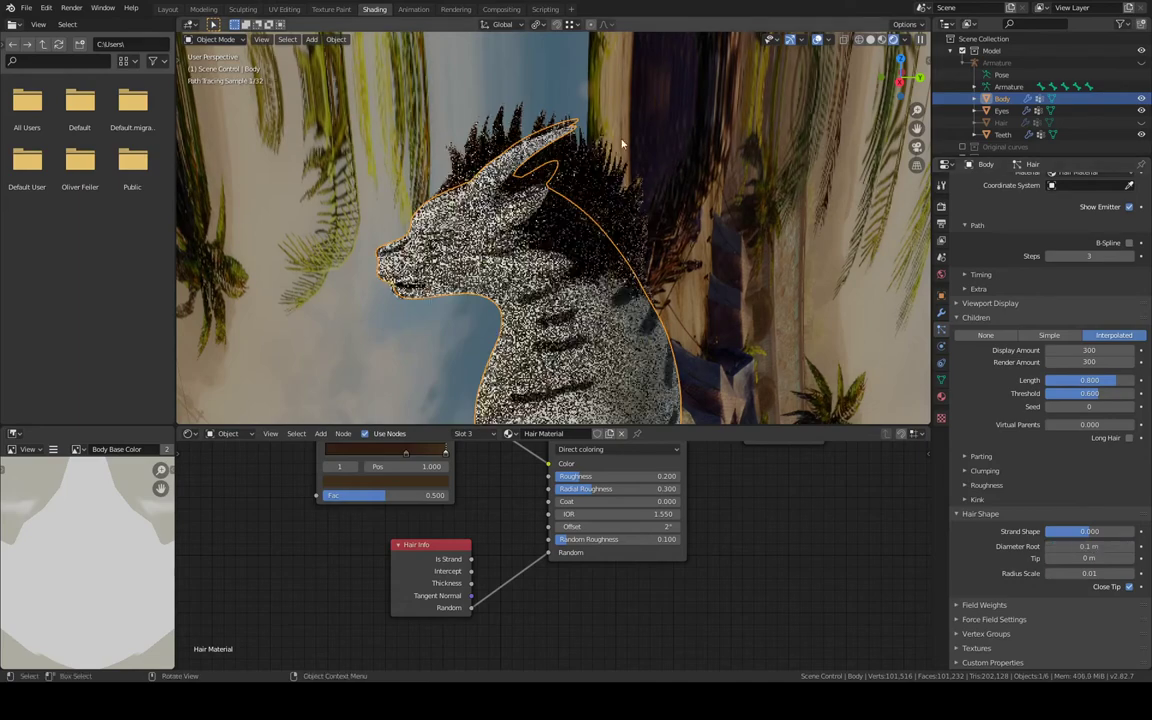
{"action": "scroll", "coordinate": [609, 142], "scroll_direction": "up", "scroll_amount": 4}
{"action": "scroll", "coordinate": [609, 142], "scroll_direction": "down", "scroll_amount": 3}
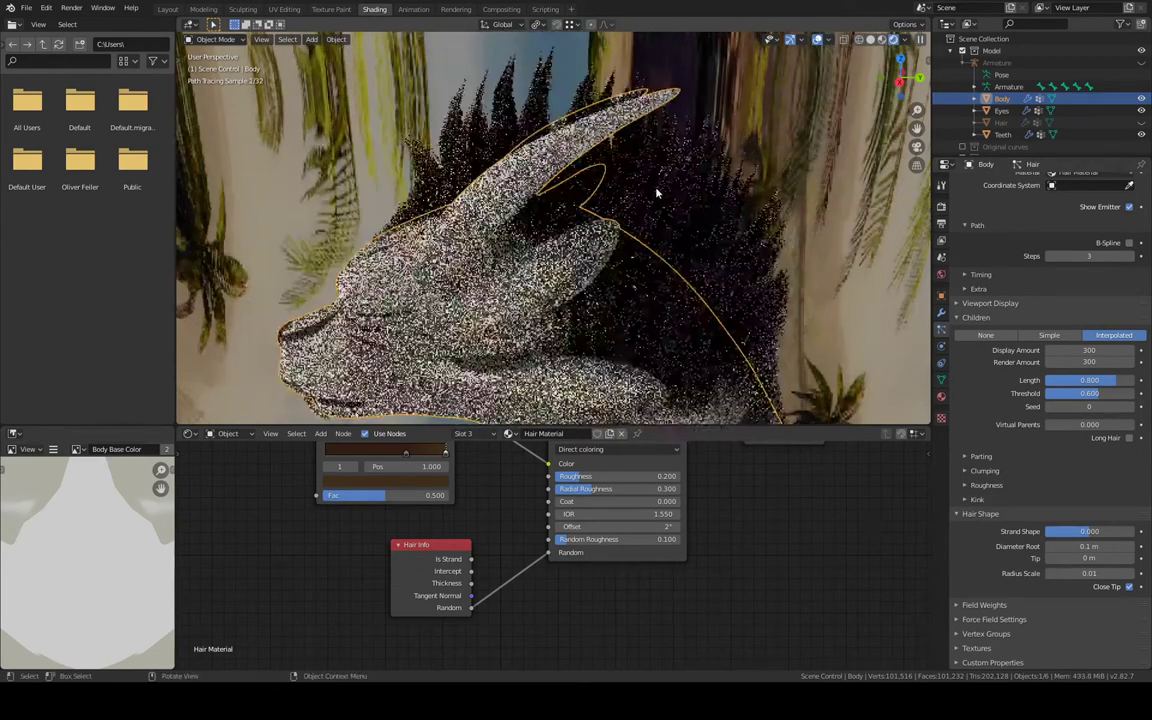
{"action": "left_click", "coordinate": [1098, 545]}
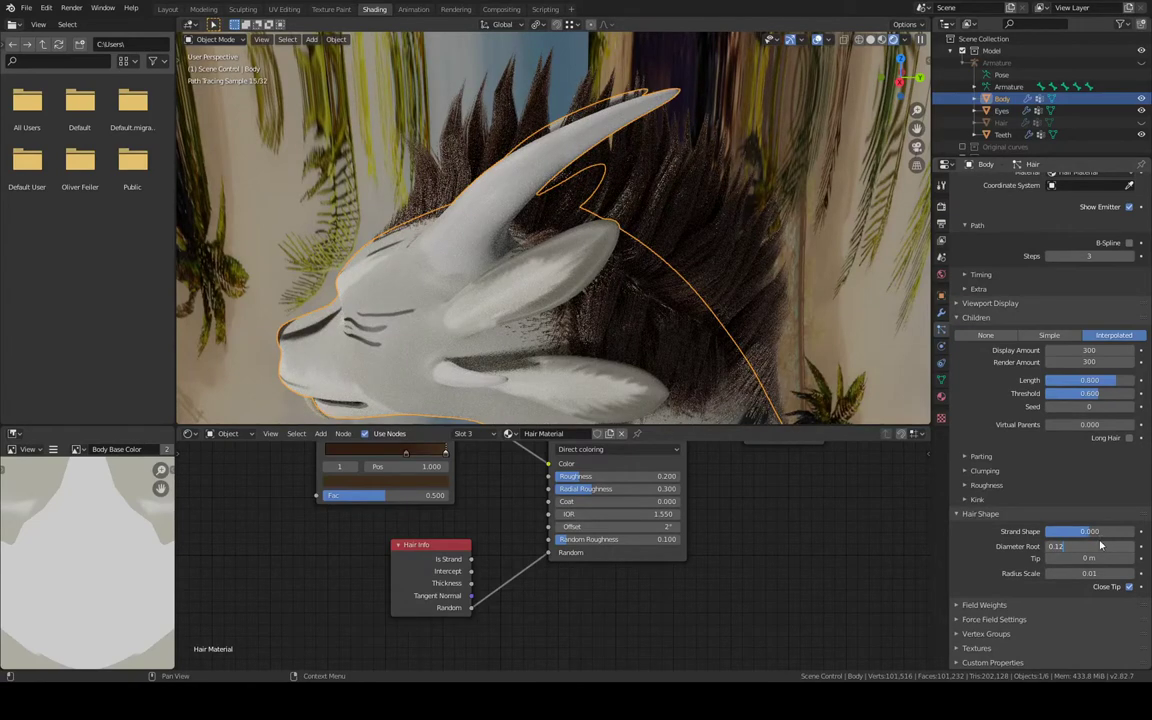
{"action": "key", "text": "Return"}
{"action": "left_click", "coordinate": [1100, 545]}
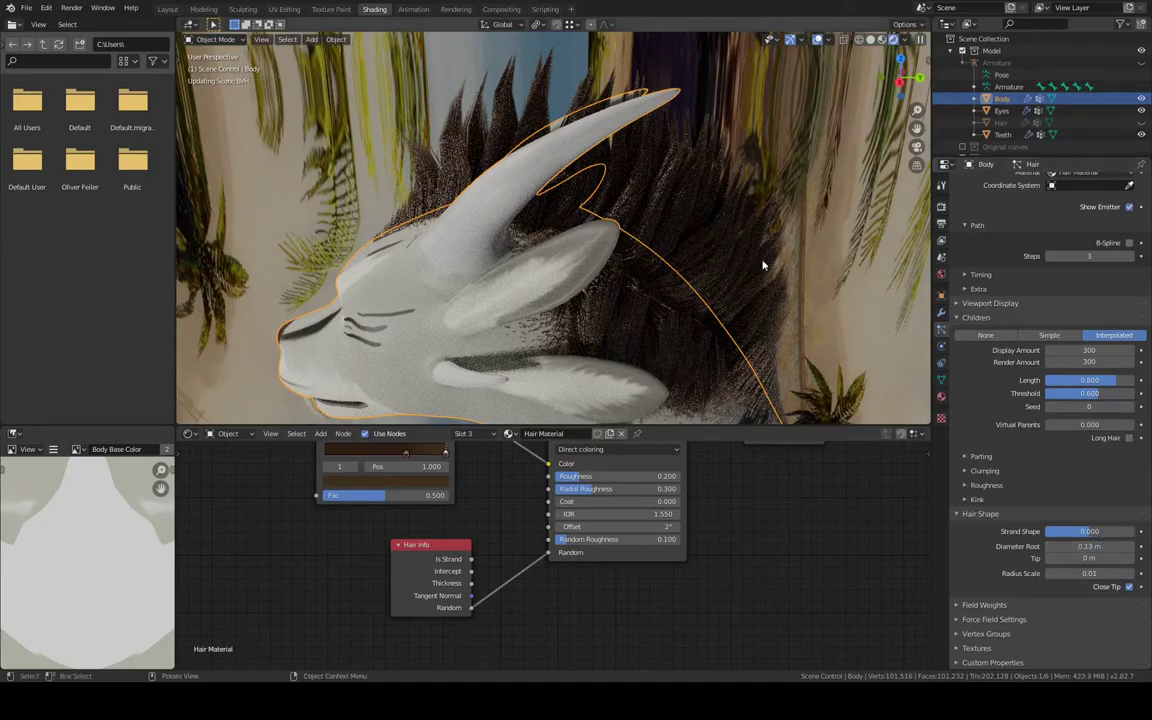
{"action": "key", "text": "Return"}
{"action": "middle_click_drag", "start_coordinate": [567, 120], "coordinate": [660, 215]}
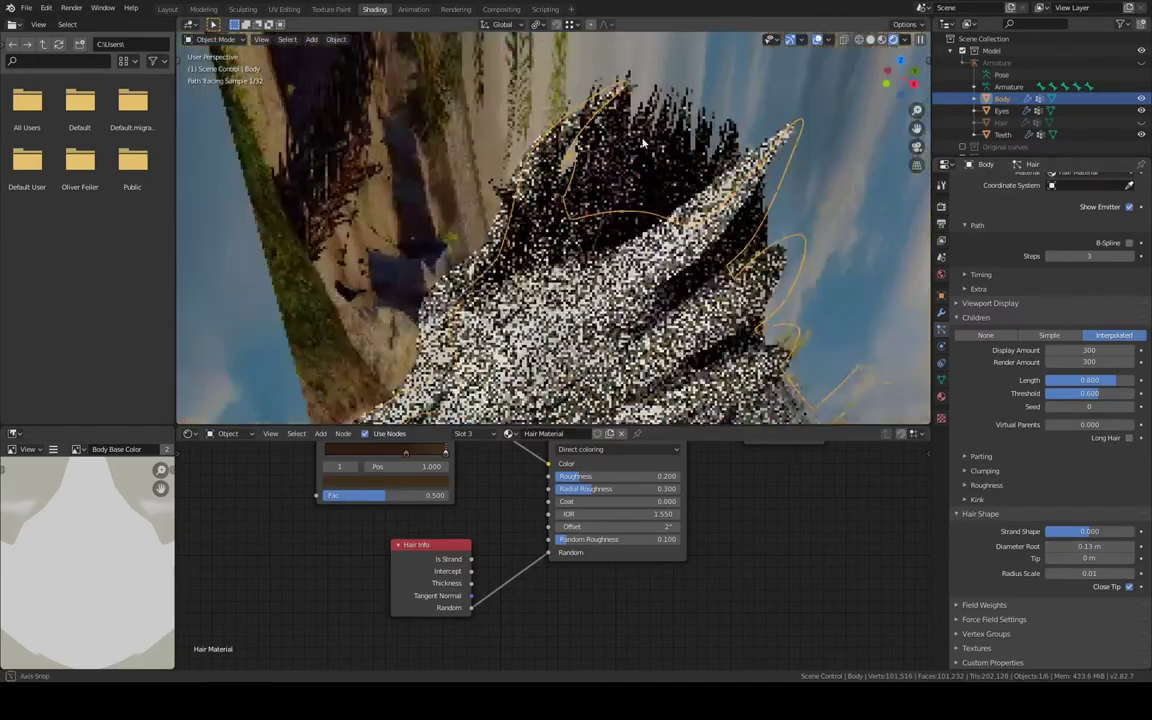
{"action": "scroll", "coordinate": [660, 215], "scroll_direction": "up", "scroll_amount": 5}
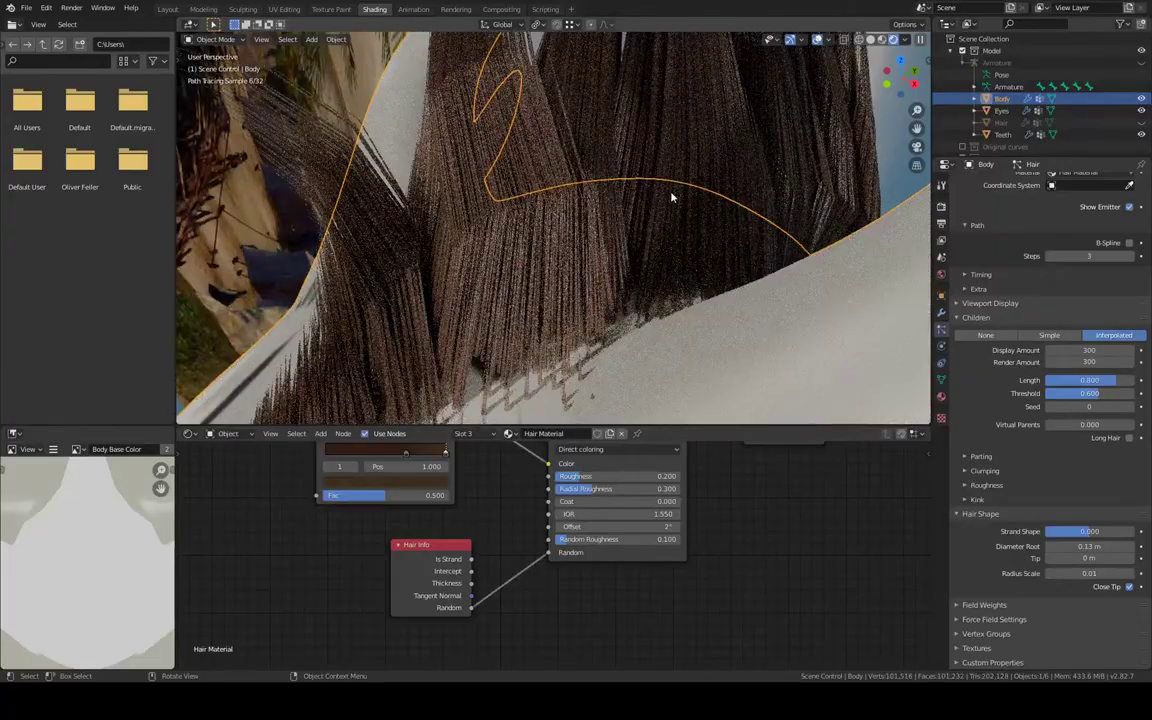
{"action": "middle_click_drag", "start_coordinate": [671, 197], "coordinate": [663, 171]}
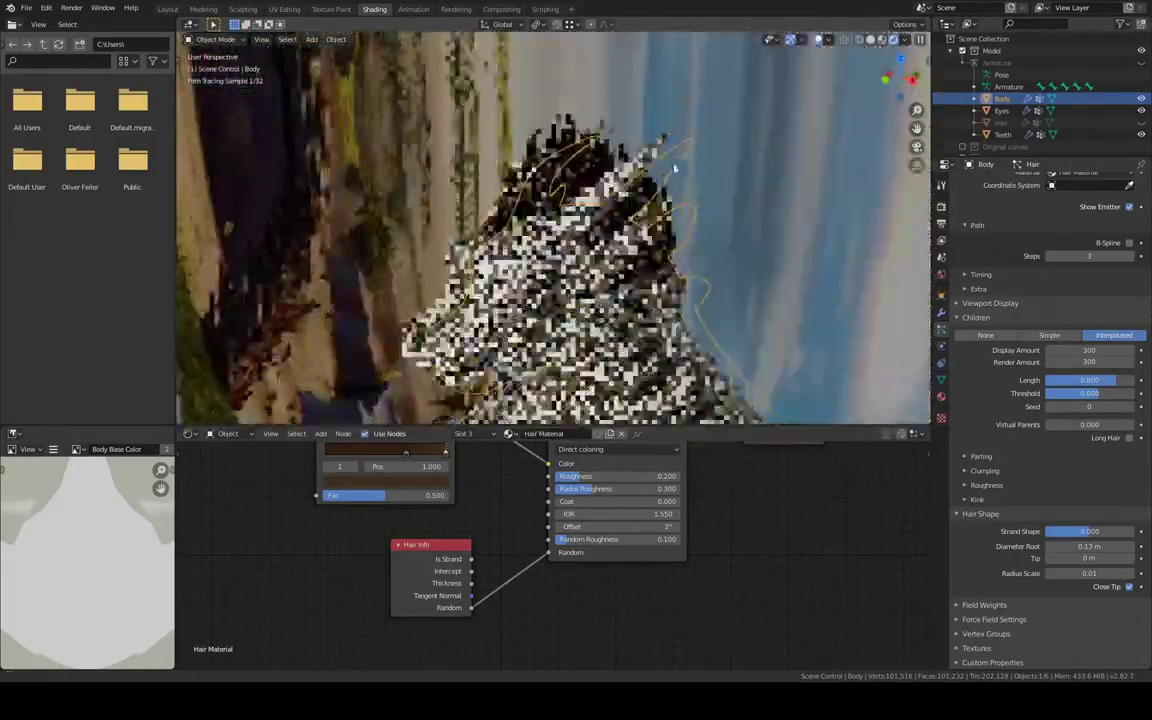
{"action": "mouse_move", "coordinate": [663, 171]}
{"action": "middle_mouse_down"}
{"action": "mouse_move", "coordinate": [630, 172]}
{"action": "mouse_move", "coordinate": [674, 237]}
{"action": "mouse_move", "coordinate": [661, 193]}
{"action": "middle_mouse_up"}
{"action": "scroll", "coordinate": [670, 175], "scroll_direction": "down", "scroll_amount": 2}
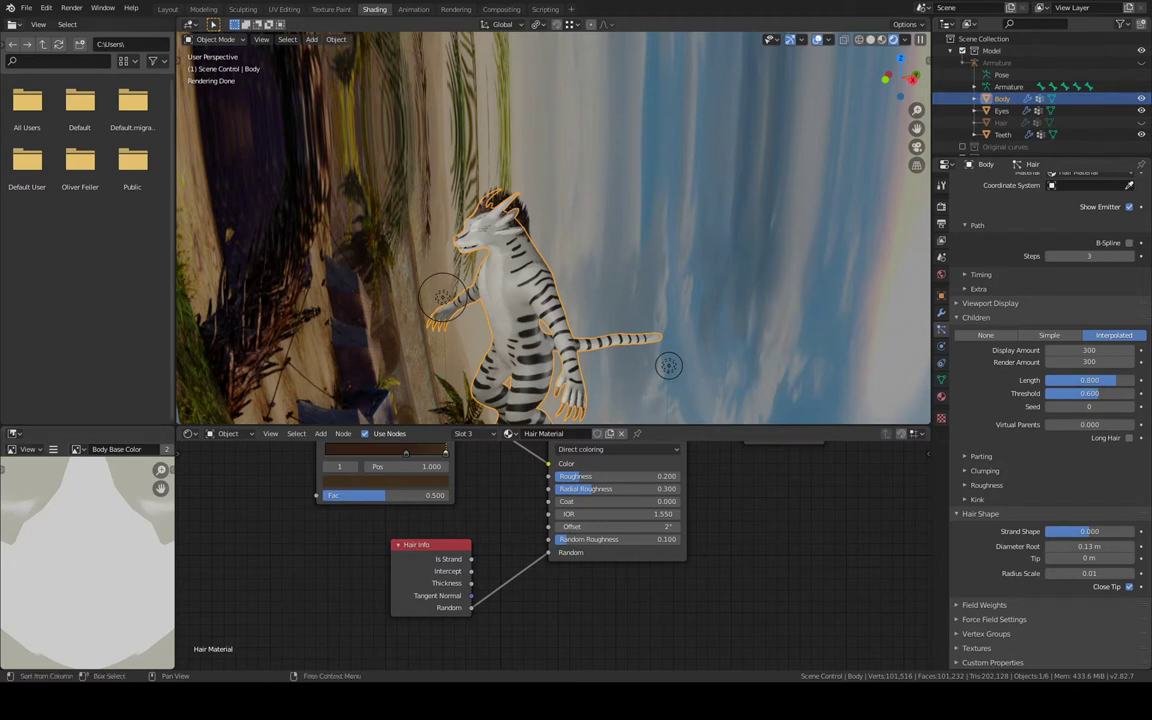
Switch to solid shading and zoom in on the spiky hair crest, ending on a side profile.
{"action": "key", "text": "z"}
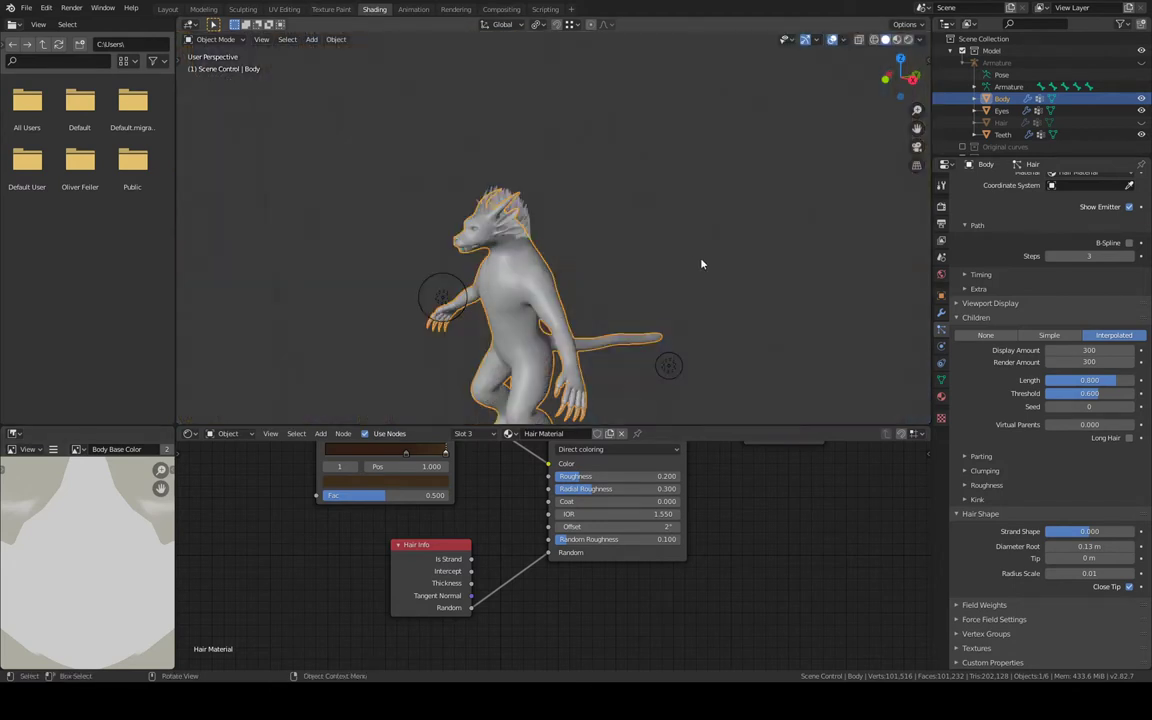
{"action": "mouse_move", "coordinate": [630, 231]}
{"action": "middle_mouse_down"}
{"action": "mouse_move", "coordinate": [366, 269]}
{"action": "mouse_move", "coordinate": [684, 262]}
{"action": "mouse_move", "coordinate": [607, 272]}
{"action": "middle_mouse_up"}
{"action": "scroll", "coordinate": [614, 249], "scroll_direction": "up", "scroll_amount": 3}
{"action": "scroll", "coordinate": [660, 269], "scroll_direction": "up", "scroll_amount": 2}
{"action": "scroll", "coordinate": [607, 272], "scroll_direction": "up", "scroll_amount": 4}
{"action": "scroll", "coordinate": [607, 272], "scroll_direction": "up", "scroll_amount": 4}
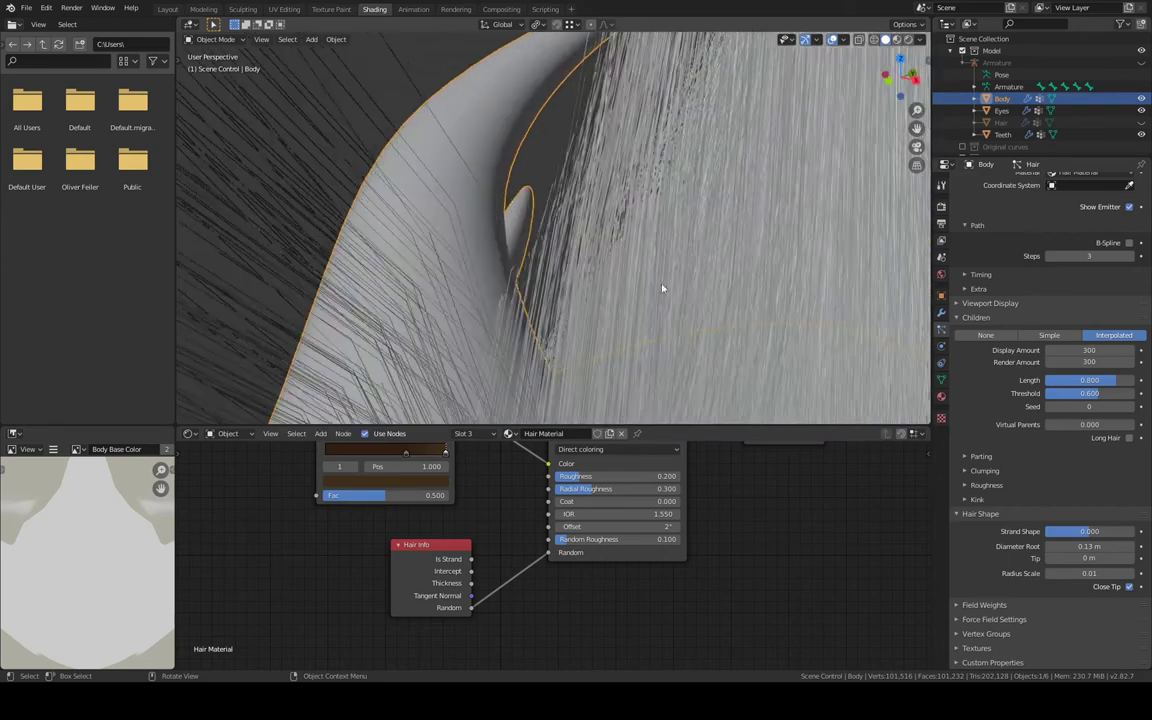
{"action": "scroll", "coordinate": [663, 288], "scroll_direction": "up", "scroll_amount": 2}
{"action": "middle_click_drag", "start_coordinate": [681, 231], "coordinate": [635, 170]}
{"action": "scroll", "coordinate": [627, 167], "scroll_direction": "down", "scroll_amount": 1}
{"action": "scroll", "coordinate": [627, 167], "scroll_direction": "down", "scroll_amount": 2}
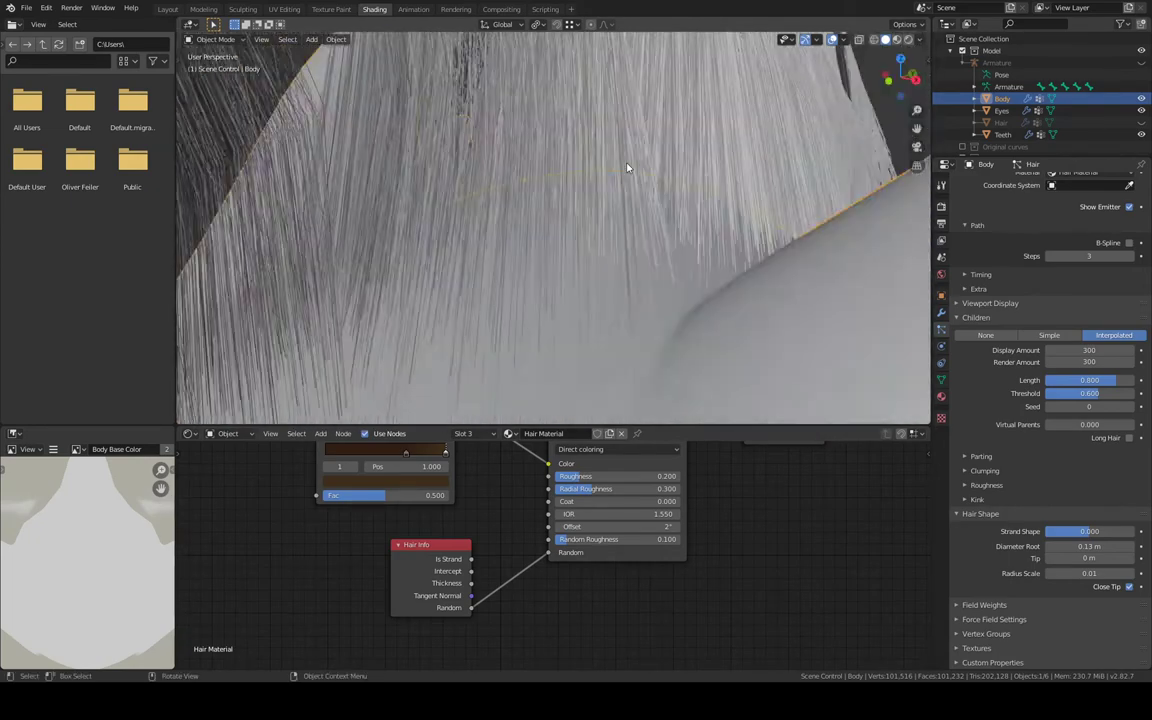
{"action": "scroll", "coordinate": [627, 170], "scroll_direction": "down", "scroll_amount": 1}
{"action": "scroll", "coordinate": [627, 170], "scroll_direction": "down", "scroll_amount": 2}
{"action": "scroll", "coordinate": [635, 181], "scroll_direction": "down", "scroll_amount": 2}
{"action": "mouse_move", "coordinate": [636, 181]}
{"action": "middle_mouse_down"}
{"action": "mouse_move", "coordinate": [674, 200]}
{"action": "mouse_move", "coordinate": [339, 162]}
{"action": "mouse_move", "coordinate": [437, 180]}
{"action": "mouse_move", "coordinate": [561, 161]}
{"action": "middle_mouse_up"}
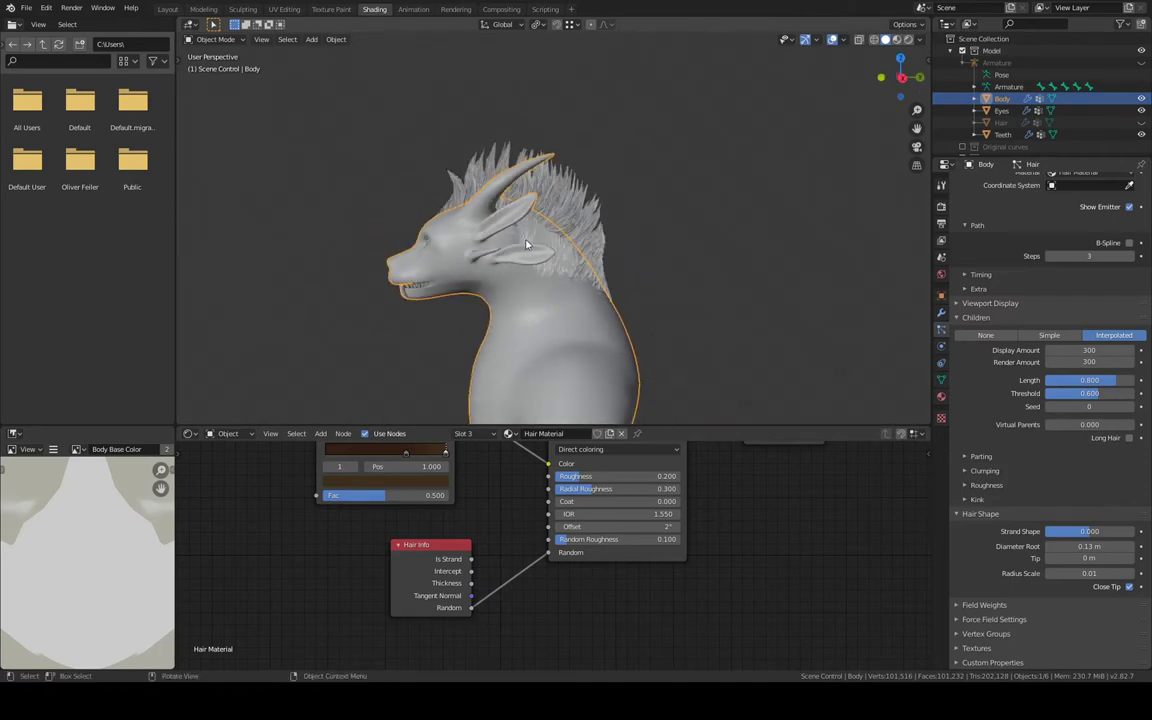
Switch to the Layout workspace, look over the body, and save the file.
{"action": "left_click", "coordinate": [168, 9]}
{"action": "scroll", "coordinate": [607, 250], "scroll_direction": "down", "scroll_amount": 2}
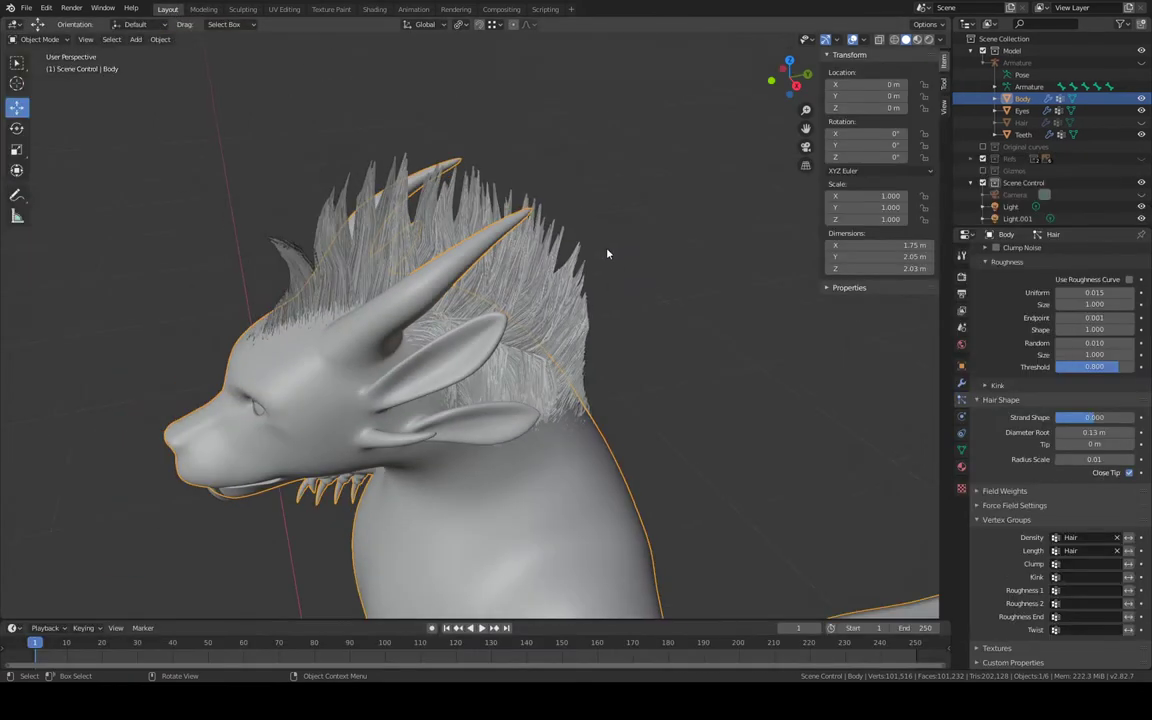
{"action": "middle_click_drag", "start_coordinate": [607, 250], "coordinate": [604, 106], "text": "shift"}
{"action": "scroll", "coordinate": [622, 197], "scroll_direction": "up", "scroll_amount": 3}
{"action": "middle_click_drag", "start_coordinate": [622, 197], "coordinate": [640, 170], "text": "shift"}
{"action": "scroll", "coordinate": [640, 170], "scroll_direction": "down", "scroll_amount": 2}
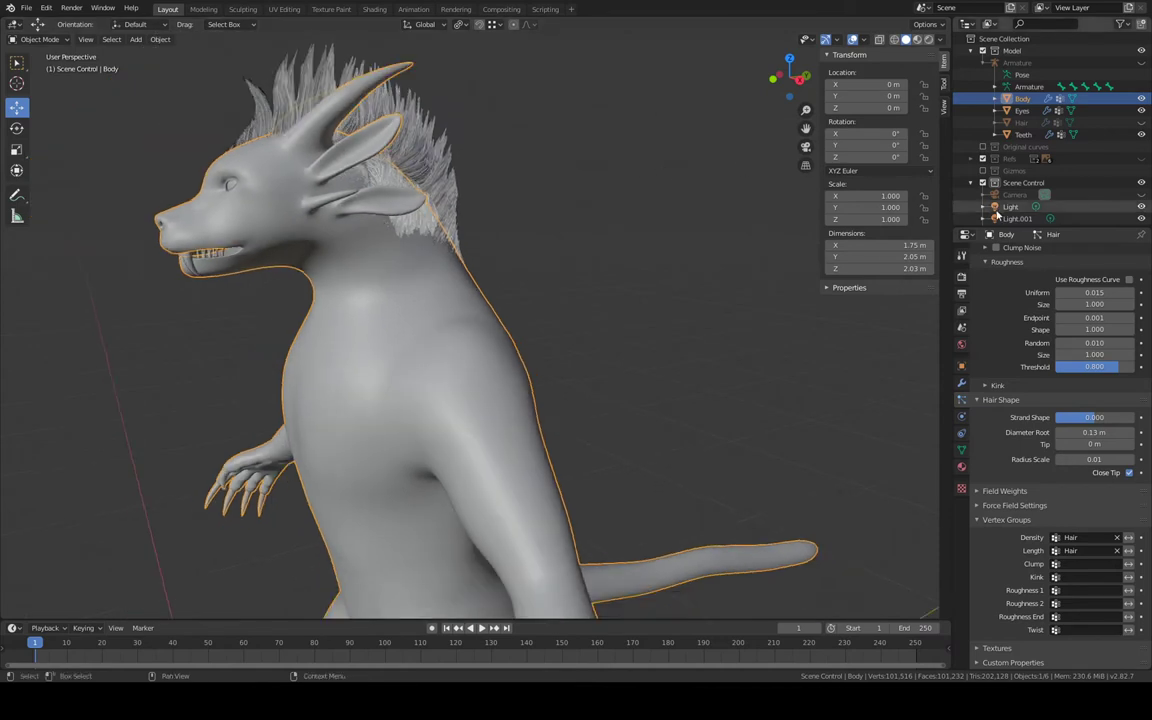
{"action": "key", "text": "ctrl+s"}
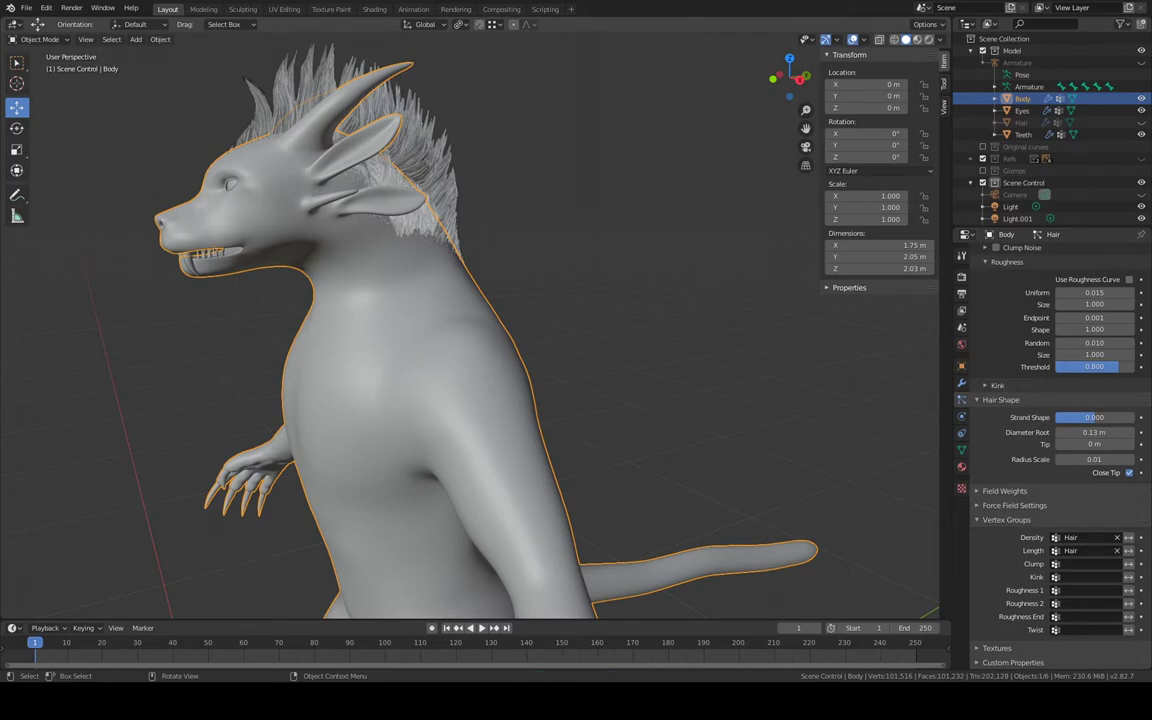
Enable viewport display for Face_tufts, Paws_Fur, Face_fur and Main_fur, then view the creature frontally.
{"action": "left_click", "coordinate": [962, 385]}
{"action": "left_click", "coordinate": [962, 401]}
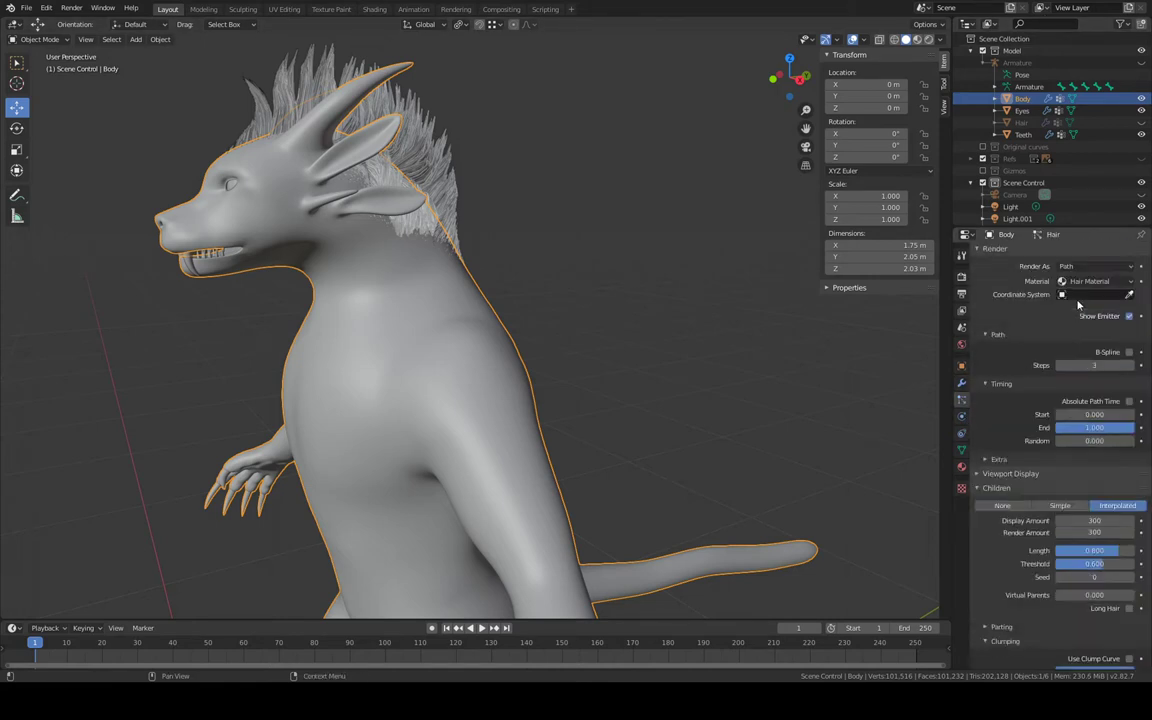
{"action": "left_click", "coordinate": [1108, 304]}
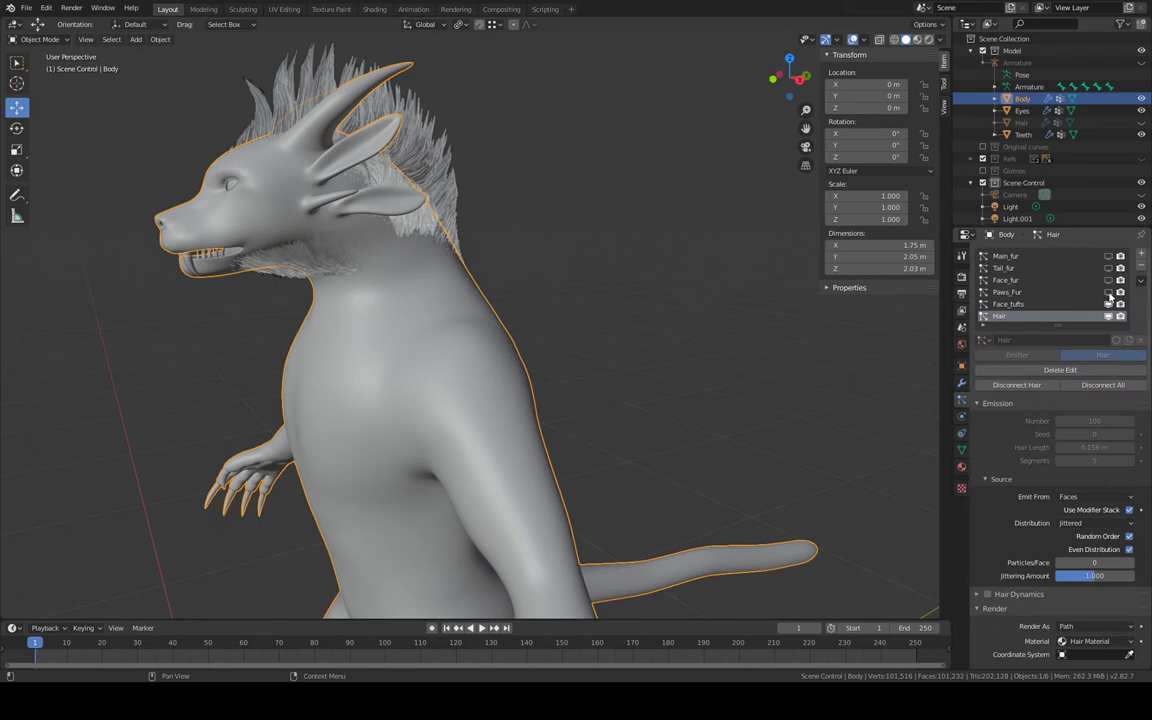
{"action": "left_click", "coordinate": [1108, 292]}
{"action": "left_click", "coordinate": [1108, 280]}
{"action": "left_click", "coordinate": [1108, 256]}
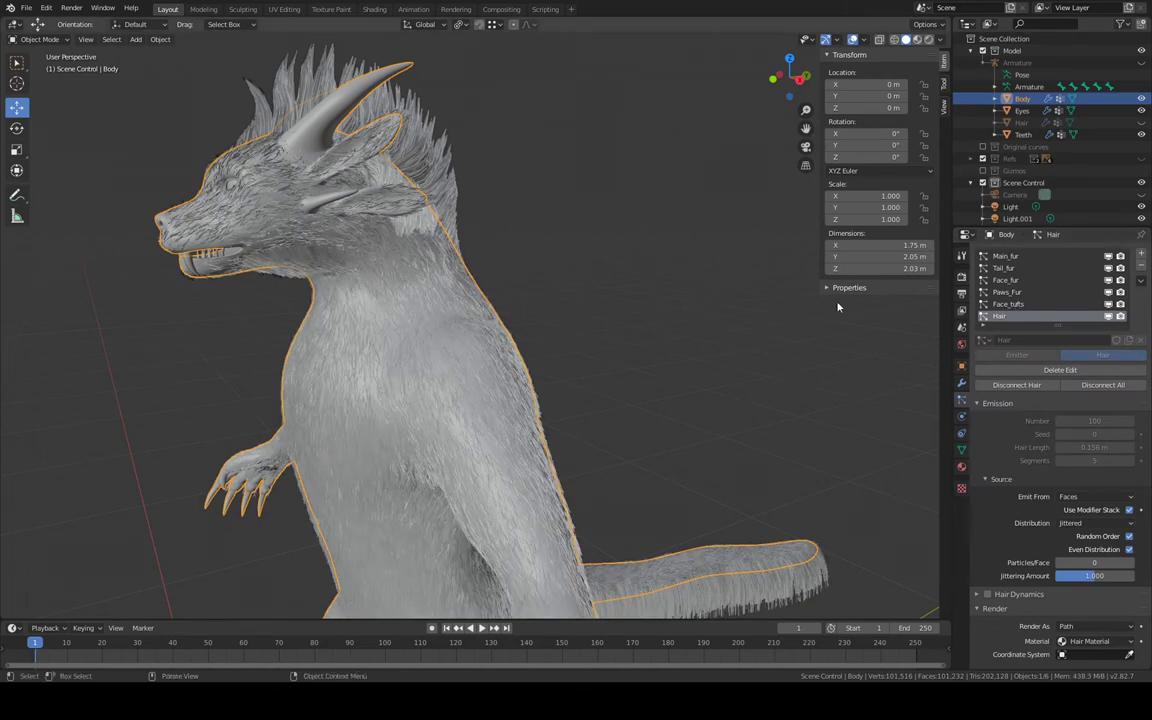
{"action": "middle_click_drag", "start_coordinate": [752, 270], "coordinate": [521, 219]}
{"action": "scroll", "coordinate": [521, 219], "scroll_direction": "up", "scroll_amount": 5}
{"action": "middle_click_drag", "start_coordinate": [628, 217], "coordinate": [665, 222]}
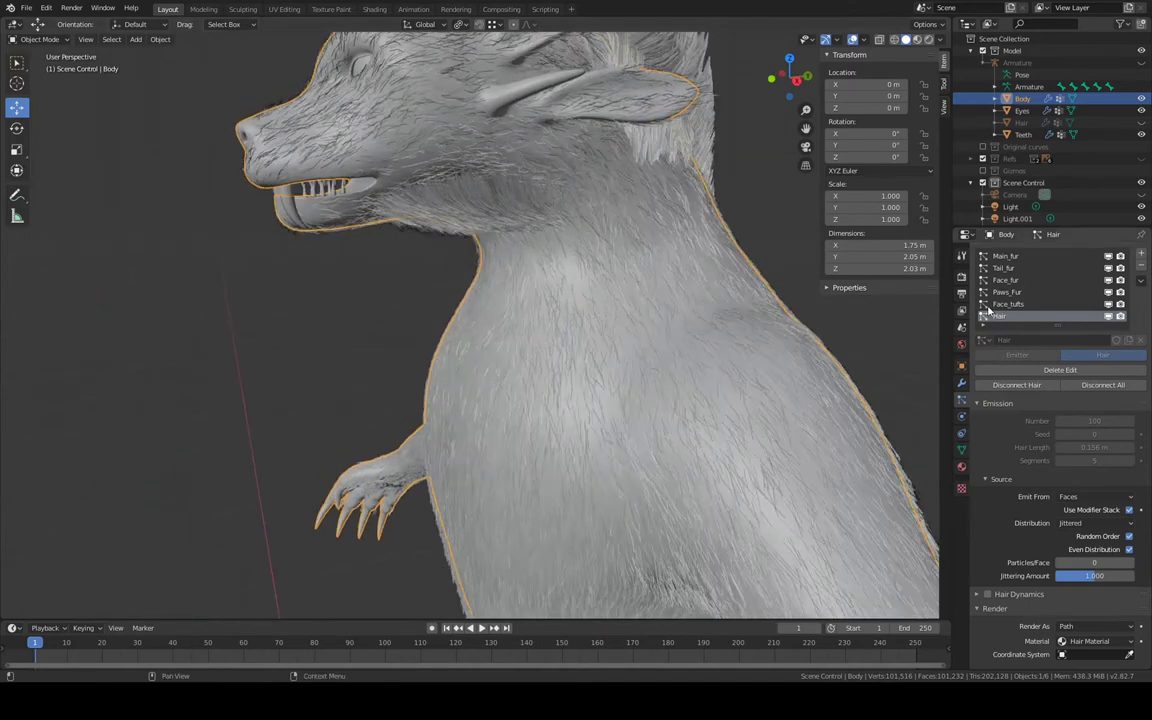
Make Face_tufts the active particle system and bring its Children settings and the head into view.
{"action": "left_click", "coordinate": [1006, 305]}
{"action": "scroll", "coordinate": [1035, 442], "scroll_direction": "down", "scroll_amount": 2}
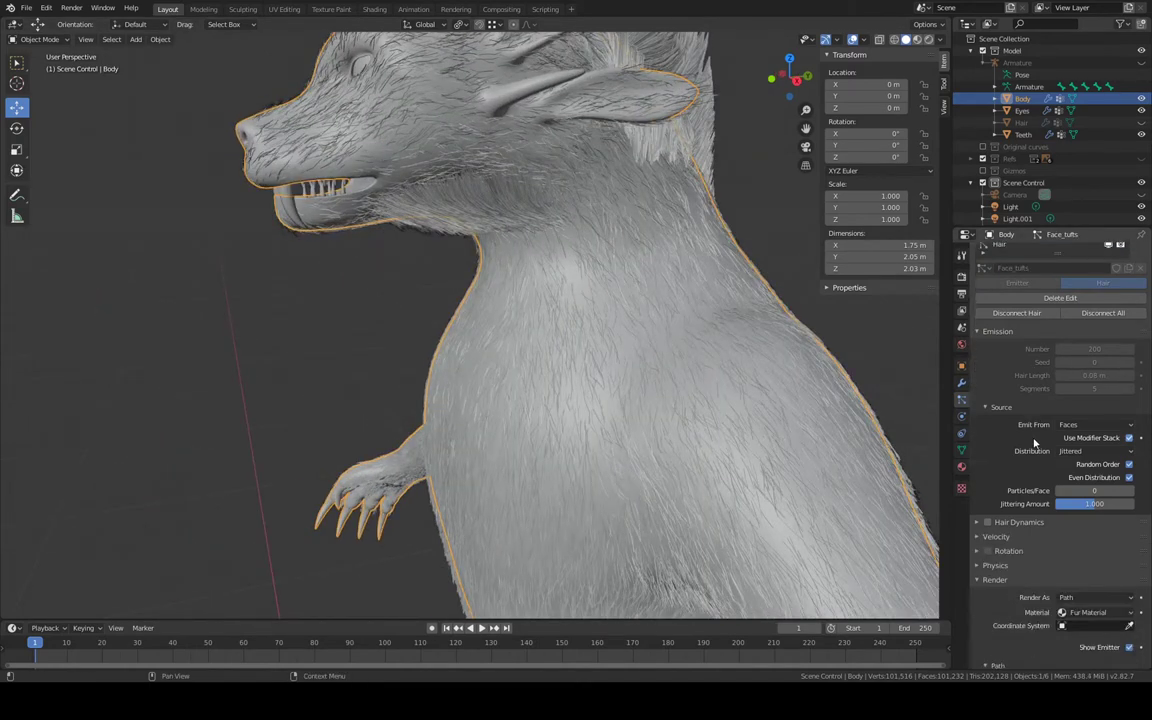
{"action": "scroll", "coordinate": [1035, 442], "scroll_direction": "down", "scroll_amount": 3}
{"action": "scroll", "coordinate": [1035, 442], "scroll_direction": "down", "scroll_amount": 2}
{"action": "scroll", "coordinate": [1035, 442], "scroll_direction": "down", "scroll_amount": 2}
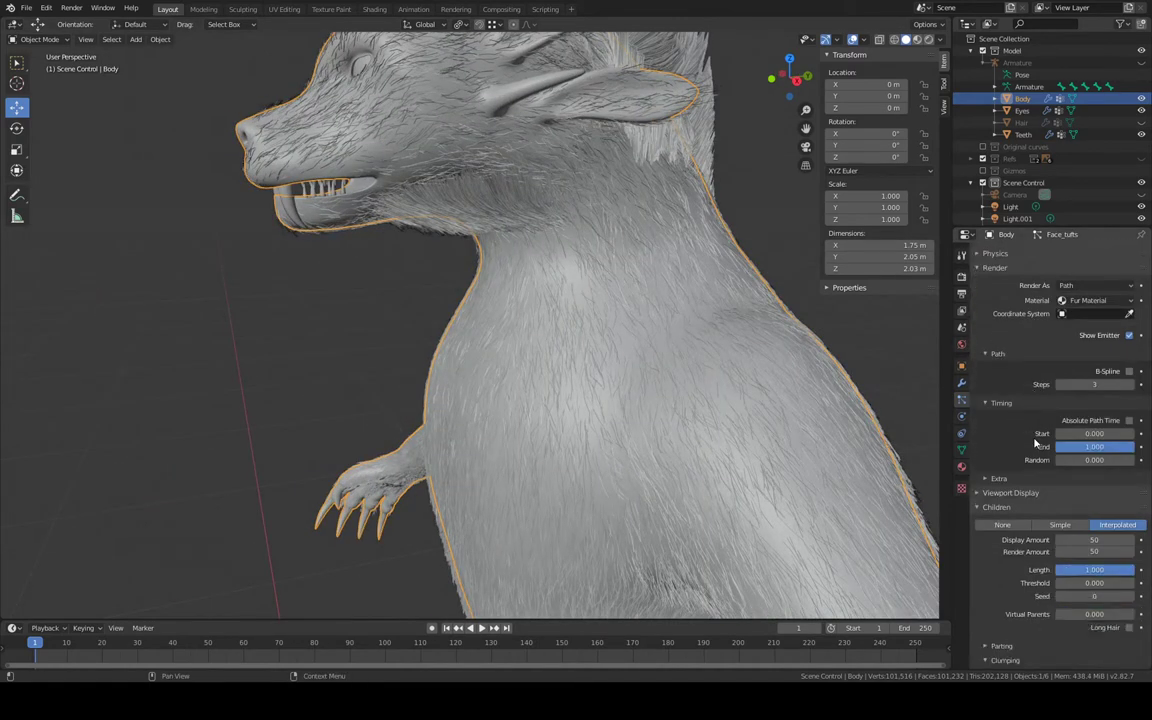
{"action": "scroll", "coordinate": [1035, 442], "scroll_direction": "down", "scroll_amount": 1}
{"action": "scroll", "coordinate": [1035, 442], "scroll_direction": "down", "scroll_amount": 2}
{"action": "scroll", "coordinate": [1035, 442], "scroll_direction": "down", "scroll_amount": 1}
{"action": "middle_click_drag", "start_coordinate": [605, 290], "coordinate": [633, 292]}
{"action": "scroll", "coordinate": [633, 292], "scroll_direction": "up", "scroll_amount": 2}
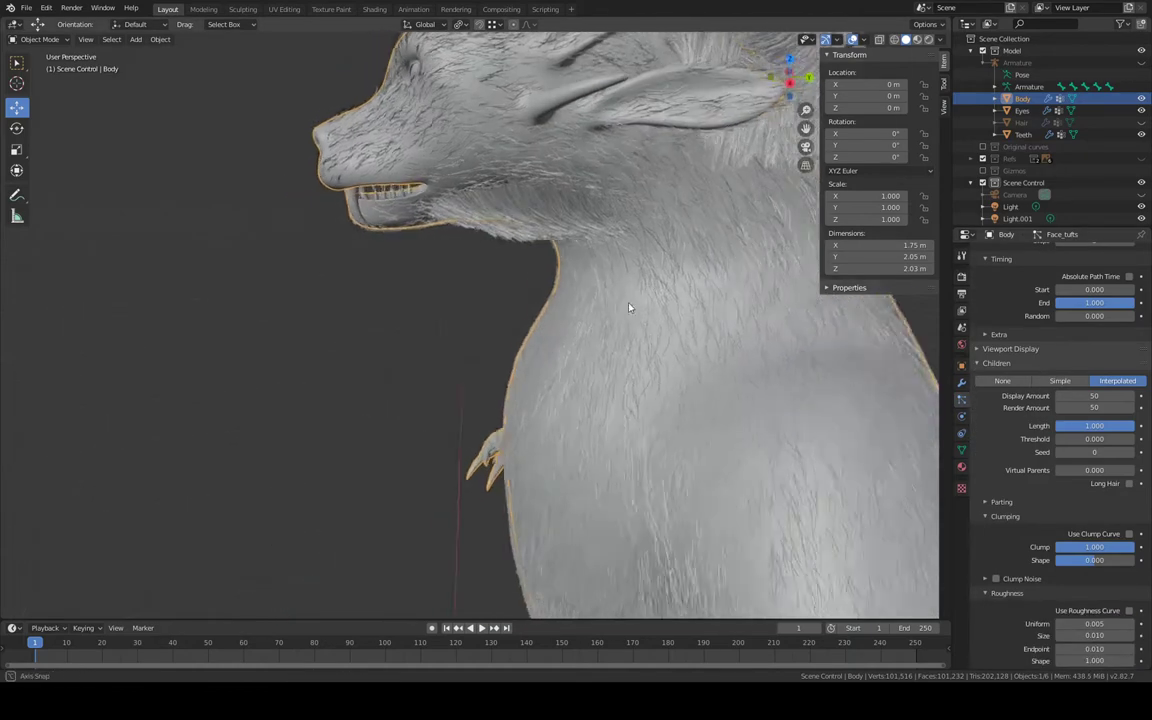
{"action": "middle_click_drag", "start_coordinate": [565, 272], "coordinate": [617, 360]}
{"action": "scroll", "coordinate": [617, 360], "scroll_direction": "up", "scroll_amount": 2}
{"action": "mouse_move", "coordinate": [645, 303]}
{"action": "middle_mouse_down"}
{"action": "mouse_move", "coordinate": [715, 282]}
{"action": "mouse_move", "coordinate": [689, 280]}
{"action": "middle_mouse_up"}
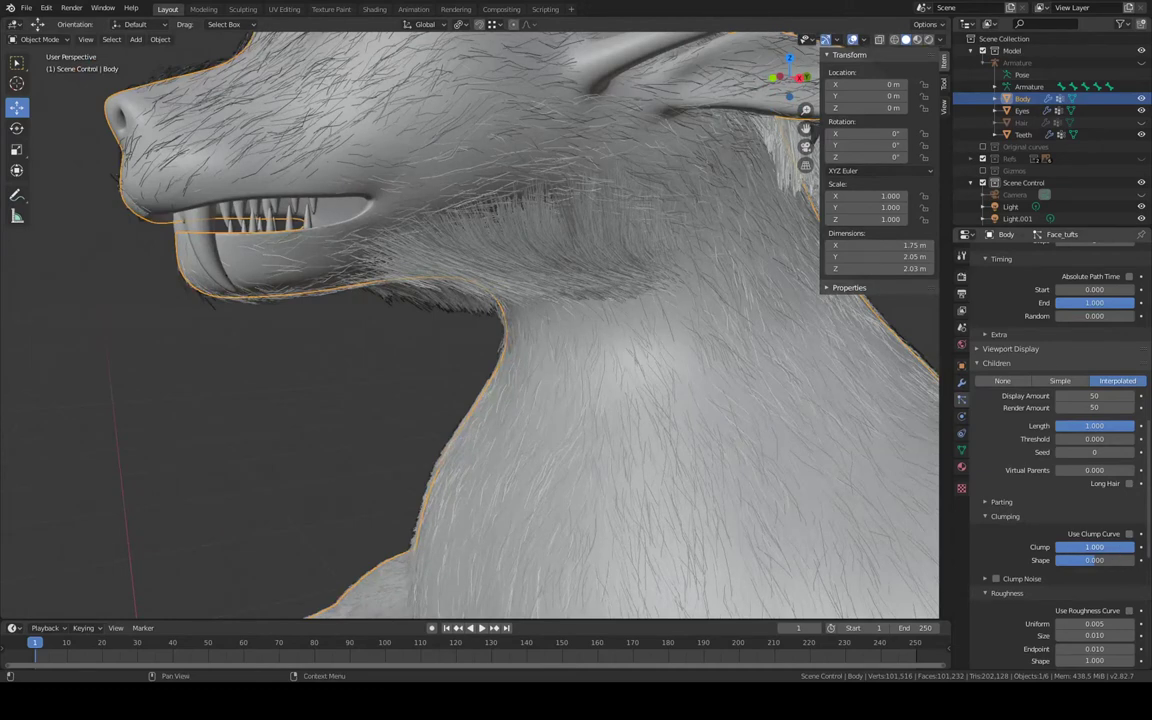
Set the Face_tufts Clump to 1.000 and confirm the roughness Uniform value.
{"action": "mouse_move", "coordinate": [1095, 547]}
{"action": "left_mouse_down"}
{"action": "mouse_move", "coordinate": [1060, 547]}
{"action": "mouse_move", "coordinate": [1133, 547]}
{"action": "left_mouse_up"}
{"action": "left_click", "coordinate": [1105, 548]}
{"action": "type", "text": "0.5"}
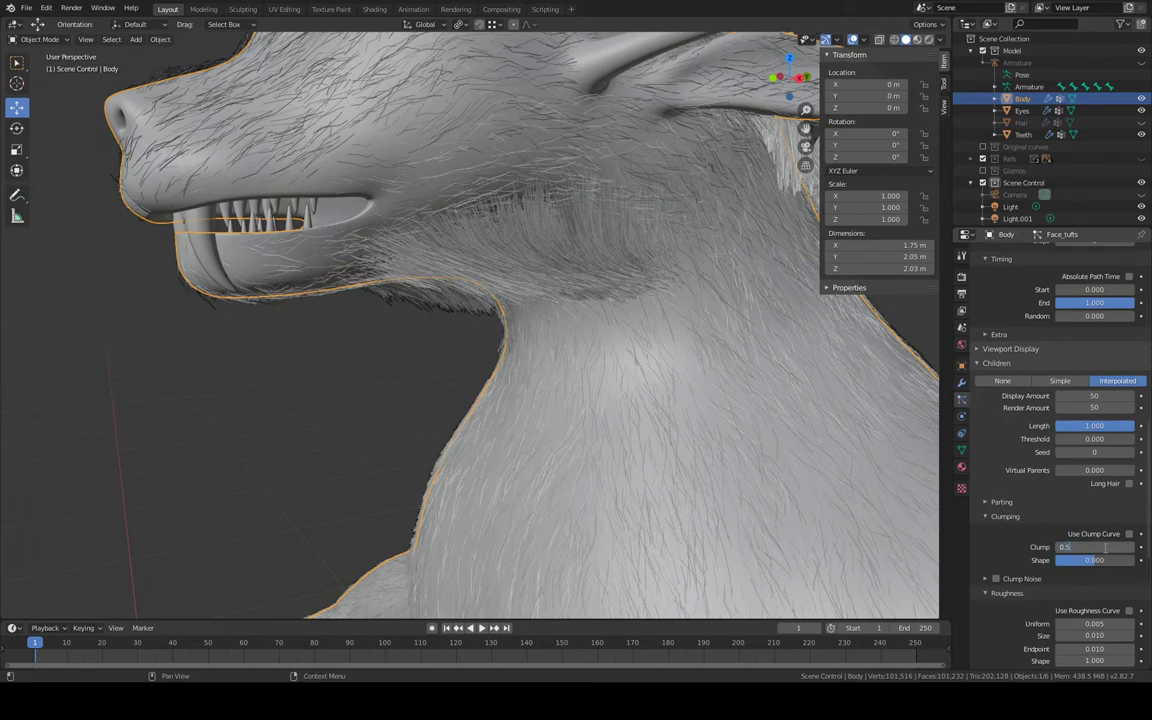
{"action": "key", "text": "Return"}
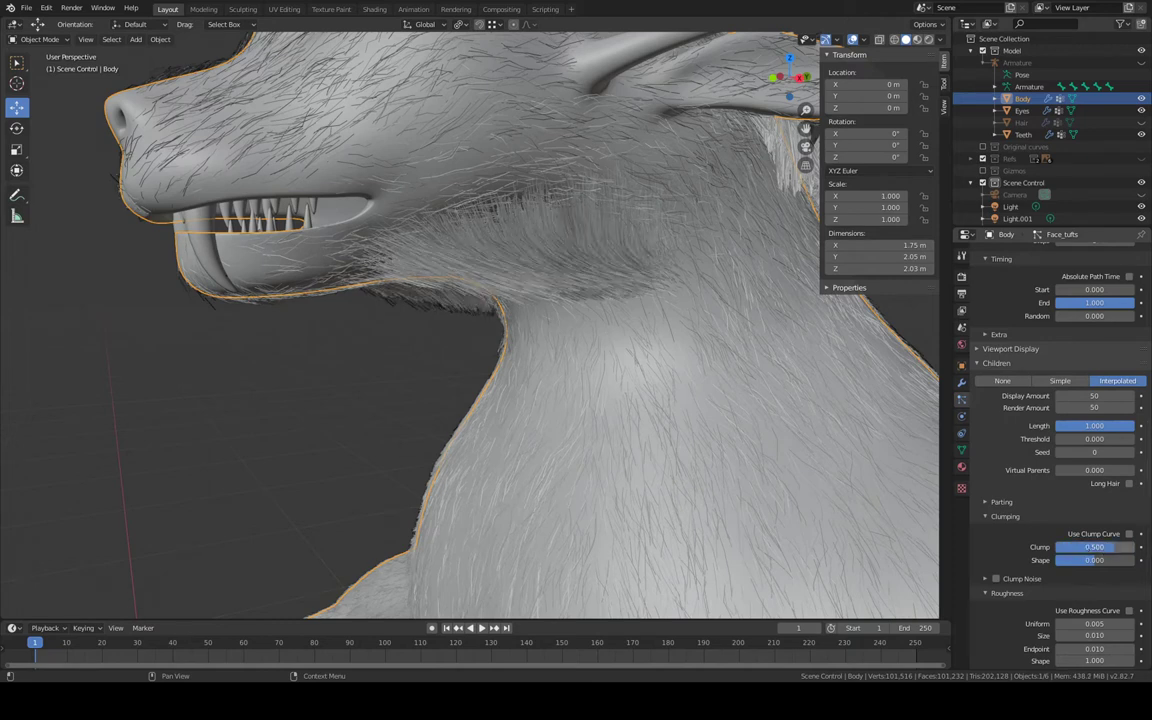
{"action": "left_click_drag", "start_coordinate": [1095, 547], "coordinate": [1130, 547]}
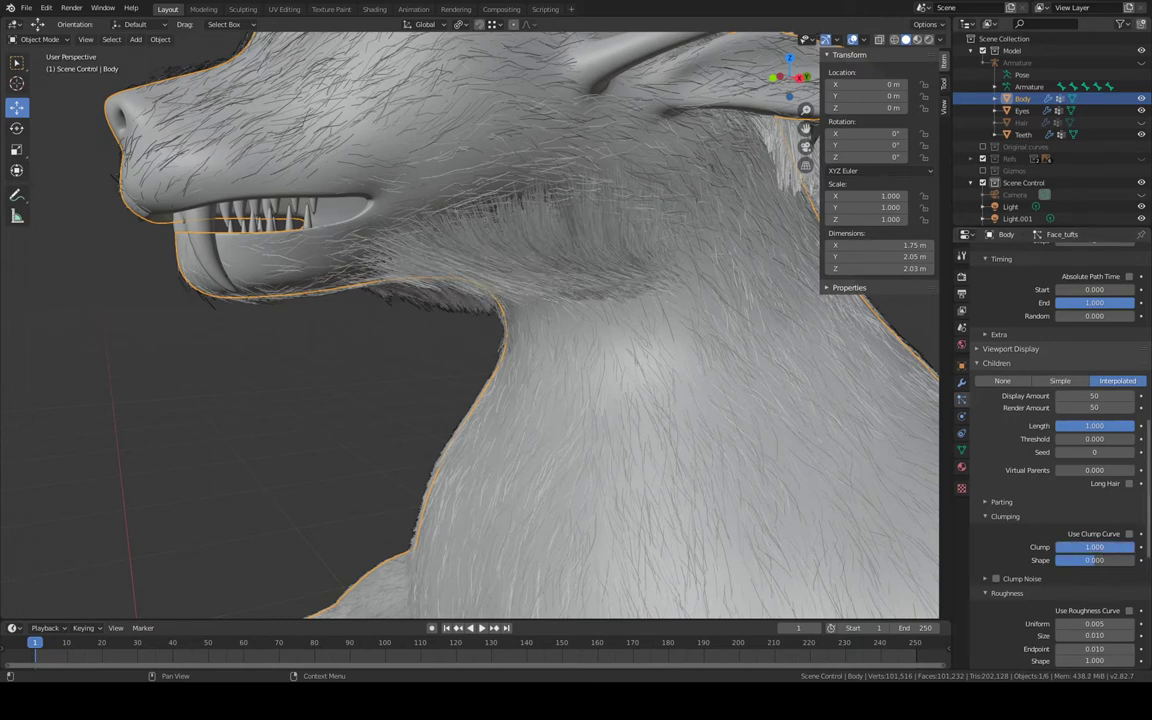
{"action": "scroll", "coordinate": [1090, 617], "scroll_direction": "down", "scroll_amount": 1}
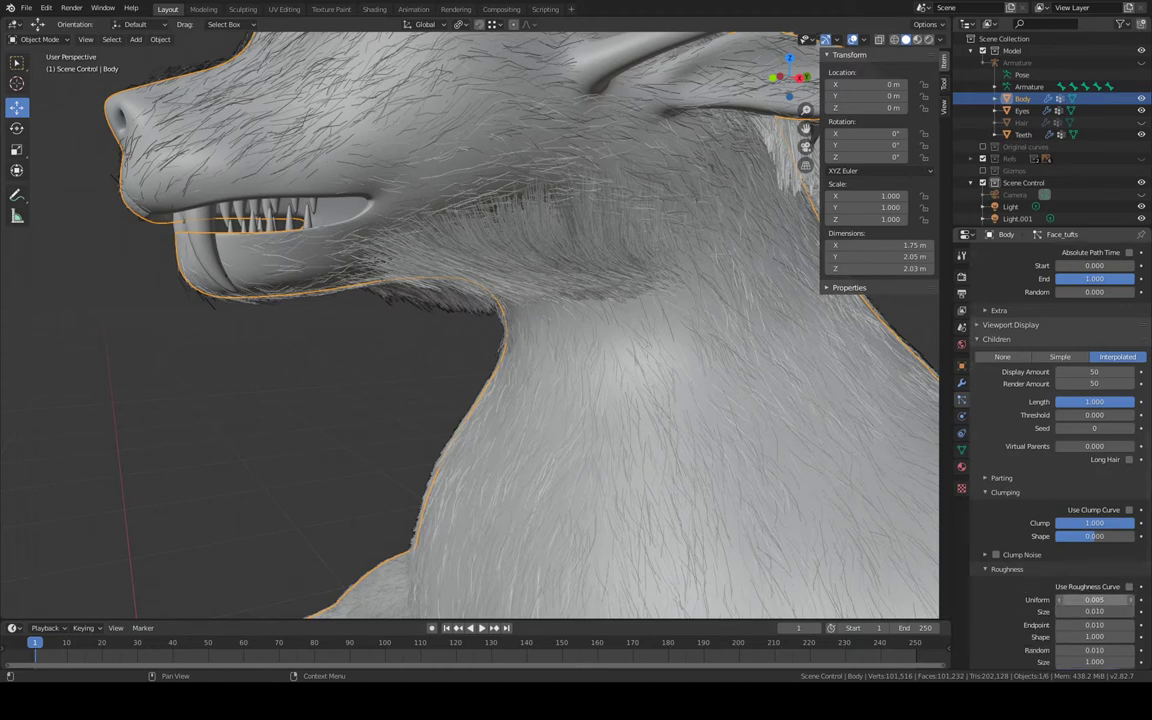
{"action": "left_click", "coordinate": [1098, 600]}
{"action": "key", "text": "Return"}
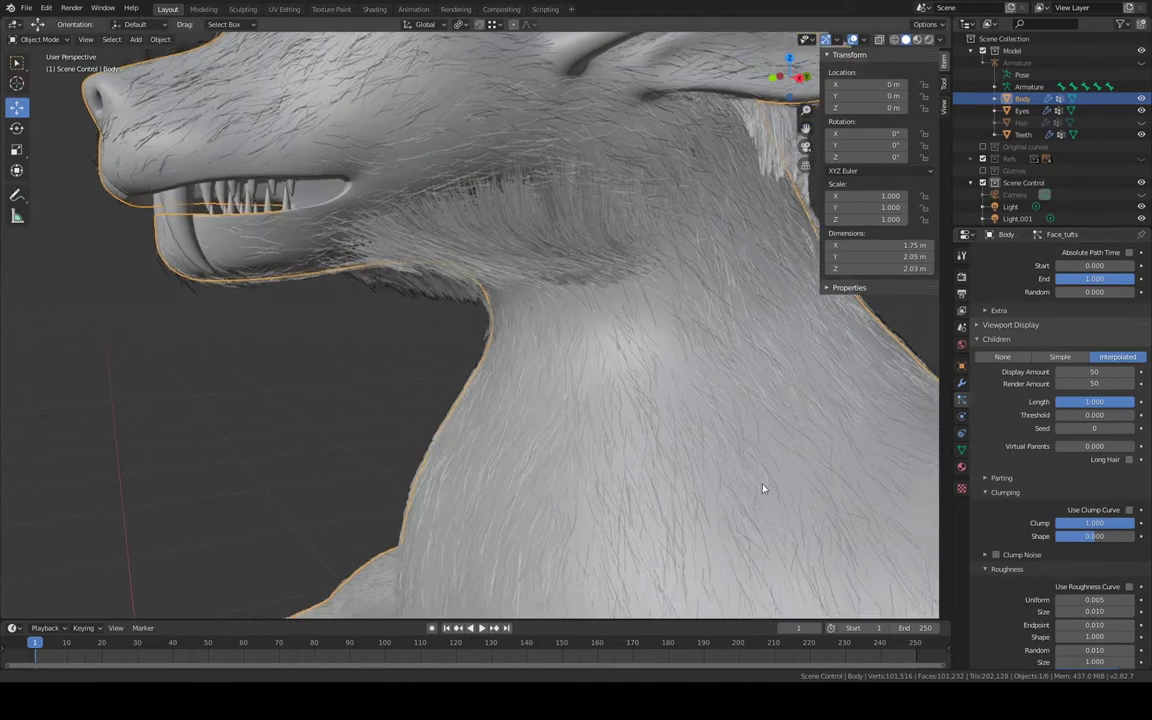
Orbit to the neck and jaw and preview the fur in rendered shading.
{"action": "middle_click_drag", "start_coordinate": [686, 435], "coordinate": [917, 535]}
{"action": "scroll", "coordinate": [1076, 569], "scroll_direction": "down", "scroll_amount": 1}
{"action": "scroll", "coordinate": [1077, 571], "scroll_direction": "down", "scroll_amount": 1}
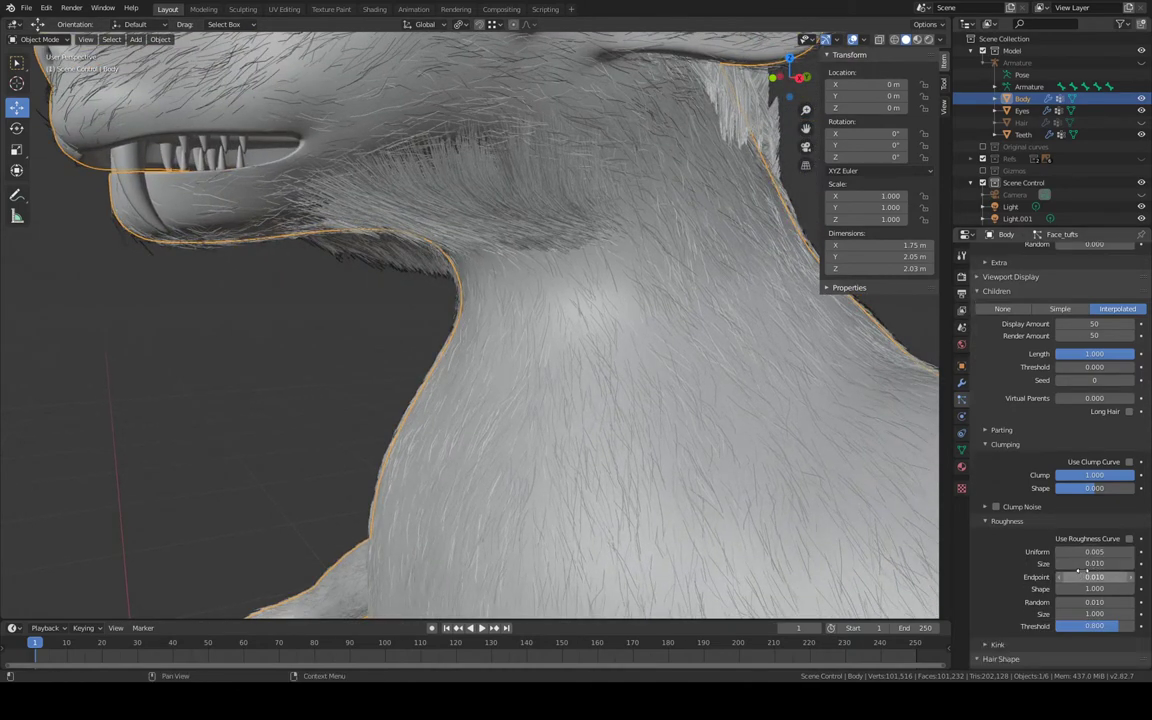
{"action": "scroll", "coordinate": [1077, 570], "scroll_direction": "down", "scroll_amount": 1}
{"action": "mouse_move", "coordinate": [581, 352]}
{"action": "middle_mouse_down"}
{"action": "mouse_move", "coordinate": [540, 368]}
{"action": "mouse_move", "coordinate": [555, 383]}
{"action": "mouse_move", "coordinate": [679, 373]}
{"action": "mouse_move", "coordinate": [589, 355]}
{"action": "mouse_move", "coordinate": [735, 458]}
{"action": "middle_mouse_up"}
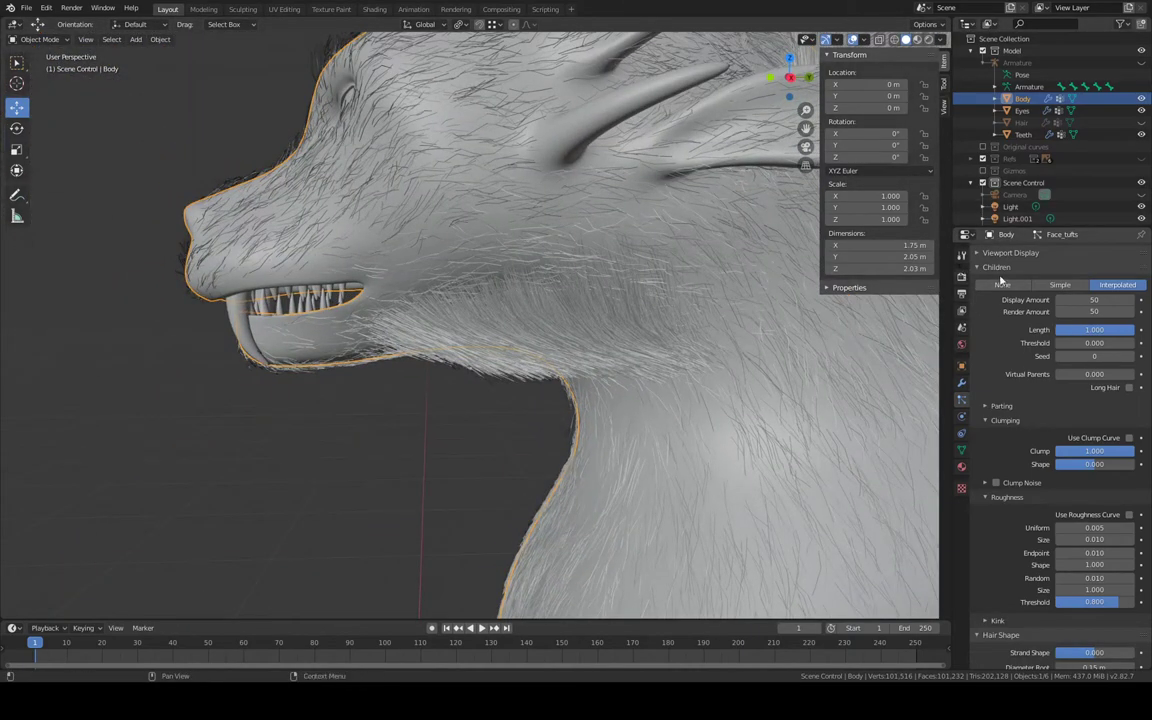
{"action": "left_click", "coordinate": [928, 39]}
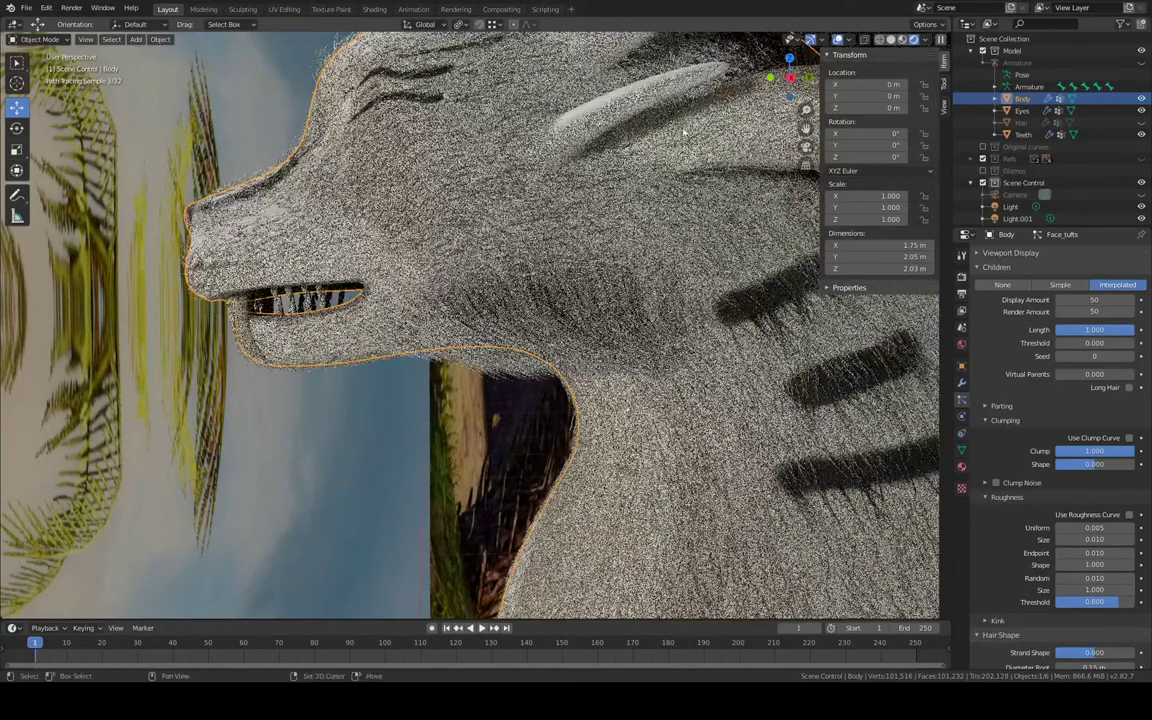
Switch to solid shading and look up at the jaw, neck and shoulders fur.
{"action": "left_click", "coordinate": [891, 41]}
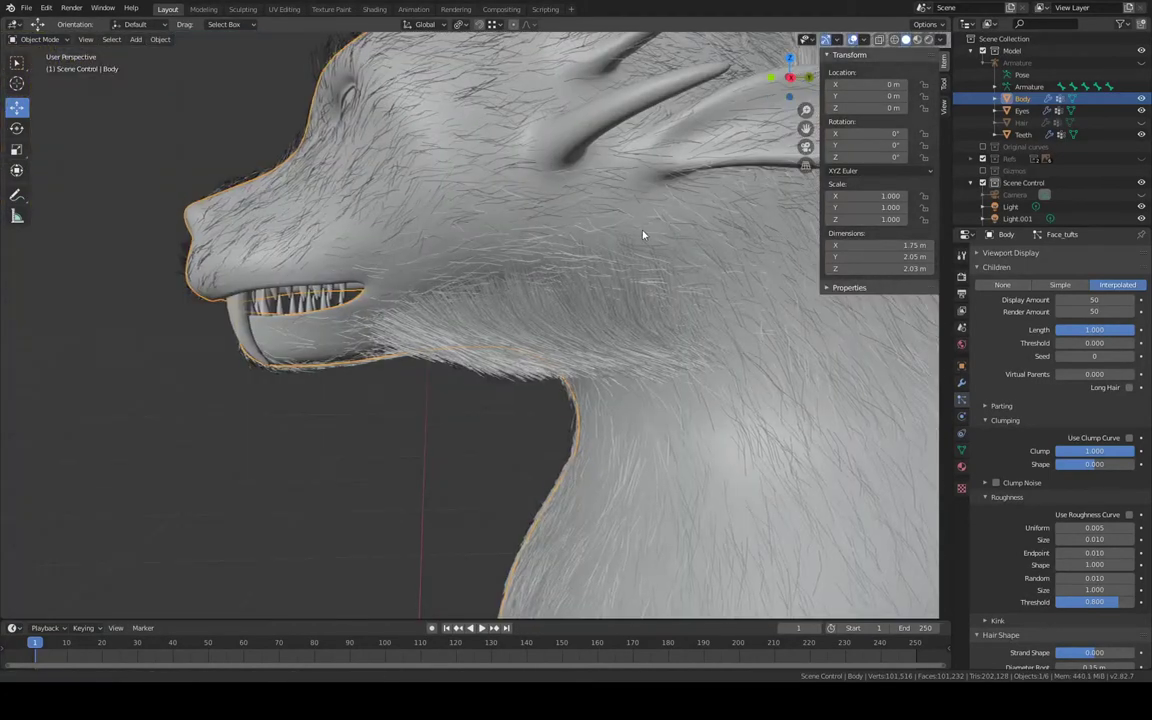
{"action": "mouse_move", "coordinate": [643, 237]}
{"action": "middle_mouse_down", "text": "shift"}
{"action": "mouse_move", "coordinate": [503, 100]}
{"action": "mouse_move", "coordinate": [599, 113]}
{"action": "mouse_move", "coordinate": [496, 93]}
{"action": "mouse_move", "coordinate": [573, 614]}
{"action": "mouse_move", "coordinate": [676, 67]}
{"action": "mouse_move", "coordinate": [595, 113]}
{"action": "mouse_move", "coordinate": [708, 318]}
{"action": "mouse_move", "coordinate": [548, 260]}
{"action": "mouse_move", "coordinate": [760, 330]}
{"action": "middle_mouse_up", "text": "shift"}
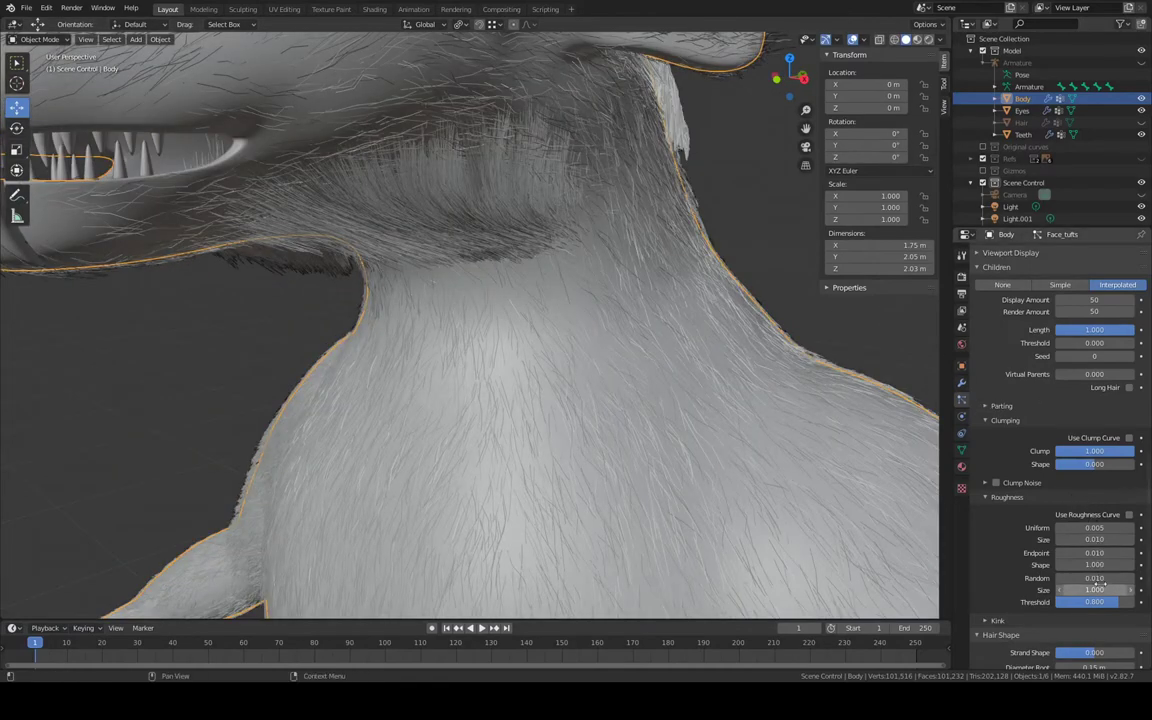
{"action": "mouse_move", "coordinate": [660, 330]}
{"action": "middle_mouse_down"}
{"action": "mouse_move", "coordinate": [612, 278]}
{"action": "mouse_move", "coordinate": [607, 219]}
{"action": "mouse_move", "coordinate": [674, 183]}
{"action": "mouse_move", "coordinate": [823, 319]}
{"action": "mouse_move", "coordinate": [765, 292]}
{"action": "mouse_move", "coordinate": [658, 318]}
{"action": "mouse_move", "coordinate": [676, 342]}
{"action": "mouse_move", "coordinate": [589, 318]}
{"action": "mouse_move", "coordinate": [597, 298]}
{"action": "mouse_move", "coordinate": [546, 293]}
{"action": "mouse_move", "coordinate": [576, 278]}
{"action": "mouse_move", "coordinate": [589, 288]}
{"action": "middle_mouse_up"}
{"action": "scroll", "coordinate": [658, 318], "scroll_direction": "down", "scroll_amount": 5}
{"action": "scroll", "coordinate": [648, 309], "scroll_direction": "up", "scroll_amount": 5}
{"action": "scroll", "coordinate": [1077, 551], "scroll_direction": "down", "scroll_amount": 3}
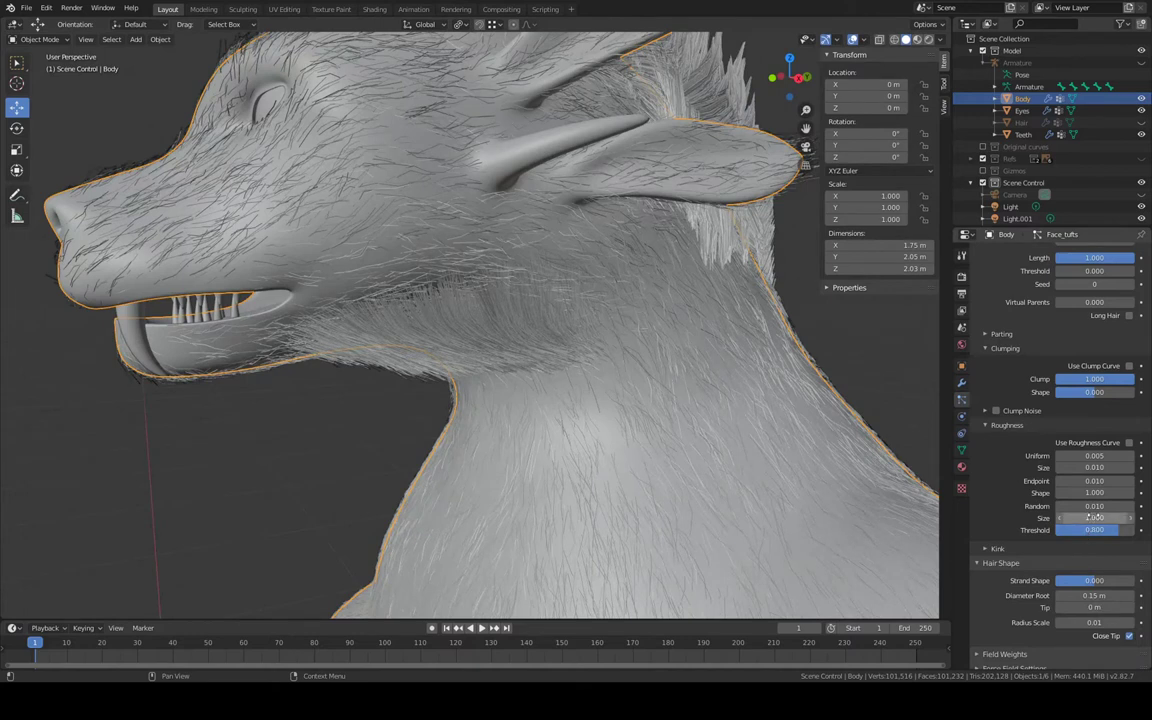
{"action": "scroll", "coordinate": [1094, 506], "scroll_direction": "up", "scroll_amount": 5}
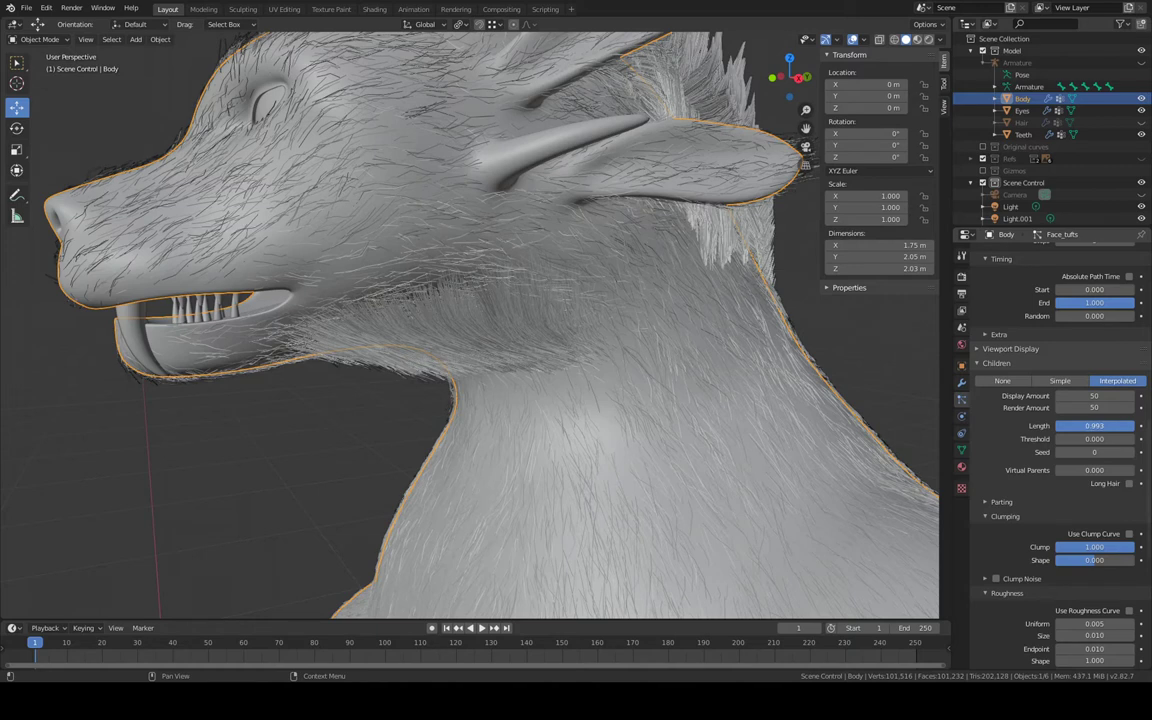
Set Face_tufts child Length to 0.500 and Threshold to 0.500, trying Length 0.800 first.
{"action": "left_click_drag", "start_coordinate": [1133, 425], "coordinate": [1088, 428]}
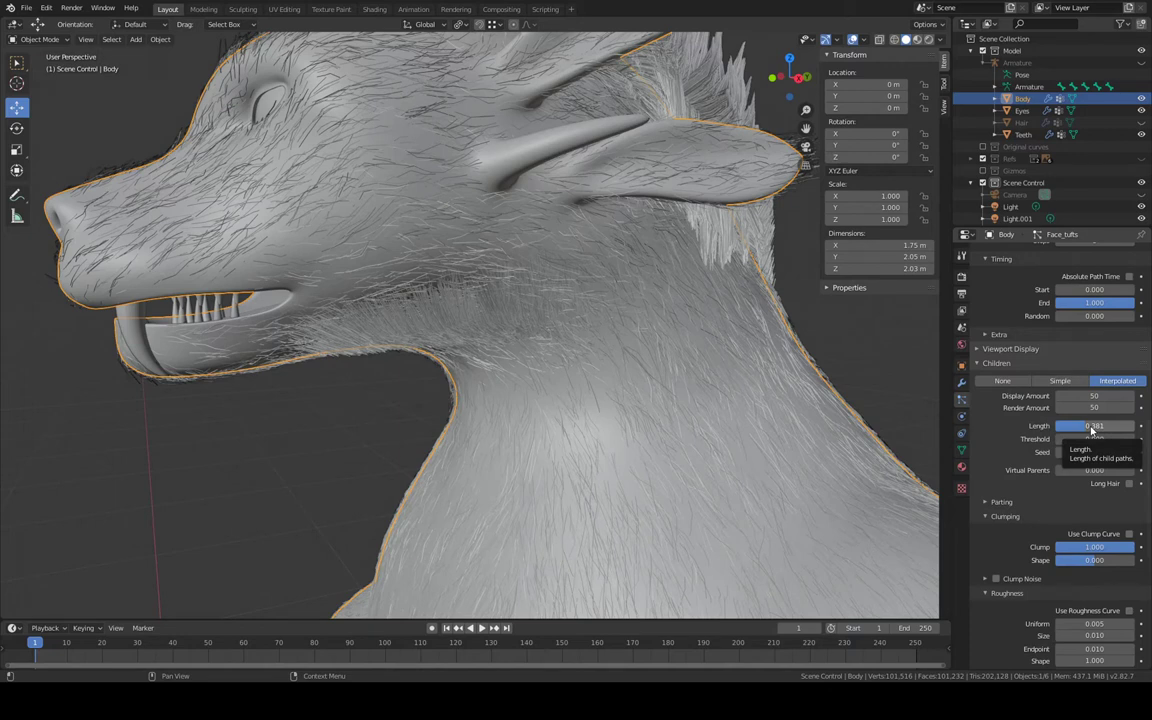
{"action": "left_click", "coordinate": [1092, 426]}
{"action": "type", "text": "0"}
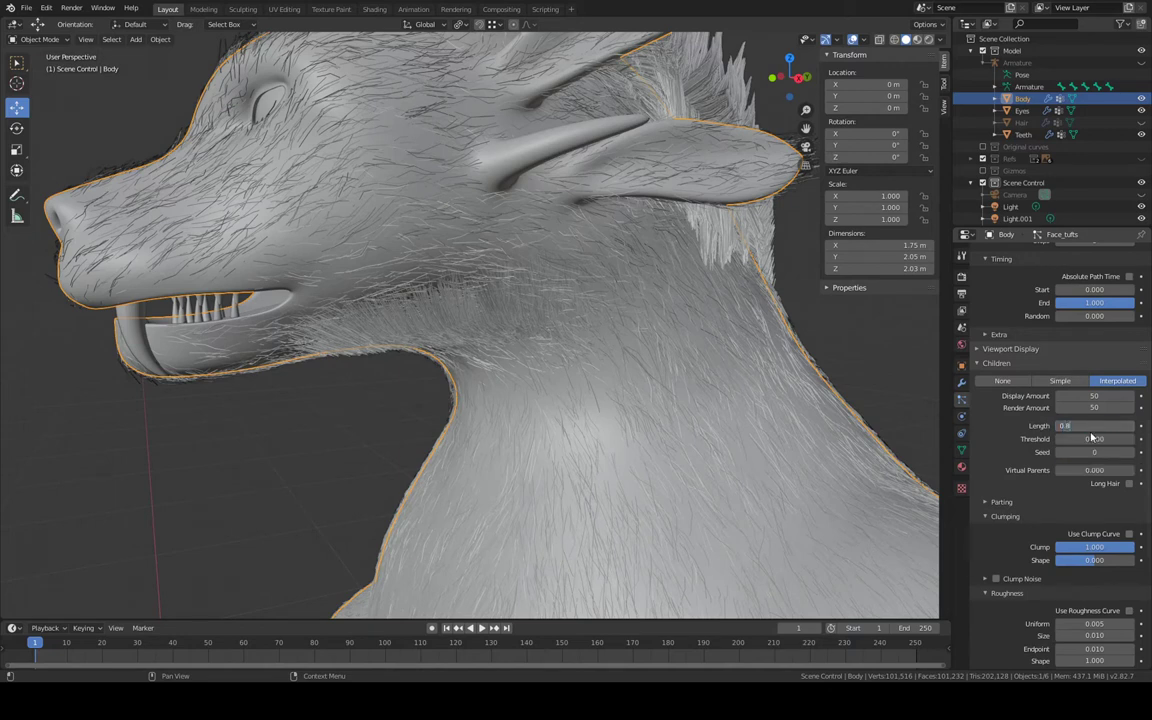
{"action": "key", "text": "Tab"}
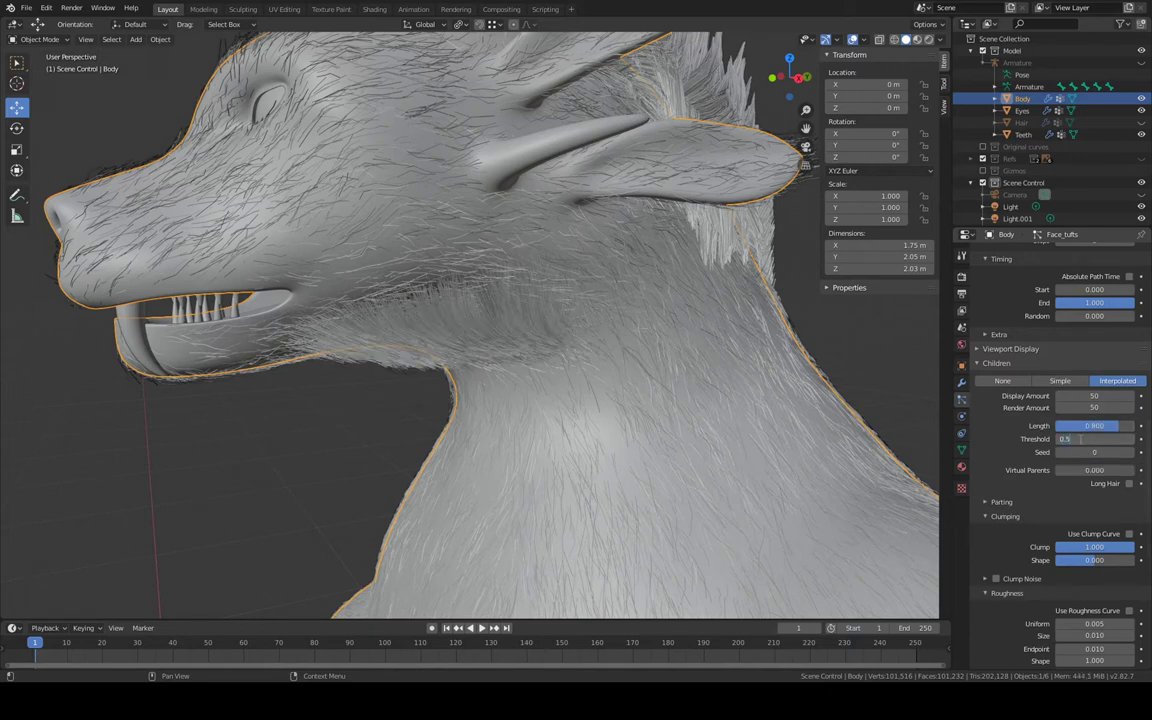
{"action": "key", "text": "Return"}
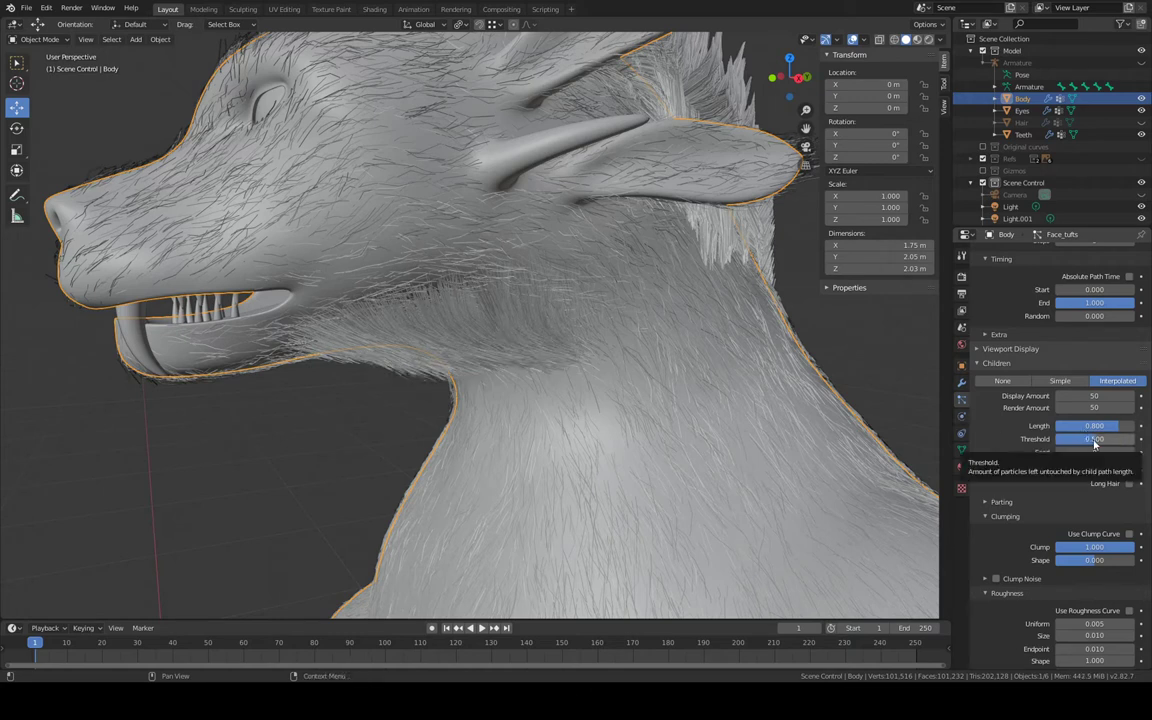
{"action": "left_click", "coordinate": [1096, 425]}
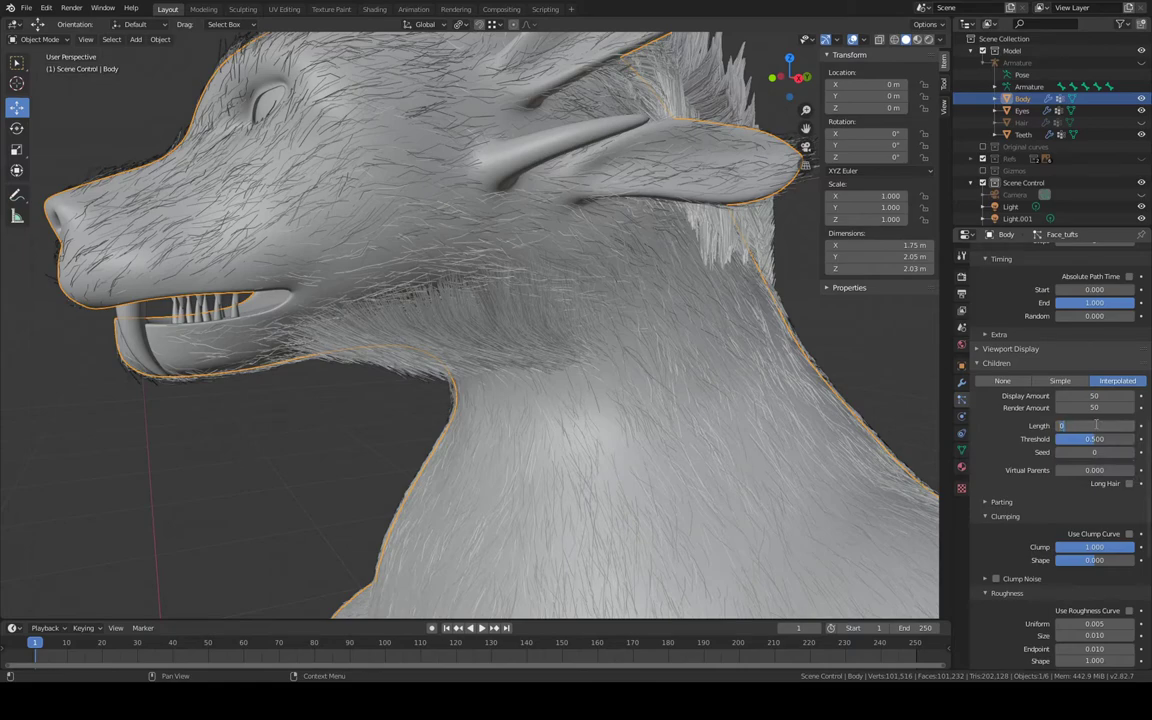
{"action": "type", "text": ".5"}
{"action": "key", "text": "Return"}
{"action": "mouse_move", "coordinate": [681, 304]}
{"action": "middle_mouse_down"}
{"action": "mouse_move", "coordinate": [732, 258]}
{"action": "mouse_move", "coordinate": [548, 291]}
{"action": "mouse_move", "coordinate": [509, 311]}
{"action": "mouse_move", "coordinate": [608, 316]}
{"action": "middle_mouse_up"}
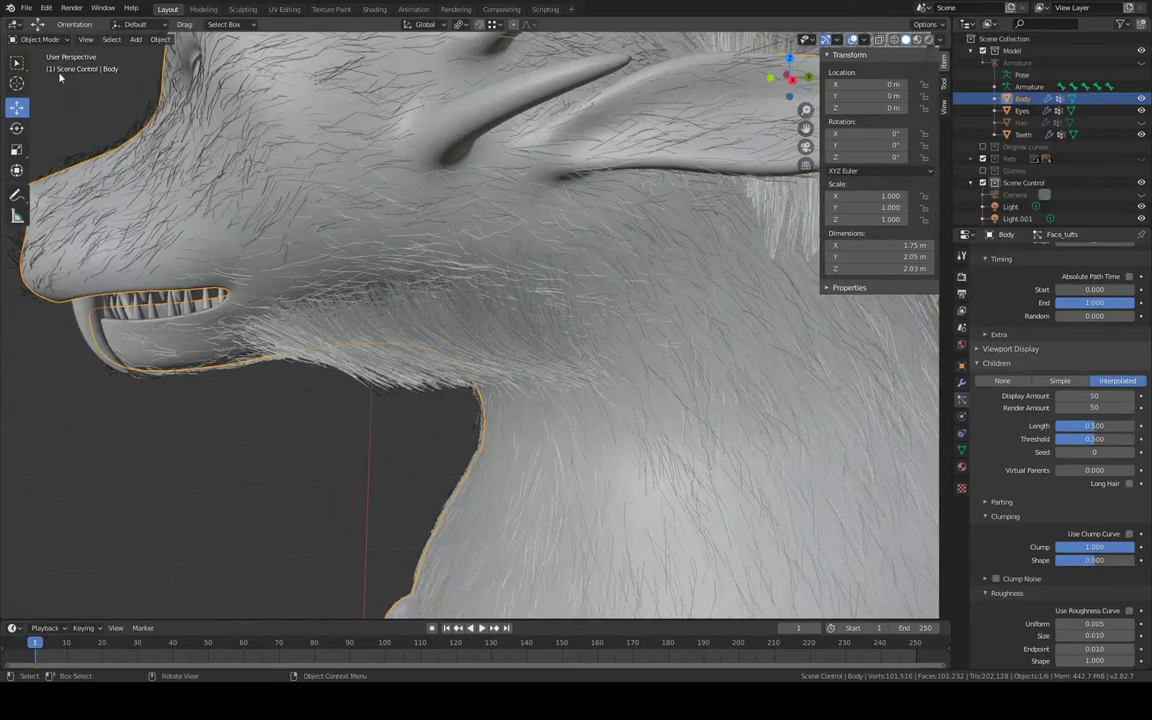
{"action": "left_click", "coordinate": [38, 39]}
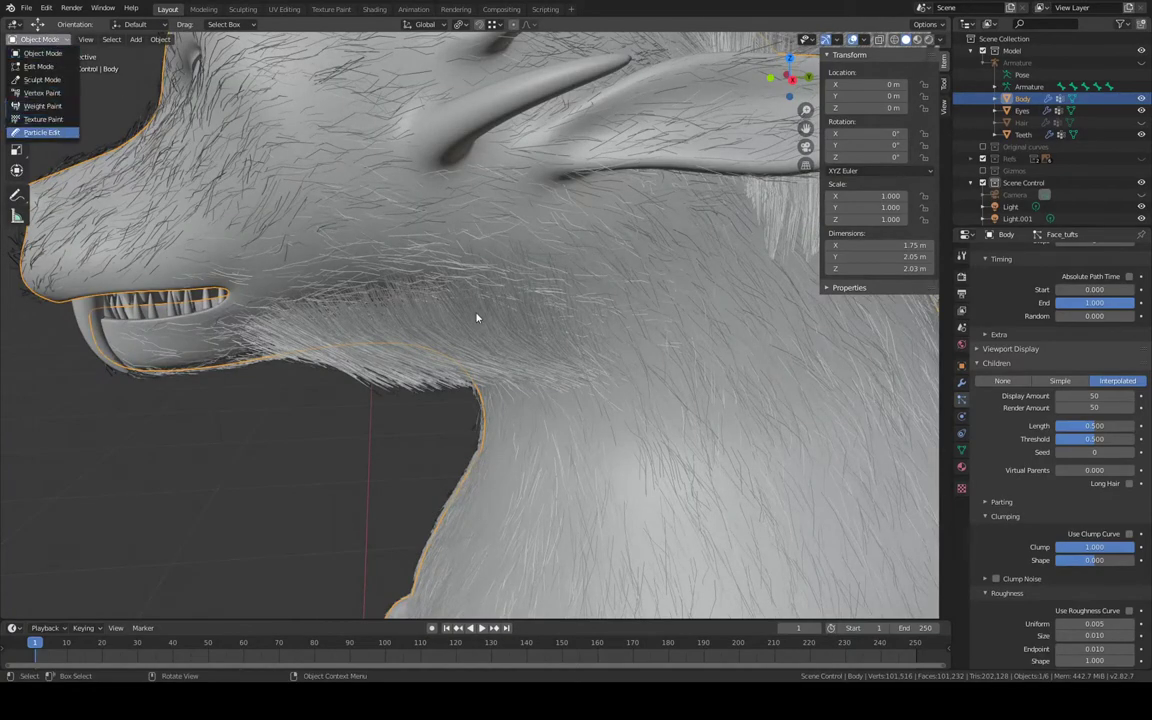
Comb the neck fur downward into a clump and curve the upper neck strands.
{"action": "key", "text": "Return"}
{"action": "mouse_move", "coordinate": [483, 306]}
{"action": "middle_mouse_down"}
{"action": "mouse_move", "coordinate": [527, 275]}
{"action": "mouse_move", "coordinate": [553, 231]}
{"action": "mouse_move", "coordinate": [488, 250]}
{"action": "mouse_move", "coordinate": [465, 273]}
{"action": "mouse_move", "coordinate": [527, 255]}
{"action": "mouse_move", "coordinate": [545, 200]}
{"action": "mouse_move", "coordinate": [596, 187]}
{"action": "mouse_move", "coordinate": [589, 267]}
{"action": "mouse_move", "coordinate": [525, 290]}
{"action": "middle_mouse_up"}
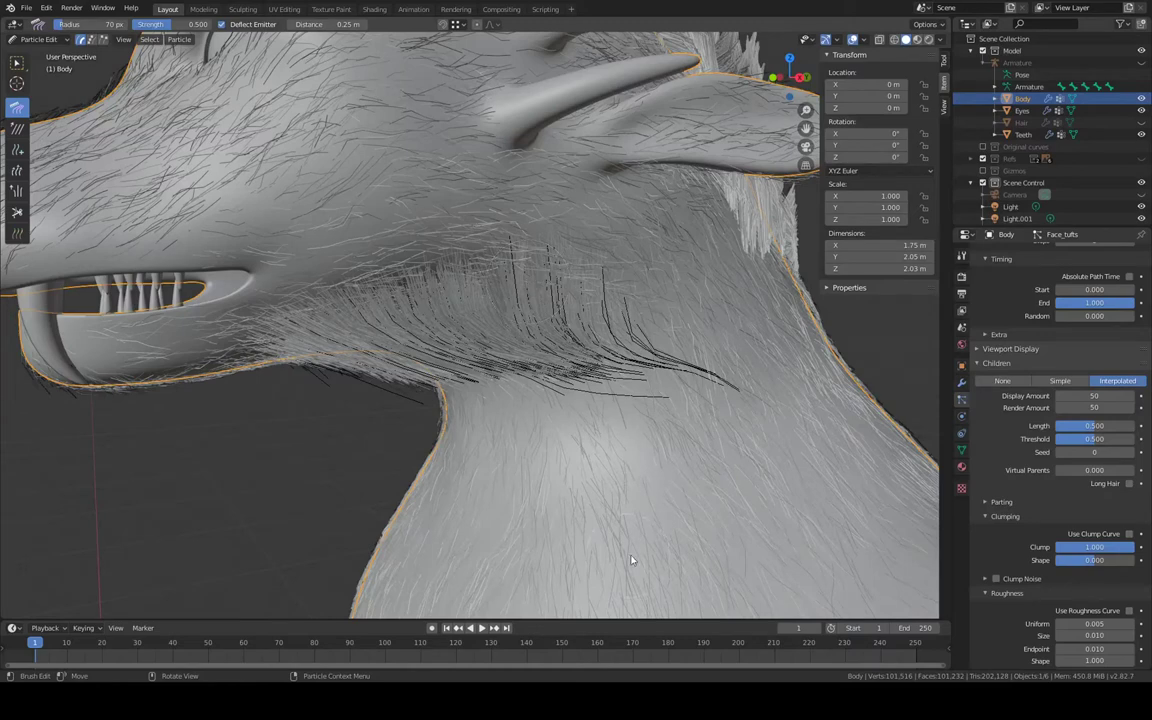
{"action": "mouse_move", "coordinate": [604, 458]}
{"action": "middle_mouse_down"}
{"action": "mouse_move", "coordinate": [617, 386]}
{"action": "mouse_move", "coordinate": [617, 437]}
{"action": "mouse_move", "coordinate": [693, 393]}
{"action": "mouse_move", "coordinate": [702, 347]}
{"action": "middle_mouse_up"}
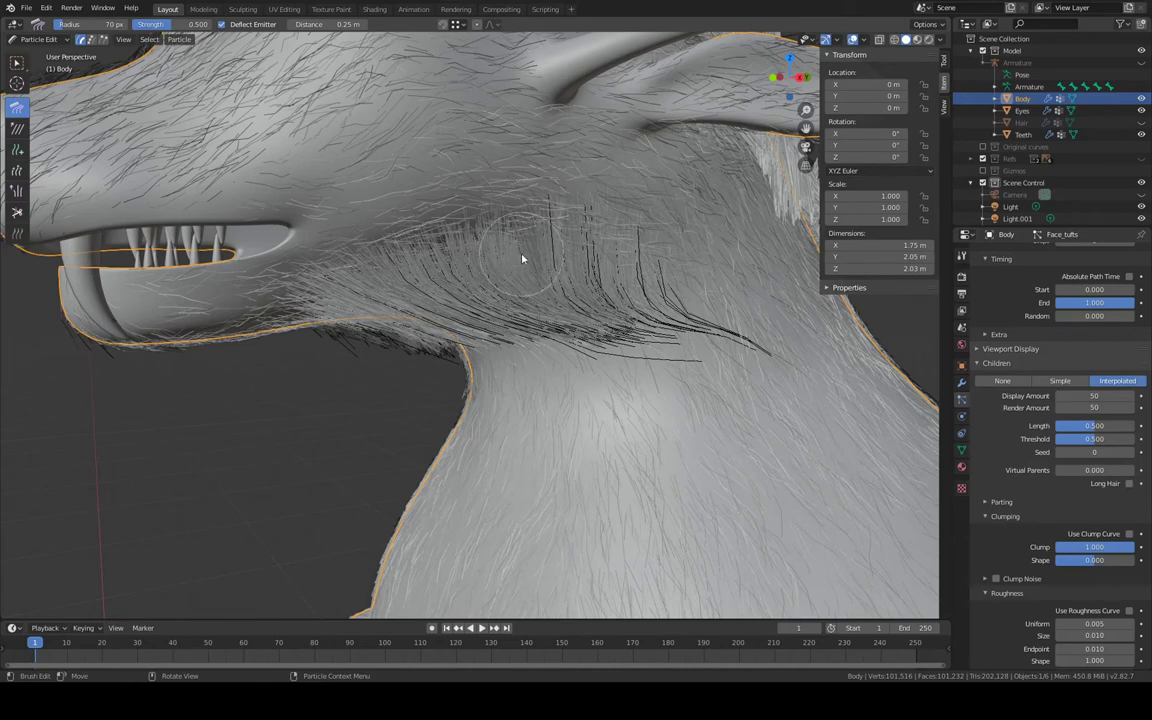
{"action": "left_click_drag", "start_coordinate": [521, 349], "coordinate": [519, 417]}
{"action": "left_click_drag", "start_coordinate": [517, 357], "coordinate": [520, 394]}
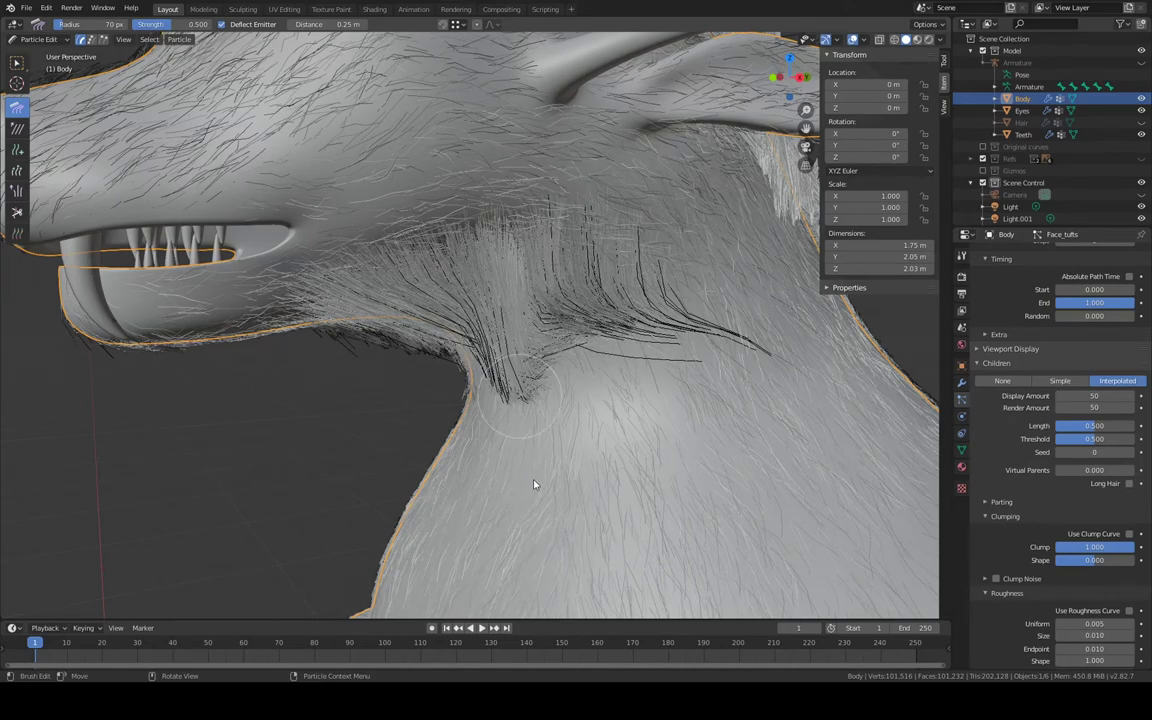
{"action": "mouse_move", "coordinate": [625, 270]}
{"action": "left_mouse_down"}
{"action": "mouse_move", "coordinate": [586, 265]}
{"action": "mouse_move", "coordinate": [609, 440]}
{"action": "left_mouse_up"}
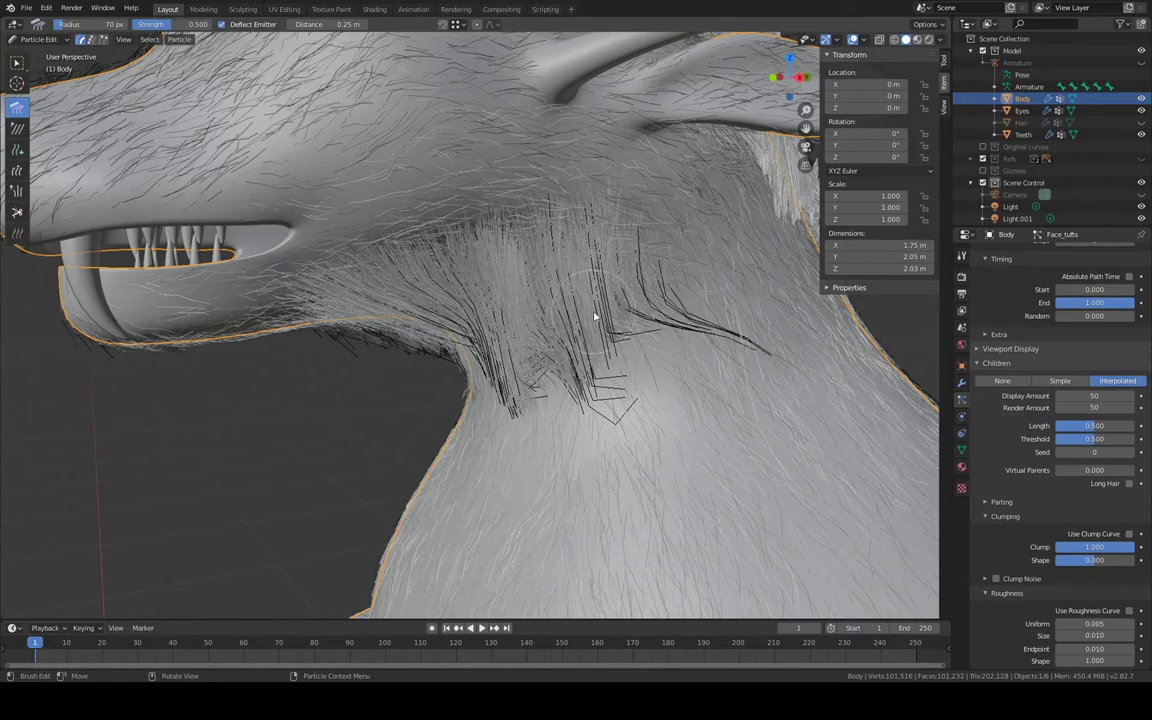
{"action": "mouse_move", "coordinate": [594, 317]}
{"action": "middle_mouse_down"}
{"action": "mouse_move", "coordinate": [730, 301]}
{"action": "mouse_move", "coordinate": [620, 327]}
{"action": "mouse_move", "coordinate": [649, 360]}
{"action": "middle_mouse_up"}
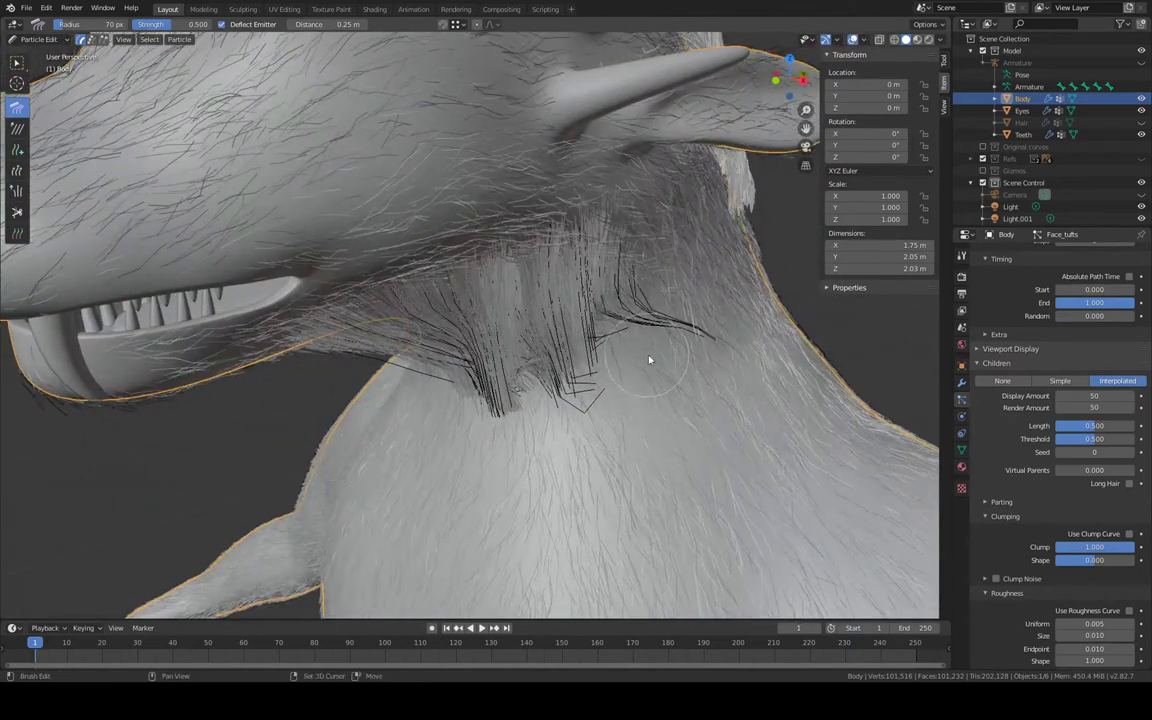
Hide Main_fur in the viewport and choose Delete Edit for the Face_tufts grooming.
{"action": "scroll", "coordinate": [1100, 300], "scroll_direction": "up", "scroll_amount": 5}
{"action": "scroll", "coordinate": [1102, 287], "scroll_direction": "up", "scroll_amount": 5}
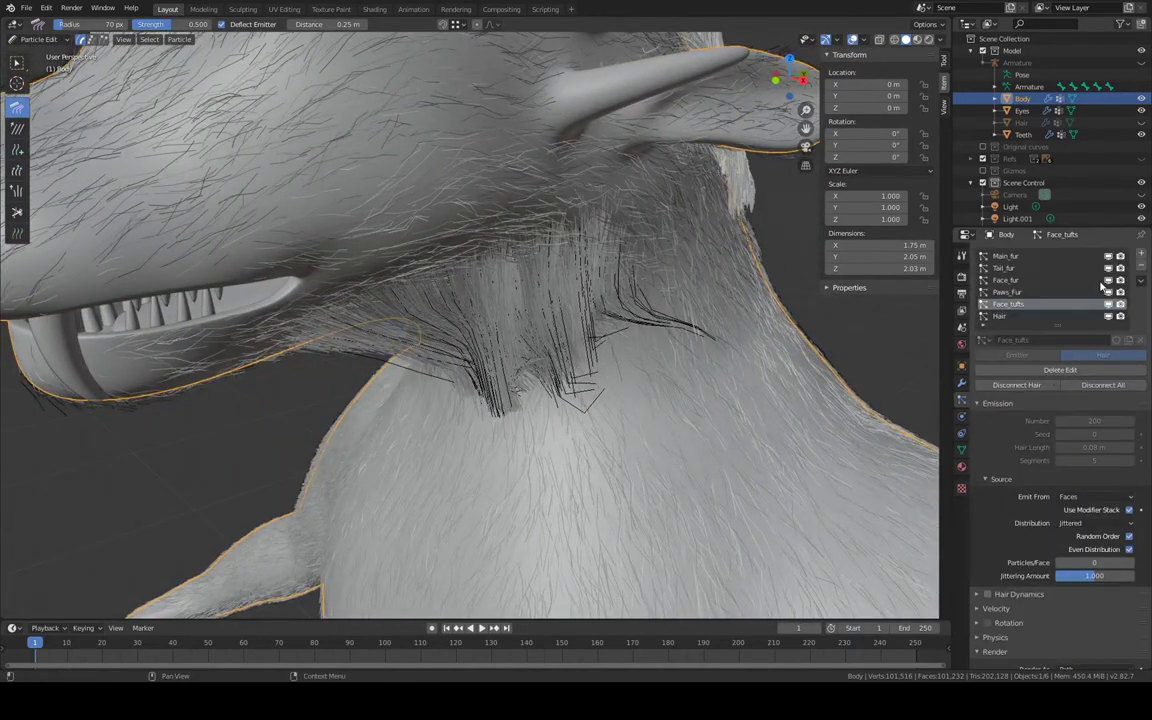
{"action": "left_click", "coordinate": [1108, 256]}
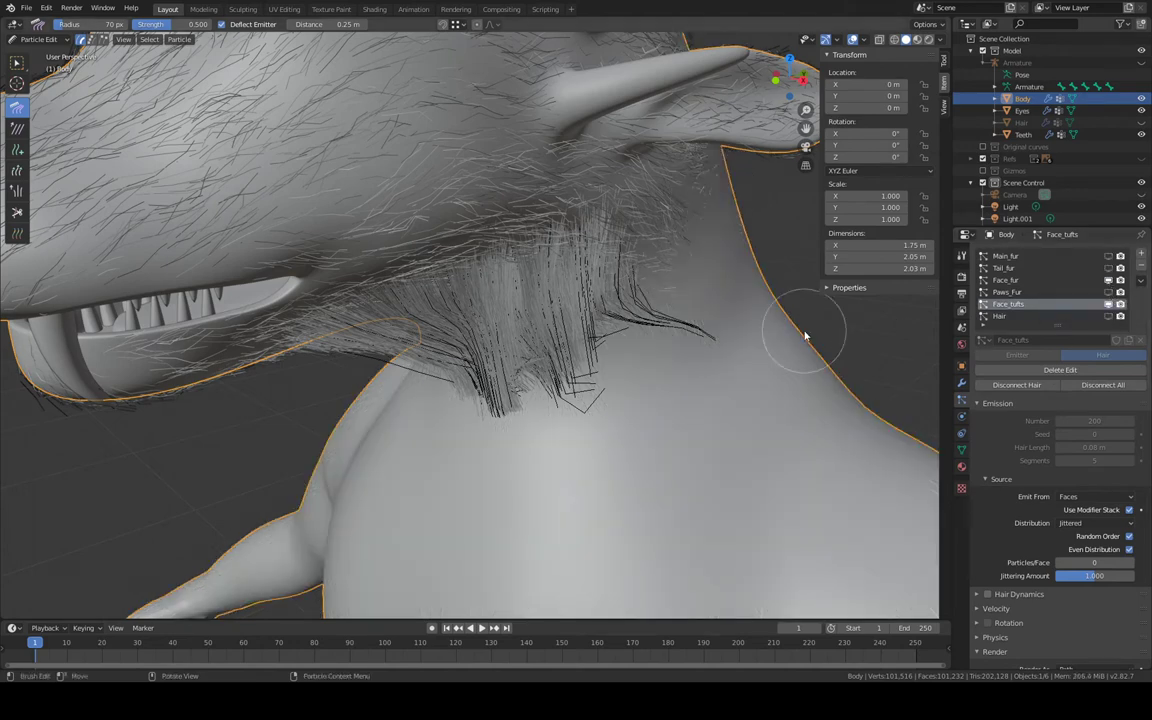
{"action": "mouse_move", "coordinate": [805, 334]}
{"action": "middle_mouse_down"}
{"action": "mouse_move", "coordinate": [843, 207]}
{"action": "mouse_move", "coordinate": [765, 249]}
{"action": "middle_mouse_up"}
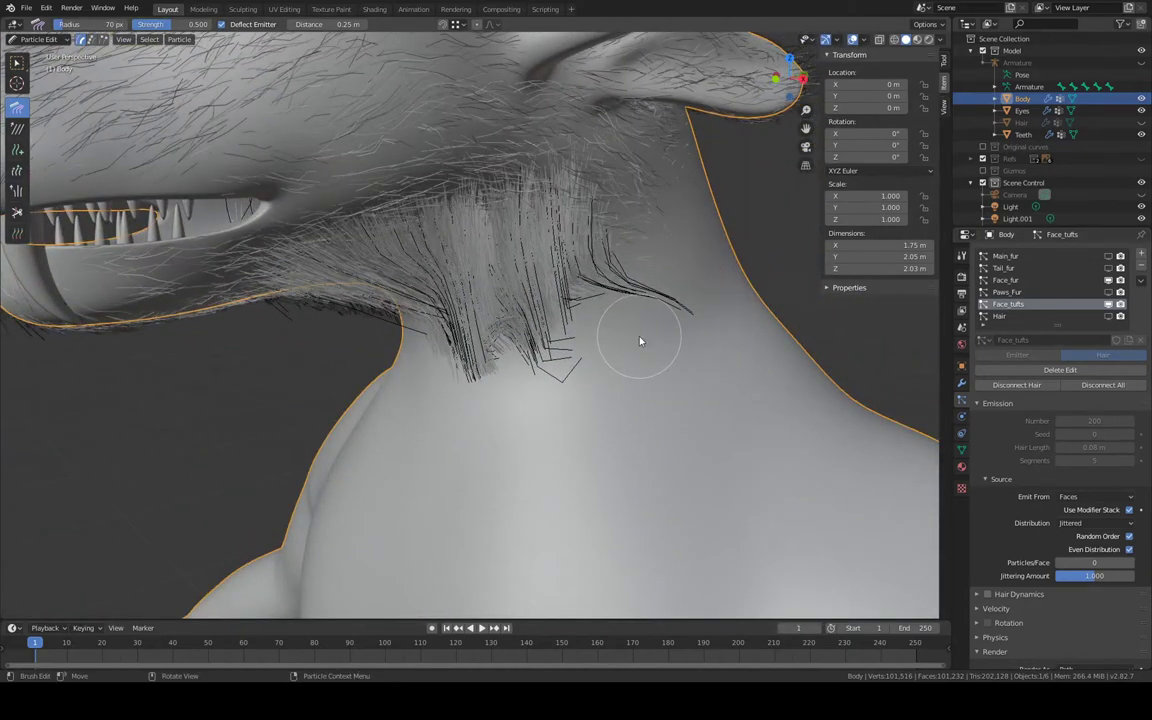
{"action": "left_click", "coordinate": [1073, 371]}
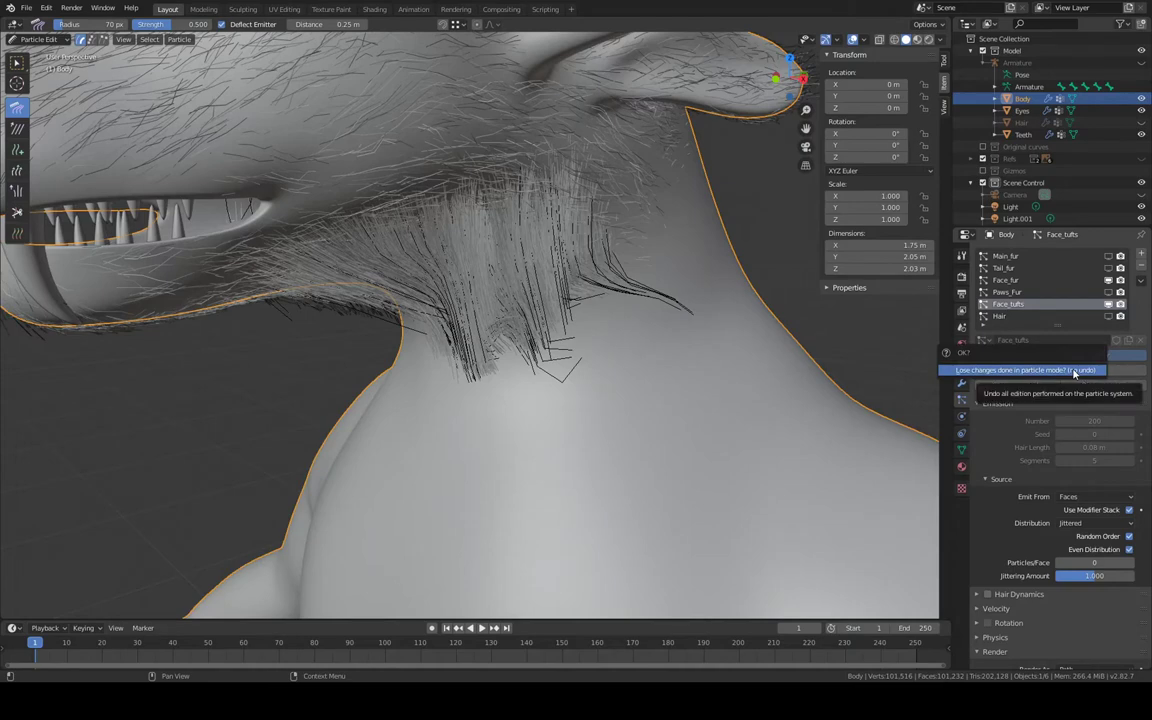
Confirm discarding the particle edits and return to Object Mode.
{"action": "left_click", "coordinate": [1054, 371]}
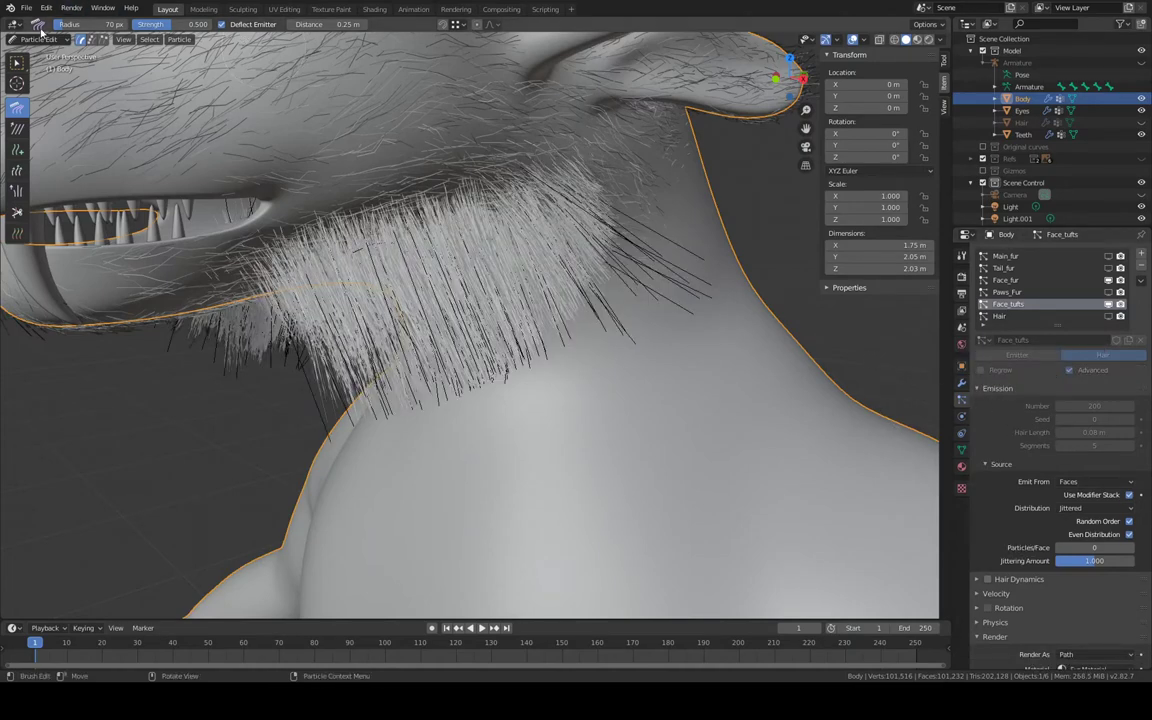
{"action": "left_click", "coordinate": [38, 39]}
{"action": "left_click", "coordinate": [42, 39]}
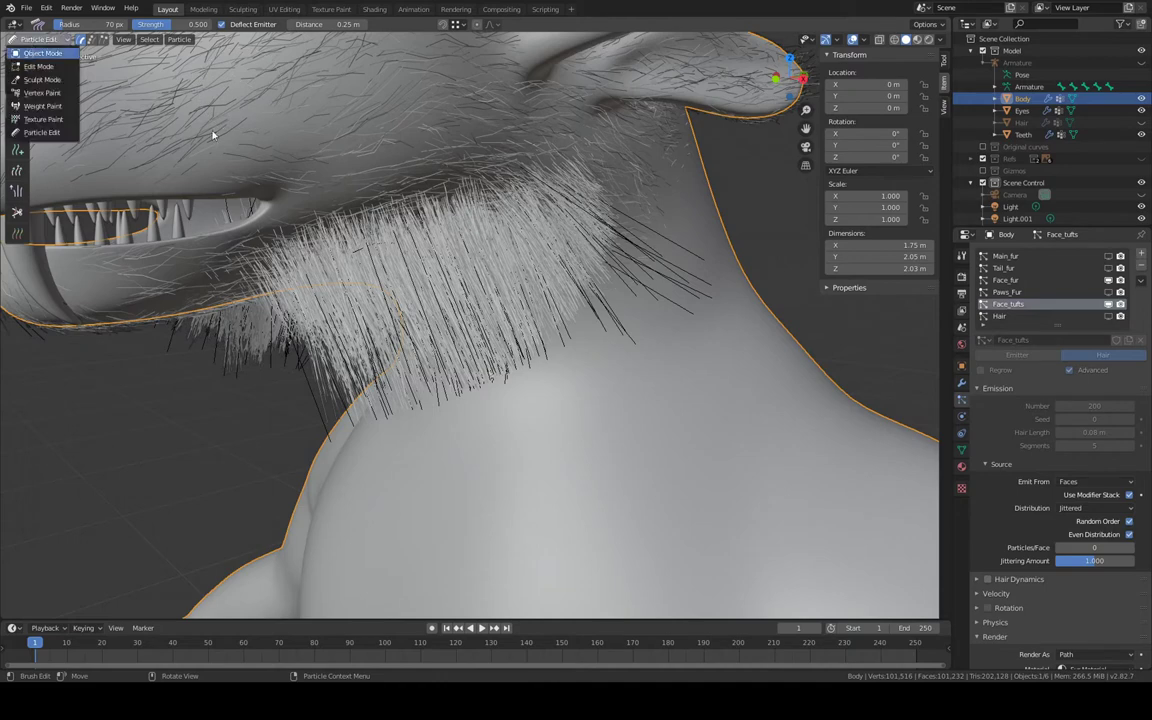
{"action": "key", "text": "Return"}
Set the Face_tufts emission number to 50 hairs.
{"action": "left_click", "coordinate": [1113, 406]}
{"action": "type", "text": "50"}
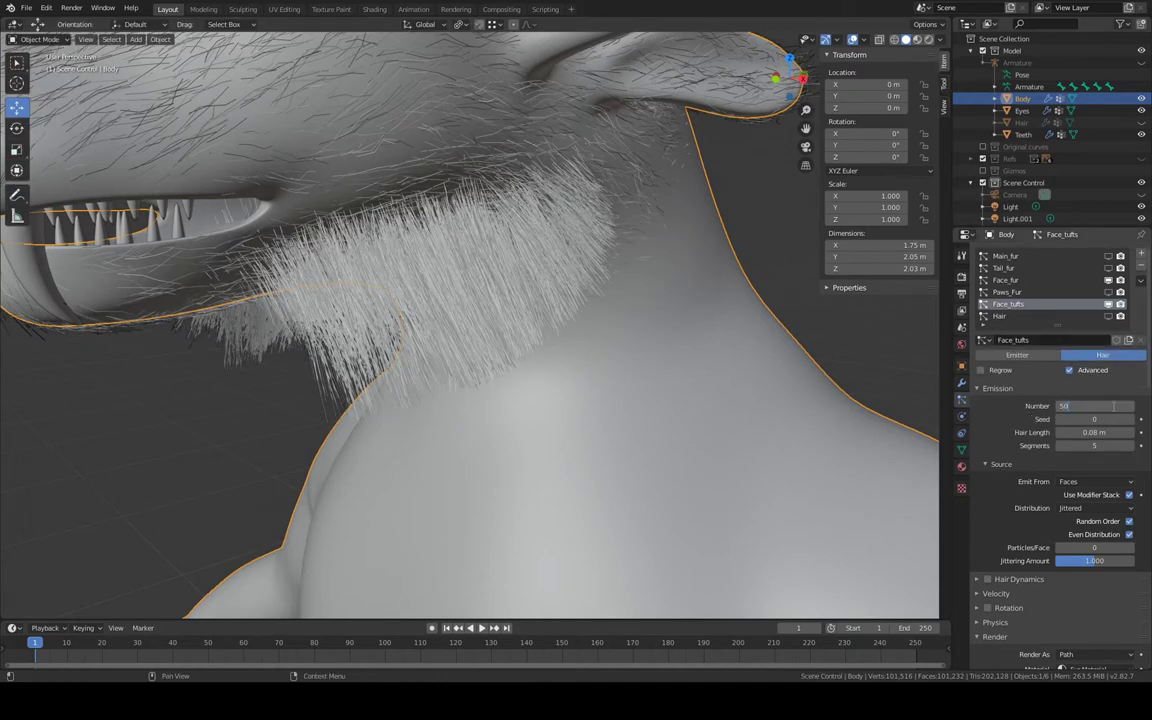
{"action": "key", "text": "Return"}
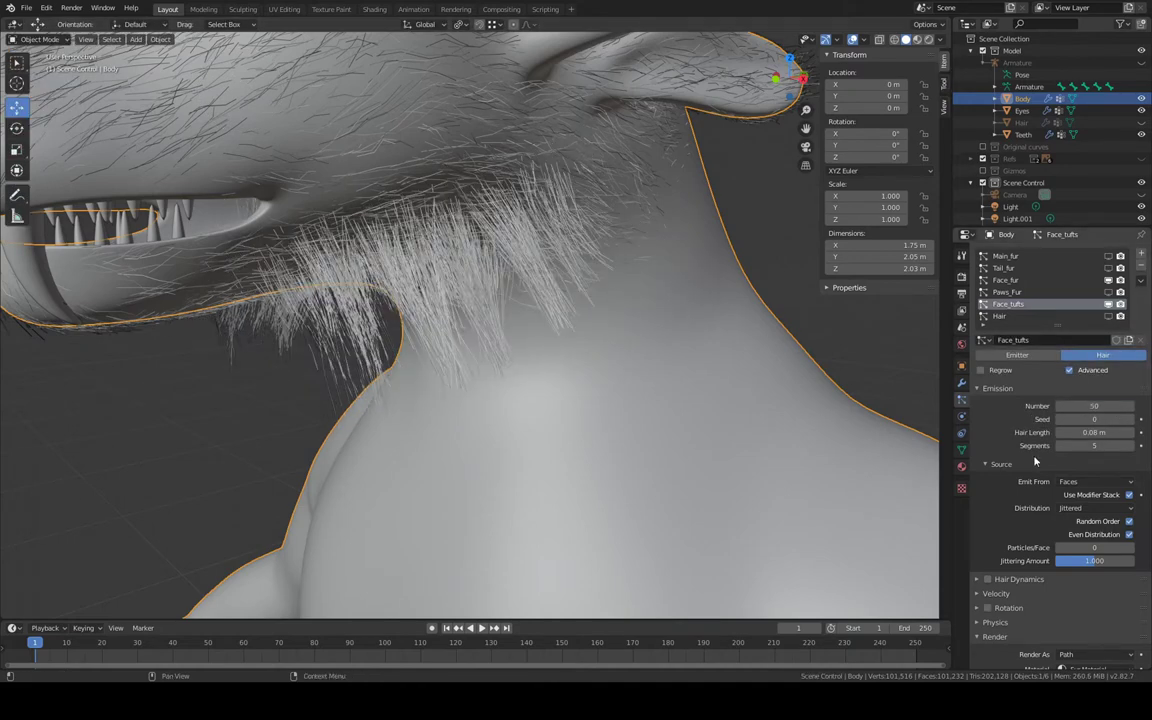
Set the children Display Amount and Render Amount both to 100.
{"action": "scroll", "coordinate": [1033, 460], "scroll_direction": "down", "scroll_amount": 7}
{"action": "scroll", "coordinate": [1033, 460], "scroll_direction": "down", "scroll_amount": 2}
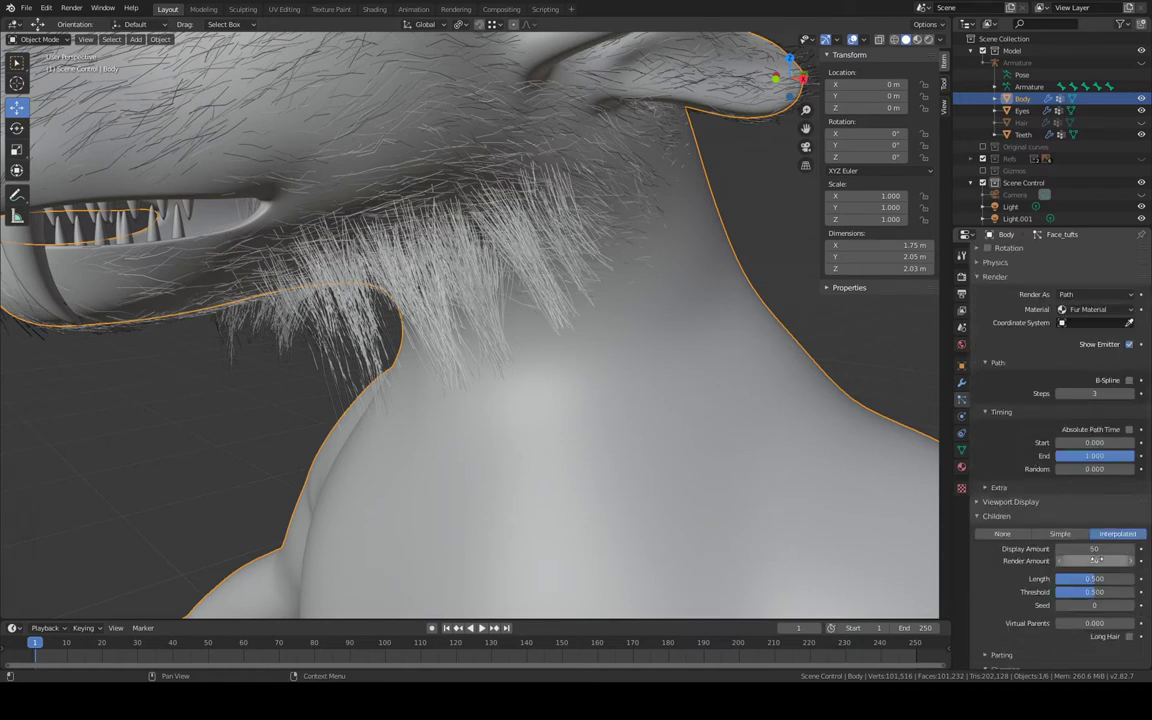
{"action": "left_click", "coordinate": [1100, 561]}
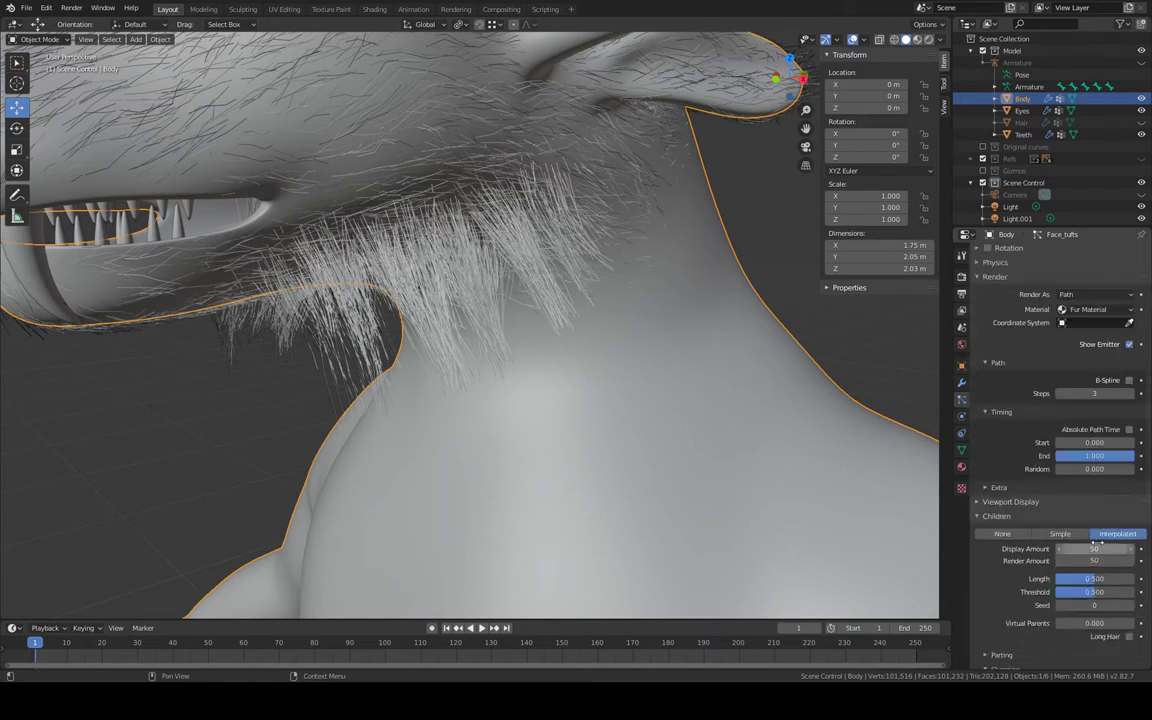
{"action": "double_click", "coordinate": [1100, 548]}
{"action": "type", "text": "100"}
{"action": "key", "text": "Return"}
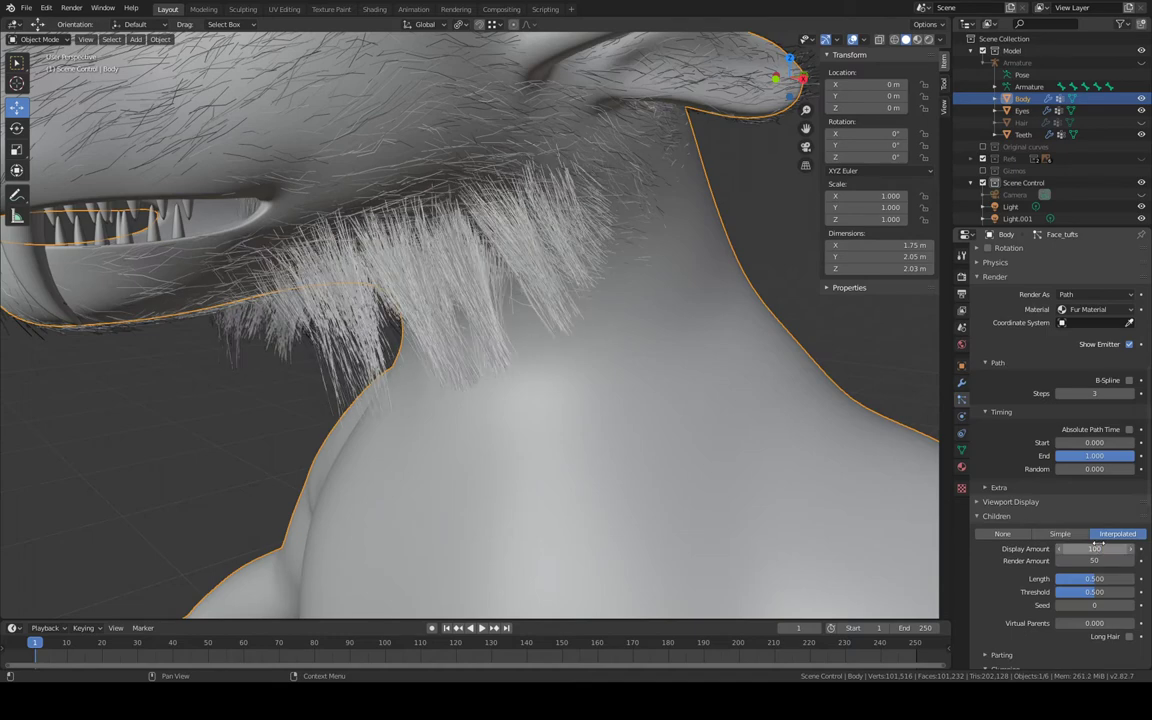
{"action": "double_click", "coordinate": [1102, 561]}
{"action": "type", "text": "100"}
{"action": "key", "text": "Return"}
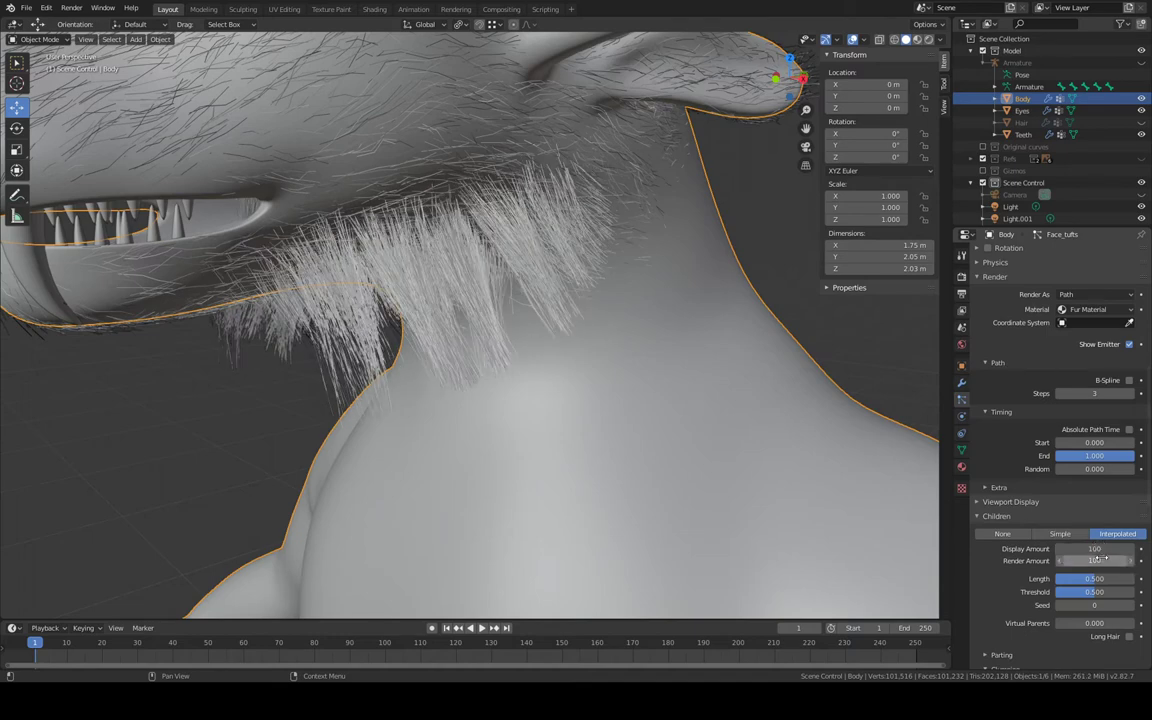
{"action": "mouse_move", "coordinate": [760, 420]}
{"action": "middle_mouse_down"}
{"action": "mouse_move", "coordinate": [643, 360]}
{"action": "mouse_move", "coordinate": [716, 307]}
{"action": "mouse_move", "coordinate": [576, 329]}
{"action": "mouse_move", "coordinate": [597, 319]}
{"action": "mouse_move", "coordinate": [475, 319]}
{"action": "mouse_move", "coordinate": [560, 300]}
{"action": "middle_mouse_up"}
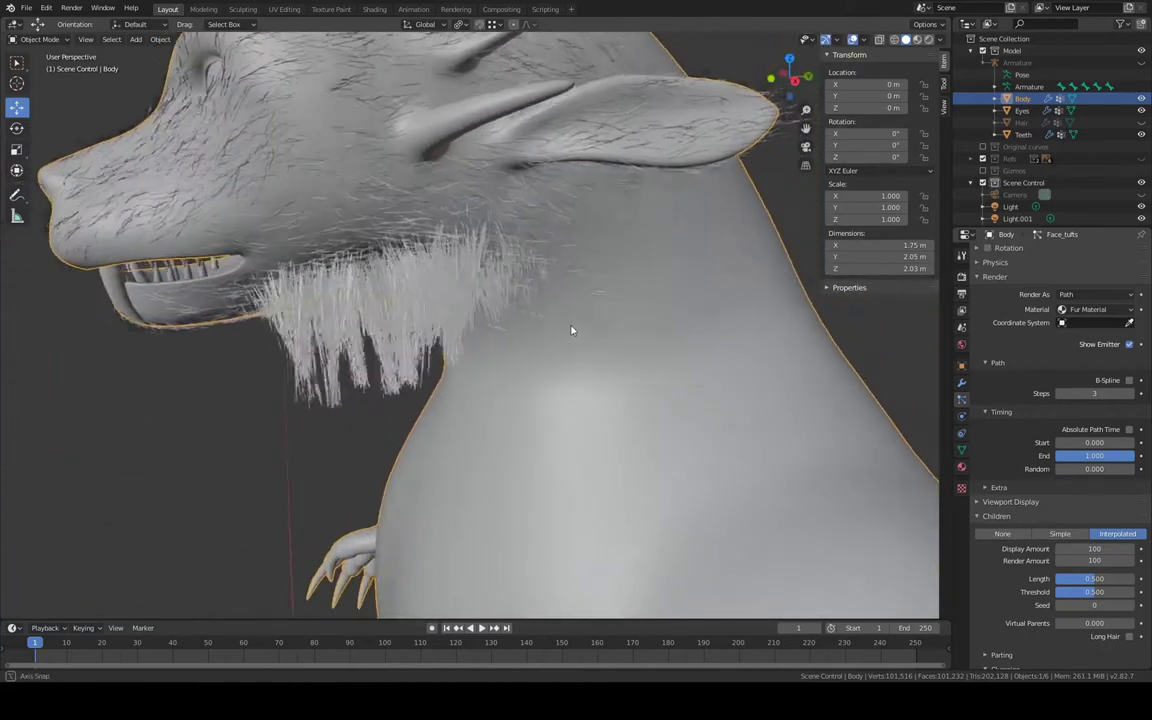
Lower the Face_tufts hair count to 40 and recheck the Hair Length.
{"action": "scroll", "coordinate": [993, 347], "scroll_direction": "up", "scroll_amount": 3}
{"action": "scroll", "coordinate": [1050, 380], "scroll_direction": "up", "scroll_amount": 8}
{"action": "left_click", "coordinate": [1102, 404]}
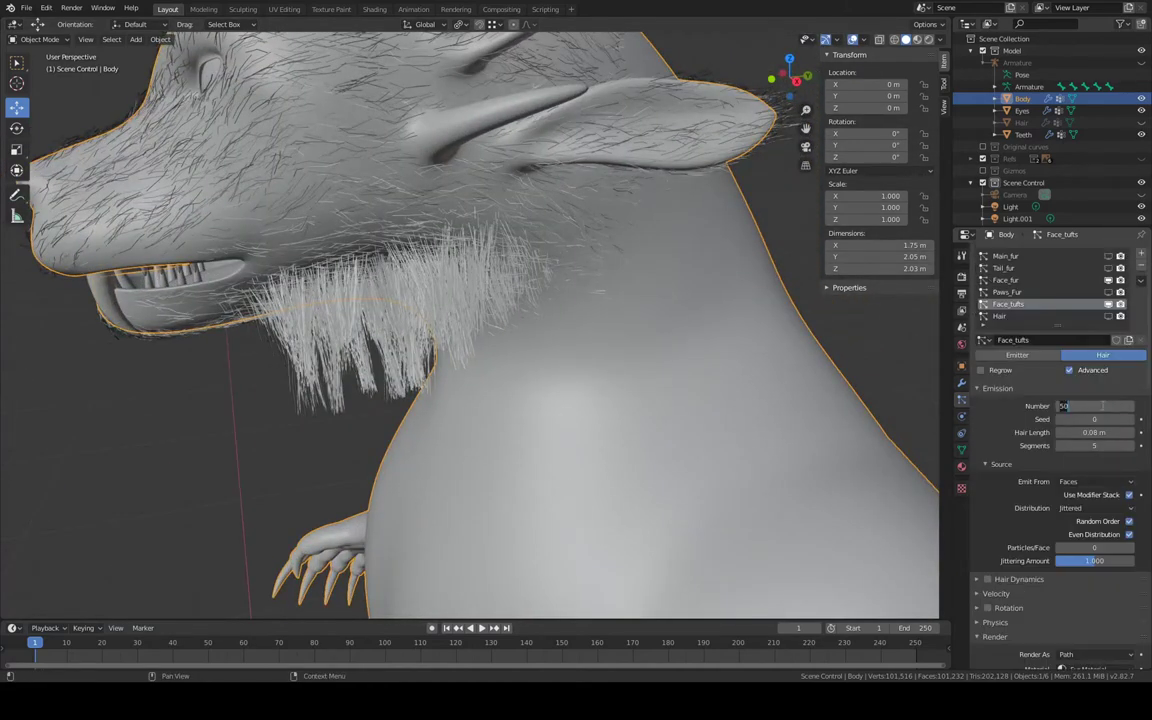
{"action": "type", "text": "40"}
{"action": "key", "text": "Return"}
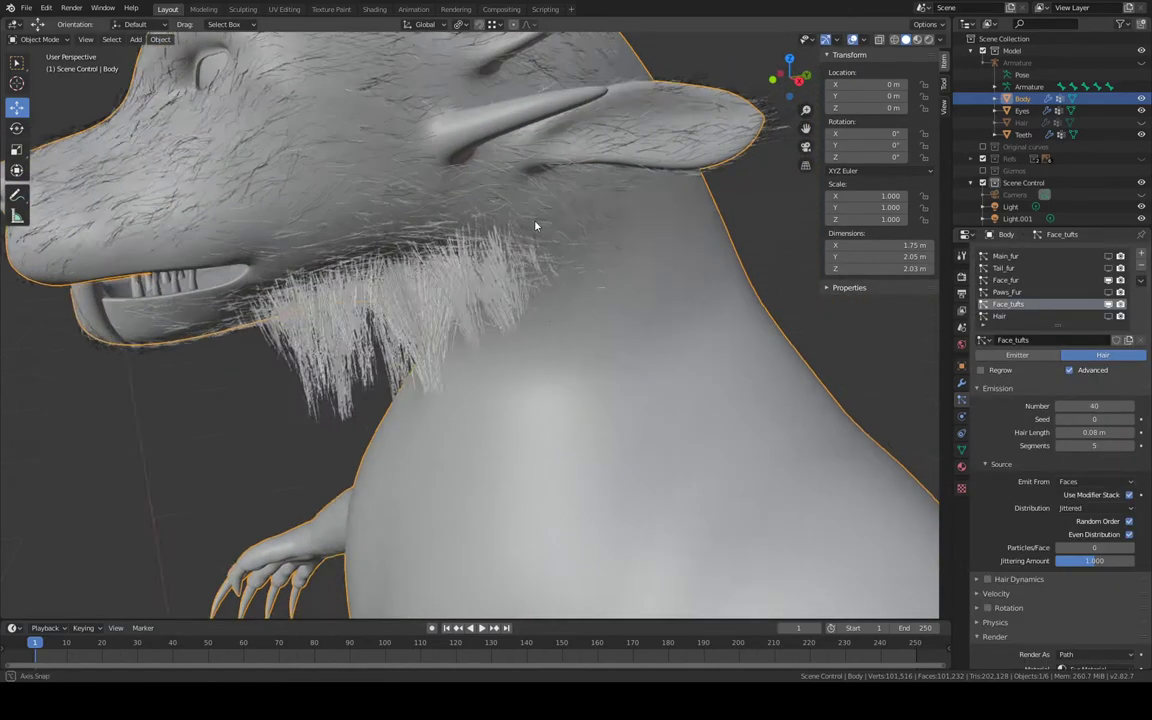
{"action": "mouse_move", "coordinate": [537, 226]}
{"action": "middle_mouse_down"}
{"action": "mouse_move", "coordinate": [586, 218]}
{"action": "mouse_move", "coordinate": [539, 218]}
{"action": "mouse_move", "coordinate": [481, 191]}
{"action": "middle_mouse_up"}
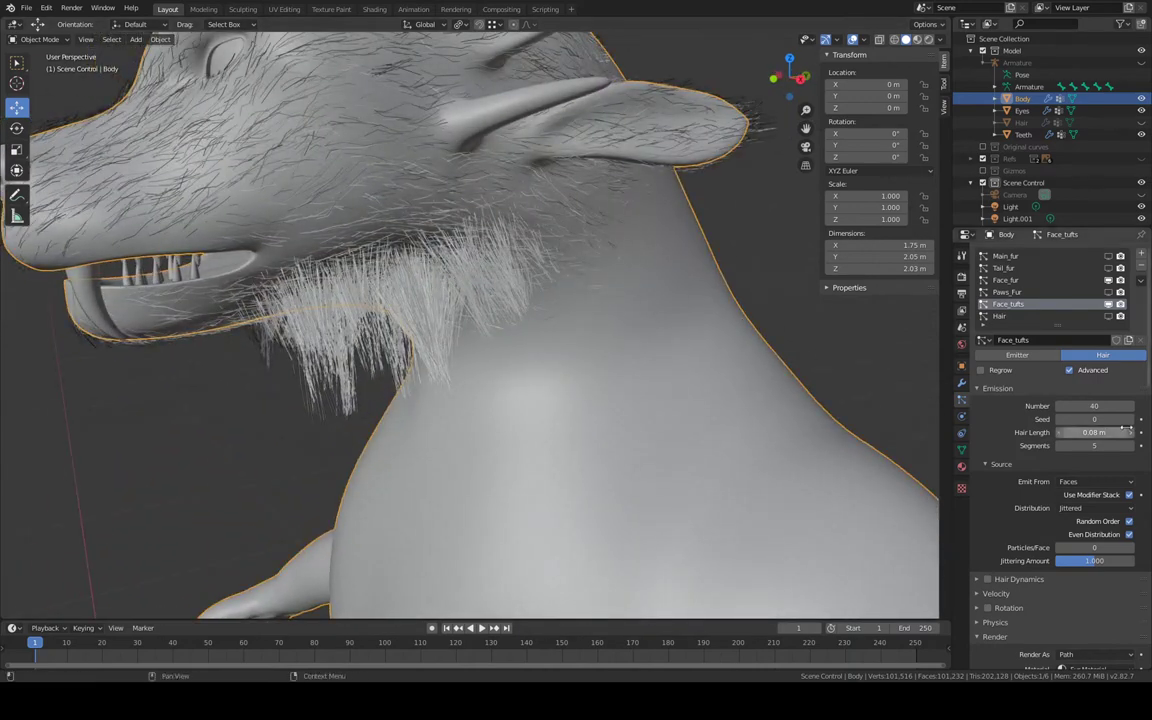
{"action": "left_click", "coordinate": [1117, 432]}
{"action": "key", "text": "Return"}
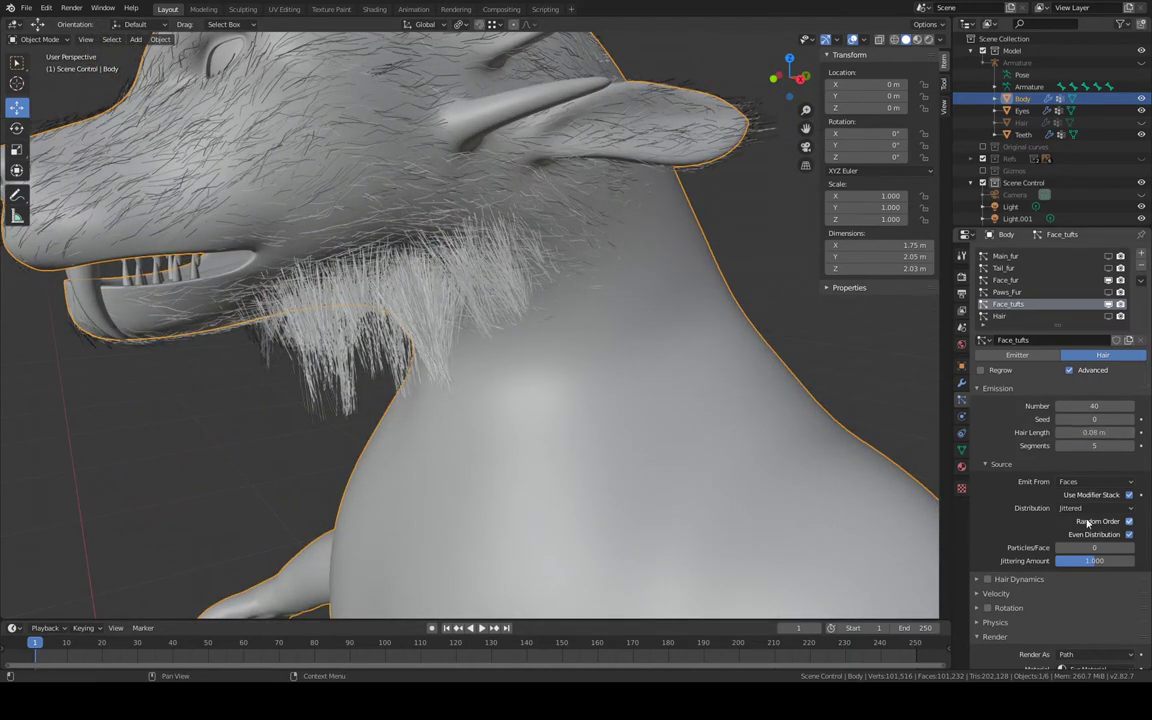
Shorten the tufts by dragging the path Timing End down to about 0.776.
{"action": "scroll", "coordinate": [1100, 480], "scroll_direction": "down", "scroll_amount": 2}
{"action": "scroll", "coordinate": [1095, 500], "scroll_direction": "down", "scroll_amount": 2}
{"action": "scroll", "coordinate": [1090, 524], "scroll_direction": "down", "scroll_amount": 2}
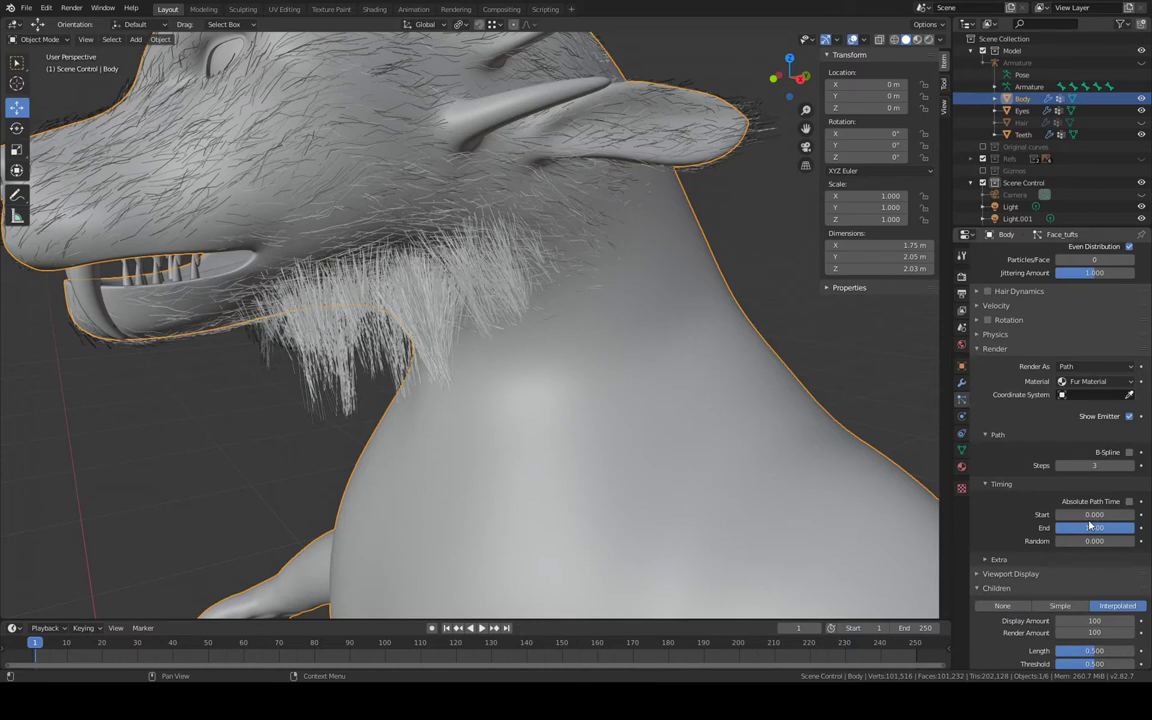
{"action": "scroll", "coordinate": [1090, 522], "scroll_direction": "down", "scroll_amount": 2}
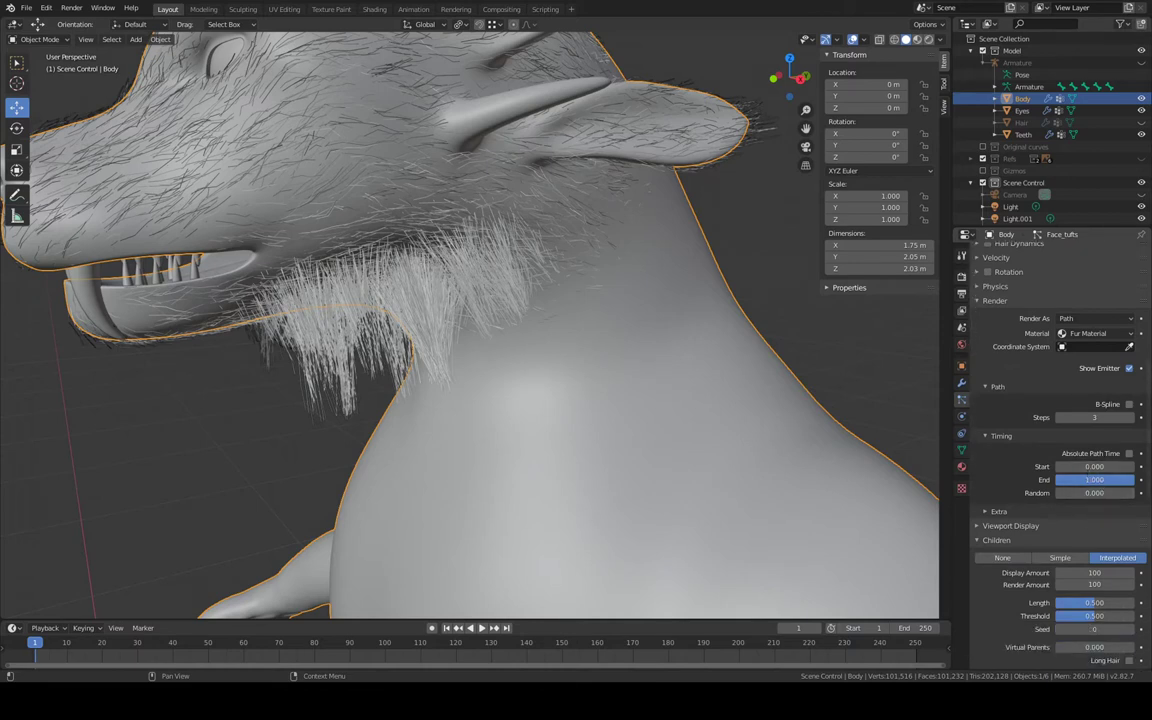
{"action": "left_click_drag", "start_coordinate": [1095, 480], "coordinate": [1062, 480]}
{"action": "type", "text": "0.8"}
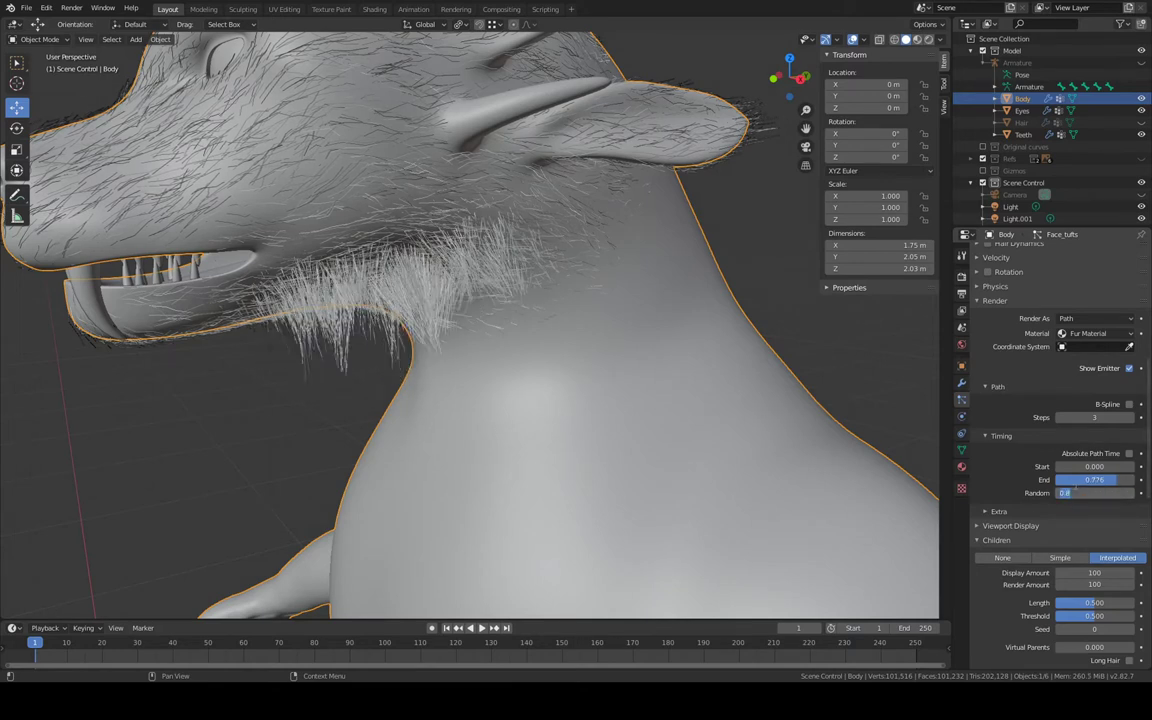
Set Random timing to 0.8 and compare path End values using undo and redo.
{"action": "key", "text": "Return"}
{"action": "key", "text": "BackSpace"}
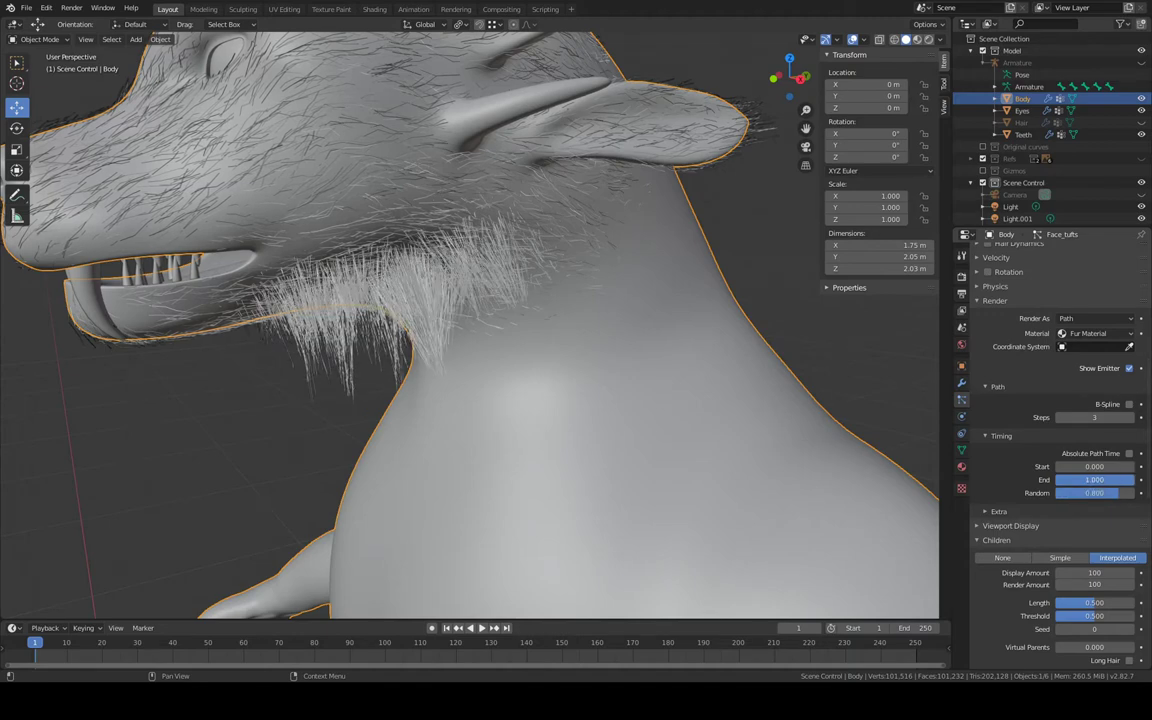
{"action": "key", "text": "BackSpace"}
{"action": "key", "text": "ctrl+z"}
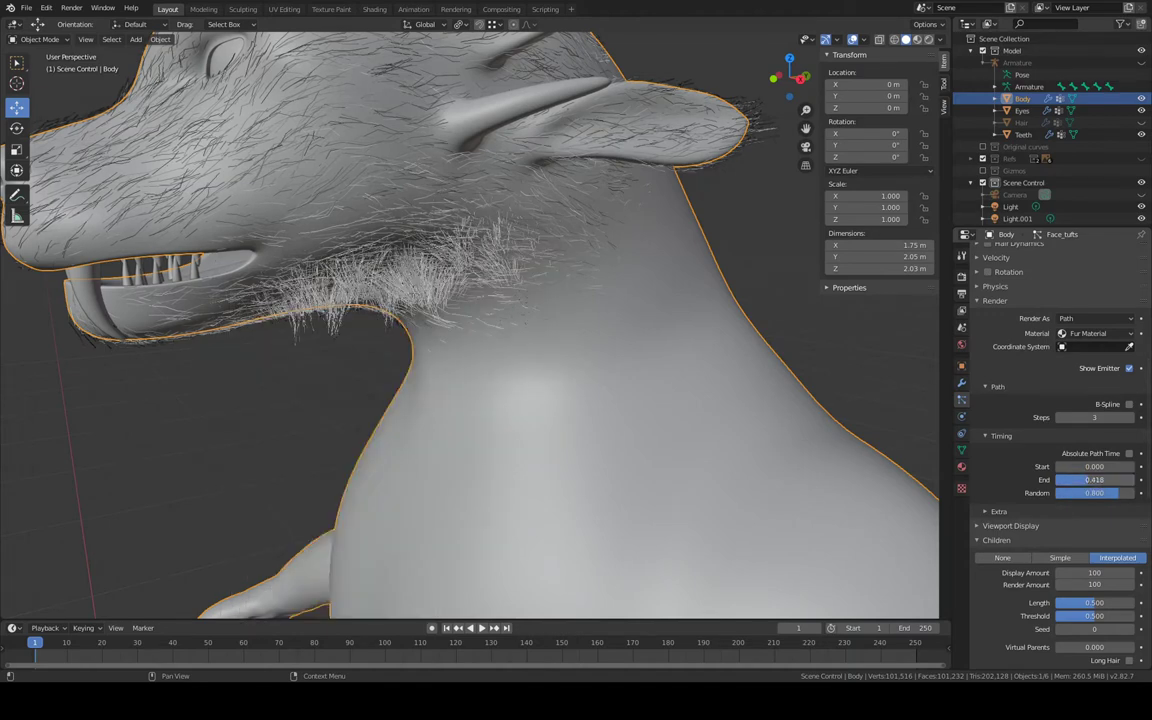
{"action": "key", "text": "ctrl+shift+z"}
Set the Face_tufts path Timing End back to 1.000.
{"action": "scroll", "coordinate": [684, 442], "scroll_direction": "down", "scroll_amount": 6}
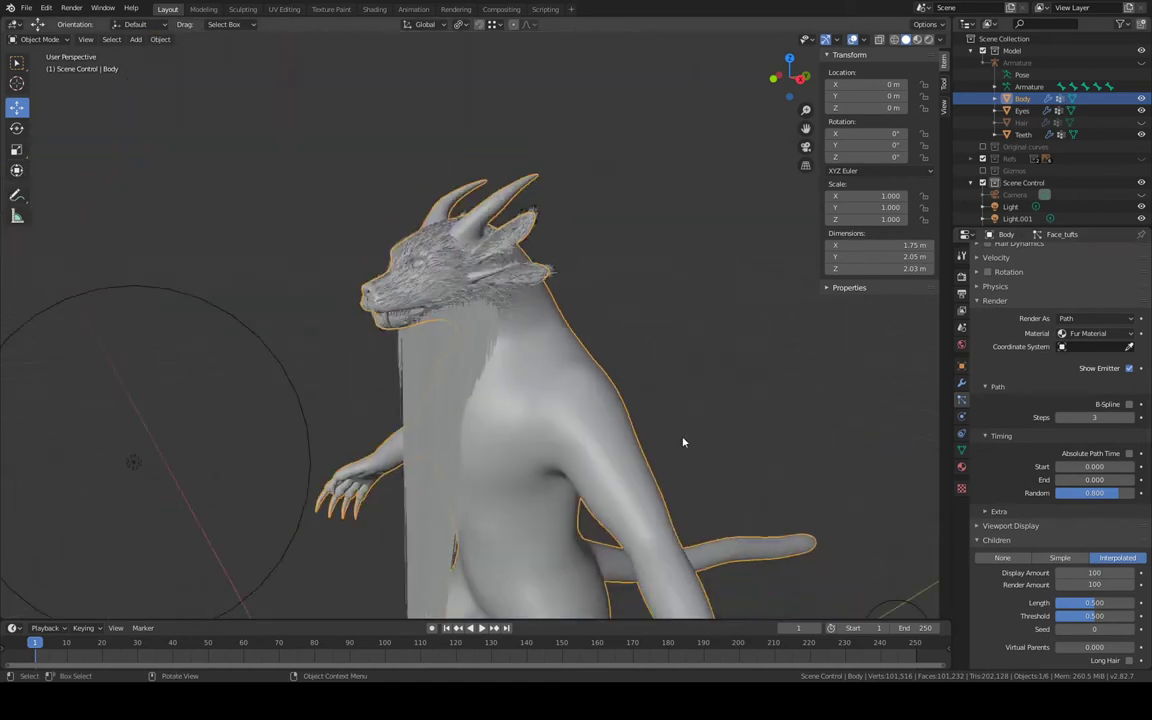
{"action": "scroll", "coordinate": [684, 442], "scroll_direction": "down", "scroll_amount": 5}
{"action": "scroll", "coordinate": [684, 442], "scroll_direction": "up", "scroll_amount": 2}
{"action": "scroll", "coordinate": [684, 442], "scroll_direction": "up", "scroll_amount": 4}
{"action": "middle_click_drag", "start_coordinate": [684, 440], "coordinate": [650, 476]}
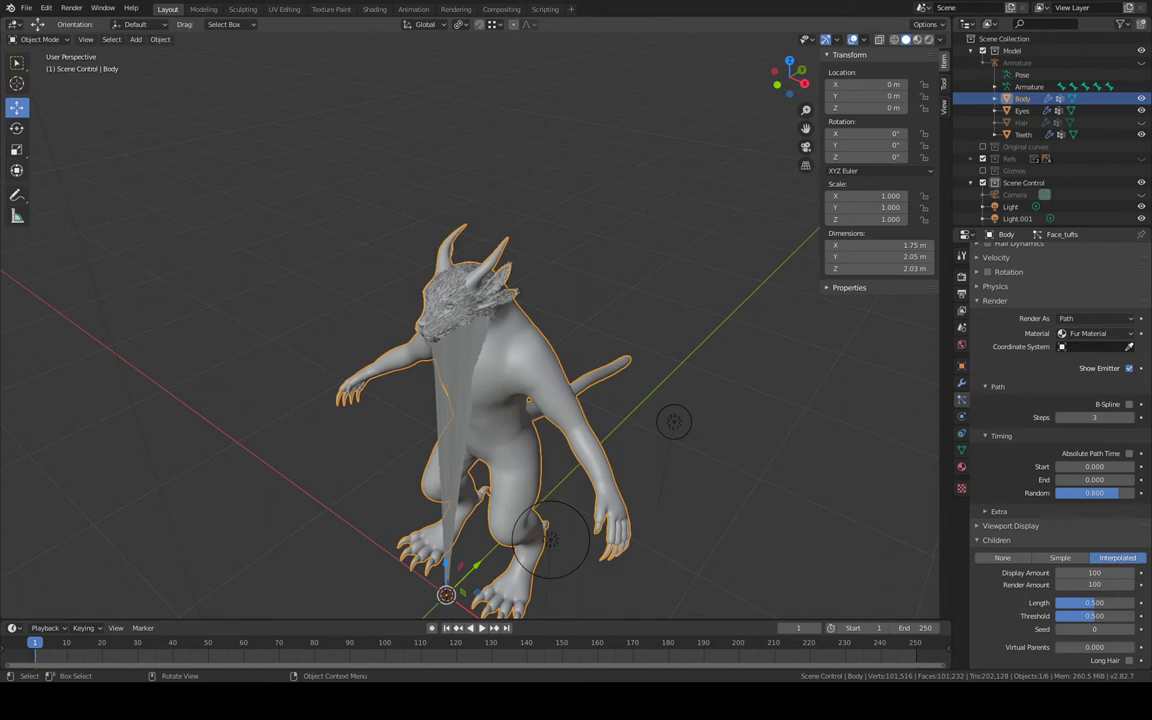
{"action": "mouse_move", "coordinate": [528, 400]}
{"action": "middle_mouse_down"}
{"action": "mouse_move", "coordinate": [407, 323]}
{"action": "mouse_move", "coordinate": [490, 374]}
{"action": "middle_mouse_up"}
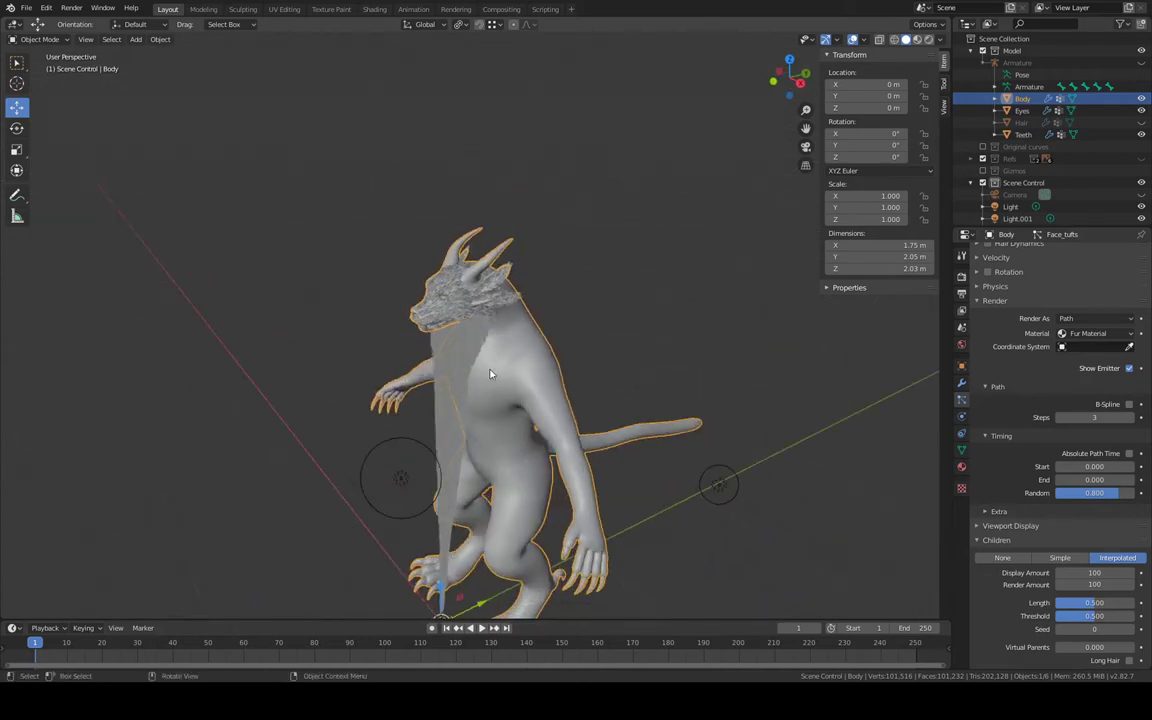
{"action": "scroll", "coordinate": [475, 325], "scroll_direction": "up", "scroll_amount": 1}
{"action": "scroll", "coordinate": [481, 327], "scroll_direction": "up", "scroll_amount": 2}
{"action": "scroll", "coordinate": [496, 327], "scroll_direction": "up", "scroll_amount": 2}
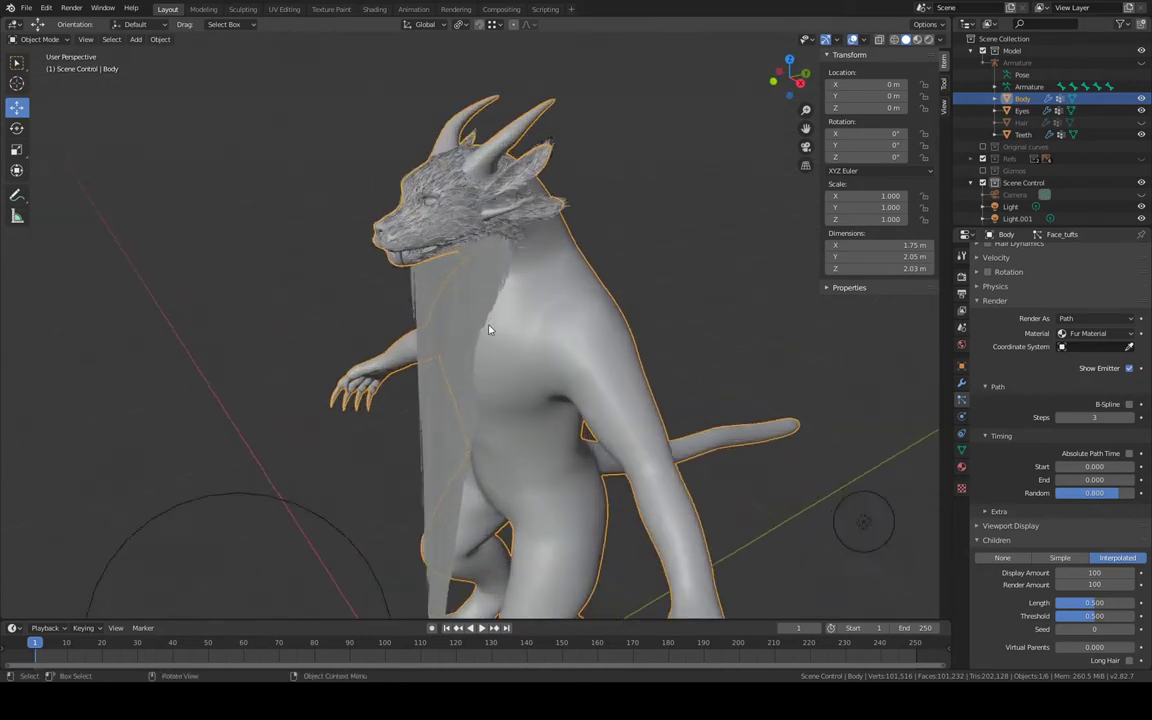
{"action": "scroll", "coordinate": [569, 337], "scroll_direction": "up", "scroll_amount": 2}
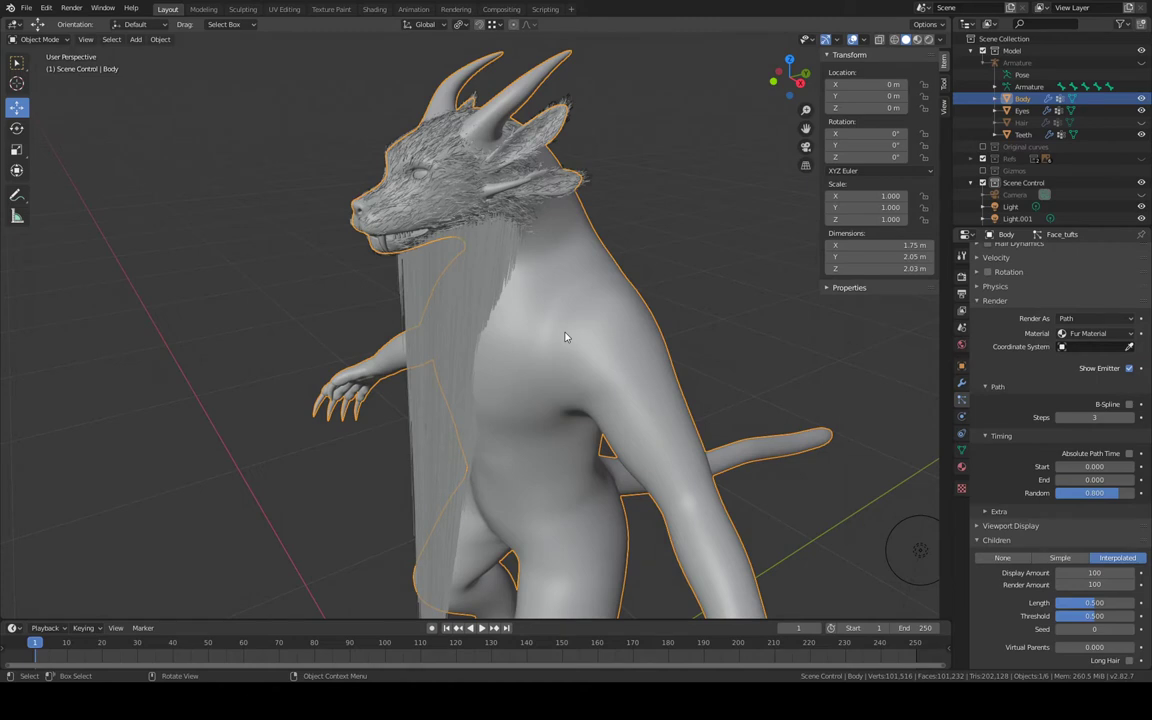
{"action": "left_click", "coordinate": [1099, 479]}
{"action": "type", "text": "1.000"}
{"action": "key", "text": "Return"}
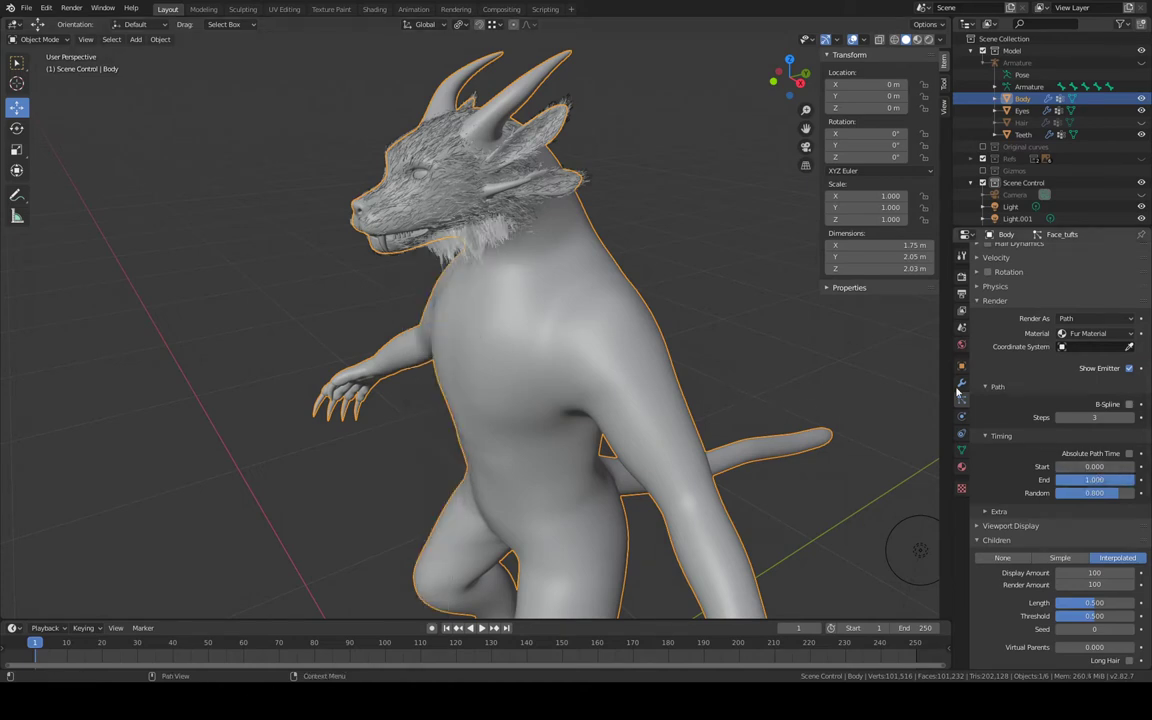
Orbit and zoom the viewport in close on the head and torso.
{"action": "middle_click_drag", "start_coordinate": [648, 260], "coordinate": [576, 367]}
{"action": "scroll", "coordinate": [560, 305], "scroll_direction": "up", "scroll_amount": 2}
{"action": "scroll", "coordinate": [560, 305], "scroll_direction": "up", "scroll_amount": 1}
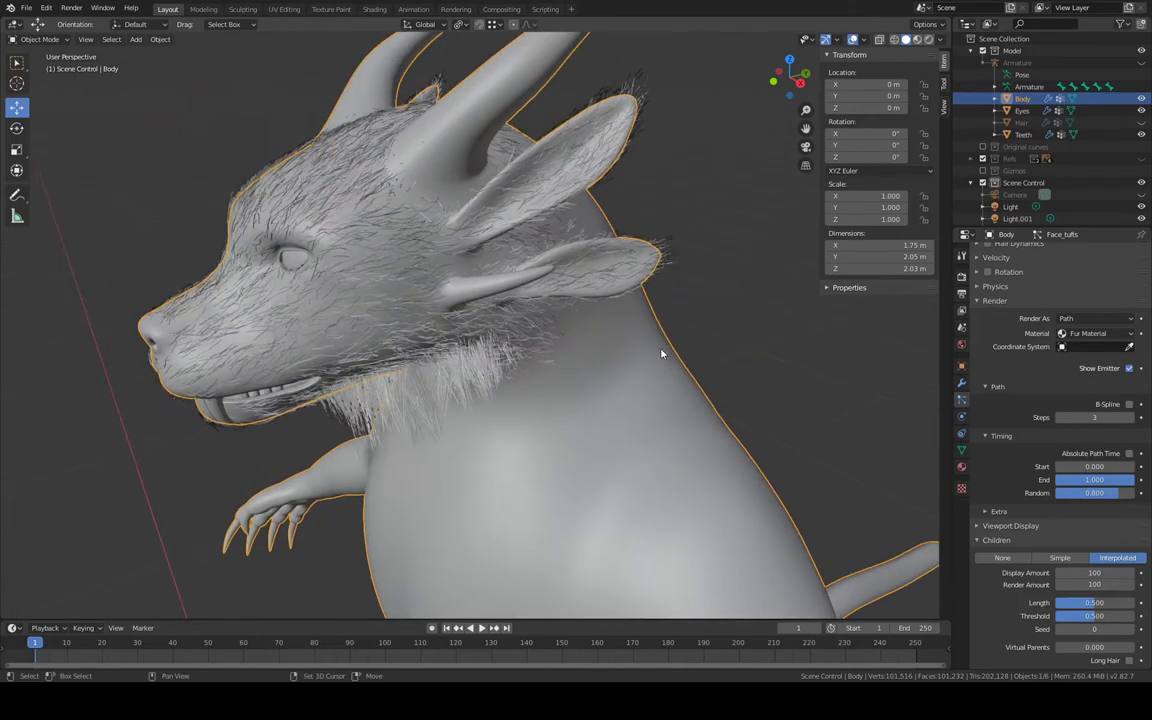
{"action": "scroll", "coordinate": [600, 315], "scroll_direction": "up", "scroll_amount": 1}
{"action": "scroll", "coordinate": [625, 325], "scroll_direction": "up", "scroll_amount": 1}
{"action": "scroll", "coordinate": [700, 350], "scroll_direction": "up", "scroll_amount": 1}
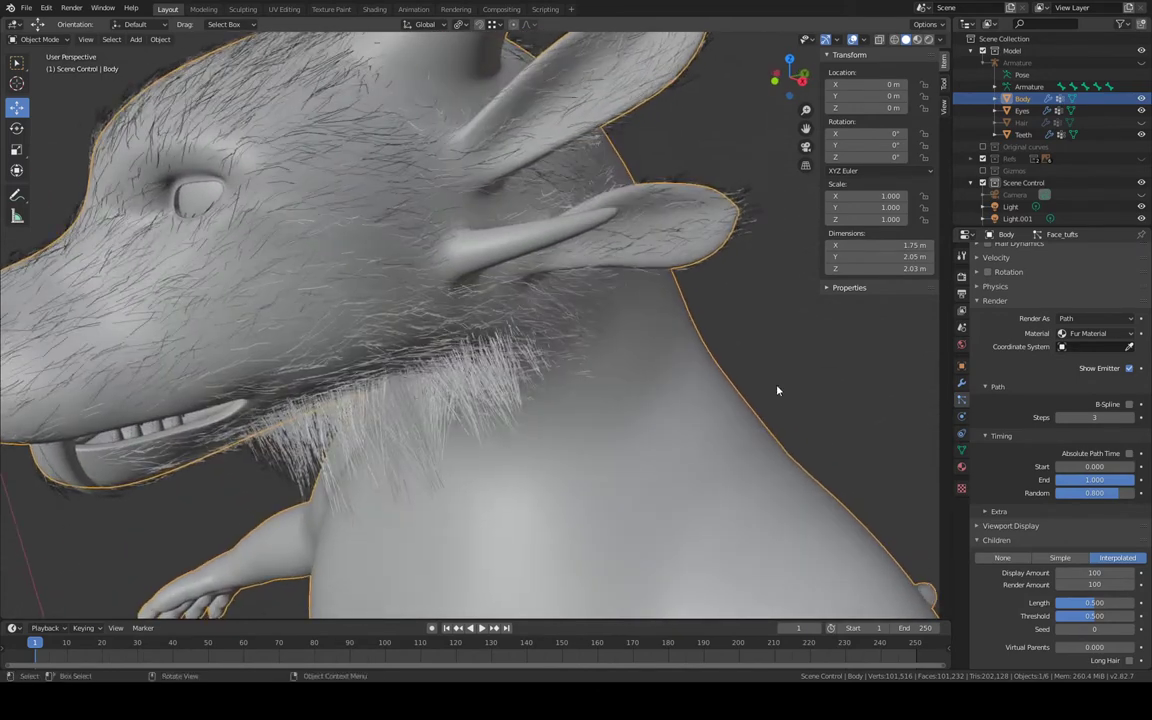
Set the tufts' path Timing Start to 0.100 and End to 0.900.
{"action": "left_click", "coordinate": [1096, 466]}
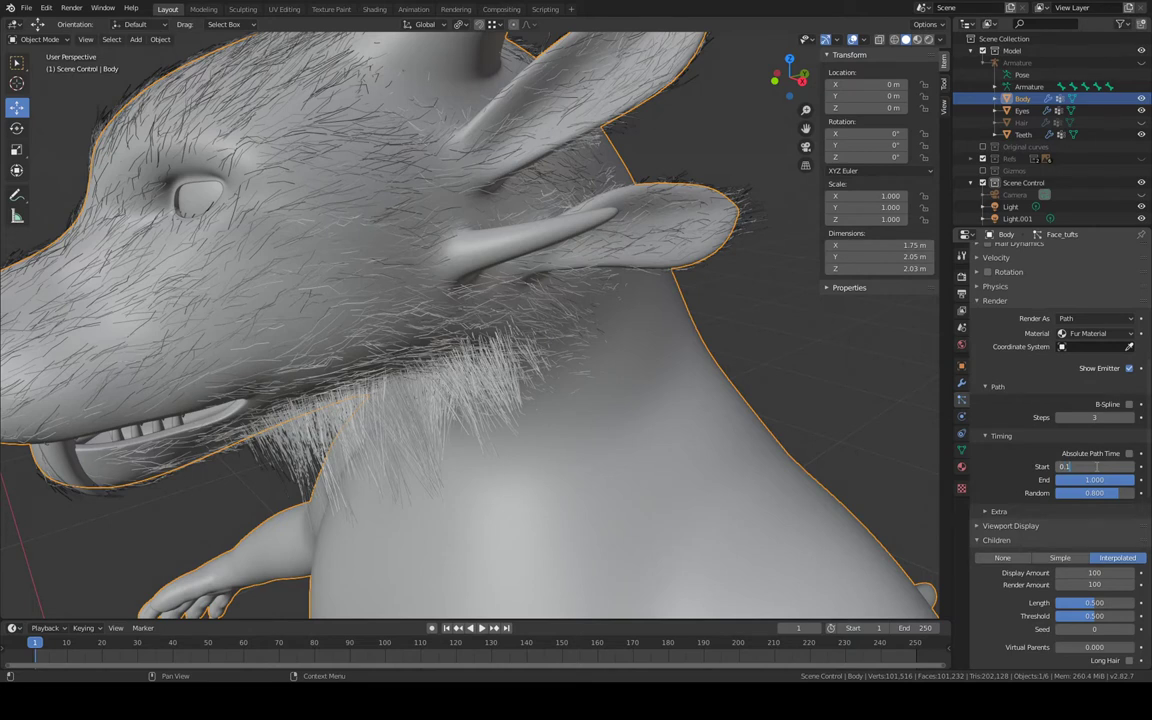
{"action": "key", "text": "Return"}
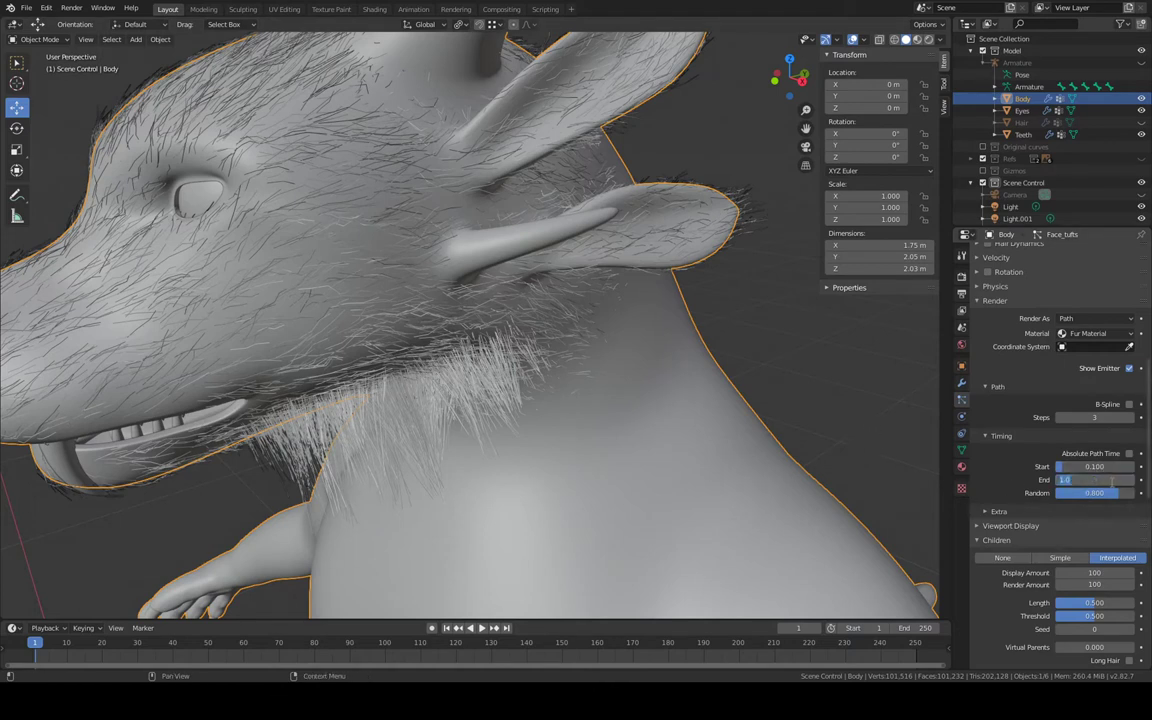
{"action": "type", "text": "0.9"}
{"action": "key", "text": "Return"}
Orbit to a close view under the jaw and open the interaction mode menu.
{"action": "mouse_move", "coordinate": [526, 305]}
{"action": "middle_mouse_down"}
{"action": "mouse_move", "coordinate": [392, 243]}
{"action": "mouse_move", "coordinate": [497, 270]}
{"action": "mouse_move", "coordinate": [604, 272]}
{"action": "mouse_move", "coordinate": [650, 347]}
{"action": "middle_mouse_up"}
{"action": "scroll", "coordinate": [604, 272], "scroll_direction": "down", "scroll_amount": 4}
{"action": "scroll", "coordinate": [1082, 515], "scroll_direction": "down", "scroll_amount": 1}
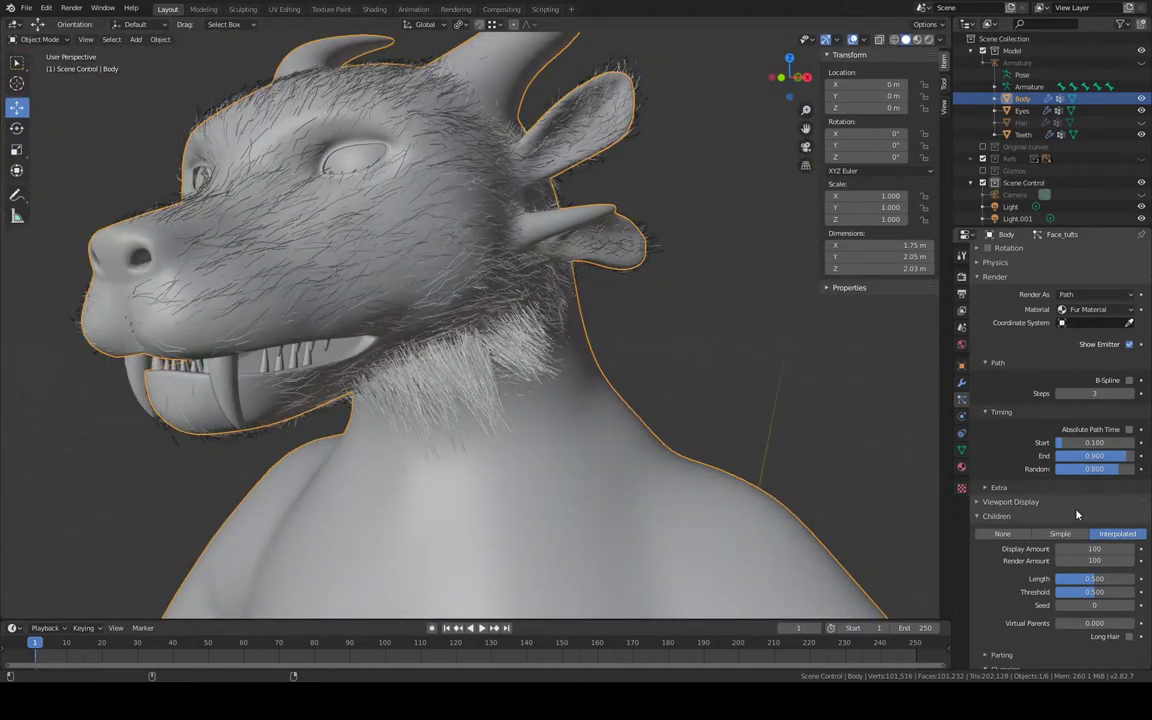
{"action": "scroll", "coordinate": [1069, 494], "scroll_direction": "down", "scroll_amount": 6}
{"action": "scroll", "coordinate": [1070, 505], "scroll_direction": "down", "scroll_amount": 2}
{"action": "scroll", "coordinate": [1070, 514], "scroll_direction": "down", "scroll_amount": 4}
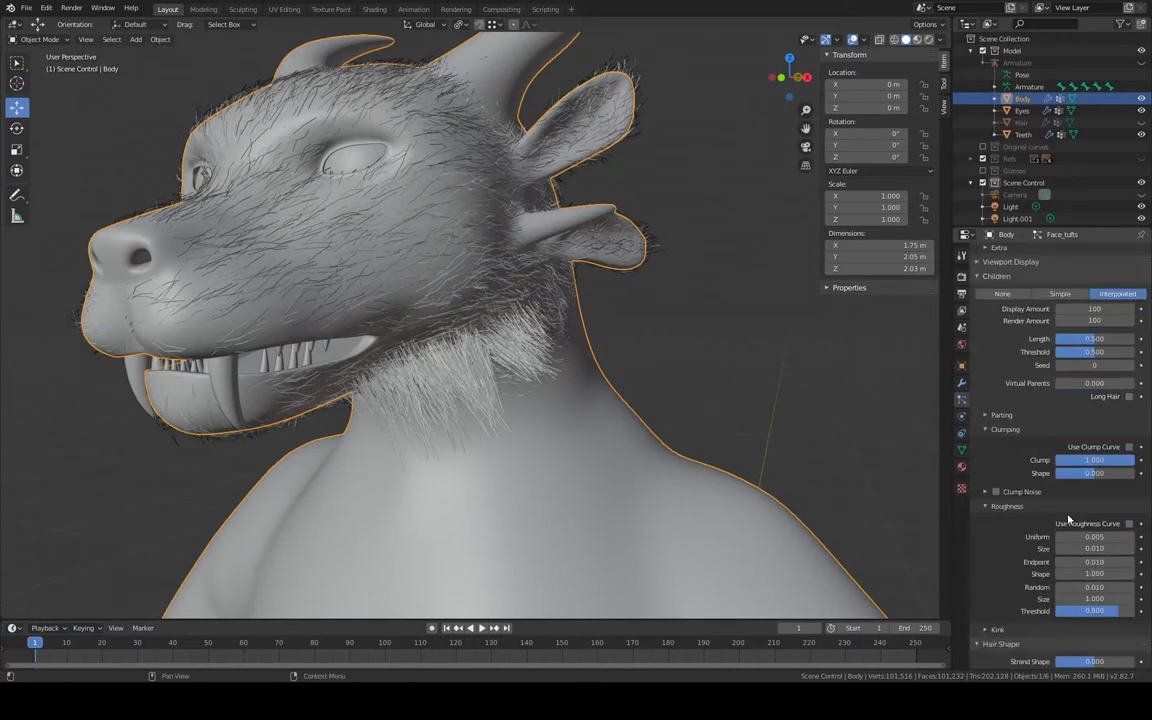
{"action": "scroll", "coordinate": [1068, 509], "scroll_direction": "down", "scroll_amount": 8}
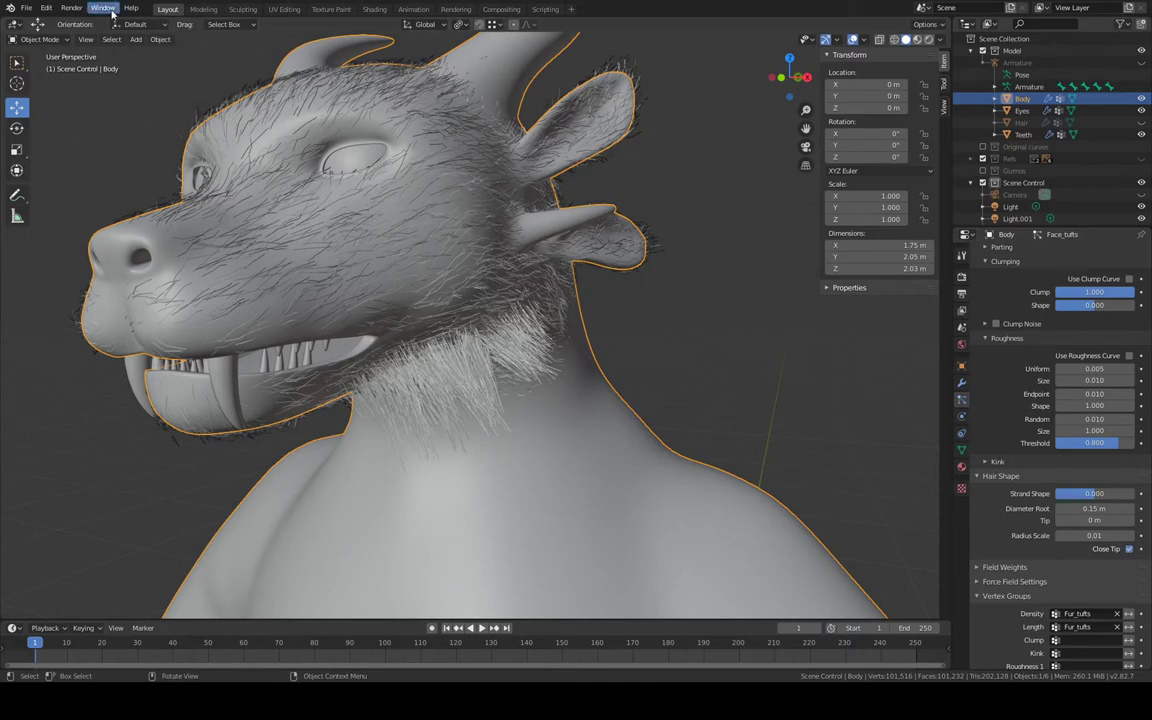
{"action": "left_click", "coordinate": [38, 39]}
Enter Particle Edit mode, briefly dropping back to Object Mode and returning.
{"action": "left_click", "coordinate": [42, 132]}
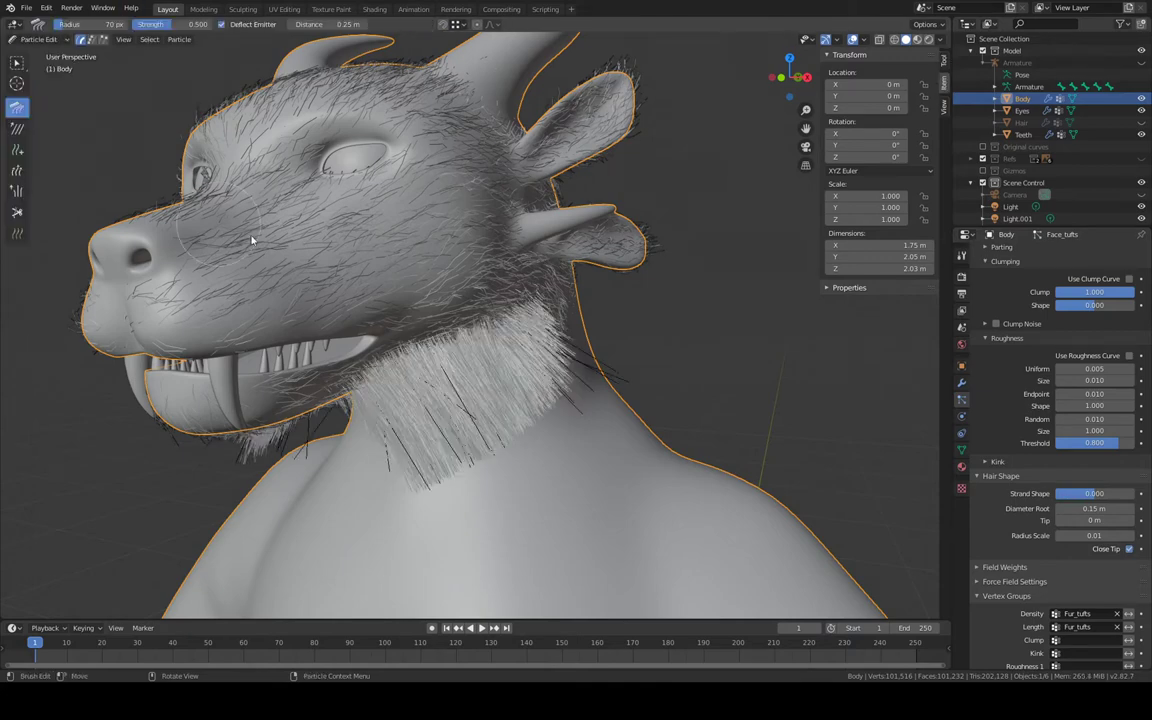
{"action": "mouse_move", "coordinate": [397, 323]}
{"action": "middle_mouse_down"}
{"action": "mouse_move", "coordinate": [477, 288]}
{"action": "mouse_move", "coordinate": [848, 398]}
{"action": "middle_mouse_up"}
{"action": "scroll", "coordinate": [848, 398], "scroll_direction": "down", "scroll_amount": 5}
{"action": "scroll", "coordinate": [482, 326], "scroll_direction": "up", "scroll_amount": 8}
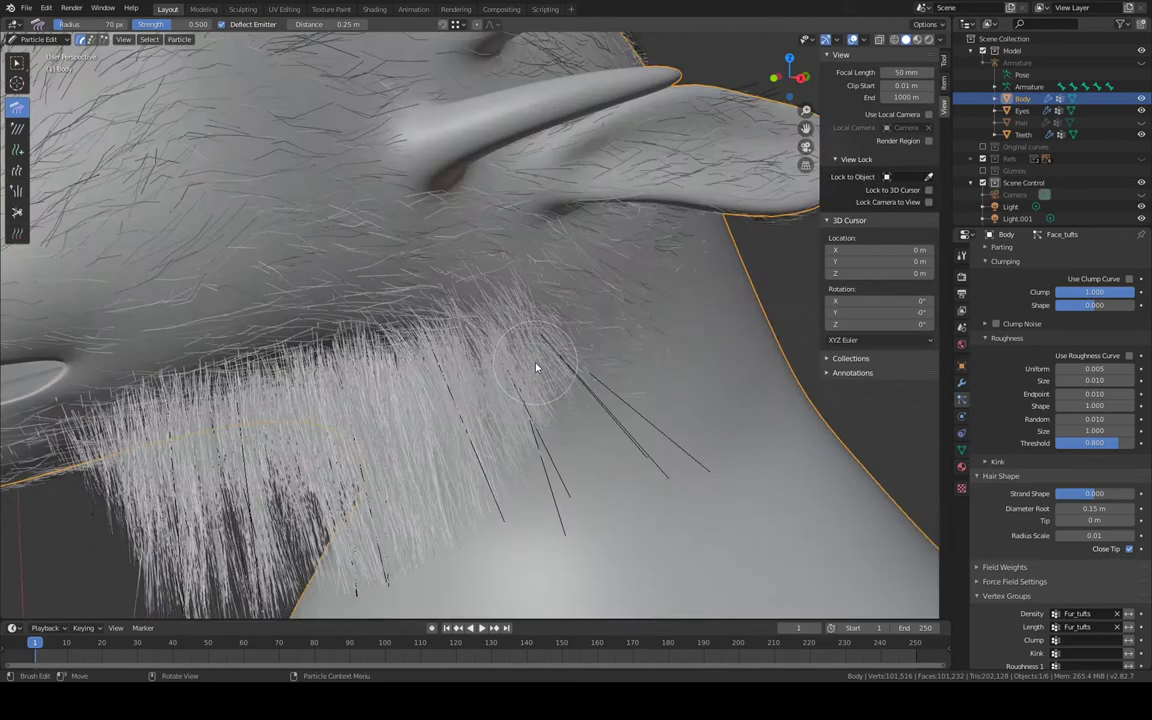
{"action": "scroll", "coordinate": [1110, 490], "scroll_direction": "down", "scroll_amount": 2}
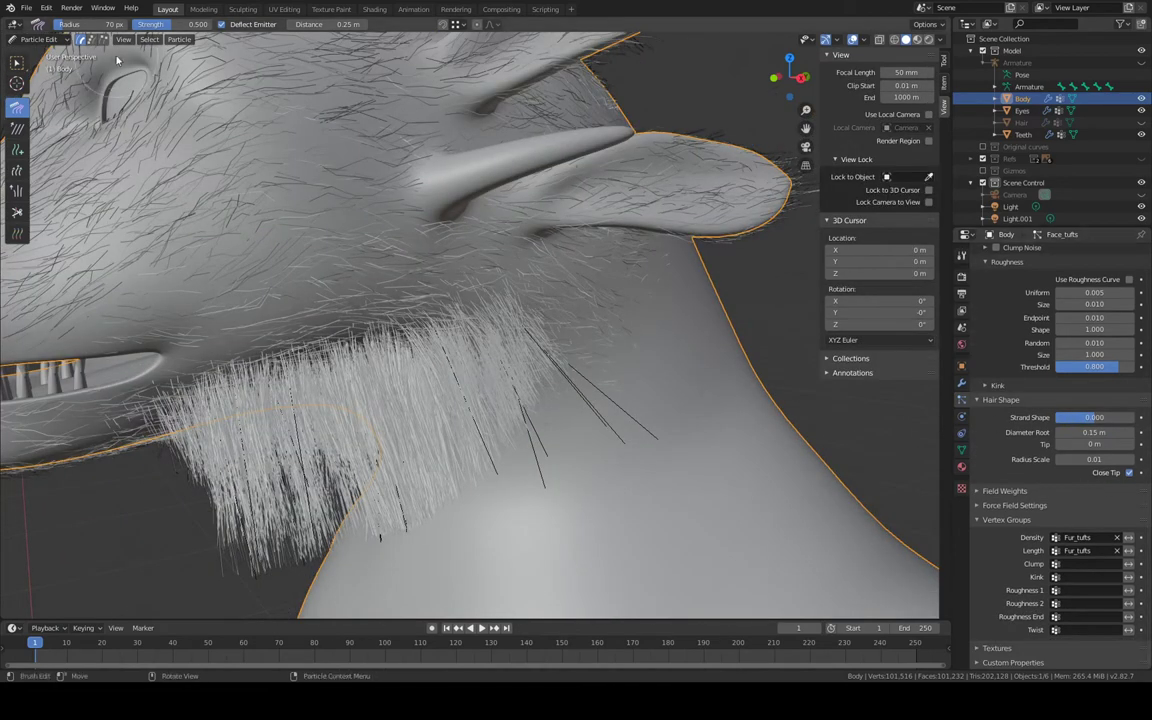
{"action": "left_click", "coordinate": [40, 40]}
{"action": "left_click", "coordinate": [37, 56]}
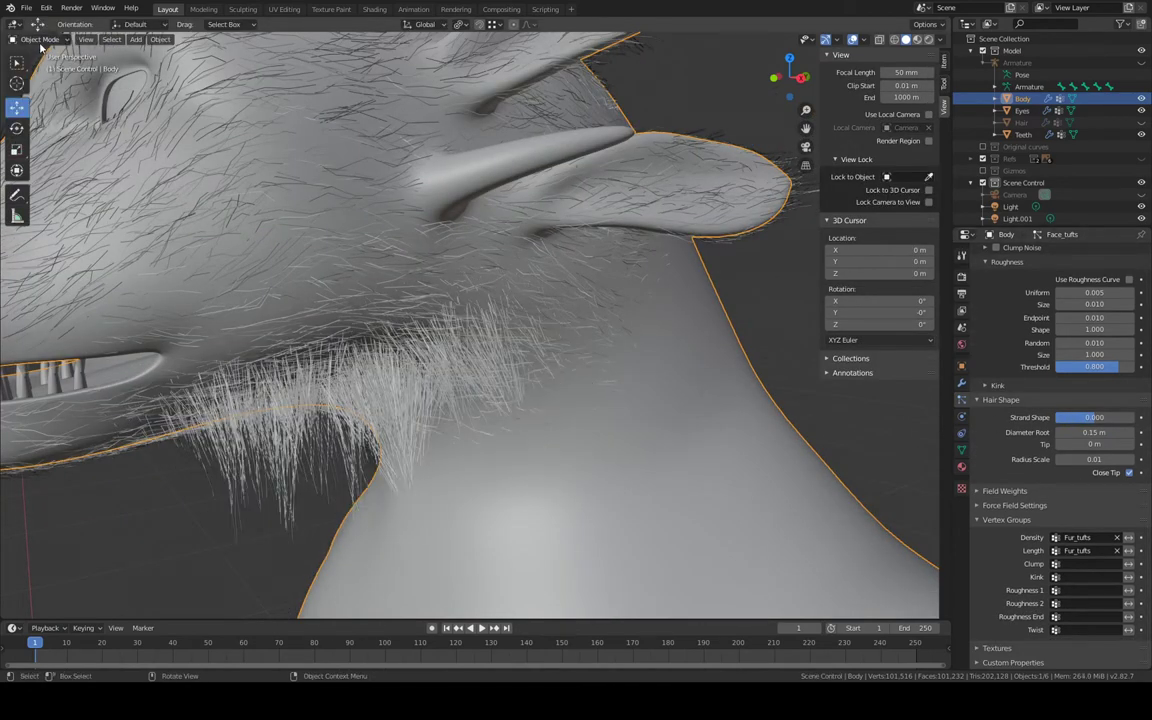
{"action": "left_click", "coordinate": [41, 42]}
{"action": "left_click", "coordinate": [43, 132]}
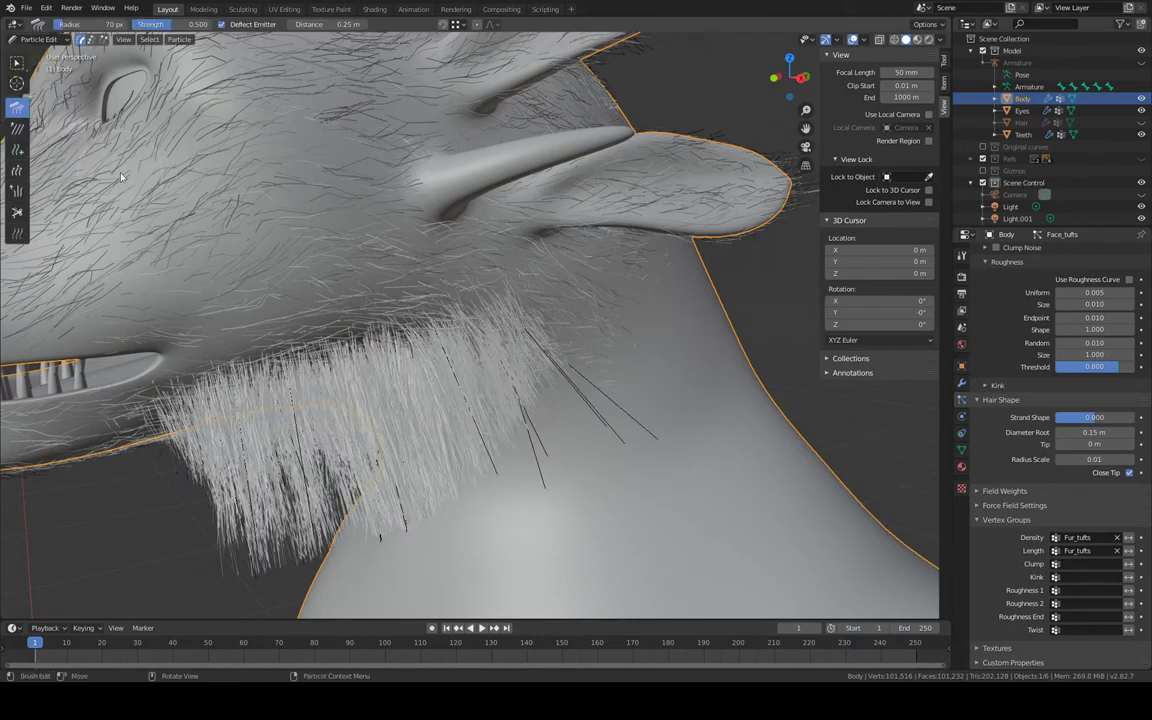
Restore the Face_tufts viewport child amount to 100.
{"action": "scroll", "coordinate": [1071, 524], "scroll_direction": "up", "scroll_amount": 4}
{"action": "scroll", "coordinate": [1071, 524], "scroll_direction": "up", "scroll_amount": 3}
{"action": "scroll", "coordinate": [1071, 524], "scroll_direction": "up", "scroll_amount": 3}
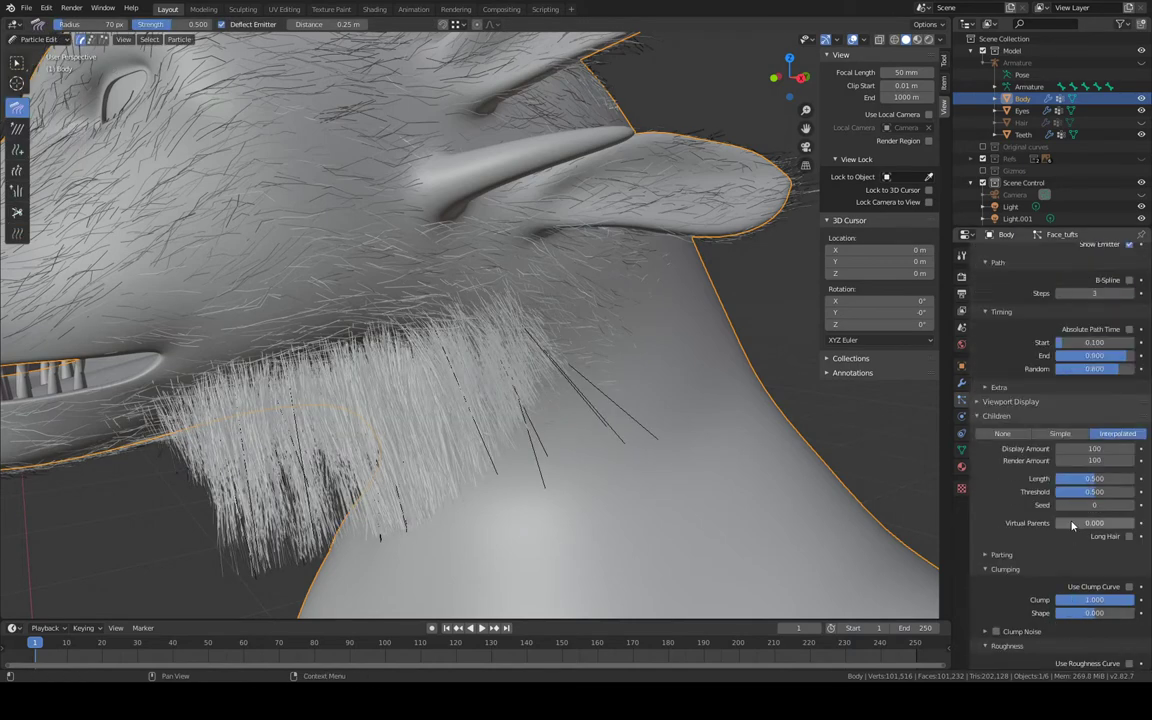
{"action": "left_click", "coordinate": [1102, 460]}
{"action": "type", "text": "40"}
{"action": "key", "text": "Return"}
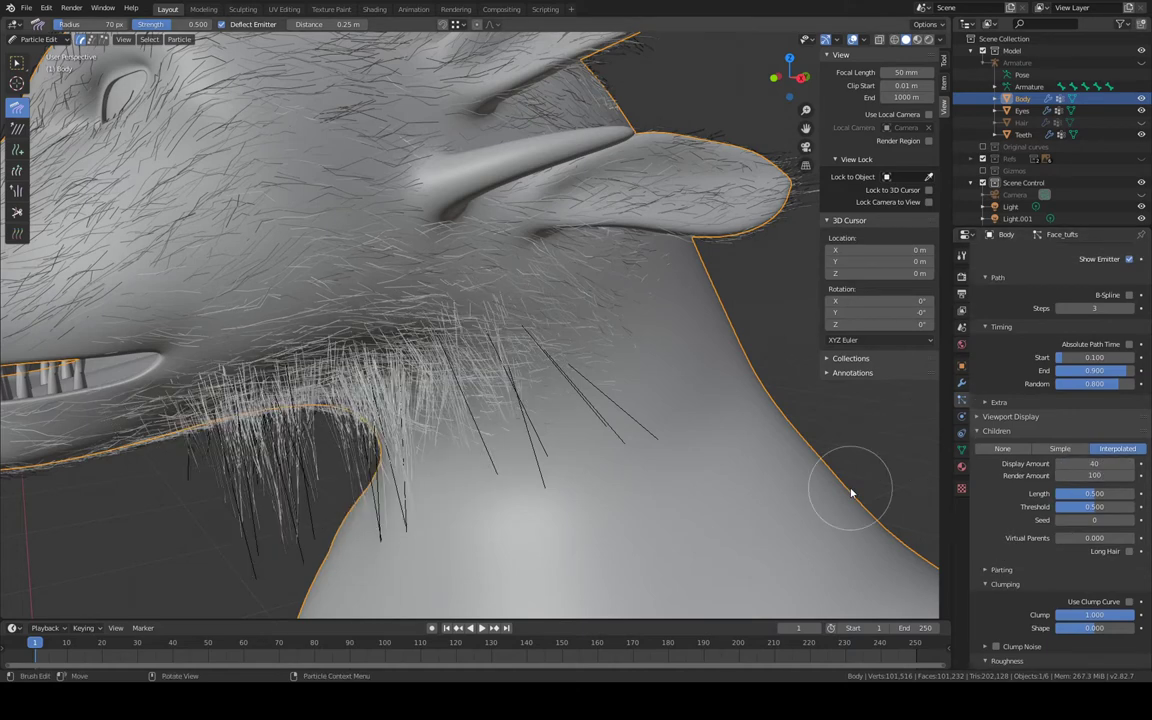
{"action": "scroll", "coordinate": [1050, 450], "scroll_direction": "up", "scroll_amount": 1}
{"action": "type", "text": "100"}
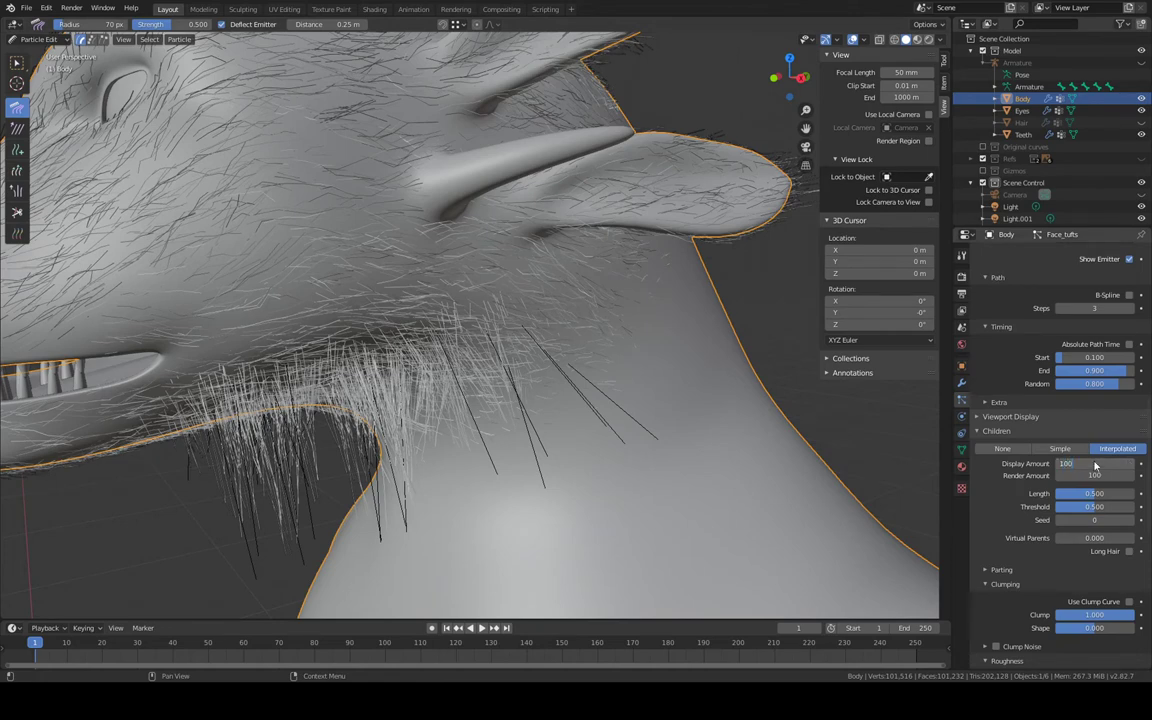
{"action": "key", "text": "Return"}
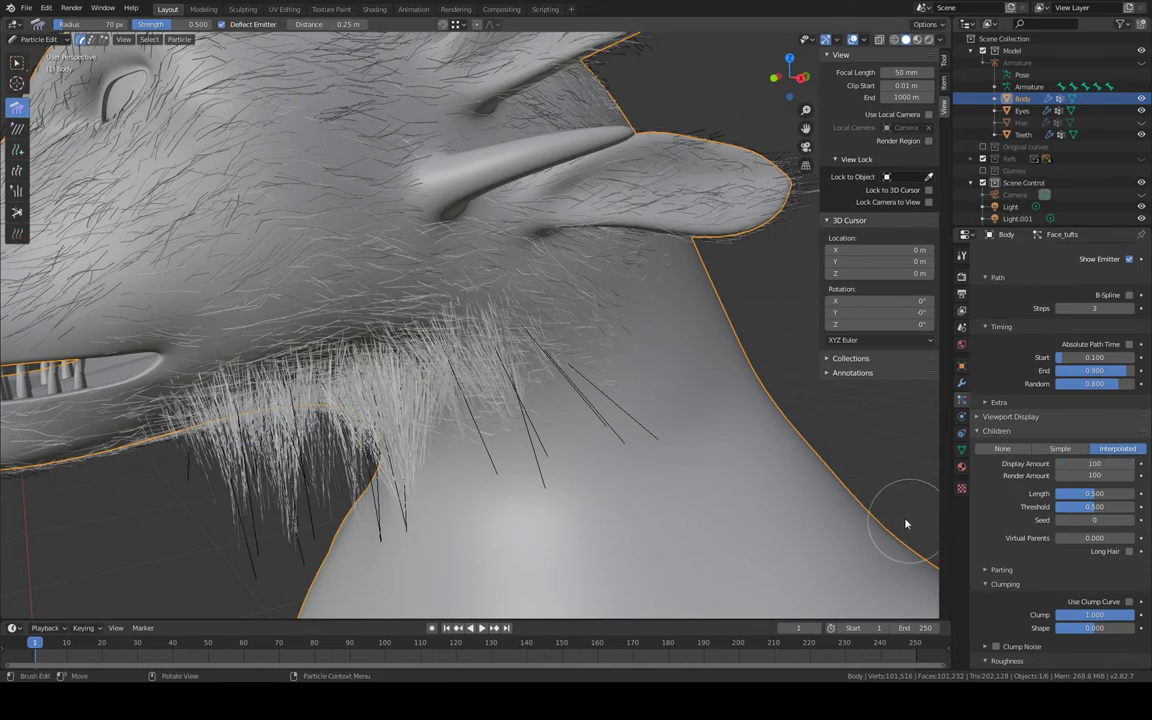
Comb the long beard hairs down along the jaw line and toward the neck.
{"action": "mouse_move", "coordinate": [790, 407]}
{"action": "middle_mouse_down"}
{"action": "mouse_move", "coordinate": [723, 399]}
{"action": "mouse_move", "coordinate": [784, 411]}
{"action": "mouse_move", "coordinate": [775, 409]}
{"action": "middle_mouse_up"}
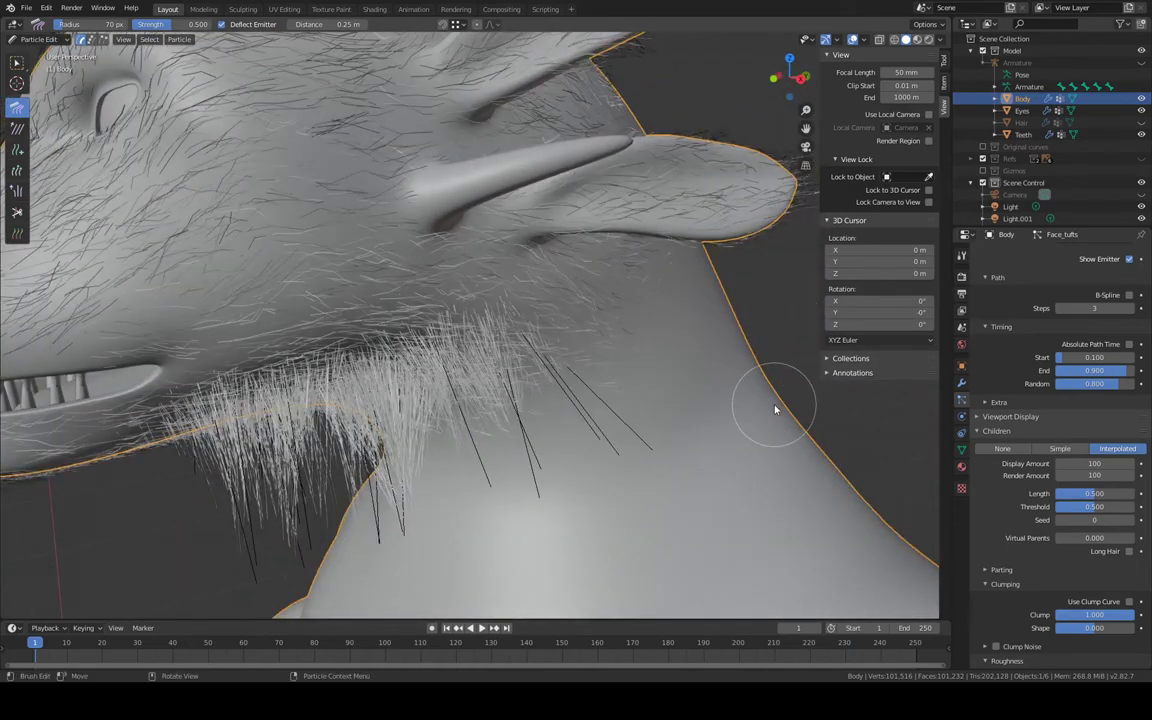
{"action": "mouse_move", "coordinate": [581, 249]}
{"action": "middle_mouse_down"}
{"action": "mouse_move", "coordinate": [676, 239]}
{"action": "mouse_move", "coordinate": [645, 206]}
{"action": "mouse_move", "coordinate": [649, 249]}
{"action": "mouse_move", "coordinate": [594, 255]}
{"action": "mouse_move", "coordinate": [601, 243]}
{"action": "middle_mouse_up"}
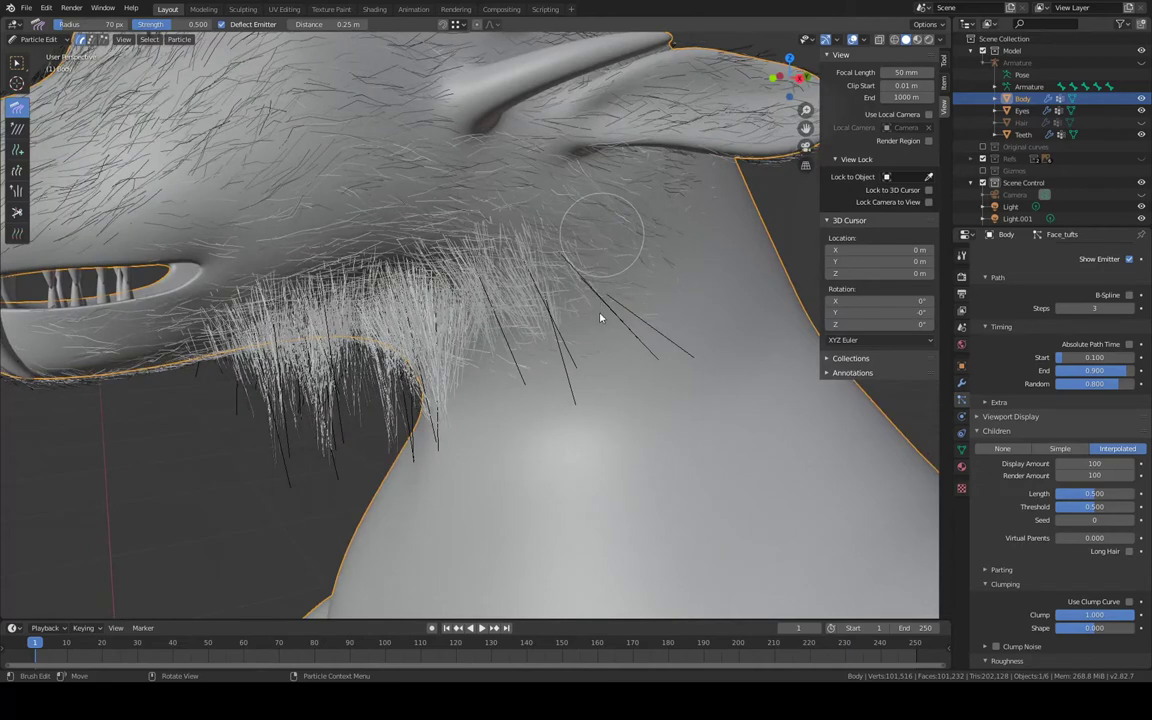
{"action": "mouse_move", "coordinate": [600, 318]}
{"action": "left_mouse_down"}
{"action": "mouse_move", "coordinate": [617, 321]}
{"action": "mouse_move", "coordinate": [575, 370]}
{"action": "mouse_move", "coordinate": [635, 386]}
{"action": "left_mouse_up"}
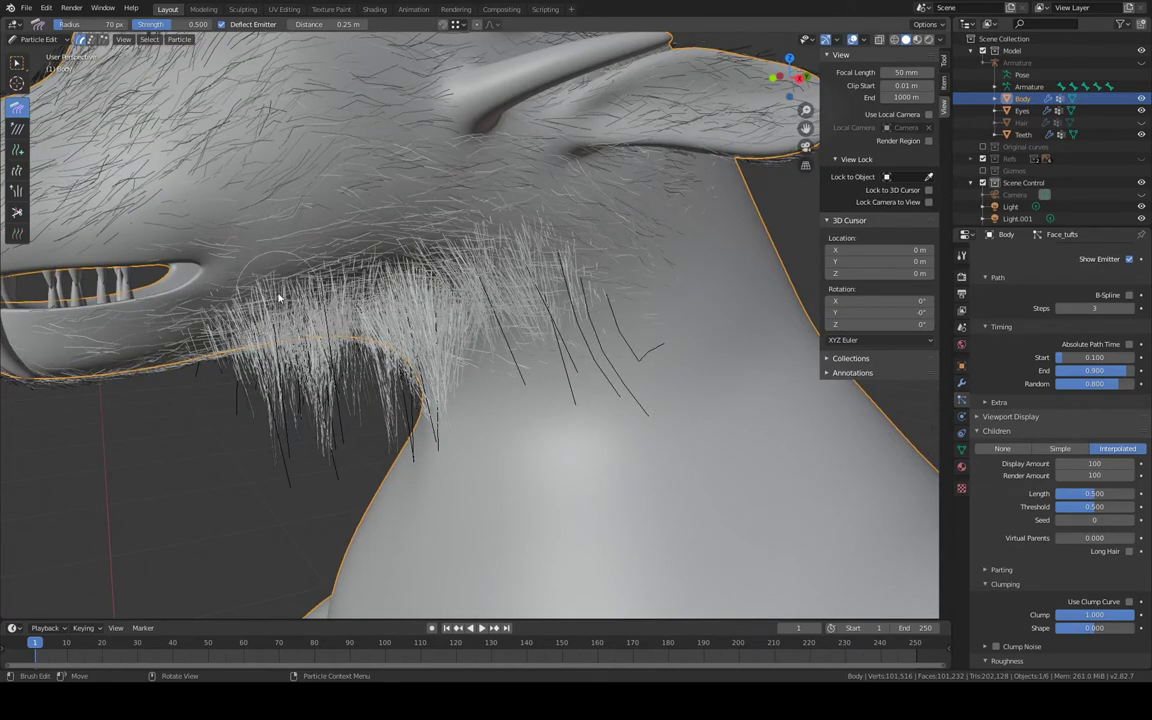
{"action": "mouse_move", "coordinate": [288, 305]}
{"action": "left_mouse_down"}
{"action": "mouse_move", "coordinate": [292, 281]}
{"action": "mouse_move", "coordinate": [323, 353]}
{"action": "mouse_move", "coordinate": [380, 355]}
{"action": "mouse_move", "coordinate": [366, 272]}
{"action": "mouse_move", "coordinate": [400, 330]}
{"action": "mouse_move", "coordinate": [428, 347]}
{"action": "mouse_move", "coordinate": [450, 330]}
{"action": "mouse_move", "coordinate": [471, 271]}
{"action": "mouse_move", "coordinate": [535, 275]}
{"action": "mouse_move", "coordinate": [573, 363]}
{"action": "mouse_move", "coordinate": [440, 248]}
{"action": "mouse_move", "coordinate": [343, 270]}
{"action": "mouse_move", "coordinate": [419, 276]}
{"action": "left_mouse_up"}
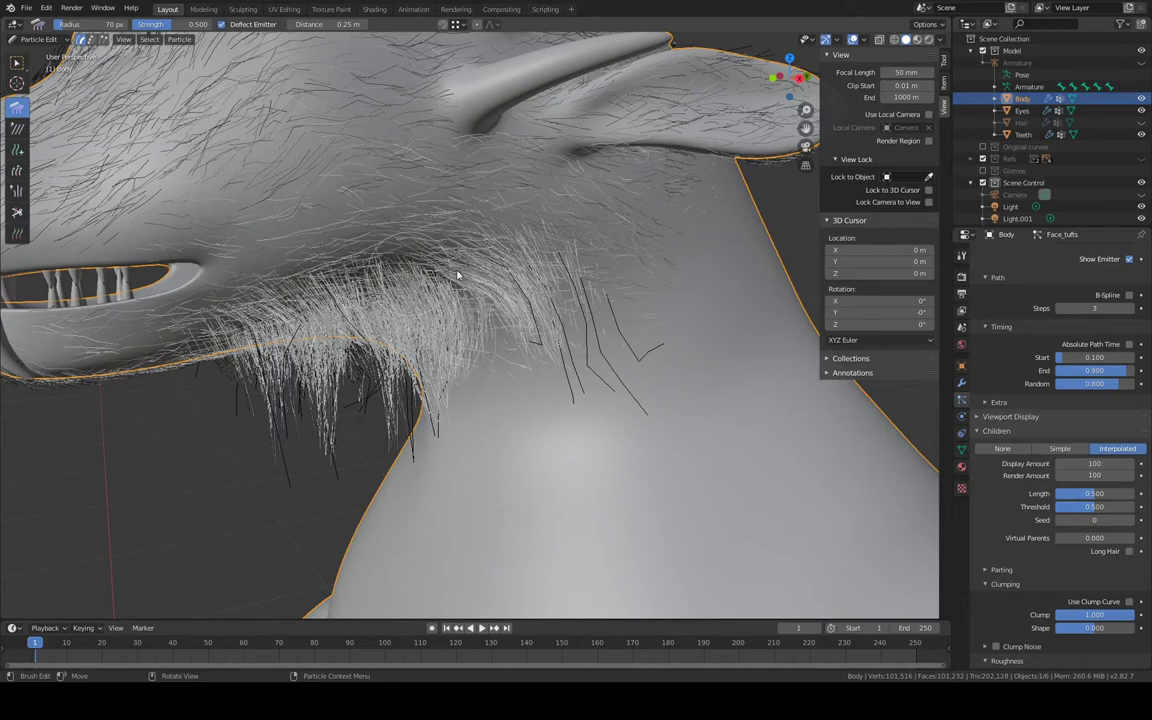
{"action": "mouse_move", "coordinate": [250, 296]}
{"action": "left_mouse_down"}
{"action": "mouse_move", "coordinate": [252, 311]}
{"action": "mouse_move", "coordinate": [488, 272]}
{"action": "left_mouse_up"}
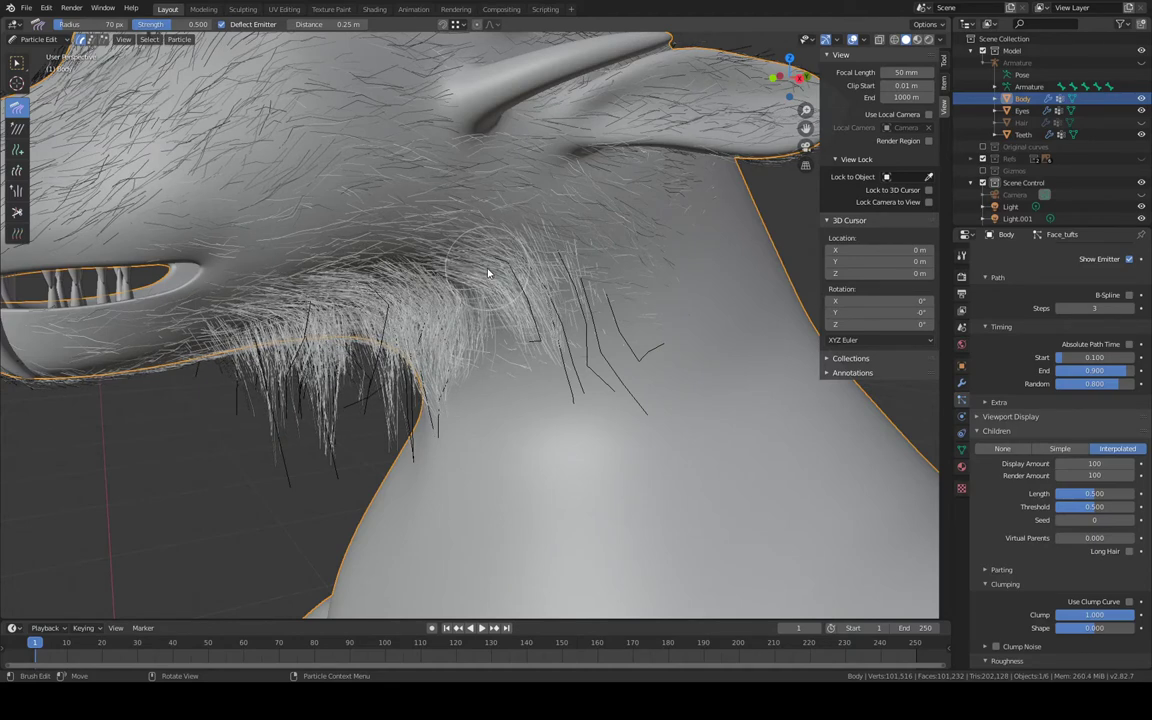
{"action": "mouse_move", "coordinate": [626, 279]}
{"action": "left_mouse_down"}
{"action": "mouse_move", "coordinate": [668, 288]}
{"action": "mouse_move", "coordinate": [632, 318]}
{"action": "left_mouse_up"}
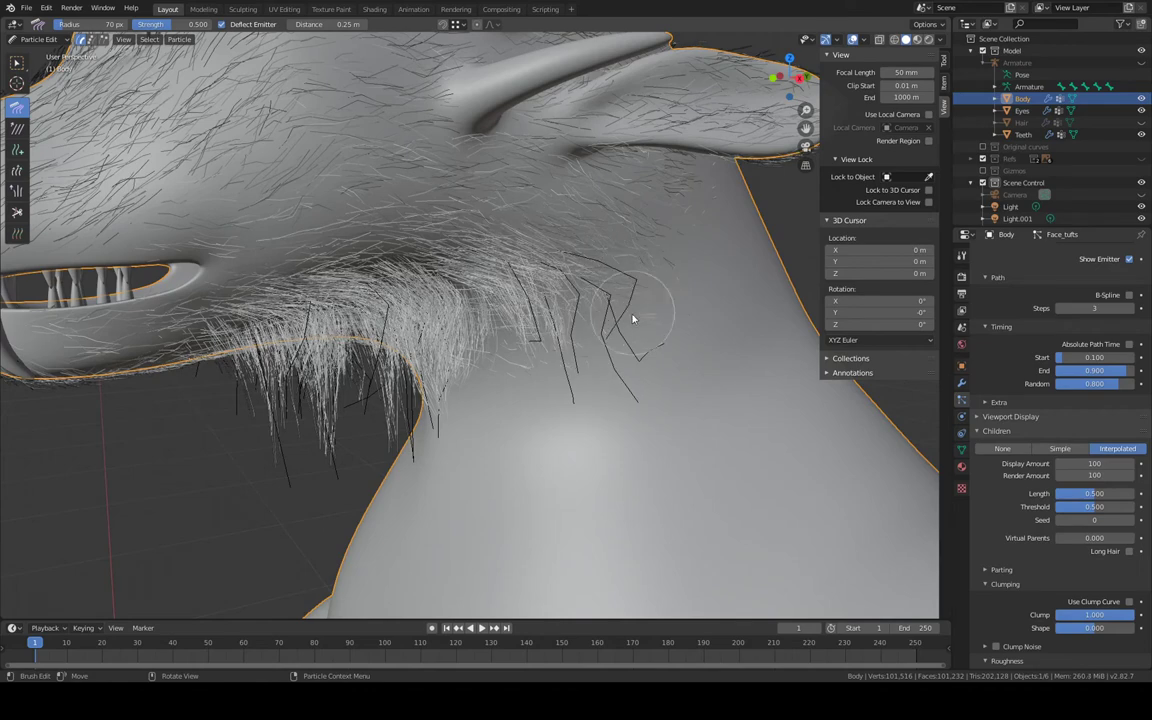
{"action": "left_click_drag", "start_coordinate": [604, 385], "coordinate": [581, 373]}
Sweep the beard into a more horizontal flow and comb the back-of-neck fur.
{"action": "mouse_move", "coordinate": [581, 373]}
{"action": "middle_mouse_down"}
{"action": "mouse_move", "coordinate": [617, 314]}
{"action": "mouse_move", "coordinate": [506, 339]}
{"action": "middle_mouse_up"}
{"action": "middle_click_drag", "start_coordinate": [328, 270], "coordinate": [340, 246]}
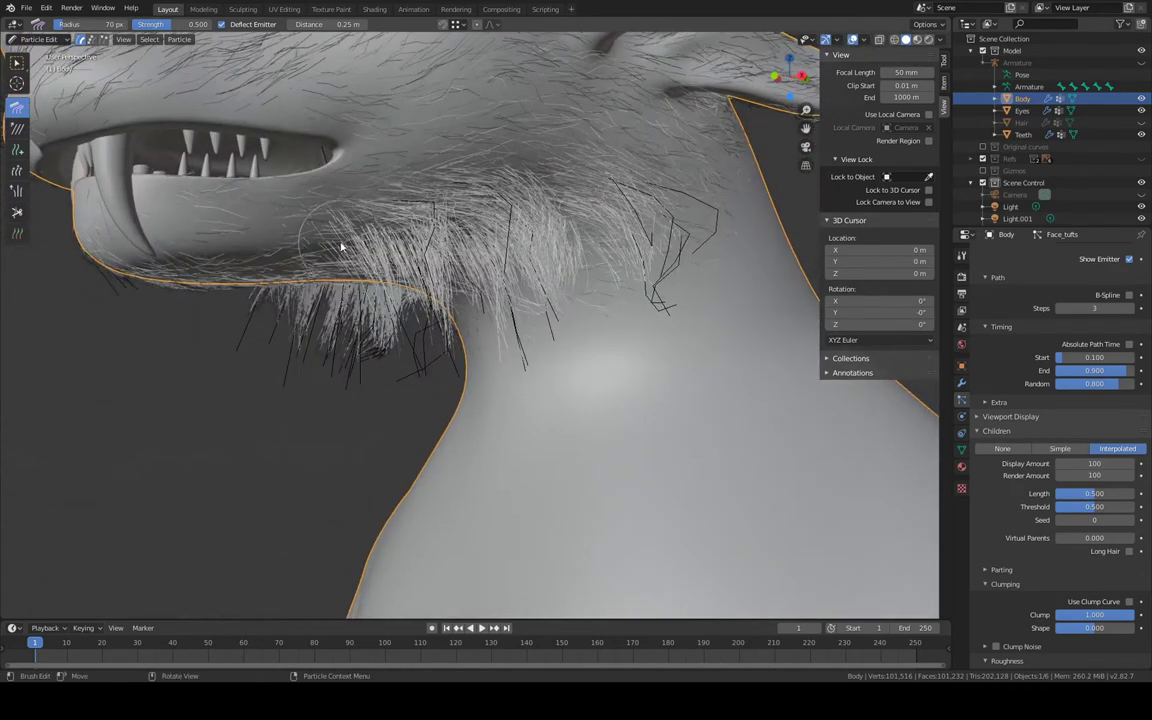
{"action": "mouse_move", "coordinate": [360, 233]}
{"action": "left_mouse_down"}
{"action": "mouse_move", "coordinate": [507, 216]}
{"action": "mouse_move", "coordinate": [538, 194]}
{"action": "mouse_move", "coordinate": [533, 208]}
{"action": "mouse_move", "coordinate": [519, 182]}
{"action": "left_mouse_up"}
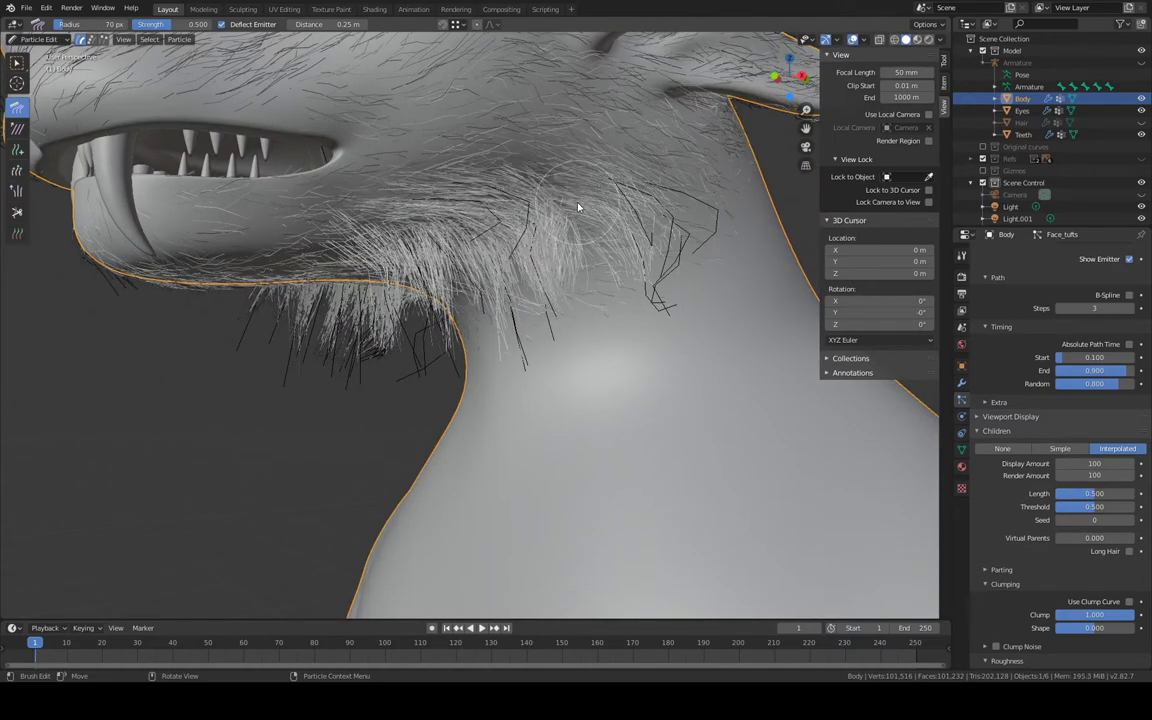
{"action": "mouse_move", "coordinate": [519, 182]}
{"action": "middle_mouse_down"}
{"action": "mouse_move", "coordinate": [663, 147]}
{"action": "mouse_move", "coordinate": [492, 206]}
{"action": "middle_mouse_up"}
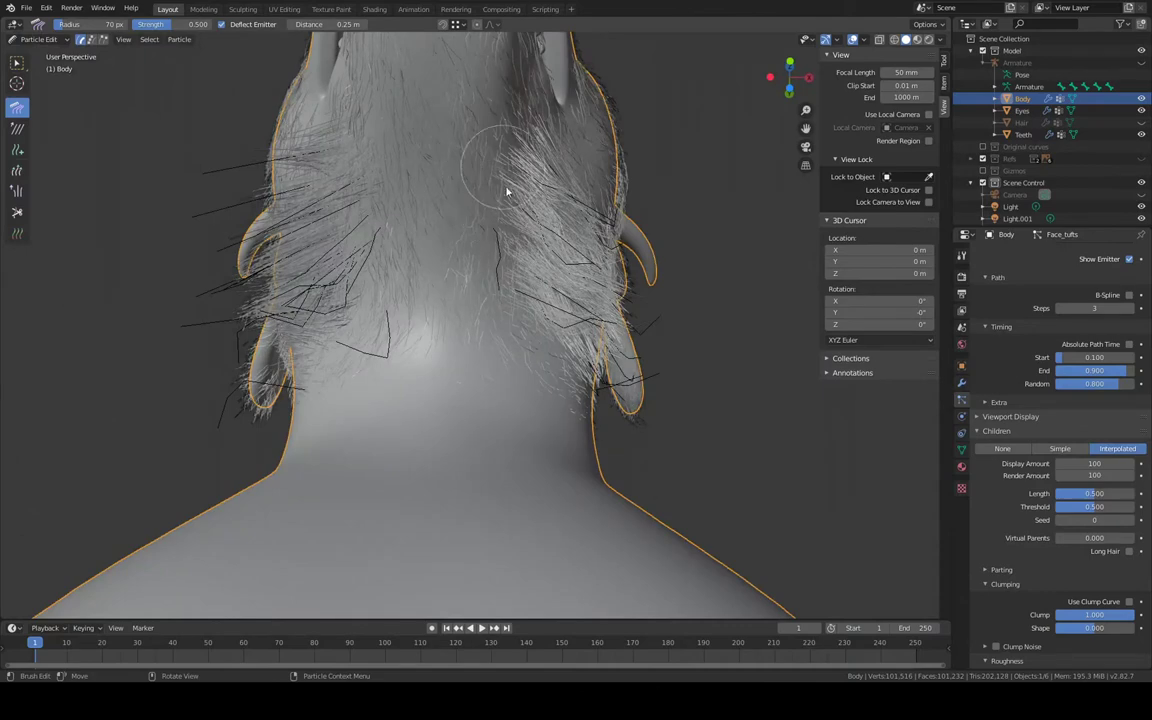
{"action": "mouse_move", "coordinate": [508, 239]}
{"action": "left_mouse_down"}
{"action": "mouse_move", "coordinate": [532, 334]}
{"action": "mouse_move", "coordinate": [508, 248]}
{"action": "mouse_move", "coordinate": [522, 326]}
{"action": "mouse_move", "coordinate": [527, 309]}
{"action": "left_mouse_up"}
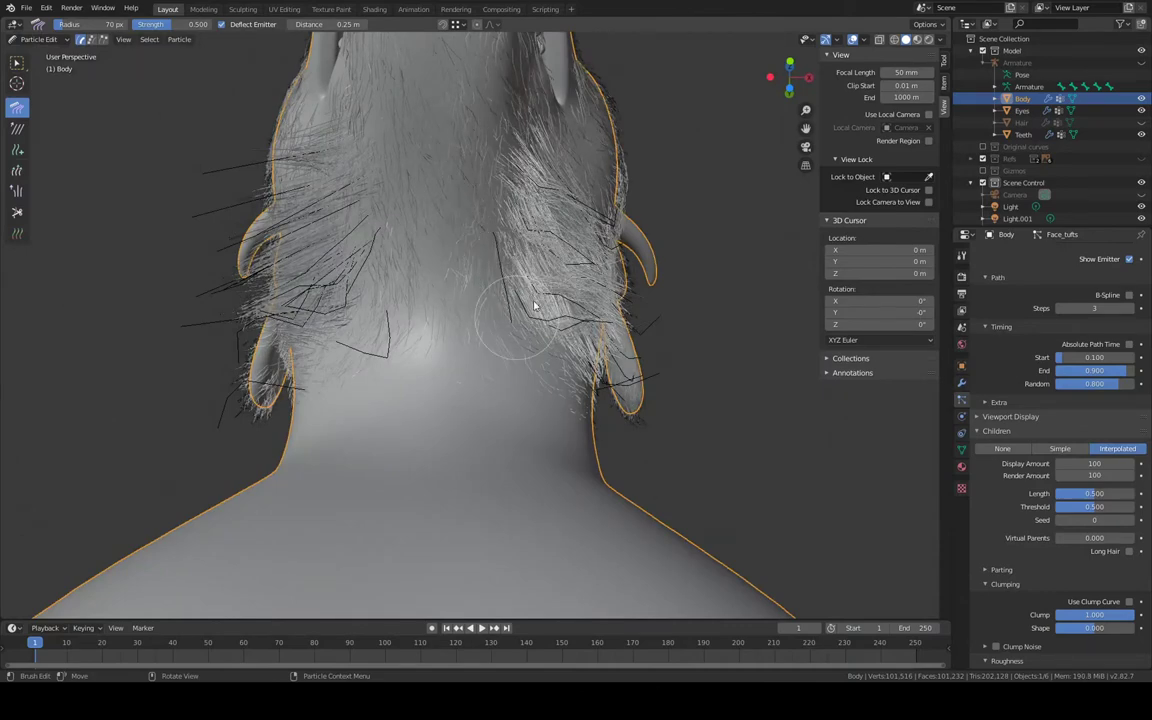
{"action": "middle_click_drag", "start_coordinate": [527, 309], "coordinate": [551, 279]}
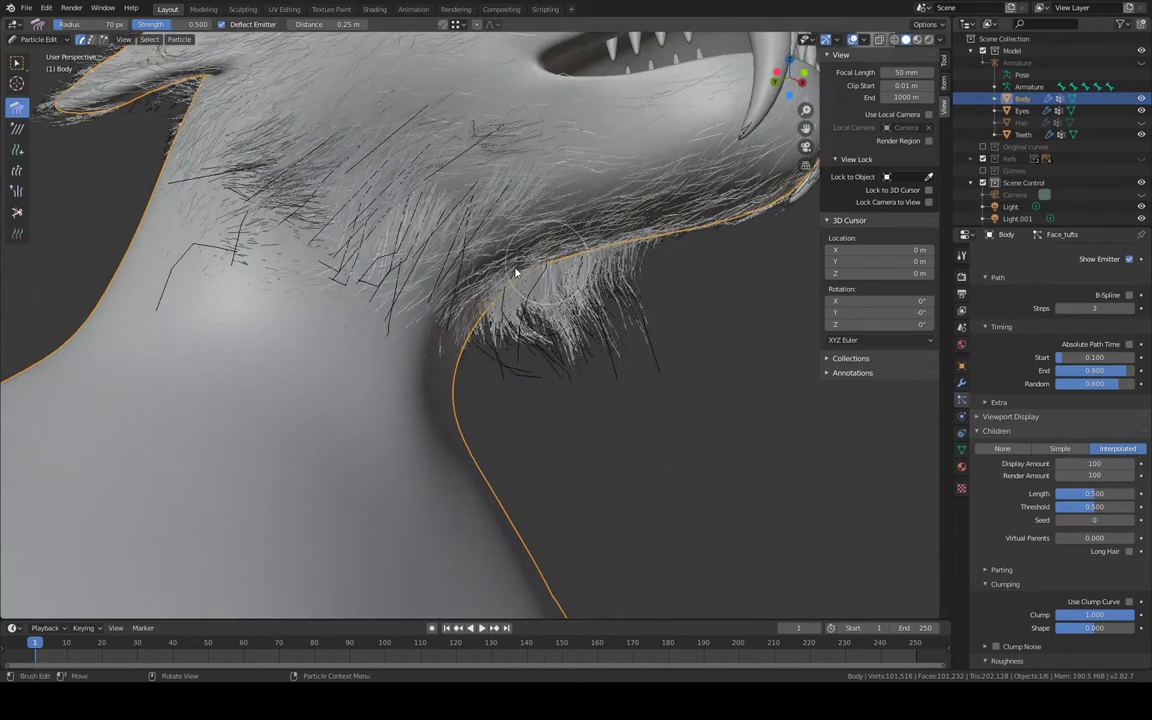
Comb the beard hair under the jaw and down along the neck.
{"action": "left_click_drag", "start_coordinate": [519, 265], "coordinate": [470, 269]}
{"action": "middle_click_drag", "start_coordinate": [470, 269], "coordinate": [367, 294]}
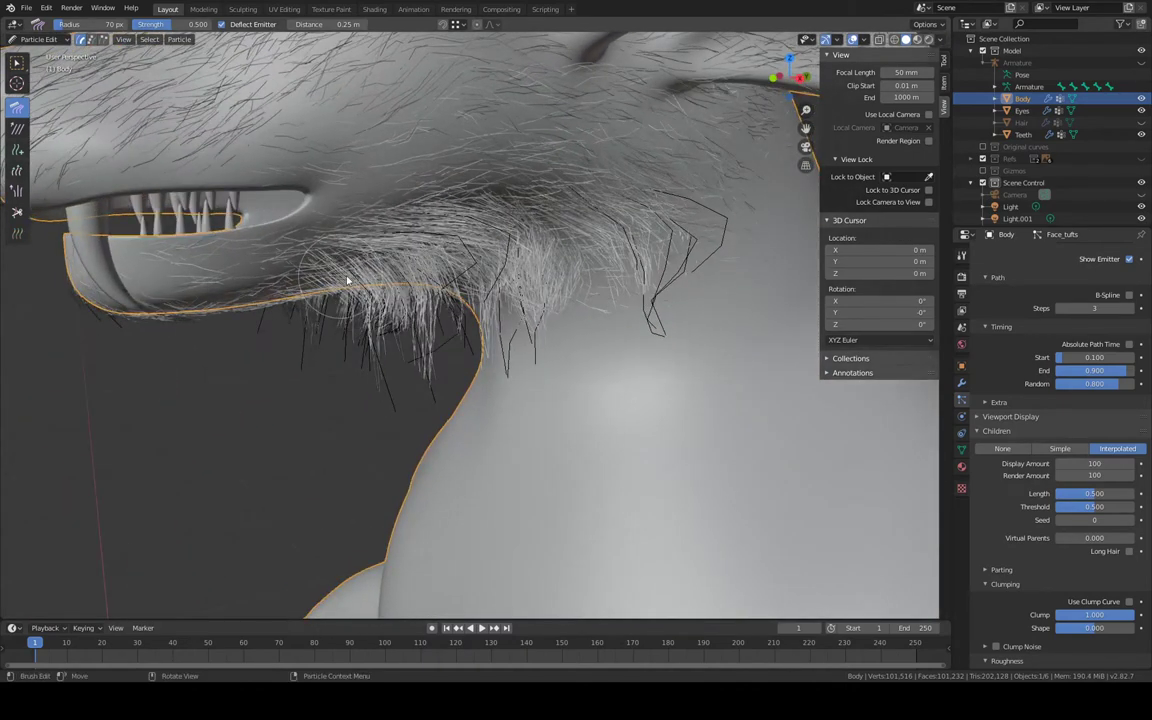
{"action": "mouse_move", "coordinate": [391, 289]}
{"action": "left_mouse_down"}
{"action": "mouse_move", "coordinate": [463, 265]}
{"action": "mouse_move", "coordinate": [476, 244]}
{"action": "left_mouse_up"}
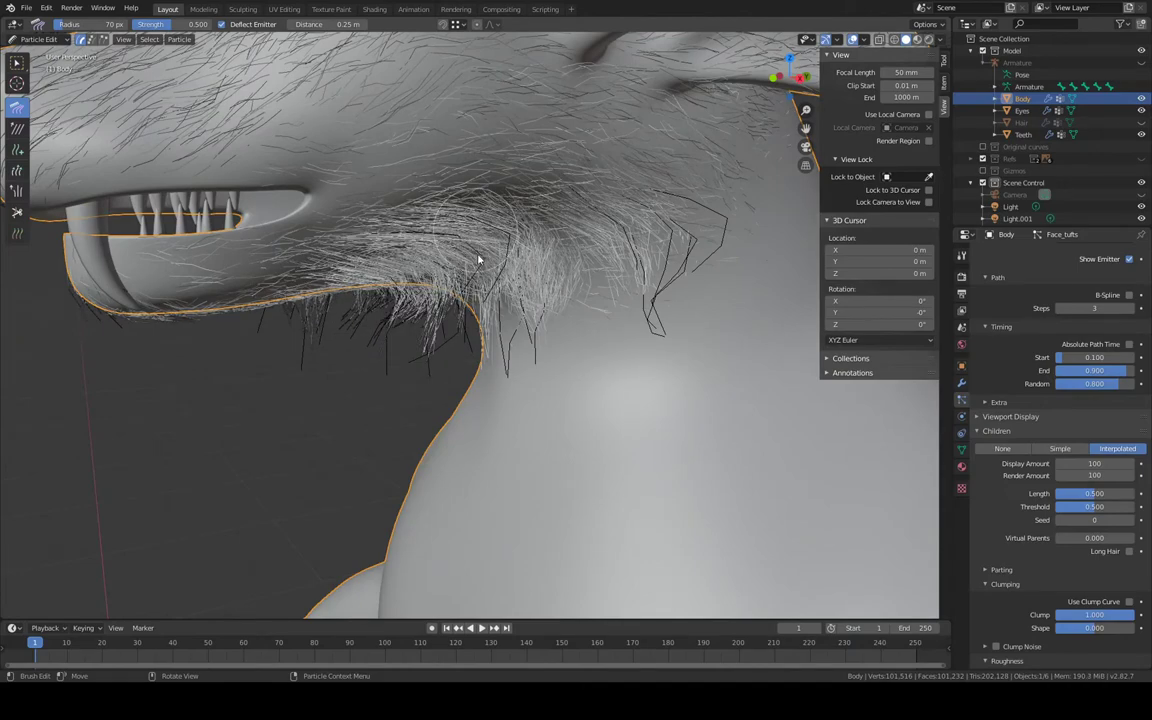
{"action": "mouse_move", "coordinate": [478, 257]}
{"action": "middle_mouse_down"}
{"action": "mouse_move", "coordinate": [490, 234]}
{"action": "mouse_move", "coordinate": [571, 211]}
{"action": "mouse_move", "coordinate": [489, 265]}
{"action": "mouse_move", "coordinate": [545, 226]}
{"action": "mouse_move", "coordinate": [576, 232]}
{"action": "mouse_move", "coordinate": [652, 182]}
{"action": "middle_mouse_up"}
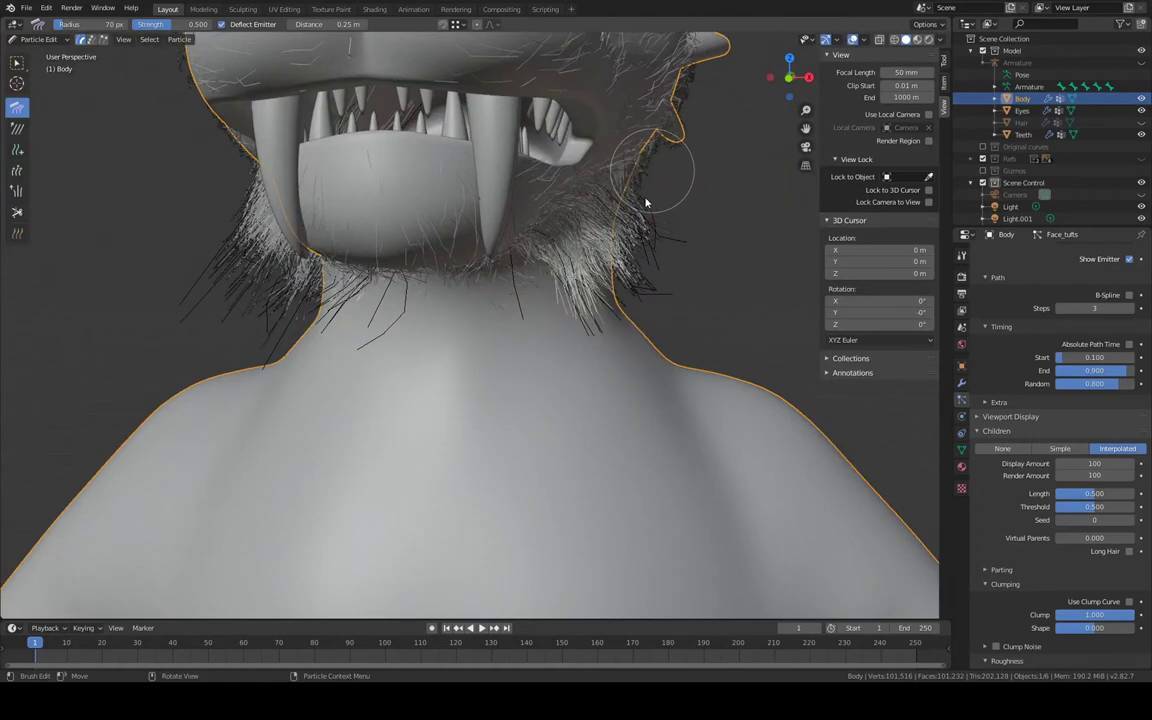
{"action": "mouse_move", "coordinate": [645, 203]}
{"action": "left_mouse_down"}
{"action": "mouse_move", "coordinate": [627, 303]}
{"action": "mouse_move", "coordinate": [645, 276]}
{"action": "left_mouse_up"}
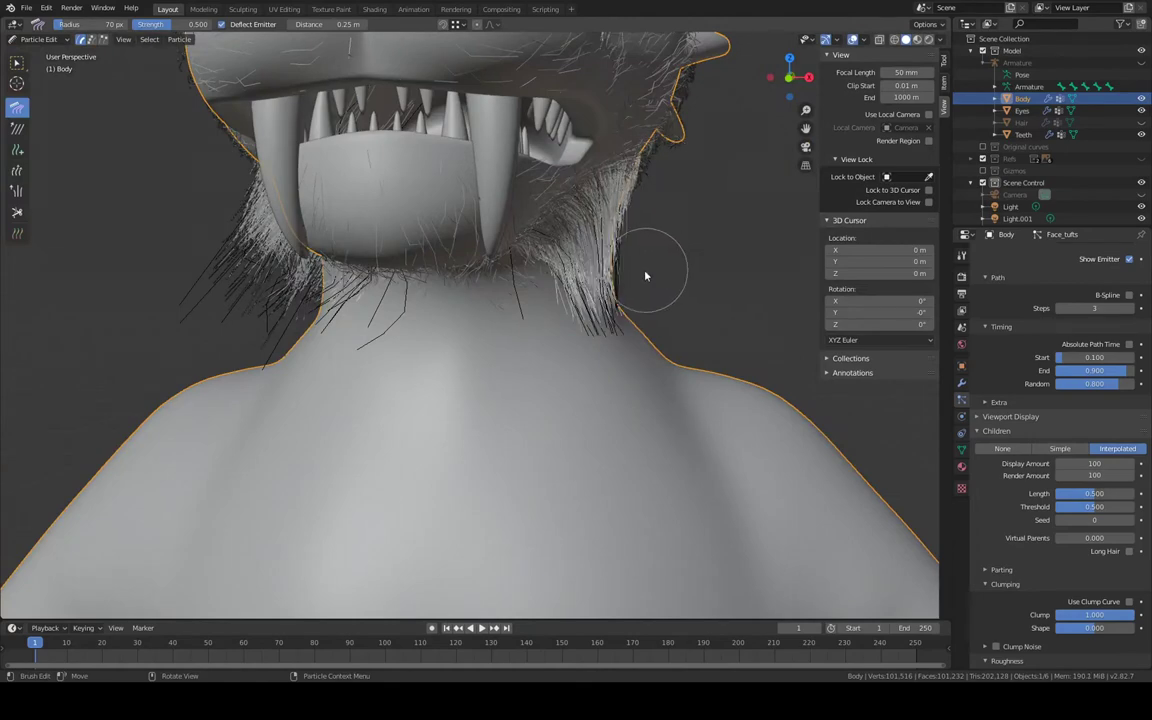
Comb the straight jaw guide strands flat and angled toward the back.
{"action": "middle_click_drag", "start_coordinate": [580, 242], "coordinate": [395, 232]}
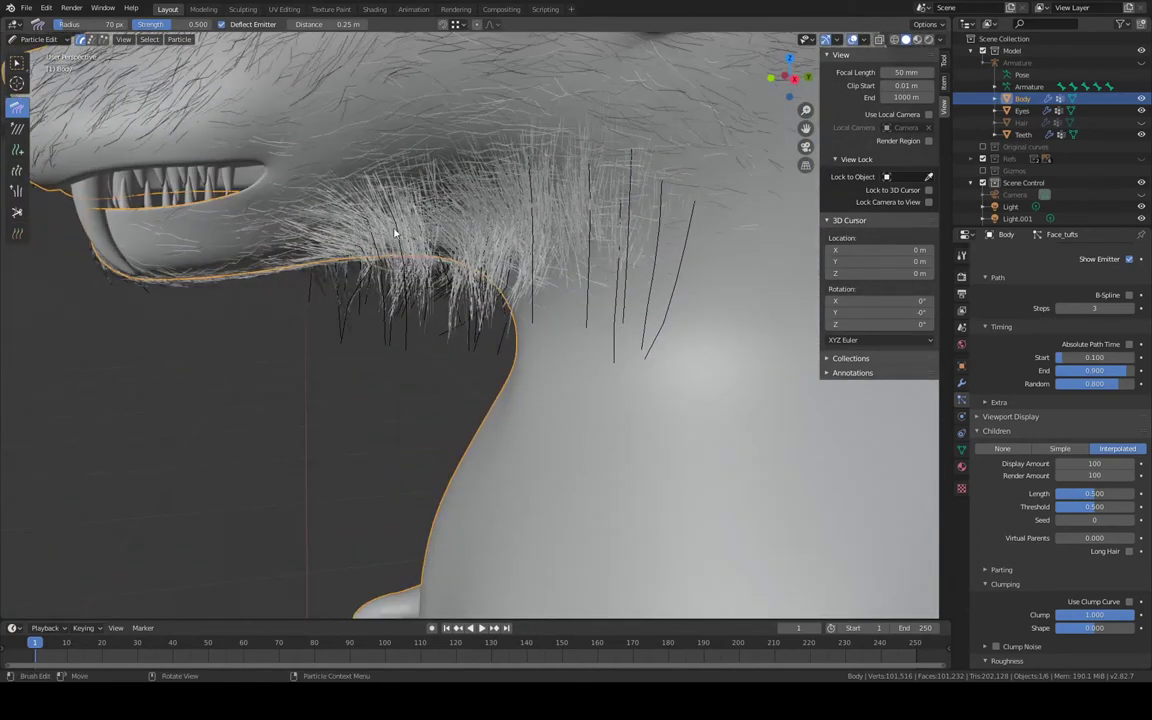
{"action": "mouse_move", "coordinate": [403, 224]}
{"action": "left_mouse_down"}
{"action": "mouse_move", "coordinate": [468, 231]}
{"action": "mouse_move", "coordinate": [534, 203]}
{"action": "left_mouse_up"}
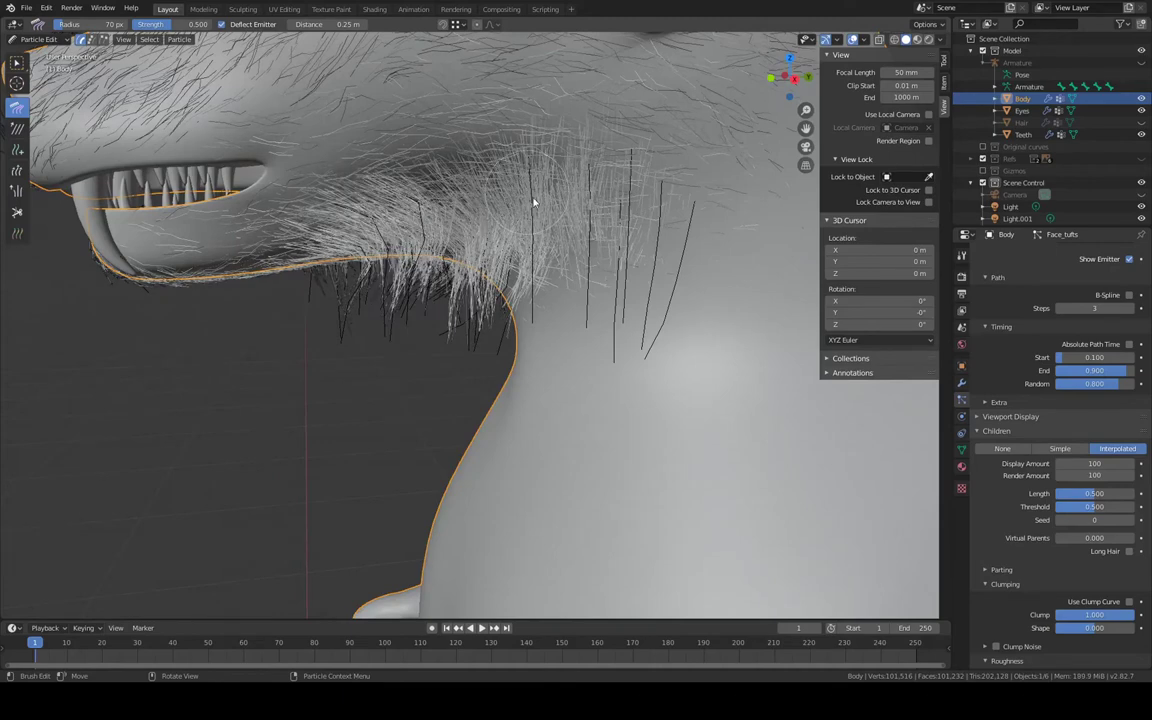
{"action": "mouse_move", "coordinate": [604, 204]}
{"action": "left_mouse_down"}
{"action": "mouse_move", "coordinate": [687, 226]}
{"action": "mouse_move", "coordinate": [668, 283]}
{"action": "left_mouse_up"}
{"action": "mouse_move", "coordinate": [668, 283]}
{"action": "middle_mouse_down"}
{"action": "mouse_move", "coordinate": [707, 257]}
{"action": "mouse_move", "coordinate": [753, 270]}
{"action": "mouse_move", "coordinate": [600, 214]}
{"action": "mouse_move", "coordinate": [661, 200]}
{"action": "middle_mouse_up"}
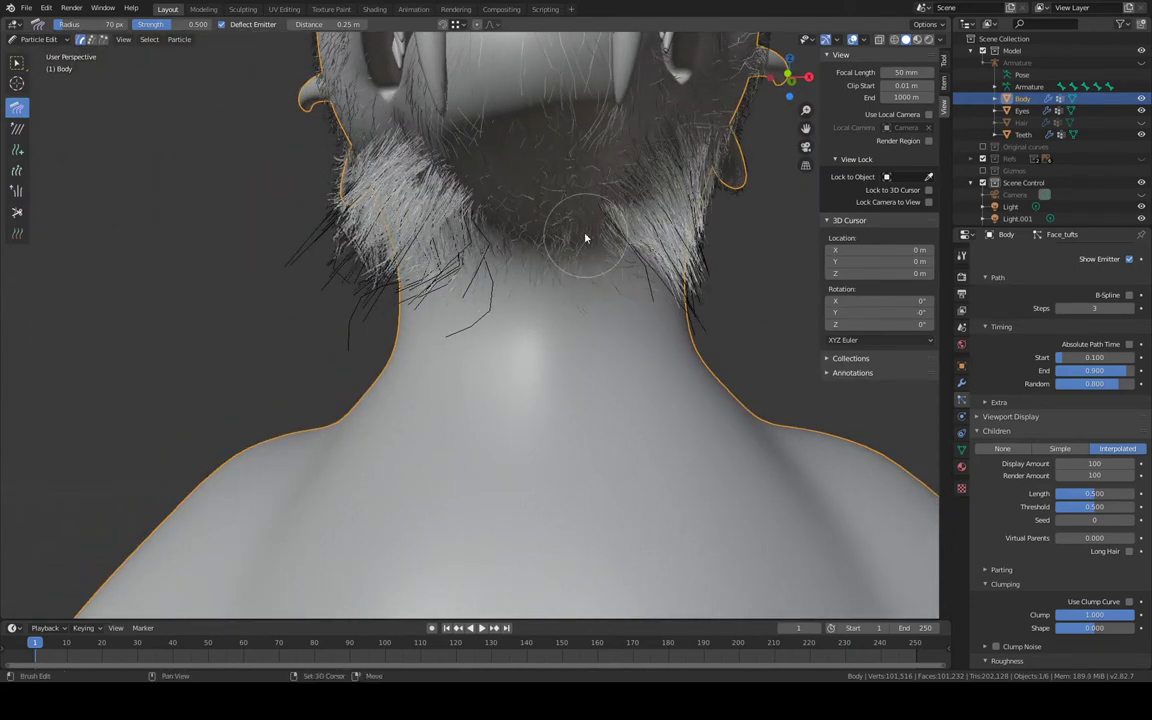
Comb the loose strands below the jaw and the left neck strands toward the centre.
{"action": "middle_click_drag", "start_coordinate": [586, 239], "coordinate": [563, 263]}
{"action": "mouse_move", "coordinate": [511, 285]}
{"action": "left_mouse_down"}
{"action": "mouse_move", "coordinate": [494, 303]}
{"action": "mouse_move", "coordinate": [547, 278]}
{"action": "left_mouse_up"}
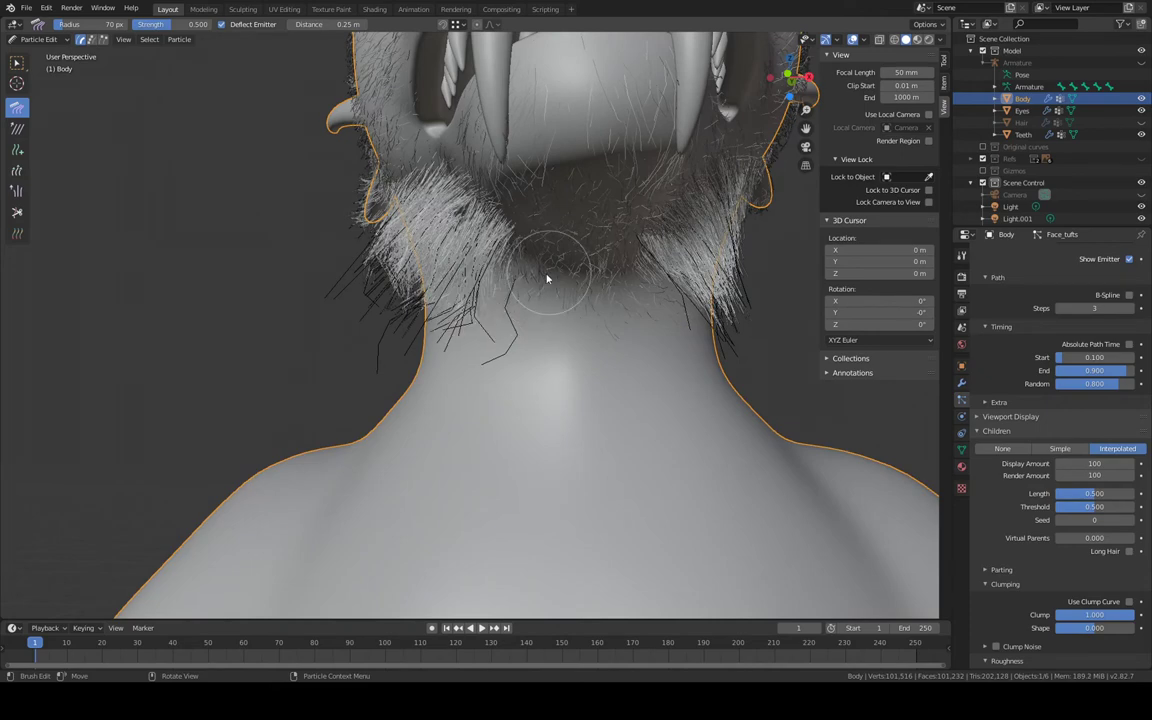
{"action": "mouse_move", "coordinate": [505, 313]}
{"action": "middle_mouse_down"}
{"action": "mouse_move", "coordinate": [540, 303]}
{"action": "mouse_move", "coordinate": [527, 309]}
{"action": "mouse_move", "coordinate": [581, 314]}
{"action": "mouse_move", "coordinate": [525, 283]}
{"action": "middle_mouse_up"}
{"action": "mouse_move", "coordinate": [386, 232]}
{"action": "left_mouse_down"}
{"action": "mouse_move", "coordinate": [372, 290]}
{"action": "mouse_move", "coordinate": [400, 345]}
{"action": "mouse_move", "coordinate": [475, 427]}
{"action": "left_mouse_up"}
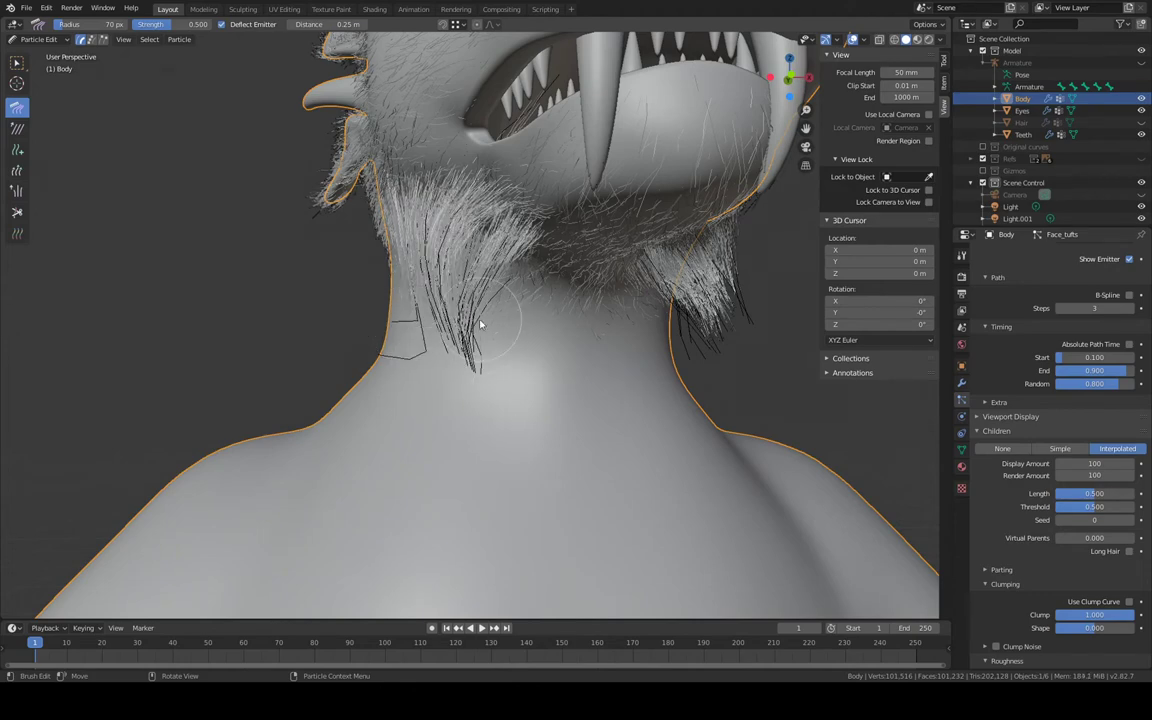
Sweep the cheek and jaw tuft strands into shape, then open the mode menu.
{"action": "mouse_move", "coordinate": [443, 386]}
{"action": "middle_mouse_down"}
{"action": "mouse_move", "coordinate": [489, 360]}
{"action": "mouse_move", "coordinate": [566, 373]}
{"action": "mouse_move", "coordinate": [598, 230]}
{"action": "middle_mouse_up"}
{"action": "mouse_move", "coordinate": [590, 230]}
{"action": "left_mouse_down"}
{"action": "mouse_move", "coordinate": [548, 239]}
{"action": "mouse_move", "coordinate": [556, 223]}
{"action": "mouse_move", "coordinate": [506, 221]}
{"action": "mouse_move", "coordinate": [514, 204]}
{"action": "mouse_move", "coordinate": [454, 201]}
{"action": "mouse_move", "coordinate": [320, 271]}
{"action": "mouse_move", "coordinate": [437, 257]}
{"action": "left_mouse_up"}
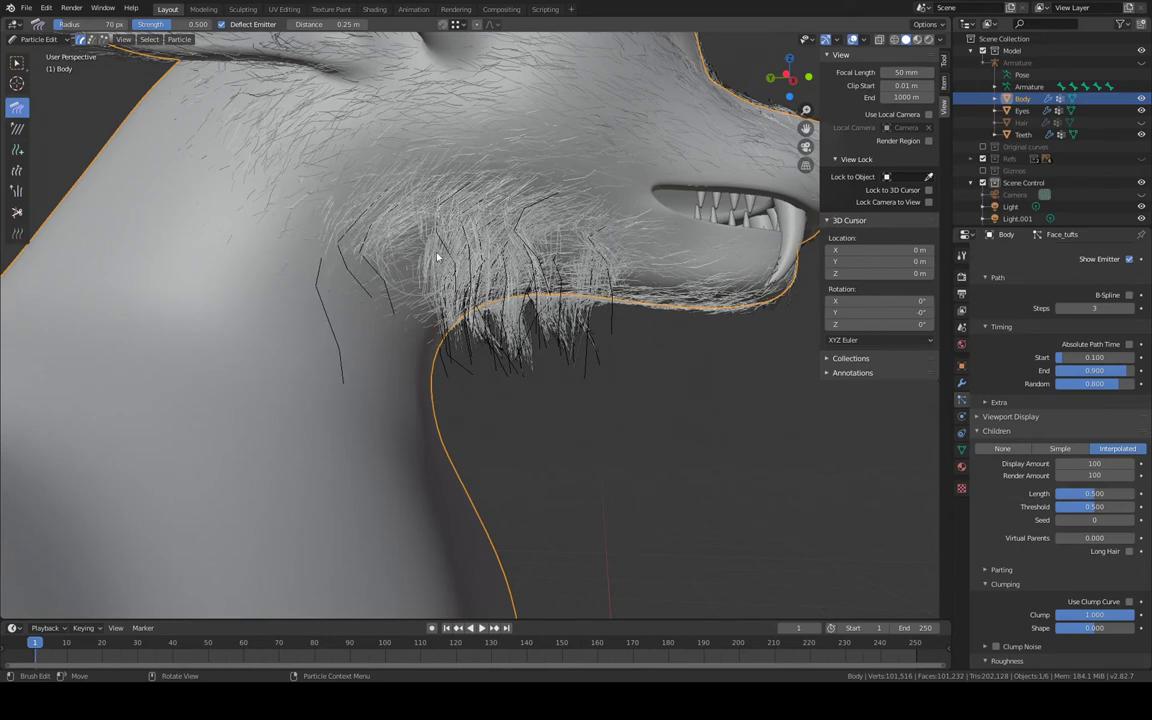
{"action": "mouse_move", "coordinate": [578, 257]}
{"action": "left_mouse_down"}
{"action": "mouse_move", "coordinate": [548, 267]}
{"action": "mouse_move", "coordinate": [463, 257]}
{"action": "mouse_move", "coordinate": [460, 278]}
{"action": "left_mouse_up"}
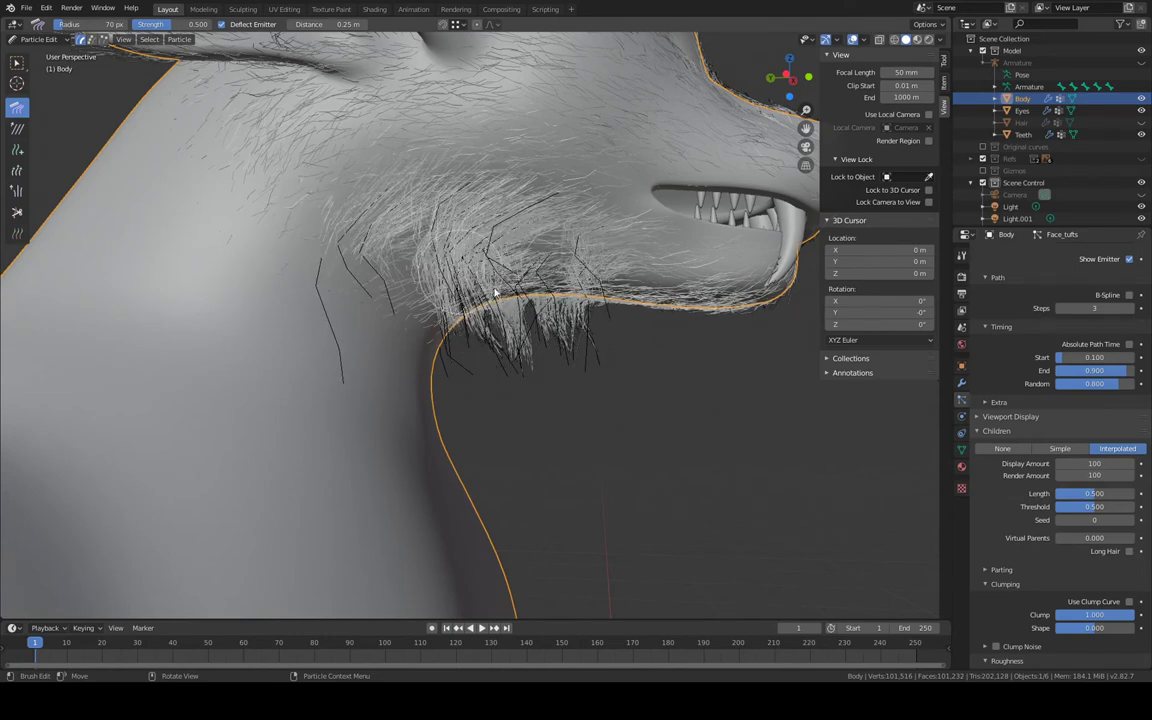
{"action": "mouse_move", "coordinate": [532, 309]}
{"action": "middle_mouse_down"}
{"action": "mouse_move", "coordinate": [562, 241]}
{"action": "mouse_move", "coordinate": [560, 257]}
{"action": "mouse_move", "coordinate": [597, 247]}
{"action": "mouse_move", "coordinate": [555, 231]}
{"action": "mouse_move", "coordinate": [564, 233]}
{"action": "mouse_move", "coordinate": [558, 193]}
{"action": "mouse_move", "coordinate": [502, 225]}
{"action": "mouse_move", "coordinate": [630, 272]}
{"action": "mouse_move", "coordinate": [437, 123]}
{"action": "middle_mouse_up"}
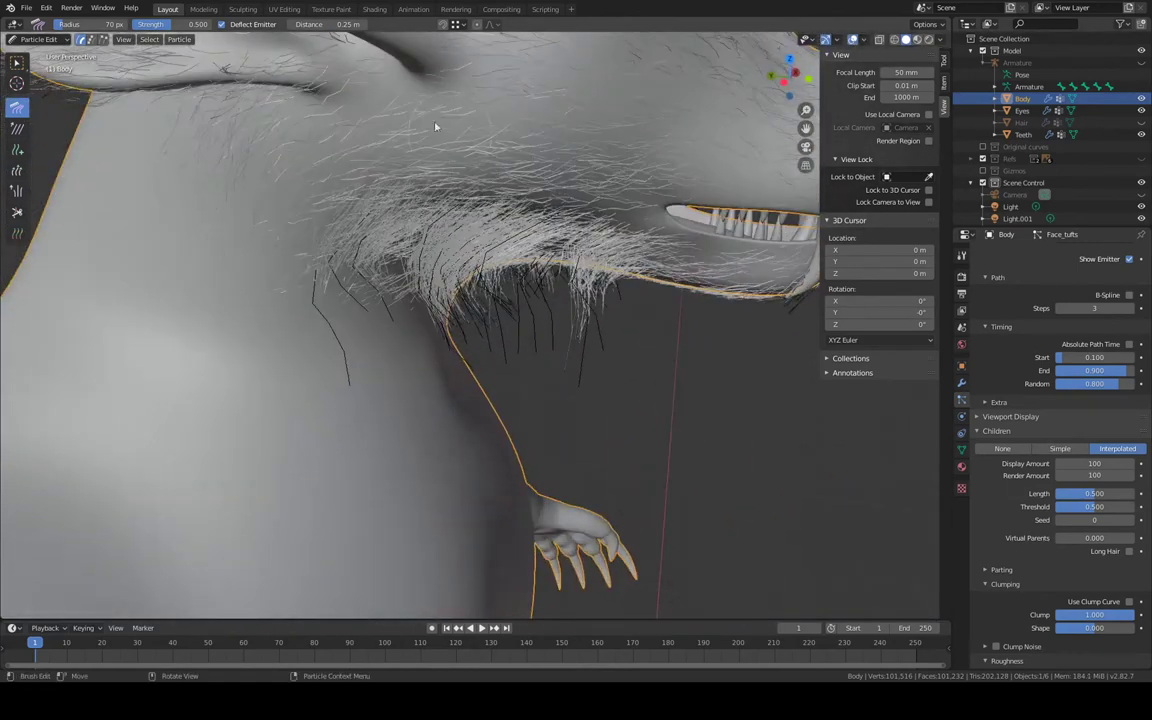
{"action": "left_click", "coordinate": [38, 25]}
{"action": "left_click", "coordinate": [38, 39]}
Return to Object Mode and zoom in on the neck.
{"action": "left_click", "coordinate": [40, 45]}
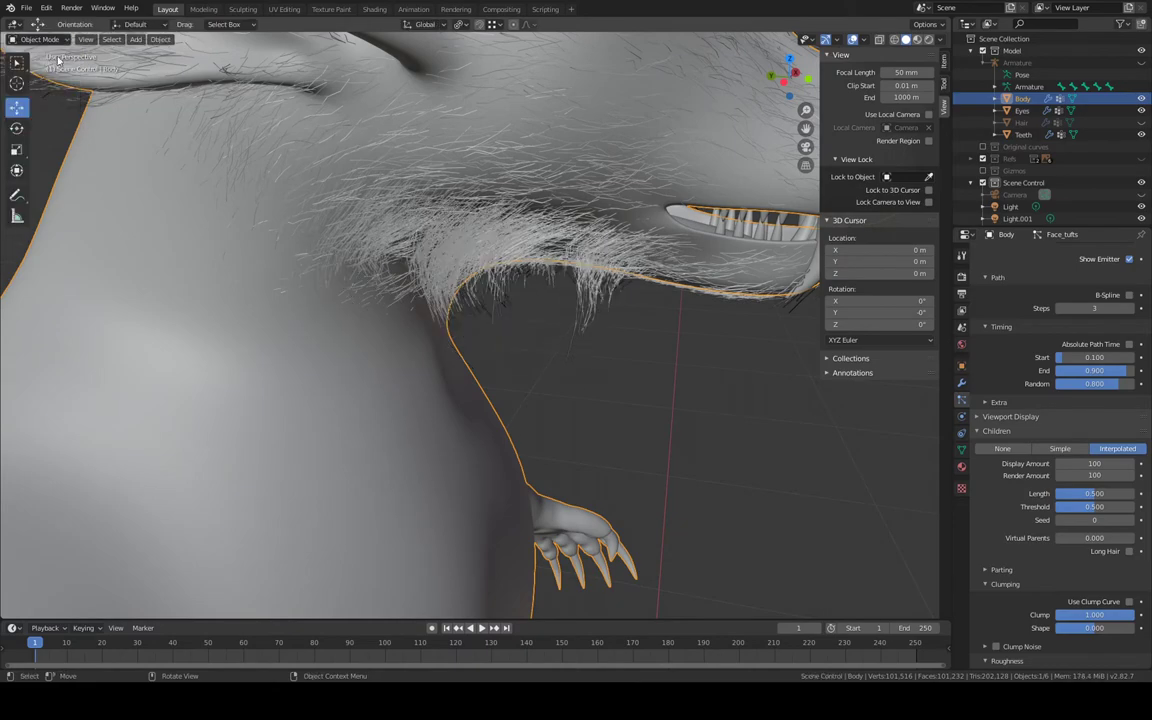
{"action": "mouse_move", "coordinate": [470, 136]}
{"action": "middle_mouse_down"}
{"action": "mouse_move", "coordinate": [607, 237]}
{"action": "mouse_move", "coordinate": [542, 188]}
{"action": "mouse_move", "coordinate": [553, 244]}
{"action": "mouse_move", "coordinate": [515, 238]}
{"action": "mouse_move", "coordinate": [630, 129]}
{"action": "mouse_move", "coordinate": [533, 239]}
{"action": "mouse_move", "coordinate": [482, 218]}
{"action": "mouse_move", "coordinate": [527, 226]}
{"action": "mouse_move", "coordinate": [540, 206]}
{"action": "middle_mouse_up"}
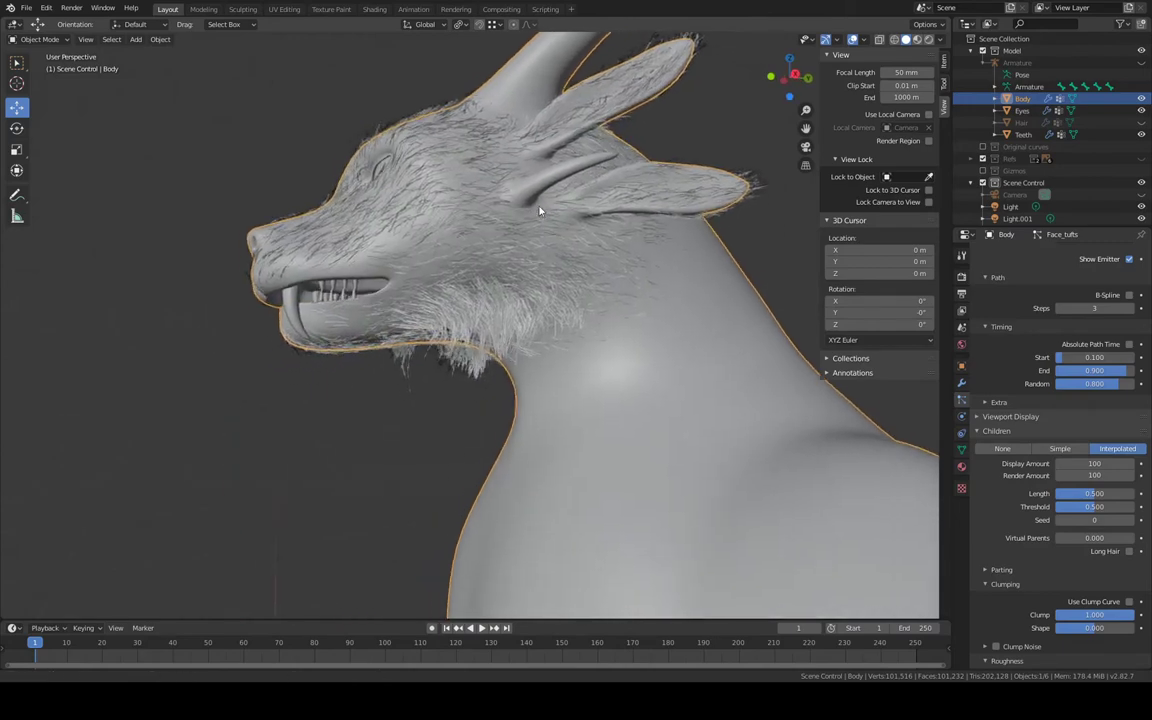
{"action": "scroll", "coordinate": [556, 200], "scroll_direction": "up", "scroll_amount": 2}
{"action": "scroll", "coordinate": [556, 200], "scroll_direction": "up", "scroll_amount": 1}
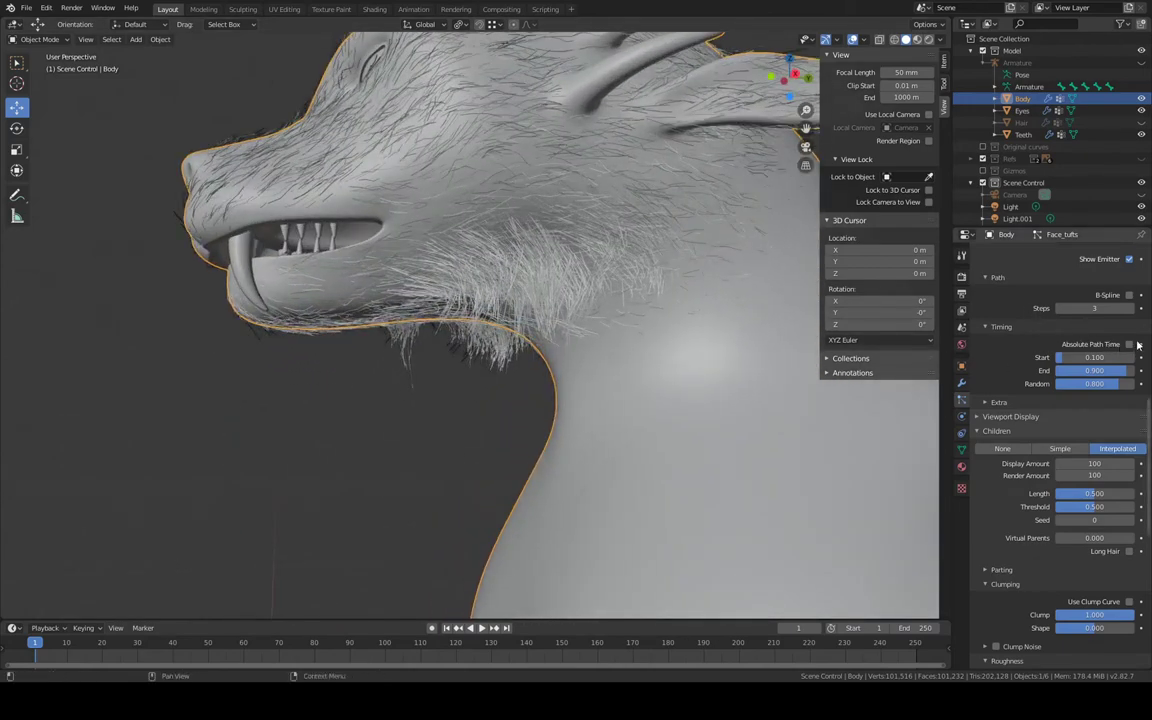
{"action": "scroll", "coordinate": [1055, 450], "scroll_direction": "up", "scroll_amount": 8}
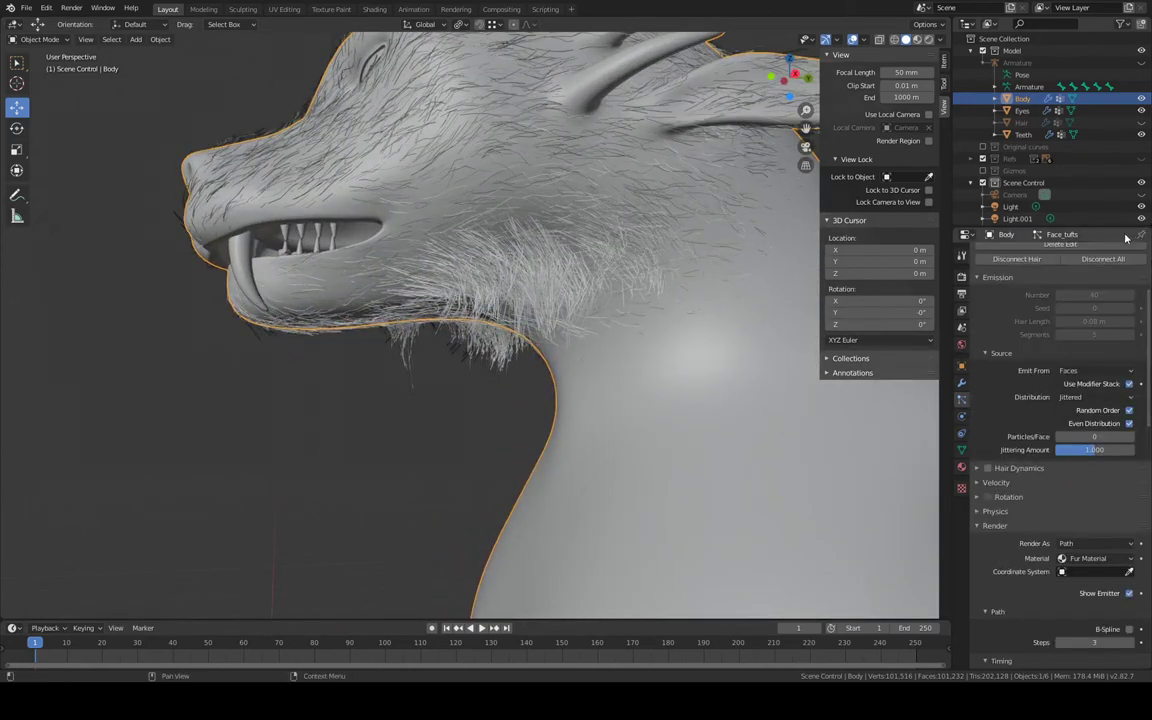
{"action": "scroll", "coordinate": [1148, 323], "scroll_direction": "up", "scroll_amount": 3}
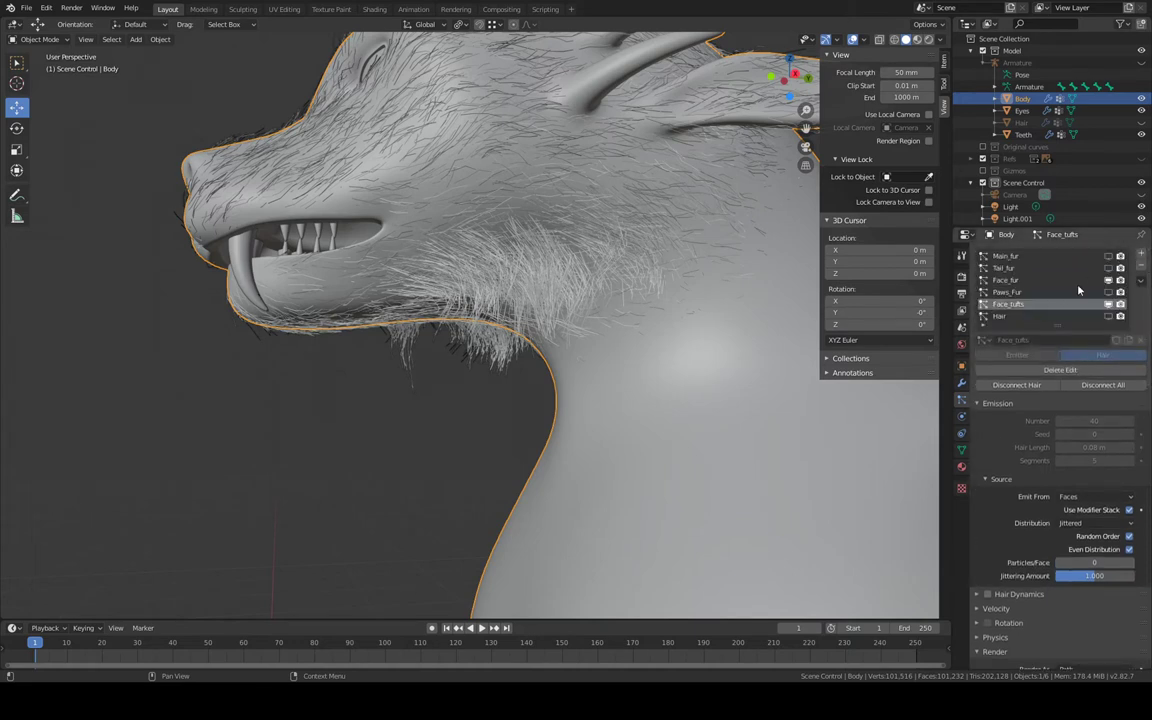
Select the Face_fur system and set its children Display Amount to 100.
{"action": "left_click", "coordinate": [1008, 280]}
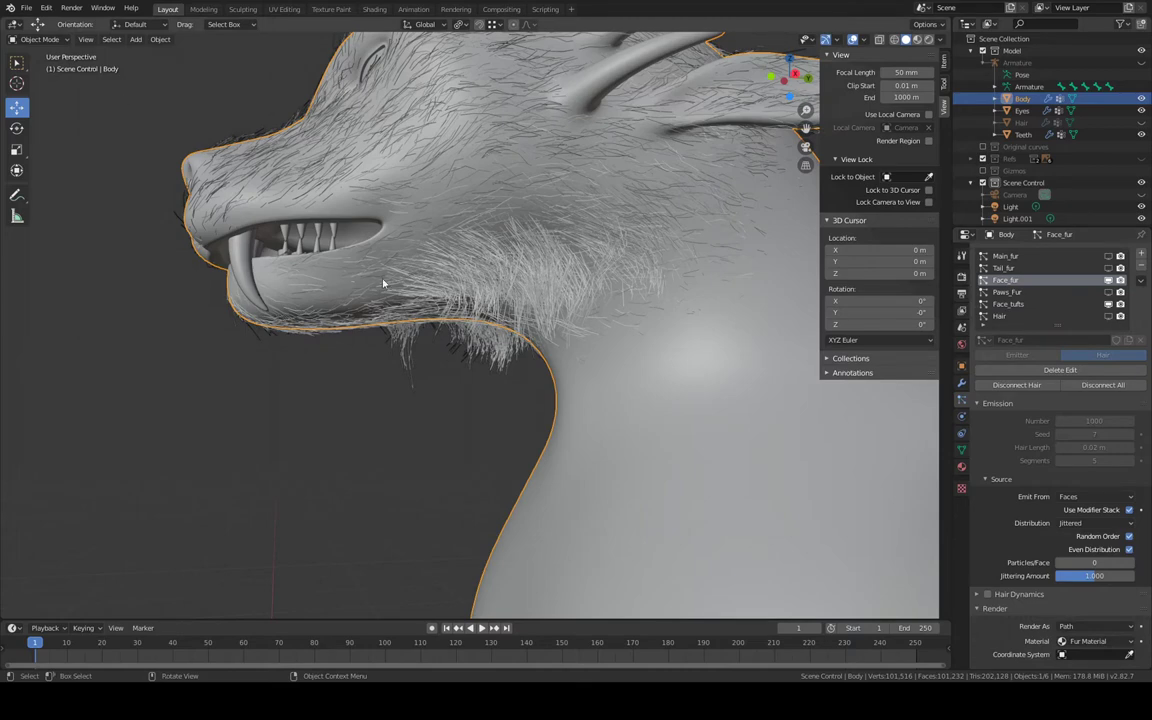
{"action": "left_click", "coordinate": [1008, 304]}
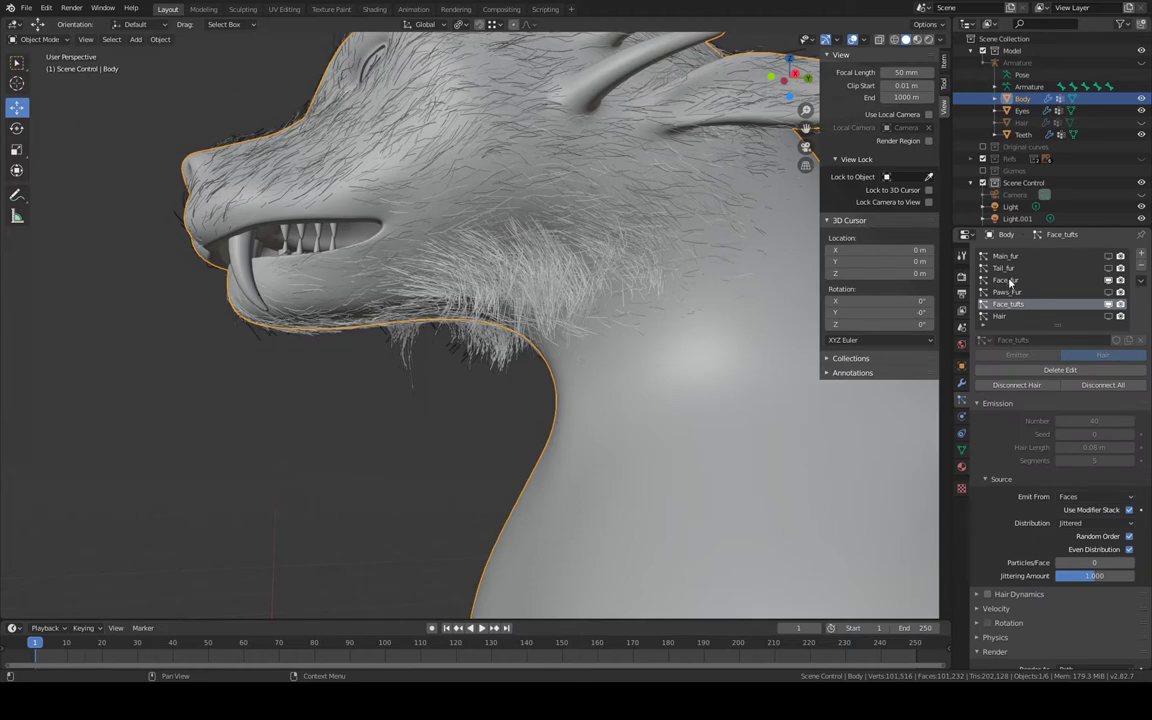
{"action": "left_click", "coordinate": [1009, 281]}
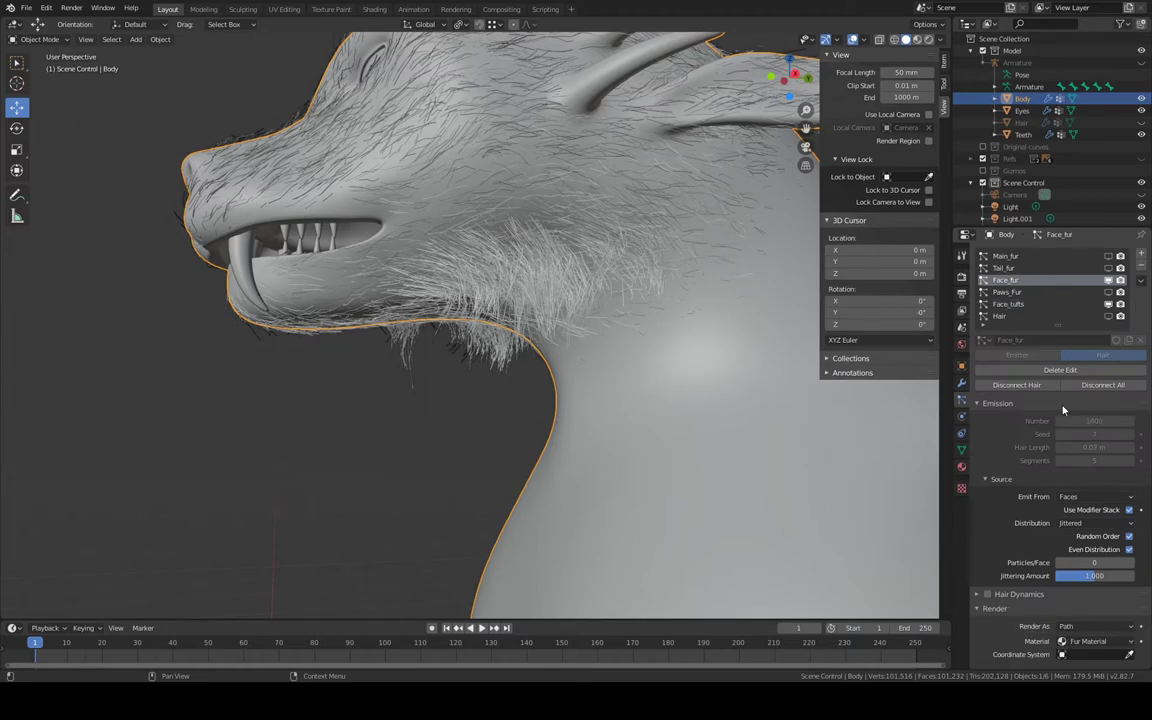
{"action": "scroll", "coordinate": [1040, 400], "scroll_direction": "down", "scroll_amount": 10}
{"action": "type", "text": "100"}
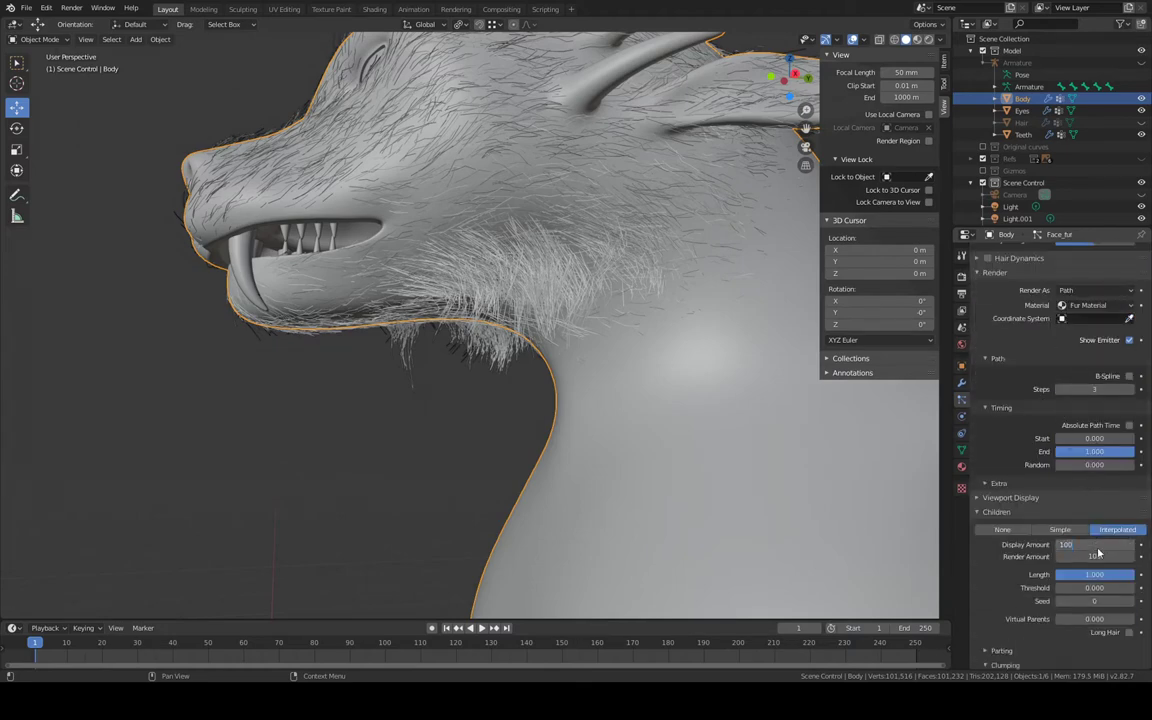
{"action": "key", "text": "Return"}
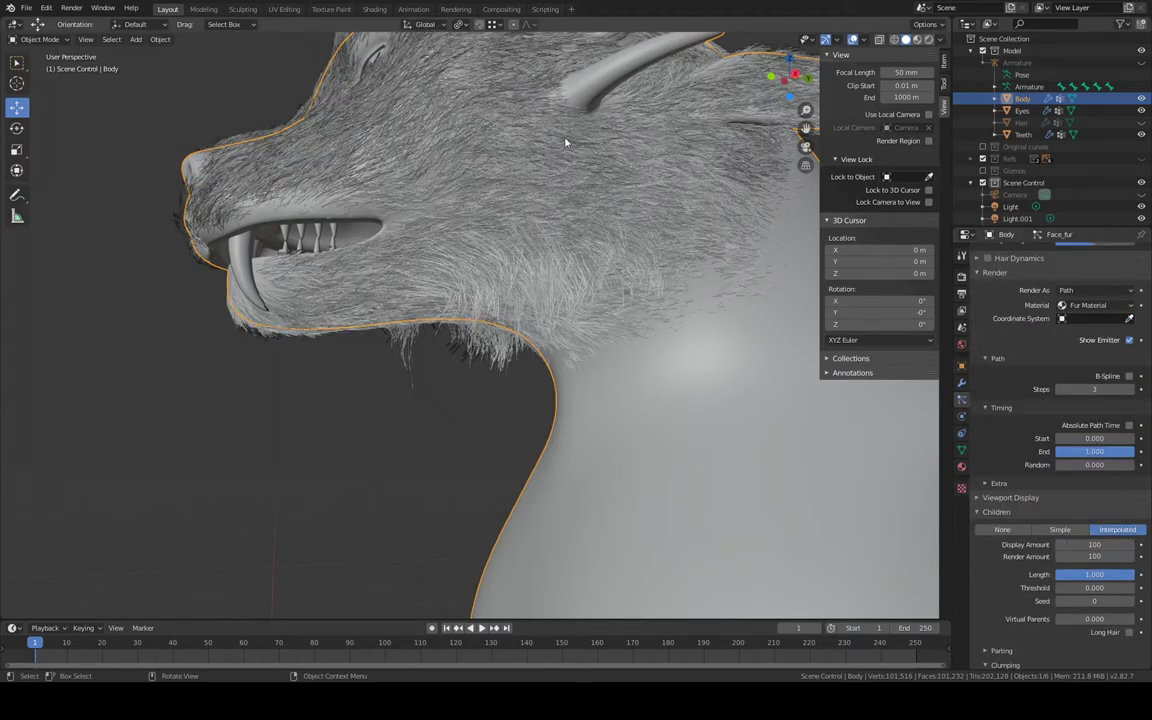
{"action": "mouse_move", "coordinate": [565, 143]}
{"action": "middle_mouse_down"}
{"action": "mouse_move", "coordinate": [575, 182]}
{"action": "mouse_move", "coordinate": [563, 159]}
{"action": "mouse_move", "coordinate": [589, 118]}
{"action": "mouse_move", "coordinate": [766, 121]}
{"action": "mouse_move", "coordinate": [684, 110]}
{"action": "mouse_move", "coordinate": [663, 129]}
{"action": "mouse_move", "coordinate": [643, 113]}
{"action": "mouse_move", "coordinate": [630, 147]}
{"action": "mouse_move", "coordinate": [638, 162]}
{"action": "mouse_move", "coordinate": [575, 180]}
{"action": "mouse_move", "coordinate": [636, 124]}
{"action": "mouse_move", "coordinate": [645, 150]}
{"action": "middle_mouse_up"}
{"action": "scroll", "coordinate": [575, 180], "scroll_direction": "down", "scroll_amount": 2}
{"action": "scroll", "coordinate": [571, 180], "scroll_direction": "down", "scroll_amount": 3}
{"action": "scroll", "coordinate": [550, 154], "scroll_direction": "down", "scroll_amount": 5}
{"action": "scroll", "coordinate": [645, 150], "scroll_direction": "up", "scroll_amount": 3}
{"action": "scroll", "coordinate": [589, 188], "scroll_direction": "up", "scroll_amount": 3}
{"action": "scroll", "coordinate": [560, 220], "scroll_direction": "up", "scroll_amount": 4}
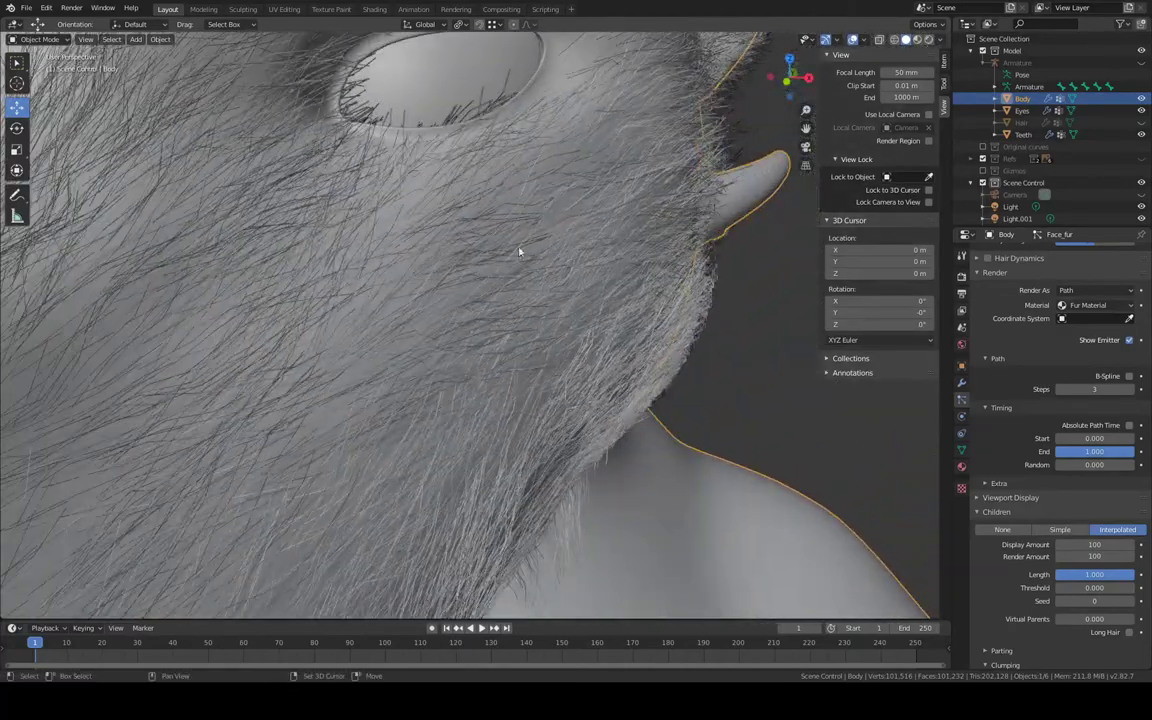
{"action": "mouse_move", "coordinate": [519, 252]}
{"action": "middle_mouse_down"}
{"action": "mouse_move", "coordinate": [602, 226]}
{"action": "mouse_move", "coordinate": [586, 211]}
{"action": "mouse_move", "coordinate": [609, 216]}
{"action": "mouse_move", "coordinate": [578, 213]}
{"action": "middle_mouse_up"}
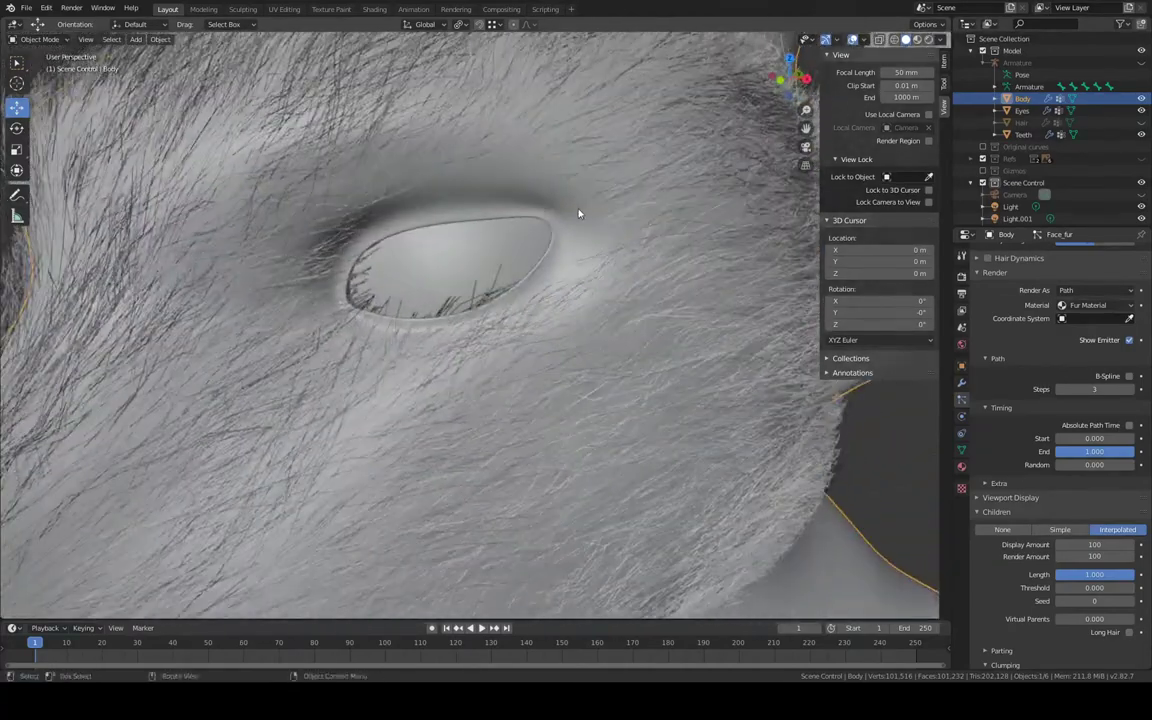
{"action": "scroll", "coordinate": [1100, 480], "scroll_direction": "down", "scroll_amount": 4}
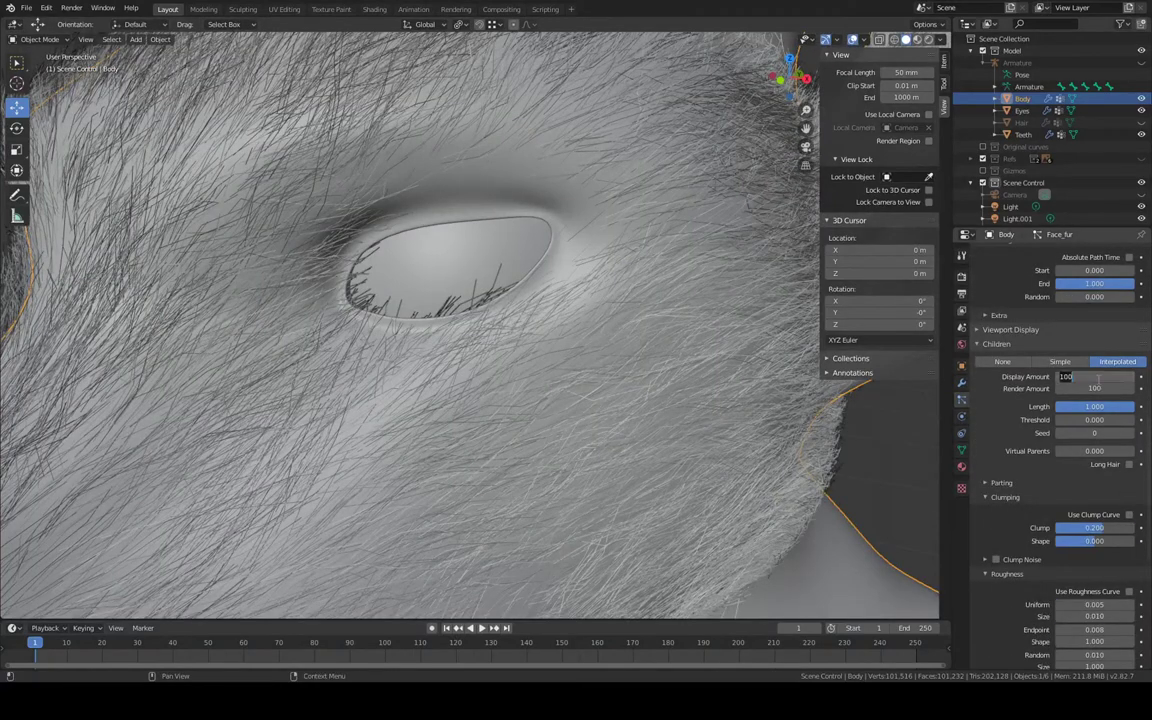
{"action": "type", "text": "1"}
{"action": "key", "text": "Return"}
{"action": "mouse_move", "coordinate": [442, 211]}
{"action": "middle_mouse_down"}
{"action": "mouse_move", "coordinate": [399, 223]}
{"action": "mouse_move", "coordinate": [444, 213]}
{"action": "middle_mouse_up"}
{"action": "scroll", "coordinate": [444, 213], "scroll_direction": "down", "scroll_amount": 5}
{"action": "mouse_move", "coordinate": [489, 275]}
{"action": "middle_mouse_down"}
{"action": "mouse_move", "coordinate": [563, 267]}
{"action": "mouse_move", "coordinate": [548, 270]}
{"action": "mouse_move", "coordinate": [600, 300]}
{"action": "middle_mouse_up"}
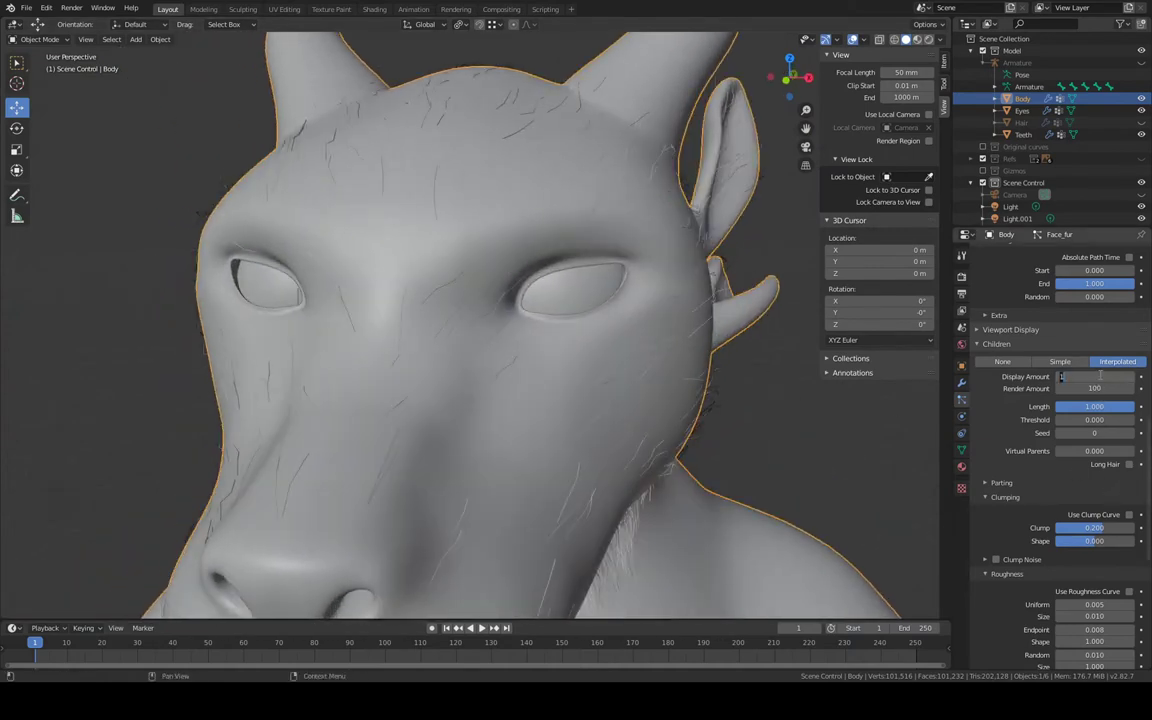
{"action": "type", "text": "100"}
{"action": "key", "text": "Return"}
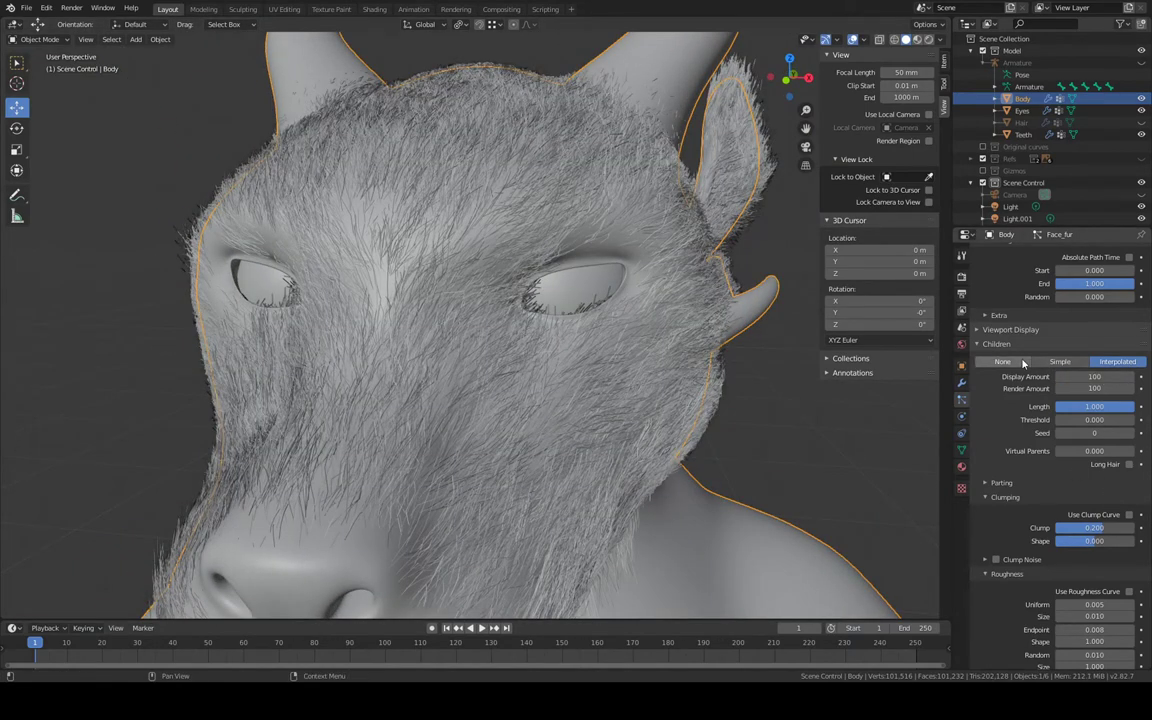
Orbit around the snout and eyes, then switch the viewport to Rendered shading.
{"action": "left_click", "coordinate": [1002, 361]}
{"action": "mouse_move", "coordinate": [646, 306]}
{"action": "middle_mouse_down"}
{"action": "mouse_move", "coordinate": [591, 301]}
{"action": "mouse_move", "coordinate": [672, 298]}
{"action": "mouse_move", "coordinate": [425, 293]}
{"action": "middle_mouse_up"}
{"action": "middle_click_drag", "start_coordinate": [376, 271], "coordinate": [550, 303]}
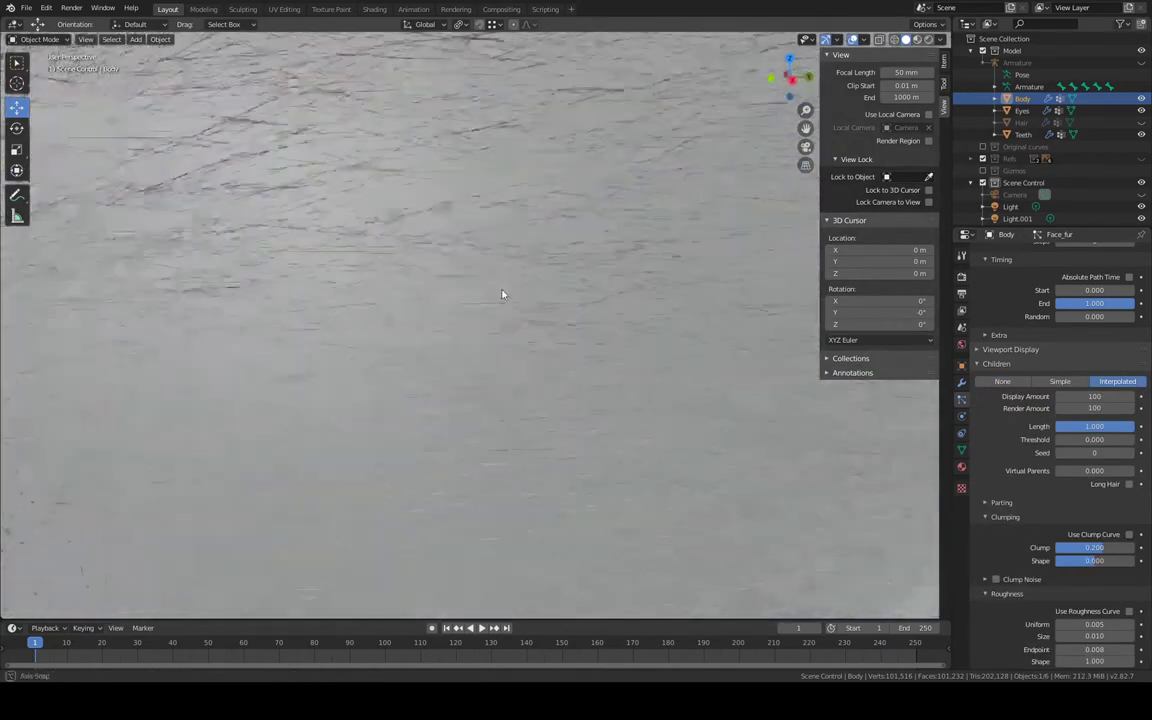
{"action": "mouse_move", "coordinate": [501, 296]}
{"action": "middle_mouse_down"}
{"action": "mouse_move", "coordinate": [427, 299]}
{"action": "mouse_move", "coordinate": [408, 285]}
{"action": "mouse_move", "coordinate": [576, 239]}
{"action": "mouse_move", "coordinate": [366, 240]}
{"action": "mouse_move", "coordinate": [399, 231]}
{"action": "mouse_move", "coordinate": [507, 249]}
{"action": "mouse_move", "coordinate": [517, 234]}
{"action": "mouse_move", "coordinate": [669, 273]}
{"action": "mouse_move", "coordinate": [557, 278]}
{"action": "middle_mouse_up"}
{"action": "left_click", "coordinate": [929, 41]}
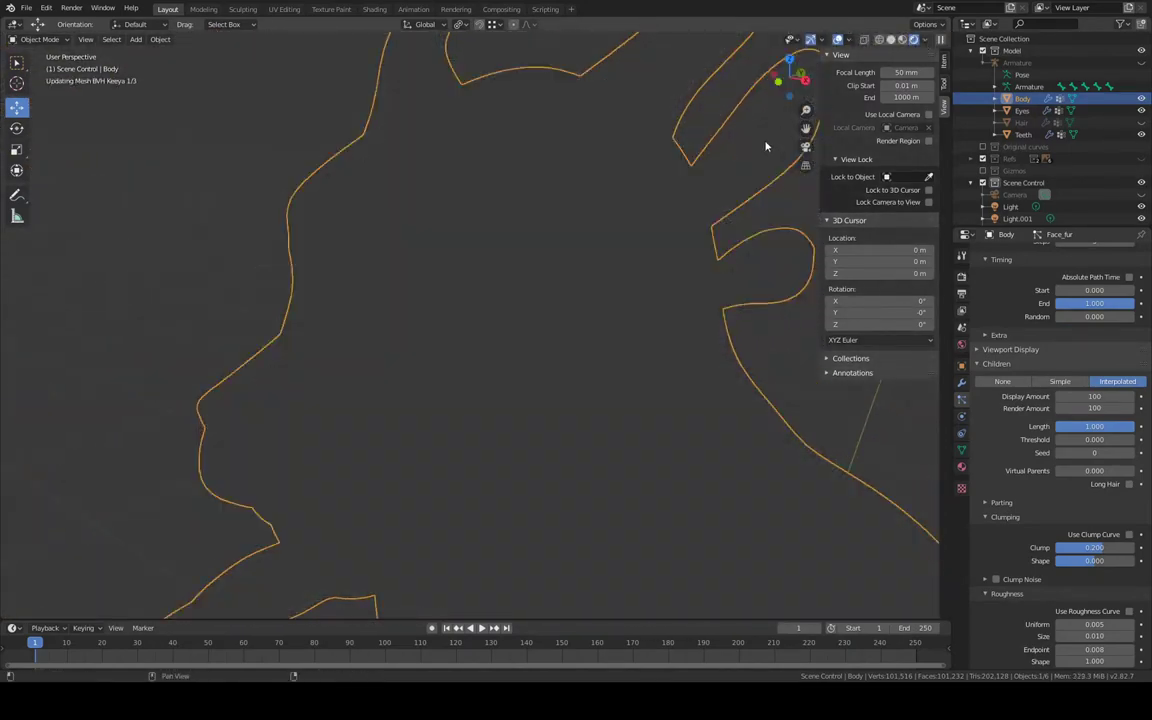
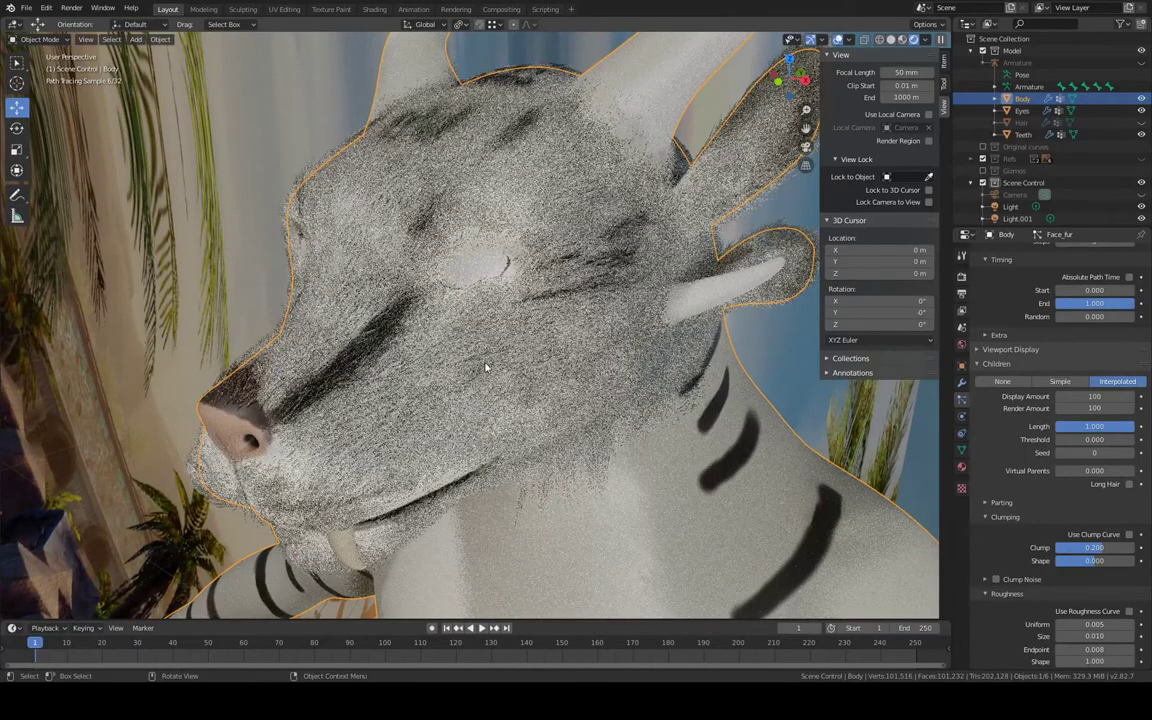
Switch the viewport to Solid shading and orbit in close on the creature's furry head.
{"action": "mouse_move", "coordinate": [459, 354]}
{"action": "middle_mouse_down"}
{"action": "mouse_move", "coordinate": [427, 342]}
{"action": "mouse_move", "coordinate": [834, 113]}
{"action": "middle_mouse_up"}
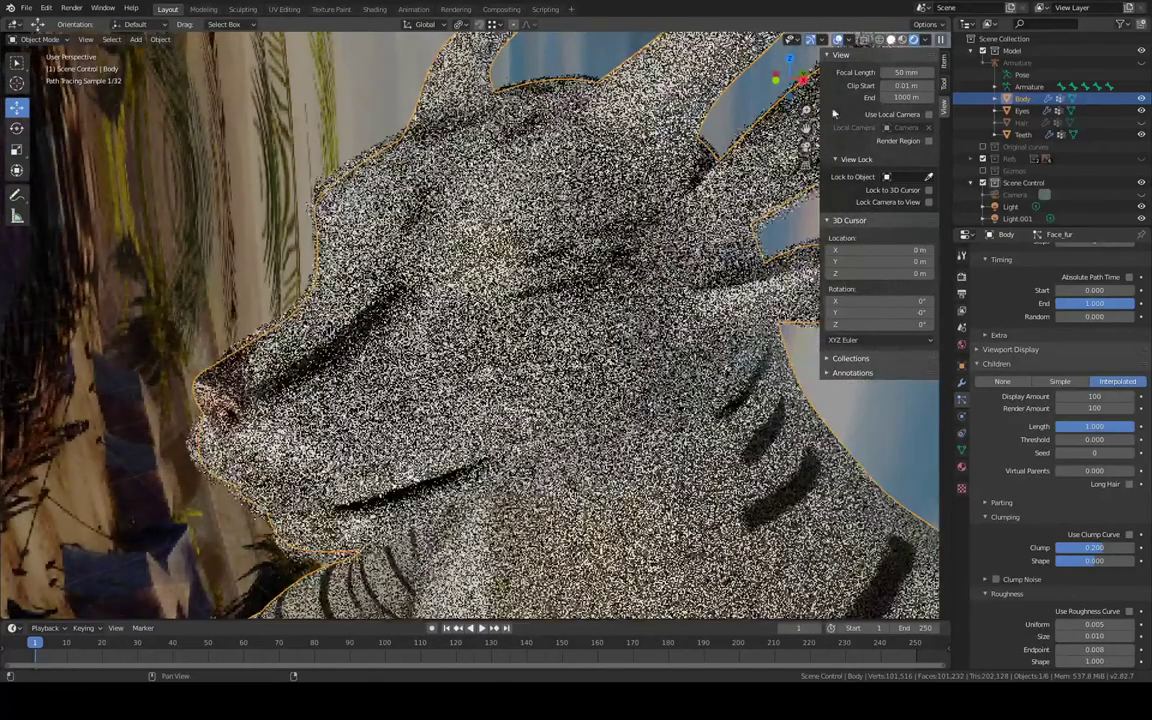
{"action": "key", "text": "z"}
{"action": "mouse_move", "coordinate": [423, 255]}
{"action": "middle_mouse_down"}
{"action": "mouse_move", "coordinate": [527, 247]}
{"action": "mouse_move", "coordinate": [543, 221]}
{"action": "mouse_move", "coordinate": [531, 212]}
{"action": "mouse_move", "coordinate": [347, 242]}
{"action": "middle_mouse_up"}
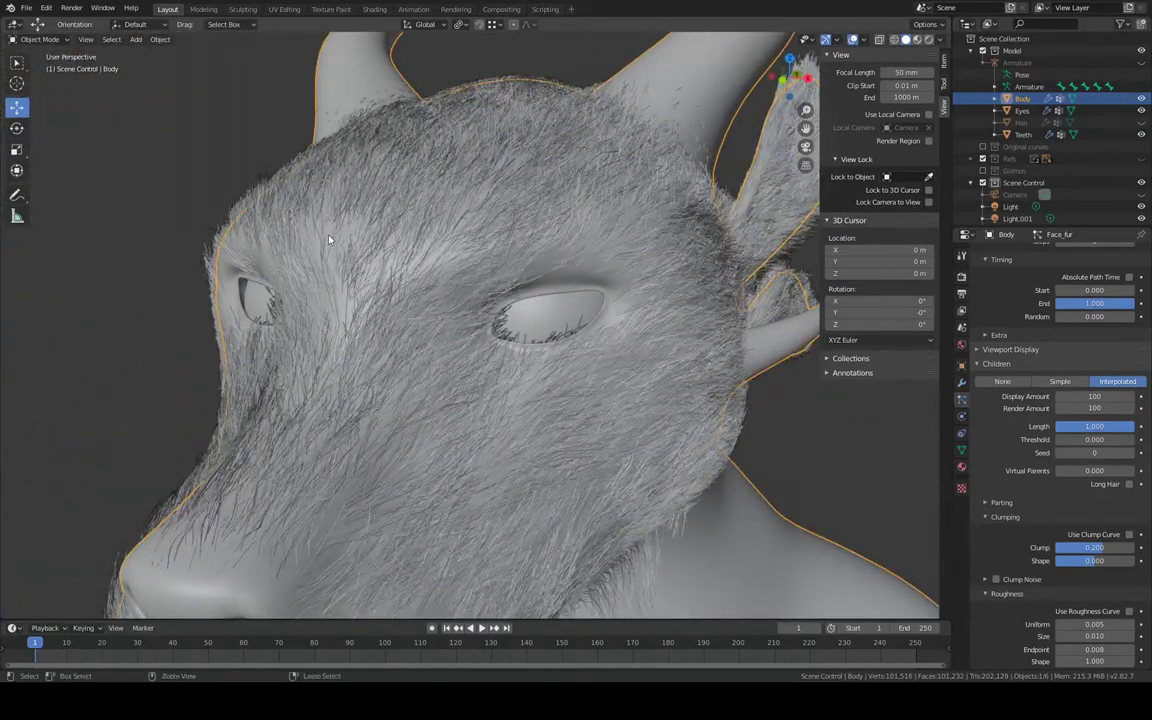
Enter Particle Edit mode and pick the Puff brush with a 161 px radius.
{"action": "left_click", "coordinate": [45, 41]}
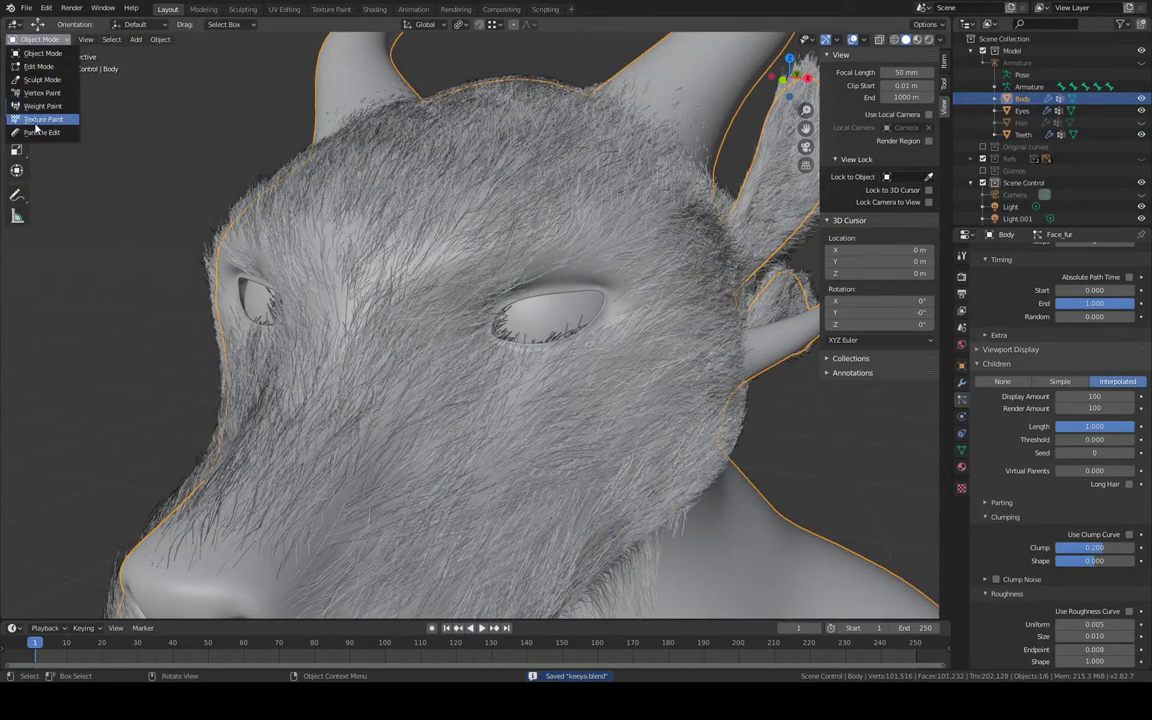
{"action": "left_click", "coordinate": [14, 132]}
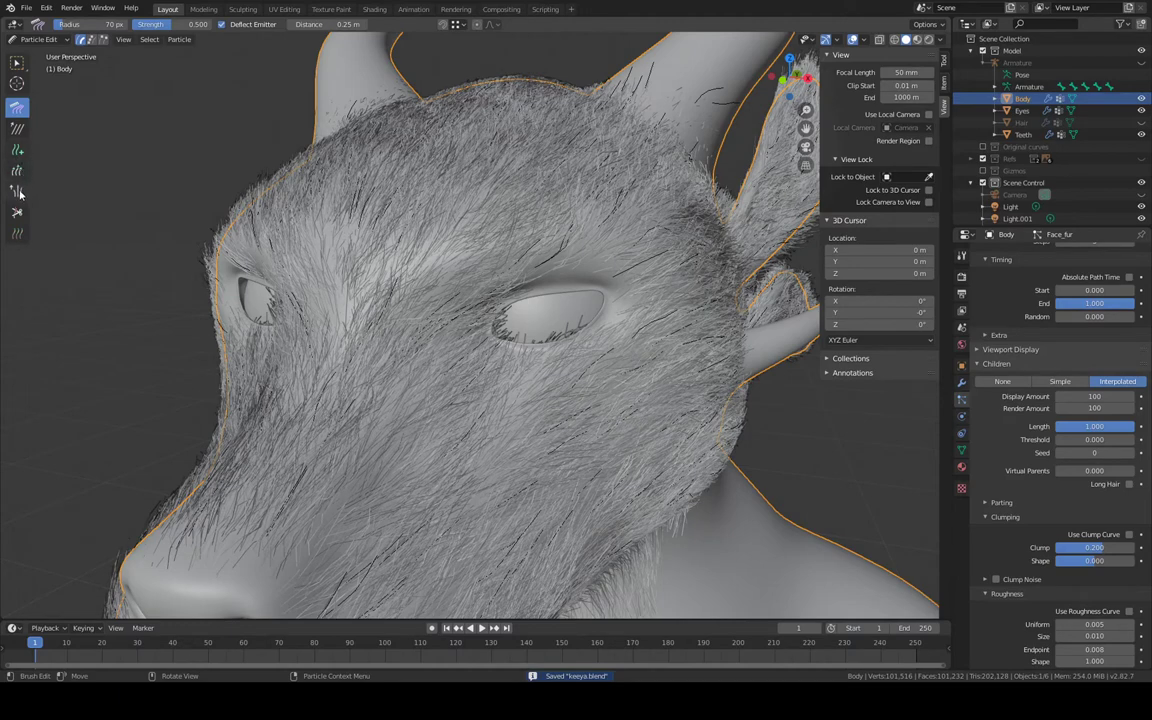
{"action": "left_click", "coordinate": [18, 195]}
{"action": "mouse_move", "coordinate": [450, 300]}
{"action": "middle_mouse_down"}
{"action": "mouse_move", "coordinate": [540, 278]}
{"action": "mouse_move", "coordinate": [523, 283]}
{"action": "middle_mouse_up"}
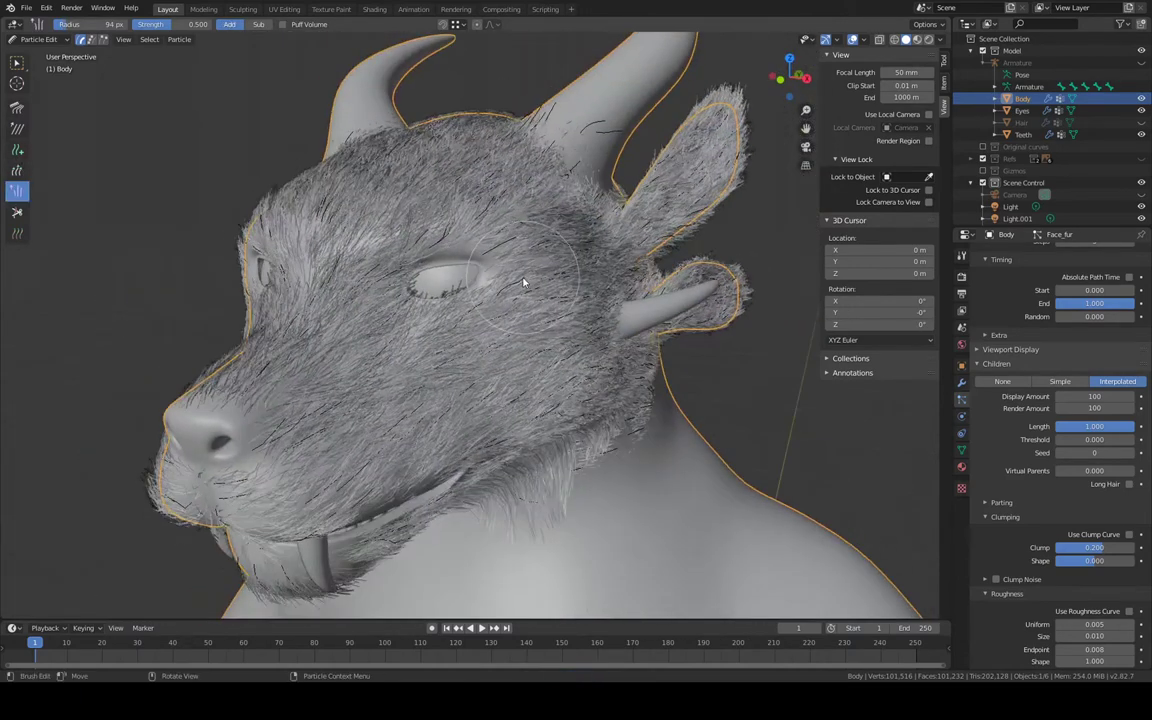
{"action": "key", "text": "f"}
{"action": "left_click", "coordinate": [563, 288]}
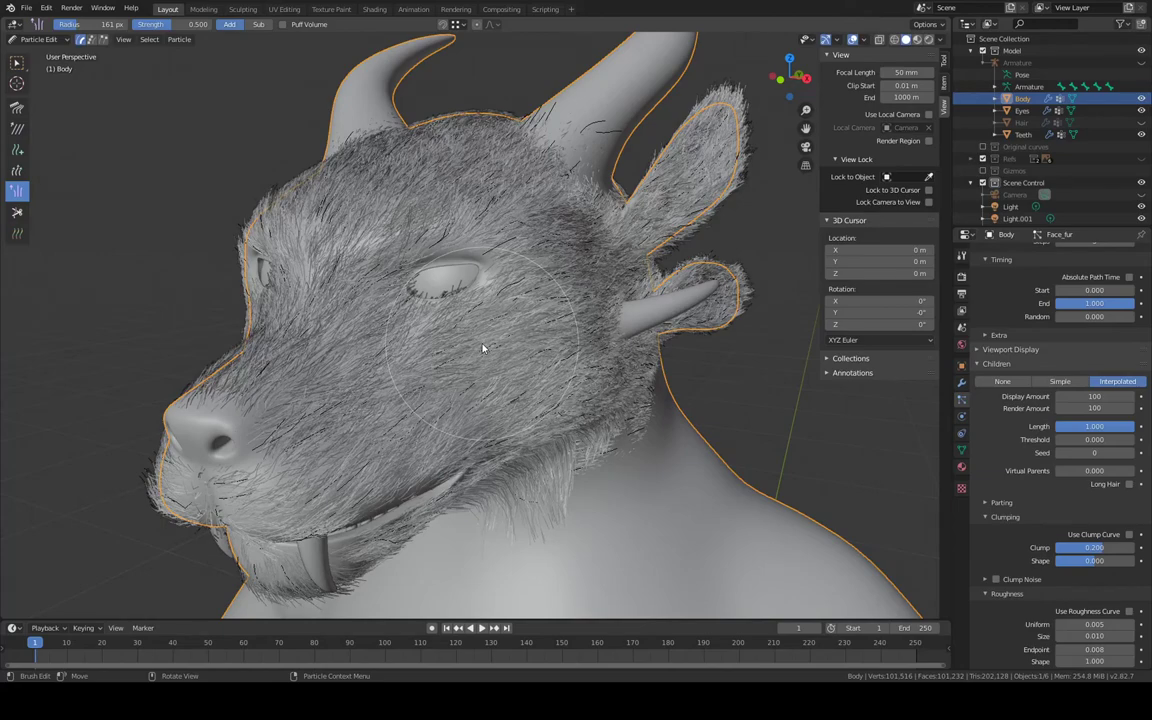
Puff up the face fur beside the eye and on top of the head.
{"action": "scroll", "coordinate": [548, 378], "scroll_direction": "up", "scroll_amount": 1}
{"action": "scroll", "coordinate": [543, 349], "scroll_direction": "up", "scroll_amount": 2}
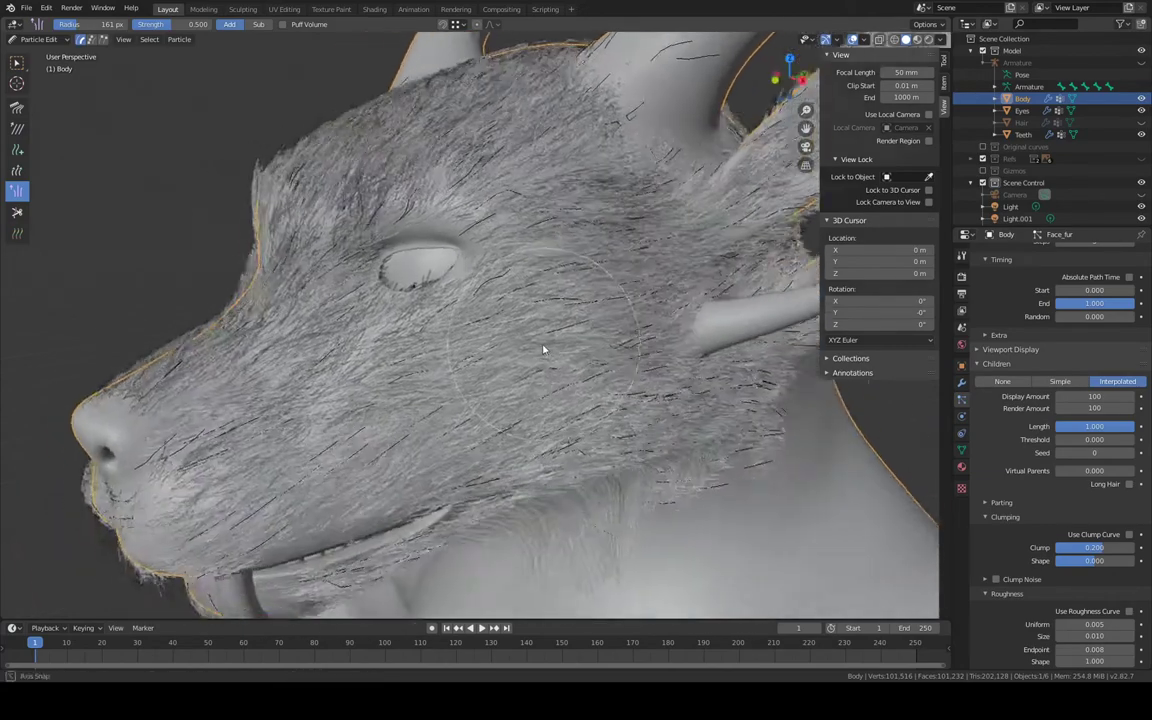
{"action": "middle_click_drag", "start_coordinate": [543, 349], "coordinate": [352, 352]}
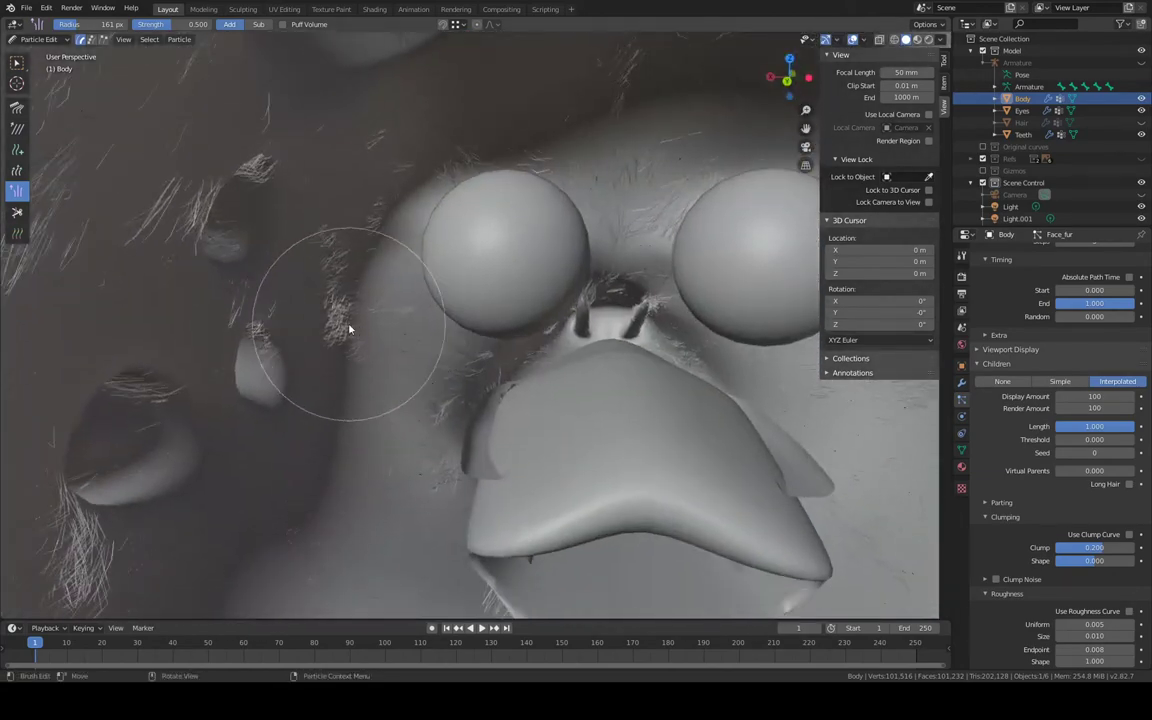
{"action": "left_click_drag", "start_coordinate": [349, 329], "coordinate": [334, 295]}
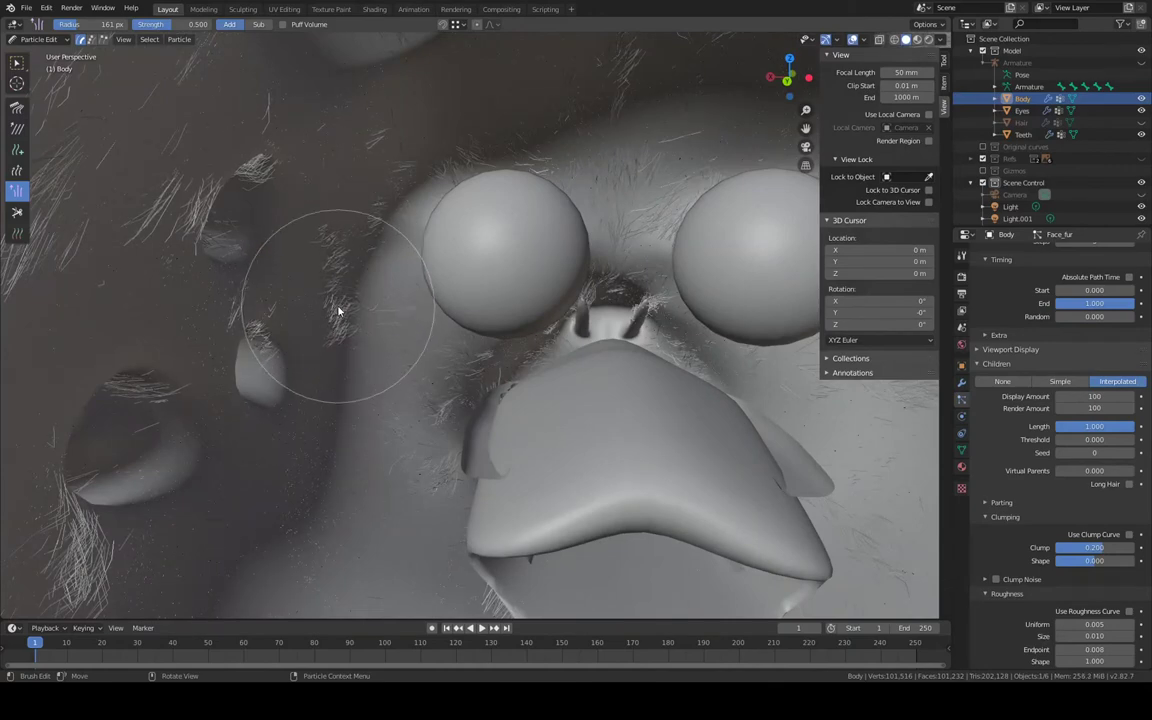
{"action": "mouse_move", "coordinate": [338, 312]}
{"action": "middle_mouse_down"}
{"action": "mouse_move", "coordinate": [368, 321]}
{"action": "mouse_move", "coordinate": [437, 311]}
{"action": "mouse_move", "coordinate": [340, 336]}
{"action": "mouse_move", "coordinate": [321, 306]}
{"action": "mouse_move", "coordinate": [338, 296]}
{"action": "mouse_move", "coordinate": [424, 321]}
{"action": "mouse_move", "coordinate": [571, 334]}
{"action": "mouse_move", "coordinate": [479, 276]}
{"action": "mouse_move", "coordinate": [419, 270]}
{"action": "mouse_move", "coordinate": [470, 257]}
{"action": "mouse_move", "coordinate": [506, 206]}
{"action": "mouse_move", "coordinate": [516, 240]}
{"action": "mouse_move", "coordinate": [561, 270]}
{"action": "mouse_move", "coordinate": [586, 311]}
{"action": "mouse_move", "coordinate": [599, 309]}
{"action": "mouse_move", "coordinate": [462, 252]}
{"action": "middle_mouse_up"}
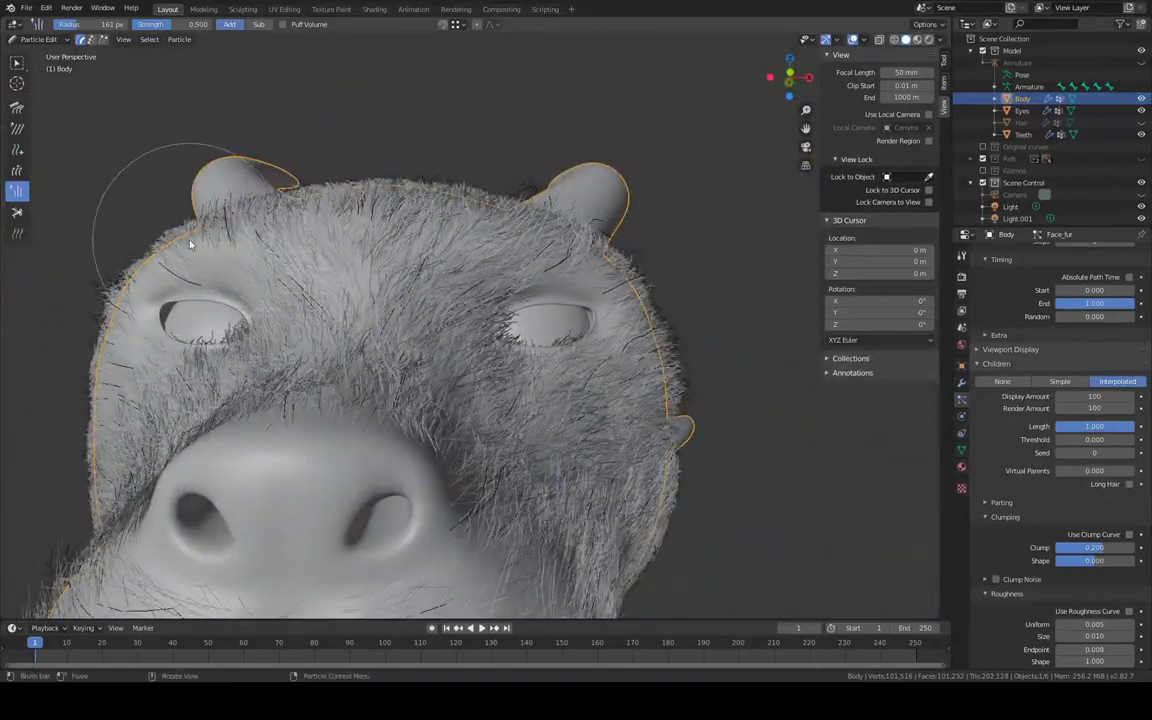
{"action": "mouse_move", "coordinate": [190, 243]}
{"action": "middle_mouse_down"}
{"action": "mouse_move", "coordinate": [368, 265]}
{"action": "mouse_move", "coordinate": [358, 289]}
{"action": "middle_mouse_up"}
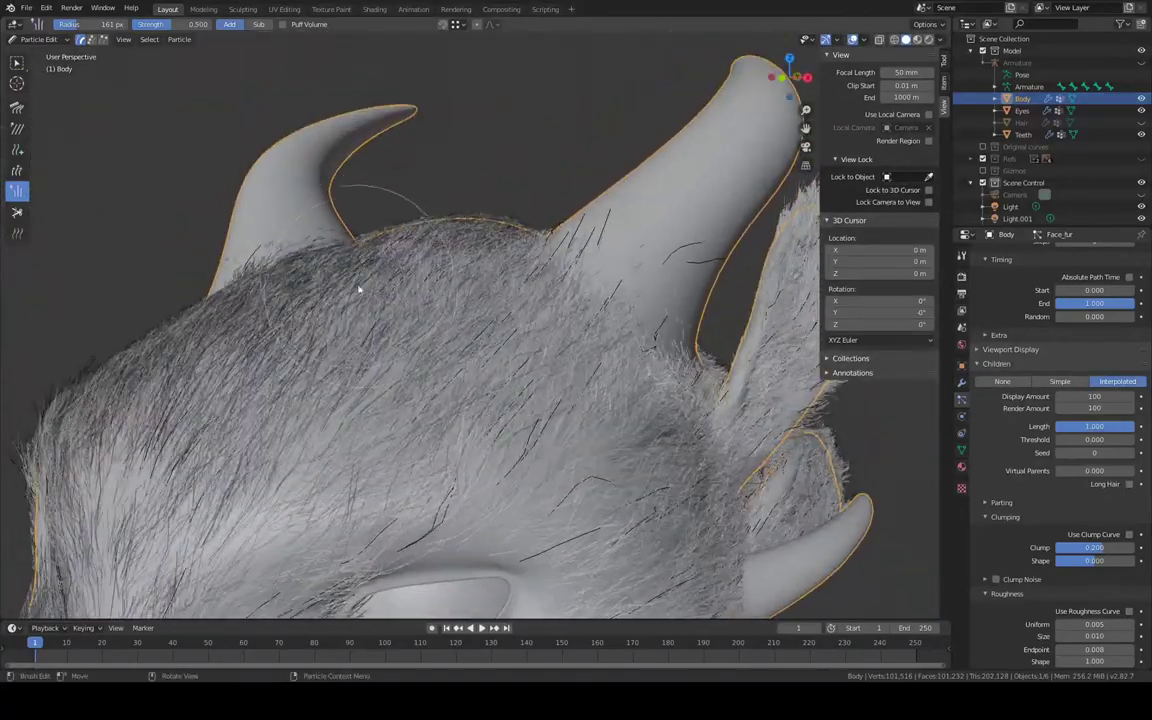
{"action": "left_click_drag", "start_coordinate": [380, 329], "coordinate": [288, 377]}
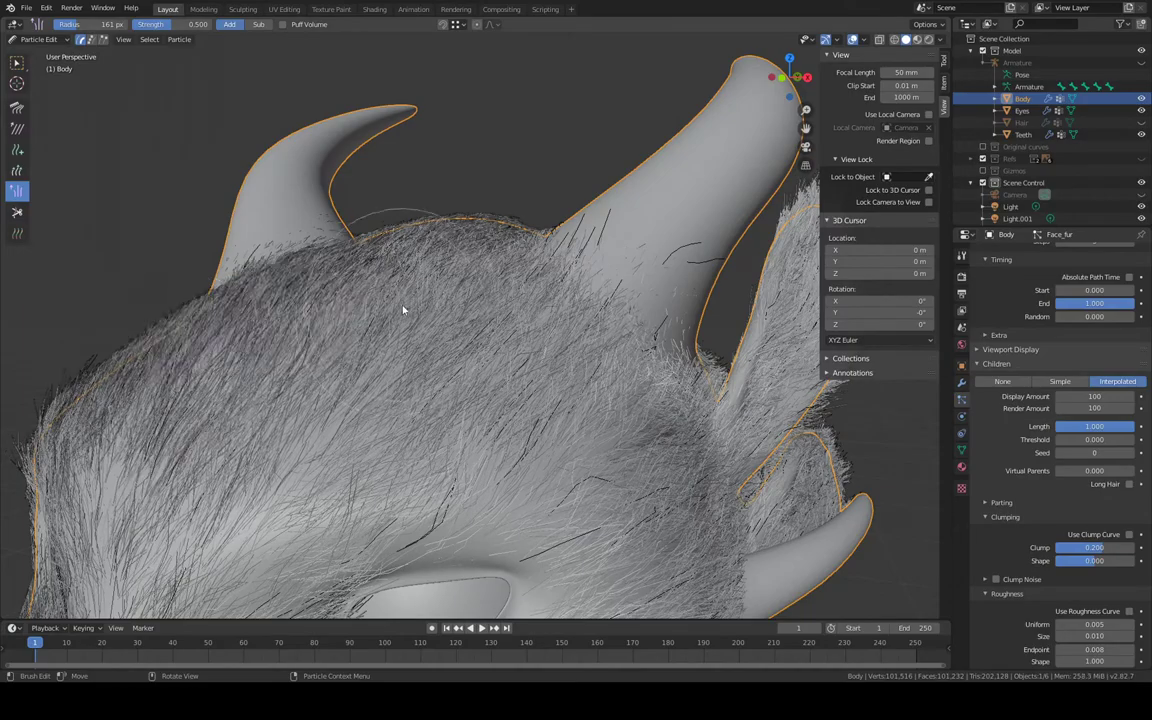
{"action": "mouse_move", "coordinate": [398, 309]}
{"action": "middle_mouse_down"}
{"action": "mouse_move", "coordinate": [334, 321]}
{"action": "mouse_move", "coordinate": [333, 305]}
{"action": "mouse_move", "coordinate": [301, 288]}
{"action": "mouse_move", "coordinate": [301, 267]}
{"action": "mouse_move", "coordinate": [347, 283]}
{"action": "mouse_move", "coordinate": [357, 229]}
{"action": "mouse_move", "coordinate": [406, 244]}
{"action": "mouse_move", "coordinate": [453, 172]}
{"action": "mouse_move", "coordinate": [404, 190]}
{"action": "mouse_move", "coordinate": [477, 148]}
{"action": "mouse_move", "coordinate": [568, 141]}
{"action": "mouse_move", "coordinate": [617, 69]}
{"action": "mouse_move", "coordinate": [490, 116]}
{"action": "mouse_move", "coordinate": [472, 195]}
{"action": "mouse_move", "coordinate": [512, 85]}
{"action": "mouse_move", "coordinate": [514, 213]}
{"action": "mouse_move", "coordinate": [461, 176]}
{"action": "mouse_move", "coordinate": [512, 131]}
{"action": "mouse_move", "coordinate": [565, 158]}
{"action": "middle_mouse_up"}
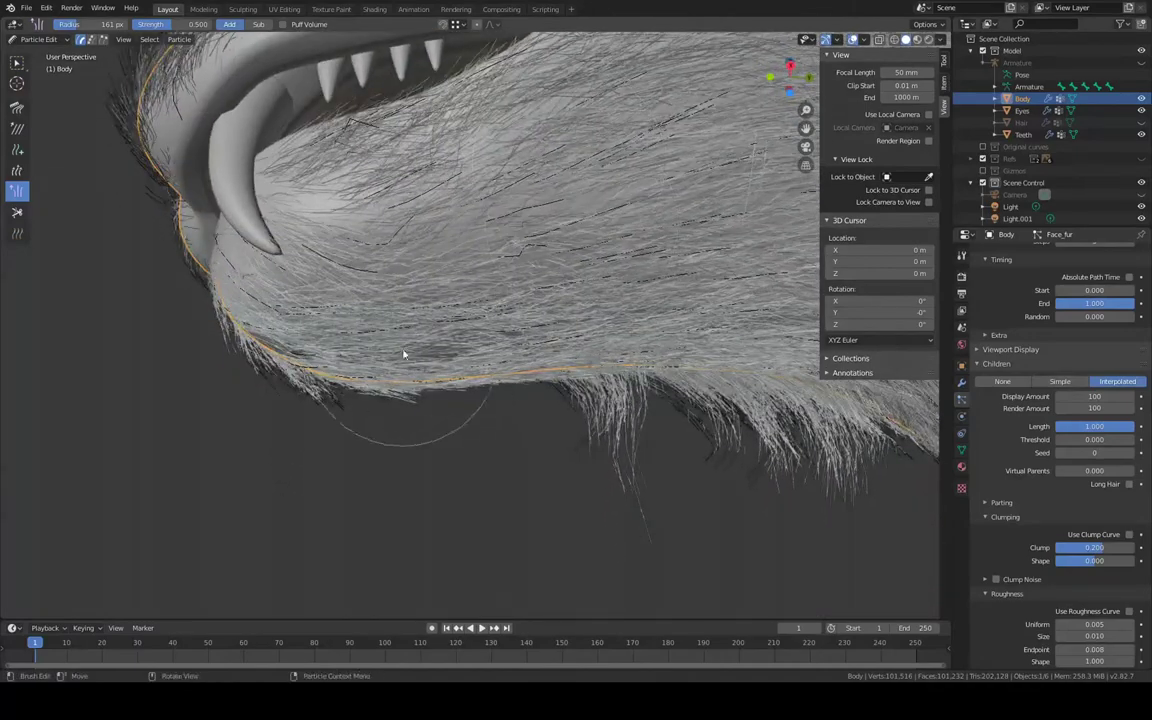
{"action": "mouse_move", "coordinate": [404, 354]}
{"action": "middle_mouse_down"}
{"action": "mouse_move", "coordinate": [394, 276]}
{"action": "mouse_move", "coordinate": [453, 249]}
{"action": "middle_mouse_up"}
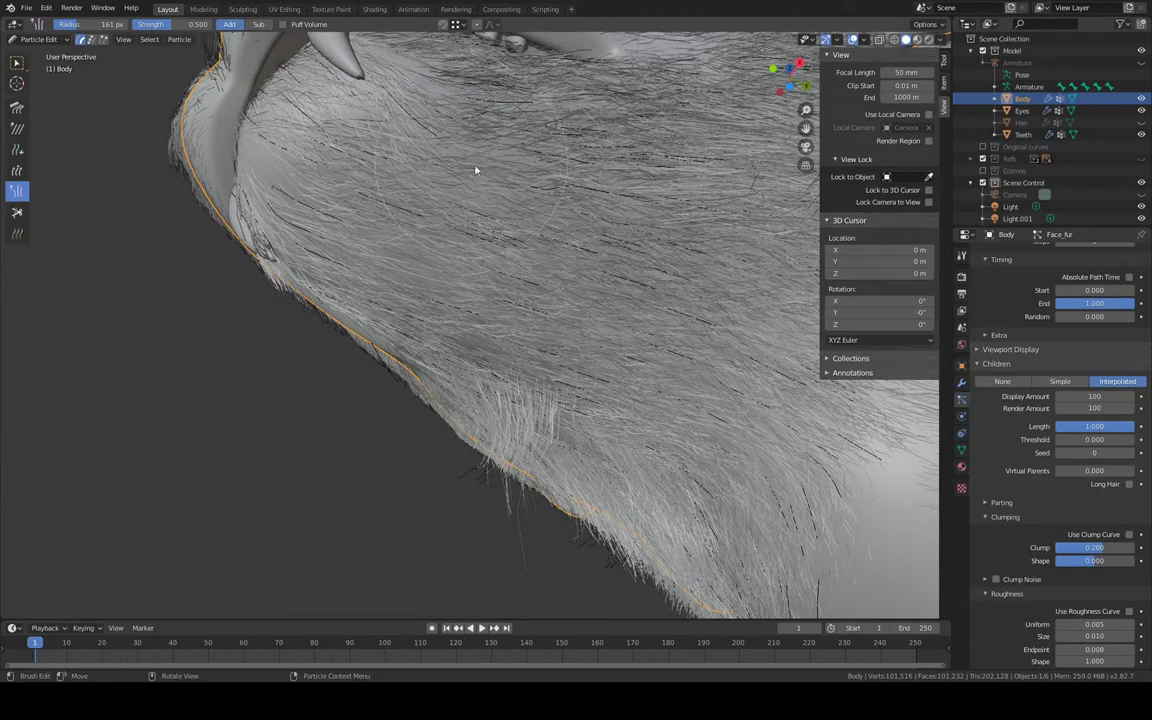
{"action": "mouse_move", "coordinate": [599, 229]}
{"action": "middle_mouse_down"}
{"action": "mouse_move", "coordinate": [656, 229]}
{"action": "mouse_move", "coordinate": [679, 255]}
{"action": "mouse_move", "coordinate": [676, 243]}
{"action": "mouse_move", "coordinate": [676, 270]}
{"action": "mouse_move", "coordinate": [643, 237]}
{"action": "mouse_move", "coordinate": [604, 231]}
{"action": "middle_mouse_up"}
Enlarge the Puff brush radius to 260 px and orbit to a low view under the jaw.
{"action": "key", "text": "f"}
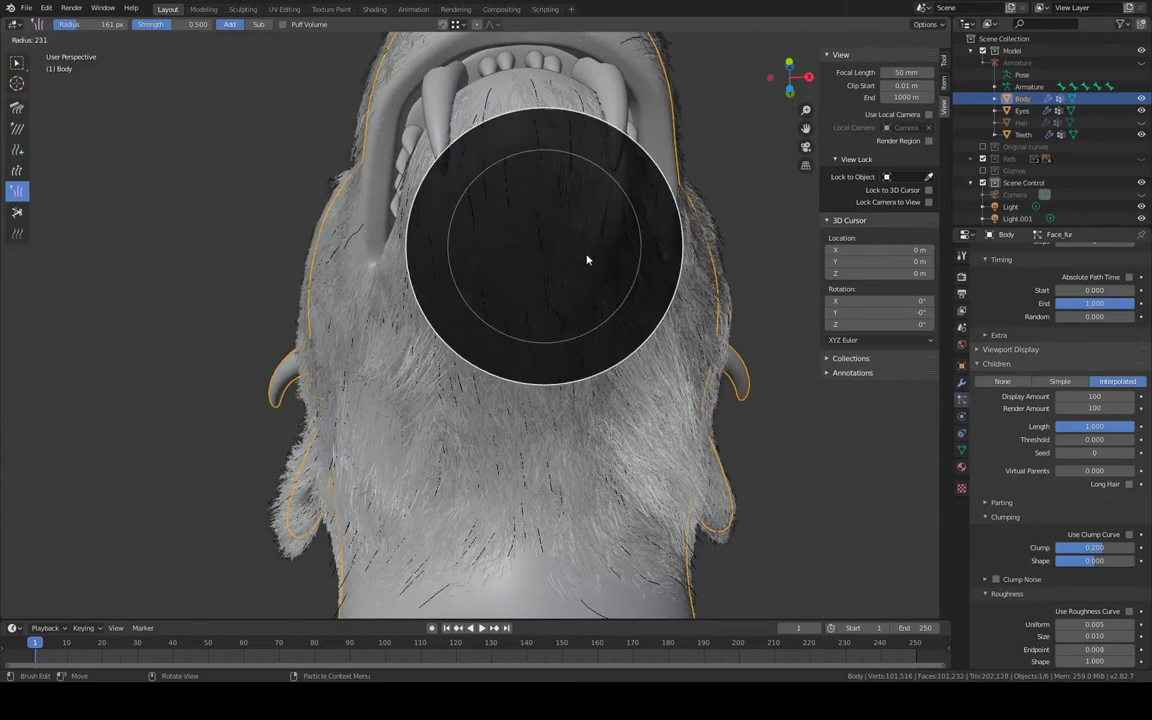
{"action": "left_click", "coordinate": [595, 258]}
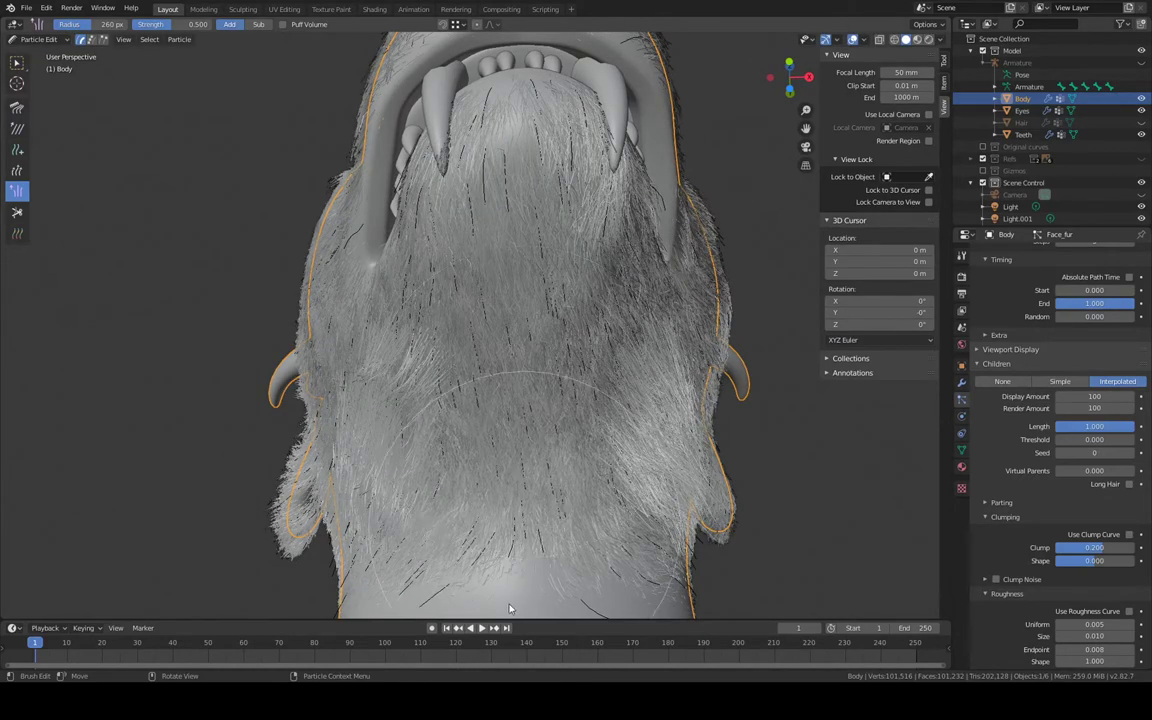
{"action": "mouse_move", "coordinate": [608, 432]}
{"action": "middle_mouse_down"}
{"action": "mouse_move", "coordinate": [494, 460]}
{"action": "mouse_move", "coordinate": [488, 419]}
{"action": "mouse_move", "coordinate": [394, 319]}
{"action": "middle_mouse_up"}
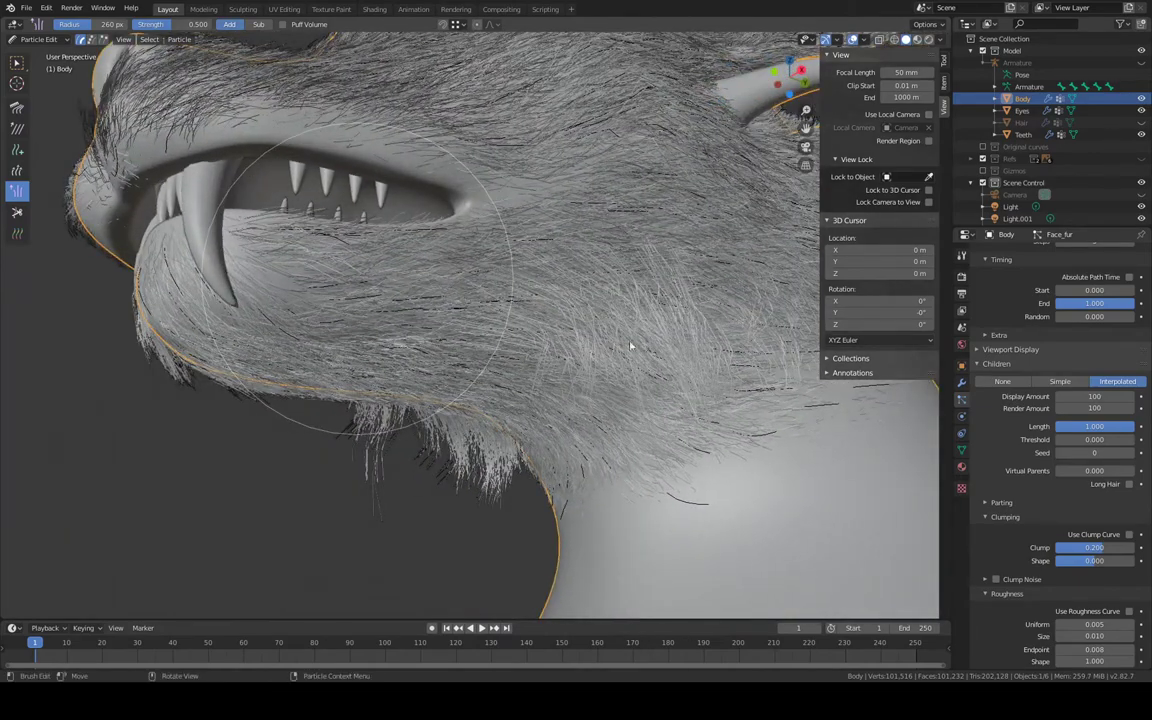
{"action": "mouse_move", "coordinate": [637, 386]}
{"action": "middle_mouse_down"}
{"action": "mouse_move", "coordinate": [699, 288]}
{"action": "mouse_move", "coordinate": [750, 274]}
{"action": "mouse_move", "coordinate": [683, 196]}
{"action": "middle_mouse_up"}
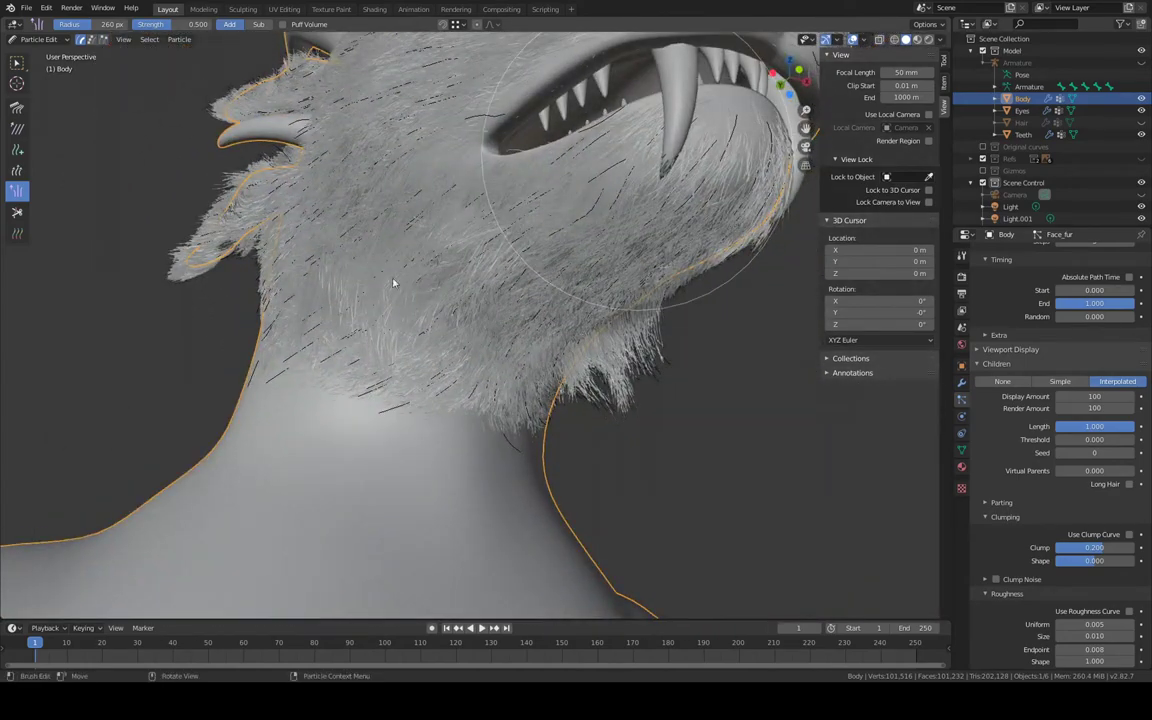
{"action": "mouse_move", "coordinate": [578, 342]}
{"action": "middle_mouse_down"}
{"action": "mouse_move", "coordinate": [508, 368]}
{"action": "mouse_move", "coordinate": [514, 437]}
{"action": "mouse_move", "coordinate": [470, 360]}
{"action": "mouse_move", "coordinate": [473, 314]}
{"action": "mouse_move", "coordinate": [458, 368]}
{"action": "mouse_move", "coordinate": [522, 329]}
{"action": "mouse_move", "coordinate": [660, 375]}
{"action": "mouse_move", "coordinate": [784, 347]}
{"action": "mouse_move", "coordinate": [795, 419]}
{"action": "mouse_move", "coordinate": [782, 465]}
{"action": "mouse_move", "coordinate": [748, 423]}
{"action": "mouse_move", "coordinate": [756, 386]}
{"action": "middle_mouse_up"}
Shrink the brush to 201 px and puff the fur around the right eye, then inspect the horns.
{"action": "key", "text": "f"}
{"action": "left_click", "coordinate": [512, 294]}
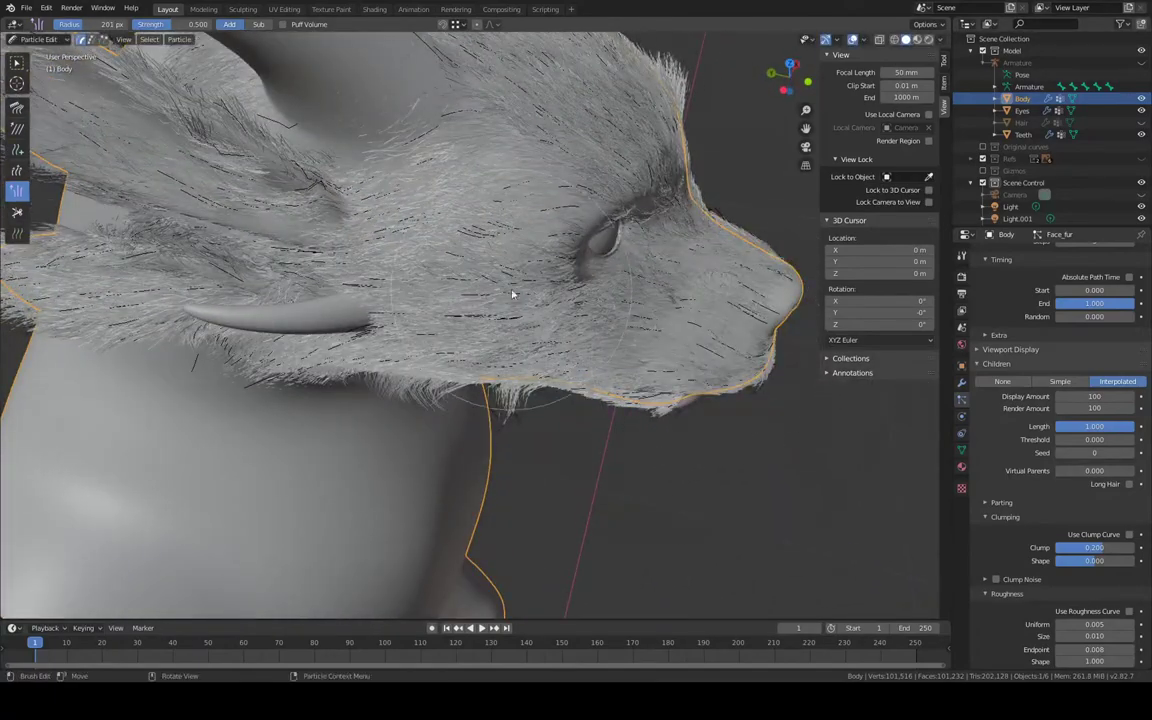
{"action": "mouse_move", "coordinate": [416, 303]}
{"action": "middle_mouse_down"}
{"action": "mouse_move", "coordinate": [607, 239]}
{"action": "mouse_move", "coordinate": [537, 234]}
{"action": "mouse_move", "coordinate": [505, 257]}
{"action": "mouse_move", "coordinate": [660, 402]}
{"action": "middle_mouse_up"}
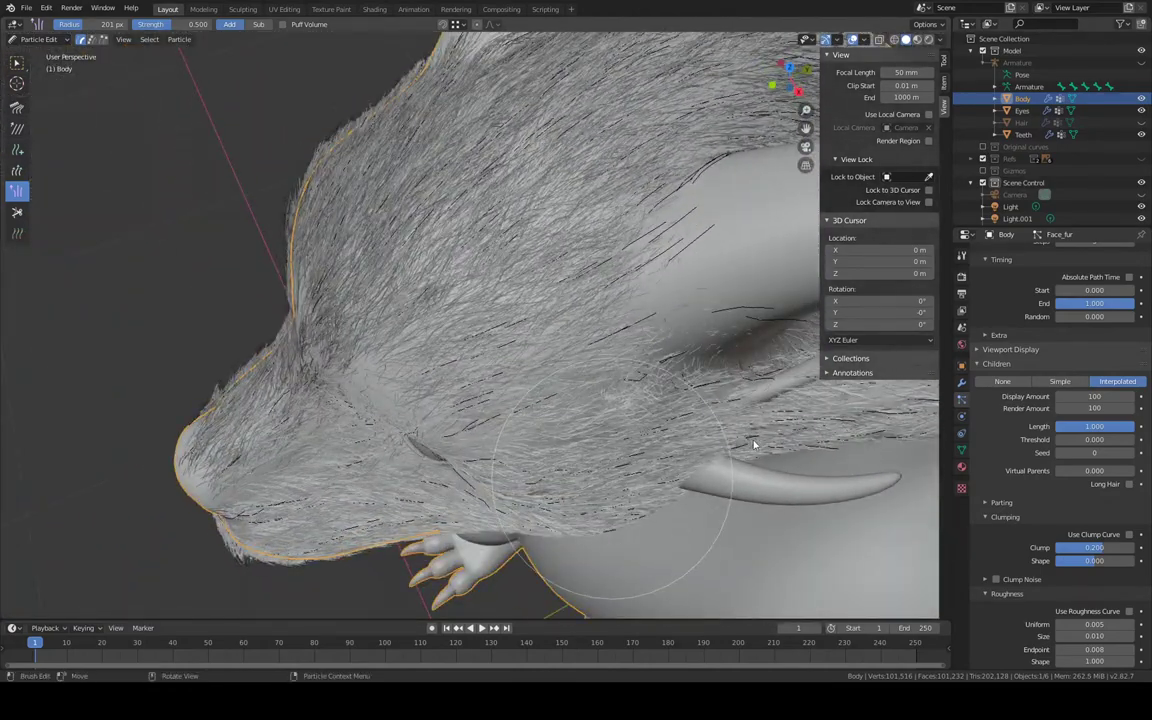
{"action": "mouse_move", "coordinate": [755, 445]}
{"action": "middle_mouse_down"}
{"action": "mouse_move", "coordinate": [625, 339]}
{"action": "mouse_move", "coordinate": [706, 271]}
{"action": "mouse_move", "coordinate": [707, 309]}
{"action": "mouse_move", "coordinate": [667, 291]}
{"action": "middle_mouse_up"}
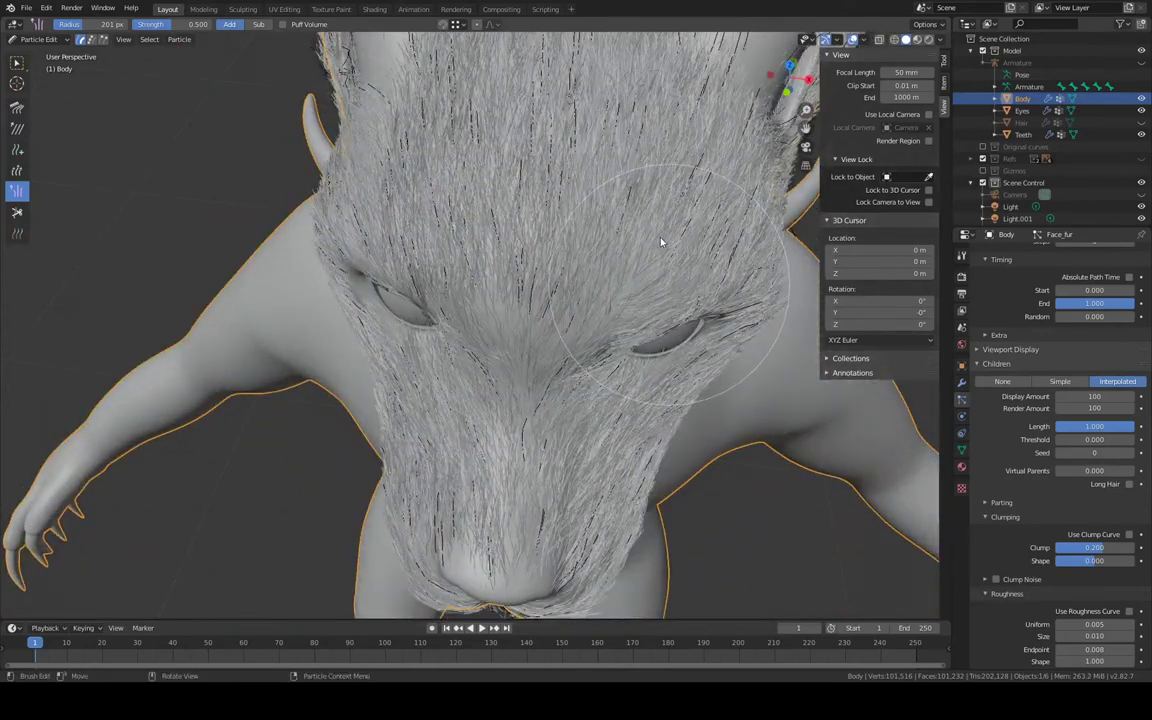
{"action": "left_click_drag", "start_coordinate": [660, 241], "coordinate": [455, 218]}
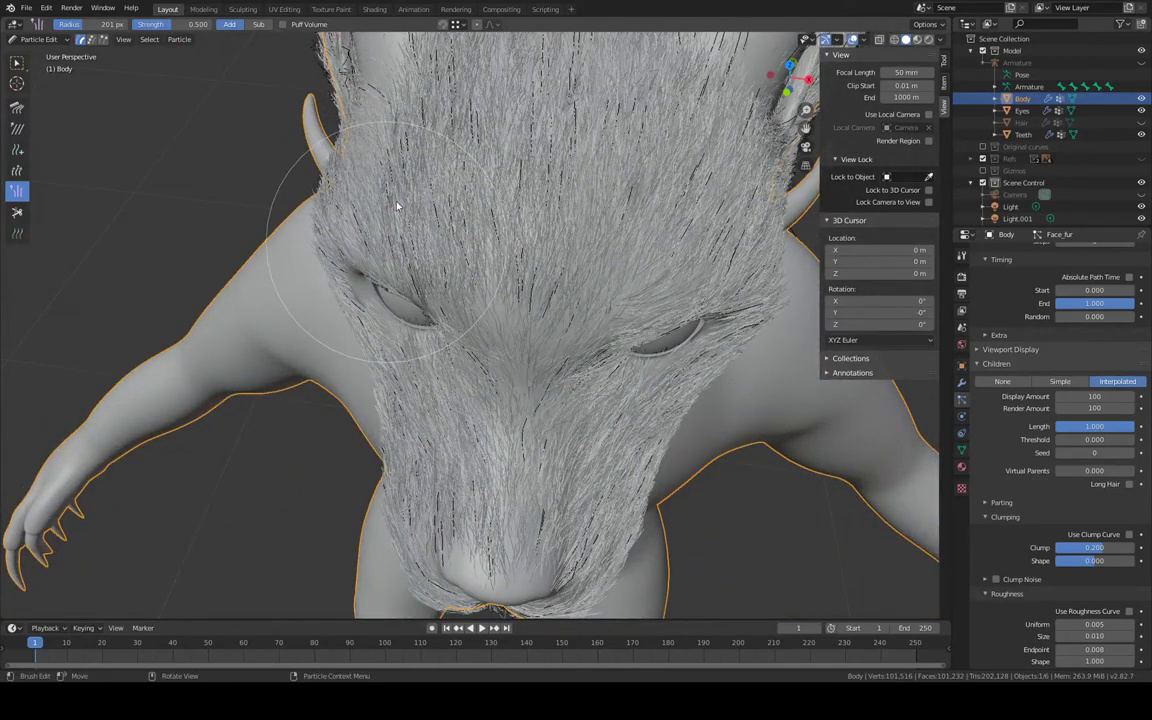
{"action": "mouse_move", "coordinate": [522, 229]}
{"action": "middle_mouse_down"}
{"action": "mouse_move", "coordinate": [563, 383]}
{"action": "mouse_move", "coordinate": [548, 302]}
{"action": "mouse_move", "coordinate": [386, 334]}
{"action": "mouse_move", "coordinate": [462, 274]}
{"action": "middle_mouse_up"}
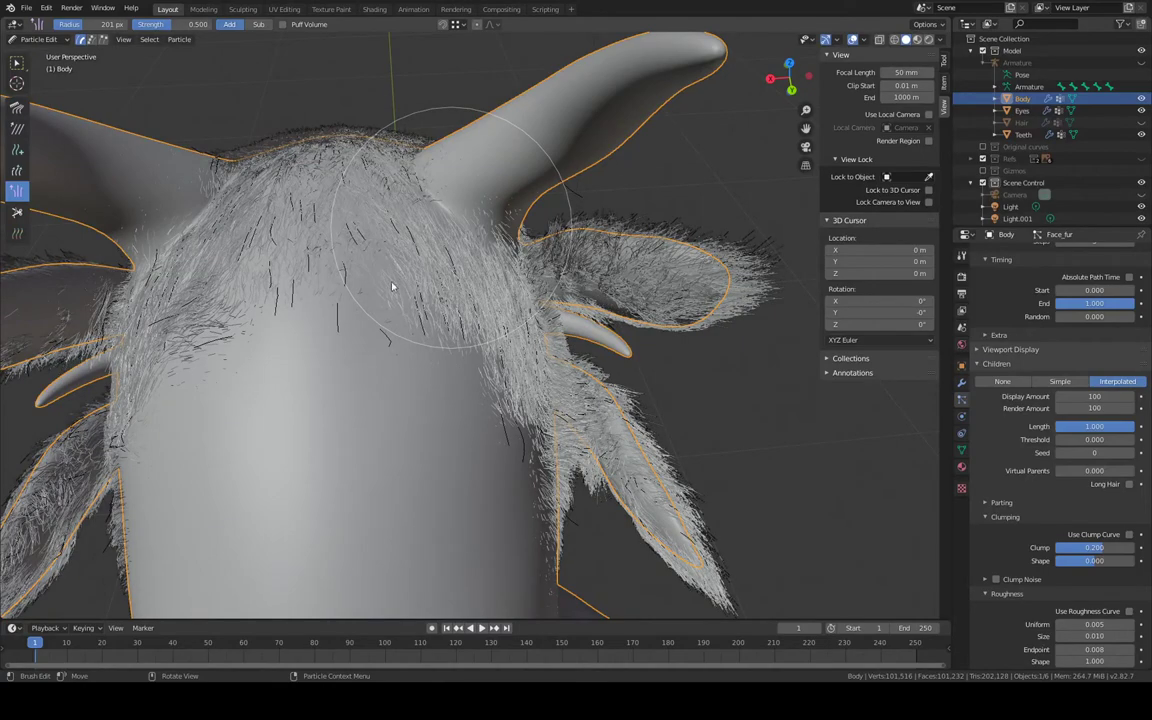
{"action": "middle_click_drag", "start_coordinate": [334, 265], "coordinate": [280, 287]}
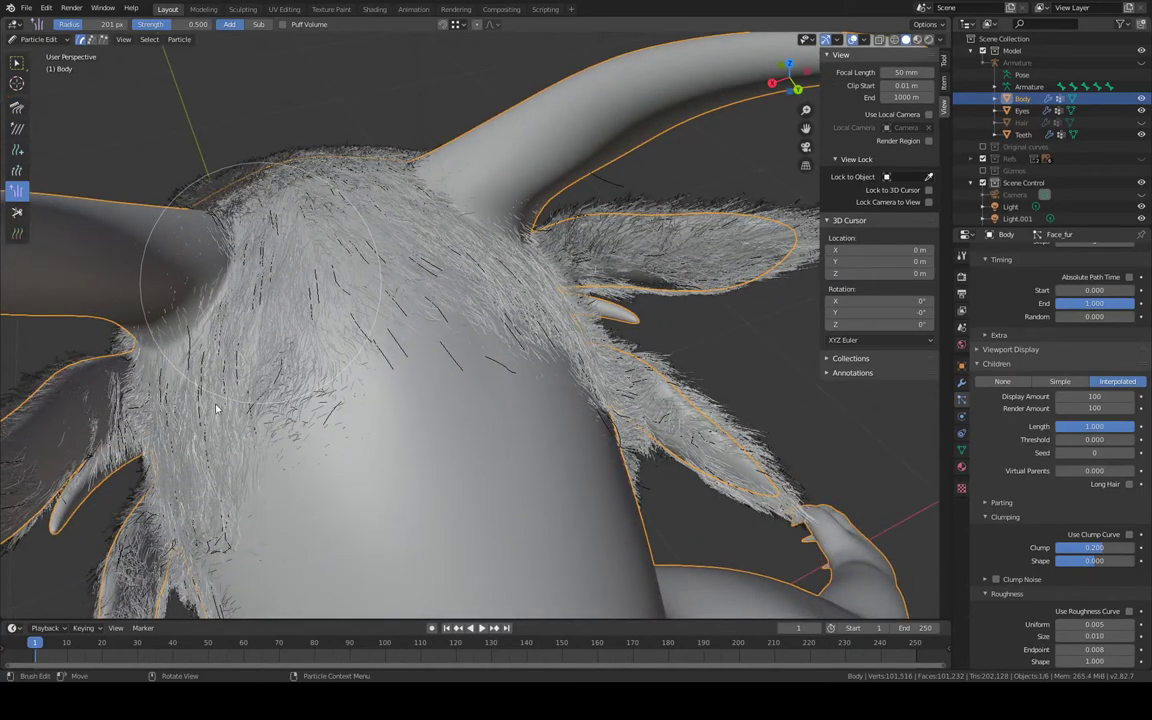
{"action": "mouse_move", "coordinate": [226, 393]}
{"action": "middle_mouse_down"}
{"action": "mouse_move", "coordinate": [265, 360]}
{"action": "mouse_move", "coordinate": [432, 329]}
{"action": "mouse_move", "coordinate": [378, 360]}
{"action": "mouse_move", "coordinate": [439, 357]}
{"action": "mouse_move", "coordinate": [399, 329]}
{"action": "mouse_move", "coordinate": [458, 352]}
{"action": "mouse_move", "coordinate": [586, 329]}
{"action": "mouse_move", "coordinate": [506, 378]}
{"action": "mouse_move", "coordinate": [398, 350]}
{"action": "mouse_move", "coordinate": [423, 374]}
{"action": "middle_mouse_up"}
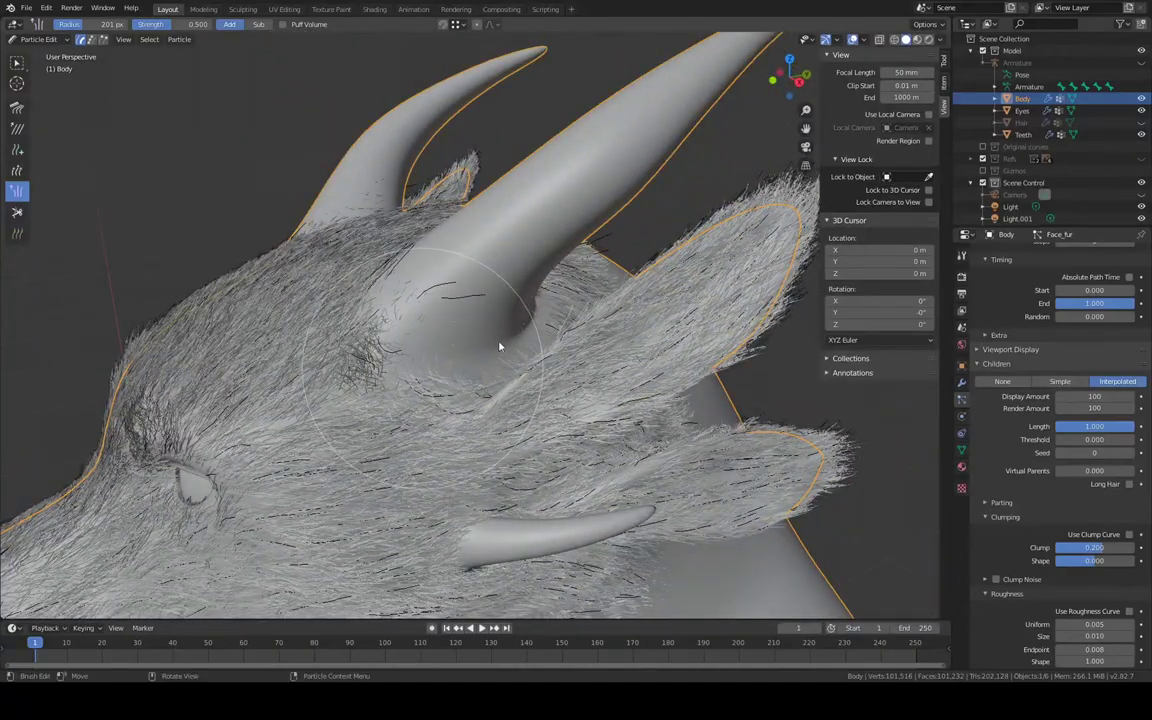
{"action": "mouse_move", "coordinate": [488, 339]}
{"action": "middle_mouse_down"}
{"action": "mouse_move", "coordinate": [591, 326]}
{"action": "mouse_move", "coordinate": [673, 340]}
{"action": "mouse_move", "coordinate": [540, 358]}
{"action": "mouse_move", "coordinate": [535, 321]}
{"action": "mouse_move", "coordinate": [561, 246]}
{"action": "middle_mouse_up"}
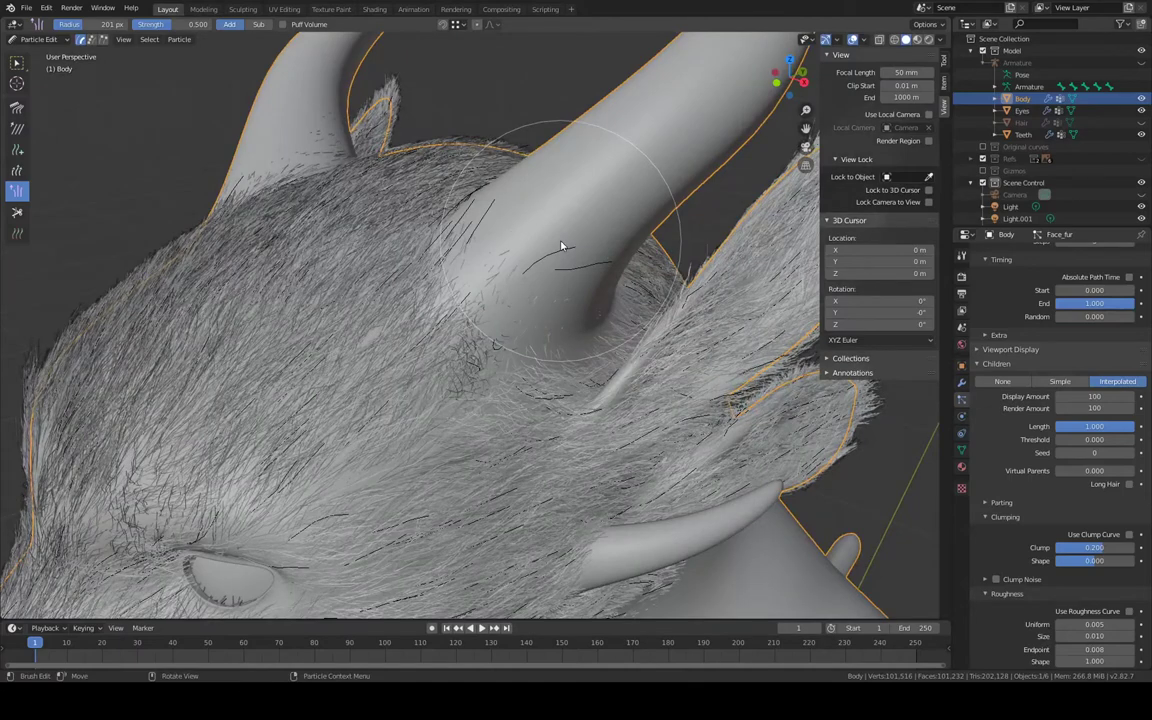
{"action": "left_click", "coordinate": [57, 42]}
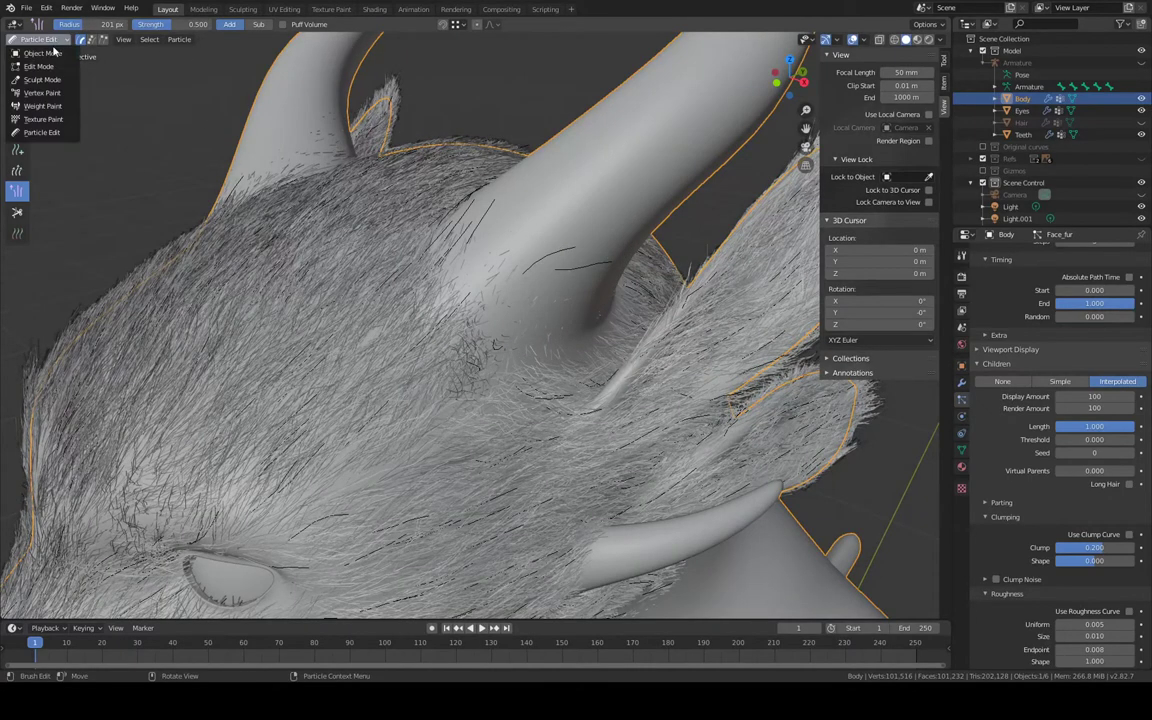
Return to Object Mode and save the blend file.
{"action": "left_click", "coordinate": [44, 106]}
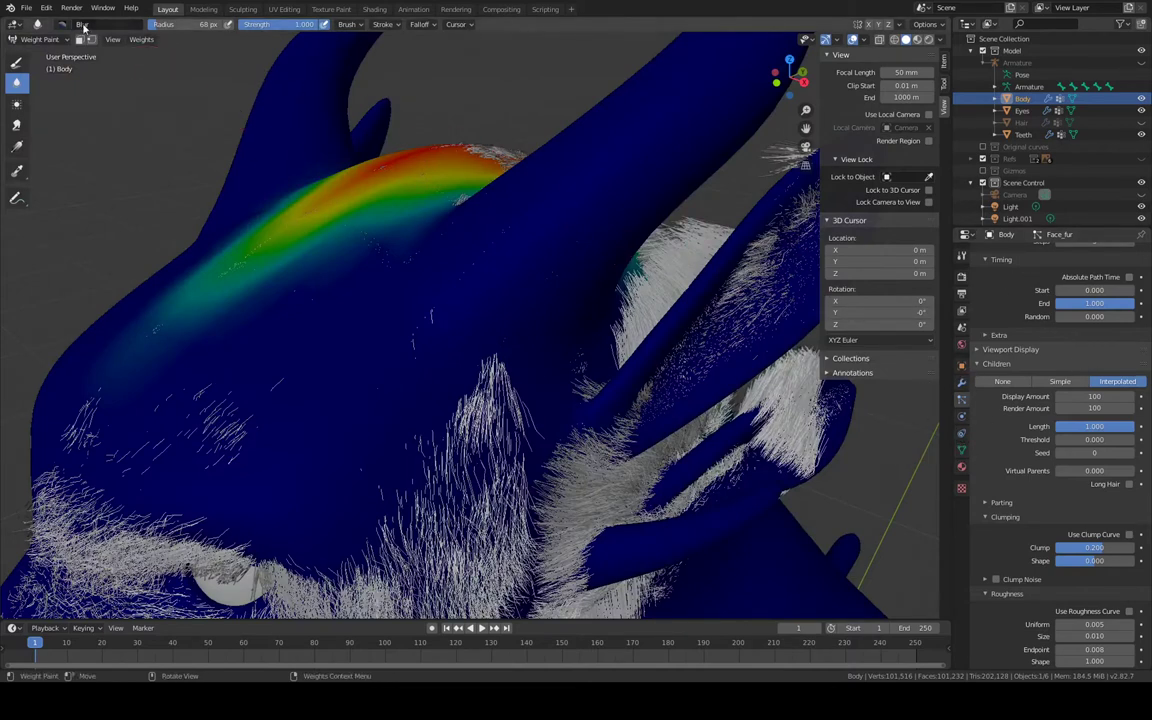
{"action": "left_click", "coordinate": [30, 40]}
{"action": "left_click", "coordinate": [42, 53]}
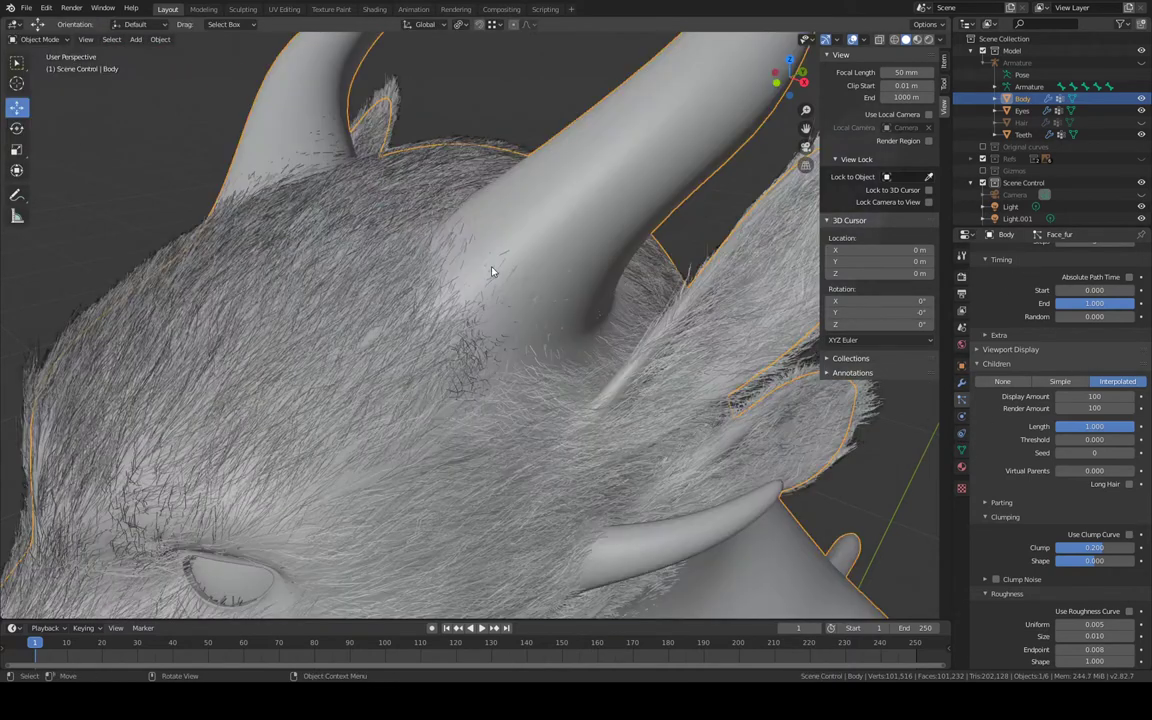
{"action": "key", "text": "ctrl+s"}
Make Fur_face the active vertex group and hide the face fur modifier in the viewport.
{"action": "left_click", "coordinate": [961, 452]}
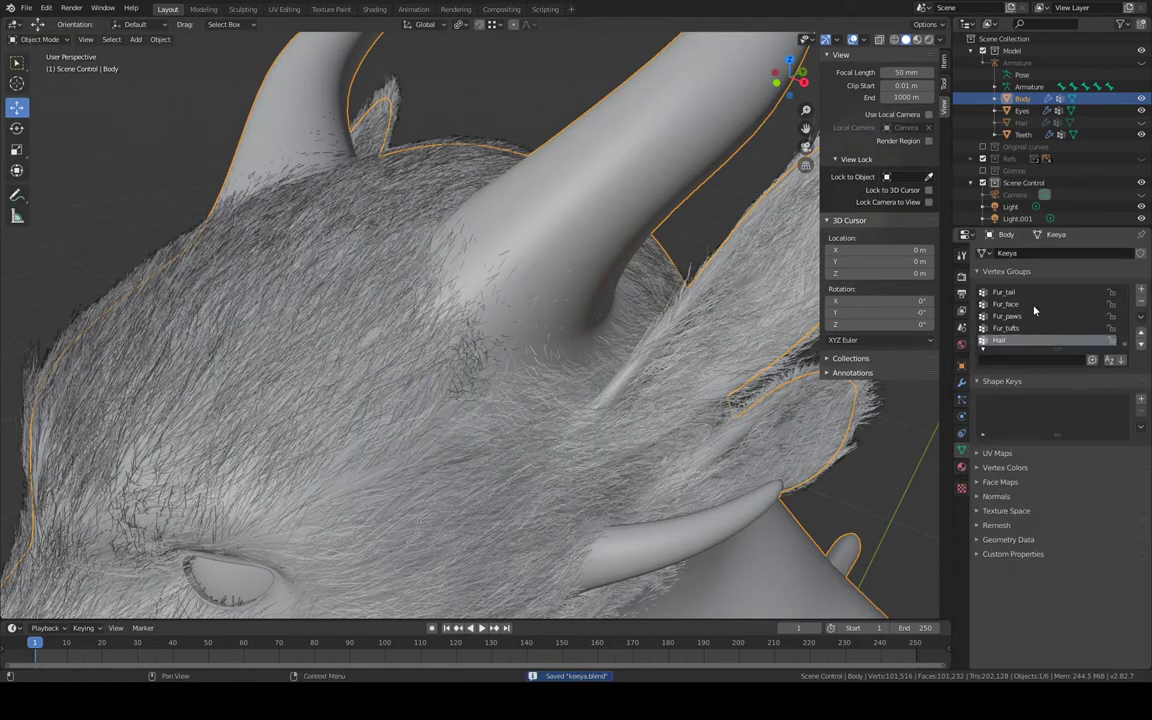
{"action": "left_click", "coordinate": [1007, 305]}
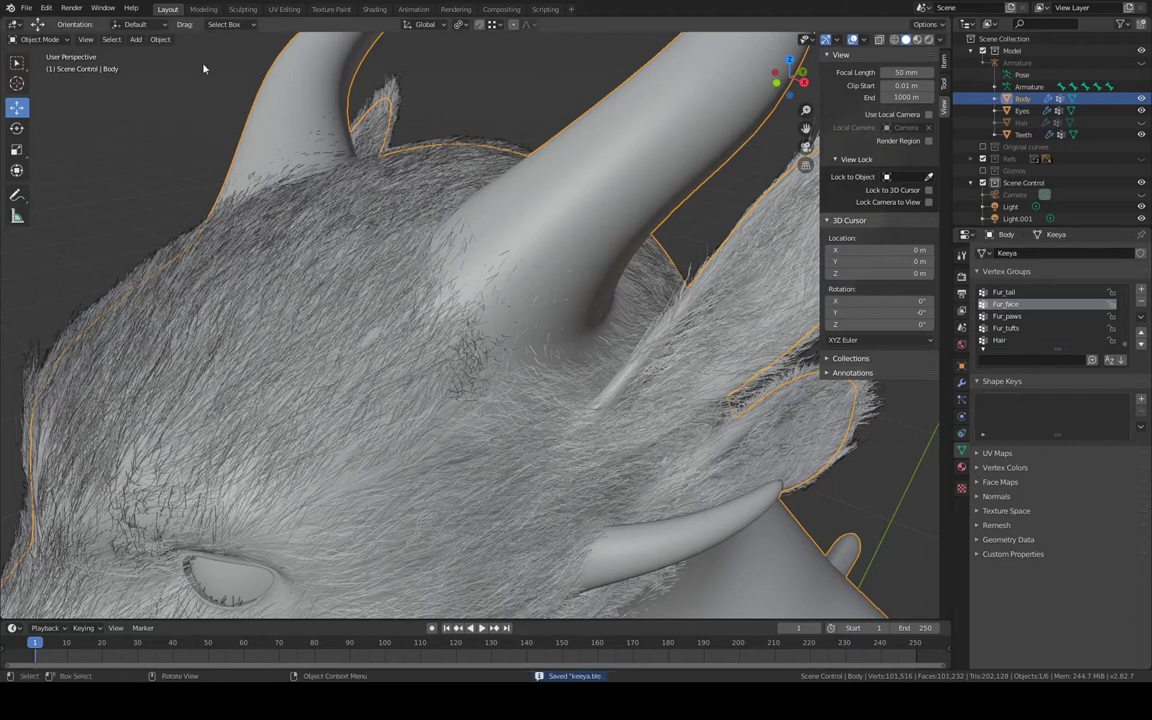
{"action": "left_click", "coordinate": [961, 385]}
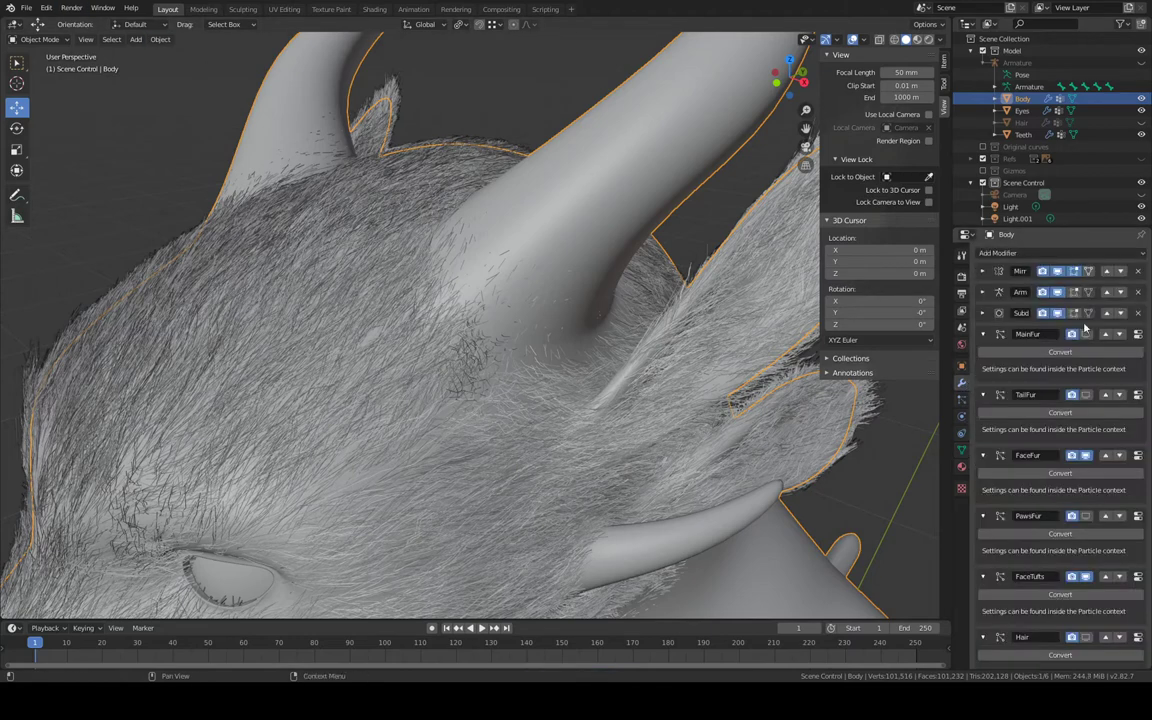
{"action": "left_click", "coordinate": [1087, 456]}
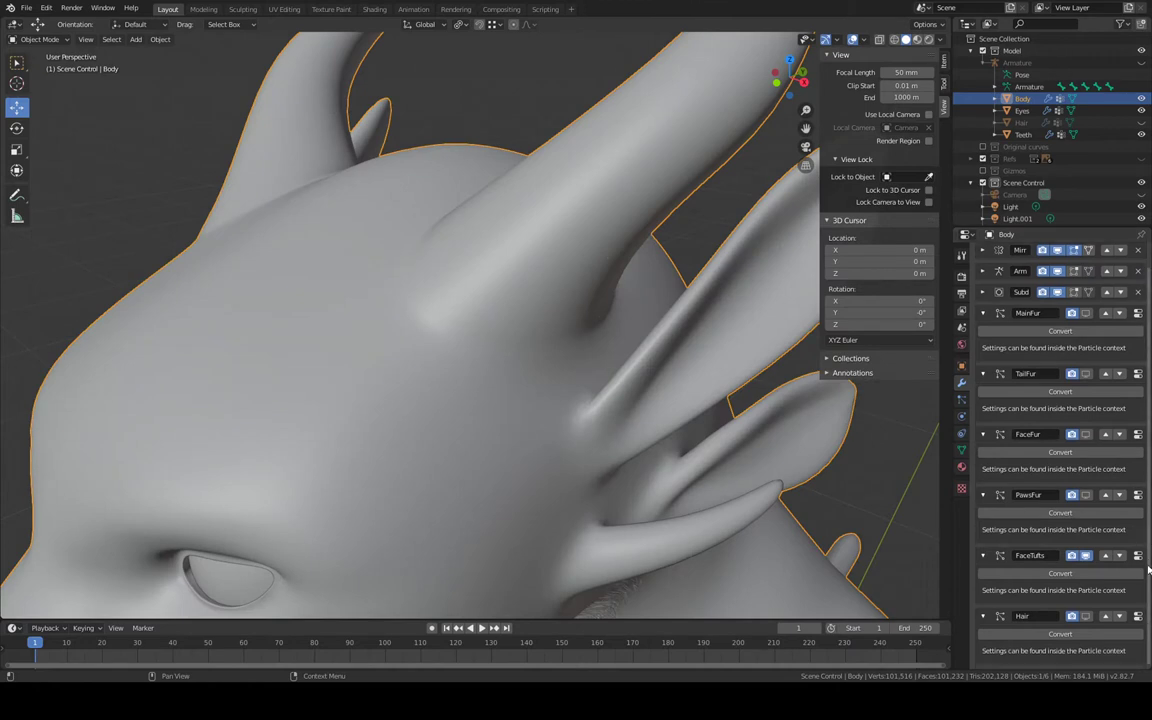
{"action": "scroll", "coordinate": [1106, 555], "scroll_direction": "down", "scroll_amount": 1}
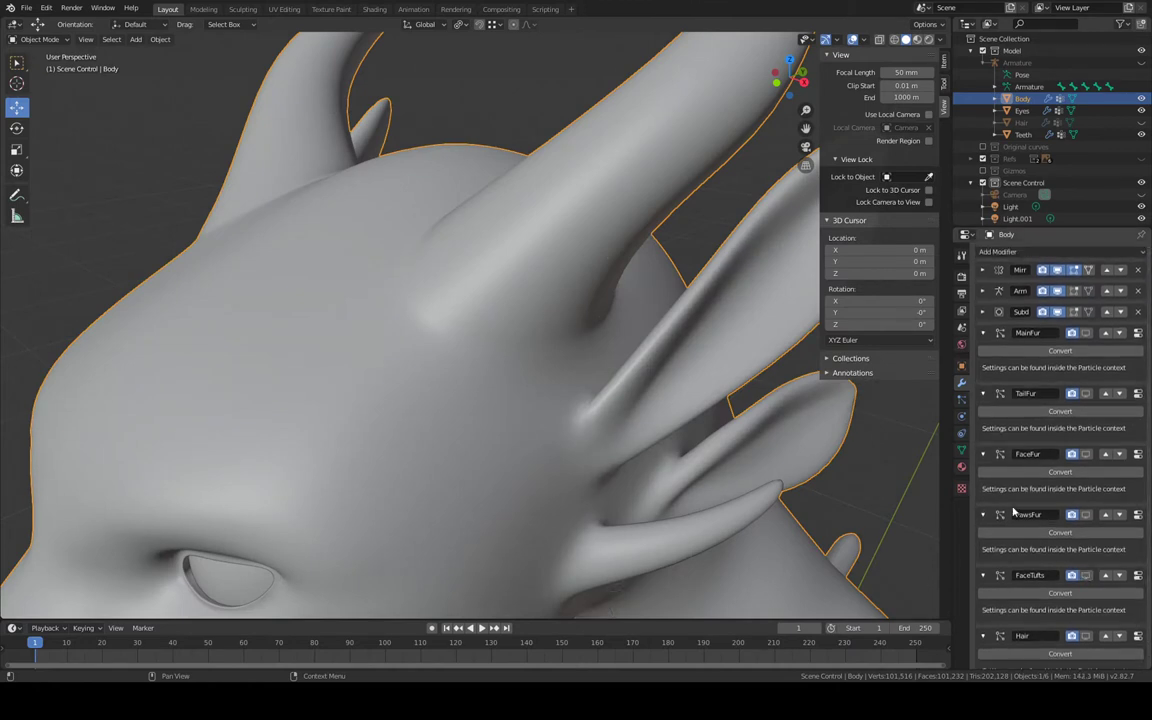
{"action": "left_click", "coordinate": [960, 452]}
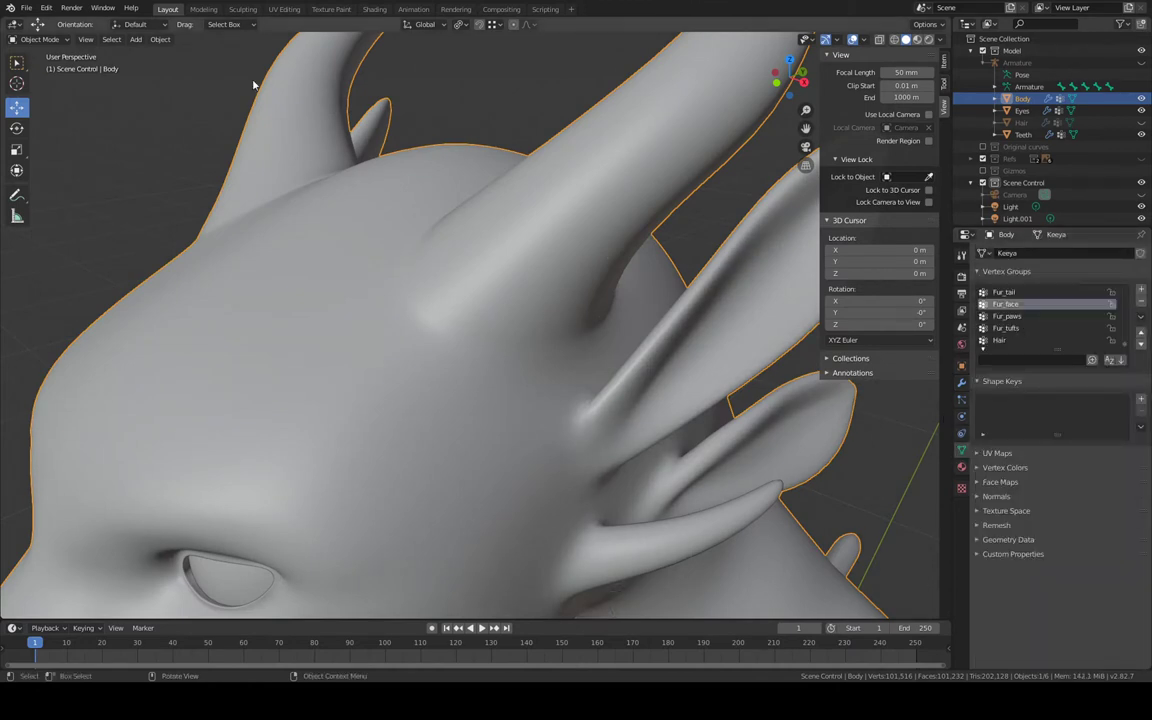
{"action": "left_click", "coordinate": [50, 39]}
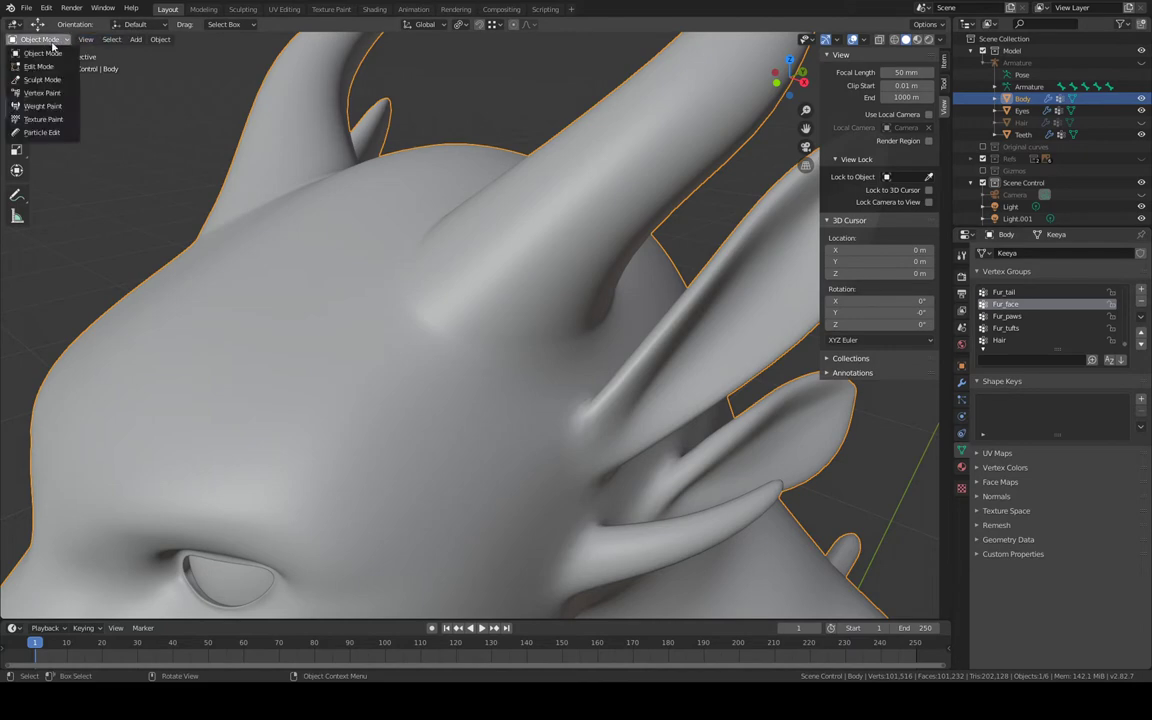
In Weight Paint mode with the Draw brush, paint full Fur_face weight around the horn base.
{"action": "left_click", "coordinate": [55, 107]}
{"action": "mouse_move", "coordinate": [300, 250]}
{"action": "middle_mouse_down"}
{"action": "mouse_move", "coordinate": [474, 260]}
{"action": "mouse_move", "coordinate": [425, 263]}
{"action": "mouse_move", "coordinate": [241, 128]}
{"action": "middle_mouse_up"}
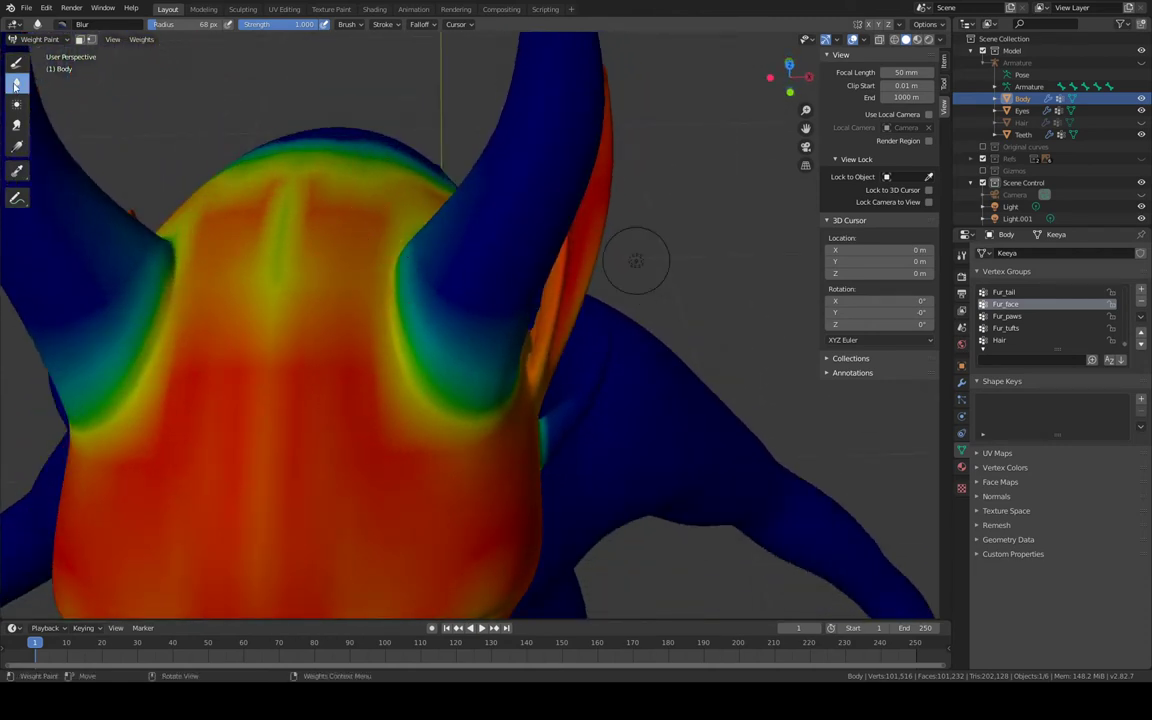
{"action": "left_click", "coordinate": [20, 65]}
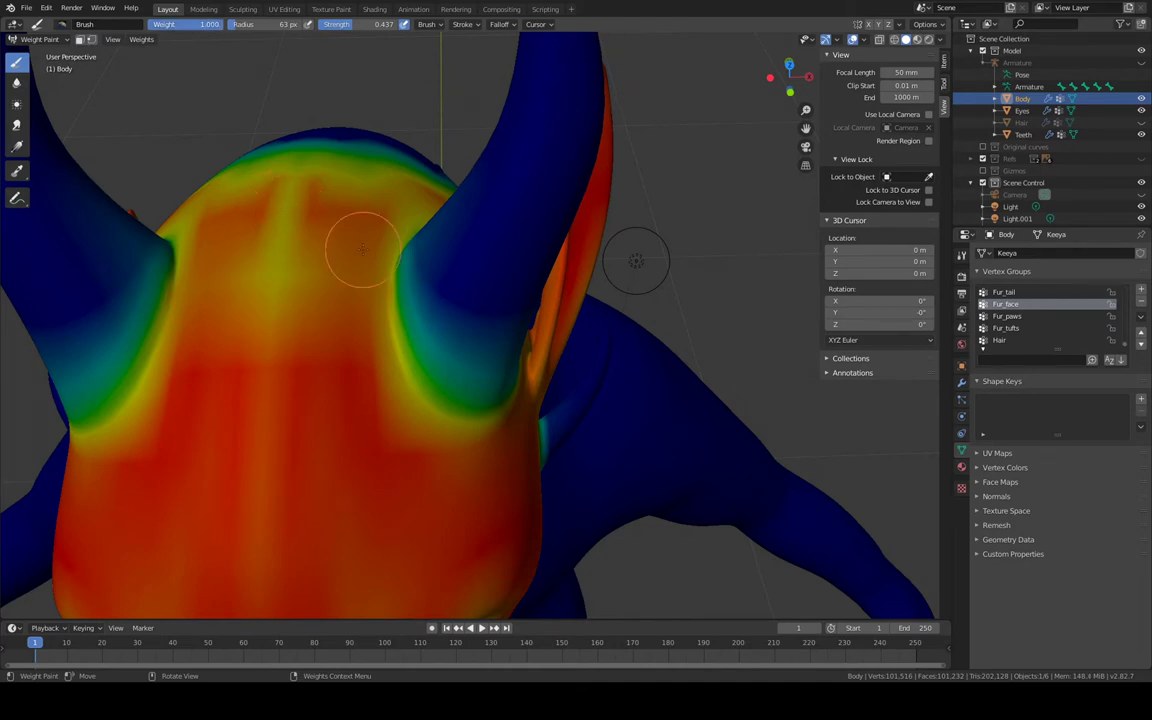
{"action": "middle_click_drag", "start_coordinate": [362, 250], "coordinate": [343, 253]}
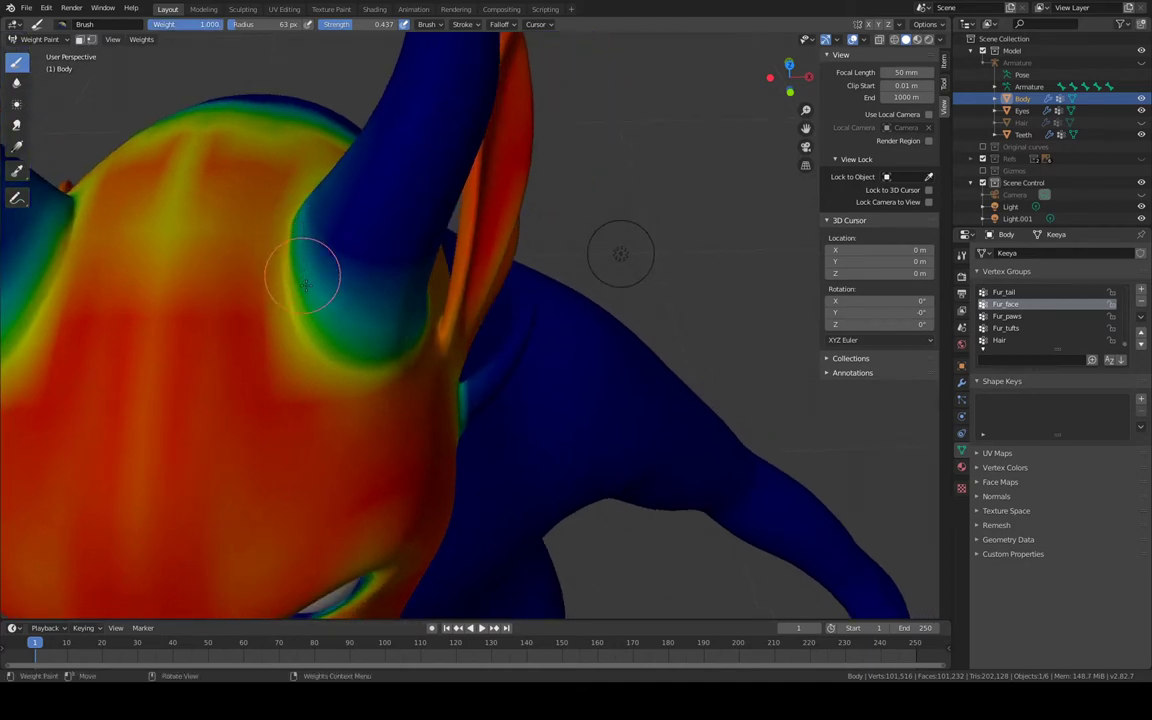
{"action": "middle_click_drag", "start_coordinate": [371, 312], "coordinate": [403, 250]}
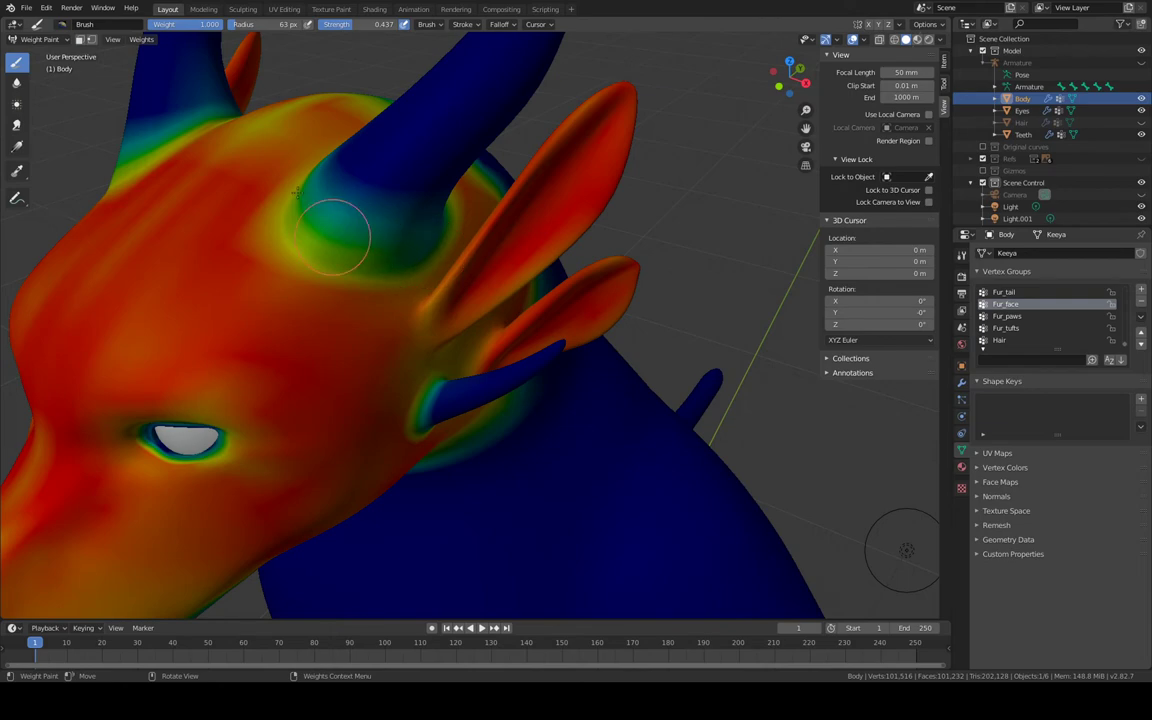
{"action": "middle_click_drag", "start_coordinate": [296, 192], "coordinate": [398, 355]}
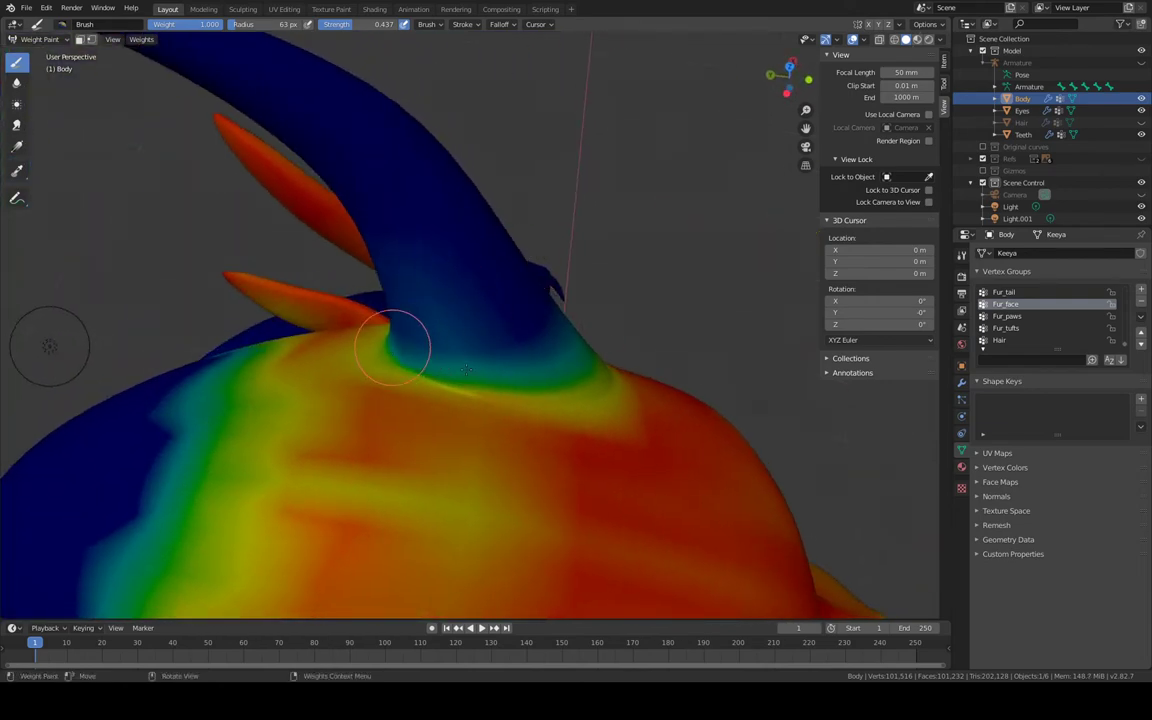
{"action": "left_click_drag", "start_coordinate": [393, 346], "coordinate": [551, 377]}
{"action": "middle_click_drag", "start_coordinate": [583, 365], "coordinate": [447, 193]}
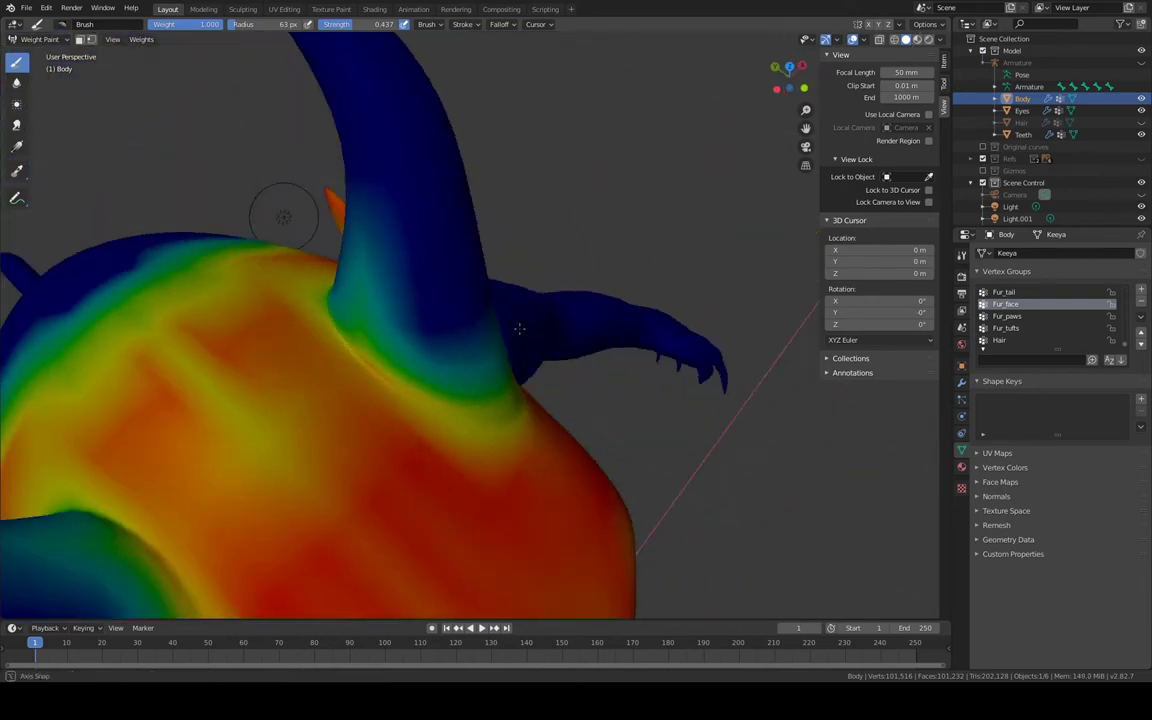
{"action": "mouse_move", "coordinate": [481, 213]}
{"action": "left_mouse_down"}
{"action": "mouse_move", "coordinate": [386, 226]}
{"action": "mouse_move", "coordinate": [342, 188]}
{"action": "mouse_move", "coordinate": [337, 222]}
{"action": "left_mouse_up"}
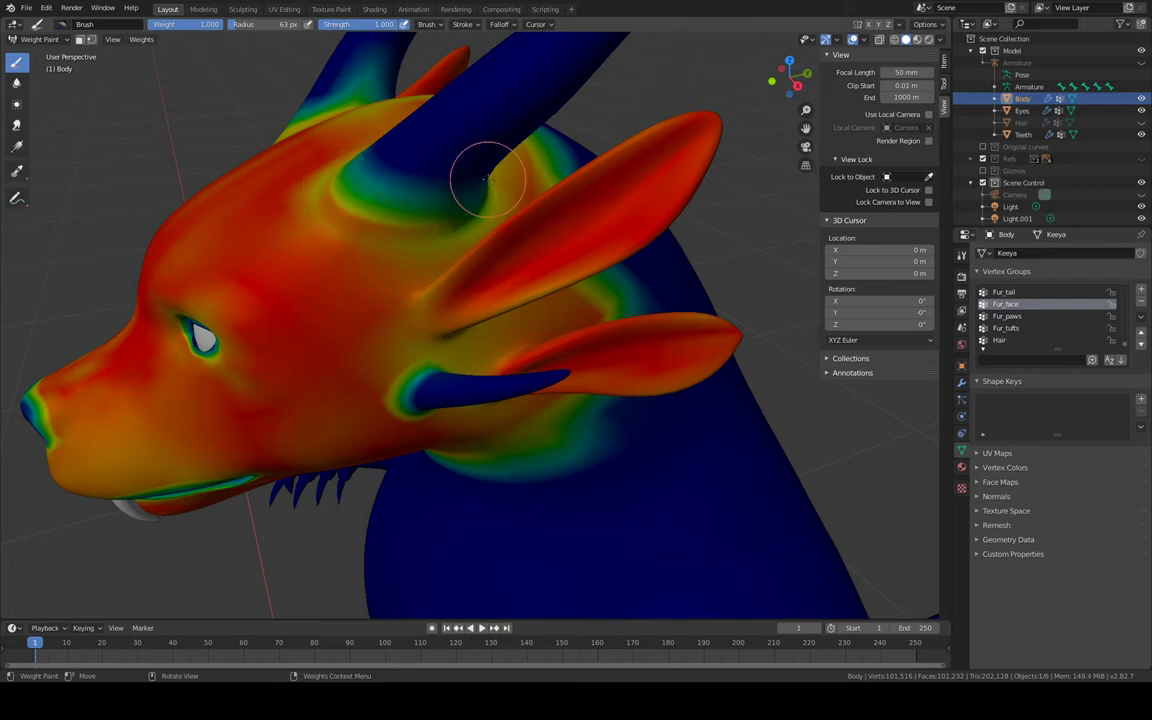
{"action": "middle_click_drag", "start_coordinate": [489, 180], "coordinate": [462, 283]}
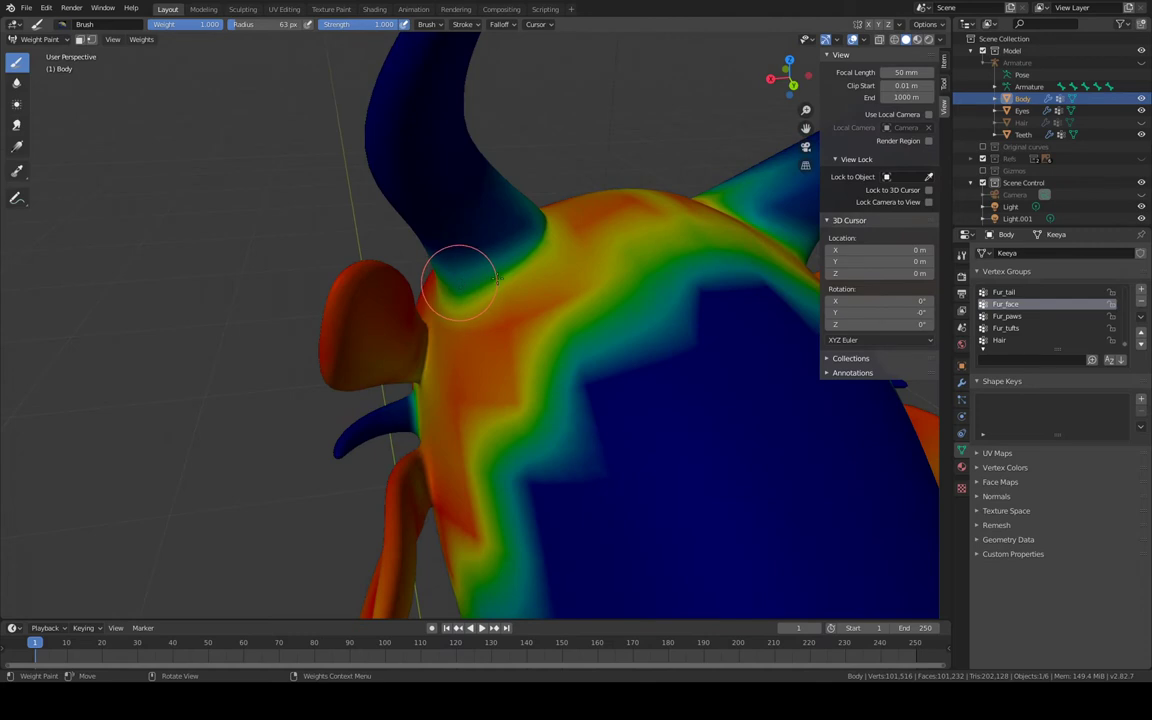
{"action": "left_click_drag", "start_coordinate": [458, 283], "coordinate": [533, 222]}
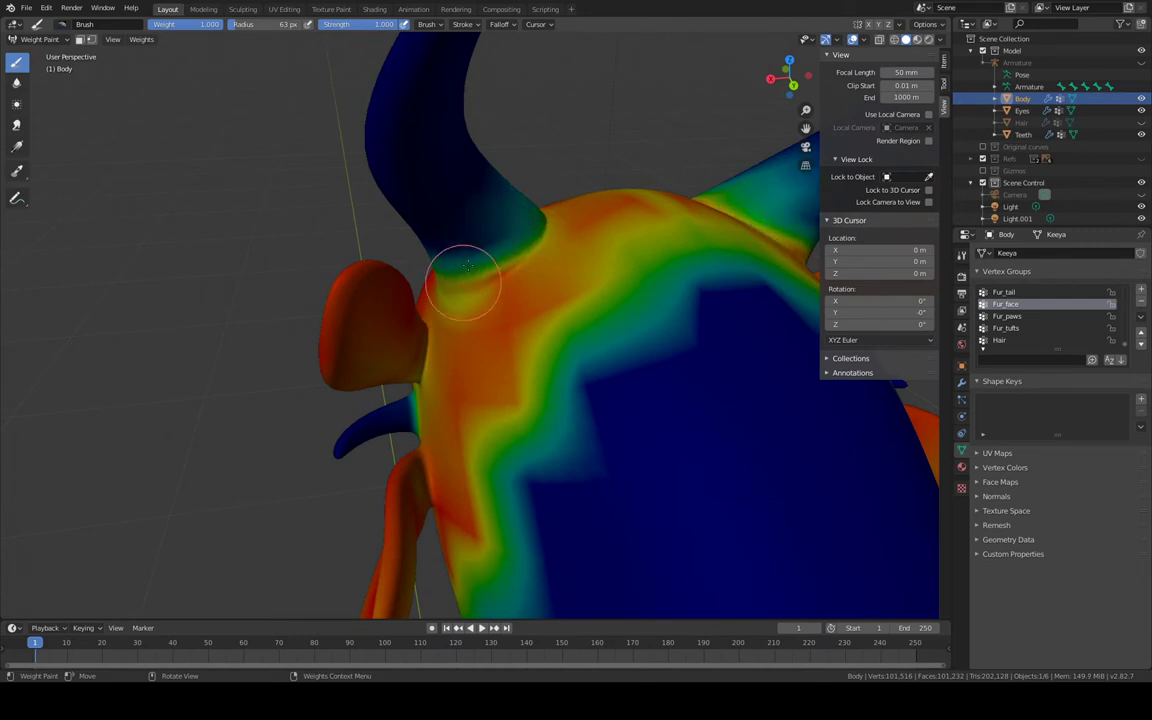
Paint more Fur_face weight down along the ear base.
{"action": "middle_click_drag", "start_coordinate": [463, 270], "coordinate": [536, 256]}
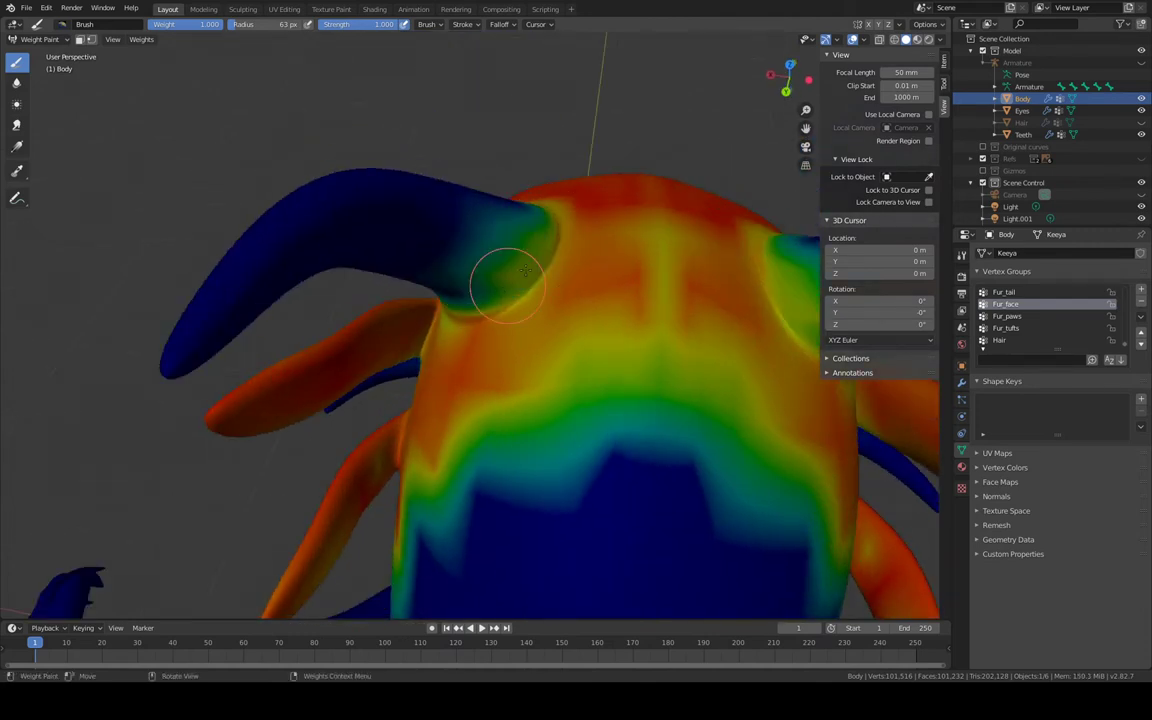
{"action": "mouse_move", "coordinate": [635, 249]}
{"action": "middle_mouse_down"}
{"action": "mouse_move", "coordinate": [490, 252]}
{"action": "mouse_move", "coordinate": [523, 230]}
{"action": "middle_mouse_up"}
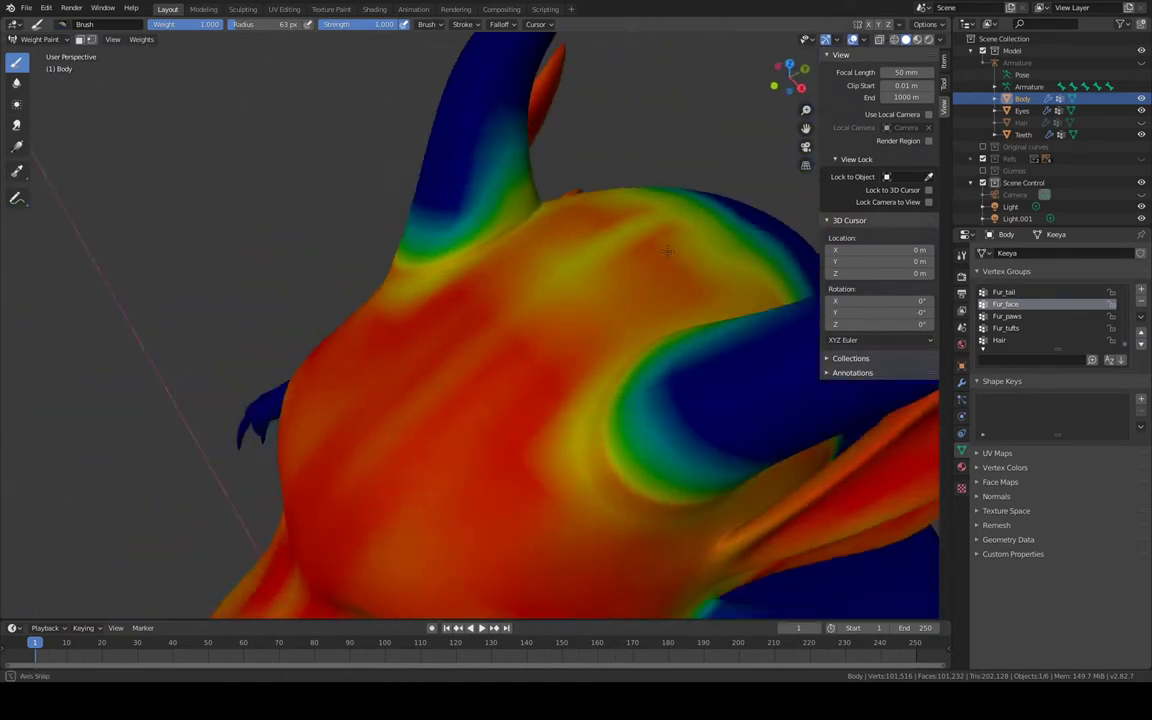
{"action": "scroll", "coordinate": [523, 230], "scroll_direction": "down", "scroll_amount": 3}
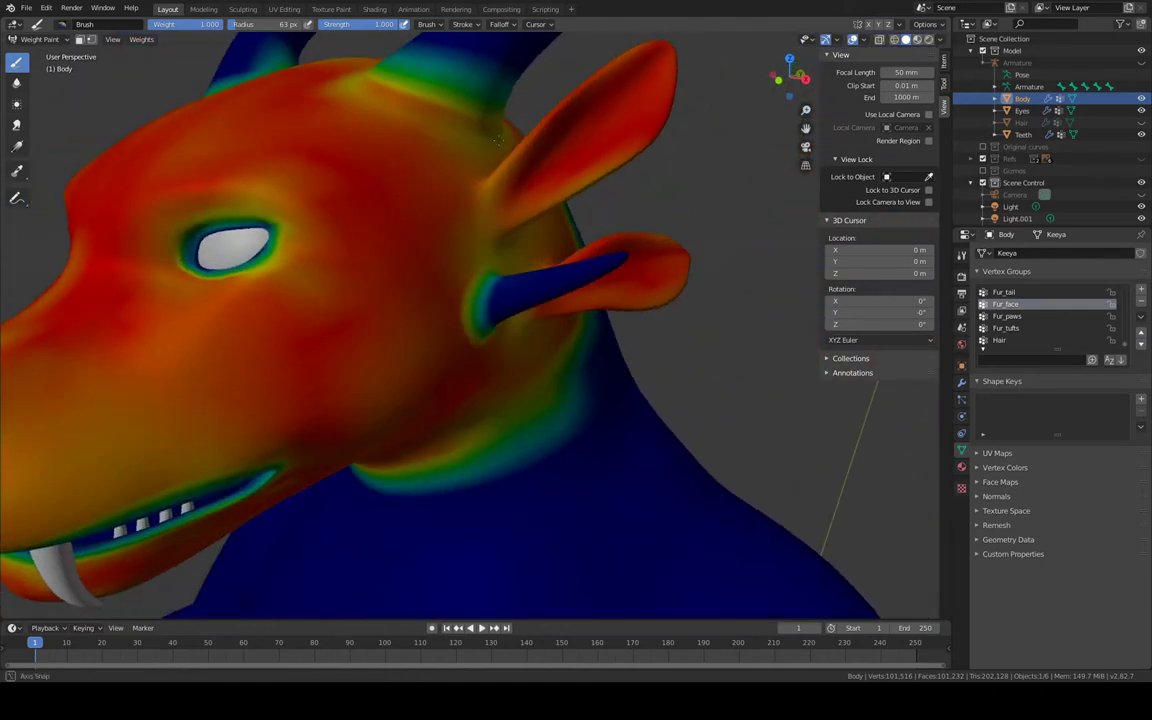
{"action": "scroll", "coordinate": [501, 257], "scroll_direction": "up", "scroll_amount": 3}
{"action": "left_click_drag", "start_coordinate": [507, 256], "coordinate": [484, 289]}
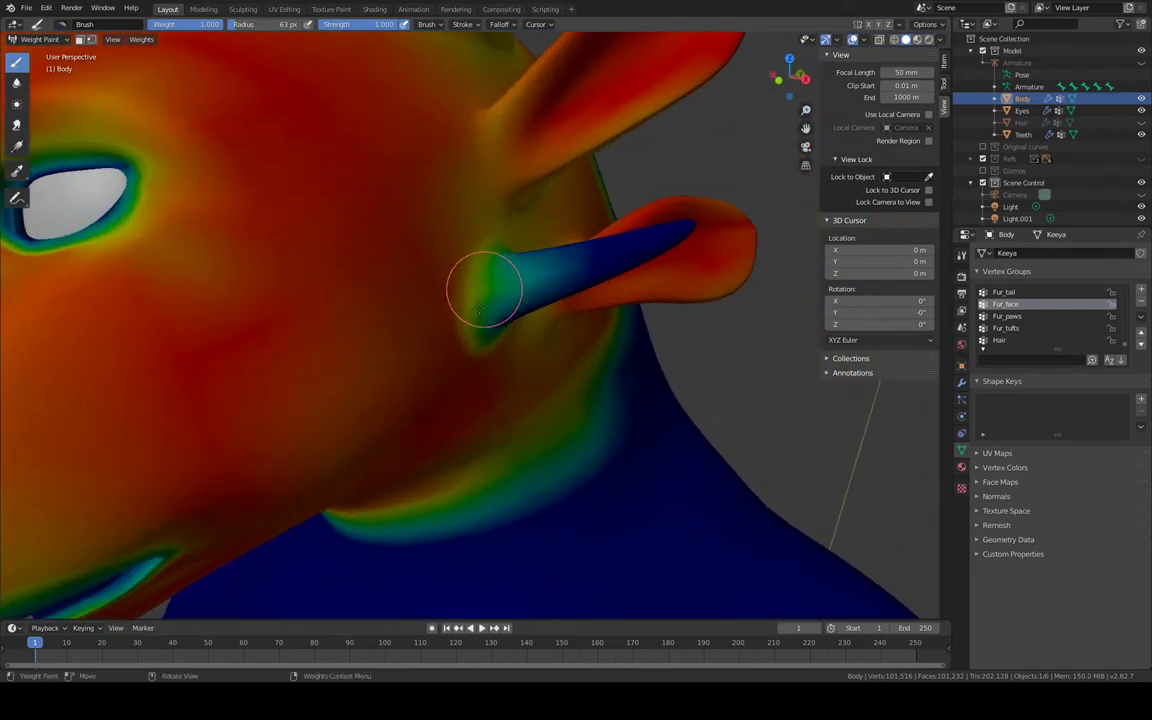
{"action": "mouse_move", "coordinate": [478, 326]}
{"action": "middle_mouse_down"}
{"action": "mouse_move", "coordinate": [460, 270]}
{"action": "mouse_move", "coordinate": [424, 303]}
{"action": "middle_mouse_up"}
{"action": "scroll", "coordinate": [460, 270], "scroll_direction": "up", "scroll_amount": 2}
{"action": "left_click_drag", "start_coordinate": [420, 266], "coordinate": [425, 313]}
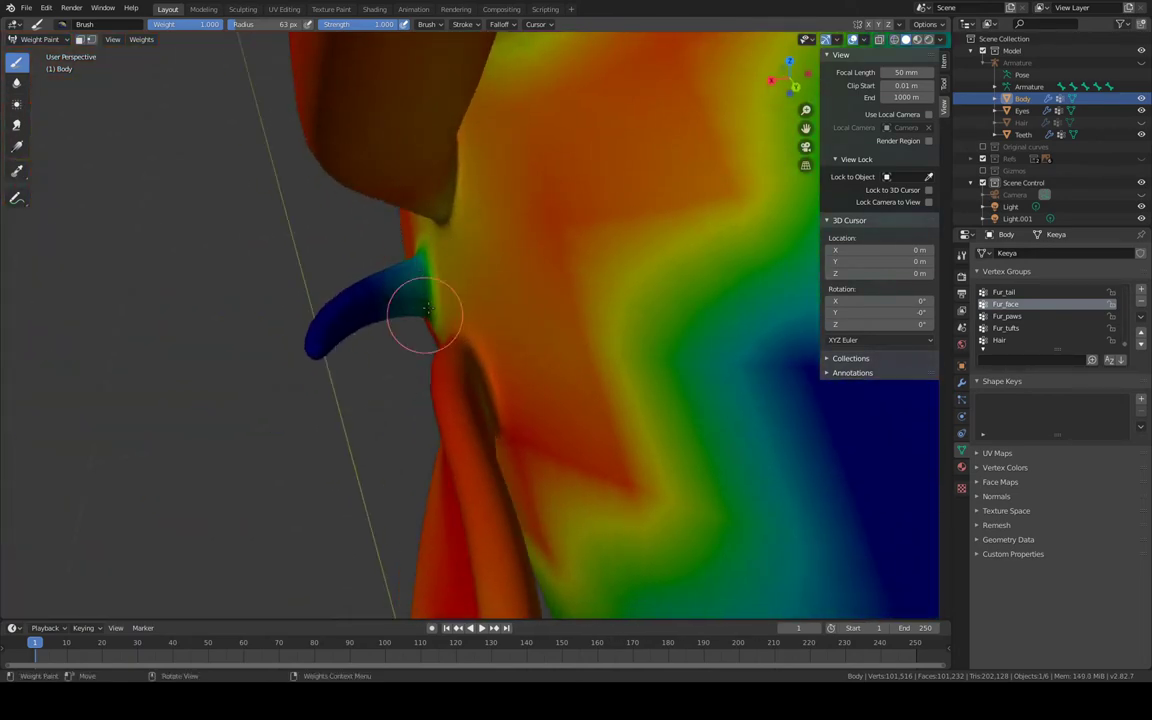
{"action": "mouse_move", "coordinate": [421, 290]}
{"action": "middle_mouse_down"}
{"action": "mouse_move", "coordinate": [507, 305]}
{"action": "mouse_move", "coordinate": [407, 330]}
{"action": "middle_mouse_up"}
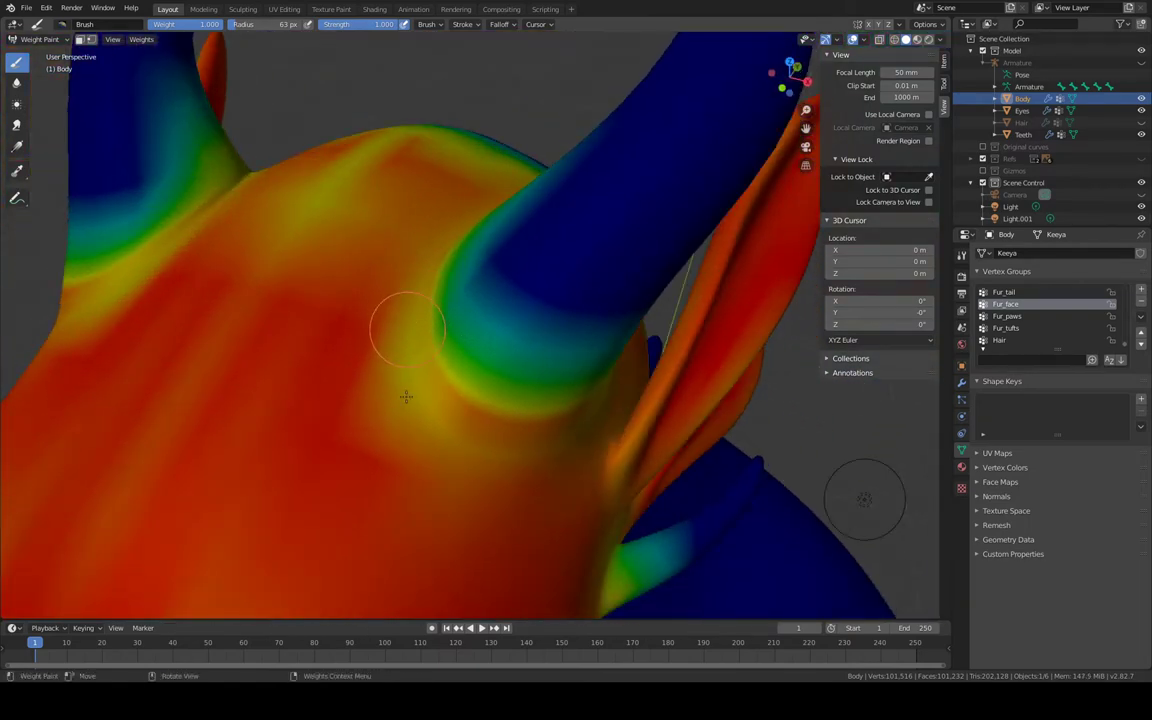
{"action": "middle_click_drag", "start_coordinate": [460, 360], "coordinate": [571, 338]}
{"action": "middle_click_drag", "start_coordinate": [540, 229], "coordinate": [534, 220]}
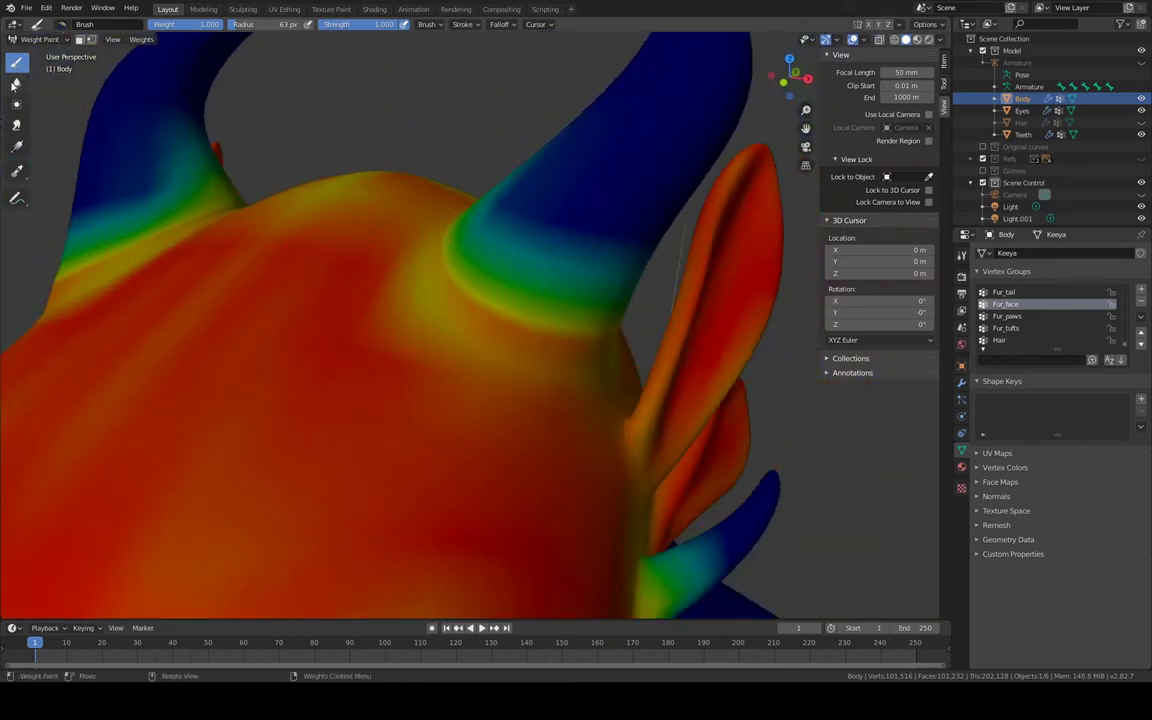
Blur the Fur_face weights across the ear base for a smoother transition.
{"action": "left_click", "coordinate": [17, 104]}
{"action": "middle_click_drag", "start_coordinate": [420, 260], "coordinate": [496, 249]}
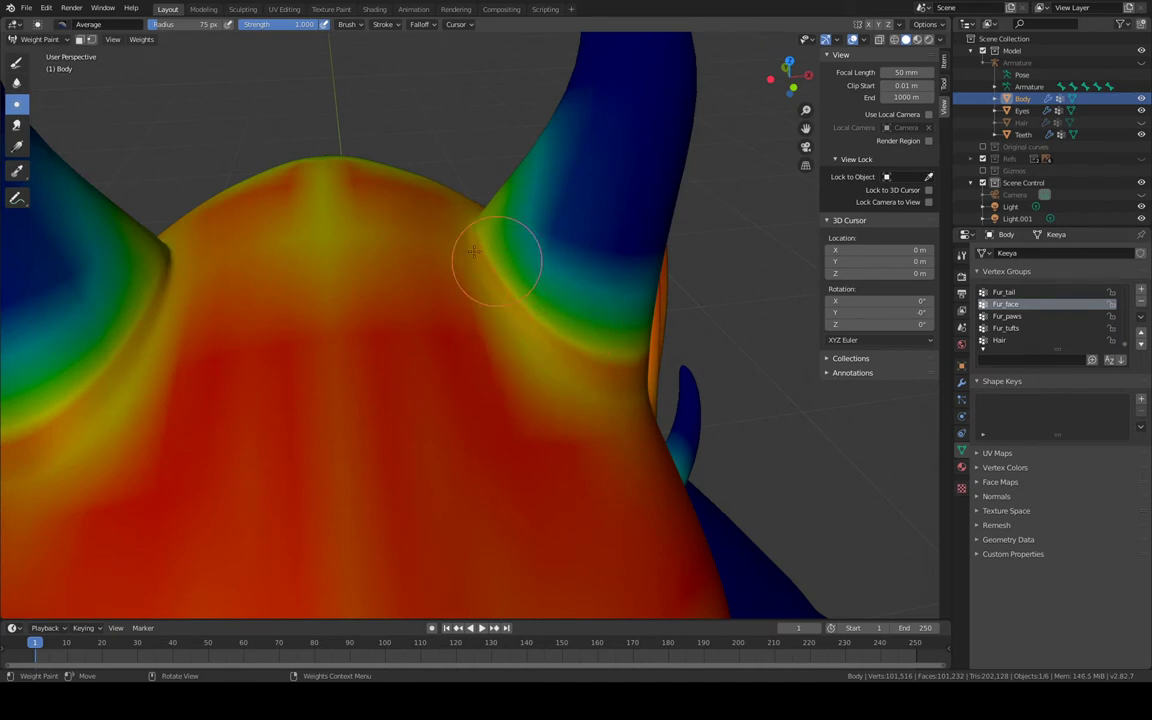
{"action": "left_click", "coordinate": [17, 83]}
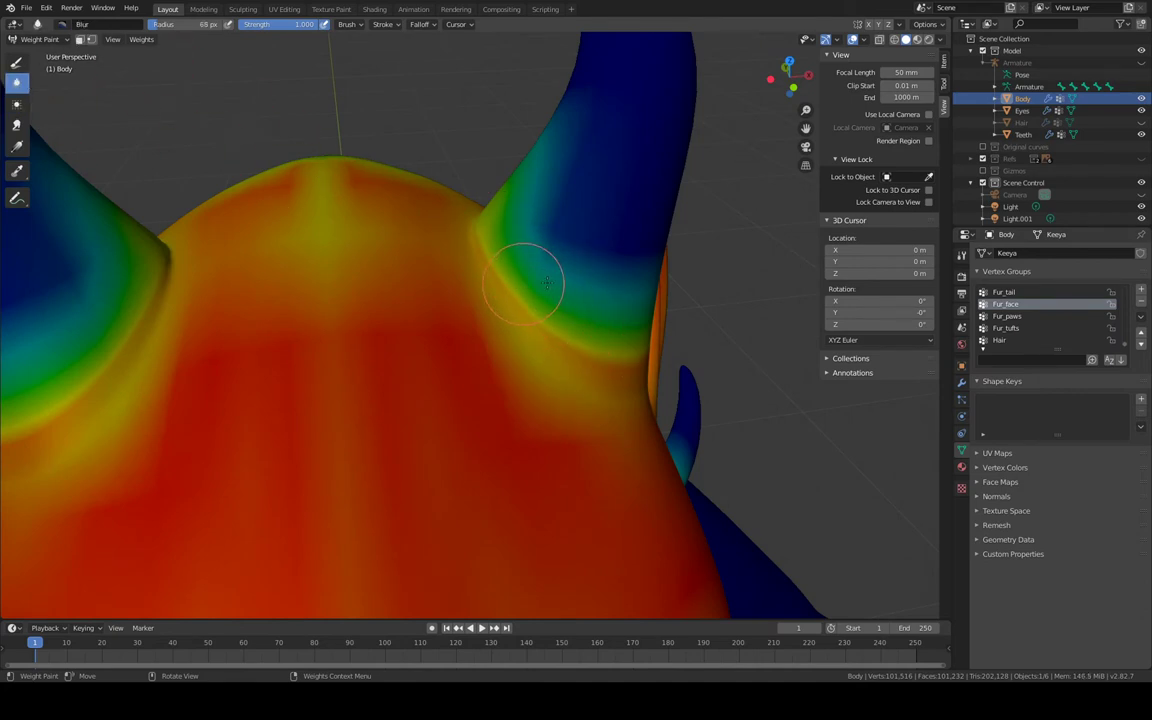
{"action": "left_click_drag", "start_coordinate": [523, 285], "coordinate": [540, 334]}
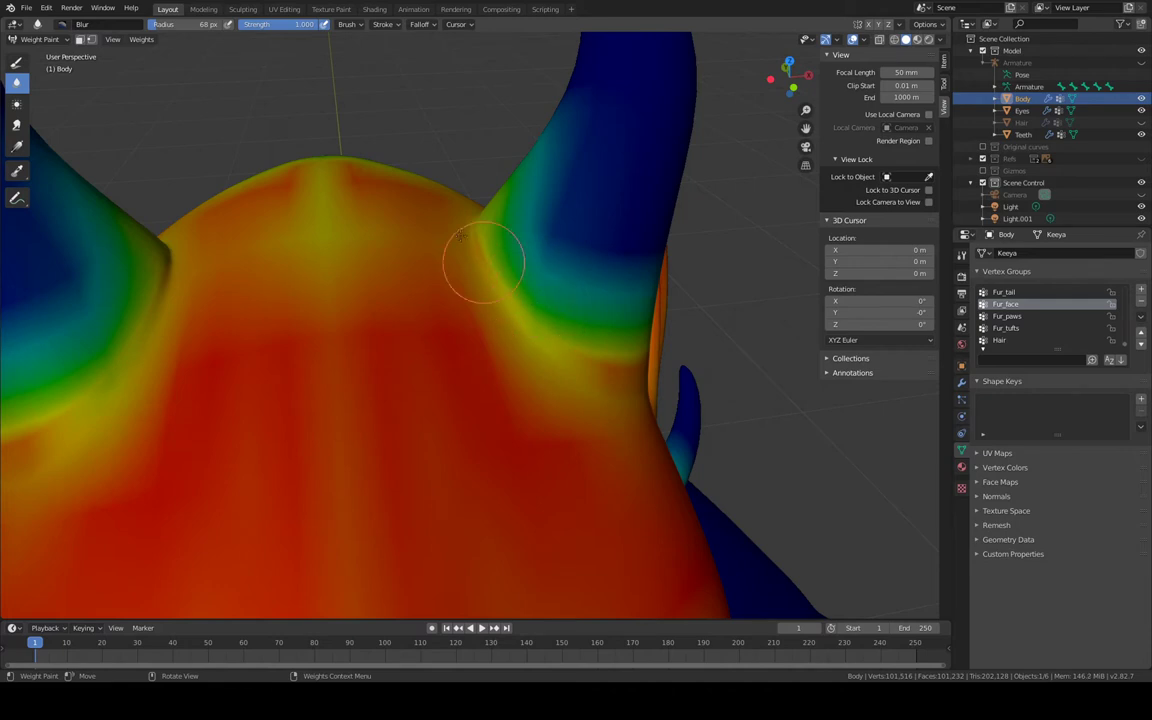
{"action": "left_click_drag", "start_coordinate": [487, 272], "coordinate": [567, 354]}
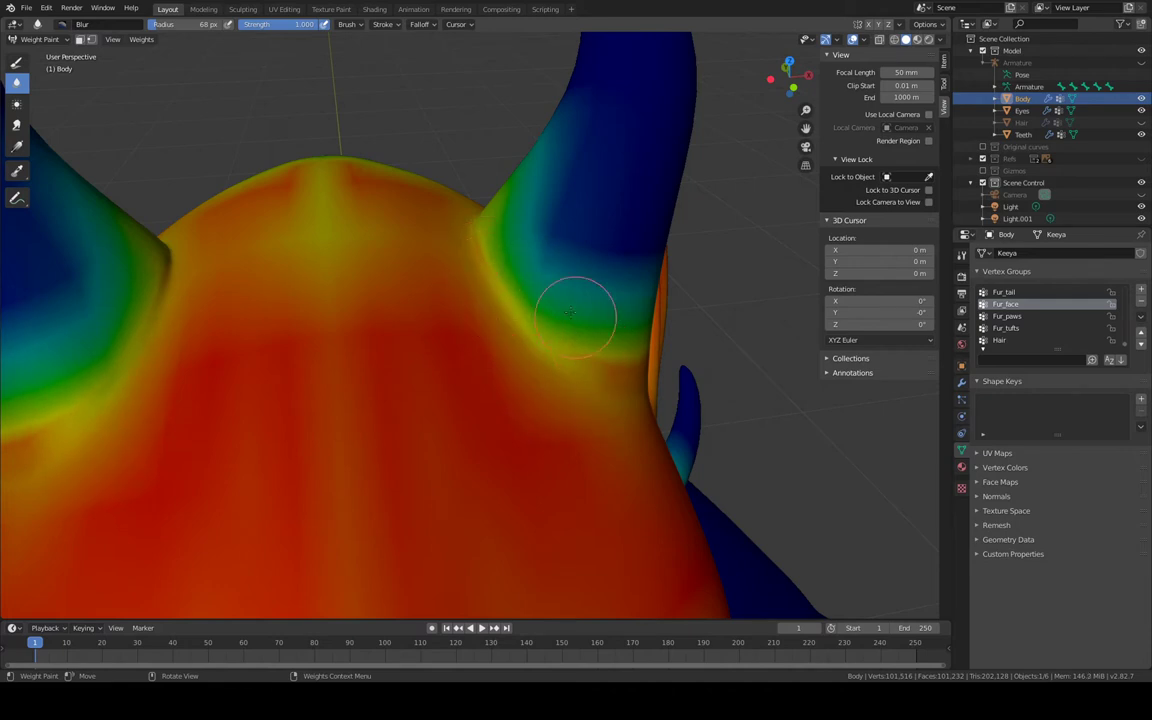
{"action": "middle_click_drag", "start_coordinate": [570, 360], "coordinate": [450, 231]}
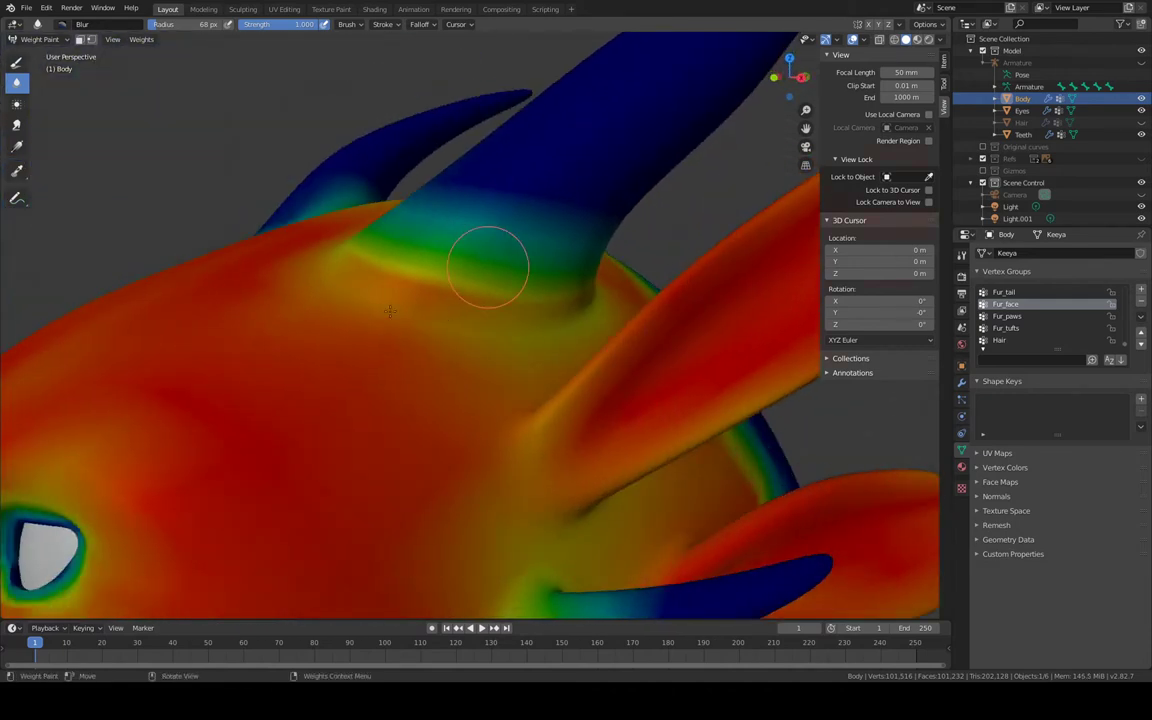
Paint weight along the horn bases, undoing one stroke, then blur the right horn base.
{"action": "left_click", "coordinate": [24, 67]}
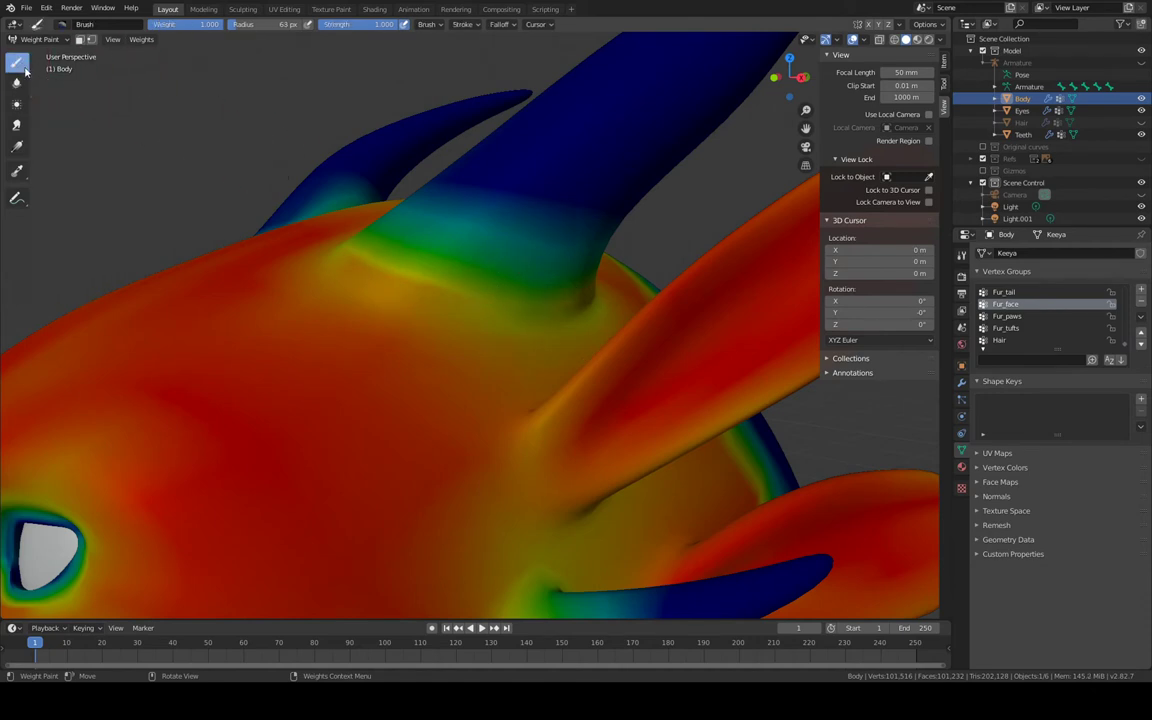
{"action": "mouse_move", "coordinate": [357, 266]}
{"action": "left_mouse_down"}
{"action": "mouse_move", "coordinate": [445, 314]}
{"action": "mouse_move", "coordinate": [568, 319]}
{"action": "mouse_move", "coordinate": [577, 278]}
{"action": "left_mouse_up"}
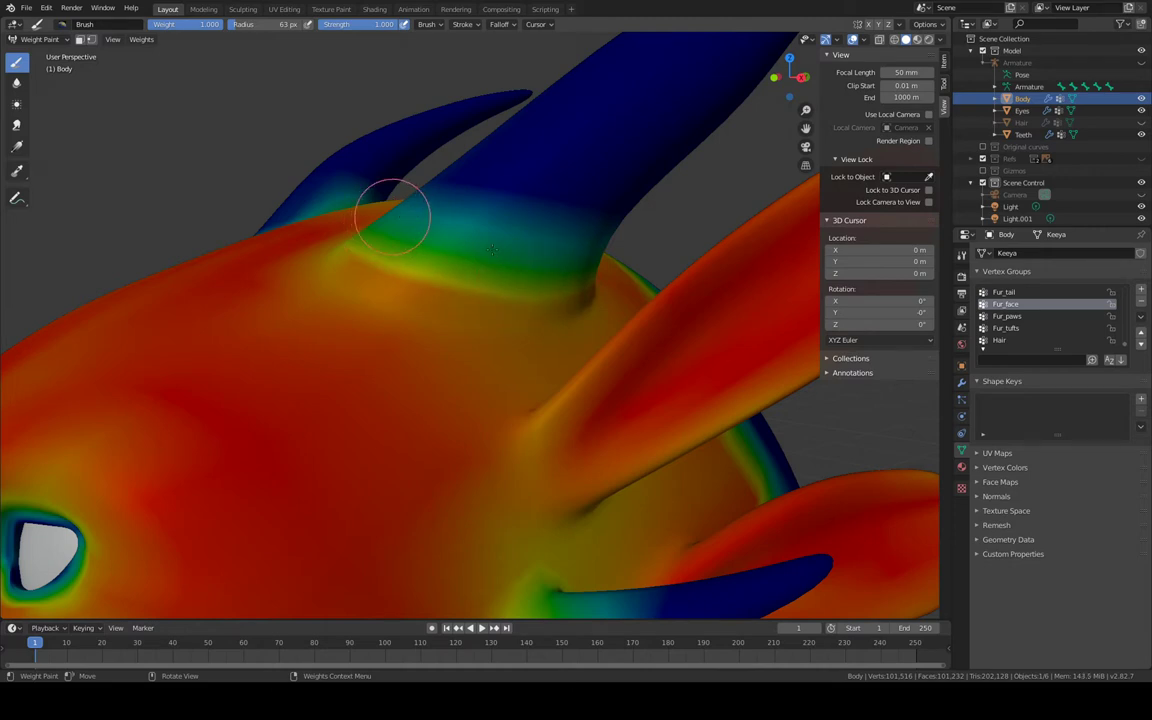
{"action": "key", "text": "ctrl+z"}
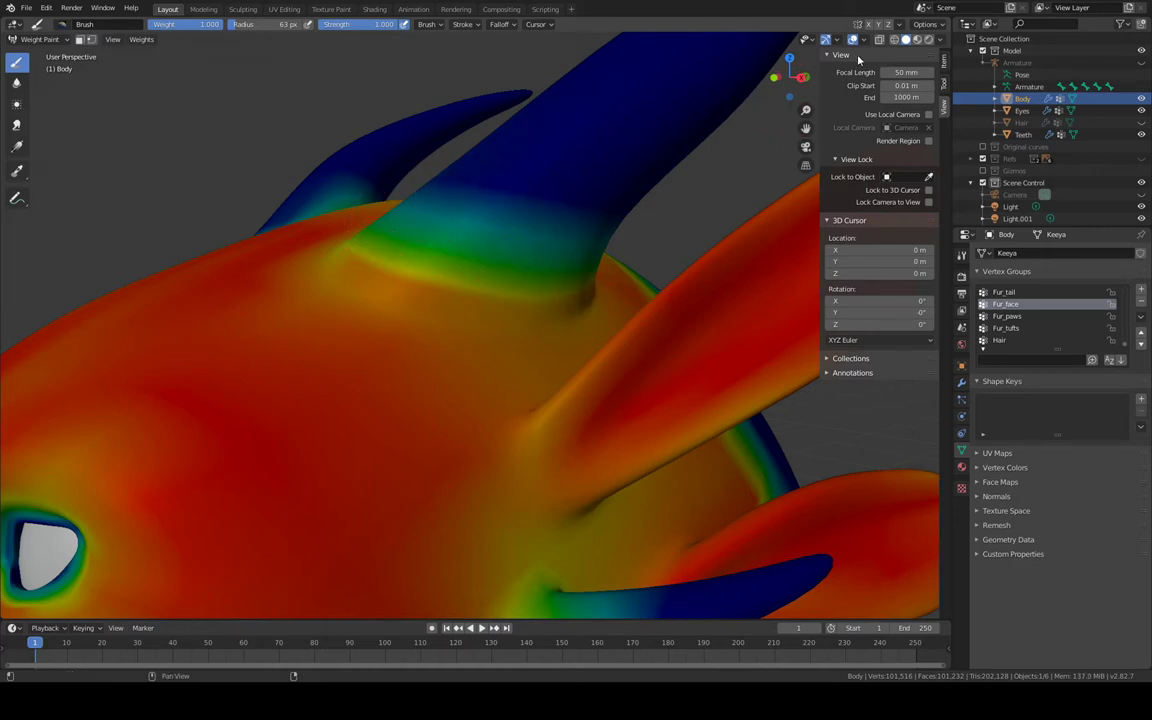
{"action": "mouse_move", "coordinate": [373, 231]}
{"action": "middle_mouse_down"}
{"action": "mouse_move", "coordinate": [460, 233]}
{"action": "mouse_move", "coordinate": [477, 213]}
{"action": "middle_mouse_up"}
{"action": "left_click_drag", "start_coordinate": [555, 255], "coordinate": [575, 228]}
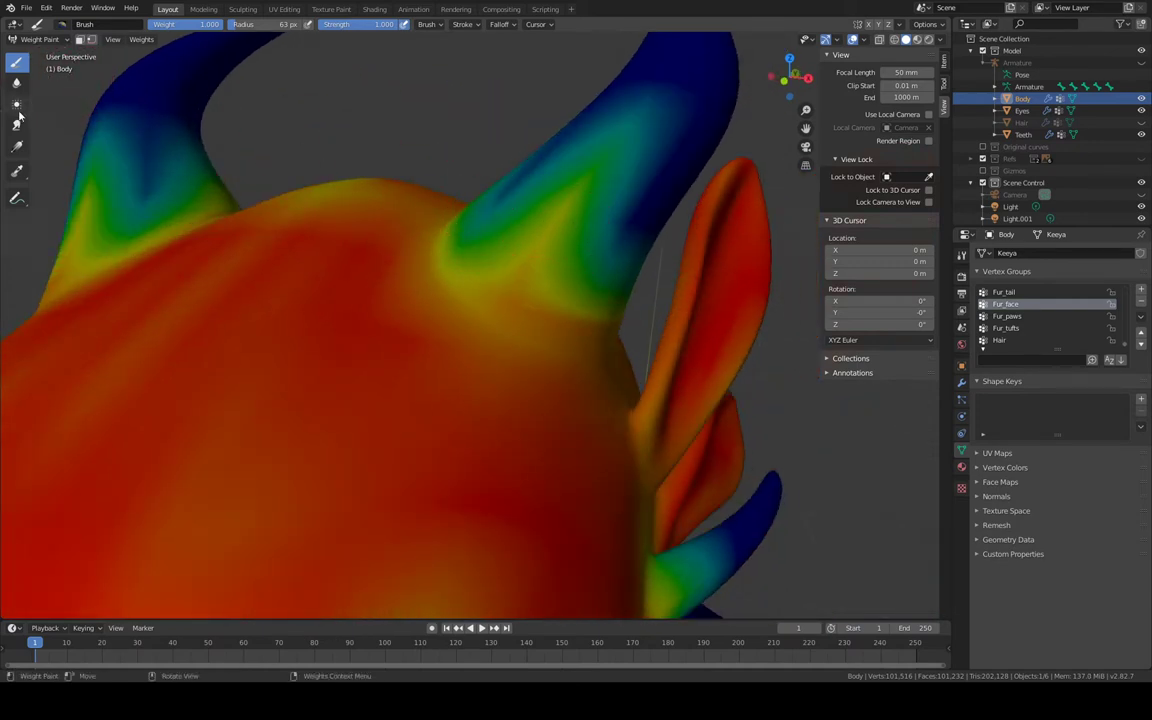
{"action": "left_click", "coordinate": [16, 84]}
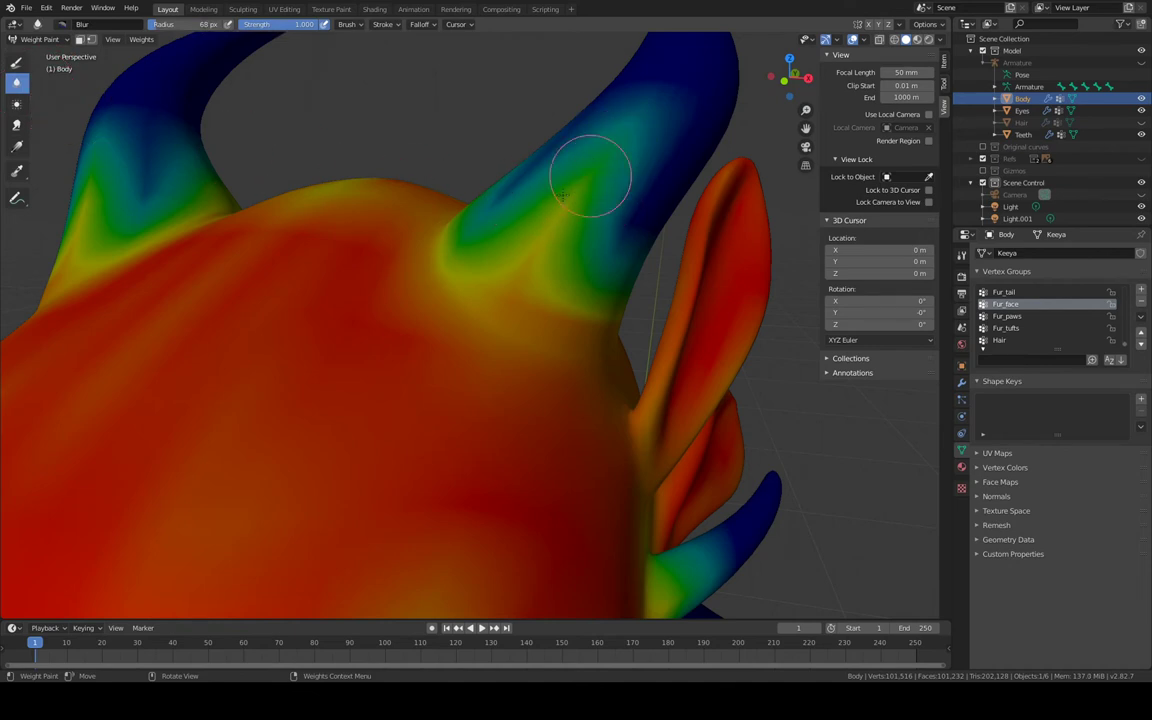
{"action": "left_click_drag", "start_coordinate": [589, 172], "coordinate": [493, 213]}
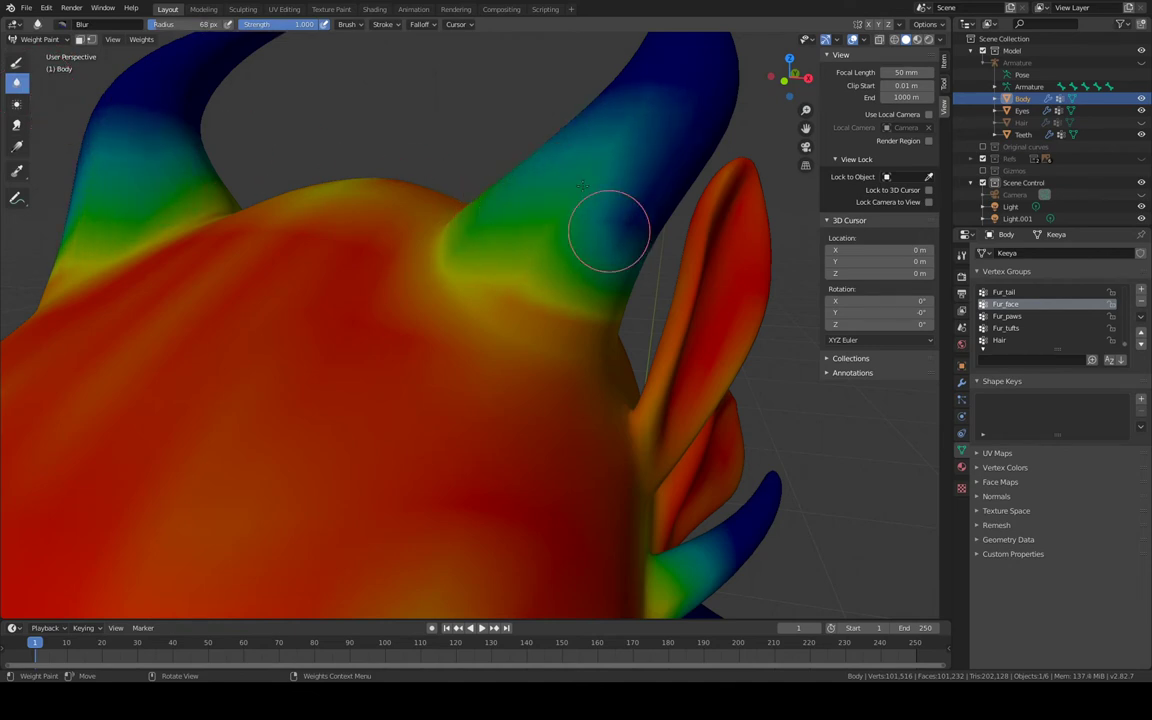
Paint 0.0 weight over the horn base so the horn stays unweighted.
{"action": "middle_click_drag", "start_coordinate": [607, 231], "coordinate": [646, 260]}
{"action": "scroll", "coordinate": [540, 205], "scroll_direction": "down", "scroll_amount": 4}
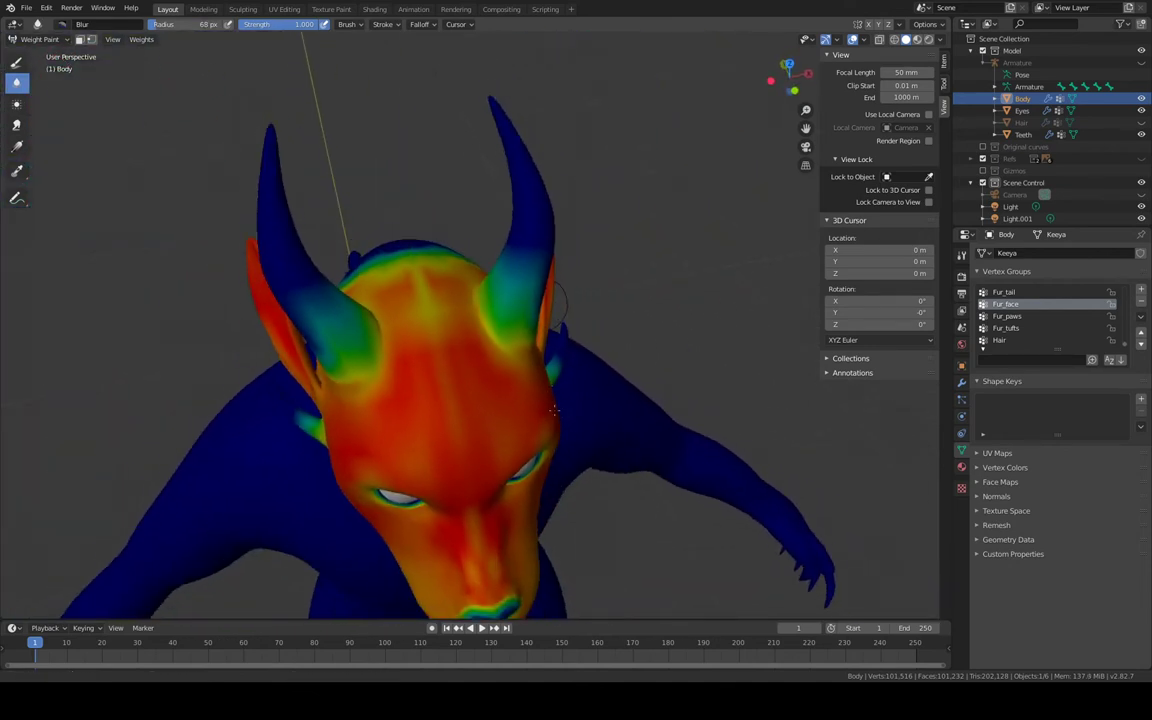
{"action": "mouse_move", "coordinate": [540, 205]}
{"action": "middle_mouse_down"}
{"action": "mouse_move", "coordinate": [551, 408]}
{"action": "mouse_move", "coordinate": [430, 250]}
{"action": "middle_mouse_up"}
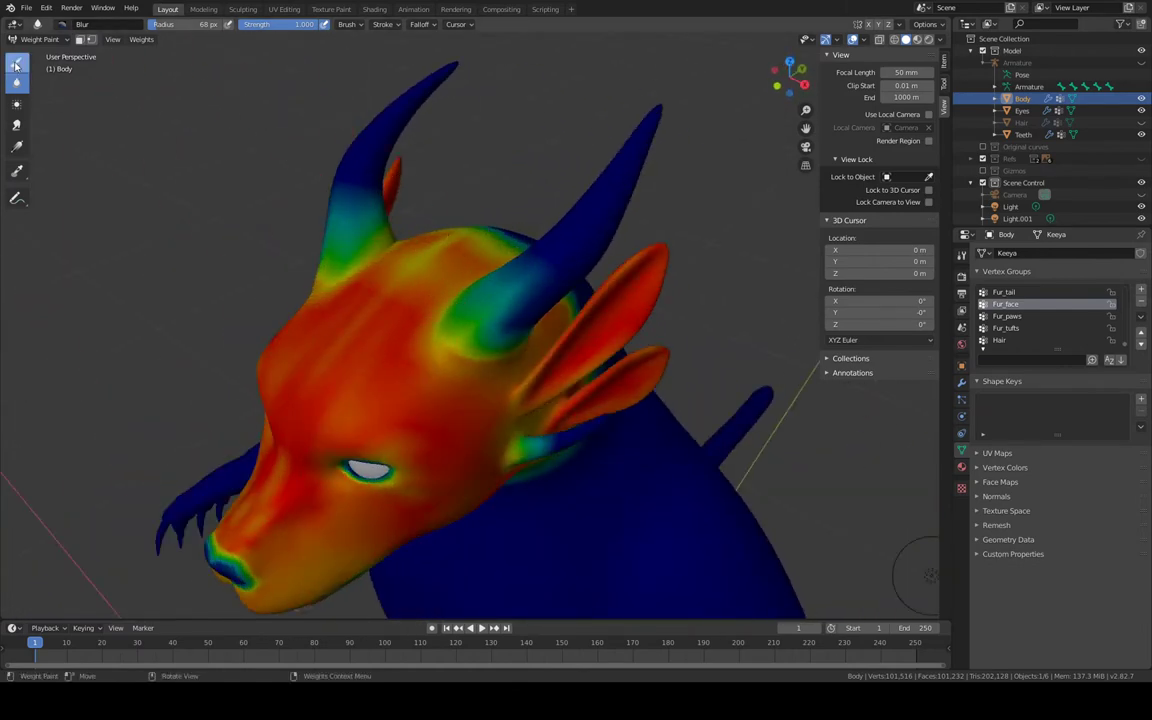
{"action": "left_click", "coordinate": [15, 64]}
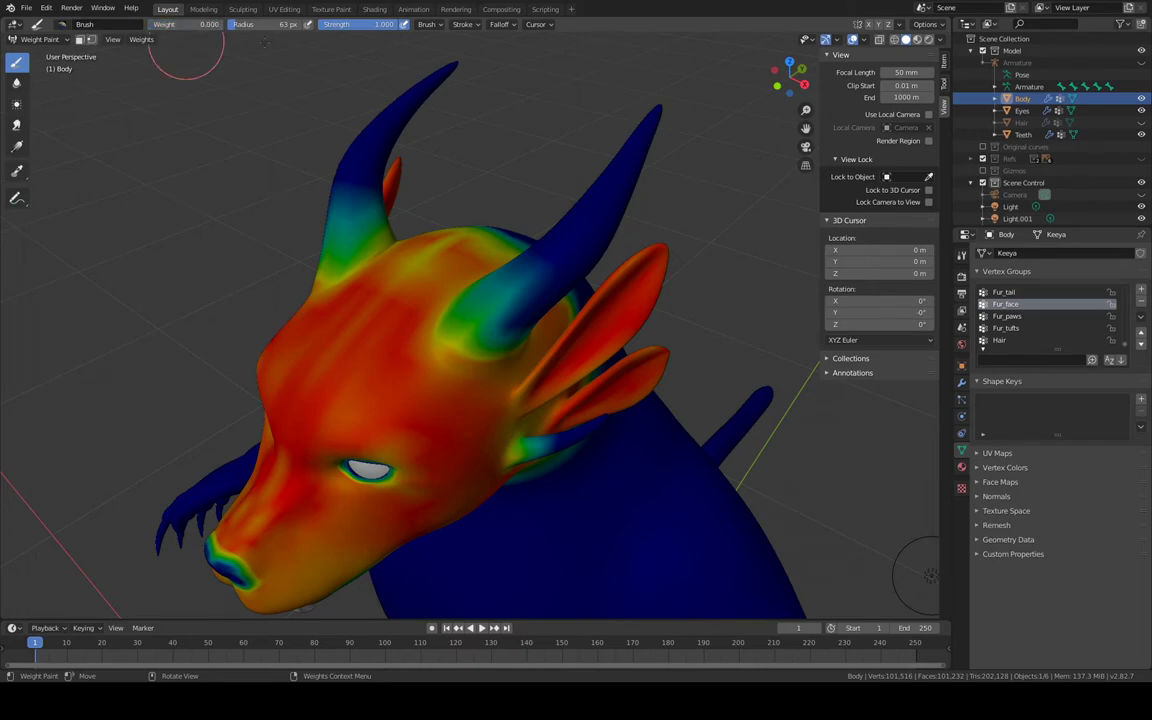
{"action": "mouse_move", "coordinate": [746, 418]}
{"action": "middle_mouse_down"}
{"action": "mouse_move", "coordinate": [537, 277]}
{"action": "mouse_move", "coordinate": [676, 295]}
{"action": "mouse_move", "coordinate": [548, 213]}
{"action": "middle_mouse_up"}
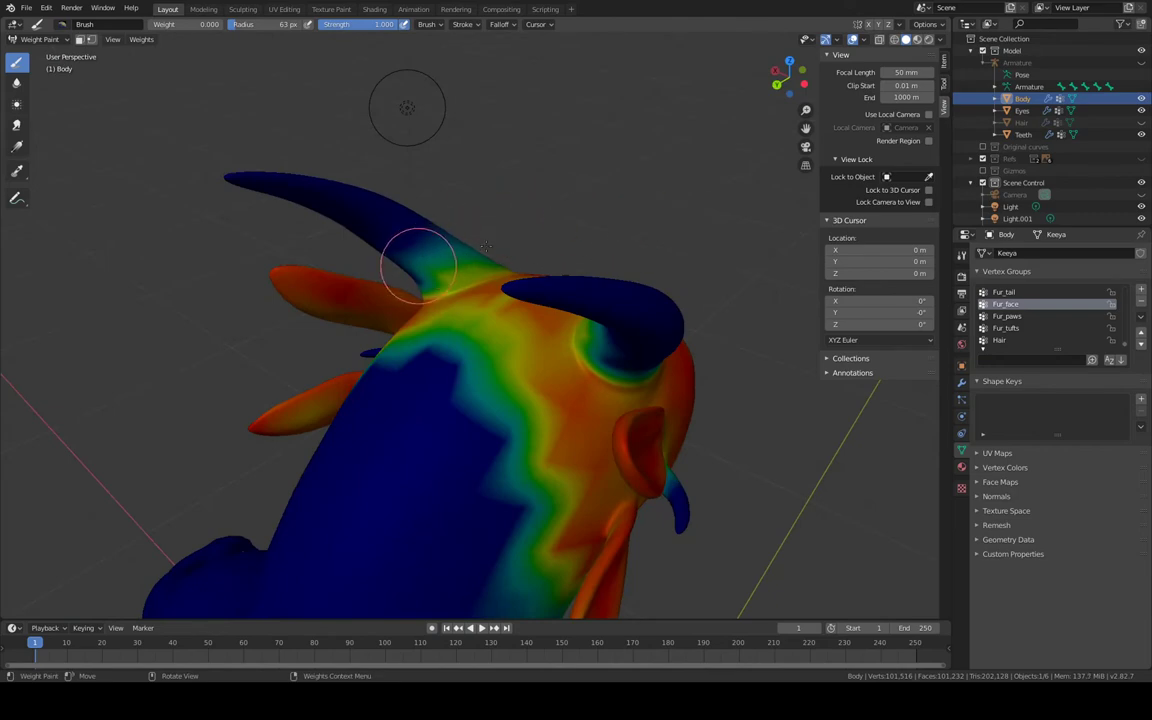
{"action": "left_click_drag", "start_coordinate": [418, 265], "coordinate": [466, 250]}
{"action": "mouse_move", "coordinate": [494, 216]}
{"action": "middle_mouse_down"}
{"action": "mouse_move", "coordinate": [377, 254]}
{"action": "mouse_move", "coordinate": [237, 198]}
{"action": "mouse_move", "coordinate": [352, 226]}
{"action": "mouse_move", "coordinate": [476, 193]}
{"action": "mouse_move", "coordinate": [462, 211]}
{"action": "mouse_move", "coordinate": [552, 228]}
{"action": "middle_mouse_up"}
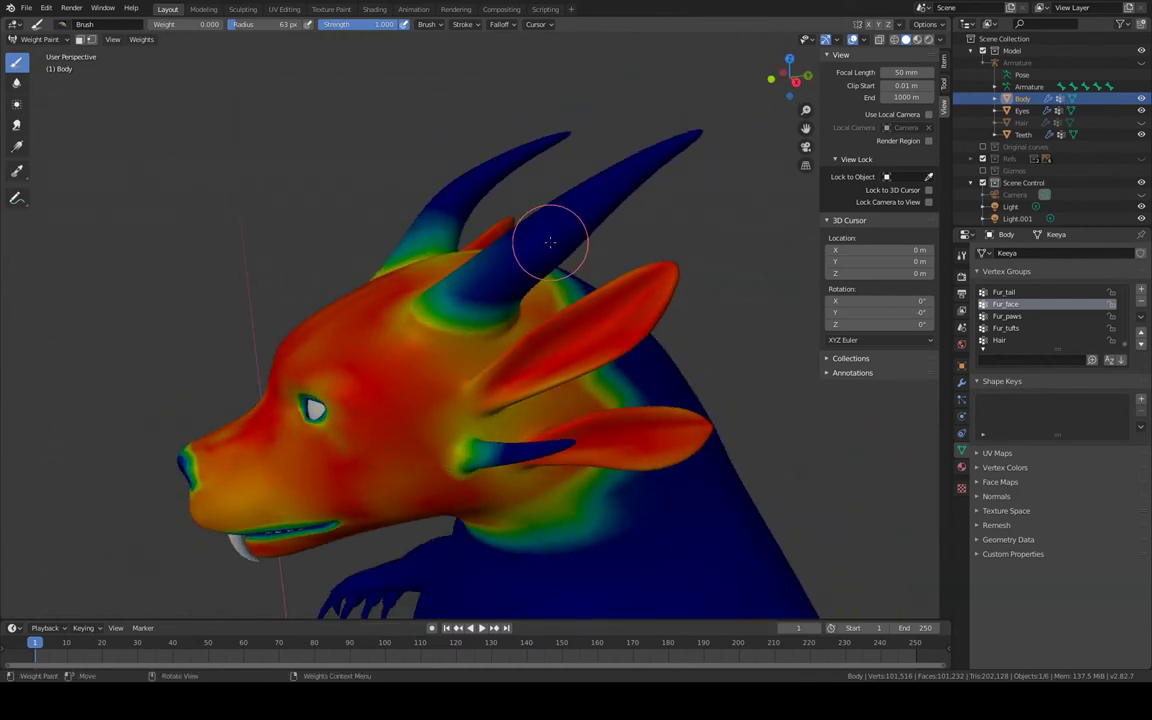
Return to Object Mode and enable viewport display for the Face_fur particle system.
{"action": "left_click", "coordinate": [36, 40]}
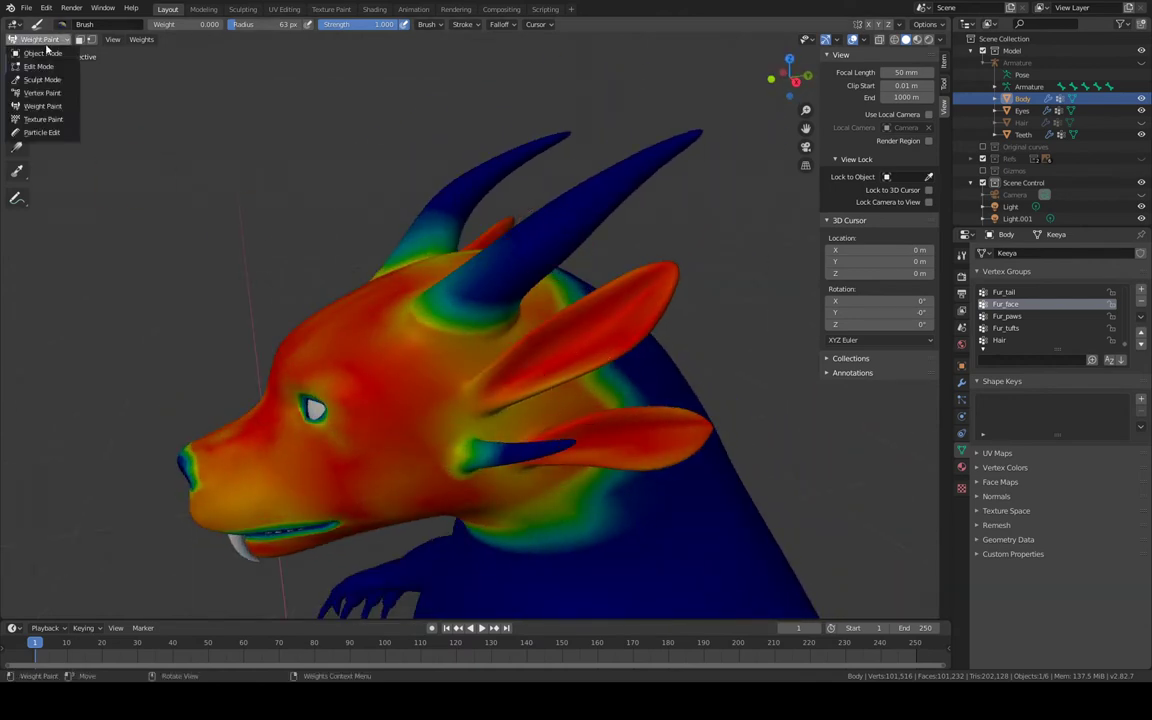
{"action": "left_click", "coordinate": [40, 53]}
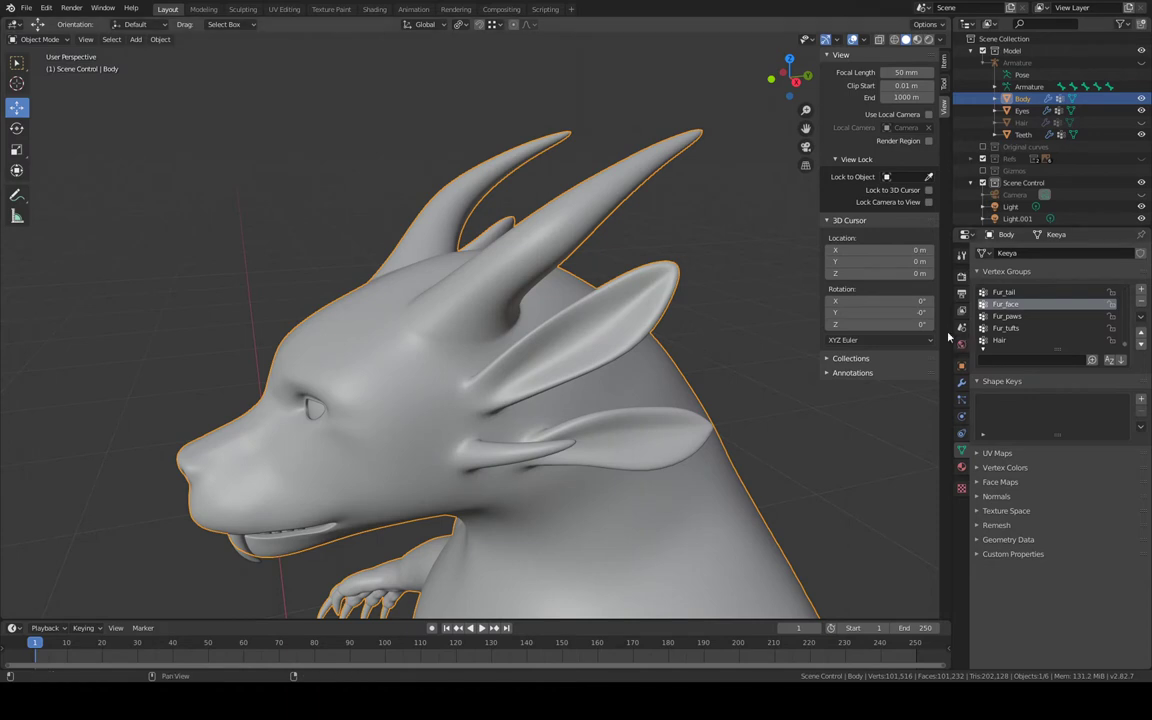
{"action": "left_click", "coordinate": [962, 400]}
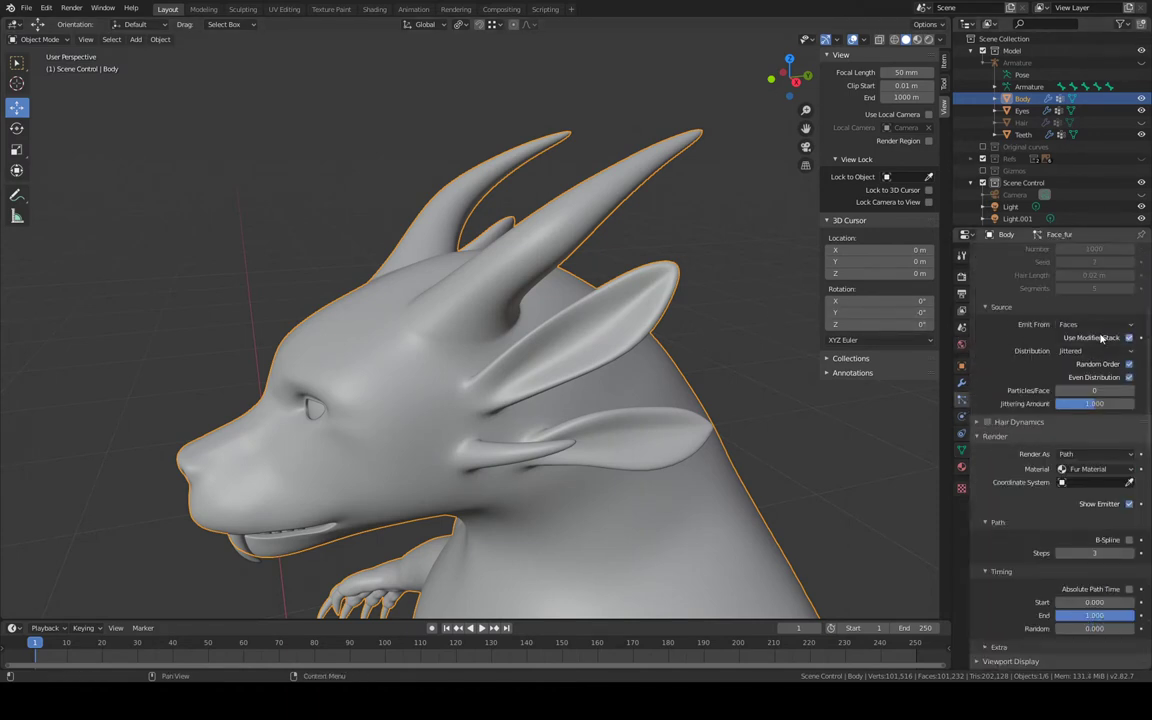
{"action": "left_click", "coordinate": [1108, 280]}
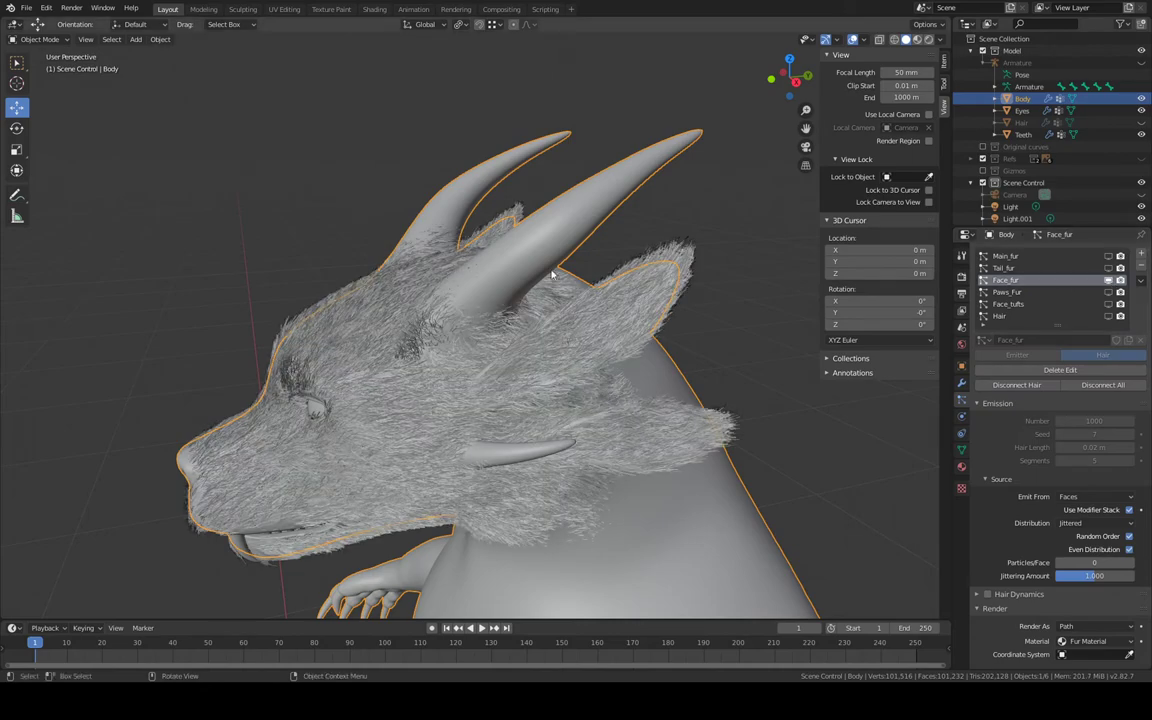
{"action": "mouse_move", "coordinate": [573, 257]}
{"action": "middle_mouse_down"}
{"action": "mouse_move", "coordinate": [730, 242]}
{"action": "mouse_move", "coordinate": [687, 257]}
{"action": "mouse_move", "coordinate": [545, 260]}
{"action": "mouse_move", "coordinate": [66, 235]}
{"action": "mouse_move", "coordinate": [283, 340]}
{"action": "mouse_move", "coordinate": [674, 249]}
{"action": "mouse_move", "coordinate": [548, 247]}
{"action": "mouse_move", "coordinate": [535, 206]}
{"action": "mouse_move", "coordinate": [520, 224]}
{"action": "mouse_move", "coordinate": [464, 220]}
{"action": "middle_mouse_up"}
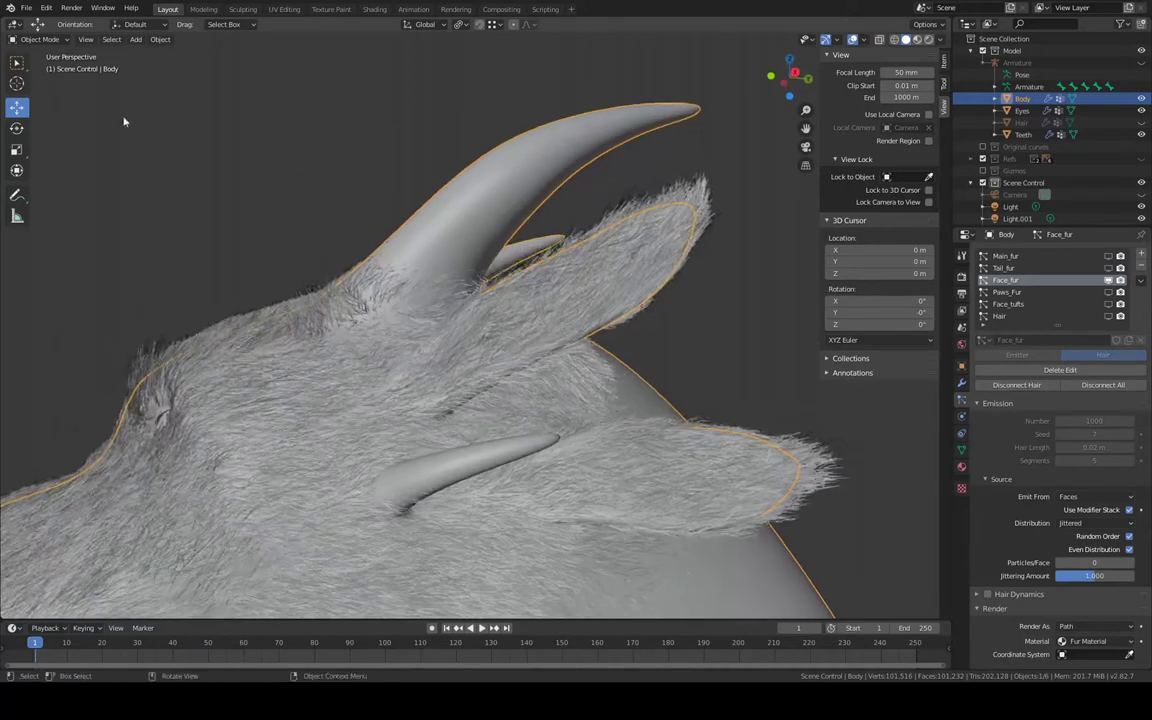
{"action": "left_click", "coordinate": [40, 40]}
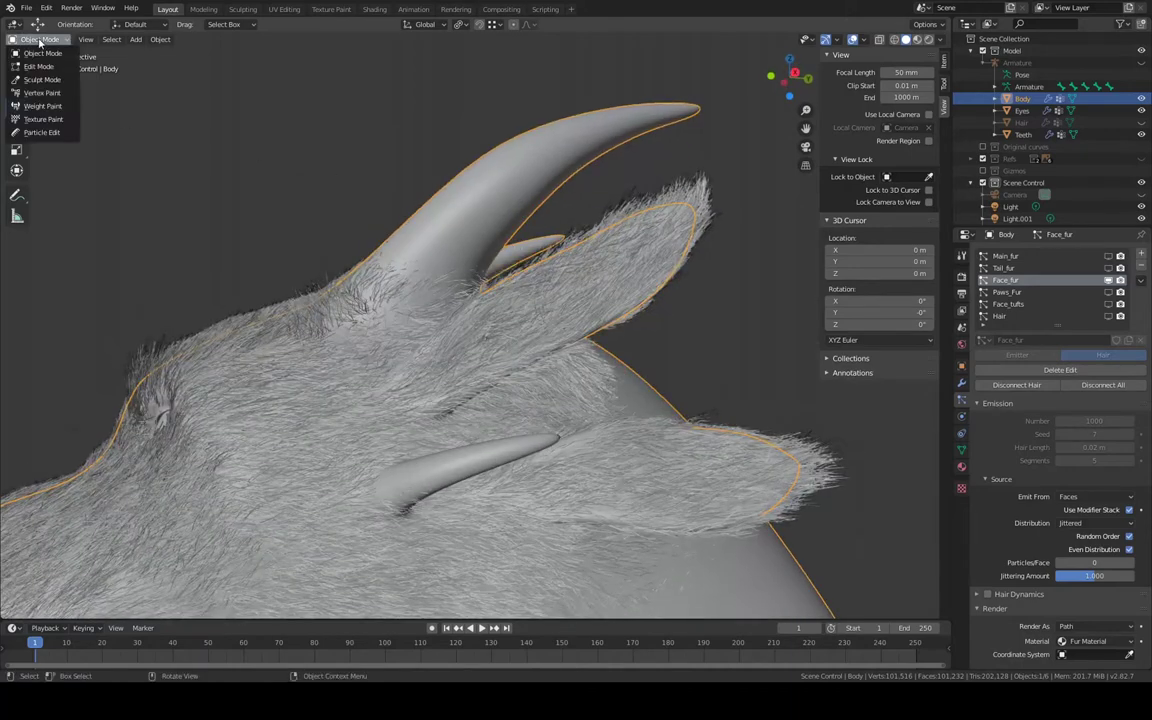
Enter Particle Edit and comb the fur along the head's upper edge near the horns.
{"action": "left_click", "coordinate": [45, 133]}
{"action": "left_click", "coordinate": [17, 110]}
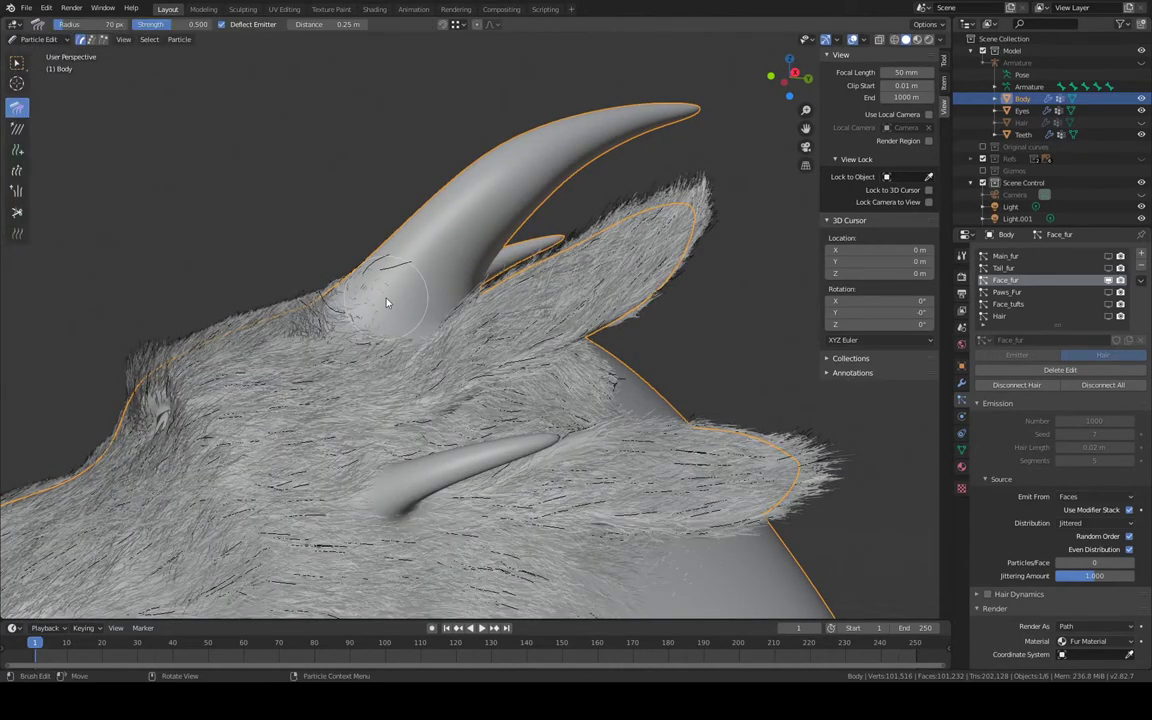
{"action": "scroll", "coordinate": [387, 303], "scroll_direction": "up", "scroll_amount": 2}
{"action": "scroll", "coordinate": [386, 303], "scroll_direction": "up", "scroll_amount": 2}
{"action": "scroll", "coordinate": [385, 290], "scroll_direction": "up", "scroll_amount": 2}
{"action": "scroll", "coordinate": [378, 278], "scroll_direction": "up", "scroll_amount": 1}
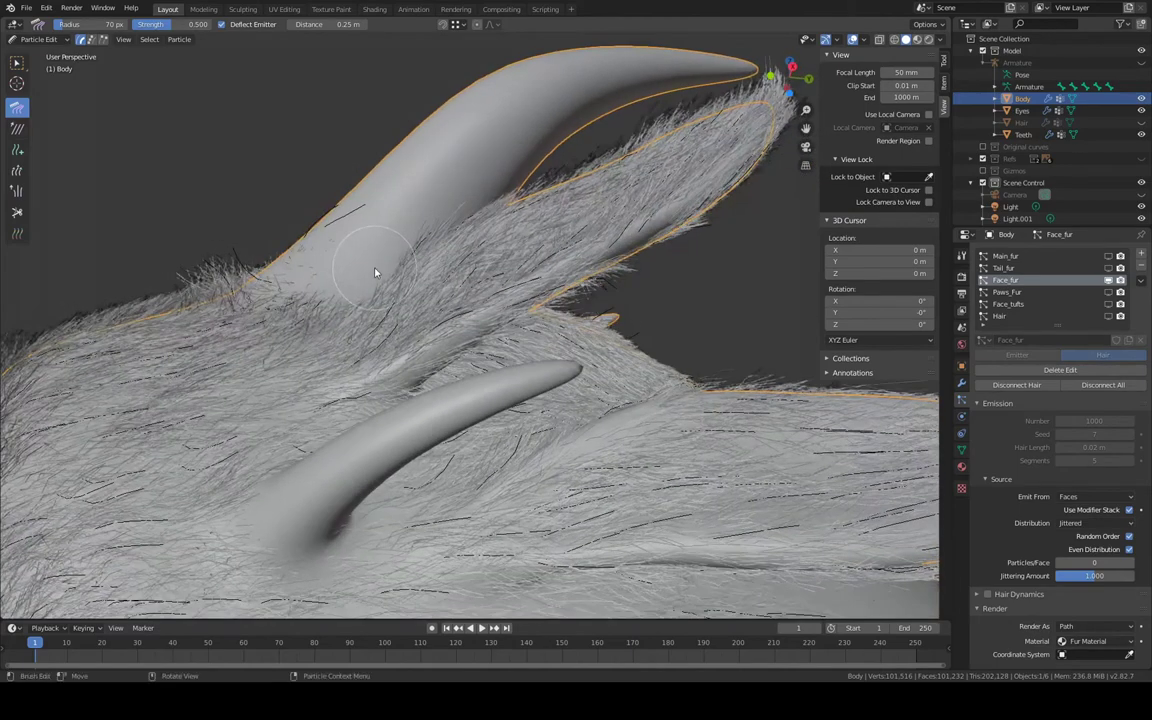
{"action": "middle_click_drag", "start_coordinate": [376, 272], "coordinate": [507, 313]}
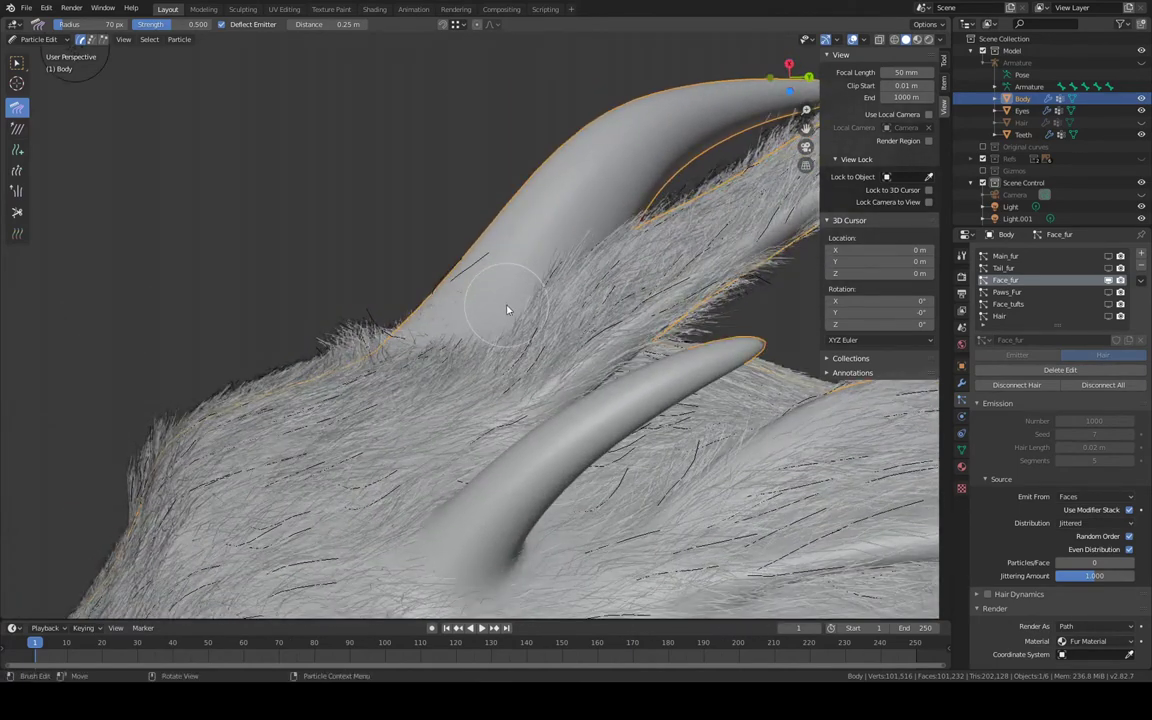
{"action": "mouse_move", "coordinate": [366, 330]}
{"action": "middle_mouse_down"}
{"action": "mouse_move", "coordinate": [347, 309]}
{"action": "mouse_move", "coordinate": [340, 325]}
{"action": "middle_mouse_up"}
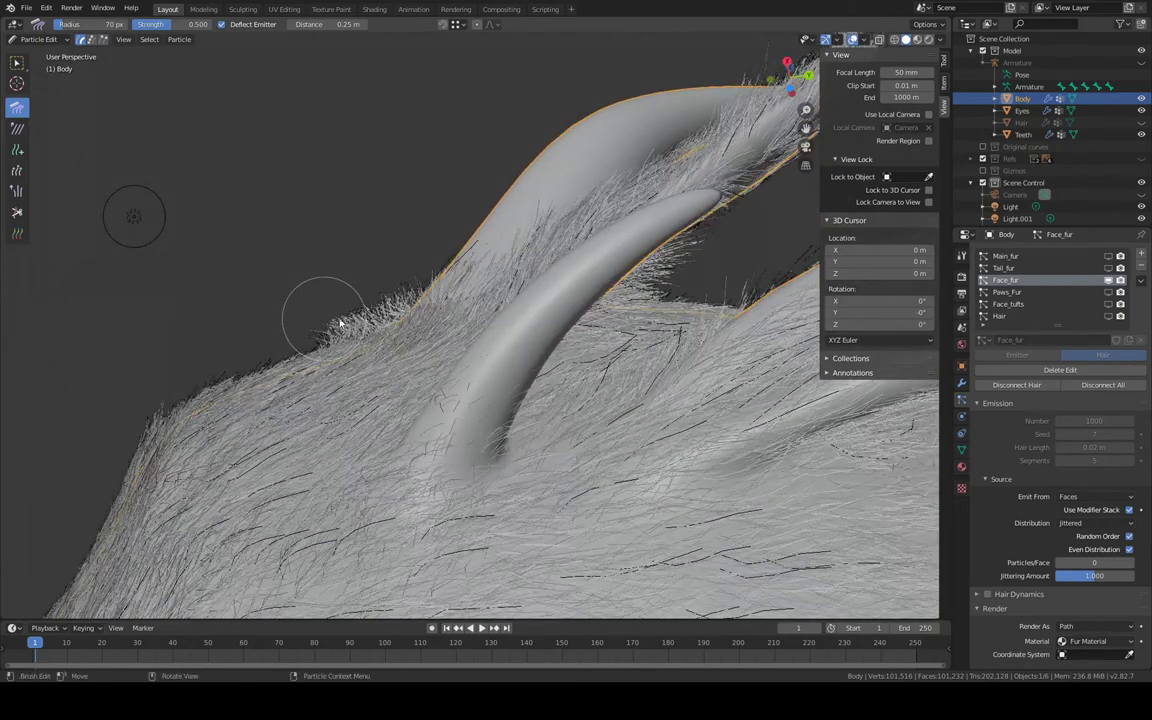
{"action": "mouse_move", "coordinate": [340, 325]}
{"action": "left_mouse_down"}
{"action": "mouse_move", "coordinate": [438, 264]}
{"action": "mouse_move", "coordinate": [448, 188]}
{"action": "left_mouse_up"}
{"action": "mouse_move", "coordinate": [448, 188]}
{"action": "middle_mouse_down"}
{"action": "mouse_move", "coordinate": [573, 286]}
{"action": "mouse_move", "coordinate": [571, 301]}
{"action": "middle_mouse_up"}
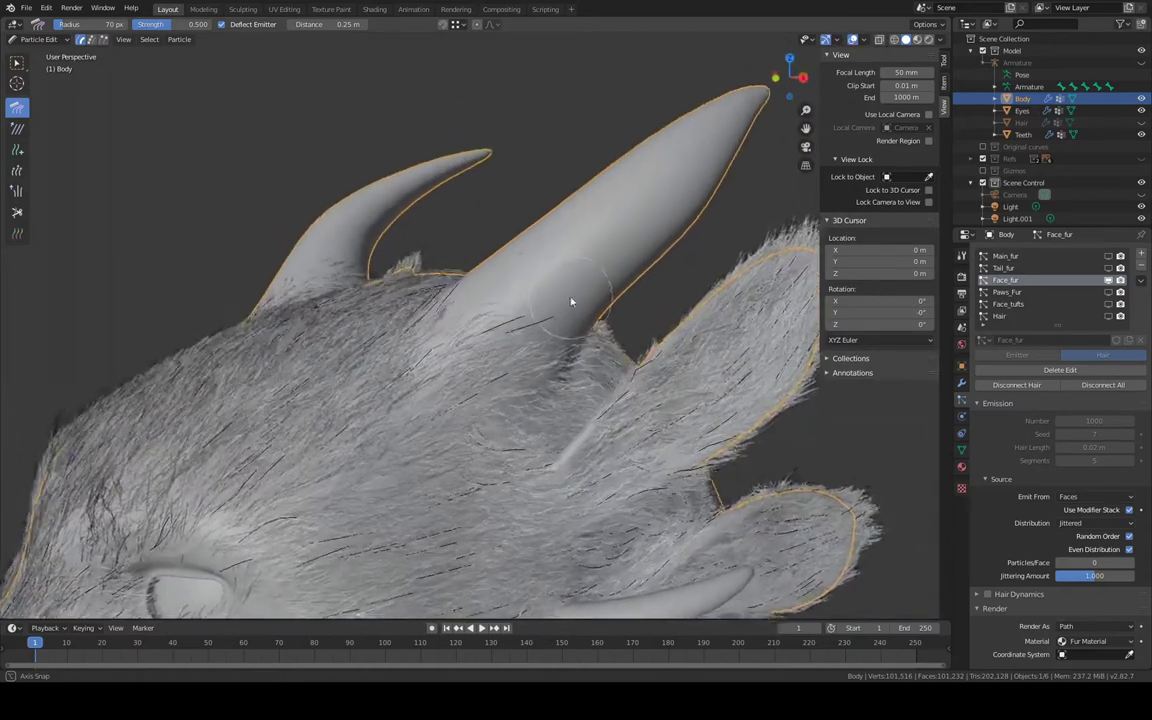
Switch to the Puff brush at 113 px and puff the fur around the horn base.
{"action": "left_click", "coordinate": [20, 190]}
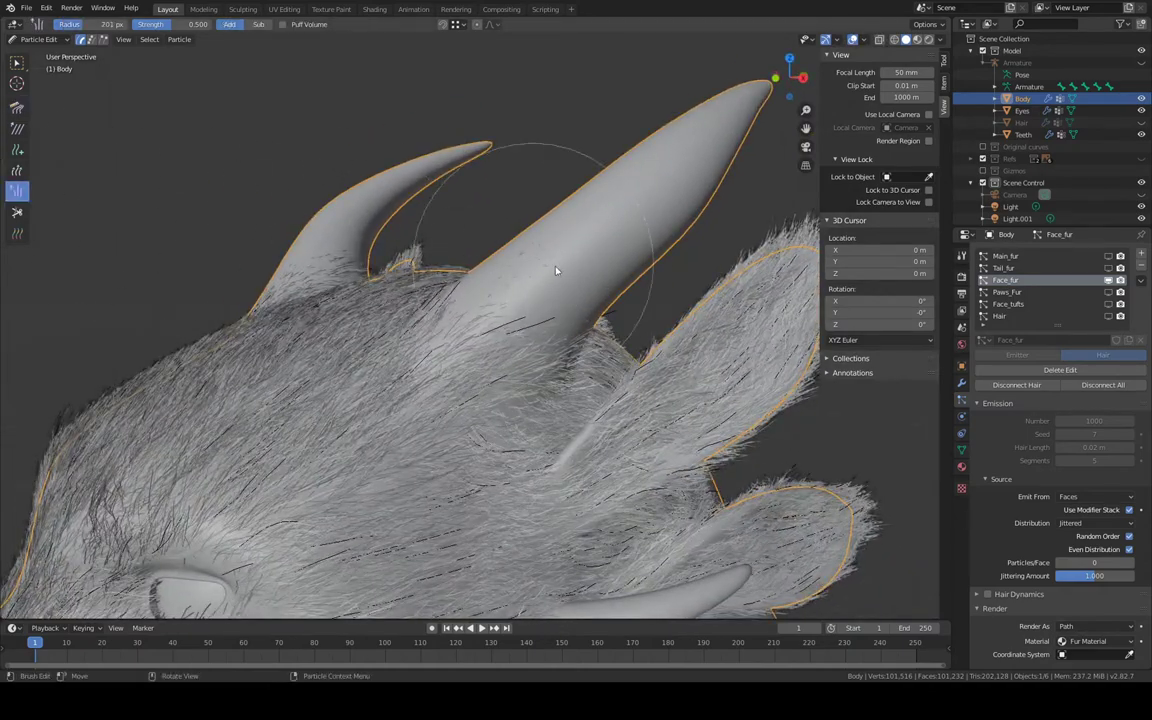
{"action": "scroll", "coordinate": [500, 239], "scroll_direction": "up", "scroll_amount": 3}
{"action": "key", "text": "f"}
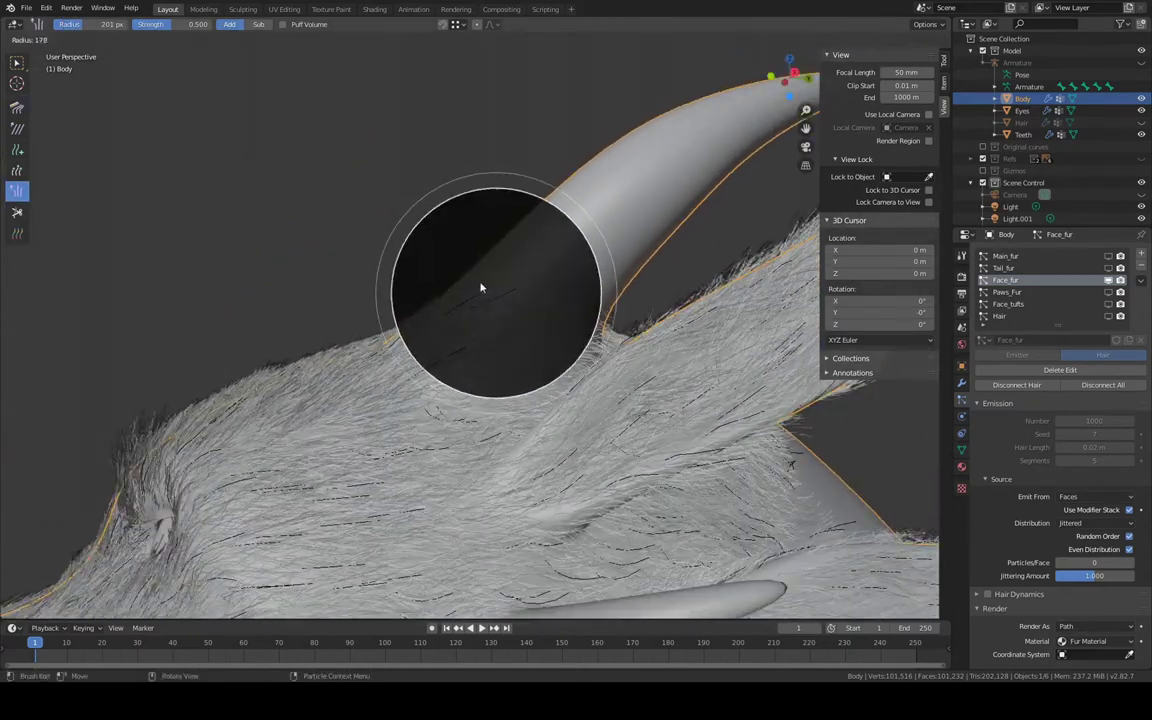
{"action": "left_click", "coordinate": [452, 265]}
{"action": "middle_click_drag", "start_coordinate": [456, 268], "coordinate": [474, 297]}
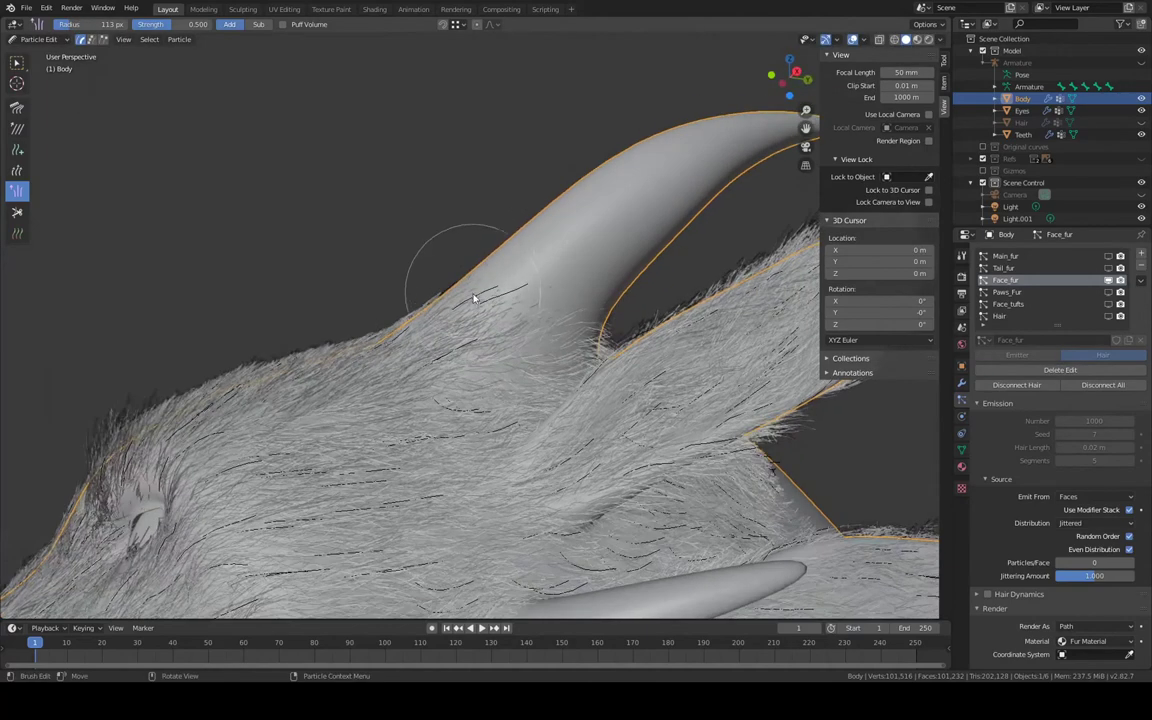
{"action": "mouse_move", "coordinate": [405, 337]}
{"action": "left_mouse_down"}
{"action": "mouse_move", "coordinate": [415, 334]}
{"action": "mouse_move", "coordinate": [410, 292]}
{"action": "mouse_move", "coordinate": [436, 286]}
{"action": "mouse_move", "coordinate": [514, 308]}
{"action": "left_mouse_up"}
{"action": "middle_click_drag", "start_coordinate": [491, 245], "coordinate": [506, 288]}
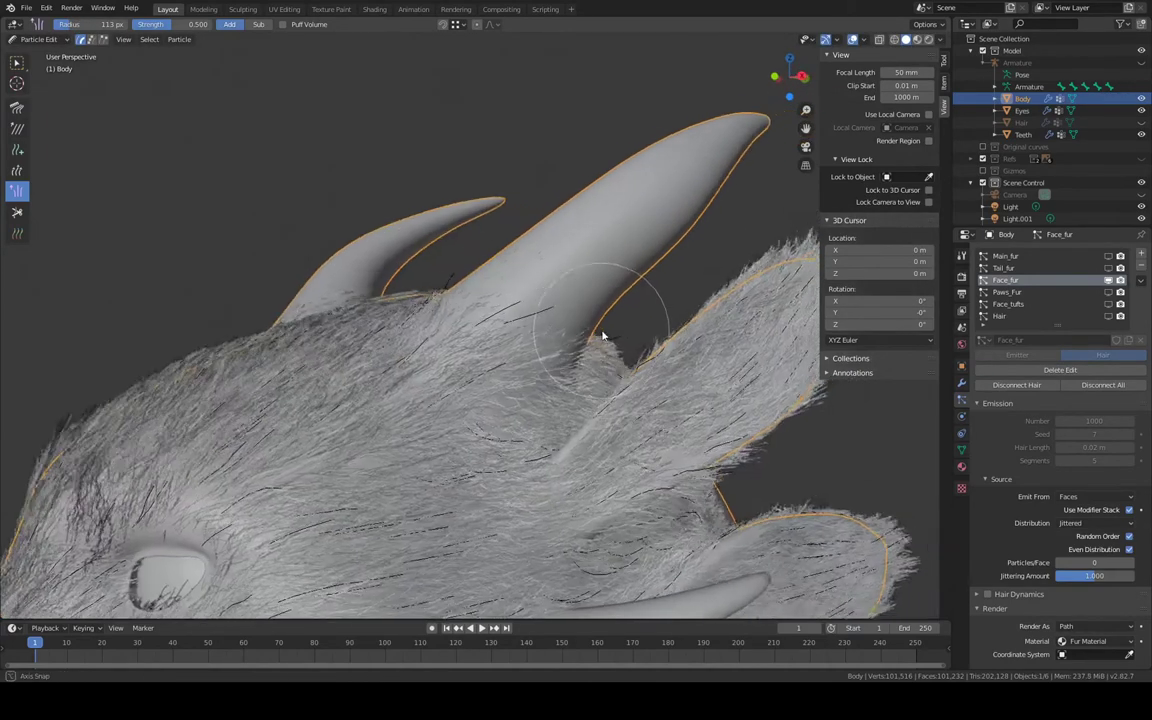
{"action": "left_click_drag", "start_coordinate": [491, 327], "coordinate": [527, 335]}
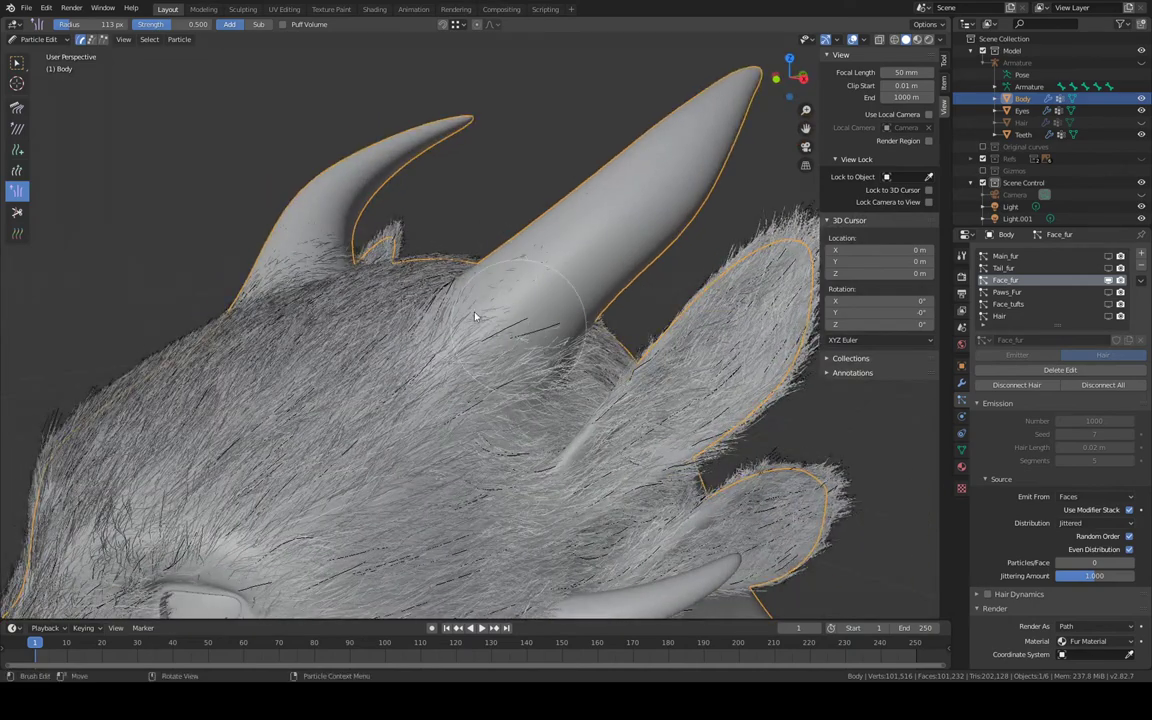
{"action": "mouse_move", "coordinate": [492, 288]}
{"action": "middle_mouse_down"}
{"action": "mouse_move", "coordinate": [648, 314]}
{"action": "mouse_move", "coordinate": [598, 212]}
{"action": "mouse_move", "coordinate": [661, 180]}
{"action": "mouse_move", "coordinate": [566, 226]}
{"action": "mouse_move", "coordinate": [710, 268]}
{"action": "mouse_move", "coordinate": [509, 311]}
{"action": "mouse_move", "coordinate": [617, 244]}
{"action": "mouse_move", "coordinate": [558, 298]}
{"action": "mouse_move", "coordinate": [477, 272]}
{"action": "middle_mouse_up"}
Shrink the Puff brush to 92 px and puff fur near the horn base and neck.
{"action": "key", "text": "f"}
{"action": "left_click", "coordinate": [305, 288]}
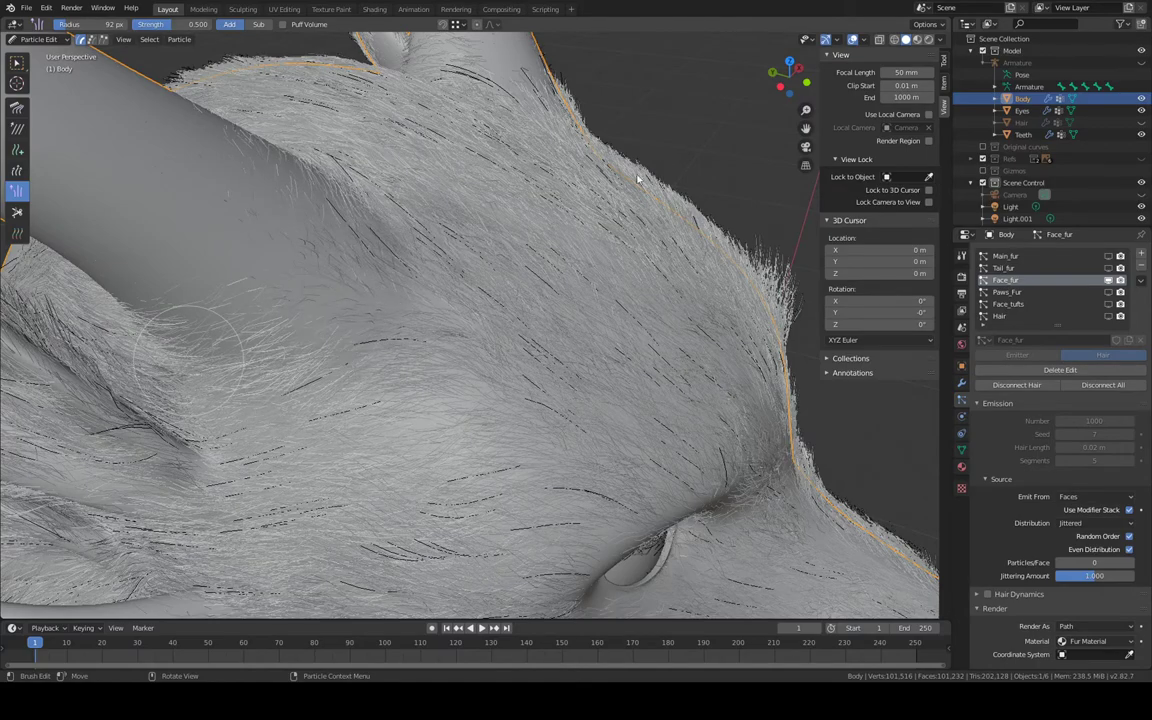
{"action": "middle_click_drag", "start_coordinate": [637, 178], "coordinate": [476, 228]}
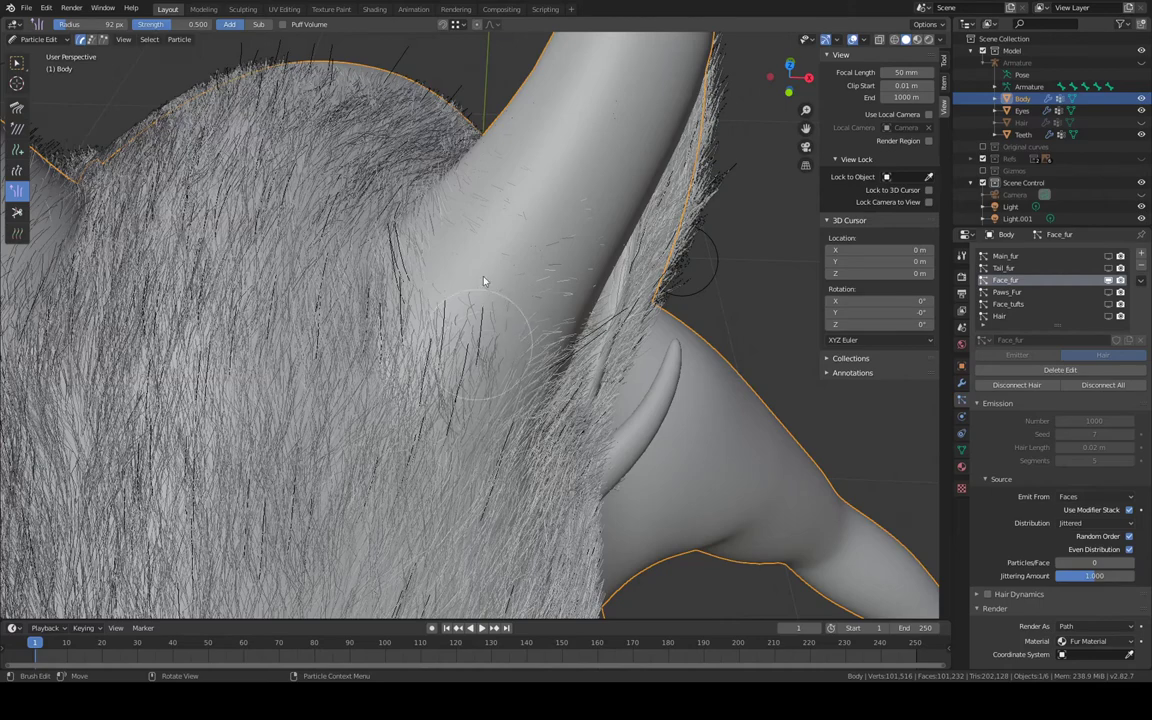
{"action": "mouse_move", "coordinate": [483, 281]}
{"action": "middle_mouse_down"}
{"action": "mouse_move", "coordinate": [458, 265]}
{"action": "mouse_move", "coordinate": [393, 272]}
{"action": "mouse_move", "coordinate": [438, 345]}
{"action": "middle_mouse_up"}
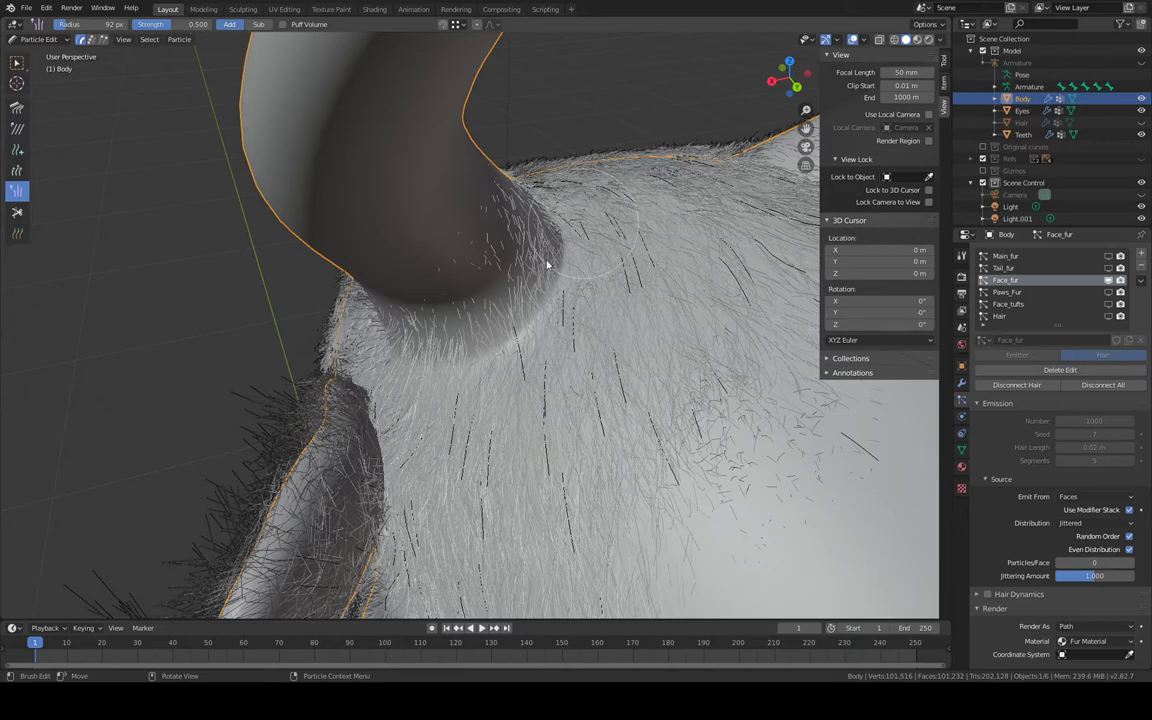
{"action": "mouse_move", "coordinate": [547, 265]}
{"action": "middle_mouse_down"}
{"action": "mouse_move", "coordinate": [663, 278]}
{"action": "mouse_move", "coordinate": [541, 402]}
{"action": "middle_mouse_up"}
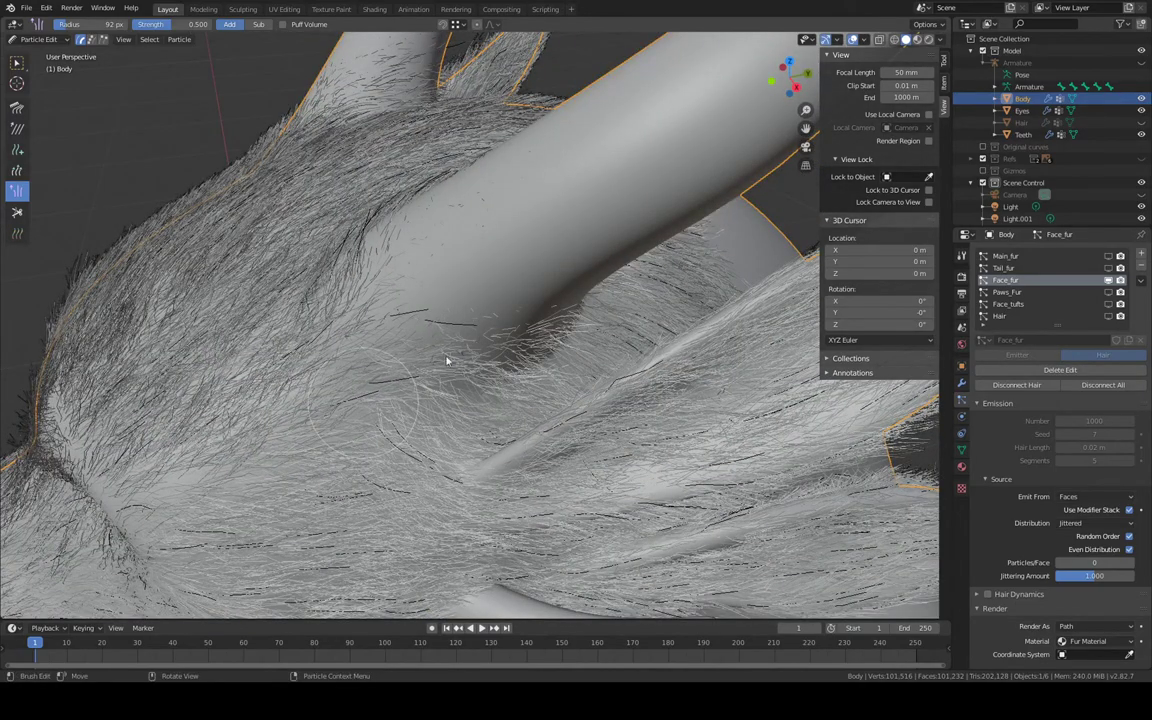
{"action": "mouse_move", "coordinate": [447, 360]}
{"action": "middle_mouse_down"}
{"action": "mouse_move", "coordinate": [571, 380]}
{"action": "mouse_move", "coordinate": [396, 288]}
{"action": "middle_mouse_up"}
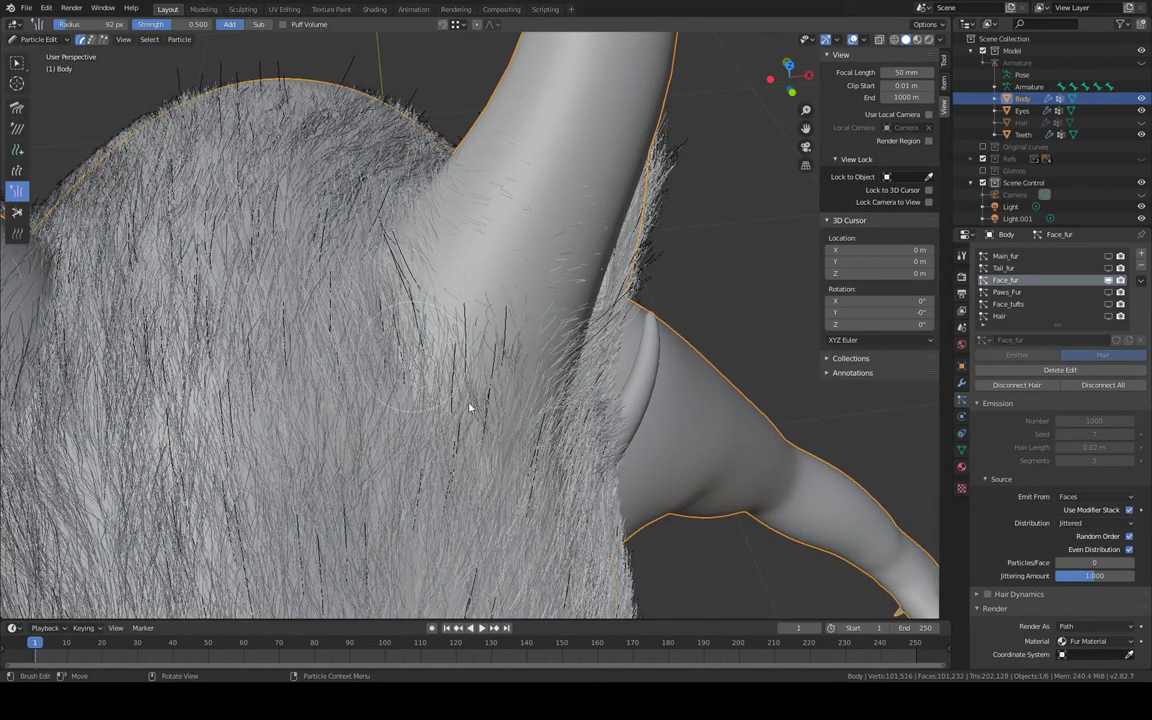
{"action": "mouse_move", "coordinate": [465, 347]}
{"action": "middle_mouse_down"}
{"action": "mouse_move", "coordinate": [470, 257]}
{"action": "mouse_move", "coordinate": [458, 214]}
{"action": "mouse_move", "coordinate": [460, 226]}
{"action": "mouse_move", "coordinate": [607, 257]}
{"action": "mouse_move", "coordinate": [585, 218]}
{"action": "mouse_move", "coordinate": [607, 200]}
{"action": "mouse_move", "coordinate": [411, 325]}
{"action": "middle_mouse_up"}
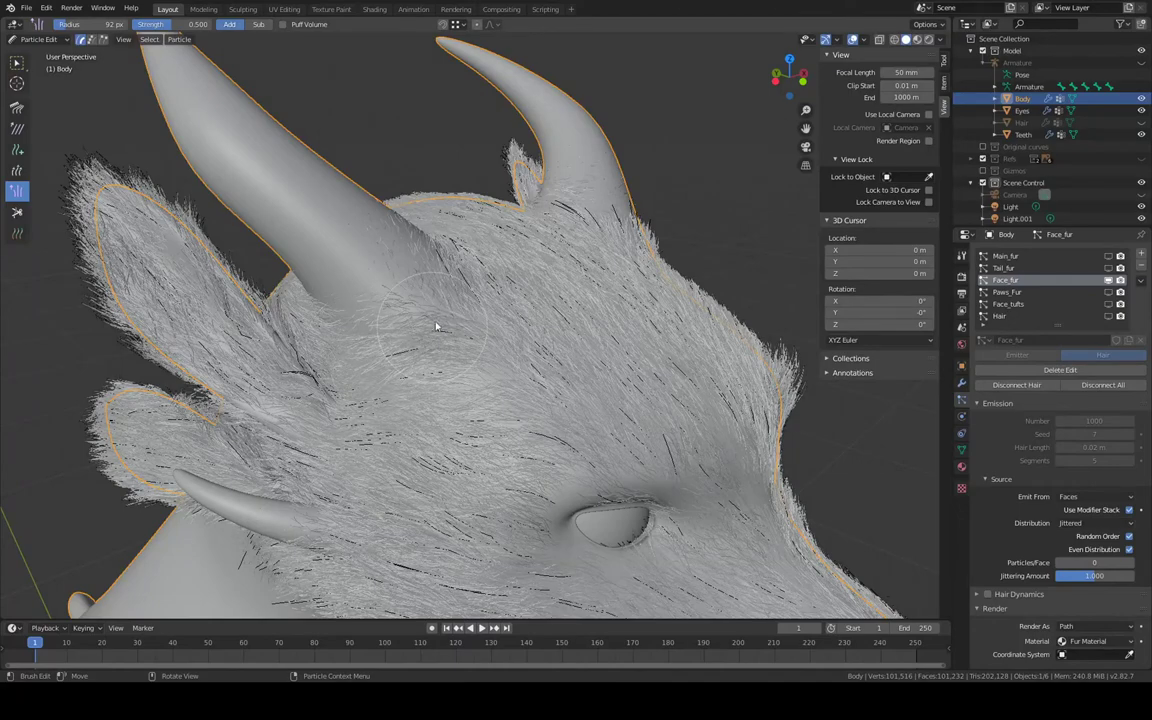
{"action": "mouse_move", "coordinate": [527, 237]}
{"action": "middle_mouse_down"}
{"action": "mouse_move", "coordinate": [355, 334]}
{"action": "mouse_move", "coordinate": [379, 327]}
{"action": "middle_mouse_up"}
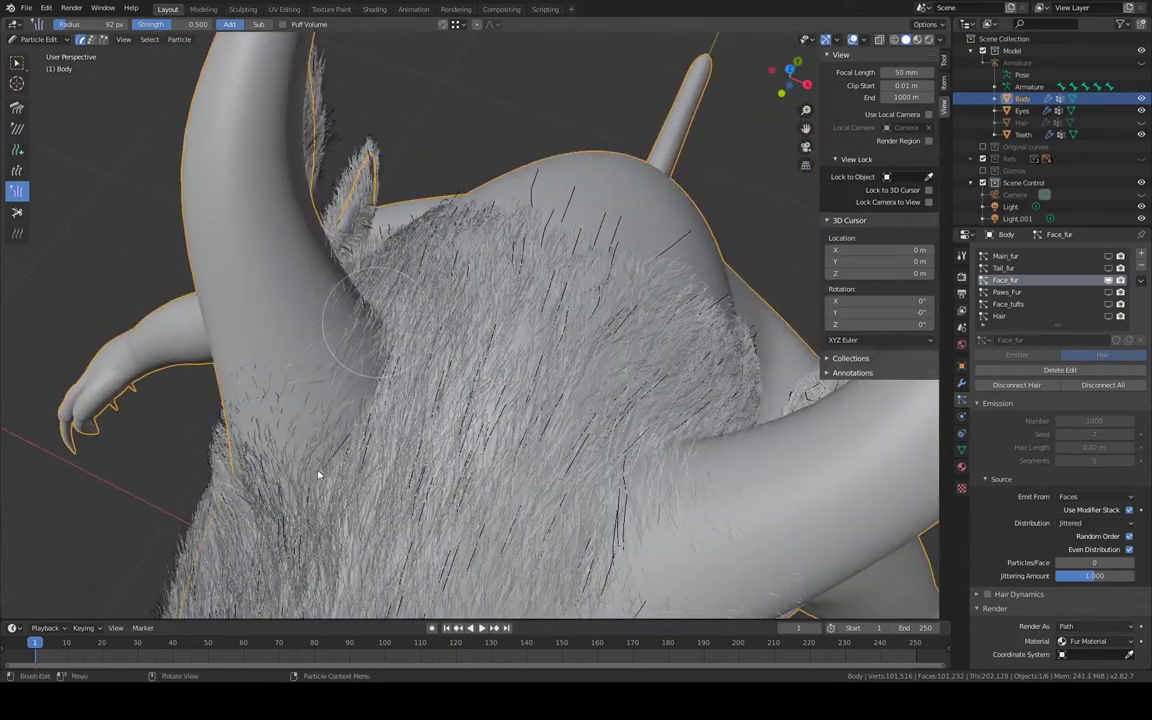
{"action": "left_click_drag", "start_coordinate": [318, 475], "coordinate": [297, 485]}
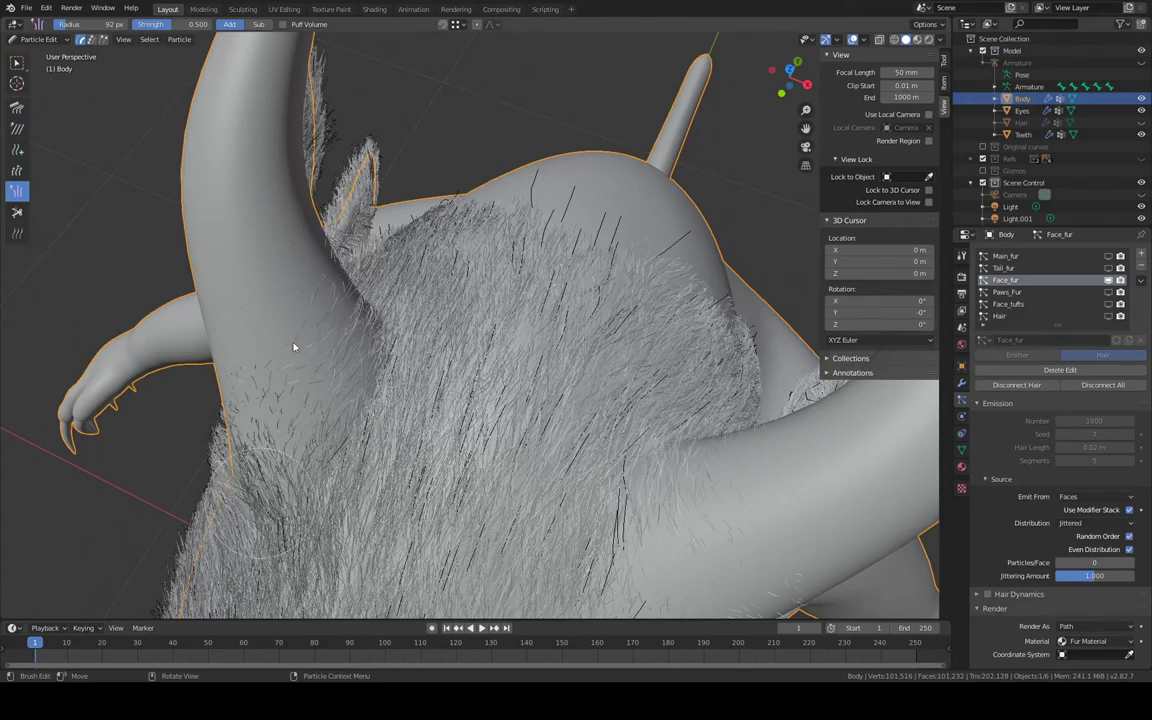
{"action": "mouse_move", "coordinate": [264, 308]}
{"action": "middle_mouse_down"}
{"action": "mouse_move", "coordinate": [187, 321]}
{"action": "mouse_move", "coordinate": [548, 237]}
{"action": "middle_mouse_up"}
{"action": "middle_click_drag", "start_coordinate": [403, 346], "coordinate": [397, 308]}
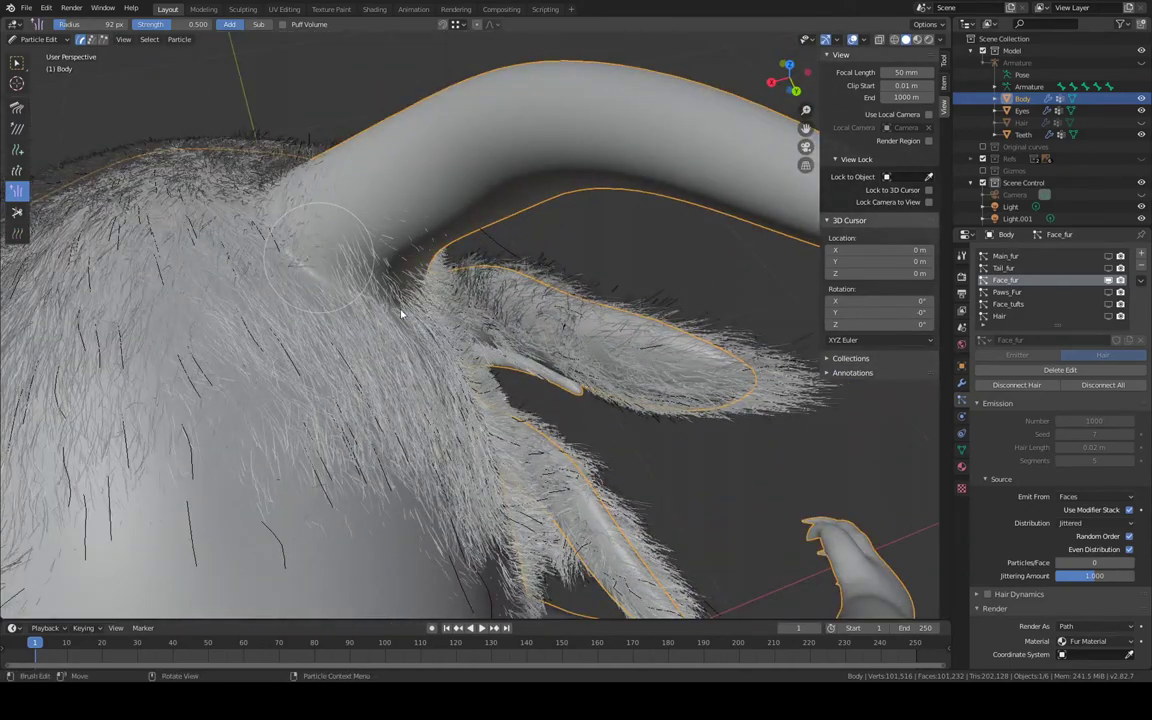
{"action": "left_click_drag", "start_coordinate": [401, 314], "coordinate": [348, 306]}
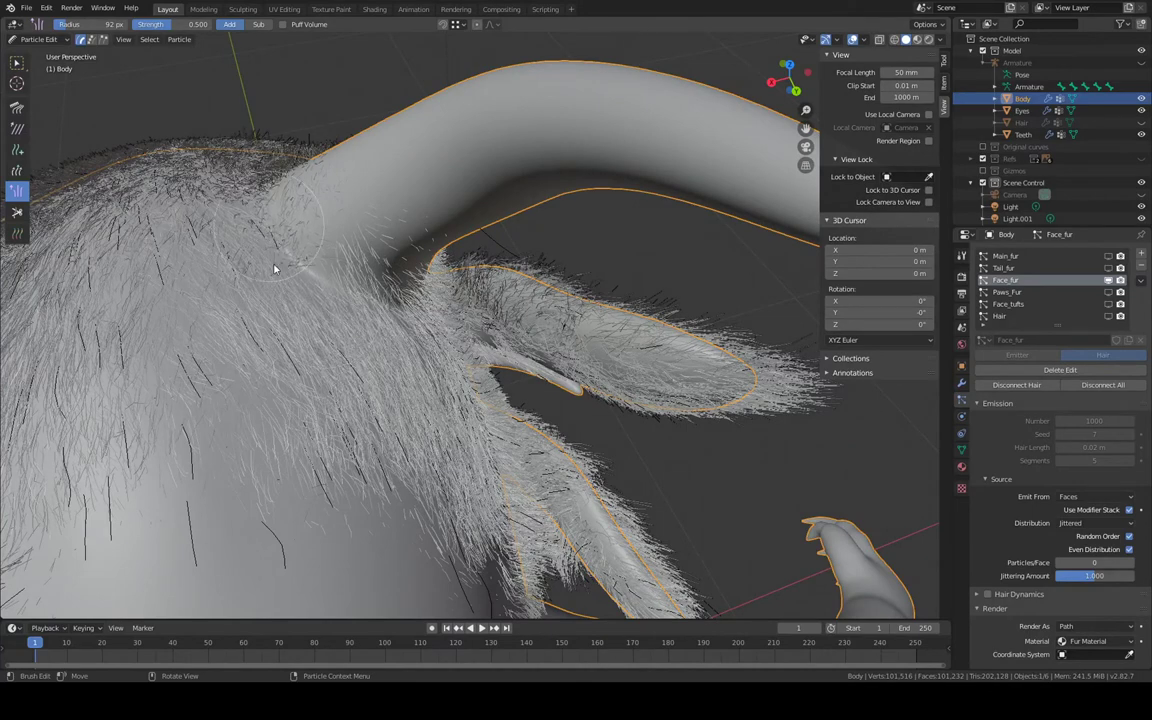
{"action": "scroll", "coordinate": [395, 297], "scroll_direction": "down", "scroll_amount": 2}
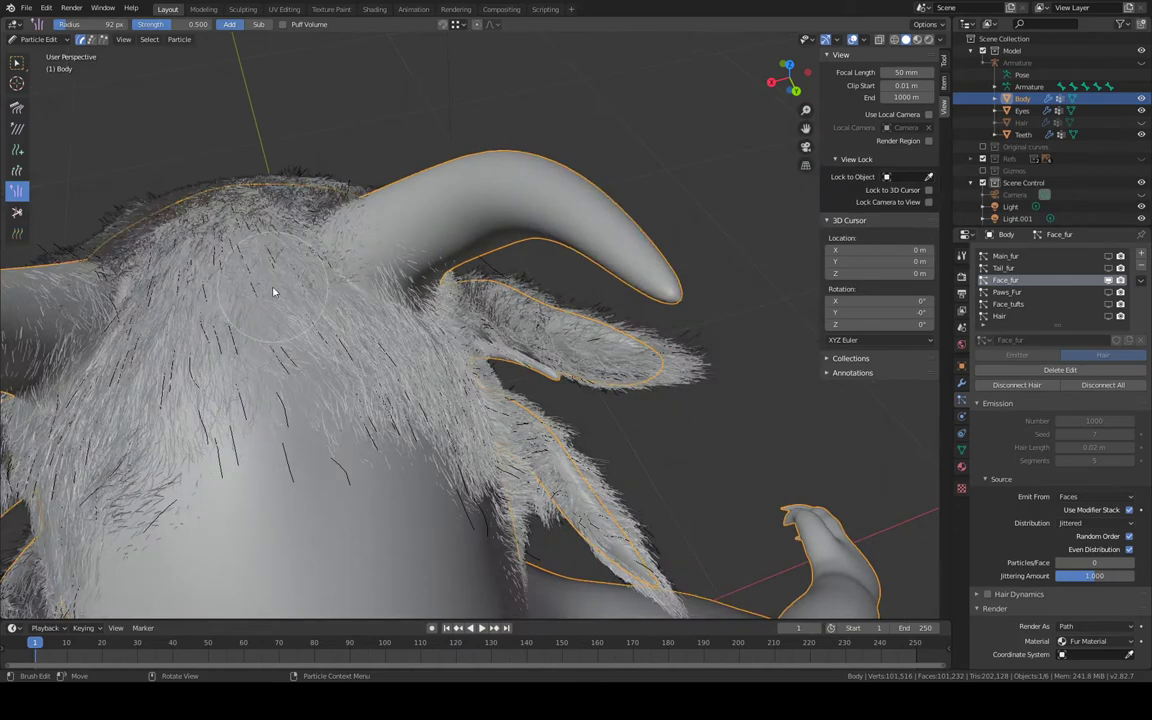
{"action": "mouse_move", "coordinate": [273, 291]}
{"action": "middle_mouse_down"}
{"action": "mouse_move", "coordinate": [399, 260]}
{"action": "mouse_move", "coordinate": [305, 198]}
{"action": "mouse_move", "coordinate": [244, 200]}
{"action": "mouse_move", "coordinate": [527, 296]}
{"action": "mouse_move", "coordinate": [646, 385]}
{"action": "mouse_move", "coordinate": [455, 215]}
{"action": "mouse_move", "coordinate": [660, 320]}
{"action": "mouse_move", "coordinate": [470, 230]}
{"action": "mouse_move", "coordinate": [428, 233]}
{"action": "mouse_move", "coordinate": [463, 200]}
{"action": "mouse_move", "coordinate": [392, 202]}
{"action": "mouse_move", "coordinate": [470, 193]}
{"action": "mouse_move", "coordinate": [501, 211]}
{"action": "mouse_move", "coordinate": [540, 193]}
{"action": "mouse_move", "coordinate": [586, 193]}
{"action": "mouse_move", "coordinate": [350, 202]}
{"action": "middle_mouse_up"}
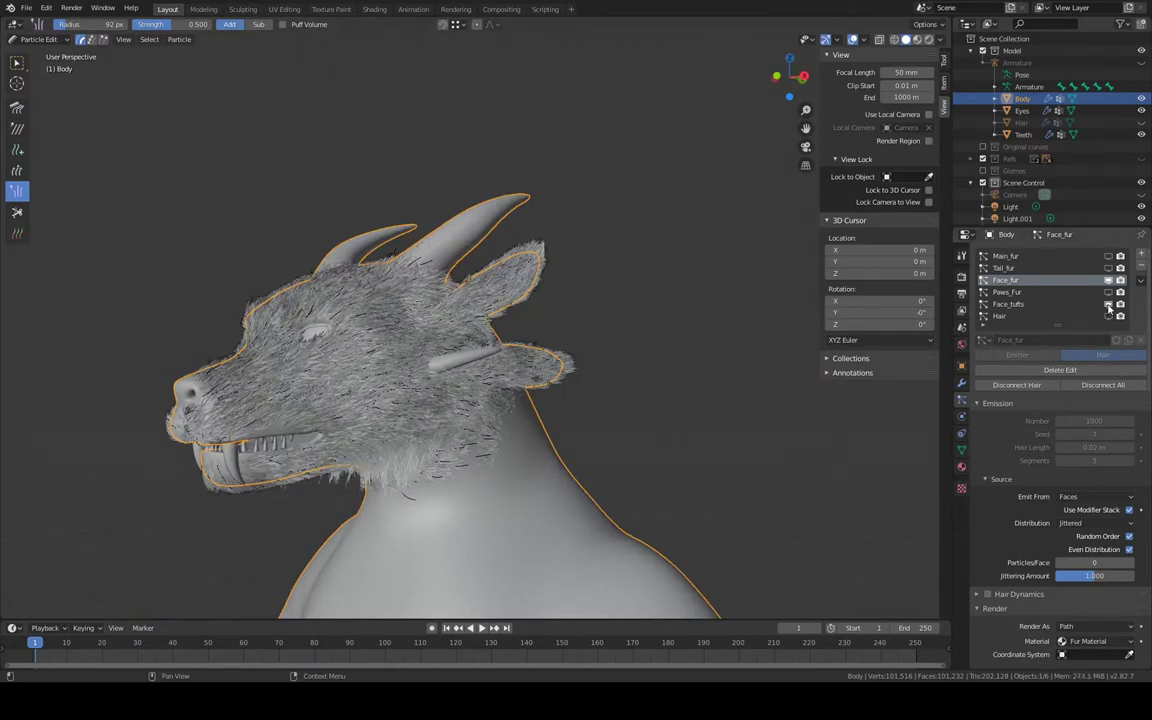
Show the hidden fur systems in the viewport and make Tail_fur the active particle system.
{"action": "mouse_move", "coordinate": [600, 260]}
{"action": "middle_mouse_down"}
{"action": "mouse_move", "coordinate": [535, 250]}
{"action": "mouse_move", "coordinate": [591, 296]}
{"action": "mouse_move", "coordinate": [490, 303]}
{"action": "mouse_move", "coordinate": [627, 378]}
{"action": "mouse_move", "coordinate": [625, 347]}
{"action": "mouse_move", "coordinate": [658, 347]}
{"action": "mouse_move", "coordinate": [617, 309]}
{"action": "mouse_move", "coordinate": [626, 323]}
{"action": "mouse_move", "coordinate": [589, 249]}
{"action": "mouse_move", "coordinate": [490, 273]}
{"action": "mouse_move", "coordinate": [530, 327]}
{"action": "mouse_move", "coordinate": [681, 352]}
{"action": "mouse_move", "coordinate": [660, 345]}
{"action": "mouse_move", "coordinate": [644, 368]}
{"action": "mouse_move", "coordinate": [607, 305]}
{"action": "mouse_move", "coordinate": [530, 260]}
{"action": "mouse_move", "coordinate": [572, 290]}
{"action": "mouse_move", "coordinate": [574, 272]}
{"action": "mouse_move", "coordinate": [515, 264]}
{"action": "middle_mouse_up"}
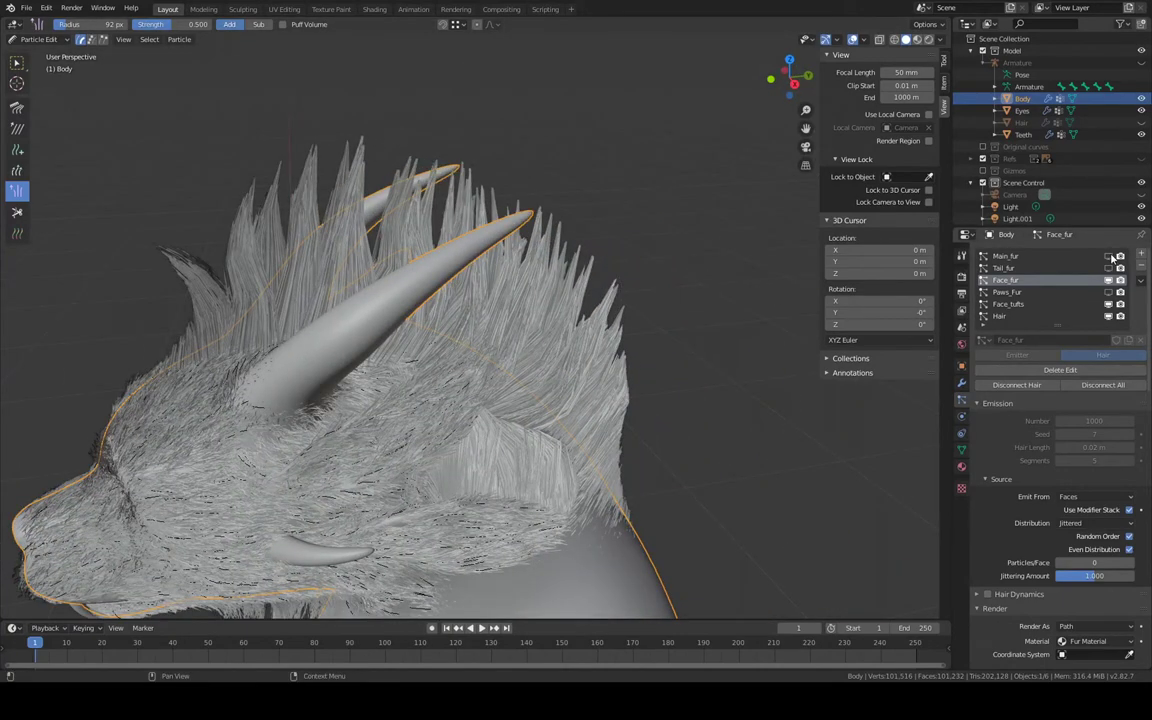
{"action": "left_click", "coordinate": [1108, 268]}
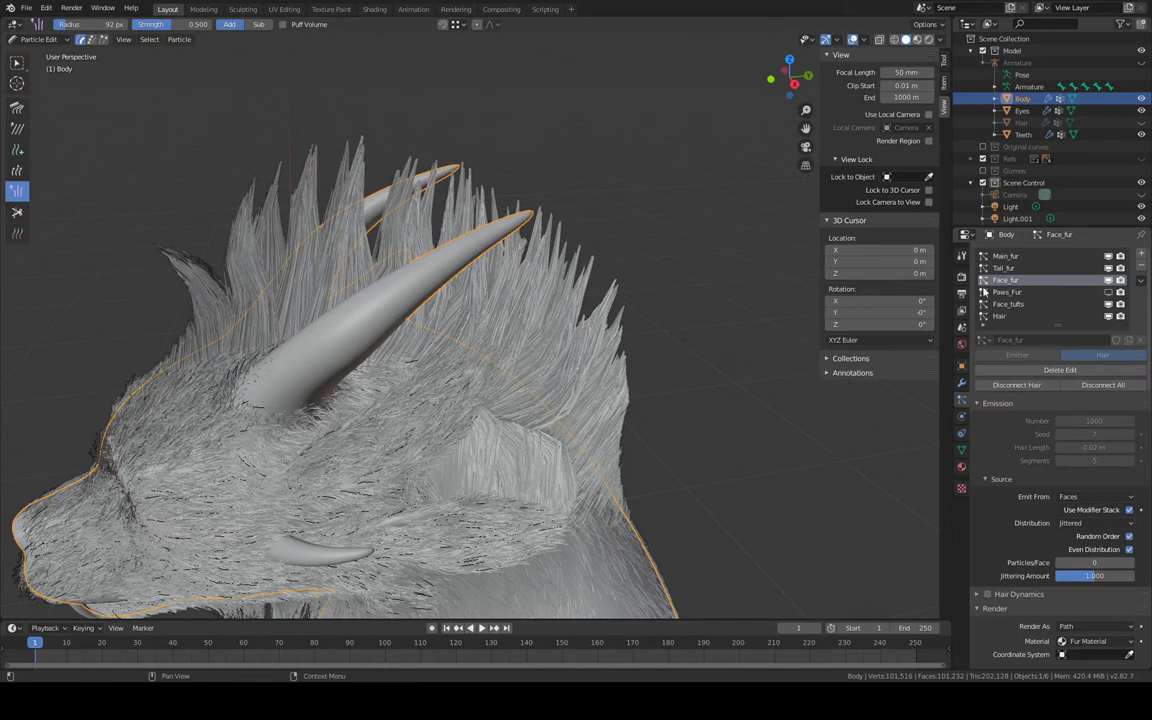
{"action": "left_click", "coordinate": [1004, 268]}
{"action": "mouse_move", "coordinate": [800, 370]}
{"action": "middle_mouse_down"}
{"action": "mouse_move", "coordinate": [753, 411]}
{"action": "mouse_move", "coordinate": [578, 257]}
{"action": "mouse_move", "coordinate": [663, 278]}
{"action": "mouse_move", "coordinate": [573, 162]}
{"action": "mouse_move", "coordinate": [591, 172]}
{"action": "middle_mouse_up"}
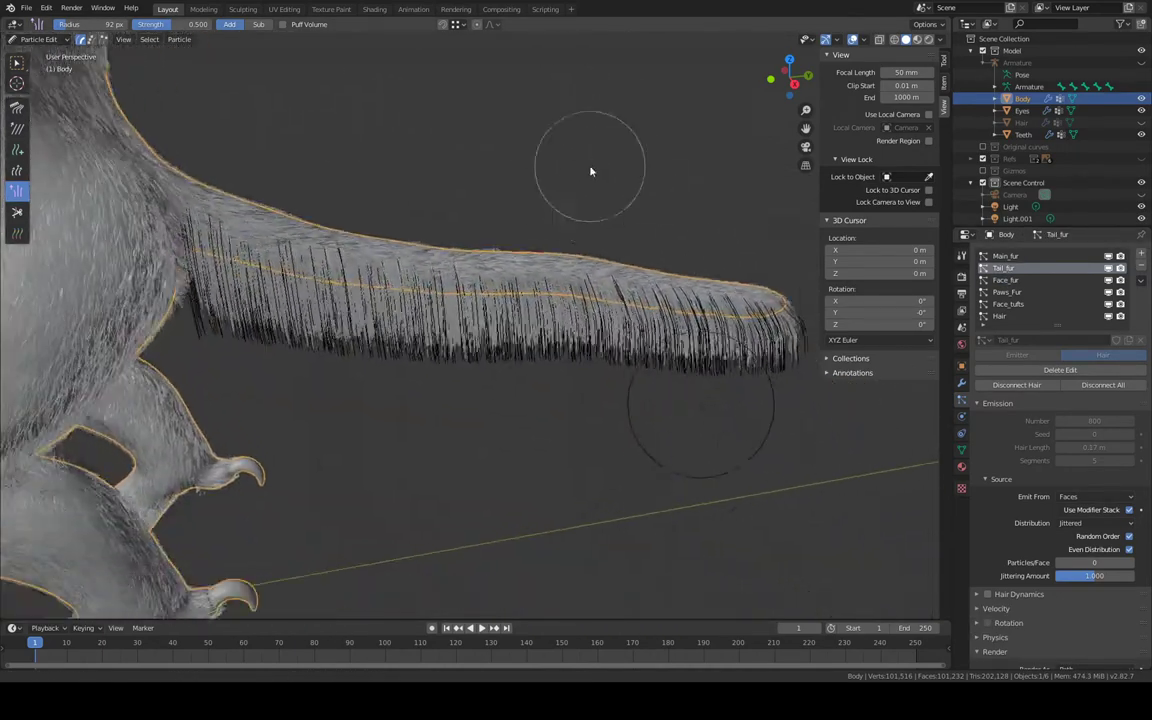
Bring the tail tip into view and save the blend file.
{"action": "scroll", "coordinate": [451, 276], "scroll_direction": "up", "scroll_amount": 3}
{"action": "mouse_move", "coordinate": [451, 276]}
{"action": "middle_mouse_down"}
{"action": "mouse_move", "coordinate": [463, 300]}
{"action": "mouse_move", "coordinate": [586, 319]}
{"action": "mouse_move", "coordinate": [212, 106]}
{"action": "middle_mouse_up"}
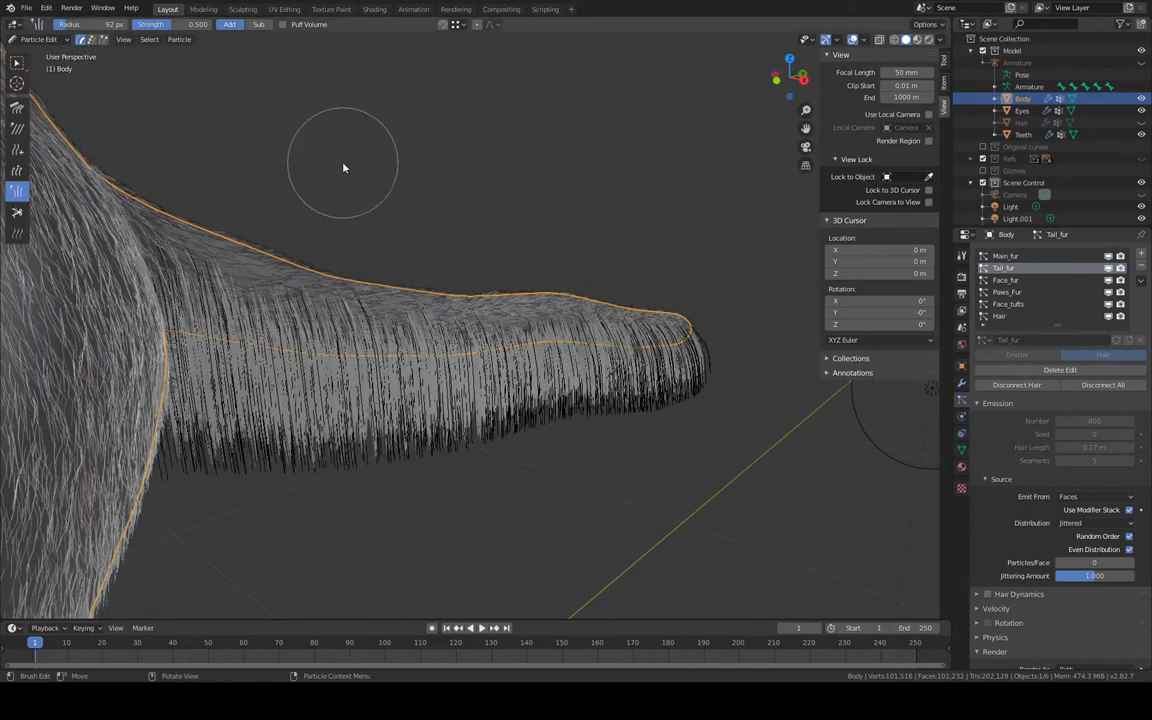
{"action": "key", "text": "ctrl+s"}
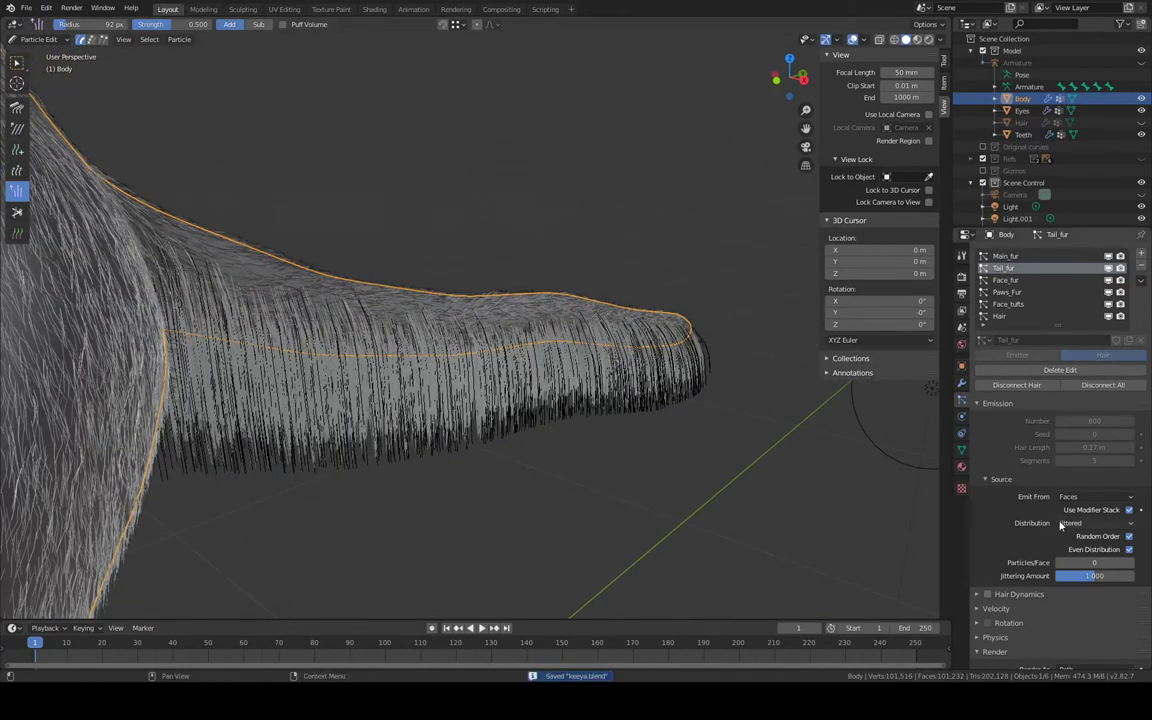
Raise the Tail_fur children Clump value to 1.000.
{"action": "scroll", "coordinate": [1070, 520], "scroll_direction": "down", "scroll_amount": 5}
{"action": "scroll", "coordinate": [1062, 524], "scroll_direction": "down", "scroll_amount": 5}
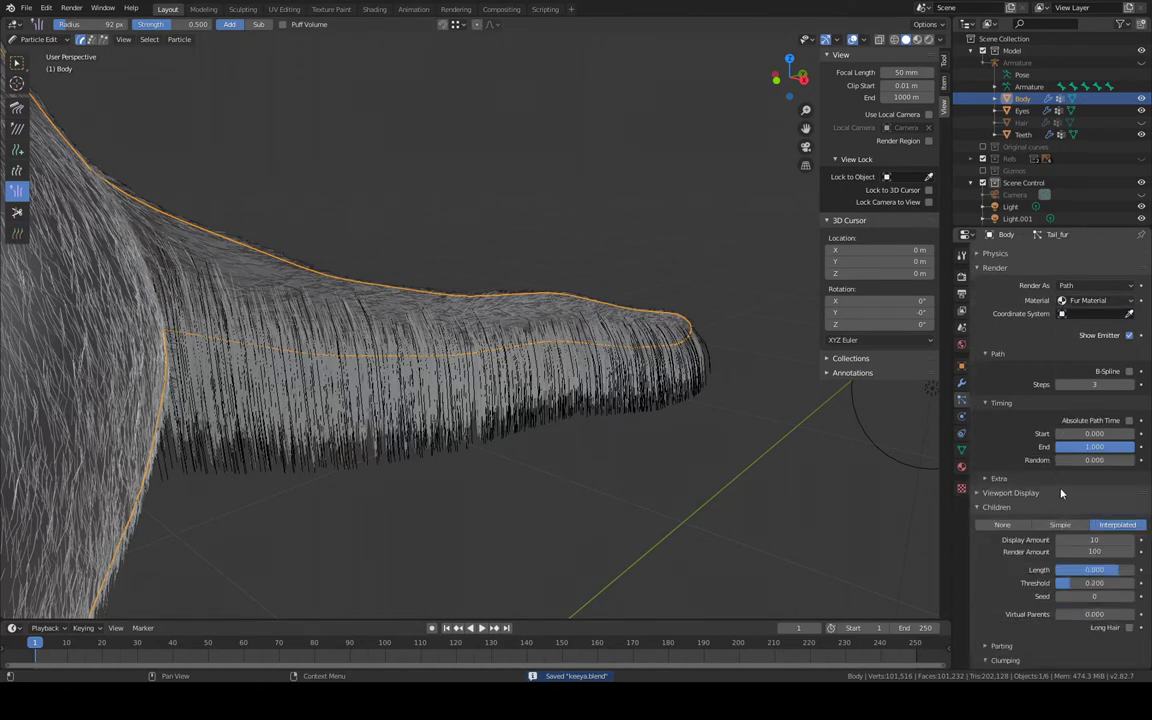
{"action": "scroll", "coordinate": [1060, 487], "scroll_direction": "down", "scroll_amount": 5}
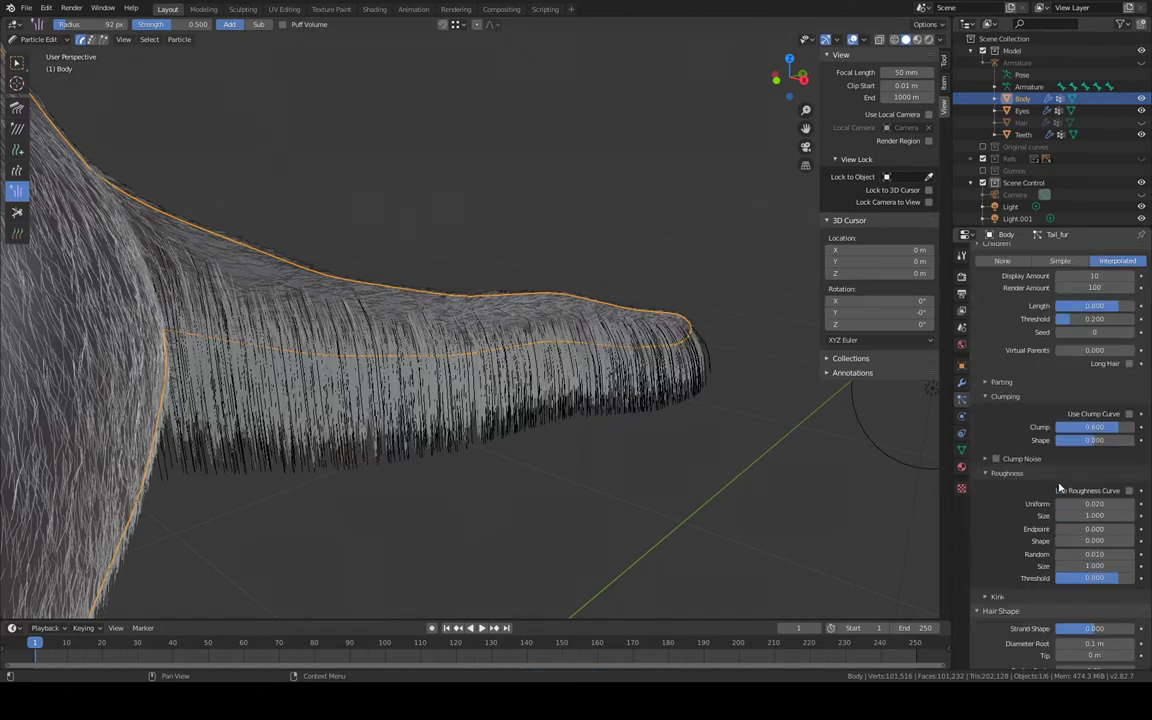
{"action": "middle_click_drag", "start_coordinate": [700, 420], "coordinate": [694, 416]}
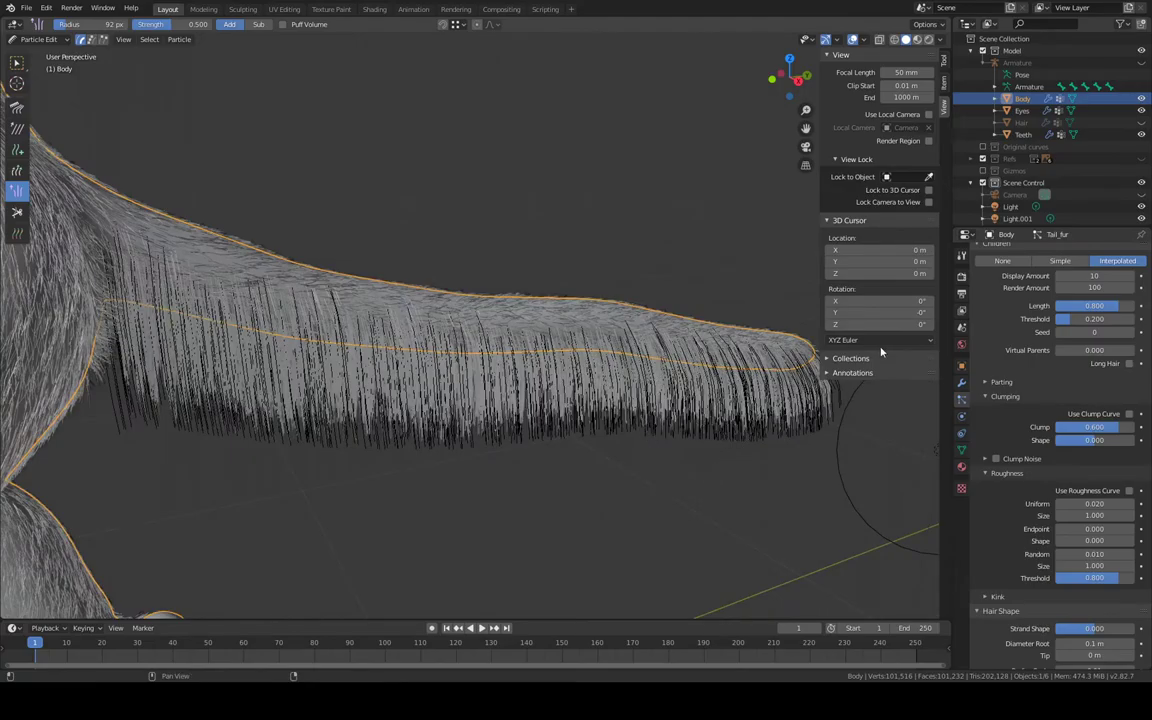
{"action": "mouse_move", "coordinate": [693, 310]}
{"action": "middle_mouse_down"}
{"action": "mouse_move", "coordinate": [686, 272]}
{"action": "mouse_move", "coordinate": [620, 260]}
{"action": "mouse_move", "coordinate": [740, 265]}
{"action": "mouse_move", "coordinate": [690, 260]}
{"action": "middle_mouse_up"}
{"action": "scroll", "coordinate": [693, 300], "scroll_direction": "up", "scroll_amount": 2}
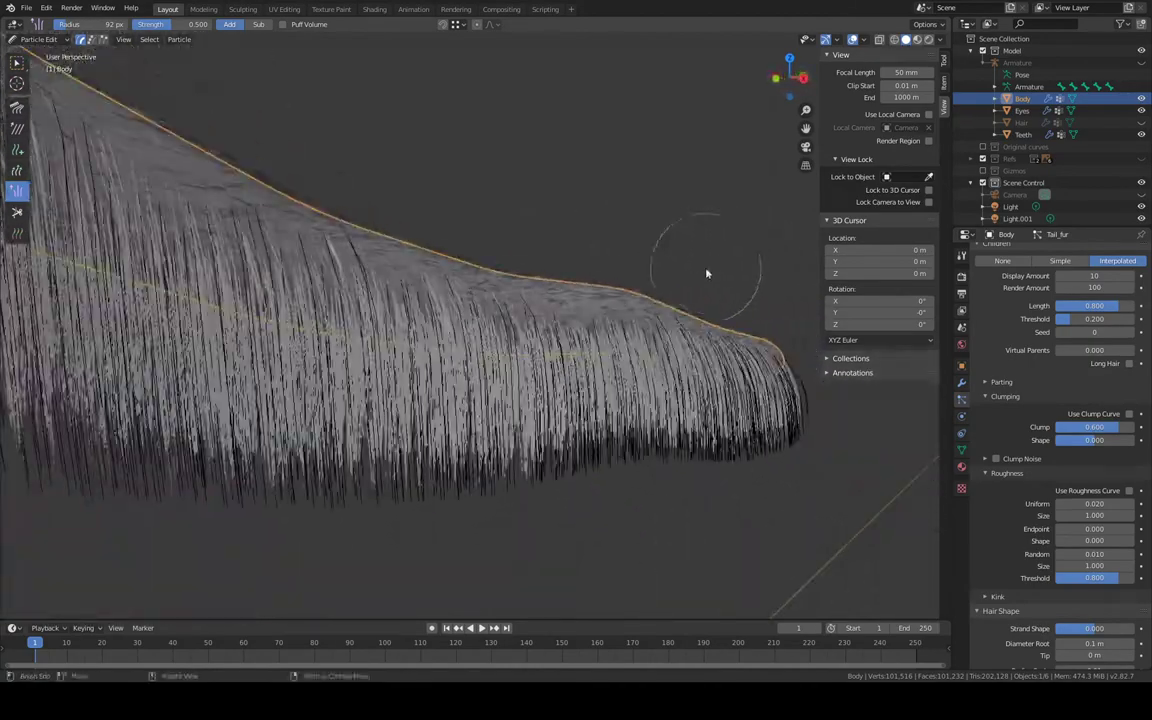
{"action": "double_click", "coordinate": [1093, 428]}
{"action": "type", "text": "0.6"}
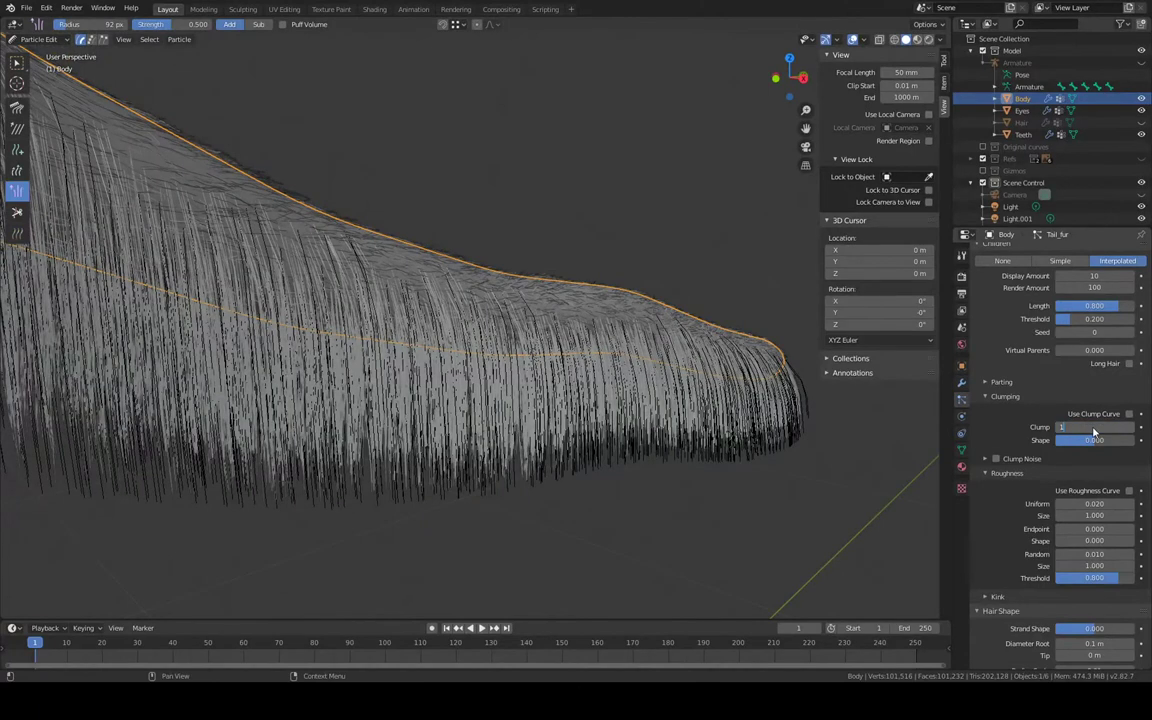
{"action": "key", "text": "Return"}
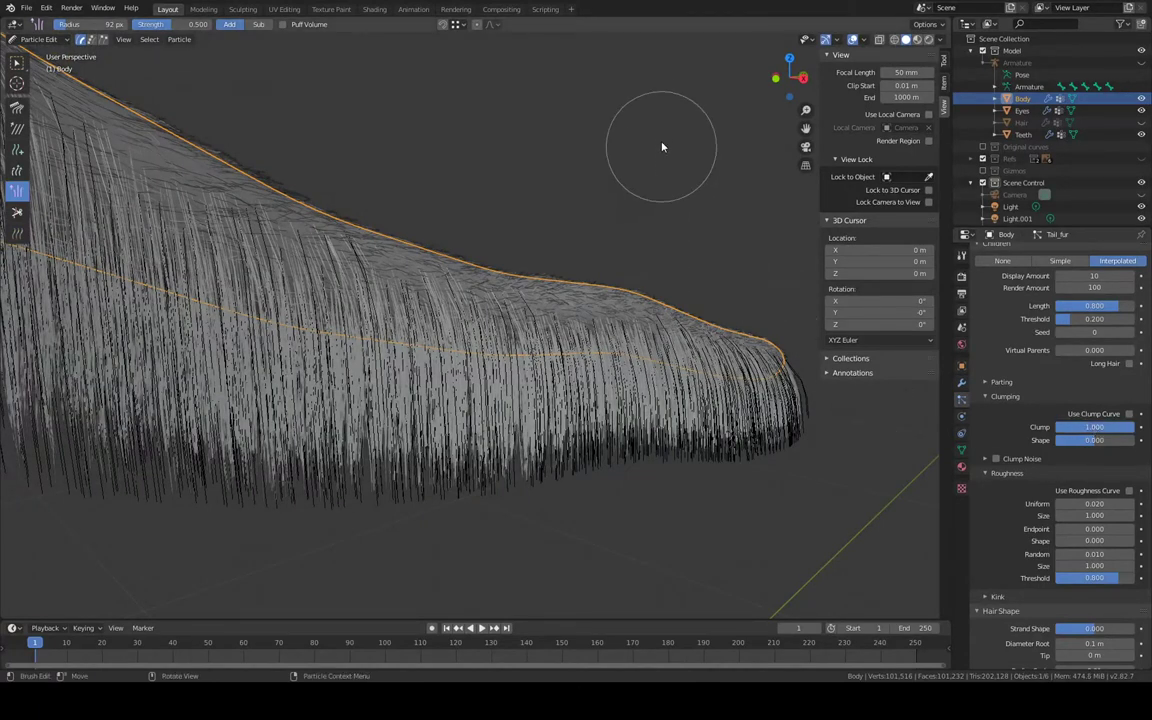
{"action": "left_click", "coordinate": [38, 39]}
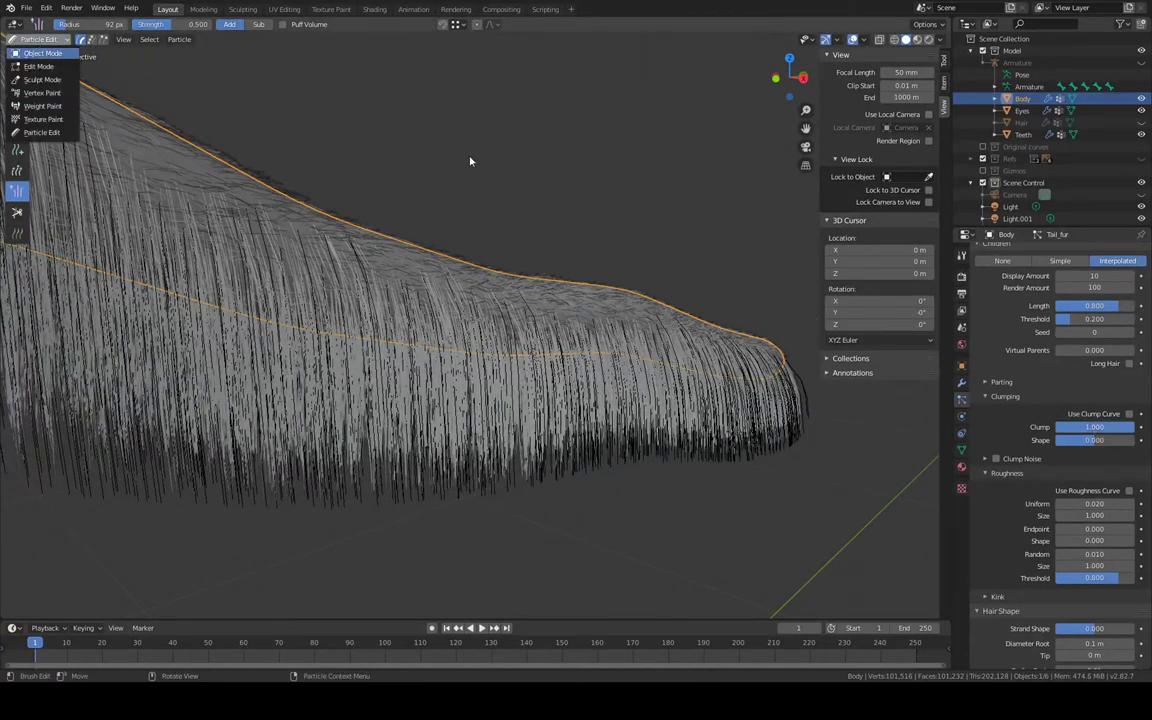
Return to Object Mode and try Clump at 0.600, then set it back to 1.000.
{"action": "key", "text": "Return"}
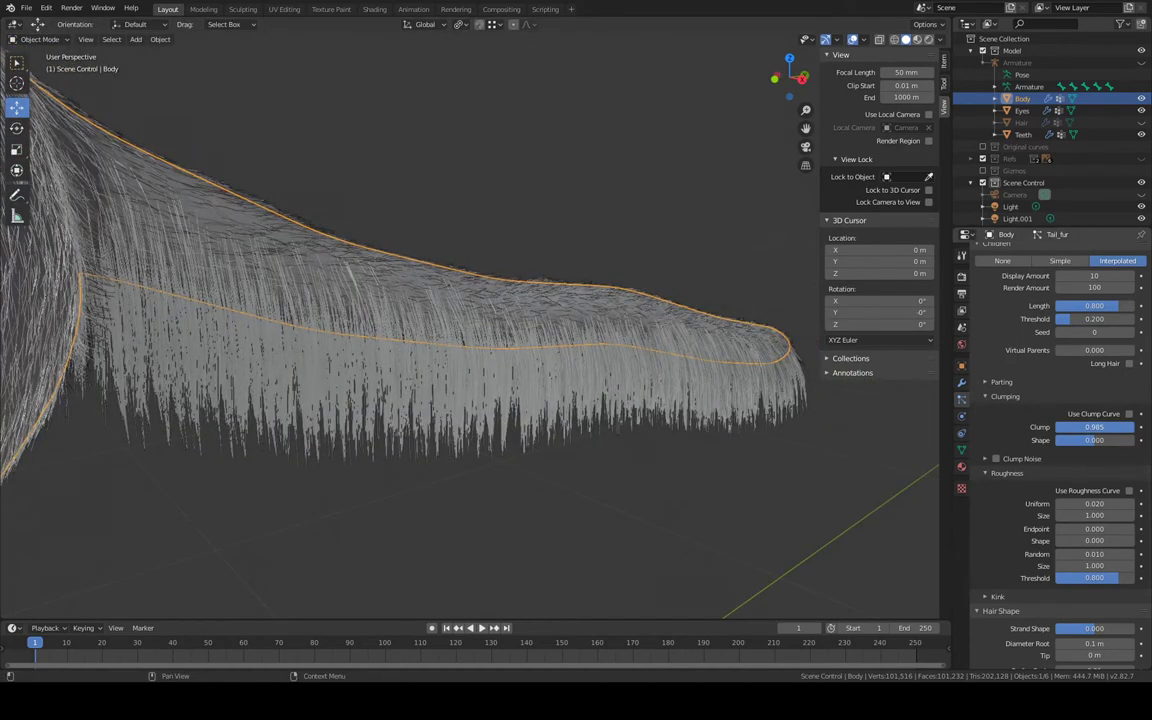
{"action": "left_click_drag", "start_coordinate": [1095, 427], "coordinate": [1045, 428]}
{"action": "left_click", "coordinate": [1099, 428]}
{"action": "type", "text": "0.6"}
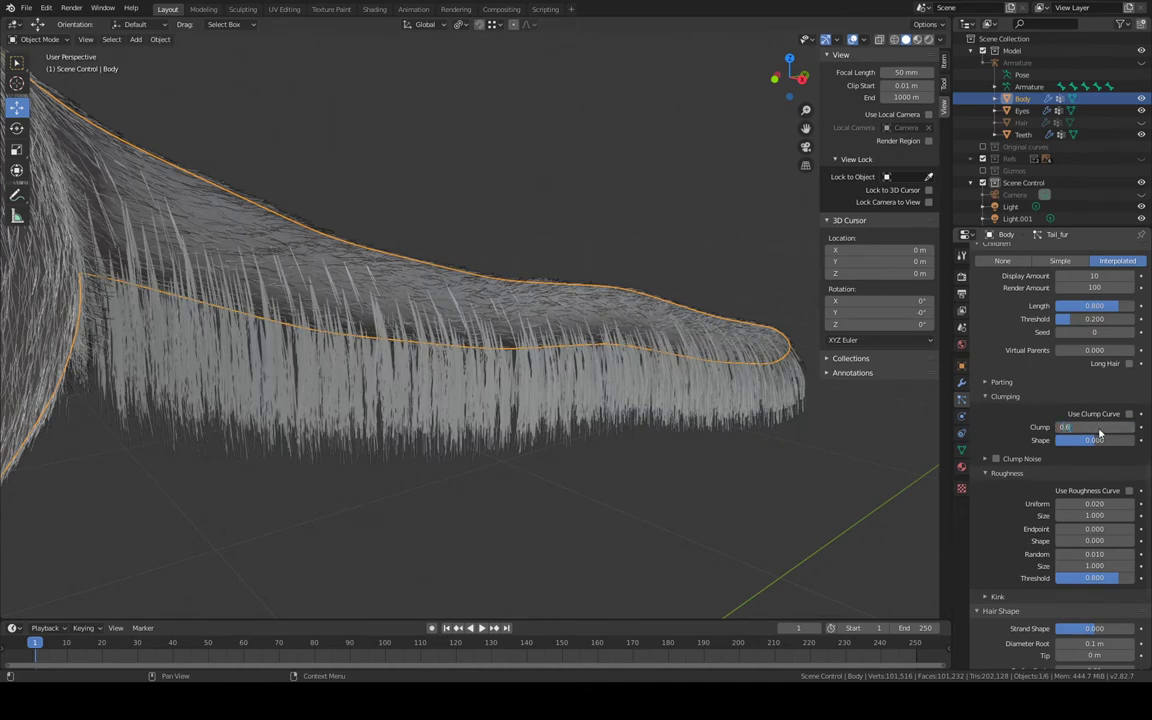
{"action": "key", "text": "Return"}
{"action": "mouse_move", "coordinate": [558, 278]}
{"action": "middle_mouse_down"}
{"action": "mouse_move", "coordinate": [496, 270]}
{"action": "mouse_move", "coordinate": [920, 340]}
{"action": "middle_mouse_up"}
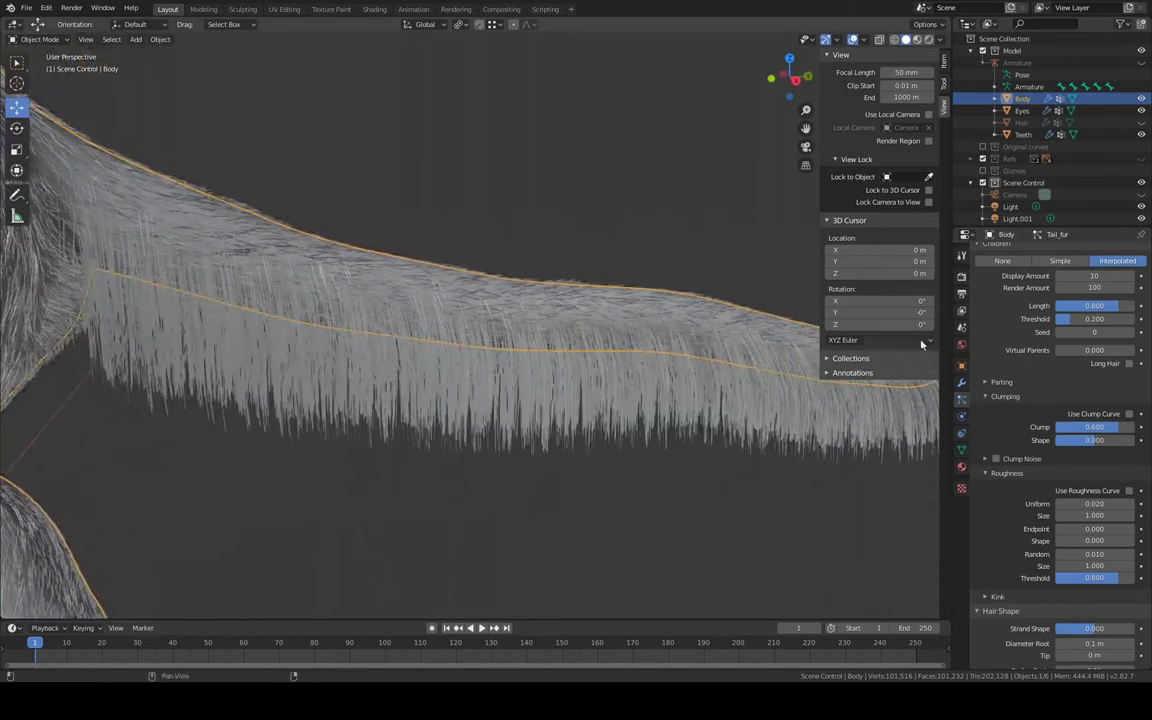
{"action": "left_click", "coordinate": [1113, 427]}
{"action": "type", "text": "1"}
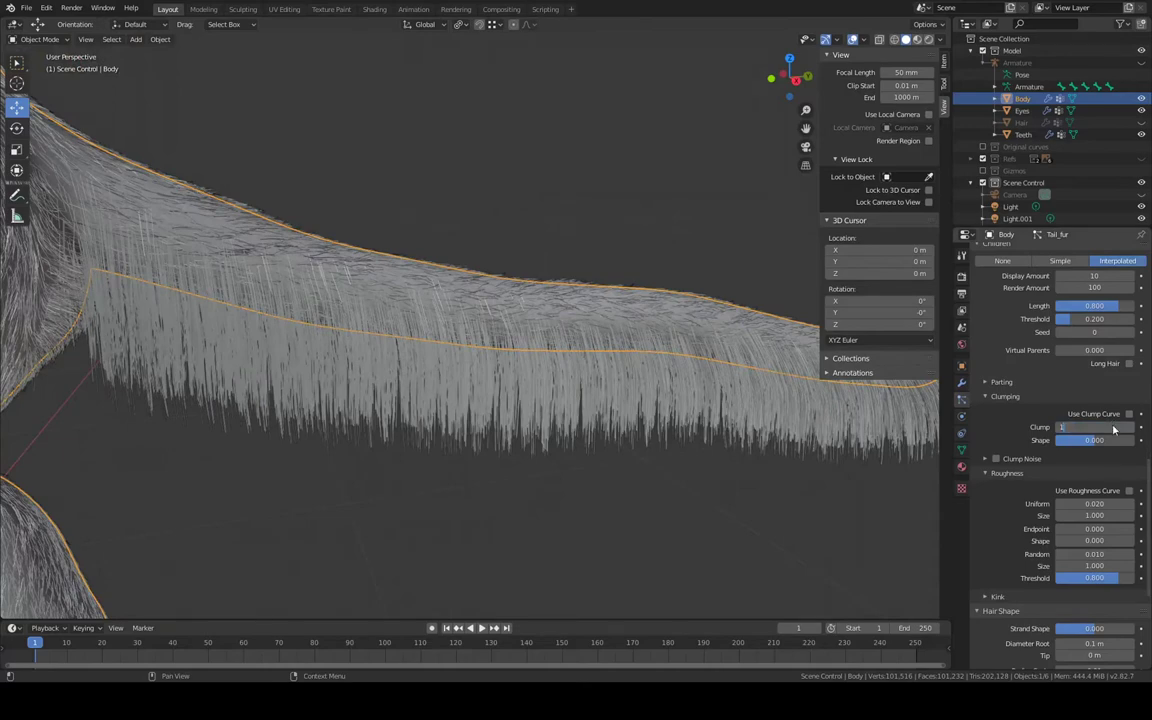
{"action": "key", "text": "Return"}
Lower Uniform roughness to 0.010 and set the tail fur's root diameter to 0.12 m.
{"action": "middle_click_drag", "start_coordinate": [723, 355], "coordinate": [599, 290]}
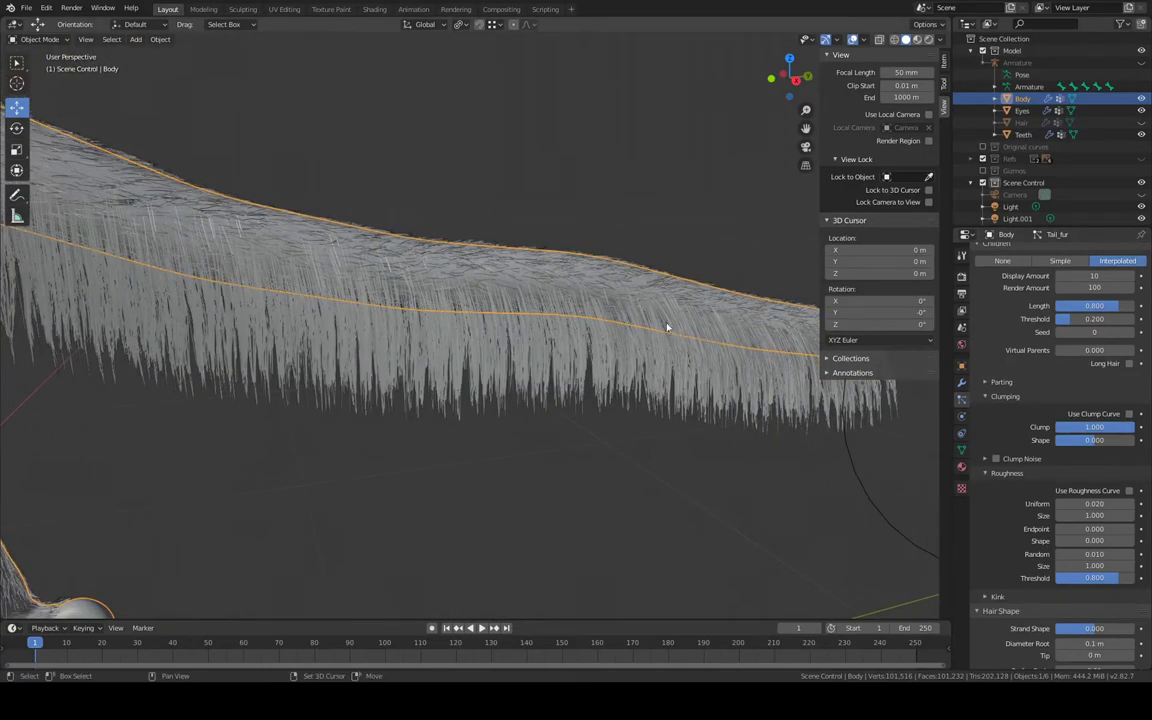
{"action": "left_click", "coordinate": [1097, 503]}
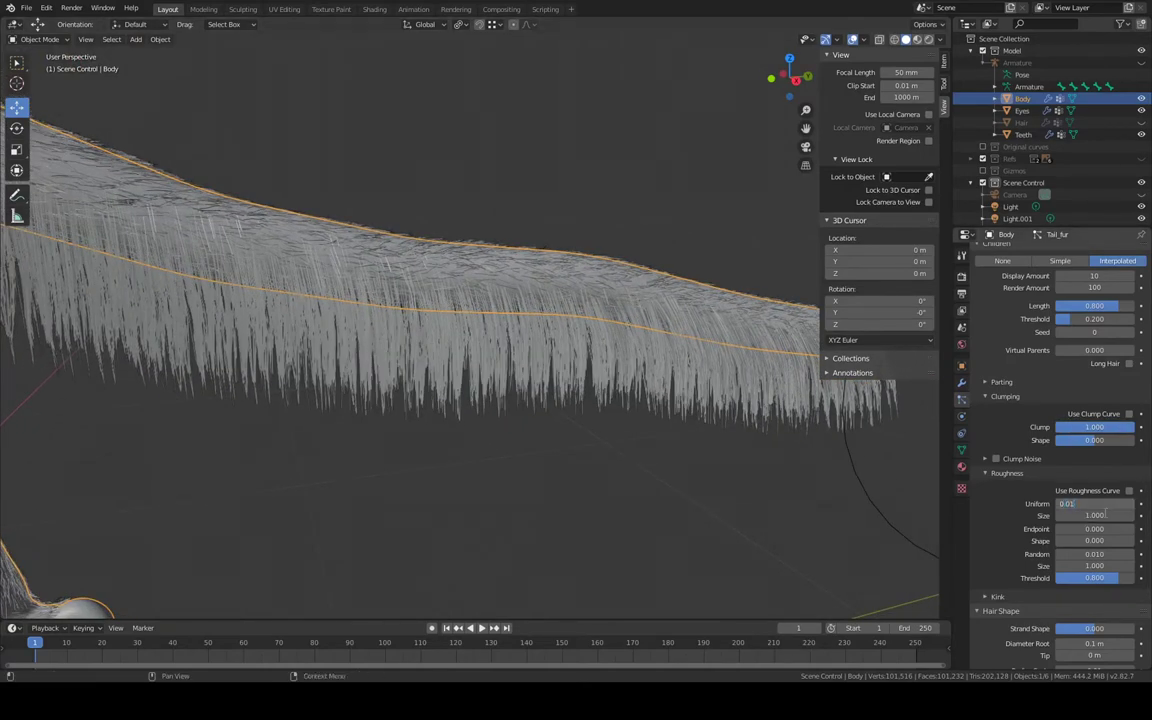
{"action": "key", "text": "Return"}
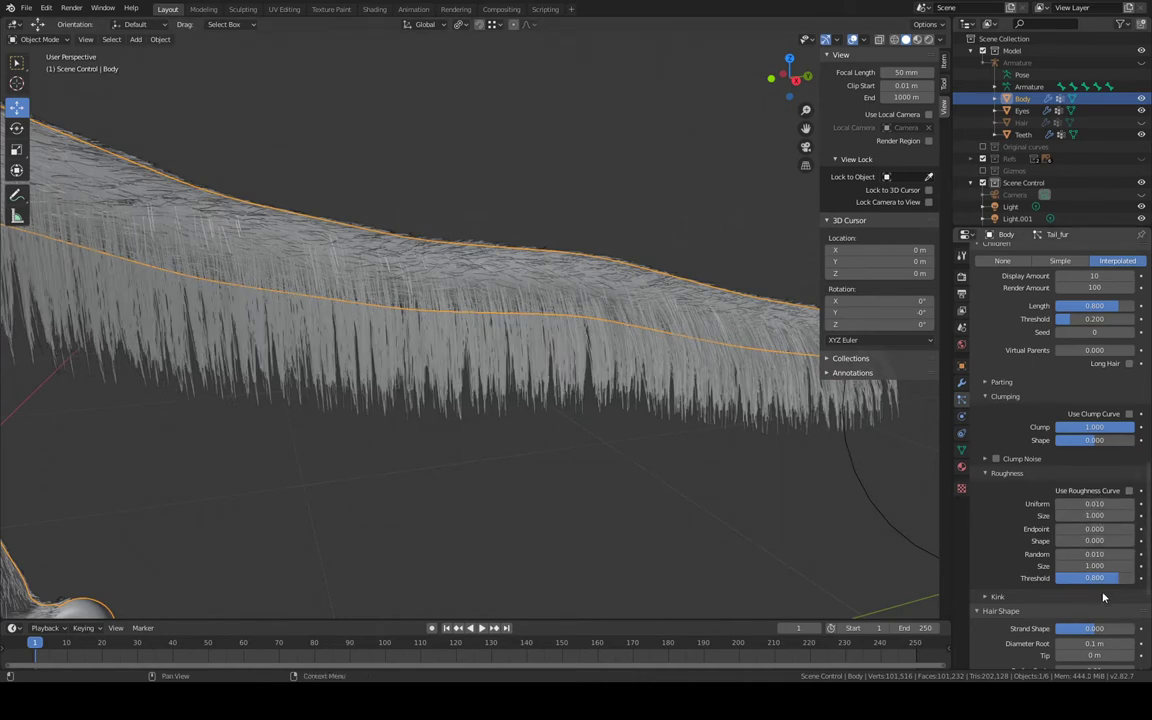
{"action": "scroll", "coordinate": [1096, 598], "scroll_direction": "down", "scroll_amount": 2}
{"action": "scroll", "coordinate": [1096, 598], "scroll_direction": "down", "scroll_amount": 1}
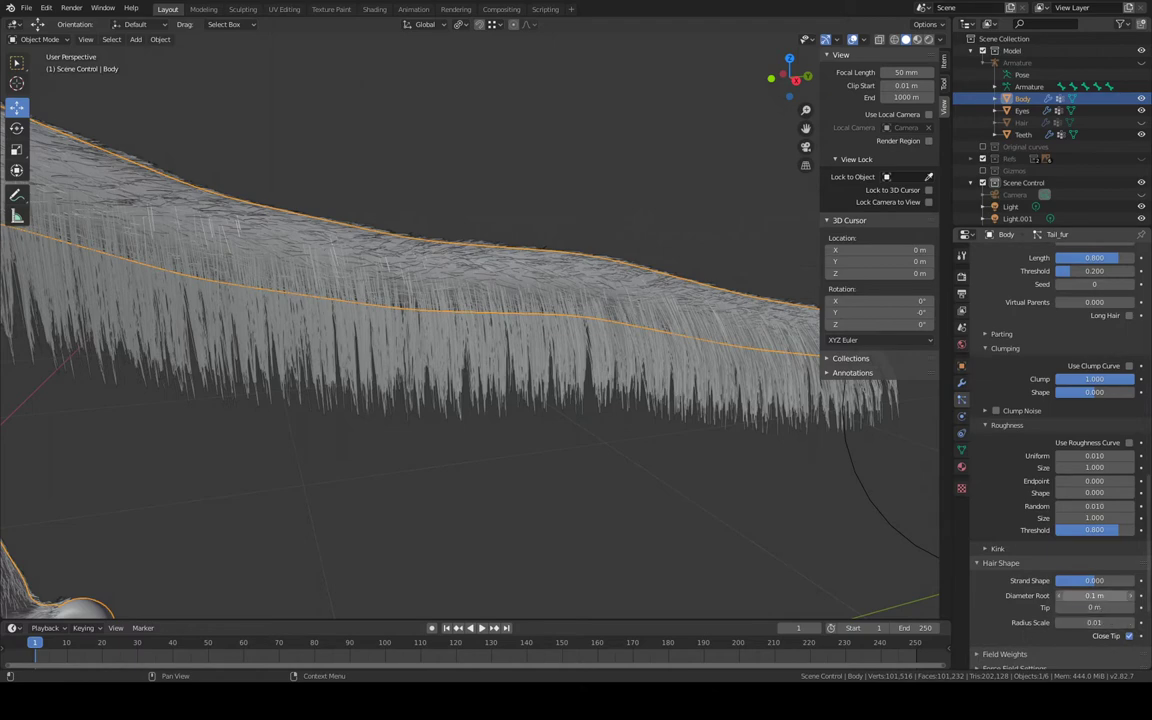
{"action": "left_click", "coordinate": [1111, 596]}
{"action": "key", "text": "Return"}
View the legs and tail, then edit the tail fur's children Display Amount.
{"action": "middle_click_drag", "start_coordinate": [607, 175], "coordinate": [558, 281]}
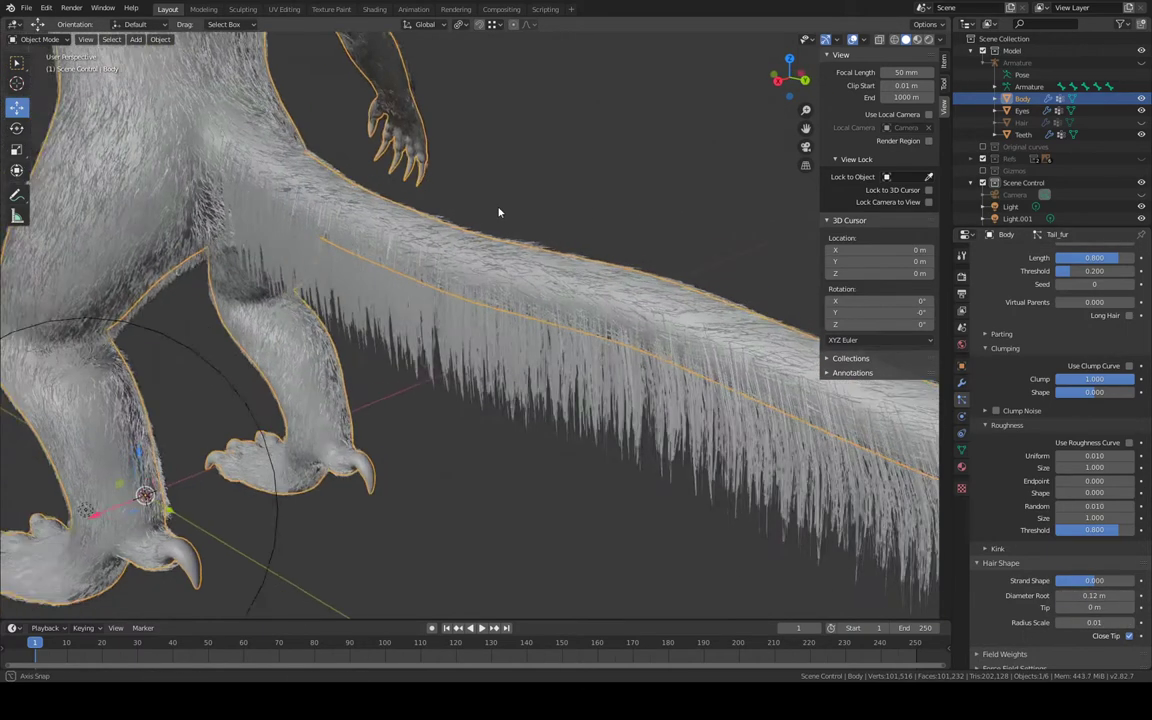
{"action": "scroll", "coordinate": [580, 290], "scroll_direction": "up", "scroll_amount": 2}
{"action": "scroll", "coordinate": [476, 316], "scroll_direction": "up", "scroll_amount": 1}
{"action": "scroll", "coordinate": [463, 309], "scroll_direction": "up", "scroll_amount": 1}
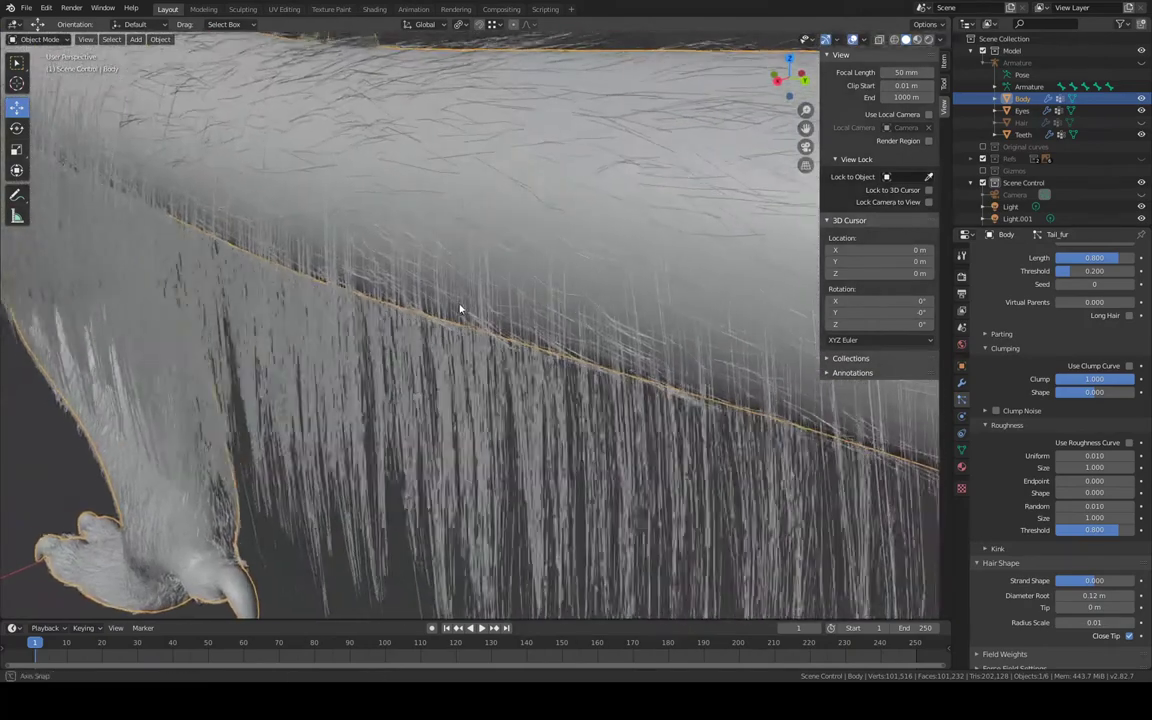
{"action": "scroll", "coordinate": [1093, 481], "scroll_direction": "up", "scroll_amount": 4}
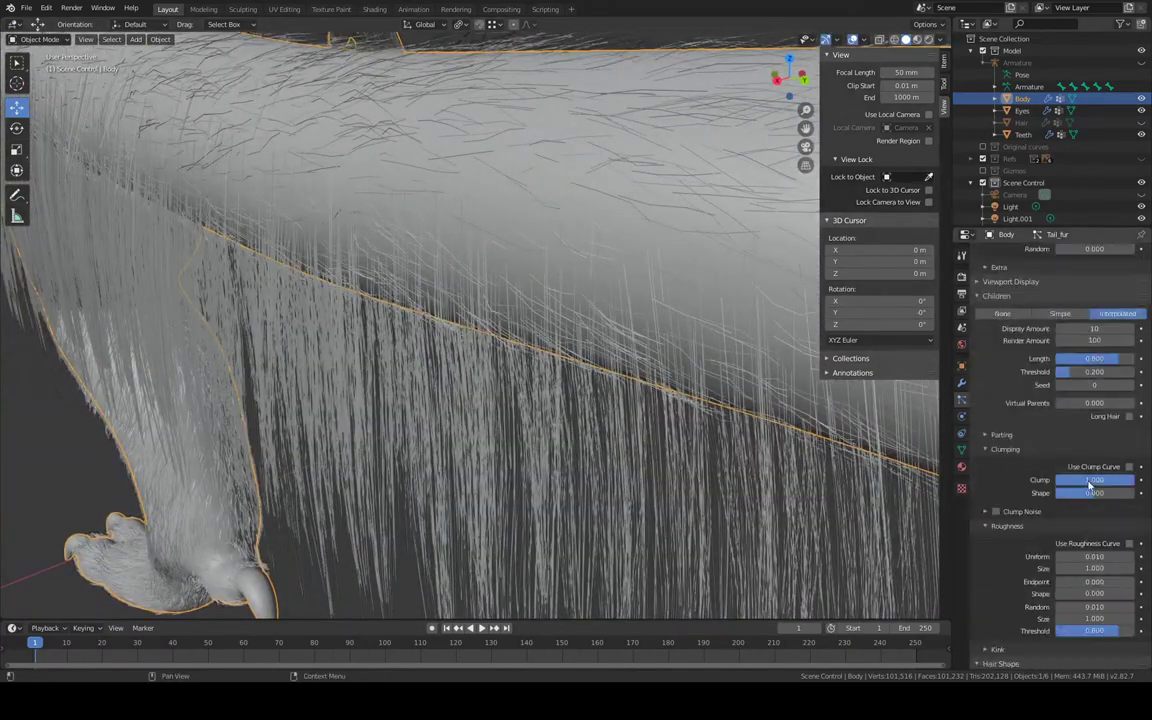
{"action": "scroll", "coordinate": [1090, 487], "scroll_direction": "up", "scroll_amount": 1}
{"action": "left_click", "coordinate": [1113, 352]}
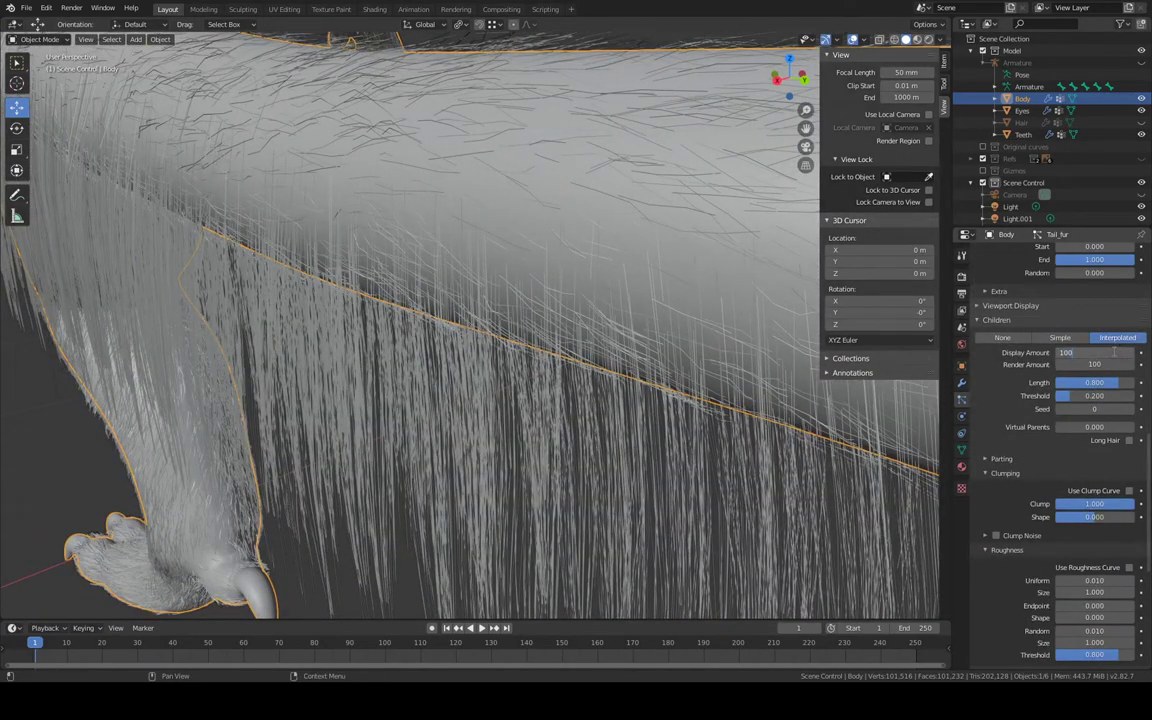
Show 100 tail fur children in the viewport and inspect the dense tail.
{"action": "key", "text": "Return"}
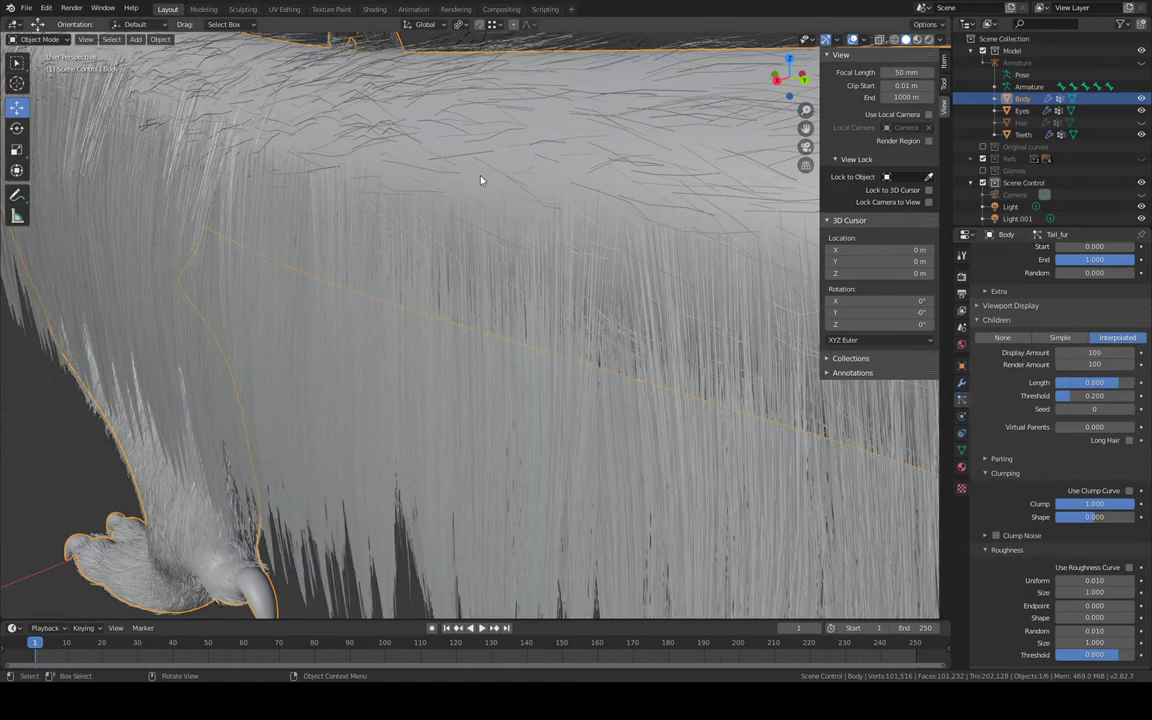
{"action": "mouse_move", "coordinate": [481, 177]}
{"action": "middle_mouse_down"}
{"action": "mouse_move", "coordinate": [600, 203]}
{"action": "mouse_move", "coordinate": [684, 193]}
{"action": "mouse_move", "coordinate": [640, 203]}
{"action": "mouse_move", "coordinate": [437, 190]}
{"action": "mouse_move", "coordinate": [535, 195]}
{"action": "mouse_move", "coordinate": [440, 206]}
{"action": "mouse_move", "coordinate": [595, 273]}
{"action": "middle_mouse_up"}
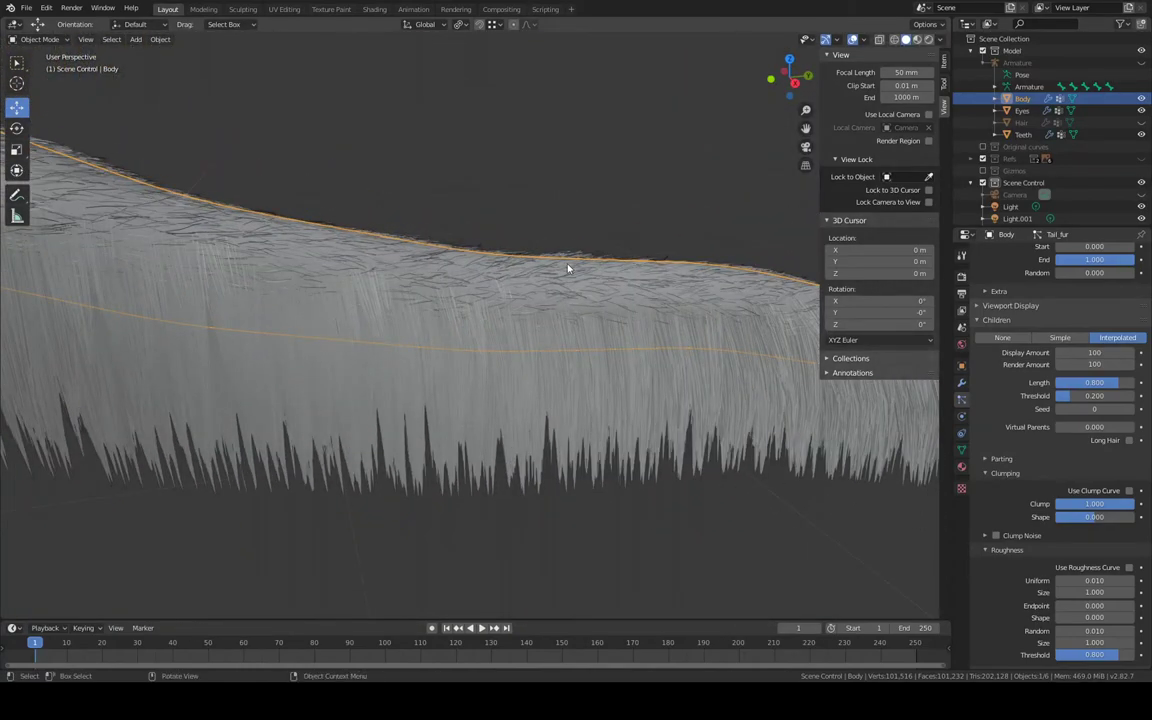
{"action": "scroll", "coordinate": [571, 260], "scroll_direction": "down", "scroll_amount": 1}
{"action": "scroll", "coordinate": [580, 268], "scroll_direction": "down", "scroll_amount": 2}
{"action": "scroll", "coordinate": [595, 285], "scroll_direction": "down", "scroll_amount": 2}
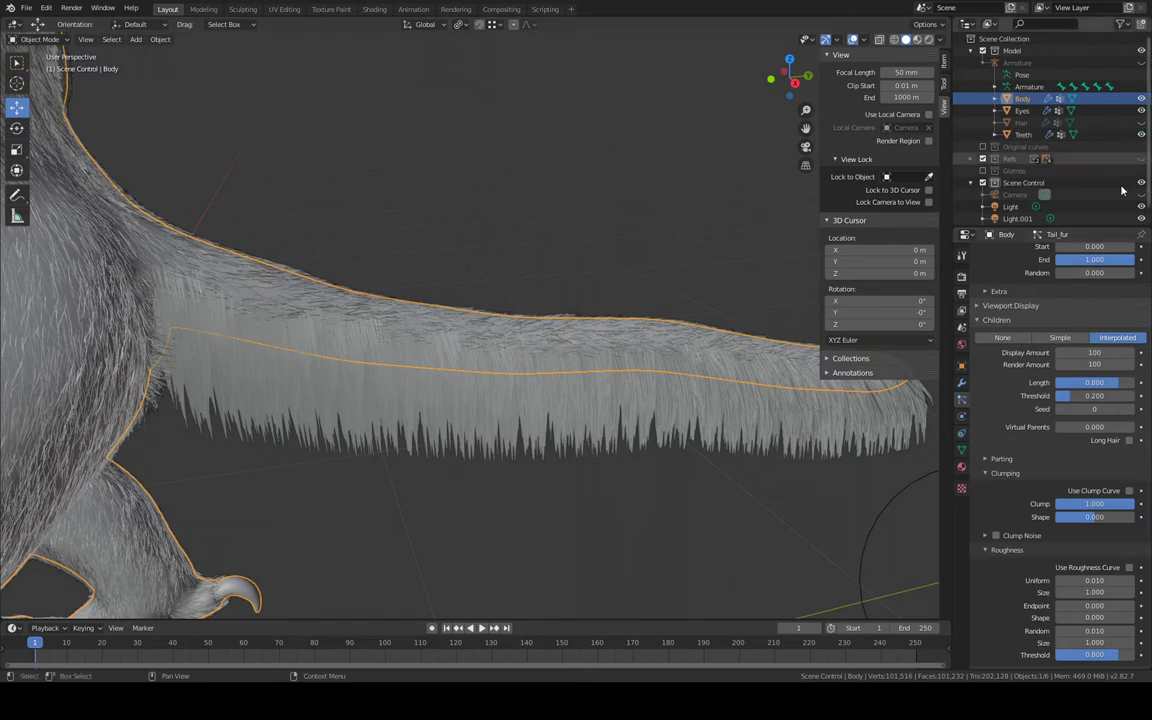
Hide the Tail_fur system in the viewport.
{"action": "scroll", "coordinate": [1080, 299], "scroll_direction": "up", "scroll_amount": 8}
{"action": "scroll", "coordinate": [1075, 341], "scroll_direction": "up", "scroll_amount": 5}
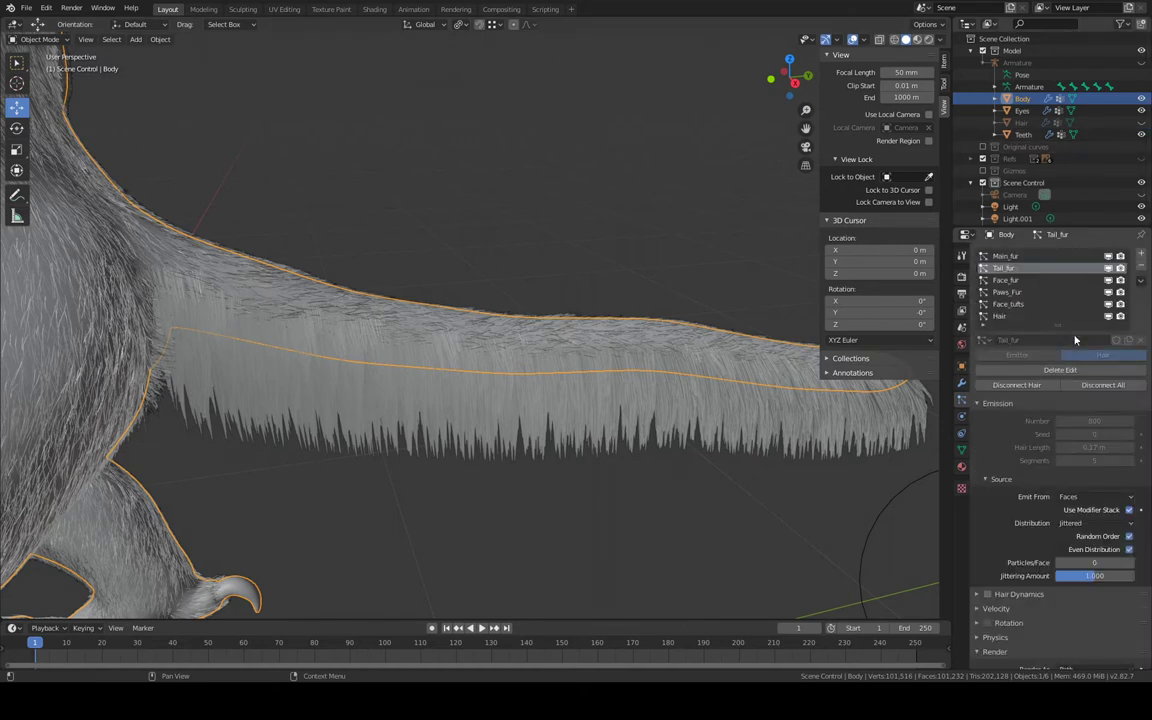
{"action": "left_click", "coordinate": [1107, 268]}
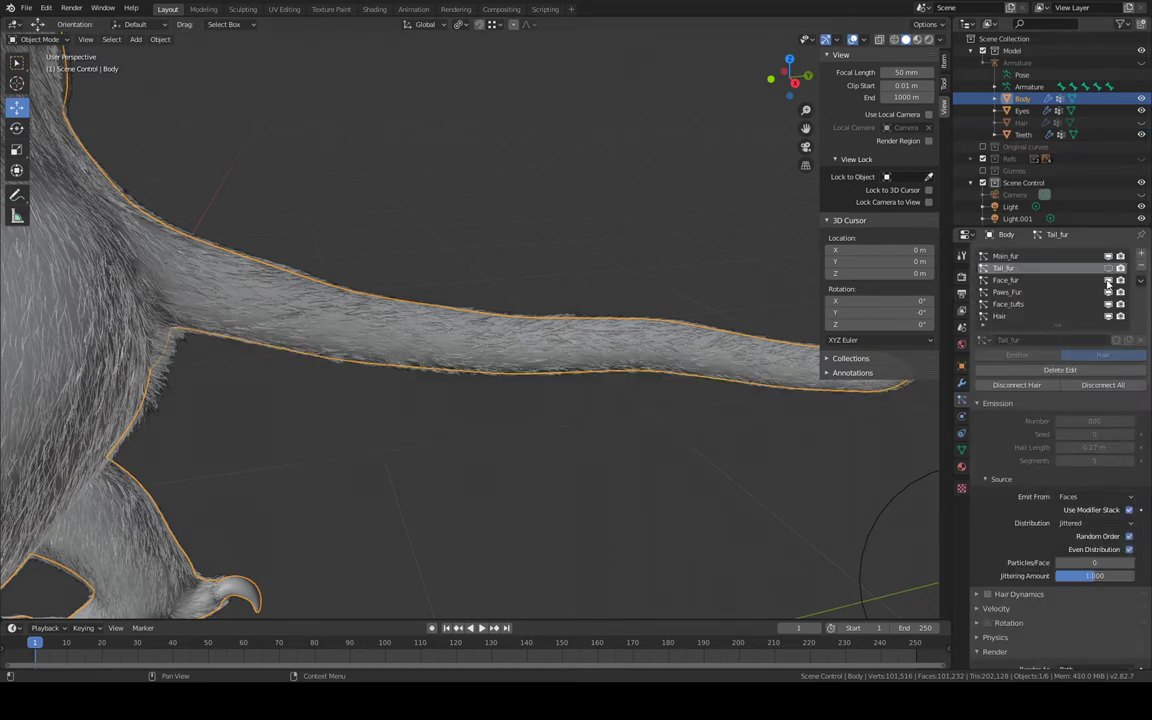
Hide the paw fur, select Main_fur, and set its viewport children to 5.
{"action": "left_click", "coordinate": [1108, 305]}
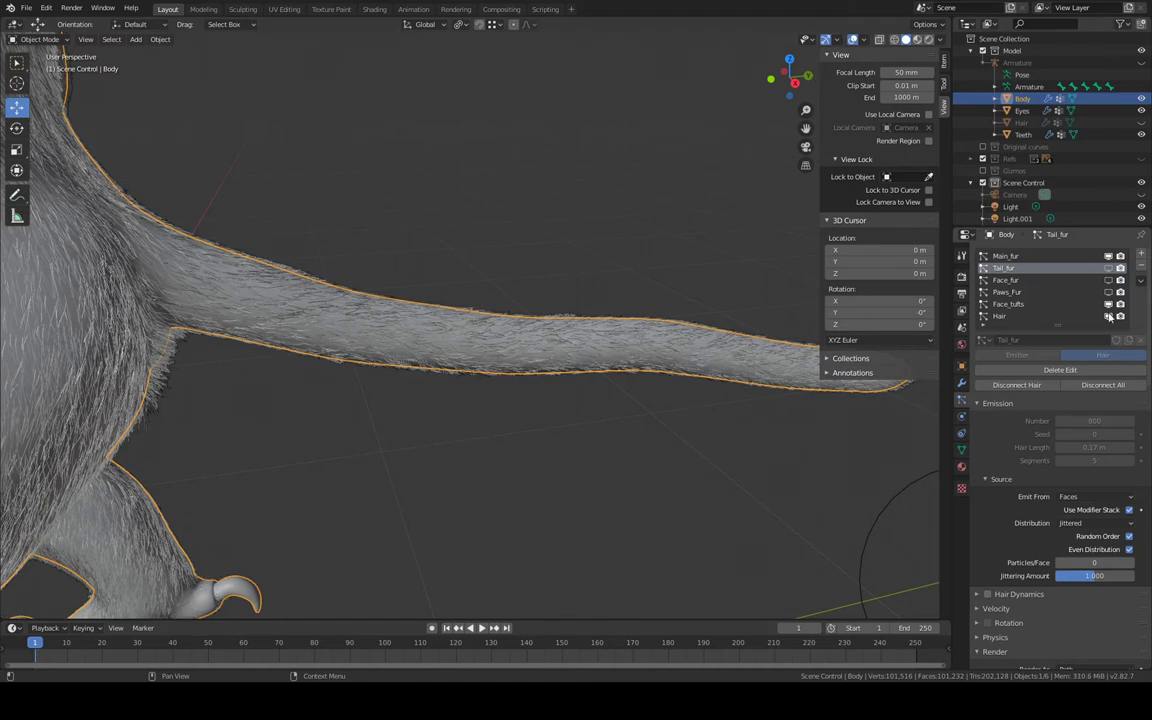
{"action": "left_click", "coordinate": [1019, 257]}
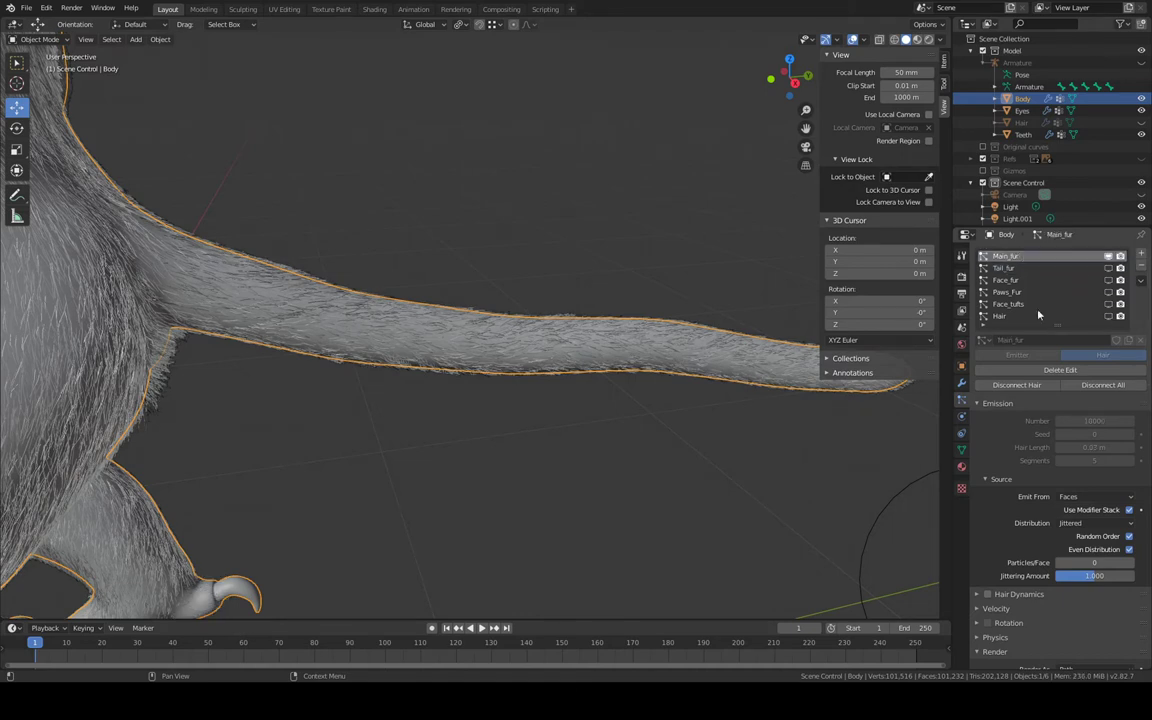
{"action": "scroll", "coordinate": [984, 426], "scroll_direction": "down", "scroll_amount": 3}
{"action": "scroll", "coordinate": [984, 426], "scroll_direction": "down", "scroll_amount": 3}
{"action": "scroll", "coordinate": [1095, 480], "scroll_direction": "down", "scroll_amount": 3}
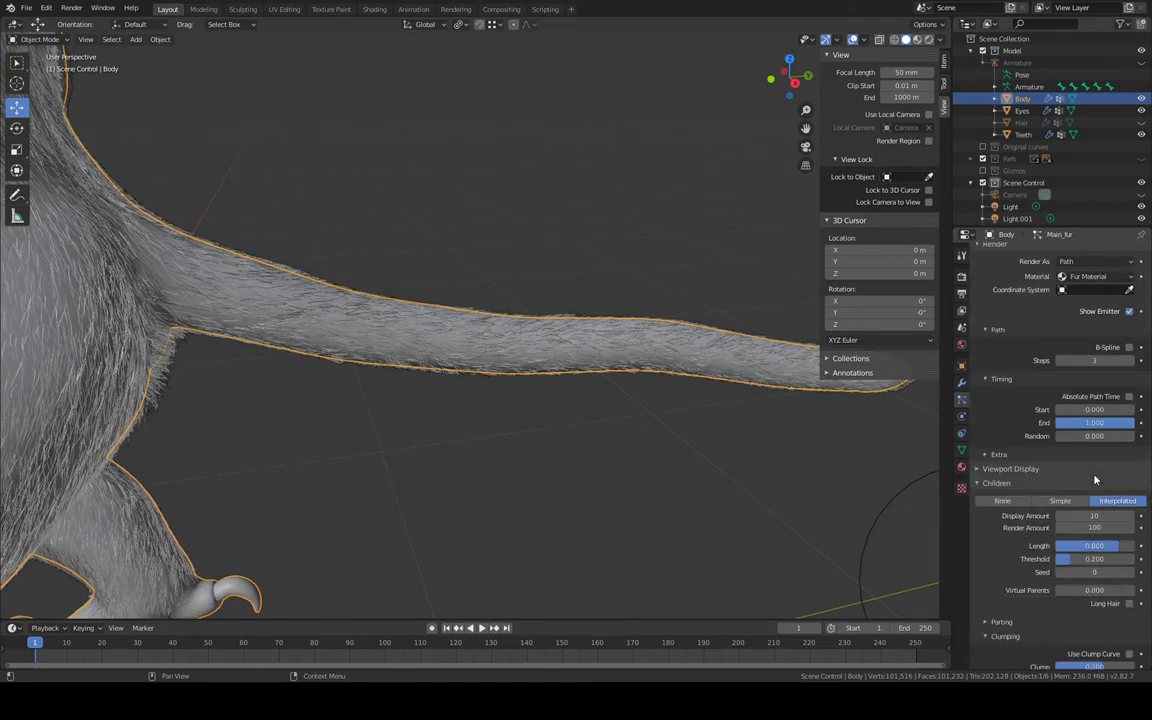
{"action": "left_click", "coordinate": [1105, 515]}
{"action": "type", "text": "1"}
{"action": "key", "text": "Return"}
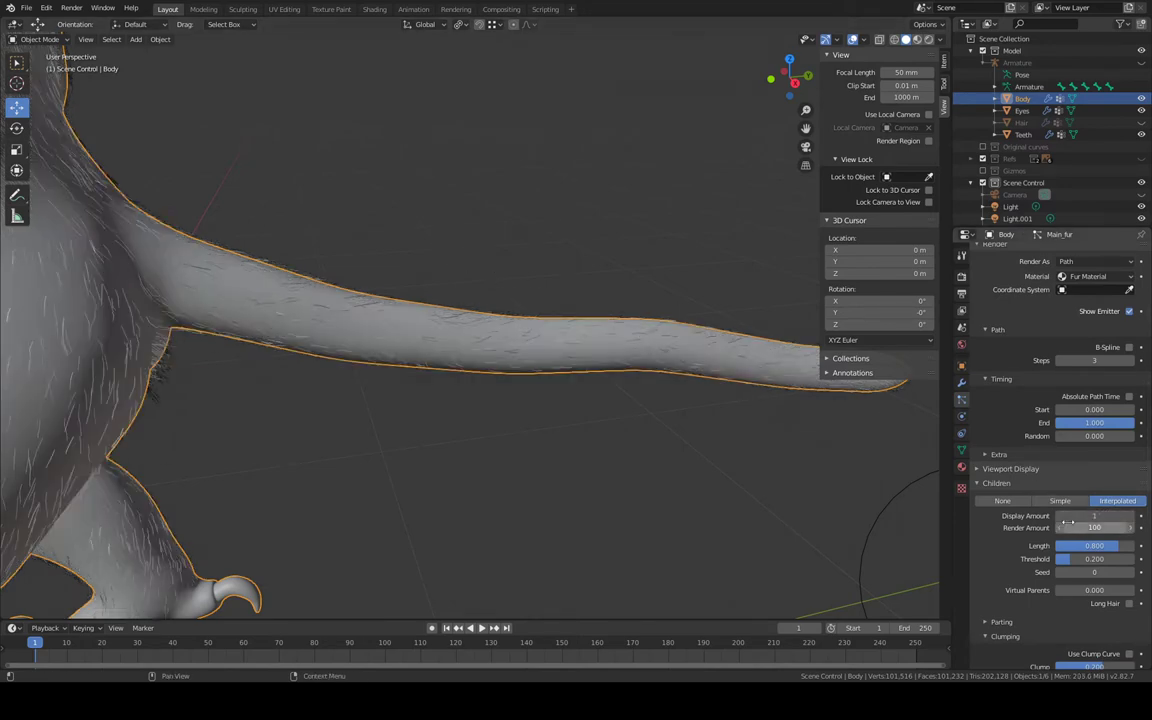
{"action": "left_click", "coordinate": [1116, 516]}
{"action": "type", "text": "5"}
{"action": "key", "text": "Return"}
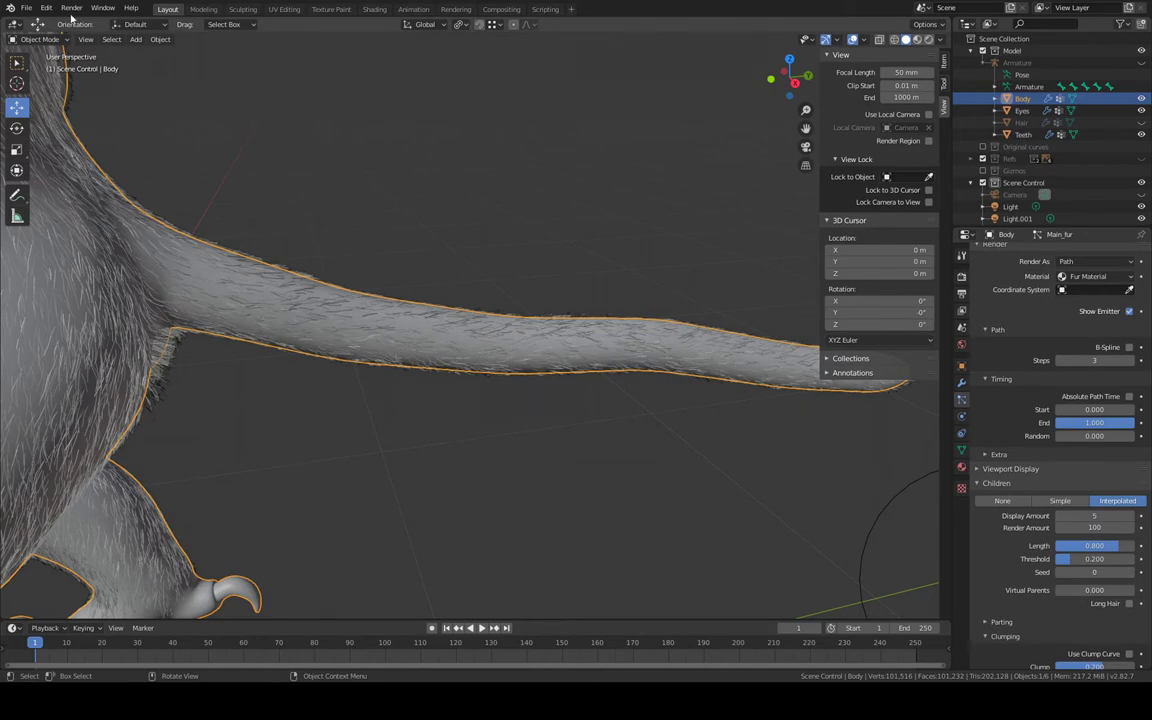
Switch to Particle Edit mode on the Main_fur strands.
{"action": "left_click", "coordinate": [42, 40]}
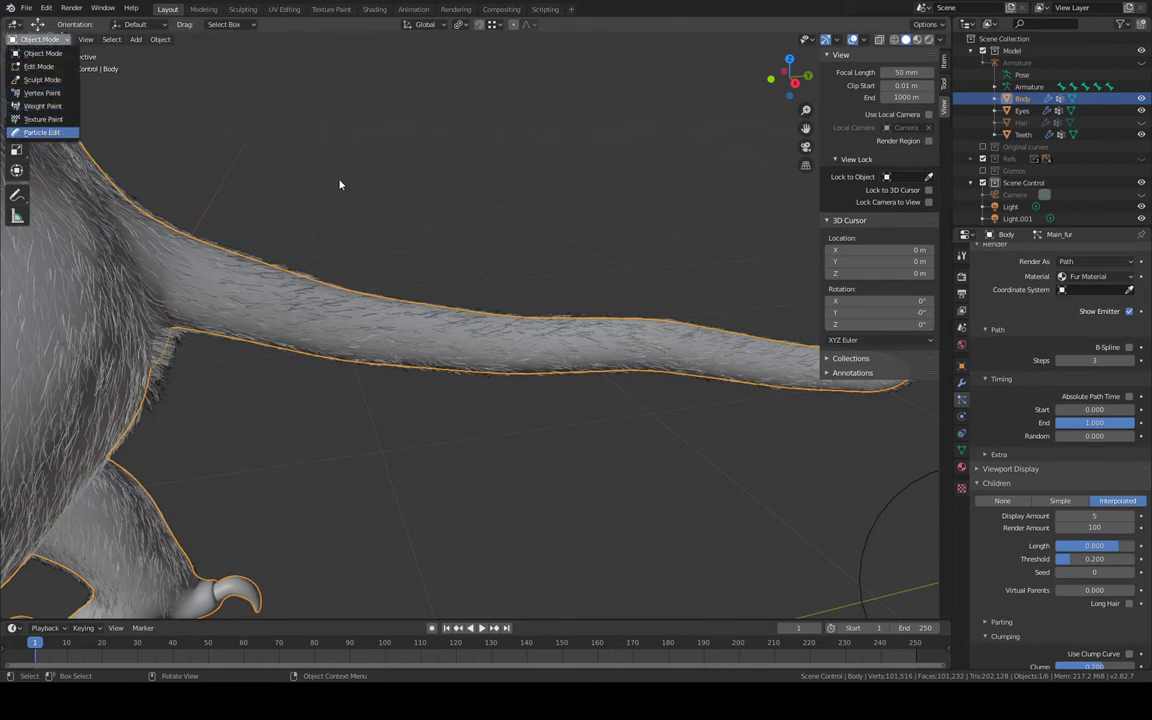
{"action": "key", "text": "Return"}
{"action": "scroll", "coordinate": [489, 154], "scroll_direction": "up", "scroll_amount": 2}
Frame the tail base and save the blend file.
{"action": "scroll", "coordinate": [517, 213], "scroll_direction": "up", "scroll_amount": 2}
{"action": "scroll", "coordinate": [453, 206], "scroll_direction": "up", "scroll_amount": 2}
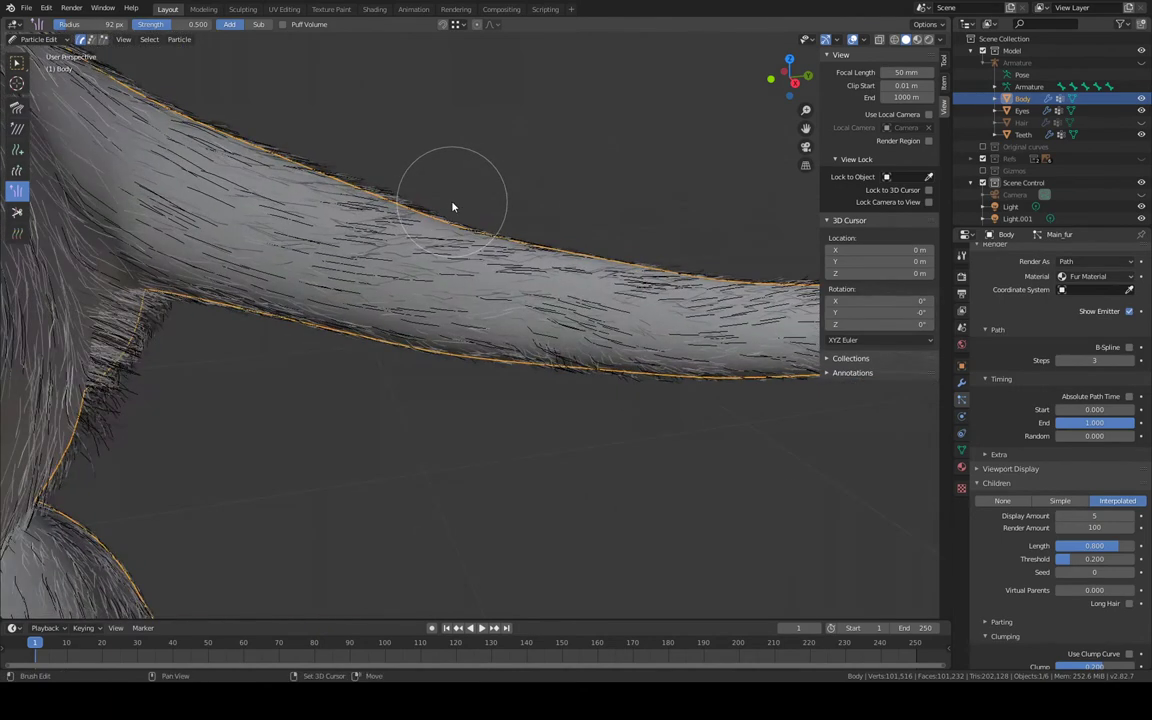
{"action": "scroll", "coordinate": [1053, 369], "scroll_direction": "up", "scroll_amount": 10}
{"action": "scroll", "coordinate": [1053, 369], "scroll_direction": "down", "scroll_amount": 5}
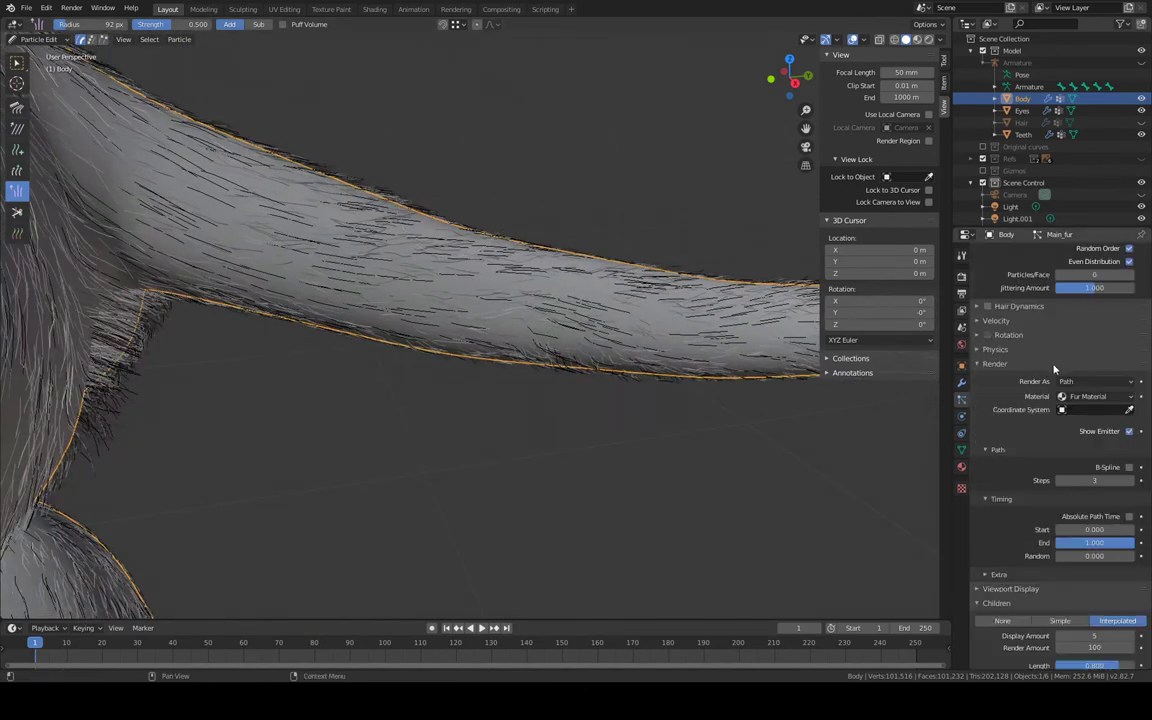
{"action": "middle_click_drag", "start_coordinate": [275, 206], "coordinate": [352, 207]}
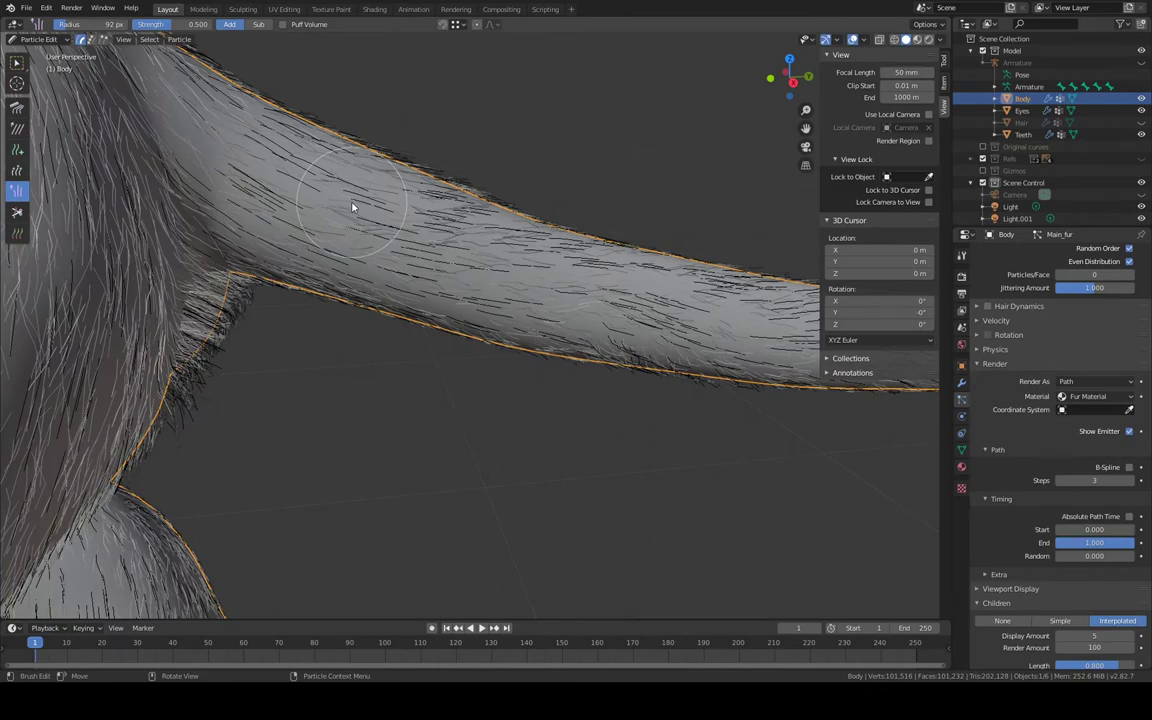
{"action": "mouse_move", "coordinate": [352, 207]}
{"action": "middle_mouse_down"}
{"action": "mouse_move", "coordinate": [530, 576]}
{"action": "mouse_move", "coordinate": [514, 545]}
{"action": "mouse_move", "coordinate": [531, 544]}
{"action": "middle_mouse_up"}
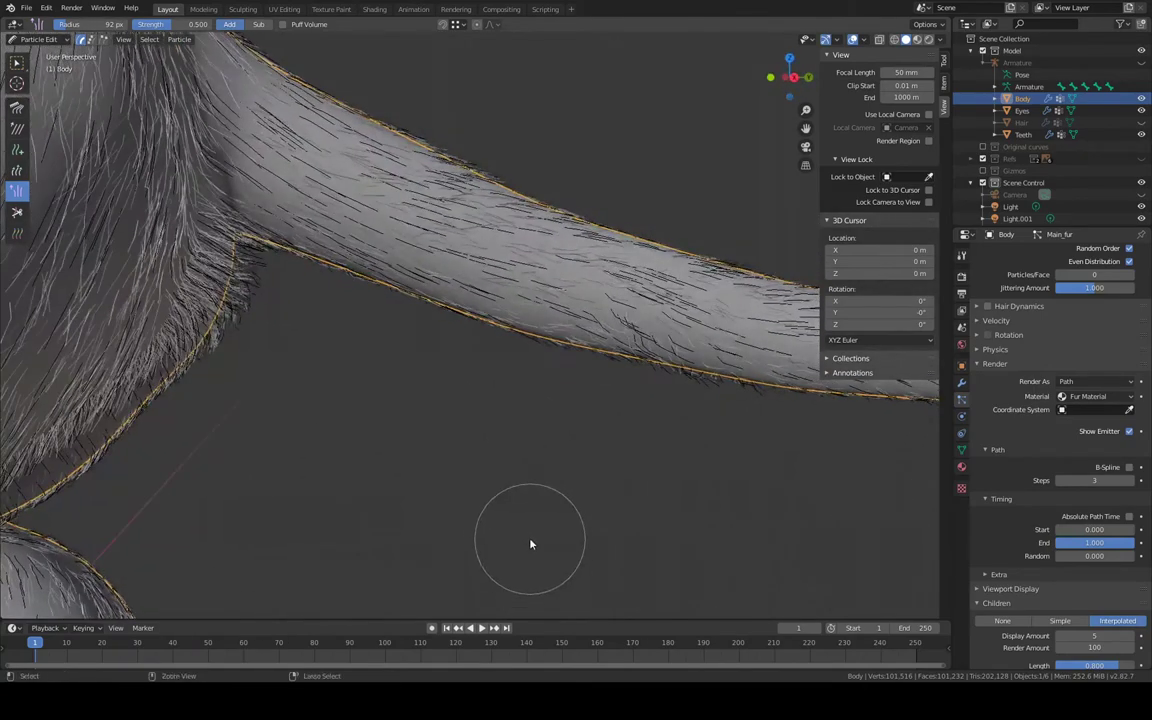
{"action": "key", "text": "ctrl+s"}
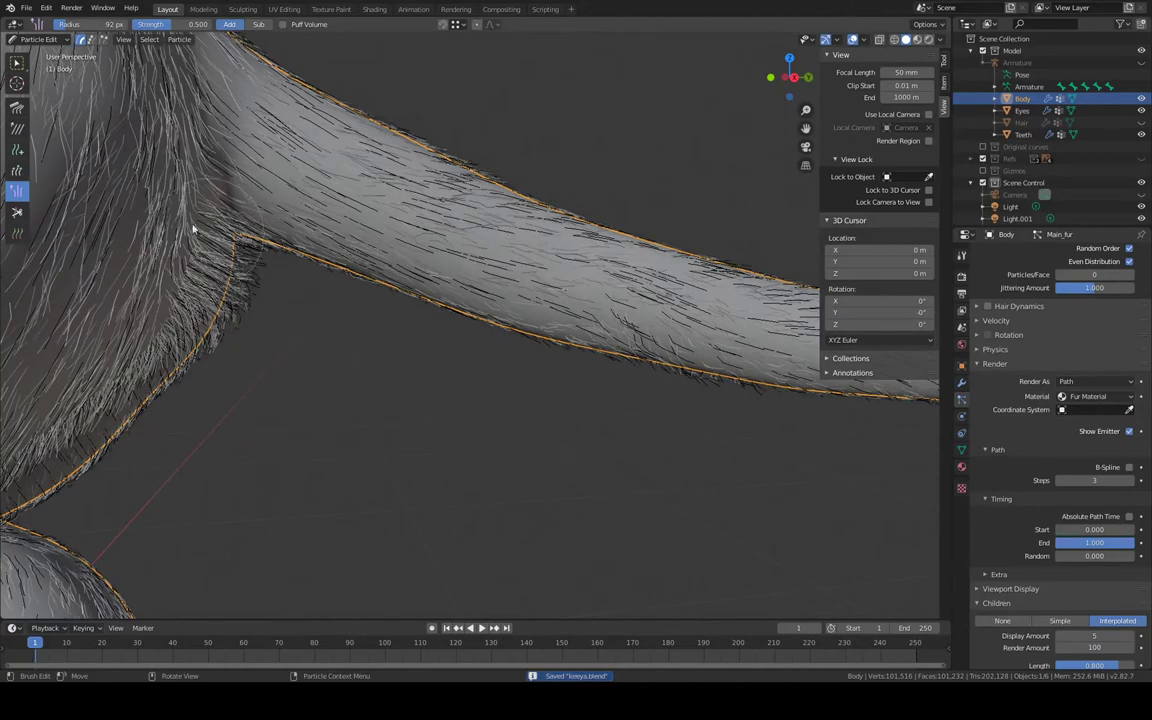
With the Comb brush, comb the limb crook and upper surface fur toward the tip.
{"action": "left_click", "coordinate": [17, 107]}
{"action": "mouse_move", "coordinate": [249, 188]}
{"action": "middle_mouse_down"}
{"action": "mouse_move", "coordinate": [347, 188]}
{"action": "mouse_move", "coordinate": [332, 185]}
{"action": "middle_mouse_up"}
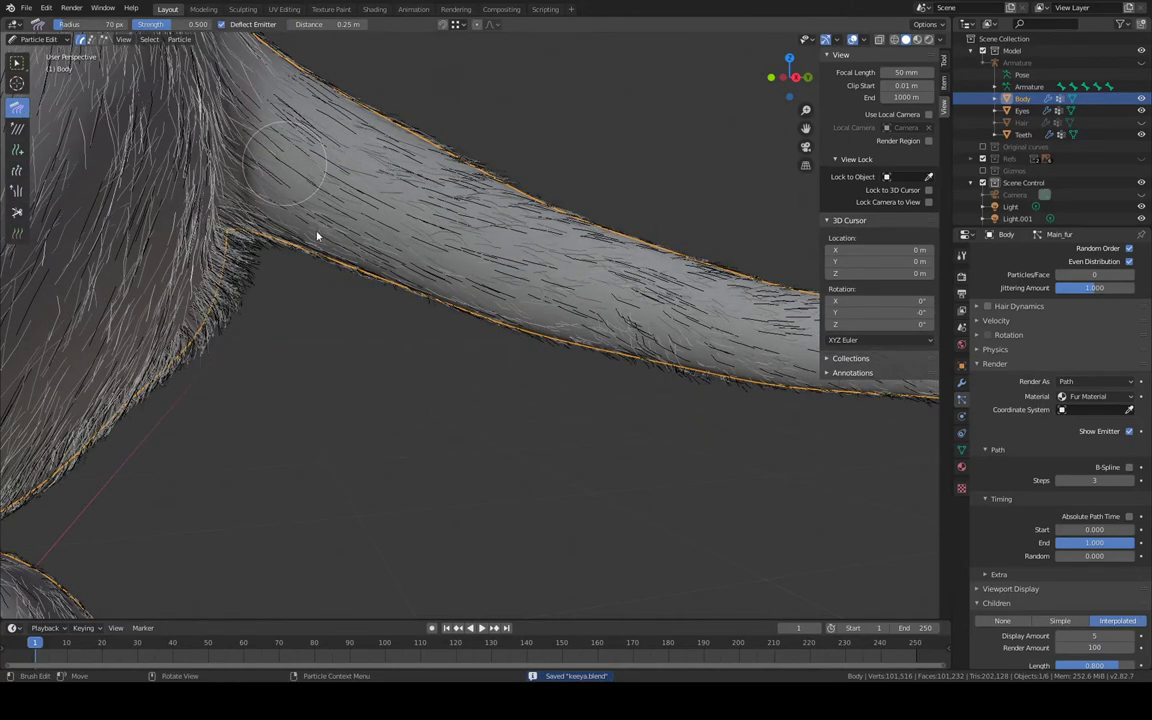
{"action": "mouse_move", "coordinate": [324, 270]}
{"action": "left_mouse_down"}
{"action": "mouse_move", "coordinate": [352, 239]}
{"action": "mouse_move", "coordinate": [314, 162]}
{"action": "left_mouse_up"}
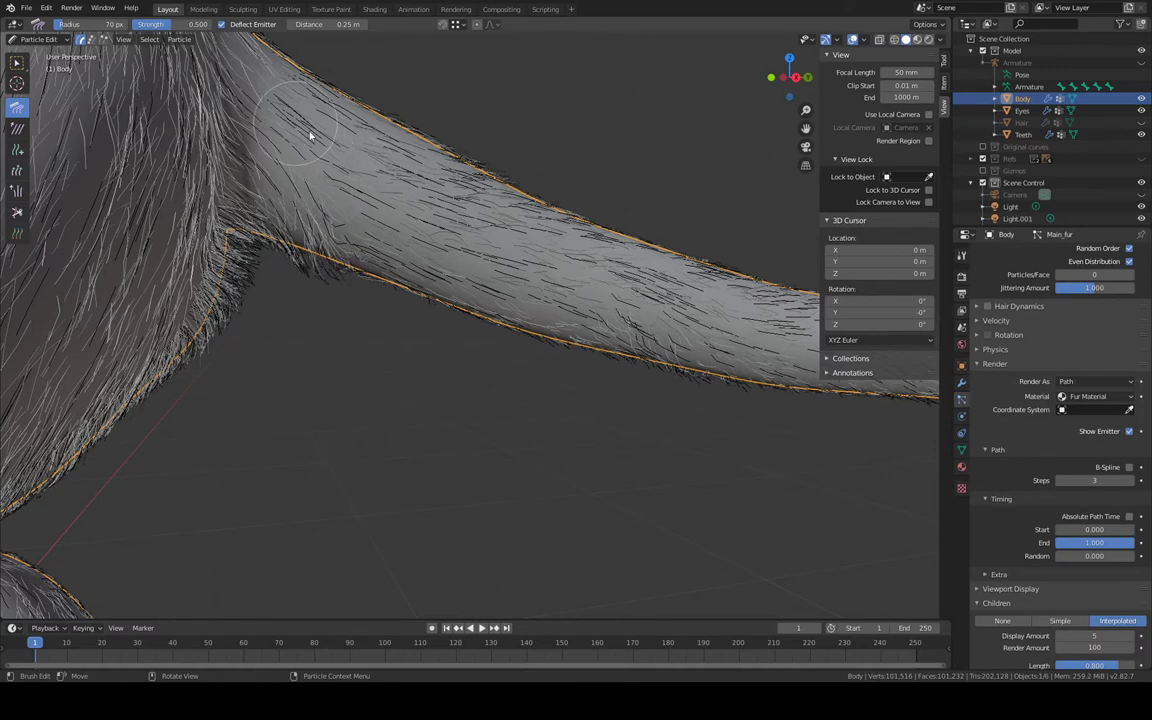
{"action": "mouse_move", "coordinate": [371, 212]}
{"action": "left_mouse_down"}
{"action": "mouse_move", "coordinate": [391, 257]}
{"action": "mouse_move", "coordinate": [404, 219]}
{"action": "mouse_move", "coordinate": [380, 168]}
{"action": "left_mouse_up"}
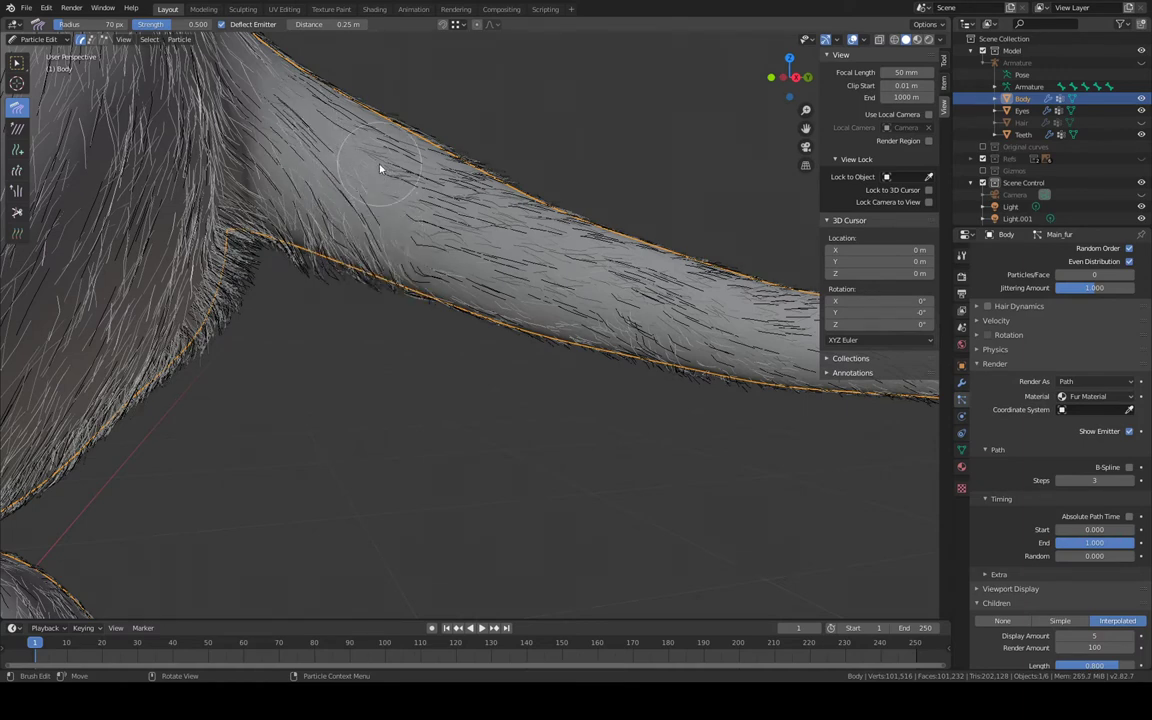
{"action": "mouse_move", "coordinate": [444, 241]}
{"action": "left_mouse_down"}
{"action": "mouse_move", "coordinate": [458, 298]}
{"action": "mouse_move", "coordinate": [478, 278]}
{"action": "mouse_move", "coordinate": [465, 224]}
{"action": "mouse_move", "coordinate": [500, 271]}
{"action": "left_mouse_up"}
Comb the strands along the limb's lower edge and along the tail.
{"action": "mouse_move", "coordinate": [586, 288]}
{"action": "middle_mouse_down"}
{"action": "mouse_move", "coordinate": [470, 249]}
{"action": "mouse_move", "coordinate": [401, 200]}
{"action": "middle_mouse_up"}
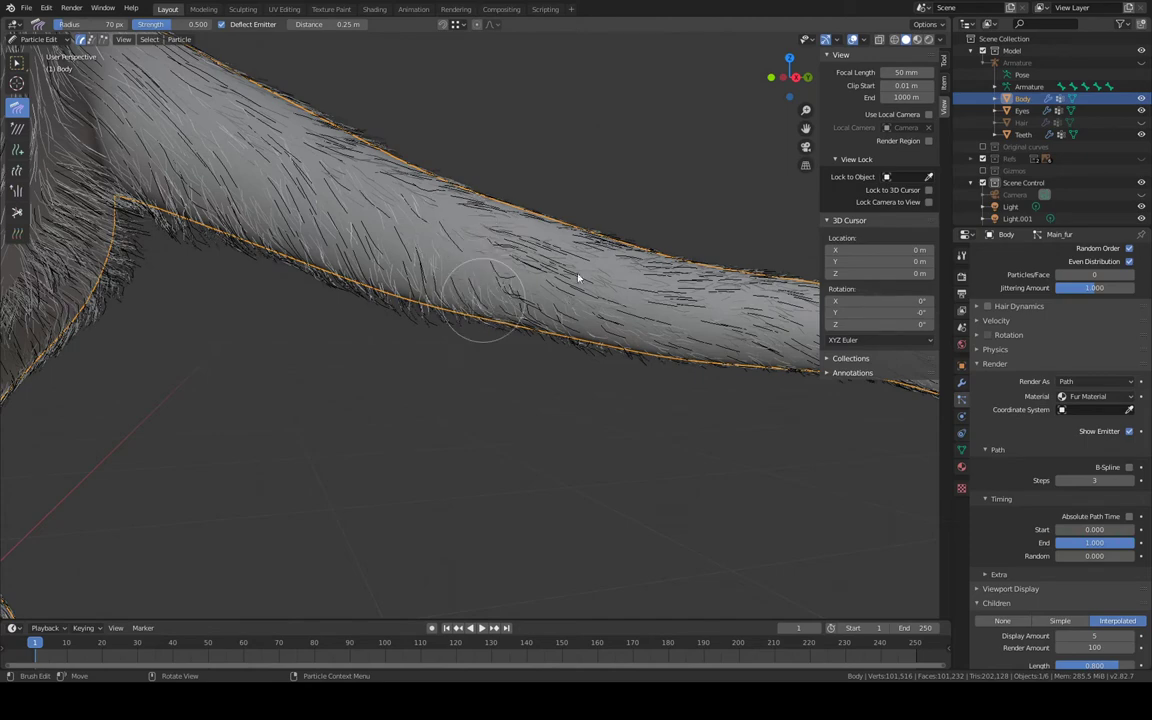
{"action": "middle_click_drag", "start_coordinate": [484, 322], "coordinate": [474, 250]}
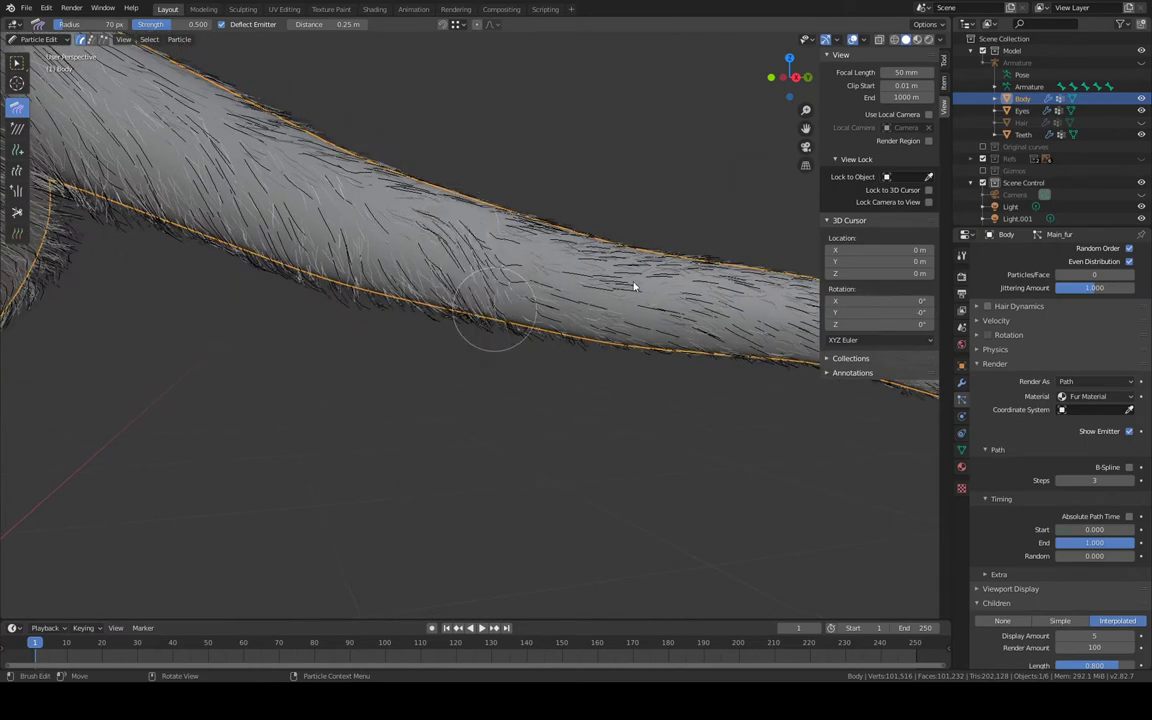
{"action": "middle_click_drag", "start_coordinate": [630, 285], "coordinate": [501, 265]}
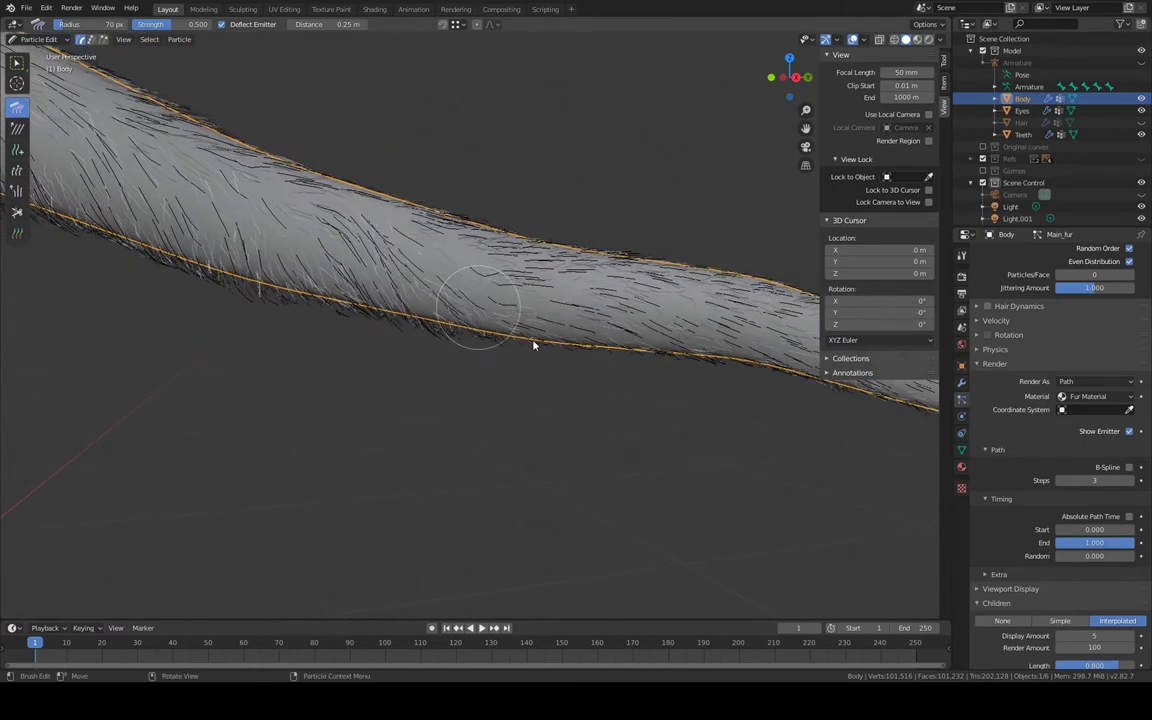
{"action": "middle_click_drag", "start_coordinate": [470, 330], "coordinate": [398, 303]}
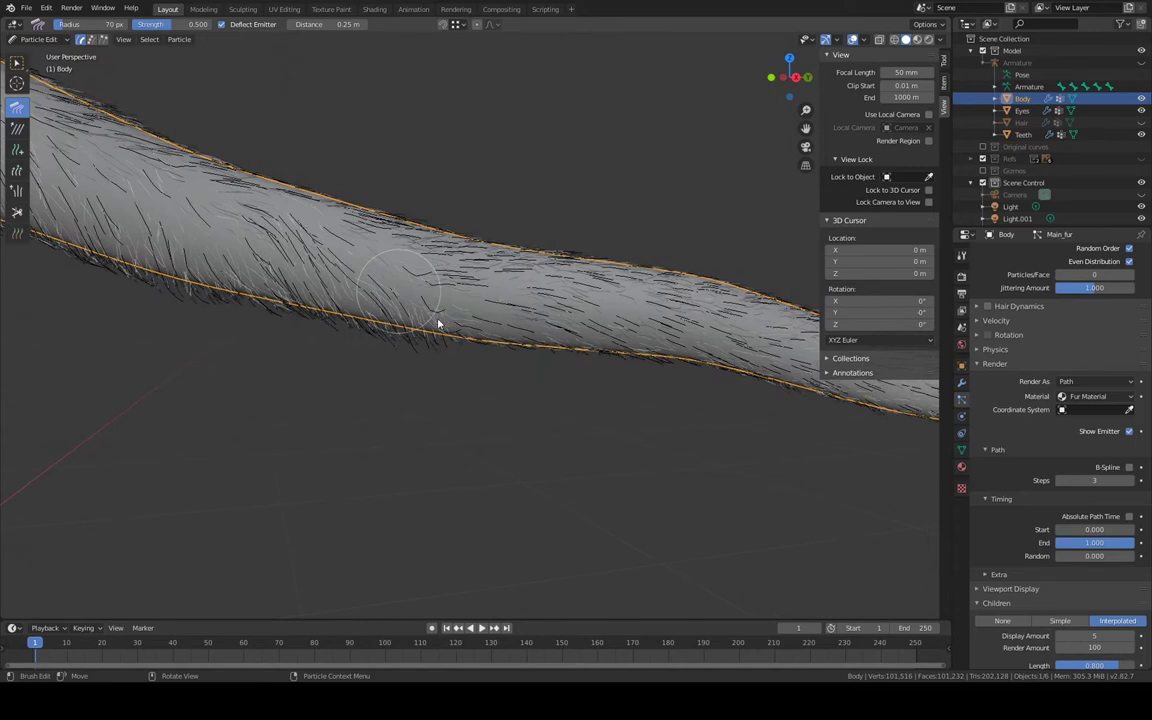
{"action": "left_click_drag", "start_coordinate": [437, 323], "coordinate": [412, 275]}
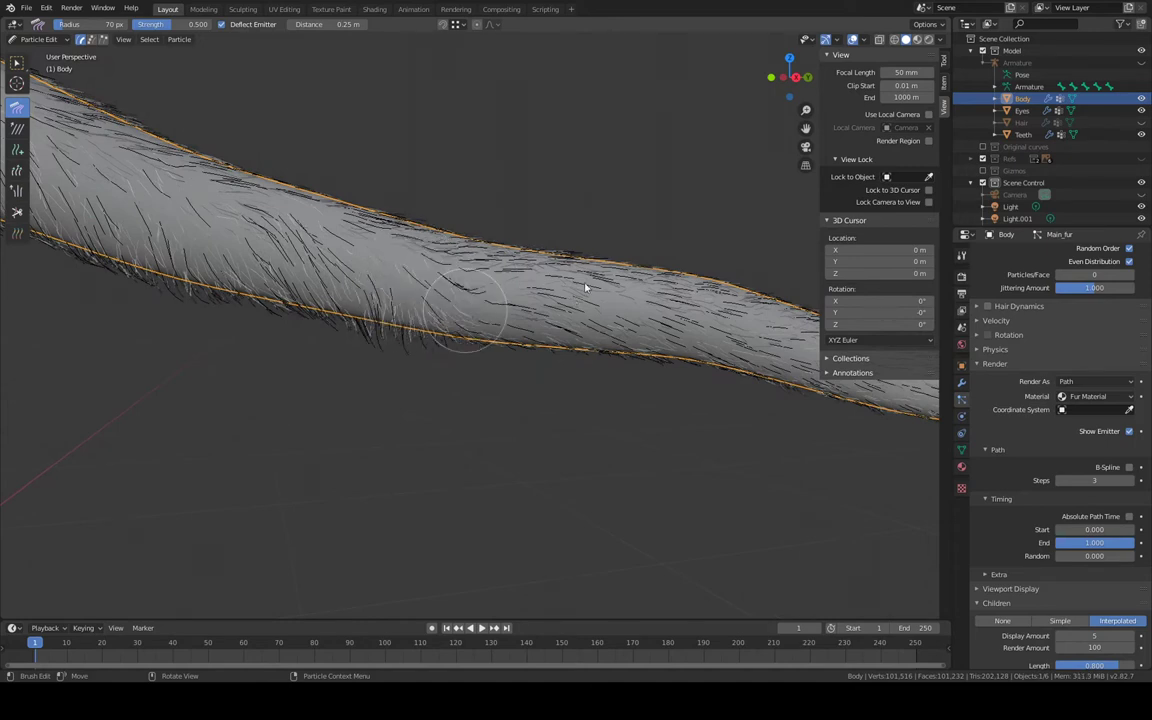
{"action": "middle_click_drag", "start_coordinate": [417, 305], "coordinate": [448, 249]}
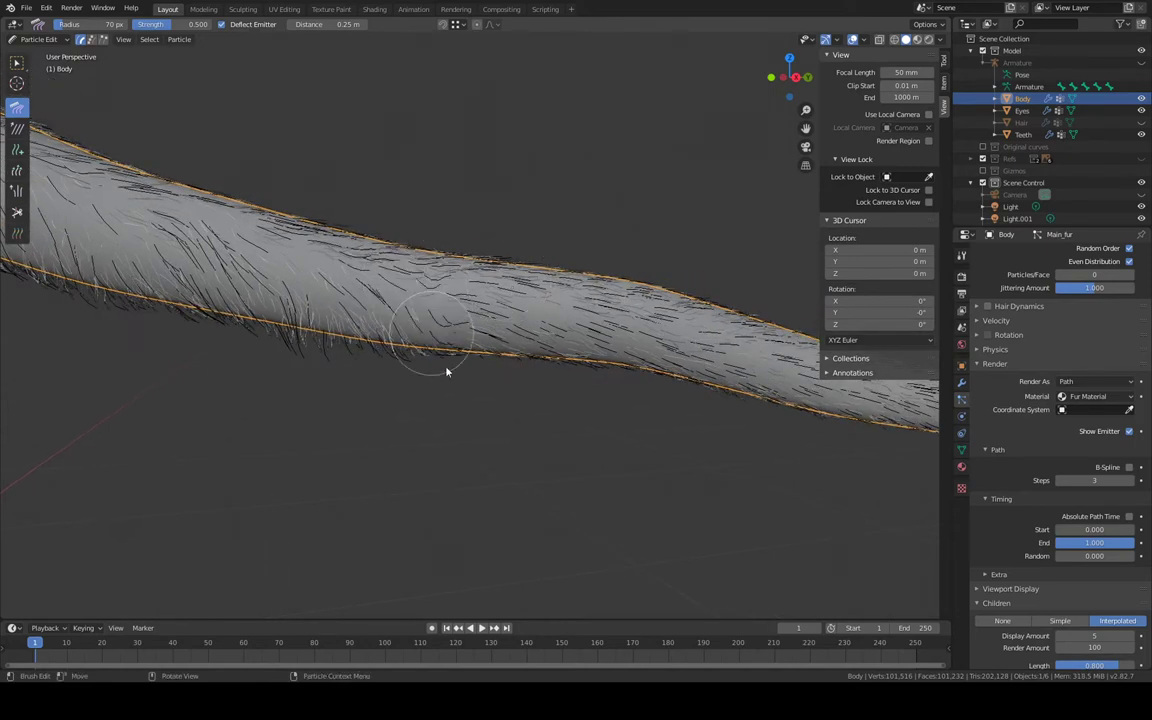
{"action": "left_click_drag", "start_coordinate": [440, 368], "coordinate": [446, 303]}
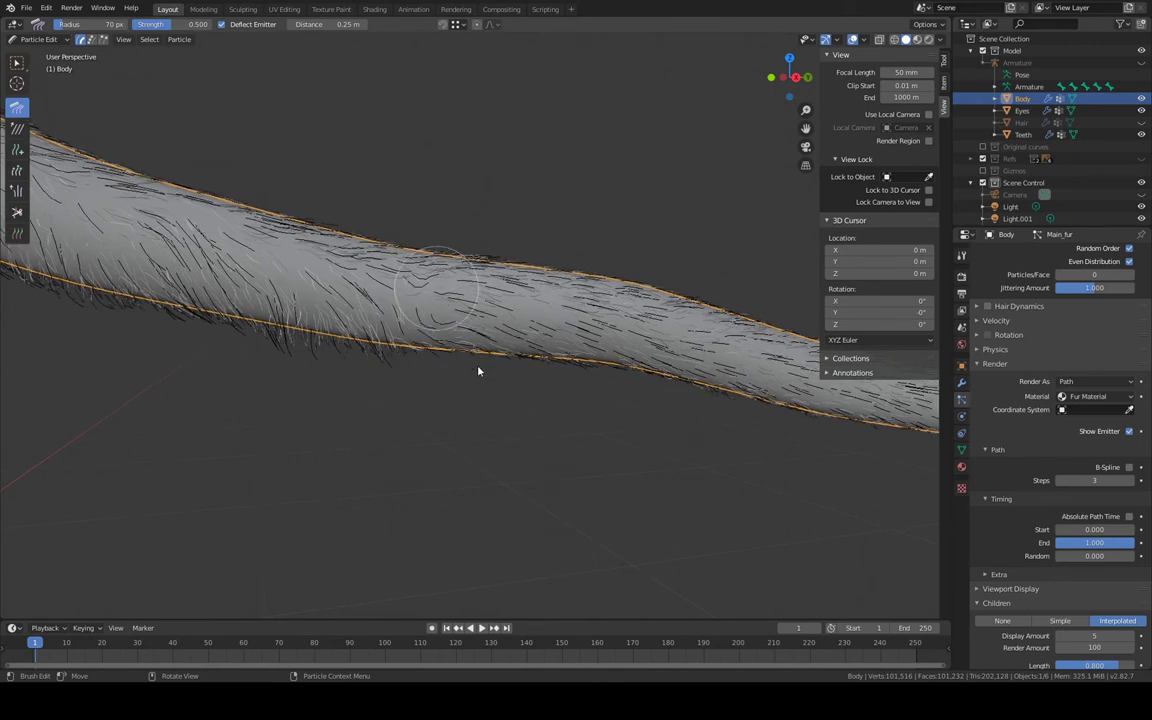
{"action": "middle_click_drag", "start_coordinate": [490, 267], "coordinate": [399, 309]}
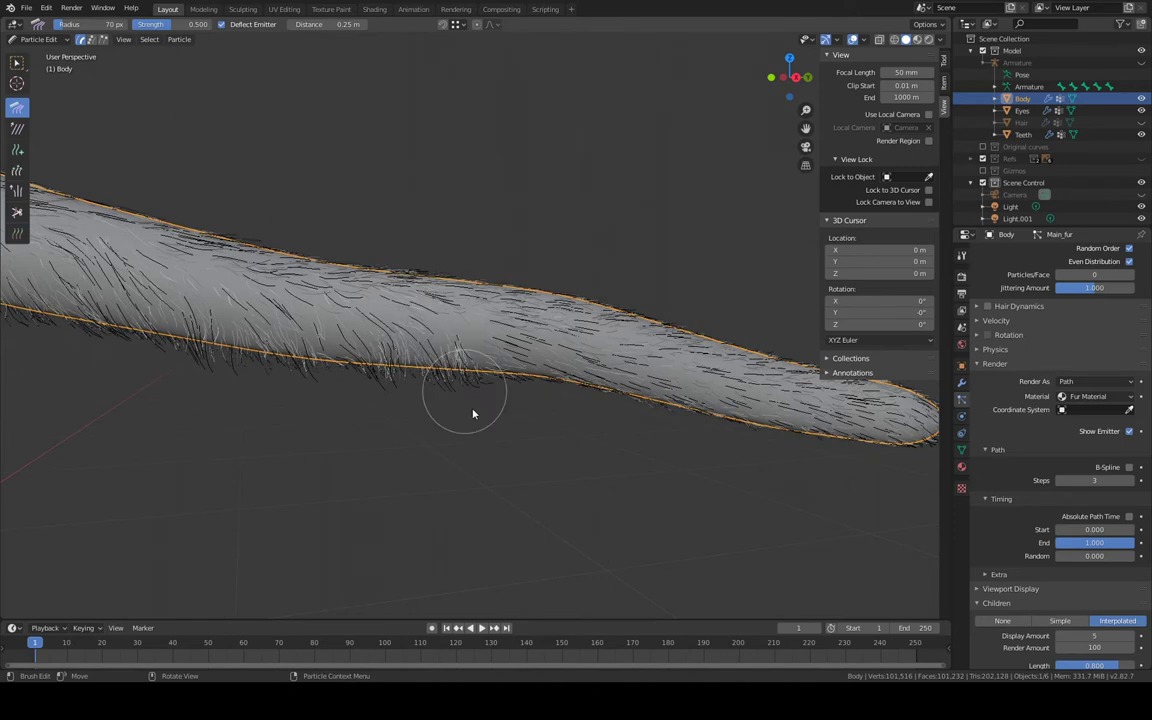
{"action": "middle_click_drag", "start_coordinate": [599, 367], "coordinate": [407, 368]}
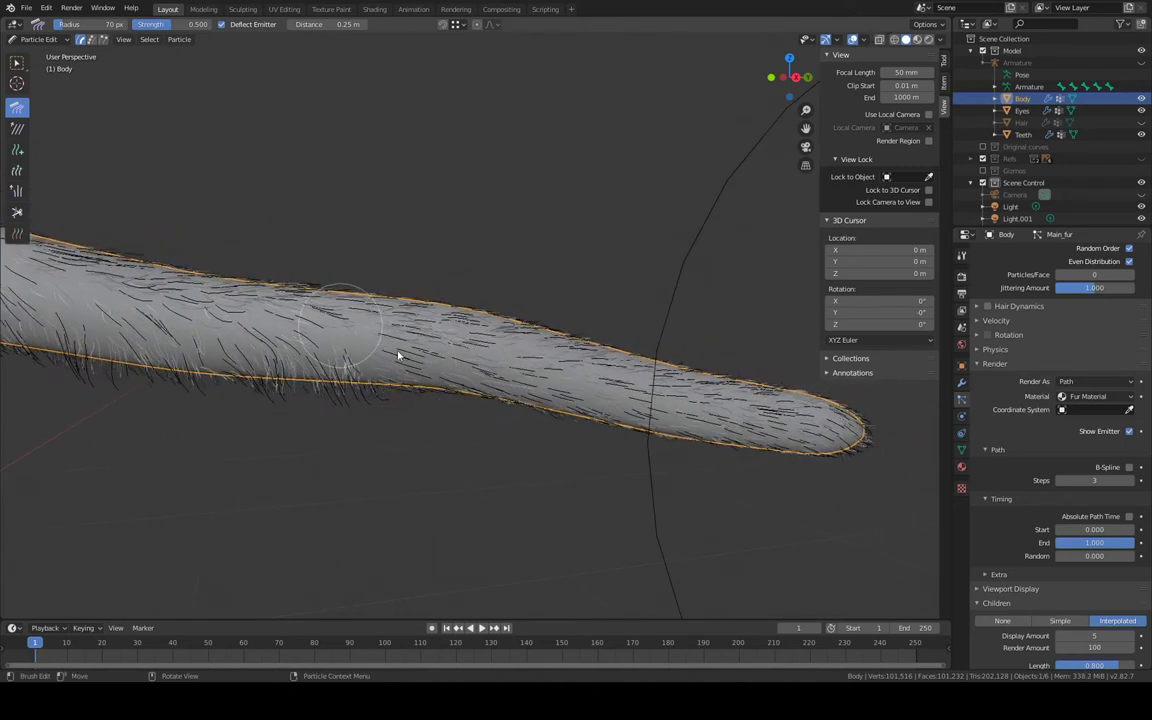
{"action": "left_click_drag", "start_coordinate": [373, 345], "coordinate": [388, 382]}
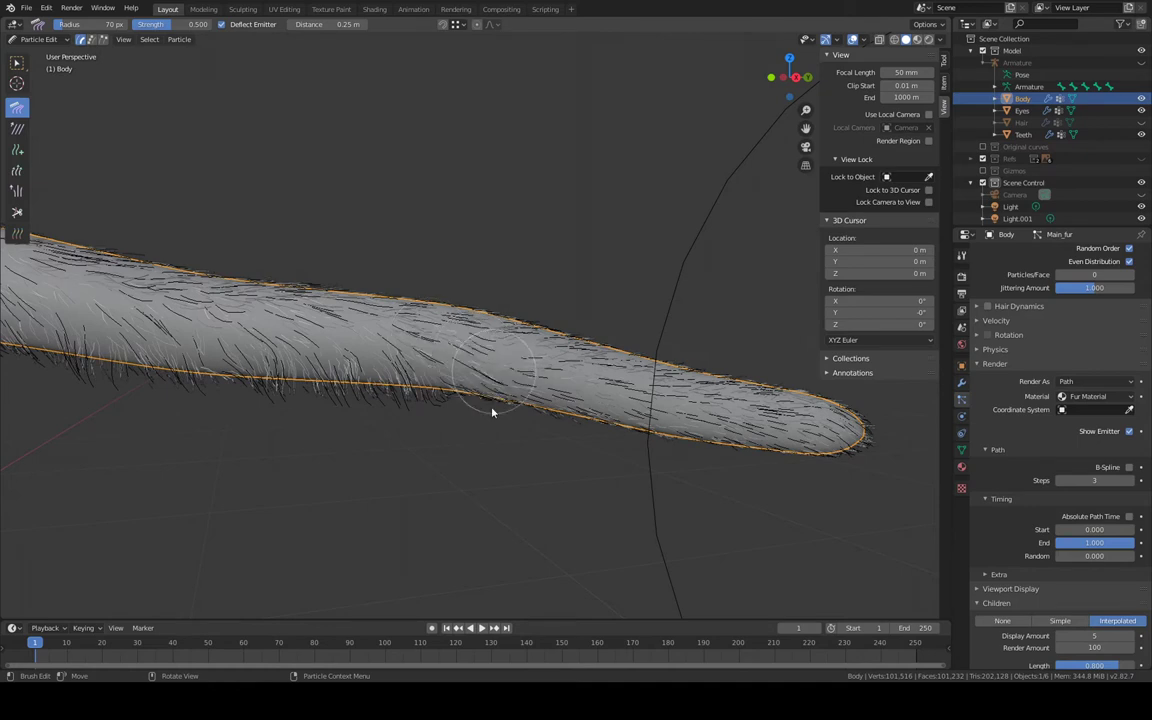
Comb the lower-edge fur and the hairs at the tail tip downward.
{"action": "left_click_drag", "start_coordinate": [478, 359], "coordinate": [485, 425]}
{"action": "middle_click_drag", "start_coordinate": [613, 400], "coordinate": [504, 380]}
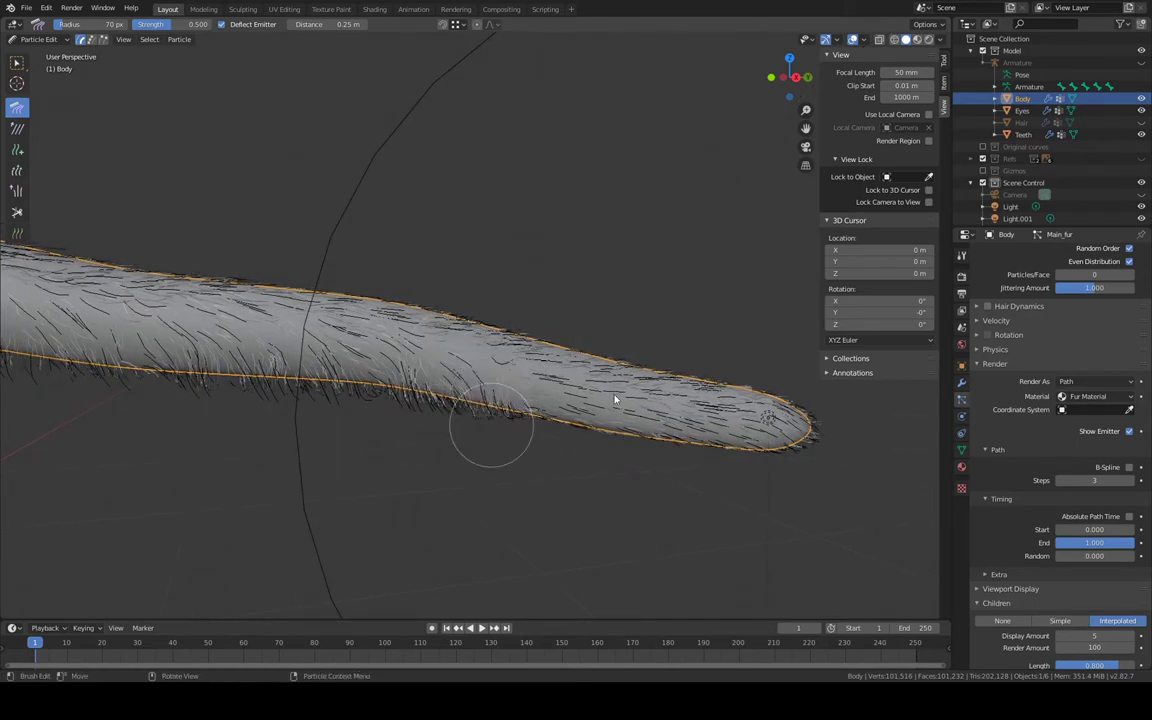
{"action": "mouse_move", "coordinate": [489, 420]}
{"action": "middle_mouse_down"}
{"action": "mouse_move", "coordinate": [510, 382]}
{"action": "mouse_move", "coordinate": [443, 373]}
{"action": "middle_mouse_up"}
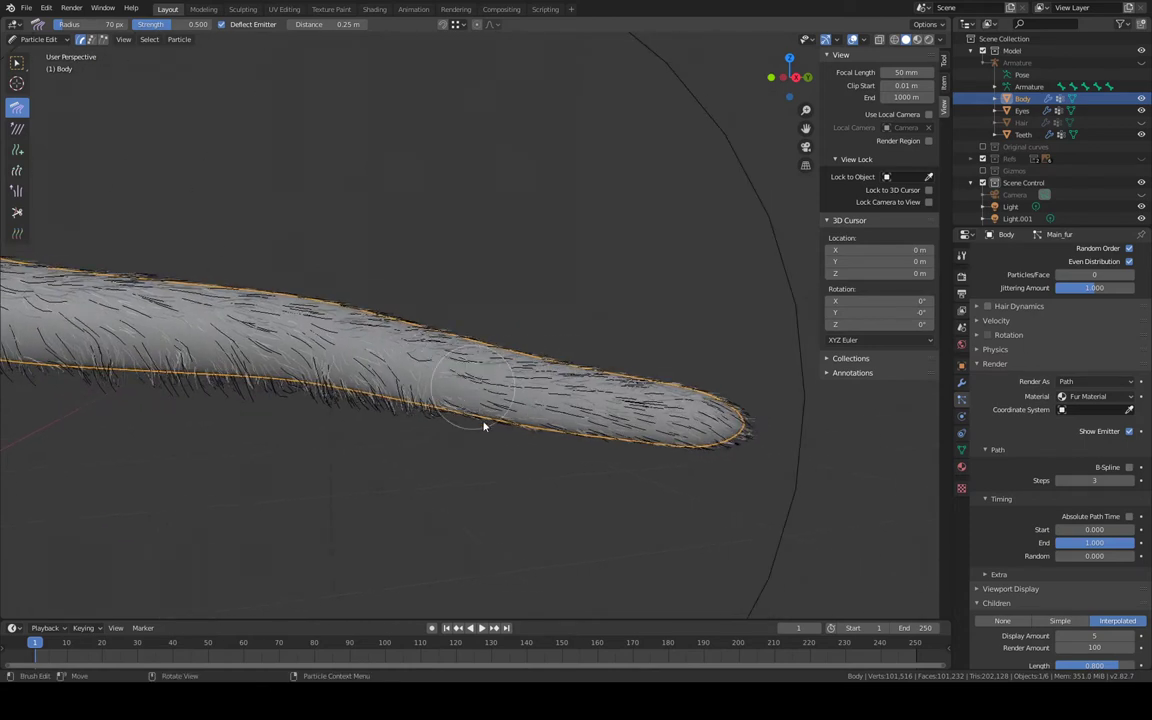
{"action": "mouse_move", "coordinate": [480, 440]}
{"action": "middle_mouse_down"}
{"action": "mouse_move", "coordinate": [505, 396]}
{"action": "mouse_move", "coordinate": [439, 383]}
{"action": "middle_mouse_up"}
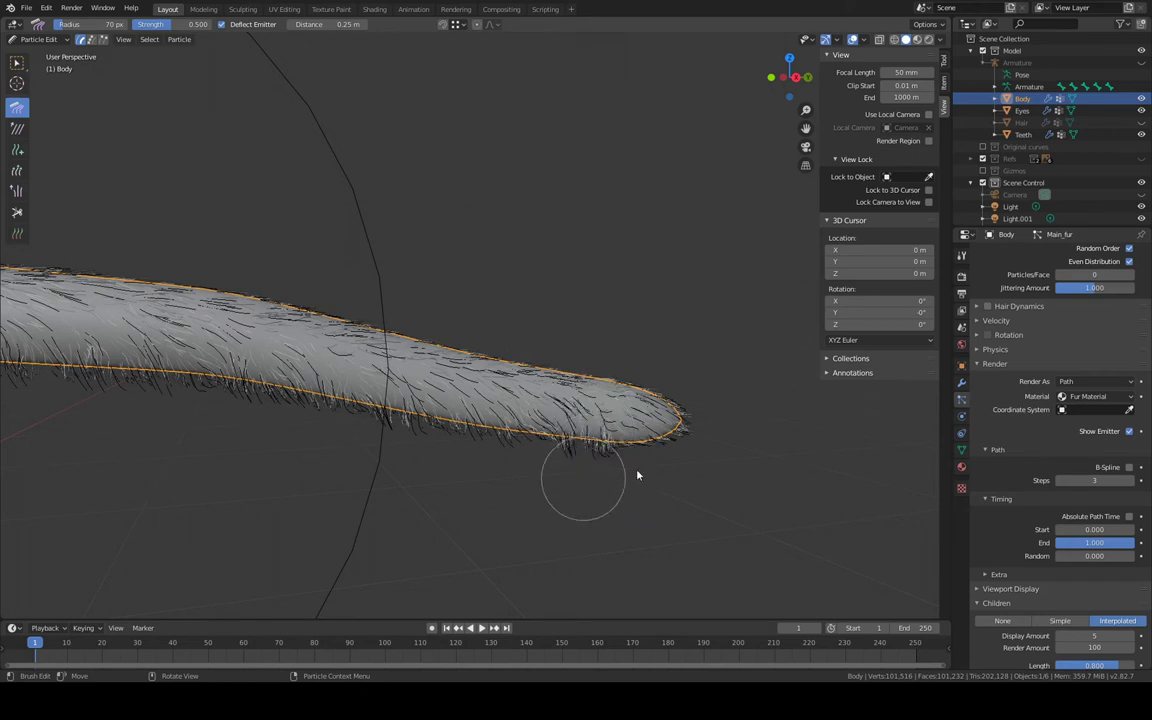
{"action": "middle_click_drag", "start_coordinate": [655, 411], "coordinate": [540, 419]}
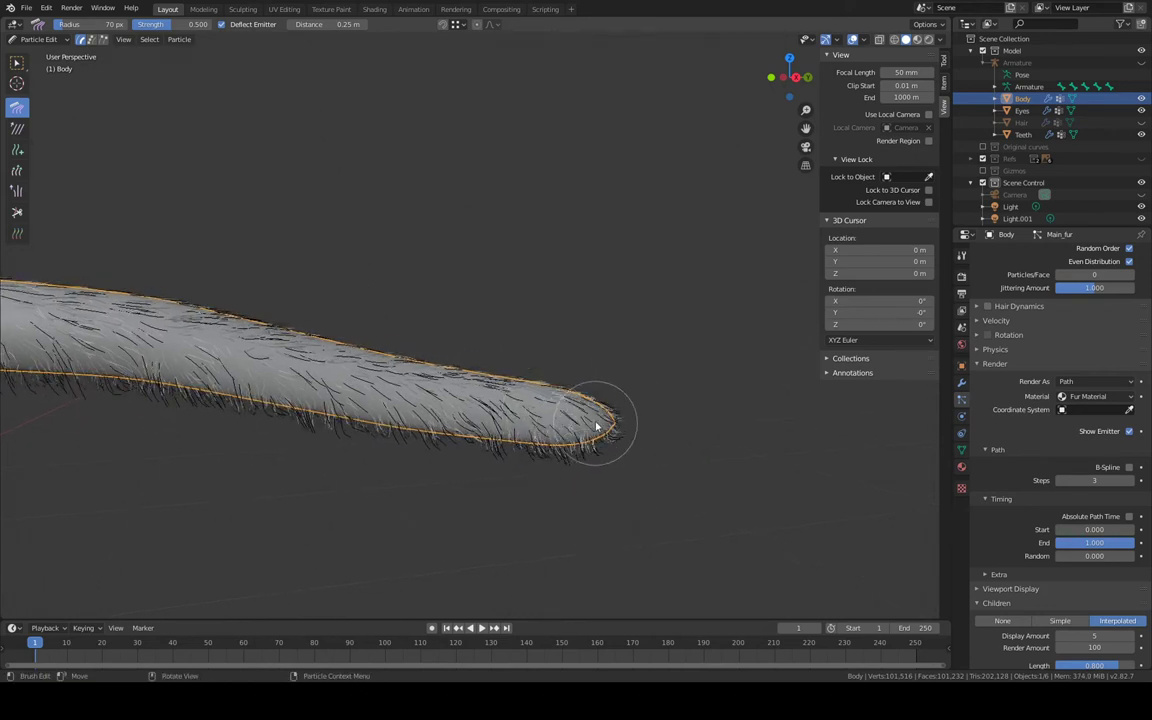
{"action": "left_click_drag", "start_coordinate": [599, 419], "coordinate": [617, 470]}
Comb the fur along the tail's lower edge toward the rounded tip.
{"action": "mouse_move", "coordinate": [603, 488]}
{"action": "middle_mouse_down"}
{"action": "mouse_move", "coordinate": [475, 371]}
{"action": "mouse_move", "coordinate": [571, 333]}
{"action": "mouse_move", "coordinate": [668, 252]}
{"action": "mouse_move", "coordinate": [432, 270]}
{"action": "mouse_move", "coordinate": [429, 329]}
{"action": "mouse_move", "coordinate": [388, 305]}
{"action": "middle_mouse_up"}
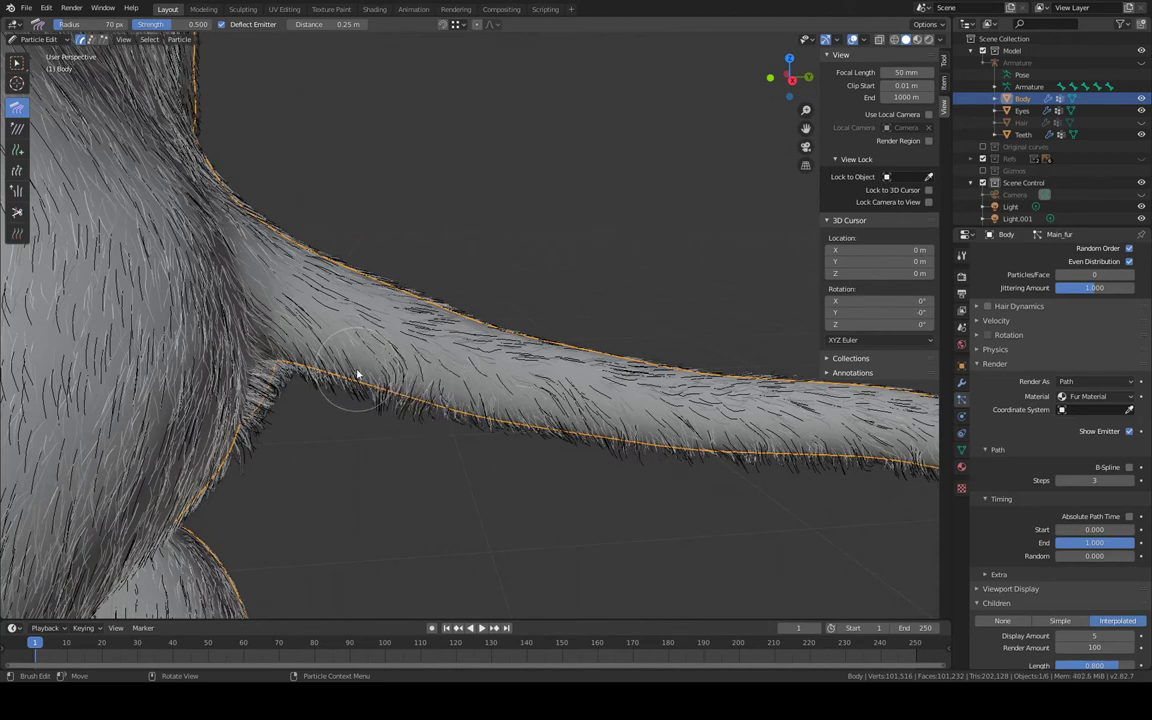
{"action": "mouse_move", "coordinate": [344, 404]}
{"action": "left_mouse_down"}
{"action": "mouse_move", "coordinate": [334, 399]}
{"action": "mouse_move", "coordinate": [539, 424]}
{"action": "mouse_move", "coordinate": [501, 417]}
{"action": "mouse_move", "coordinate": [537, 386]}
{"action": "mouse_move", "coordinate": [563, 436]}
{"action": "mouse_move", "coordinate": [540, 437]}
{"action": "mouse_move", "coordinate": [503, 411]}
{"action": "mouse_move", "coordinate": [581, 442]}
{"action": "mouse_move", "coordinate": [645, 424]}
{"action": "mouse_move", "coordinate": [640, 458]}
{"action": "left_mouse_up"}
{"action": "middle_click_drag", "start_coordinate": [710, 450], "coordinate": [581, 373], "text": "shift"}
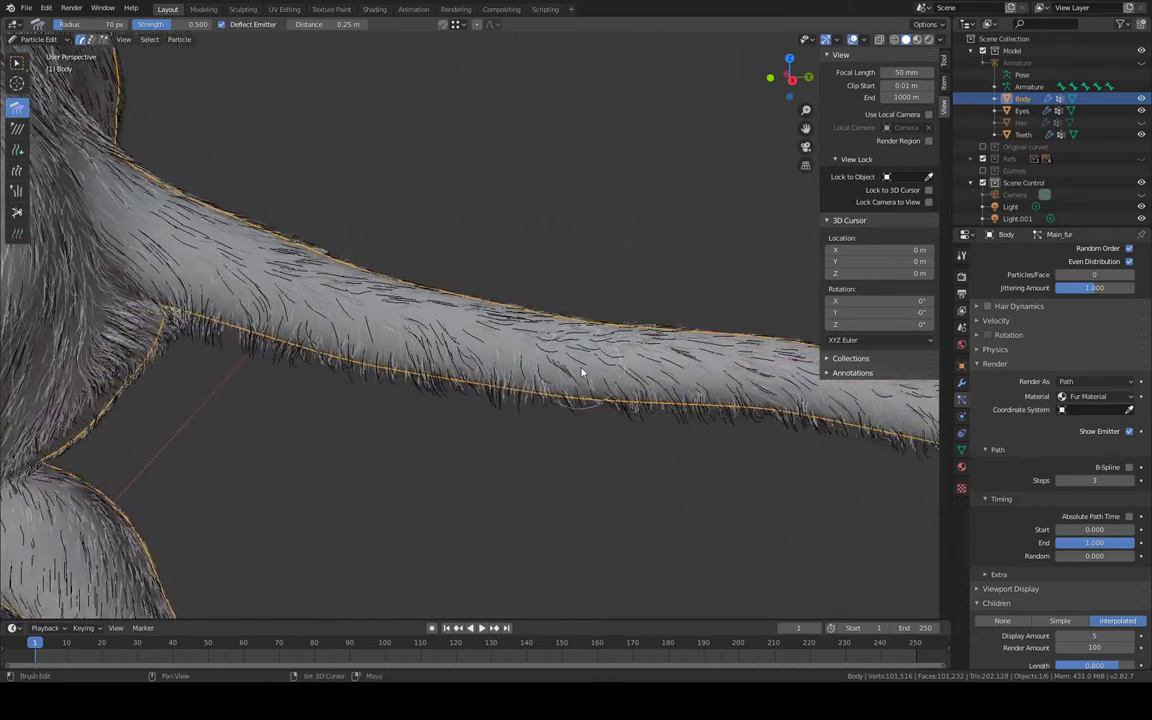
{"action": "mouse_move", "coordinate": [613, 425]}
{"action": "middle_mouse_down"}
{"action": "mouse_move", "coordinate": [694, 419]}
{"action": "mouse_move", "coordinate": [617, 381]}
{"action": "middle_mouse_up"}
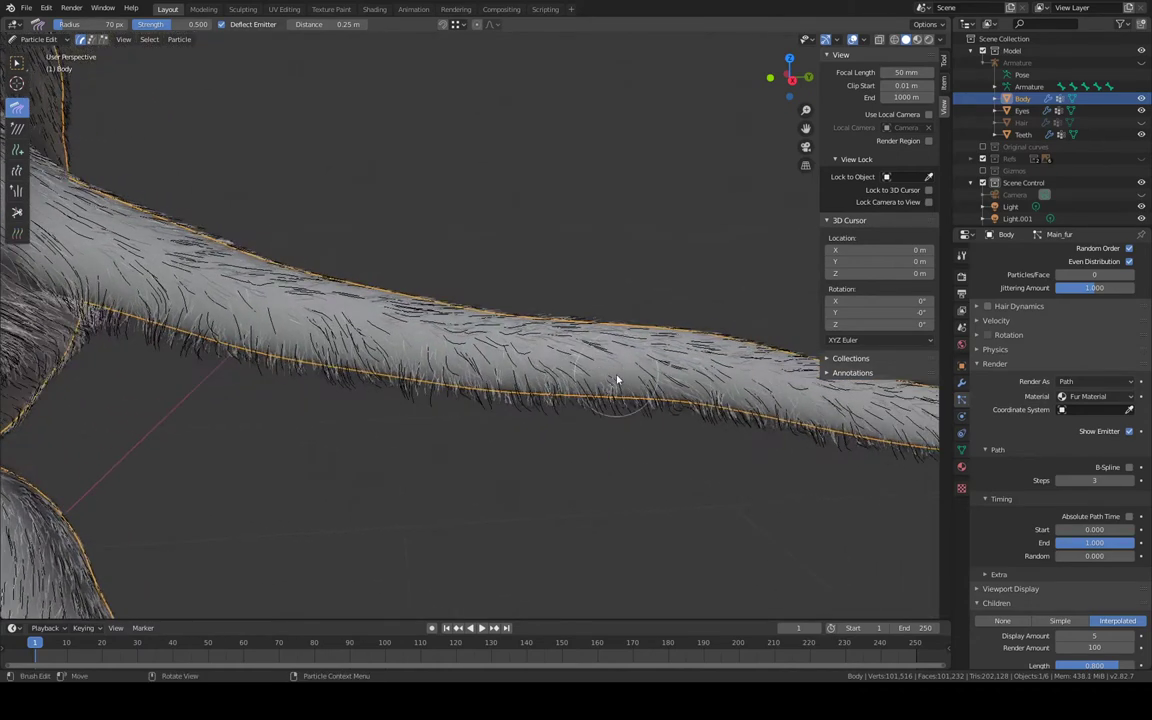
{"action": "mouse_move", "coordinate": [680, 432]}
{"action": "middle_mouse_down"}
{"action": "mouse_move", "coordinate": [586, 424]}
{"action": "mouse_move", "coordinate": [658, 396]}
{"action": "middle_mouse_up"}
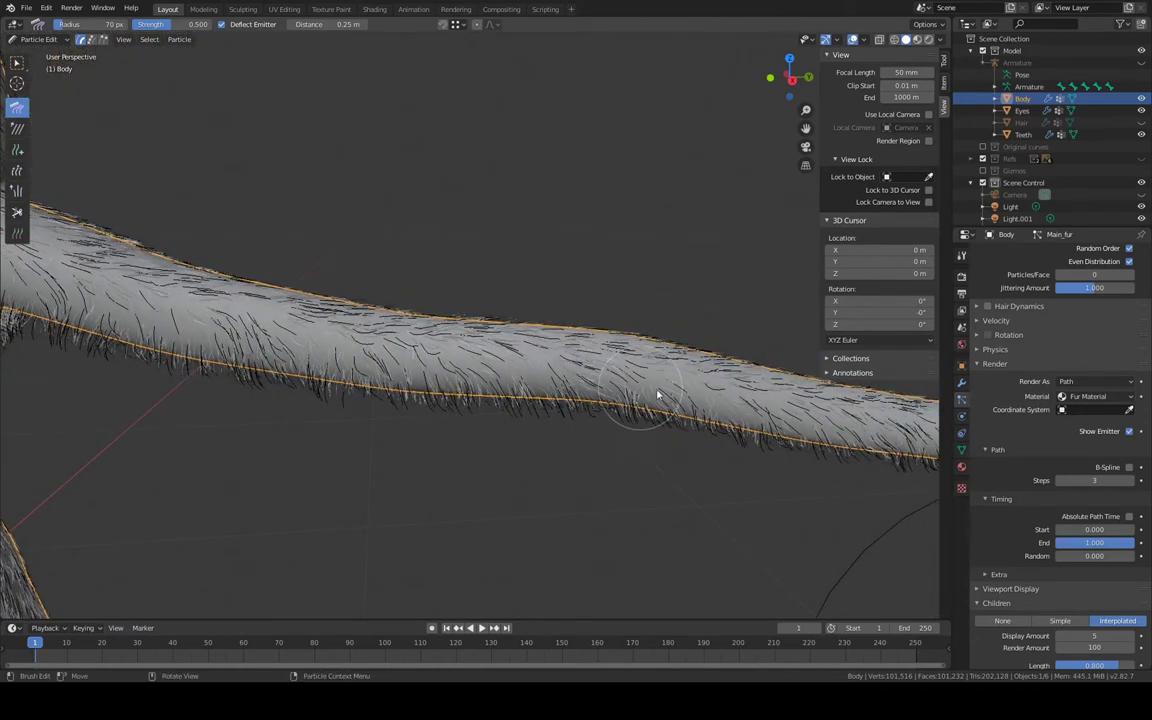
{"action": "mouse_move", "coordinate": [680, 448]}
{"action": "middle_mouse_down"}
{"action": "mouse_move", "coordinate": [707, 437]}
{"action": "mouse_move", "coordinate": [591, 408]}
{"action": "middle_mouse_up"}
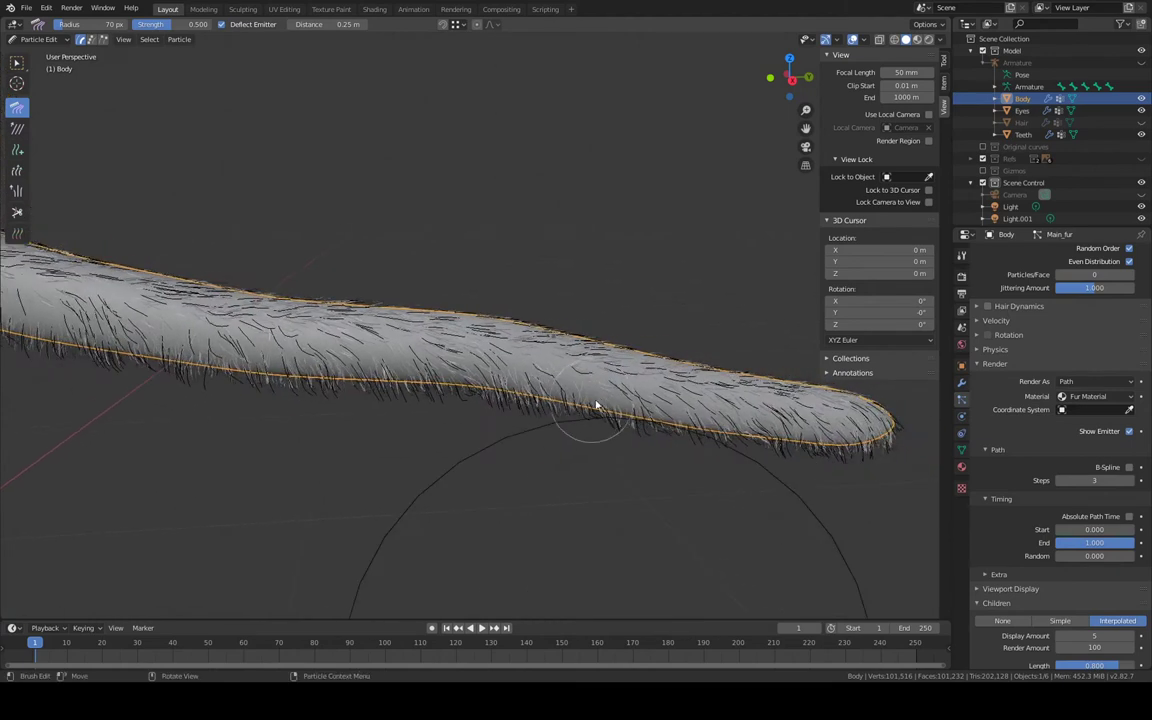
{"action": "mouse_move", "coordinate": [634, 456]}
{"action": "left_mouse_down"}
{"action": "mouse_move", "coordinate": [586, 402]}
{"action": "mouse_move", "coordinate": [699, 411]}
{"action": "left_mouse_up"}
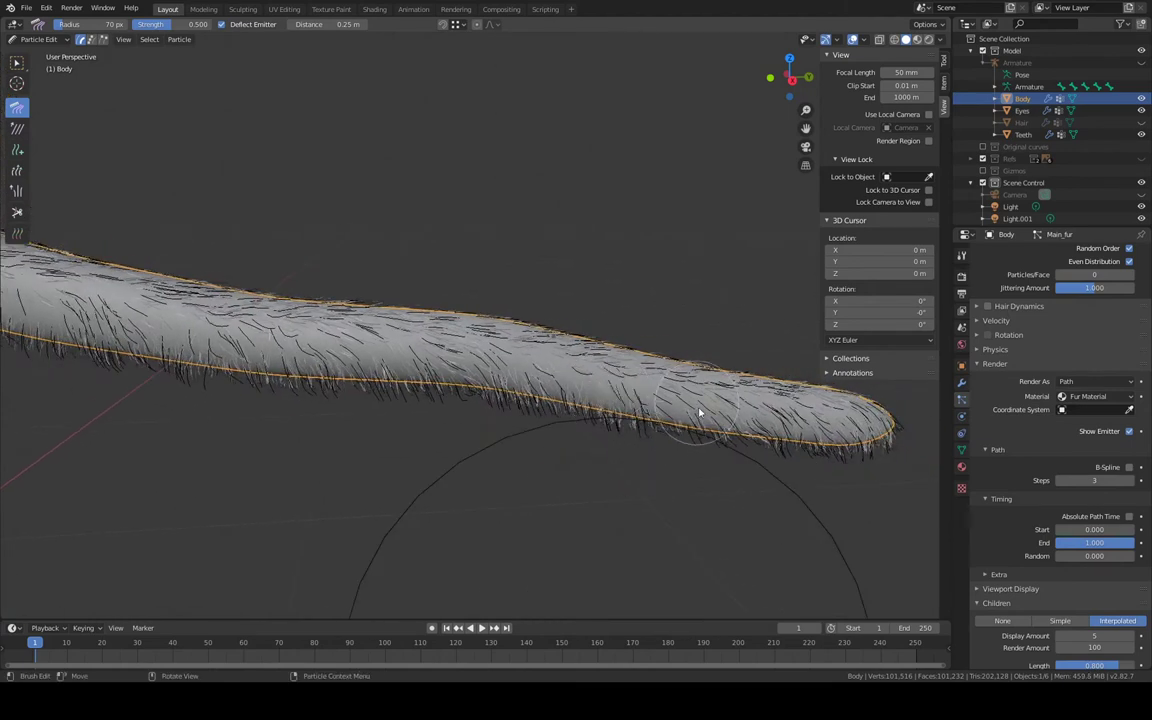
{"action": "mouse_move", "coordinate": [695, 455]}
{"action": "left_mouse_down"}
{"action": "mouse_move", "coordinate": [751, 442]}
{"action": "mouse_move", "coordinate": [577, 402]}
{"action": "mouse_move", "coordinate": [566, 450]}
{"action": "mouse_move", "coordinate": [627, 419]}
{"action": "left_mouse_up"}
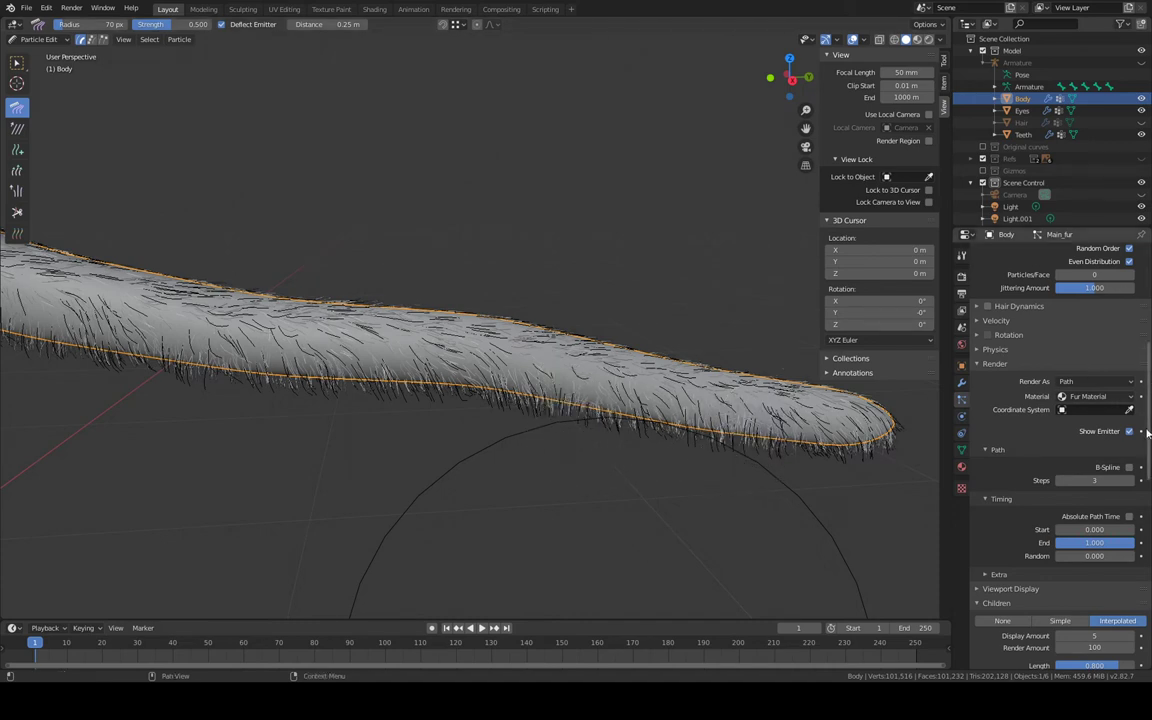
Show Tail_fur in the viewport, make it the active system, and inspect the tail hairs.
{"action": "scroll", "coordinate": [1148, 300], "scroll_direction": "up", "scroll_amount": 6}
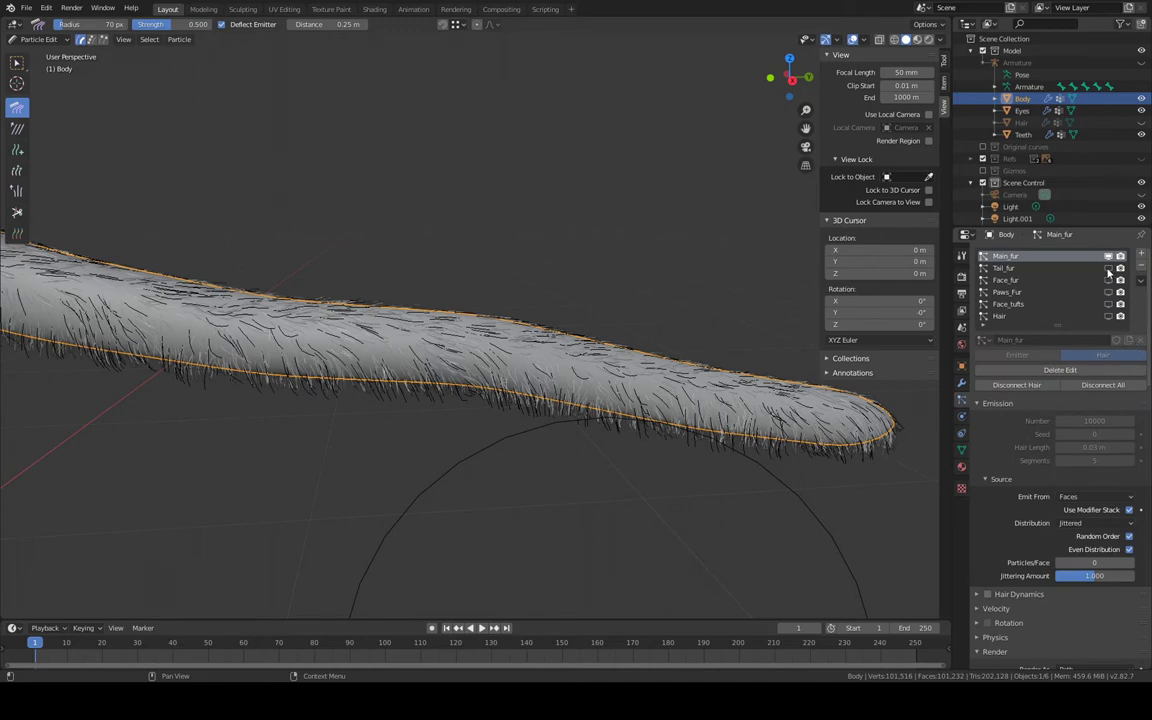
{"action": "left_click", "coordinate": [1108, 269]}
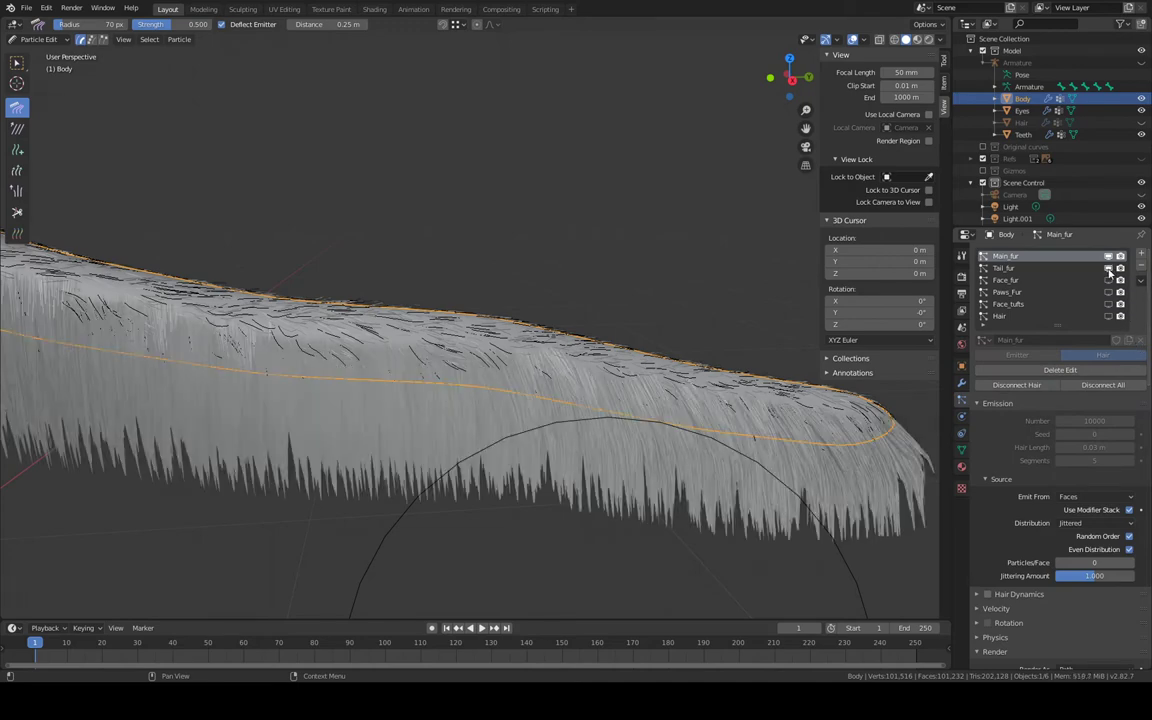
{"action": "left_click", "coordinate": [1025, 269]}
{"action": "mouse_move", "coordinate": [792, 265]}
{"action": "middle_mouse_down"}
{"action": "mouse_move", "coordinate": [730, 290]}
{"action": "mouse_move", "coordinate": [853, 320]}
{"action": "middle_mouse_up"}
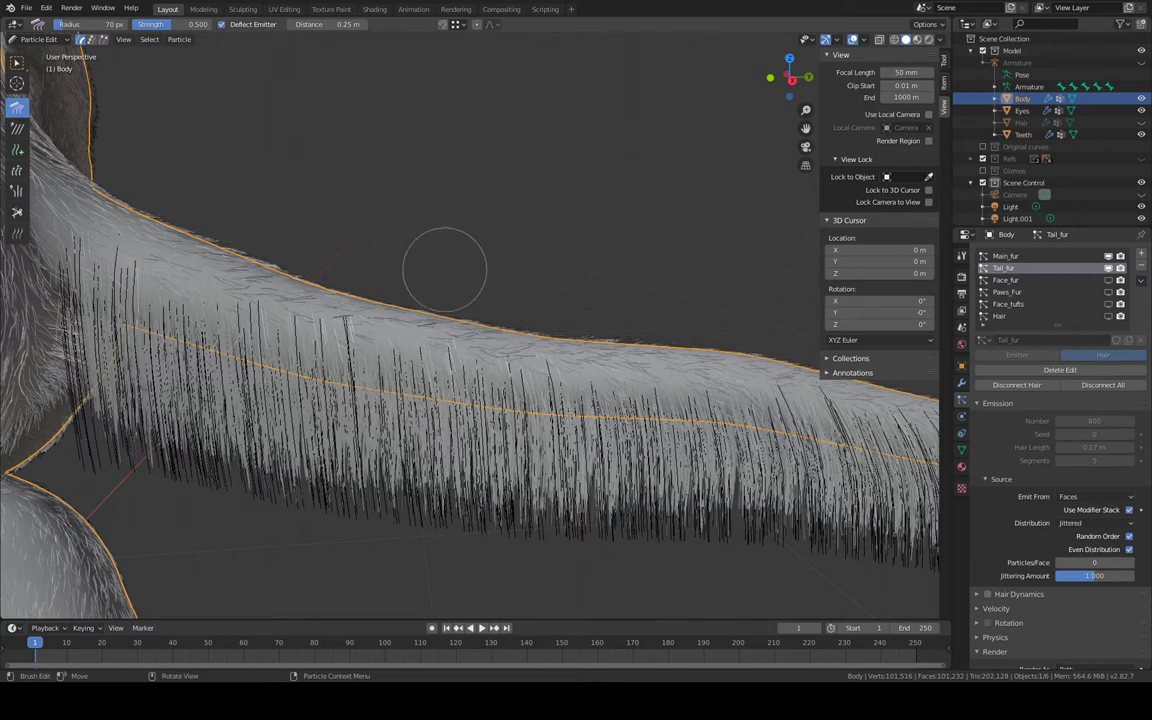
{"action": "mouse_move", "coordinate": [522, 257]}
{"action": "middle_mouse_down"}
{"action": "mouse_move", "coordinate": [327, 236]}
{"action": "mouse_move", "coordinate": [329, 226]}
{"action": "mouse_move", "coordinate": [404, 247]}
{"action": "middle_mouse_up"}
{"action": "middle_click_drag", "start_coordinate": [548, 260], "coordinate": [648, 280]}
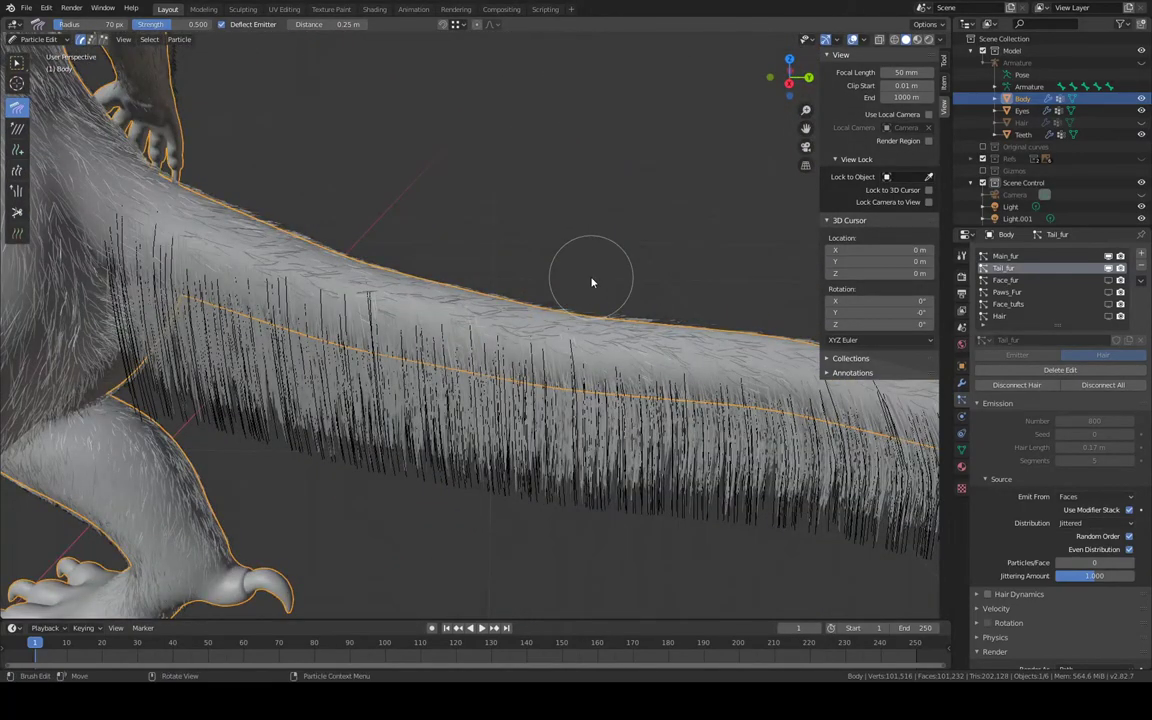
{"action": "mouse_move", "coordinate": [594, 249]}
{"action": "middle_mouse_down"}
{"action": "mouse_move", "coordinate": [563, 234]}
{"action": "mouse_move", "coordinate": [601, 229]}
{"action": "middle_mouse_up"}
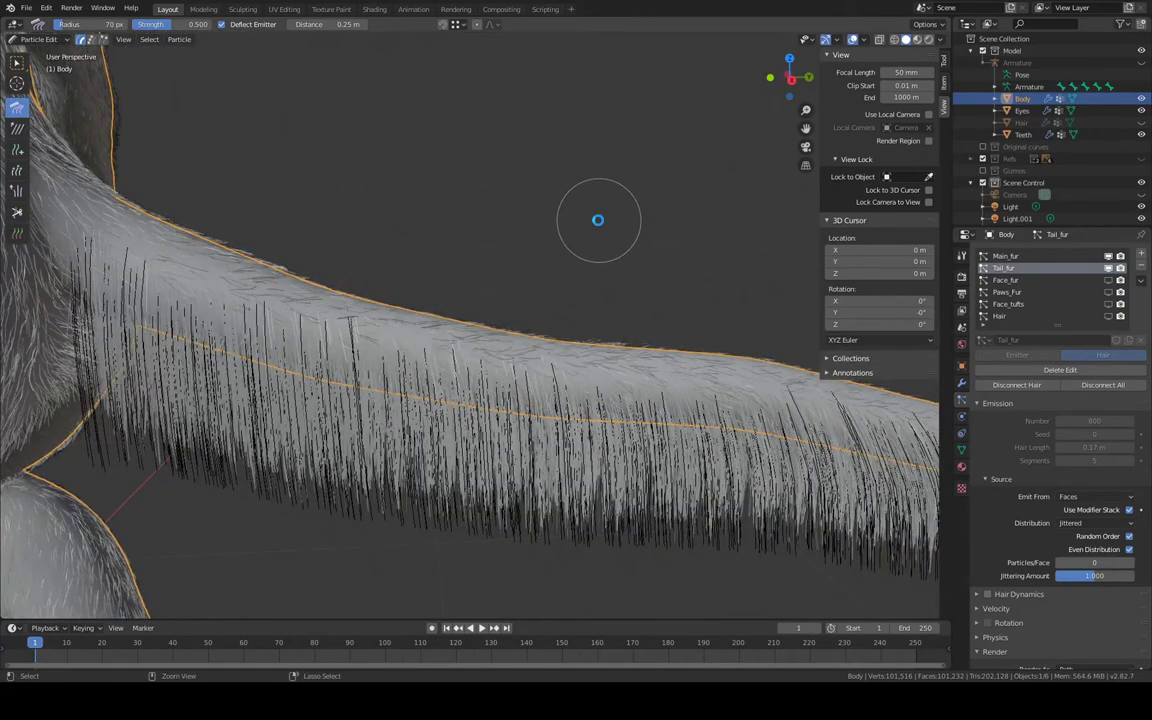
Save the file and delete Tail_fur's particle edit, confirming the loss.
{"action": "key", "text": "ctrl+s"}
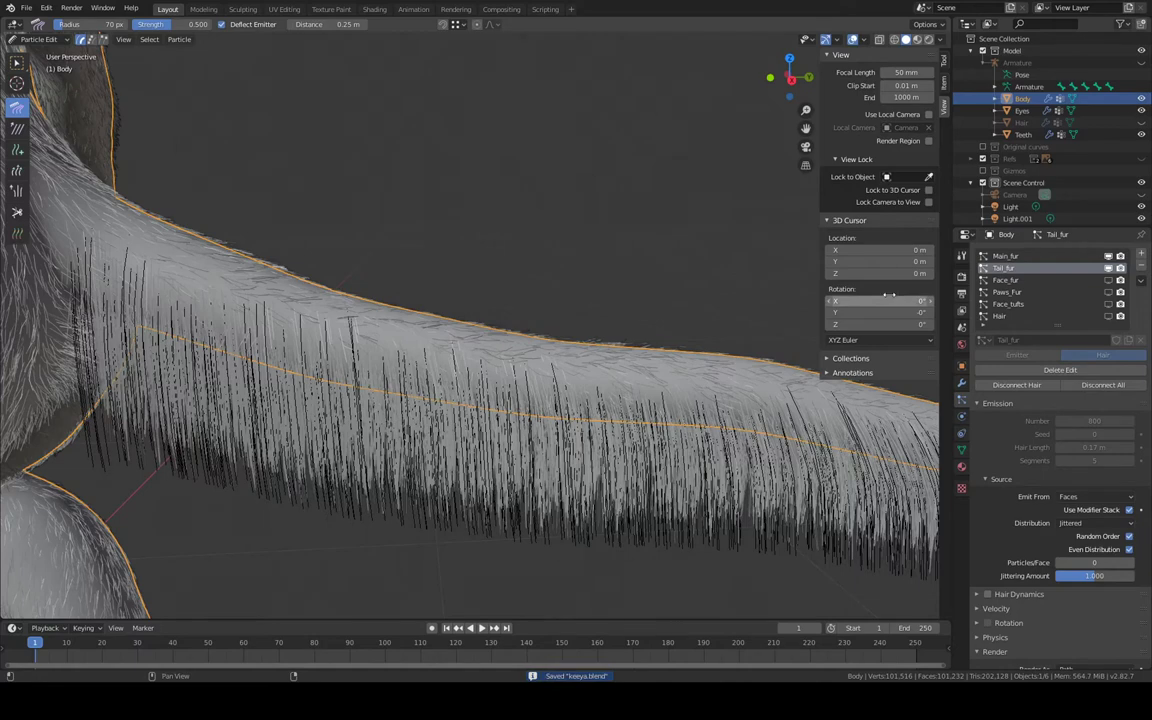
{"action": "left_click", "coordinate": [1085, 371]}
{"action": "left_click", "coordinate": [1085, 371]}
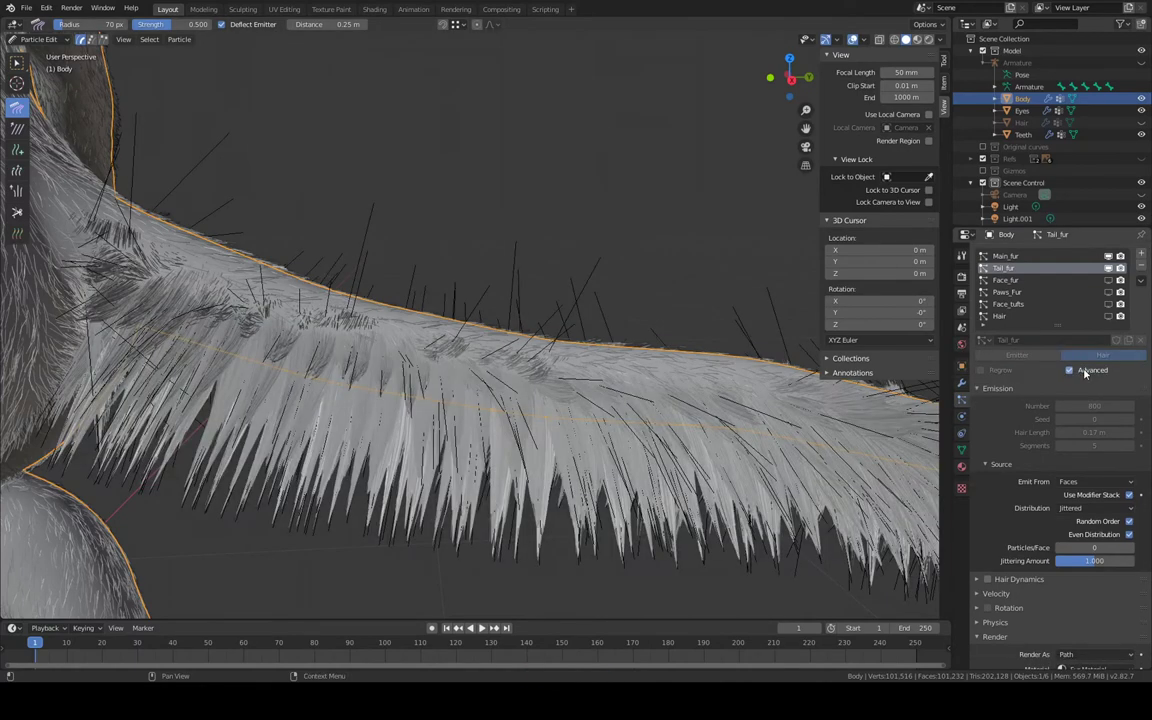
{"action": "middle_click_drag", "start_coordinate": [836, 327], "coordinate": [660, 318]}
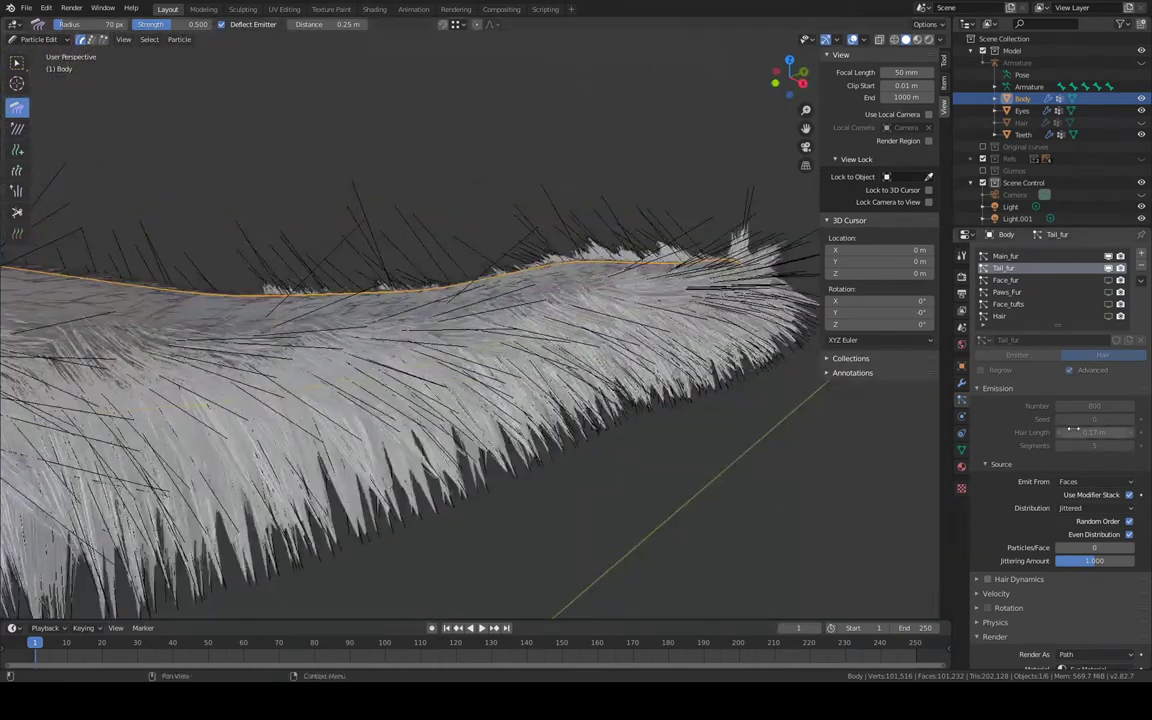
Switch to Object Mode and set Tail_fur's Emission Number to 100.
{"action": "left_click", "coordinate": [38, 39]}
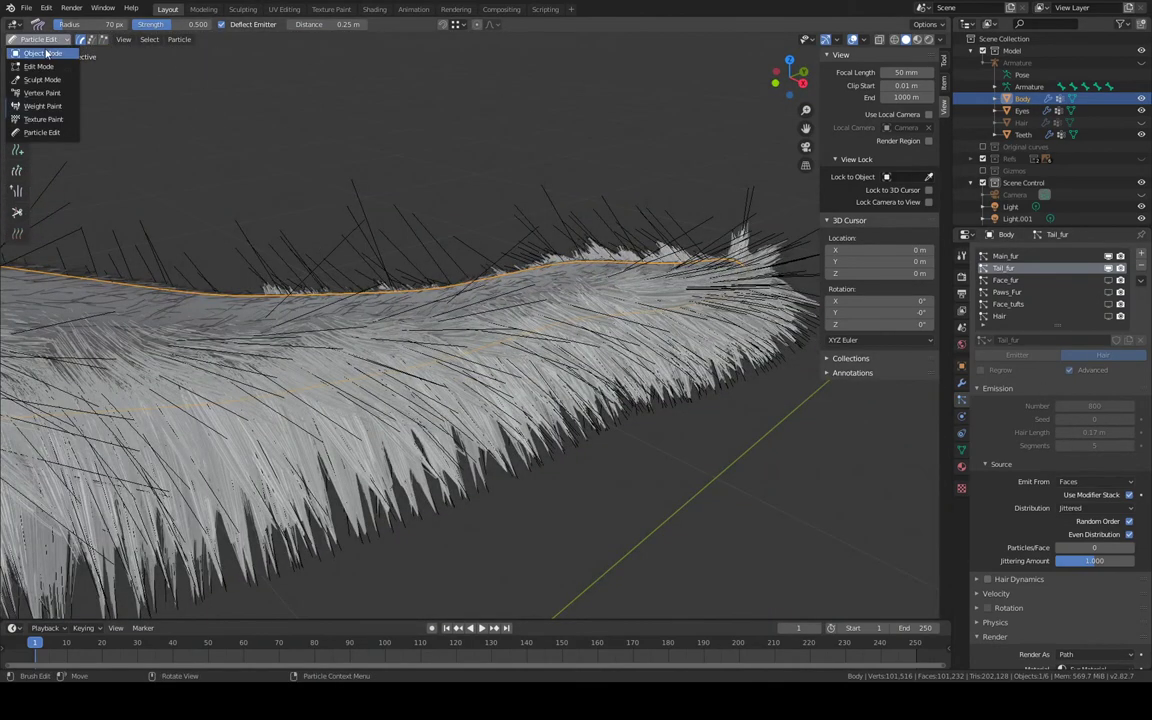
{"action": "left_click", "coordinate": [44, 52]}
{"action": "left_click", "coordinate": [1116, 405]}
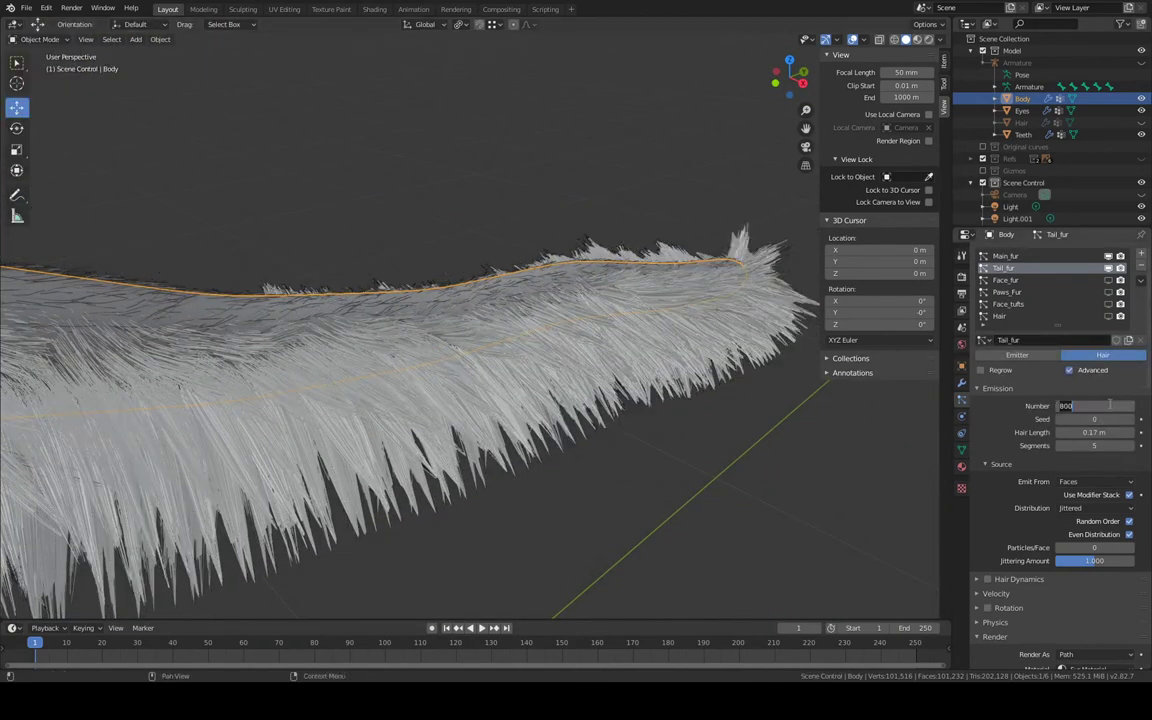
{"action": "type", "text": "1"}
{"action": "key", "text": "Return"}
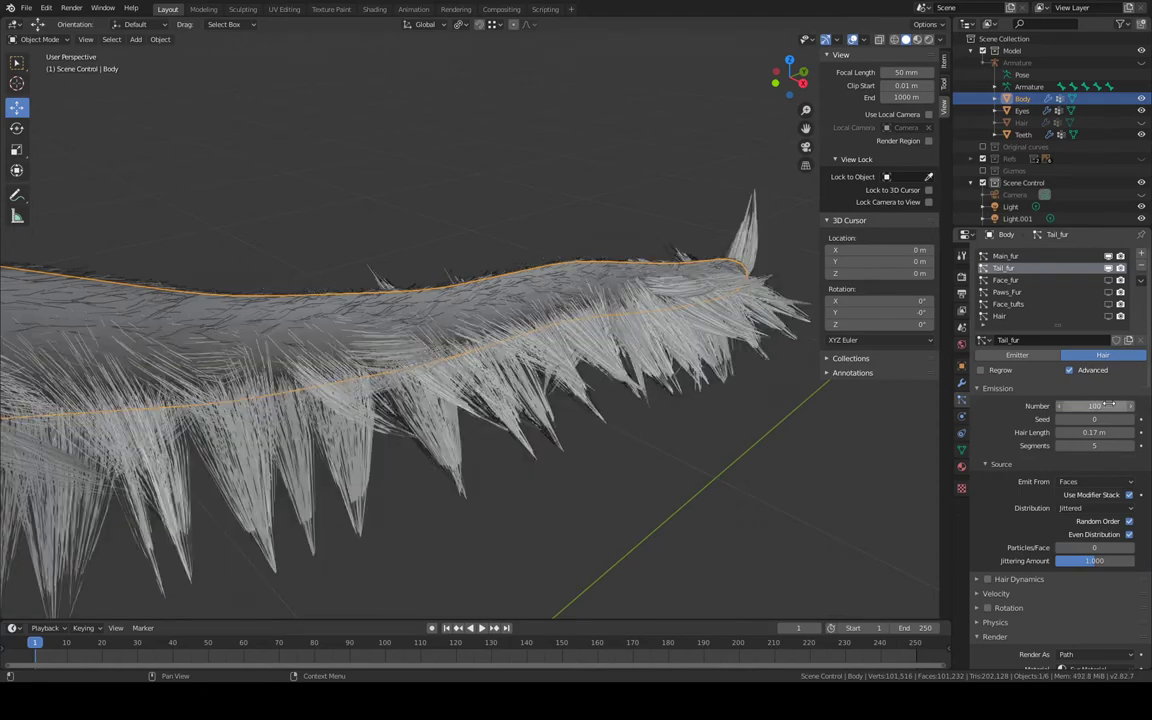
{"action": "mouse_move", "coordinate": [390, 270]}
{"action": "middle_mouse_down"}
{"action": "mouse_move", "coordinate": [411, 281]}
{"action": "mouse_move", "coordinate": [407, 247]}
{"action": "mouse_move", "coordinate": [514, 259]}
{"action": "mouse_move", "coordinate": [473, 227]}
{"action": "mouse_move", "coordinate": [463, 248]}
{"action": "mouse_move", "coordinate": [529, 252]}
{"action": "mouse_move", "coordinate": [327, 200]}
{"action": "mouse_move", "coordinate": [314, 231]}
{"action": "mouse_move", "coordinate": [493, 266]}
{"action": "mouse_move", "coordinate": [505, 285]}
{"action": "middle_mouse_up"}
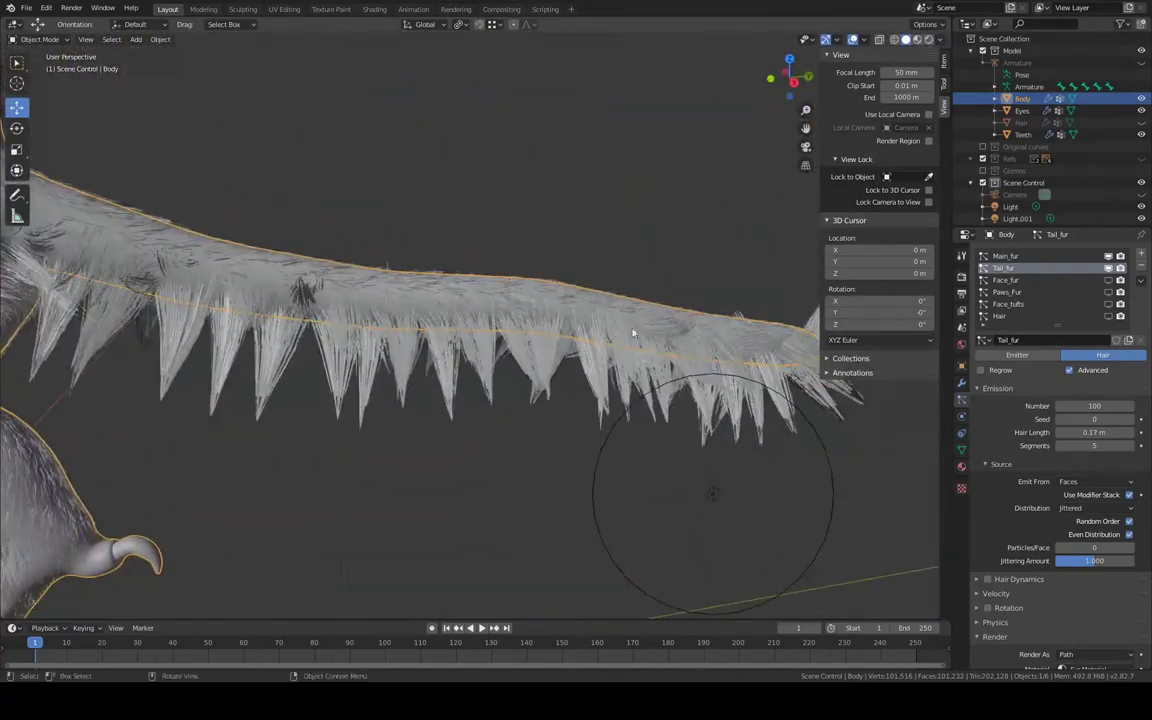
Set the tail fur's displayed child hairs to 200.
{"action": "scroll", "coordinate": [1088, 531], "scroll_direction": "down", "scroll_amount": 5}
{"action": "scroll", "coordinate": [1088, 531], "scroll_direction": "down", "scroll_amount": 5}
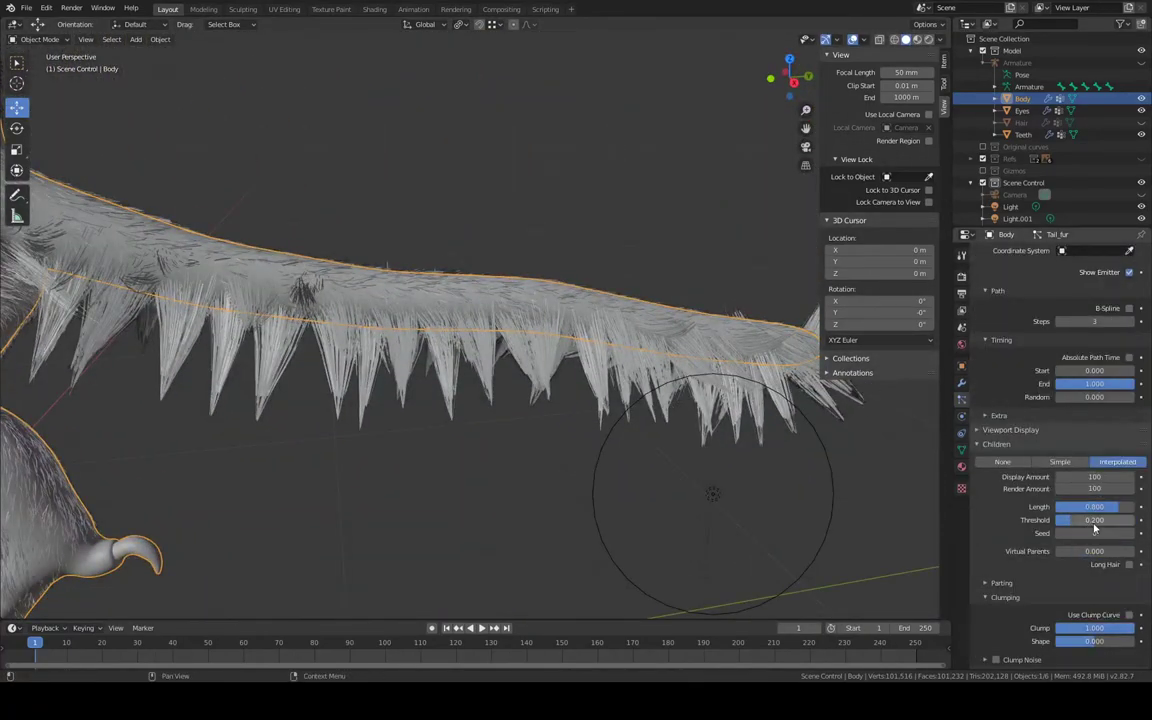
{"action": "left_click", "coordinate": [1088, 476]}
{"action": "type", "text": "200"}
{"action": "key", "text": "Return"}
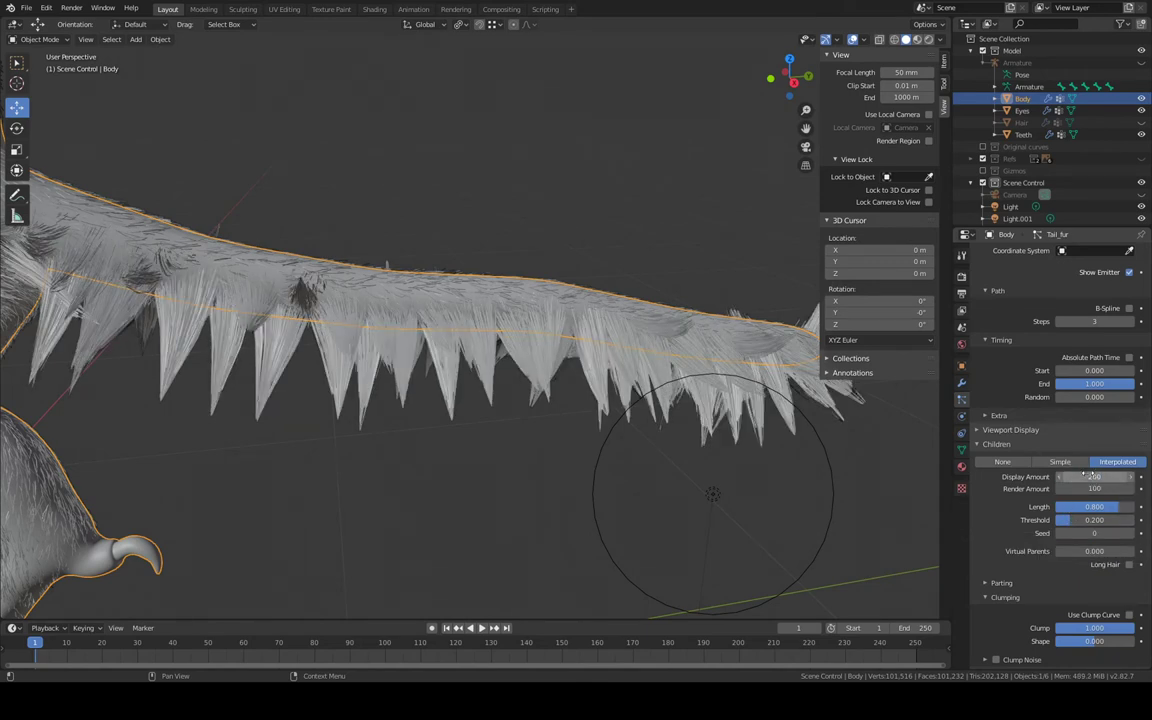
Compare Clump at 0.800 and 0, then settle on 0.400.
{"action": "scroll", "coordinate": [1110, 530], "scroll_direction": "down", "scroll_amount": 2}
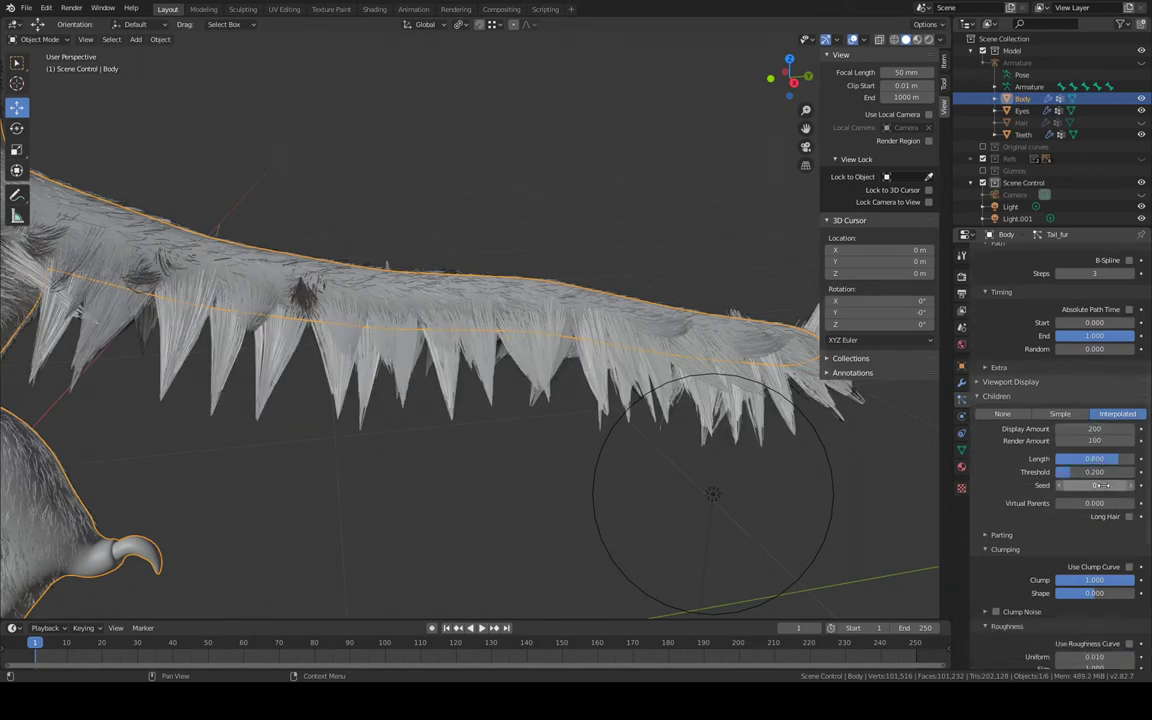
{"action": "left_click", "coordinate": [1114, 580]}
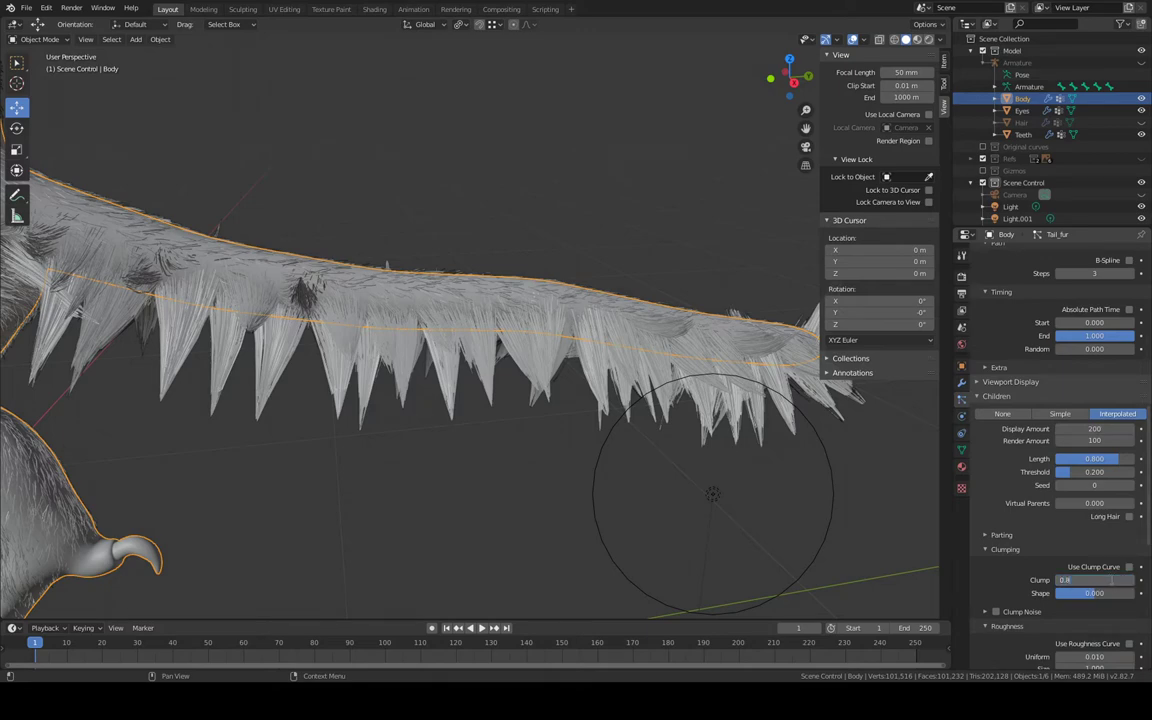
{"action": "type", "text": "0.800"}
{"action": "key", "text": "Return"}
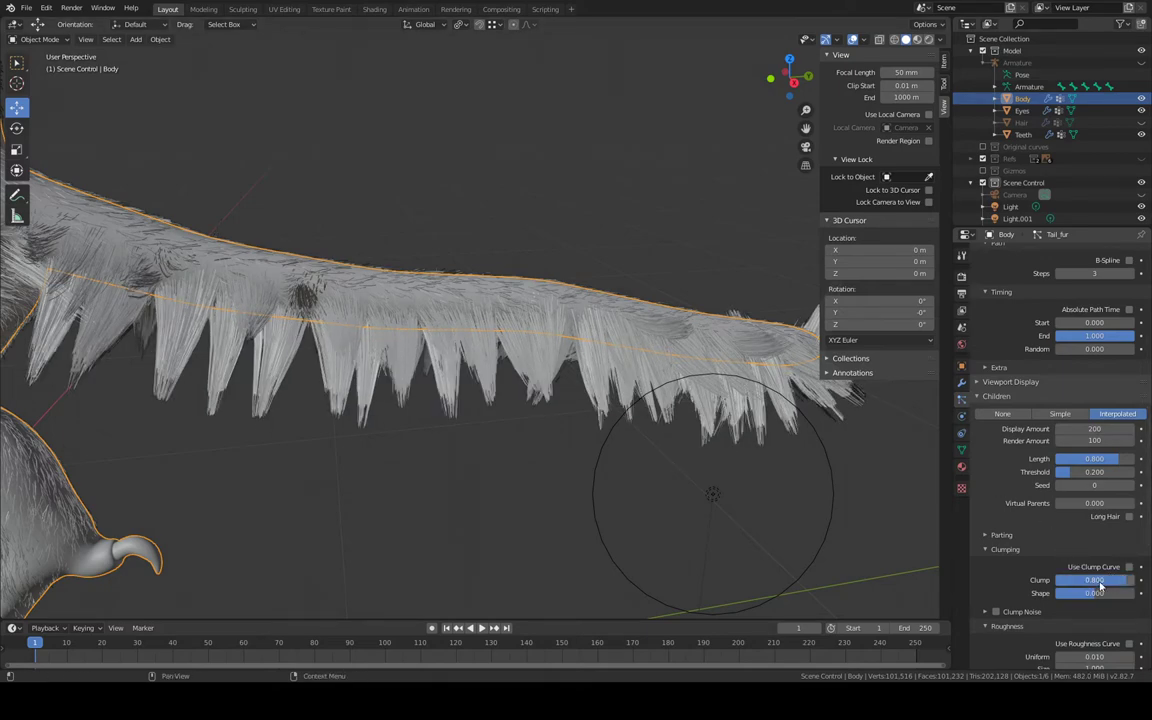
{"action": "middle_click_drag", "start_coordinate": [640, 400], "coordinate": [720, 440]}
{"action": "left_click", "coordinate": [1093, 580]}
{"action": "type", "text": "0"}
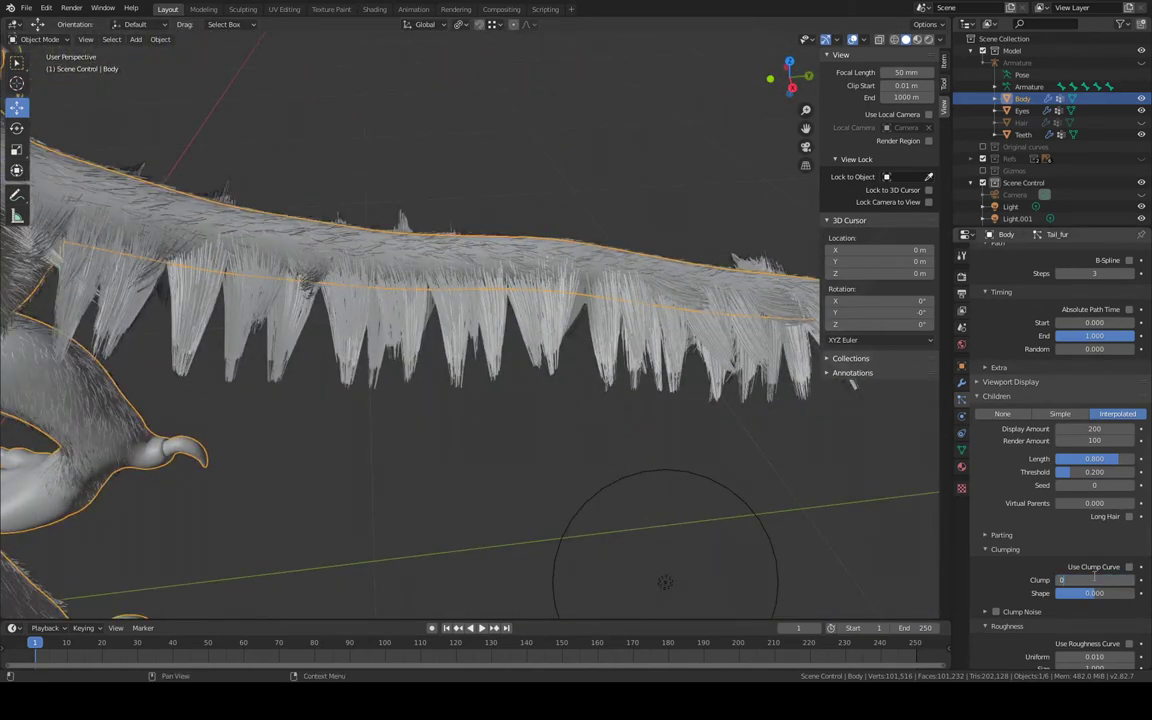
{"action": "key", "text": "Return"}
{"action": "left_click", "coordinate": [1109, 581]}
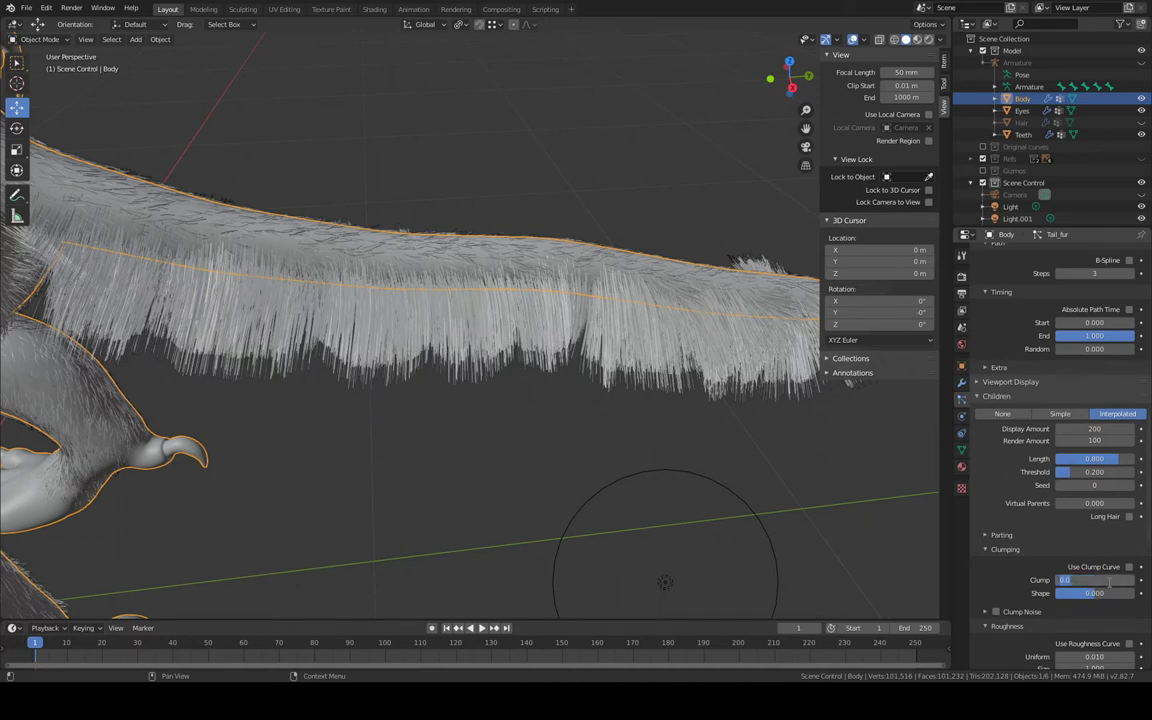
{"action": "key", "text": "Return"}
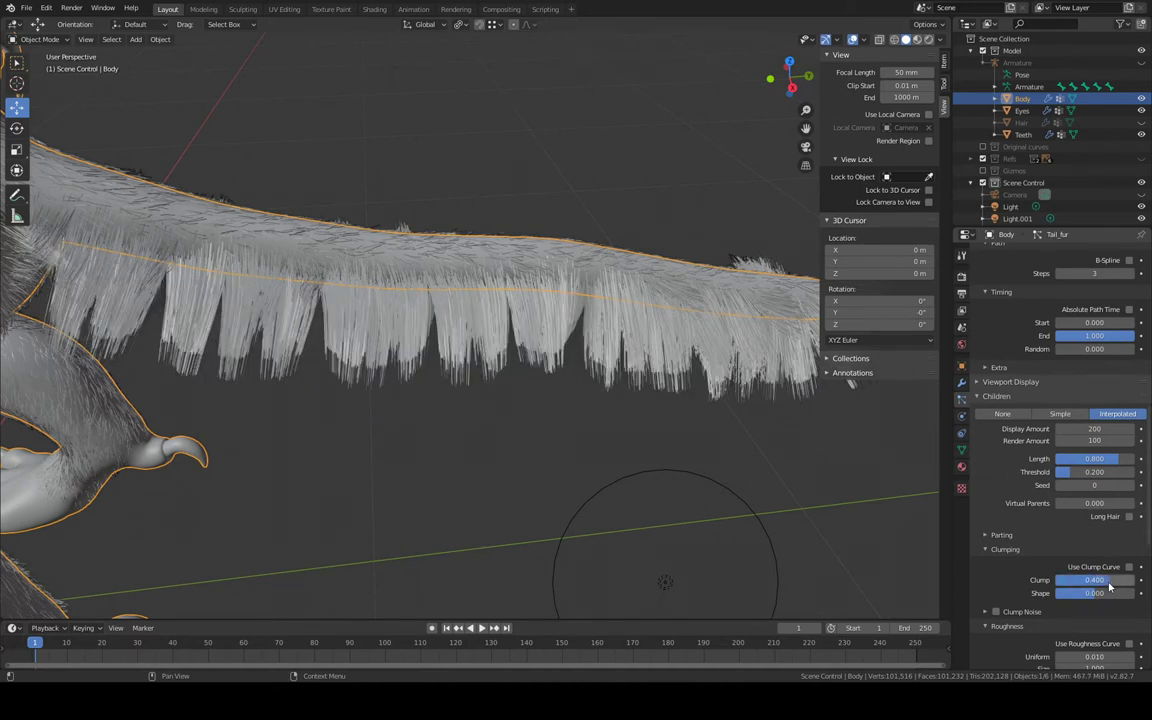
{"action": "left_click", "coordinate": [1109, 584]}
{"action": "key", "text": "Return"}
{"action": "mouse_move", "coordinate": [570, 404]}
{"action": "middle_mouse_down"}
{"action": "mouse_move", "coordinate": [746, 442]}
{"action": "mouse_move", "coordinate": [627, 391]}
{"action": "mouse_move", "coordinate": [712, 399]}
{"action": "mouse_move", "coordinate": [770, 446]}
{"action": "mouse_move", "coordinate": [776, 483]}
{"action": "mouse_move", "coordinate": [758, 486]}
{"action": "mouse_move", "coordinate": [797, 470]}
{"action": "middle_mouse_up"}
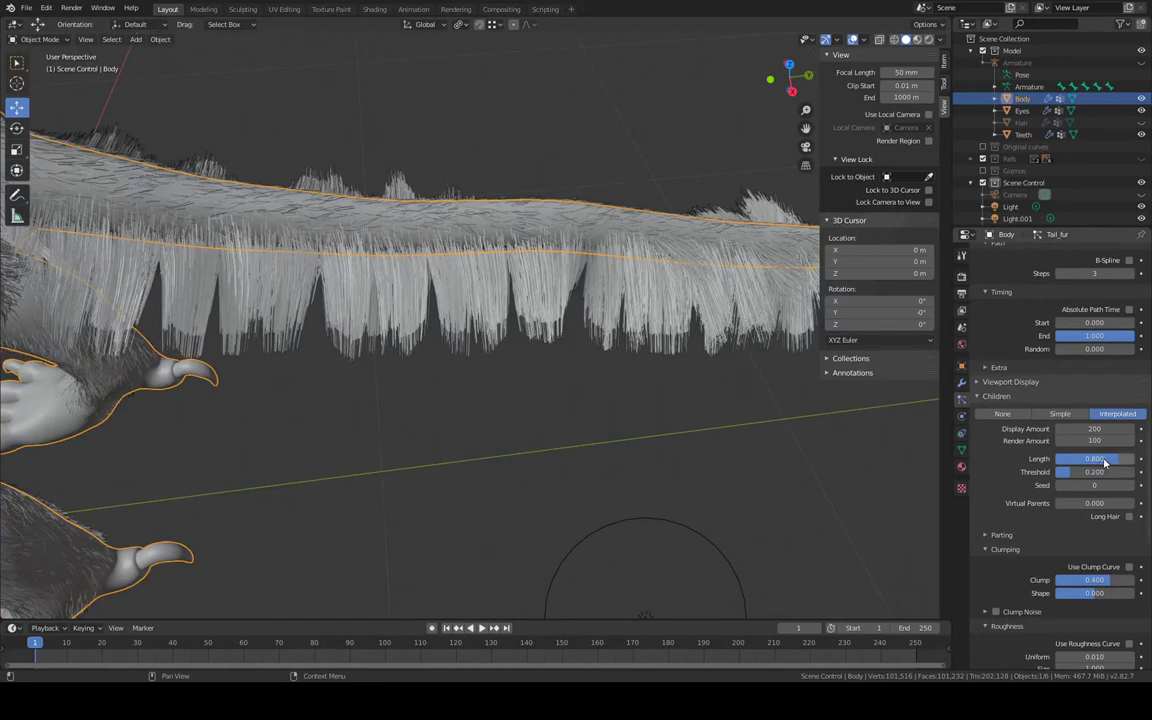
Set child Length to 0.900 and Threshold to 0.100.
{"action": "left_click_drag", "start_coordinate": [1095, 458], "coordinate": [1135, 458]}
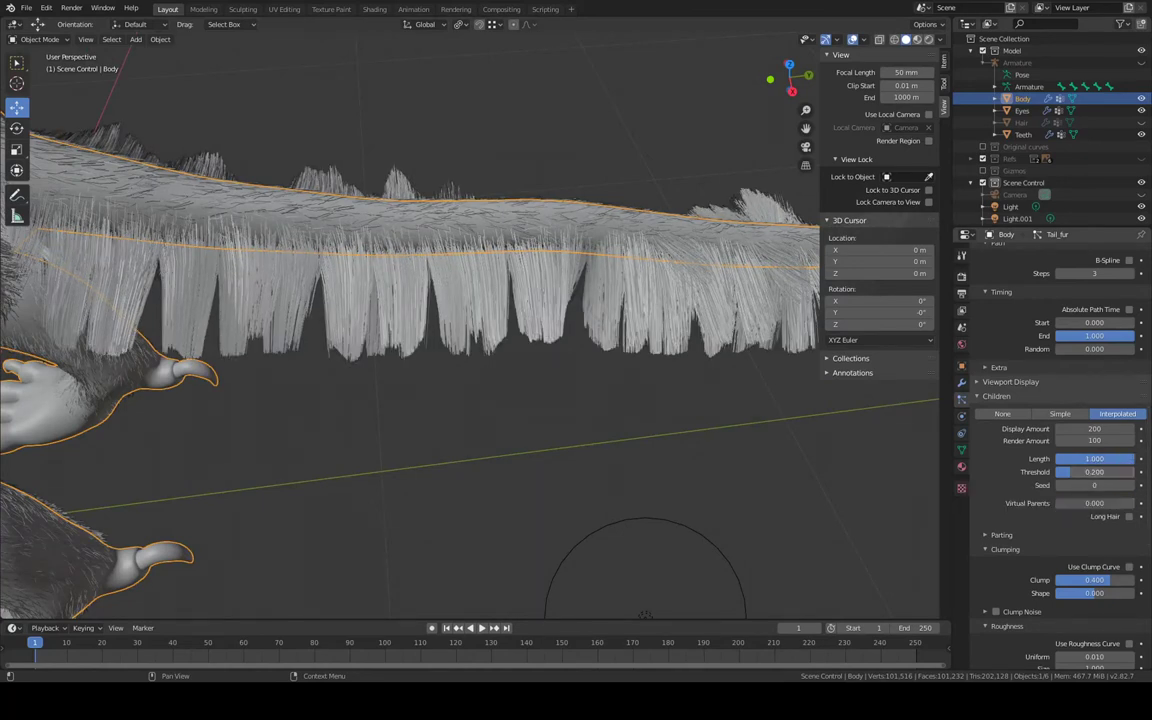
{"action": "left_click", "coordinate": [1087, 472]}
{"action": "left_click", "coordinate": [1113, 458]}
{"action": "type", "text": "0.9"}
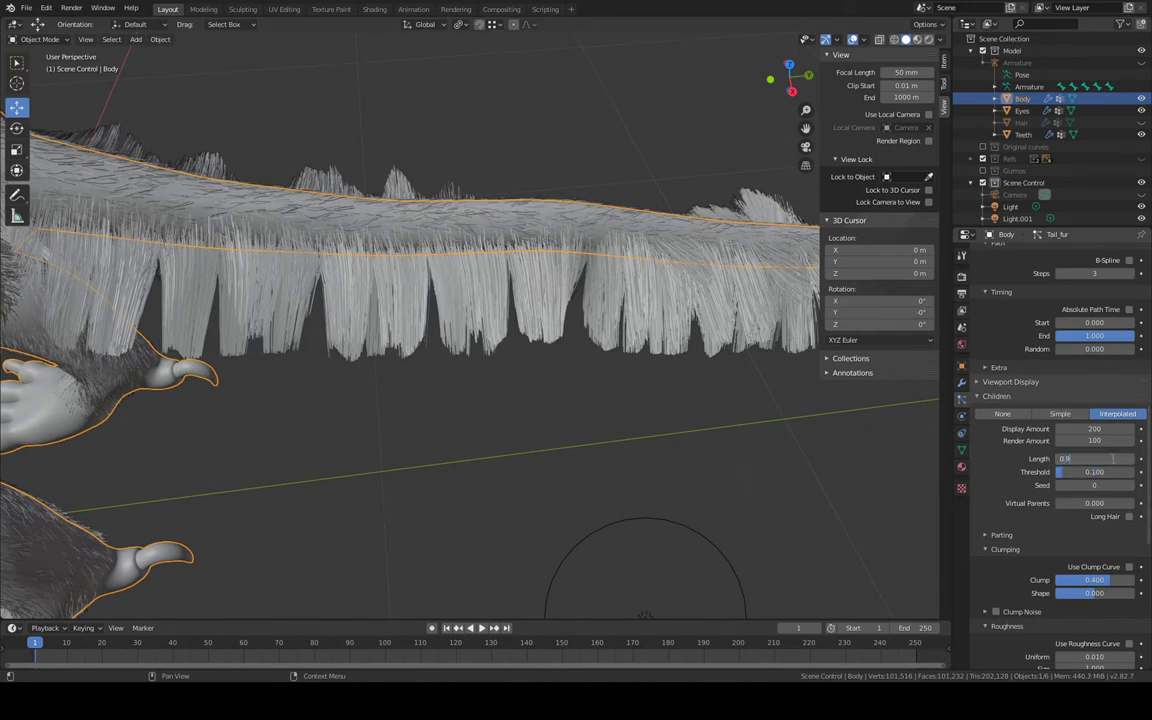
{"action": "key", "text": "Return"}
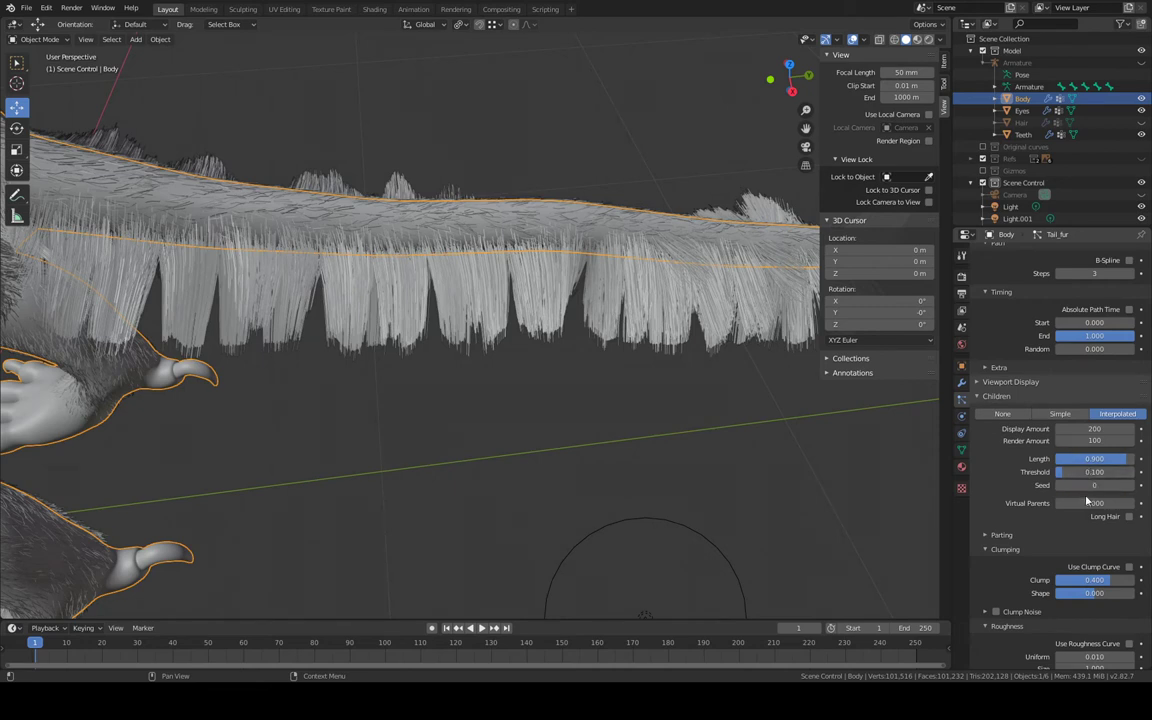
Raise the Tail_fur child Clump value to 0.6.
{"action": "scroll", "coordinate": [1095, 495], "scroll_direction": "down", "scroll_amount": 1}
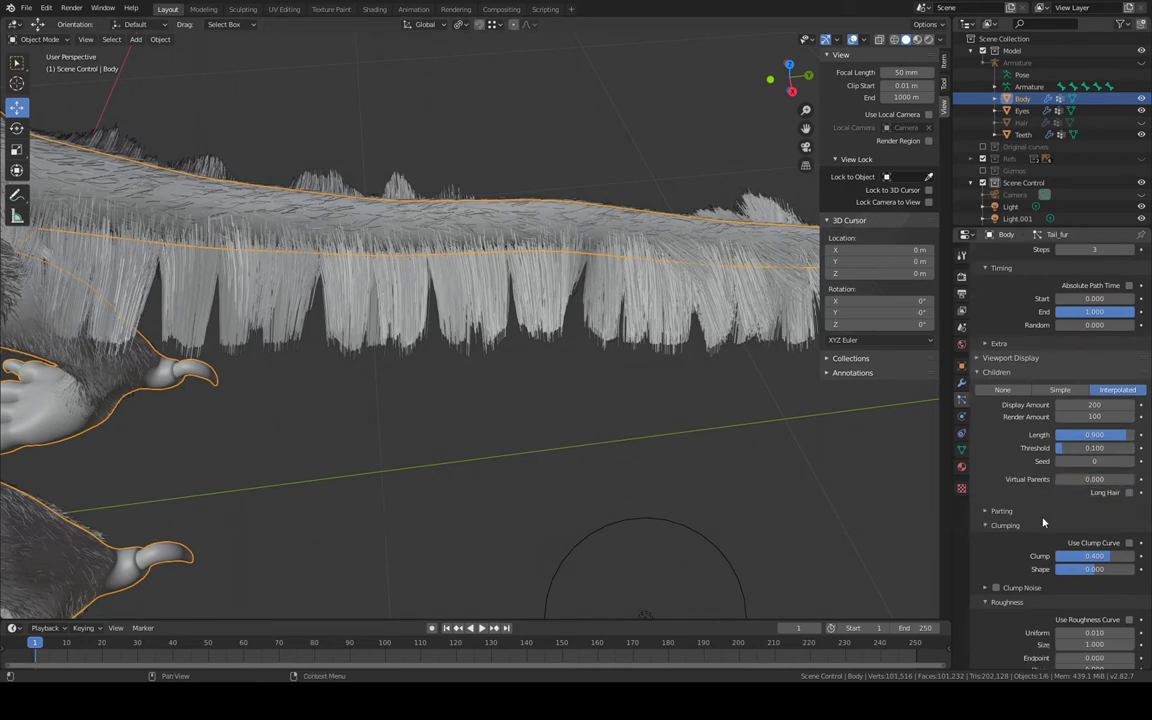
{"action": "scroll", "coordinate": [1095, 495], "scroll_direction": "down", "scroll_amount": 1}
{"action": "scroll", "coordinate": [1097, 492], "scroll_direction": "down", "scroll_amount": 1}
{"action": "left_click", "coordinate": [1097, 489]}
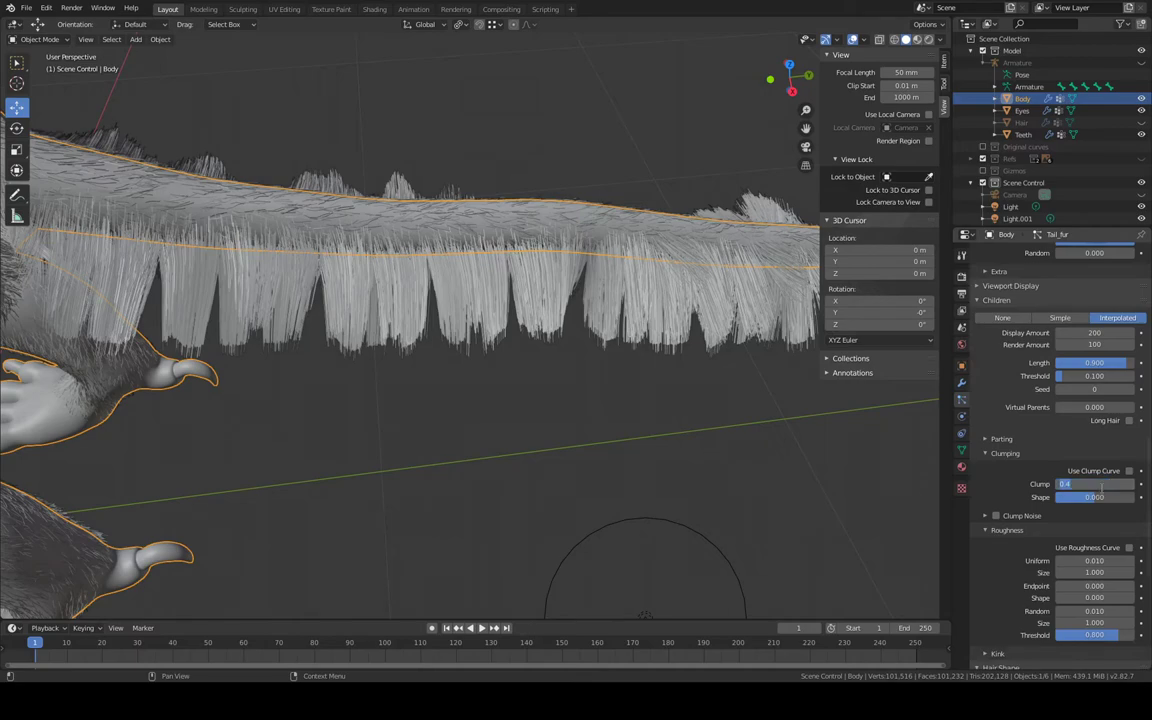
{"action": "key", "text": "Return"}
{"action": "mouse_move", "coordinate": [250, 300]}
{"action": "middle_mouse_down"}
{"action": "mouse_move", "coordinate": [458, 128]}
{"action": "mouse_move", "coordinate": [443, 51]}
{"action": "mouse_move", "coordinate": [427, 82]}
{"action": "mouse_move", "coordinate": [334, 147]}
{"action": "mouse_move", "coordinate": [229, 185]}
{"action": "mouse_move", "coordinate": [175, 237]}
{"action": "mouse_move", "coordinate": [530, 254]}
{"action": "mouse_move", "coordinate": [450, 203]}
{"action": "mouse_move", "coordinate": [468, 200]}
{"action": "middle_mouse_up"}
Set Tail_fur's roughness Random value to 0.01.
{"action": "scroll", "coordinate": [494, 243], "scroll_direction": "down", "scroll_amount": 1}
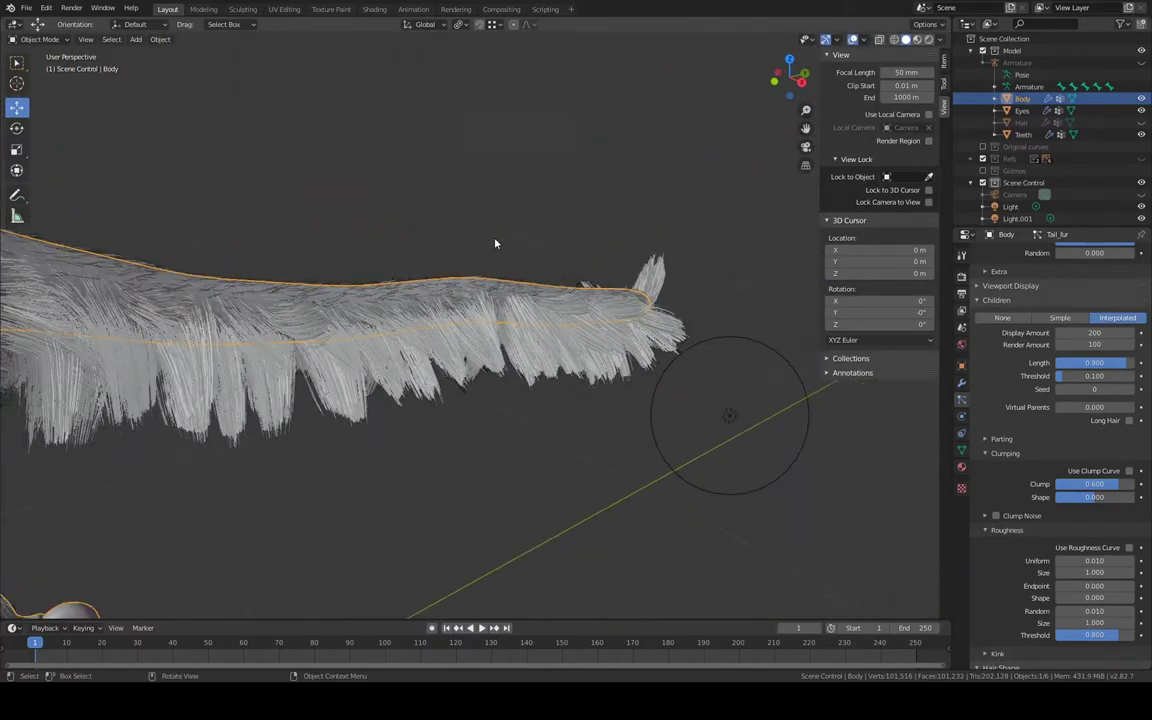
{"action": "scroll", "coordinate": [494, 243], "scroll_direction": "down", "scroll_amount": 2}
{"action": "scroll", "coordinate": [494, 243], "scroll_direction": "up", "scroll_amount": 3}
{"action": "mouse_move", "coordinate": [494, 243]}
{"action": "middle_mouse_down"}
{"action": "mouse_move", "coordinate": [567, 303]}
{"action": "mouse_move", "coordinate": [440, 285]}
{"action": "middle_mouse_up"}
{"action": "type", "text": "0."}
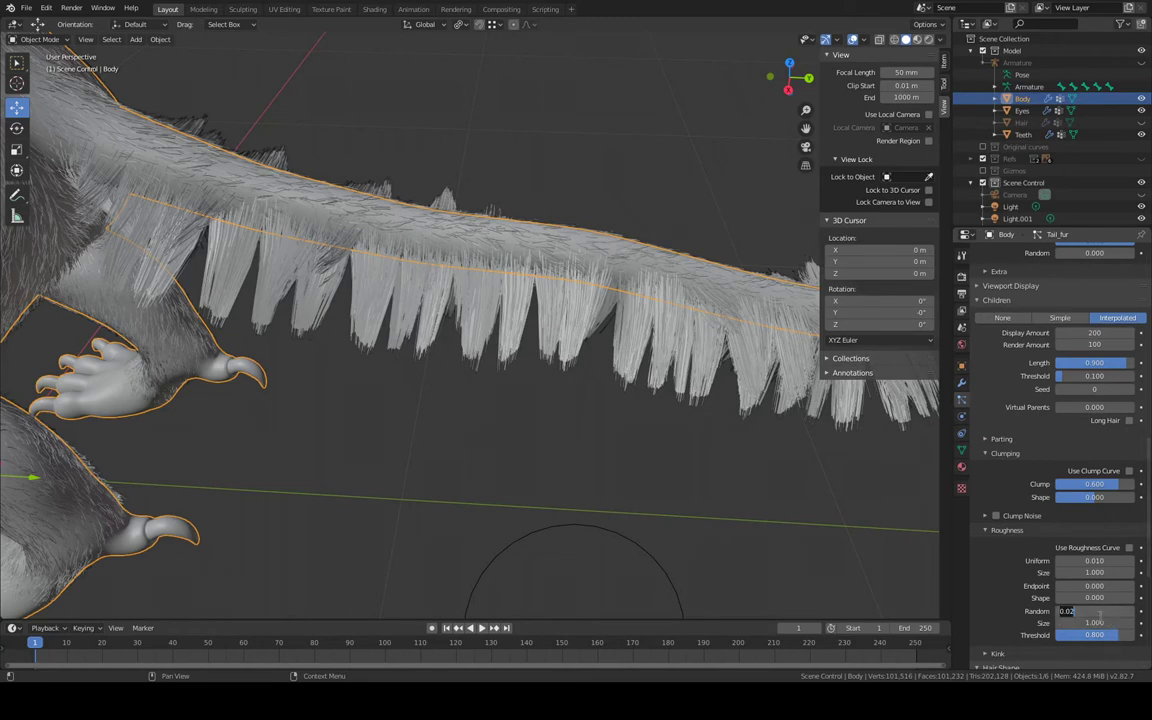
{"action": "key", "text": "BackSpace"}
{"action": "type", "text": "1"}
{"action": "key", "text": "Return"}
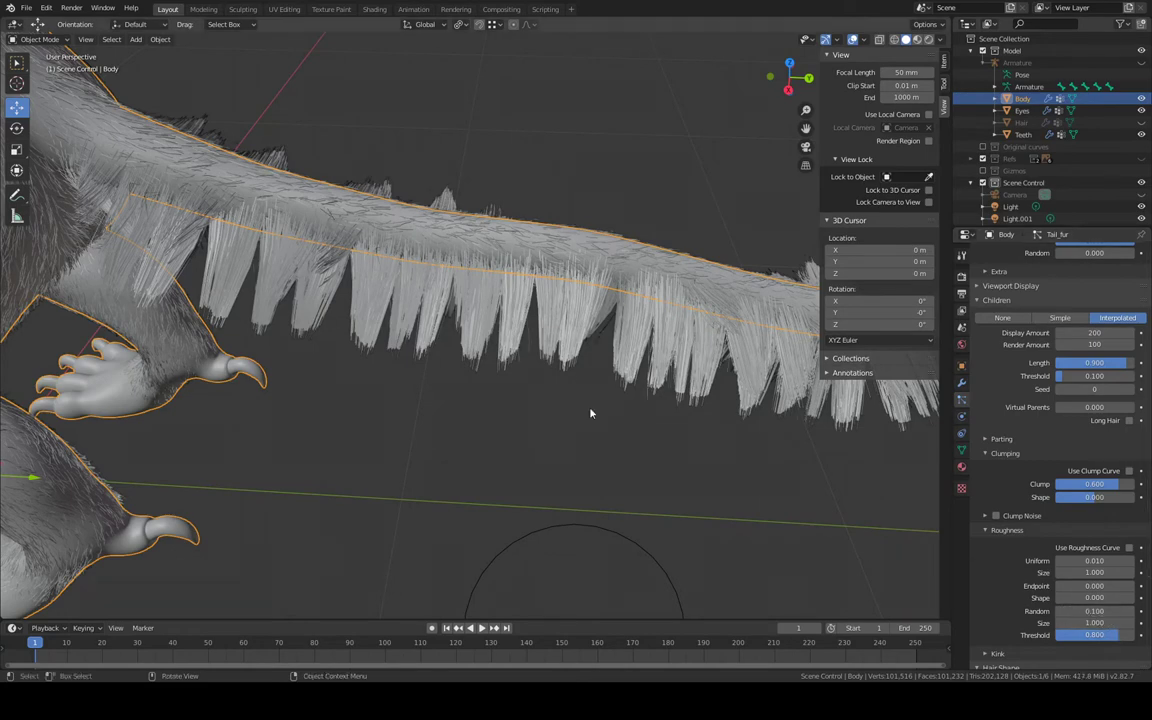
{"action": "mouse_move", "coordinate": [592, 411]}
{"action": "middle_mouse_down"}
{"action": "mouse_move", "coordinate": [617, 448]}
{"action": "mouse_move", "coordinate": [640, 440]}
{"action": "middle_mouse_up"}
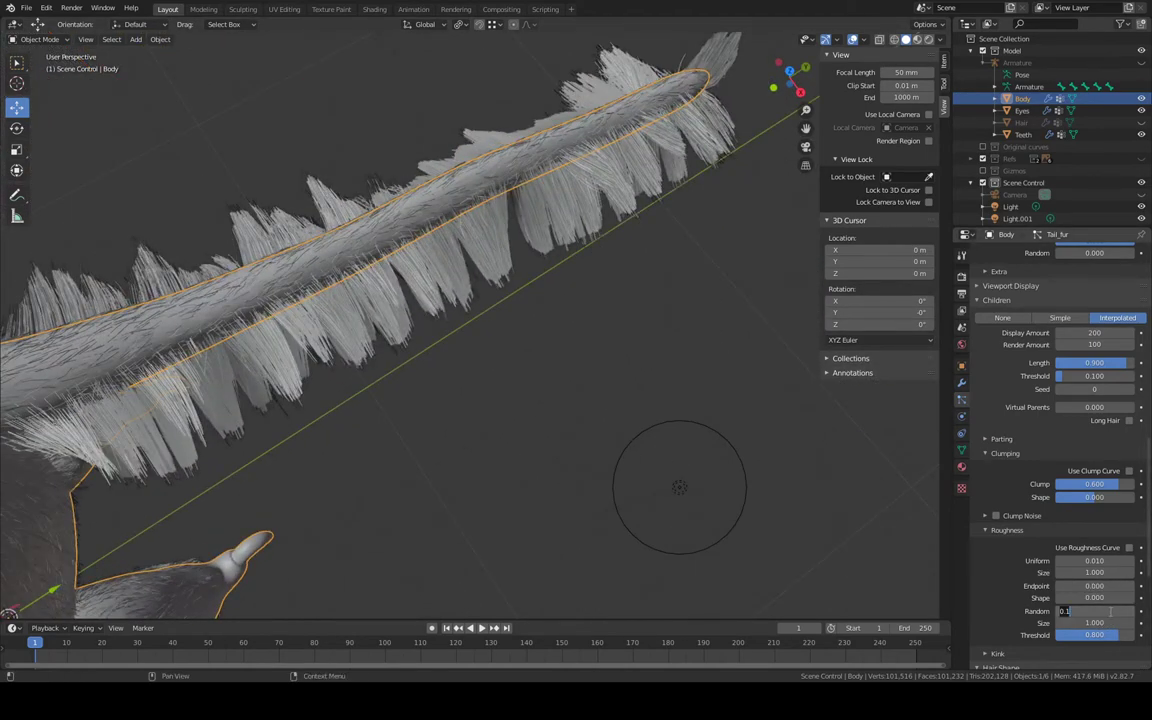
{"action": "double_click", "coordinate": [1110, 611]}
{"action": "type", "text": "0"}
{"action": "key", "text": "Return"}
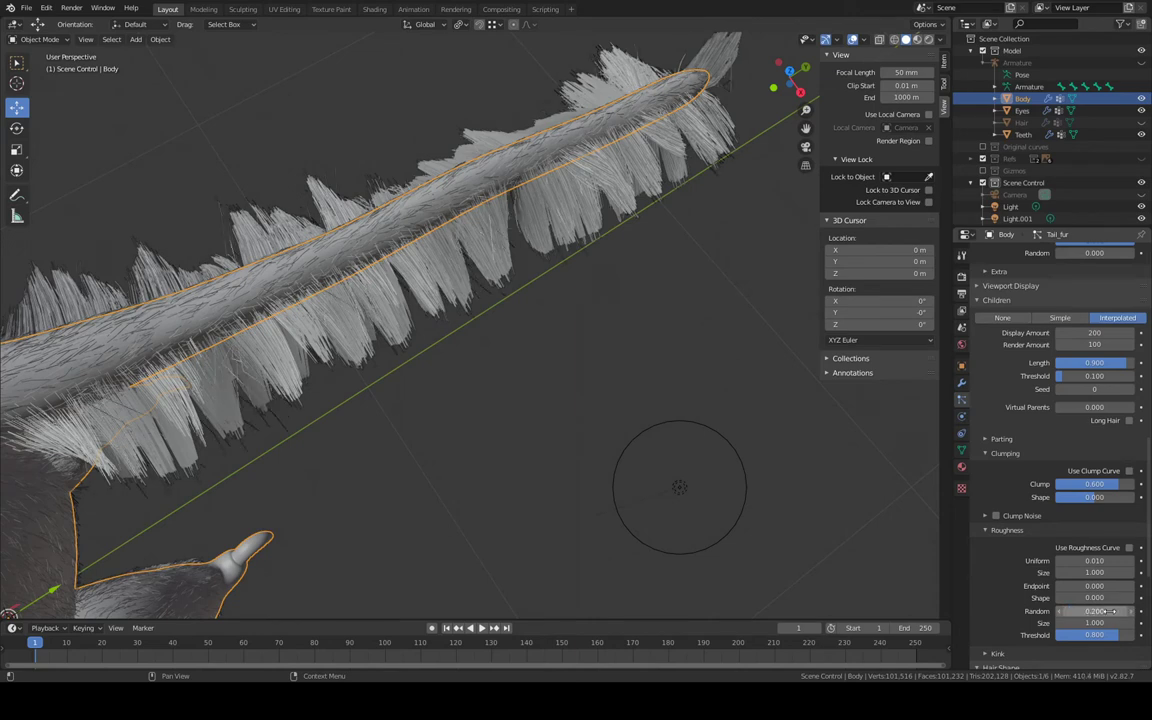
{"action": "double_click", "coordinate": [1112, 611]}
{"action": "type", "text": "0."}
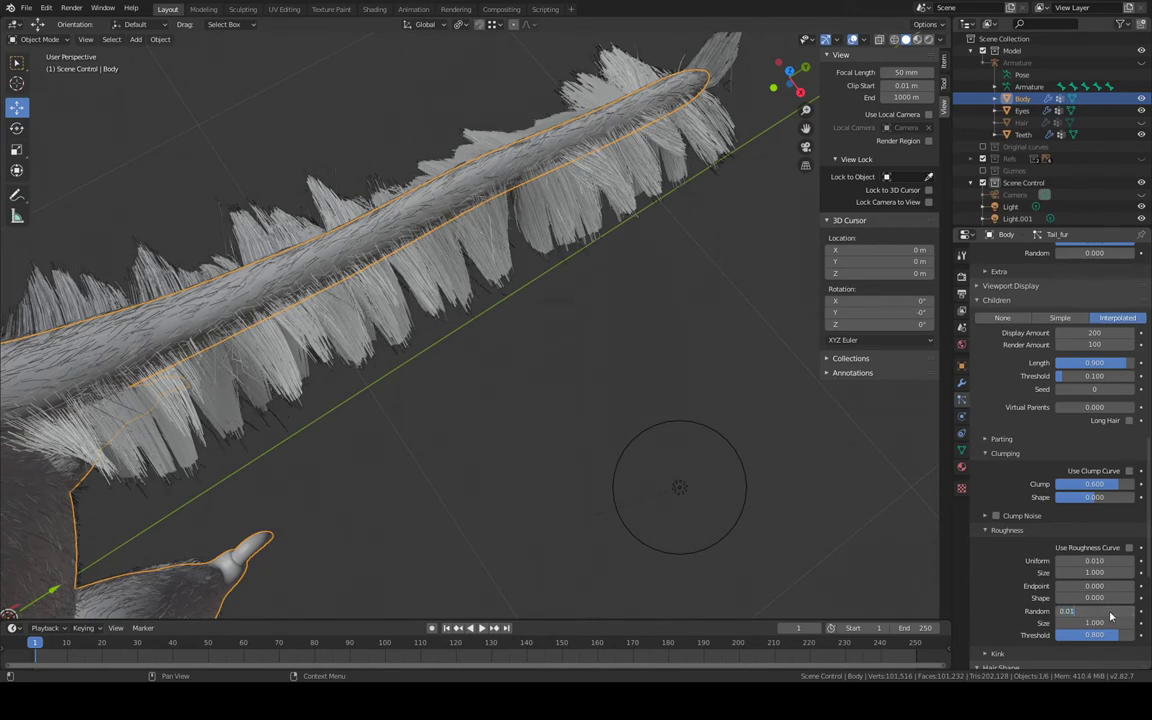
{"action": "key", "text": "Return"}
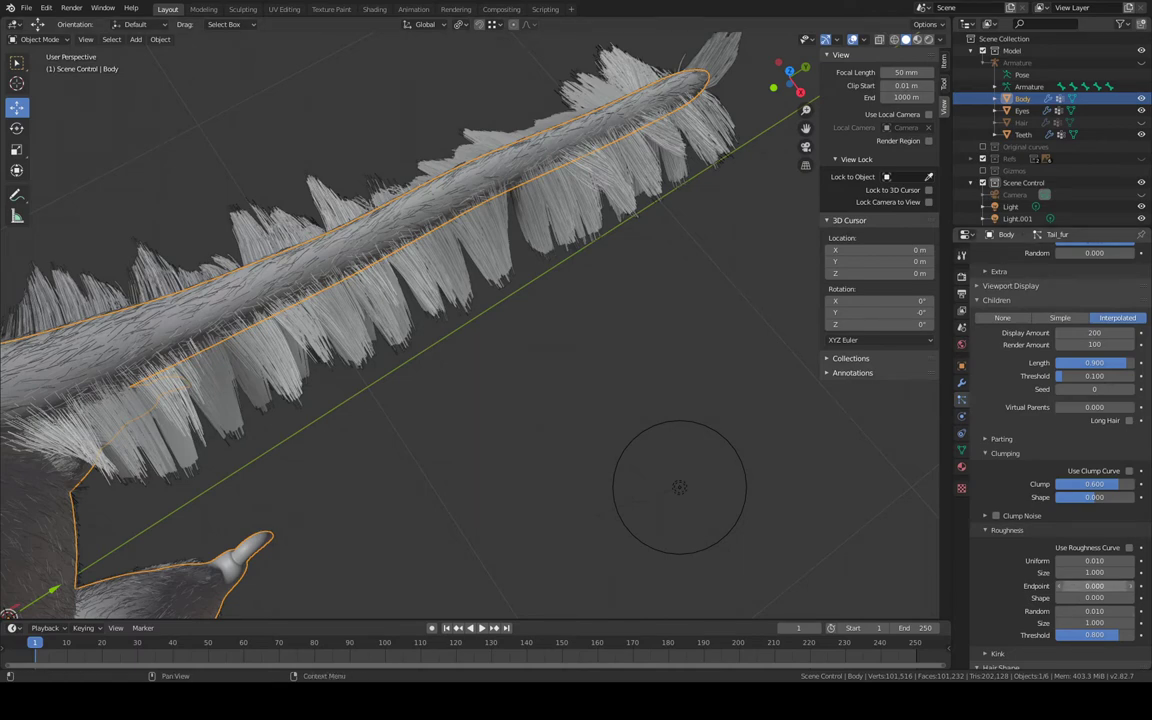
Set Tail_fur's roughness Endpoint value to 0.01.
{"action": "left_click_drag", "start_coordinate": [1094, 586], "coordinate": [1085, 587]}
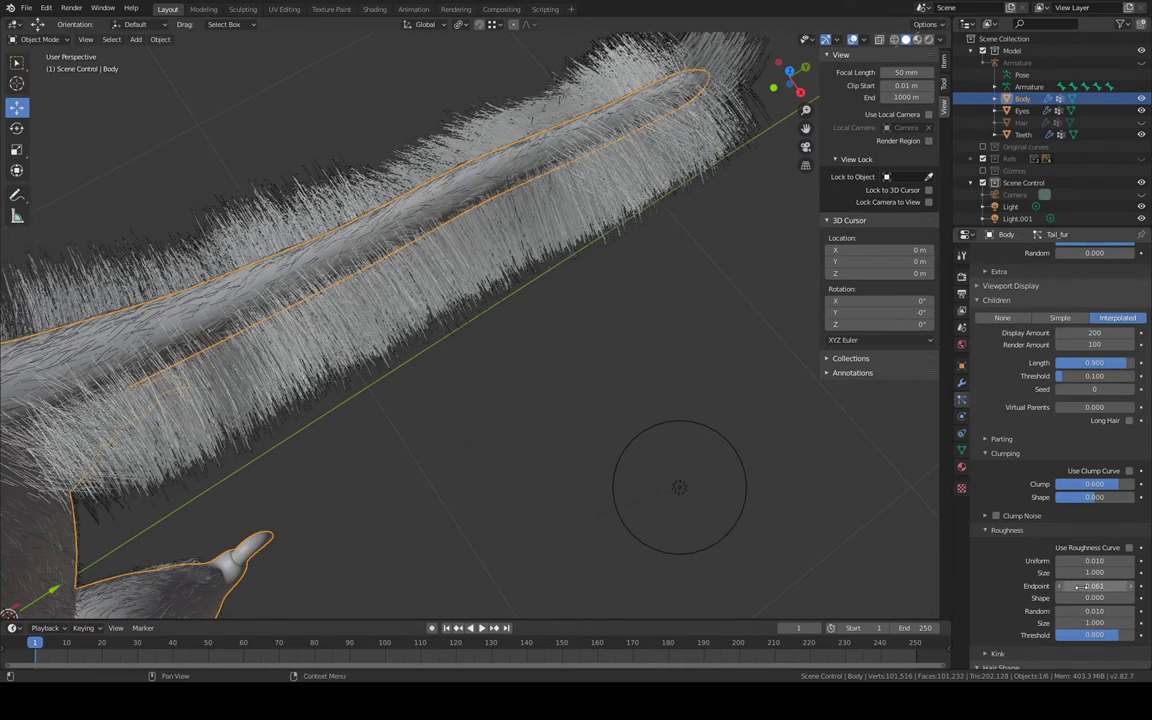
{"action": "left_click", "coordinate": [1095, 586]}
{"action": "type", "text": "0.1"}
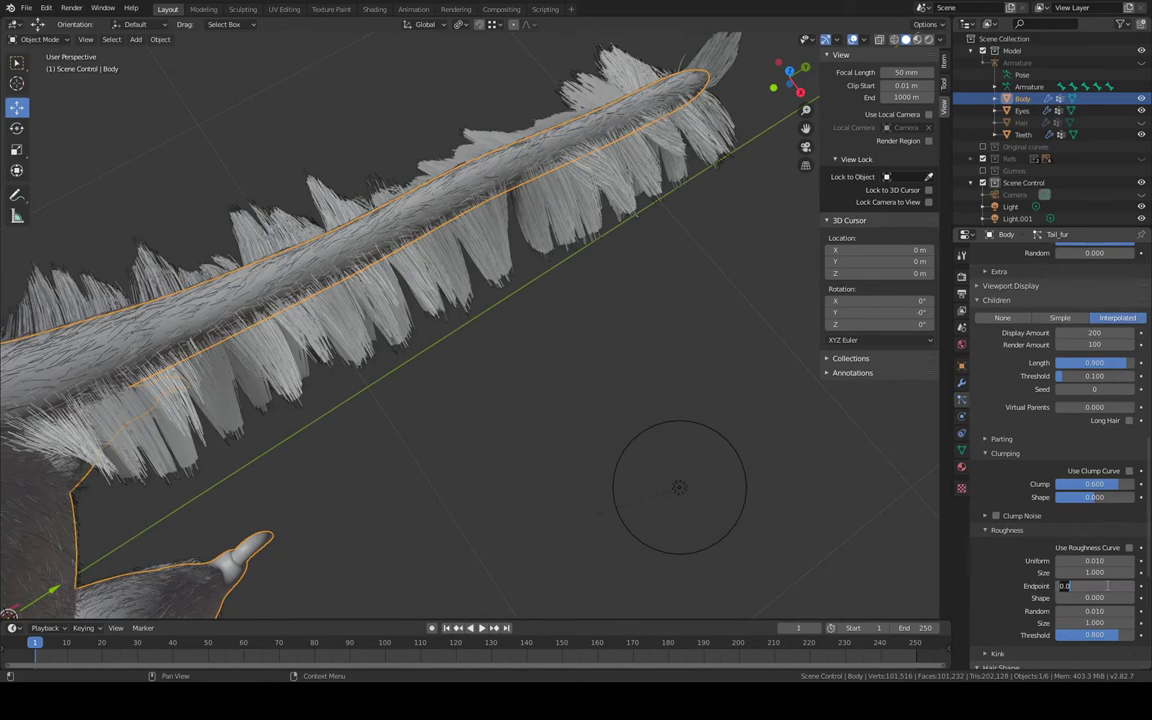
{"action": "key", "text": "Return"}
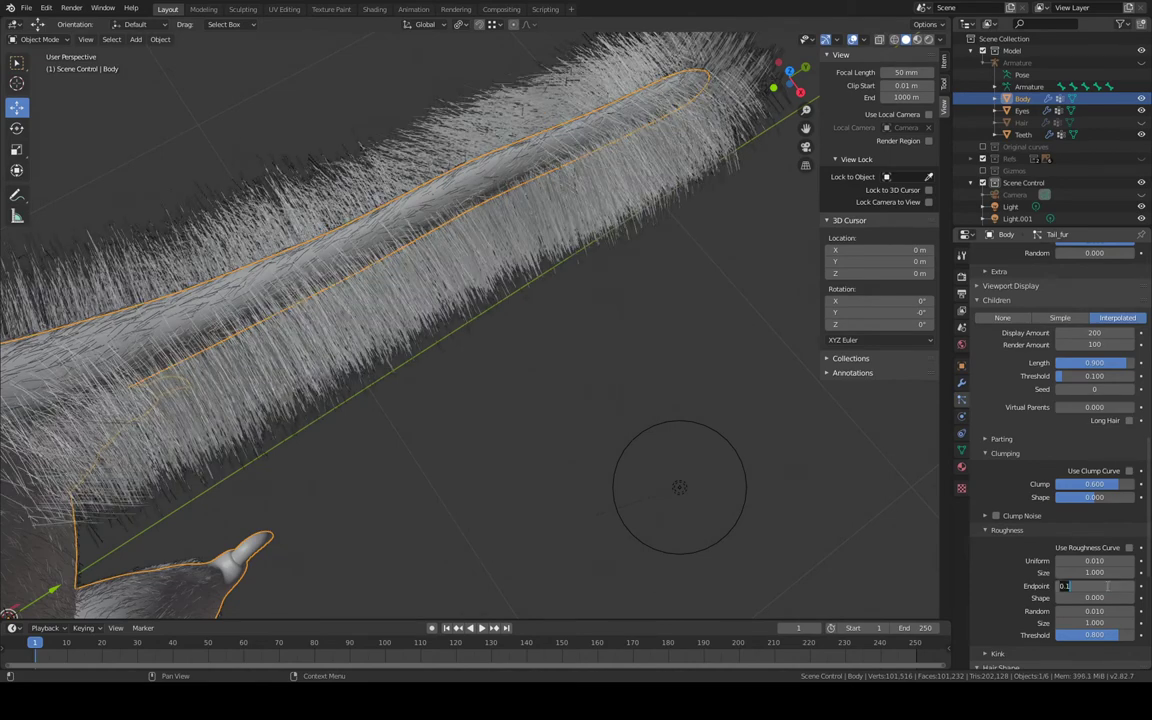
{"action": "type", "text": ".01"}
{"action": "key", "text": "Return"}
Switch to the Right Orthographic view of the tail.
{"action": "mouse_move", "coordinate": [622, 267]}
{"action": "middle_mouse_down"}
{"action": "mouse_move", "coordinate": [568, 180]}
{"action": "mouse_move", "coordinate": [591, 185]}
{"action": "mouse_move", "coordinate": [491, 116]}
{"action": "mouse_move", "coordinate": [435, 205]}
{"action": "mouse_move", "coordinate": [545, 248]}
{"action": "middle_mouse_up"}
{"action": "scroll", "coordinate": [1050, 450], "scroll_direction": "up", "scroll_amount": 10}
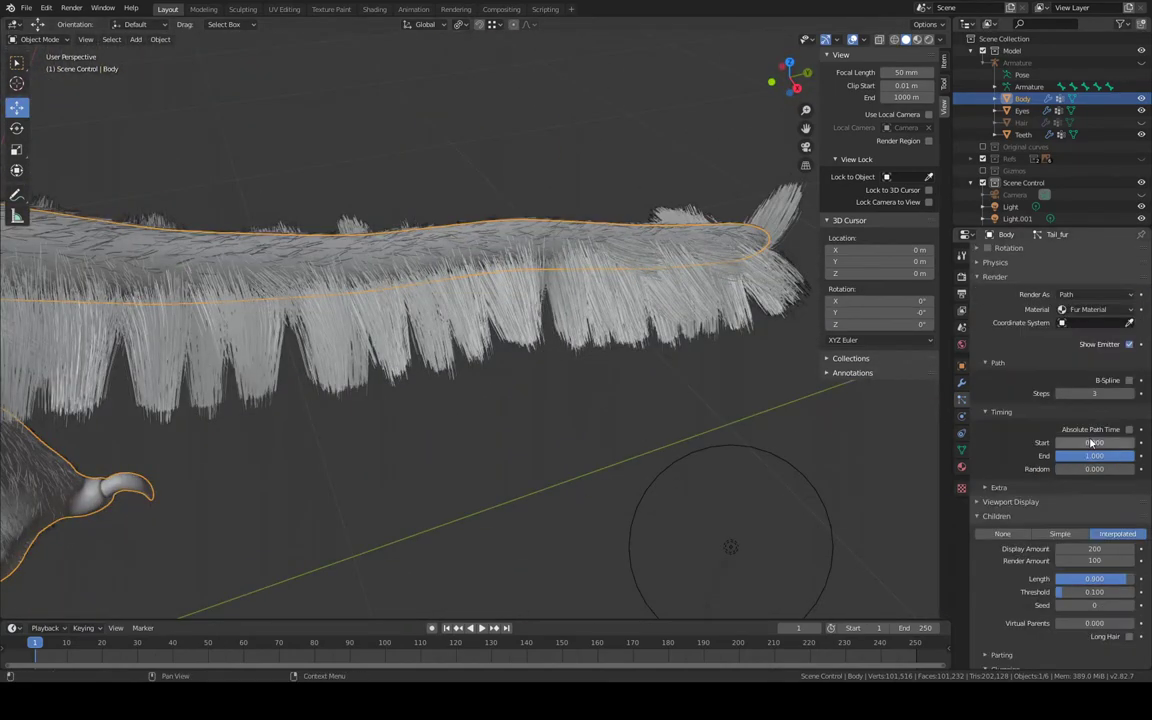
{"action": "mouse_move", "coordinate": [570, 335]}
{"action": "middle_mouse_down"}
{"action": "mouse_move", "coordinate": [614, 335]}
{"action": "mouse_move", "coordinate": [489, 327]}
{"action": "mouse_move", "coordinate": [437, 262]}
{"action": "mouse_move", "coordinate": [683, 305]}
{"action": "mouse_move", "coordinate": [573, 311]}
{"action": "mouse_move", "coordinate": [622, 314]}
{"action": "middle_mouse_up"}
{"action": "scroll", "coordinate": [640, 340], "scroll_direction": "up", "scroll_amount": 2}
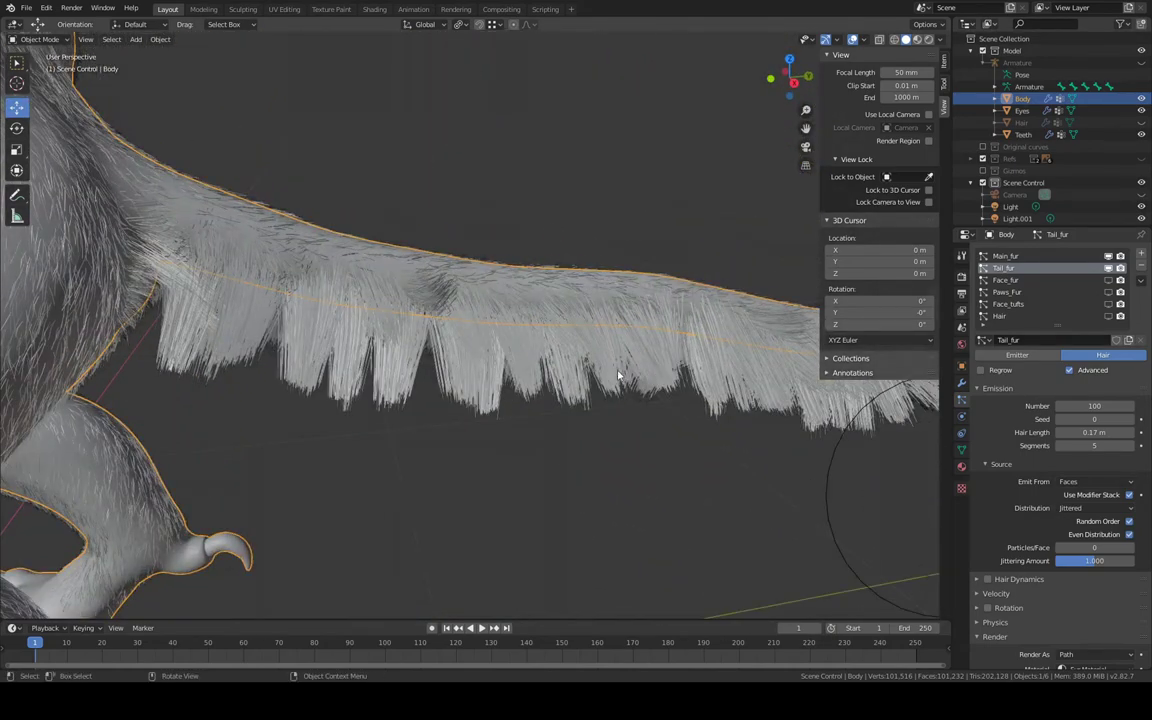
{"action": "key", "text": "KP_3"}
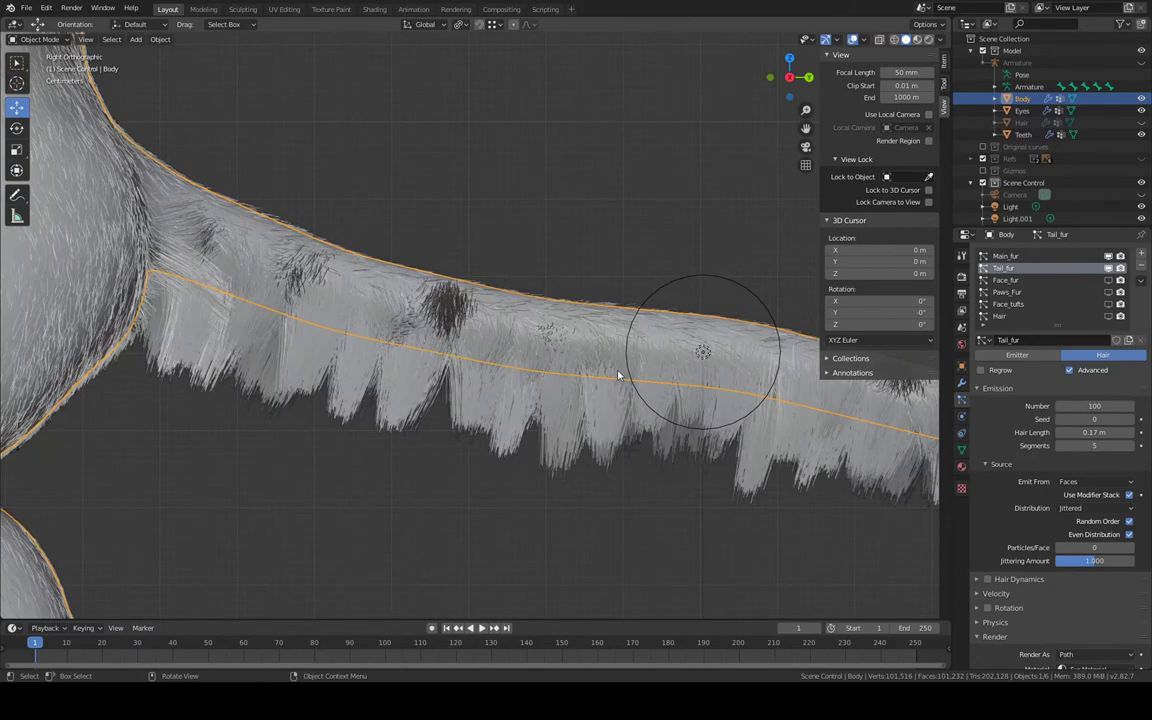
Switch the viewport from Object Mode to Particle Edit mode to groom Tail_fur.
{"action": "left_click", "coordinate": [56, 40]}
{"action": "left_click", "coordinate": [68, 138]}
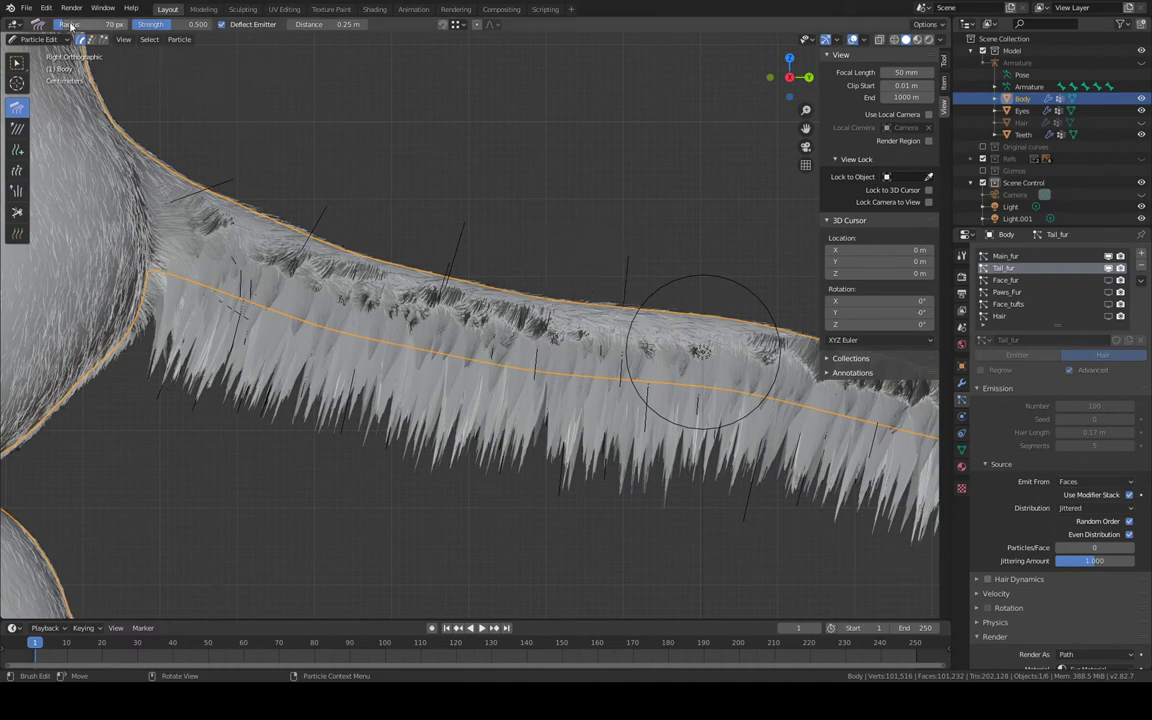
{"action": "left_click", "coordinate": [40, 39]}
{"action": "left_click", "coordinate": [44, 53]}
{"action": "left_click", "coordinate": [48, 39]}
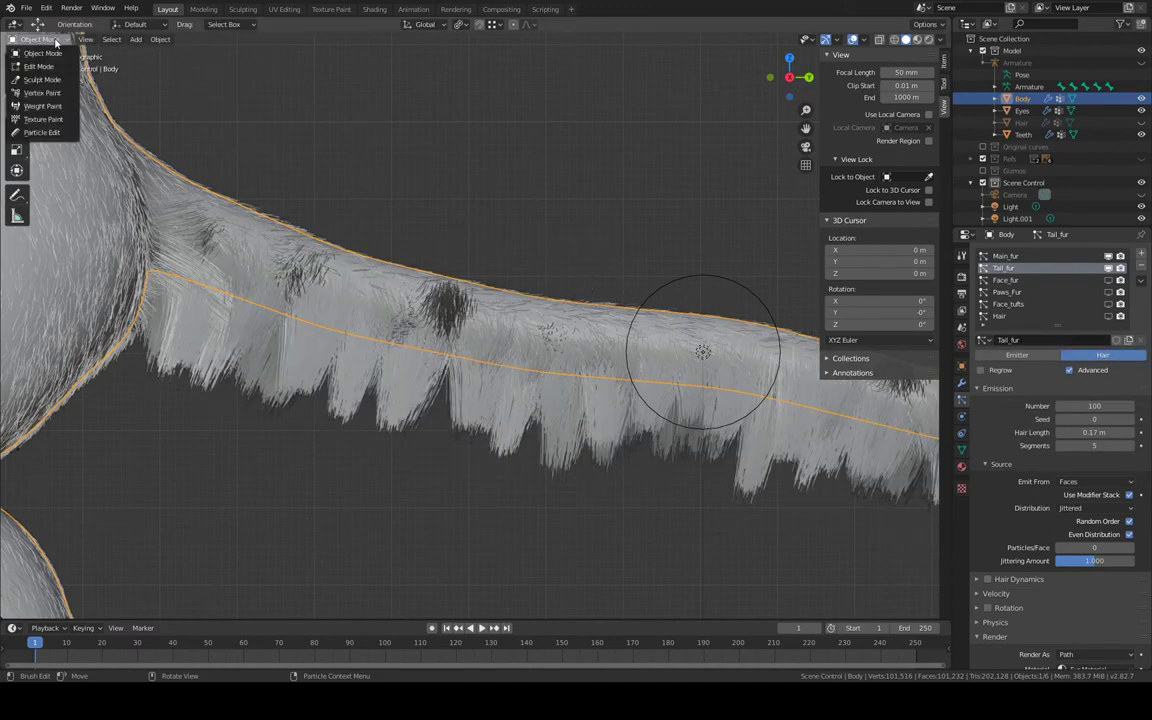
{"action": "key", "text": "Return"}
{"action": "mouse_move", "coordinate": [505, 244]}
{"action": "middle_mouse_down"}
{"action": "mouse_move", "coordinate": [467, 230]}
{"action": "mouse_move", "coordinate": [452, 301]}
{"action": "mouse_move", "coordinate": [472, 314]}
{"action": "mouse_move", "coordinate": [505, 283]}
{"action": "middle_mouse_up"}
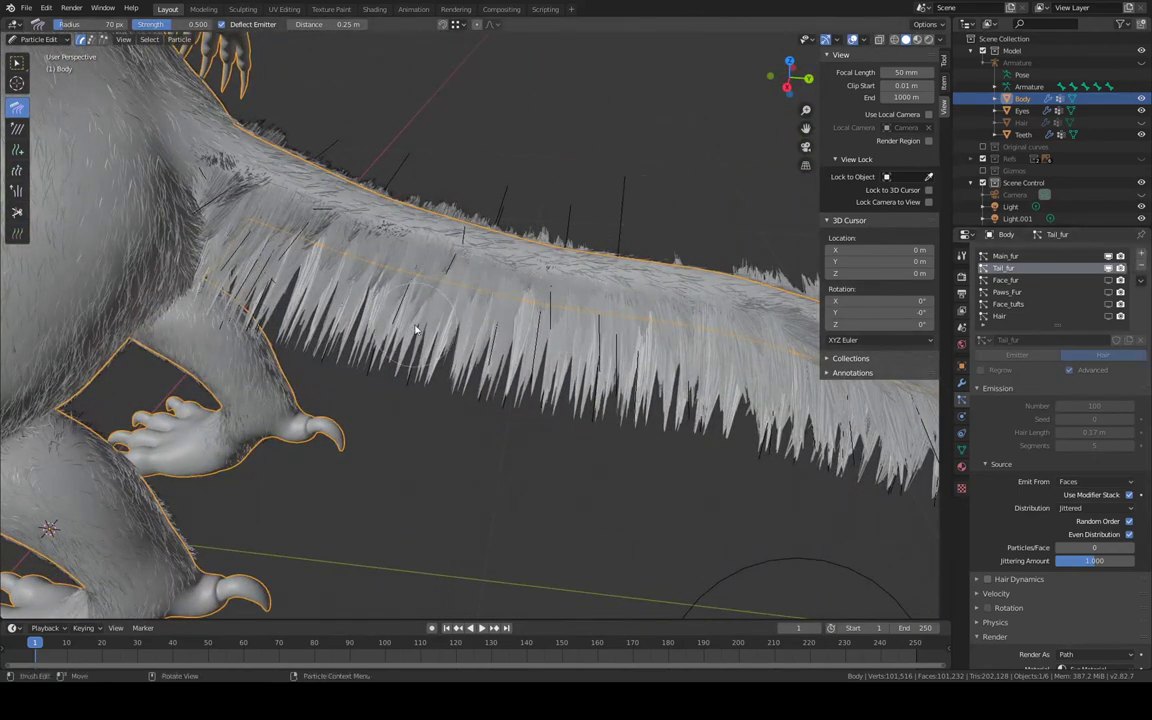
In side view, comb the tail-root strands up toward the tail's top edge.
{"action": "key", "text": "KP_3"}
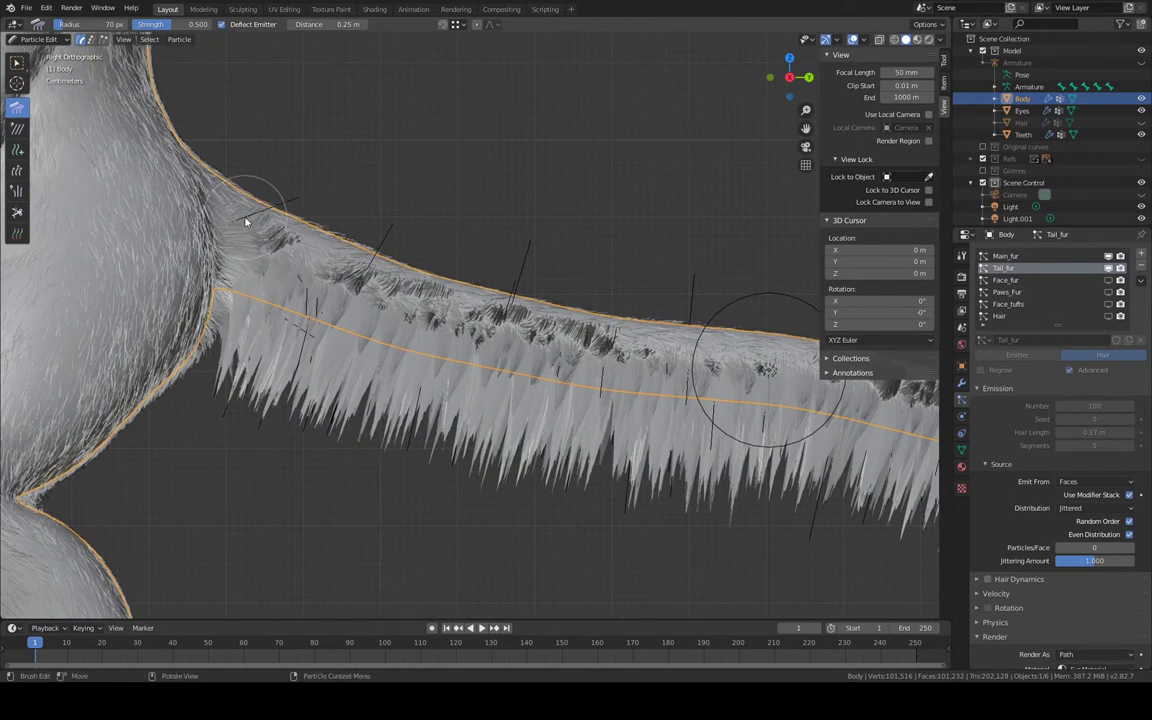
{"action": "left_click_drag", "start_coordinate": [238, 215], "coordinate": [244, 208]}
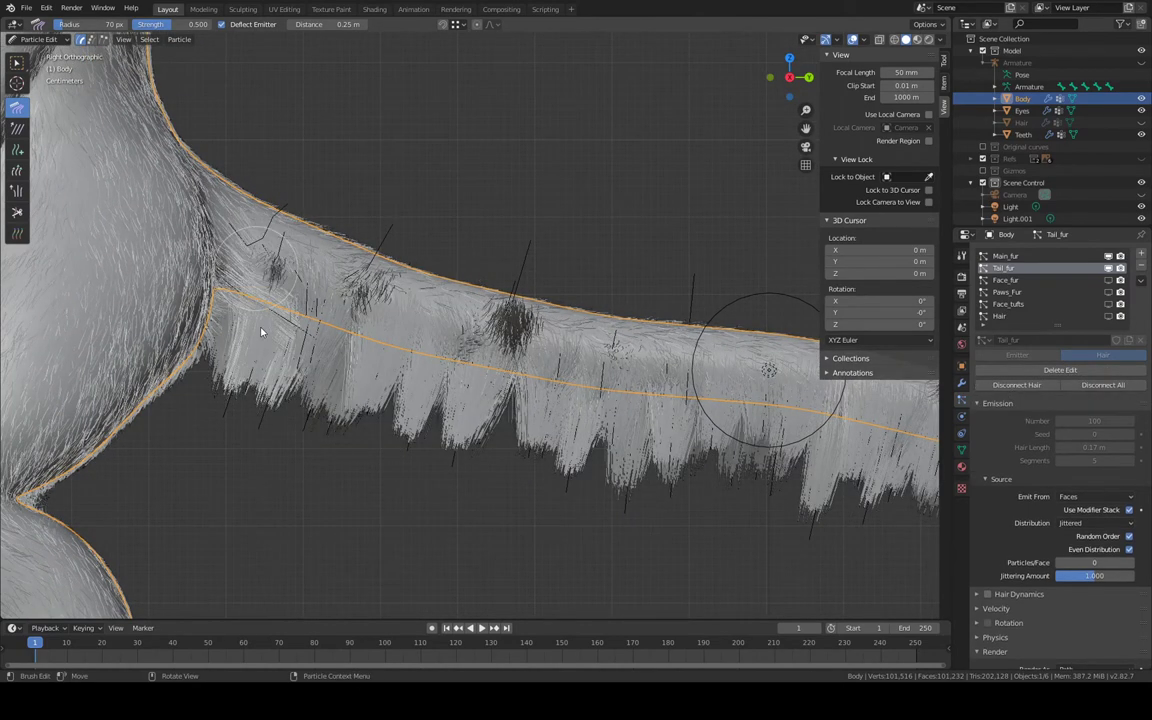
{"action": "mouse_move", "coordinate": [256, 408]}
{"action": "left_mouse_down"}
{"action": "mouse_move", "coordinate": [233, 327]}
{"action": "mouse_move", "coordinate": [252, 240]}
{"action": "left_mouse_up"}
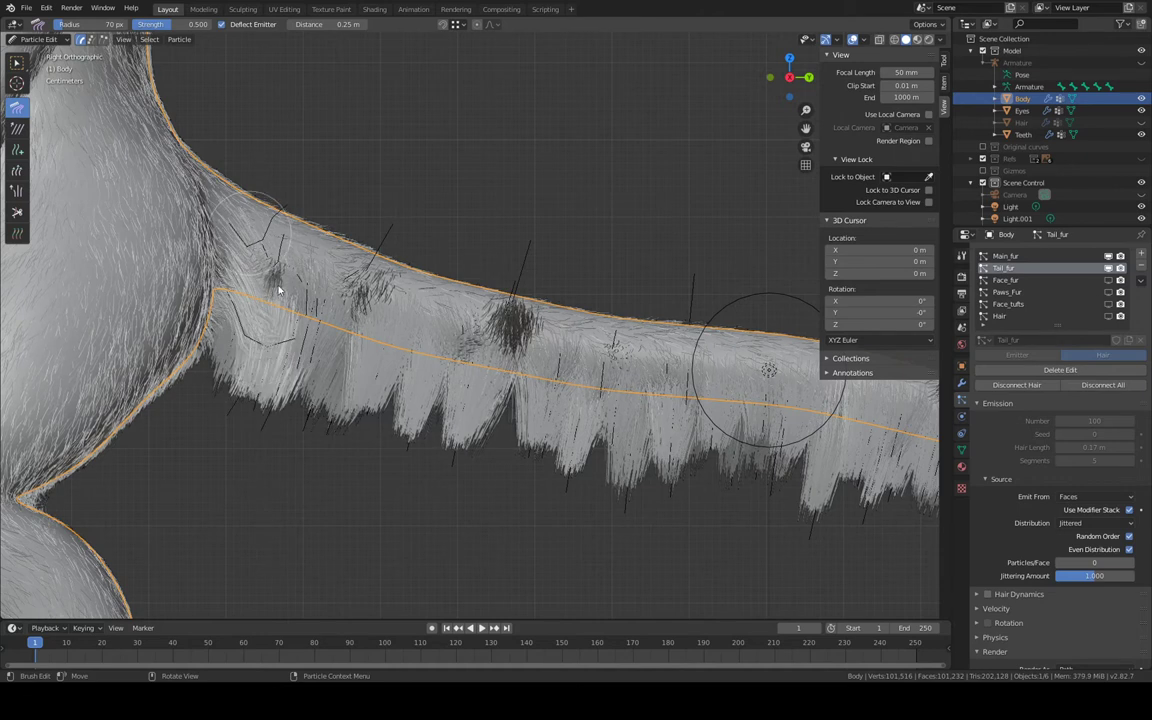
{"action": "mouse_move", "coordinate": [296, 372]}
{"action": "left_mouse_down"}
{"action": "mouse_move", "coordinate": [308, 384]}
{"action": "mouse_move", "coordinate": [275, 239]}
{"action": "left_mouse_up"}
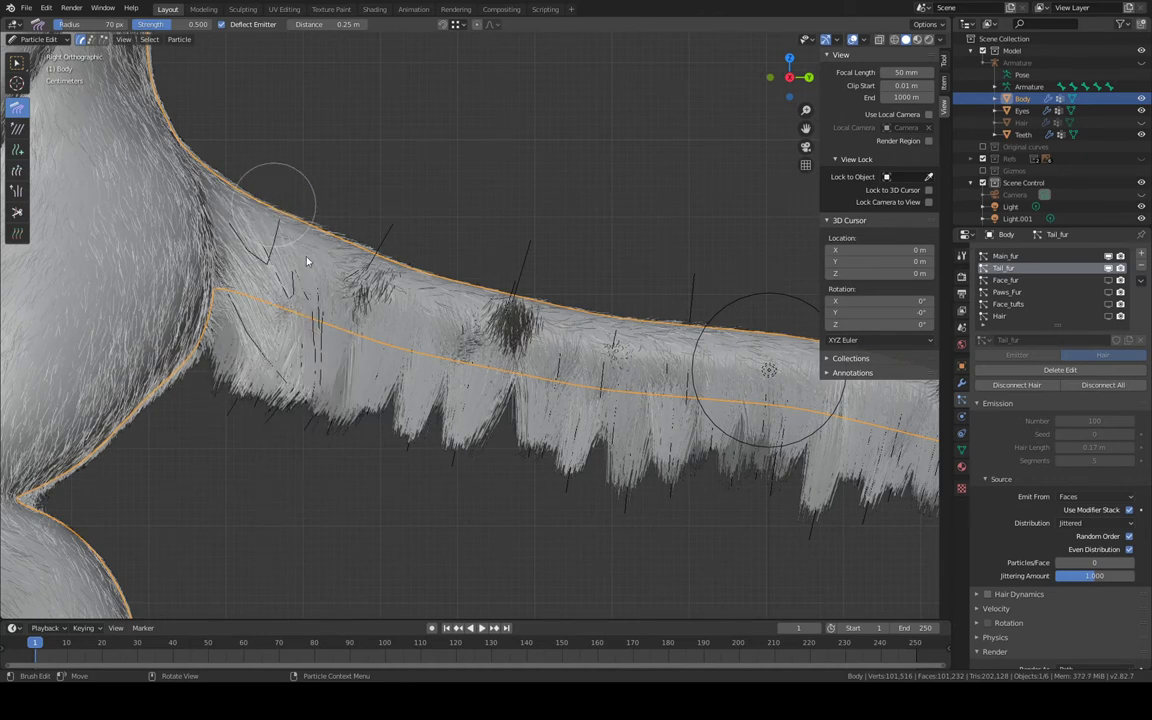
{"action": "mouse_move", "coordinate": [333, 340]}
{"action": "left_mouse_down"}
{"action": "mouse_move", "coordinate": [320, 300]}
{"action": "mouse_move", "coordinate": [337, 437]}
{"action": "mouse_move", "coordinate": [326, 305]}
{"action": "mouse_move", "coordinate": [355, 252]}
{"action": "left_mouse_up"}
{"action": "mouse_move", "coordinate": [380, 390]}
{"action": "left_mouse_down"}
{"action": "mouse_move", "coordinate": [380, 450]}
{"action": "mouse_move", "coordinate": [381, 222]}
{"action": "mouse_move", "coordinate": [432, 453]}
{"action": "mouse_move", "coordinate": [416, 359]}
{"action": "left_mouse_up"}
{"action": "mouse_move", "coordinate": [350, 435]}
{"action": "left_mouse_down"}
{"action": "mouse_move", "coordinate": [330, 330]}
{"action": "mouse_move", "coordinate": [255, 228]}
{"action": "left_mouse_up"}
Comb out the dark clumps along the upper edge and sweep strands toward the tail tip.
{"action": "mouse_move", "coordinate": [322, 264]}
{"action": "left_mouse_down"}
{"action": "mouse_move", "coordinate": [566, 331]}
{"action": "mouse_move", "coordinate": [633, 329]}
{"action": "left_mouse_up"}
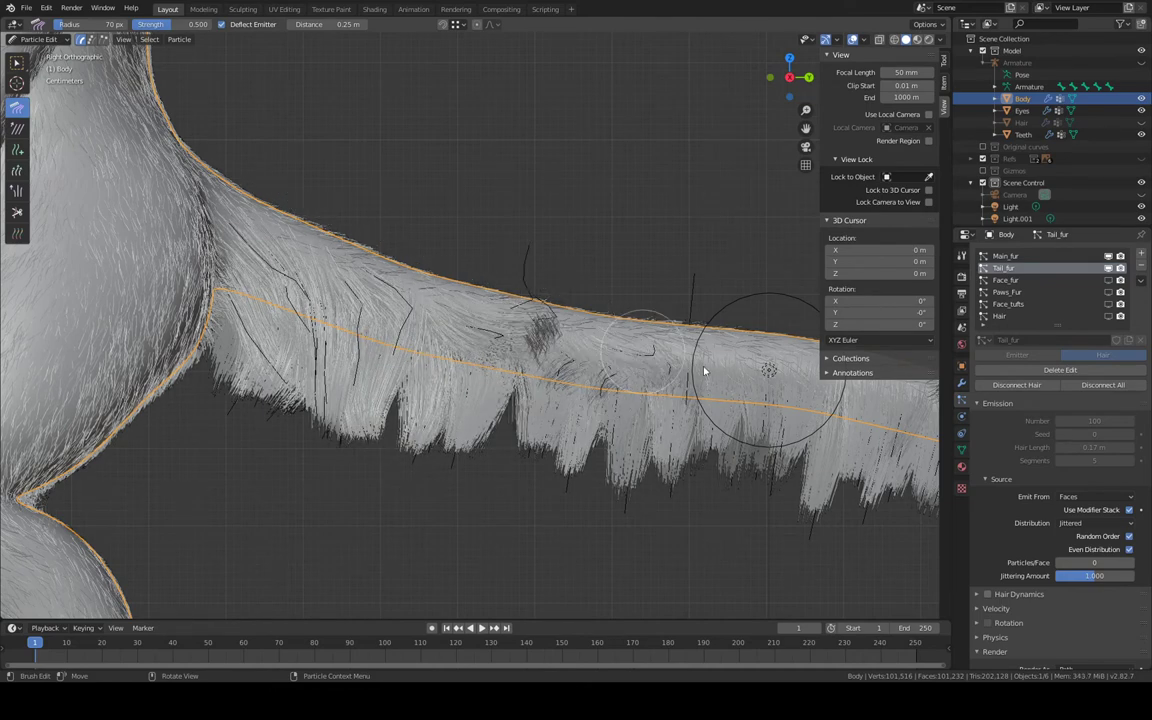
{"action": "middle_click_drag", "start_coordinate": [633, 329], "coordinate": [436, 306], "text": "shift"}
{"action": "scroll", "coordinate": [436, 306], "scroll_direction": "down", "scroll_amount": 2}
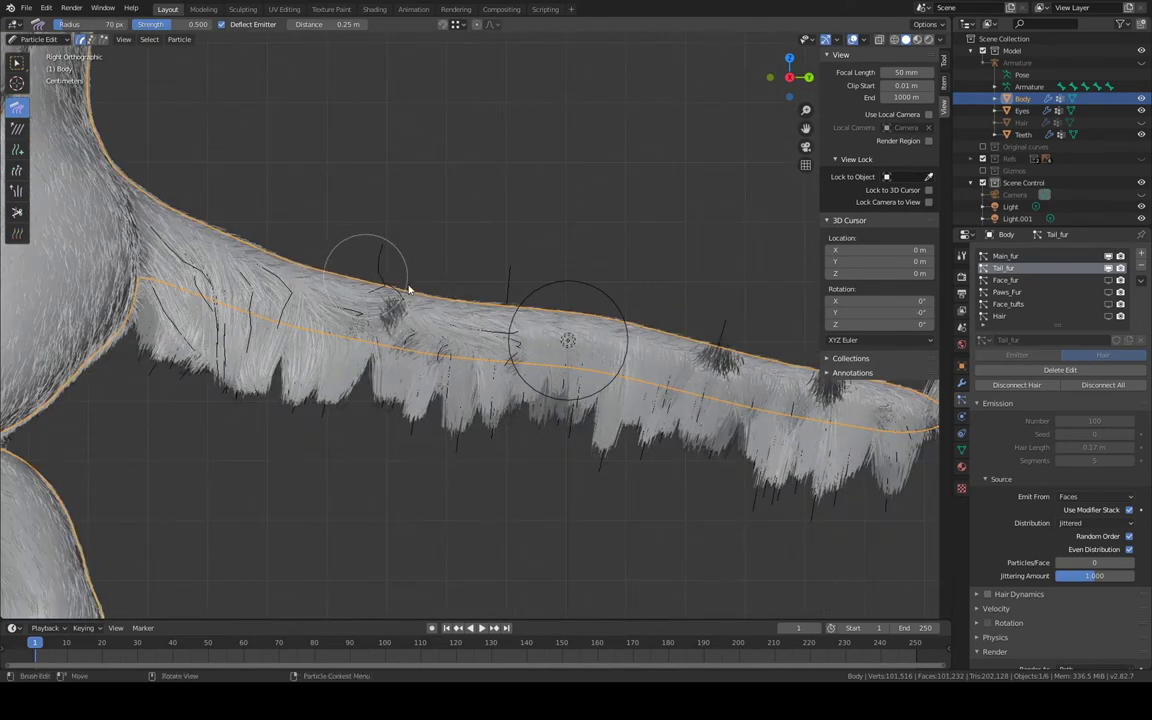
{"action": "left_click_drag", "start_coordinate": [480, 316], "coordinate": [565, 330]}
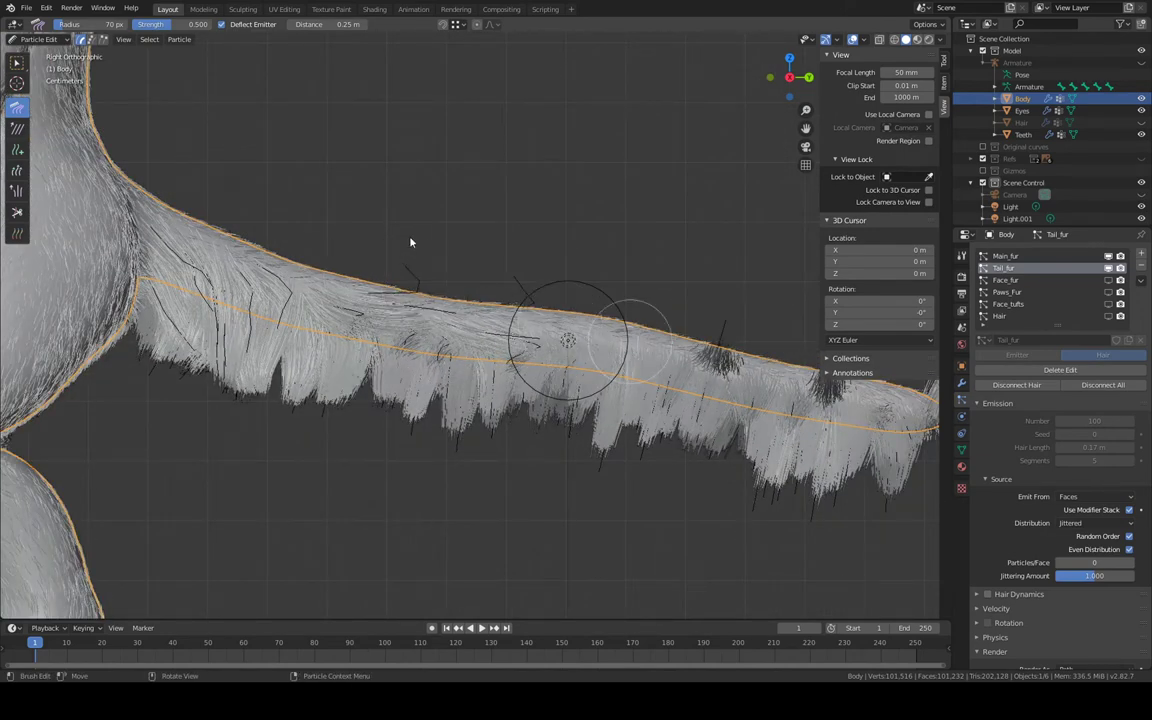
{"action": "left_click_drag", "start_coordinate": [400, 262], "coordinate": [590, 321]}
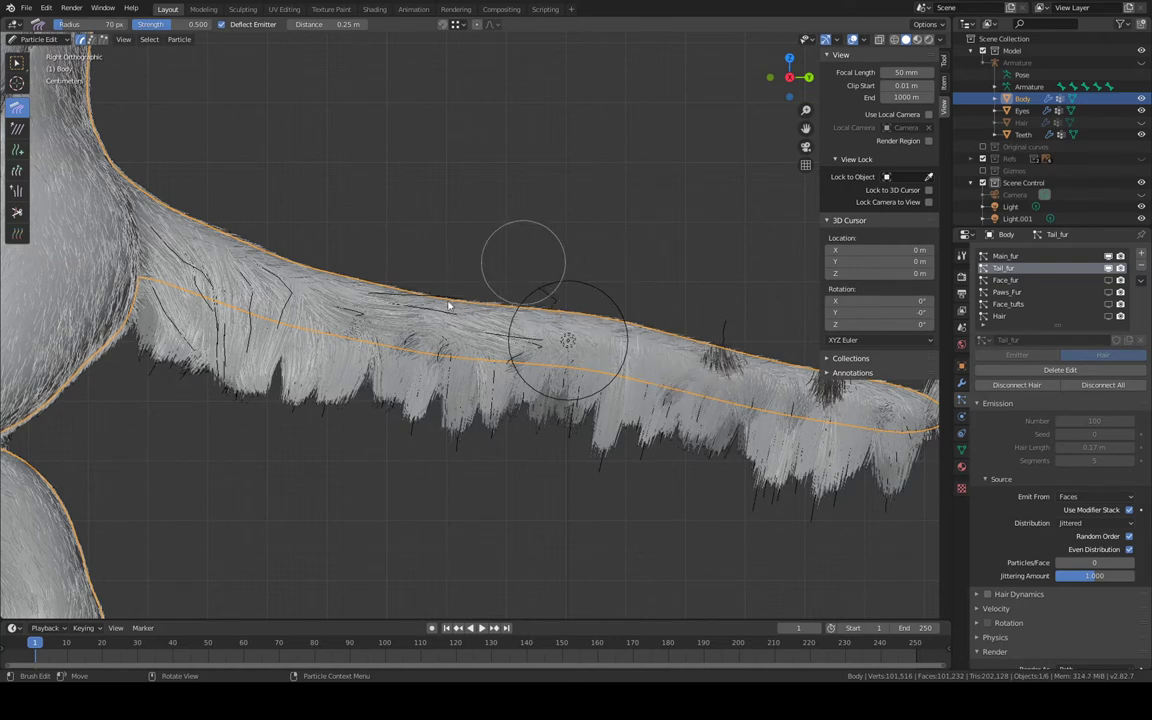
{"action": "left_click_drag", "start_coordinate": [502, 333], "coordinate": [820, 411]}
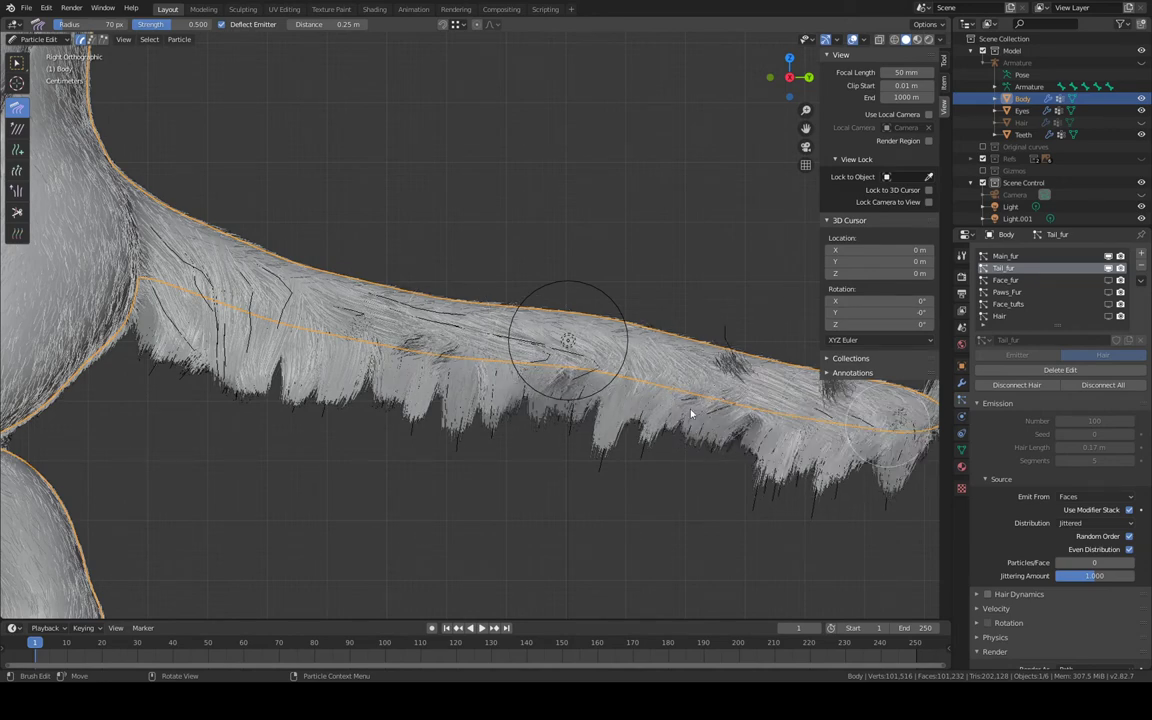
{"action": "middle_click_drag", "start_coordinate": [689, 406], "coordinate": [479, 316], "text": "shift"}
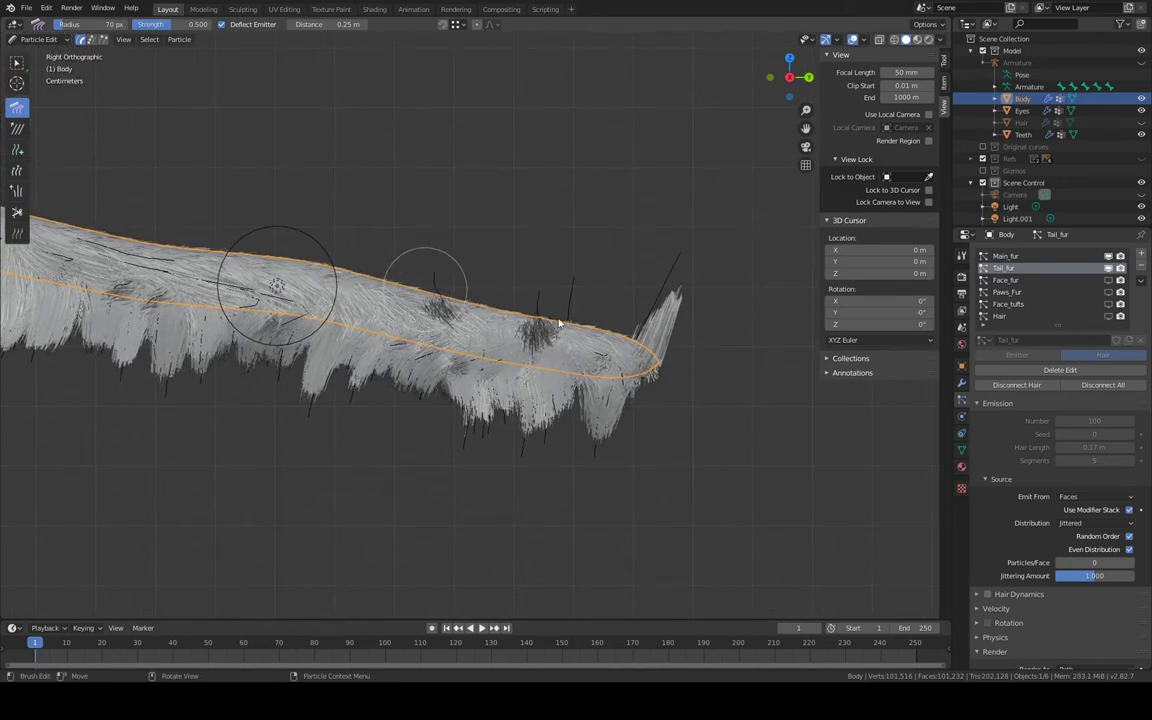
{"action": "left_click_drag", "start_coordinate": [560, 323], "coordinate": [694, 378]}
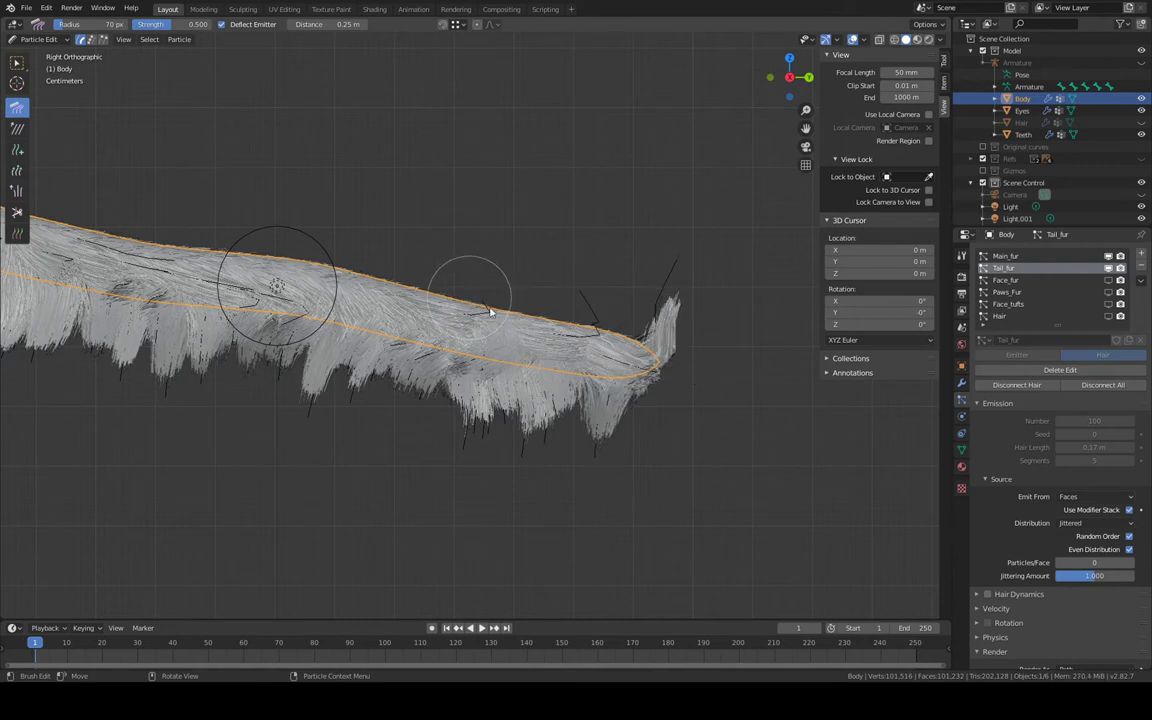
{"action": "left_click_drag", "start_coordinate": [548, 326], "coordinate": [691, 435]}
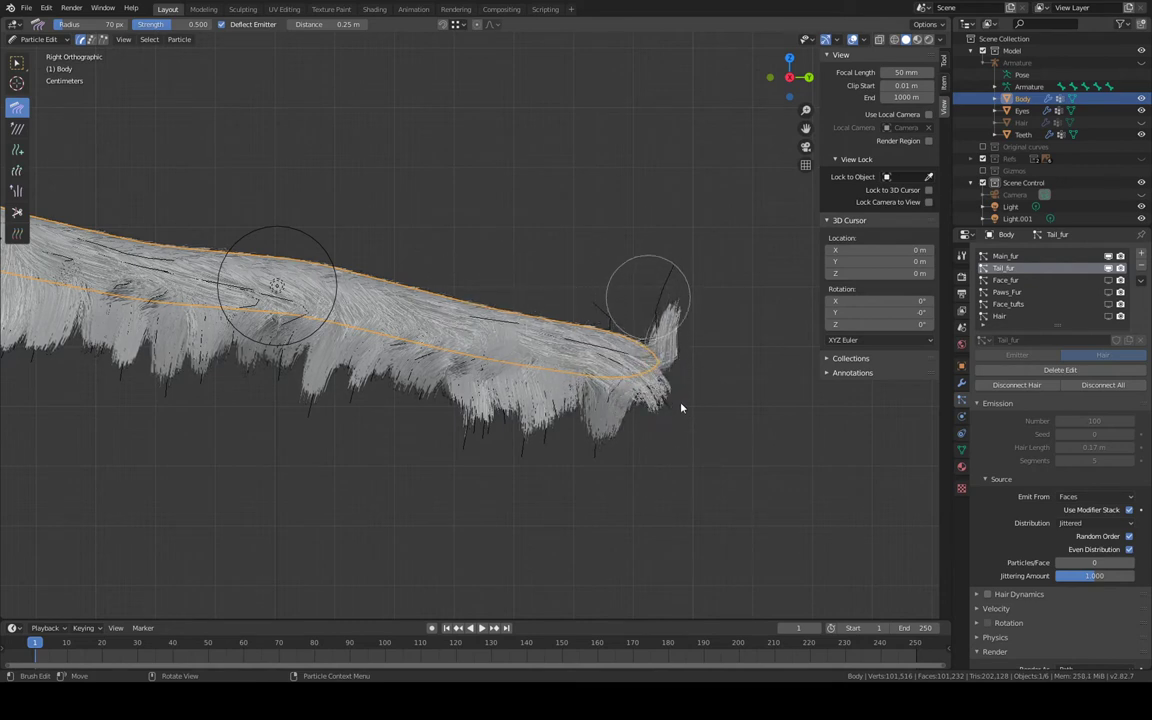
{"action": "mouse_move", "coordinate": [627, 540]}
{"action": "left_mouse_down"}
{"action": "mouse_move", "coordinate": [676, 364]}
{"action": "mouse_move", "coordinate": [601, 434]}
{"action": "left_mouse_up"}
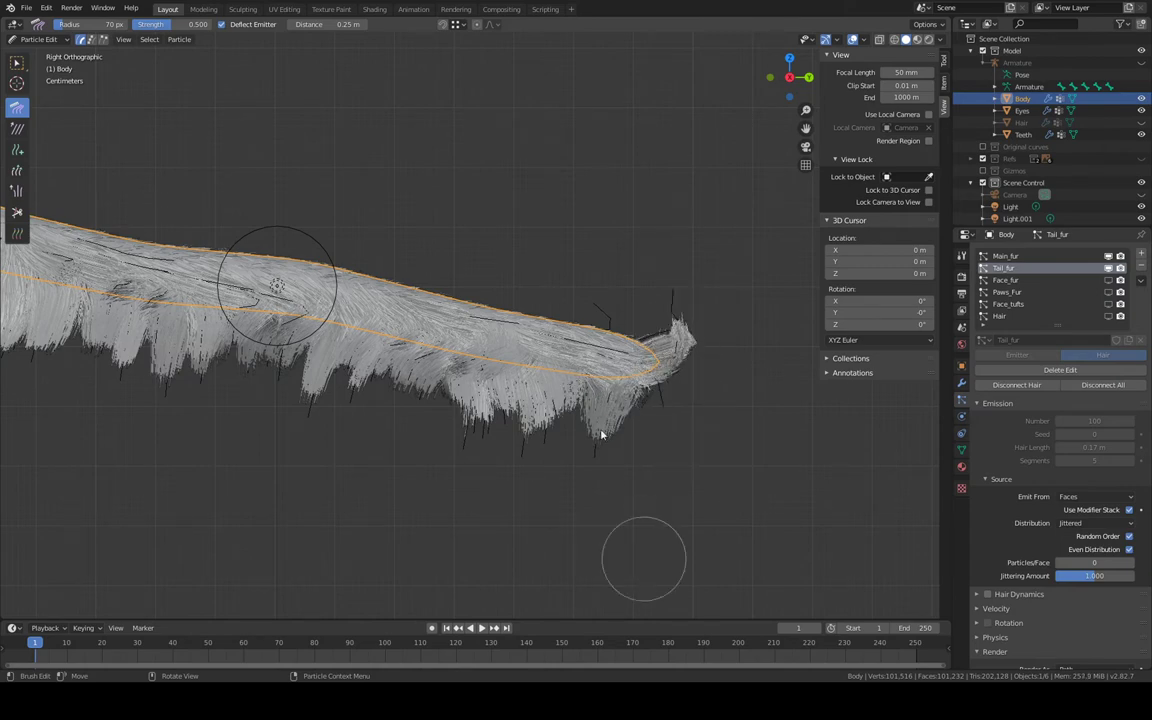
{"action": "mouse_move", "coordinate": [601, 434]}
{"action": "middle_mouse_down"}
{"action": "mouse_move", "coordinate": [540, 334]}
{"action": "mouse_move", "coordinate": [434, 273]}
{"action": "mouse_move", "coordinate": [728, 380]}
{"action": "middle_mouse_up"}
{"action": "scroll", "coordinate": [540, 334], "scroll_direction": "up", "scroll_amount": 3}
Comb the tail-base and mid-tail fur downward.
{"action": "scroll", "coordinate": [494, 296], "scroll_direction": "up", "scroll_amount": 2}
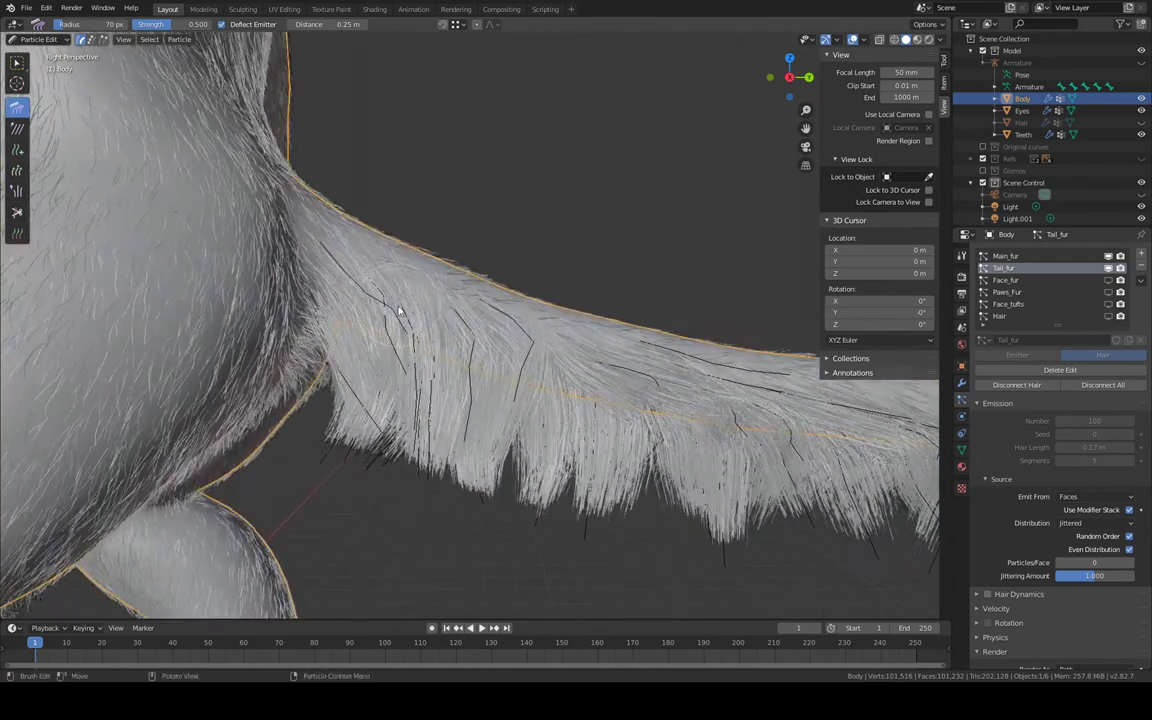
{"action": "mouse_move", "coordinate": [391, 381]}
{"action": "left_mouse_down"}
{"action": "mouse_move", "coordinate": [378, 463]}
{"action": "mouse_move", "coordinate": [455, 385]}
{"action": "left_mouse_up"}
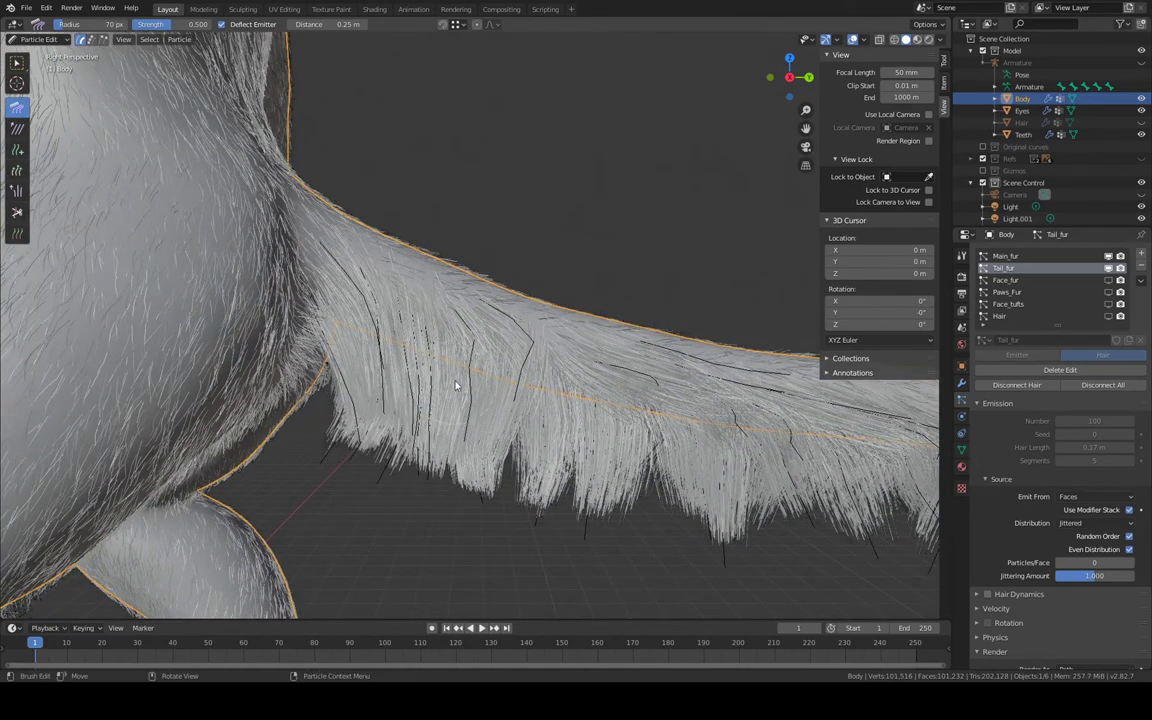
{"action": "mouse_move", "coordinate": [450, 449]}
{"action": "left_mouse_down"}
{"action": "mouse_move", "coordinate": [478, 458]}
{"action": "mouse_move", "coordinate": [541, 364]}
{"action": "mouse_move", "coordinate": [524, 458]}
{"action": "left_mouse_up"}
{"action": "mouse_move", "coordinate": [500, 350]}
{"action": "left_mouse_down"}
{"action": "mouse_move", "coordinate": [505, 430]}
{"action": "mouse_move", "coordinate": [490, 455]}
{"action": "left_mouse_up"}
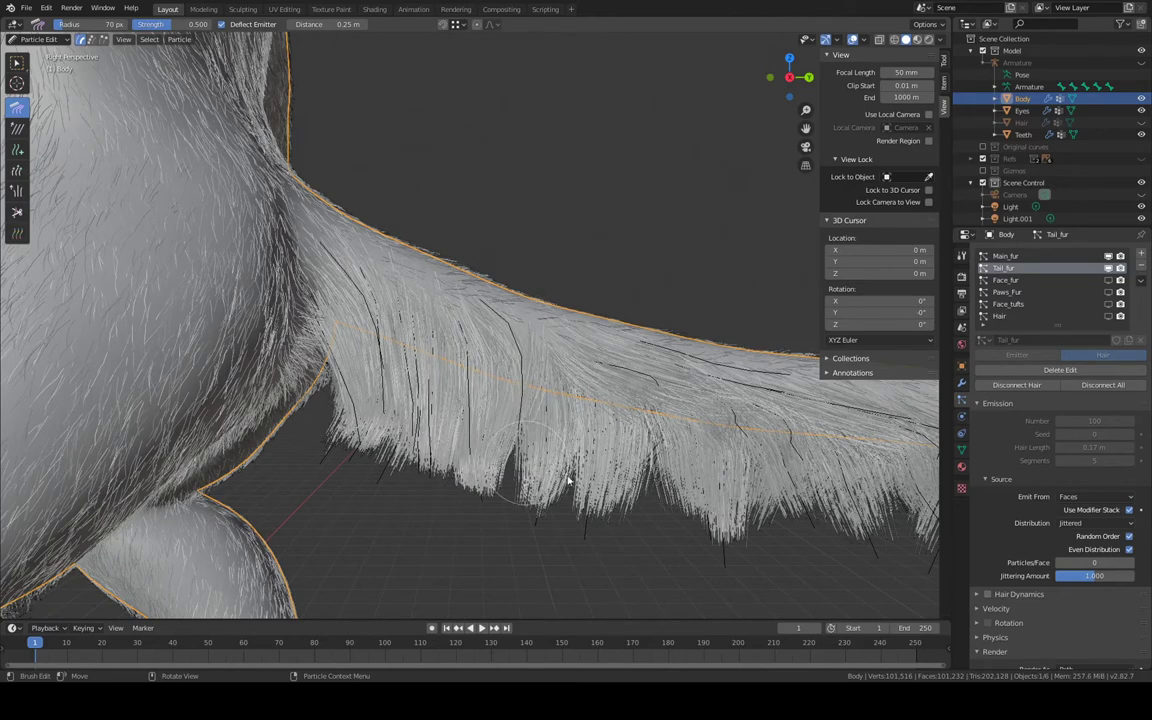
{"action": "left_click_drag", "start_coordinate": [500, 380], "coordinate": [530, 490]}
{"action": "left_click_drag", "start_coordinate": [614, 391], "coordinate": [580, 354]}
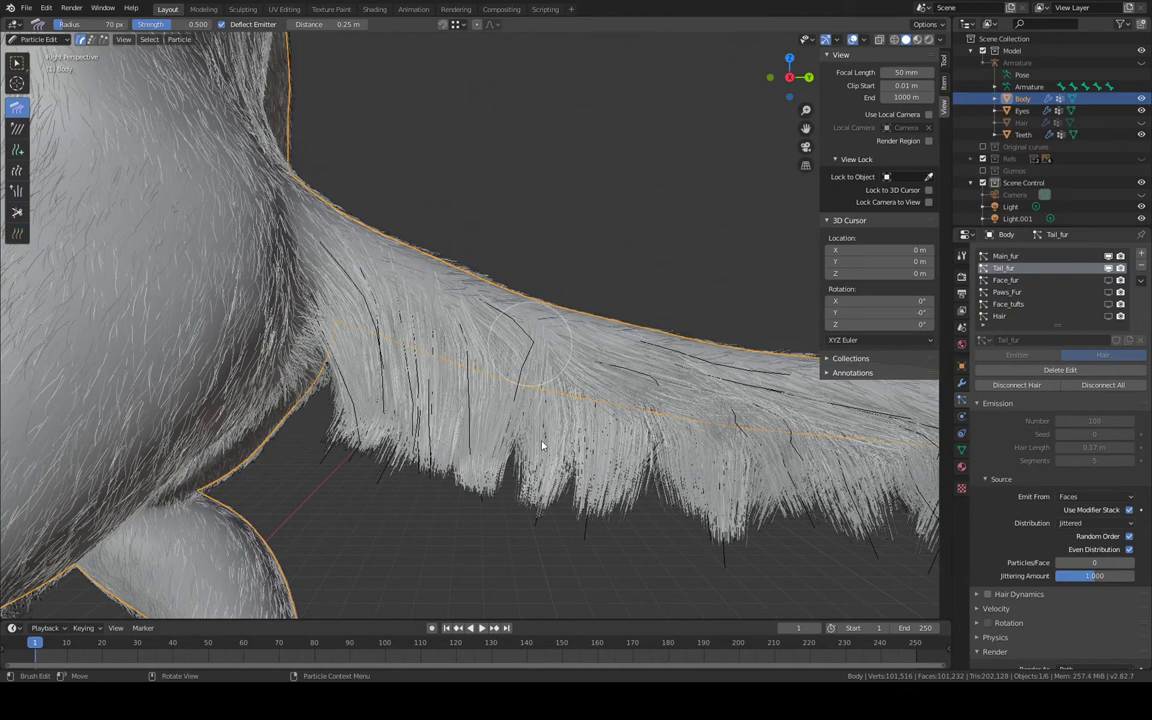
{"action": "left_click_drag", "start_coordinate": [480, 300], "coordinate": [495, 390]}
{"action": "left_click_drag", "start_coordinate": [490, 330], "coordinate": [495, 450]}
{"action": "left_click_drag", "start_coordinate": [490, 400], "coordinate": [531, 543]}
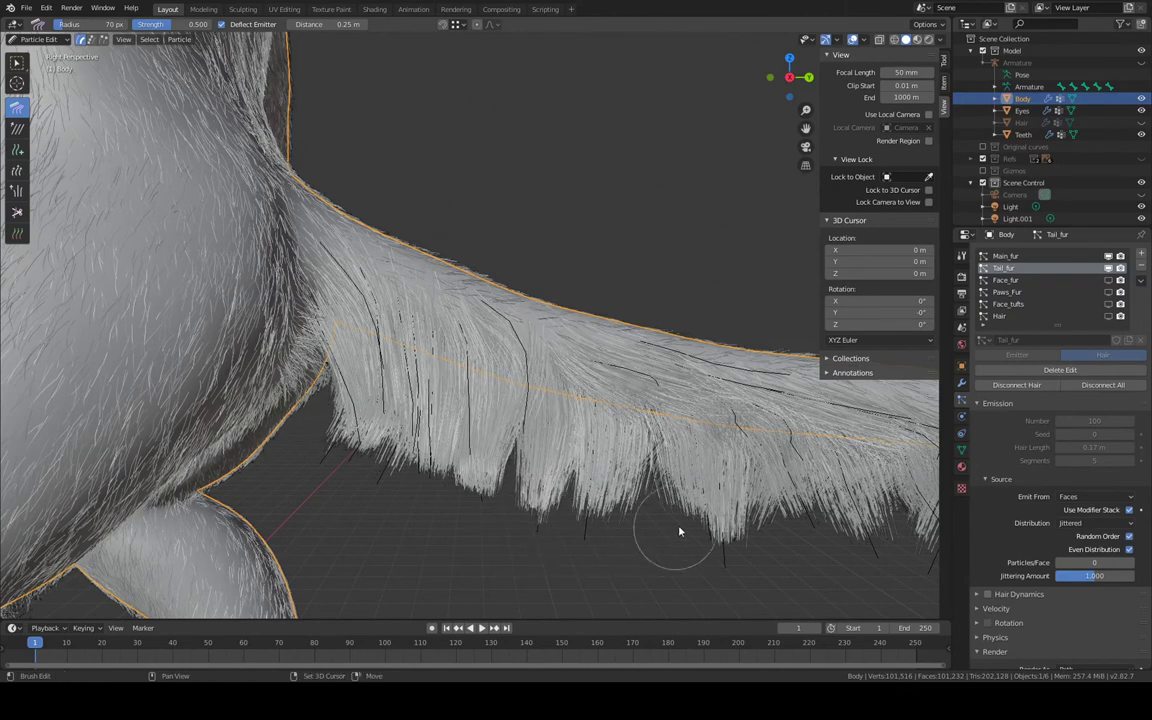
Comb the middle, outer and lower tail strands downward further along the tail.
{"action": "middle_click_drag", "start_coordinate": [660, 520], "coordinate": [620, 480], "text": "shift"}
{"action": "mouse_move", "coordinate": [588, 418]}
{"action": "left_mouse_down"}
{"action": "mouse_move", "coordinate": [590, 509]}
{"action": "mouse_move", "coordinate": [705, 558]}
{"action": "left_mouse_up"}
{"action": "middle_click_drag", "start_coordinate": [705, 558], "coordinate": [586, 396], "text": "shift"}
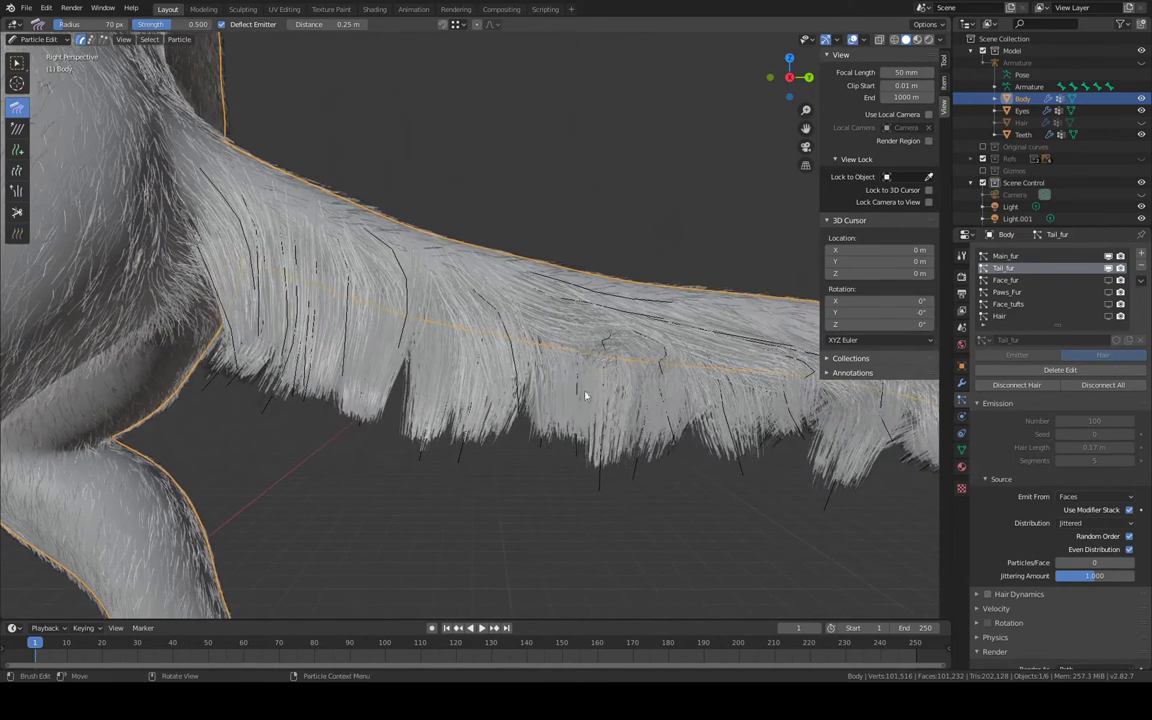
{"action": "mouse_move", "coordinate": [606, 304]}
{"action": "left_mouse_down"}
{"action": "mouse_move", "coordinate": [601, 503]}
{"action": "mouse_move", "coordinate": [617, 481]}
{"action": "left_mouse_up"}
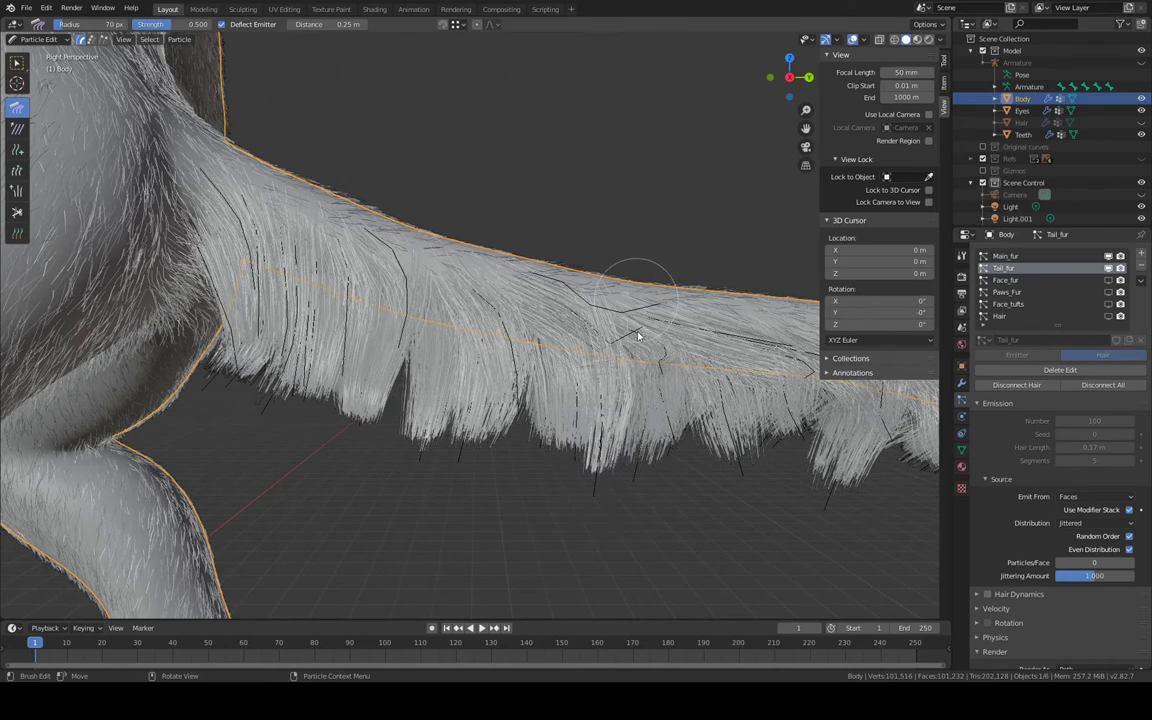
{"action": "left_click_drag", "start_coordinate": [641, 395], "coordinate": [638, 476]}
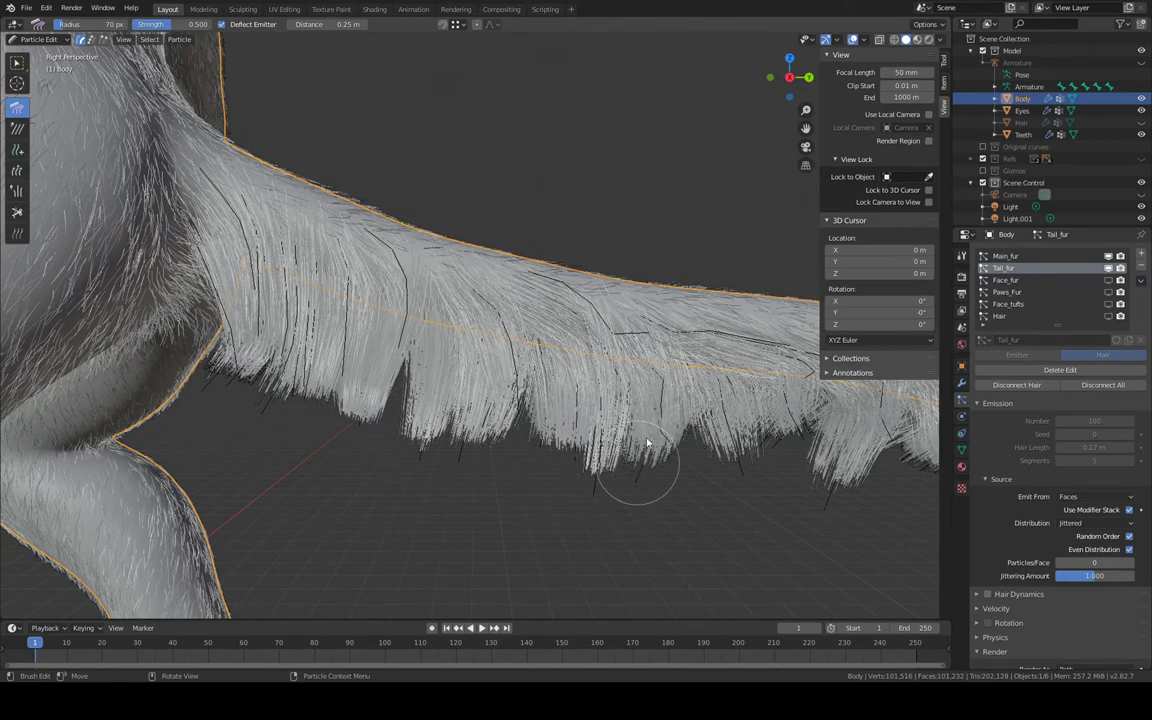
{"action": "left_click_drag", "start_coordinate": [643, 342], "coordinate": [630, 365]}
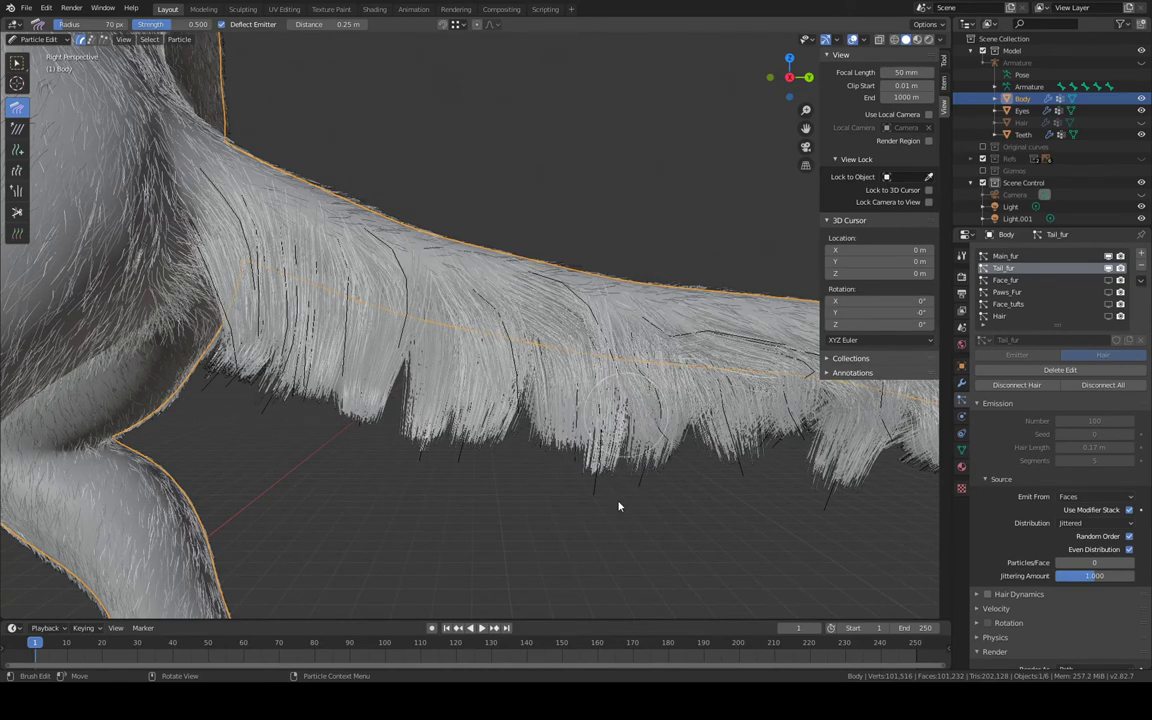
{"action": "middle_click_drag", "start_coordinate": [699, 450], "coordinate": [552, 363], "text": "shift"}
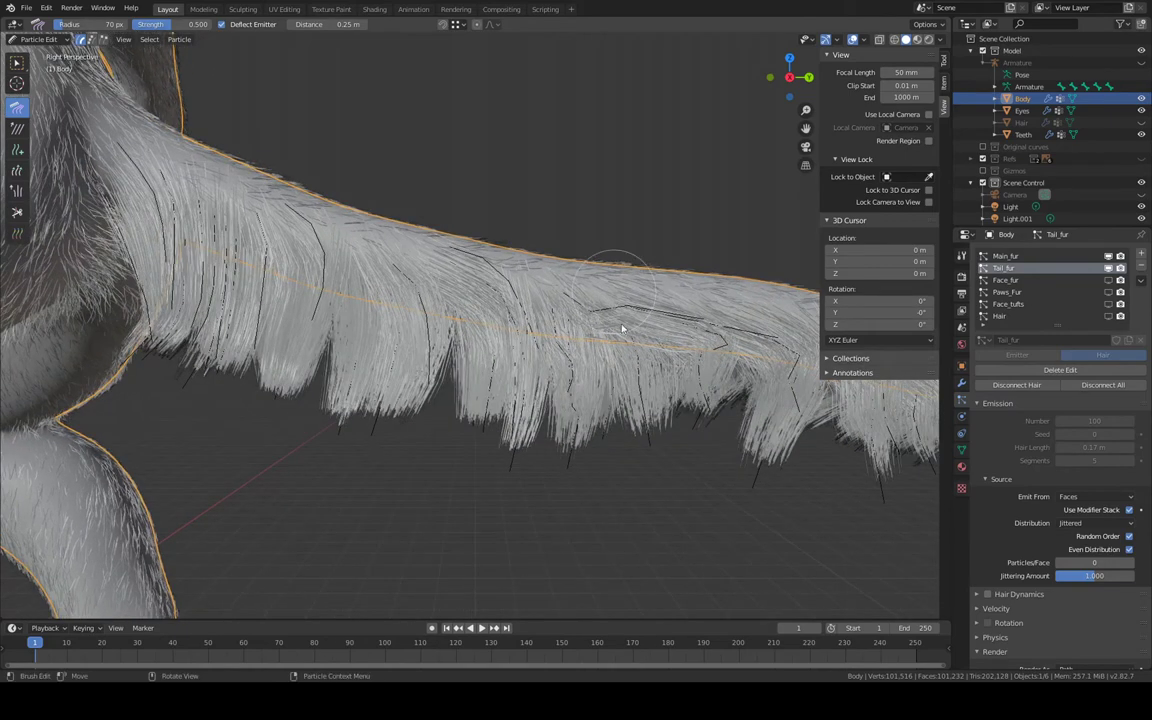
{"action": "mouse_move", "coordinate": [634, 401]}
{"action": "left_mouse_down"}
{"action": "mouse_move", "coordinate": [658, 483]}
{"action": "mouse_move", "coordinate": [669, 403]}
{"action": "left_mouse_up"}
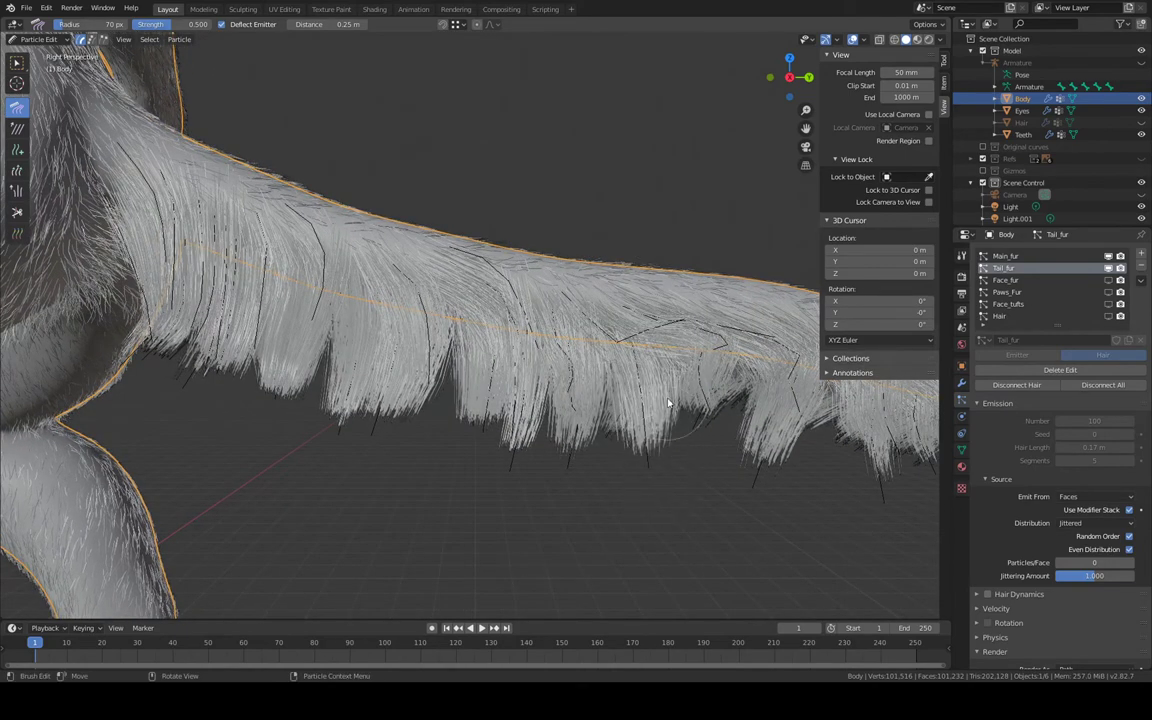
{"action": "mouse_move", "coordinate": [667, 308]}
{"action": "left_mouse_down"}
{"action": "mouse_move", "coordinate": [681, 476]}
{"action": "mouse_move", "coordinate": [716, 426]}
{"action": "left_mouse_up"}
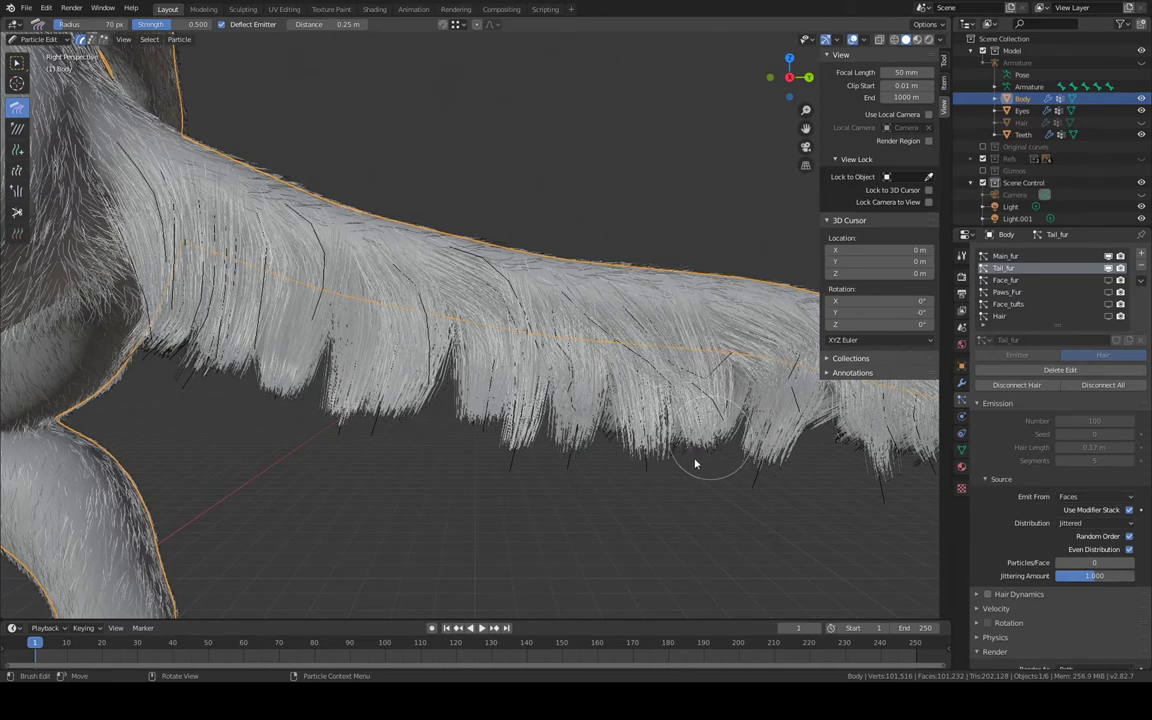
Reshape the lower tail edge and comb the fur near the tail tip downward.
{"action": "middle_click_drag", "start_coordinate": [708, 468], "coordinate": [647, 355]}
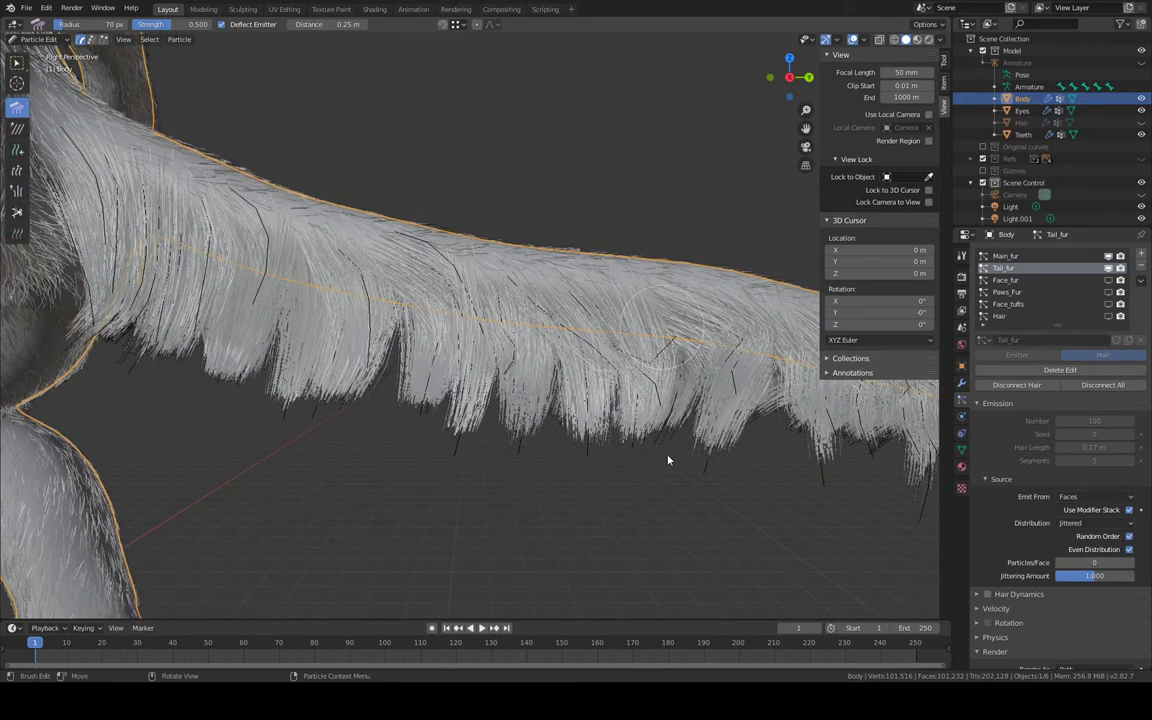
{"action": "middle_click_drag", "start_coordinate": [663, 462], "coordinate": [658, 298]}
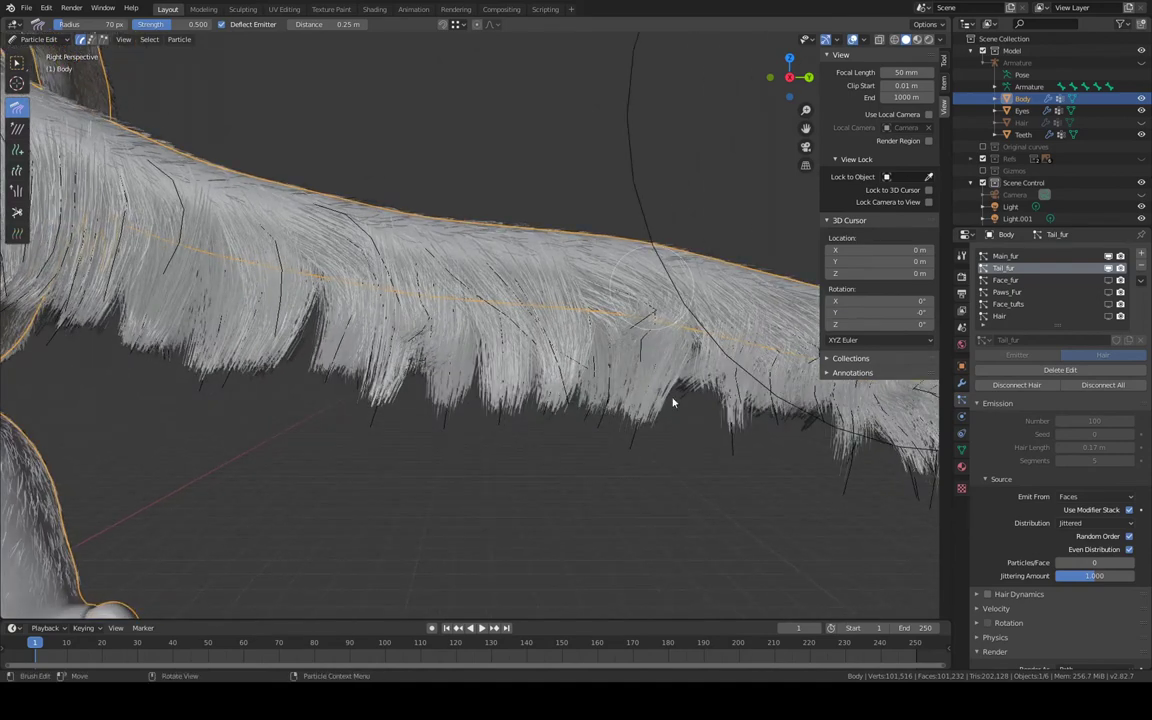
{"action": "mouse_move", "coordinate": [673, 430]}
{"action": "middle_mouse_down", "text": "shift"}
{"action": "mouse_move", "coordinate": [700, 399]}
{"action": "mouse_move", "coordinate": [545, 307]}
{"action": "middle_mouse_up", "text": "shift"}
{"action": "left_click_drag", "start_coordinate": [607, 414], "coordinate": [550, 323]}
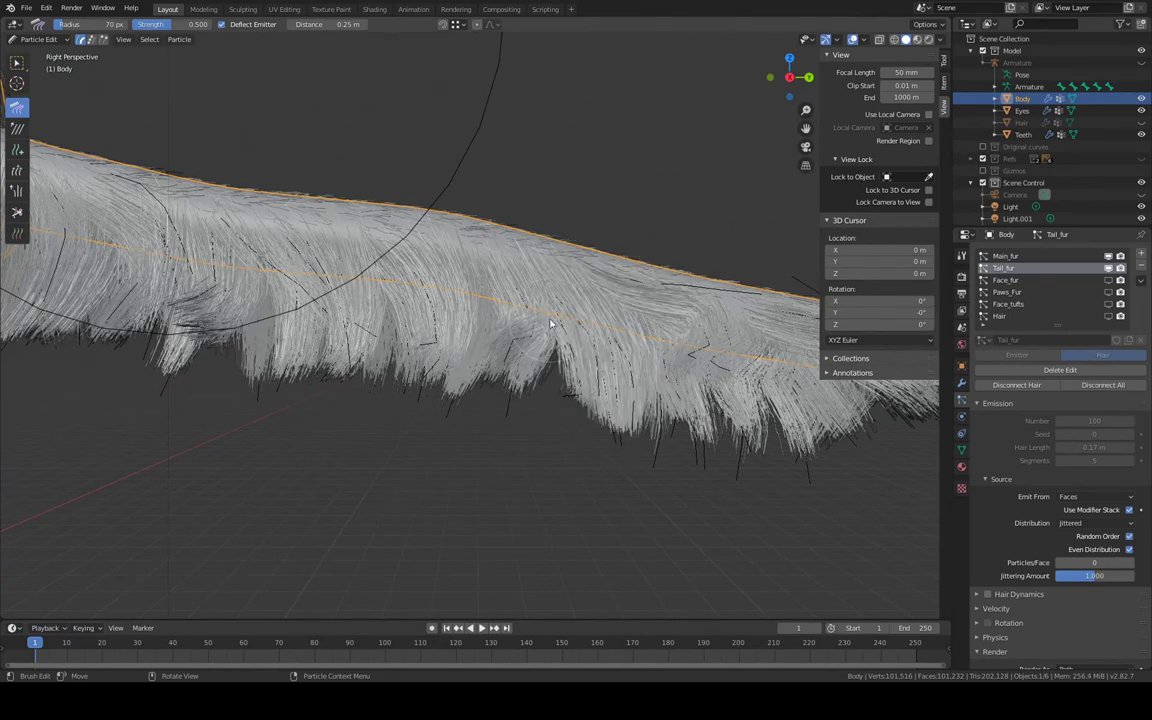
{"action": "middle_click_drag", "start_coordinate": [555, 404], "coordinate": [587, 295]}
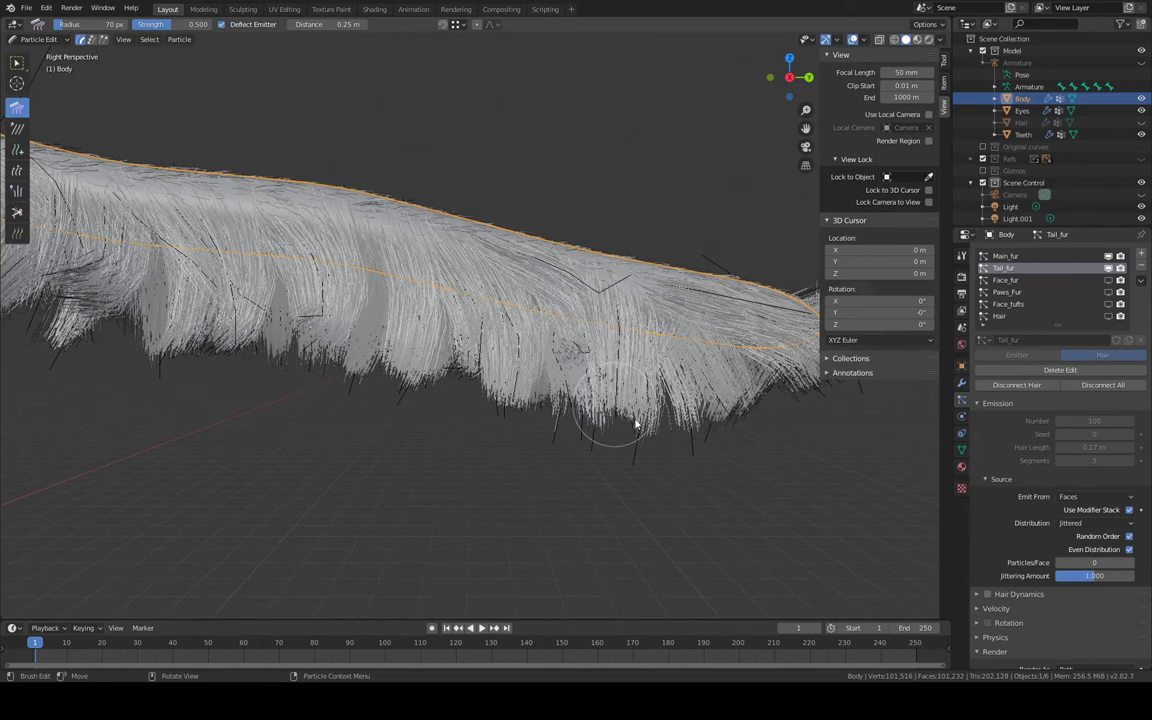
{"action": "left_click_drag", "start_coordinate": [607, 415], "coordinate": [633, 291]}
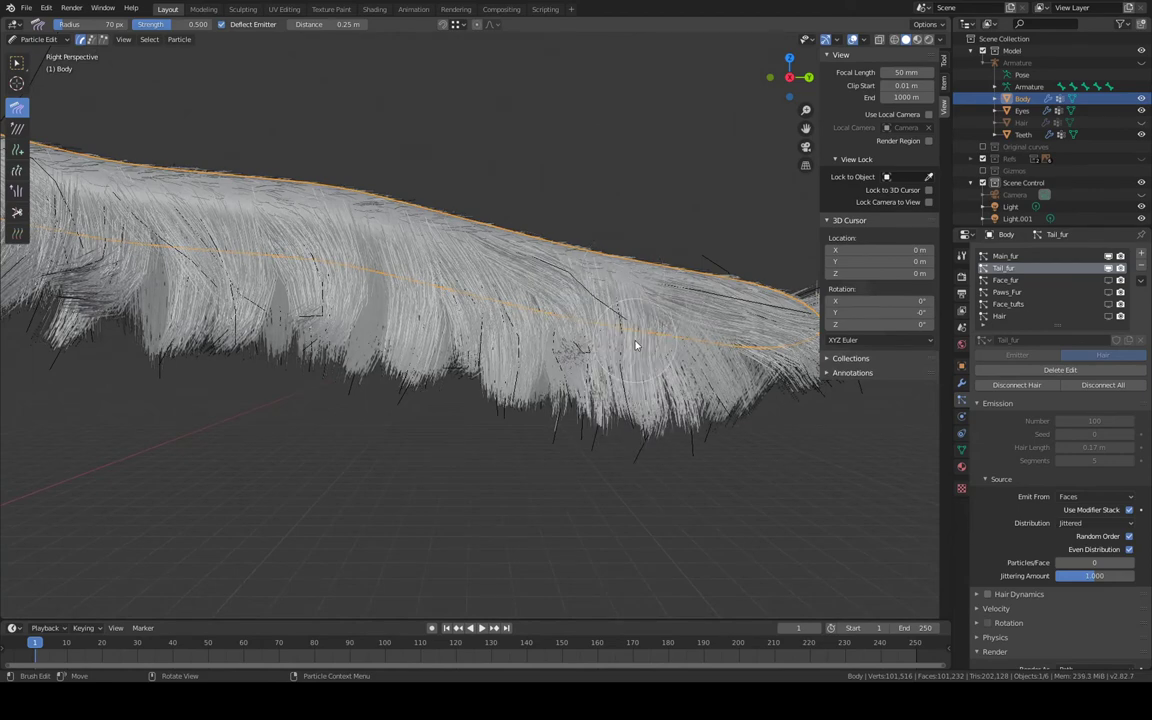
{"action": "mouse_move", "coordinate": [652, 376]}
{"action": "middle_mouse_down"}
{"action": "mouse_move", "coordinate": [695, 388]}
{"action": "mouse_move", "coordinate": [681, 262]}
{"action": "middle_mouse_up"}
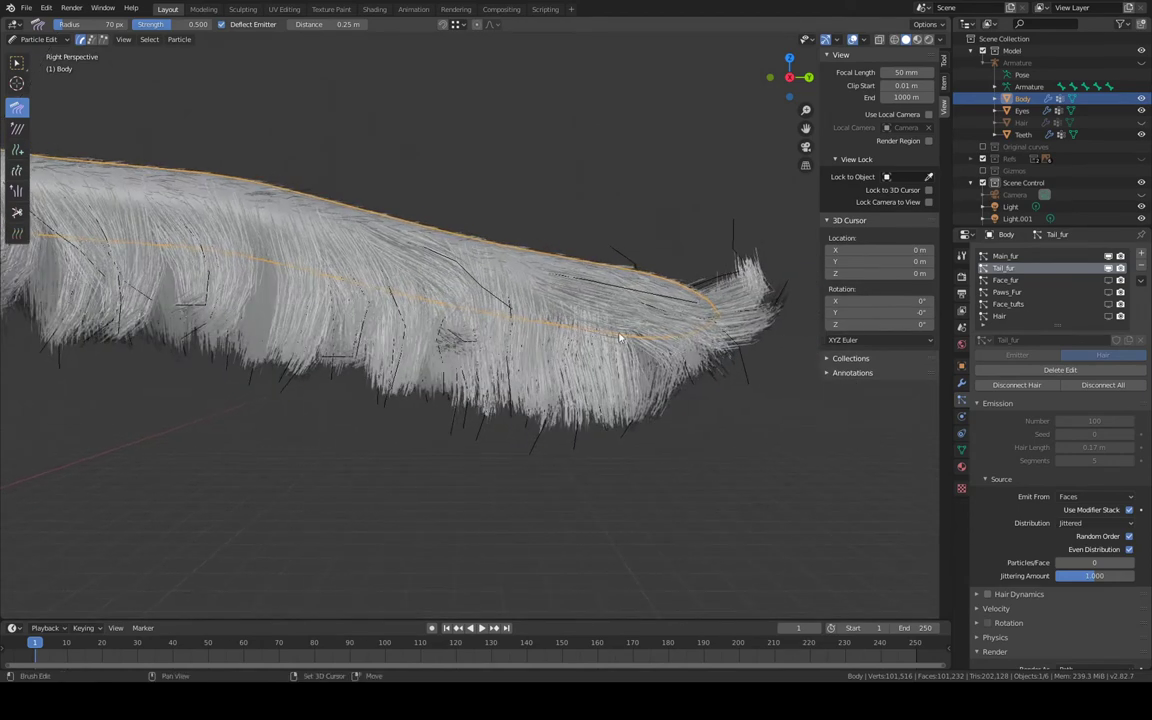
{"action": "mouse_move", "coordinate": [681, 262]}
{"action": "left_mouse_down"}
{"action": "mouse_move", "coordinate": [687, 408]}
{"action": "mouse_move", "coordinate": [700, 315]}
{"action": "left_mouse_up"}
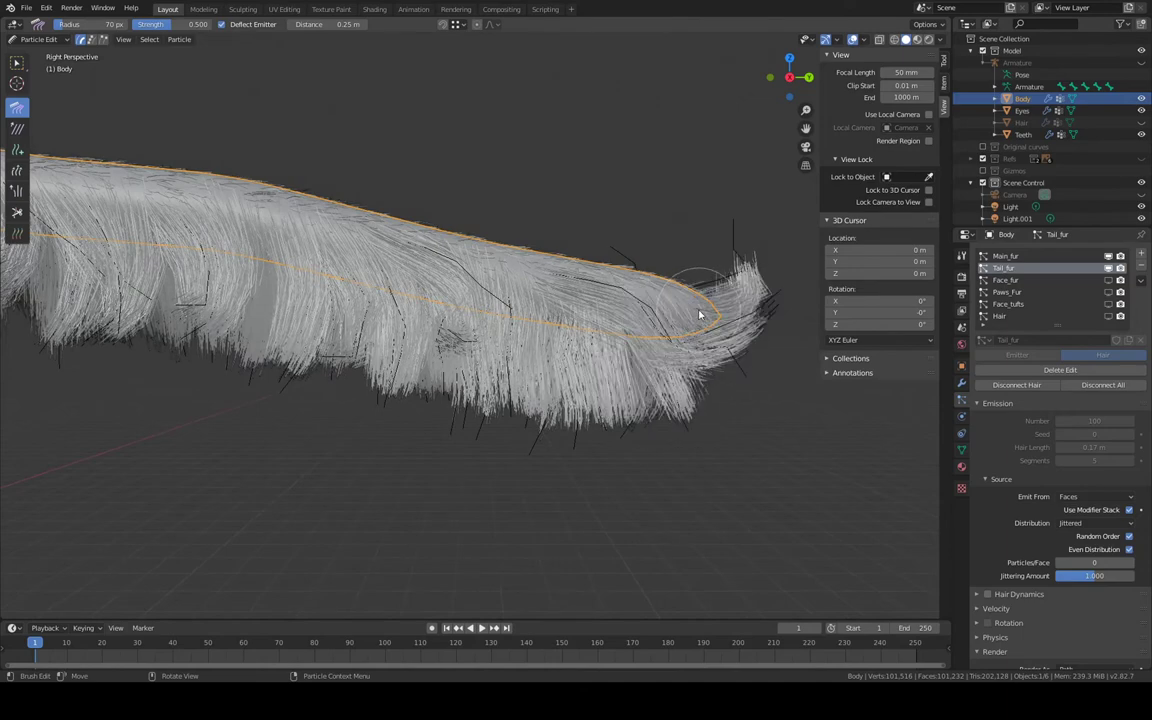
{"action": "mouse_move", "coordinate": [704, 406]}
{"action": "middle_mouse_down"}
{"action": "mouse_move", "coordinate": [690, 449]}
{"action": "mouse_move", "coordinate": [700, 445]}
{"action": "middle_mouse_up"}
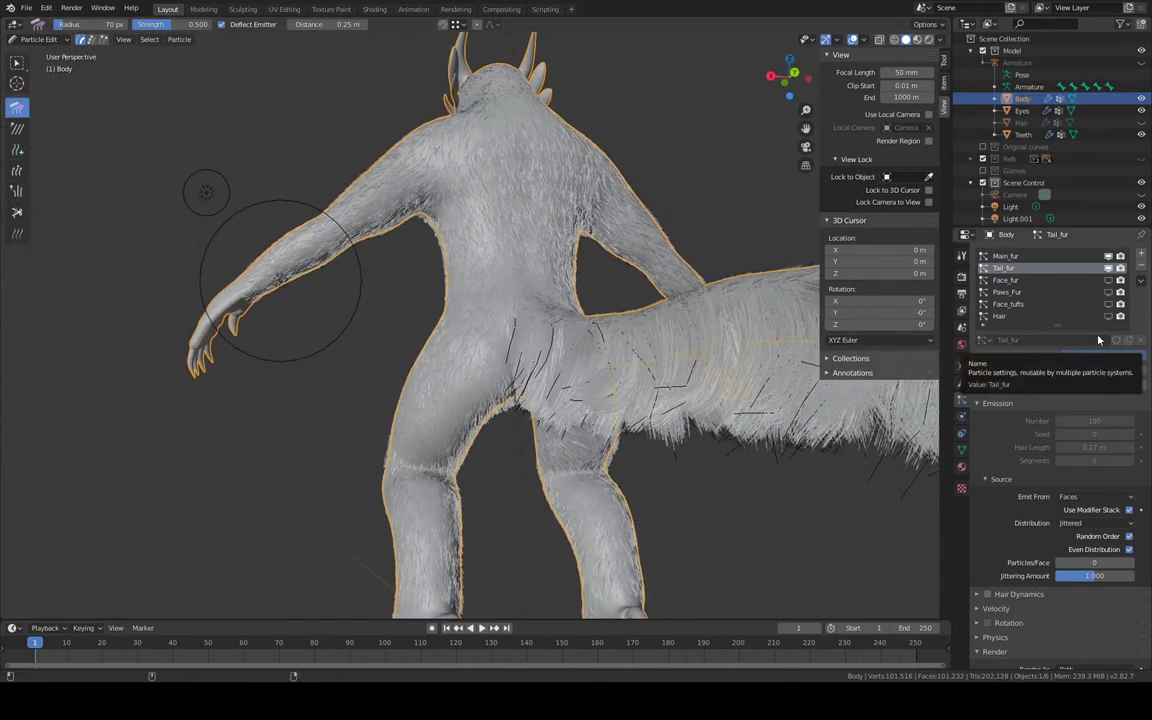
From the back view, comb the hip, inner-thigh and tail-base hair downward.
{"action": "key", "text": "ctrl+KP_1"}
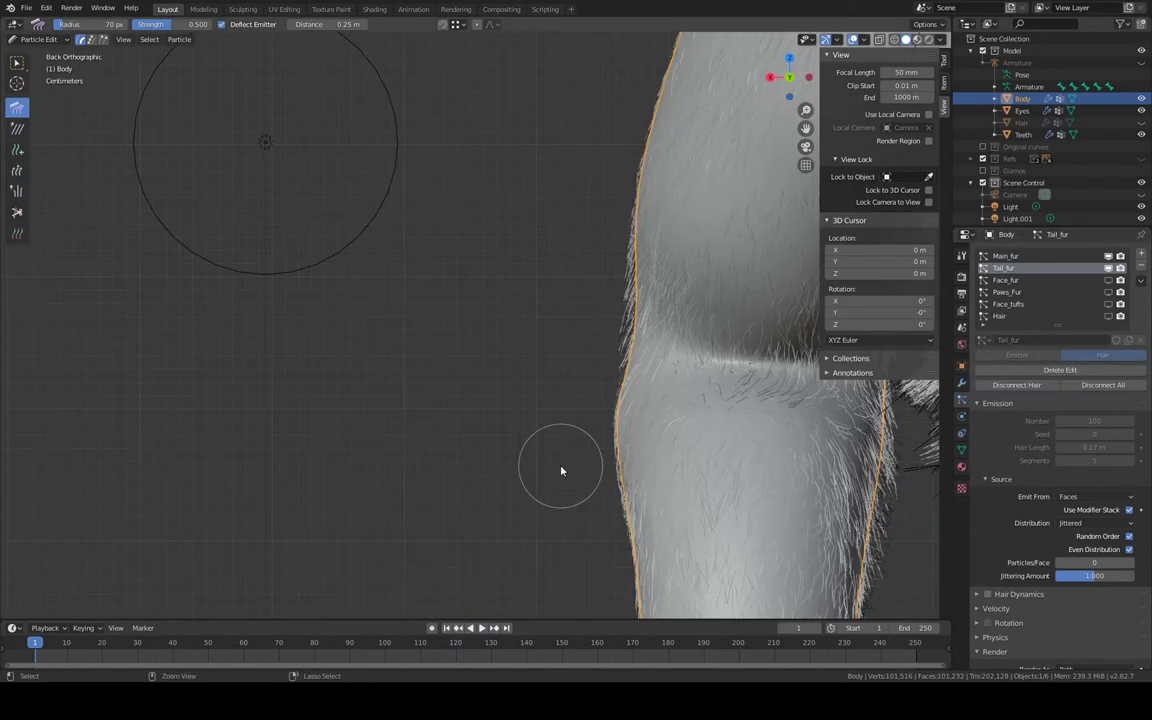
{"action": "scroll", "coordinate": [740, 350], "scroll_direction": "down", "scroll_amount": 4}
{"action": "scroll", "coordinate": [615, 393], "scroll_direction": "up", "scroll_amount": 3}
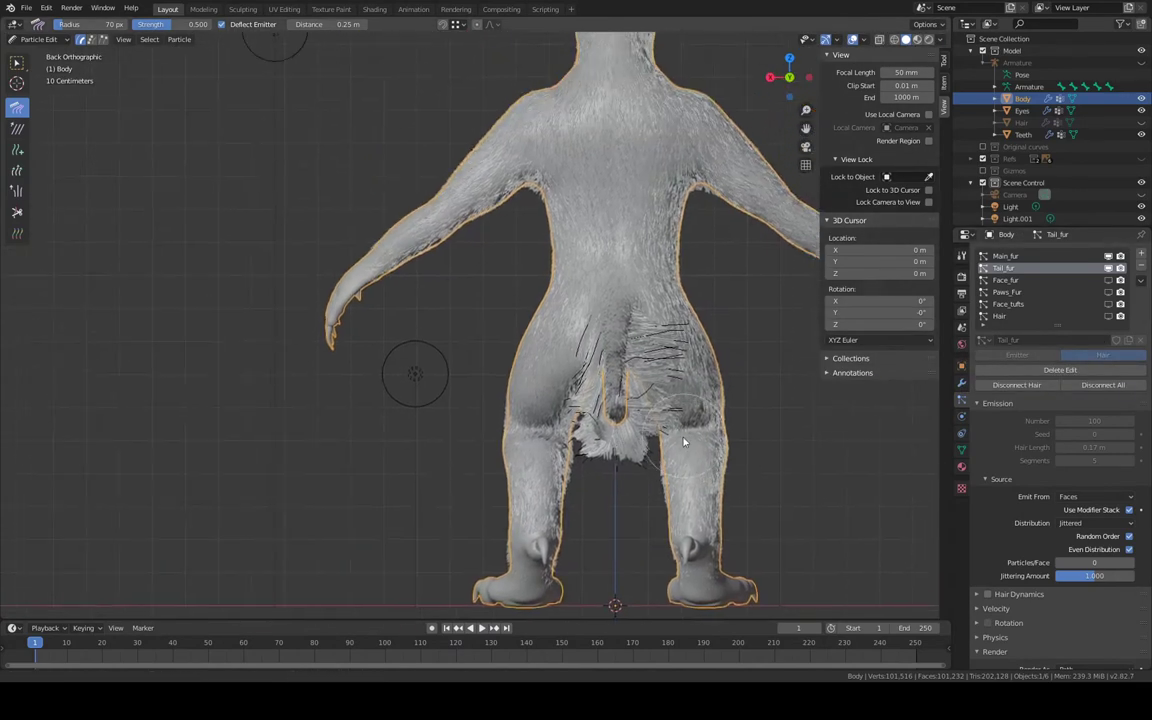
{"action": "scroll", "coordinate": [678, 374], "scroll_direction": "up", "scroll_amount": 2}
{"action": "scroll", "coordinate": [674, 330], "scroll_direction": "up", "scroll_amount": 1}
{"action": "scroll", "coordinate": [669, 283], "scroll_direction": "up", "scroll_amount": 1}
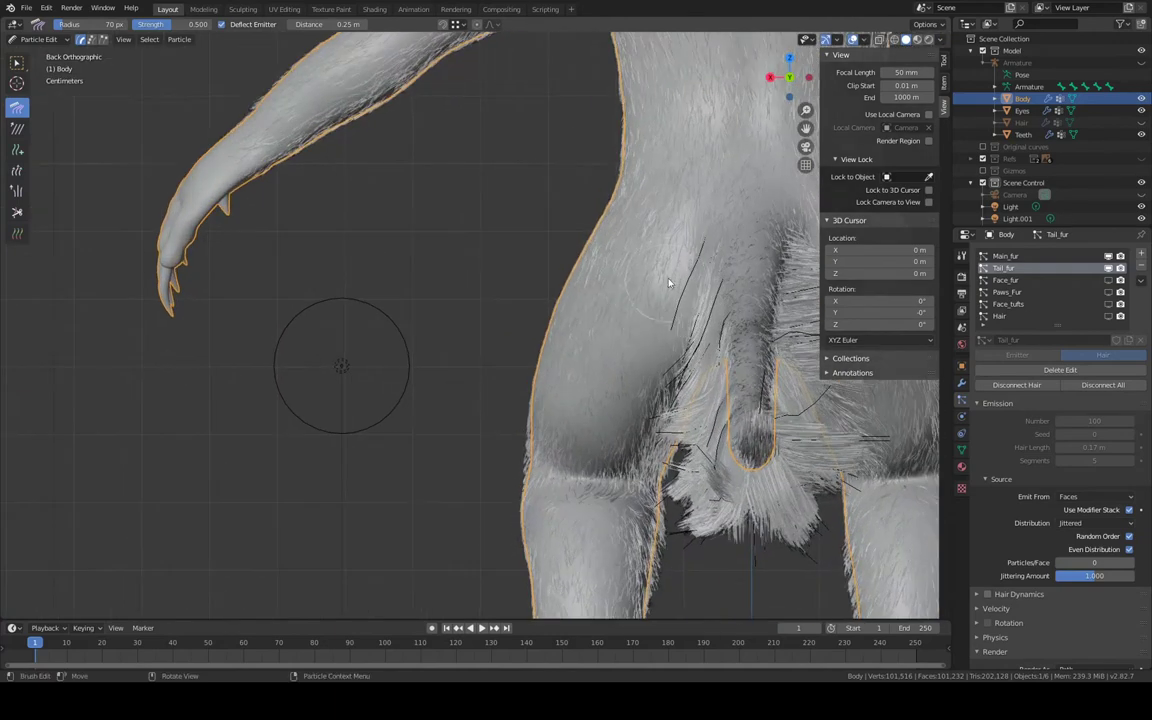
{"action": "mouse_move", "coordinate": [644, 349]}
{"action": "left_mouse_down"}
{"action": "mouse_move", "coordinate": [672, 484]}
{"action": "mouse_move", "coordinate": [610, 482]}
{"action": "mouse_move", "coordinate": [623, 539]}
{"action": "mouse_move", "coordinate": [684, 617]}
{"action": "left_mouse_up"}
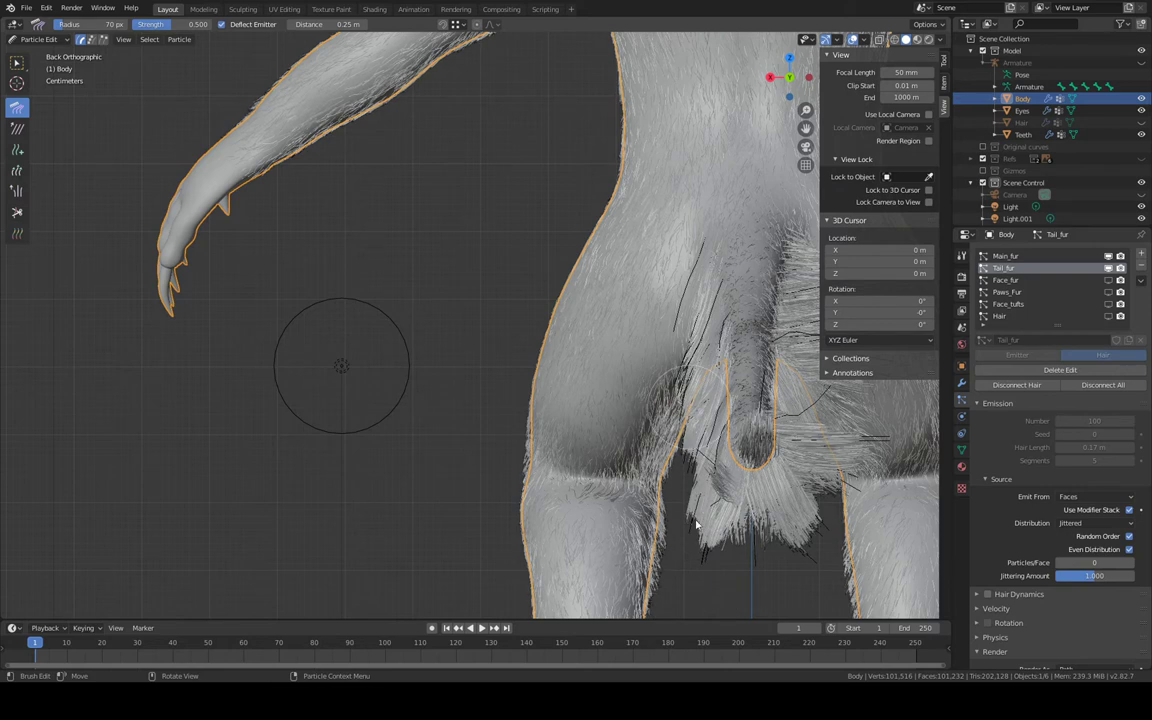
{"action": "mouse_move", "coordinate": [697, 523]}
{"action": "left_mouse_down"}
{"action": "mouse_move", "coordinate": [694, 570]}
{"action": "mouse_move", "coordinate": [699, 371]}
{"action": "left_mouse_up"}
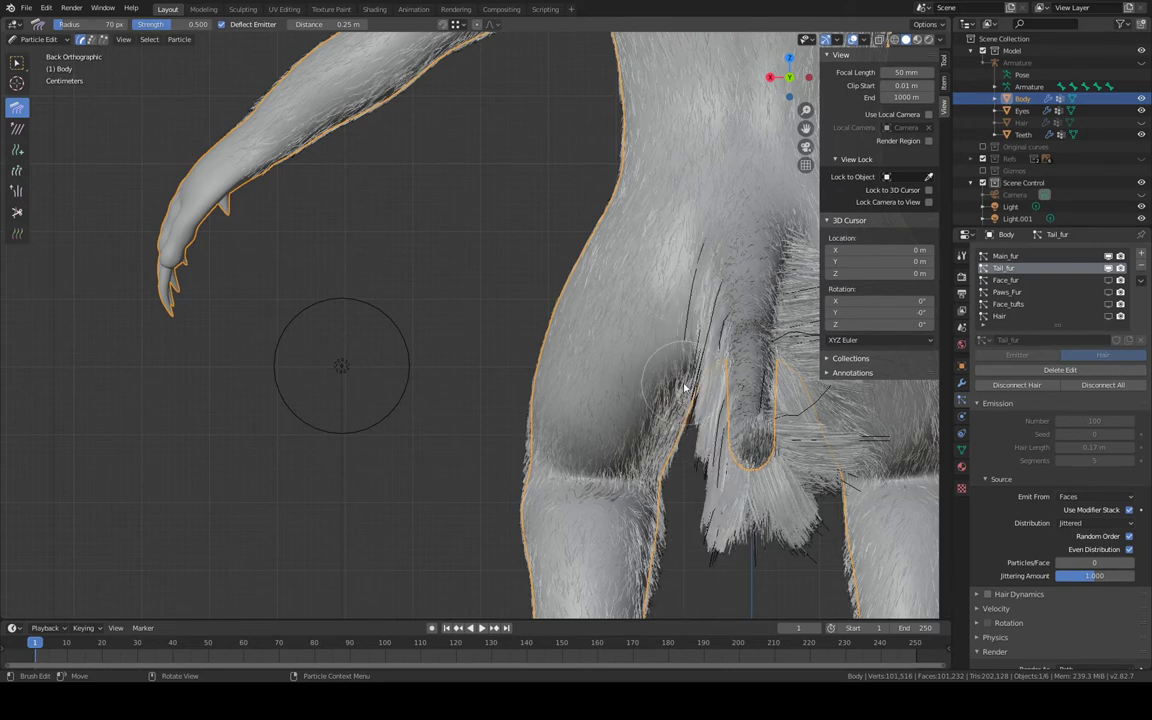
From a side view, comb the tail-tip strands so they hang down.
{"action": "mouse_move", "coordinate": [689, 386]}
{"action": "middle_mouse_down"}
{"action": "mouse_move", "coordinate": [746, 368]}
{"action": "mouse_move", "coordinate": [788, 376]}
{"action": "mouse_move", "coordinate": [705, 348]}
{"action": "middle_mouse_up"}
{"action": "scroll", "coordinate": [746, 368], "scroll_direction": "up", "scroll_amount": 3}
{"action": "scroll", "coordinate": [705, 348], "scroll_direction": "down", "scroll_amount": 2}
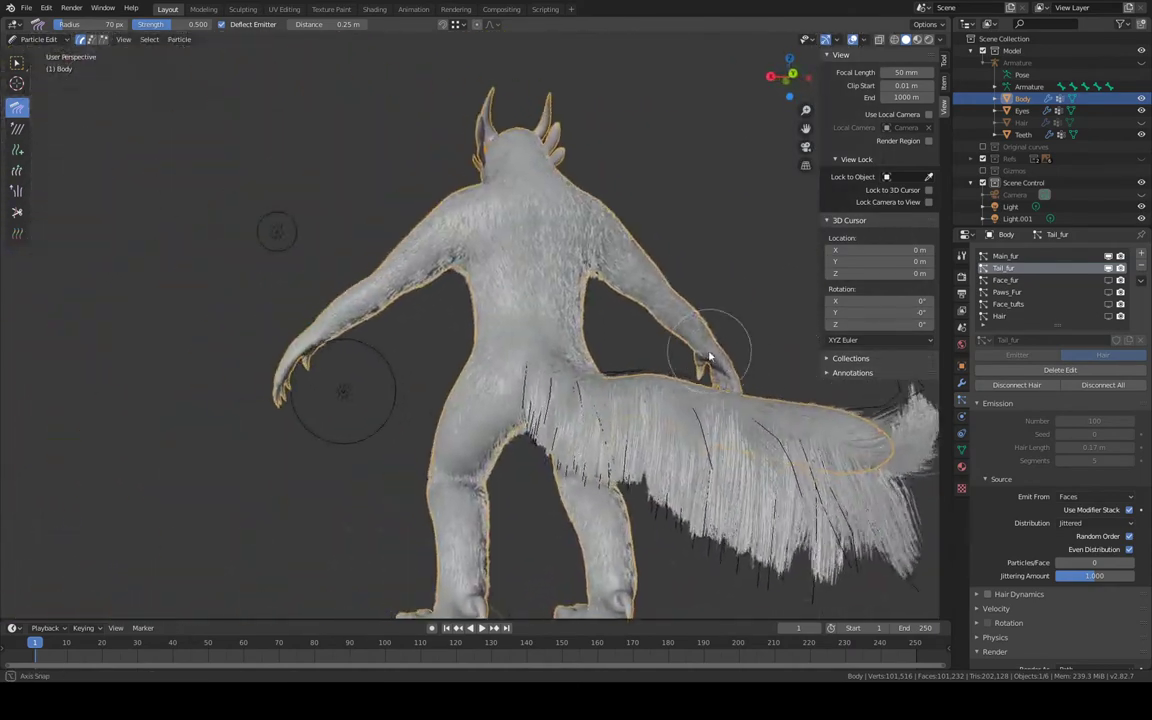
{"action": "scroll", "coordinate": [760, 355], "scroll_direction": "up", "scroll_amount": 2}
{"action": "mouse_move", "coordinate": [829, 362]}
{"action": "middle_mouse_down"}
{"action": "mouse_move", "coordinate": [771, 360]}
{"action": "mouse_move", "coordinate": [812, 386]}
{"action": "middle_mouse_up"}
{"action": "scroll", "coordinate": [648, 293], "scroll_direction": "up", "scroll_amount": 3}
{"action": "middle_click_drag", "start_coordinate": [648, 293], "coordinate": [748, 319]}
{"action": "scroll", "coordinate": [730, 334], "scroll_direction": "down", "scroll_amount": 3}
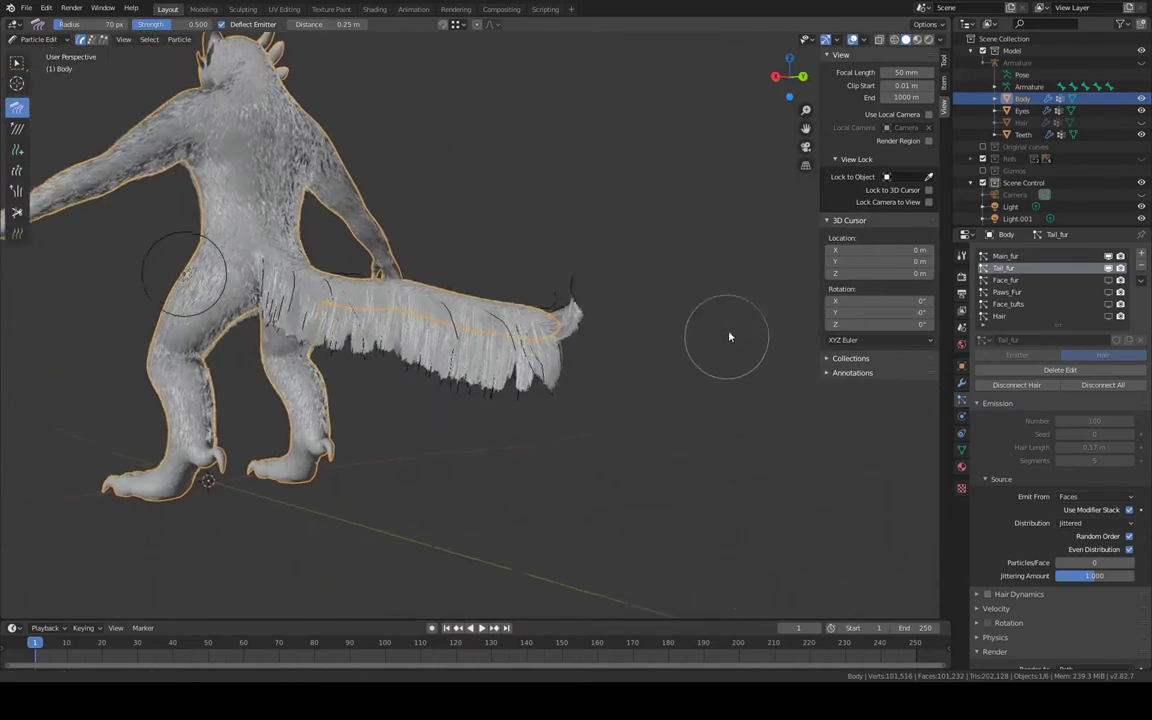
{"action": "scroll", "coordinate": [769, 239], "scroll_direction": "up", "scroll_amount": 3}
{"action": "scroll", "coordinate": [685, 265], "scroll_direction": "up", "scroll_amount": 2}
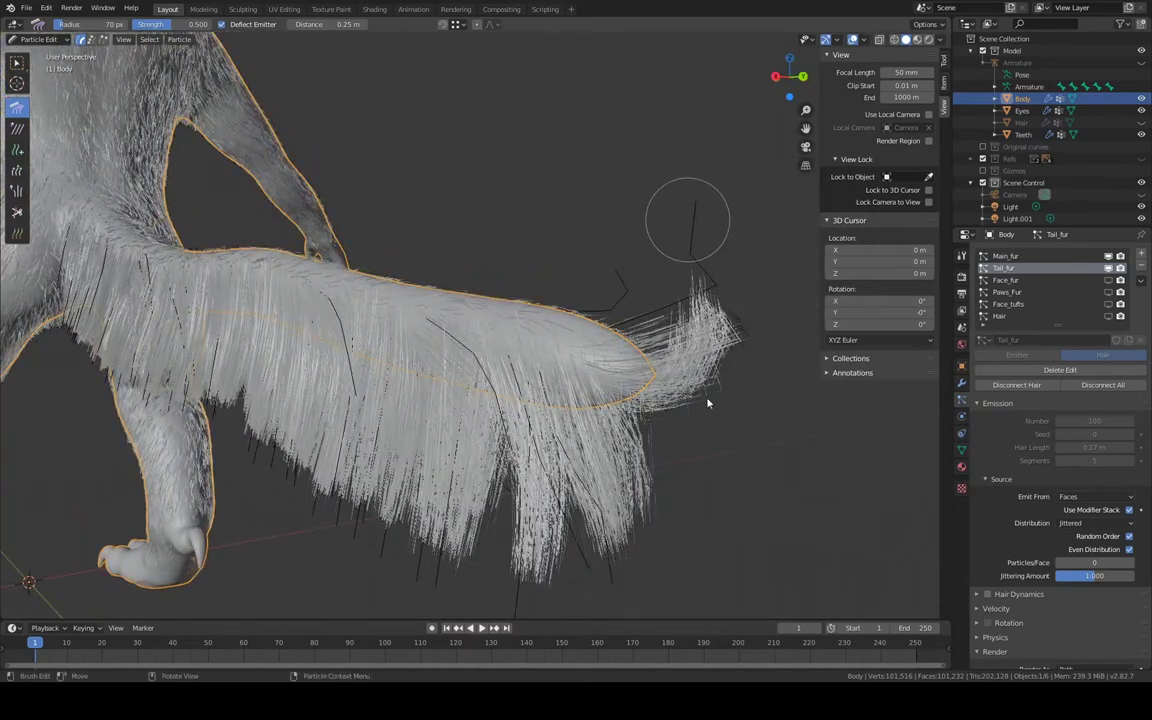
{"action": "mouse_move", "coordinate": [686, 221]}
{"action": "left_mouse_down"}
{"action": "mouse_move", "coordinate": [712, 533]}
{"action": "mouse_move", "coordinate": [690, 538]}
{"action": "left_mouse_up"}
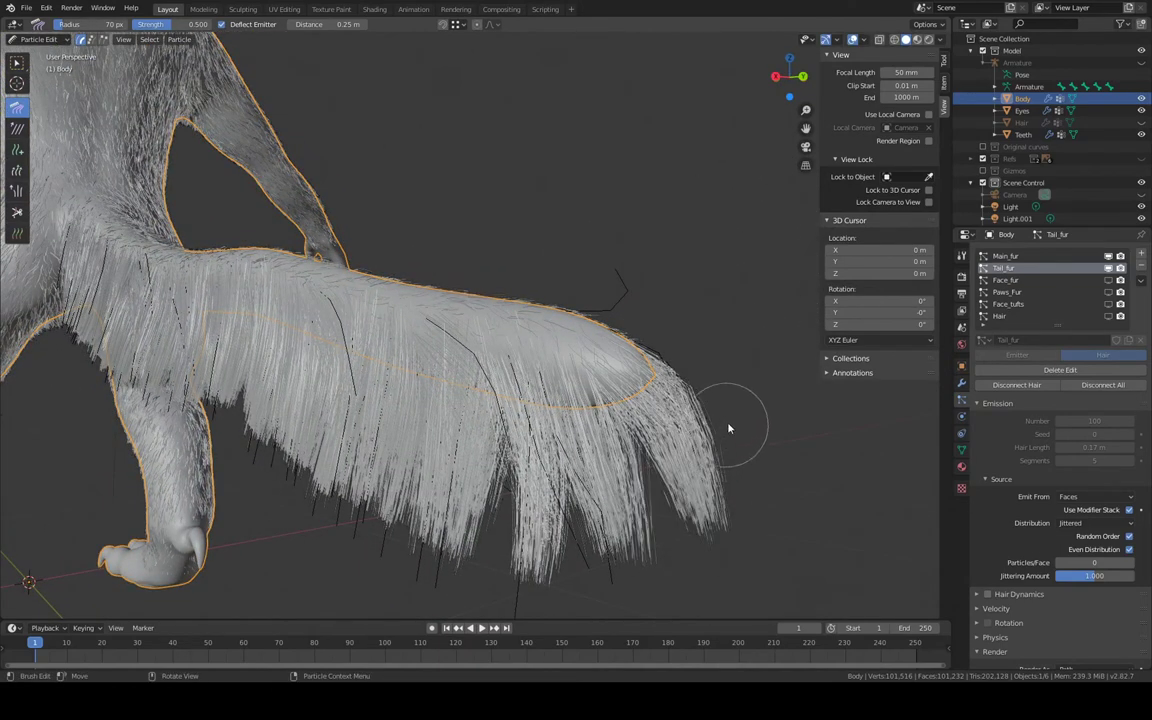
{"action": "mouse_move", "coordinate": [694, 514]}
{"action": "middle_mouse_down"}
{"action": "mouse_move", "coordinate": [802, 419]}
{"action": "mouse_move", "coordinate": [741, 427]}
{"action": "mouse_move", "coordinate": [766, 399]}
{"action": "mouse_move", "coordinate": [720, 399]}
{"action": "middle_mouse_up"}
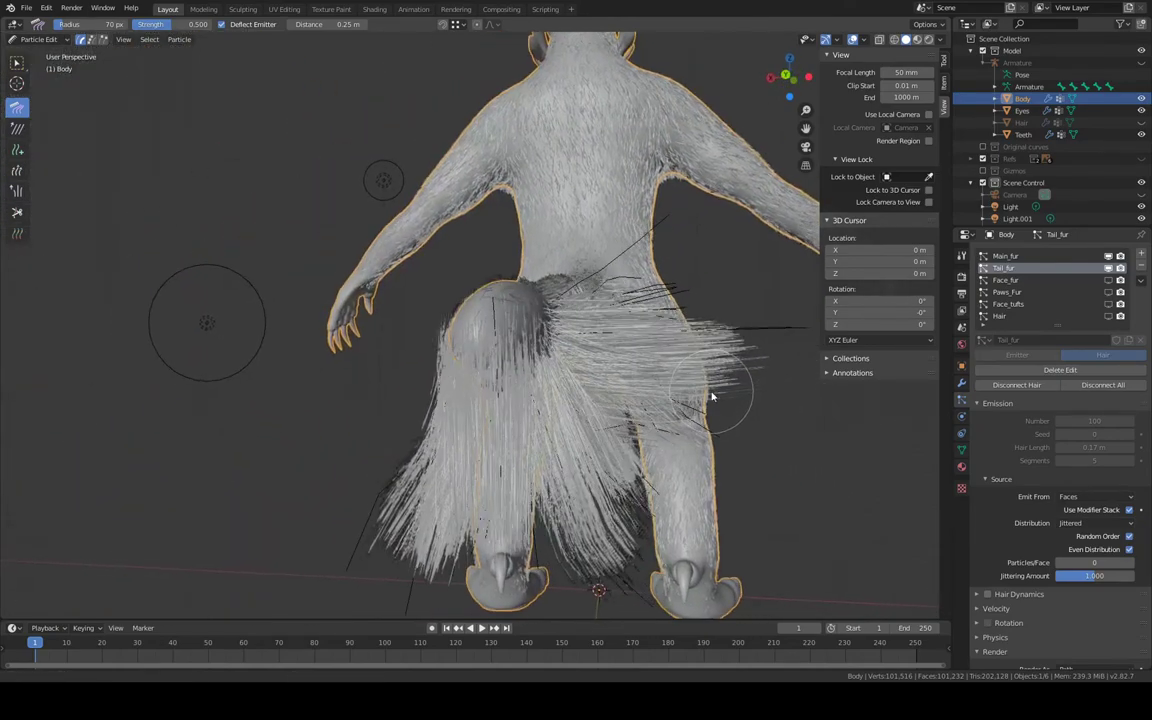
{"action": "scroll", "coordinate": [694, 386], "scroll_direction": "up", "scroll_amount": 3}
Re-comb the tail-base strands near the hip to sweep downward.
{"action": "scroll", "coordinate": [627, 398], "scroll_direction": "up", "scroll_amount": 3}
{"action": "mouse_move", "coordinate": [628, 398]}
{"action": "middle_mouse_down"}
{"action": "mouse_move", "coordinate": [740, 404]}
{"action": "mouse_move", "coordinate": [720, 334]}
{"action": "mouse_move", "coordinate": [722, 347]}
{"action": "mouse_move", "coordinate": [757, 349]}
{"action": "mouse_move", "coordinate": [701, 254]}
{"action": "mouse_move", "coordinate": [648, 267]}
{"action": "mouse_move", "coordinate": [681, 237]}
{"action": "mouse_move", "coordinate": [586, 103]}
{"action": "mouse_move", "coordinate": [760, 230]}
{"action": "mouse_move", "coordinate": [725, 195]}
{"action": "mouse_move", "coordinate": [745, 183]}
{"action": "mouse_move", "coordinate": [690, 170]}
{"action": "middle_mouse_up"}
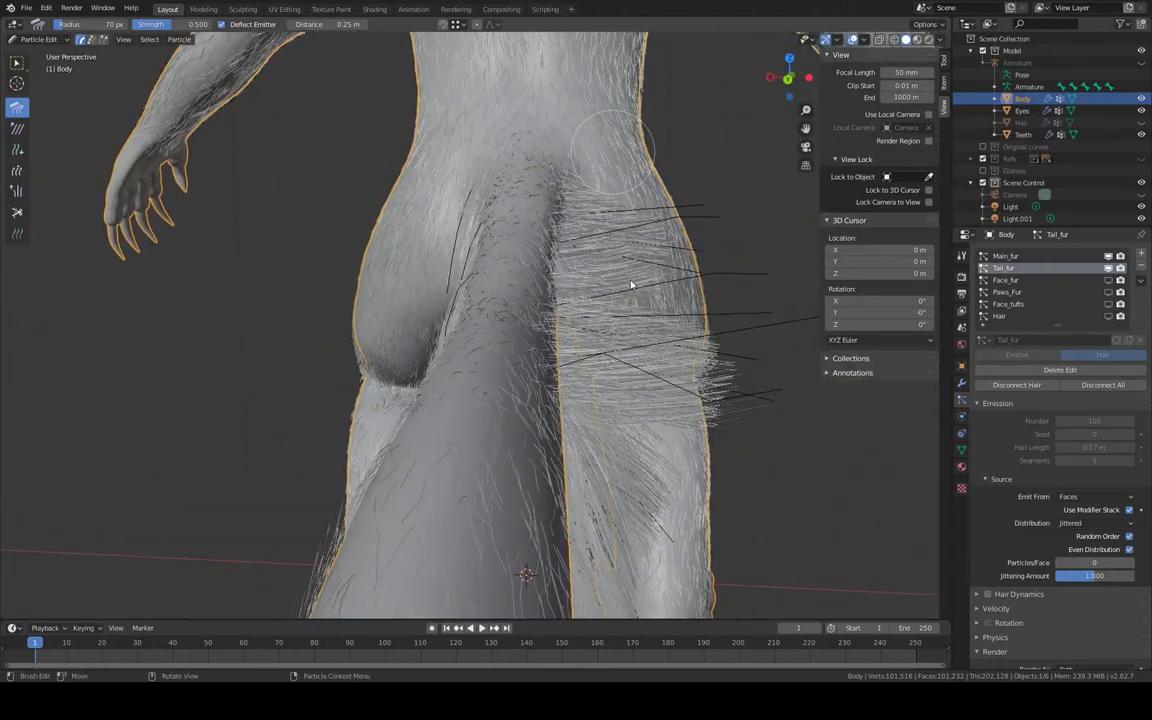
{"action": "mouse_move", "coordinate": [663, 442]}
{"action": "left_mouse_down"}
{"action": "mouse_move", "coordinate": [703, 208]}
{"action": "mouse_move", "coordinate": [728, 329]}
{"action": "left_mouse_up"}
{"action": "left_click_drag", "start_coordinate": [705, 265], "coordinate": [731, 452]}
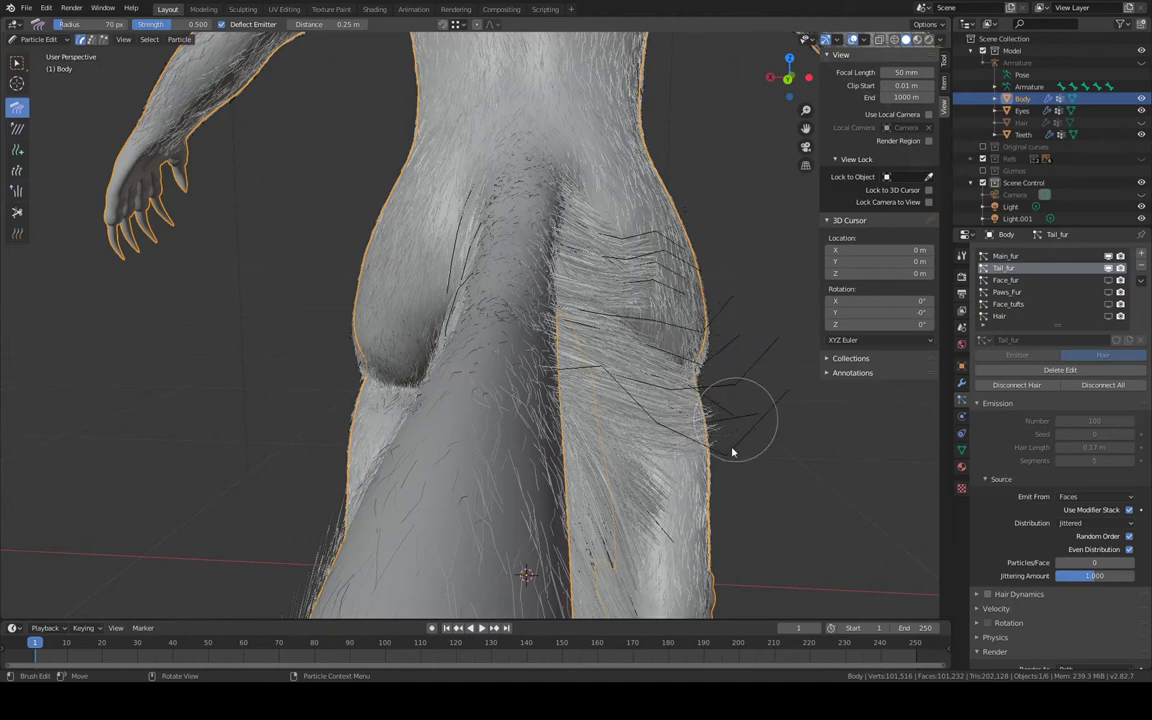
Smooth the dark clump at the tail tip and comb the lower-middle tail strands.
{"action": "mouse_move", "coordinate": [732, 452]}
{"action": "middle_mouse_down"}
{"action": "mouse_move", "coordinate": [655, 252]}
{"action": "mouse_move", "coordinate": [621, 220]}
{"action": "mouse_move", "coordinate": [663, 226]}
{"action": "mouse_move", "coordinate": [561, 198]}
{"action": "middle_mouse_up"}
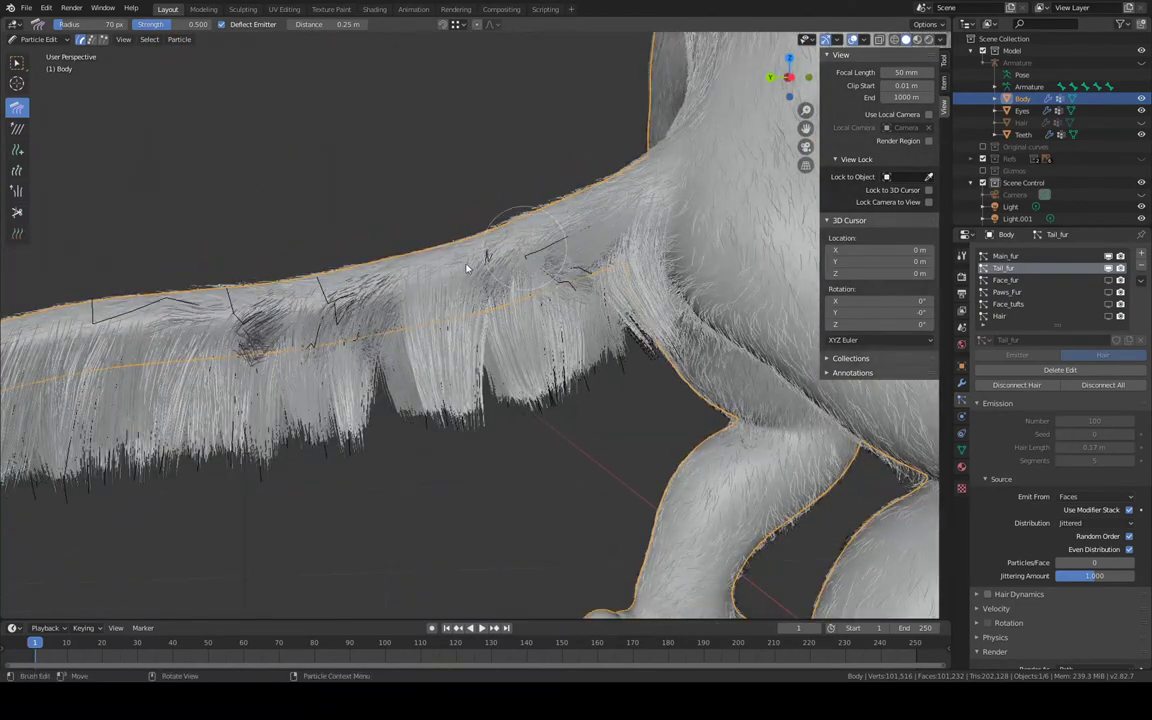
{"action": "mouse_move", "coordinate": [385, 285]}
{"action": "middle_mouse_down"}
{"action": "mouse_move", "coordinate": [601, 244]}
{"action": "mouse_move", "coordinate": [553, 231]}
{"action": "middle_mouse_up"}
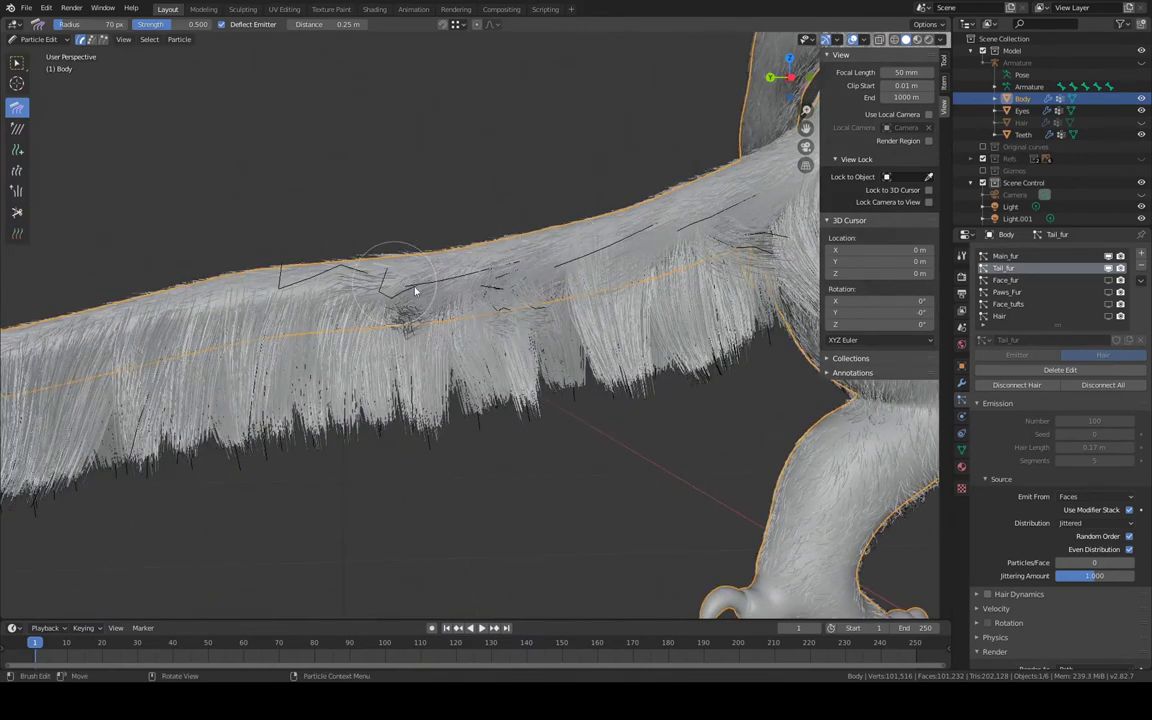
{"action": "middle_click_drag", "start_coordinate": [415, 290], "coordinate": [528, 276]}
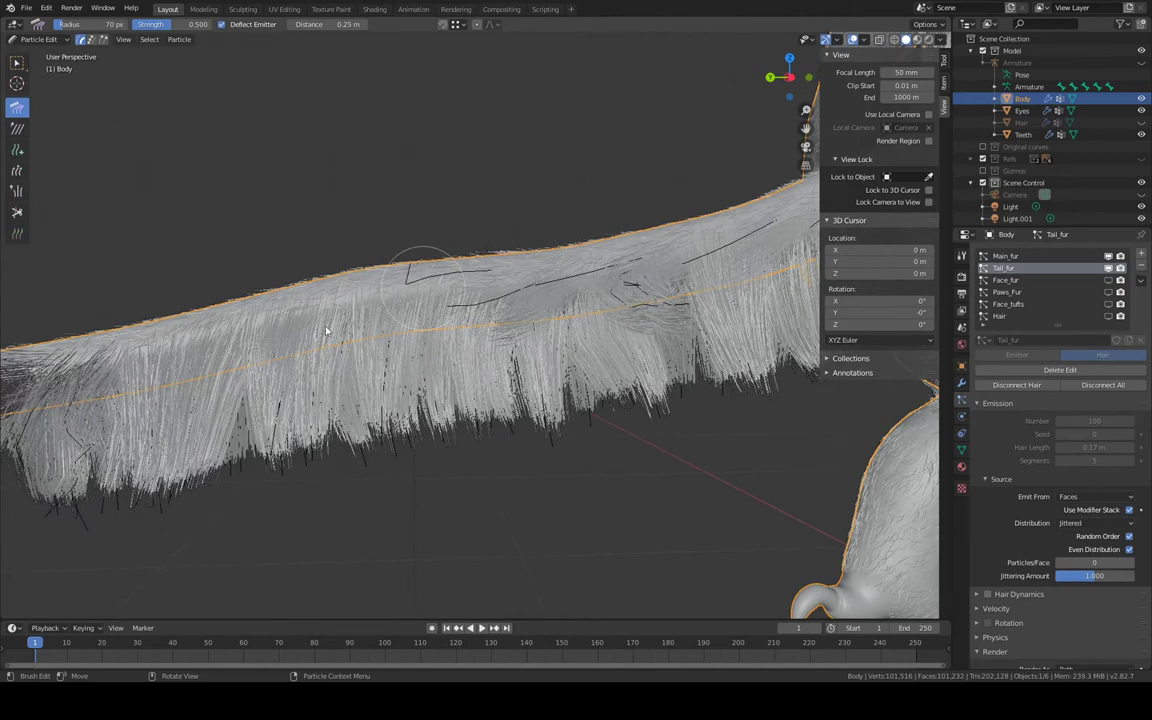
{"action": "mouse_move", "coordinate": [360, 300]}
{"action": "middle_mouse_down"}
{"action": "mouse_move", "coordinate": [449, 242]}
{"action": "mouse_move", "coordinate": [378, 302]}
{"action": "middle_mouse_up"}
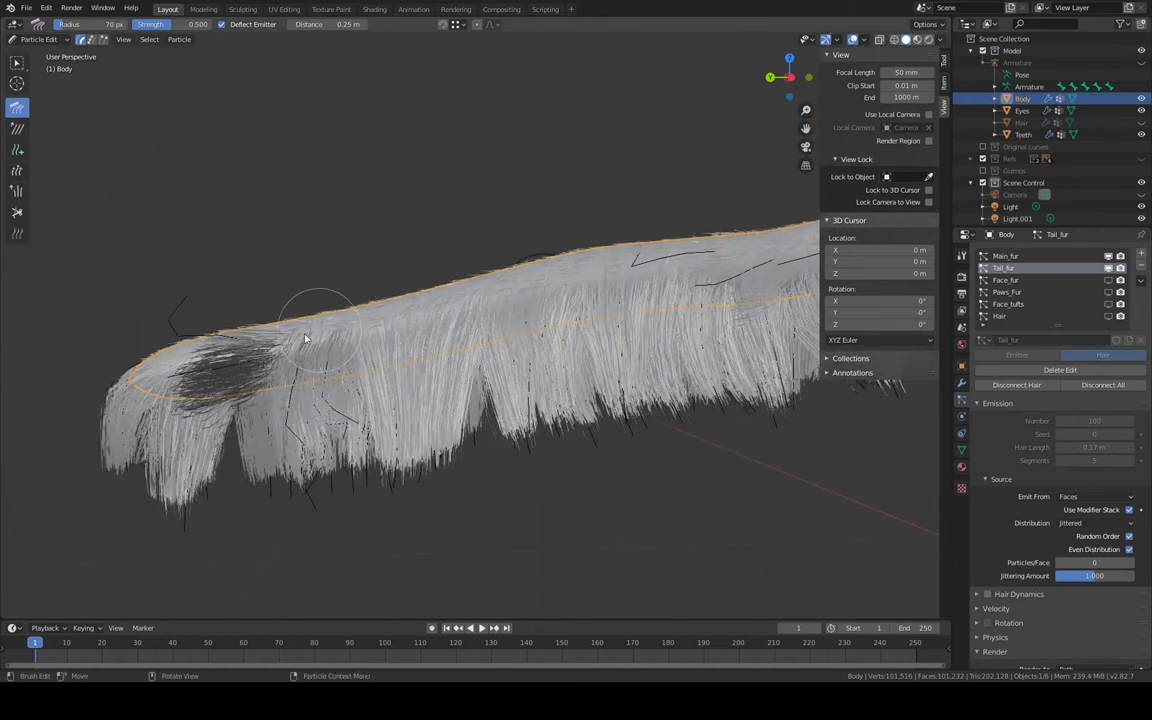
{"action": "mouse_move", "coordinate": [193, 366]}
{"action": "left_mouse_down"}
{"action": "mouse_move", "coordinate": [129, 399]}
{"action": "mouse_move", "coordinate": [77, 465]}
{"action": "mouse_move", "coordinate": [129, 455]}
{"action": "mouse_move", "coordinate": [191, 311]}
{"action": "mouse_move", "coordinate": [141, 483]}
{"action": "mouse_move", "coordinate": [122, 492]}
{"action": "mouse_move", "coordinate": [127, 380]}
{"action": "left_mouse_up"}
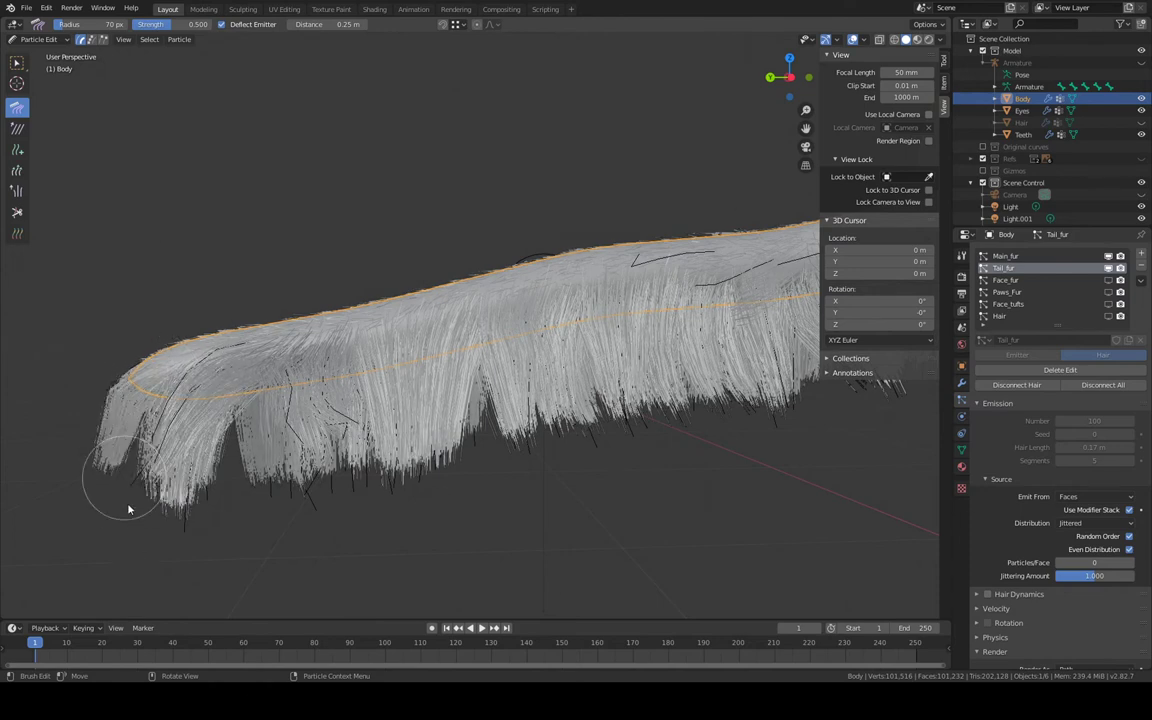
{"action": "left_click_drag", "start_coordinate": [128, 504], "coordinate": [102, 371]}
{"action": "left_click_drag", "start_coordinate": [116, 470], "coordinate": [228, 390]}
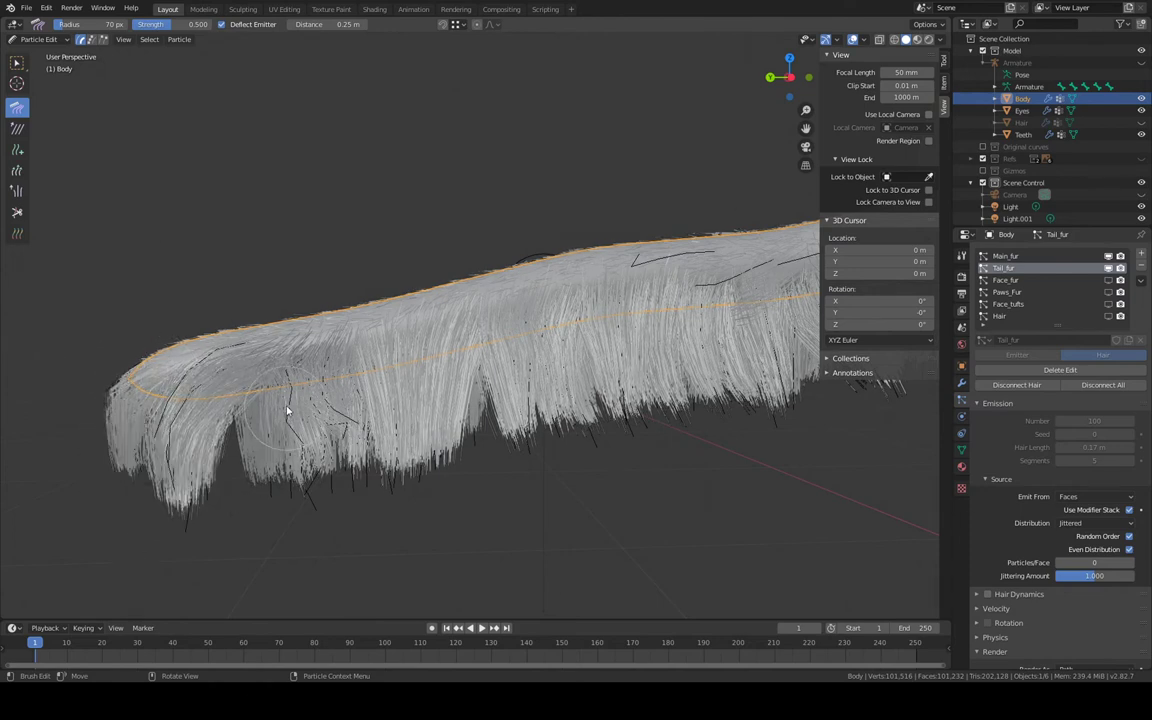
{"action": "mouse_move", "coordinate": [291, 485]}
{"action": "left_mouse_down"}
{"action": "mouse_move", "coordinate": [321, 484]}
{"action": "mouse_move", "coordinate": [403, 352]}
{"action": "left_mouse_up"}
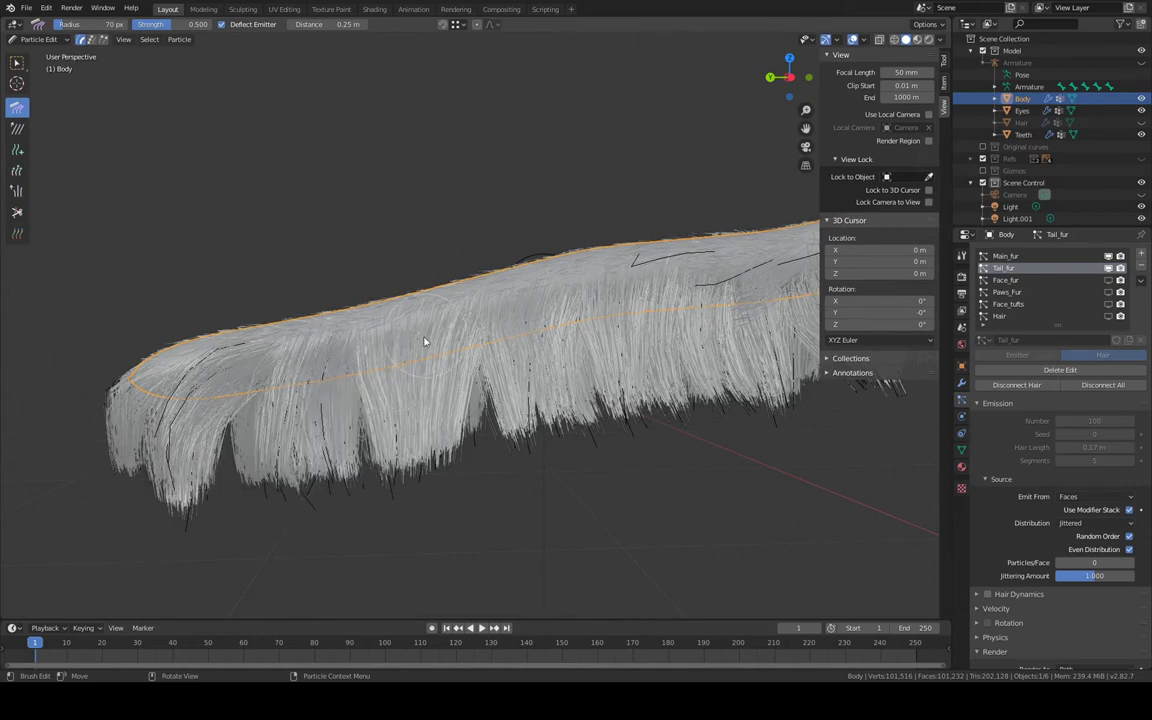
Orbit around the body and tail to check the combed fur from rear and side.
{"action": "middle_click_drag", "start_coordinate": [373, 417], "coordinate": [665, 401]}
{"action": "middle_click_drag", "start_coordinate": [698, 398], "coordinate": [617, 291]}
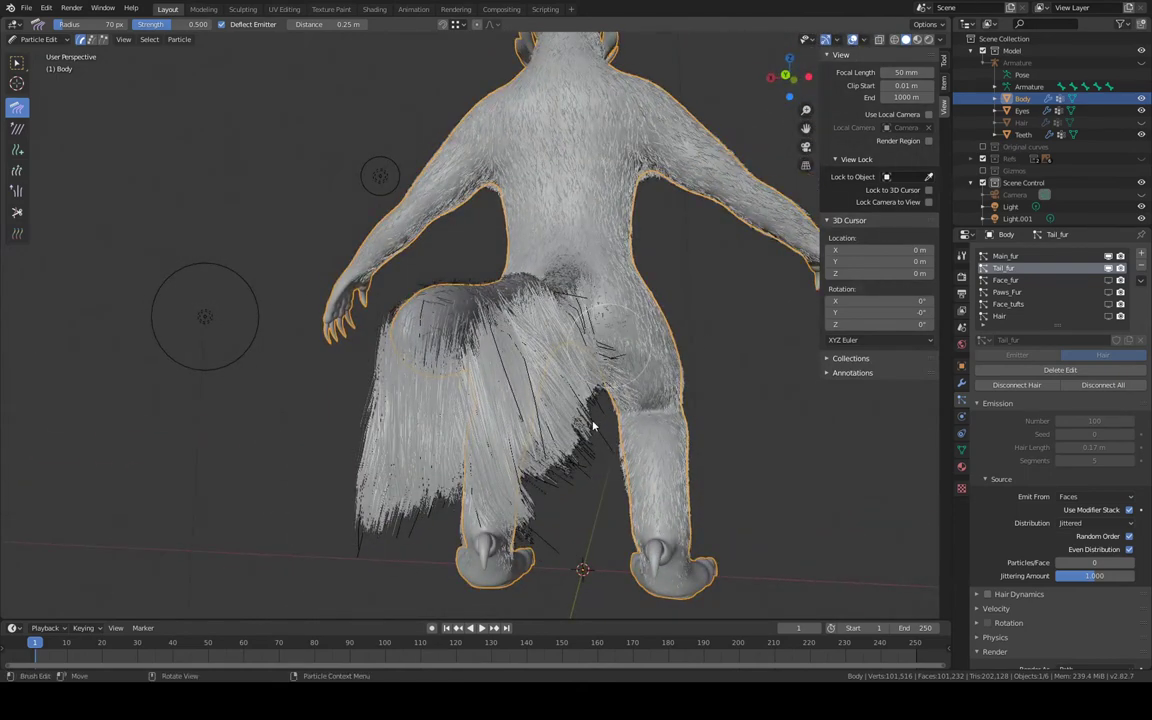
{"action": "mouse_move", "coordinate": [604, 483]}
{"action": "middle_mouse_down"}
{"action": "mouse_move", "coordinate": [663, 462]}
{"action": "mouse_move", "coordinate": [629, 389]}
{"action": "middle_mouse_up"}
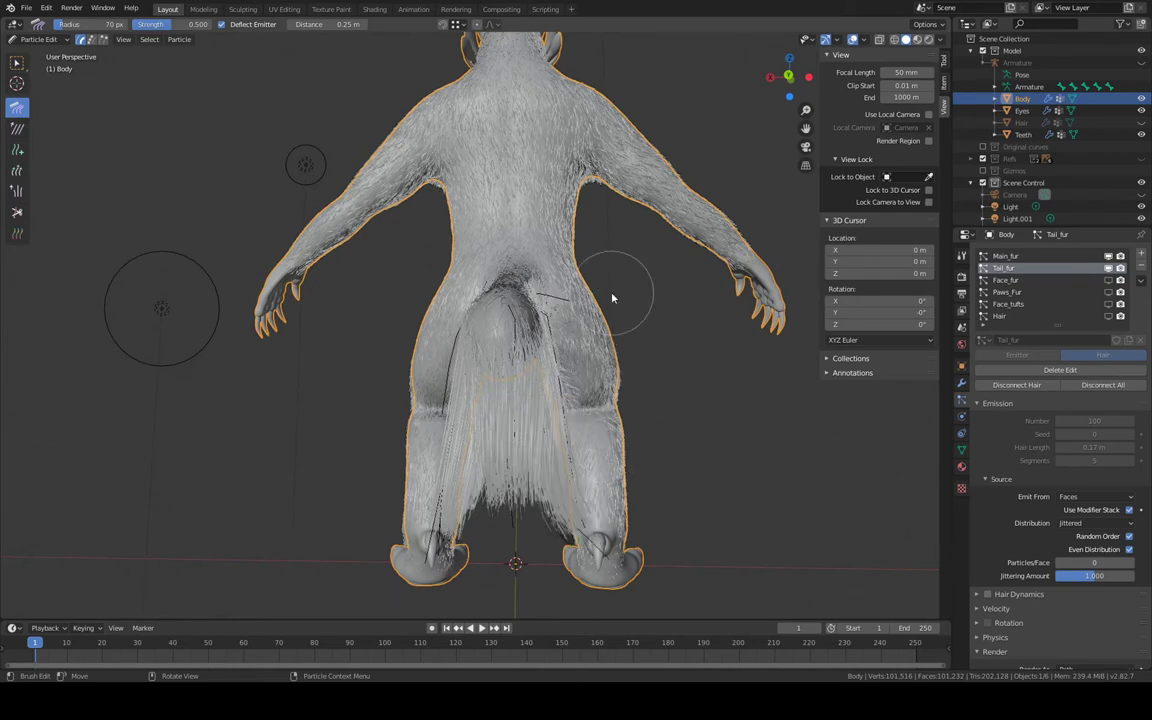
{"action": "mouse_move", "coordinate": [589, 287]}
{"action": "middle_mouse_down"}
{"action": "mouse_move", "coordinate": [614, 368]}
{"action": "mouse_move", "coordinate": [635, 257]}
{"action": "mouse_move", "coordinate": [588, 245]}
{"action": "middle_mouse_up"}
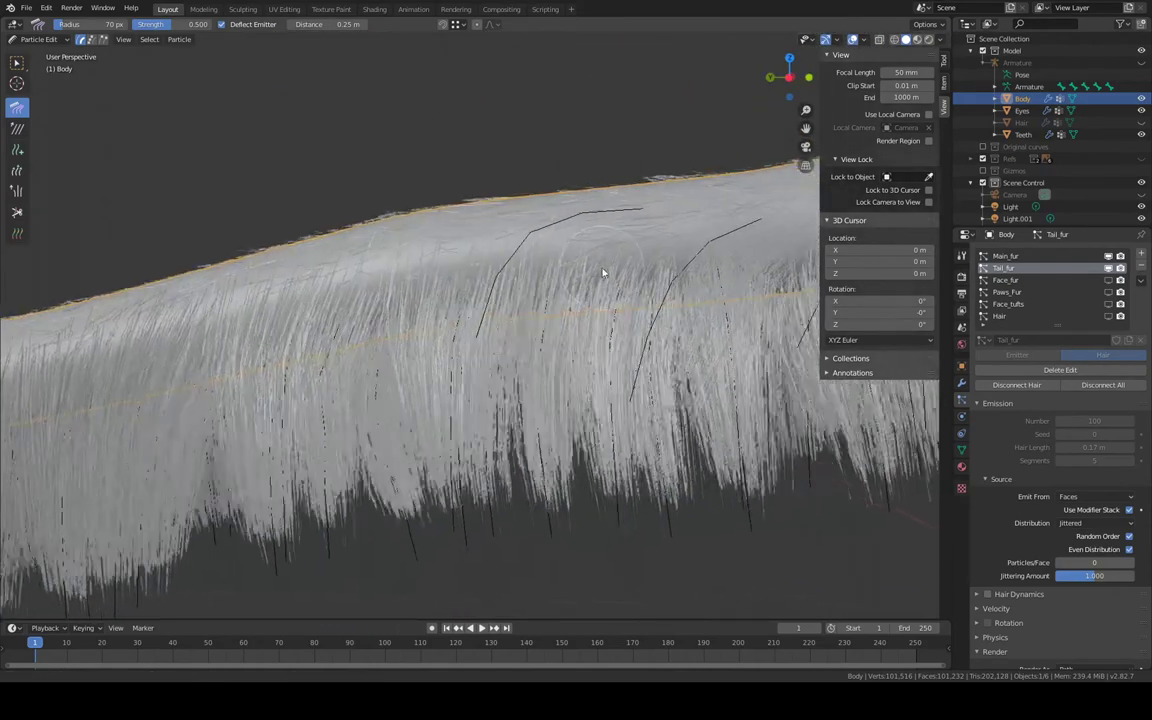
{"action": "mouse_move", "coordinate": [690, 300]}
{"action": "middle_mouse_down"}
{"action": "mouse_move", "coordinate": [726, 287]}
{"action": "mouse_move", "coordinate": [556, 302]}
{"action": "middle_mouse_up"}
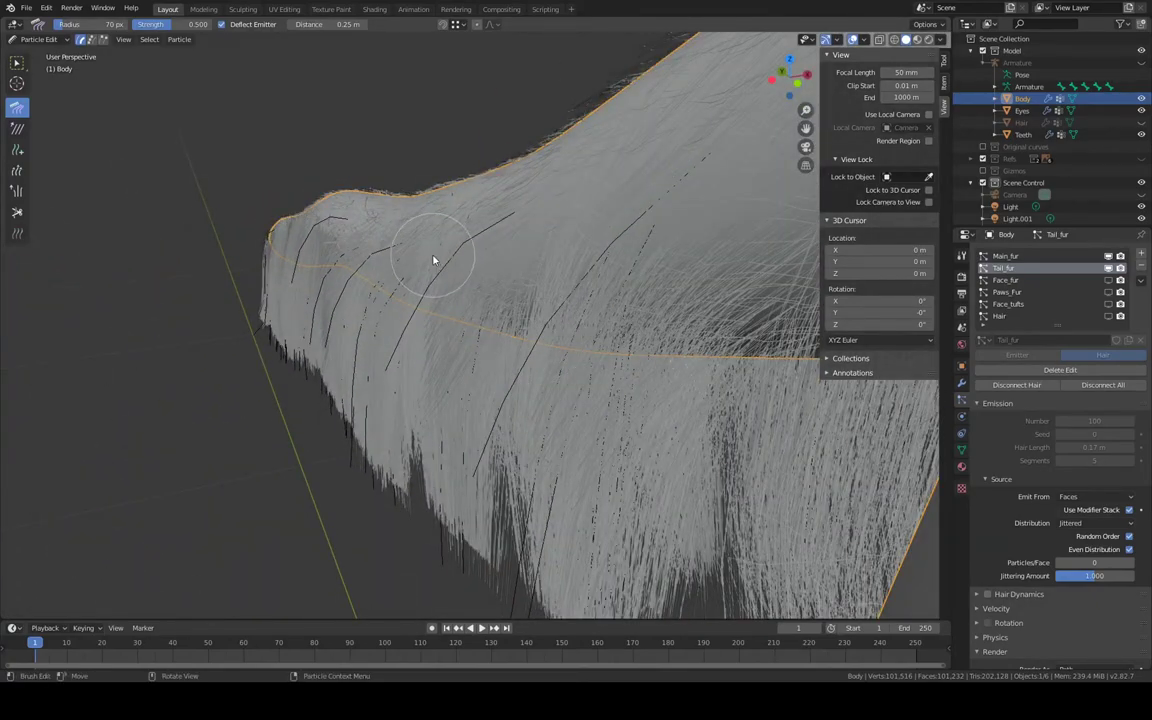
{"action": "mouse_move", "coordinate": [437, 257]}
{"action": "middle_mouse_down"}
{"action": "mouse_move", "coordinate": [643, 275]}
{"action": "mouse_move", "coordinate": [717, 241]}
{"action": "mouse_move", "coordinate": [746, 283]}
{"action": "mouse_move", "coordinate": [746, 270]}
{"action": "mouse_move", "coordinate": [560, 300]}
{"action": "mouse_move", "coordinate": [661, 319]}
{"action": "mouse_move", "coordinate": [590, 318]}
{"action": "middle_mouse_up"}
Set Tail_fur's children Display Amount to 100.
{"action": "scroll", "coordinate": [561, 300], "scroll_direction": "down", "scroll_amount": 5}
{"action": "scroll", "coordinate": [661, 319], "scroll_direction": "up", "scroll_amount": 5}
{"action": "scroll", "coordinate": [1114, 482], "scroll_direction": "down", "scroll_amount": 3}
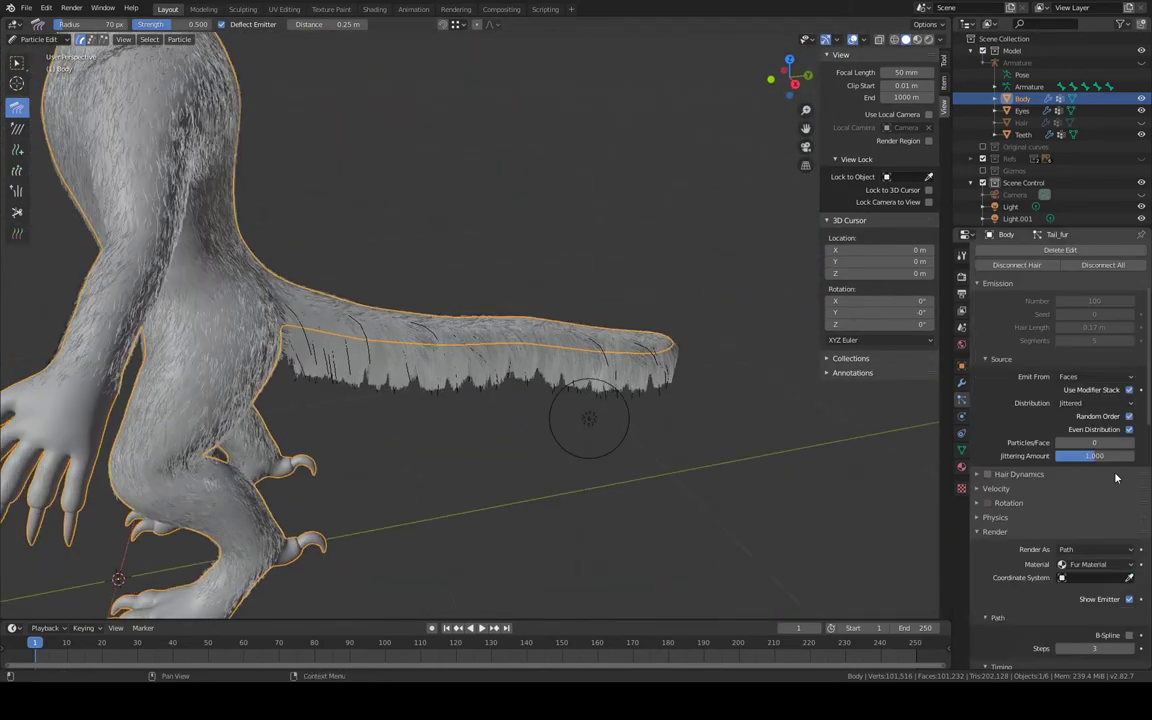
{"action": "scroll", "coordinate": [1114, 482], "scroll_direction": "down", "scroll_amount": 5}
{"action": "scroll", "coordinate": [1114, 482], "scroll_direction": "down", "scroll_amount": 5}
{"action": "scroll", "coordinate": [1114, 482], "scroll_direction": "down", "scroll_amount": 5}
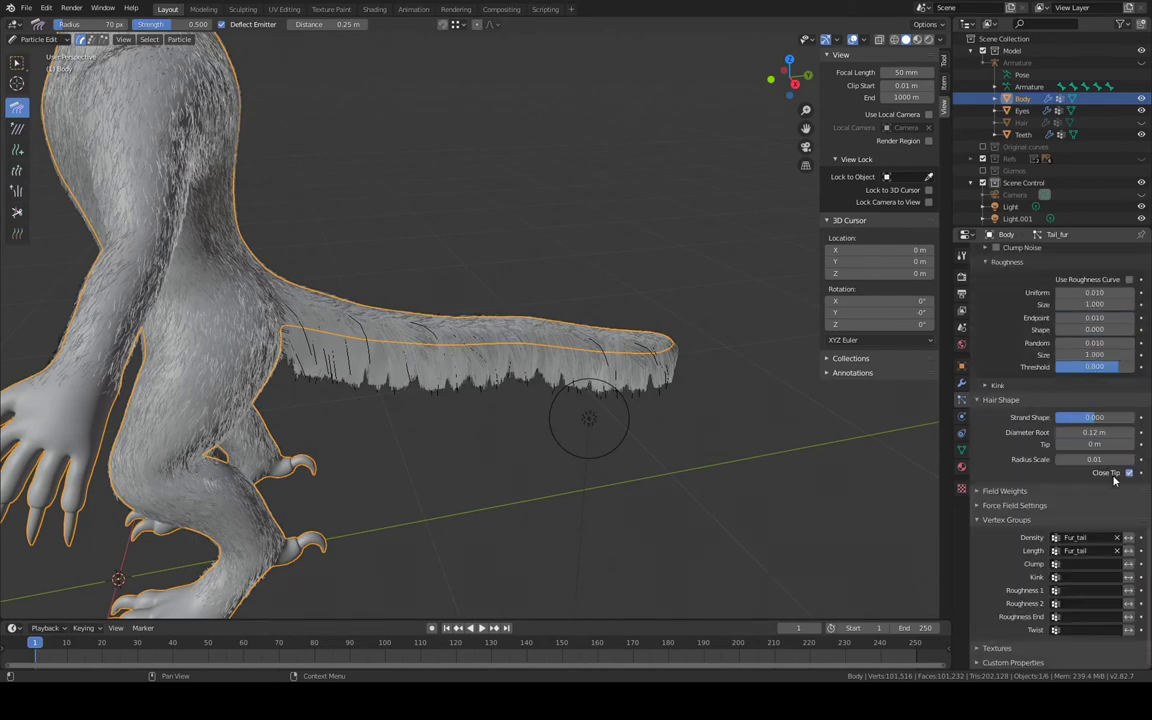
{"action": "scroll", "coordinate": [1114, 482], "scroll_direction": "up", "scroll_amount": 2}
{"action": "scroll", "coordinate": [1114, 482], "scroll_direction": "up", "scroll_amount": 2}
{"action": "scroll", "coordinate": [1114, 482], "scroll_direction": "up", "scroll_amount": 2}
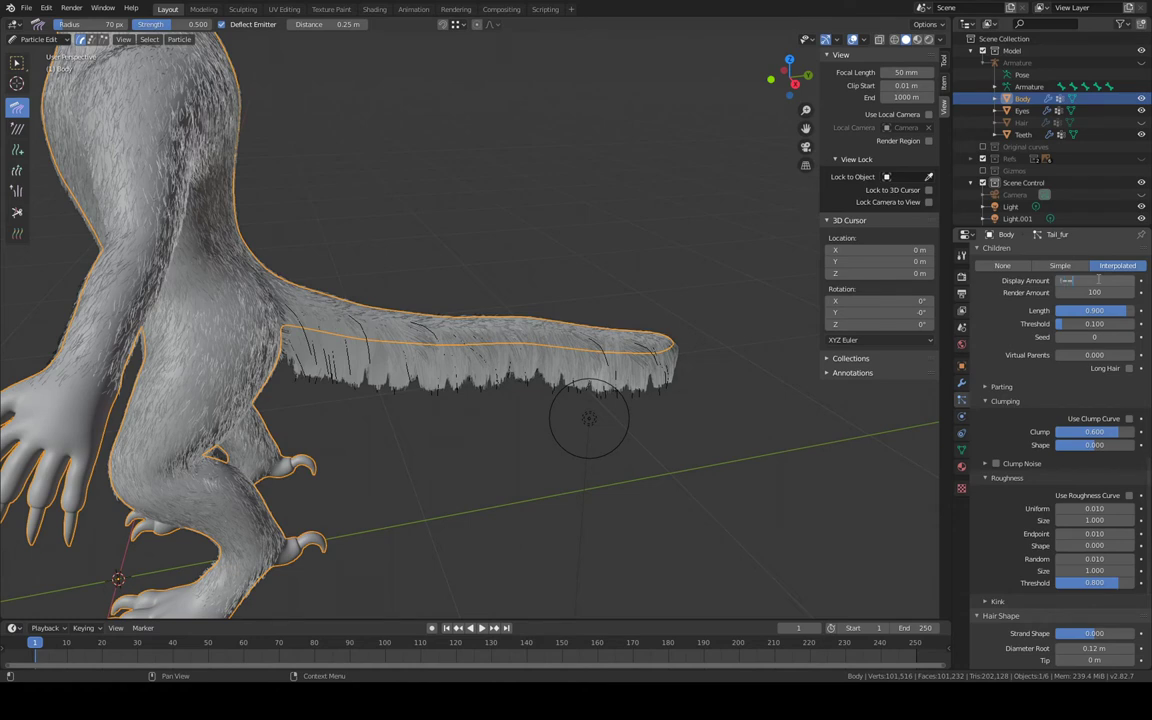
{"action": "key", "text": "Return"}
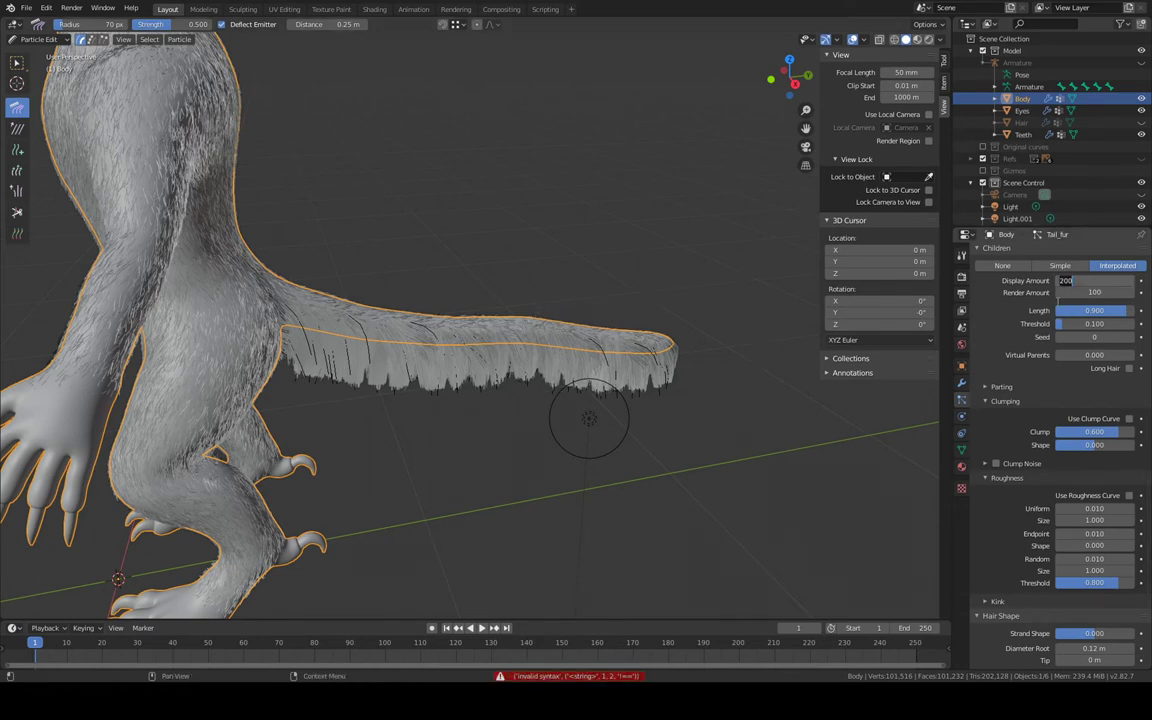
{"action": "key", "text": "Return"}
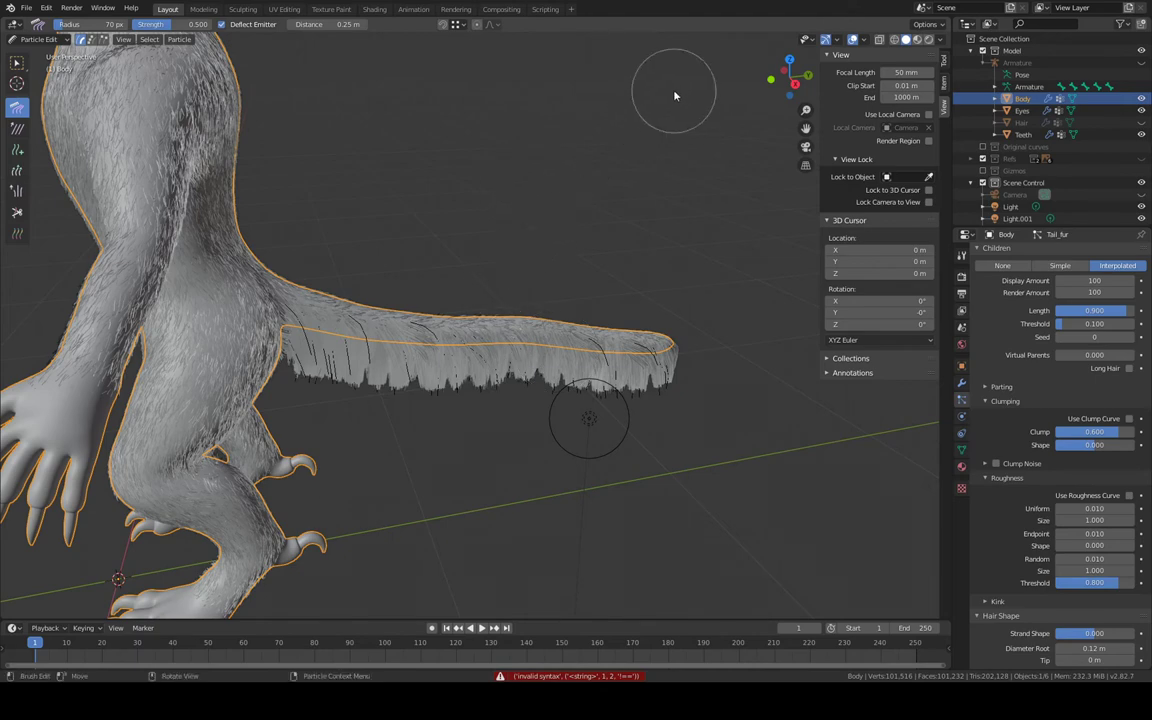
Return the viewport from Particle Edit to Object Mode.
{"action": "left_click", "coordinate": [65, 40]}
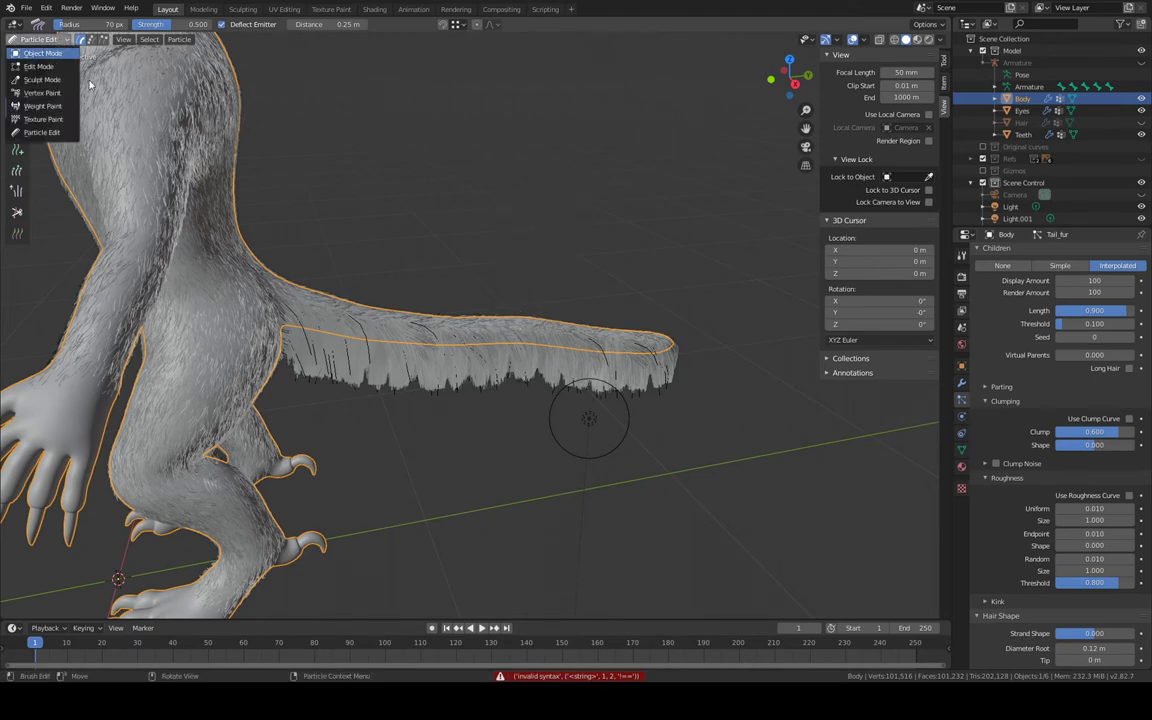
{"action": "left_click", "coordinate": [42, 53]}
{"action": "scroll", "coordinate": [436, 235], "scroll_direction": "up", "scroll_amount": 3}
{"action": "scroll", "coordinate": [436, 235], "scroll_direction": "up", "scroll_amount": 2}
{"action": "type", "text": "50"}
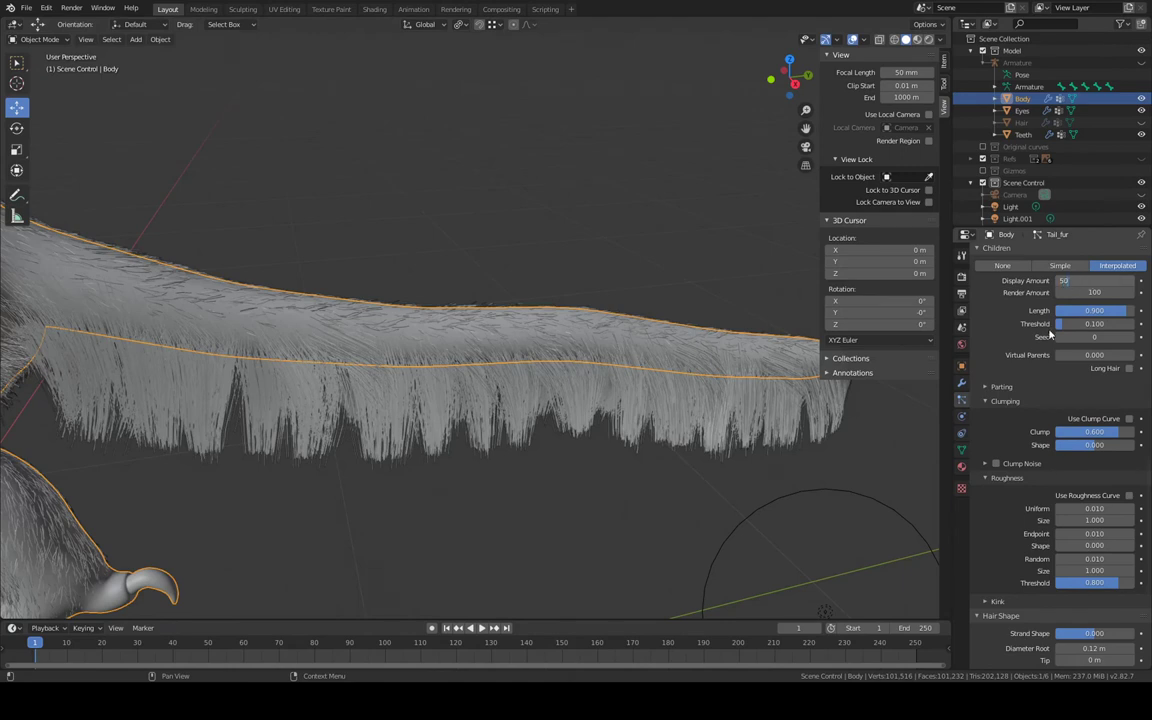
Raise the tail fur's children amount step by step through 50, 100 and 200 to 300.
{"action": "key", "text": "Return"}
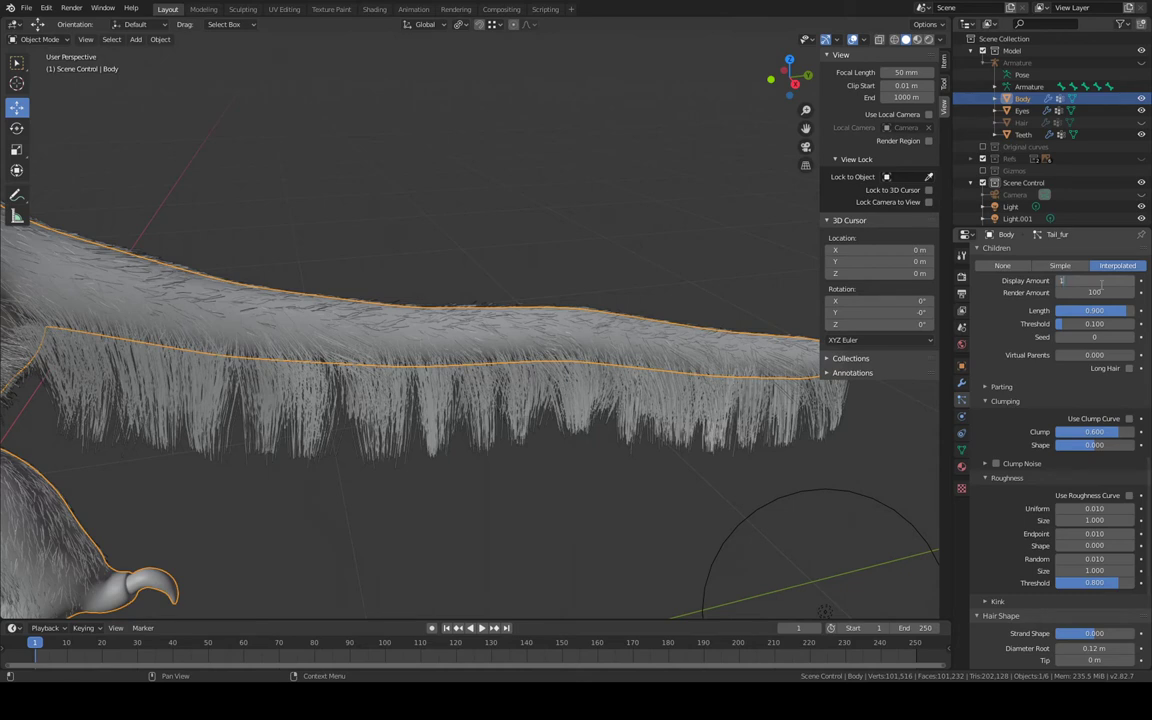
{"action": "key", "text": "Return"}
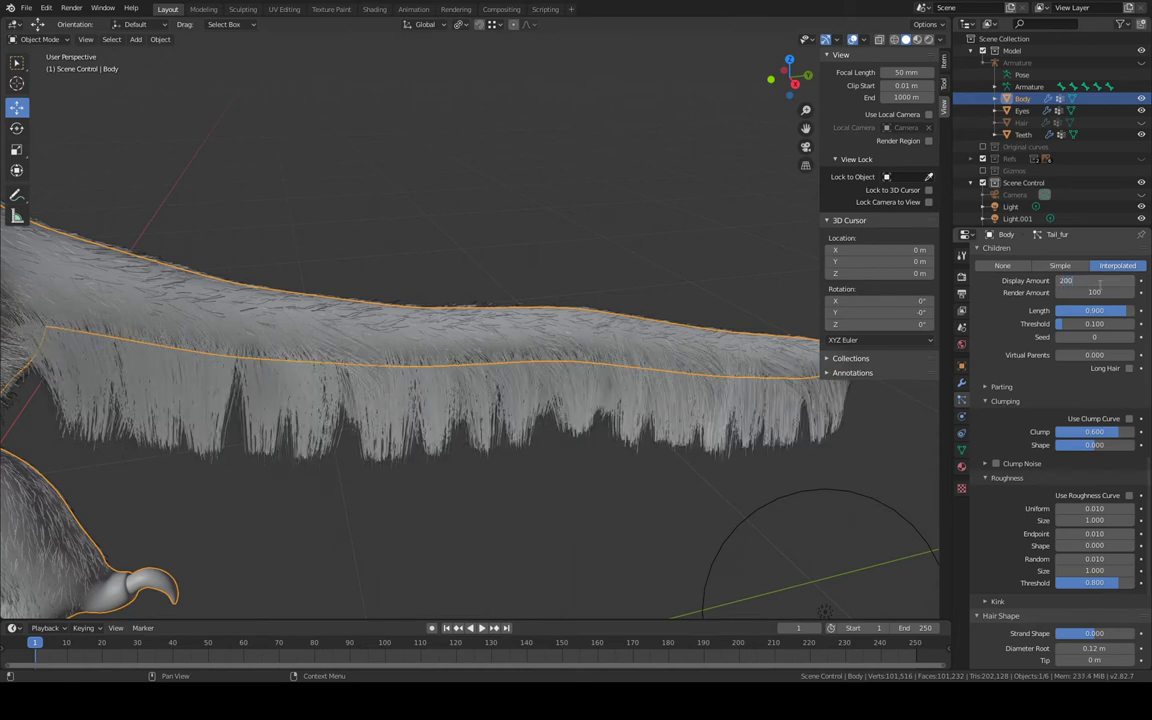
{"action": "key", "text": "Return"}
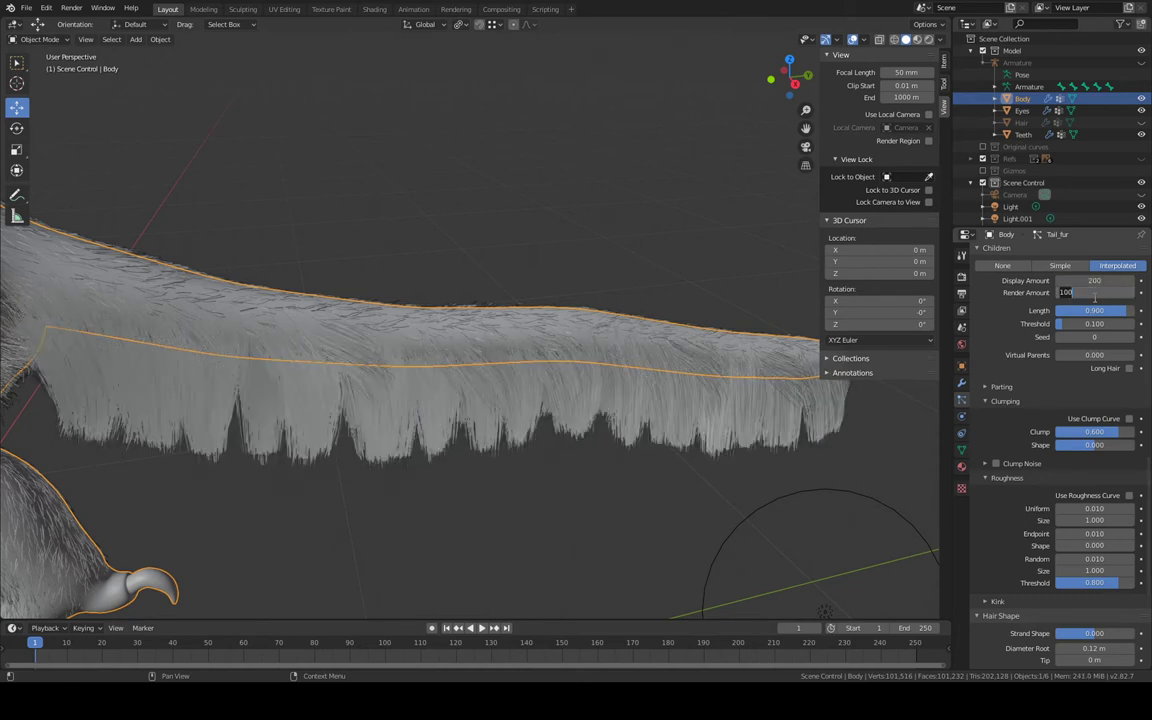
{"action": "mouse_move", "coordinate": [600, 270]}
{"action": "middle_mouse_down"}
{"action": "mouse_move", "coordinate": [440, 240]}
{"action": "mouse_move", "coordinate": [503, 210]}
{"action": "mouse_move", "coordinate": [424, 219]}
{"action": "mouse_move", "coordinate": [535, 205]}
{"action": "middle_mouse_up"}
{"action": "scroll", "coordinate": [472, 212], "scroll_direction": "down", "scroll_amount": 4}
{"action": "scroll", "coordinate": [470, 219], "scroll_direction": "up", "scroll_amount": 5}
{"action": "scroll", "coordinate": [484, 228], "scroll_direction": "down", "scroll_amount": 3}
{"action": "scroll", "coordinate": [560, 215], "scroll_direction": "up", "scroll_amount": 3}
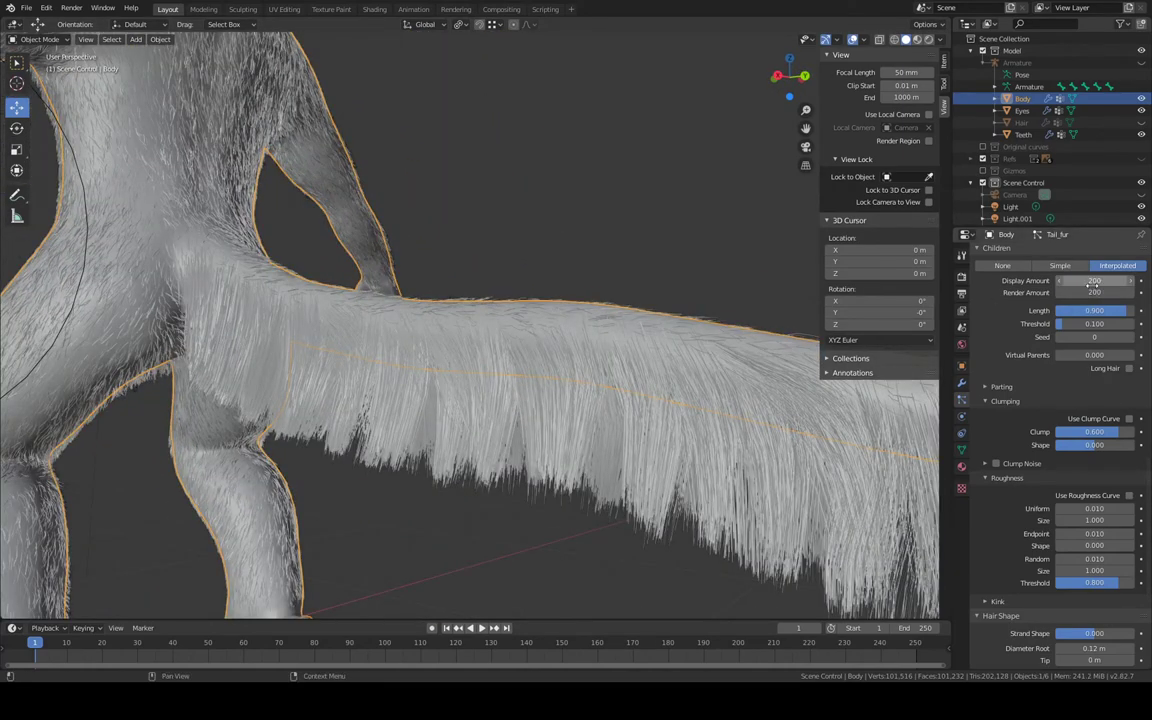
{"action": "key", "text": "Return"}
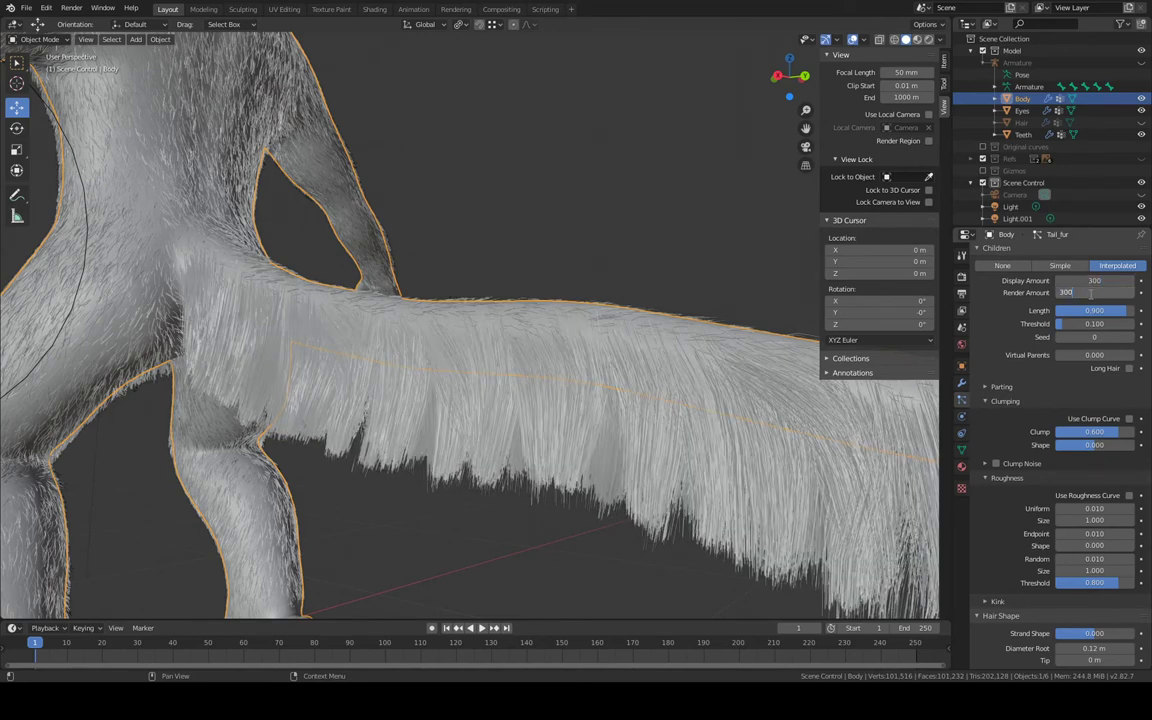
Set the tail hair's root diameter to 0.15 m and view the torso from behind.
{"action": "scroll", "coordinate": [1095, 320], "scroll_direction": "down", "scroll_amount": 3}
{"action": "scroll", "coordinate": [1105, 420], "scroll_direction": "down", "scroll_amount": 2}
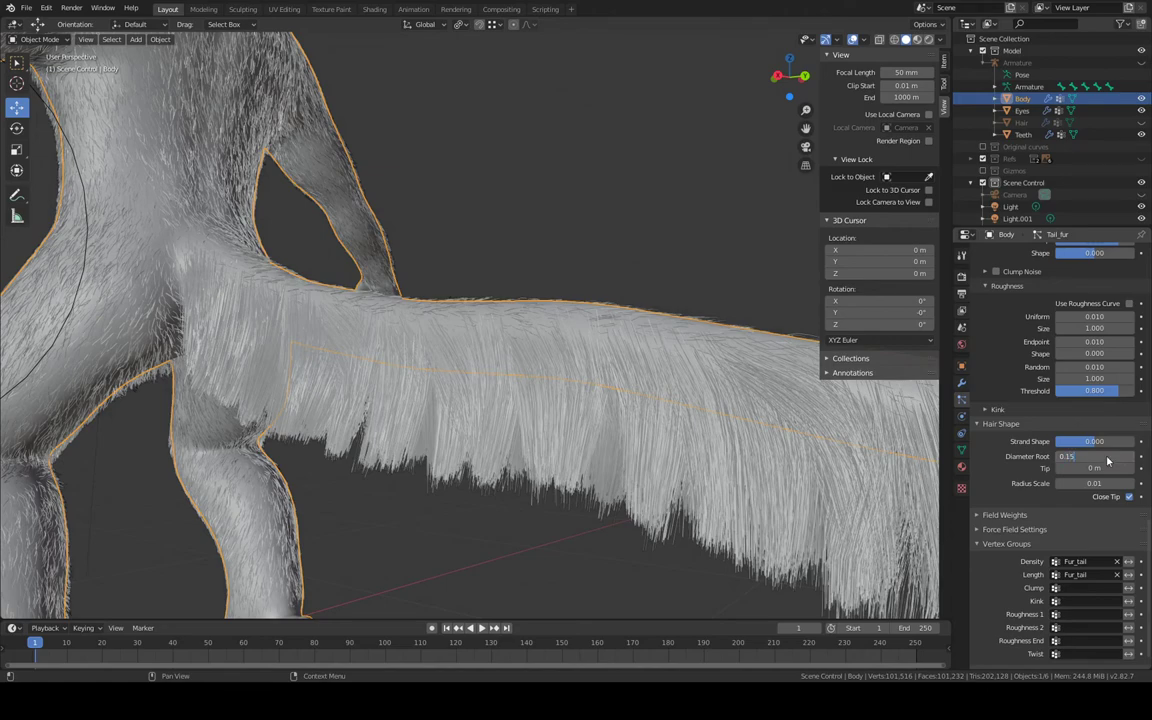
{"action": "key", "text": "Return"}
{"action": "middle_click_drag", "start_coordinate": [615, 258], "coordinate": [566, 237]}
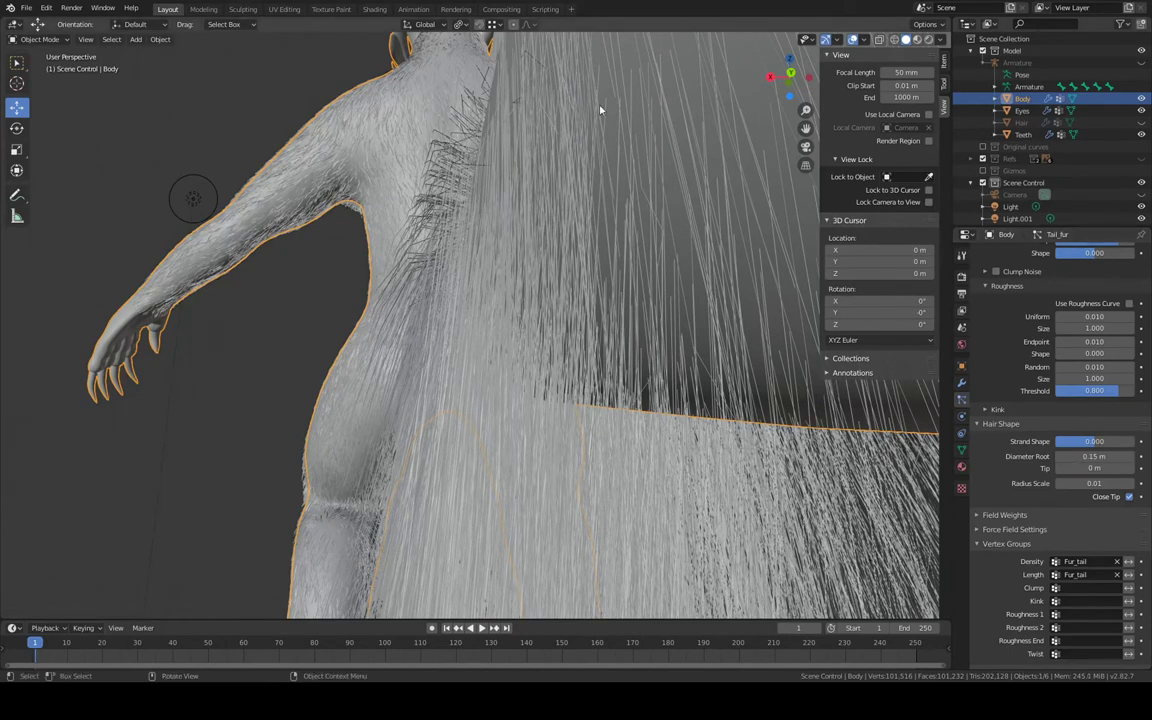
{"action": "mouse_move", "coordinate": [599, 110]}
{"action": "middle_mouse_down"}
{"action": "mouse_move", "coordinate": [543, 114]}
{"action": "mouse_move", "coordinate": [566, 129]}
{"action": "mouse_move", "coordinate": [568, 118]}
{"action": "mouse_move", "coordinate": [726, 155]}
{"action": "middle_mouse_up"}
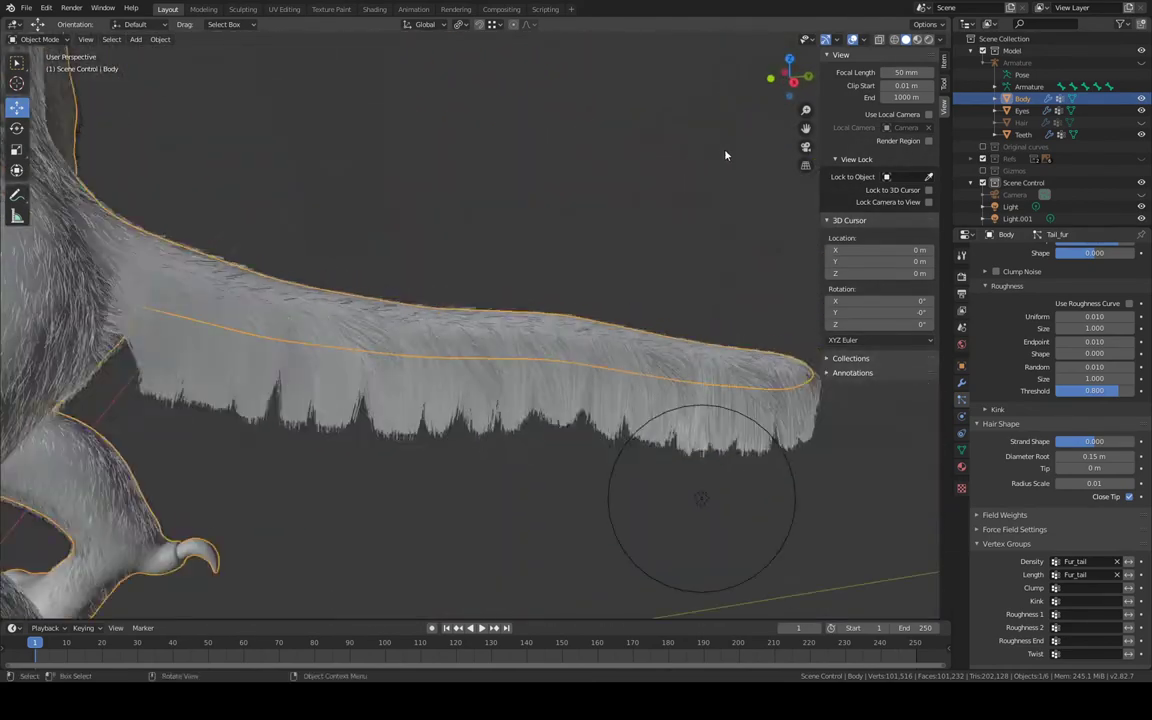
Switch to Rendered shading and orbit around the striped tail to inspect its fur.
{"action": "left_click", "coordinate": [930, 40]}
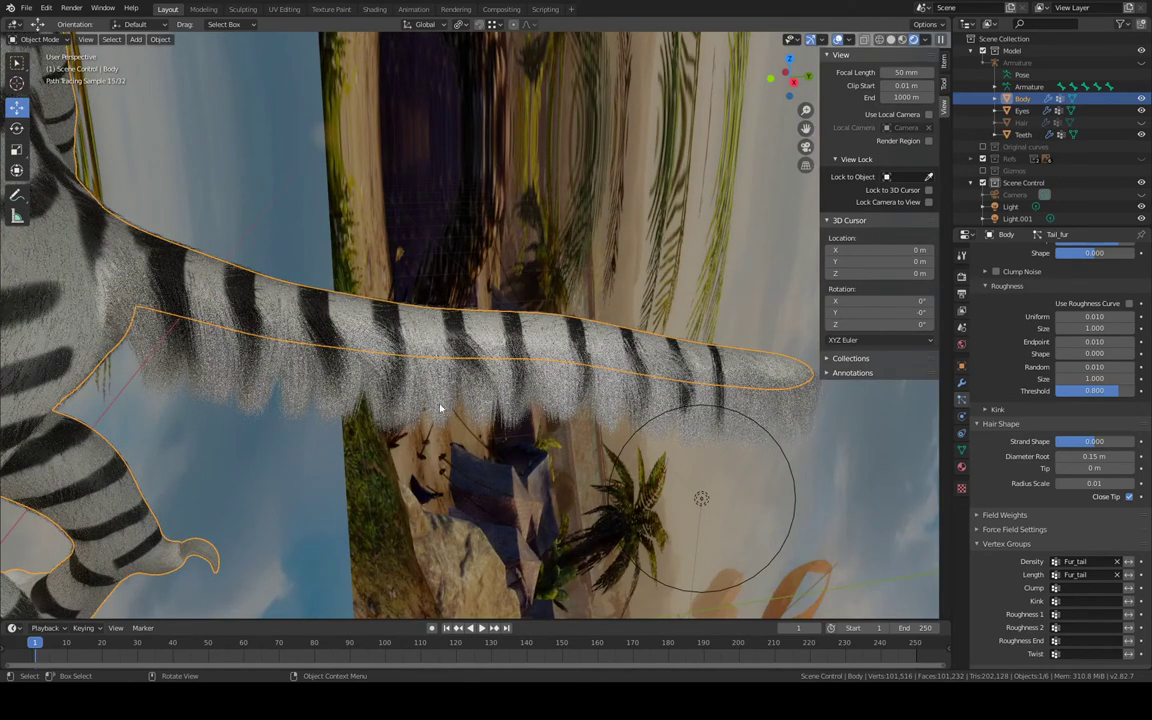
{"action": "mouse_move", "coordinate": [379, 401]}
{"action": "middle_mouse_down"}
{"action": "mouse_move", "coordinate": [180, 376]}
{"action": "mouse_move", "coordinate": [260, 360]}
{"action": "middle_mouse_up"}
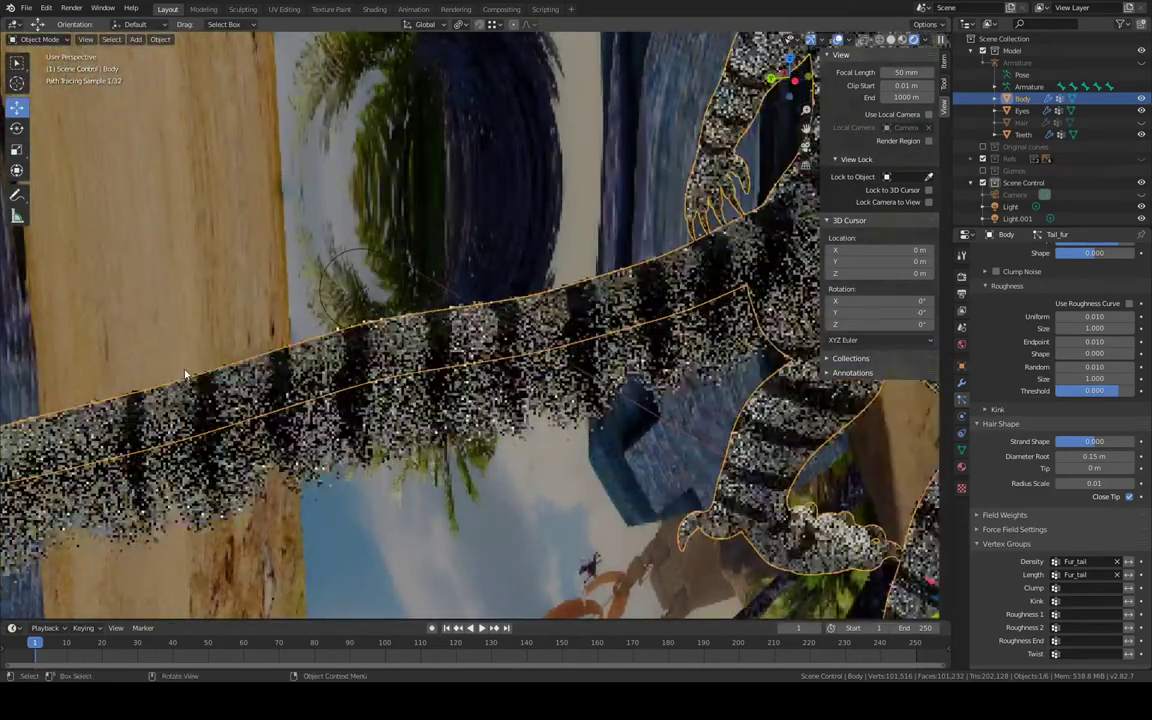
{"action": "scroll", "coordinate": [1104, 380], "scroll_direction": "up", "scroll_amount": 10}
{"action": "scroll", "coordinate": [1104, 380], "scroll_direction": "up", "scroll_amount": 10}
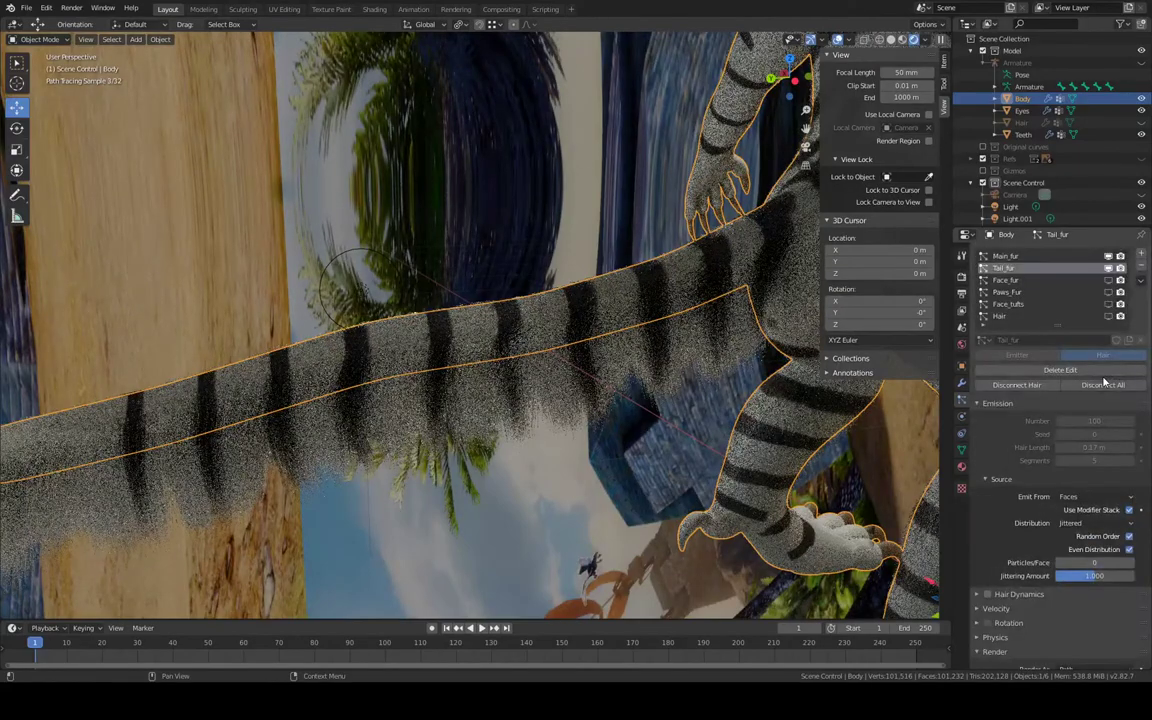
{"action": "mouse_move", "coordinate": [470, 330]}
{"action": "middle_mouse_down"}
{"action": "mouse_move", "coordinate": [599, 308]}
{"action": "mouse_move", "coordinate": [586, 348]}
{"action": "middle_mouse_up"}
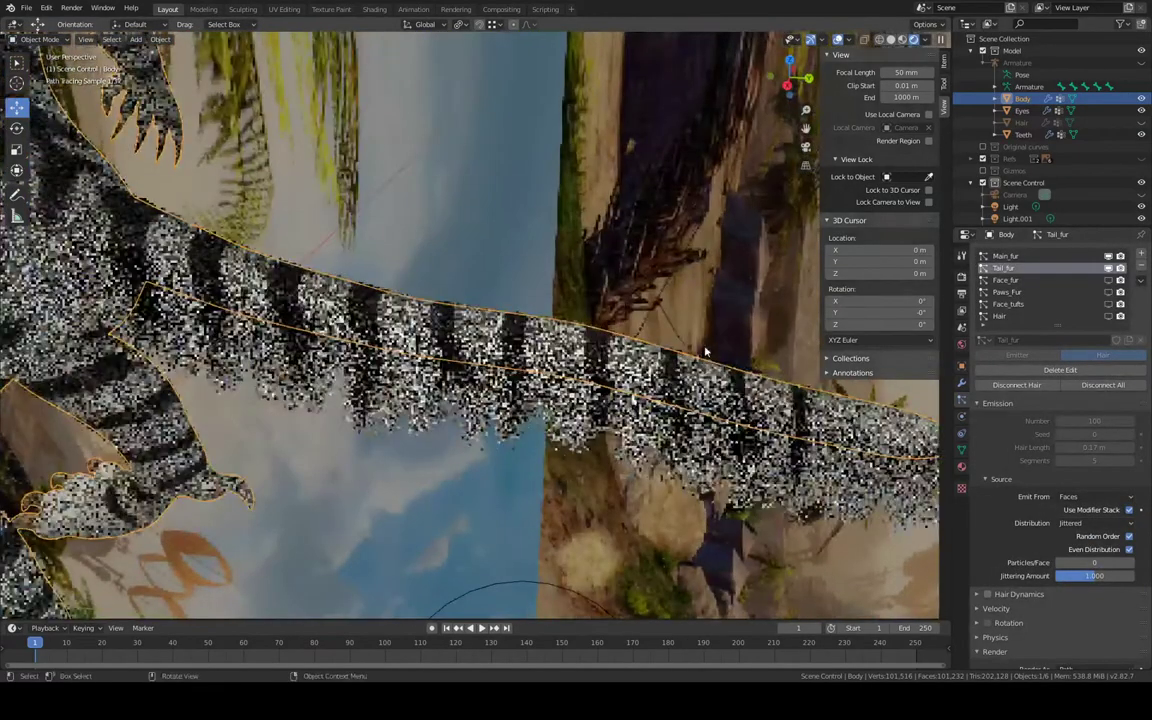
{"action": "scroll", "coordinate": [586, 348], "scroll_direction": "up", "scroll_amount": 2}
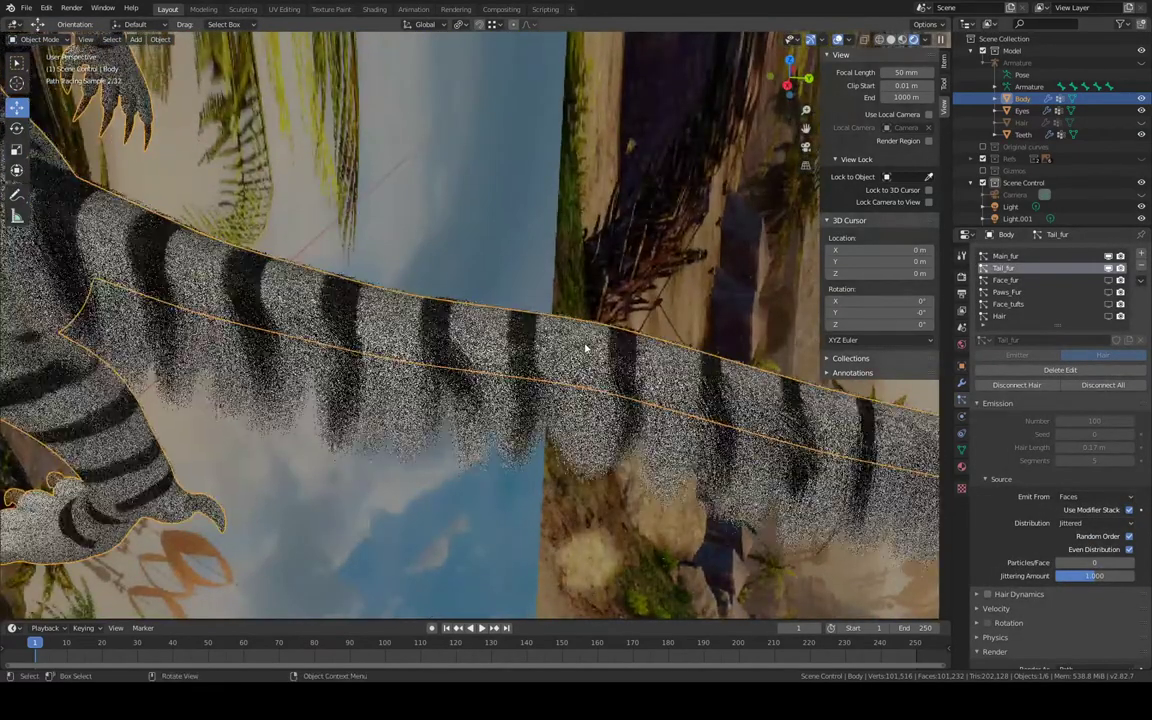
Return to solid shading and lower Tail_fur's display children amount to 30.
{"action": "left_click", "coordinate": [890, 41]}
{"action": "scroll", "coordinate": [1030, 400], "scroll_direction": "down", "scroll_amount": 3}
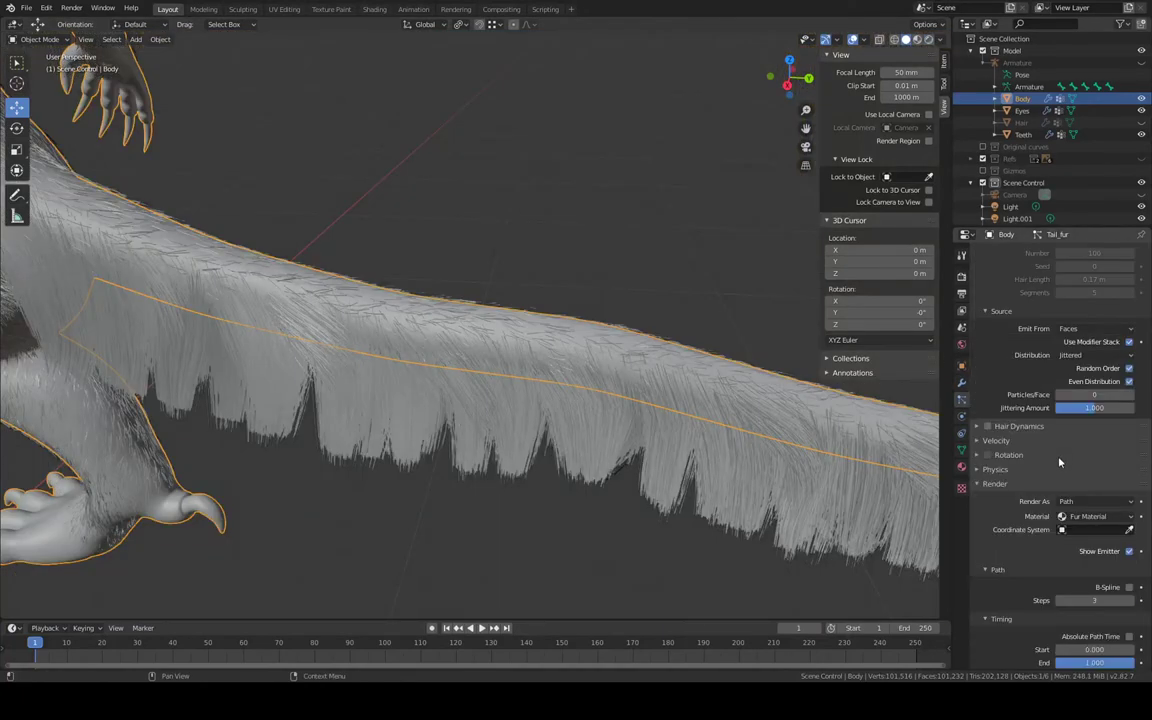
{"action": "scroll", "coordinate": [1050, 420], "scroll_direction": "down", "scroll_amount": 3}
{"action": "scroll", "coordinate": [1070, 450], "scroll_direction": "down", "scroll_amount": 3}
{"action": "scroll", "coordinate": [1097, 492], "scroll_direction": "down", "scroll_amount": 2}
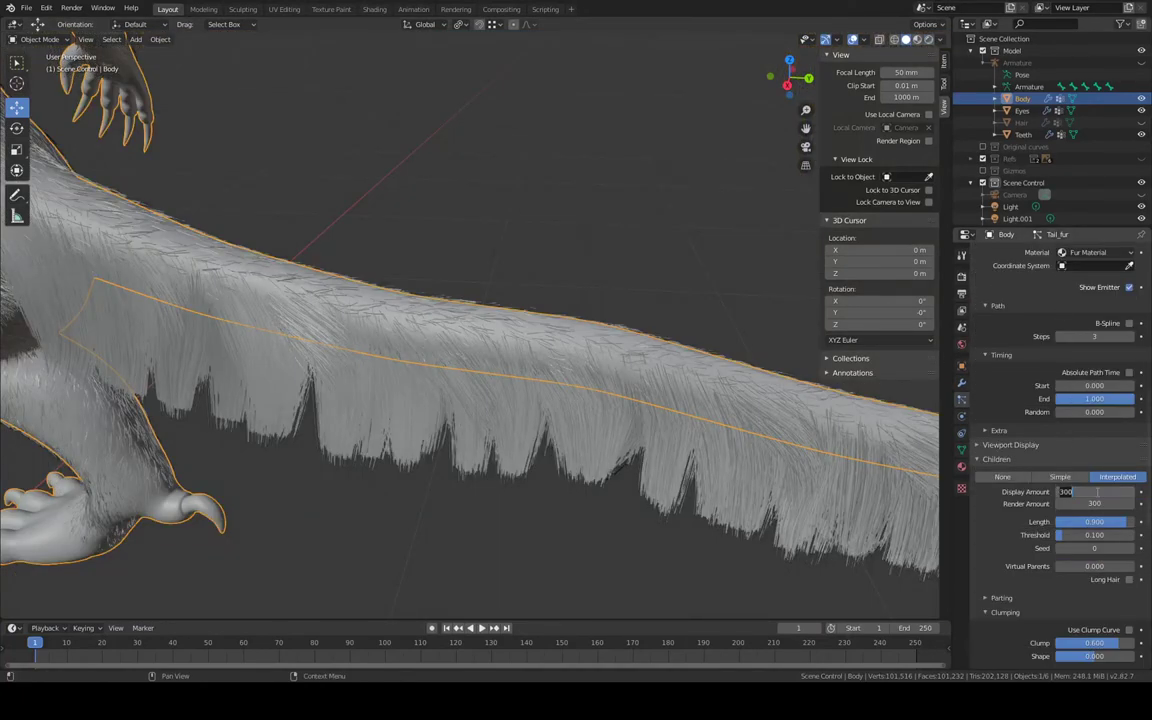
{"action": "type", "text": "30"}
{"action": "key", "text": "Return"}
{"action": "scroll", "coordinate": [686, 365], "scroll_direction": "down", "scroll_amount": 1}
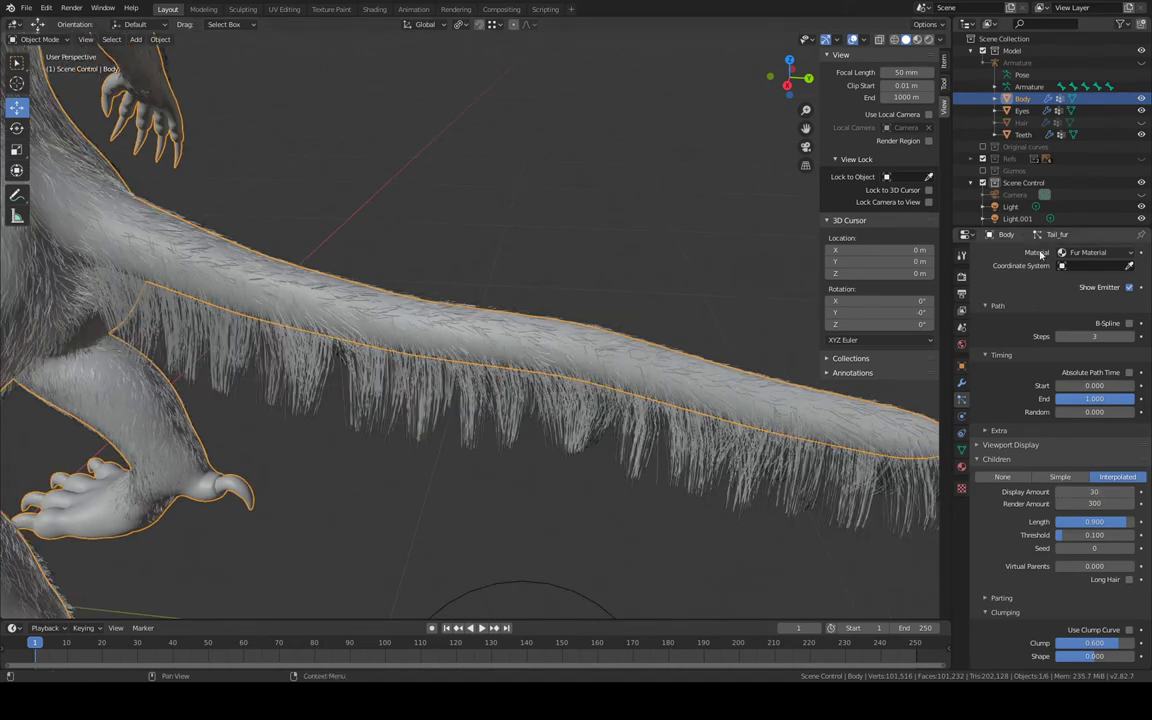
{"action": "scroll", "coordinate": [1057, 287], "scroll_direction": "up", "scroll_amount": 10}
Select Main_fur and raise its display children amount to 10.
{"action": "left_click", "coordinate": [1041, 257]}
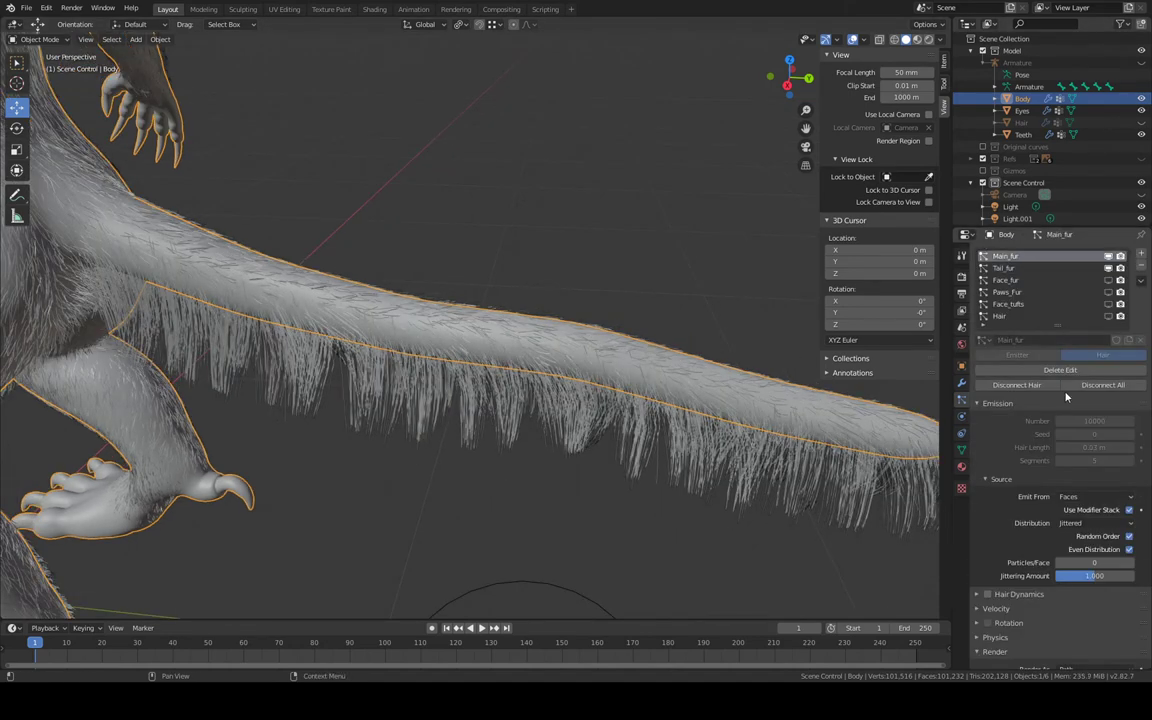
{"action": "scroll", "coordinate": [1050, 350], "scroll_direction": "down", "scroll_amount": 3}
{"action": "scroll", "coordinate": [1067, 404], "scroll_direction": "down", "scroll_amount": 7}
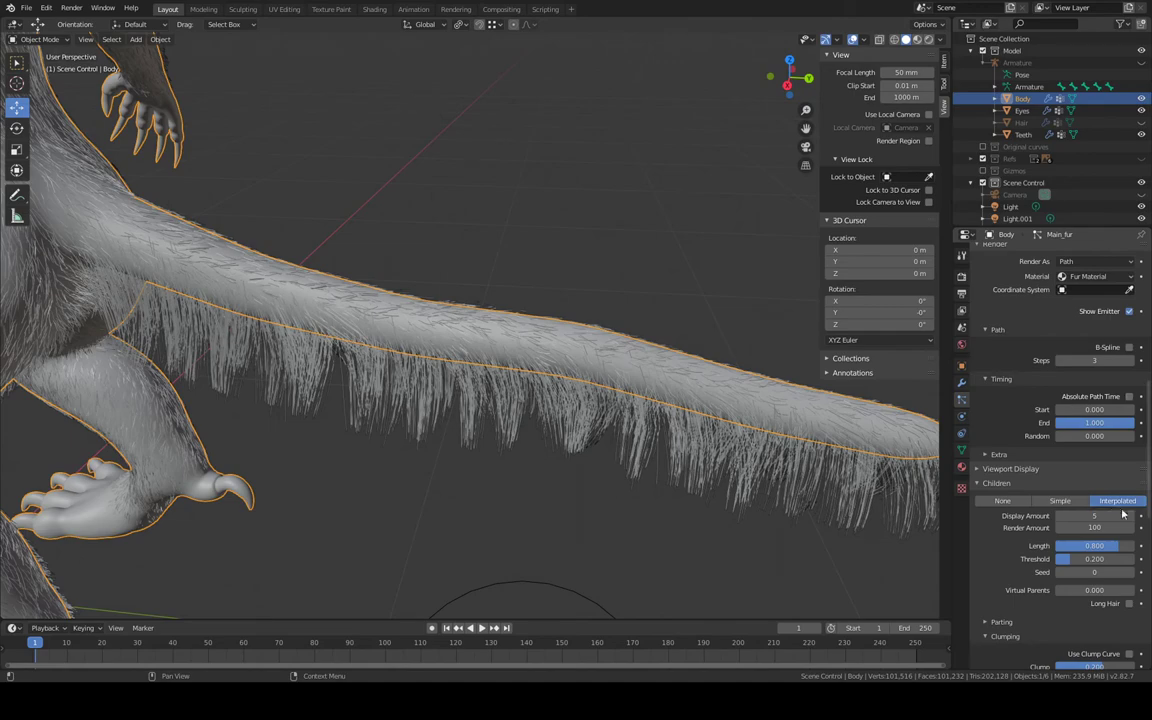
{"action": "type", "text": "10"}
{"action": "key", "text": "Return"}
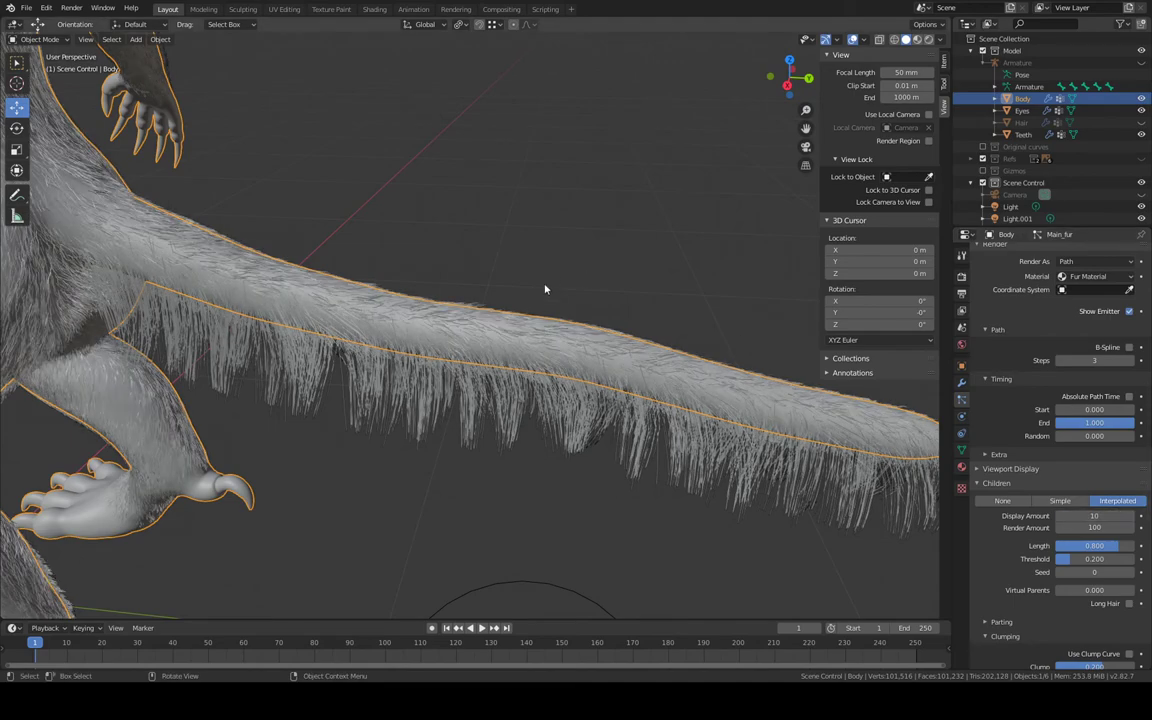
{"action": "mouse_move", "coordinate": [543, 290]}
{"action": "middle_mouse_down"}
{"action": "mouse_move", "coordinate": [493, 259]}
{"action": "mouse_move", "coordinate": [445, 288]}
{"action": "middle_mouse_up"}
{"action": "scroll", "coordinate": [524, 304], "scroll_direction": "up", "scroll_amount": 3}
{"action": "mouse_move", "coordinate": [524, 304]}
{"action": "middle_mouse_down"}
{"action": "mouse_move", "coordinate": [521, 236]}
{"action": "mouse_move", "coordinate": [604, 266]}
{"action": "mouse_move", "coordinate": [463, 275]}
{"action": "mouse_move", "coordinate": [661, 342]}
{"action": "mouse_move", "coordinate": [665, 260]}
{"action": "mouse_move", "coordinate": [602, 249]}
{"action": "mouse_move", "coordinate": [504, 275]}
{"action": "mouse_move", "coordinate": [473, 311]}
{"action": "mouse_move", "coordinate": [498, 331]}
{"action": "mouse_move", "coordinate": [504, 365]}
{"action": "mouse_move", "coordinate": [463, 386]}
{"action": "mouse_move", "coordinate": [445, 363]}
{"action": "mouse_move", "coordinate": [602, 387]}
{"action": "mouse_move", "coordinate": [666, 386]}
{"action": "mouse_move", "coordinate": [687, 363]}
{"action": "mouse_move", "coordinate": [563, 378]}
{"action": "mouse_move", "coordinate": [466, 369]}
{"action": "mouse_move", "coordinate": [522, 298]}
{"action": "mouse_move", "coordinate": [519, 419]}
{"action": "mouse_move", "coordinate": [537, 360]}
{"action": "mouse_move", "coordinate": [668, 352]}
{"action": "mouse_move", "coordinate": [609, 427]}
{"action": "mouse_move", "coordinate": [638, 386]}
{"action": "mouse_move", "coordinate": [681, 386]}
{"action": "mouse_move", "coordinate": [692, 435]}
{"action": "mouse_move", "coordinate": [519, 360]}
{"action": "mouse_move", "coordinate": [527, 489]}
{"action": "mouse_move", "coordinate": [390, 303]}
{"action": "mouse_move", "coordinate": [430, 300]}
{"action": "middle_mouse_up"}
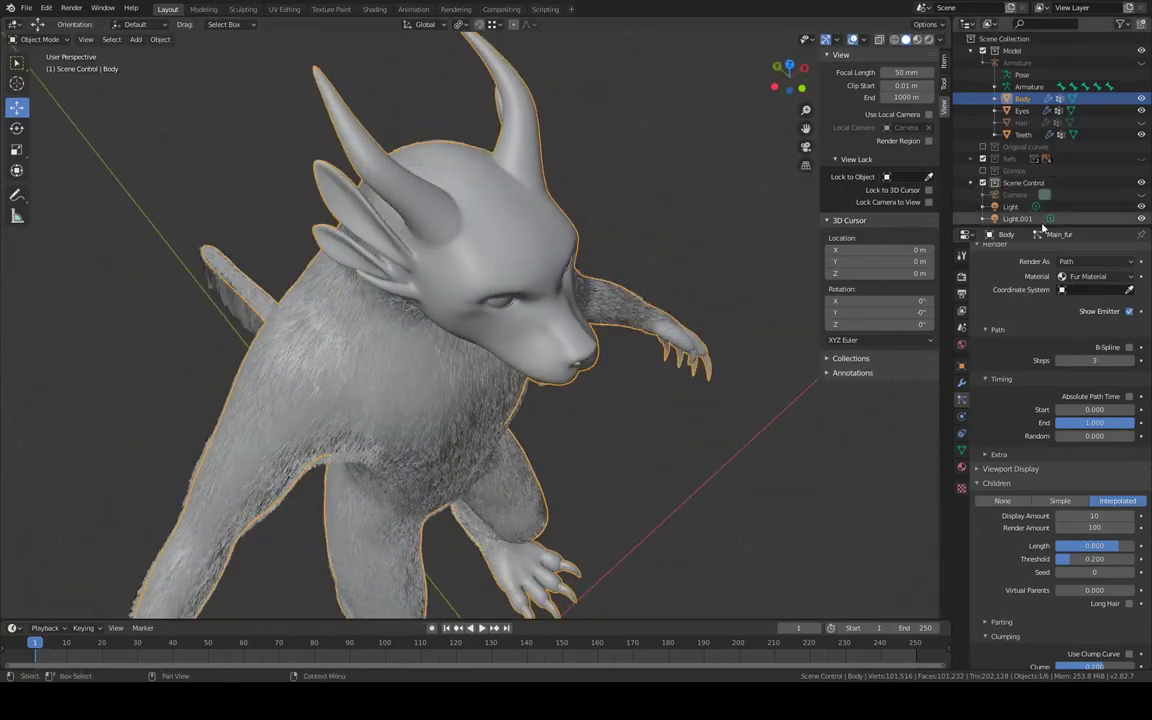
Turn on Face_tufts viewport display and orbit from the head to a frontal view of the creature.
{"action": "scroll", "coordinate": [1085, 268], "scroll_direction": "up", "scroll_amount": 15}
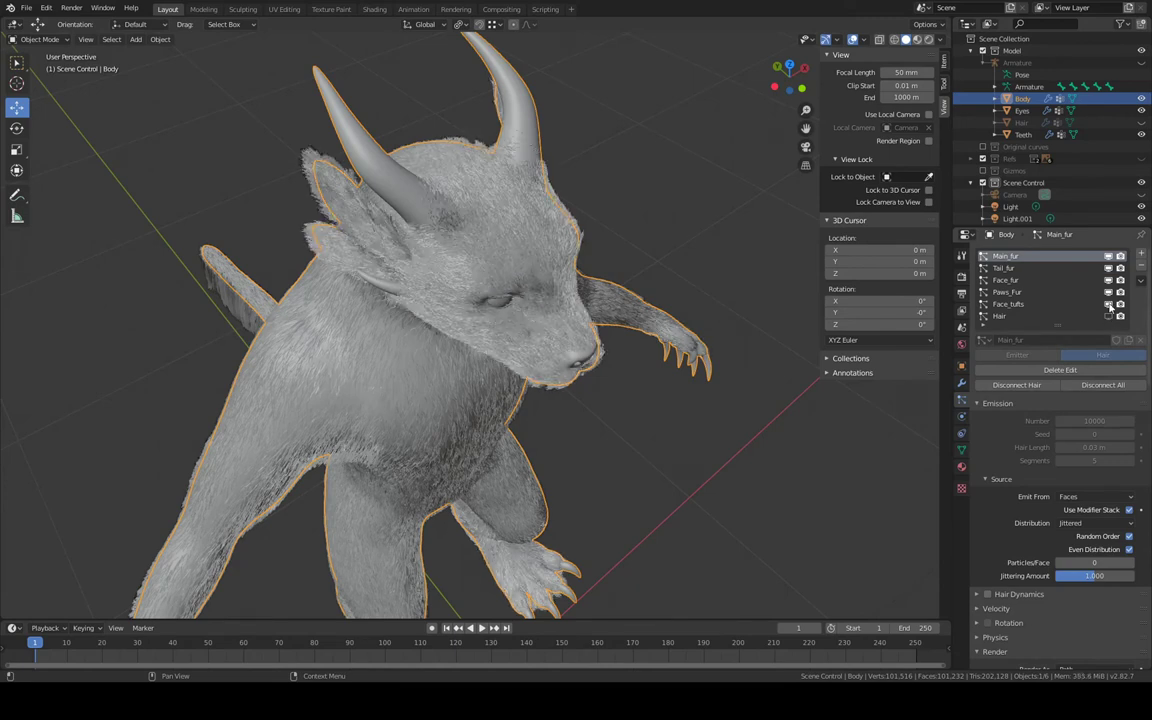
{"action": "left_click", "coordinate": [1108, 304]}
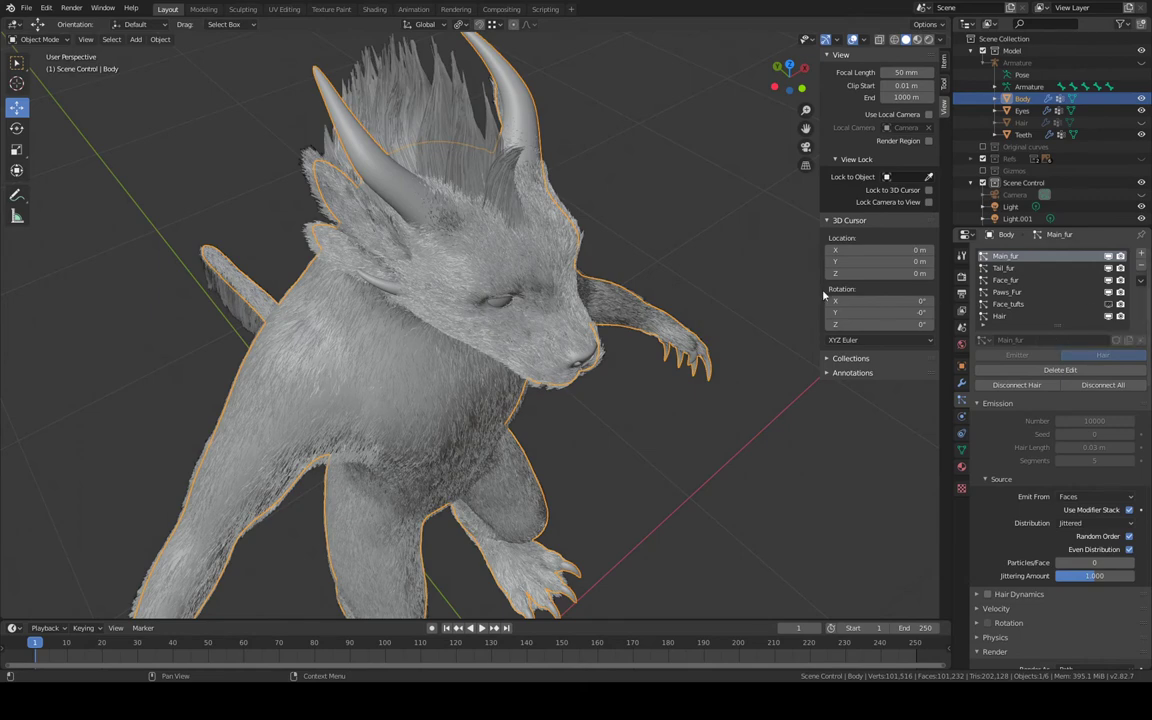
{"action": "middle_click_drag", "start_coordinate": [824, 296], "coordinate": [688, 305]}
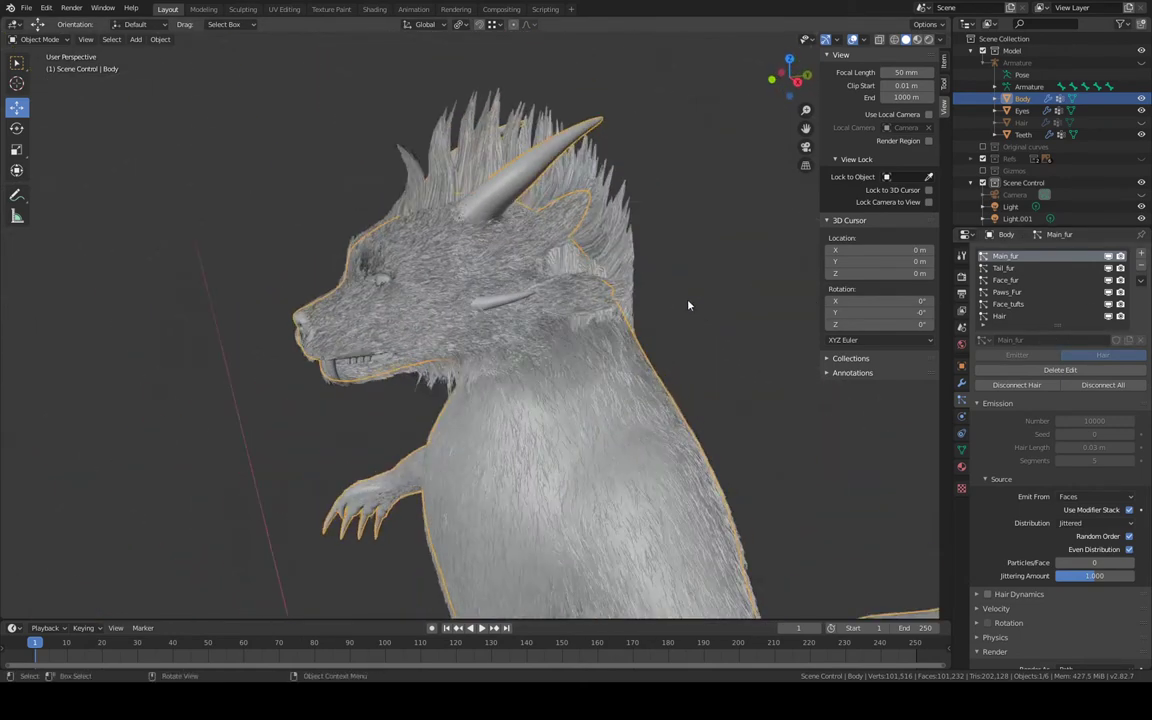
{"action": "scroll", "coordinate": [688, 305], "scroll_direction": "down", "scroll_amount": 2}
{"action": "mouse_move", "coordinate": [661, 213]}
{"action": "middle_mouse_down"}
{"action": "mouse_move", "coordinate": [702, 267]}
{"action": "mouse_move", "coordinate": [108, 366]}
{"action": "mouse_move", "coordinate": [818, 305]}
{"action": "mouse_move", "coordinate": [893, 327]}
{"action": "middle_mouse_up"}
{"action": "scroll", "coordinate": [702, 270], "scroll_direction": "up", "scroll_amount": 2}
{"action": "scroll", "coordinate": [725, 327], "scroll_direction": "down", "scroll_amount": 2}
{"action": "scroll", "coordinate": [647, 263], "scroll_direction": "up", "scroll_amount": 2}
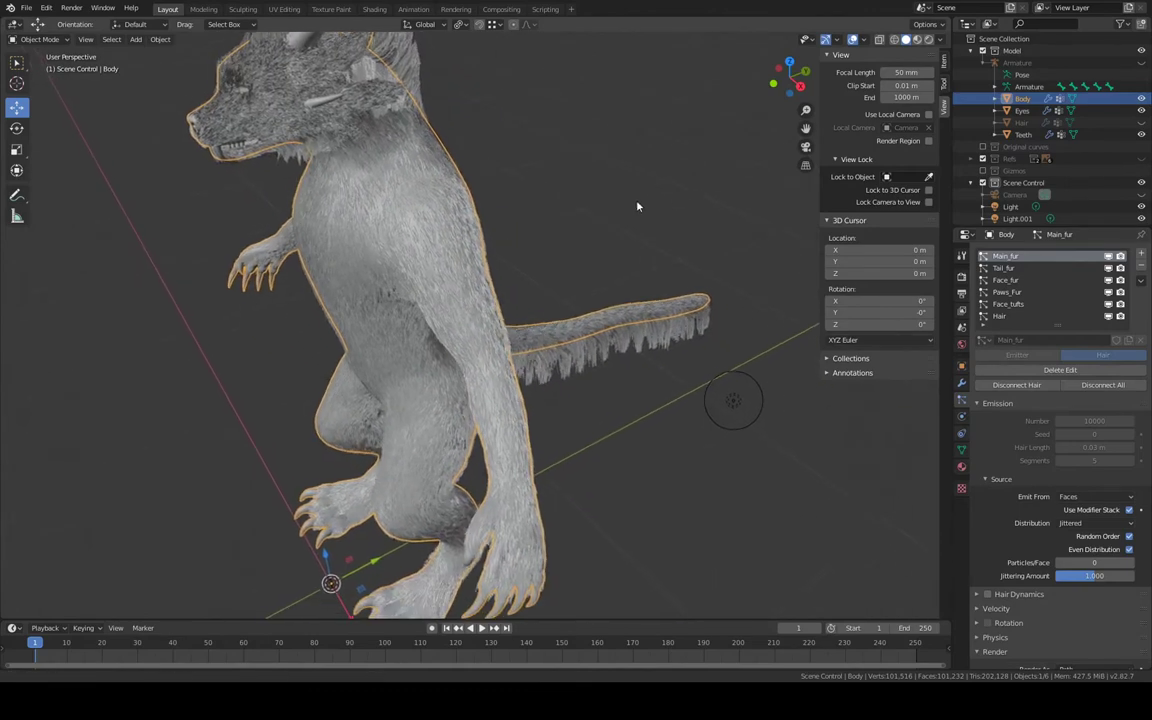
{"action": "middle_click_drag", "start_coordinate": [637, 206], "coordinate": [635, 203]}
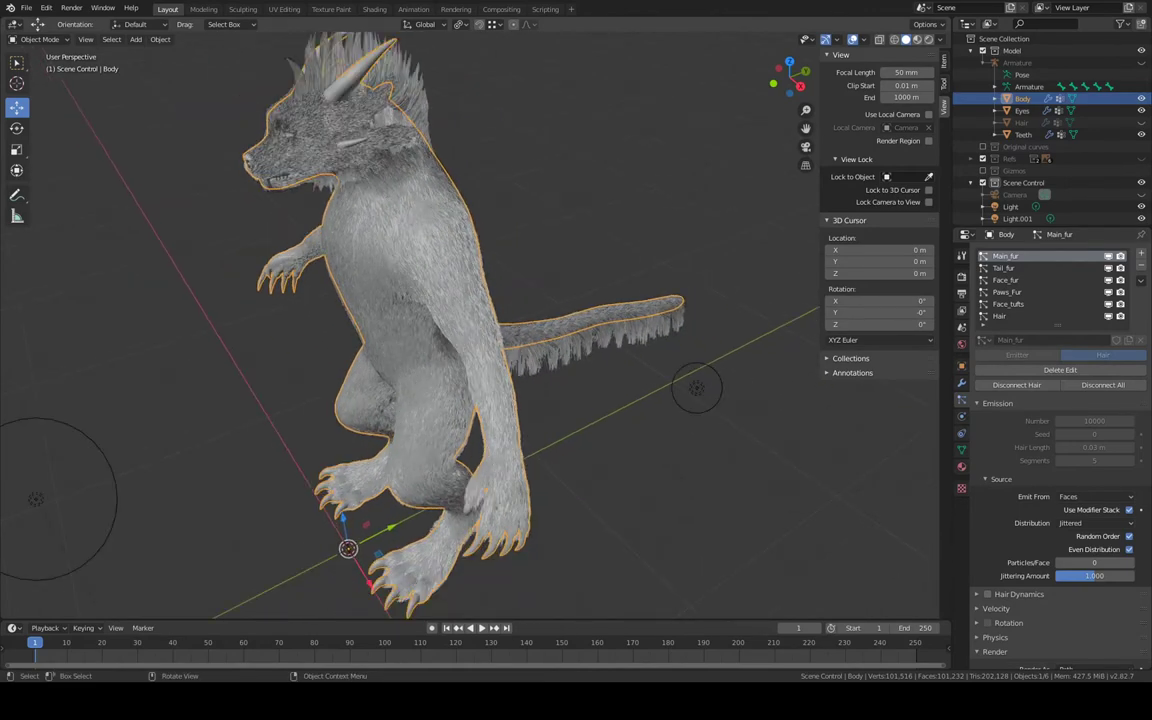
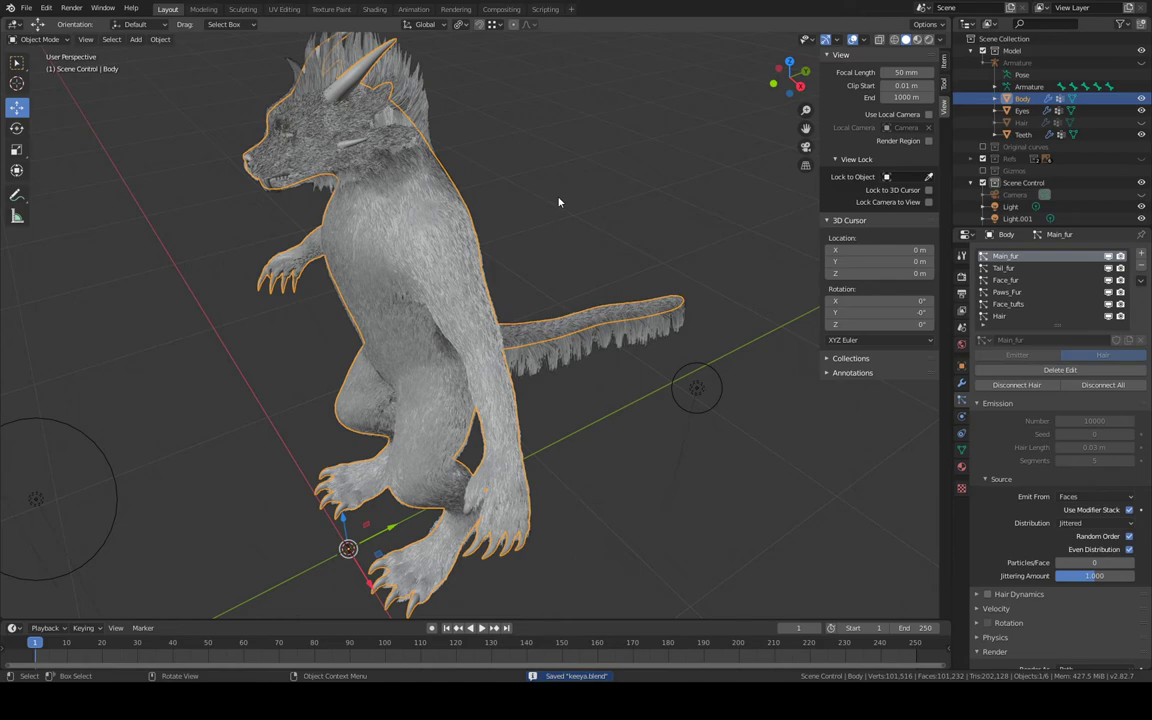
Zoom and orbit in to a three-quarter close-up of the creature's head.
{"action": "scroll", "coordinate": [466, 528], "scroll_direction": "up", "scroll_amount": 3}
{"action": "scroll", "coordinate": [463, 257], "scroll_direction": "up", "scroll_amount": 2}
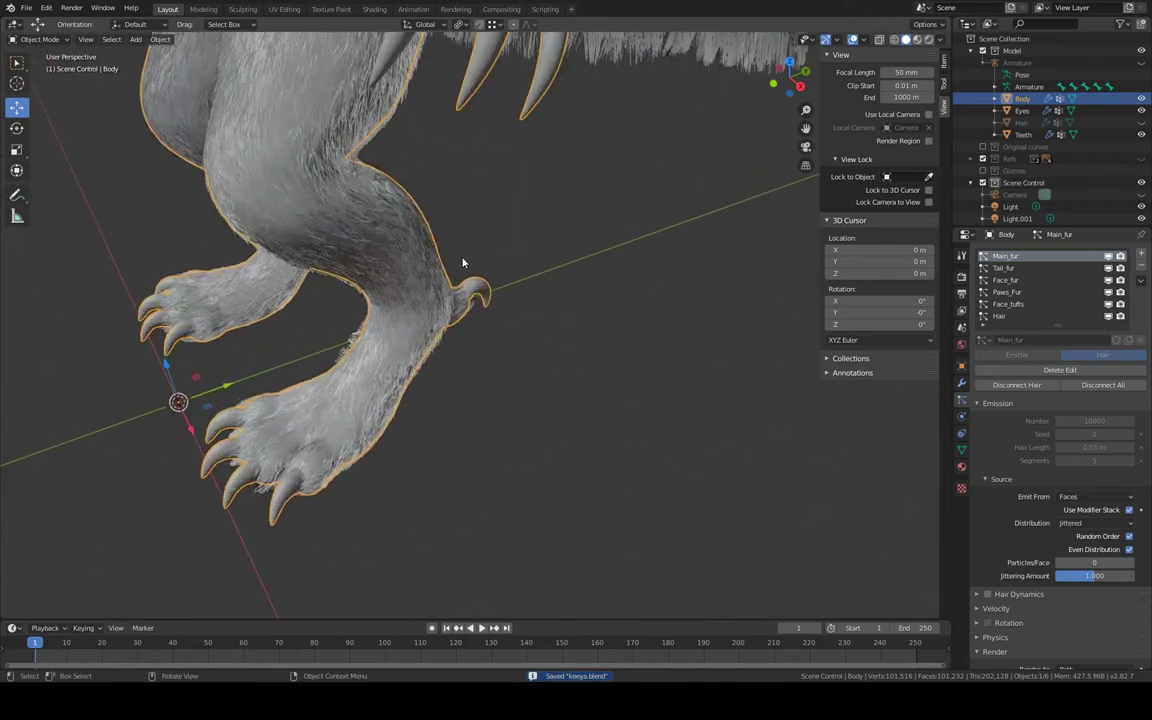
{"action": "scroll", "coordinate": [607, 373], "scroll_direction": "up", "scroll_amount": 2}
{"action": "scroll", "coordinate": [591, 344], "scroll_direction": "up", "scroll_amount": 2}
{"action": "mouse_move", "coordinate": [591, 344]}
{"action": "middle_mouse_down"}
{"action": "mouse_move", "coordinate": [767, 307]}
{"action": "mouse_move", "coordinate": [546, 258]}
{"action": "mouse_move", "coordinate": [518, 119]}
{"action": "mouse_move", "coordinate": [560, 116]}
{"action": "mouse_move", "coordinate": [404, 126]}
{"action": "mouse_move", "coordinate": [318, 109]}
{"action": "mouse_move", "coordinate": [292, 124]}
{"action": "mouse_move", "coordinate": [390, 343]}
{"action": "mouse_move", "coordinate": [400, 416]}
{"action": "mouse_move", "coordinate": [449, 507]}
{"action": "mouse_move", "coordinate": [514, 424]}
{"action": "middle_mouse_up"}
{"action": "scroll", "coordinate": [494, 378], "scroll_direction": "up", "scroll_amount": 3}
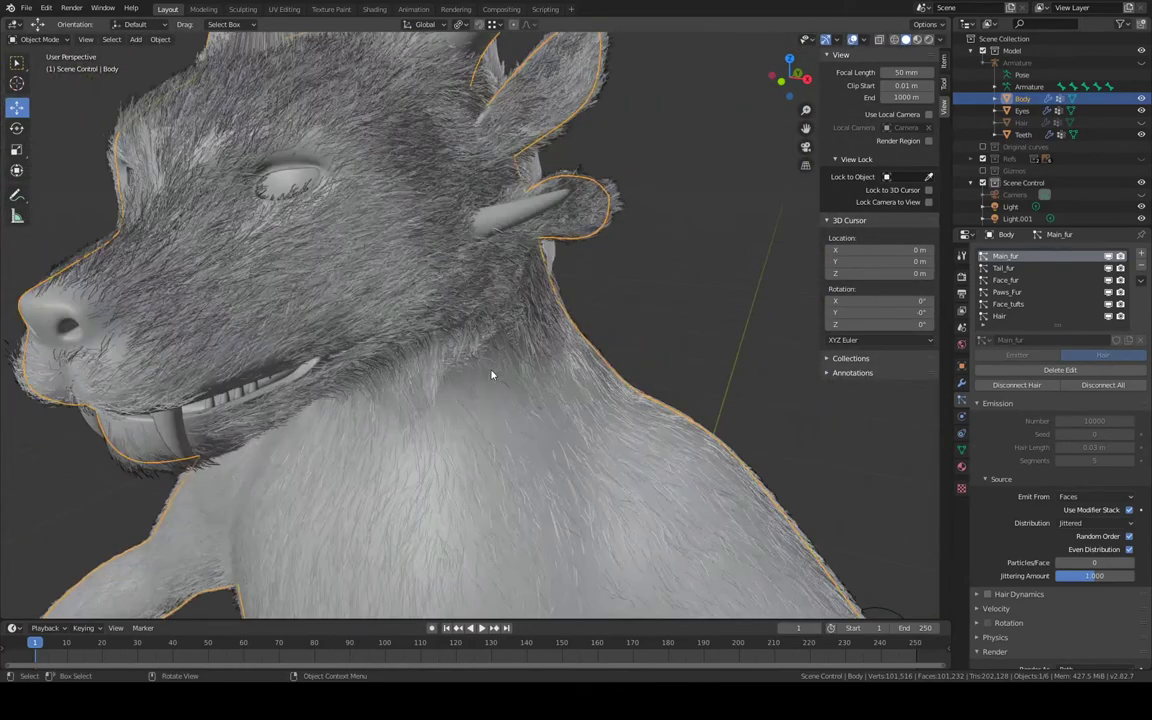
{"action": "mouse_move", "coordinate": [494, 378]}
{"action": "middle_mouse_down"}
{"action": "mouse_move", "coordinate": [585, 386]}
{"action": "mouse_move", "coordinate": [576, 391]}
{"action": "mouse_move", "coordinate": [512, 316]}
{"action": "mouse_move", "coordinate": [540, 424]}
{"action": "mouse_move", "coordinate": [564, 375]}
{"action": "mouse_move", "coordinate": [516, 328]}
{"action": "mouse_move", "coordinate": [422, 355]}
{"action": "mouse_move", "coordinate": [482, 320]}
{"action": "mouse_move", "coordinate": [477, 362]}
{"action": "mouse_move", "coordinate": [385, 320]}
{"action": "mouse_move", "coordinate": [399, 324]}
{"action": "mouse_move", "coordinate": [345, 318]}
{"action": "mouse_move", "coordinate": [381, 314]}
{"action": "mouse_move", "coordinate": [252, 329]}
{"action": "mouse_move", "coordinate": [555, 321]}
{"action": "mouse_move", "coordinate": [365, 337]}
{"action": "mouse_move", "coordinate": [439, 330]}
{"action": "mouse_move", "coordinate": [404, 316]}
{"action": "mouse_move", "coordinate": [396, 327]}
{"action": "mouse_move", "coordinate": [288, 329]}
{"action": "mouse_move", "coordinate": [268, 310]}
{"action": "mouse_move", "coordinate": [170, 296]}
{"action": "mouse_move", "coordinate": [15, 322]}
{"action": "mouse_move", "coordinate": [222, 355]}
{"action": "middle_mouse_up"}
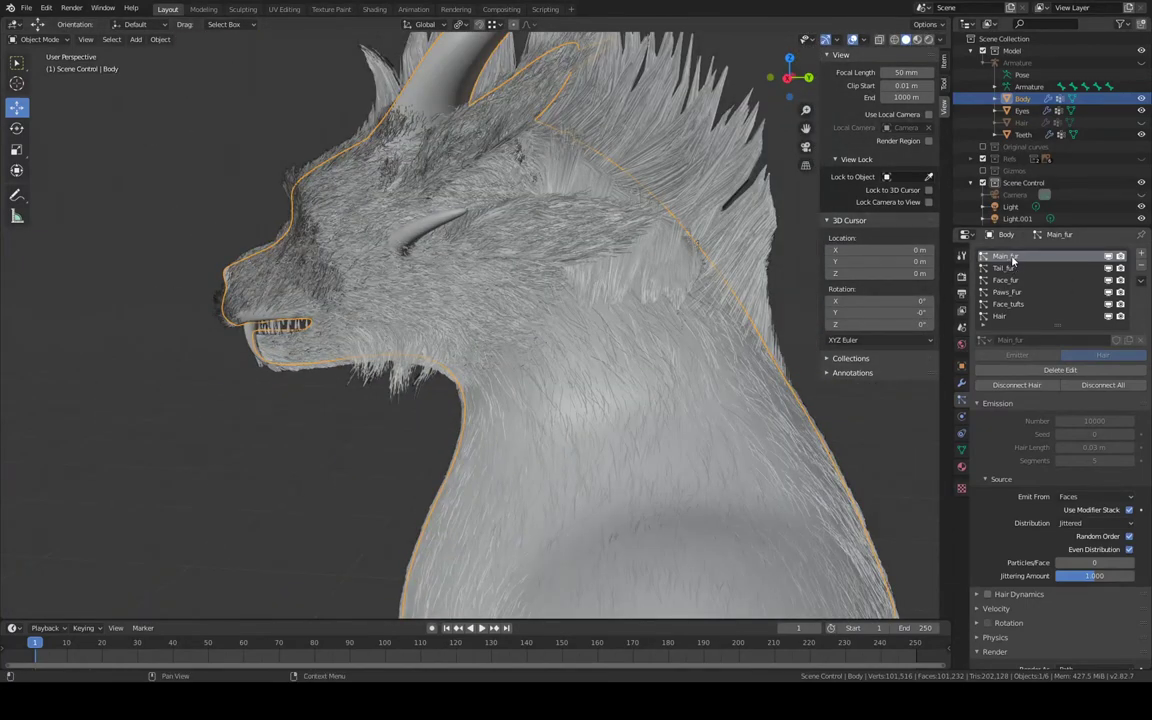
Make Main_fur the active hair system again and open the interaction mode menu.
{"action": "key", "text": "Down"}
{"action": "left_click", "coordinate": [1008, 257]}
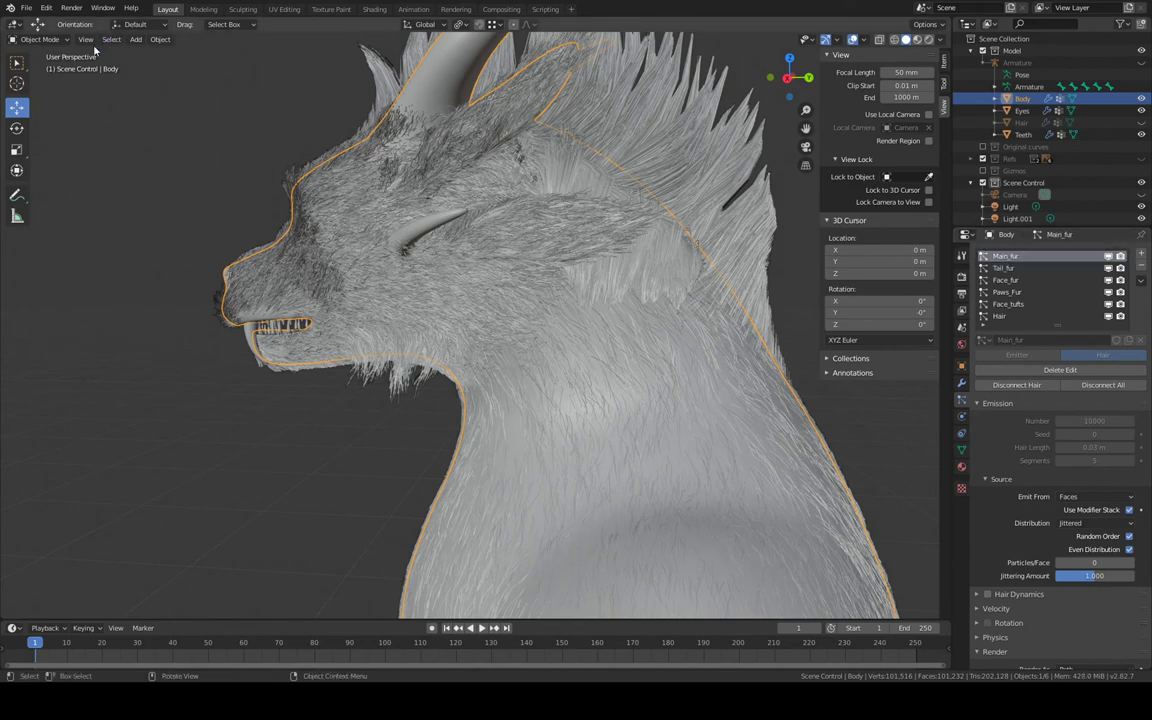
{"action": "left_click", "coordinate": [45, 40]}
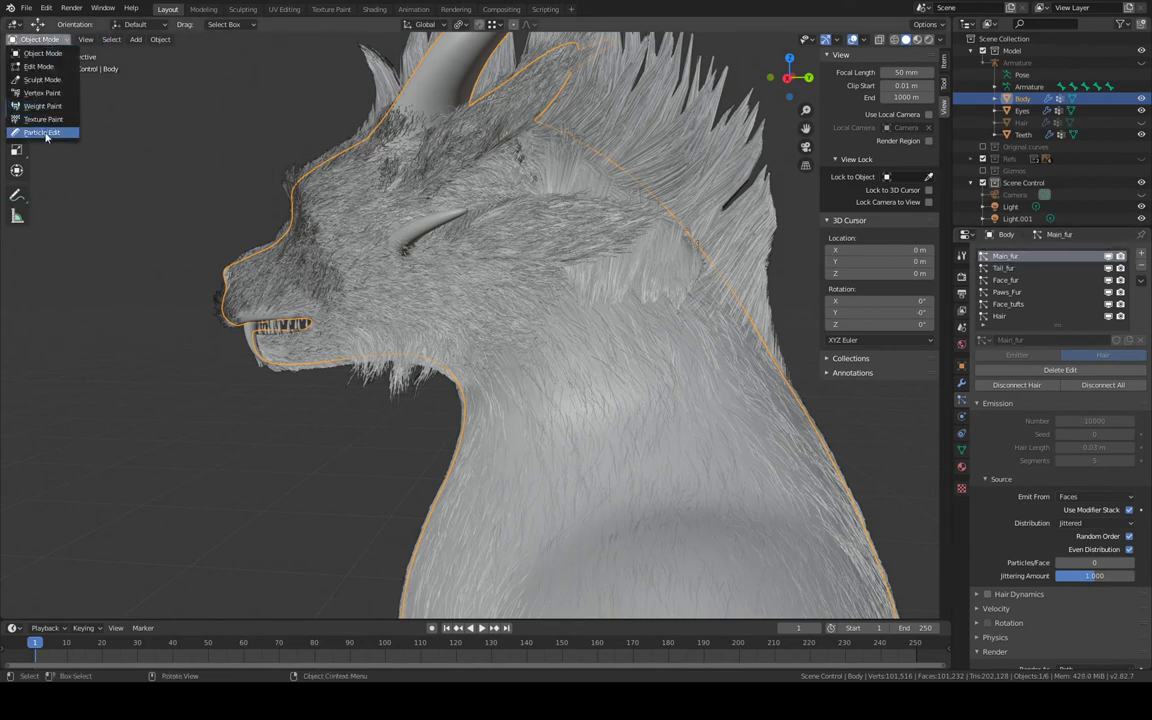
Enter Particle Edit mode with the Puff brush at a 162 px radius.
{"action": "left_click", "coordinate": [52, 133]}
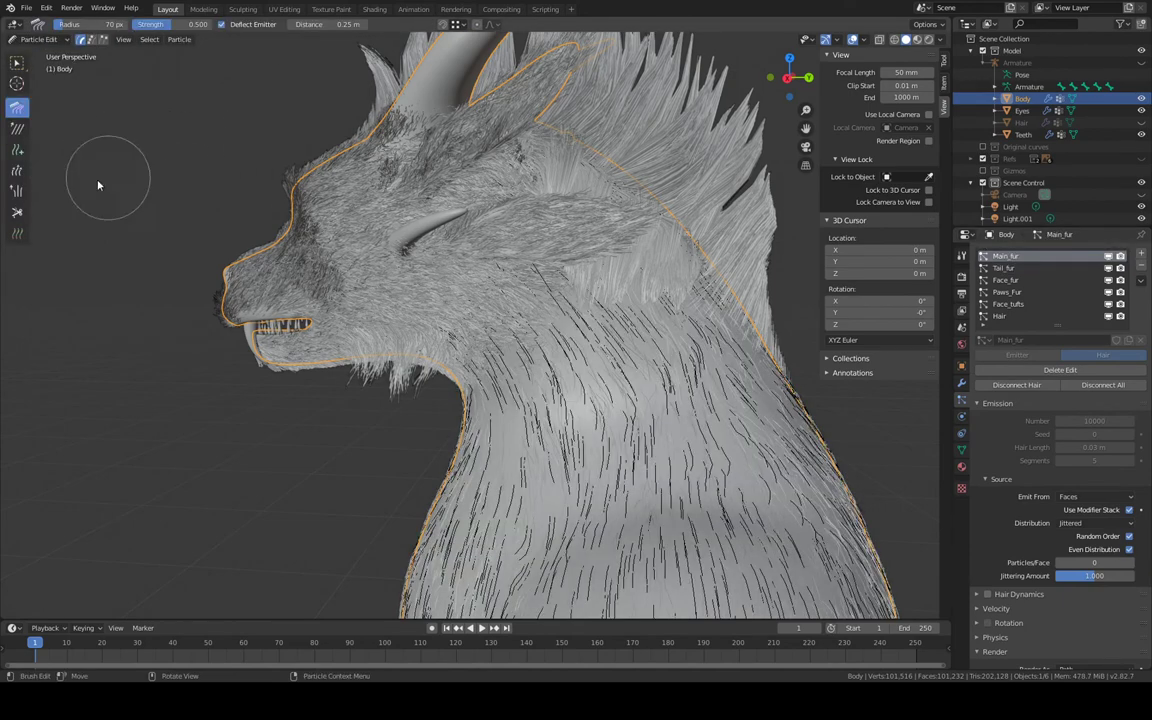
{"action": "left_click", "coordinate": [17, 191]}
{"action": "middle_click_drag", "start_coordinate": [430, 300], "coordinate": [498, 325]}
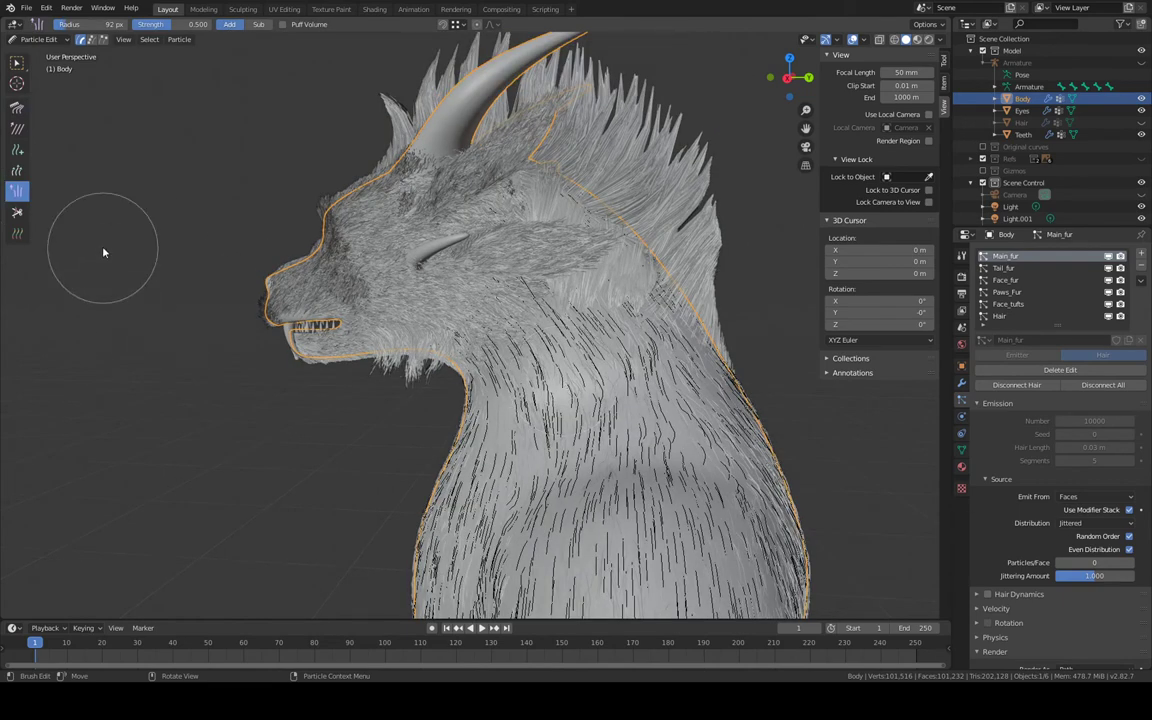
{"action": "mouse_move", "coordinate": [121, 255]}
{"action": "middle_mouse_down"}
{"action": "mouse_move", "coordinate": [211, 245]}
{"action": "mouse_move", "coordinate": [182, 245]}
{"action": "middle_mouse_up"}
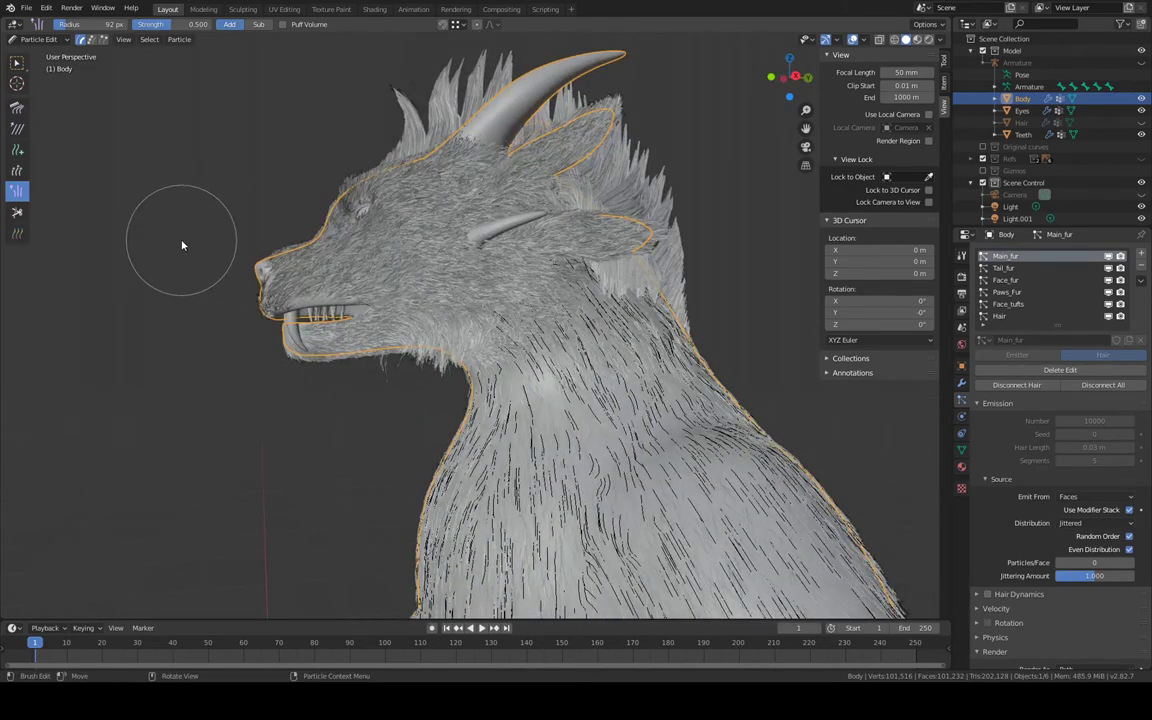
{"action": "mouse_move", "coordinate": [746, 424]}
{"action": "middle_mouse_down"}
{"action": "mouse_move", "coordinate": [689, 420]}
{"action": "mouse_move", "coordinate": [493, 345]}
{"action": "mouse_move", "coordinate": [425, 348]}
{"action": "middle_mouse_up"}
{"action": "key", "text": "f"}
{"action": "left_click", "coordinate": [470, 342]}
Puff the fur along the edge of the neck, then orbit around the head.
{"action": "scroll", "coordinate": [445, 352], "scroll_direction": "up", "scroll_amount": 2}
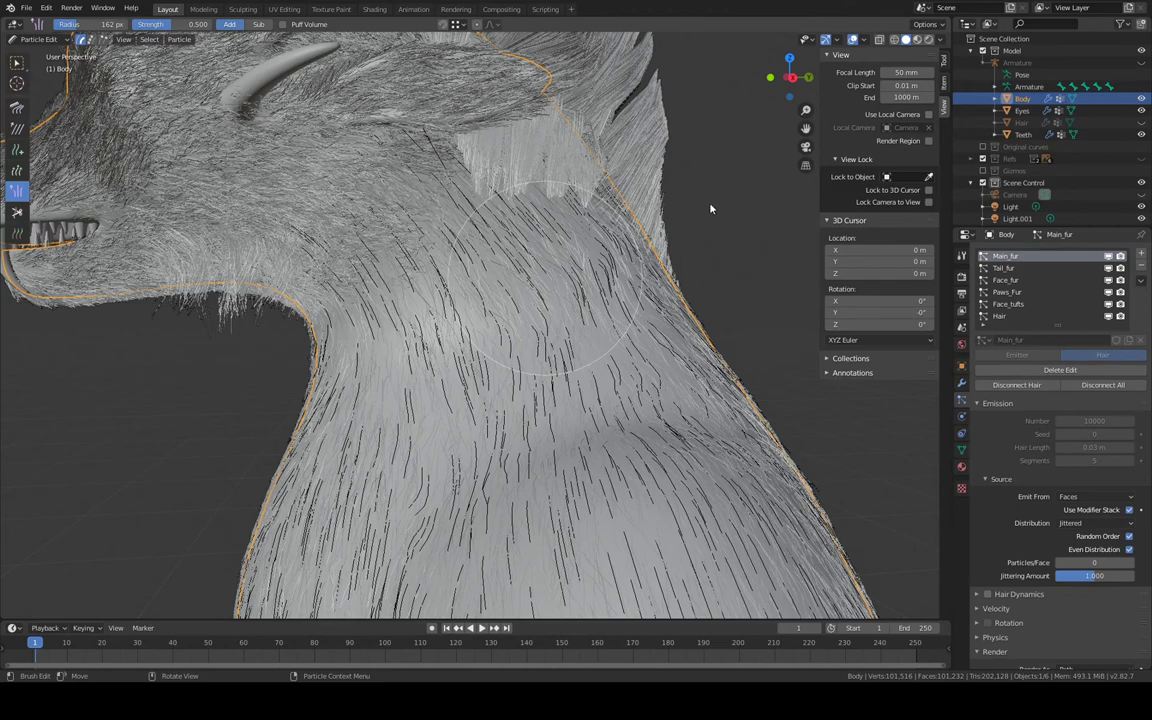
{"action": "left_click_drag", "start_coordinate": [690, 243], "coordinate": [663, 309]}
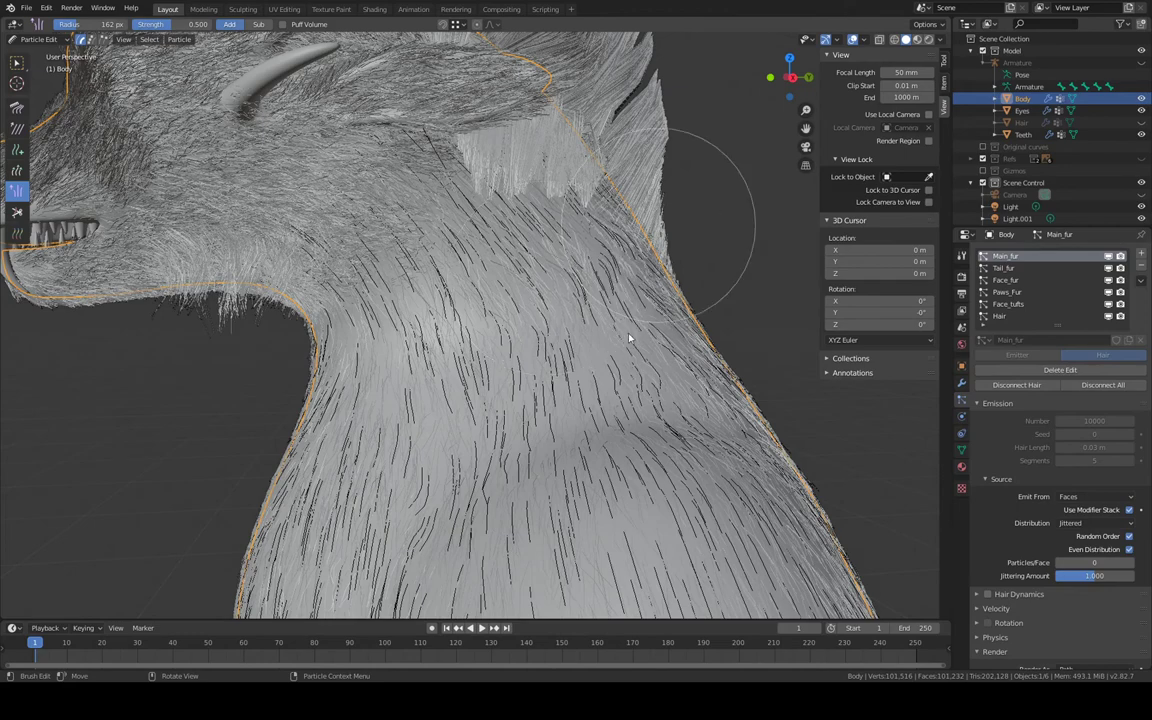
{"action": "middle_click_drag", "start_coordinate": [553, 256], "coordinate": [503, 350]}
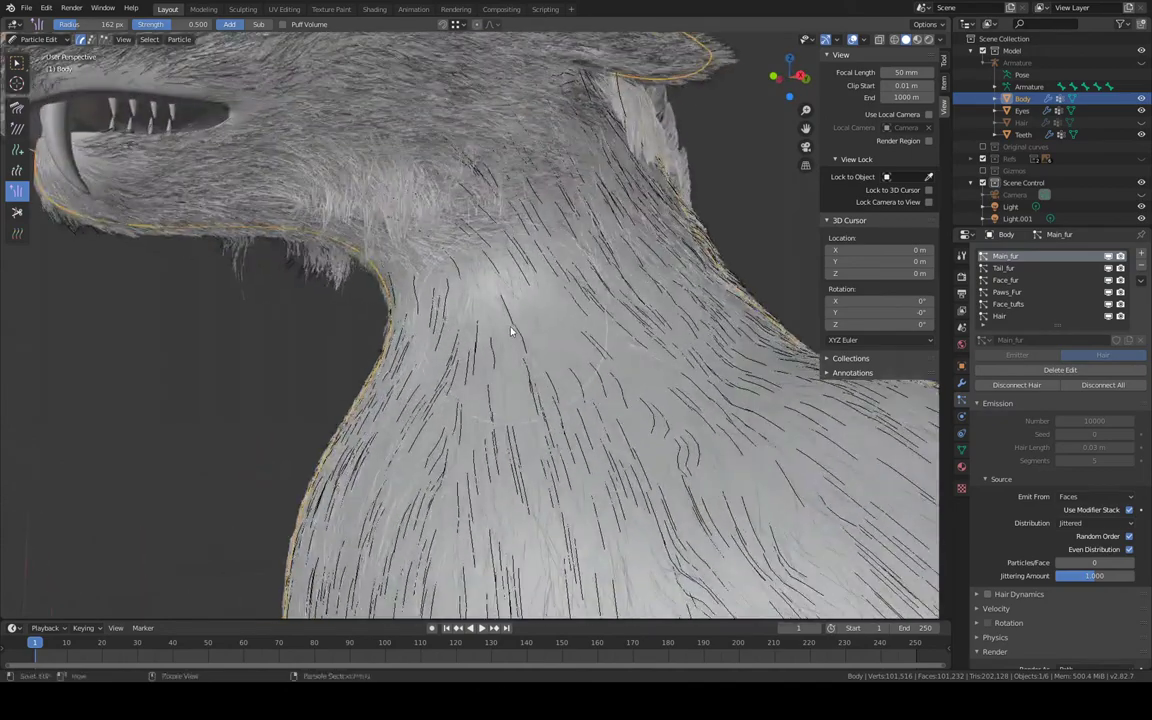
{"action": "mouse_move", "coordinate": [502, 351]}
{"action": "middle_mouse_down"}
{"action": "mouse_move", "coordinate": [512, 439]}
{"action": "mouse_move", "coordinate": [656, 218]}
{"action": "middle_mouse_up"}
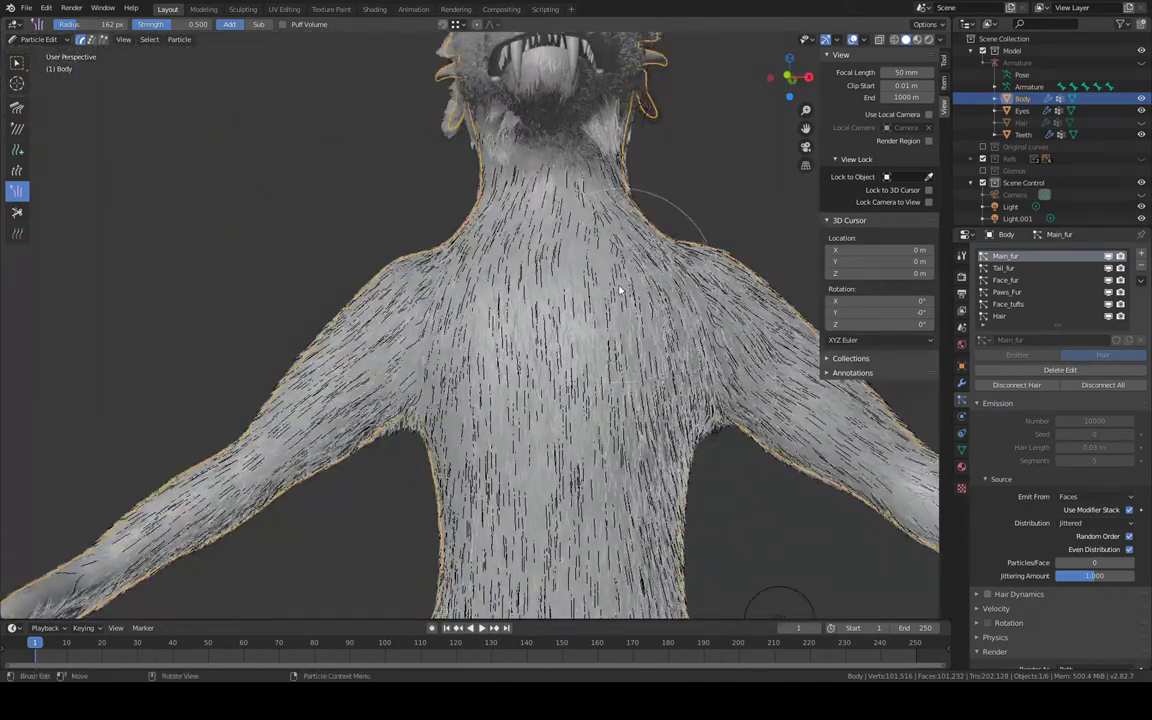
Enlarge the puff brush to 219 px and groom the neck and left shoulder fur.
{"action": "key", "text": "f"}
{"action": "left_click", "coordinate": [650, 292]}
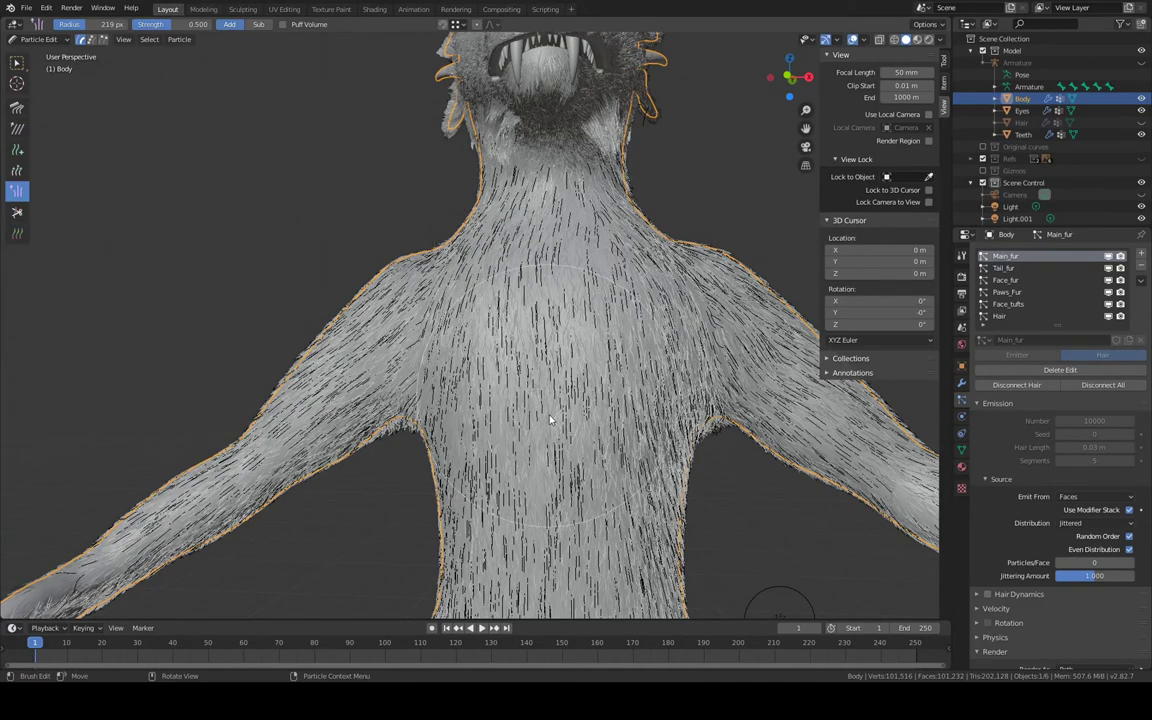
{"action": "mouse_move", "coordinate": [558, 402]}
{"action": "middle_mouse_down"}
{"action": "mouse_move", "coordinate": [629, 408]}
{"action": "mouse_move", "coordinate": [589, 271]}
{"action": "mouse_move", "coordinate": [602, 237]}
{"action": "mouse_move", "coordinate": [622, 476]}
{"action": "mouse_move", "coordinate": [563, 328]}
{"action": "middle_mouse_up"}
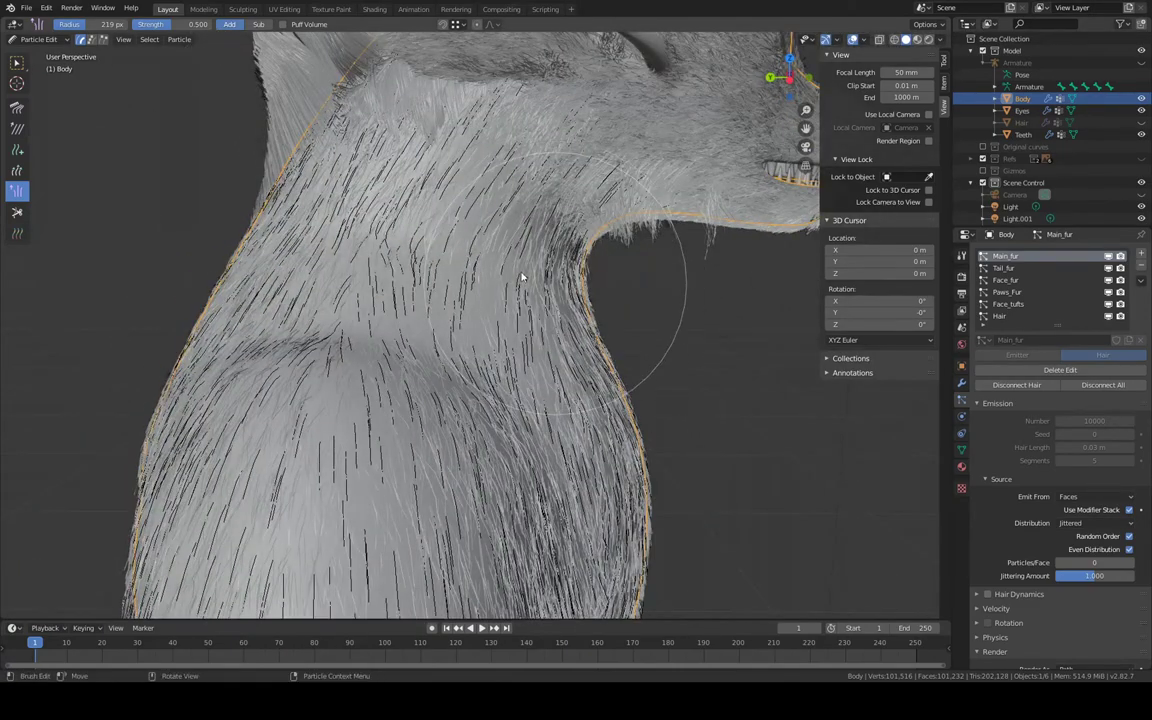
{"action": "left_click_drag", "start_coordinate": [493, 265], "coordinate": [407, 245]}
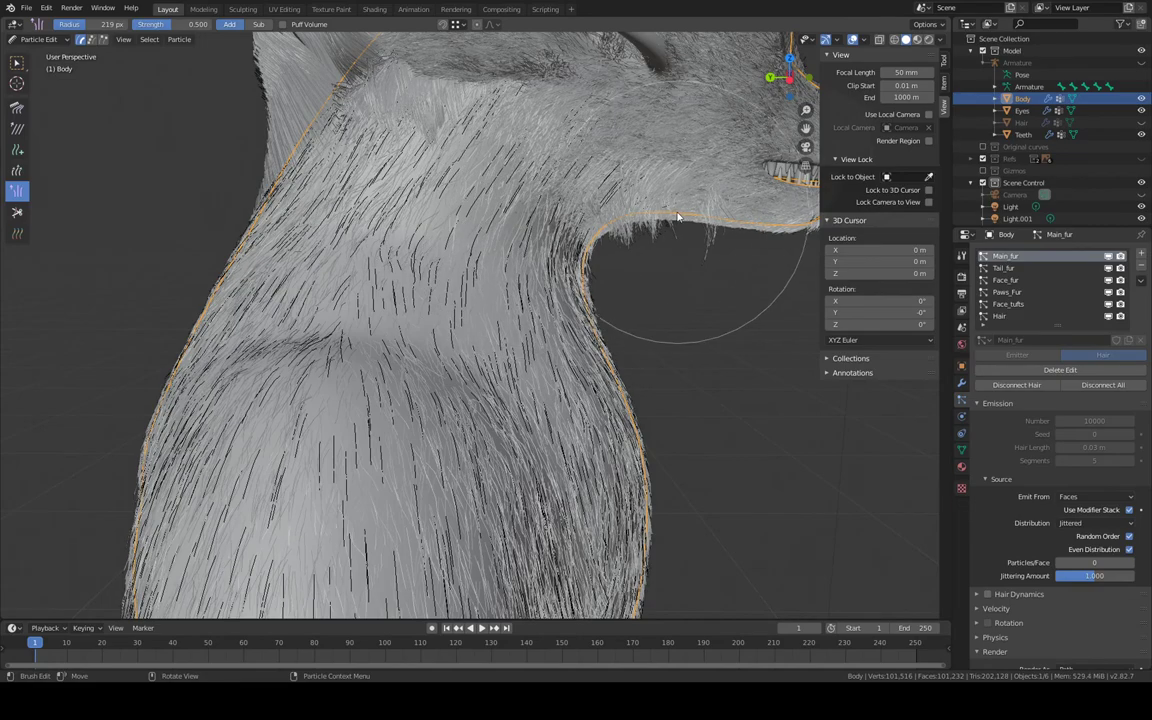
{"action": "mouse_move", "coordinate": [490, 230]}
{"action": "middle_mouse_down"}
{"action": "mouse_move", "coordinate": [463, 226]}
{"action": "mouse_move", "coordinate": [473, 212]}
{"action": "middle_mouse_up"}
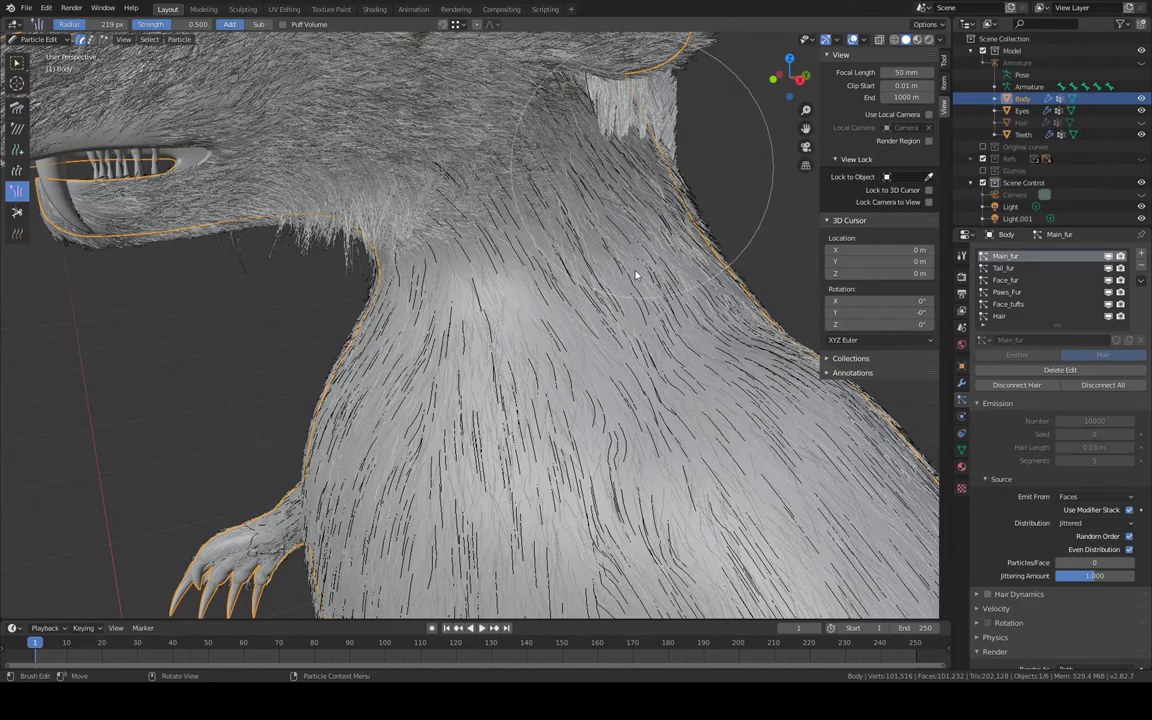
{"action": "mouse_move", "coordinate": [633, 270]}
{"action": "middle_mouse_down"}
{"action": "mouse_move", "coordinate": [501, 289]}
{"action": "mouse_move", "coordinate": [458, 288]}
{"action": "mouse_move", "coordinate": [481, 262]}
{"action": "mouse_move", "coordinate": [368, 265]}
{"action": "mouse_move", "coordinate": [391, 265]}
{"action": "mouse_move", "coordinate": [412, 236]}
{"action": "middle_mouse_up"}
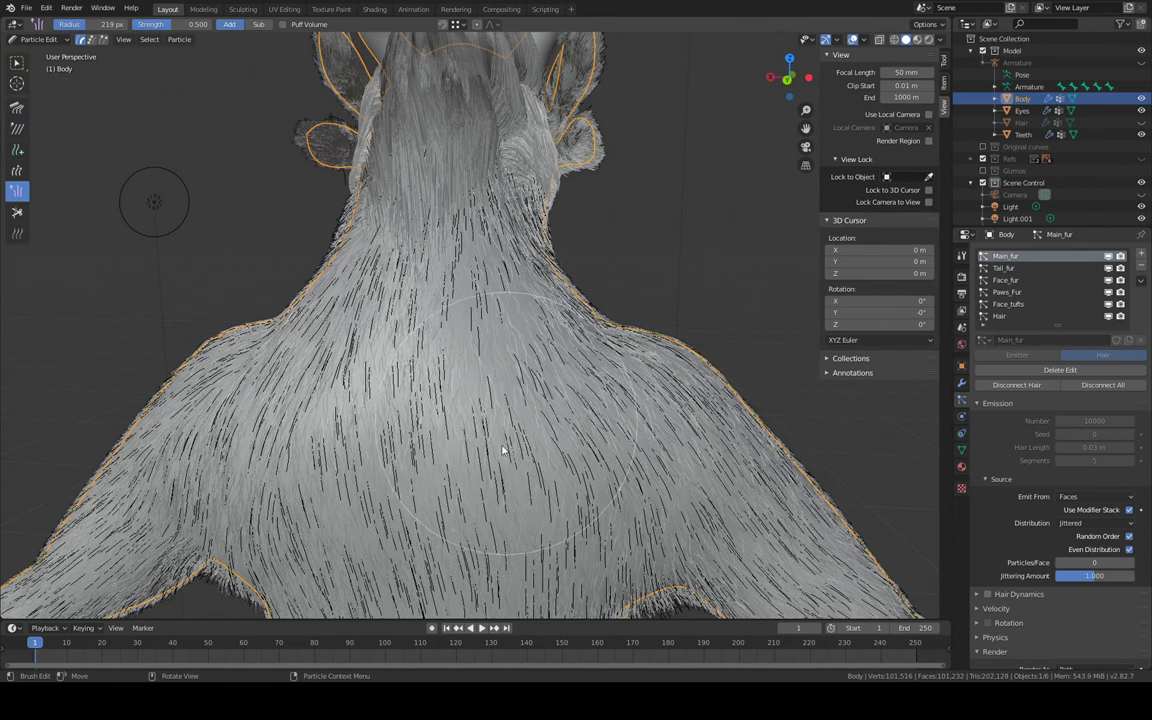
{"action": "left_click_drag", "start_coordinate": [518, 465], "coordinate": [315, 404]}
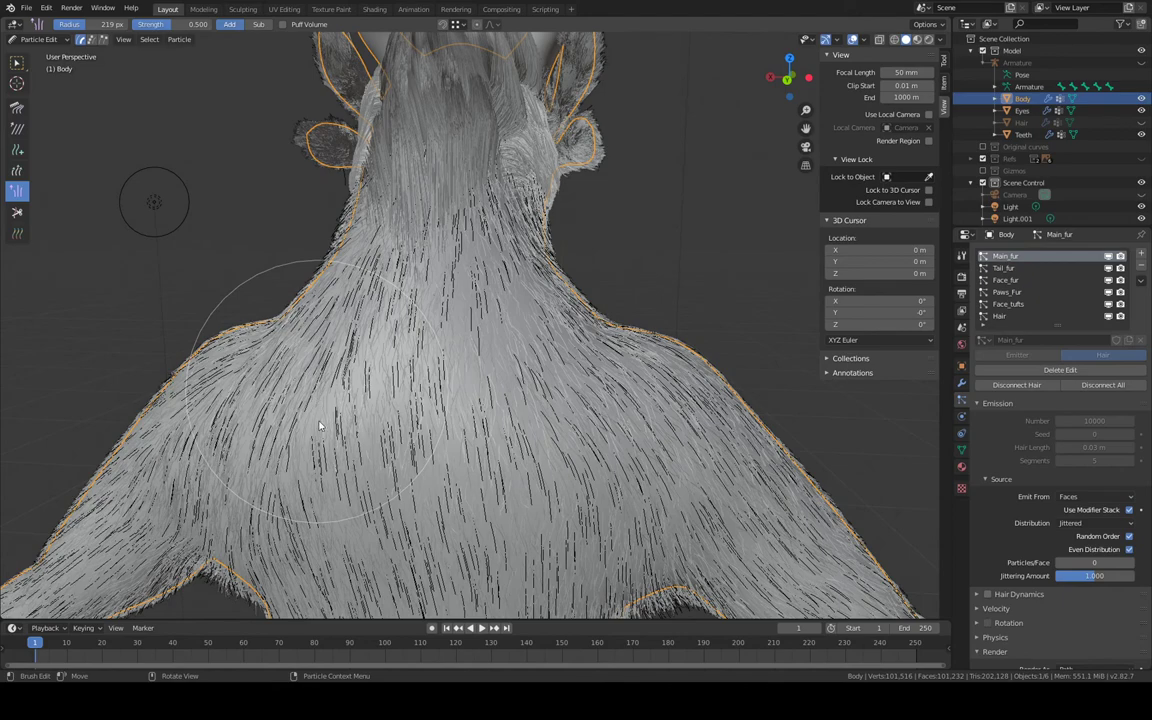
Inspect the groomed torso fur up close, then open the interaction mode menu.
{"action": "mouse_move", "coordinate": [432, 342]}
{"action": "middle_mouse_down"}
{"action": "mouse_move", "coordinate": [613, 335]}
{"action": "mouse_move", "coordinate": [599, 296]}
{"action": "middle_mouse_up"}
{"action": "scroll", "coordinate": [599, 296], "scroll_direction": "up", "scroll_amount": 5}
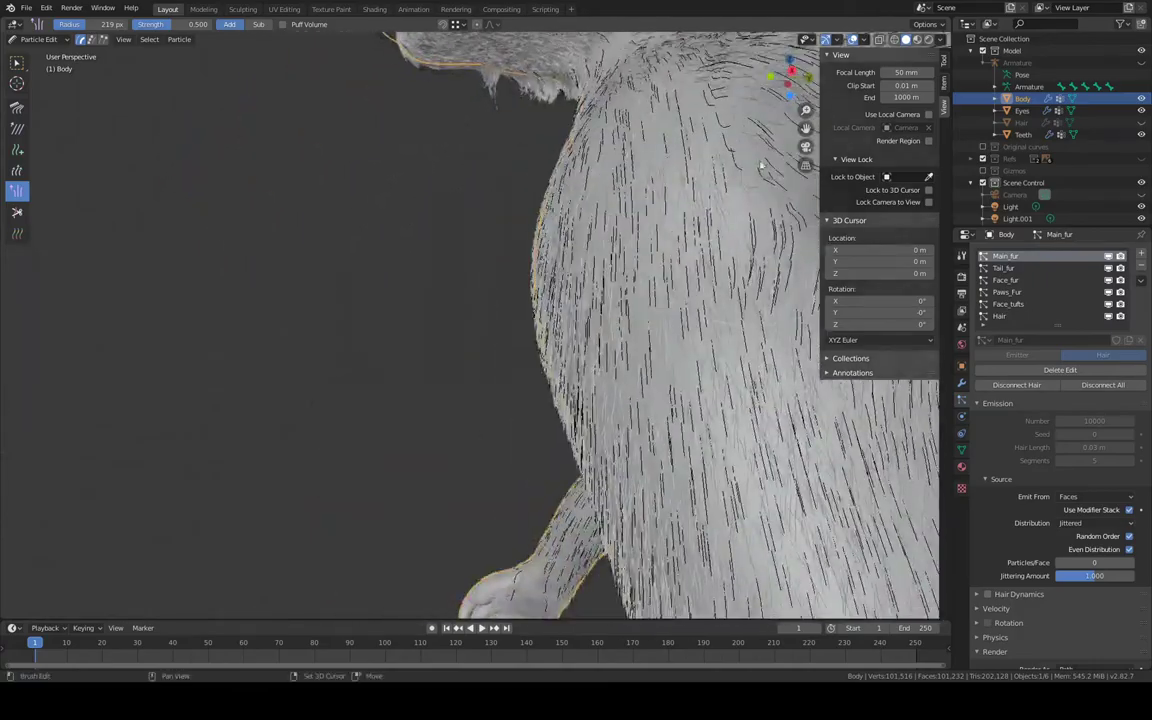
{"action": "mouse_move", "coordinate": [661, 265]}
{"action": "middle_mouse_down"}
{"action": "mouse_move", "coordinate": [638, 252]}
{"action": "mouse_move", "coordinate": [535, 273]}
{"action": "mouse_move", "coordinate": [527, 257]}
{"action": "mouse_move", "coordinate": [488, 301]}
{"action": "mouse_move", "coordinate": [411, 329]}
{"action": "mouse_move", "coordinate": [511, 266]}
{"action": "middle_mouse_up"}
{"action": "scroll", "coordinate": [638, 252], "scroll_direction": "down", "scroll_amount": 4}
{"action": "scroll", "coordinate": [511, 266], "scroll_direction": "up", "scroll_amount": 3}
{"action": "mouse_move", "coordinate": [524, 327]}
{"action": "middle_mouse_down"}
{"action": "mouse_move", "coordinate": [609, 296]}
{"action": "mouse_move", "coordinate": [559, 316]}
{"action": "mouse_move", "coordinate": [492, 465]}
{"action": "middle_mouse_up"}
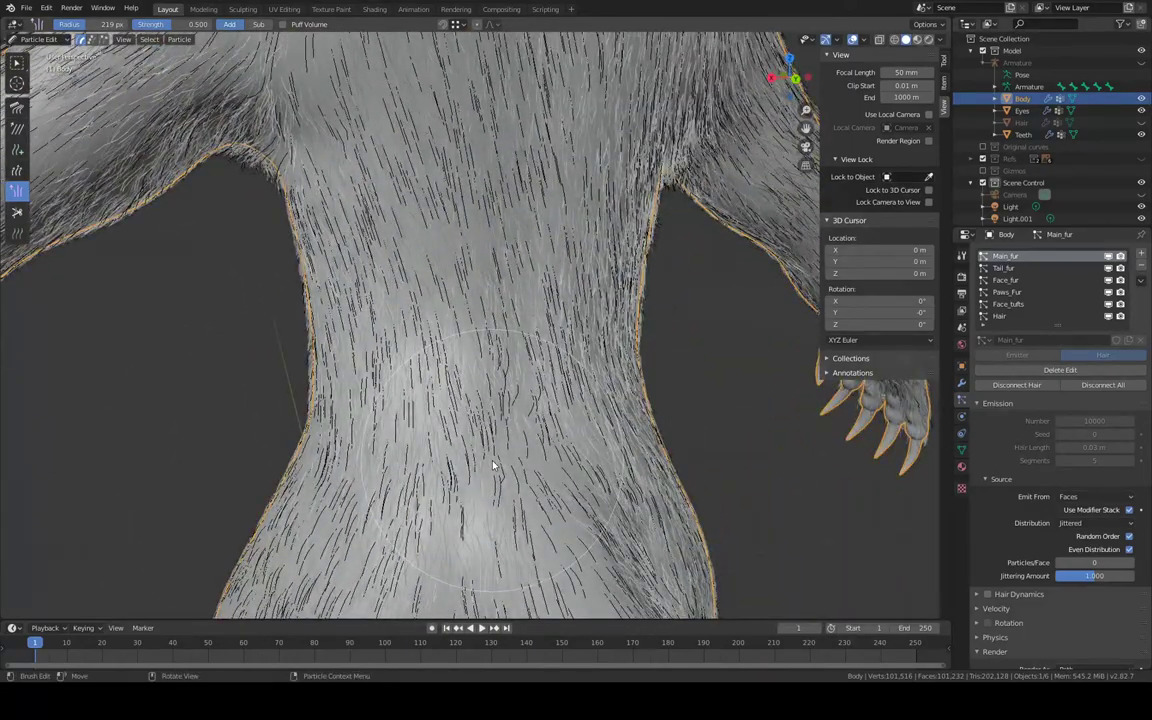
{"action": "mouse_move", "coordinate": [514, 450]}
{"action": "middle_mouse_down", "text": "alt"}
{"action": "mouse_move", "coordinate": [680, 414]}
{"action": "mouse_move", "coordinate": [663, 411]}
{"action": "mouse_move", "coordinate": [674, 545]}
{"action": "mouse_move", "coordinate": [182, 118]}
{"action": "mouse_move", "coordinate": [568, 172]}
{"action": "mouse_move", "coordinate": [553, 239]}
{"action": "mouse_move", "coordinate": [437, 239]}
{"action": "mouse_move", "coordinate": [454, 213]}
{"action": "mouse_move", "coordinate": [548, 296]}
{"action": "mouse_move", "coordinate": [684, 273]}
{"action": "mouse_move", "coordinate": [524, 286]}
{"action": "mouse_move", "coordinate": [586, 116]}
{"action": "mouse_move", "coordinate": [463, 226]}
{"action": "middle_mouse_up", "text": "alt"}
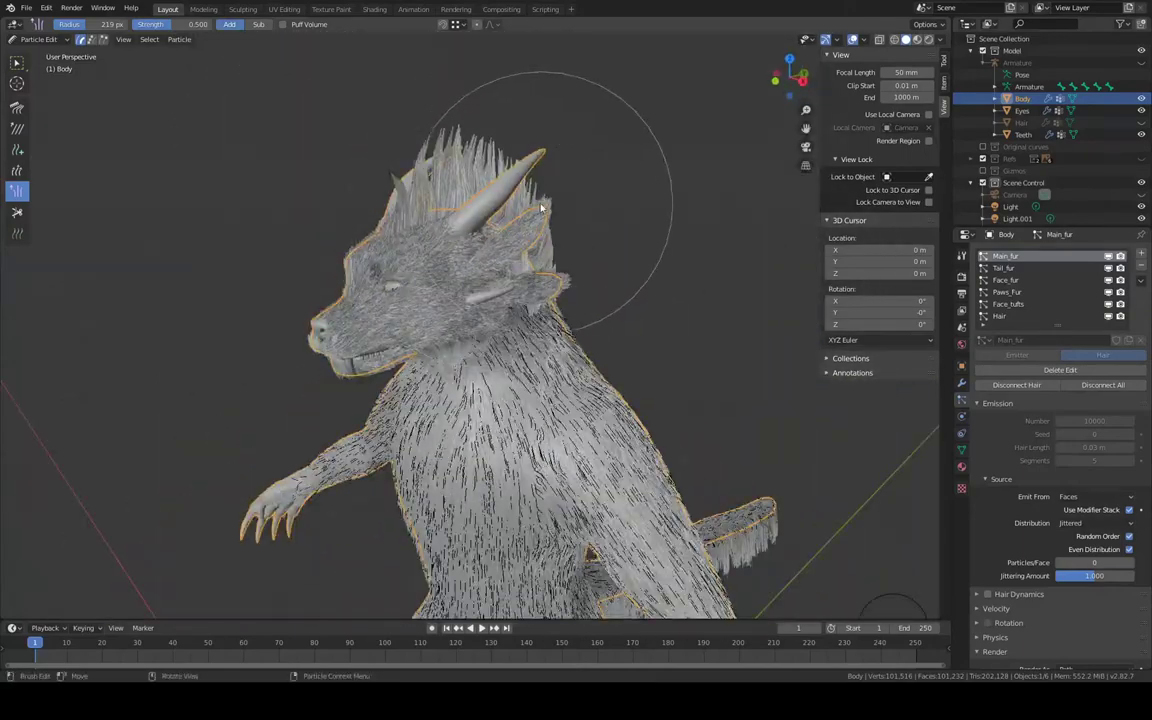
{"action": "left_click", "coordinate": [40, 39]}
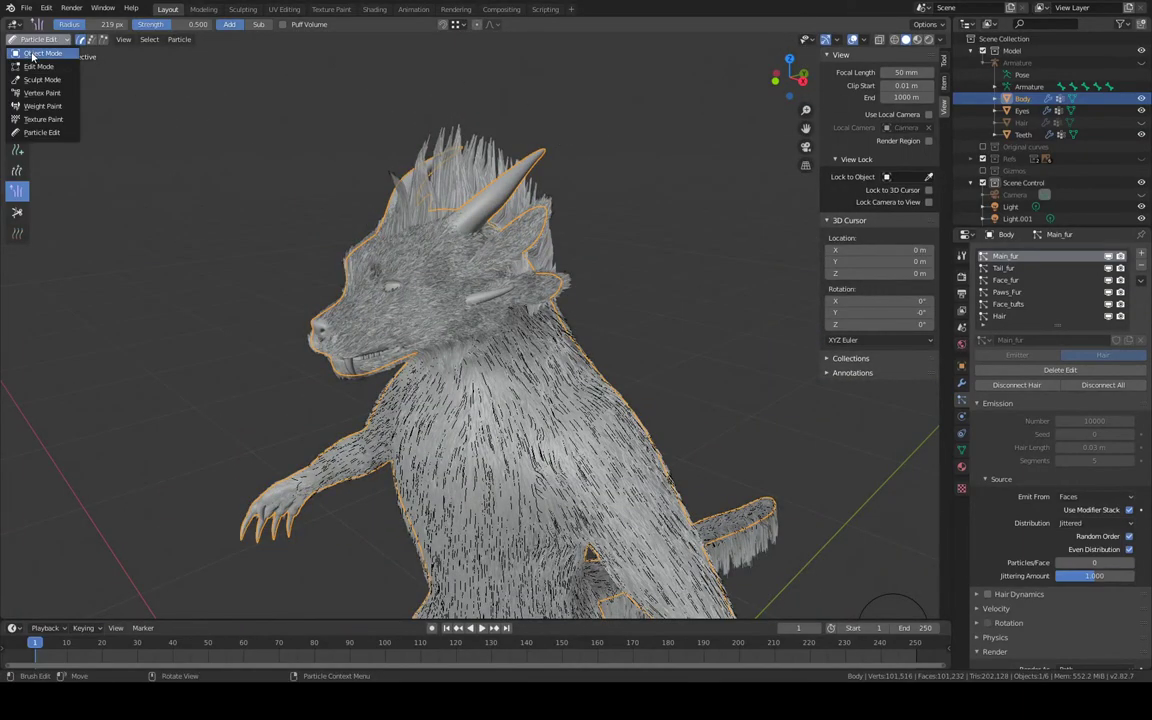
Return to Object Mode, save keeya.blend, and view the whole furry creature.
{"action": "left_click", "coordinate": [35, 55]}
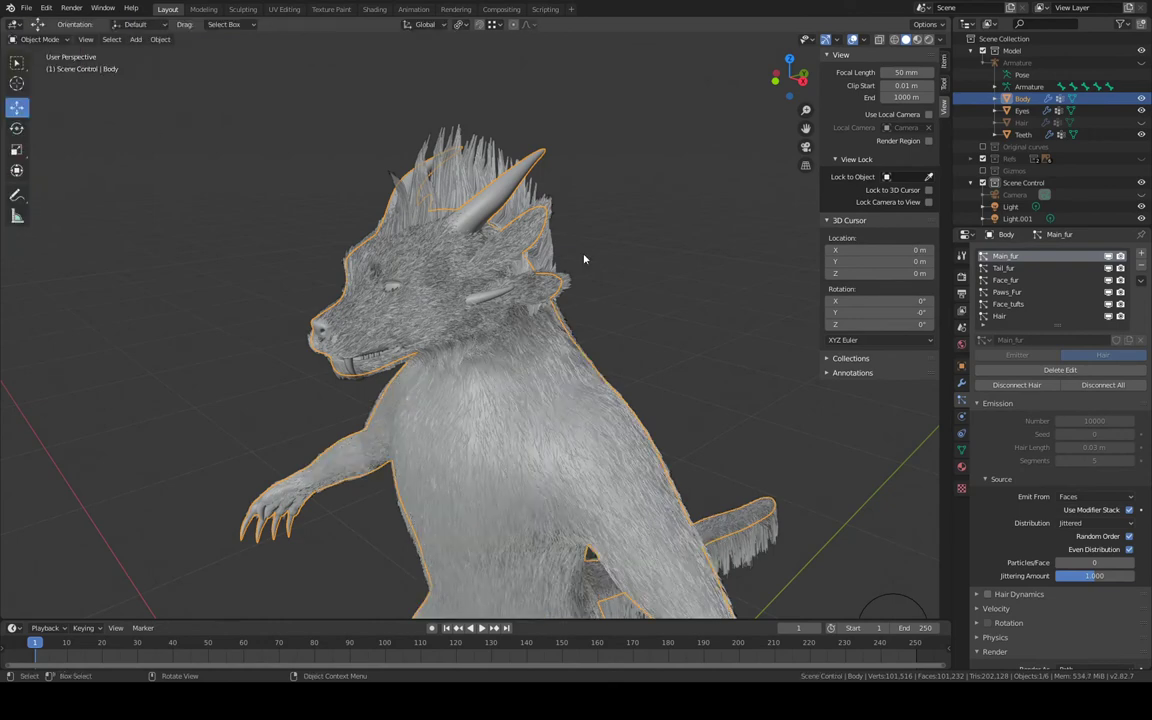
{"action": "key", "text": "ctrl"}
{"action": "key", "text": "ctrl+s"}
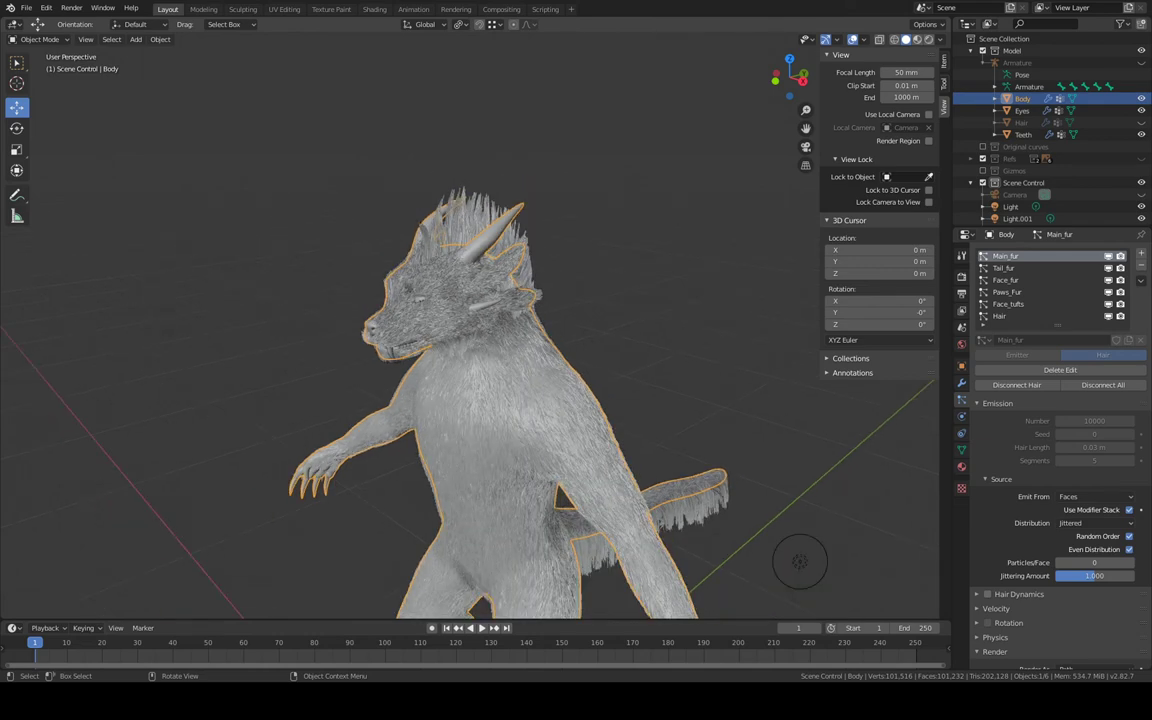
{"action": "mouse_move", "coordinate": [440, 370]}
{"action": "middle_mouse_down"}
{"action": "mouse_move", "coordinate": [518, 395]}
{"action": "mouse_move", "coordinate": [527, 352]}
{"action": "middle_mouse_up"}
{"action": "scroll", "coordinate": [478, 381], "scroll_direction": "down", "scroll_amount": 3}
{"action": "scroll", "coordinate": [555, 180], "scroll_direction": "up", "scroll_amount": 2}
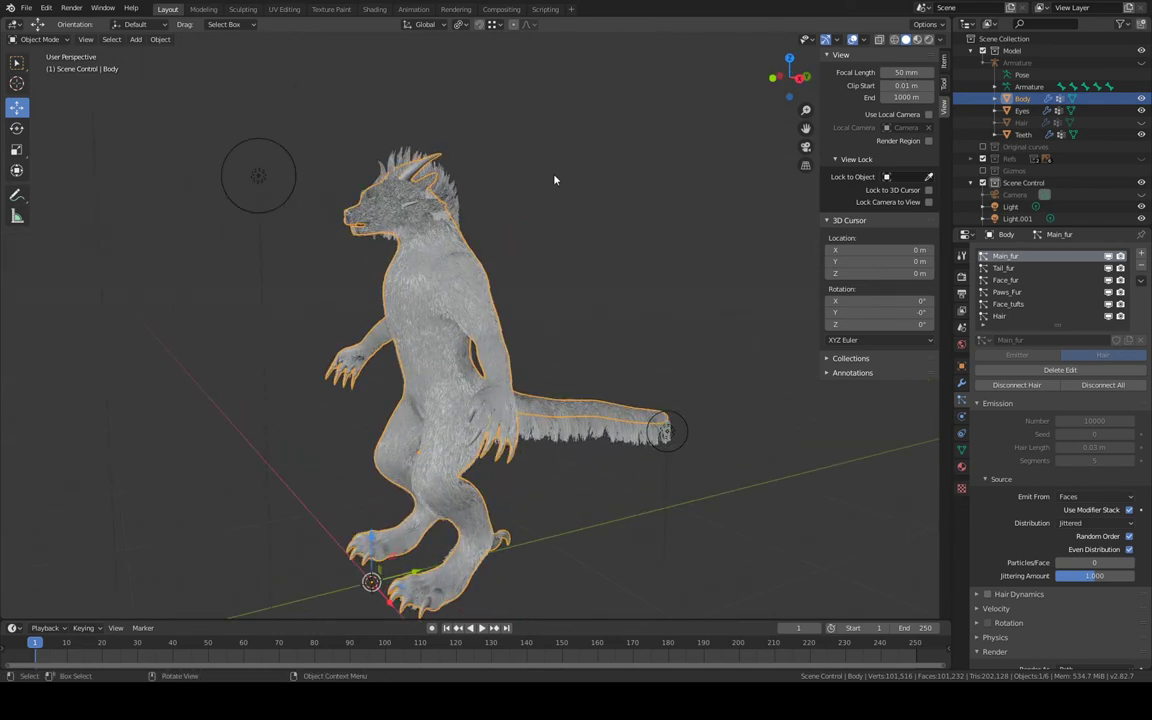
Preview the striped fur in Rendered shading and scroll the particle settings toward Children.
{"action": "left_click", "coordinate": [930, 39]}
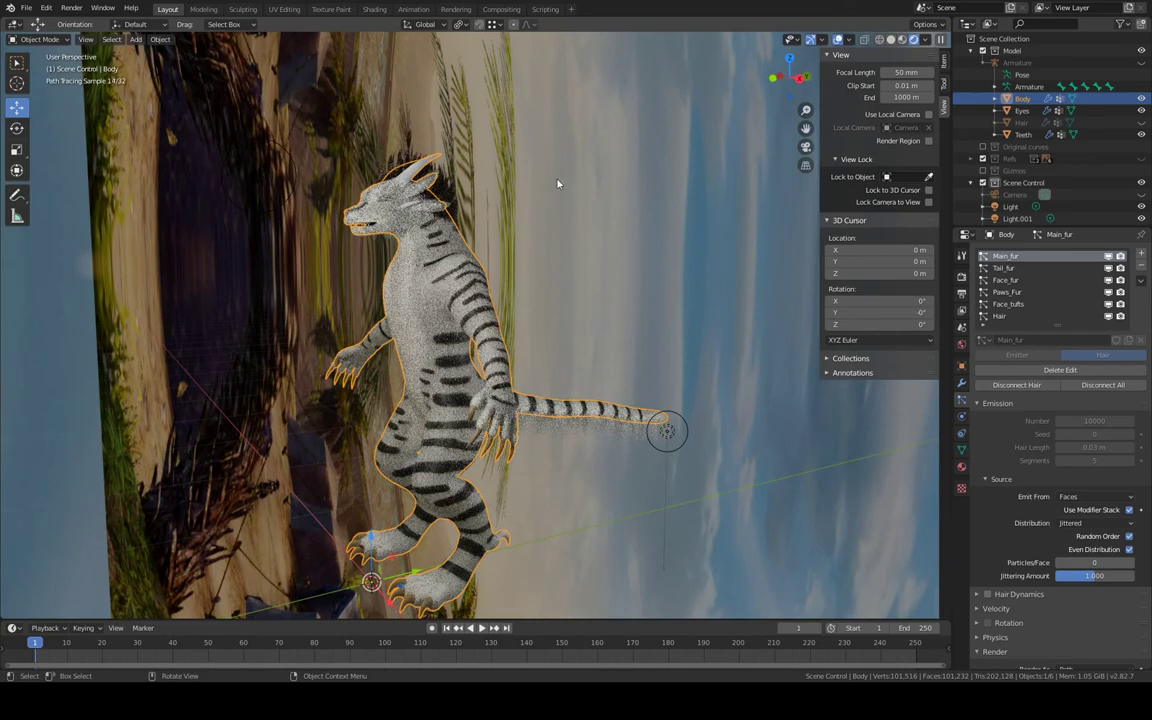
{"action": "scroll", "coordinate": [495, 215], "scroll_direction": "up", "scroll_amount": 3}
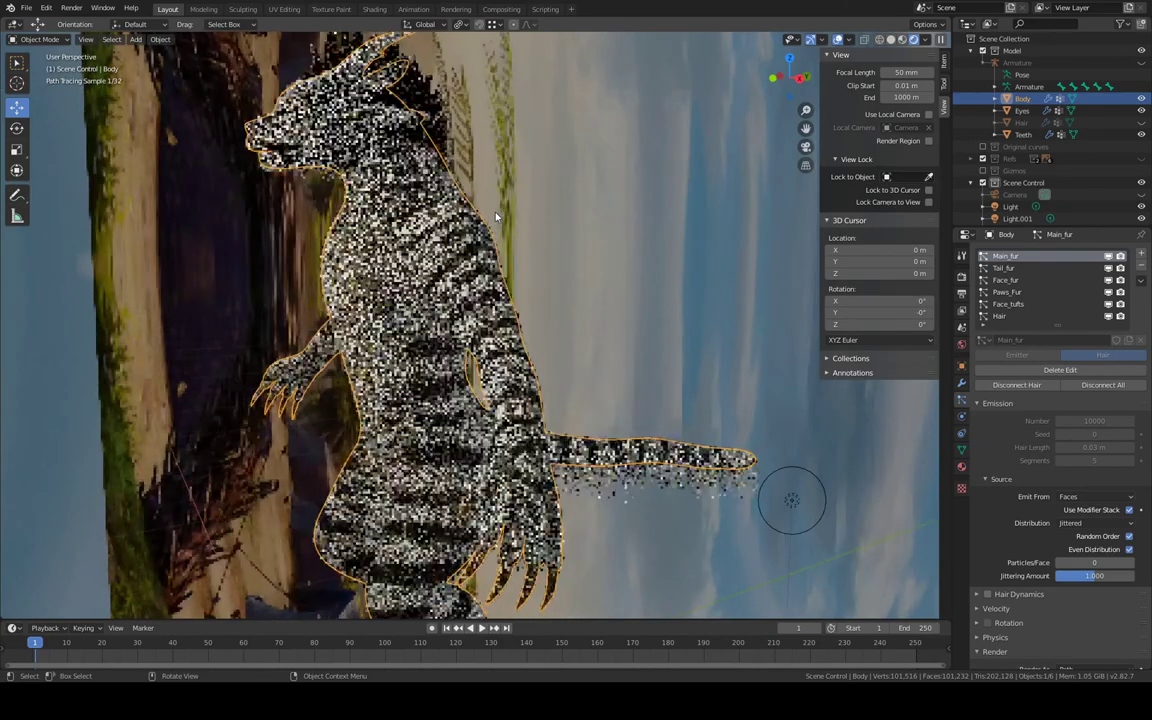
{"action": "scroll", "coordinate": [495, 215], "scroll_direction": "down", "scroll_amount": 3}
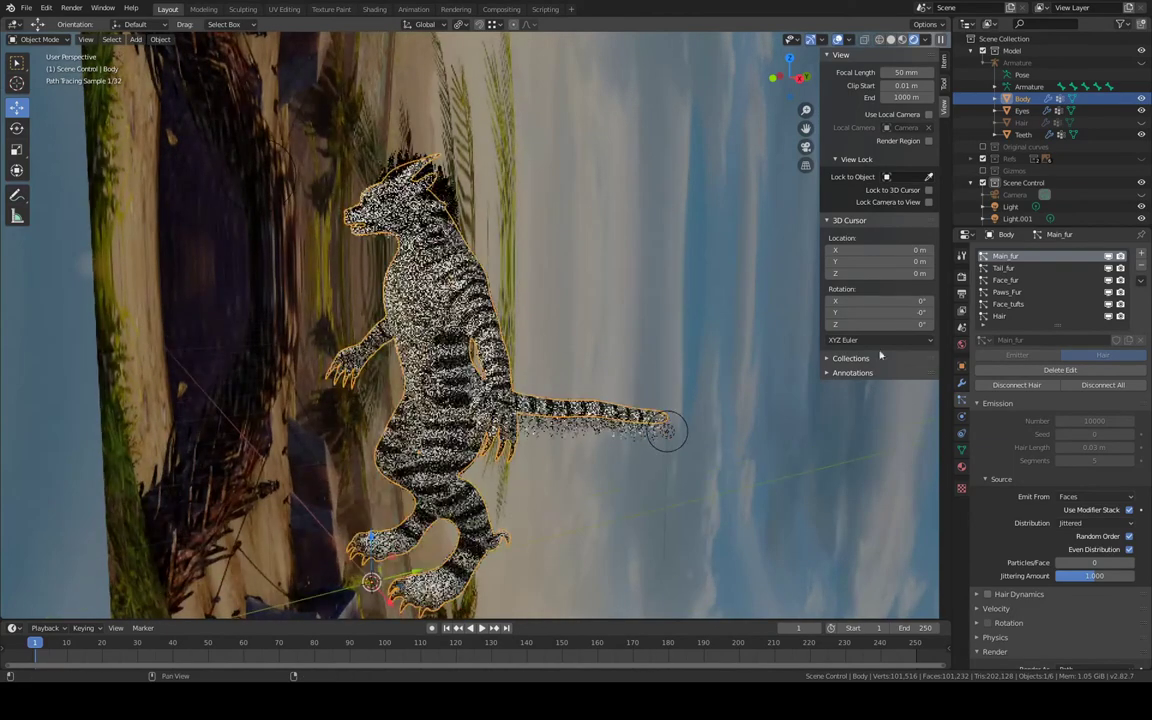
{"action": "scroll", "coordinate": [1066, 497], "scroll_direction": "down", "scroll_amount": 10}
{"action": "type", "text": "100"}
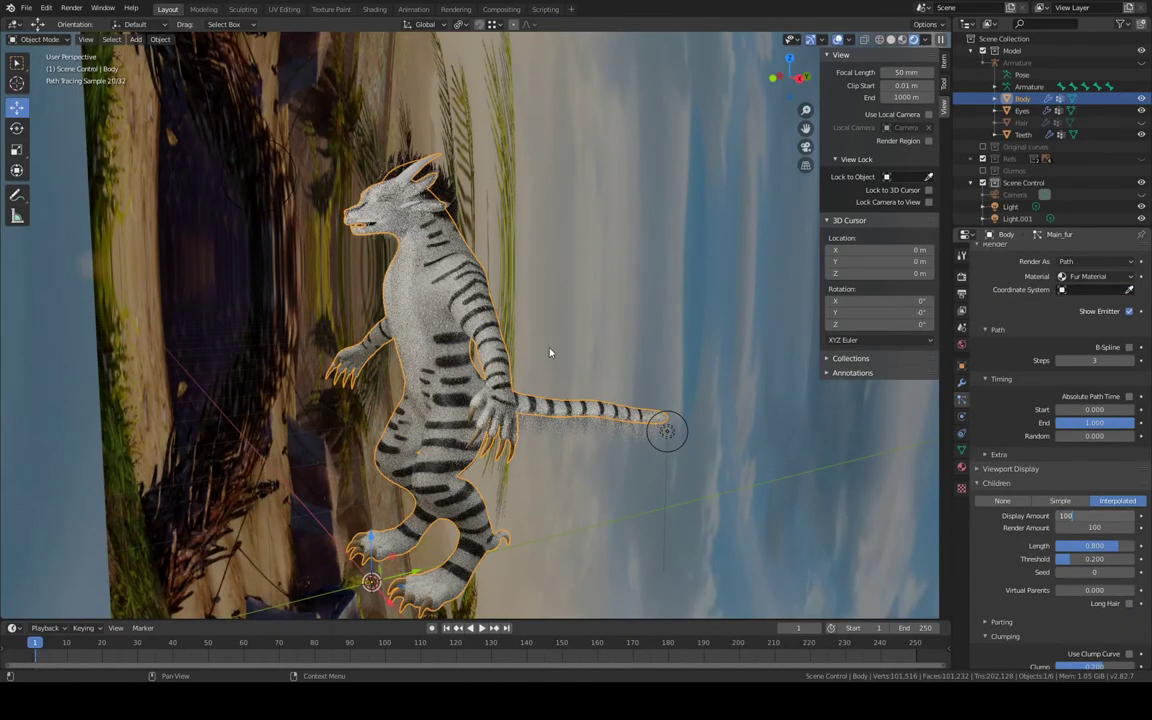
{"action": "key", "text": "Return"}
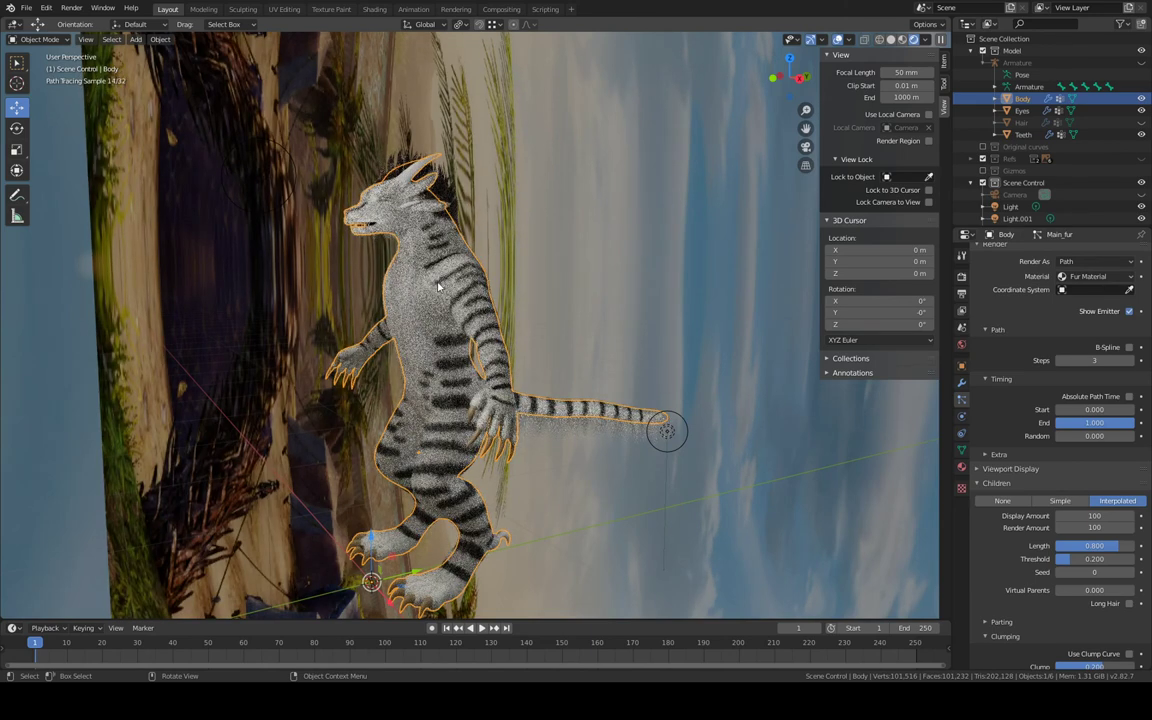
{"action": "scroll", "coordinate": [437, 287], "scroll_direction": "up", "scroll_amount": 1}
{"action": "scroll", "coordinate": [437, 287], "scroll_direction": "up", "scroll_amount": 2}
{"action": "scroll", "coordinate": [437, 287], "scroll_direction": "up", "scroll_amount": 1}
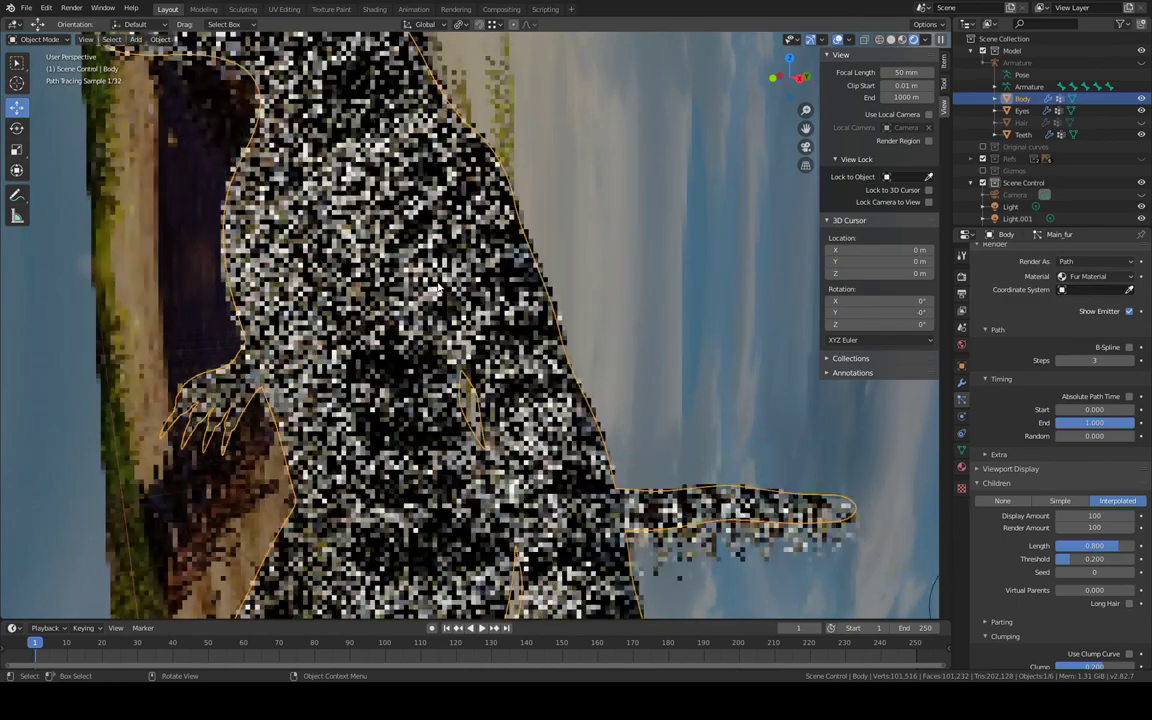
{"action": "scroll", "coordinate": [437, 287], "scroll_direction": "up", "scroll_amount": 1}
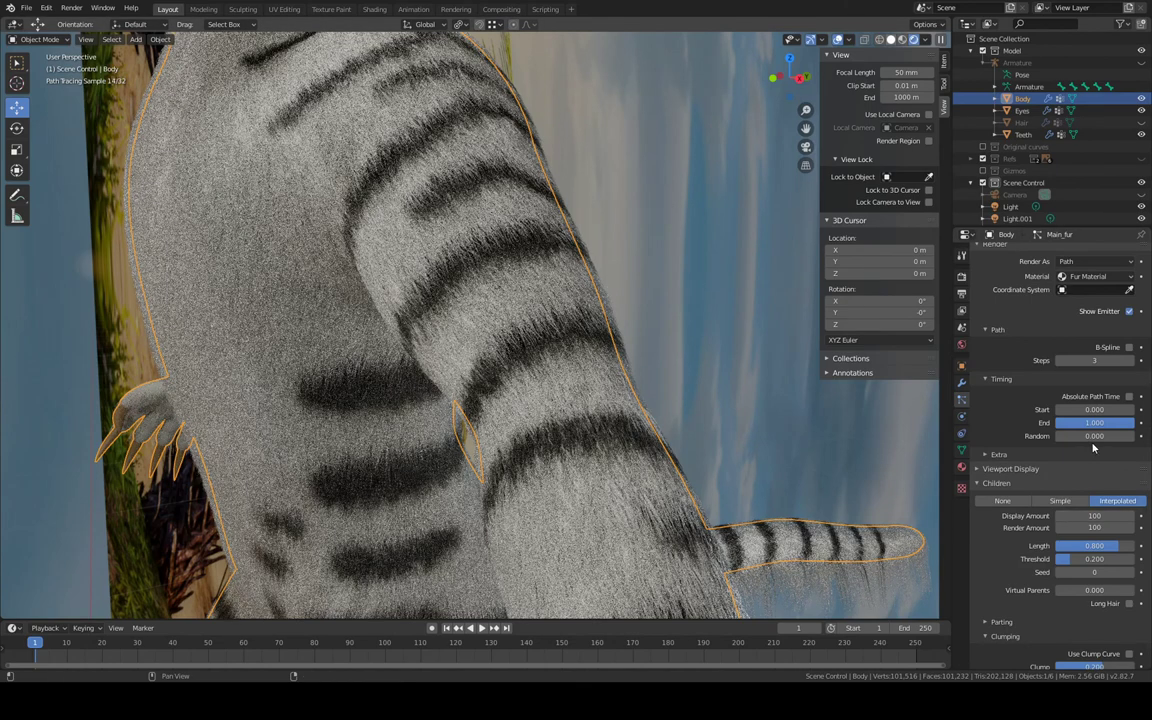
Switch back to Solid shading and cut Main_fur's child display amount to 10.
{"action": "left_click", "coordinate": [891, 40]}
{"action": "left_click", "coordinate": [880, 40]}
{"action": "left_click", "coordinate": [891, 40]}
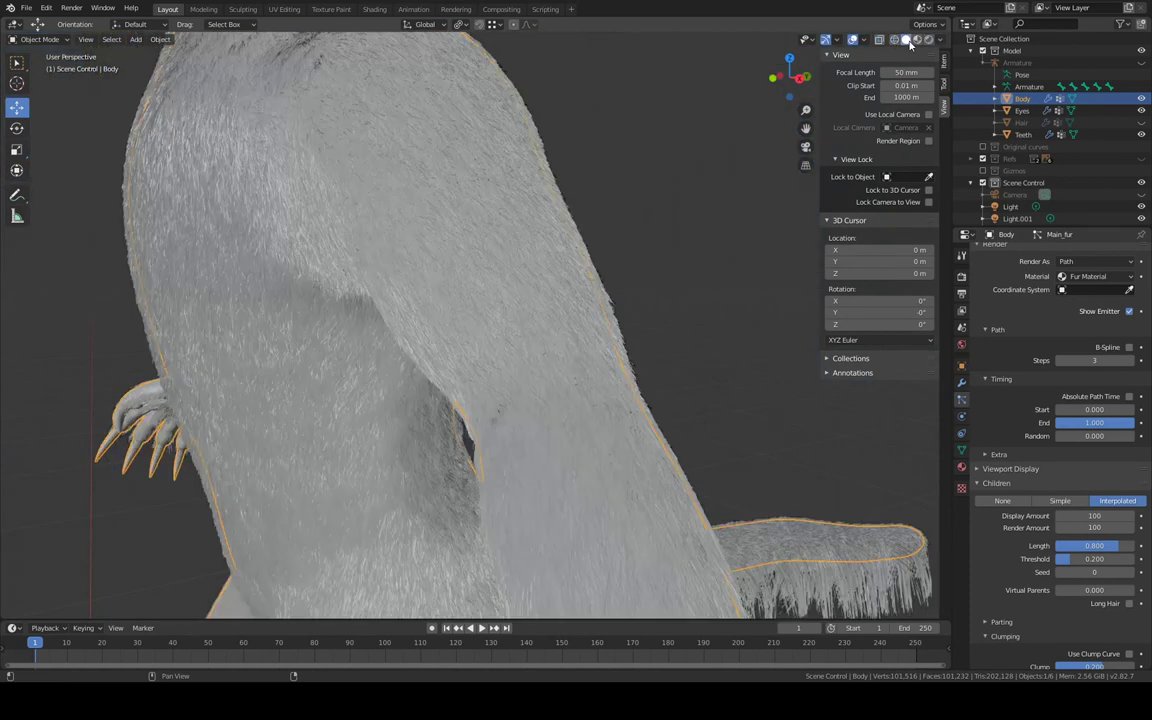
{"action": "left_click", "coordinate": [1097, 515]}
{"action": "type", "text": "1"}
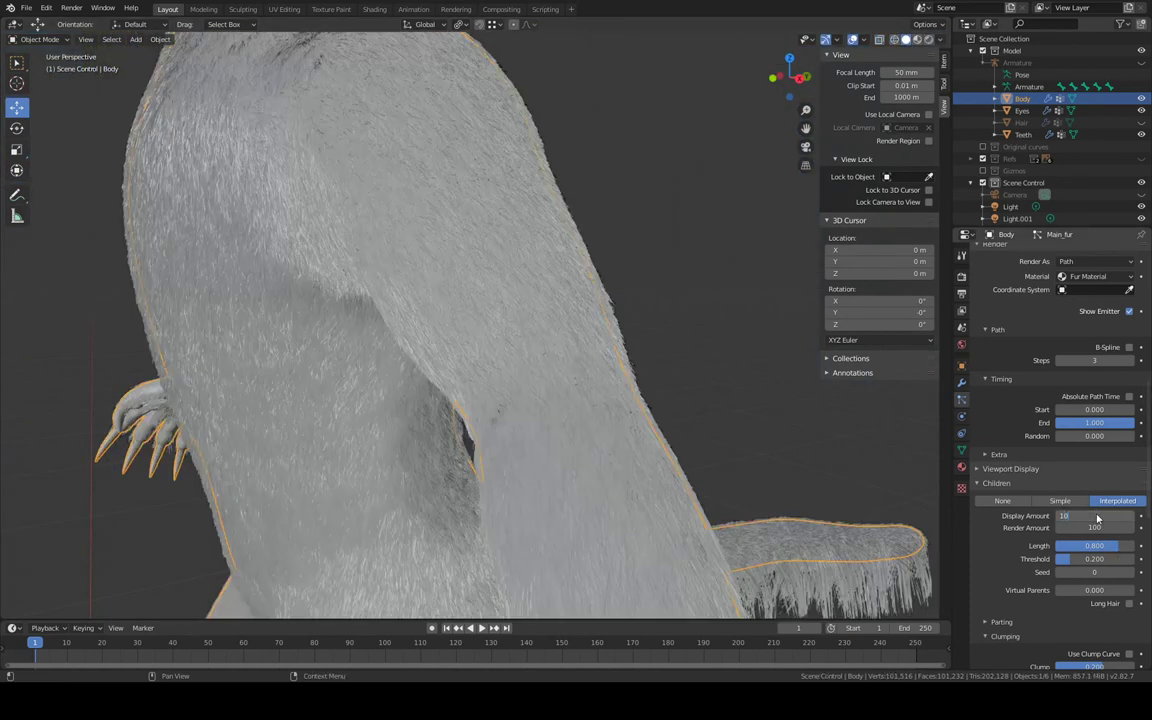
{"action": "key", "text": "Return"}
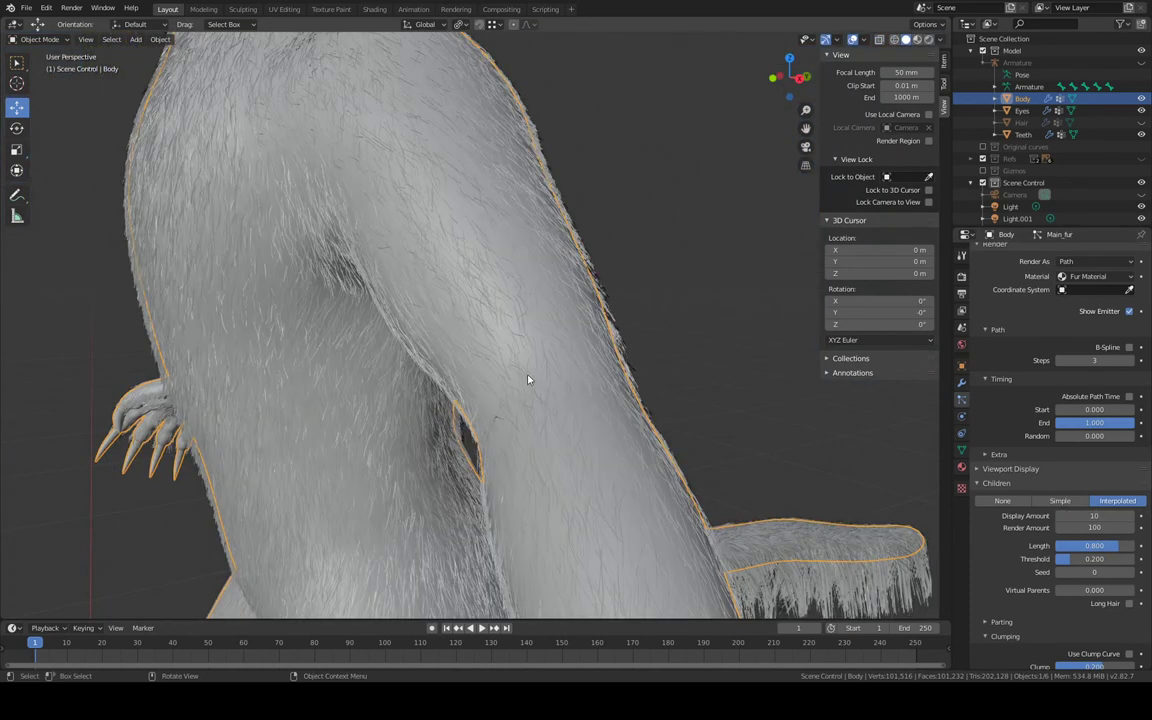
{"action": "scroll", "coordinate": [528, 379], "scroll_direction": "down", "scroll_amount": 3}
{"action": "scroll", "coordinate": [528, 379], "scroll_direction": "down", "scroll_amount": 3}
{"action": "mouse_move", "coordinate": [537, 372]}
{"action": "middle_mouse_down"}
{"action": "mouse_move", "coordinate": [565, 340]}
{"action": "mouse_move", "coordinate": [497, 303]}
{"action": "mouse_move", "coordinate": [567, 355]}
{"action": "middle_mouse_up"}
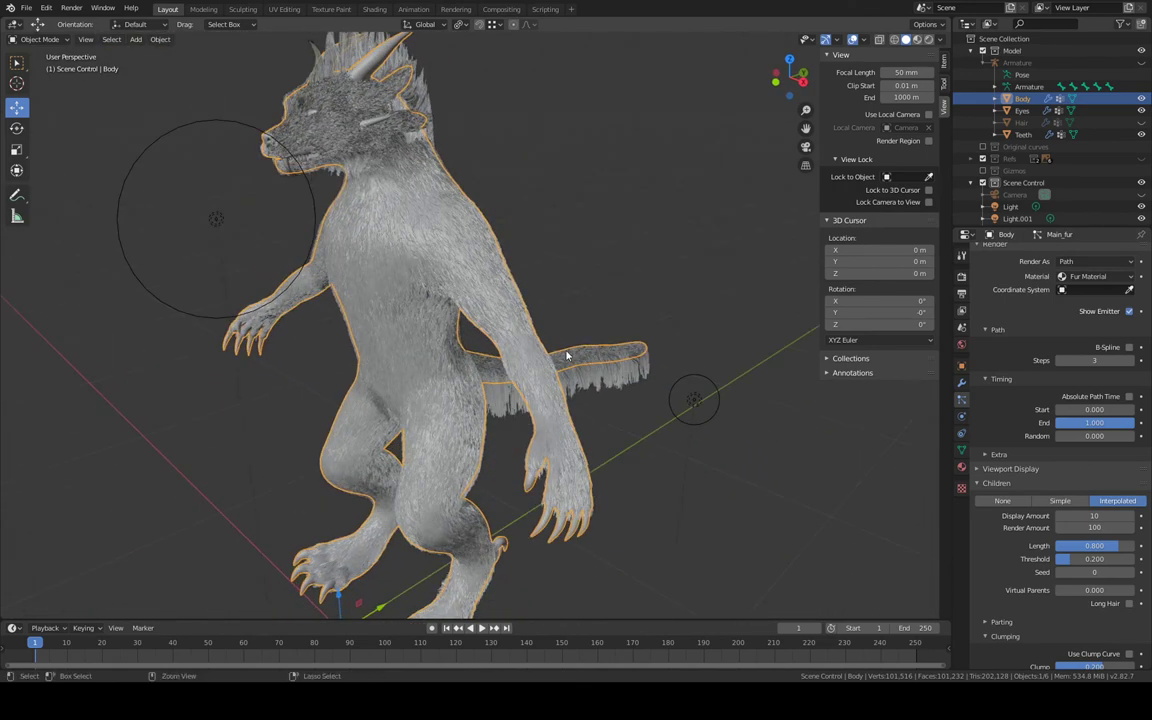